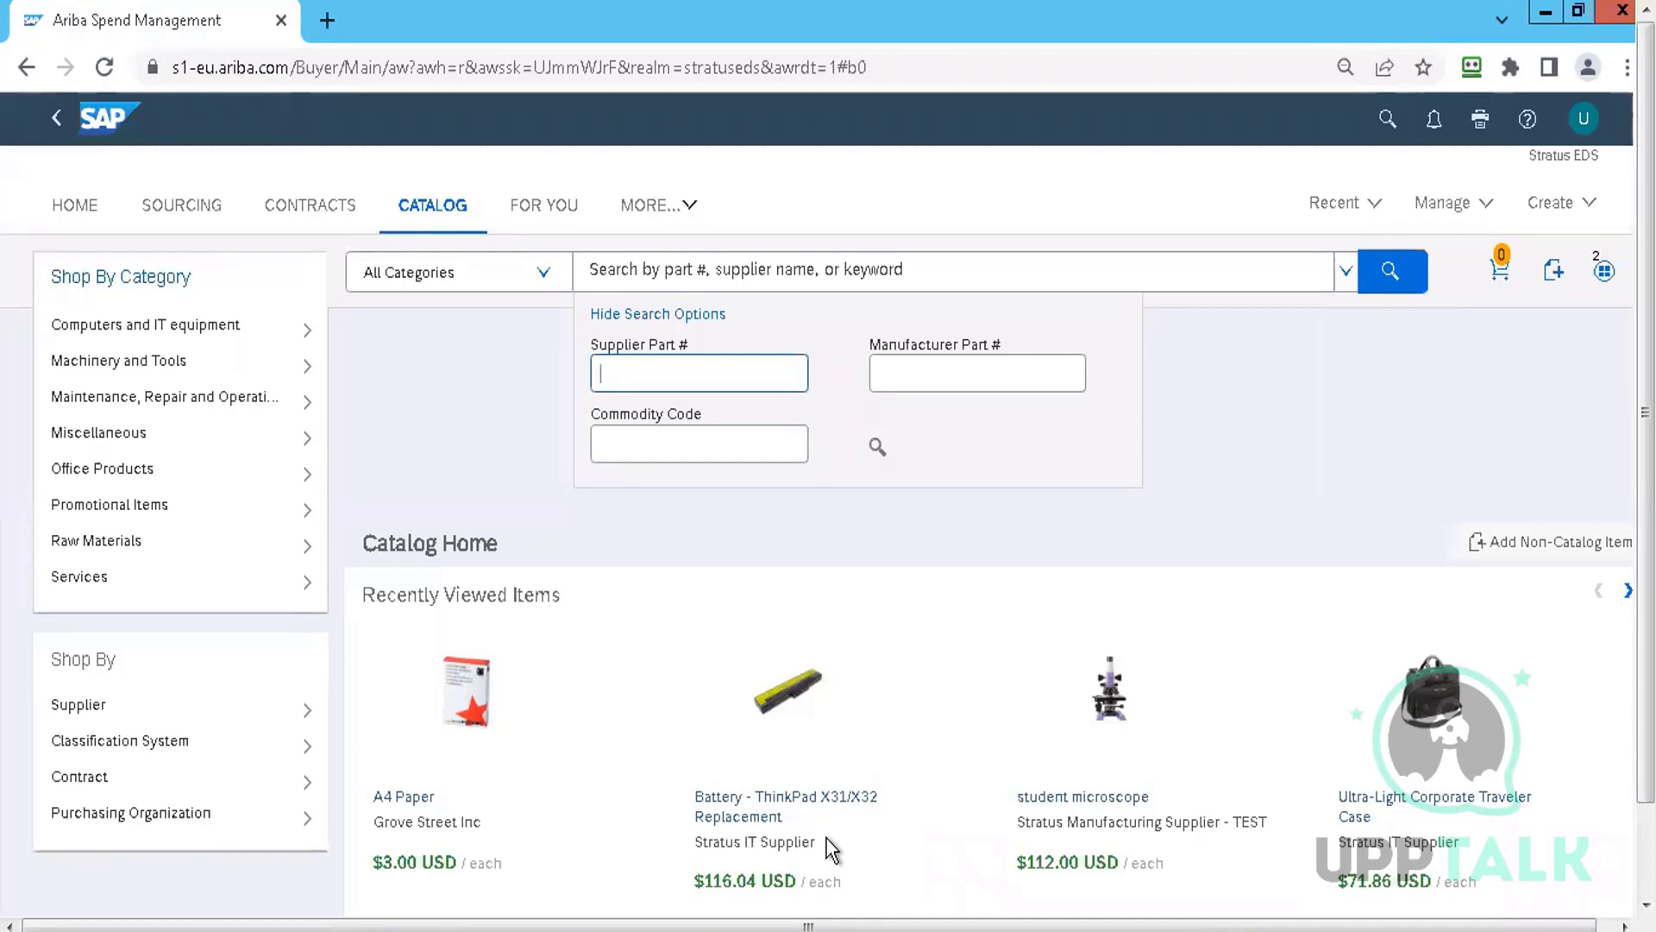
Add 5 ThinkPad X31/X32 batteries from Recently Viewed Items to the PR2100 cart
{"action": "left_click", "coordinate": [776, 703]}
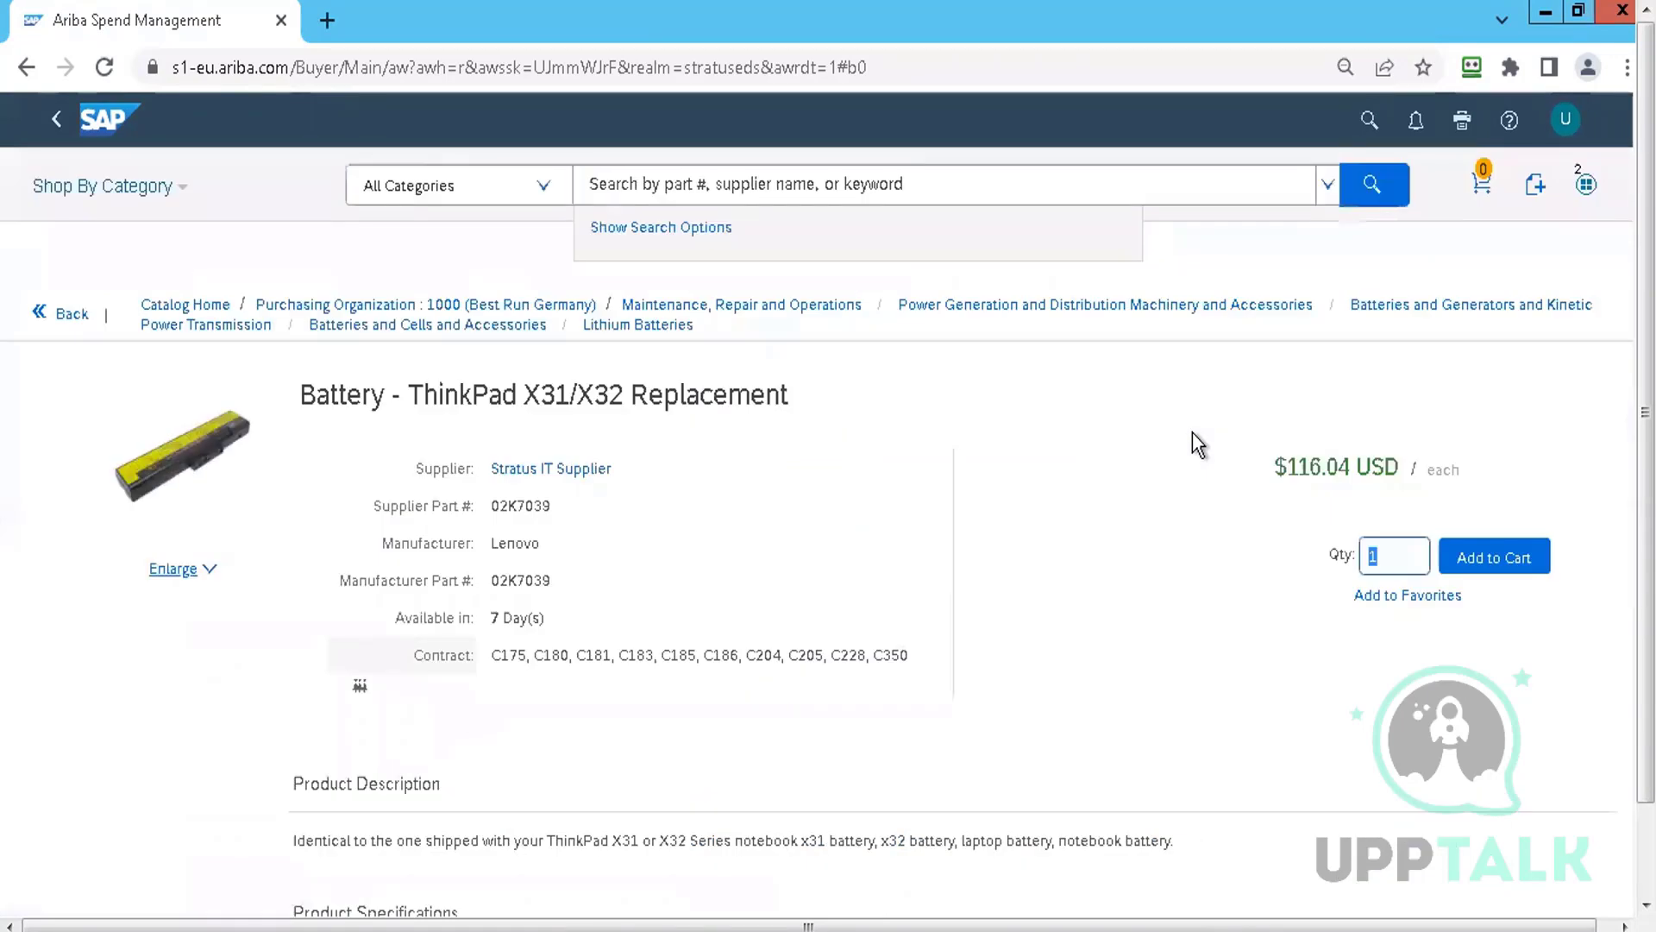
{"action": "type", "text": "5"}
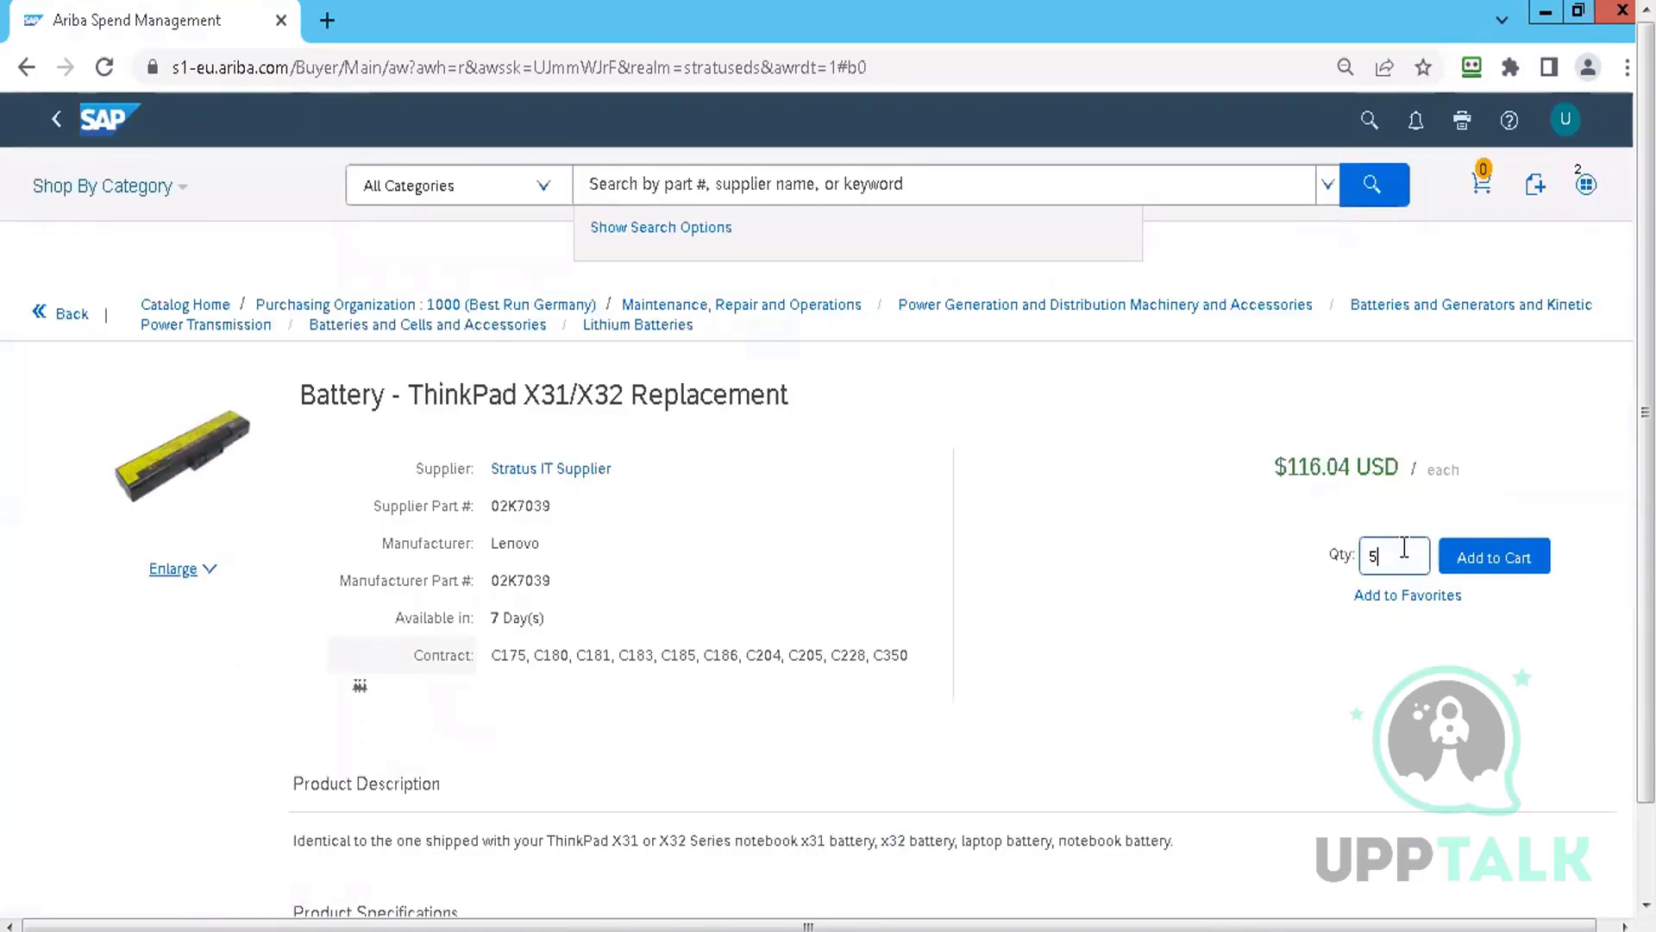
{"action": "left_click", "coordinate": [1510, 563]}
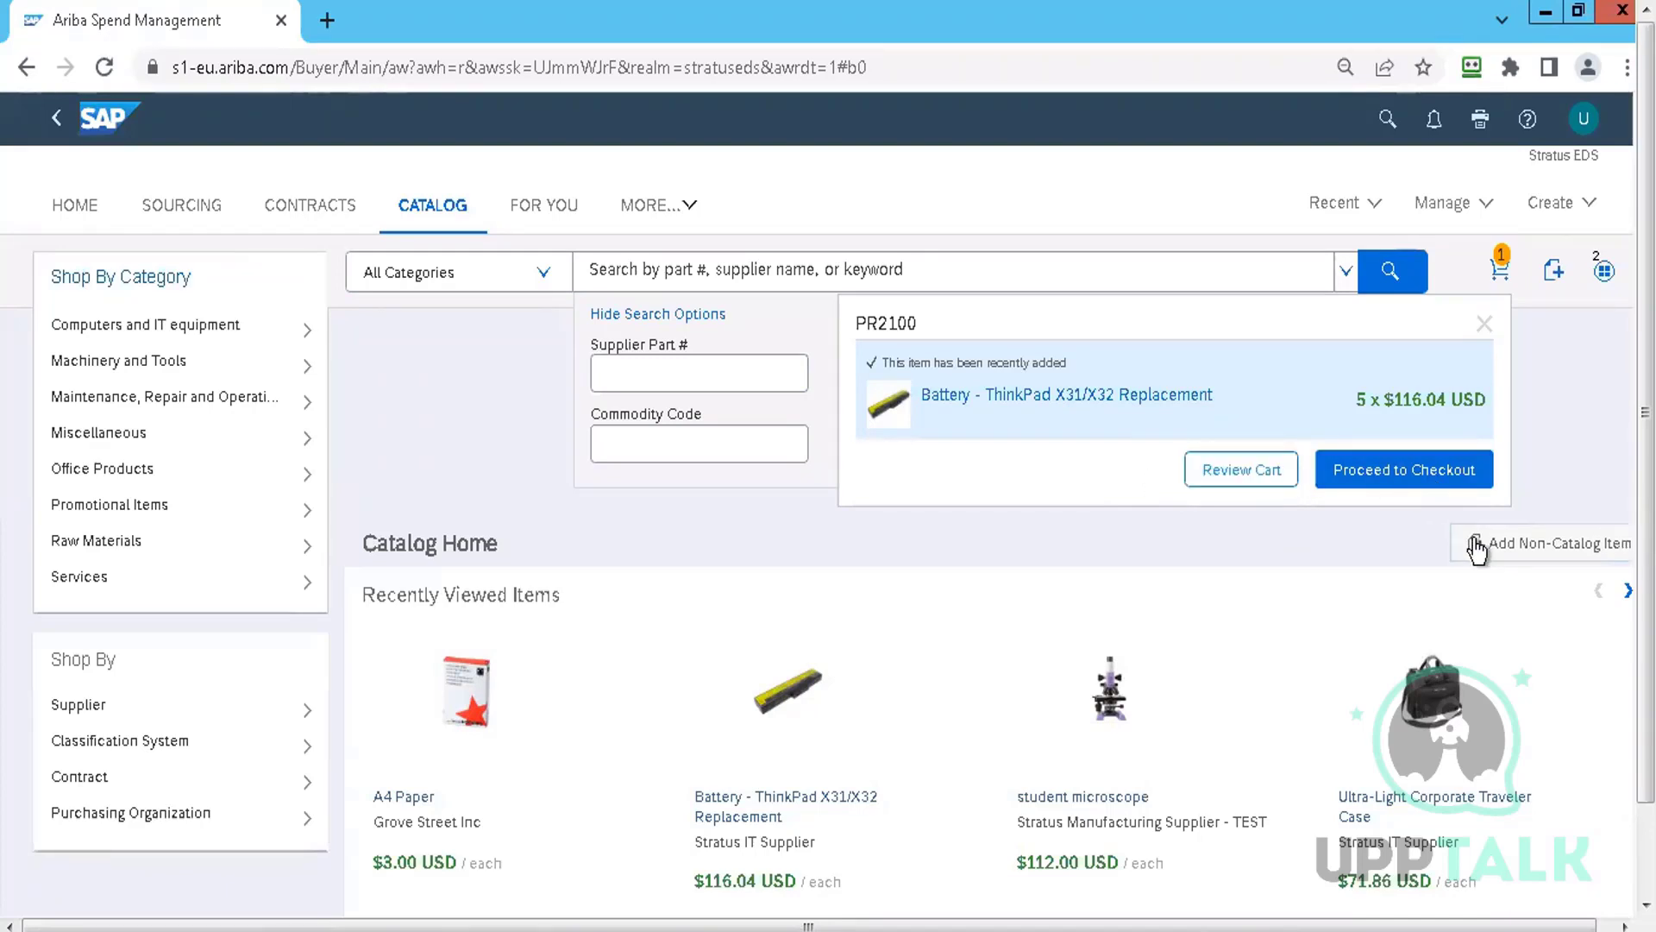
{"action": "left_click", "coordinate": [1525, 552]}
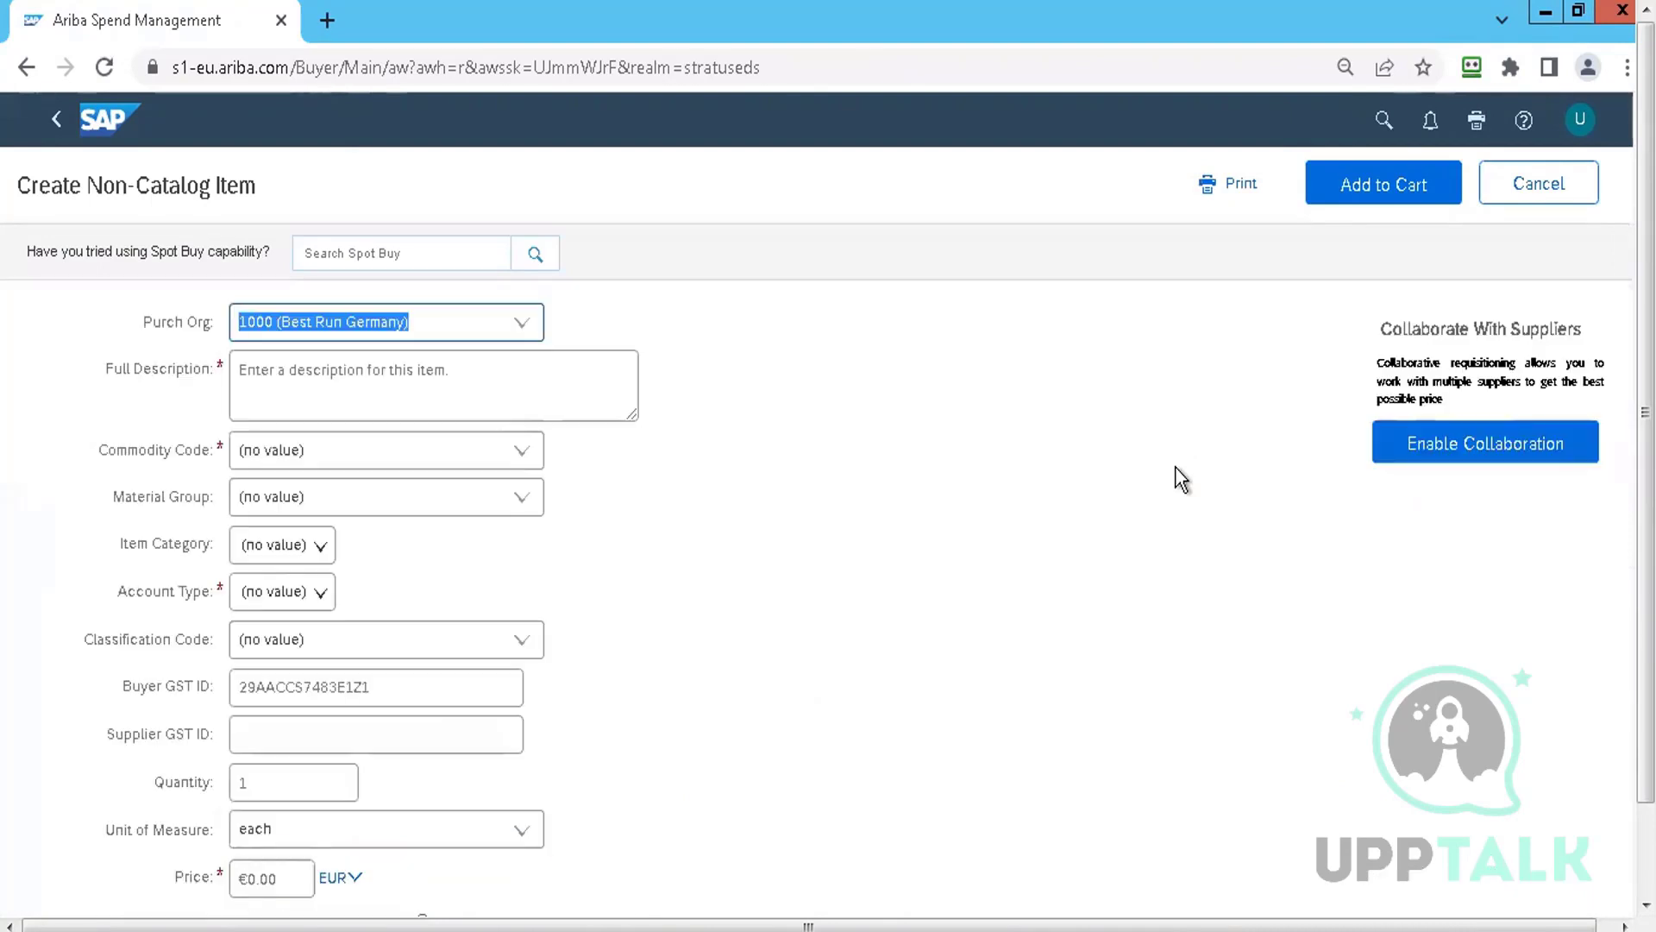
Describe the non-catalog item as 'test item' with commodity High end computer servers
{"action": "double_click", "coordinate": [403, 380]}
{"action": "triple_click", "coordinate": [403, 390]}
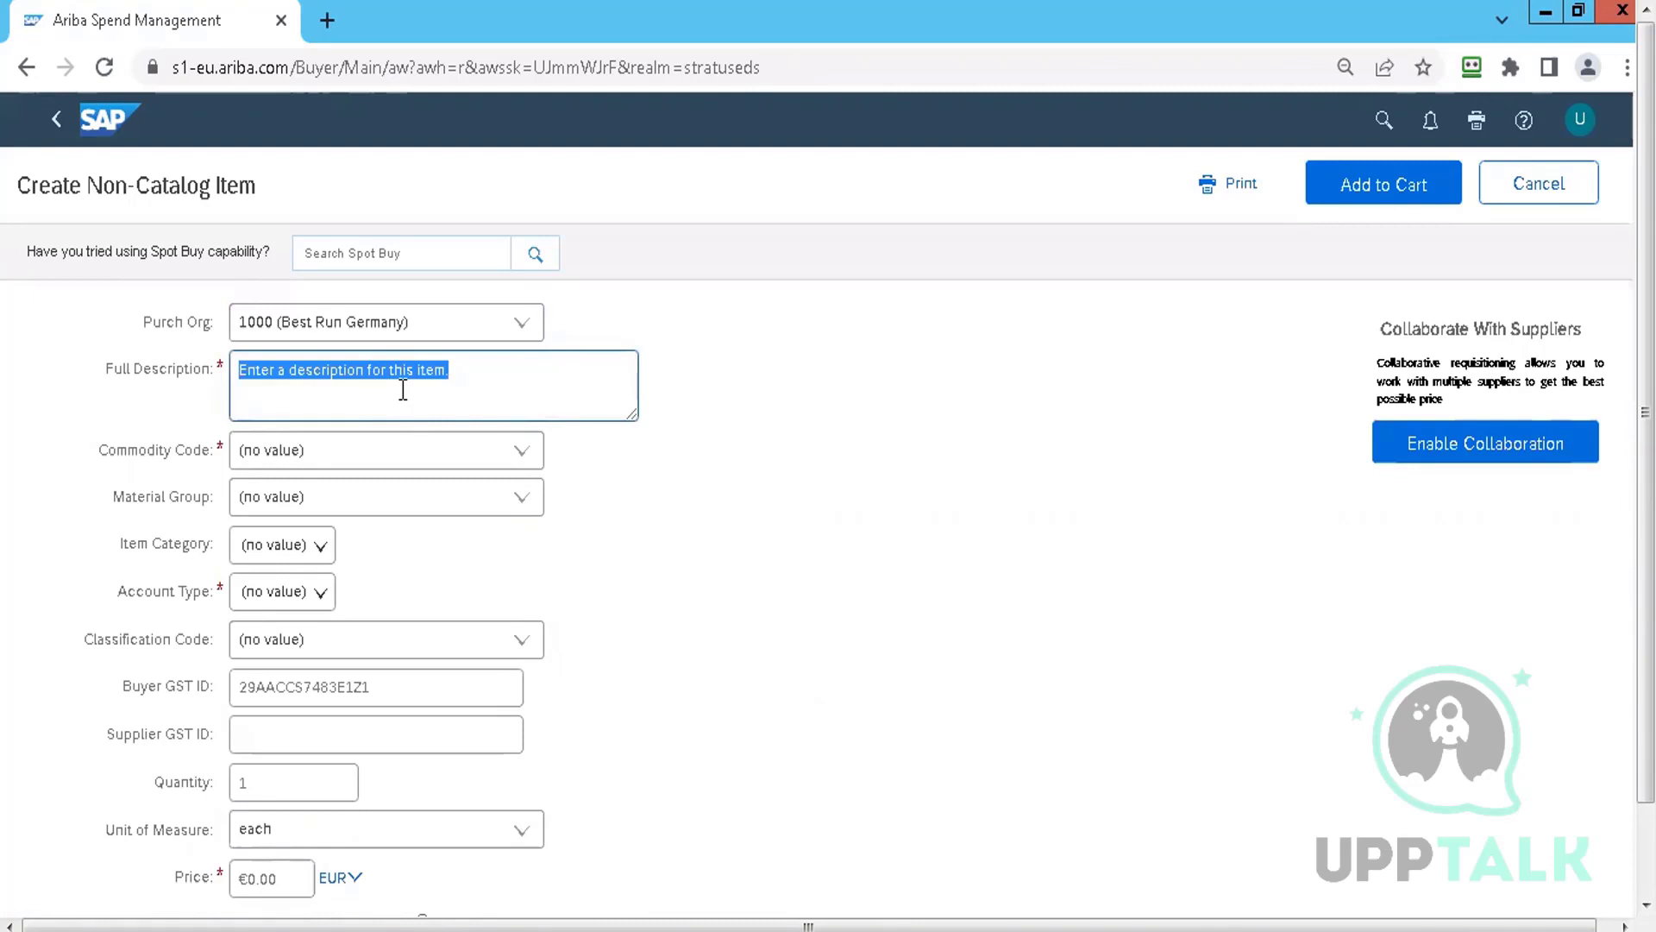
{"action": "type", "text": "test"}
{"action": "type", "text": " ie"}
{"action": "key", "text": "BackSpace"}
{"action": "key", "text": "BackSpace"}
{"action": "type", "text": "t i"}
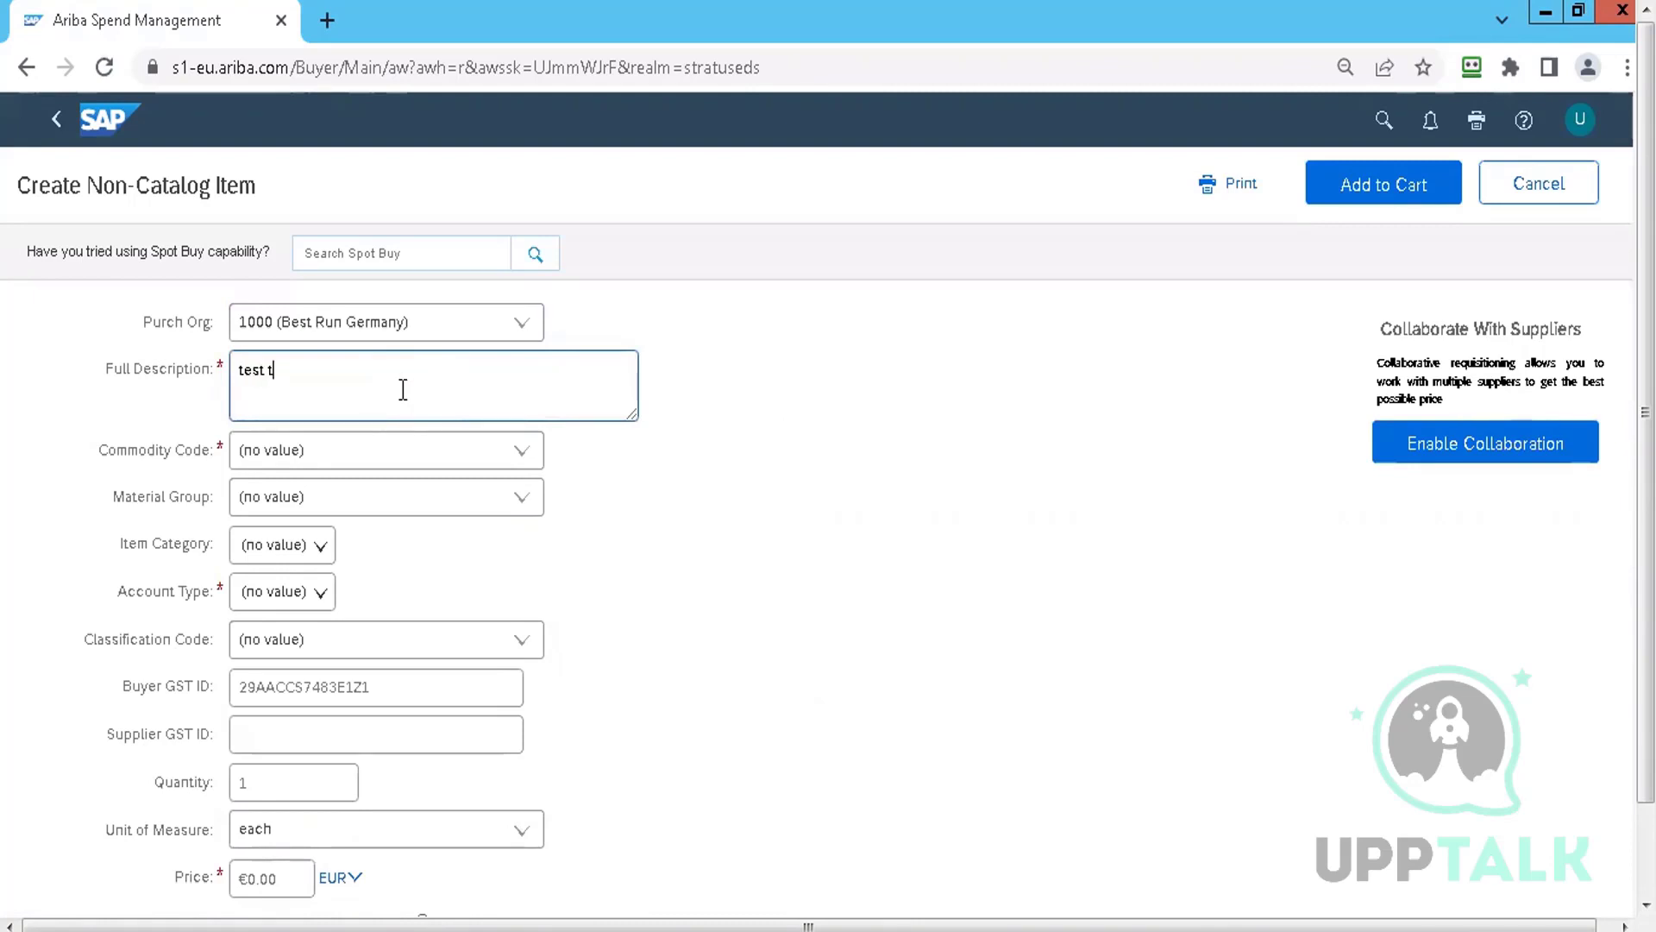
{"action": "type", "text": "tem"}
{"action": "left_click", "coordinate": [521, 451]}
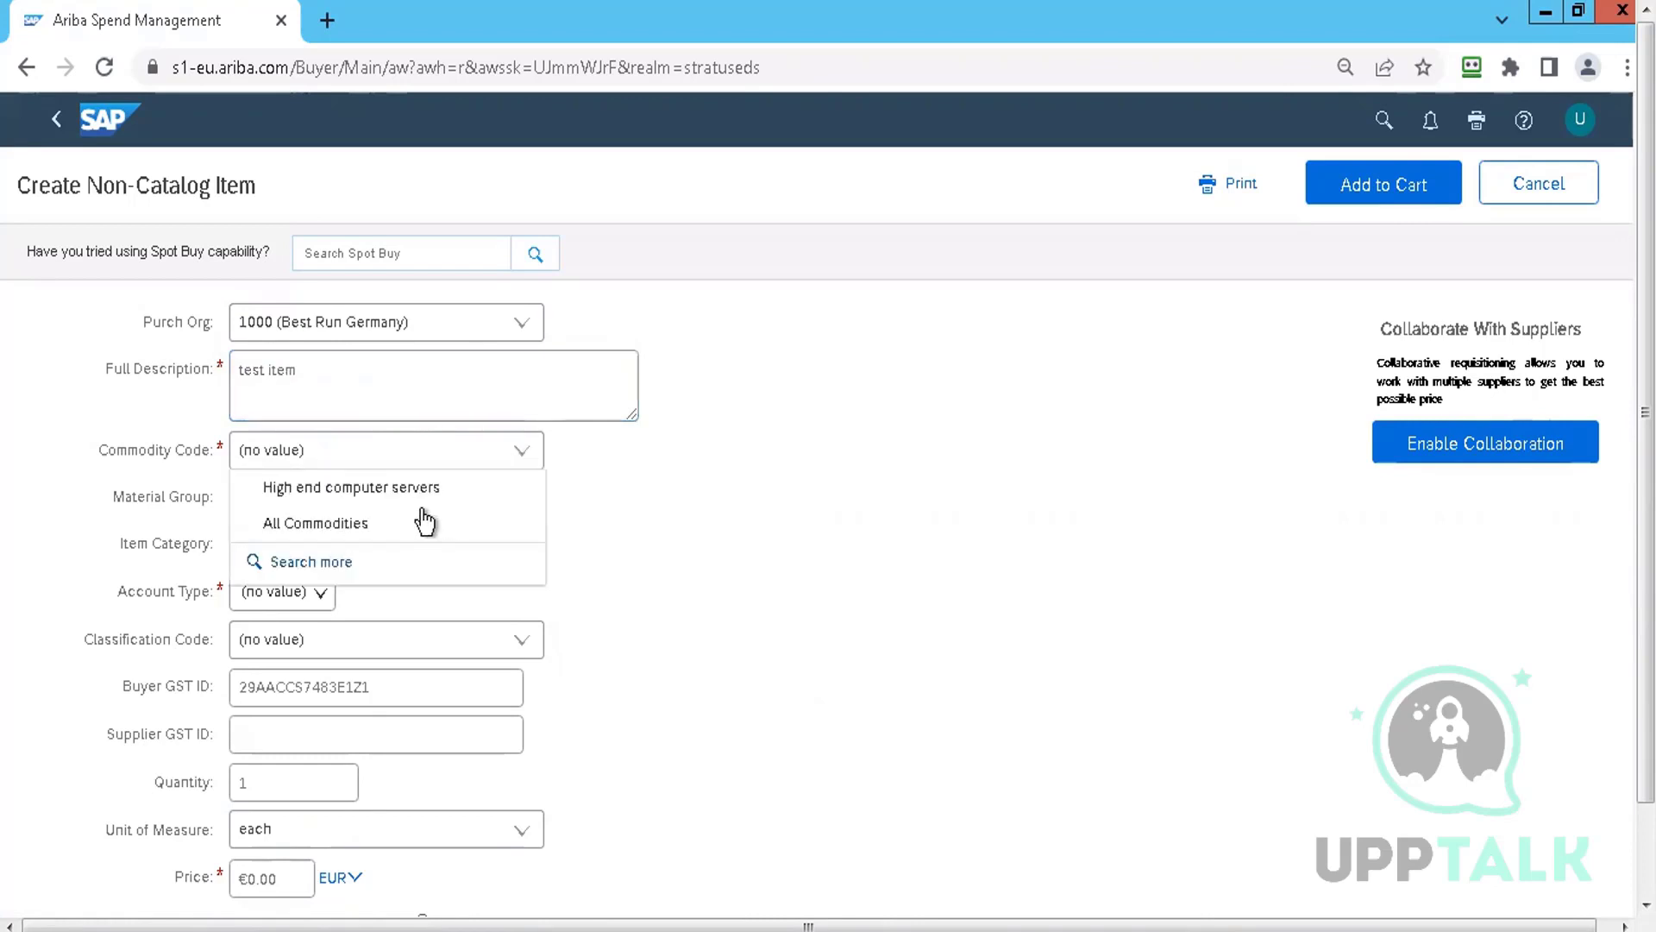
{"action": "left_click", "coordinate": [372, 489]}
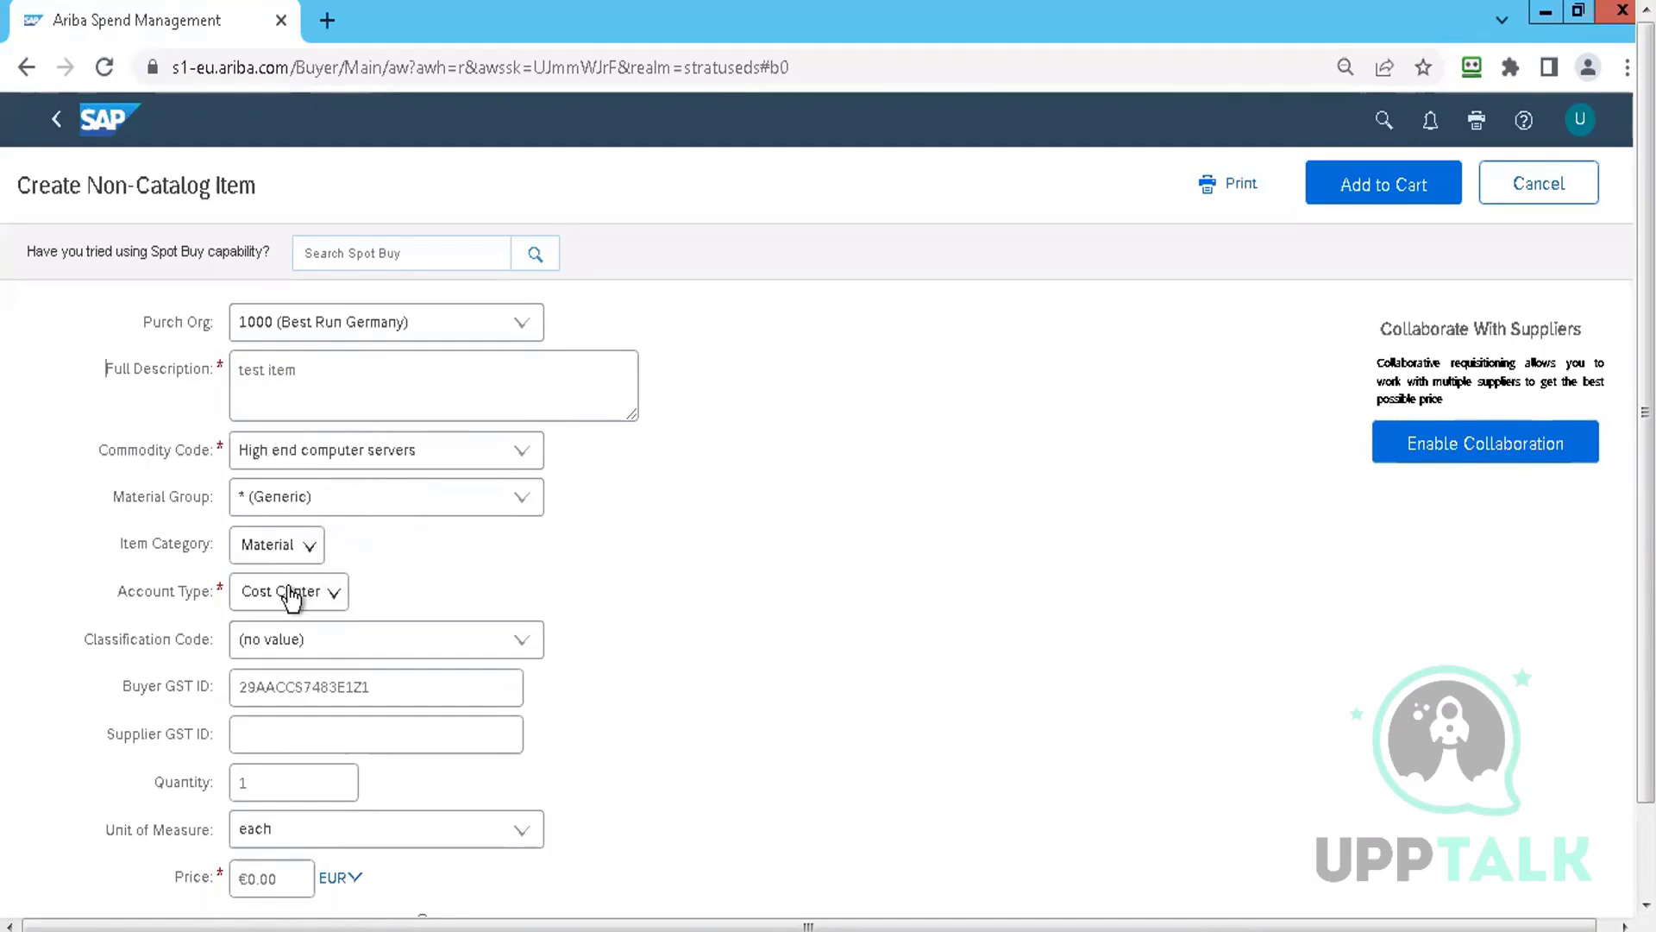
Set the item price to 100 and choose Stratus IT Supplier as the vendor
{"action": "left_click", "coordinate": [289, 876]}
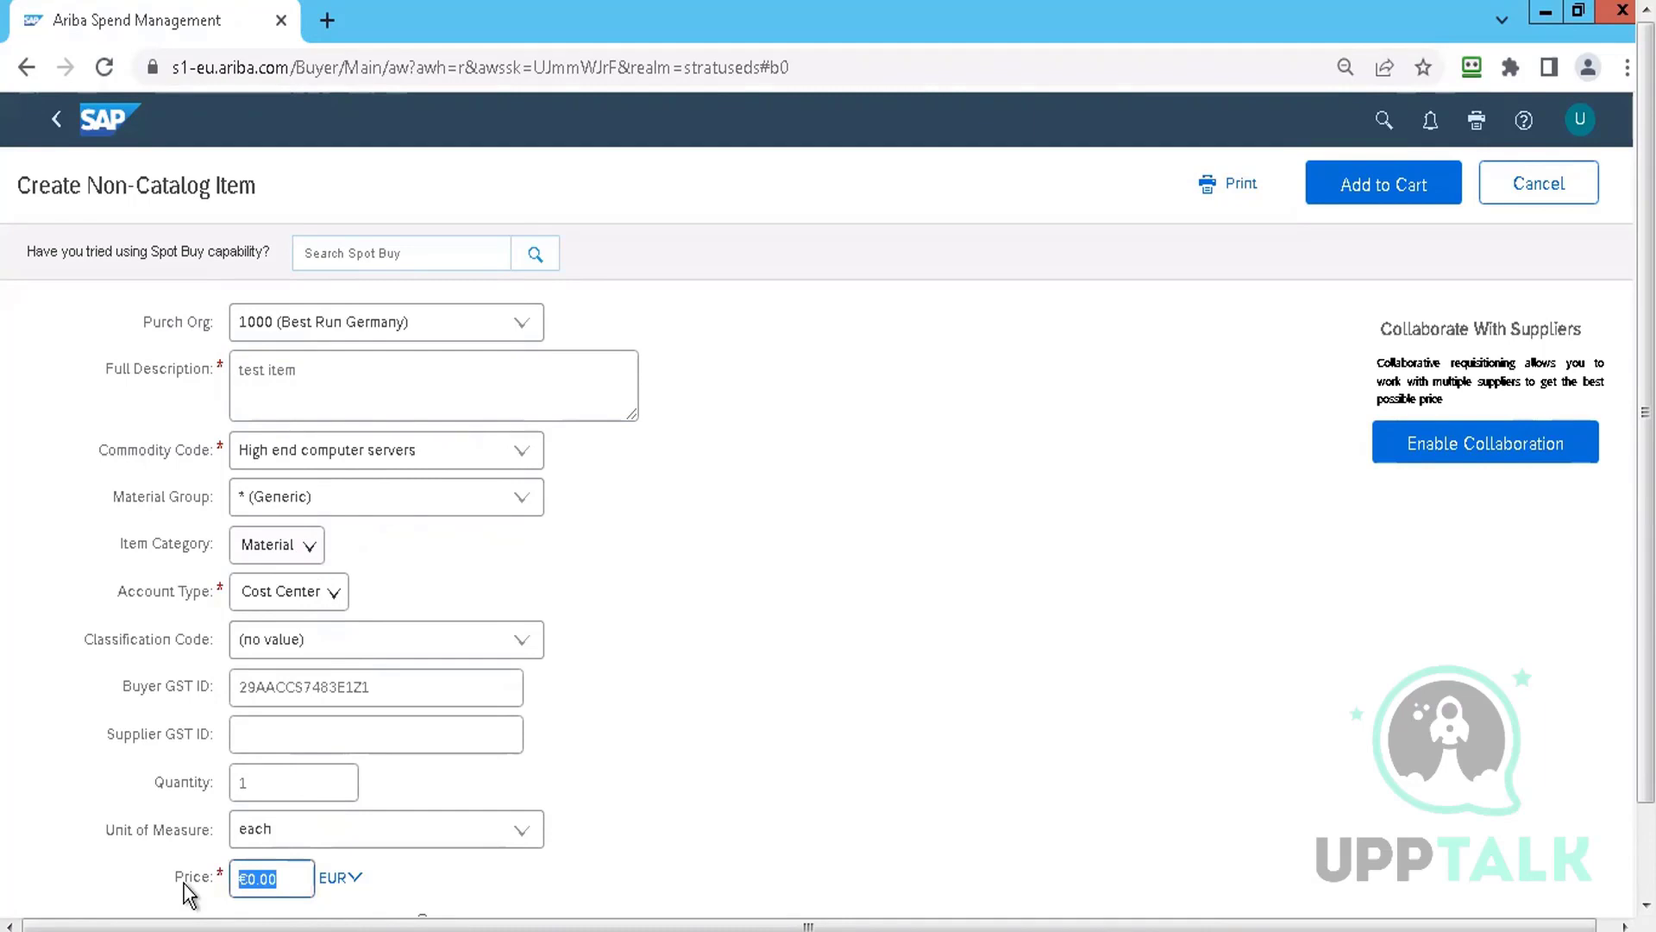
{"action": "type", "text": "100"}
{"action": "left_click", "coordinate": [809, 589]}
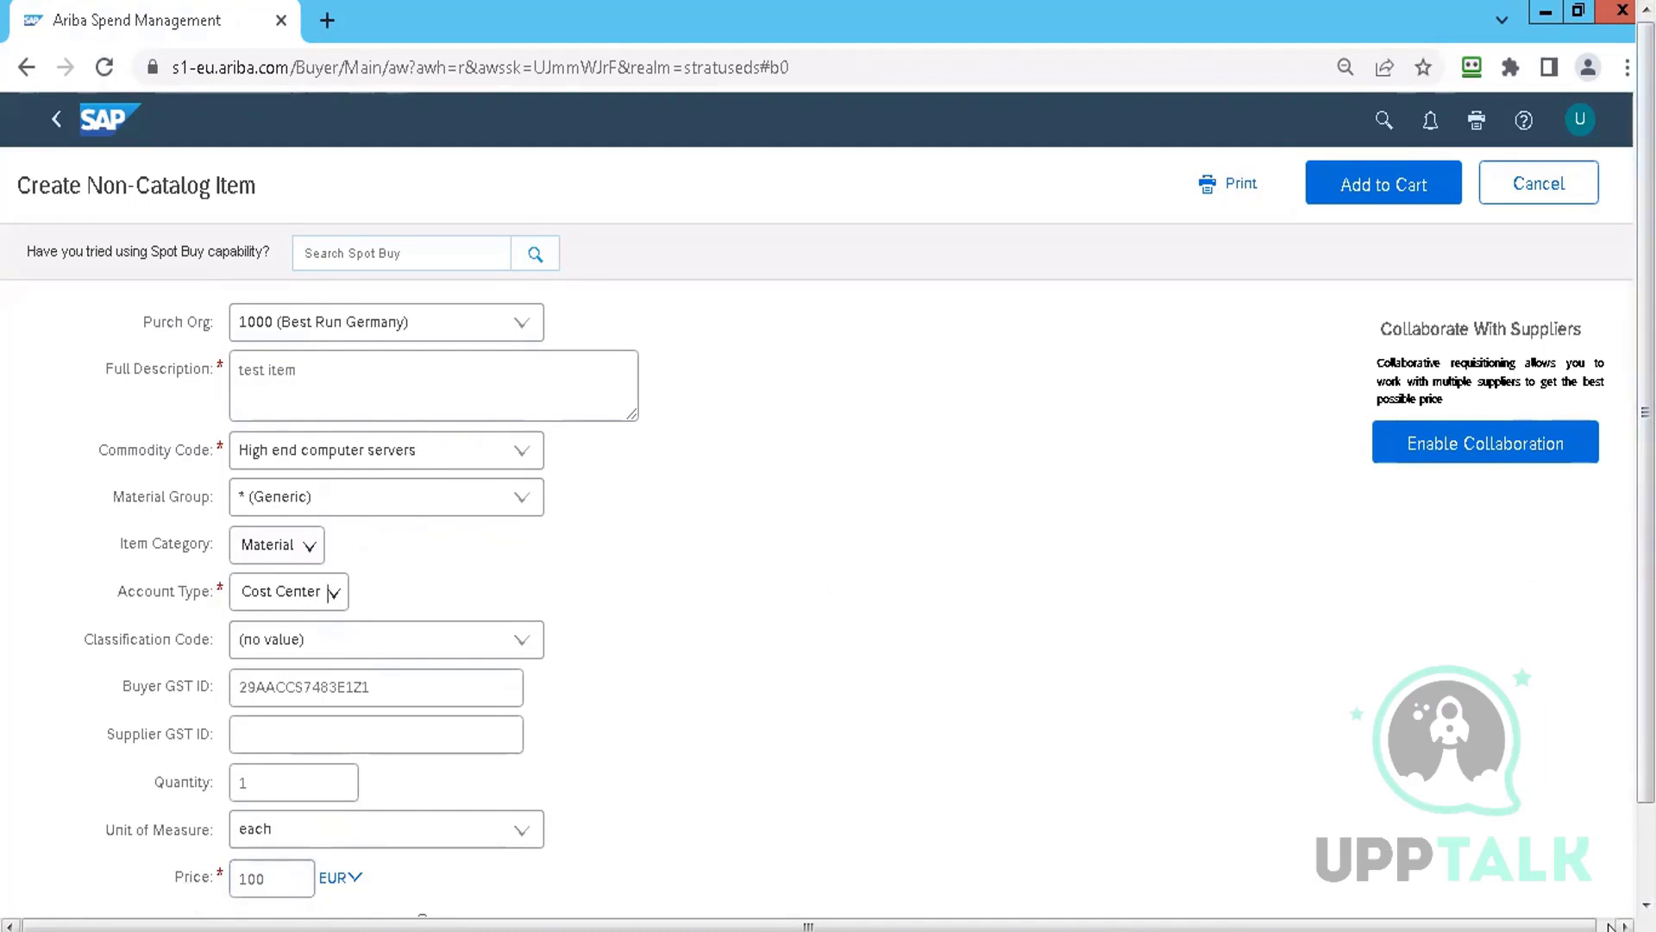
{"action": "left_click", "coordinate": [1609, 925]}
{"action": "left_click", "coordinate": [1625, 741]}
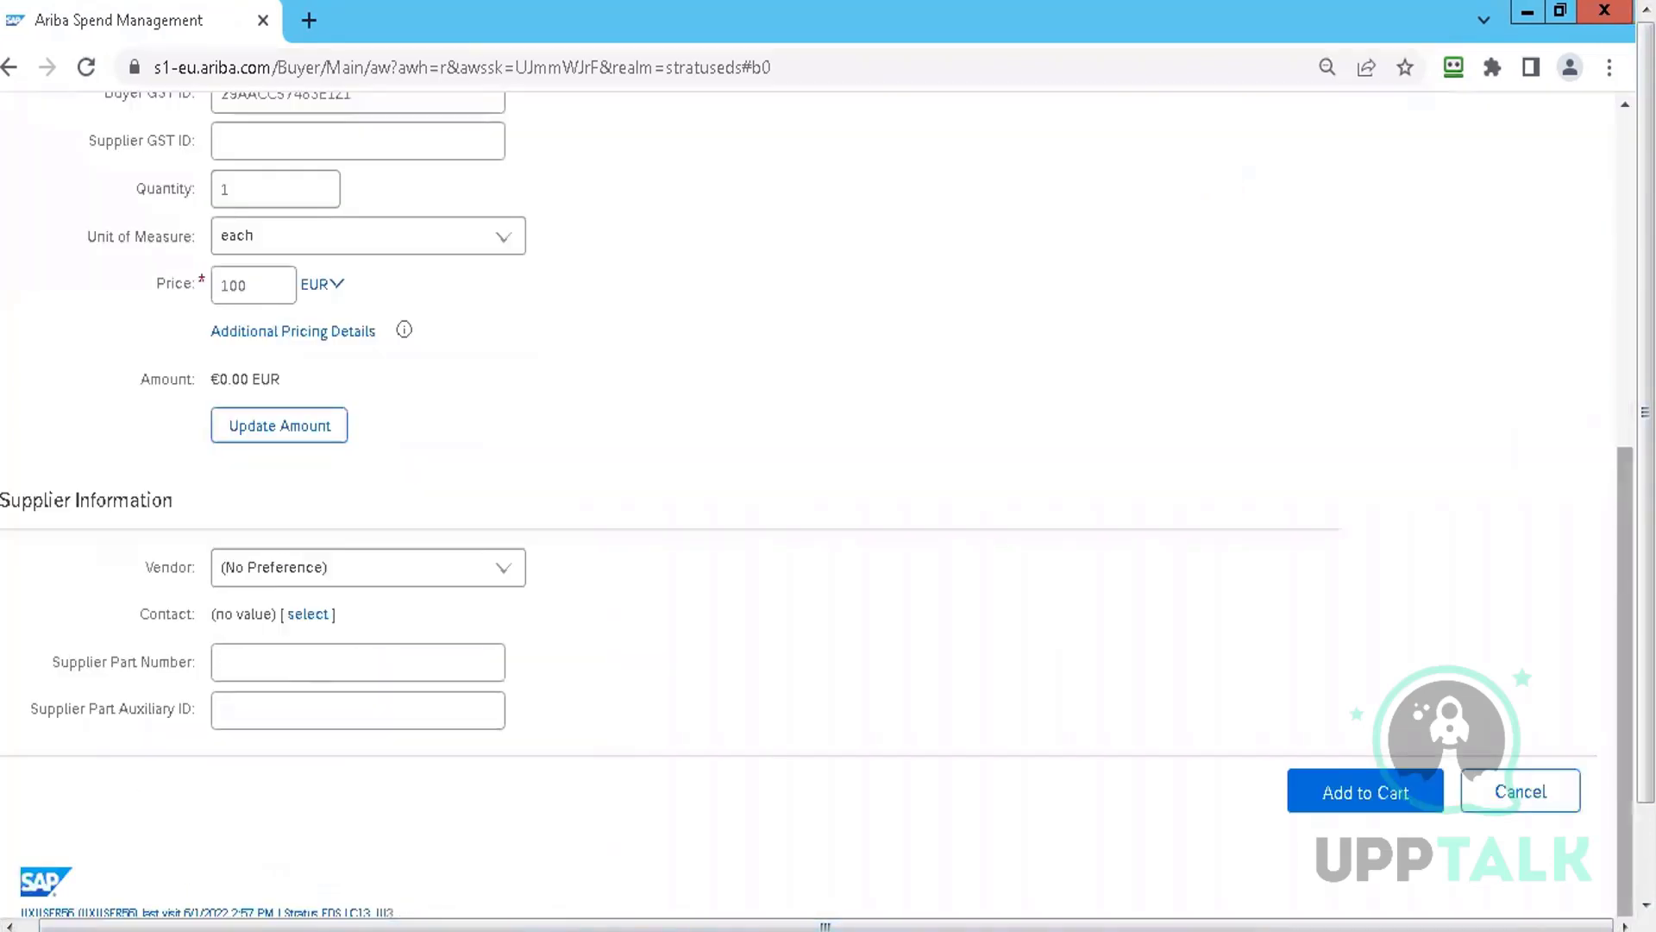
{"action": "scroll", "coordinate": [928, 604], "scroll_direction": "up", "scroll_amount": 2}
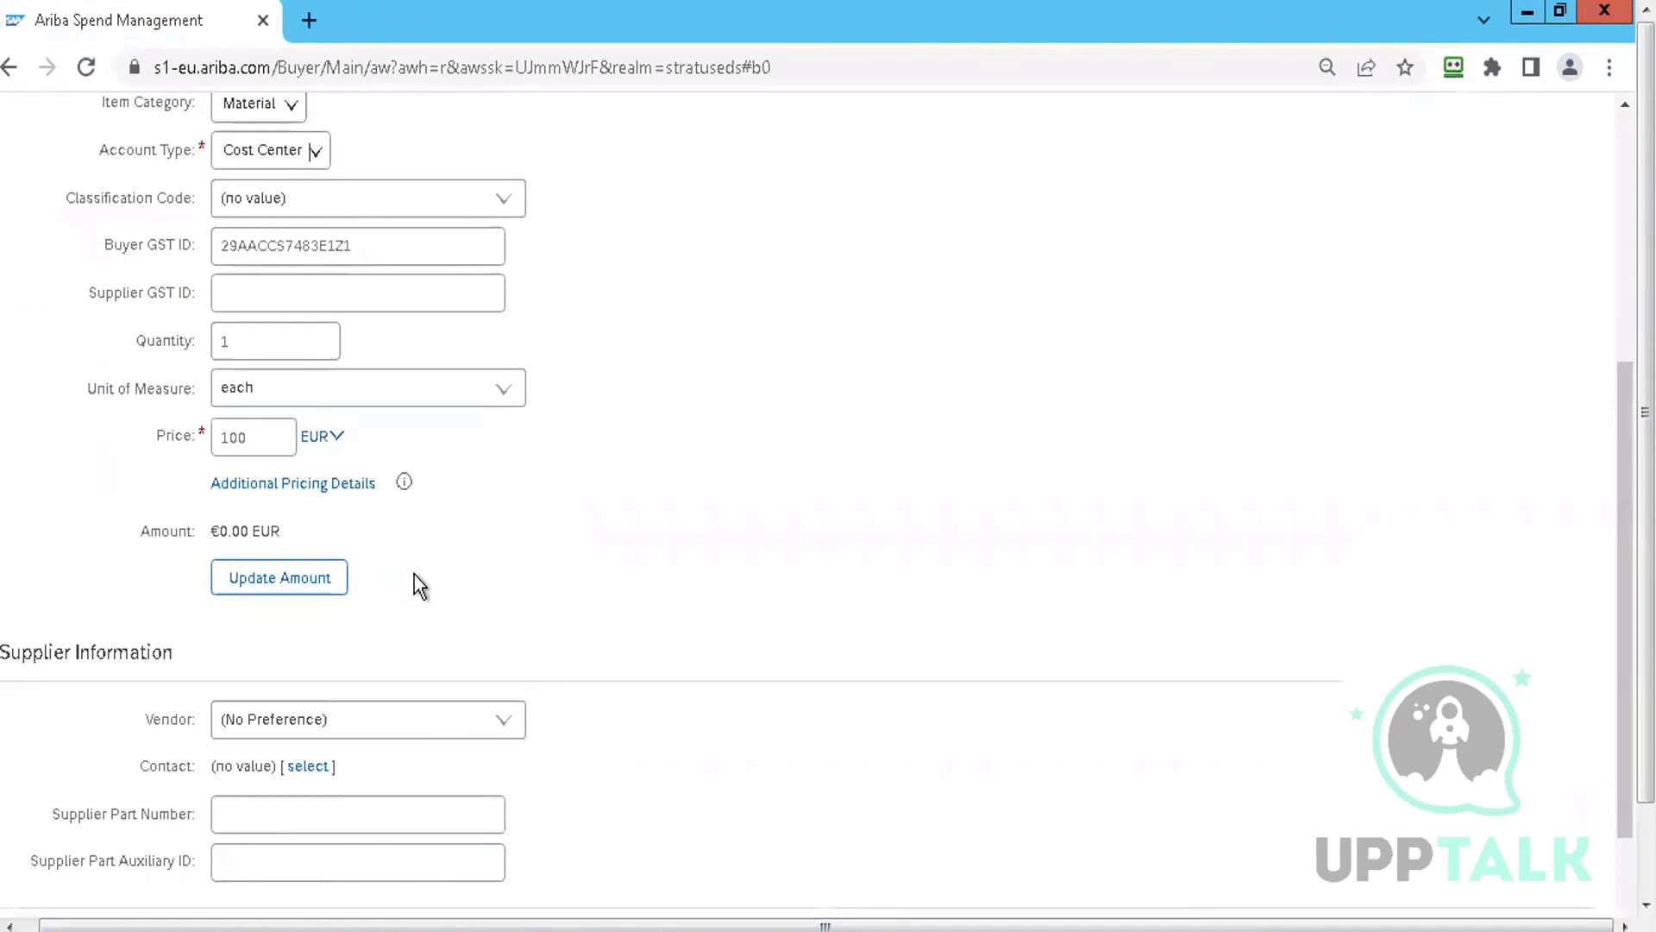
{"action": "left_click", "coordinate": [510, 733]}
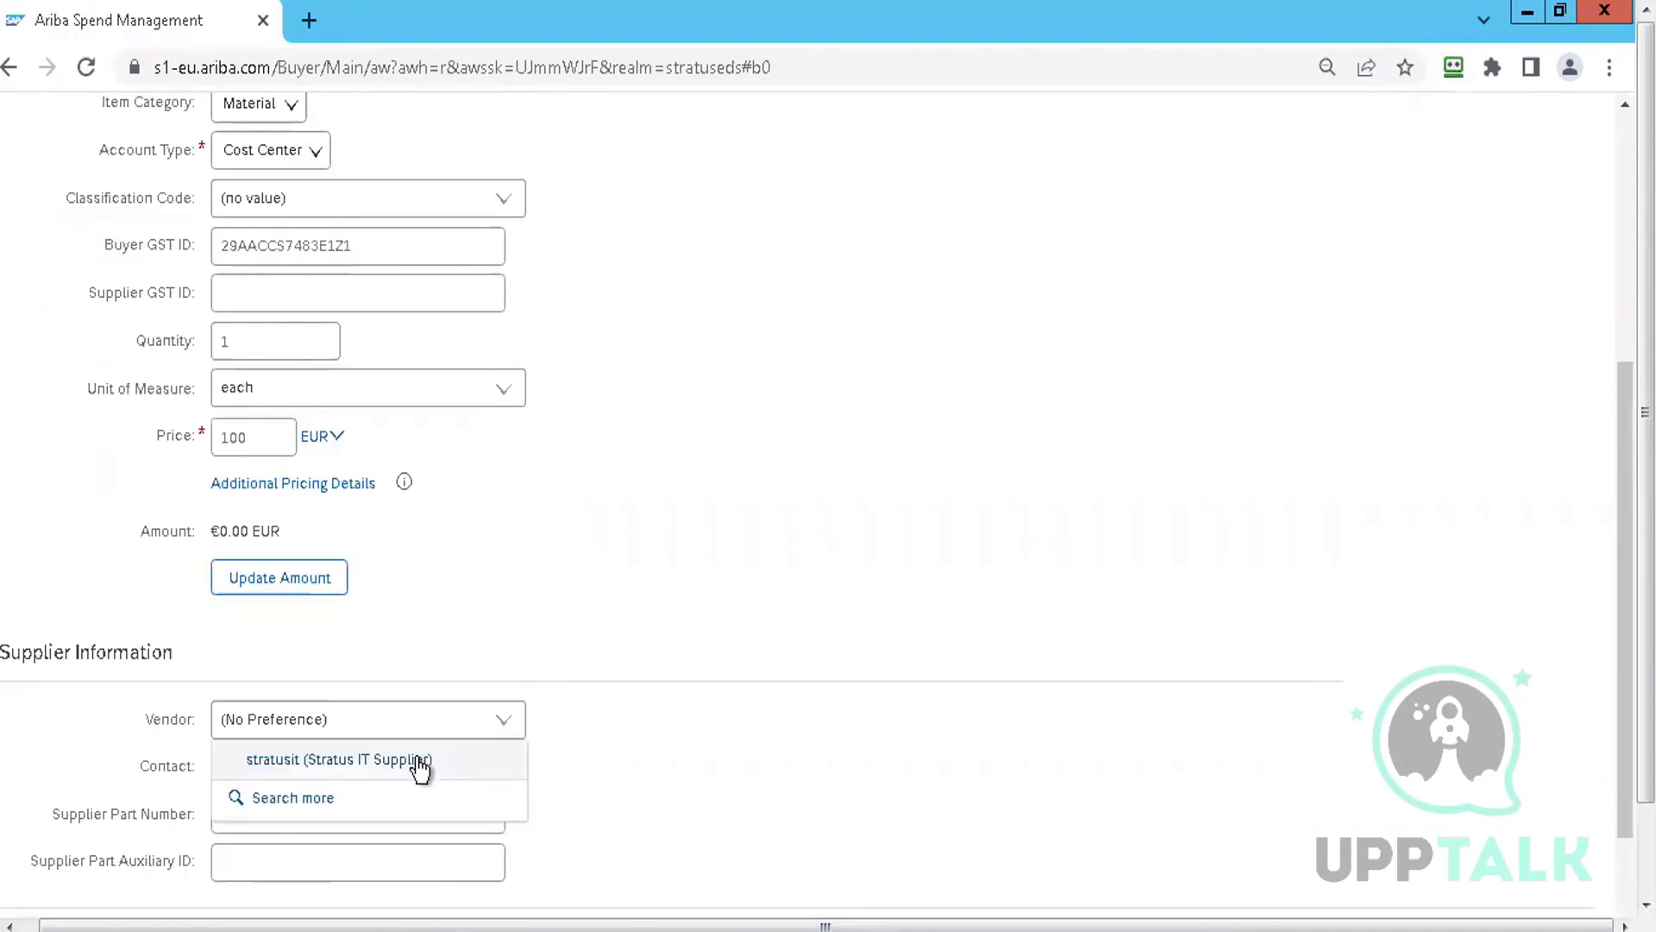
{"action": "left_click", "coordinate": [417, 759]}
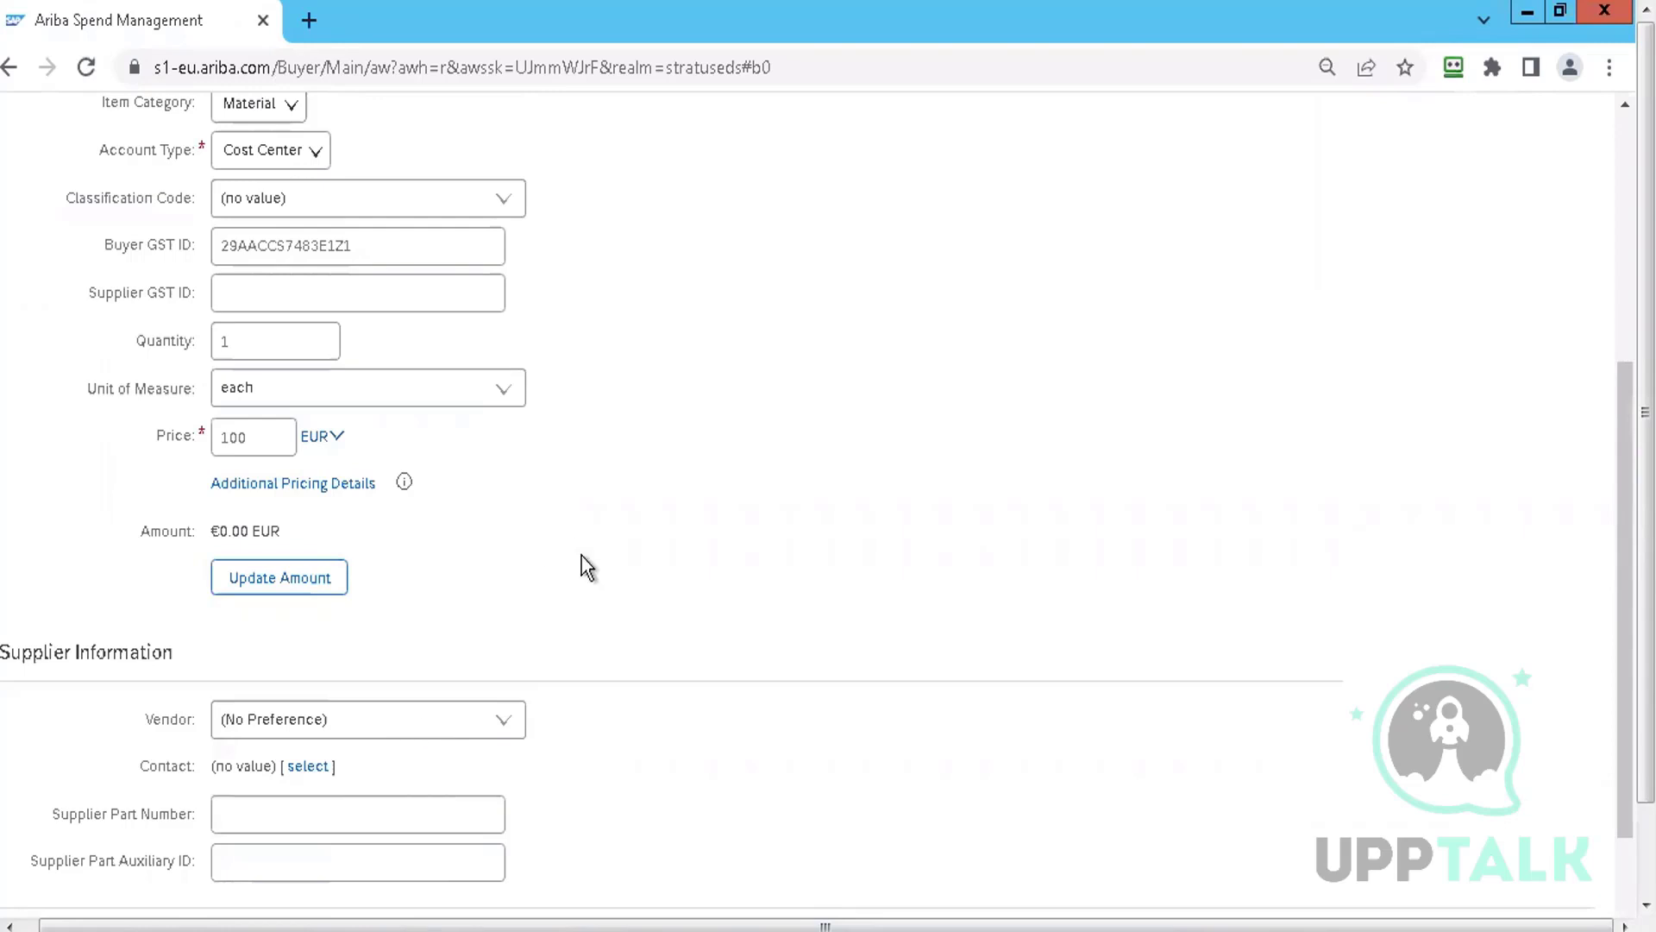
Add the non-catalog item to the cart with purch org TM1 (Purchasing US) and All Commodities, then check out
{"action": "left_click", "coordinate": [1373, 184]}
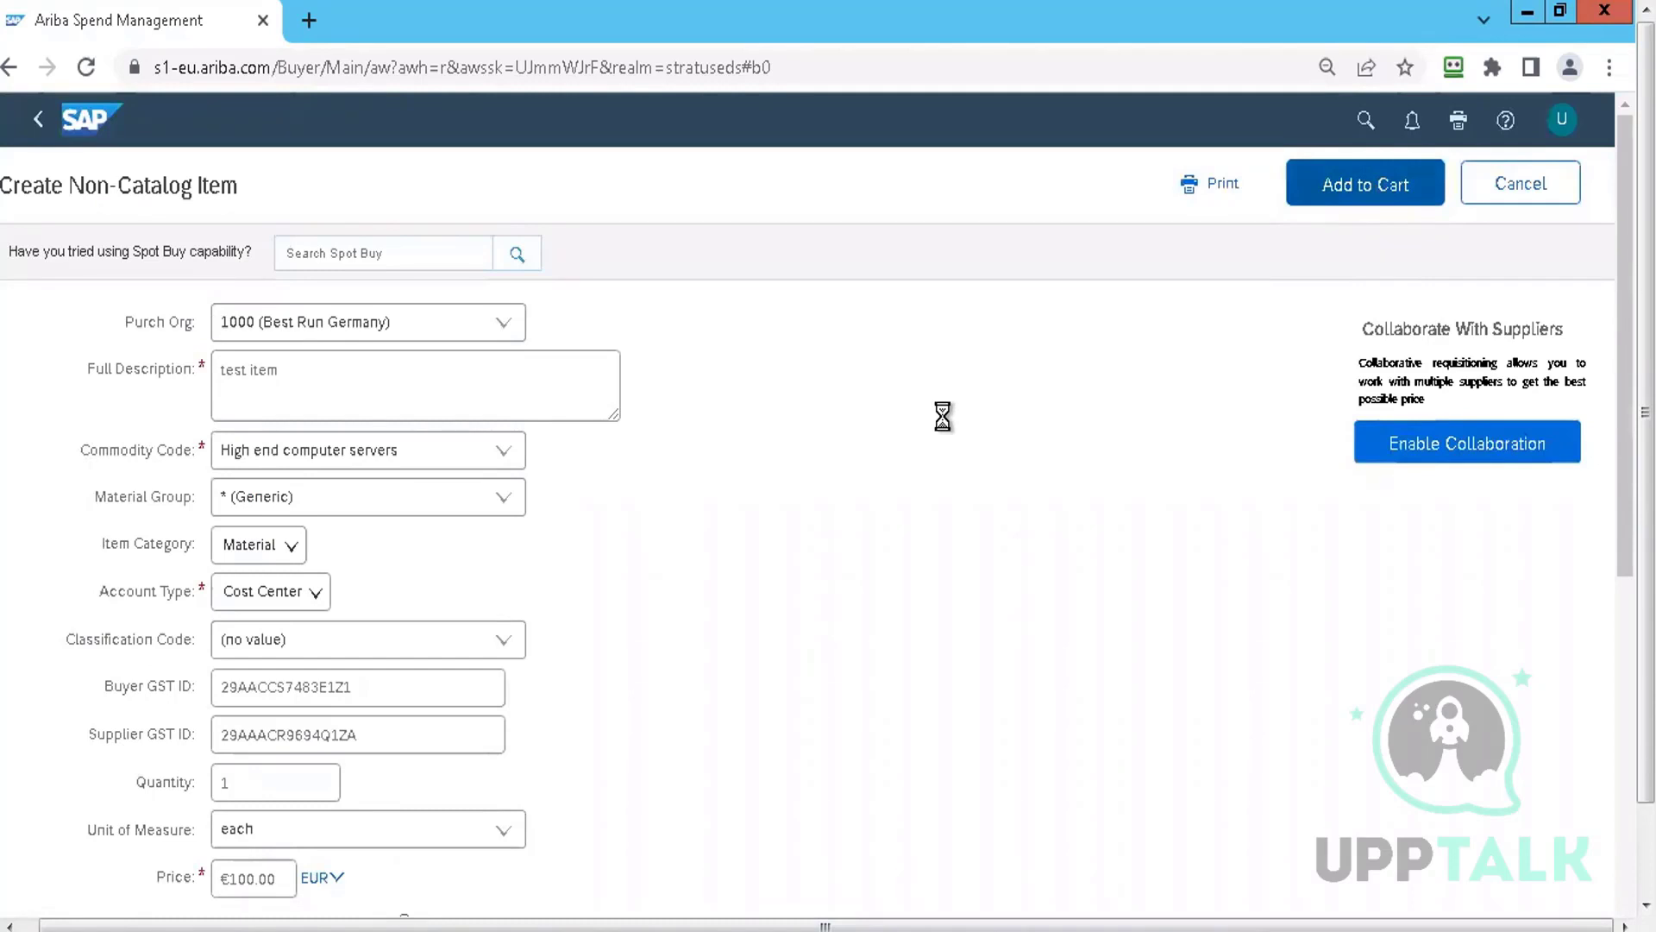
{"action": "left_click", "coordinate": [504, 324]}
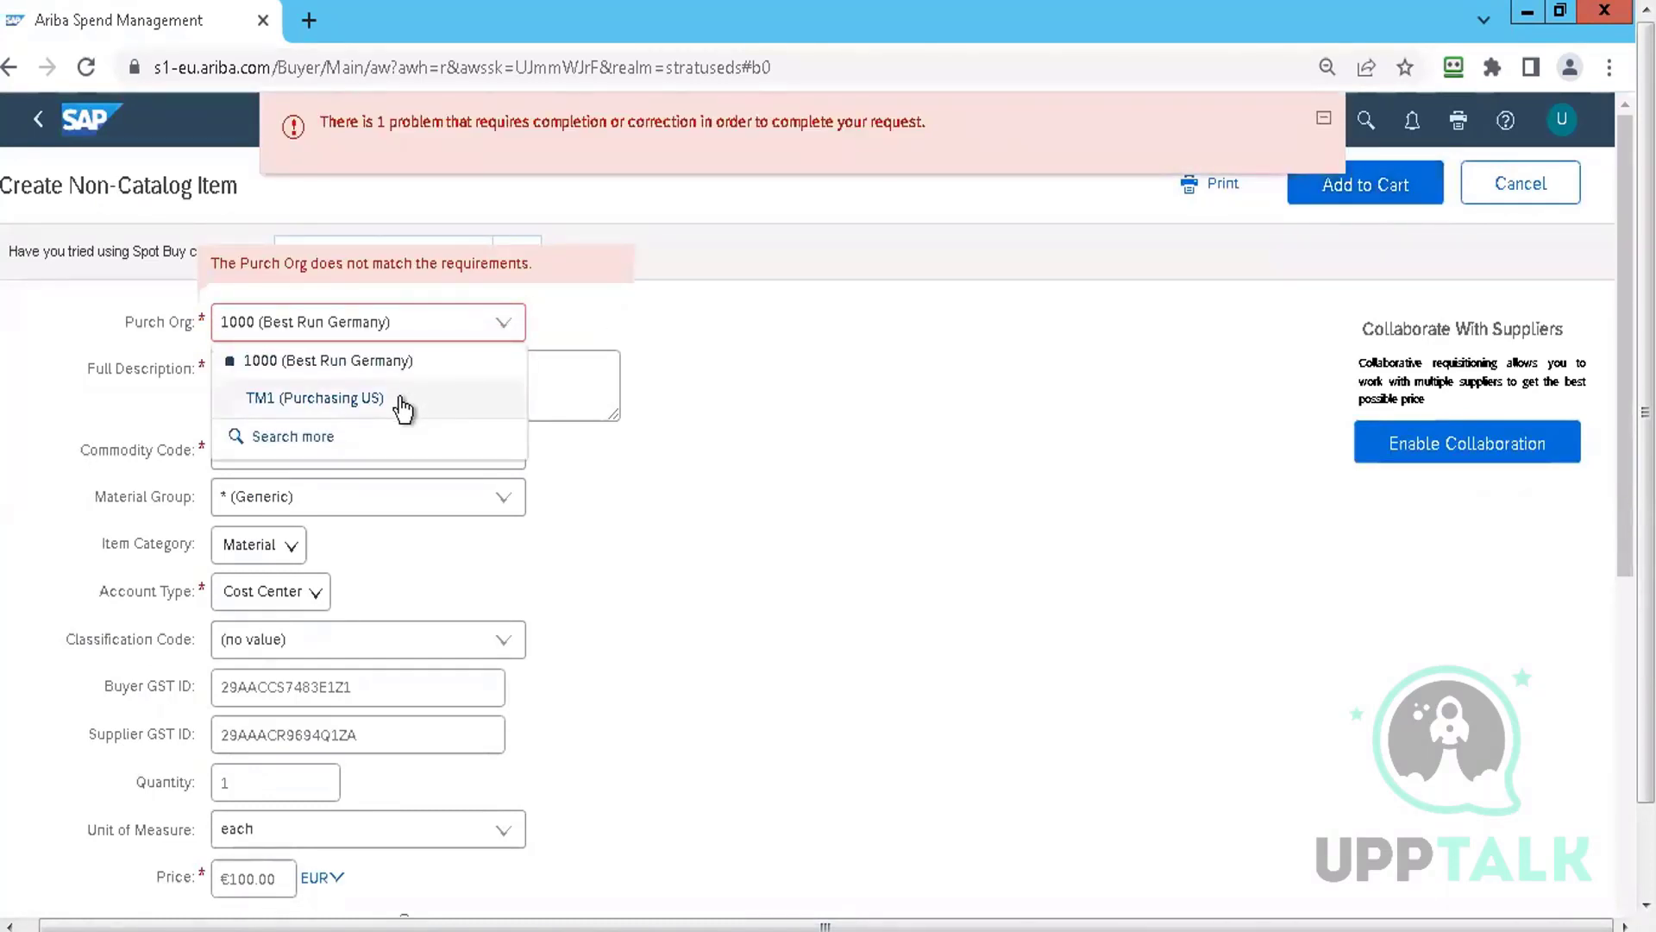
{"action": "left_click", "coordinate": [403, 398]}
{"action": "left_click", "coordinate": [1328, 177]}
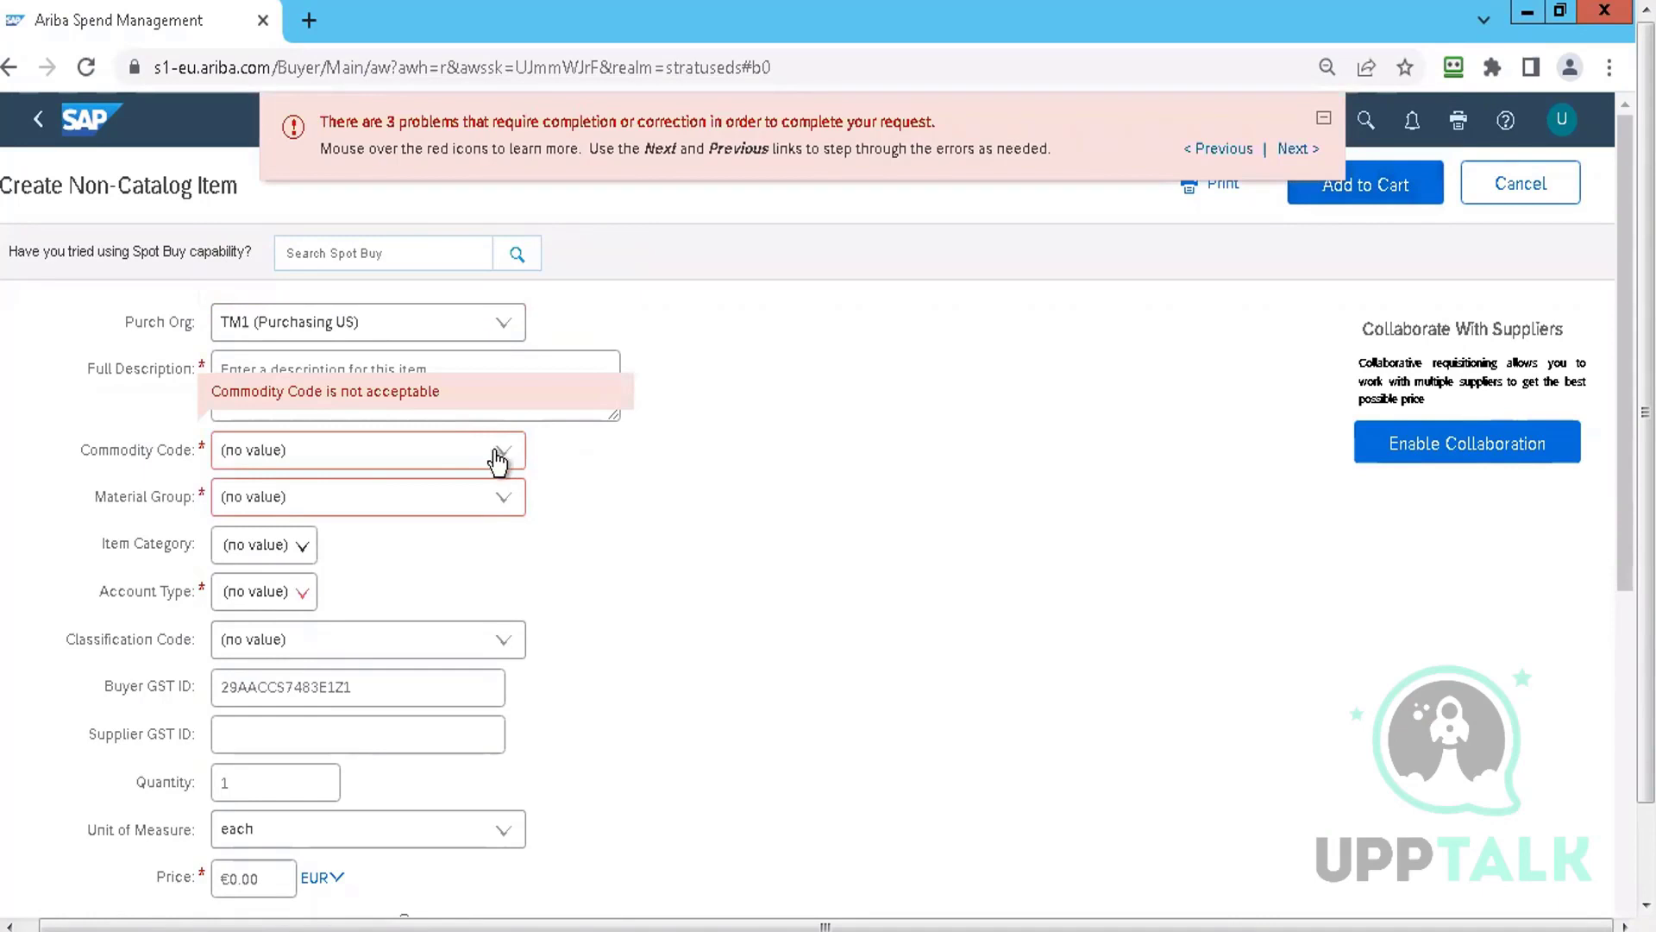
{"action": "left_click", "coordinate": [505, 457]}
{"action": "left_click", "coordinate": [377, 523]}
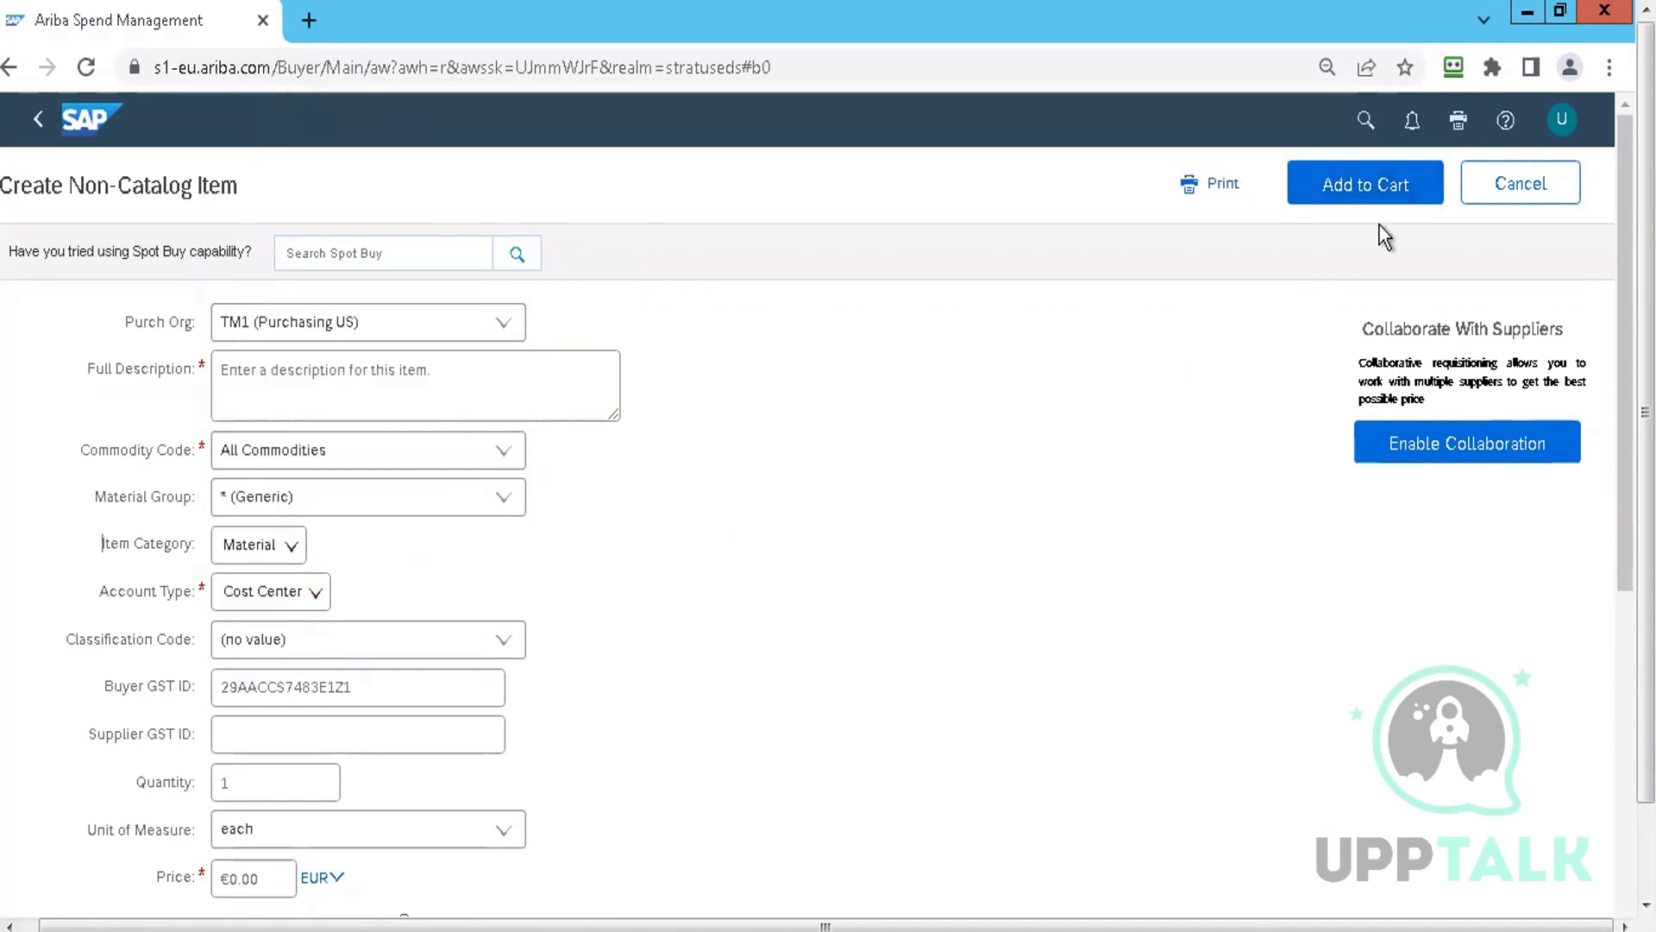
{"action": "left_click", "coordinate": [1375, 195]}
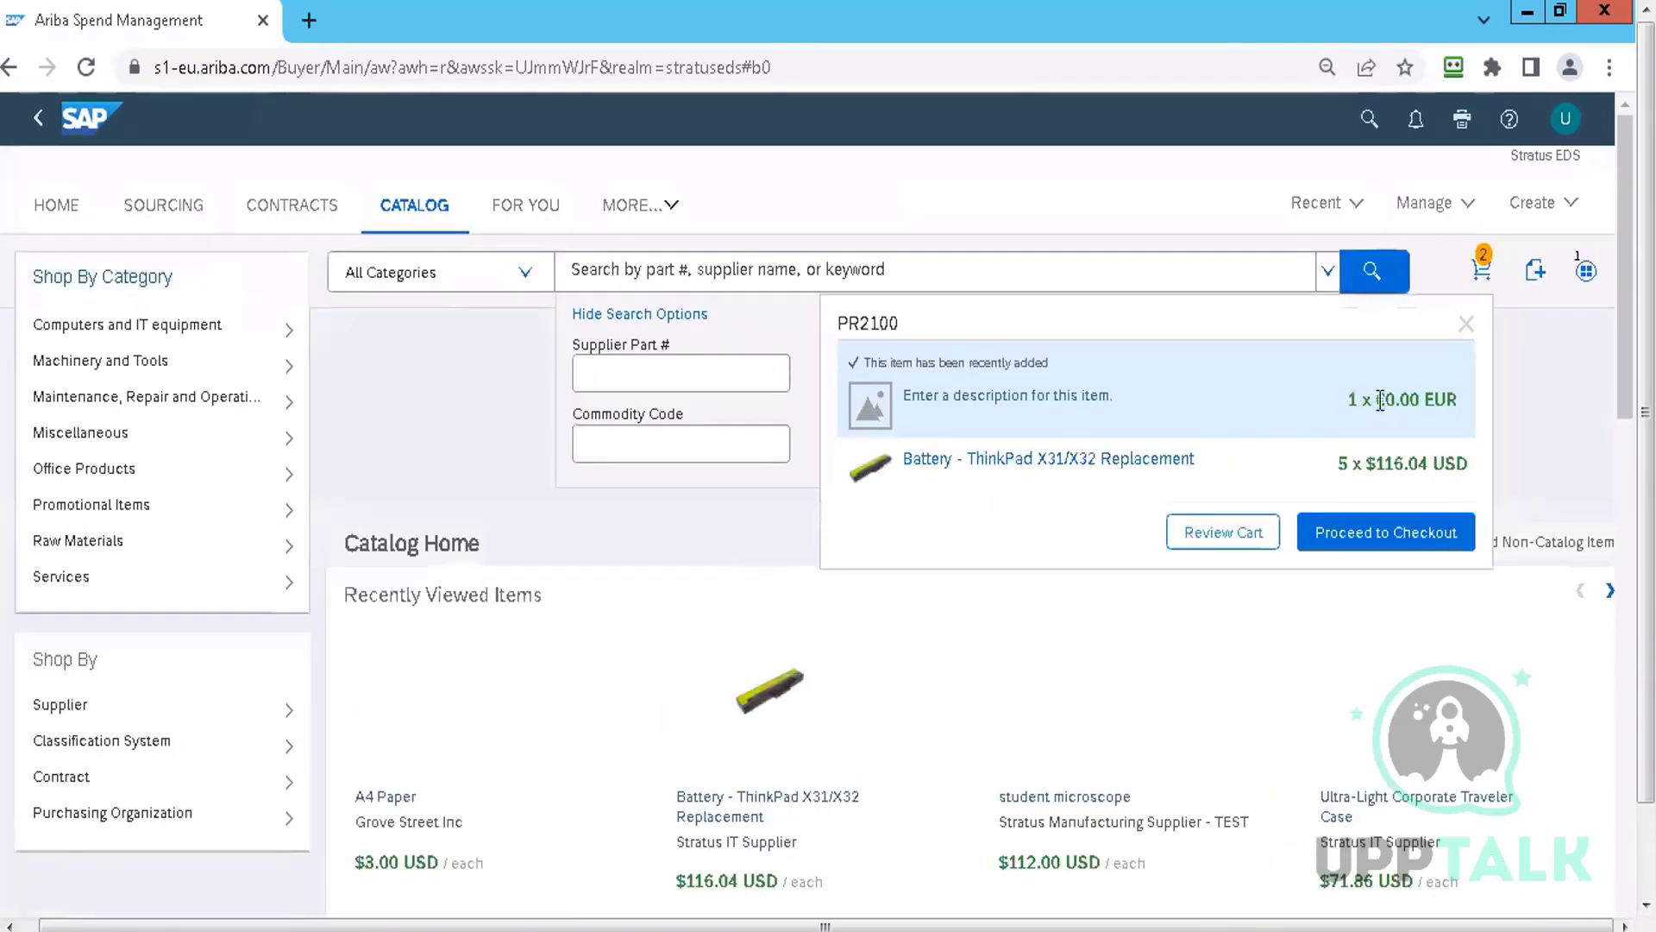
{"action": "left_click", "coordinate": [1366, 529]}
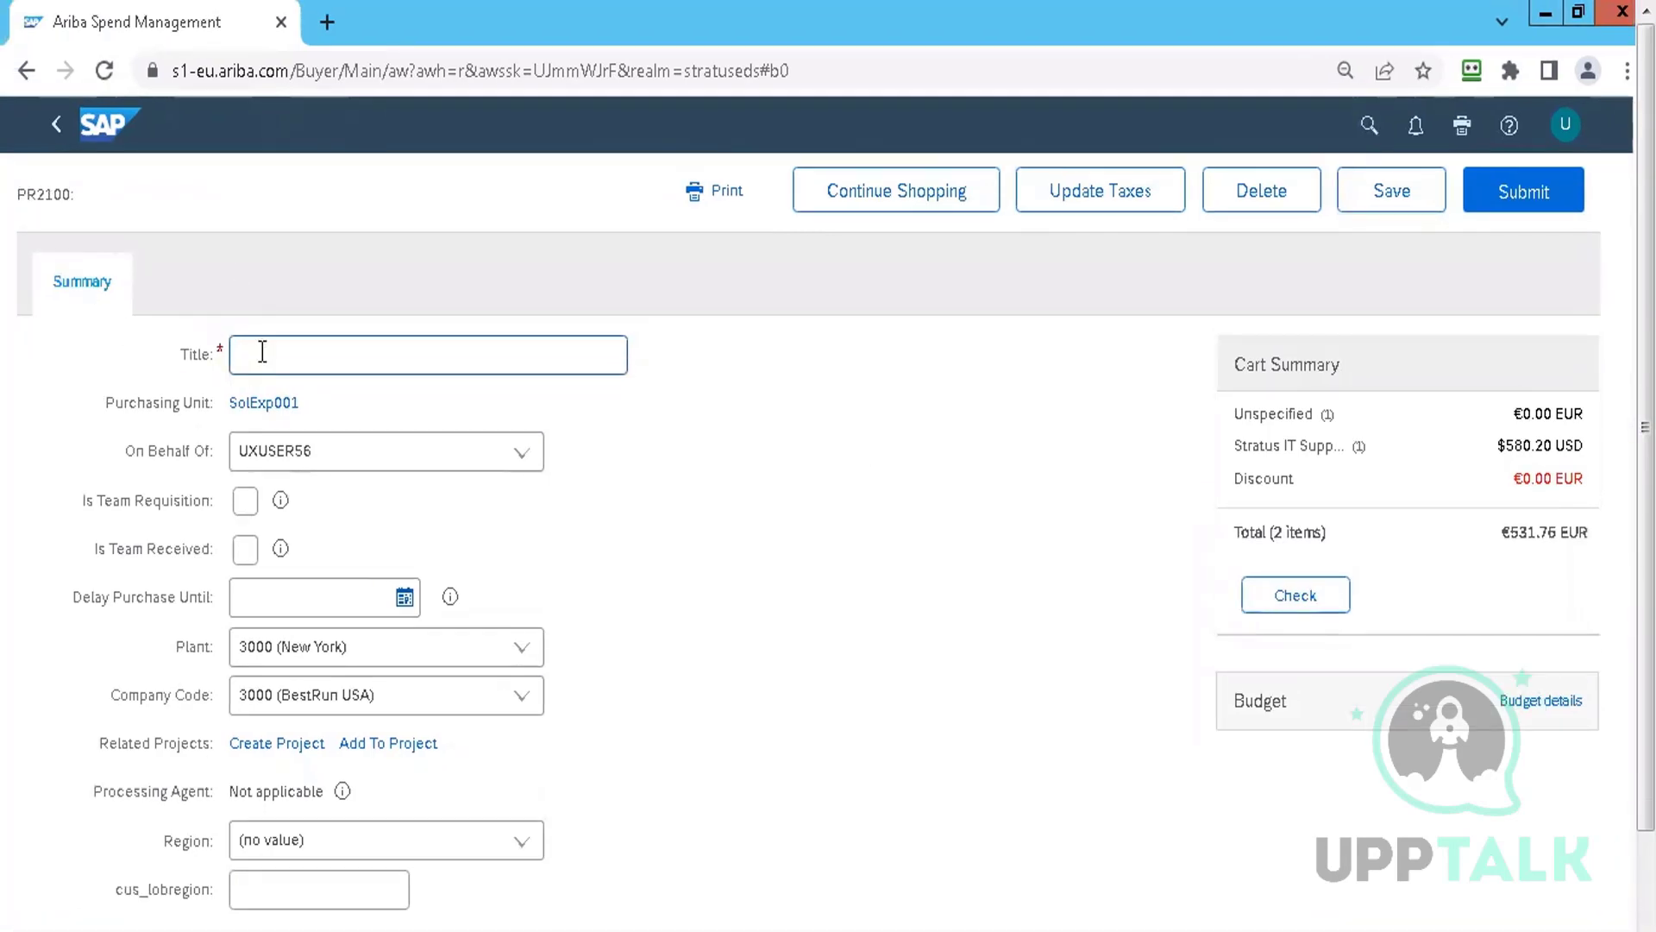
Title the requisition 'Test PR for' followed by the requester's name
{"action": "type", "text": "Test PR for Neel"}
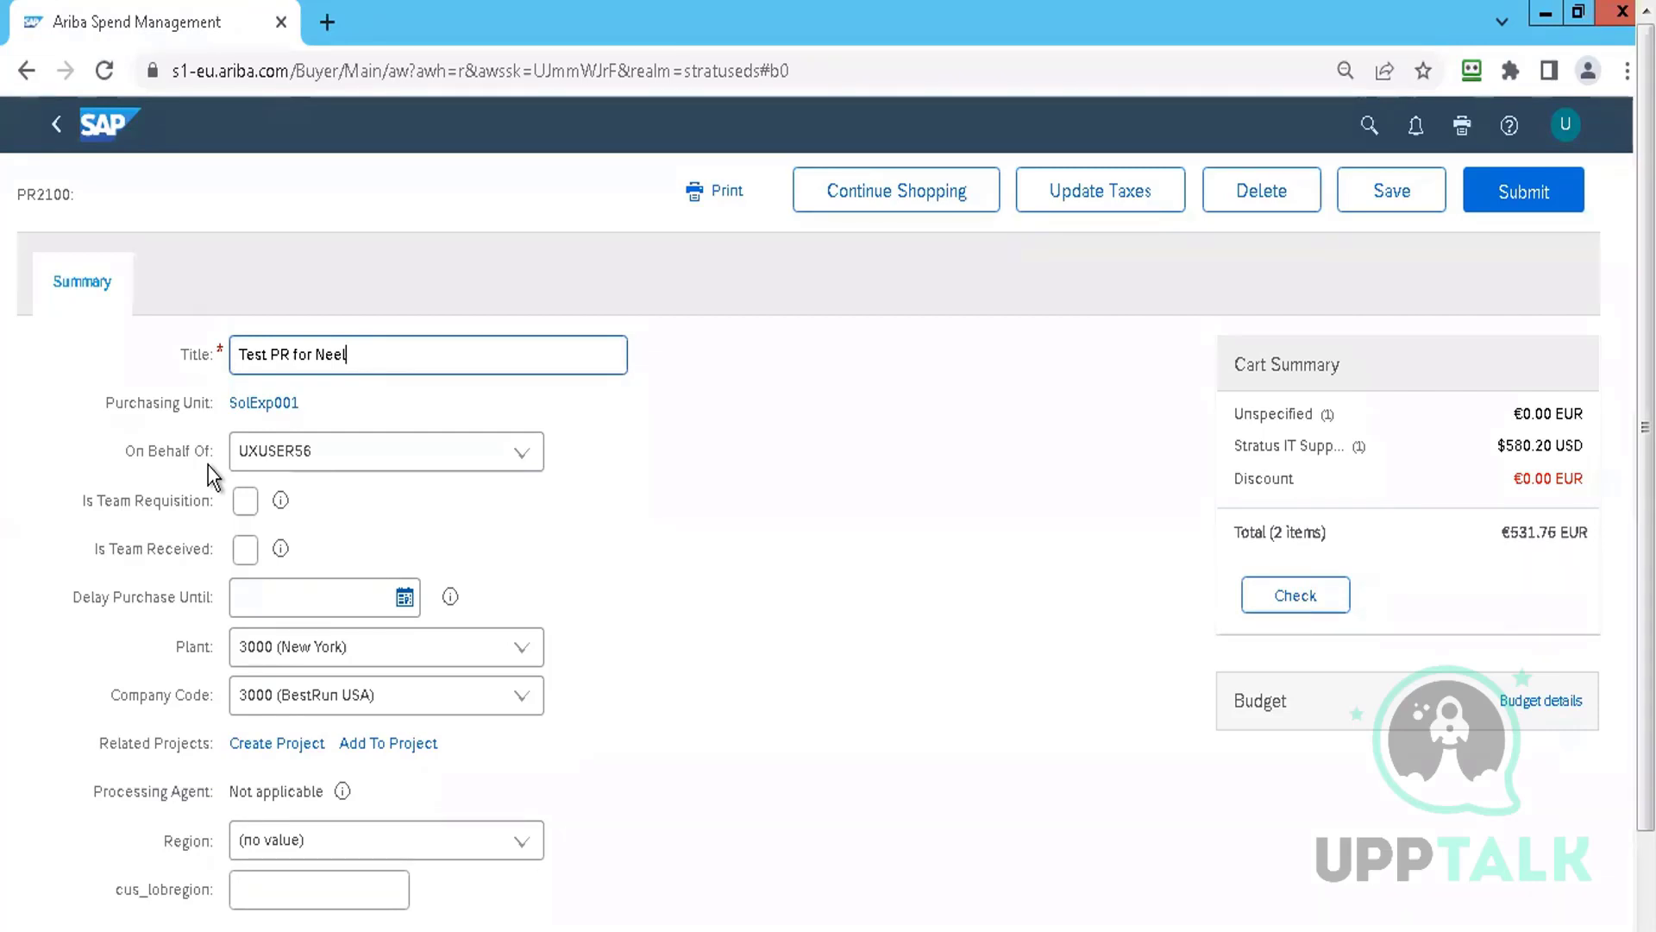
Review the On Behalf Of user list, keep UXUSER56, and tick Is Team Requisition
{"action": "left_click", "coordinate": [521, 453]}
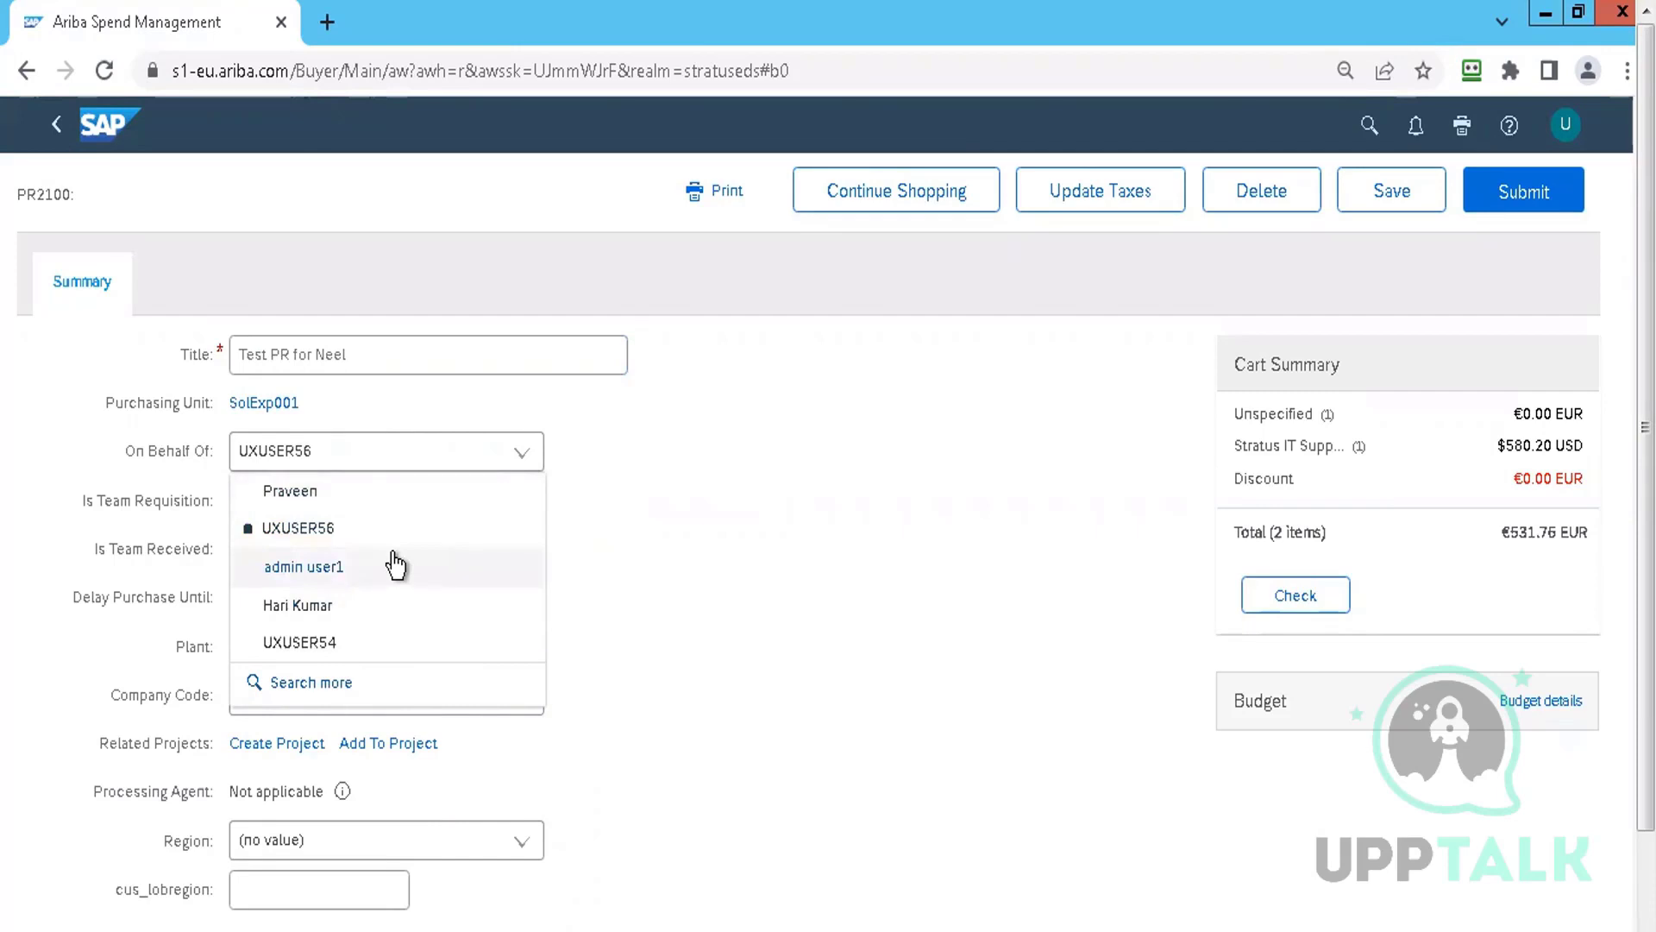
{"action": "left_click", "coordinate": [618, 550]}
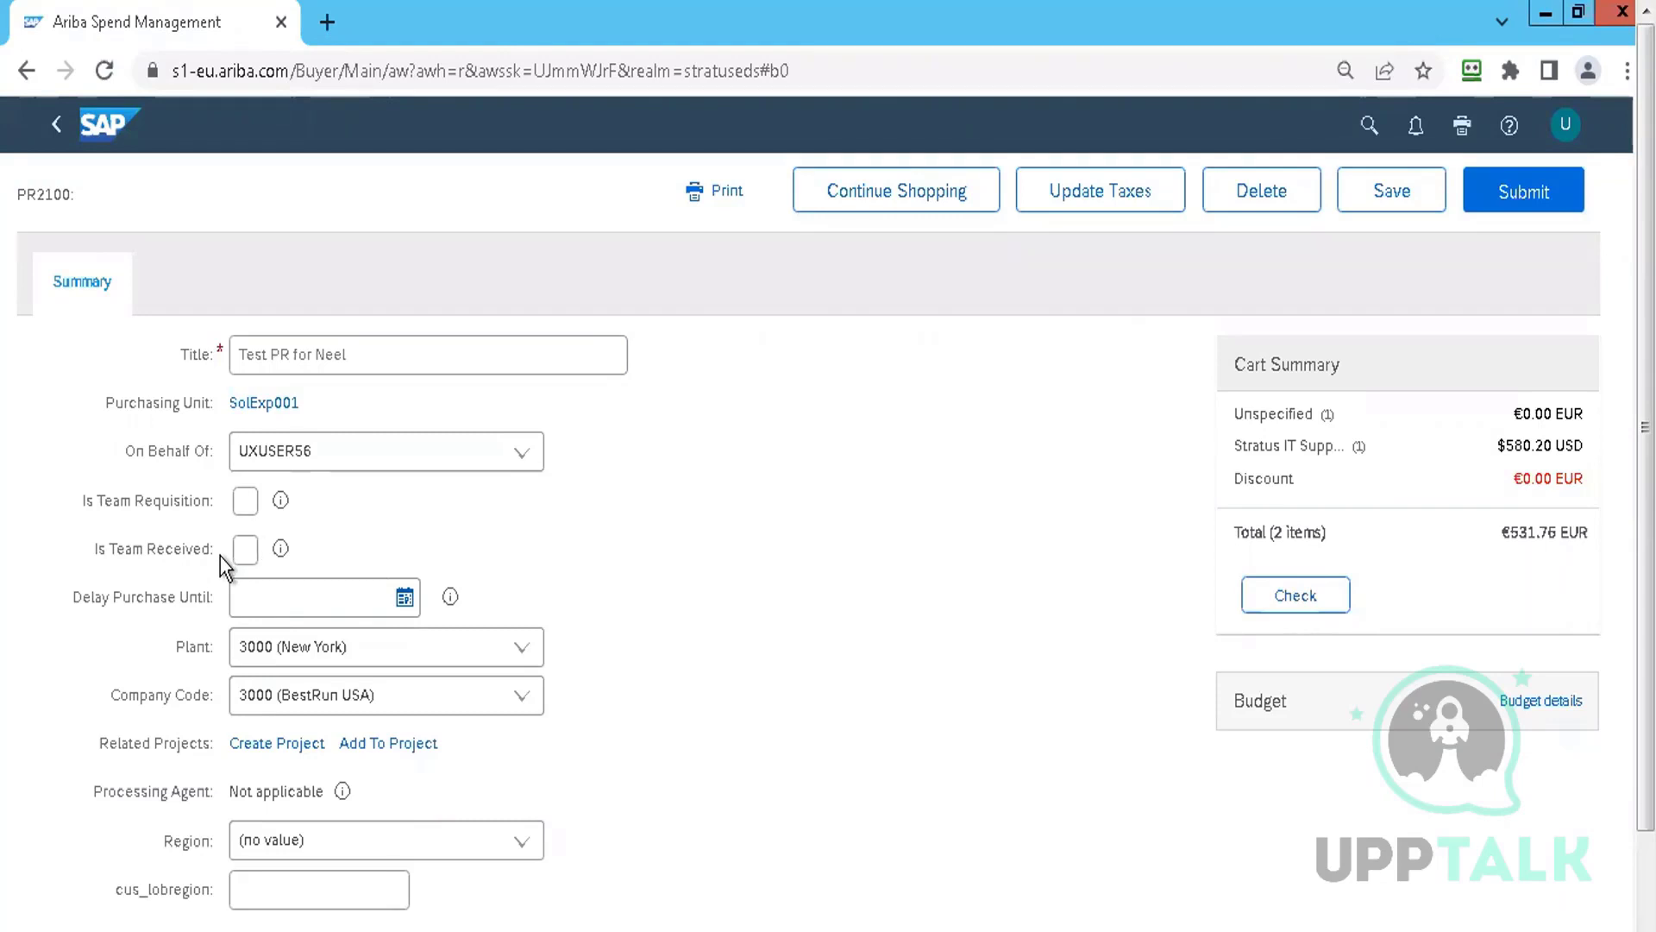
{"action": "left_click", "coordinate": [245, 520]}
Clear the team requisition options, then read and dismiss the Delay Purchase Until explanation
{"action": "left_click", "coordinate": [245, 557]}
{"action": "left_click", "coordinate": [245, 552]}
{"action": "left_click", "coordinate": [245, 502]}
{"action": "mouse_move", "coordinate": [450, 599]}
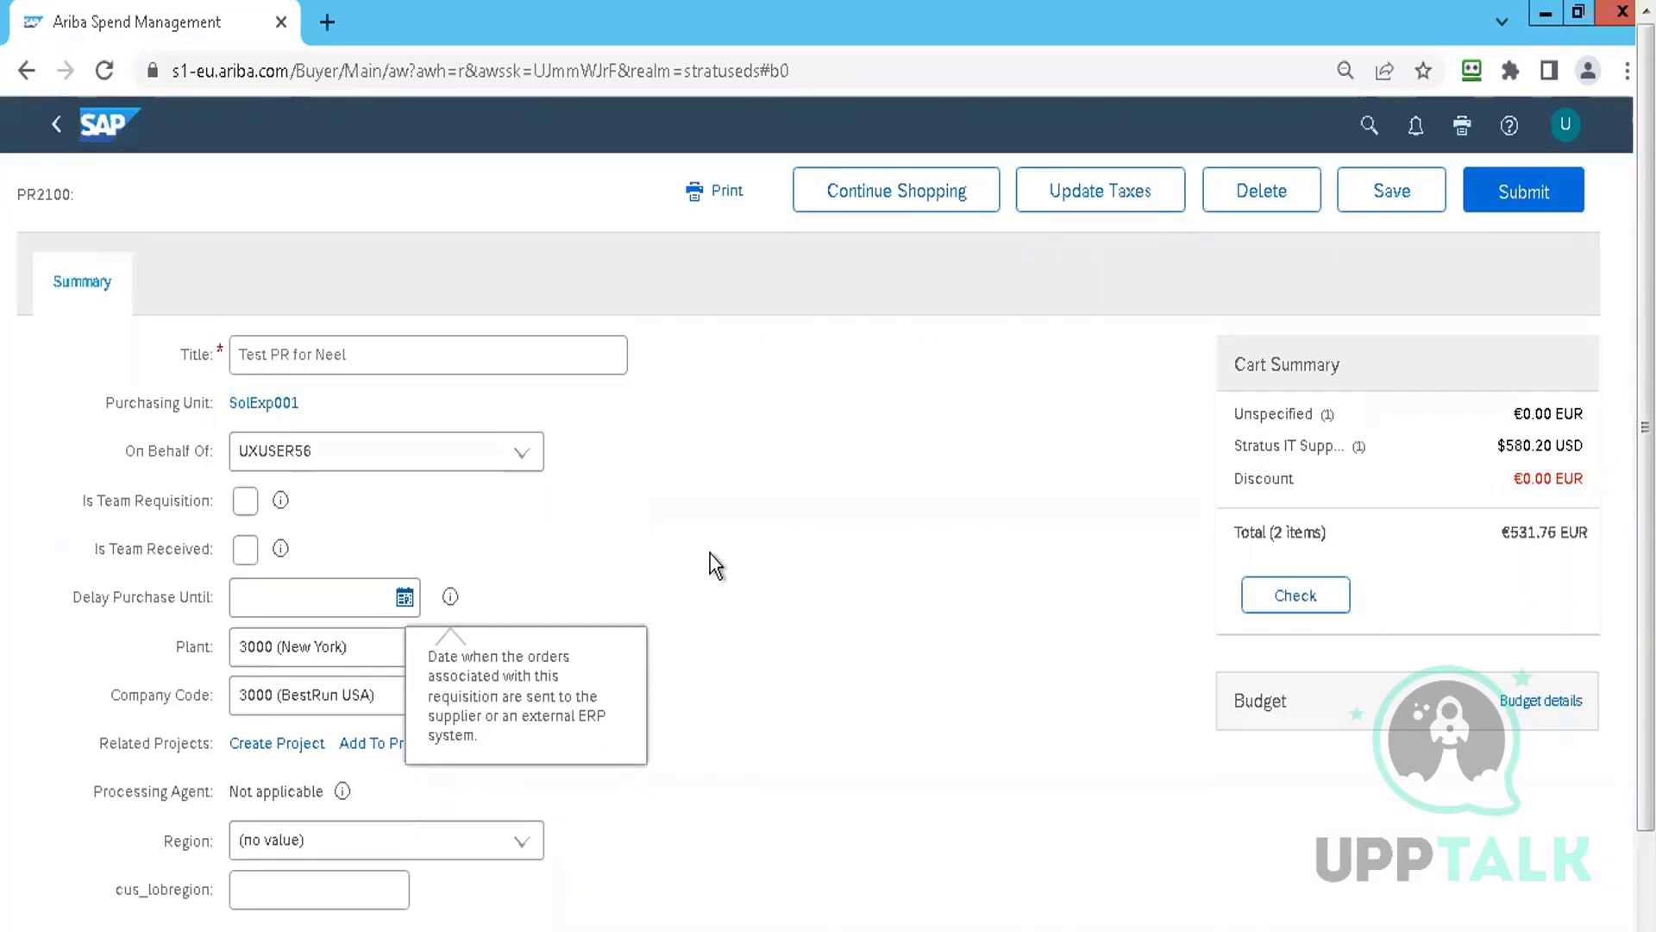
{"action": "left_click", "coordinate": [715, 565]}
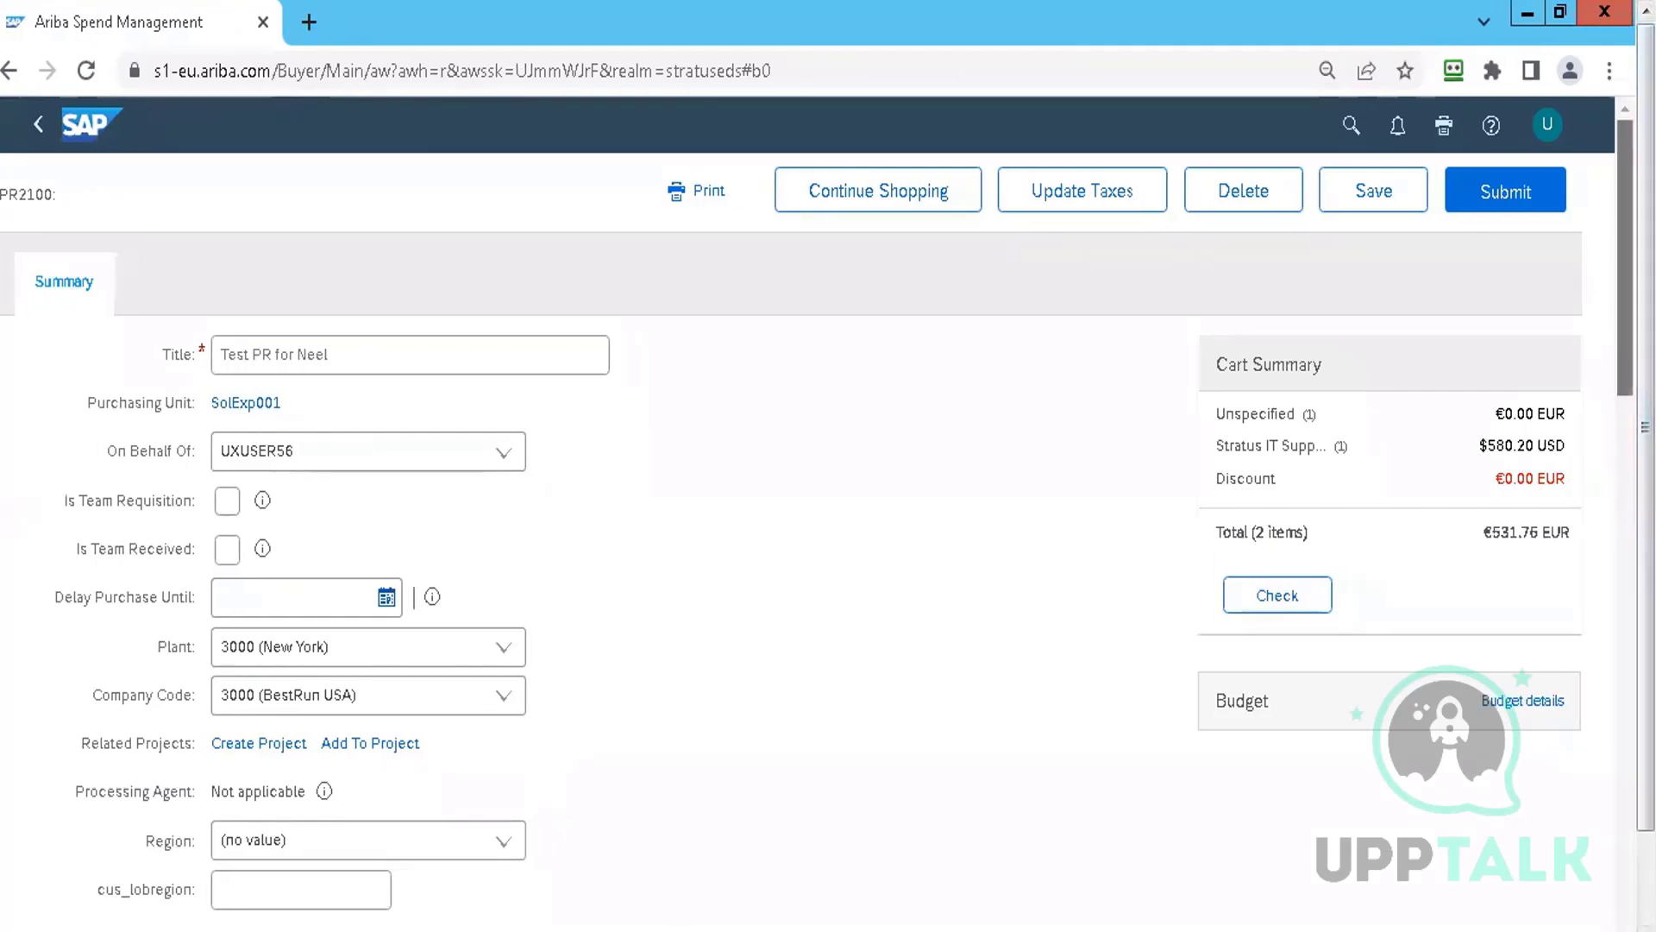
{"action": "scroll", "coordinate": [1625, 259], "scroll_direction": "down", "scroll_amount": 1}
{"action": "scroll", "coordinate": [1166, 506], "scroll_direction": "down", "scroll_amount": 2}
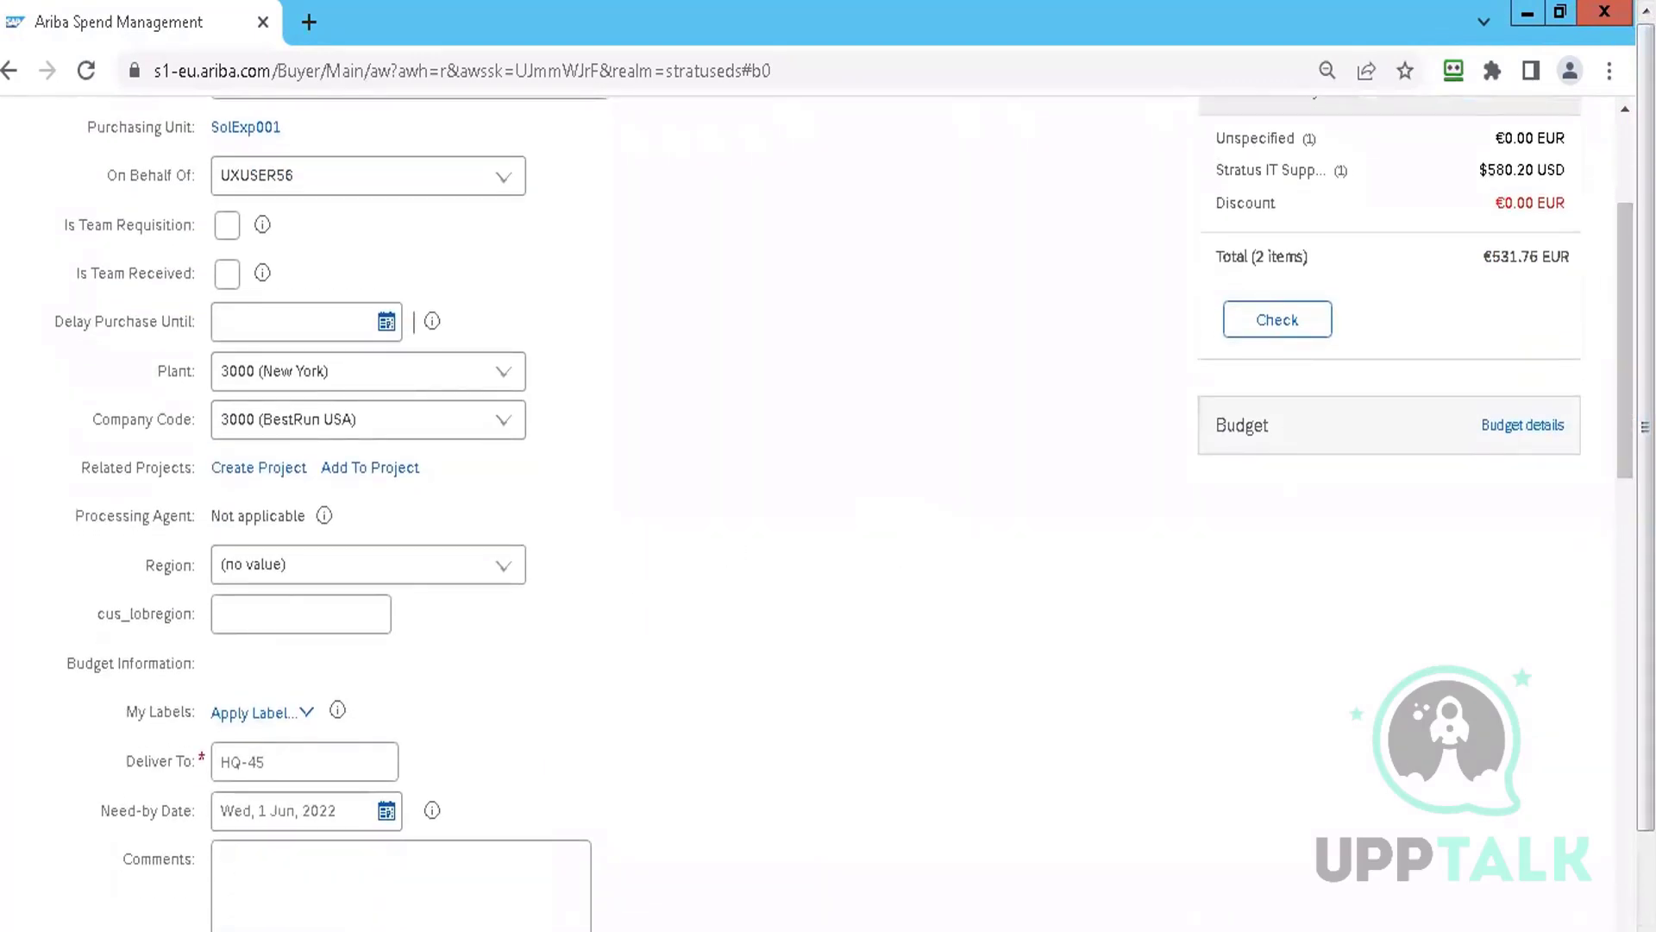
{"action": "scroll", "coordinate": [603, 260], "scroll_direction": "down", "scroll_amount": 2}
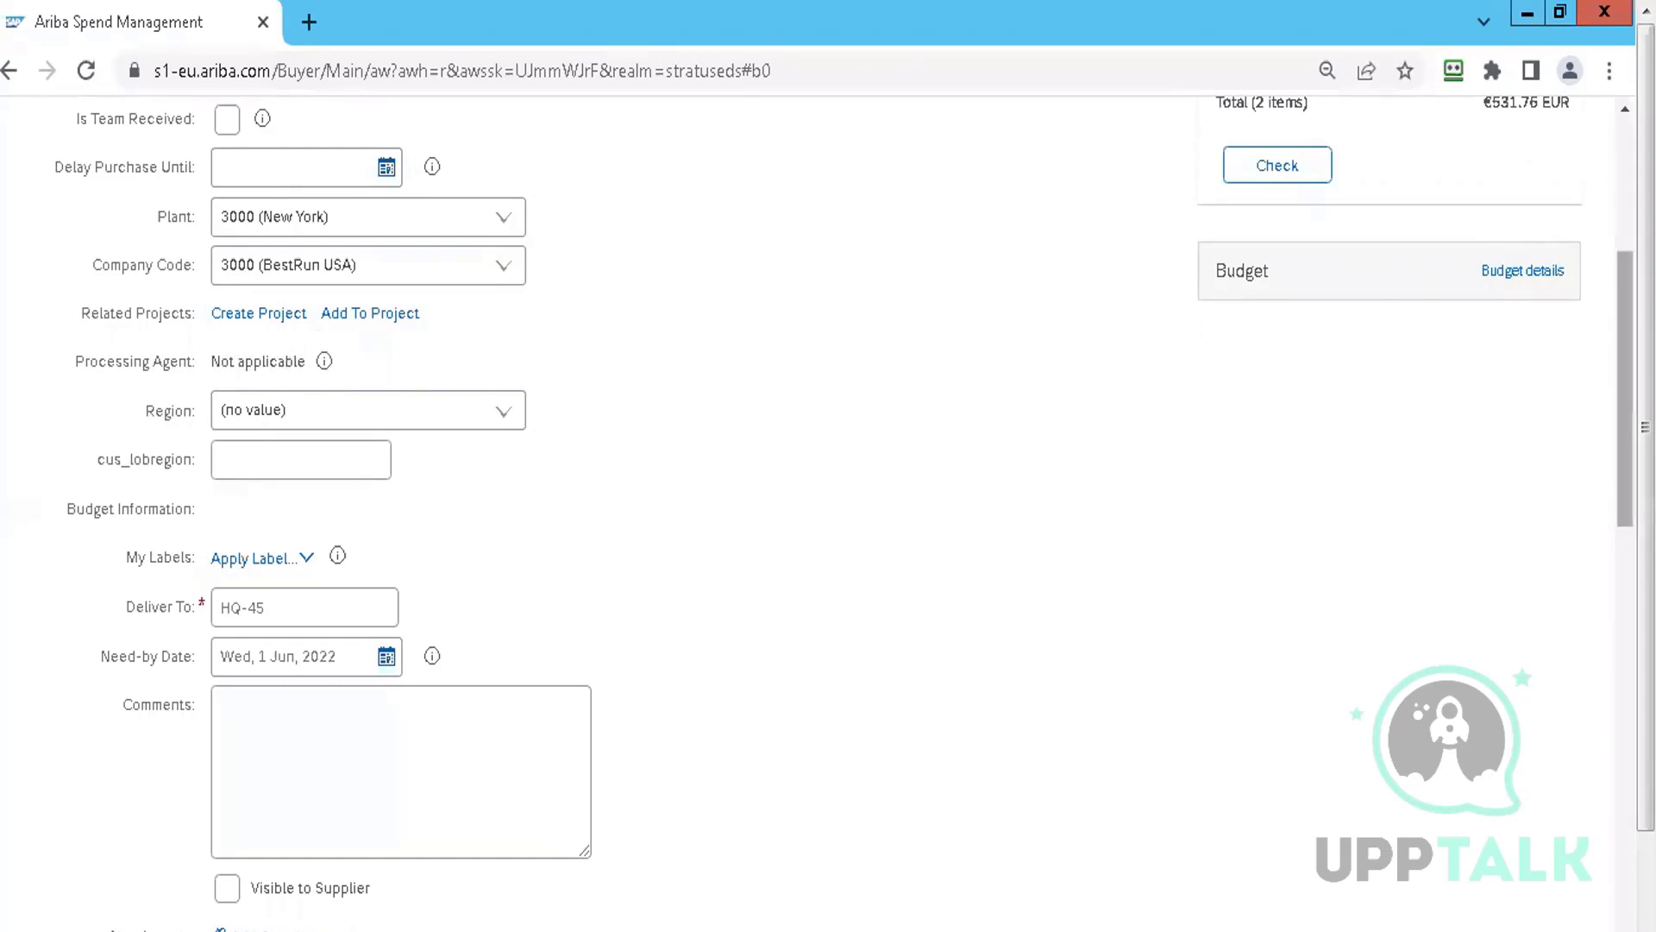
{"action": "scroll", "coordinate": [1610, 345], "scroll_direction": "up", "scroll_amount": 2}
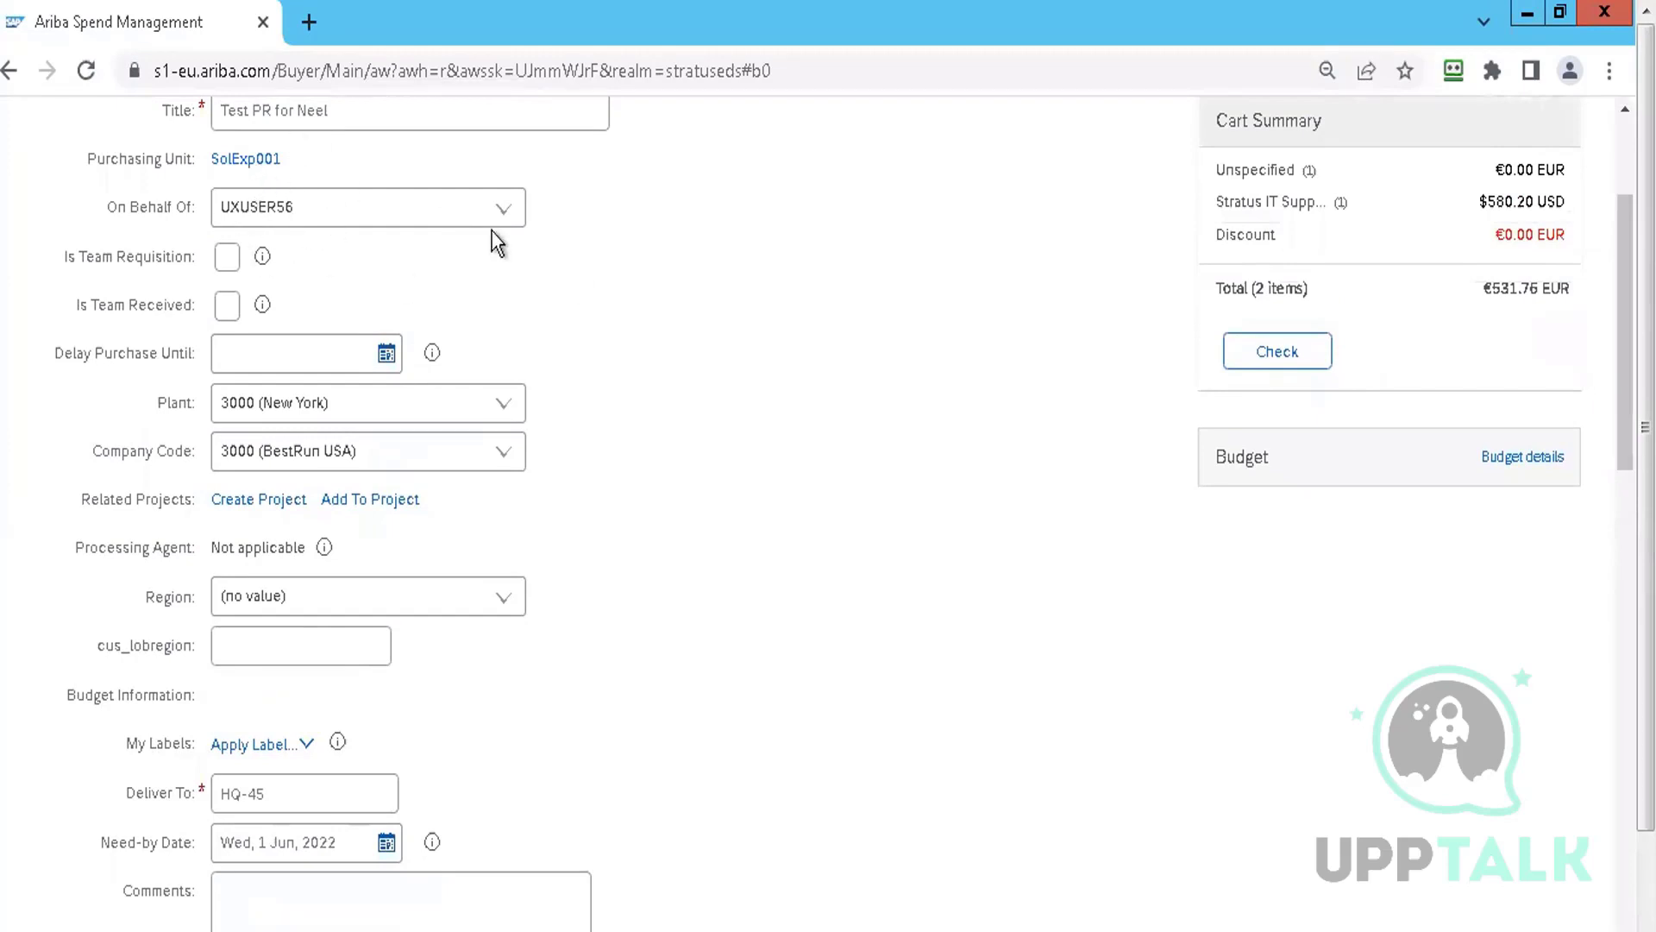
{"action": "left_click", "coordinate": [505, 213]}
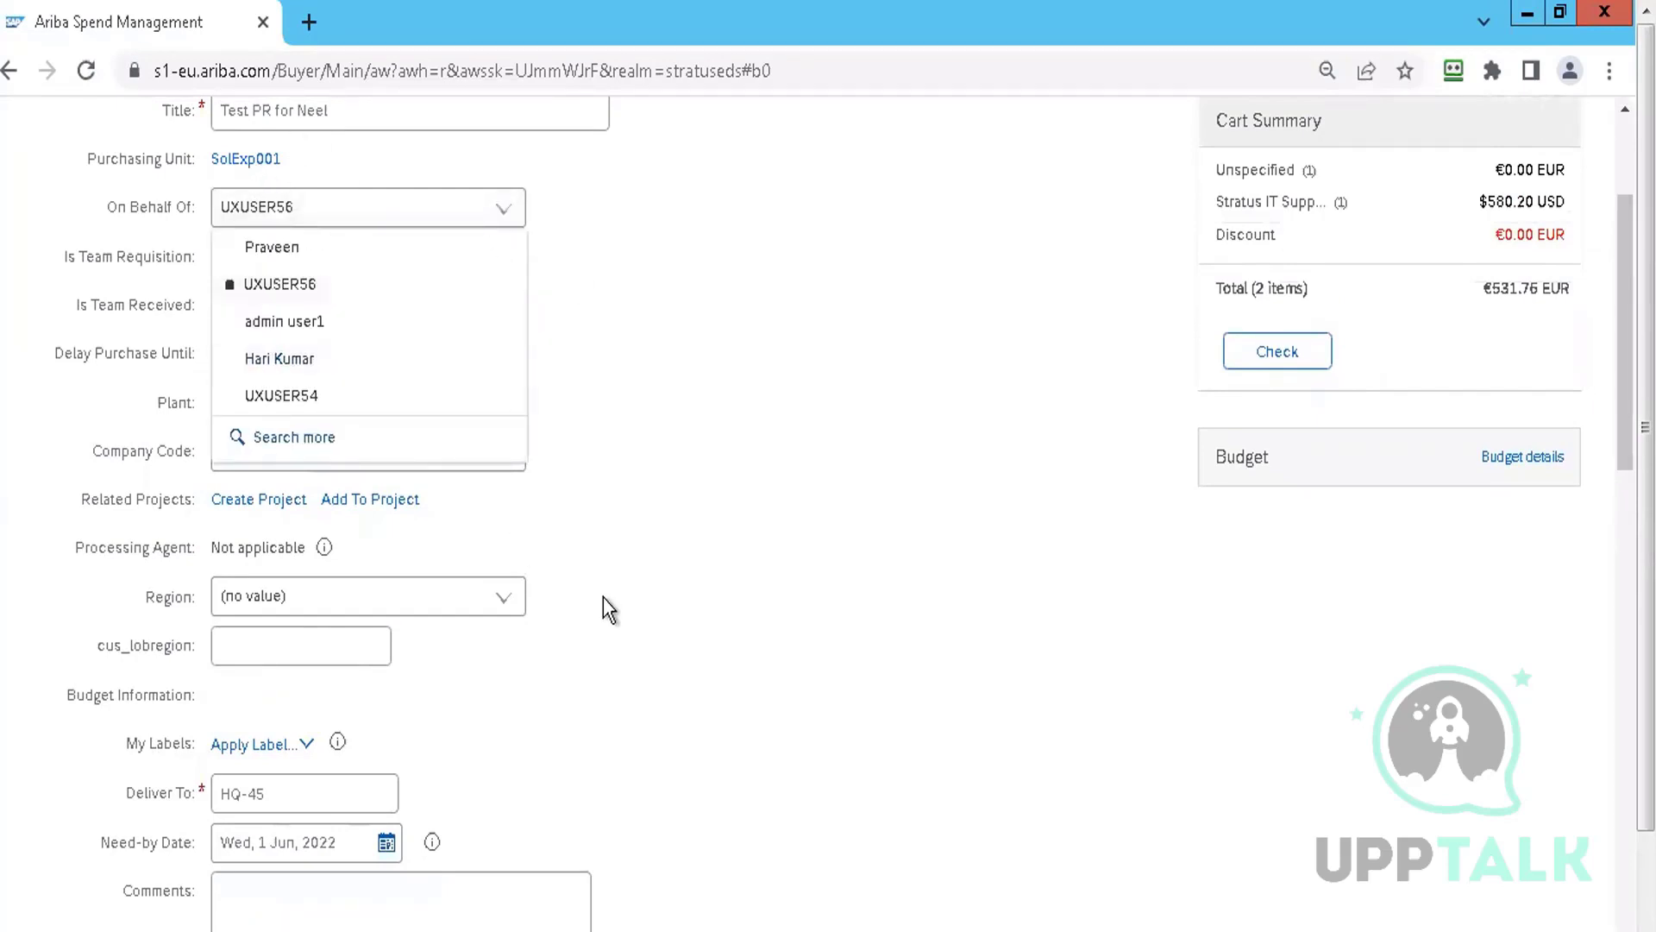
{"action": "left_click", "coordinate": [362, 596]}
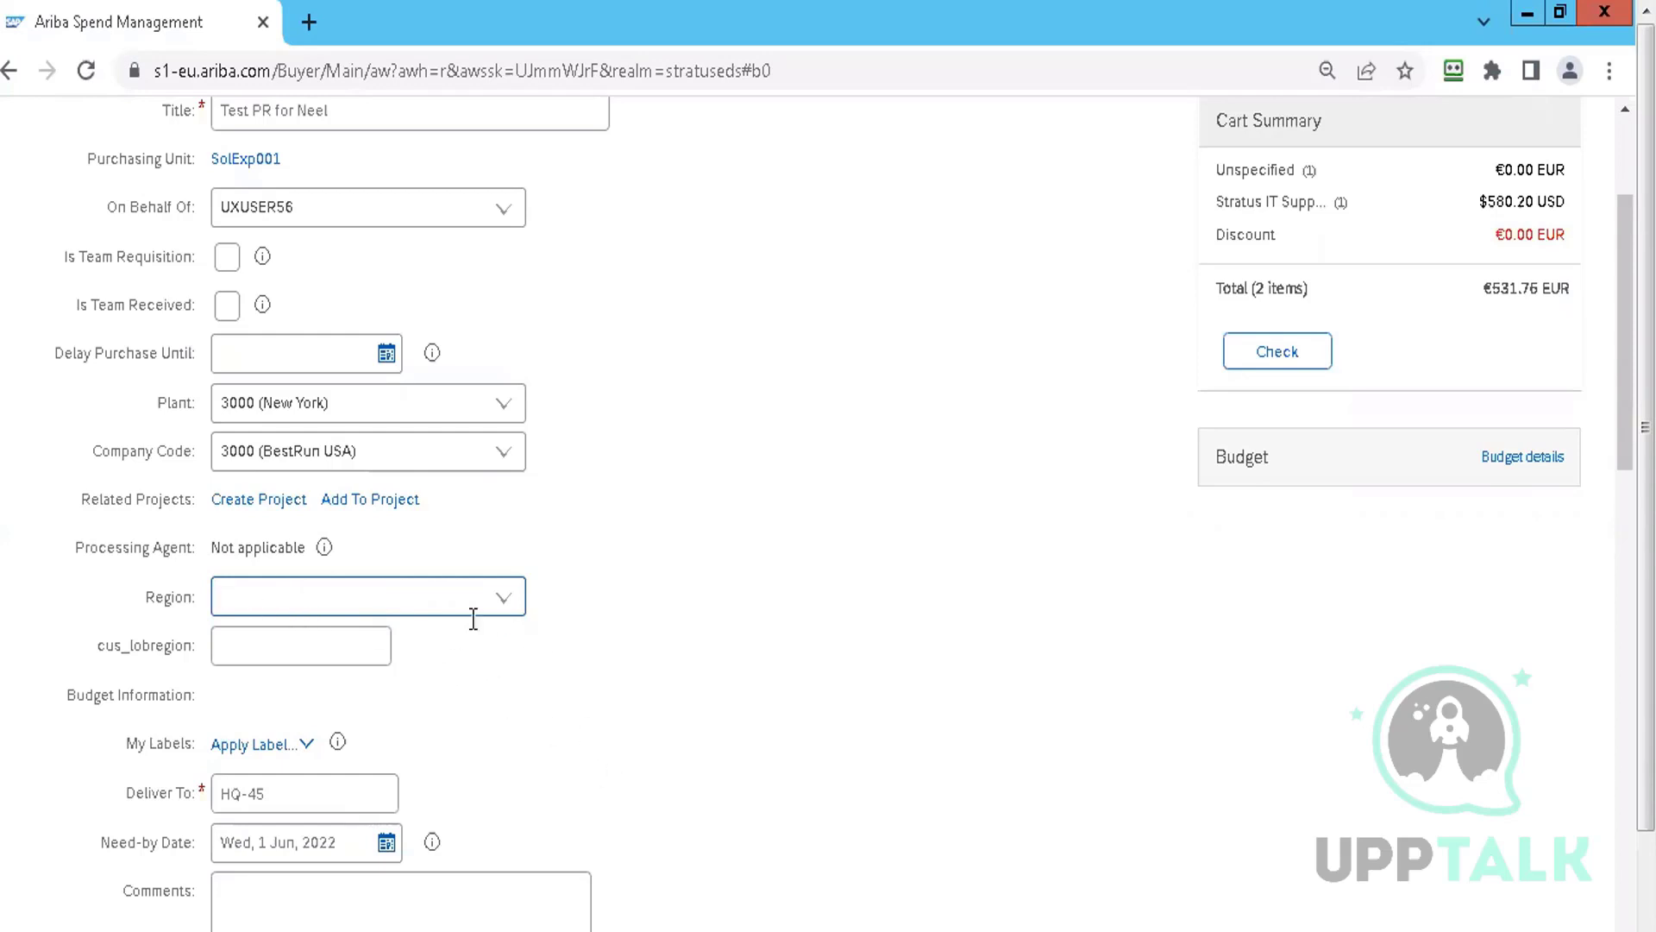
{"action": "left_click", "coordinate": [505, 594]}
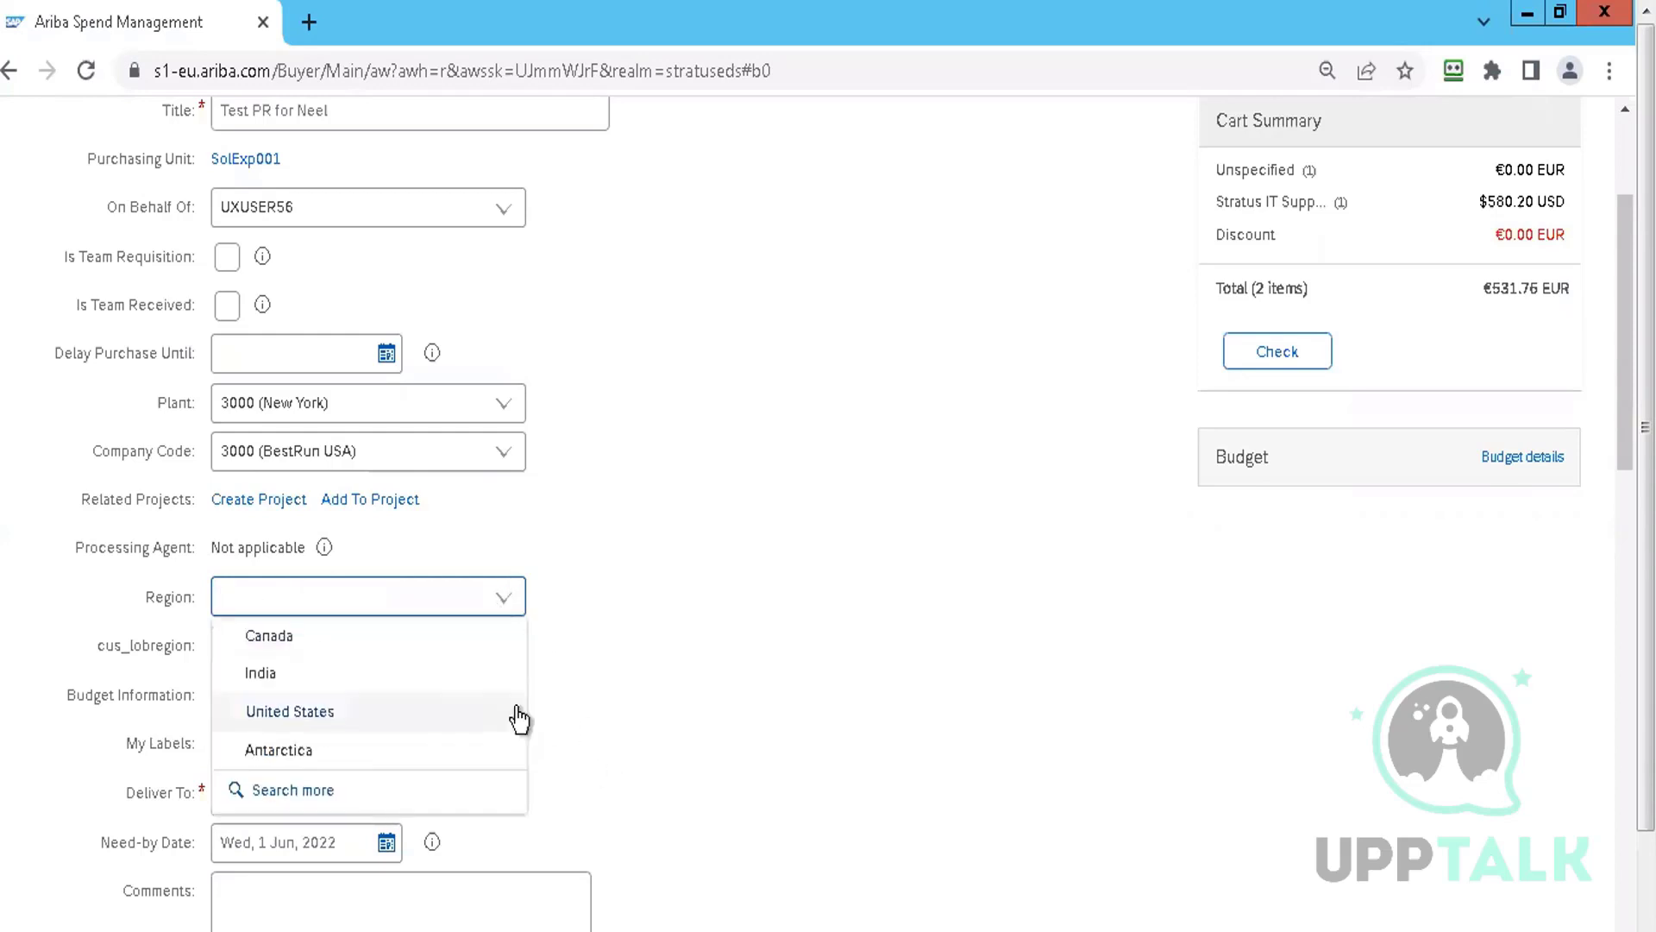
{"action": "key", "text": "Escape"}
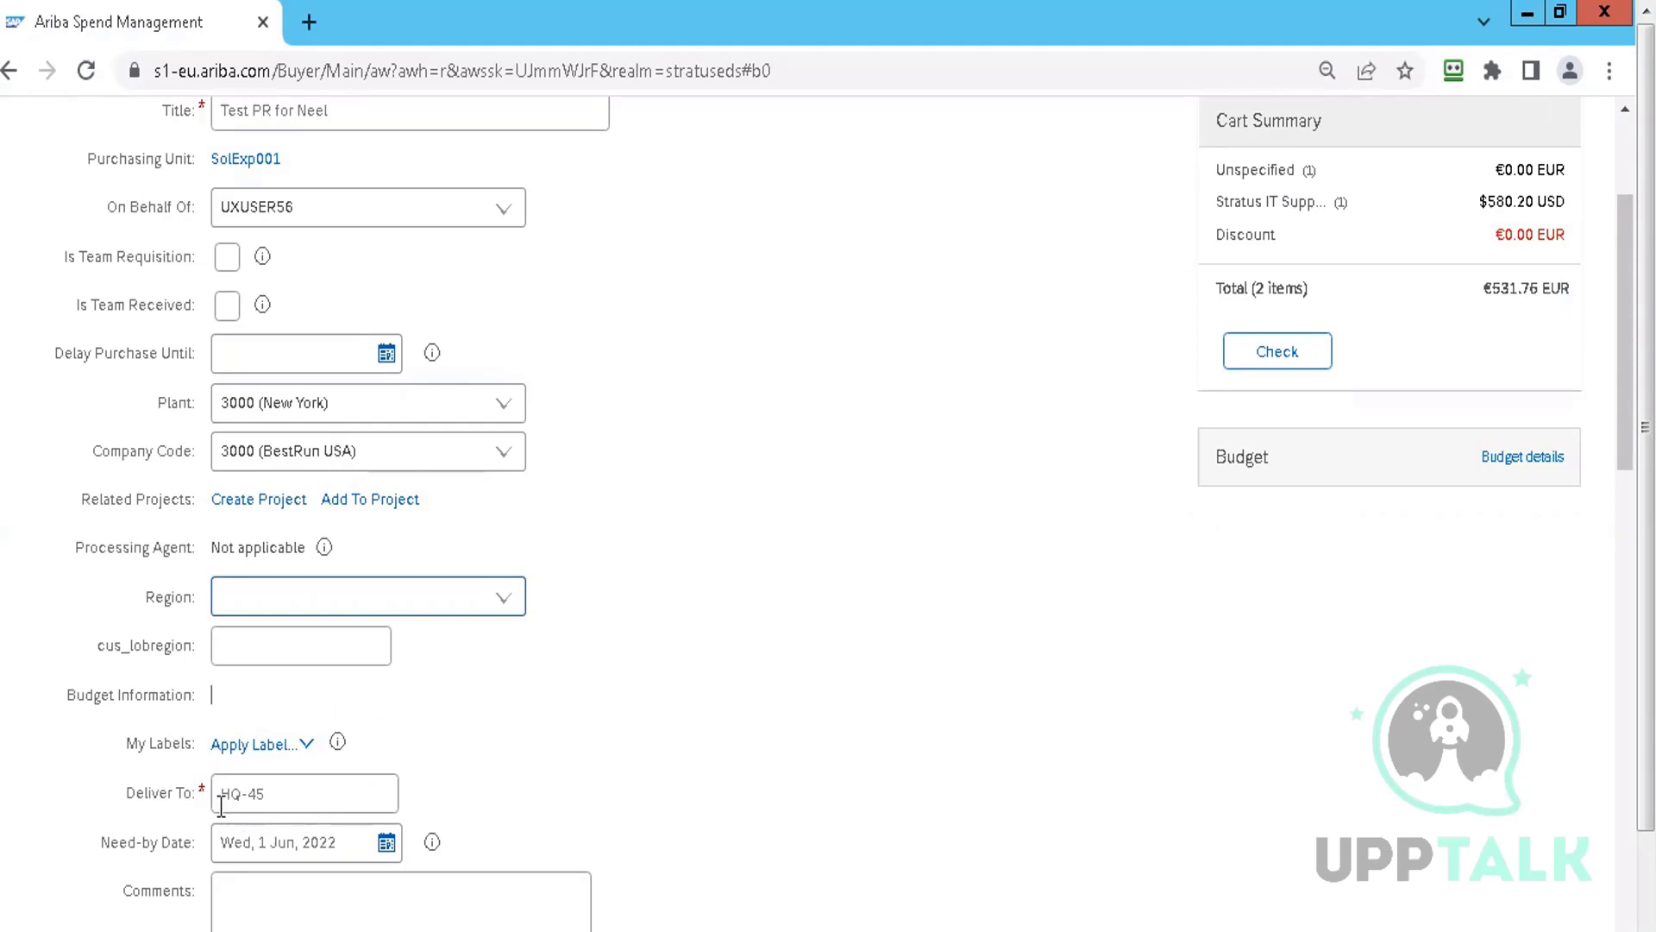
Replace the HQ-45 delivery location with the recipient's name and phone number
{"action": "left_click", "coordinate": [289, 790]}
{"action": "key", "text": "BackSpace"}
{"action": "key", "text": "BackSpace"}
{"action": "key", "text": "BackSpace"}
{"action": "key", "text": "BackSpace"}
{"action": "key", "text": "BackSpace"}
{"action": "type", "text": "deliver to"}
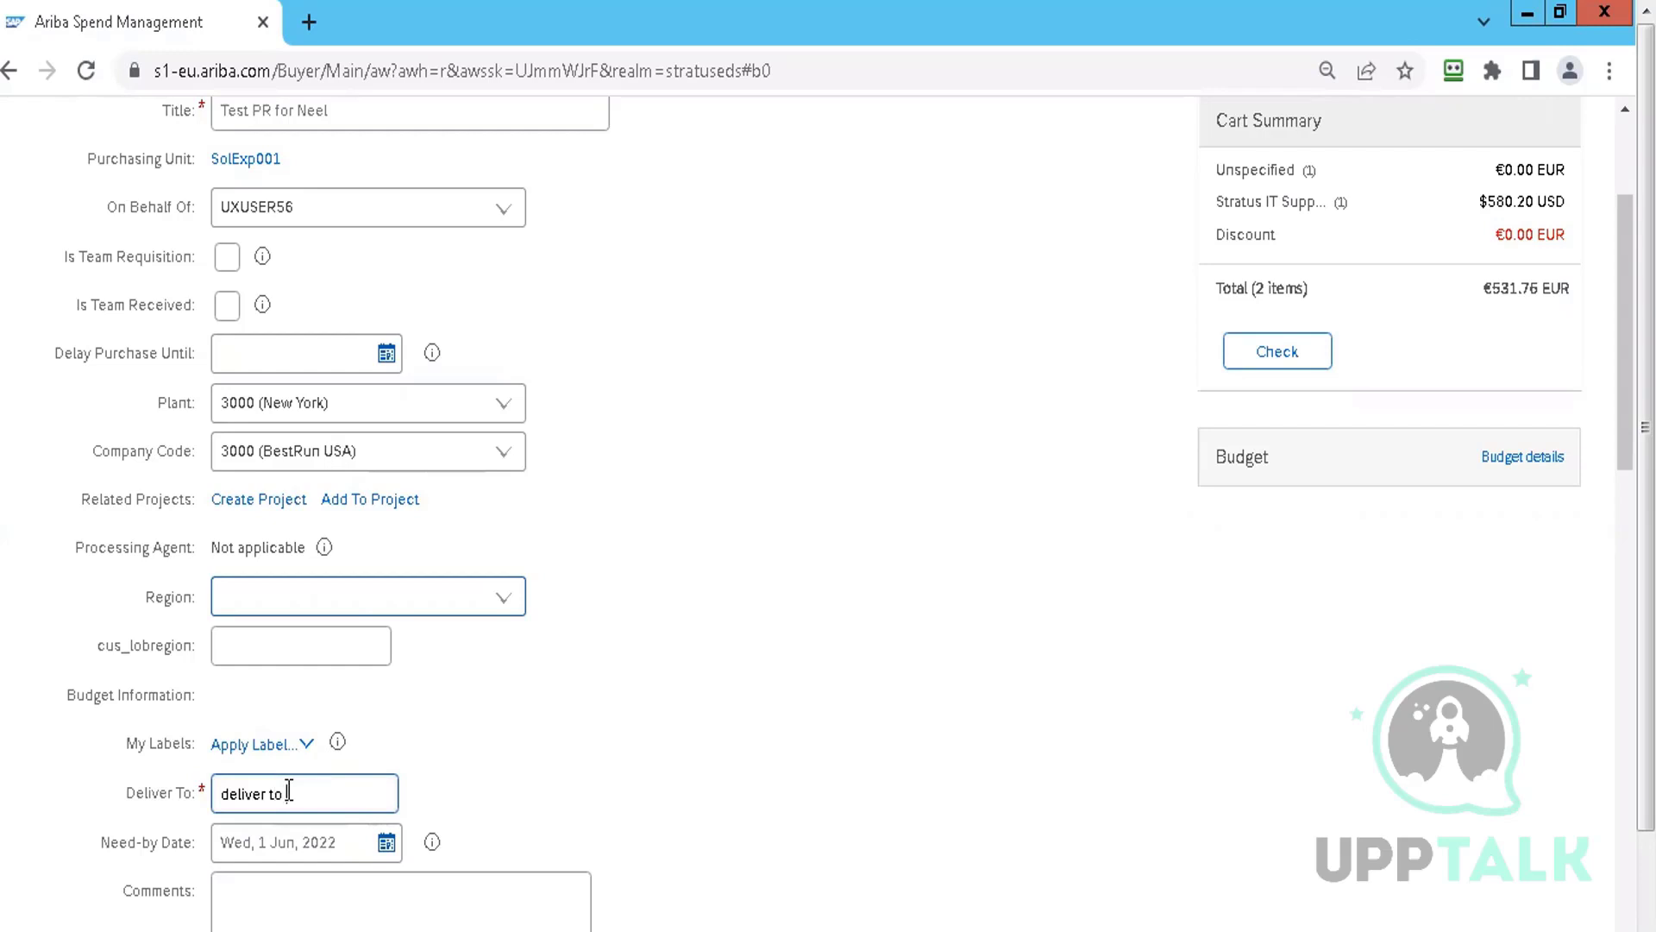
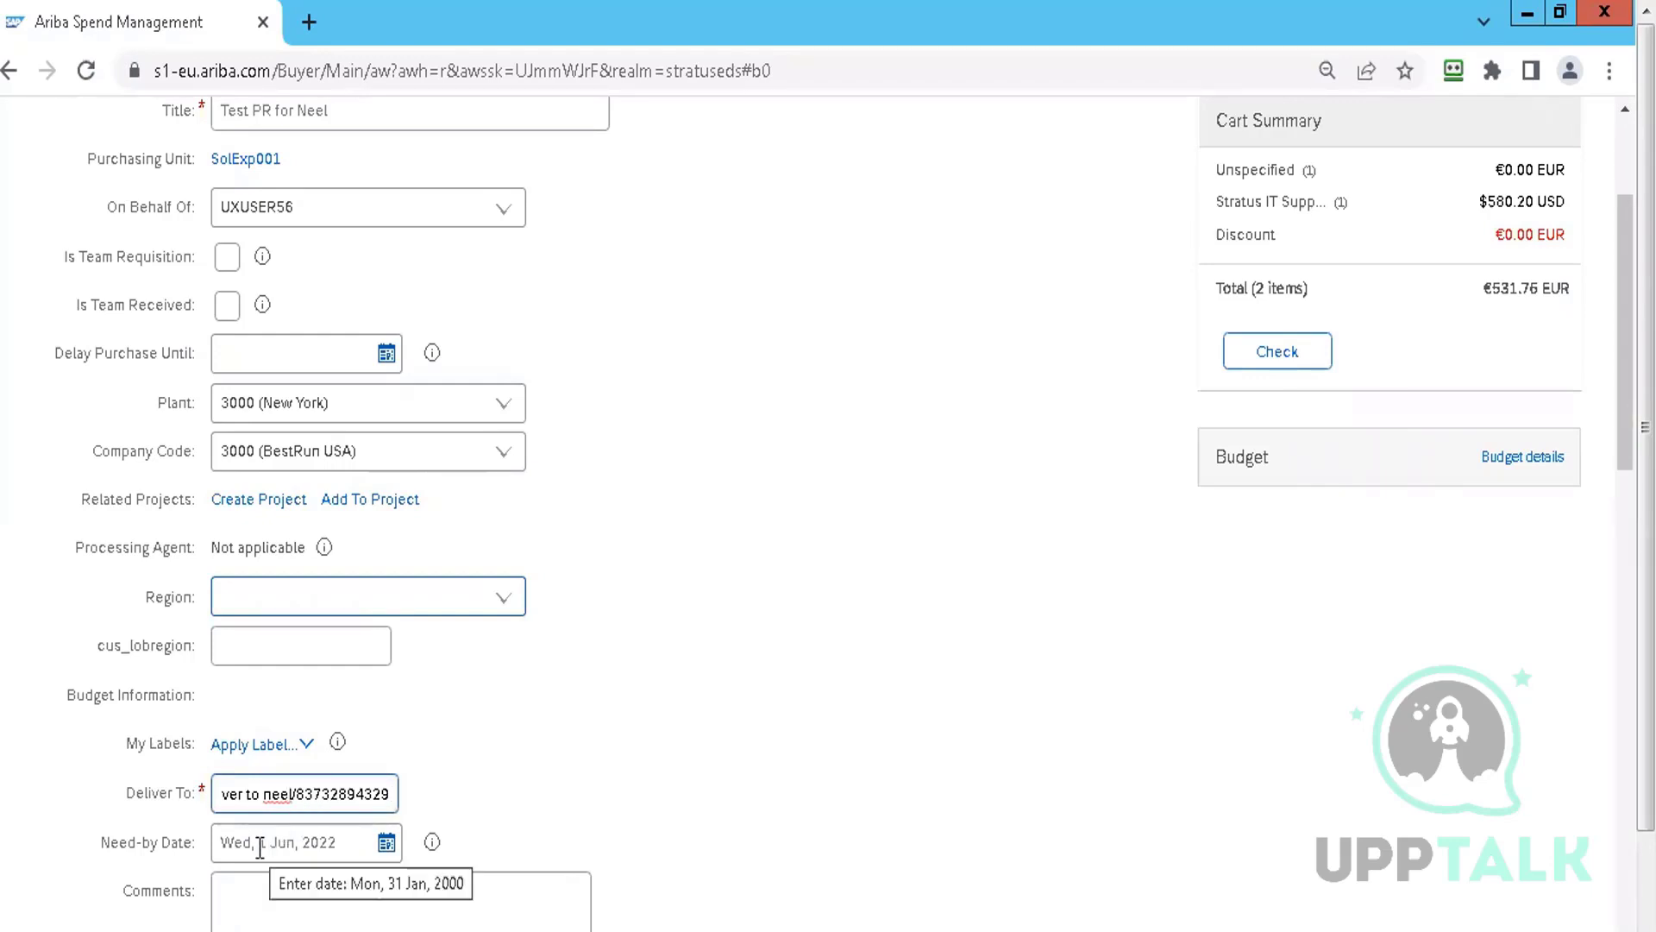
Set the need-by date to 23 Jun 2022
{"action": "left_click", "coordinate": [385, 842]}
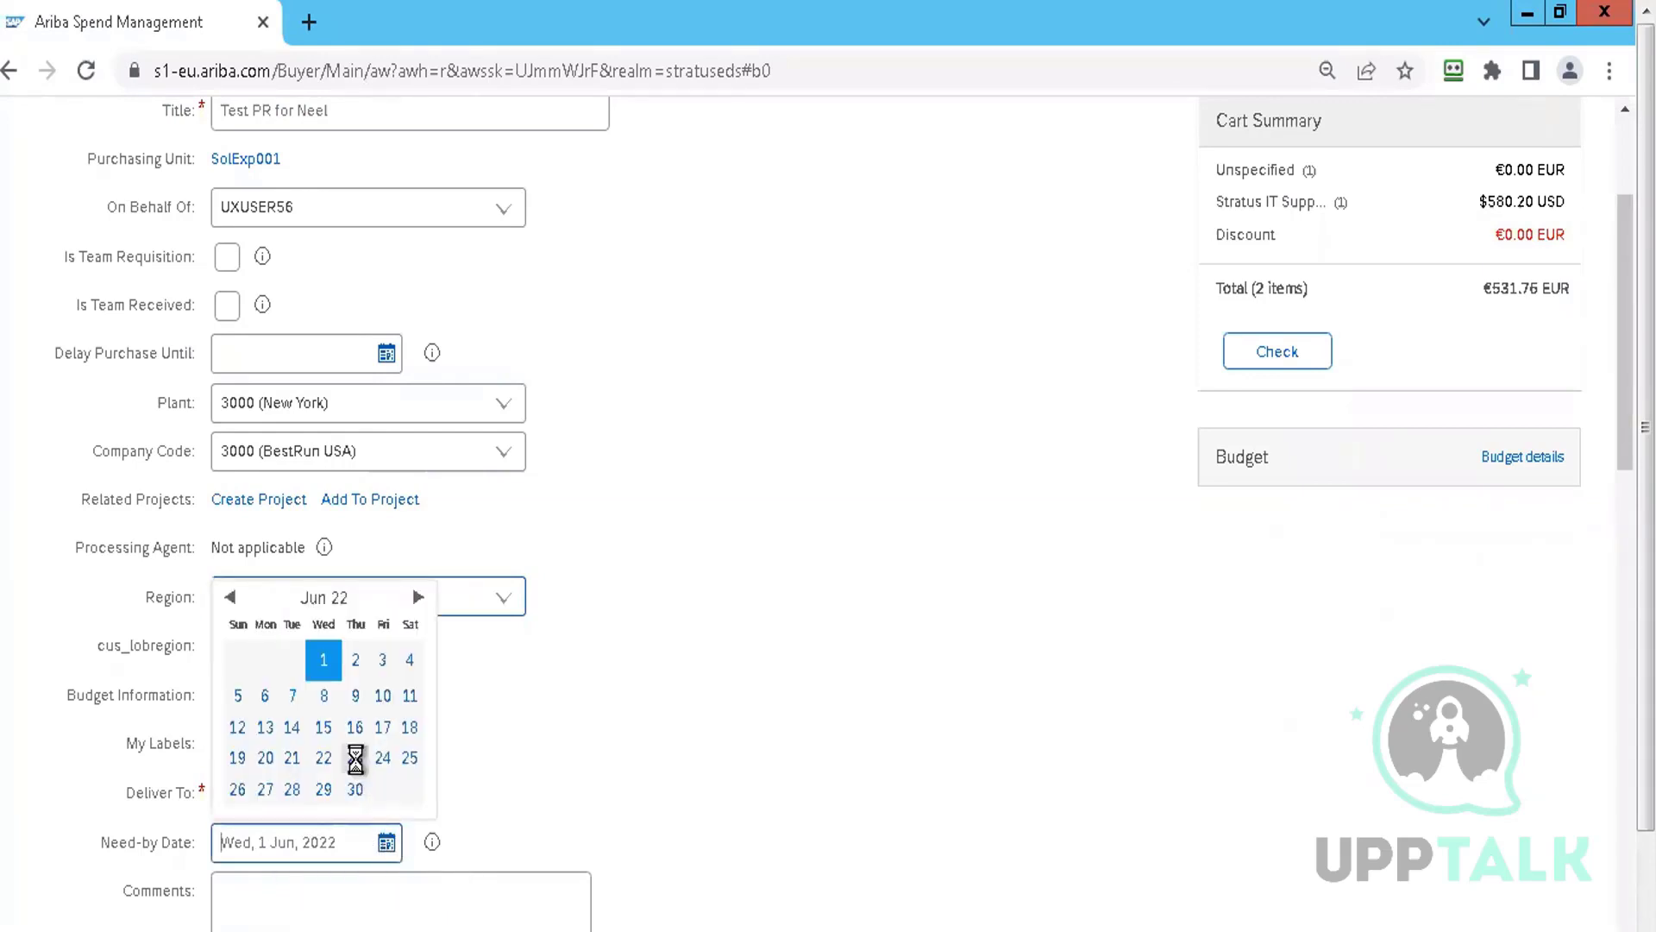
{"action": "left_click", "coordinate": [354, 759]}
{"action": "scroll", "coordinate": [295, 841], "scroll_direction": "down", "scroll_amount": 3}
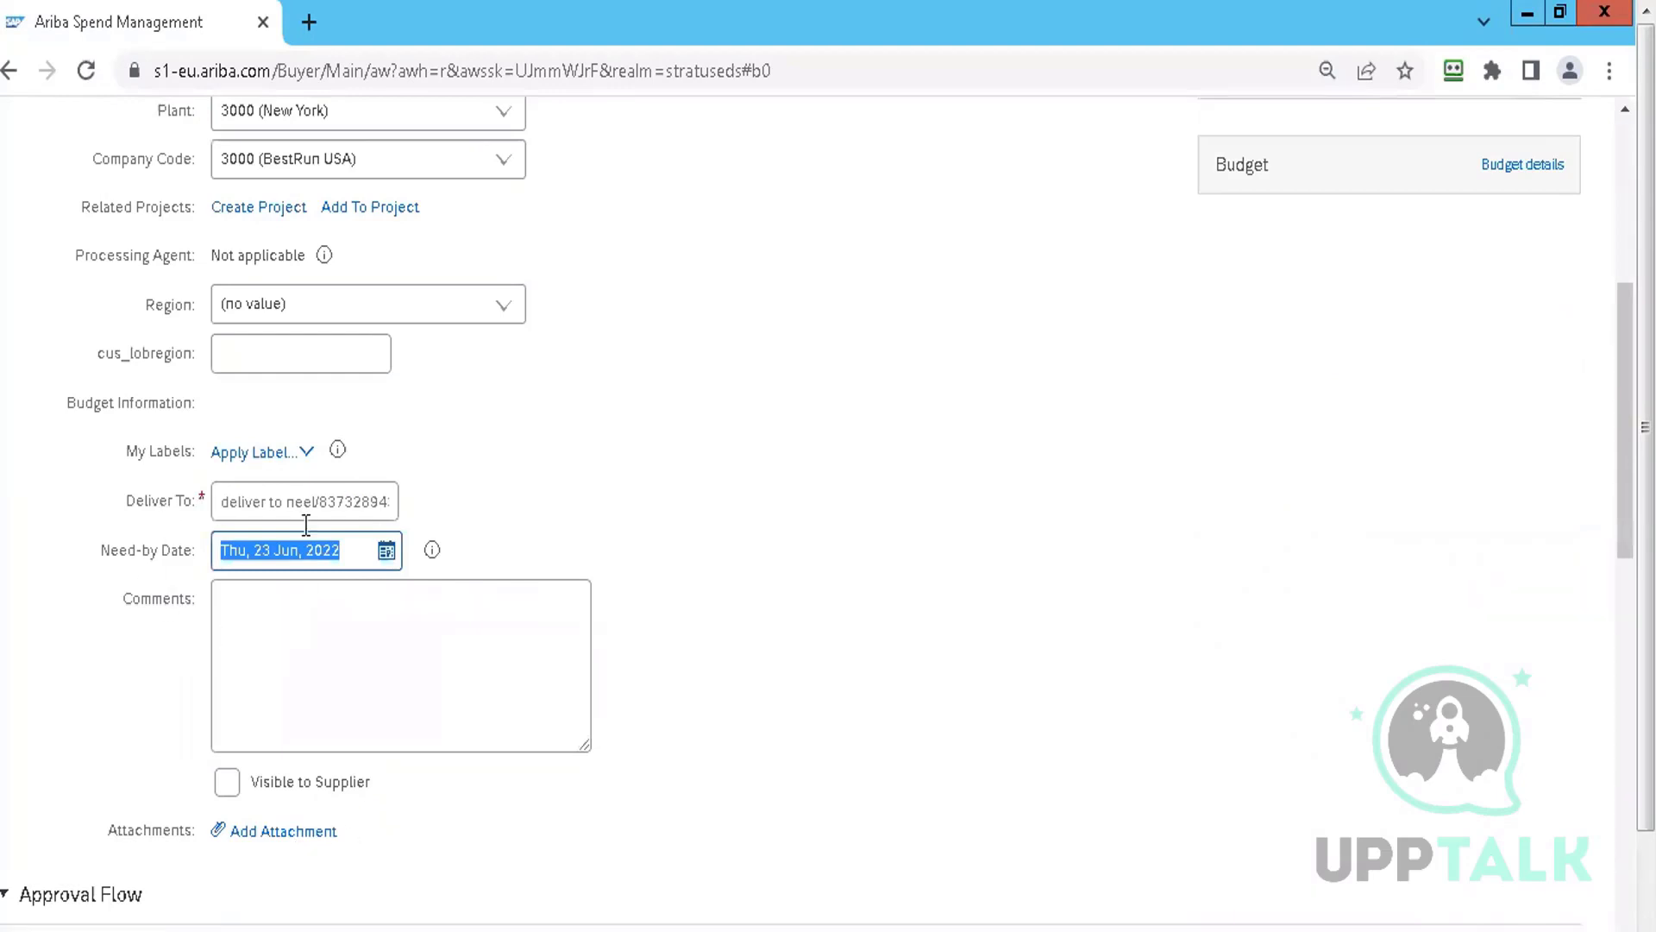
{"action": "left_click", "coordinate": [260, 651]}
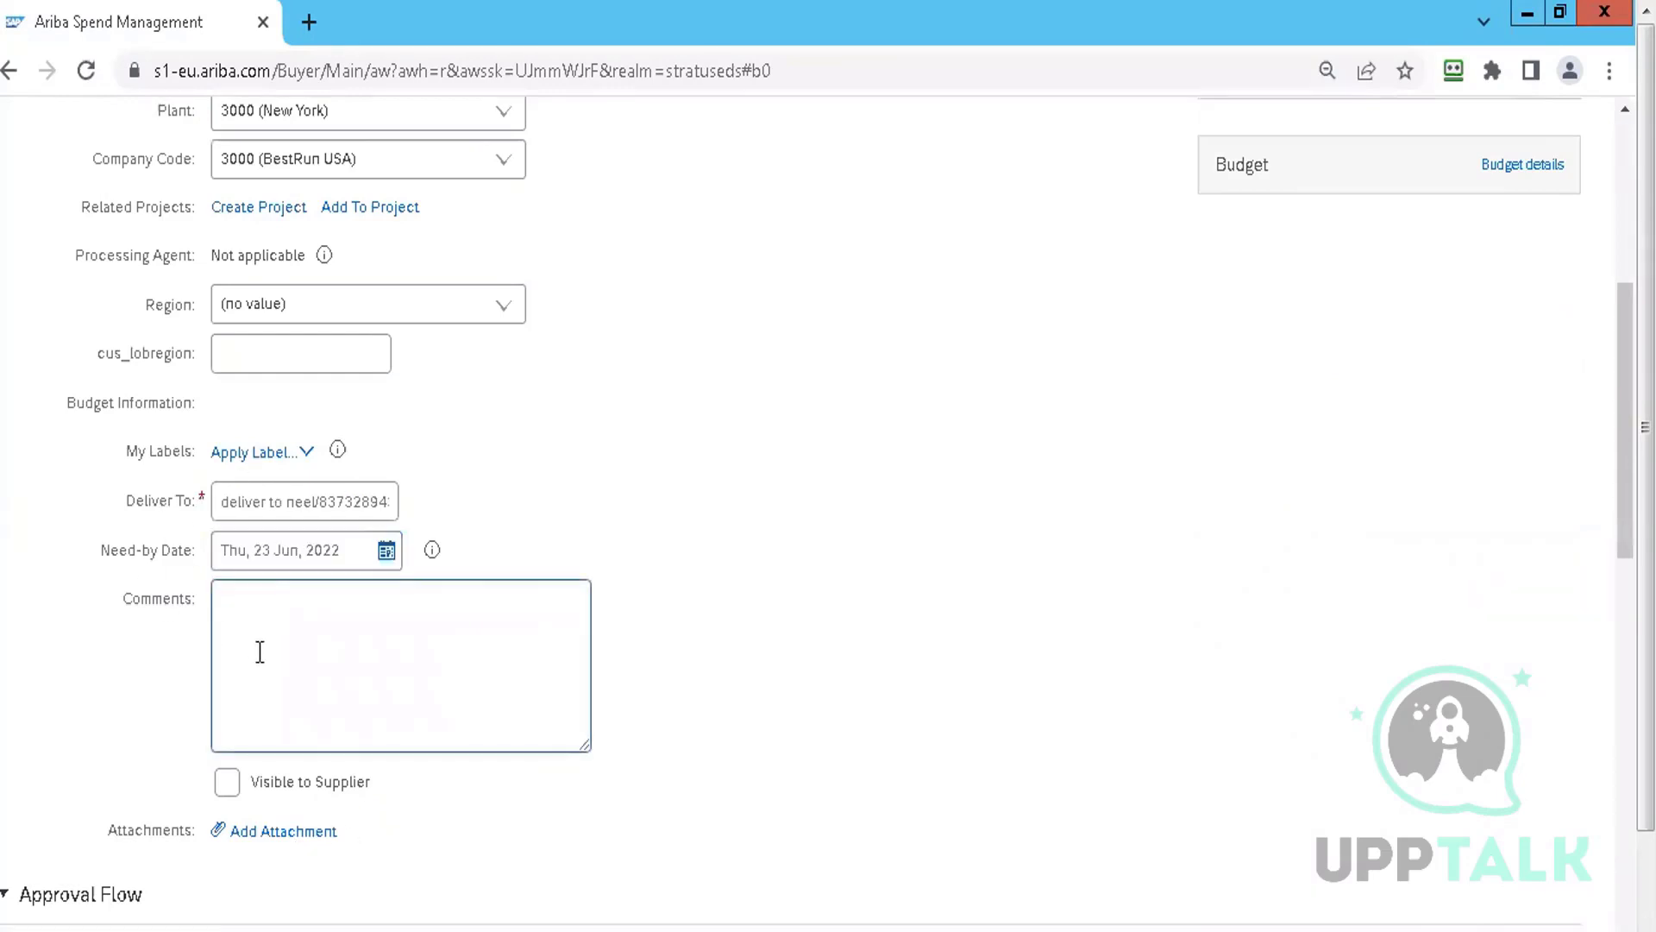
Correct the misspelled first letter of the recipient's name in Deliver To
{"action": "left_click", "coordinate": [291, 503]}
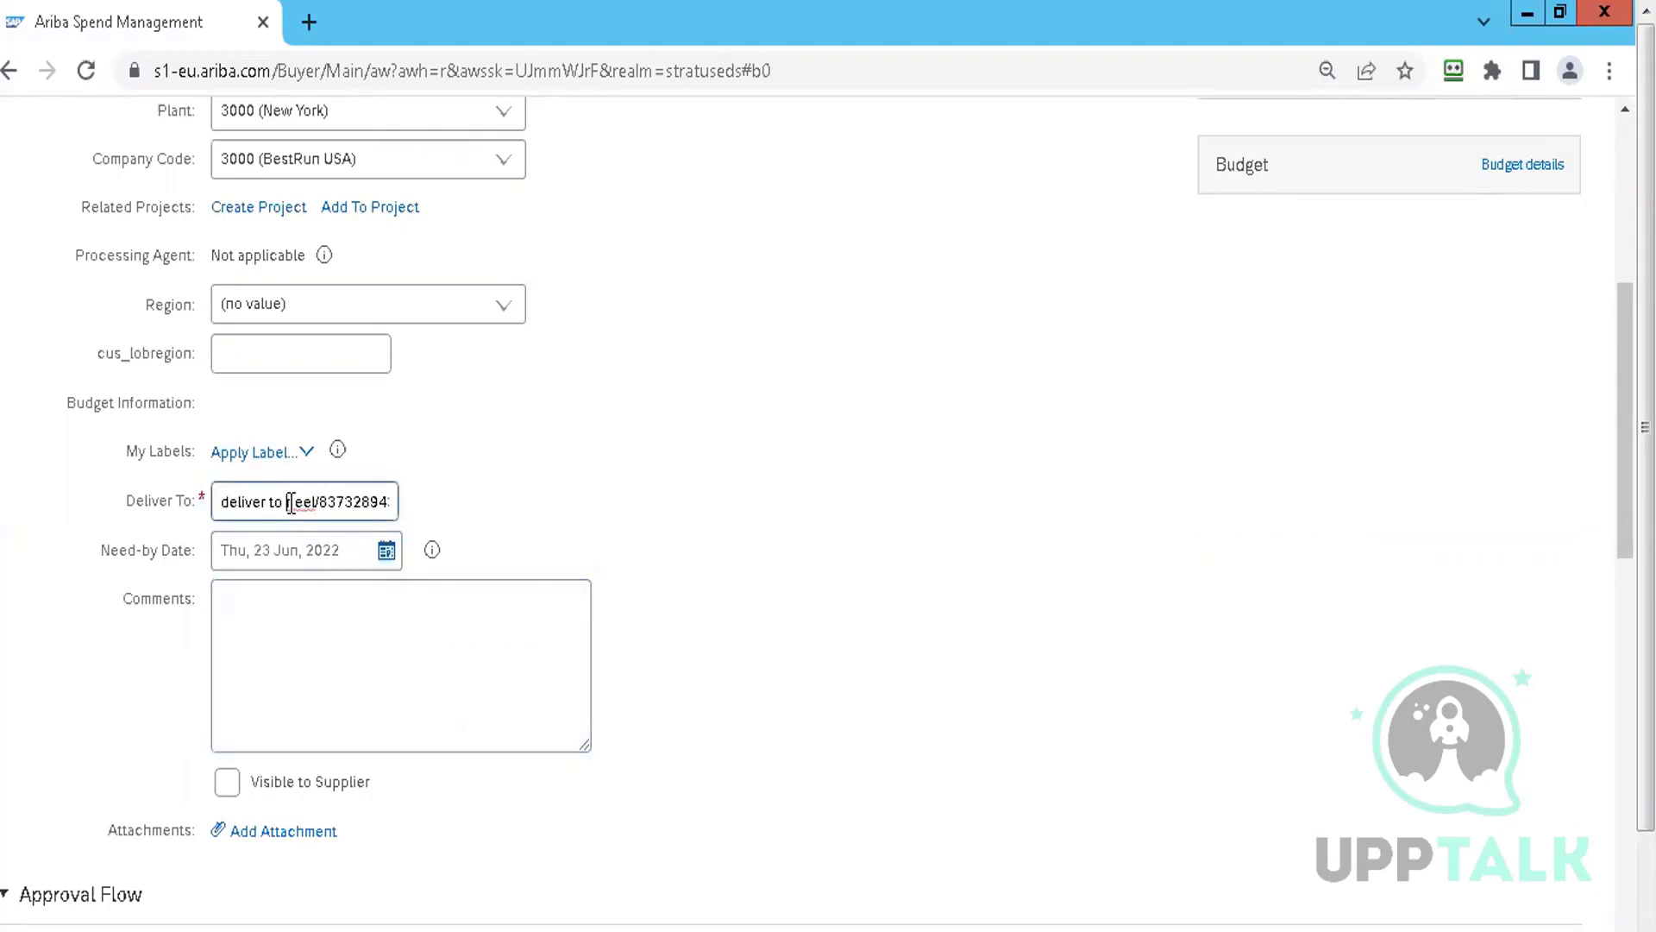
{"action": "key", "text": "Delete"}
{"action": "type", "text": "n"}
{"action": "left_click", "coordinate": [238, 643]}
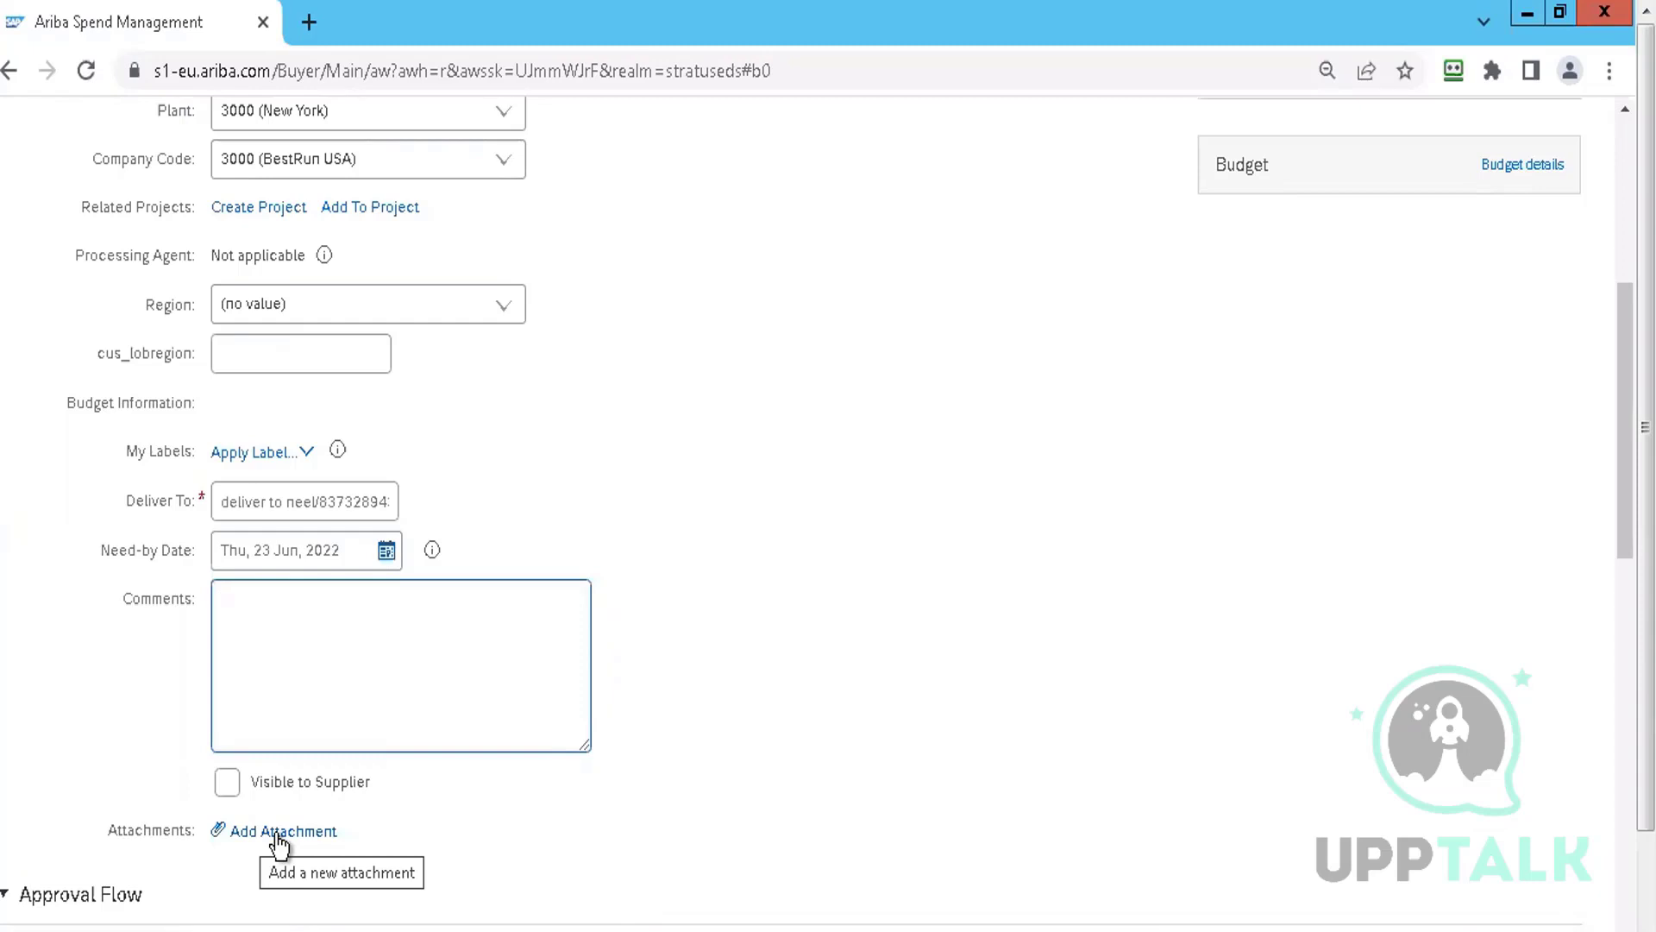
Hide line-item details so the battery and non-catalog lines show as compact rows
{"action": "left_click", "coordinate": [880, 569]}
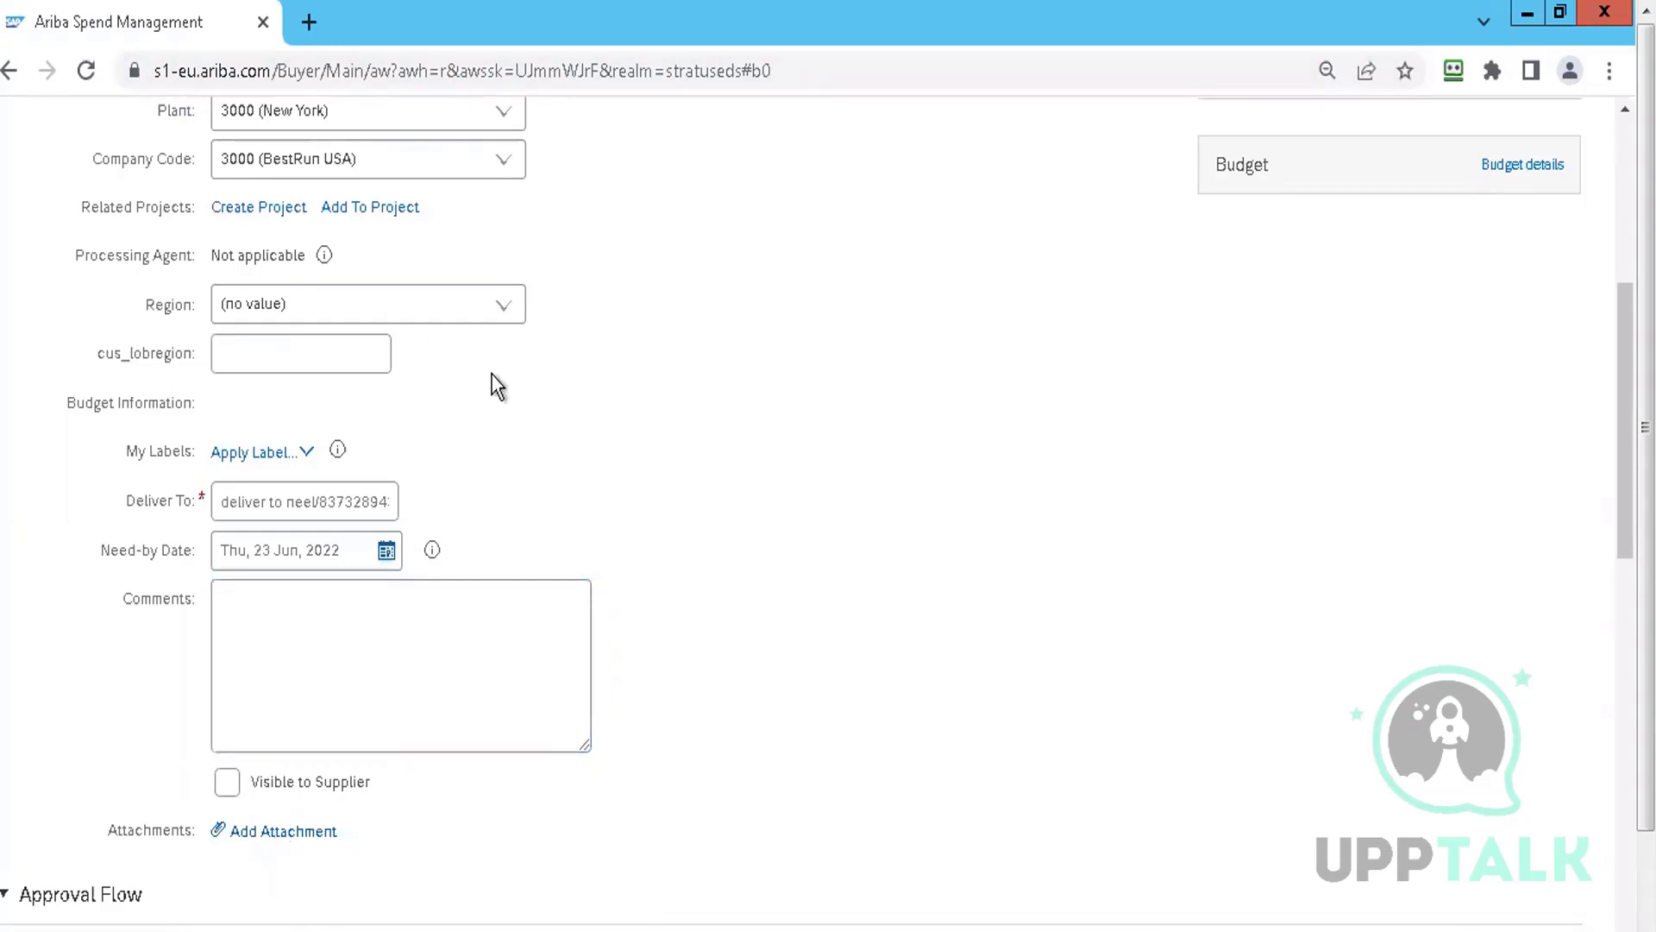
{"action": "scroll", "coordinate": [671, 596], "scroll_direction": "up", "scroll_amount": 6}
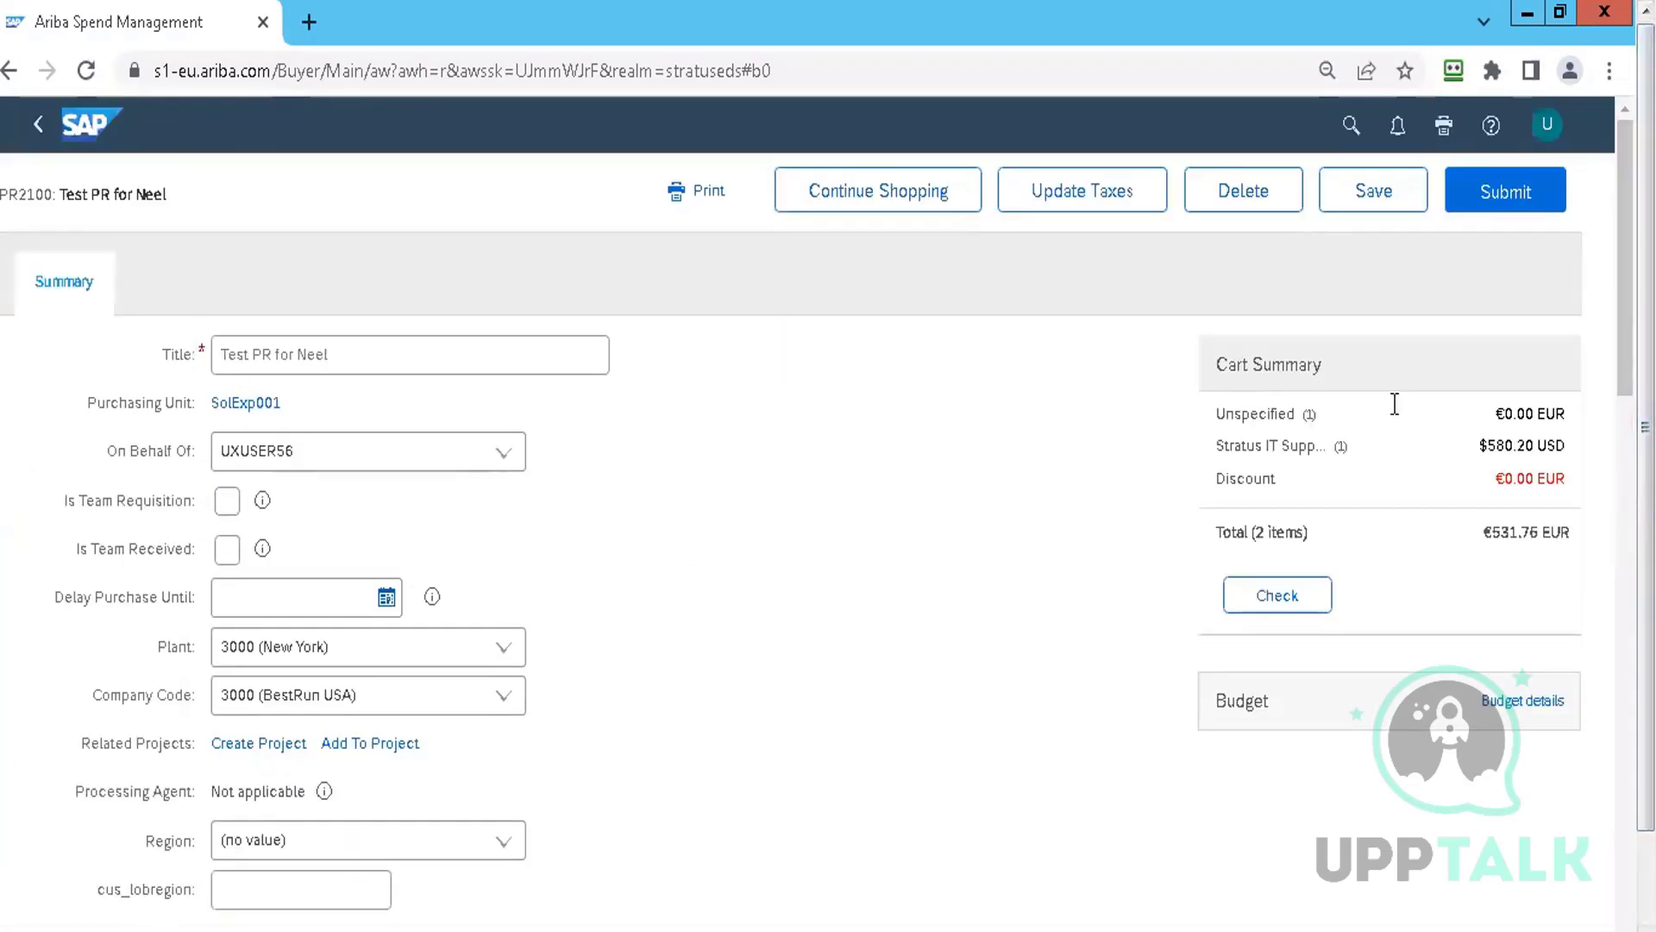
{"action": "left_click", "coordinate": [1622, 431]}
{"action": "scroll", "coordinate": [1625, 431], "scroll_direction": "down", "scroll_amount": 2}
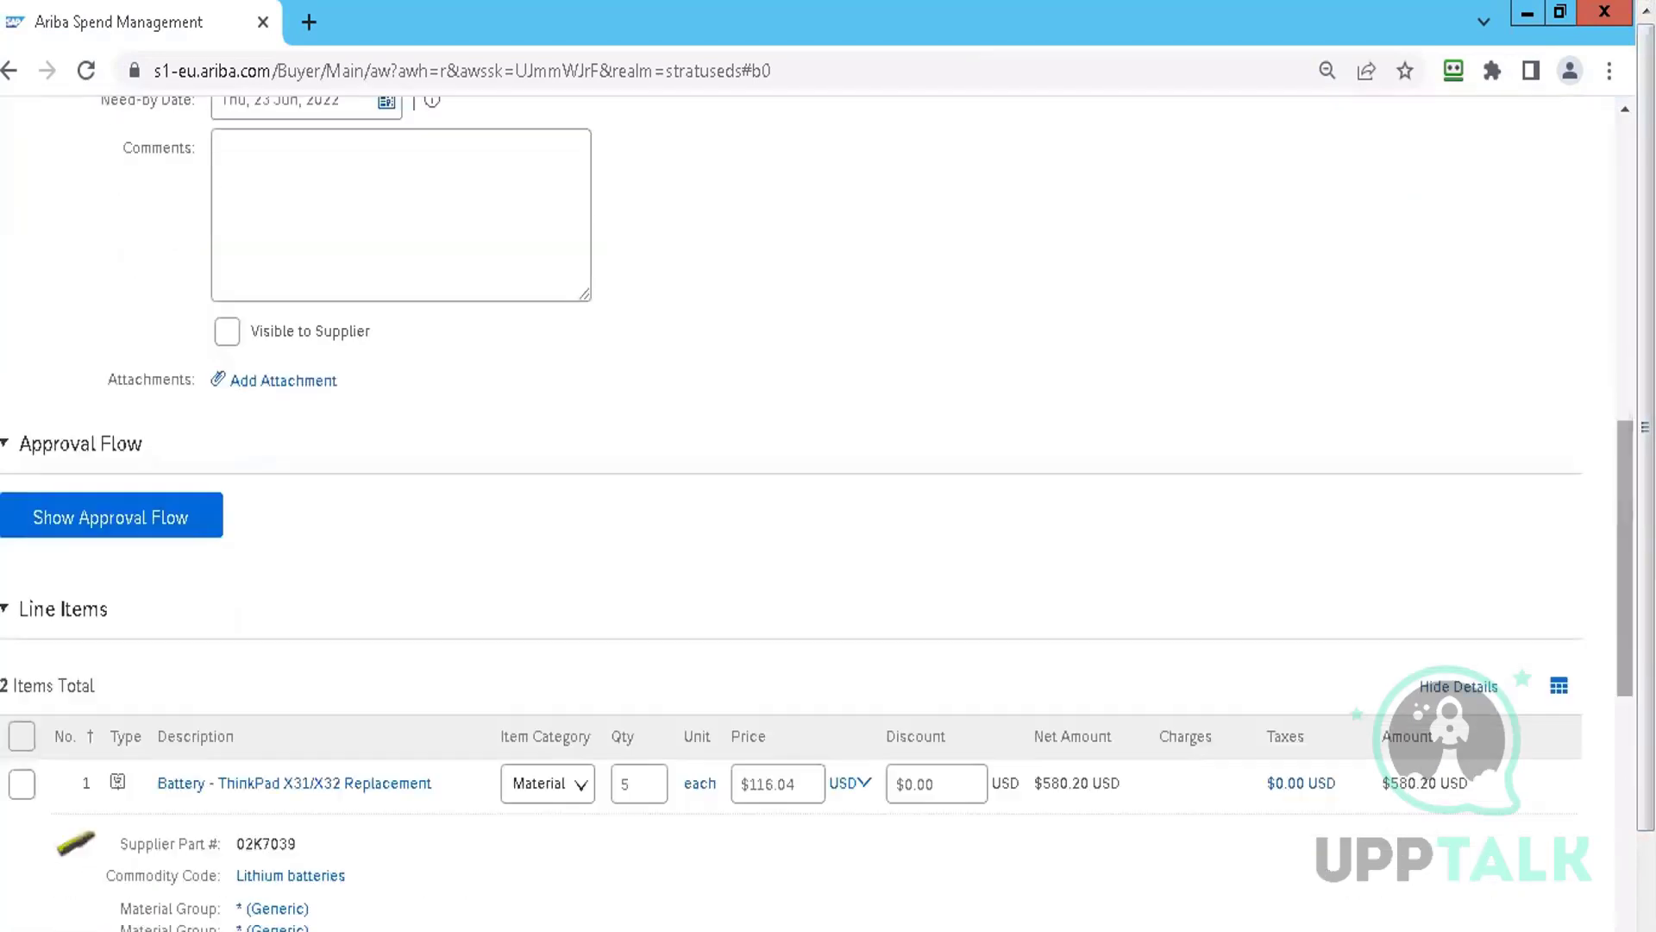
{"action": "left_click", "coordinate": [1480, 688]}
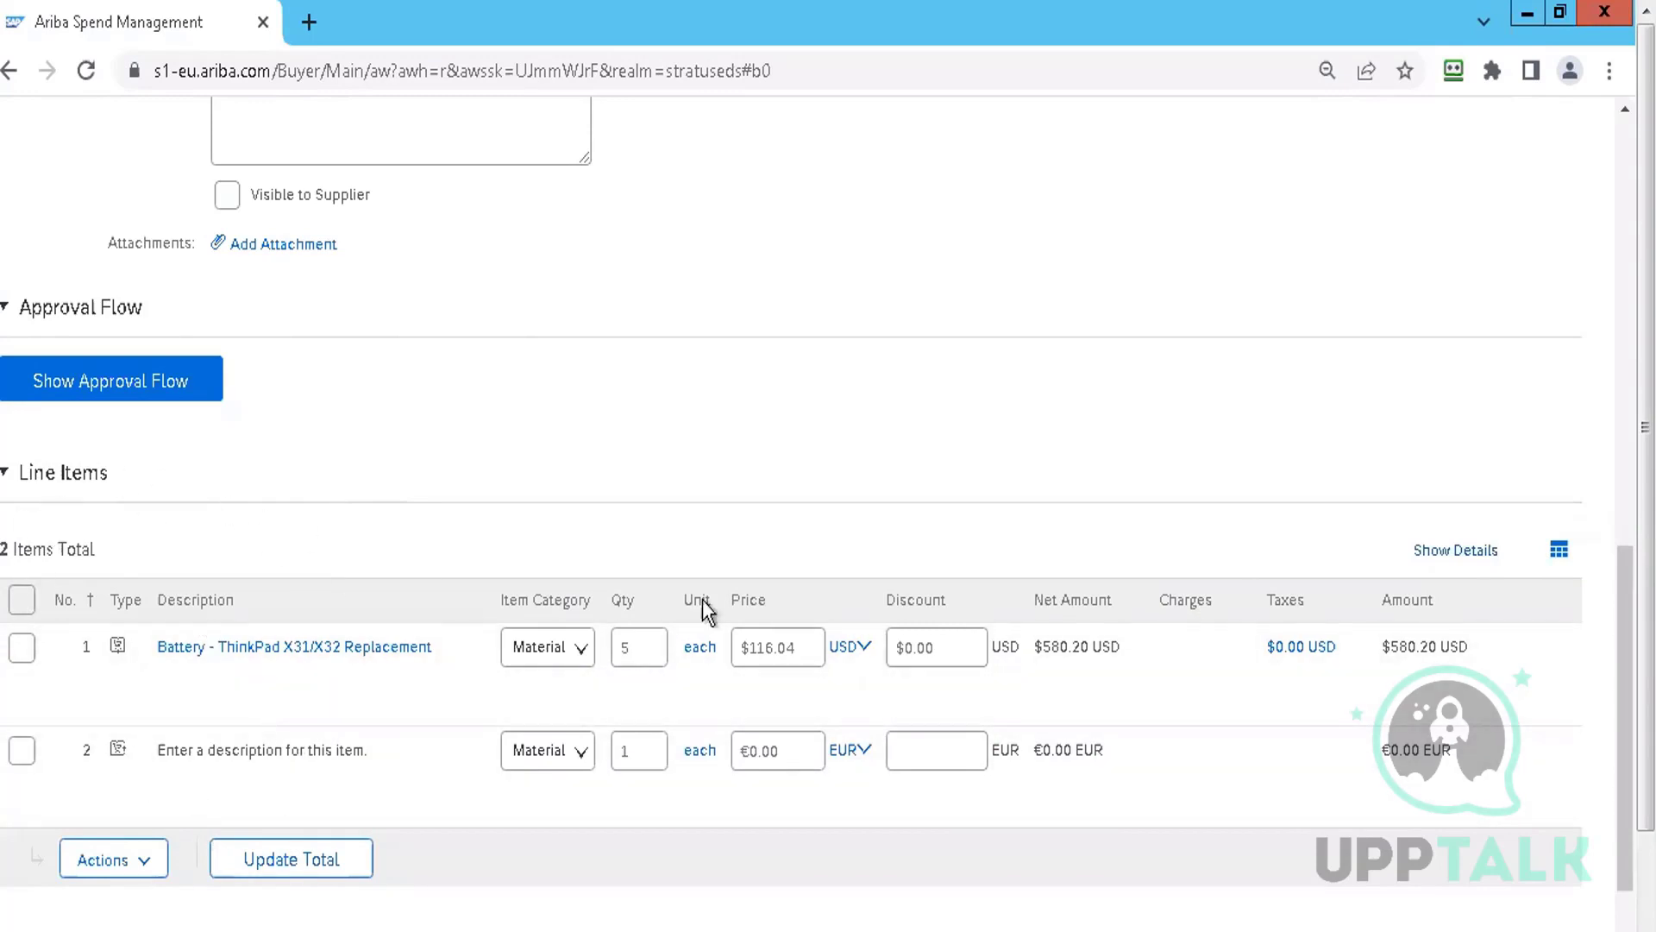
{"action": "scroll", "coordinate": [703, 431], "scroll_direction": "up", "scroll_amount": 10}
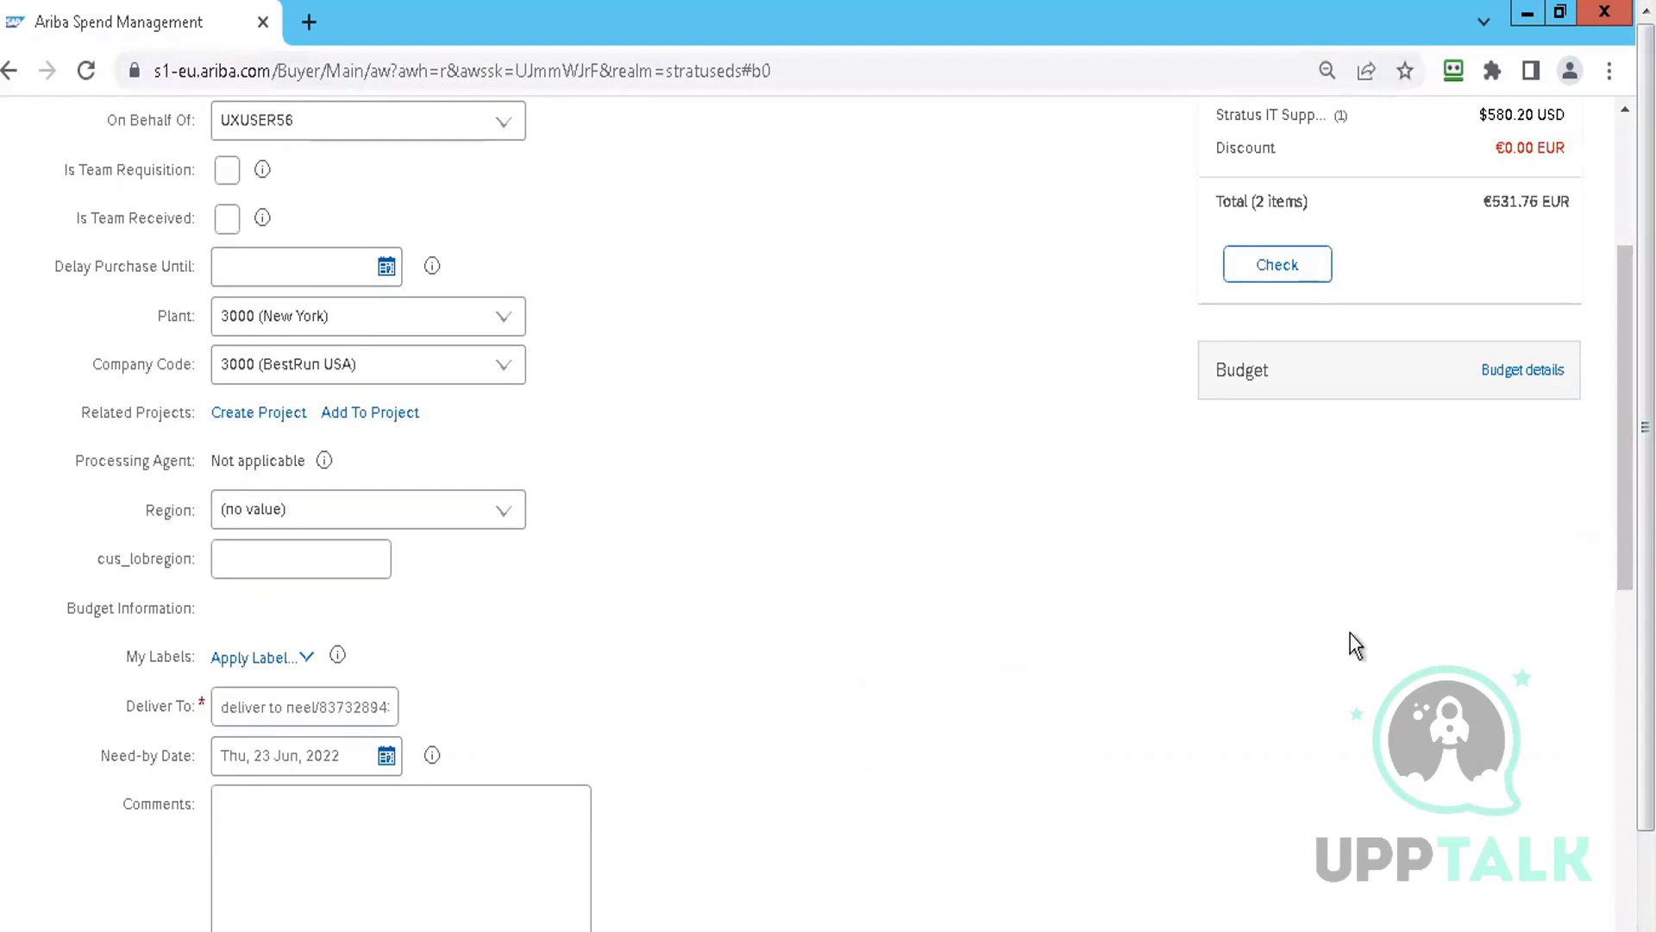
{"action": "scroll", "coordinate": [1626, 431], "scroll_direction": "down", "scroll_amount": 1}
{"action": "scroll", "coordinate": [619, 434], "scroll_direction": "down", "scroll_amount": 10}
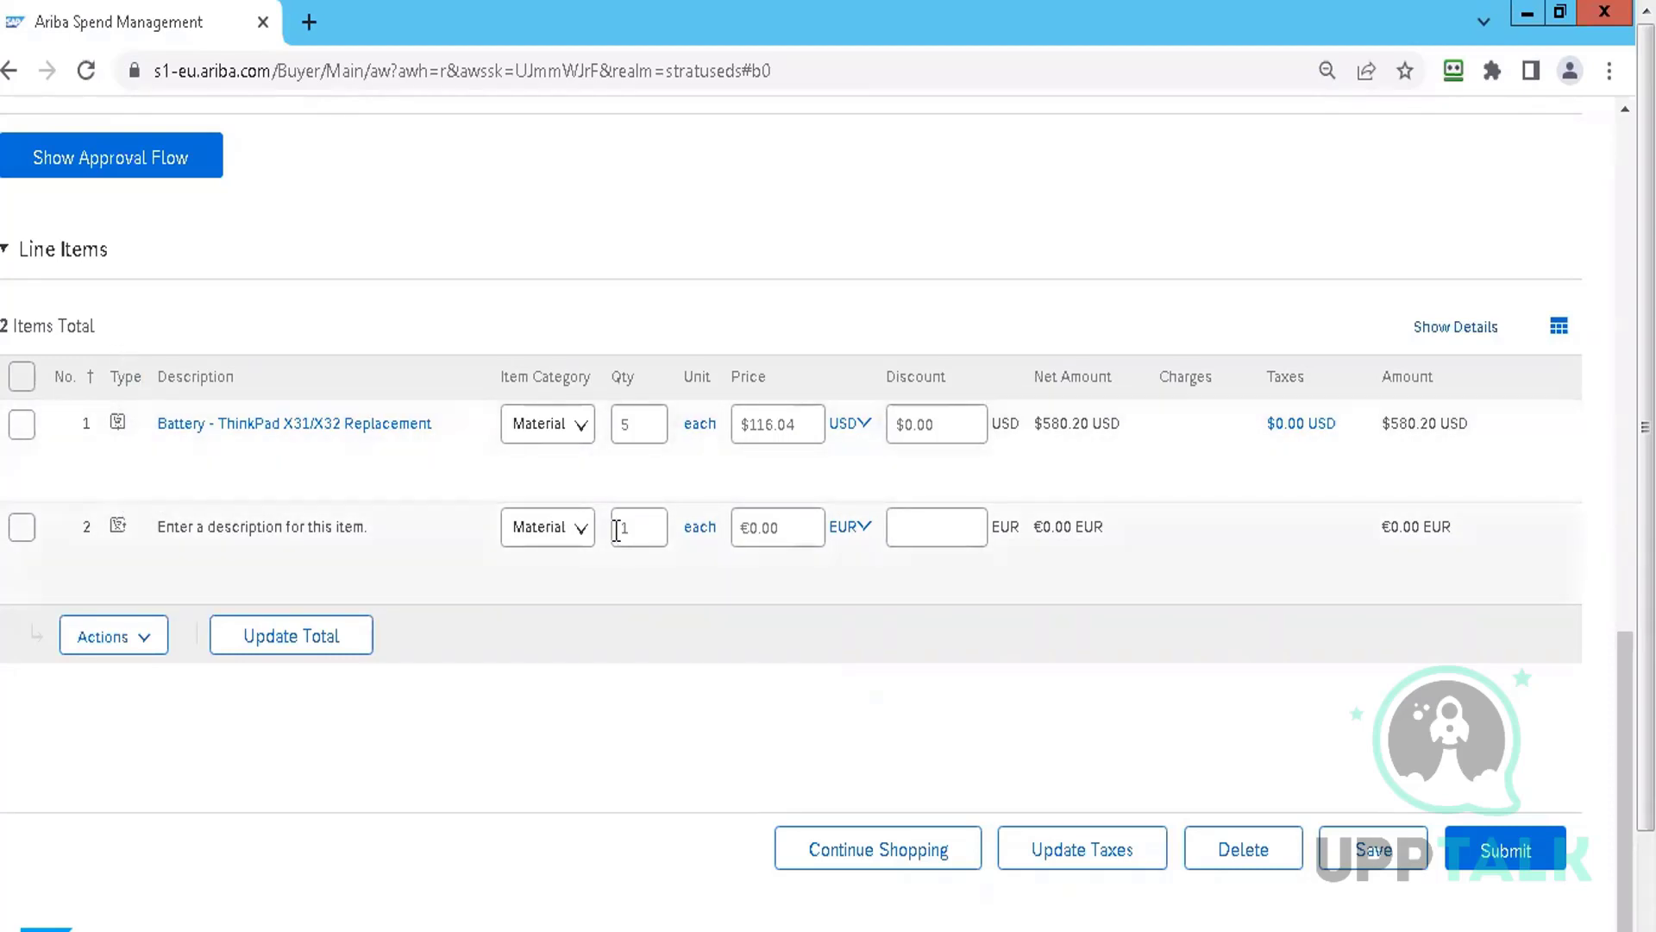
{"action": "left_click", "coordinate": [810, 538]}
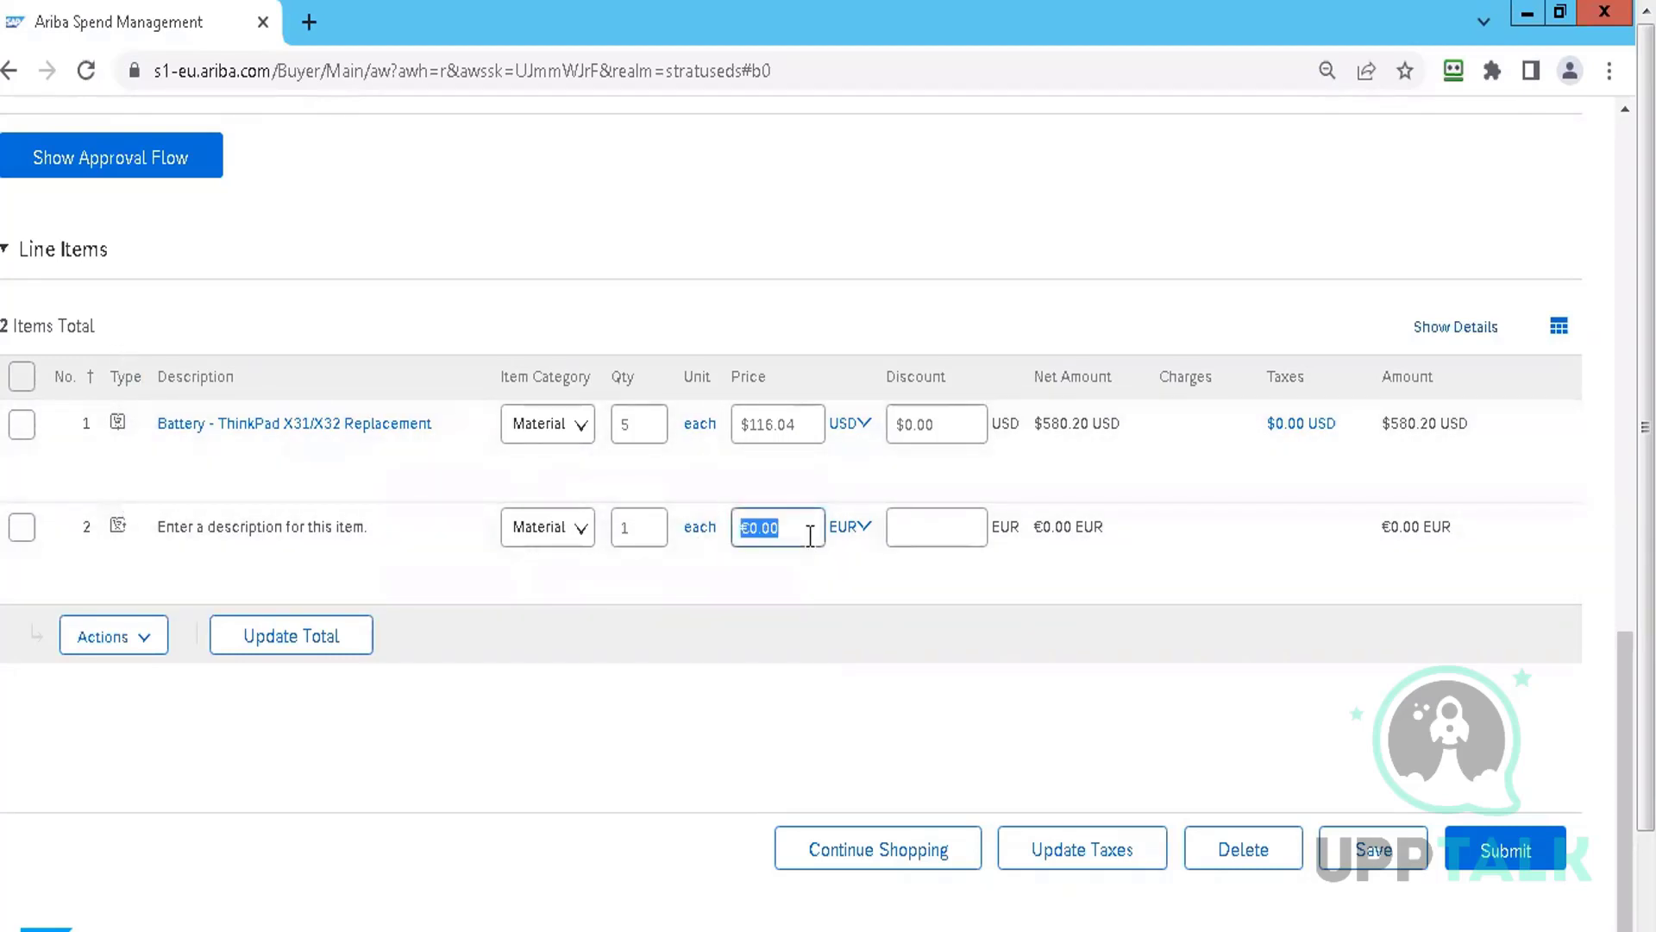
{"action": "type", "text": "50"}
{"action": "key", "text": "Return"}
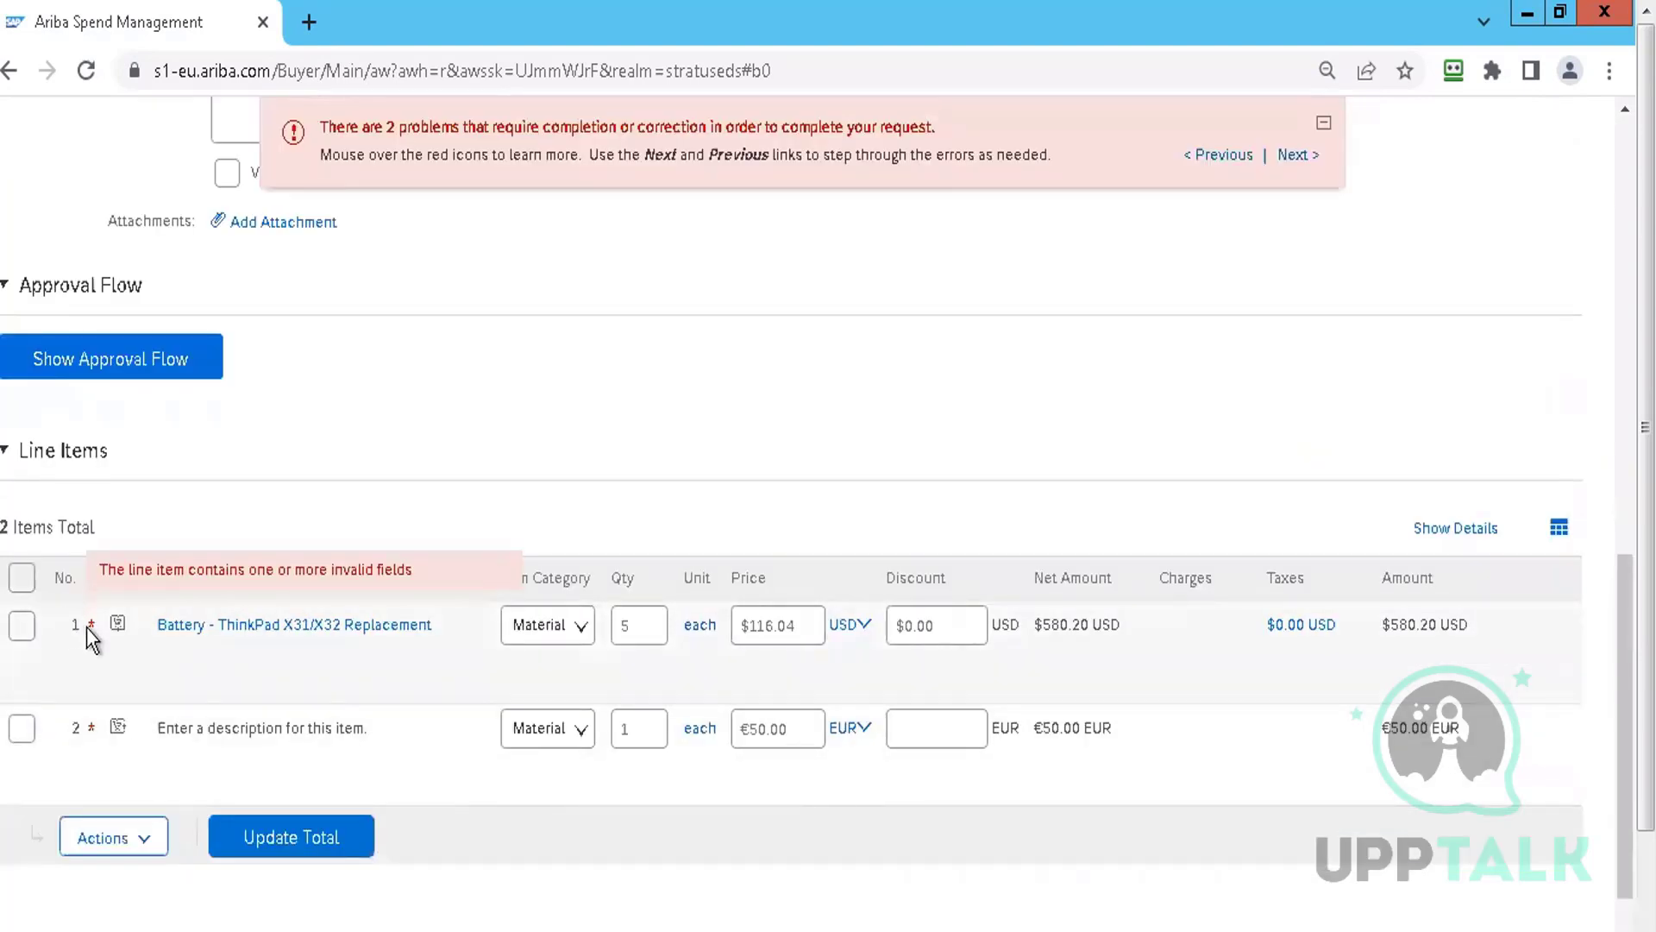
{"action": "mouse_move", "coordinate": [92, 727]}
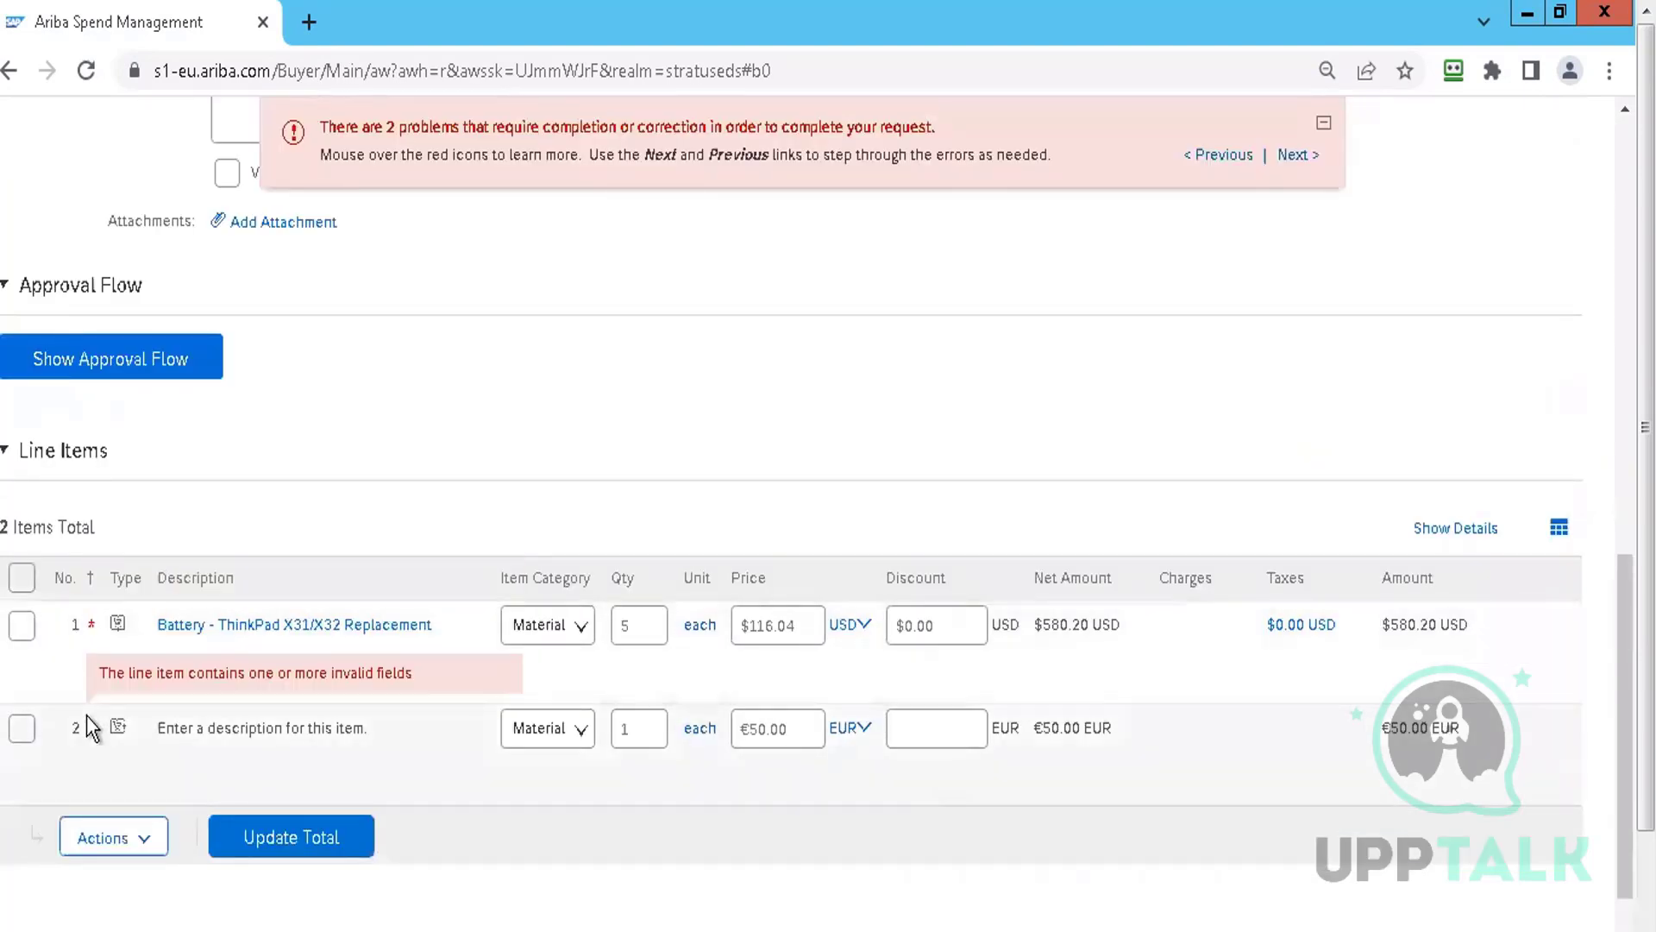
{"action": "left_click", "coordinate": [23, 630]}
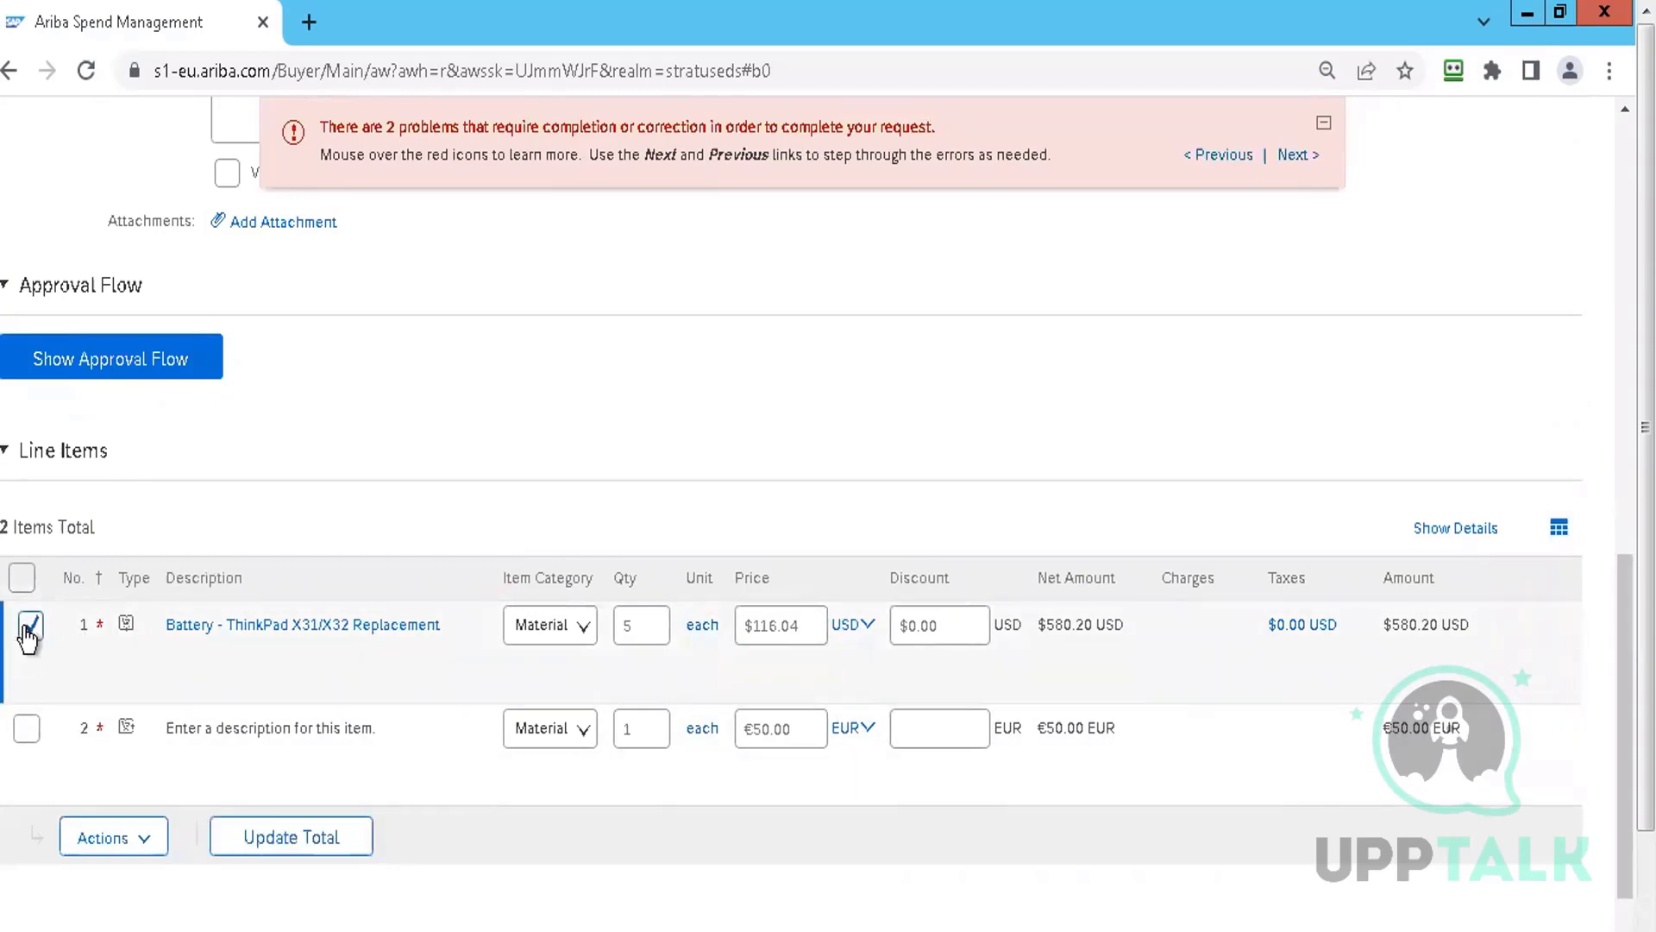
{"action": "left_click", "coordinate": [114, 838]}
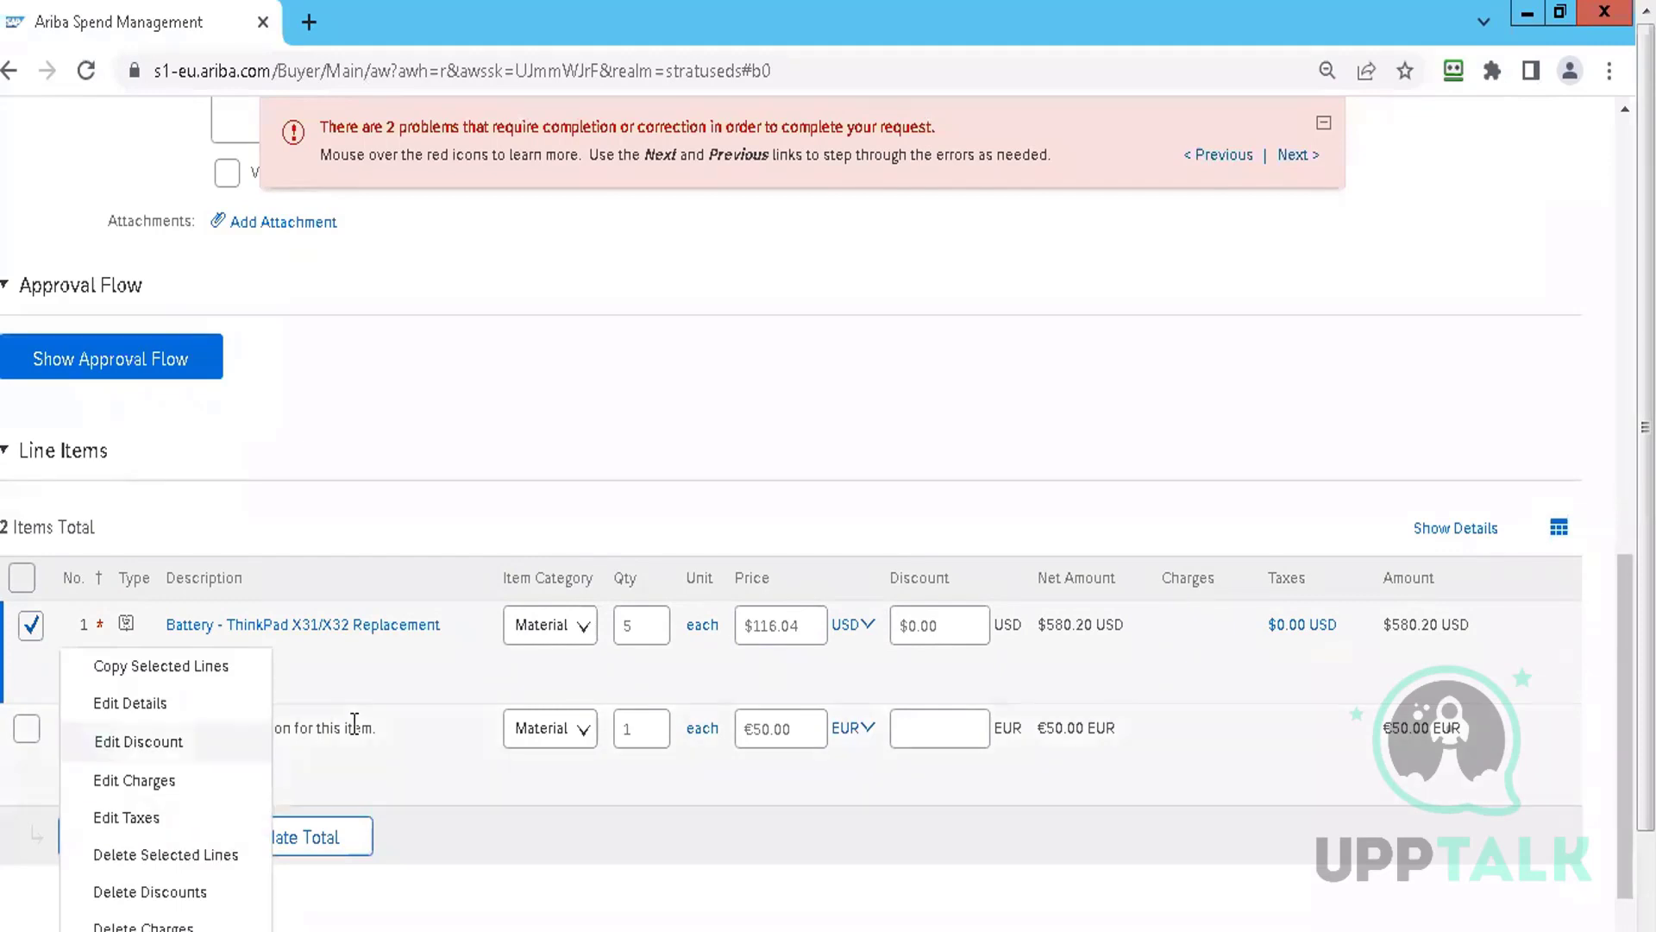
{"action": "left_click", "coordinate": [1241, 433]}
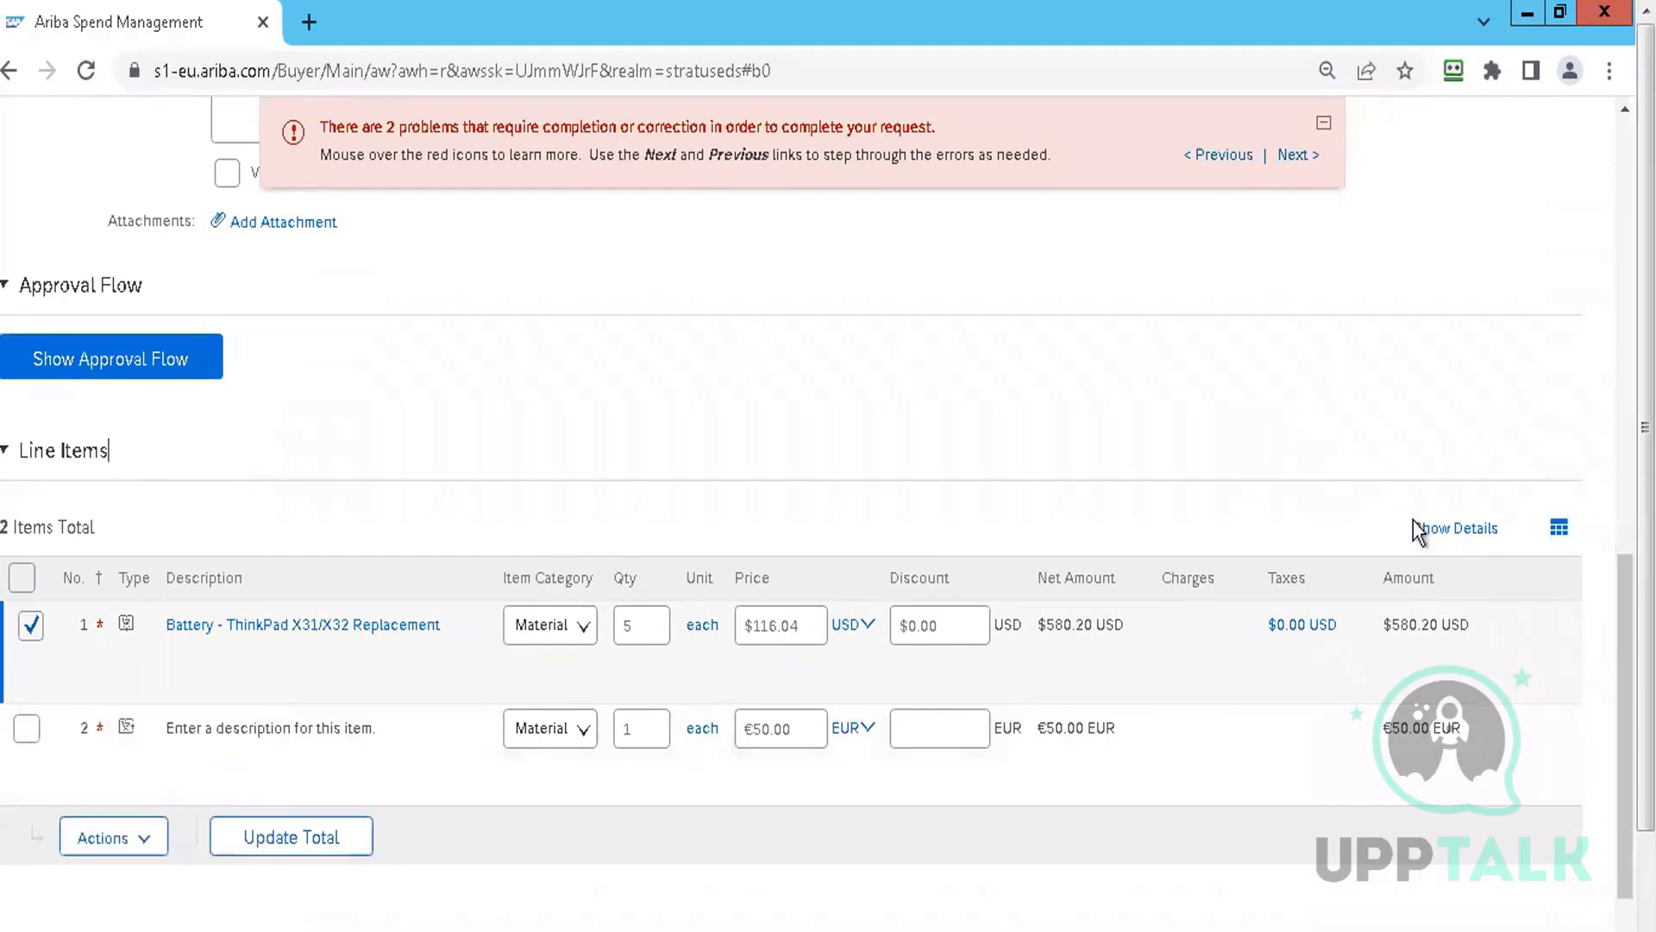
{"action": "scroll", "coordinate": [981, 285], "scroll_direction": "down", "scroll_amount": 2}
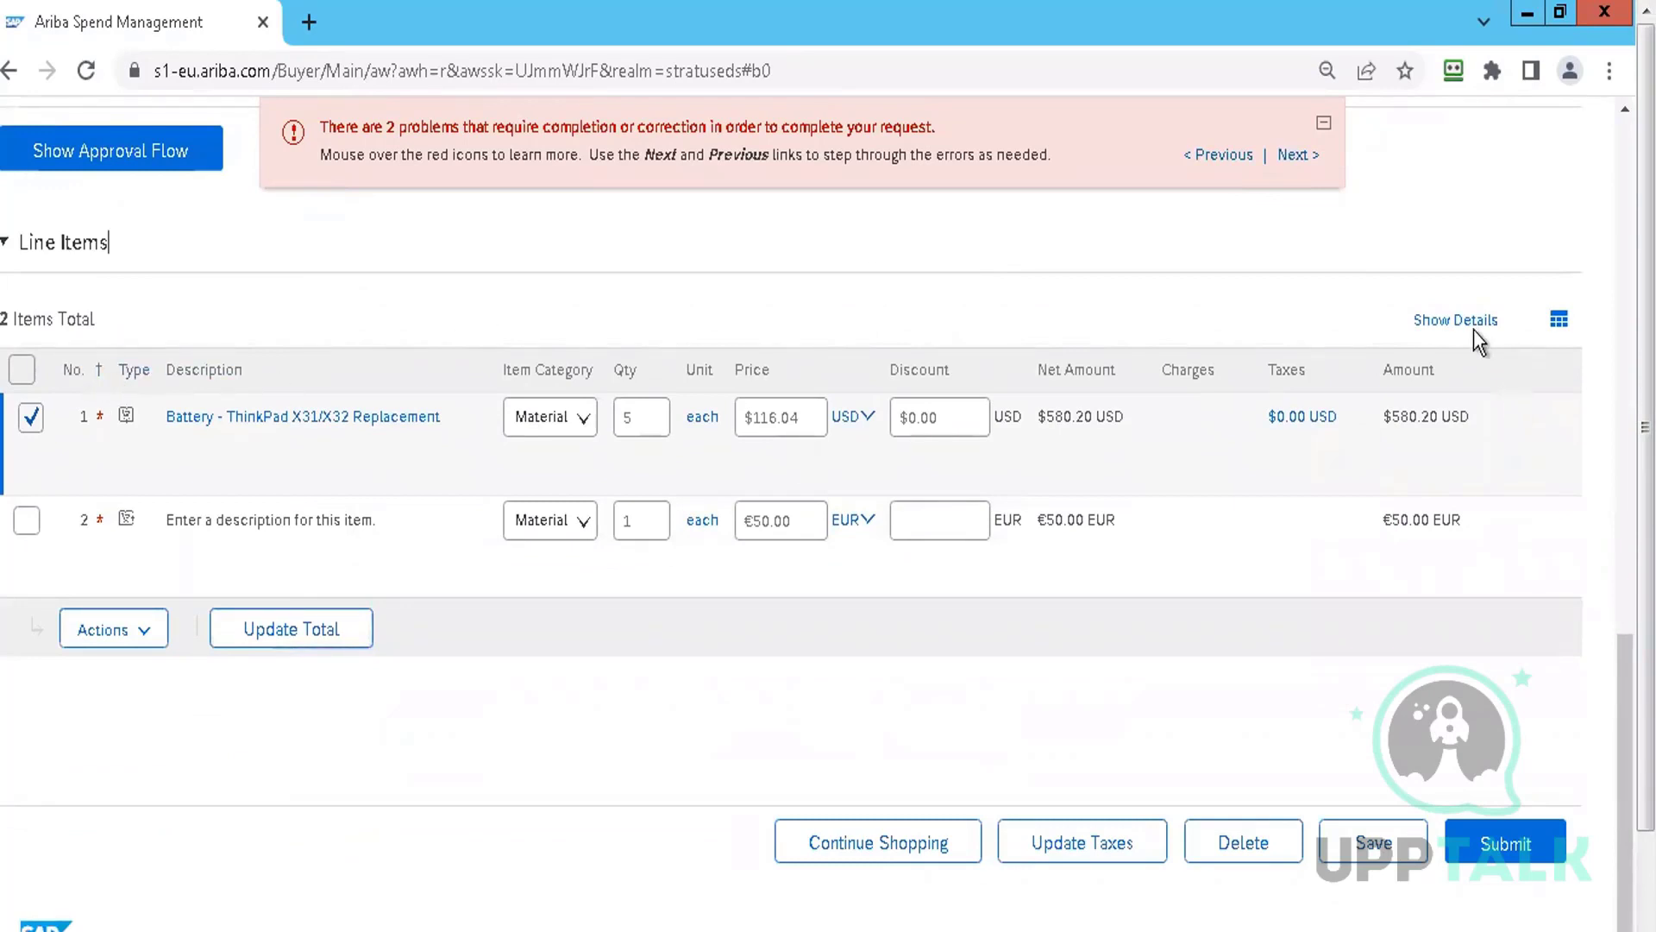
Show full details for both line items and bring up Actions for the checked item
{"action": "left_click", "coordinate": [1451, 335]}
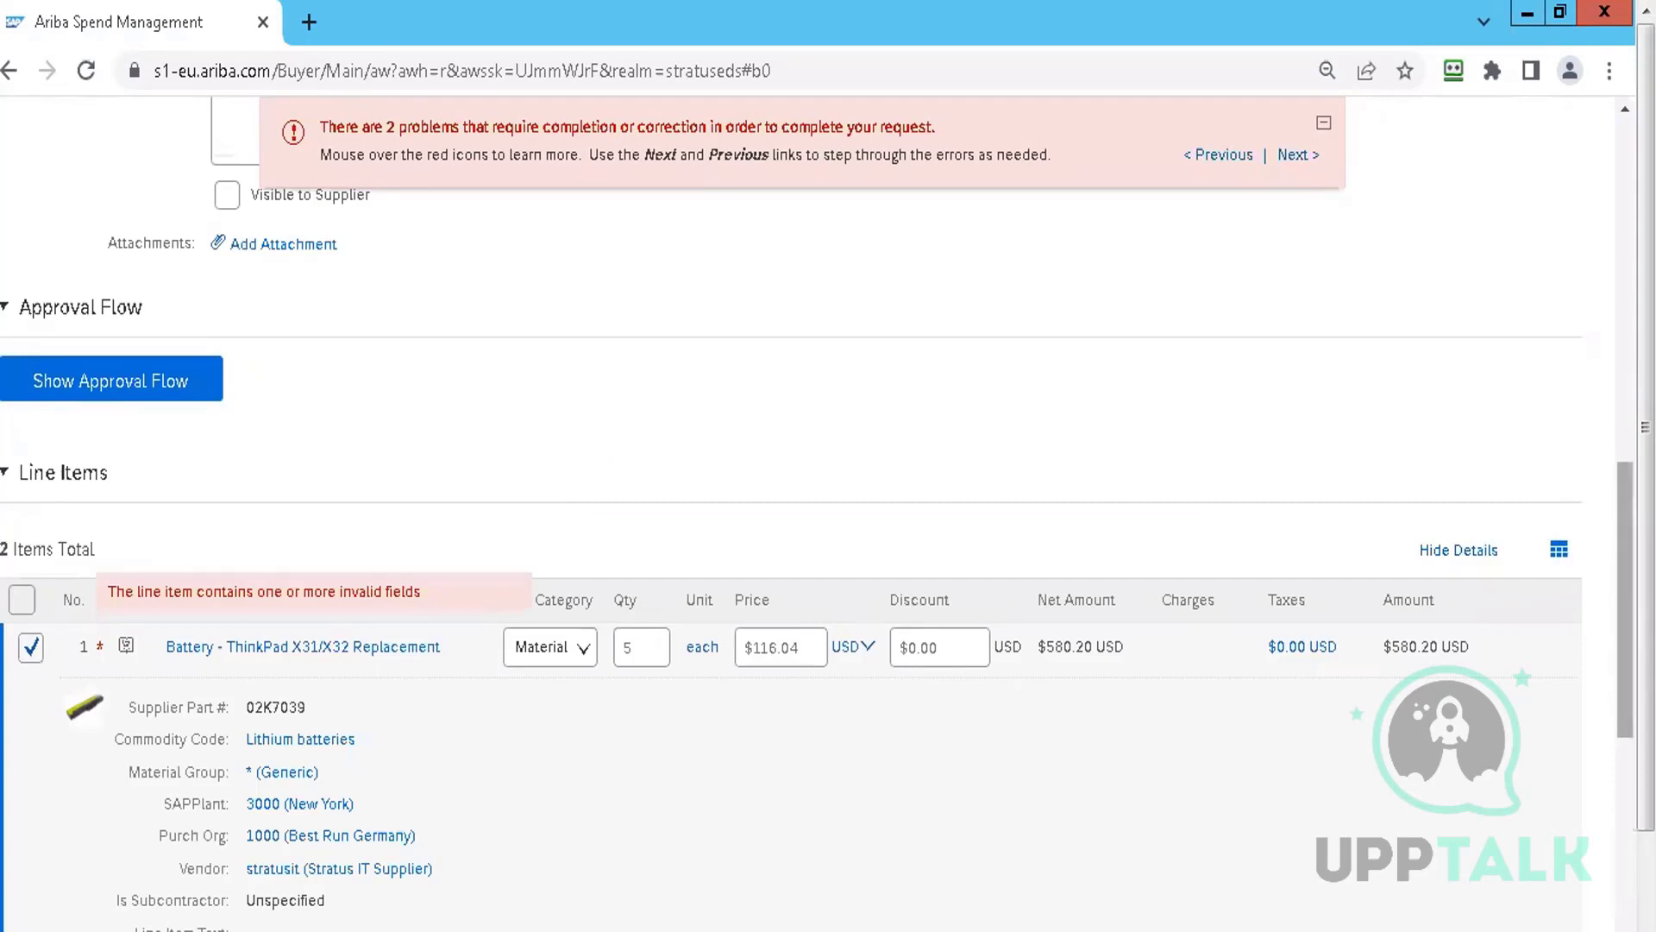
{"action": "scroll", "coordinate": [1615, 518], "scroll_direction": "down", "scroll_amount": 5}
{"action": "scroll", "coordinate": [591, 276], "scroll_direction": "up", "scroll_amount": 2}
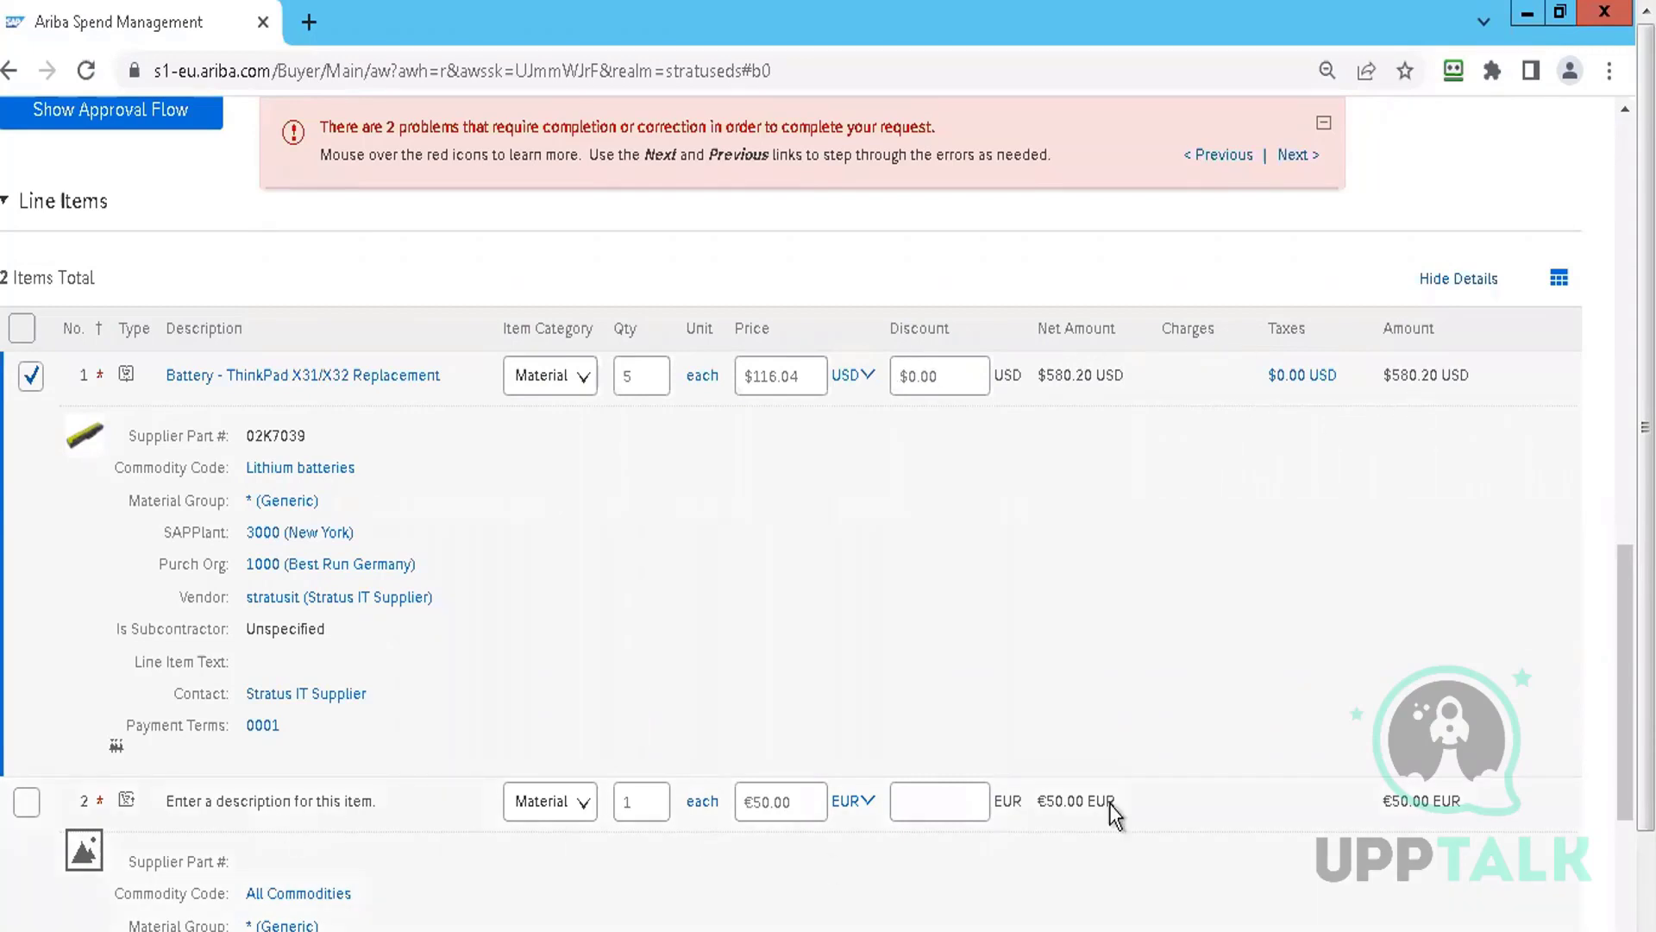
{"action": "scroll", "coordinate": [1625, 690], "scroll_direction": "down", "scroll_amount": 2}
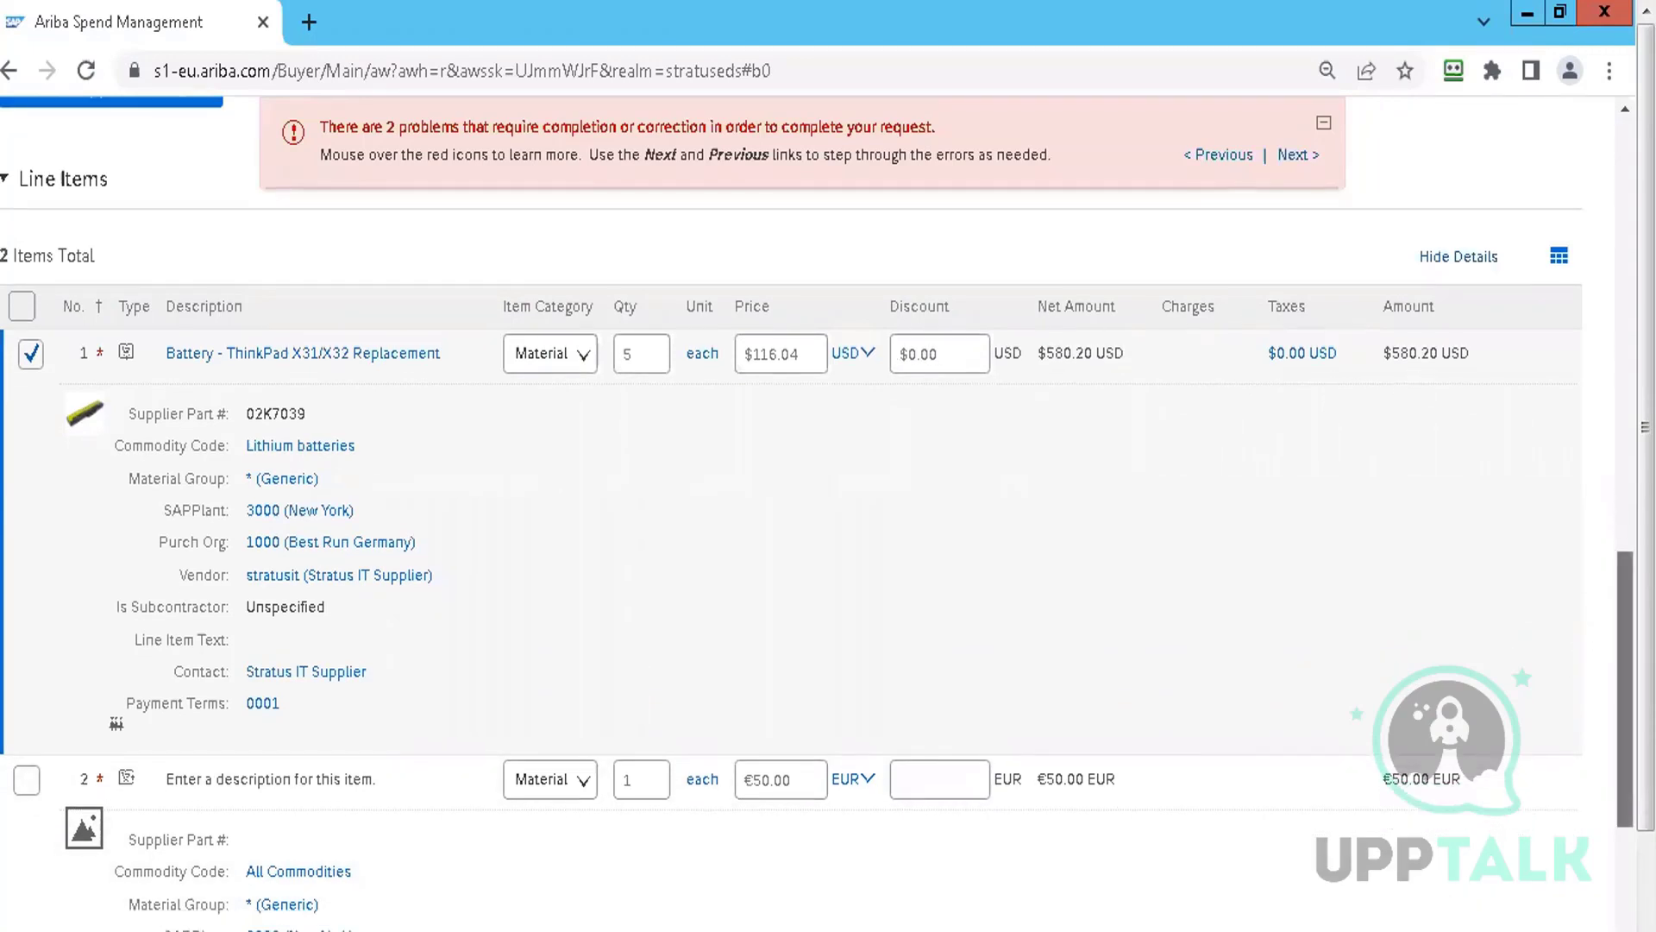
{"action": "scroll", "coordinate": [442, 451], "scroll_direction": "down", "scroll_amount": 1}
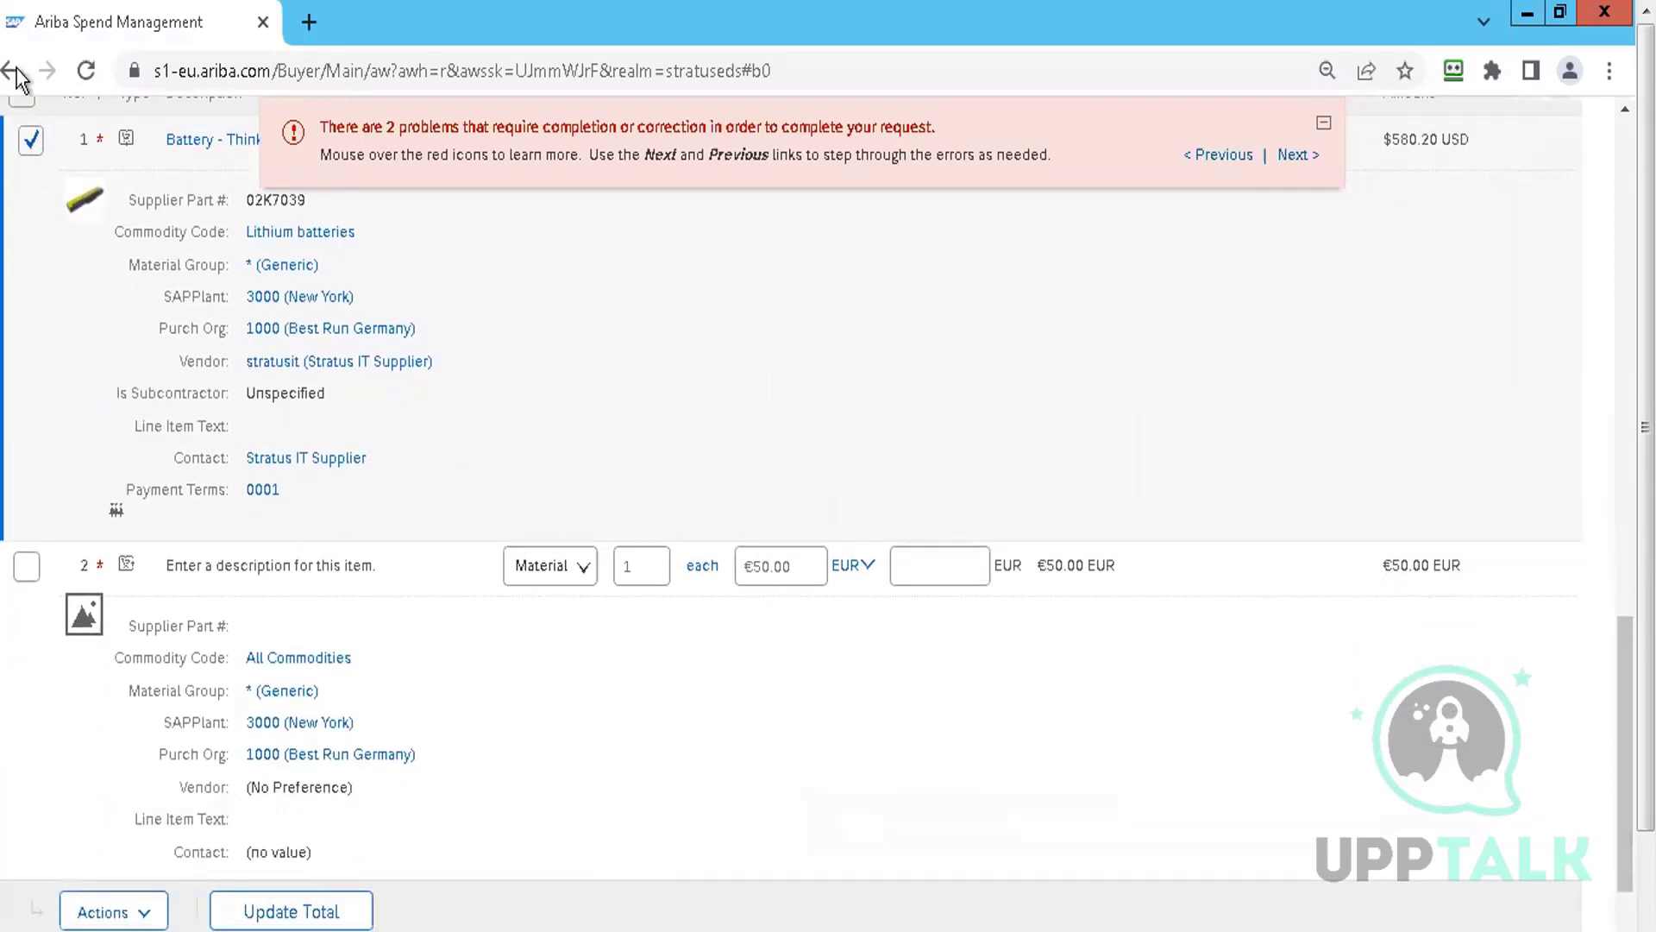
{"action": "left_click", "coordinate": [138, 916]}
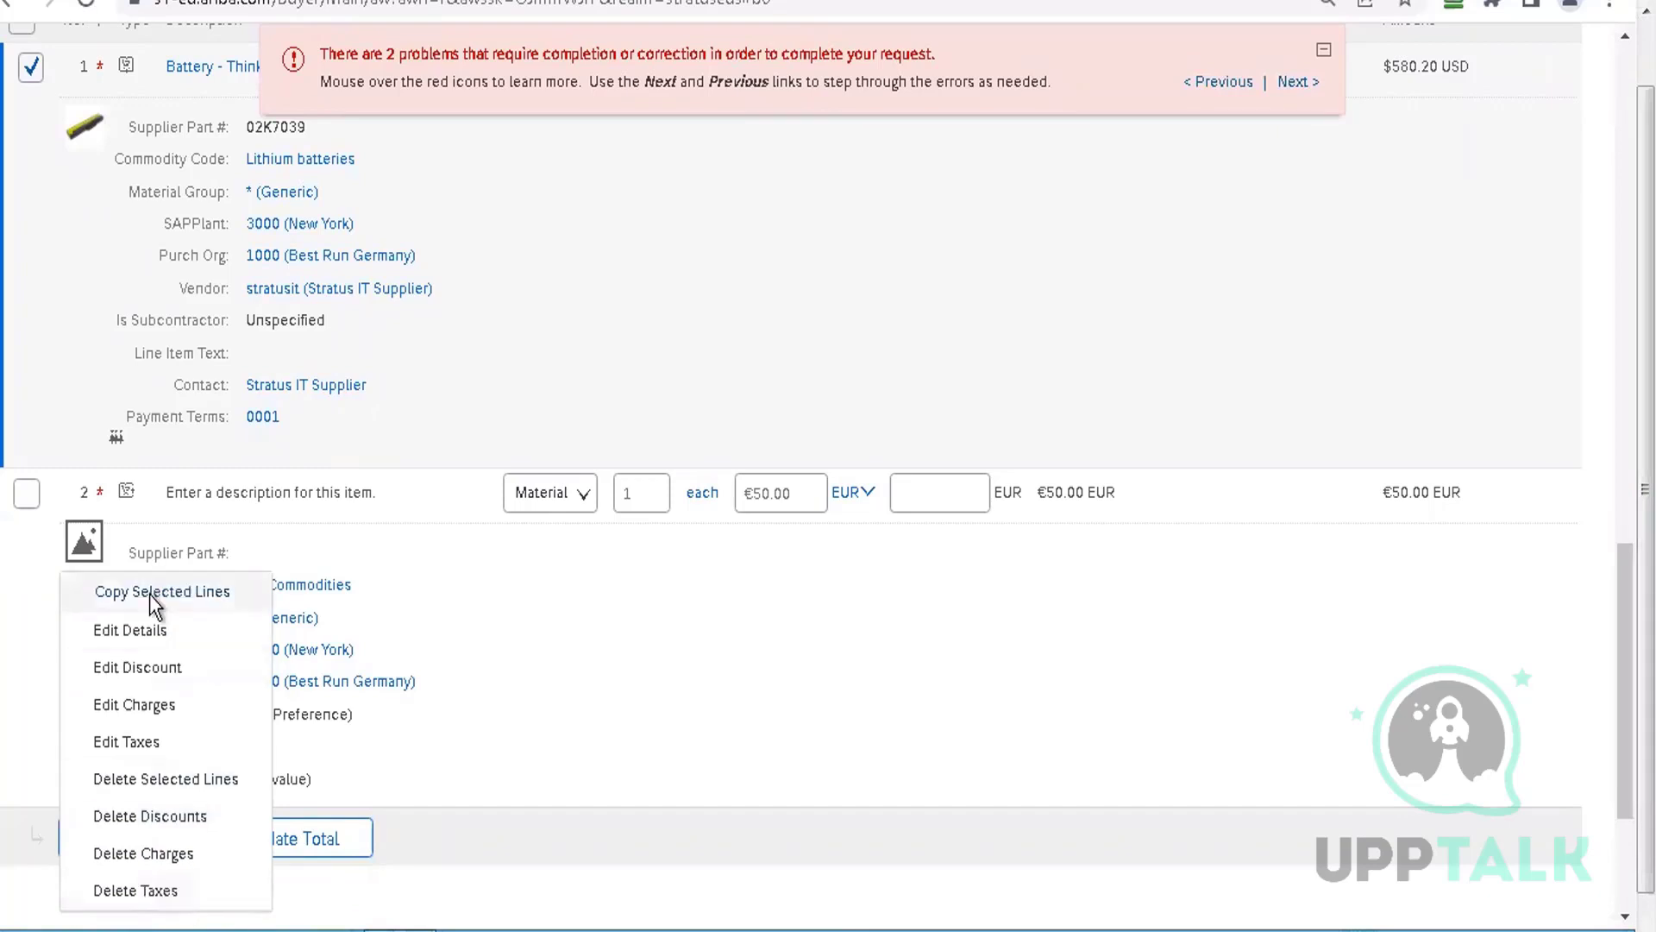
Edit line item 1's details and set its purchasing organization to 3000 (Best Run USA)
{"action": "left_click", "coordinate": [149, 628]}
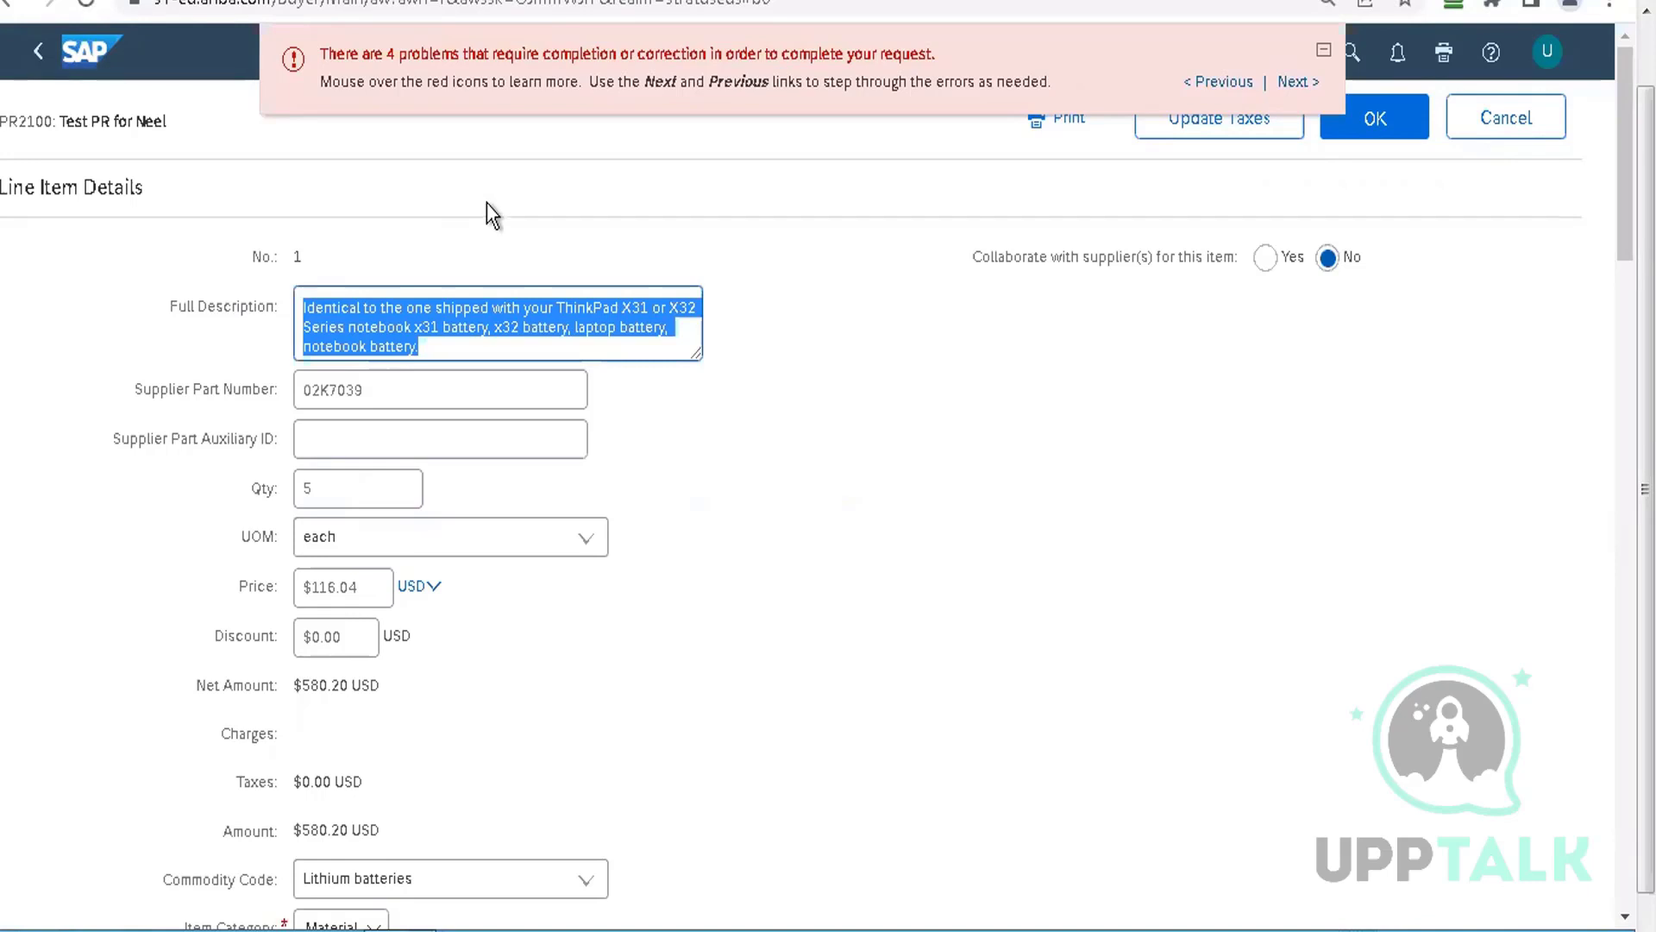
{"action": "left_click", "coordinate": [695, 495]}
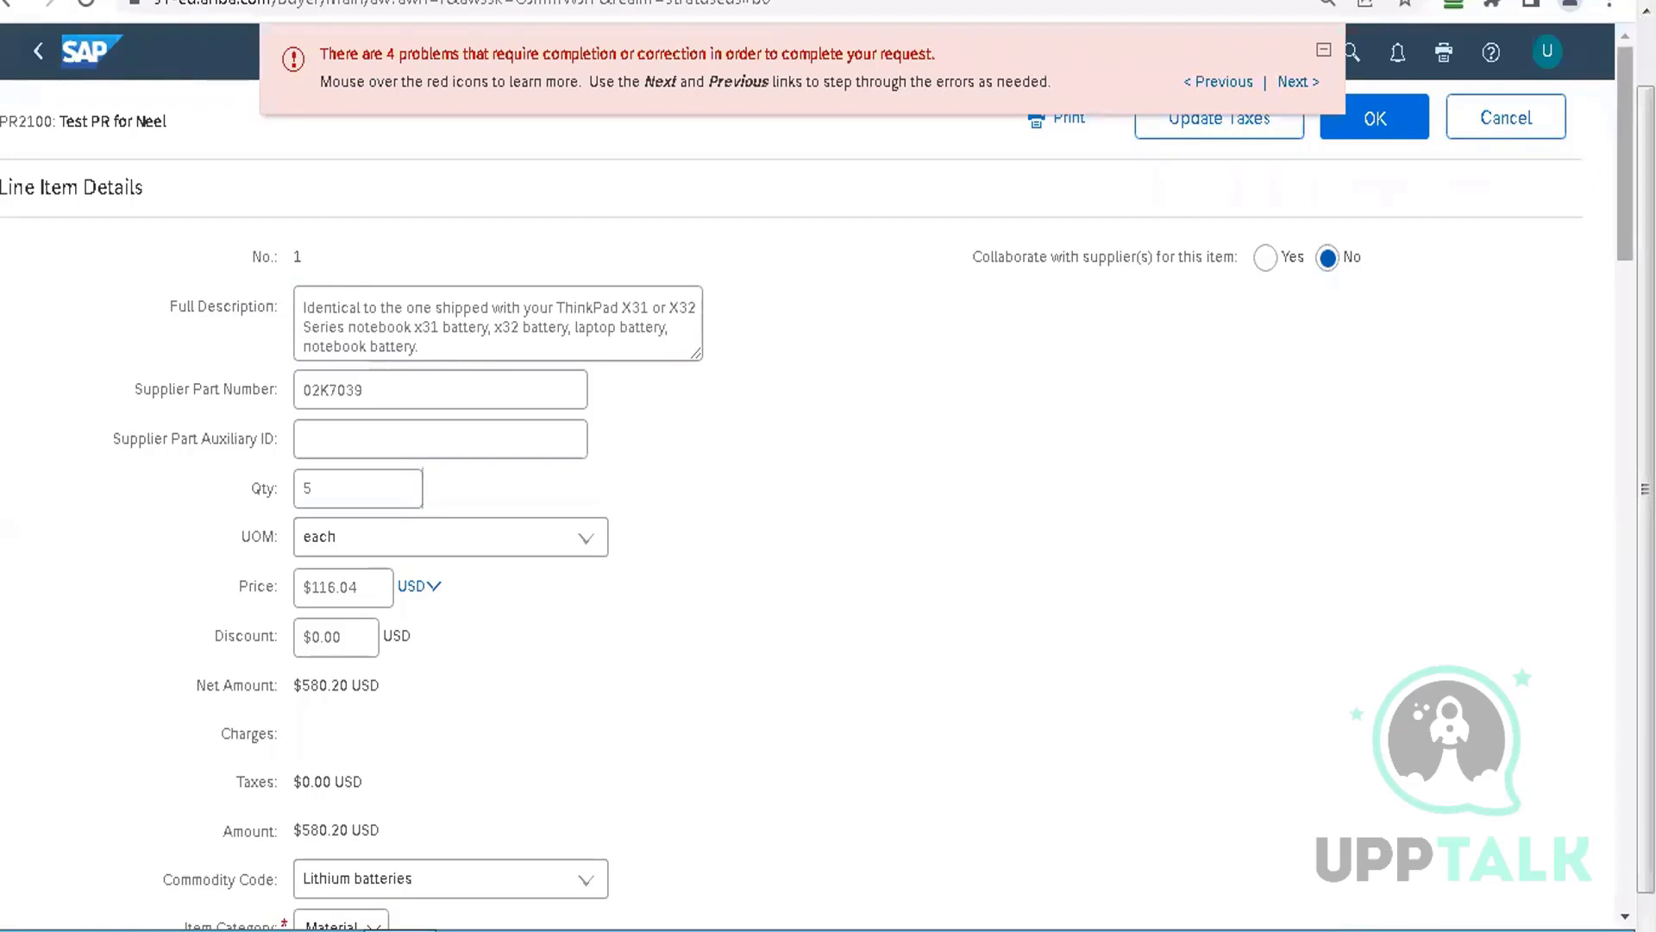
{"action": "scroll", "coordinate": [828, 483], "scroll_direction": "down", "scroll_amount": 4}
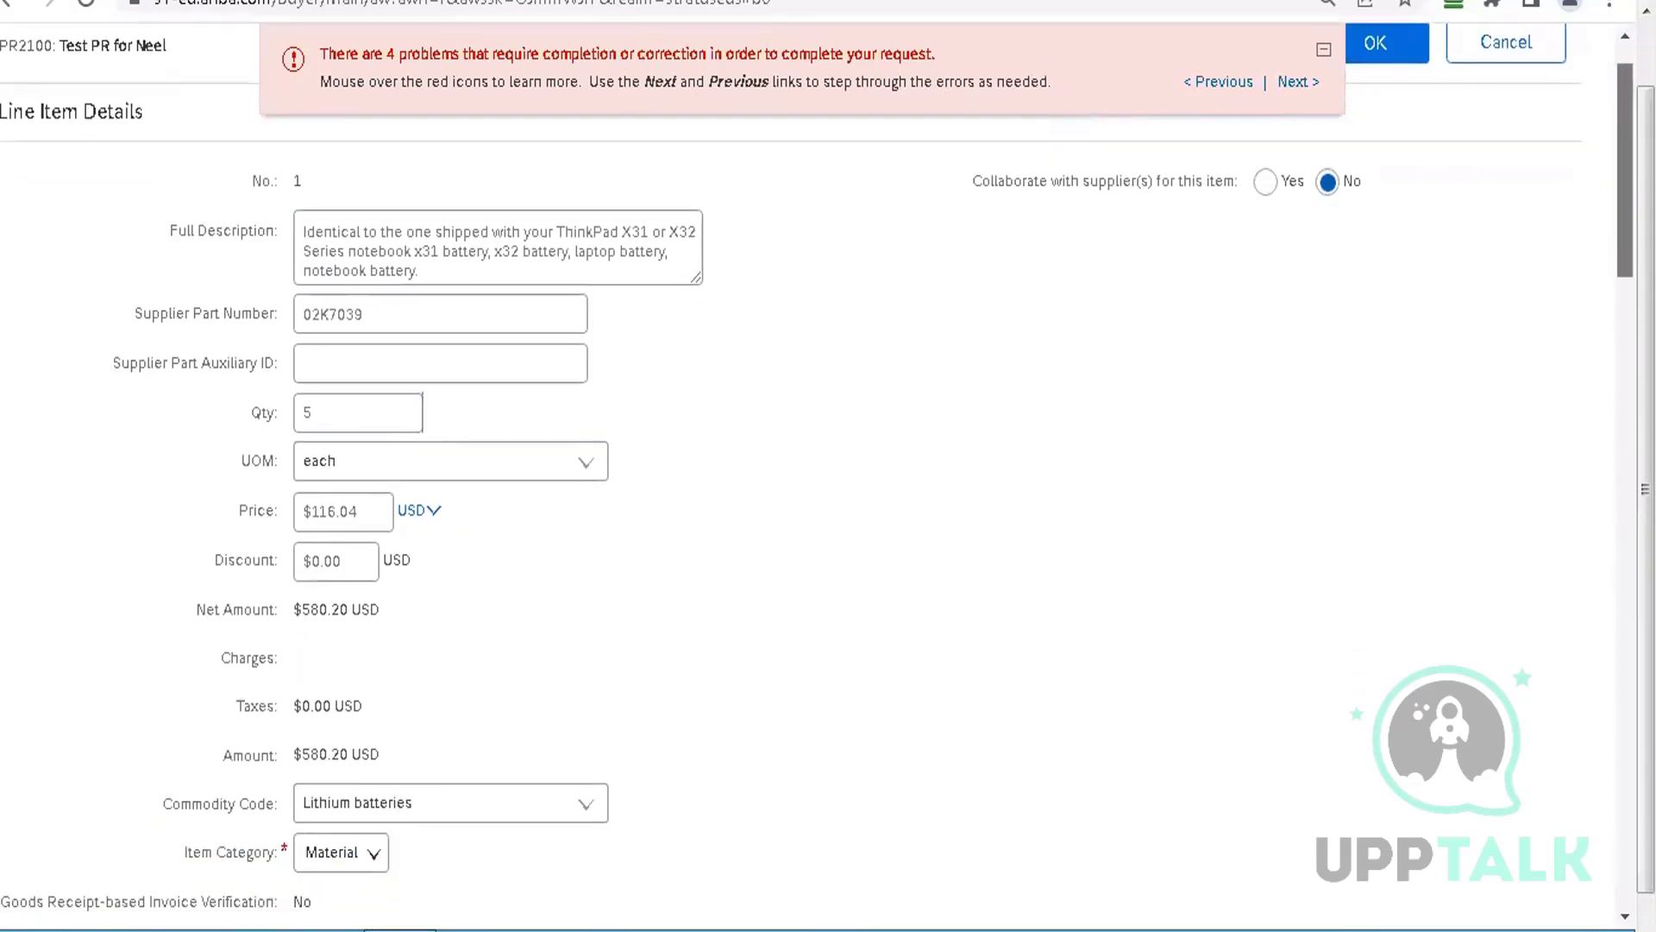
{"action": "scroll", "coordinate": [1619, 390], "scroll_direction": "down", "scroll_amount": 7}
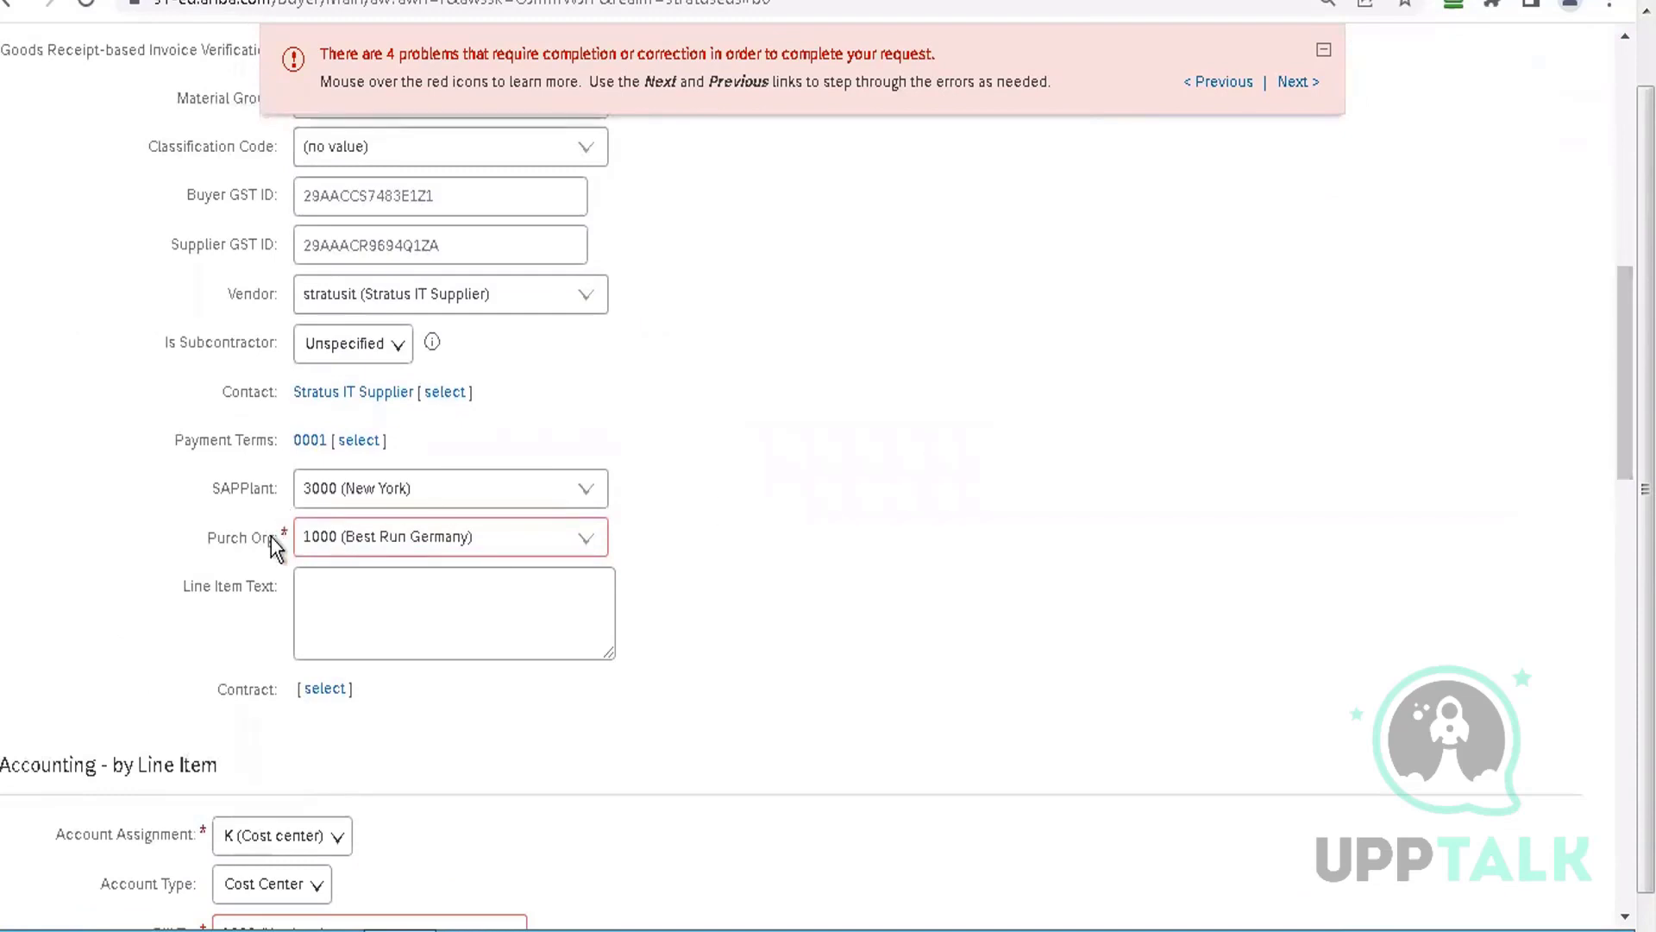
{"action": "mouse_move", "coordinate": [282, 533]}
{"action": "left_click", "coordinate": [587, 542]}
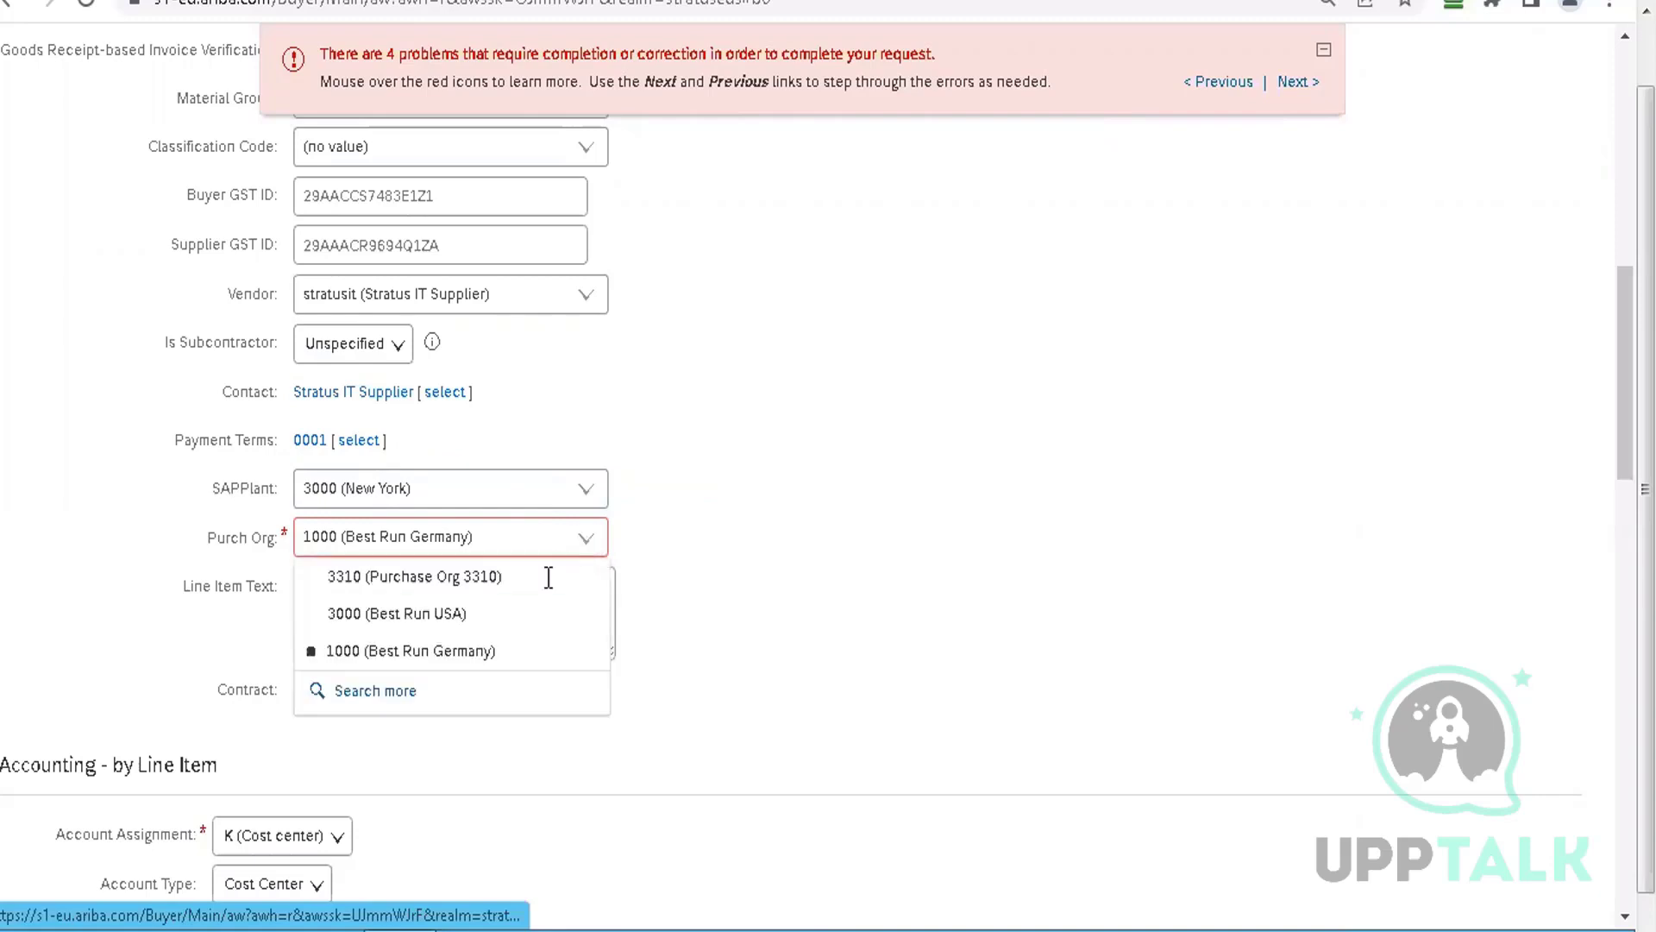
{"action": "left_click", "coordinate": [468, 618]}
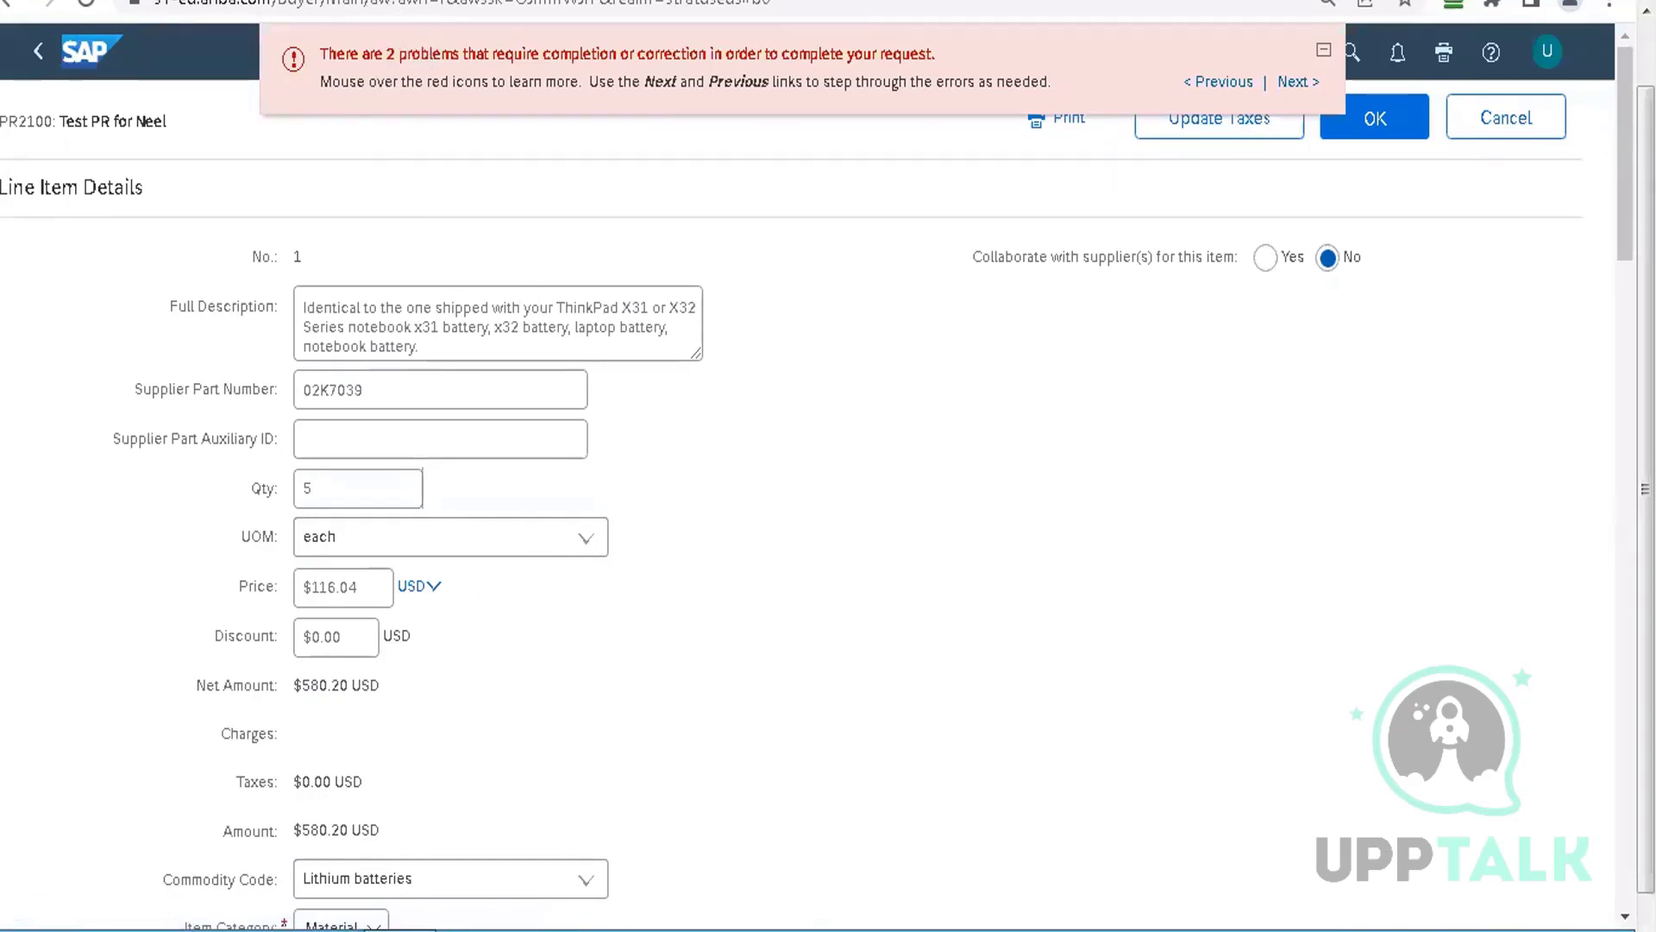
{"action": "left_click_drag", "start_coordinate": [1624, 164], "coordinate": [1607, 377]}
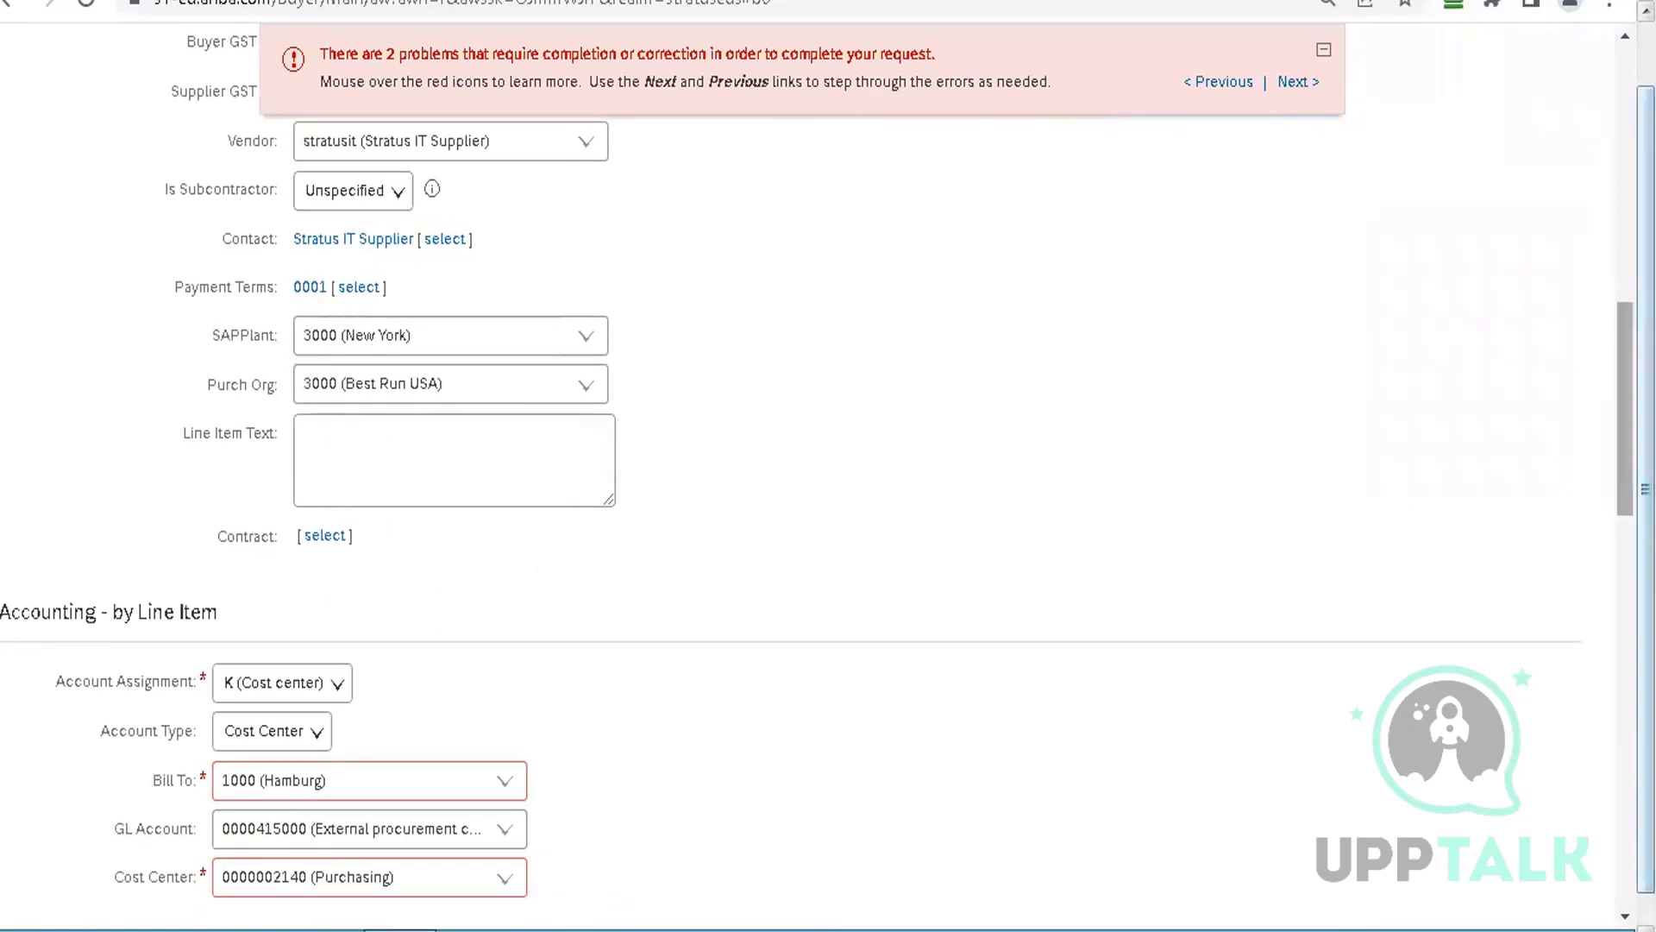
{"action": "scroll", "coordinate": [1024, 423], "scroll_direction": "down", "scroll_amount": 5}
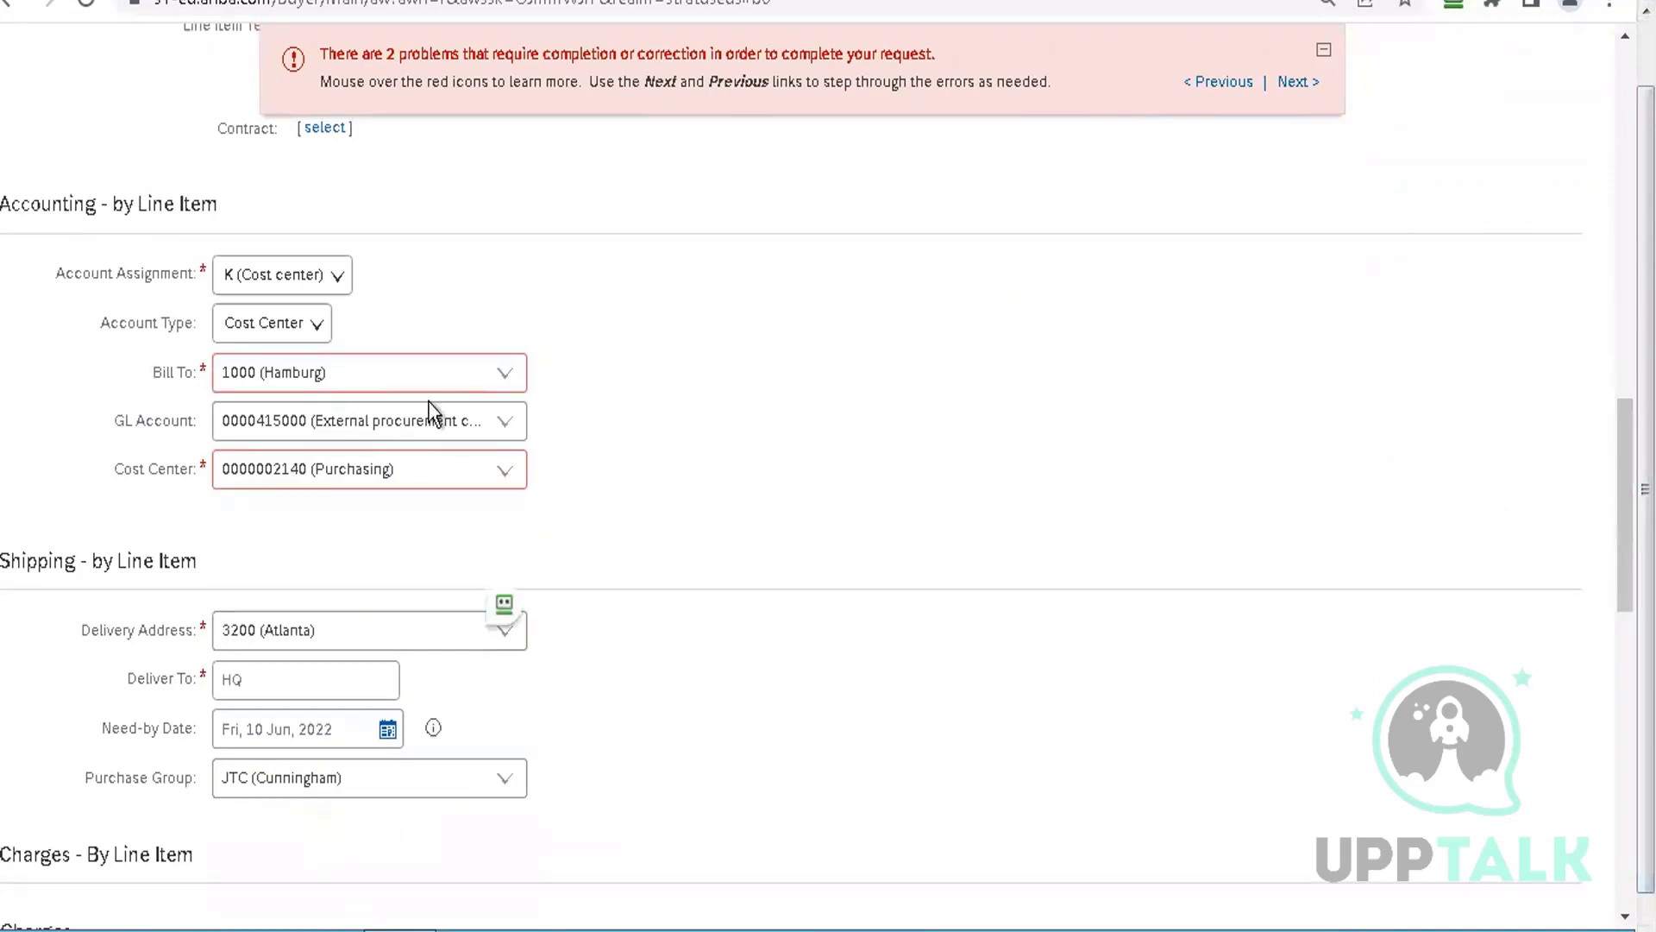
{"action": "left_click", "coordinate": [505, 378]}
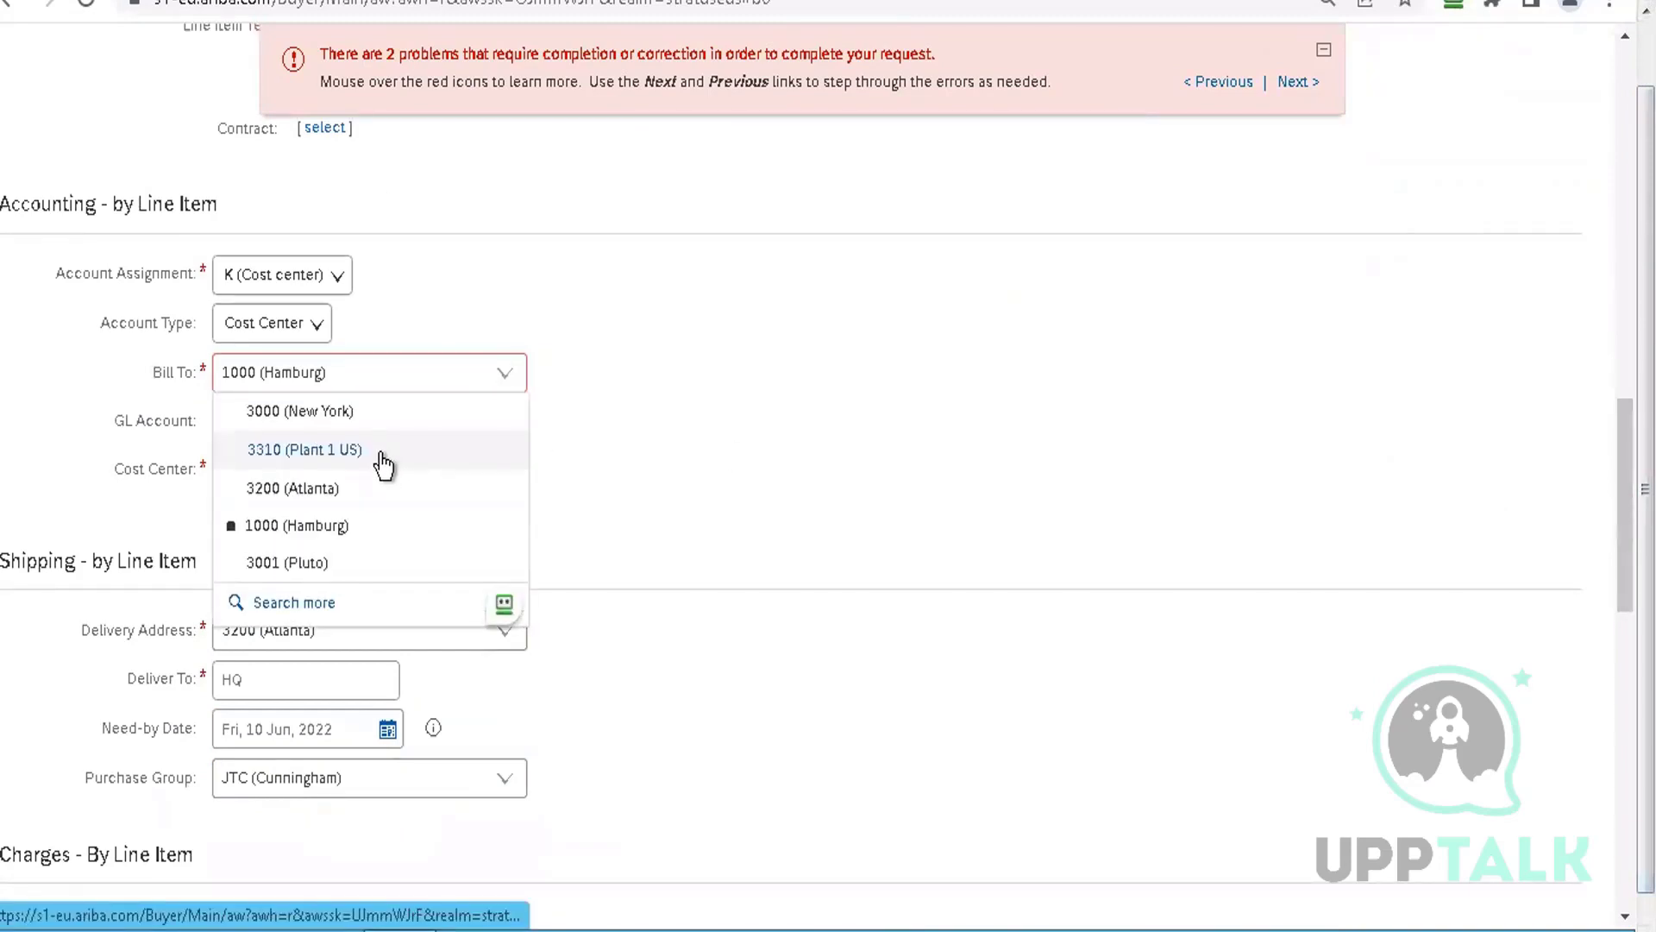
{"action": "left_click", "coordinate": [379, 416]}
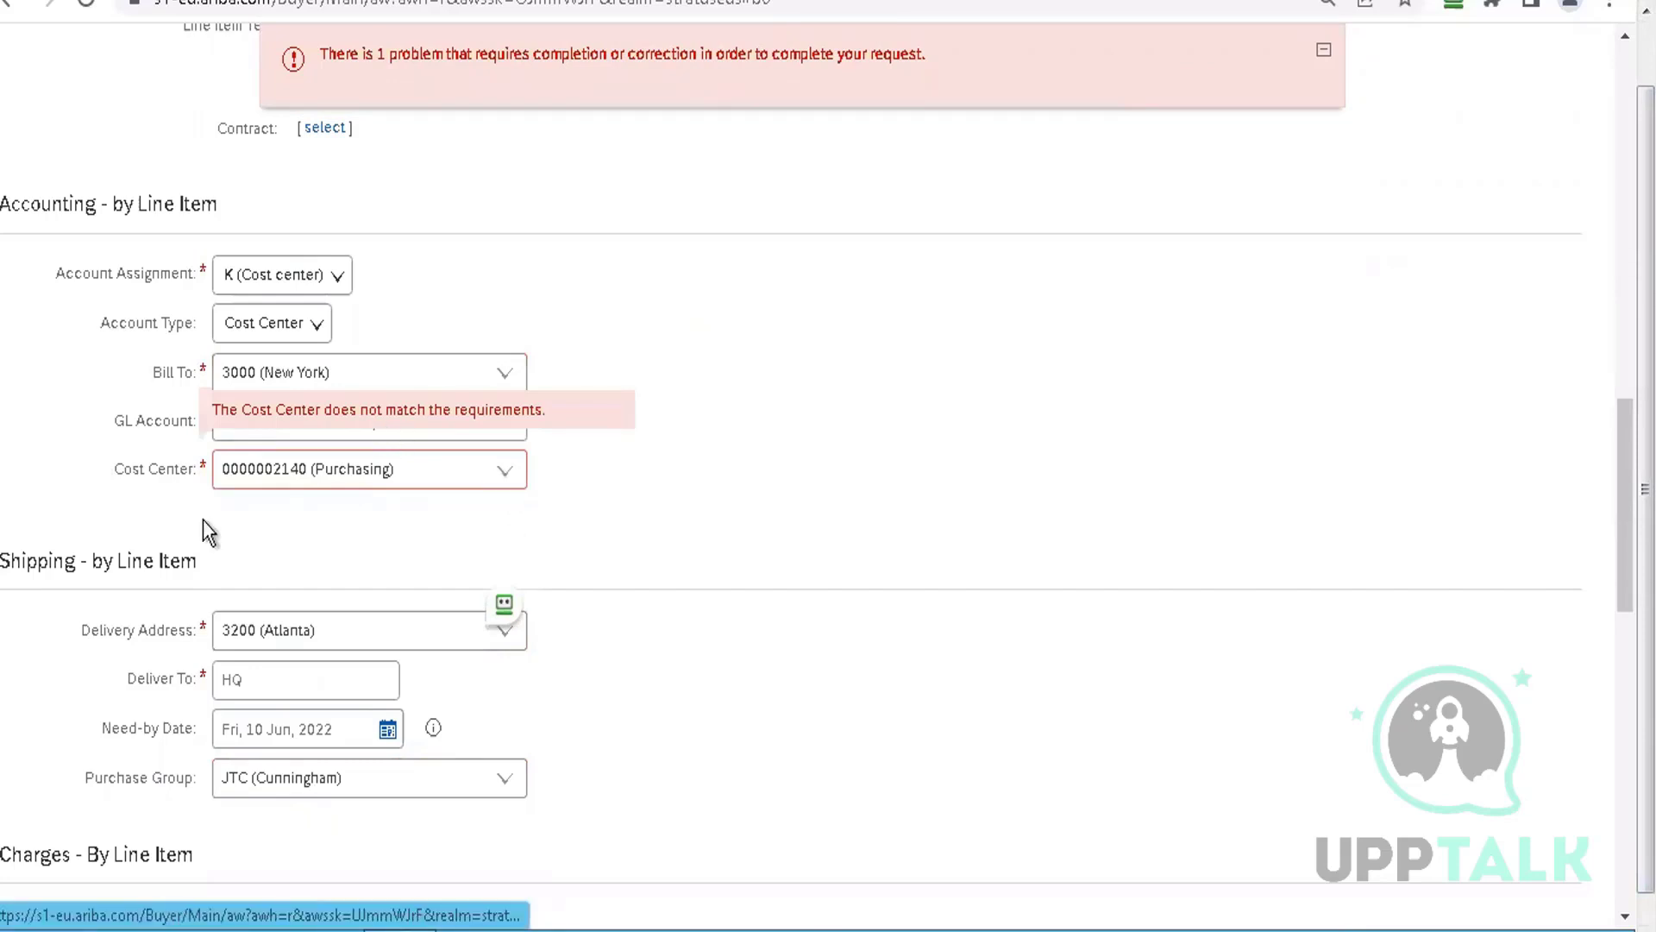
{"action": "left_click", "coordinate": [514, 472]}
{"action": "left_click", "coordinate": [377, 664]}
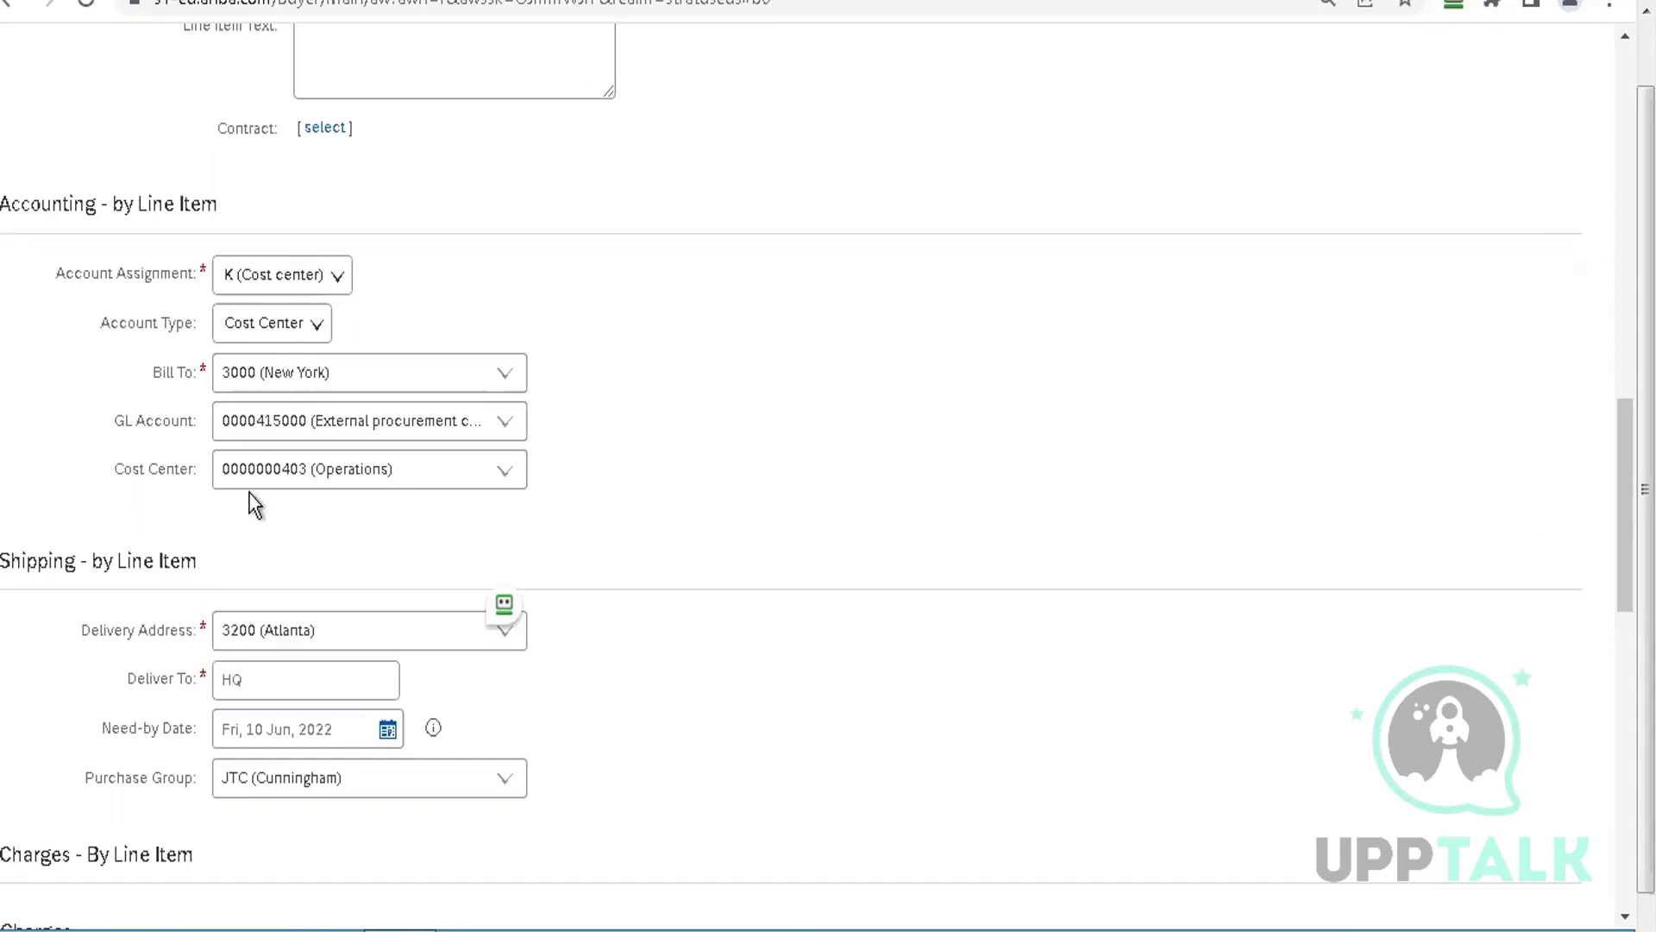
{"action": "left_click", "coordinate": [504, 612]}
{"action": "left_click", "coordinate": [867, 395]}
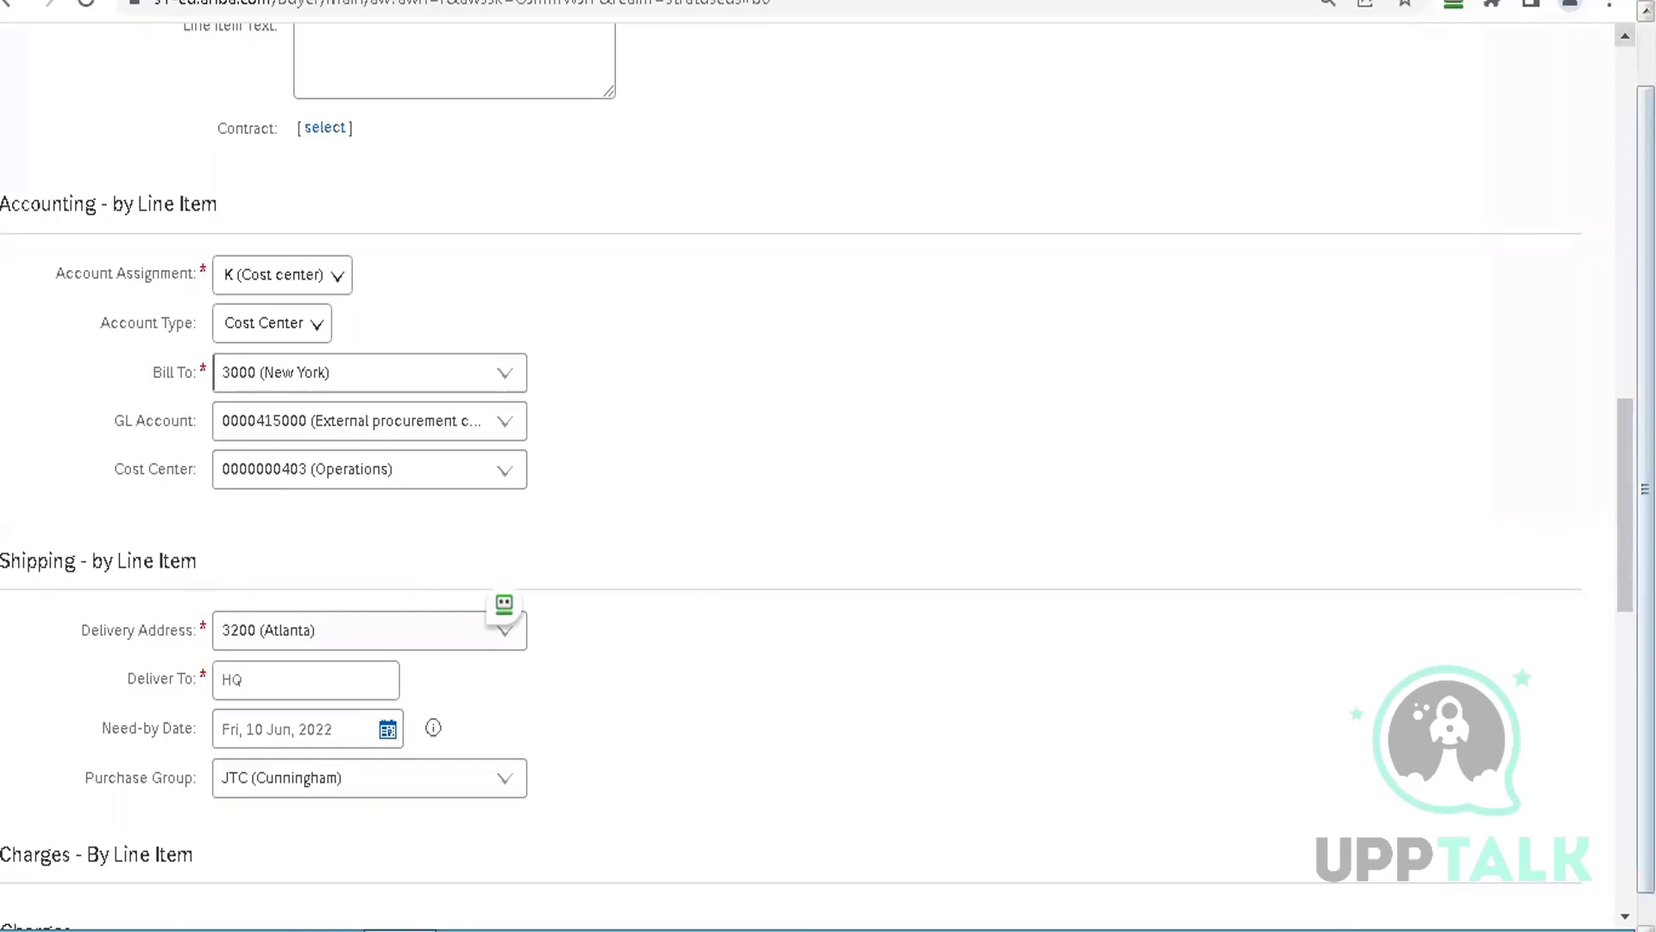
{"action": "scroll", "coordinate": [1466, 138], "scroll_direction": "up", "scroll_amount": 15}
Save line item 1 and open line item 2's details for editing
{"action": "left_click", "coordinate": [1382, 115]}
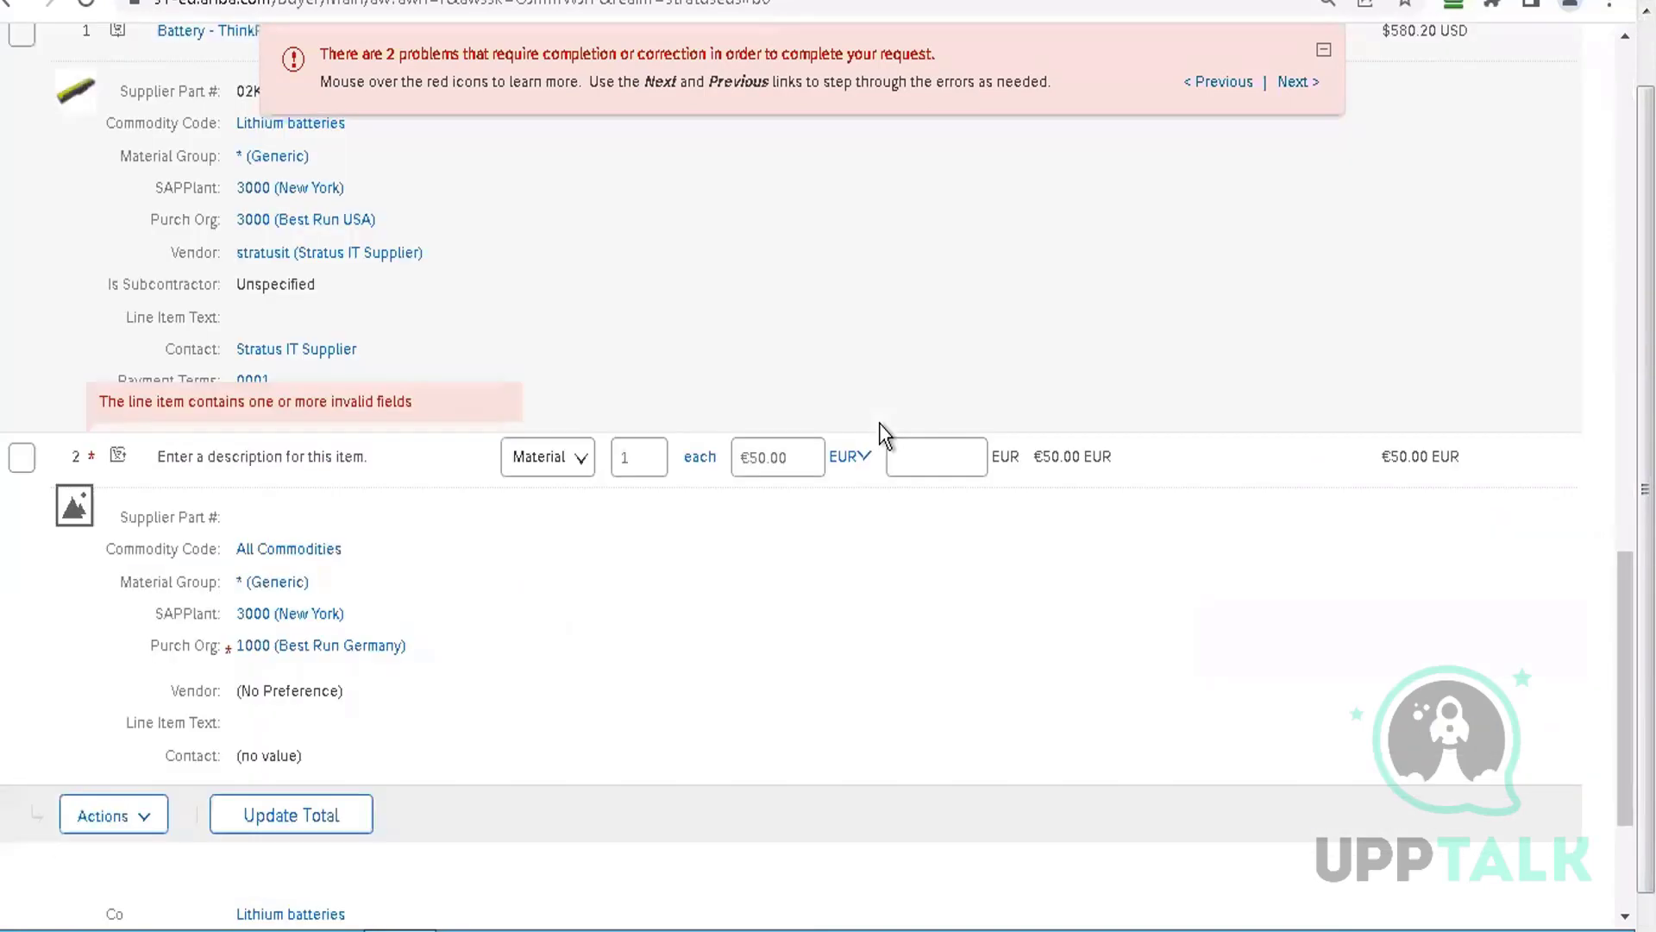
{"action": "left_click", "coordinate": [21, 462]}
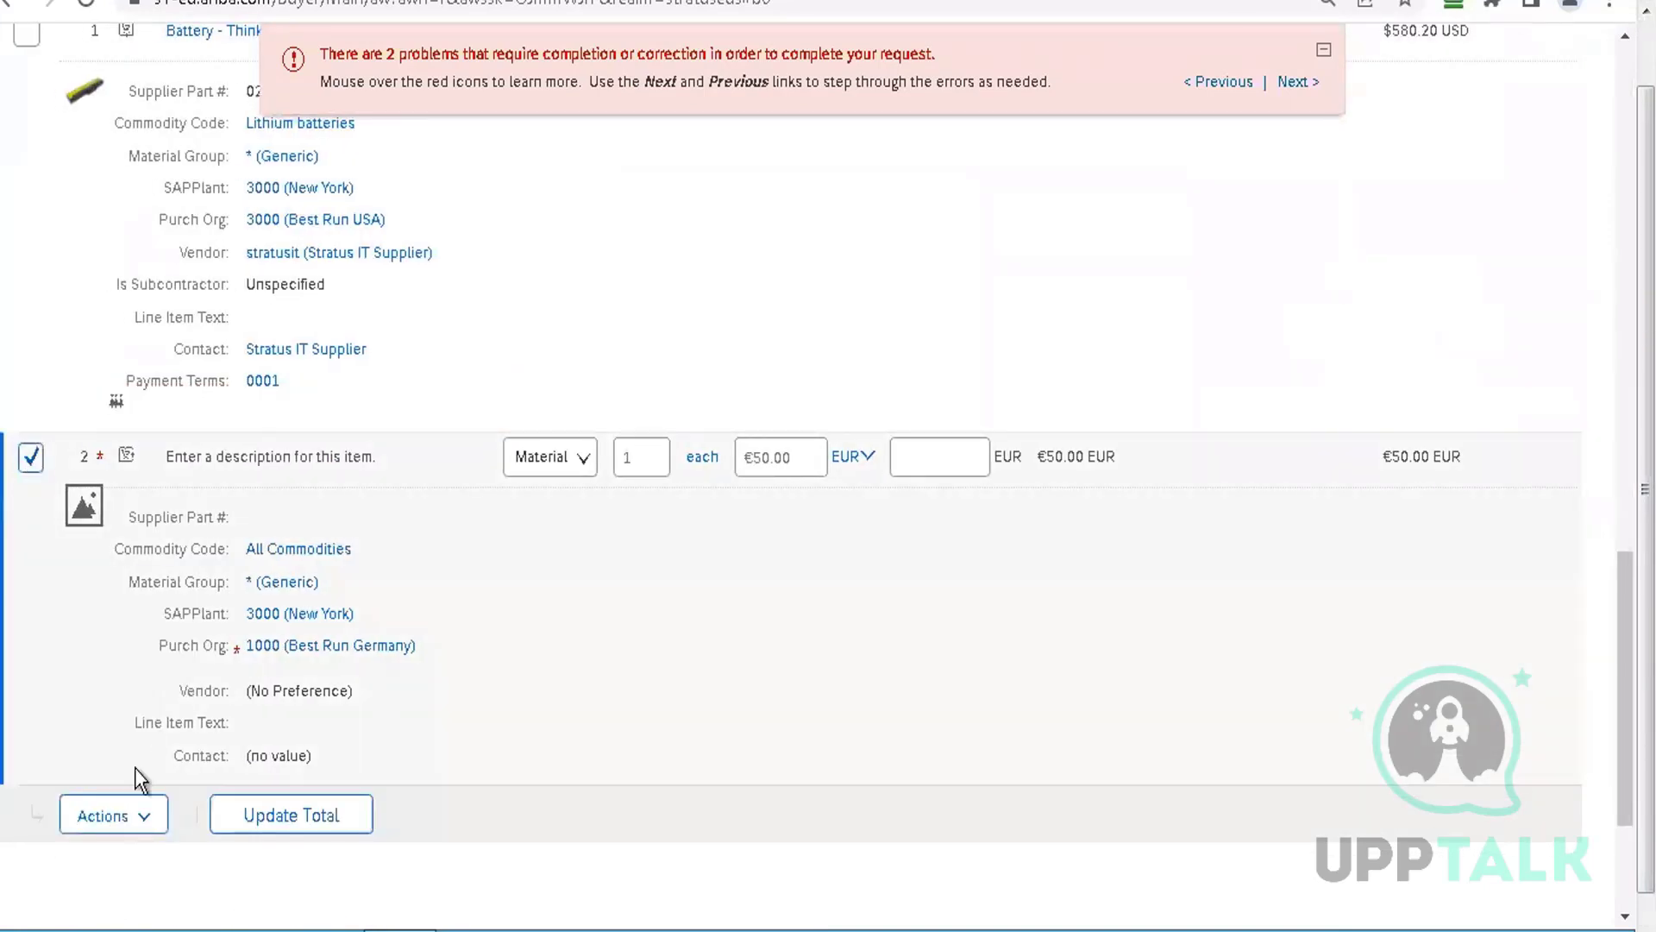
{"action": "left_click", "coordinate": [124, 824]}
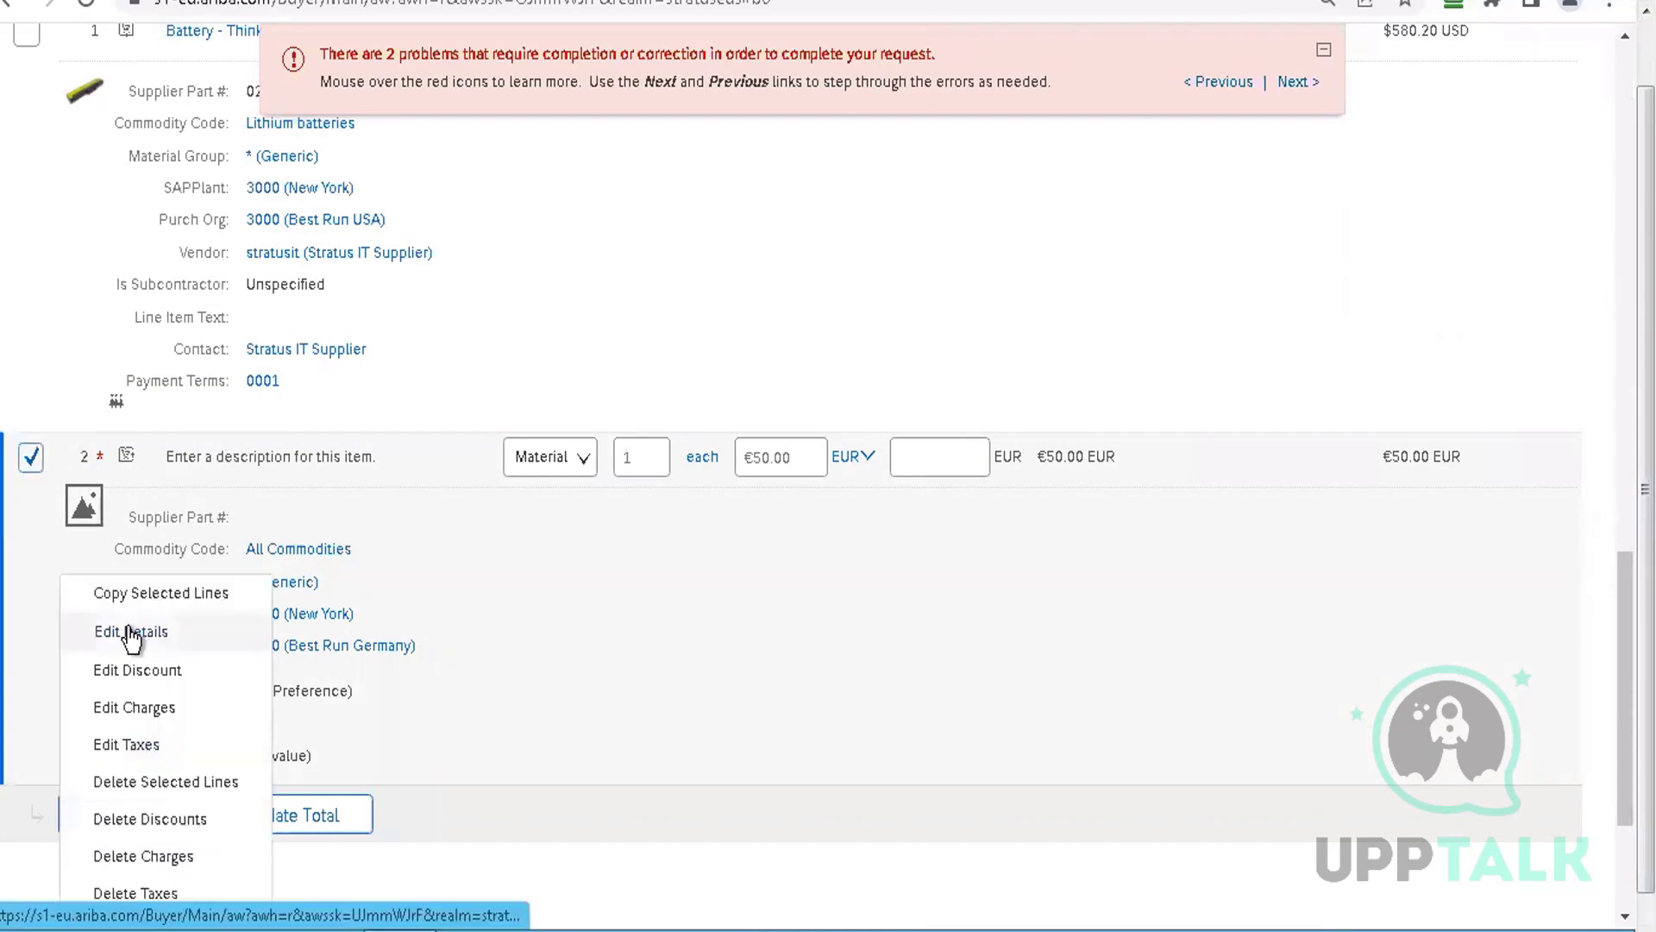
{"action": "left_click", "coordinate": [131, 634]}
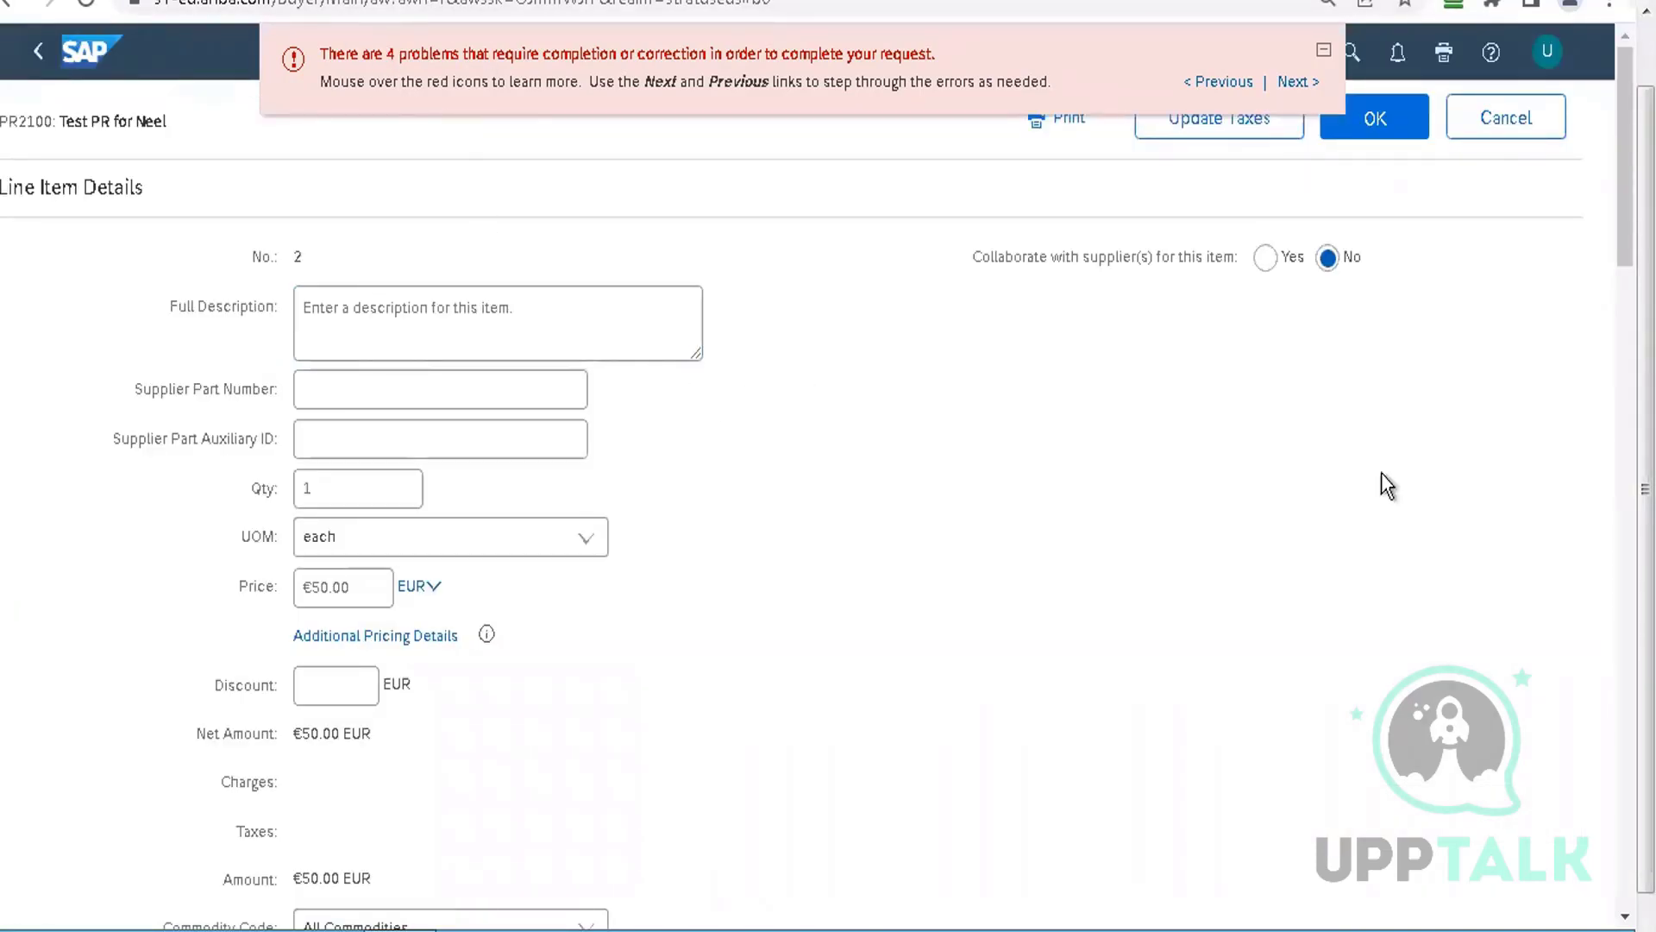
{"action": "left_click_drag", "start_coordinate": [1625, 155], "coordinate": [1625, 358]}
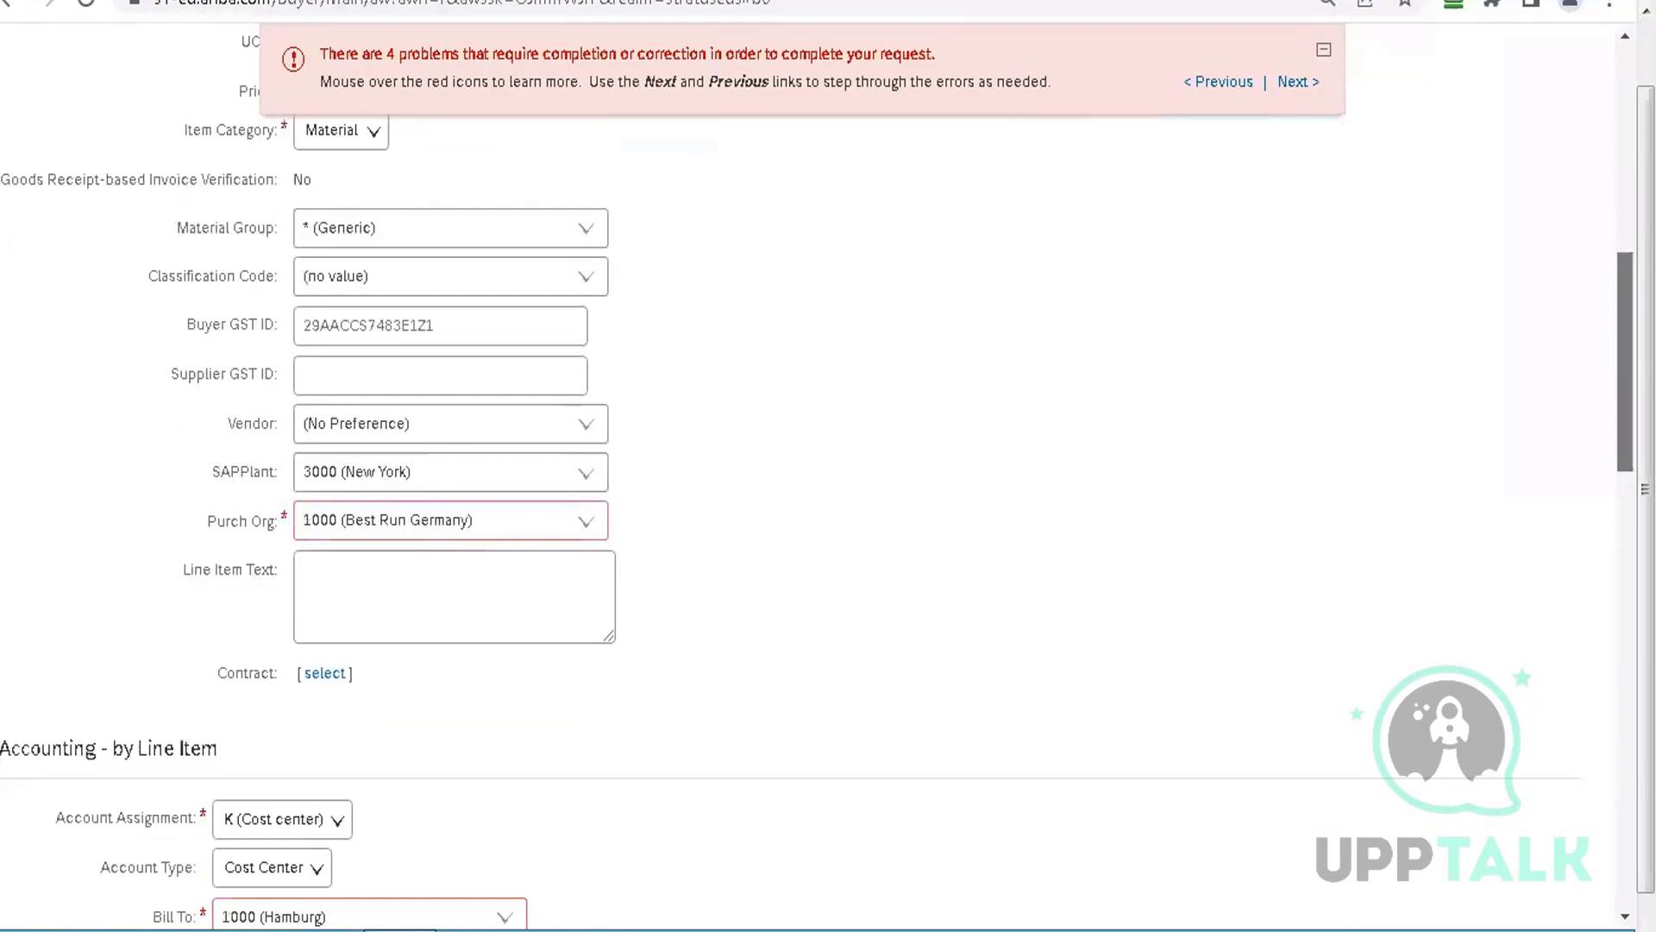
Set line item 2's Purch Org to 3000 (Best Run USA), Bill To 3000 (New York), cost center Operations
{"action": "left_click", "coordinate": [587, 526]}
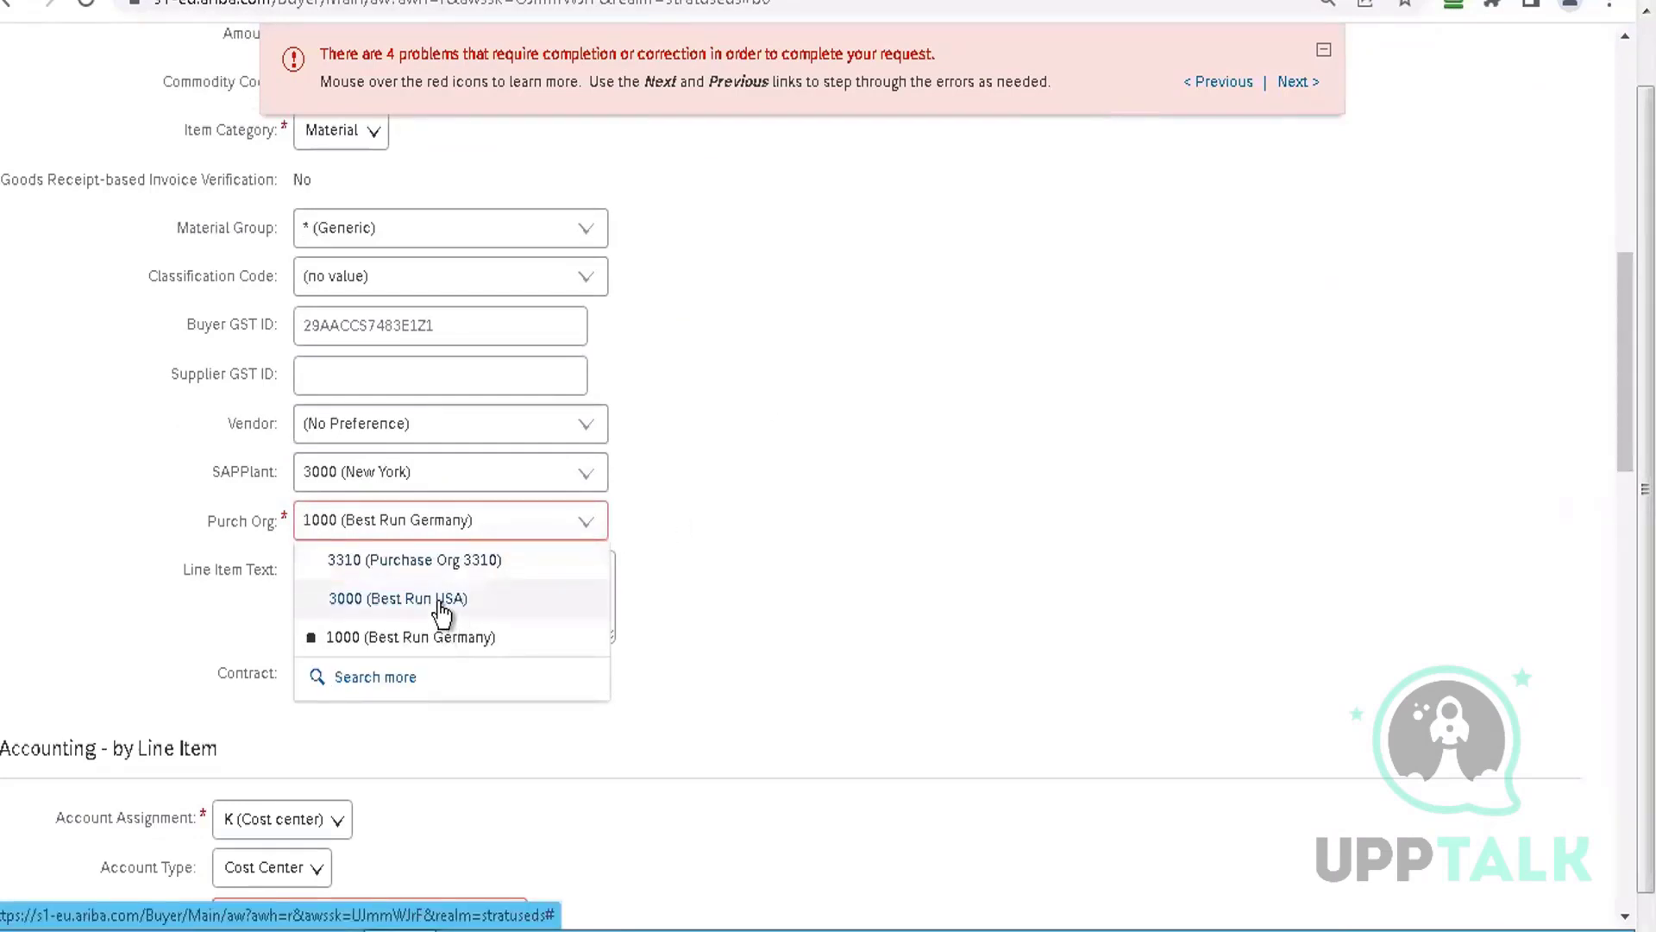
{"action": "left_click", "coordinate": [440, 601]}
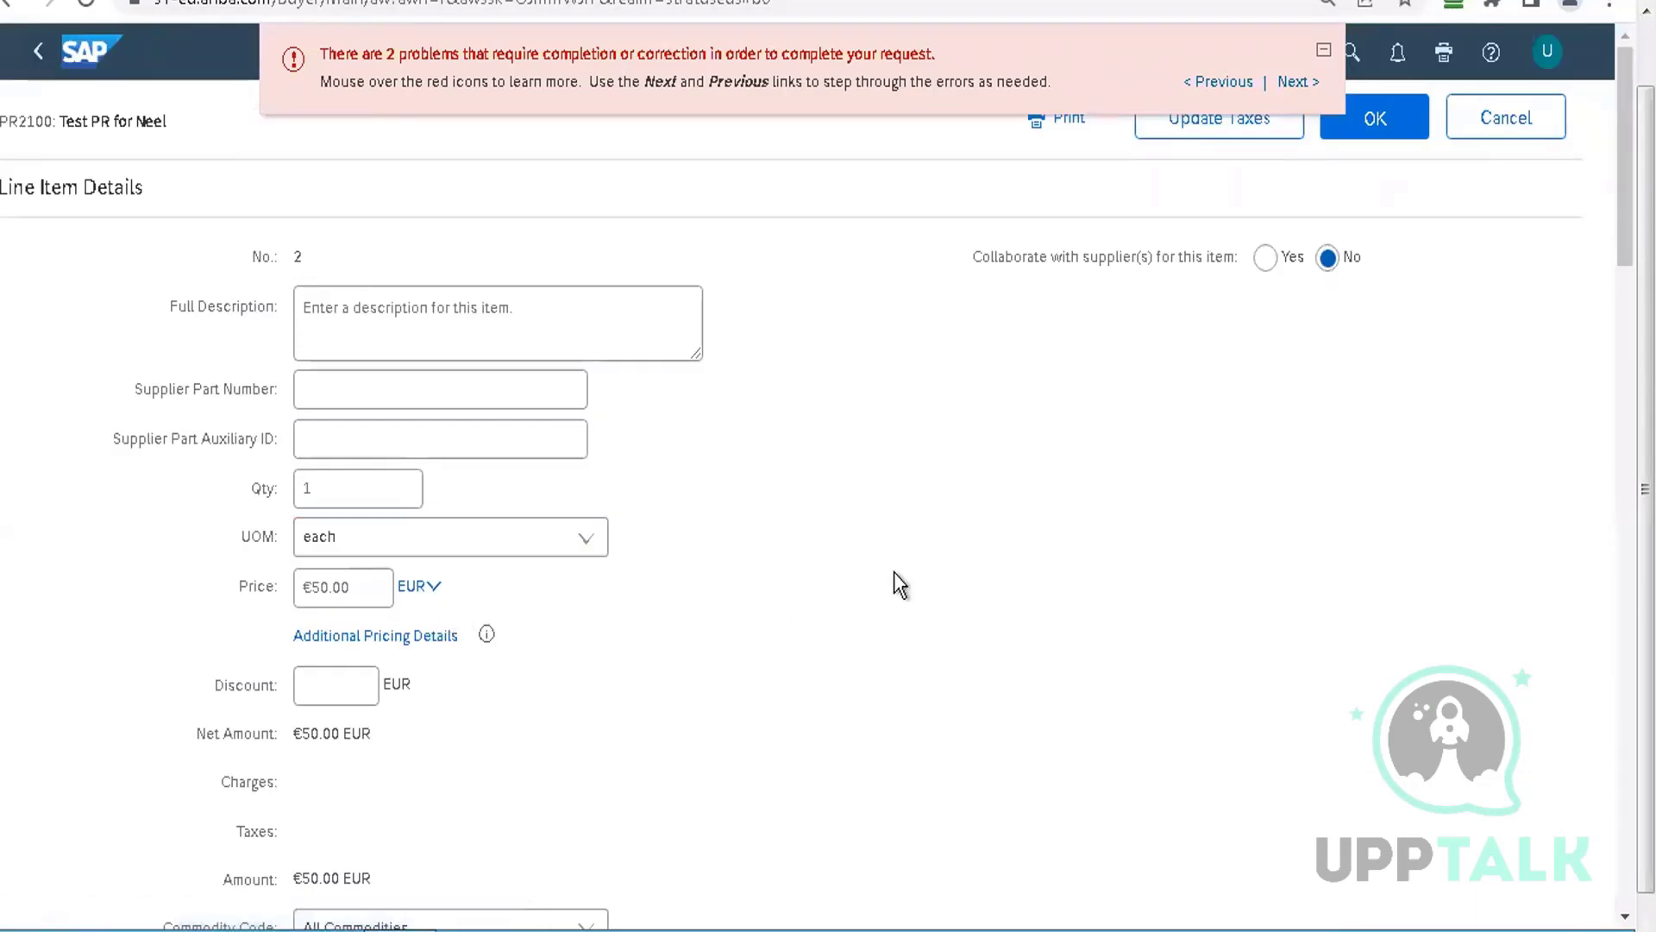
{"action": "scroll", "coordinate": [871, 474], "scroll_direction": "down", "scroll_amount": 10}
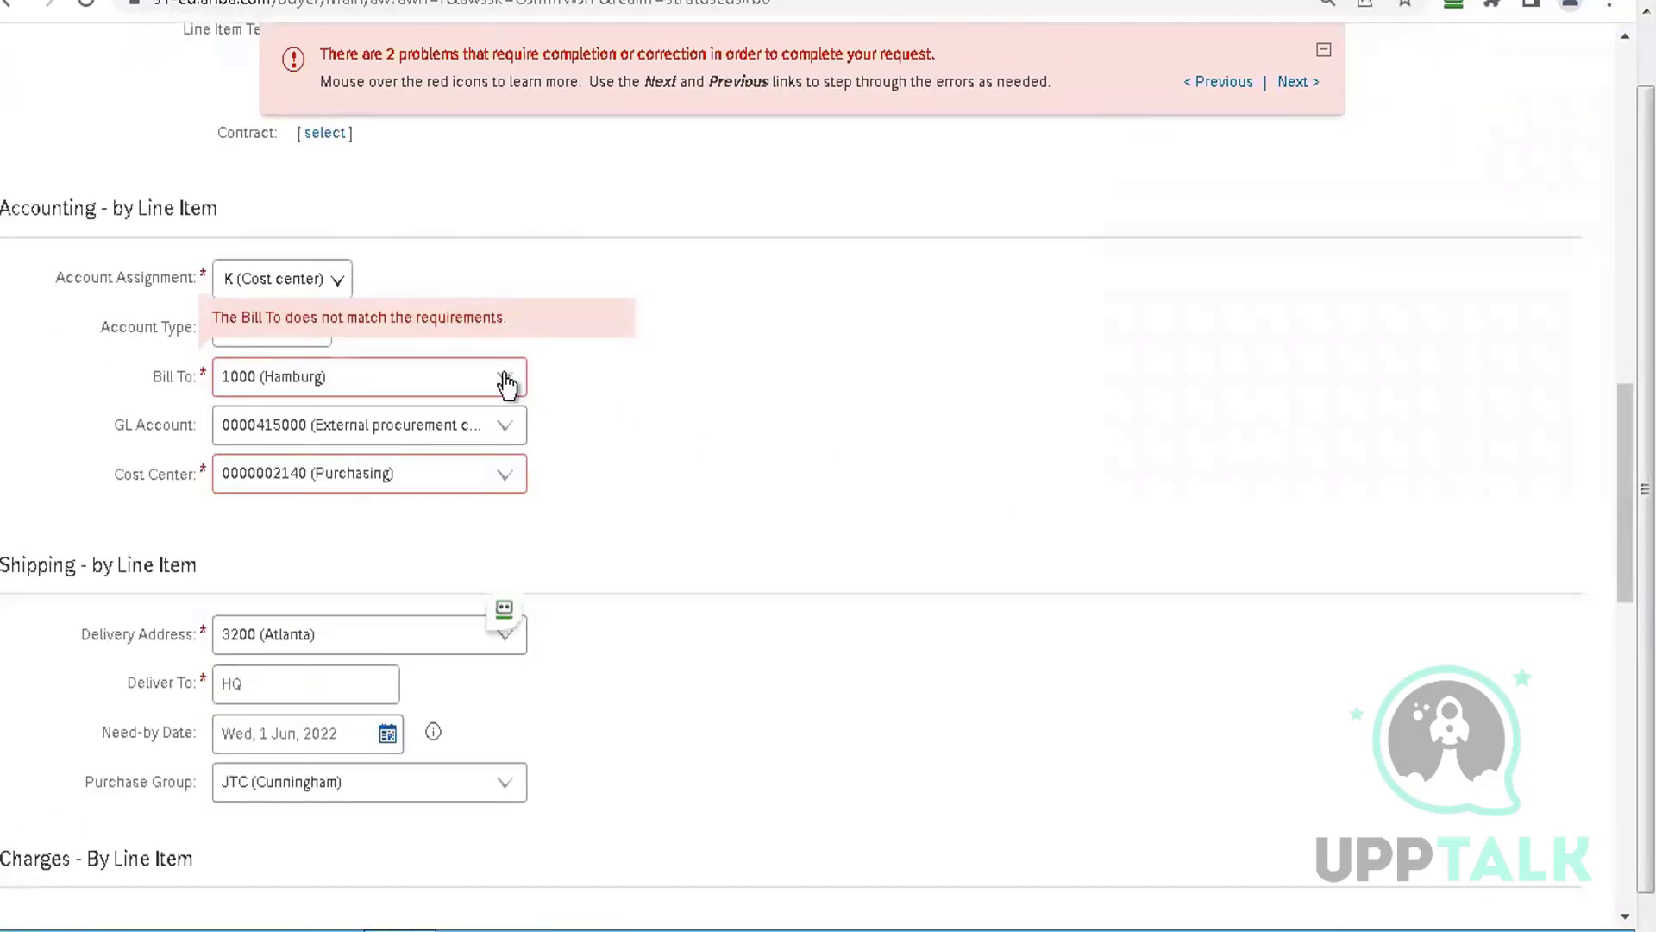
{"action": "left_click", "coordinate": [505, 377]}
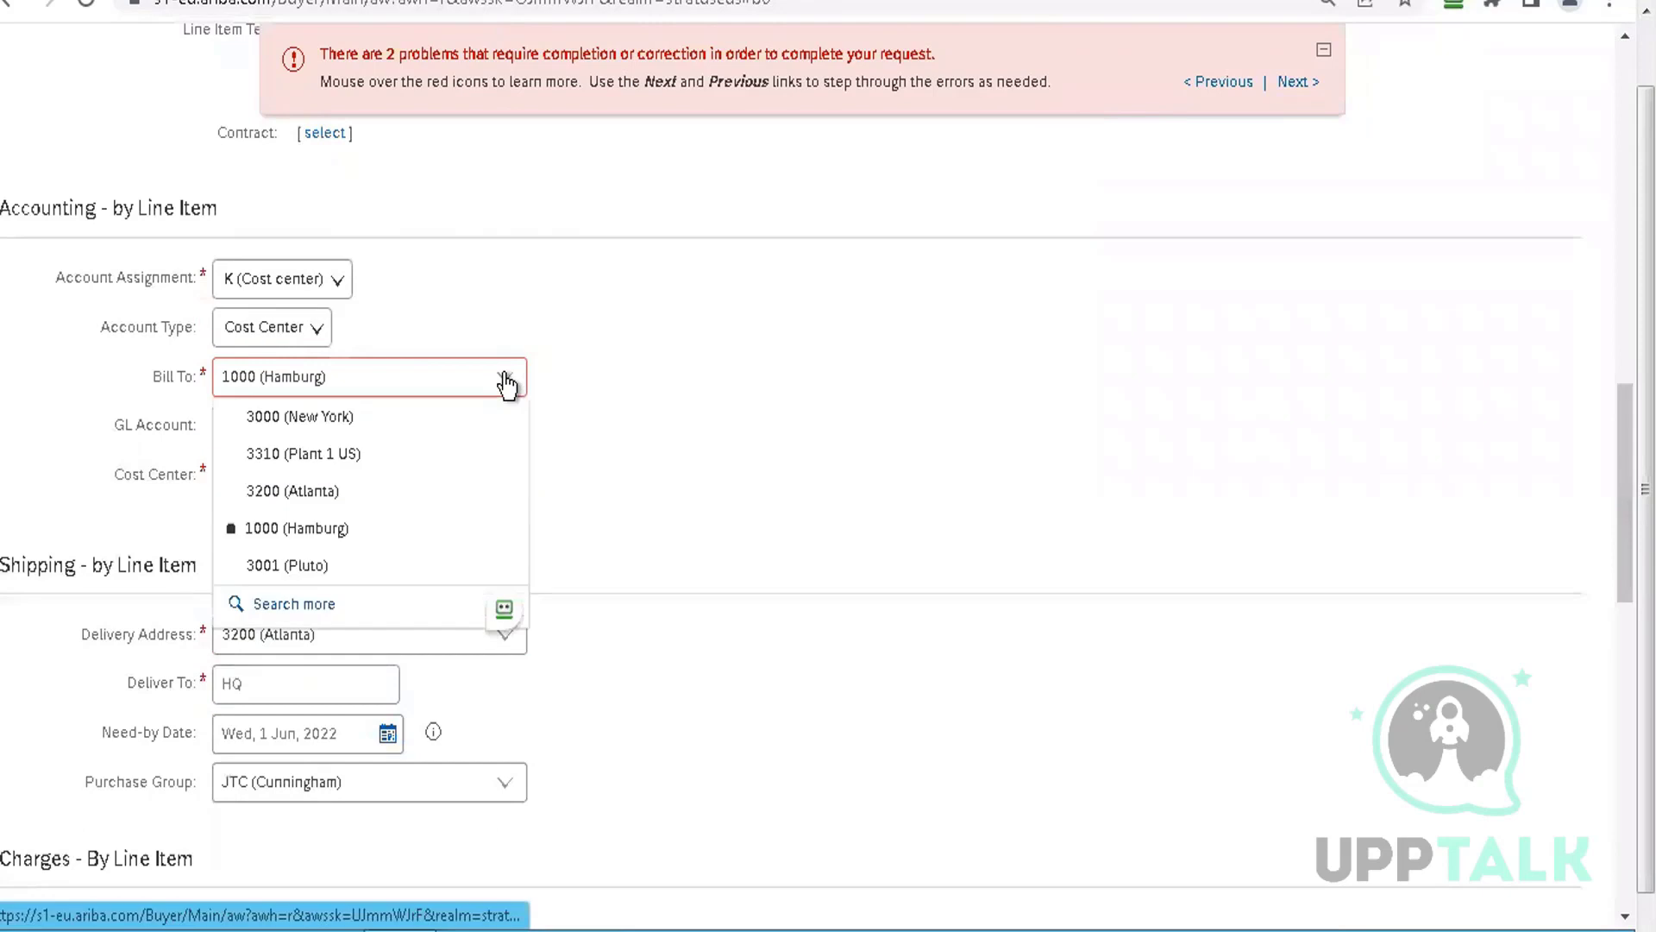
{"action": "left_click", "coordinate": [371, 419]}
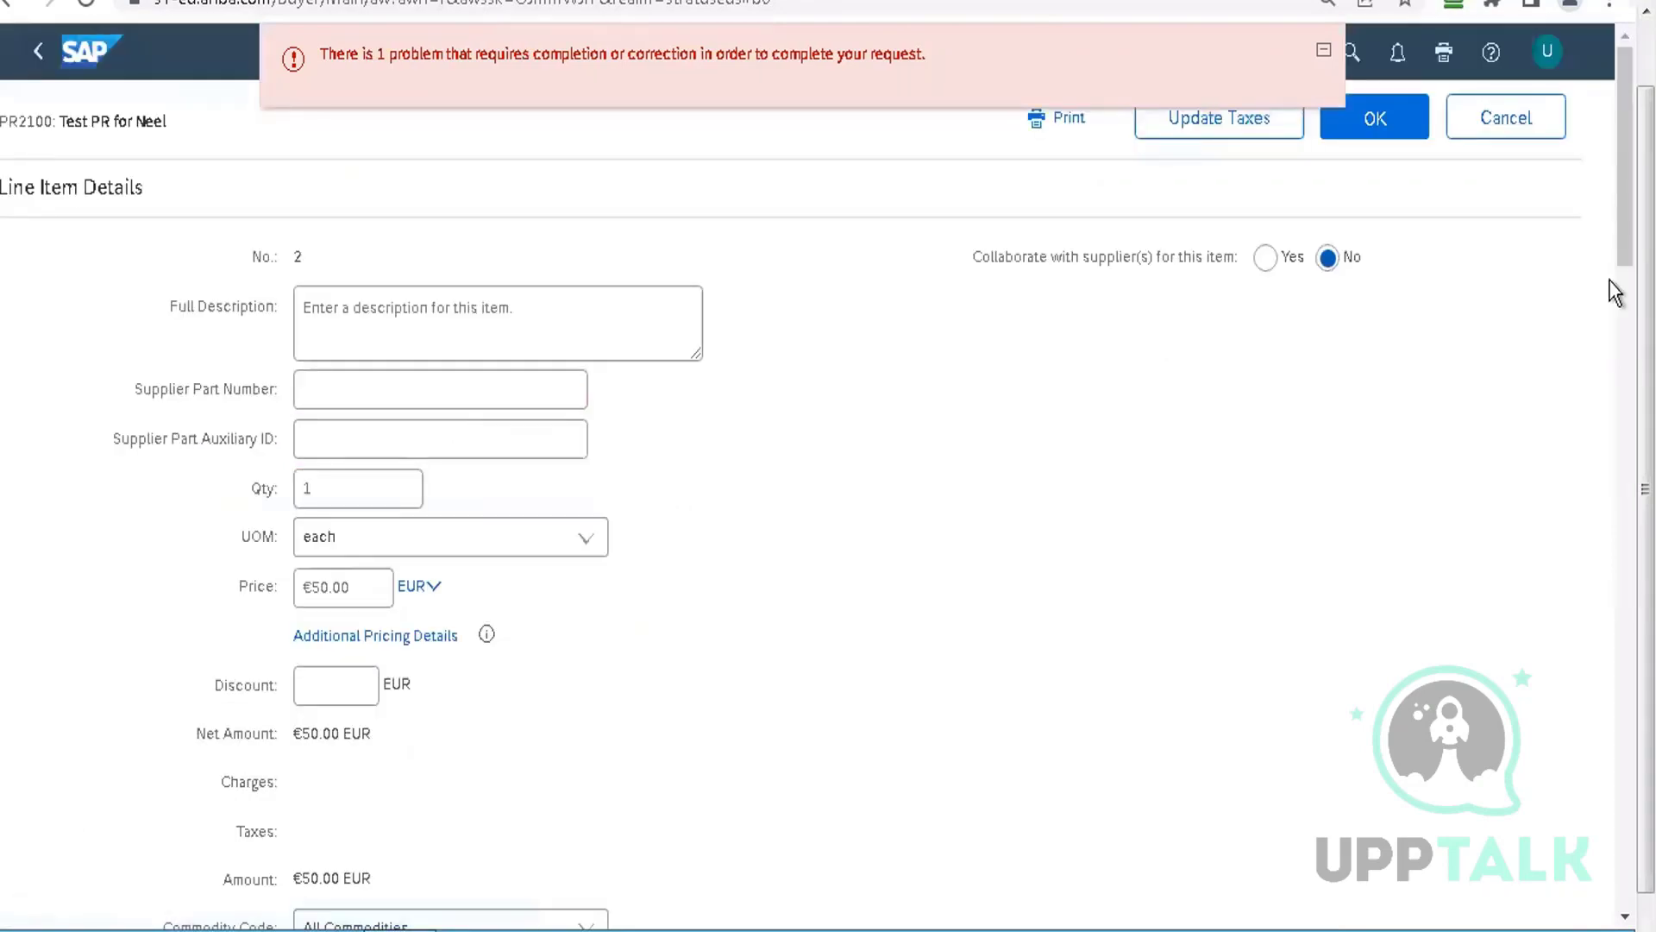
{"action": "left_click_drag", "start_coordinate": [1613, 638], "coordinate": [1610, 523]}
{"action": "left_click", "coordinate": [506, 446]}
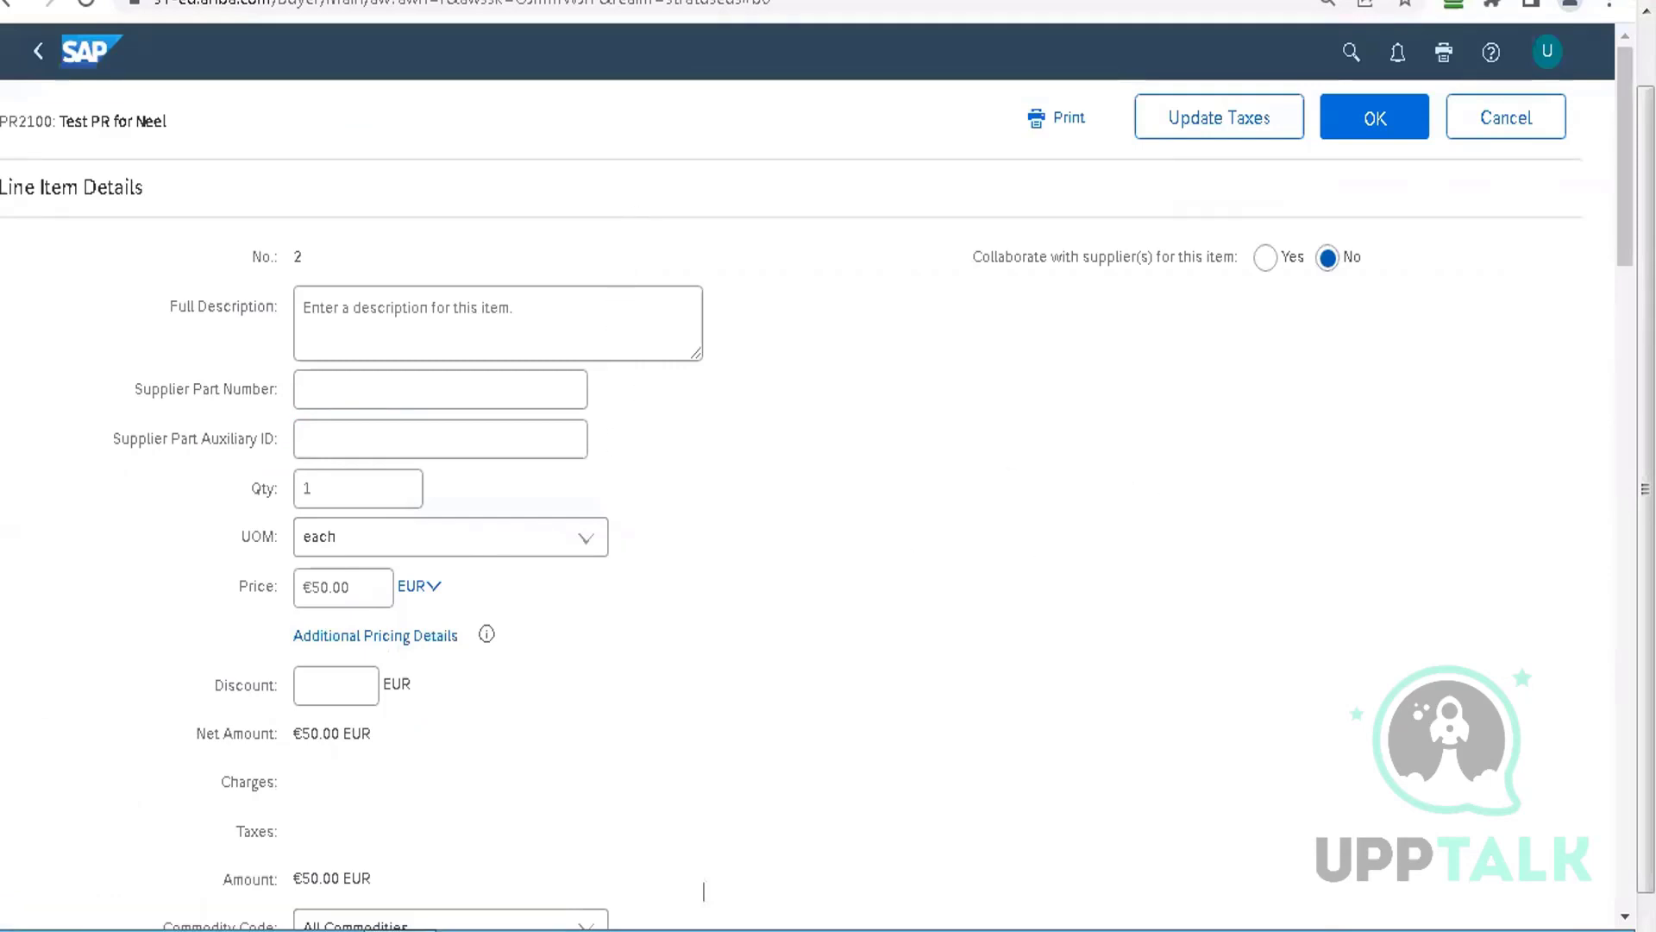
{"action": "scroll", "coordinate": [1624, 489], "scroll_direction": "down", "scroll_amount": 9}
{"action": "scroll", "coordinate": [704, 99], "scroll_direction": "down", "scroll_amount": 10}
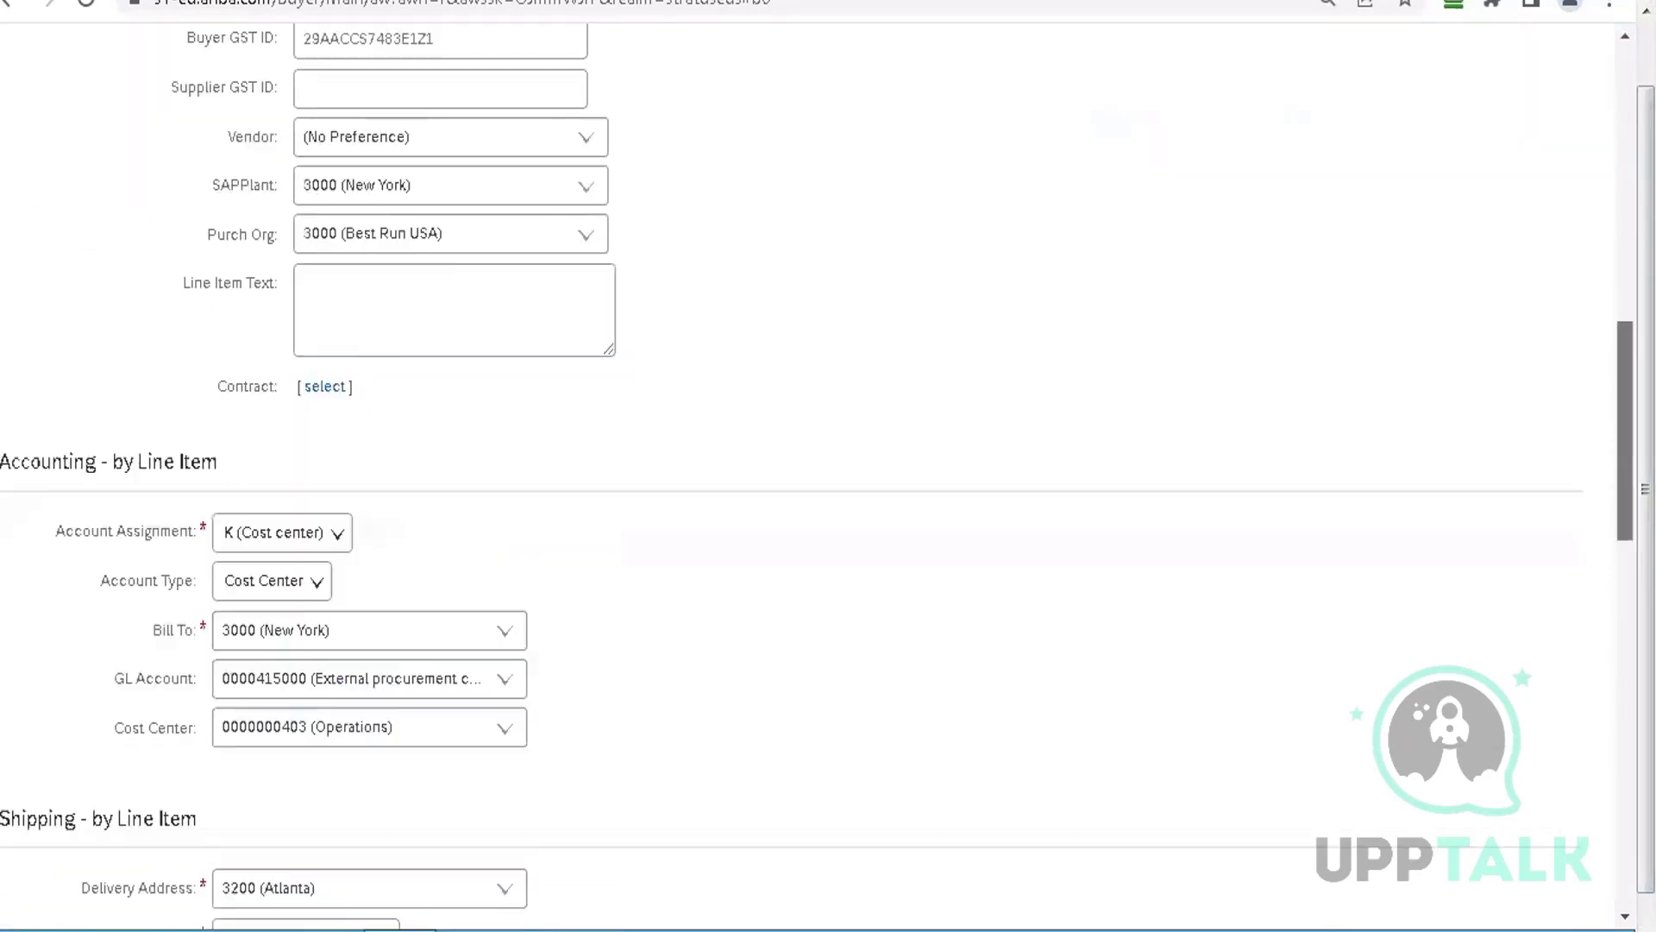
{"action": "scroll", "coordinate": [881, 533], "scroll_direction": "down", "scroll_amount": 6}
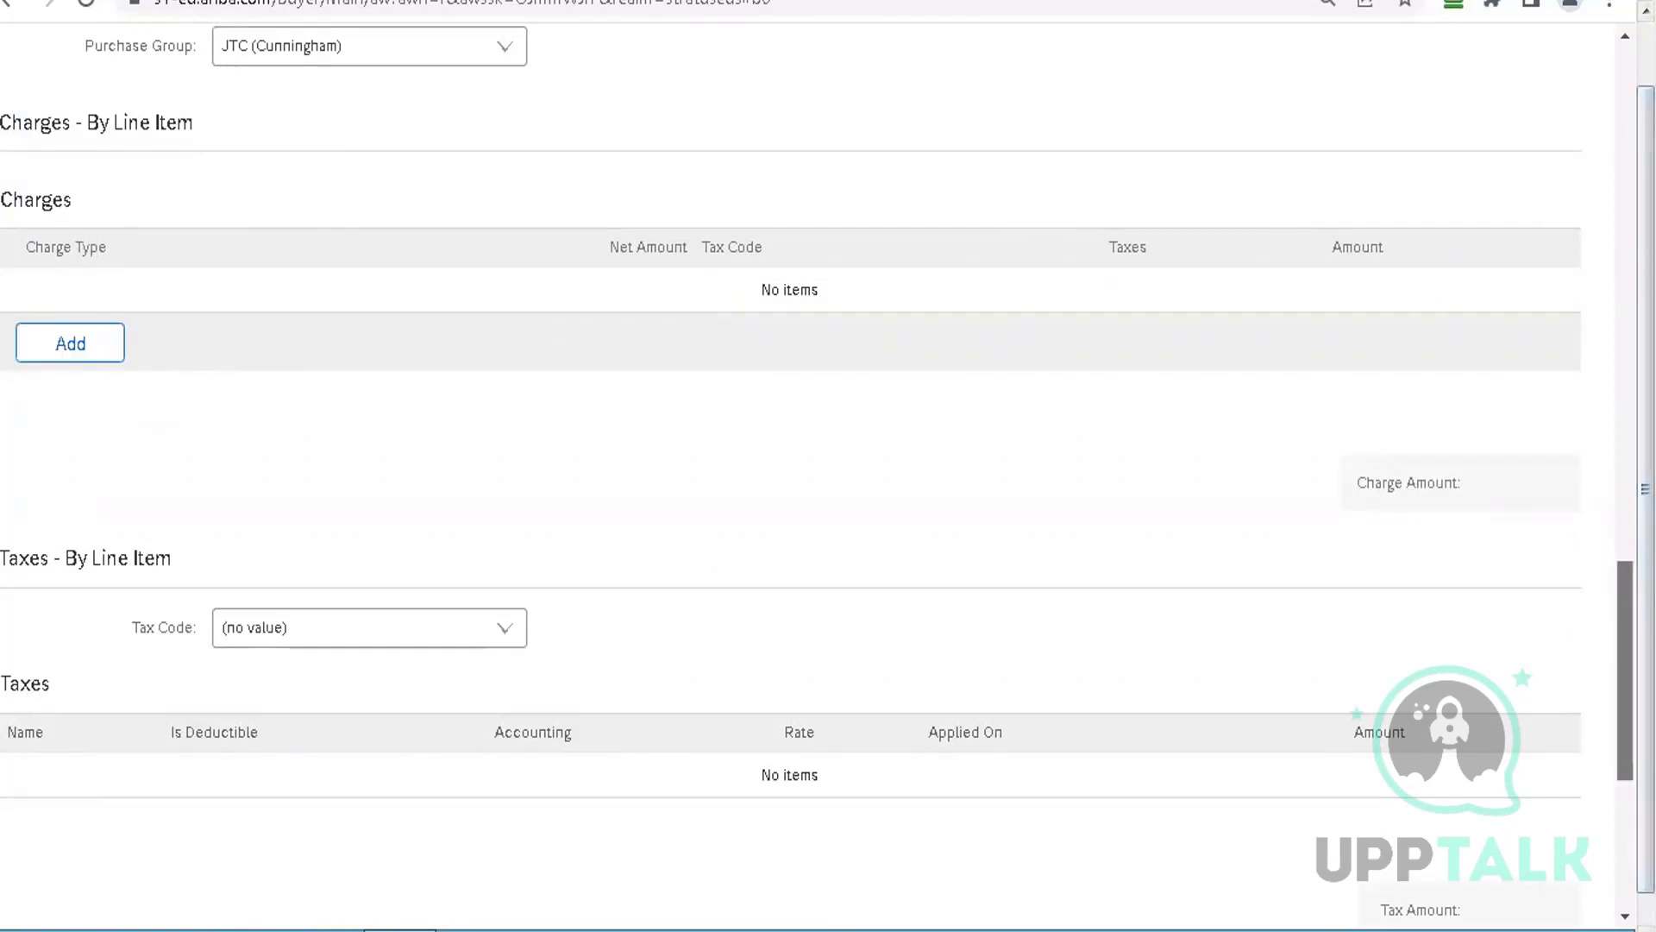
{"action": "scroll", "coordinate": [790, 465], "scroll_direction": "up", "scroll_amount": 10}
{"action": "scroll", "coordinate": [704, 891], "scroll_direction": "up", "scroll_amount": 5}
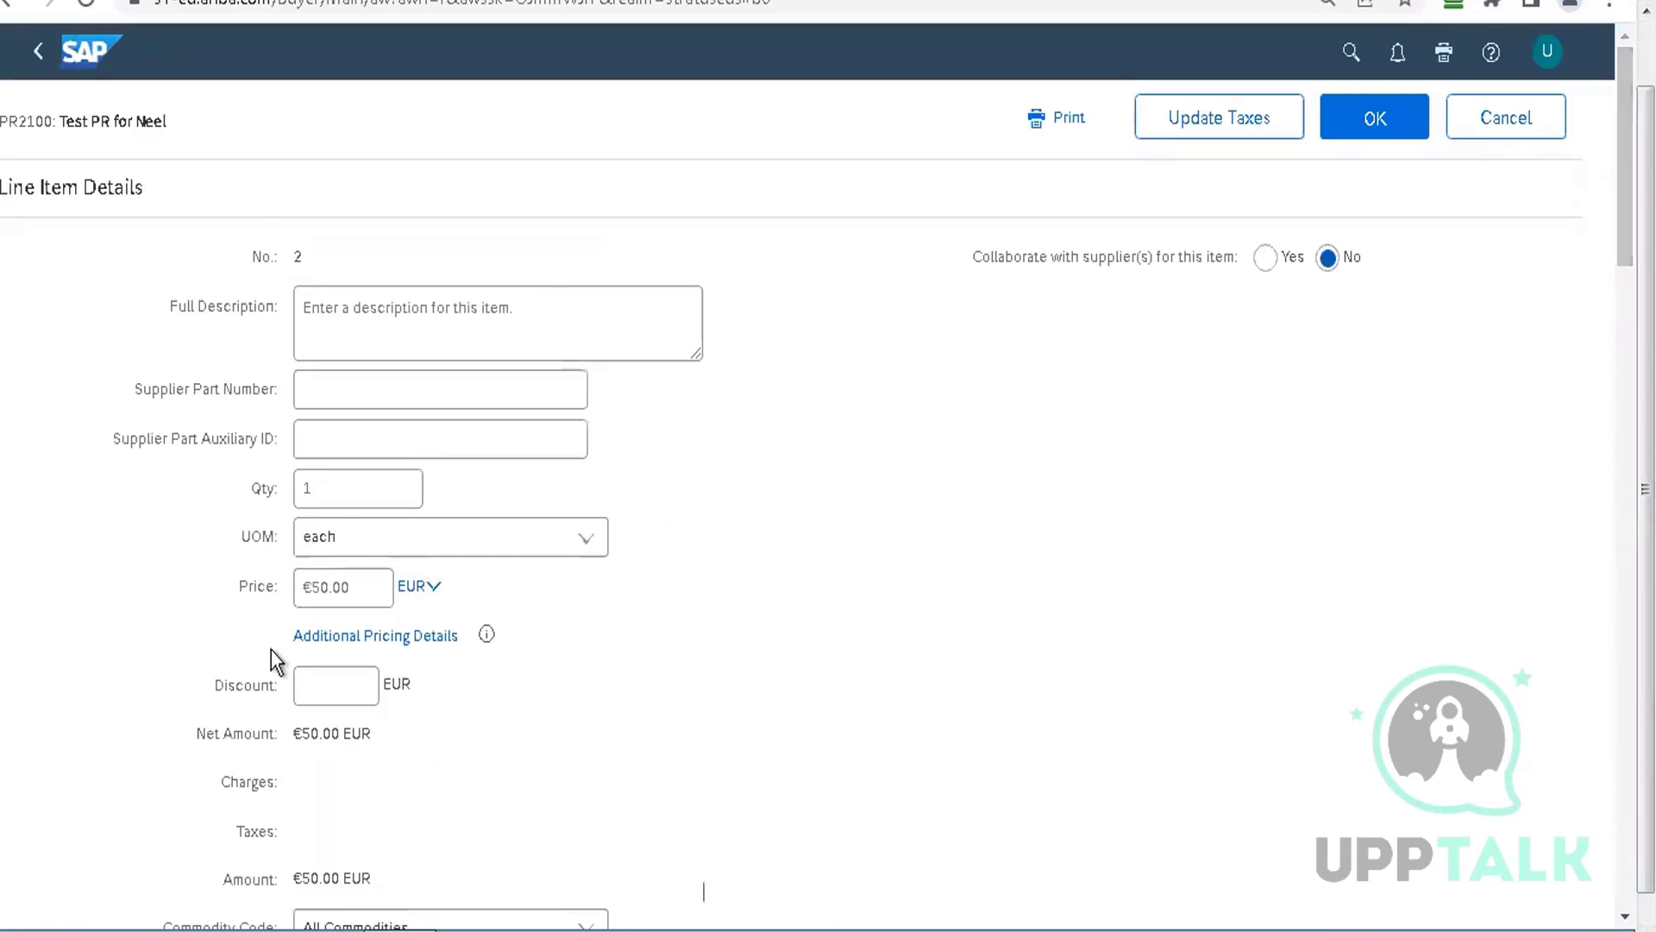
{"action": "left_click", "coordinate": [337, 688]}
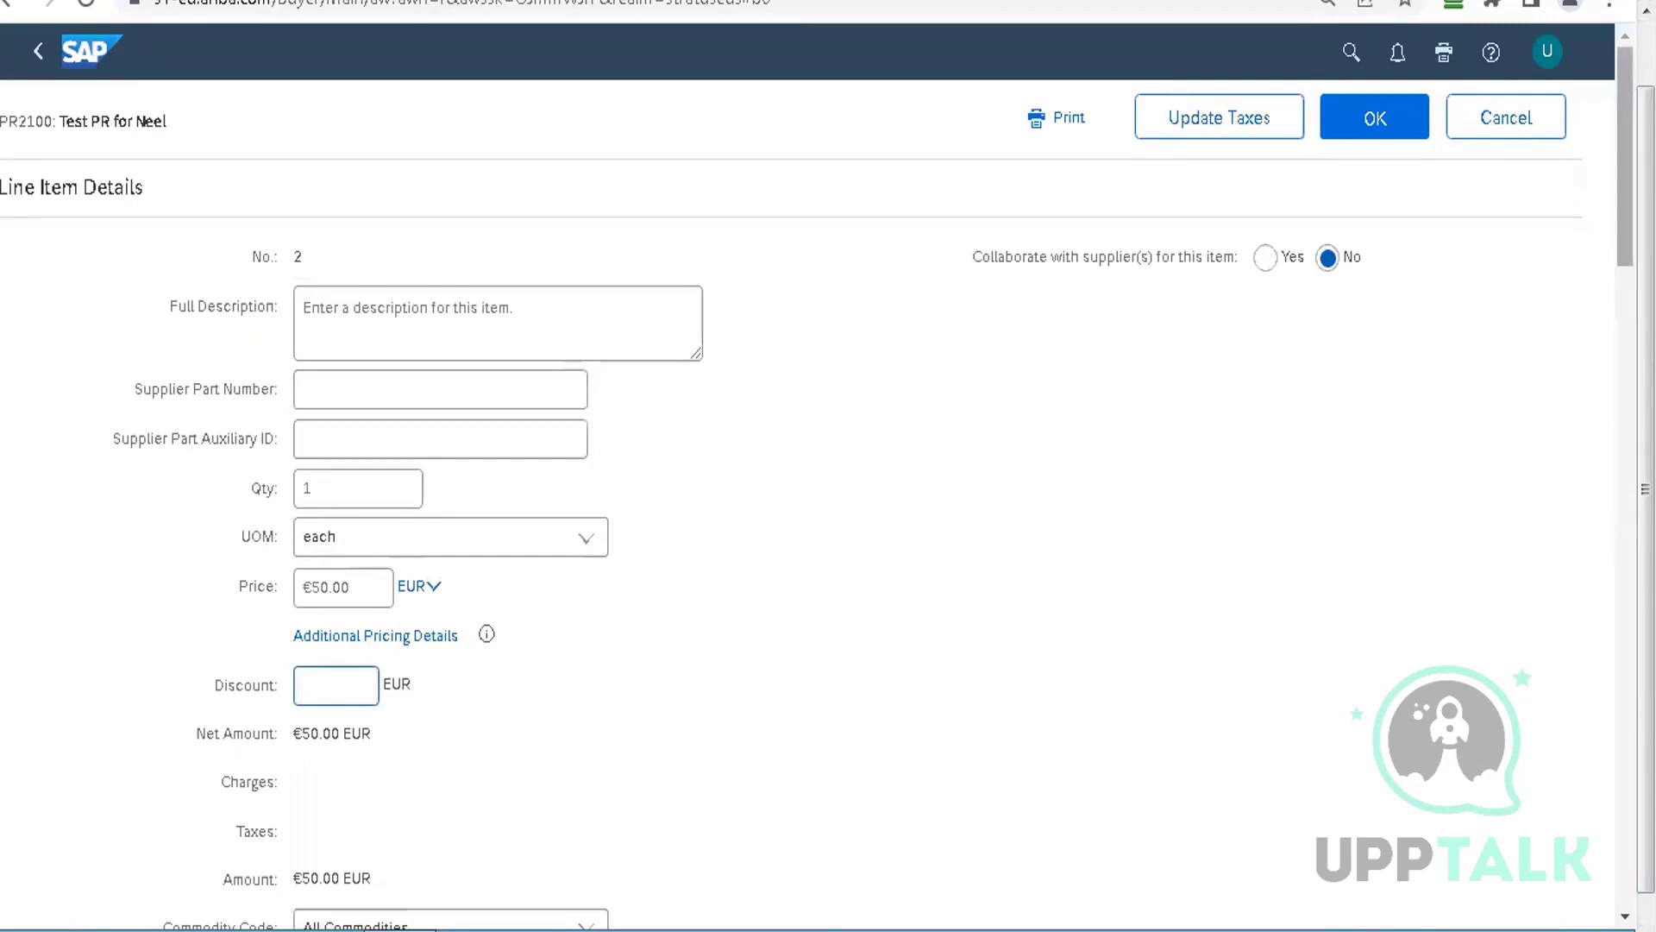
{"action": "scroll", "coordinate": [811, 483], "scroll_direction": "down", "scroll_amount": 15}
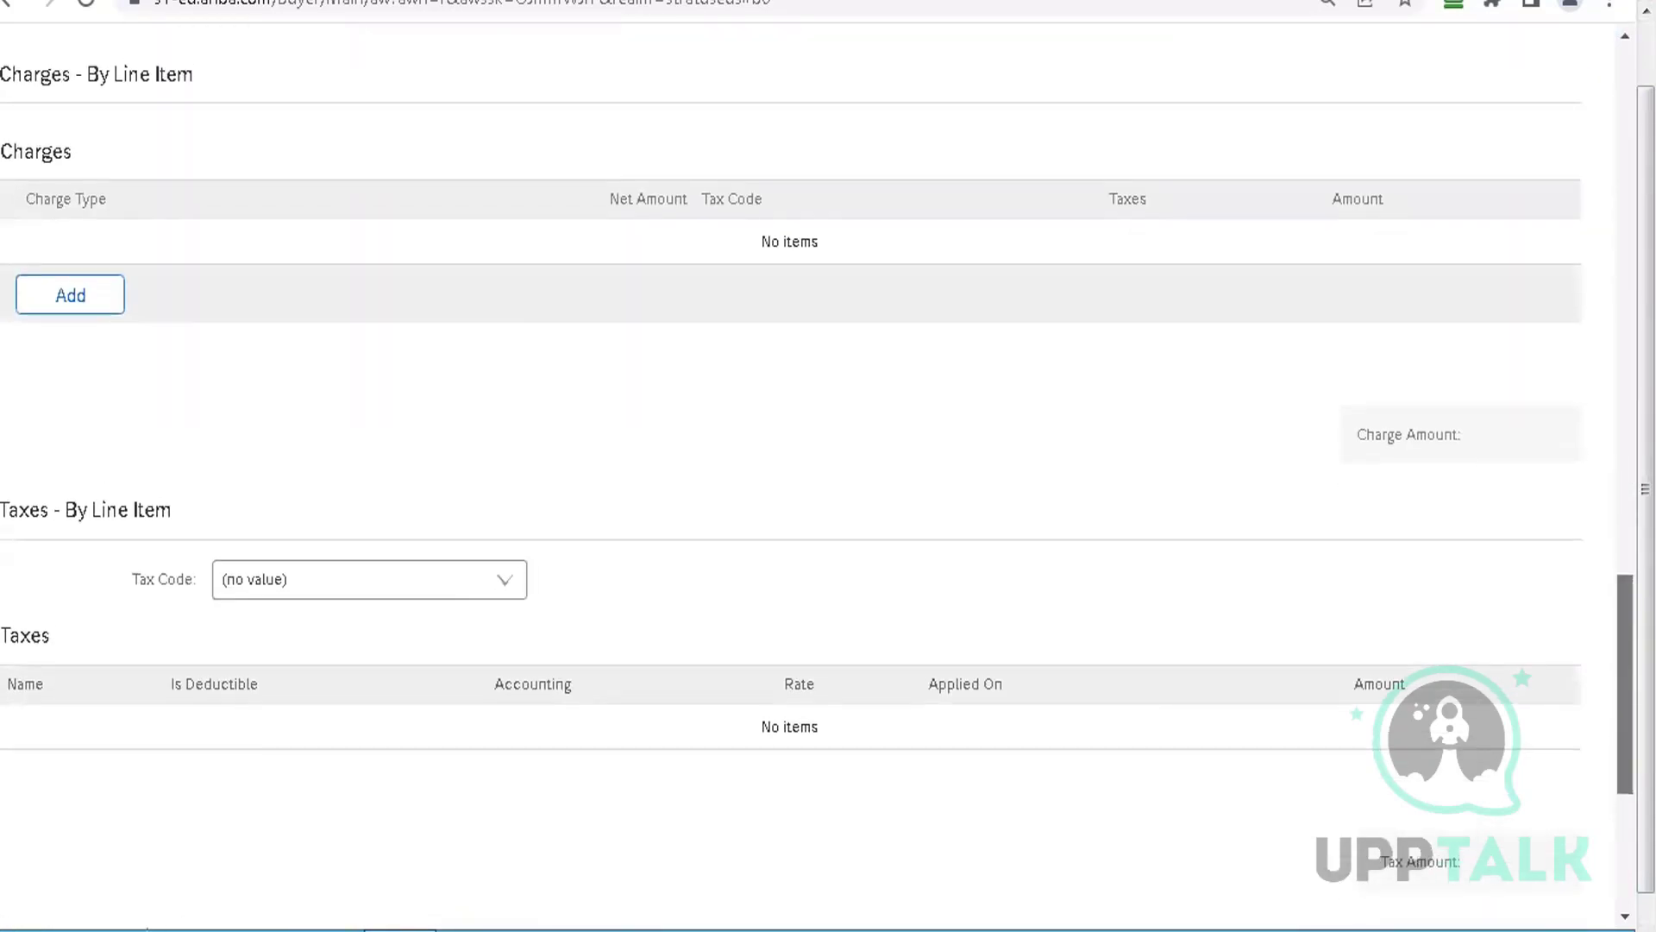
Add a Shipping Charges charge of 5.00 to line item 2
{"action": "left_click", "coordinate": [106, 308]}
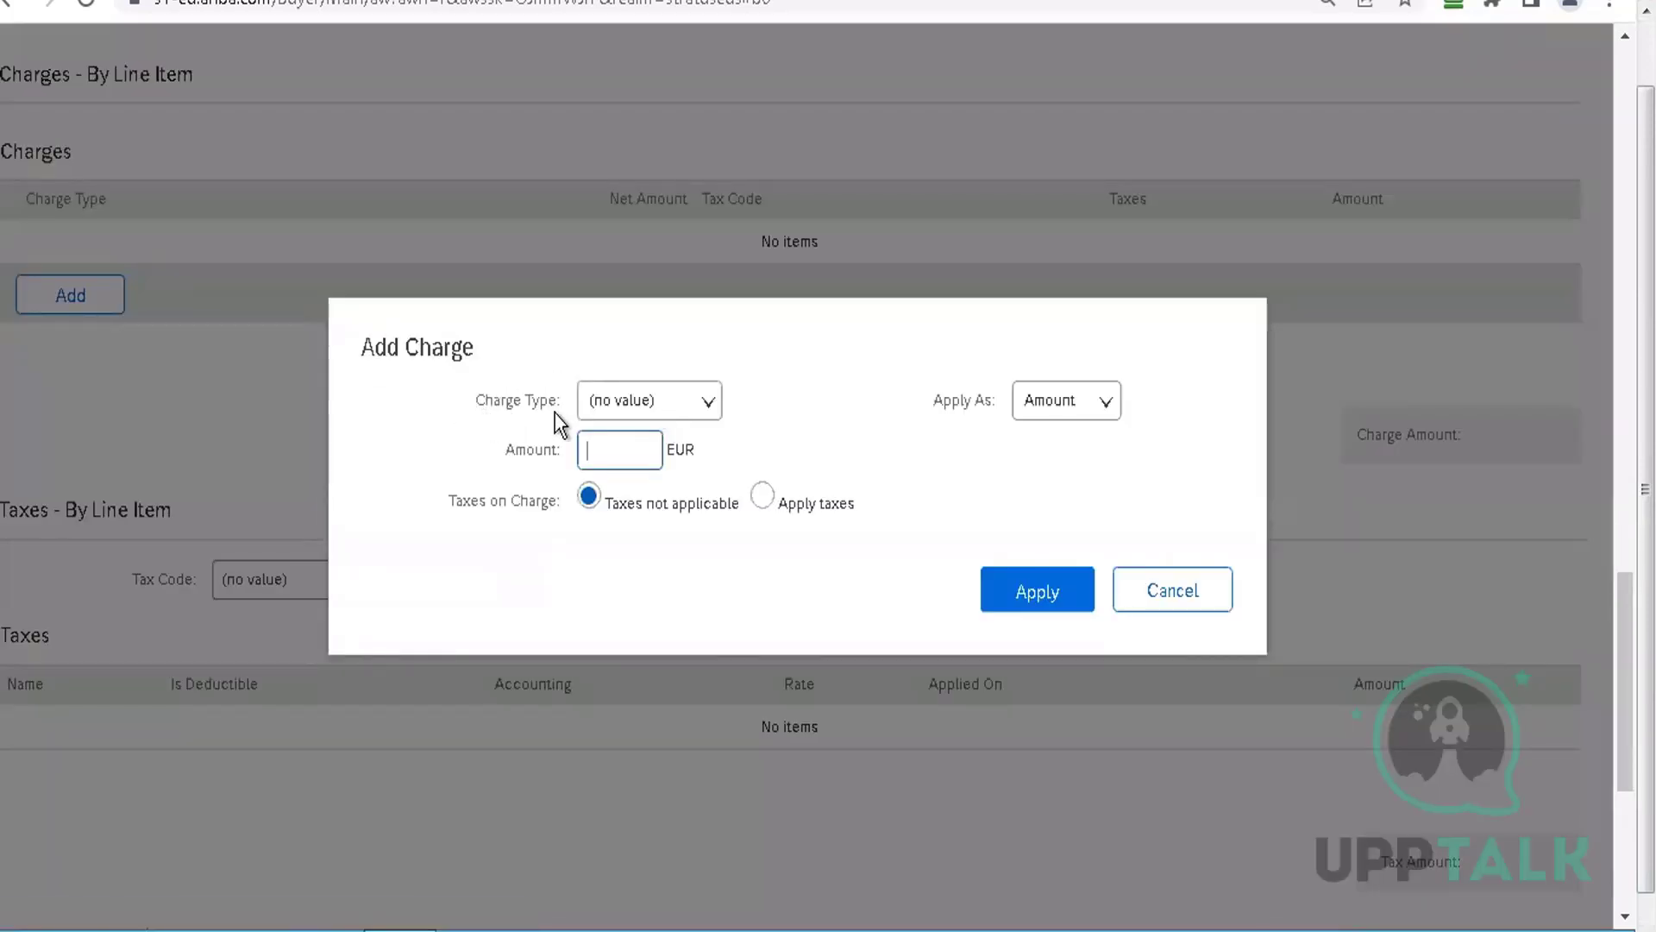
{"action": "left_click", "coordinate": [682, 401]}
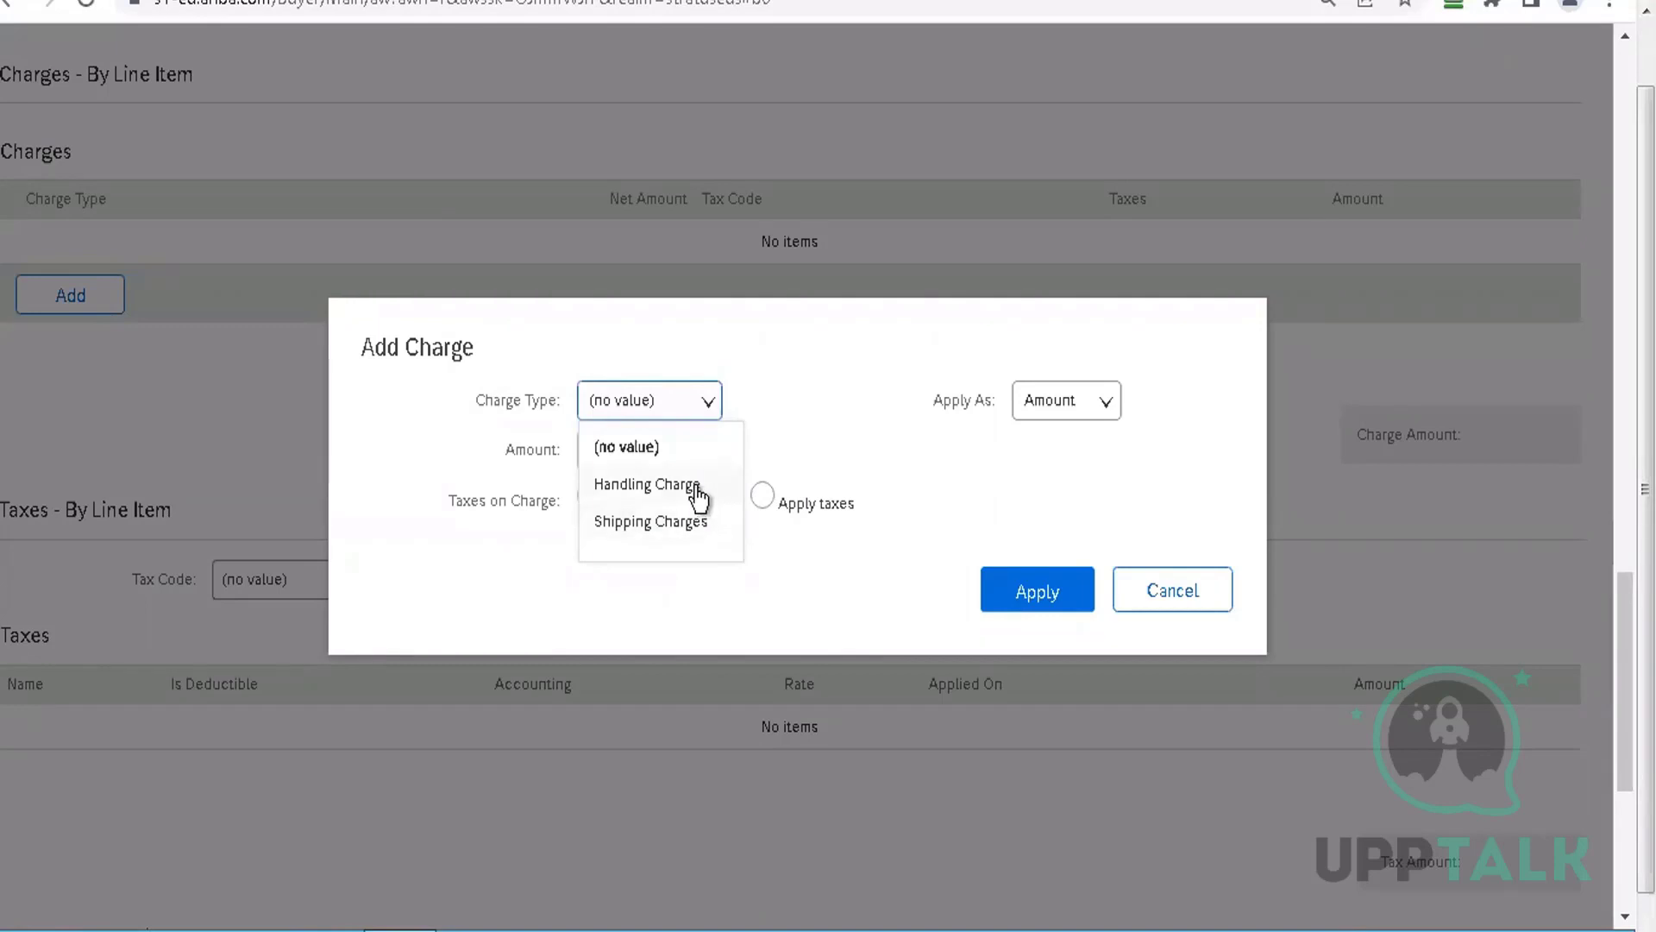
{"action": "left_click", "coordinate": [694, 521]}
{"action": "left_click", "coordinate": [632, 450]}
{"action": "type", "text": "5"}
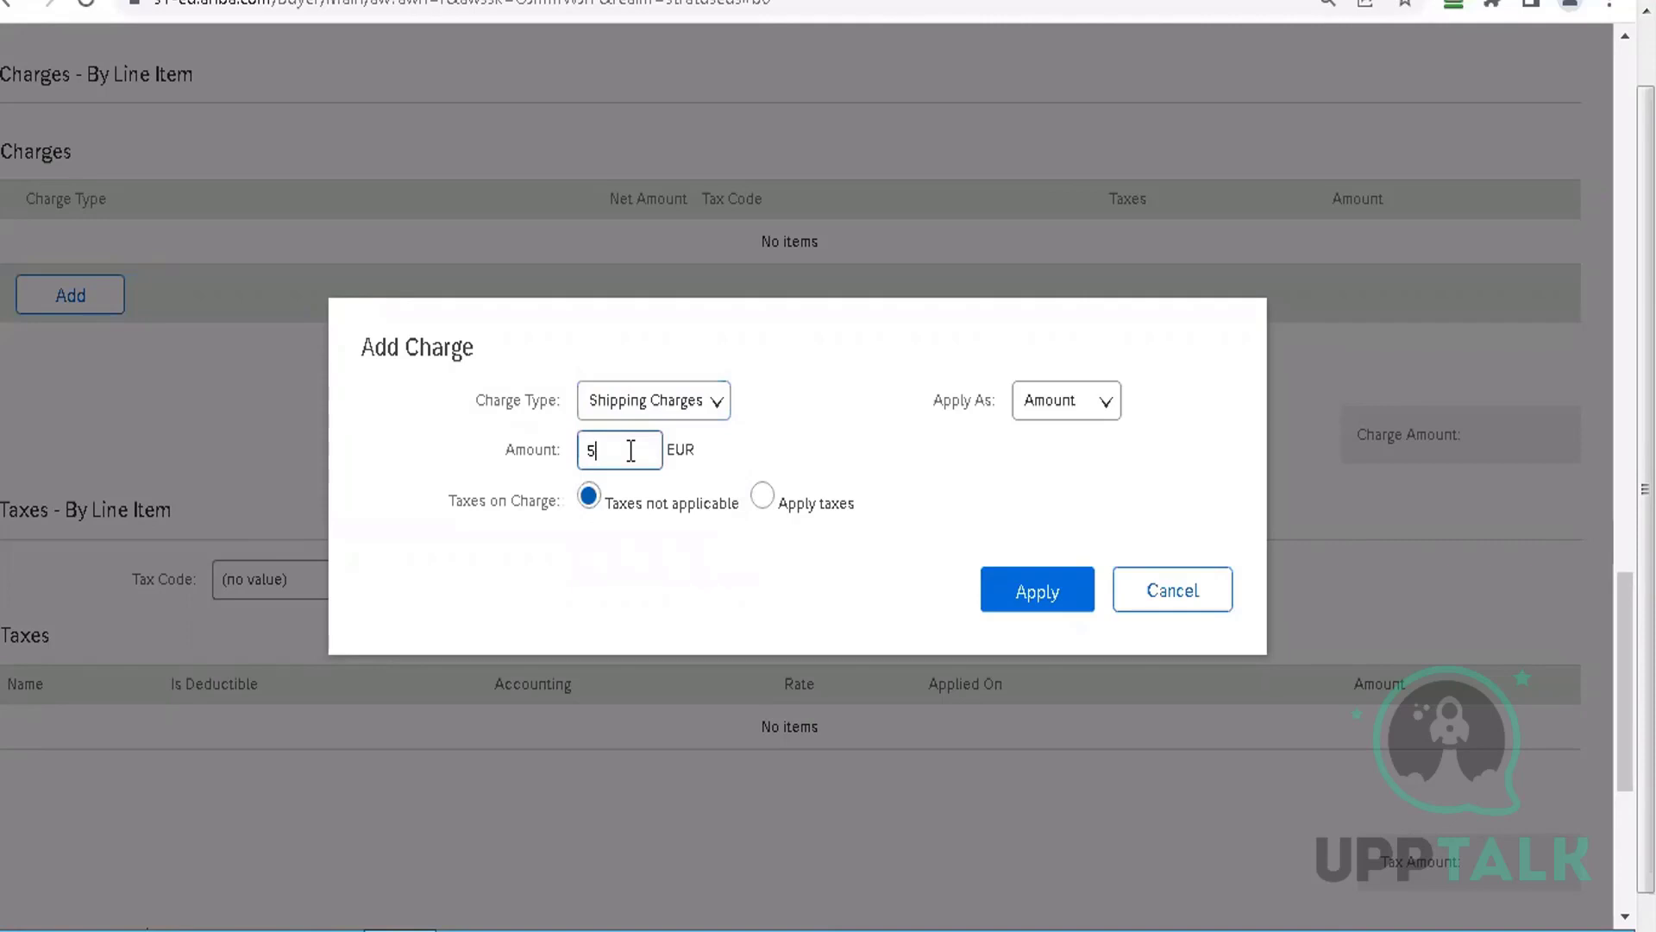
{"action": "left_click", "coordinate": [1015, 601]}
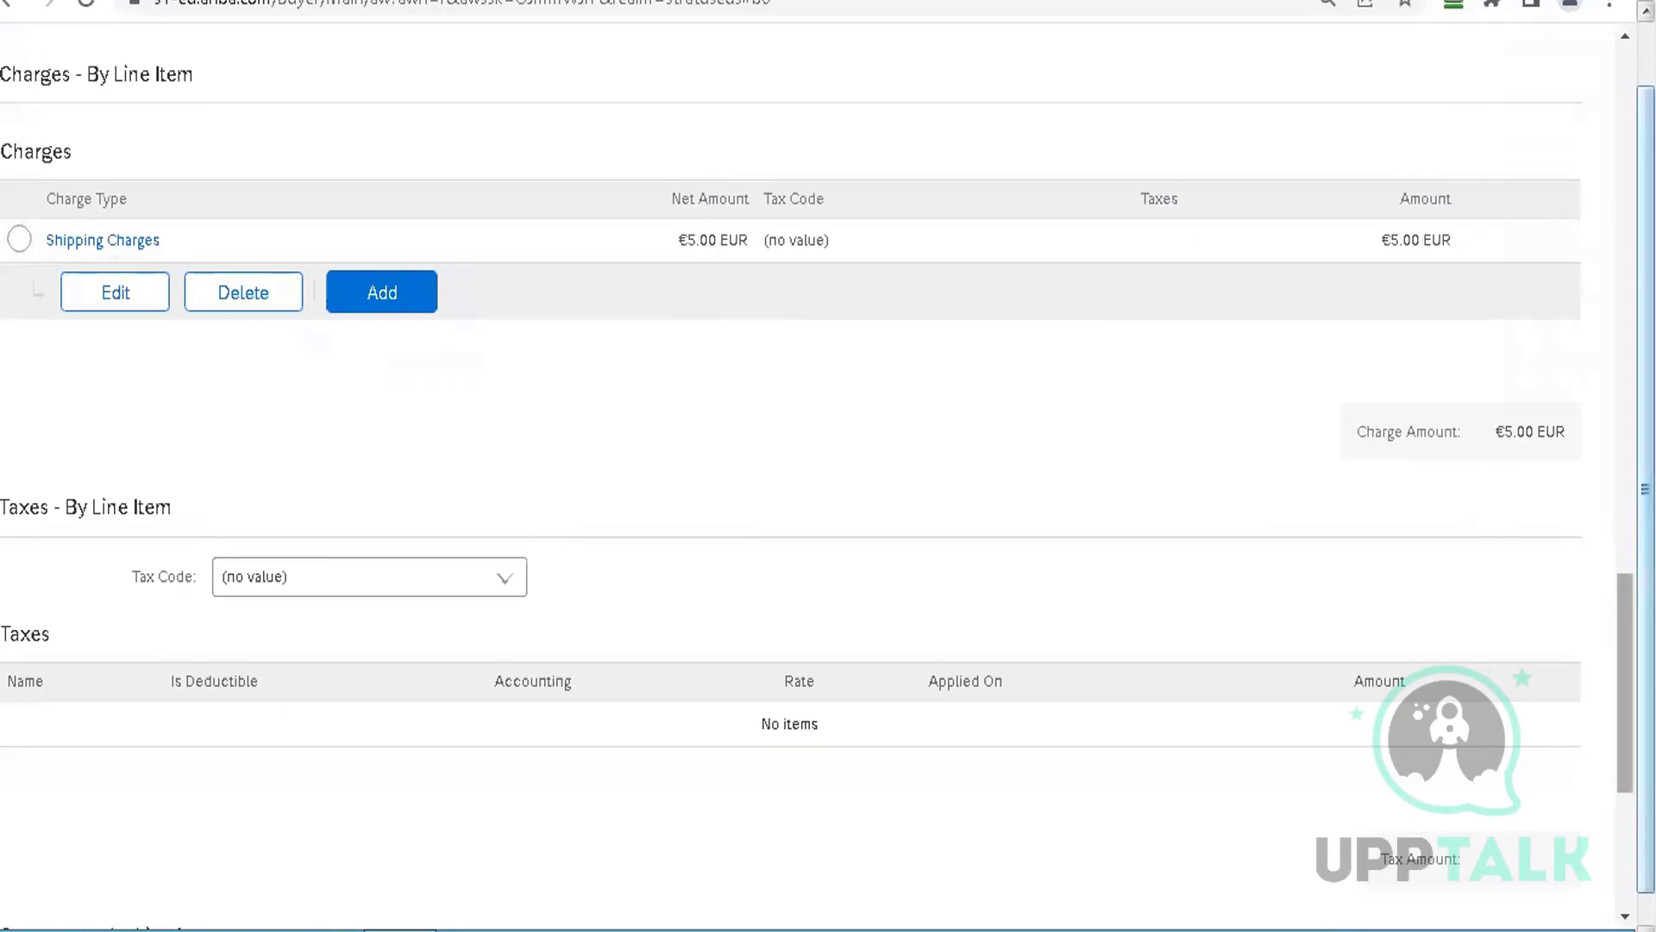
Recalculate the line item's taxes and save it back to the requisition
{"action": "left_click_drag", "start_coordinate": [1623, 611], "coordinate": [1618, 724]}
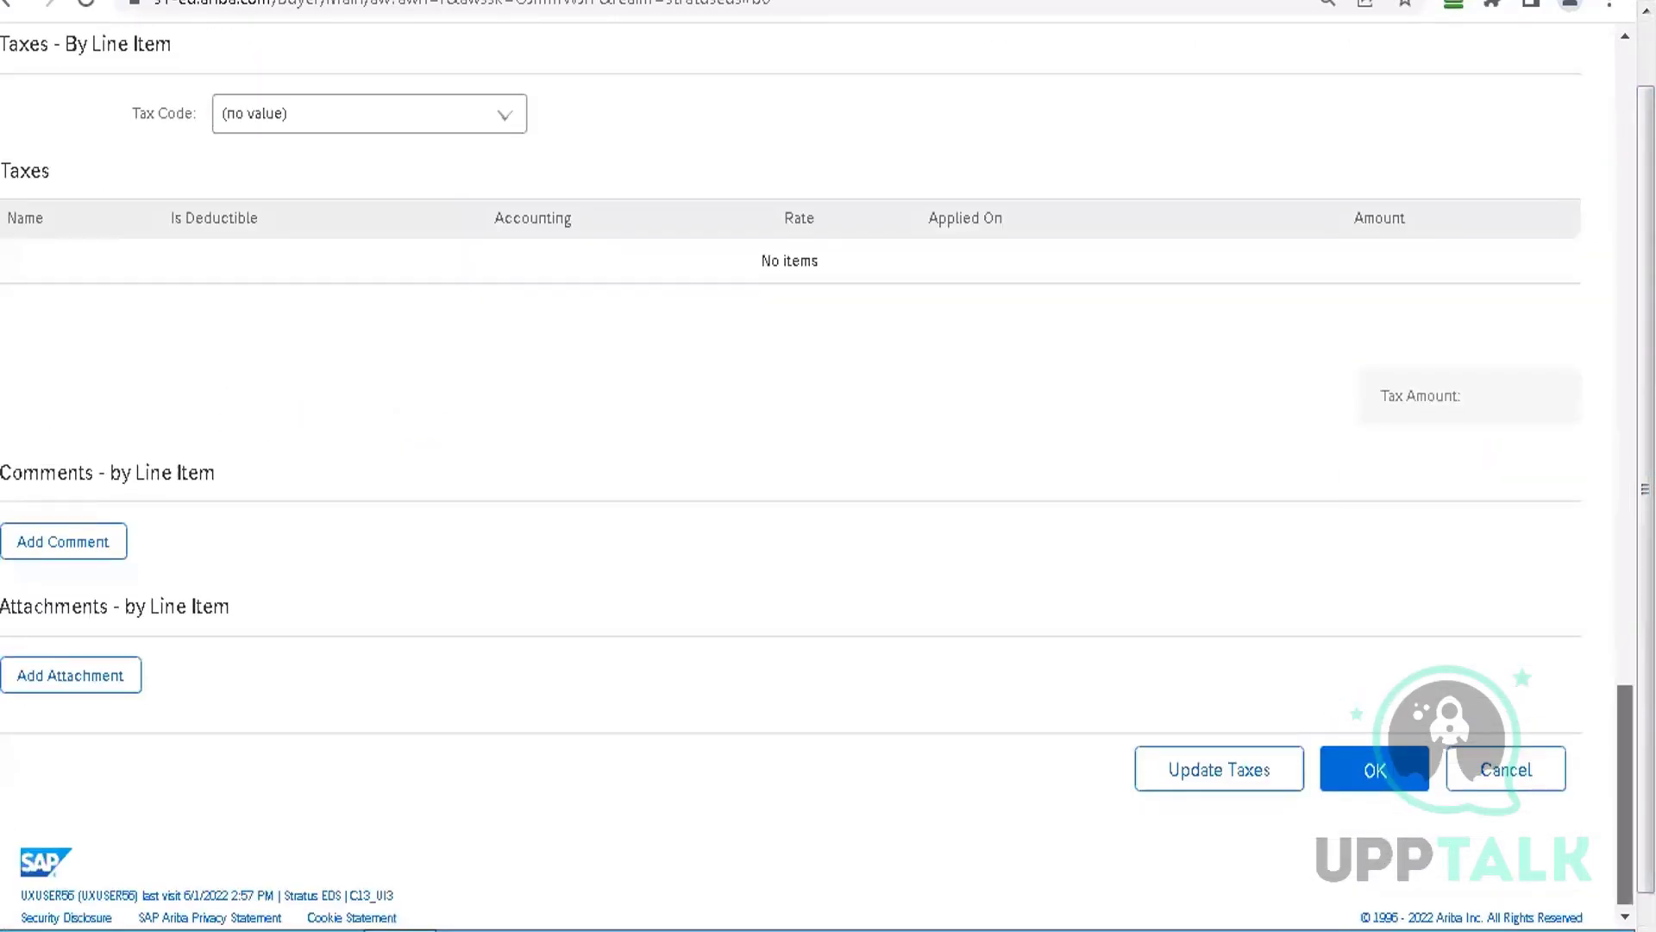
{"action": "left_click", "coordinate": [1290, 768]}
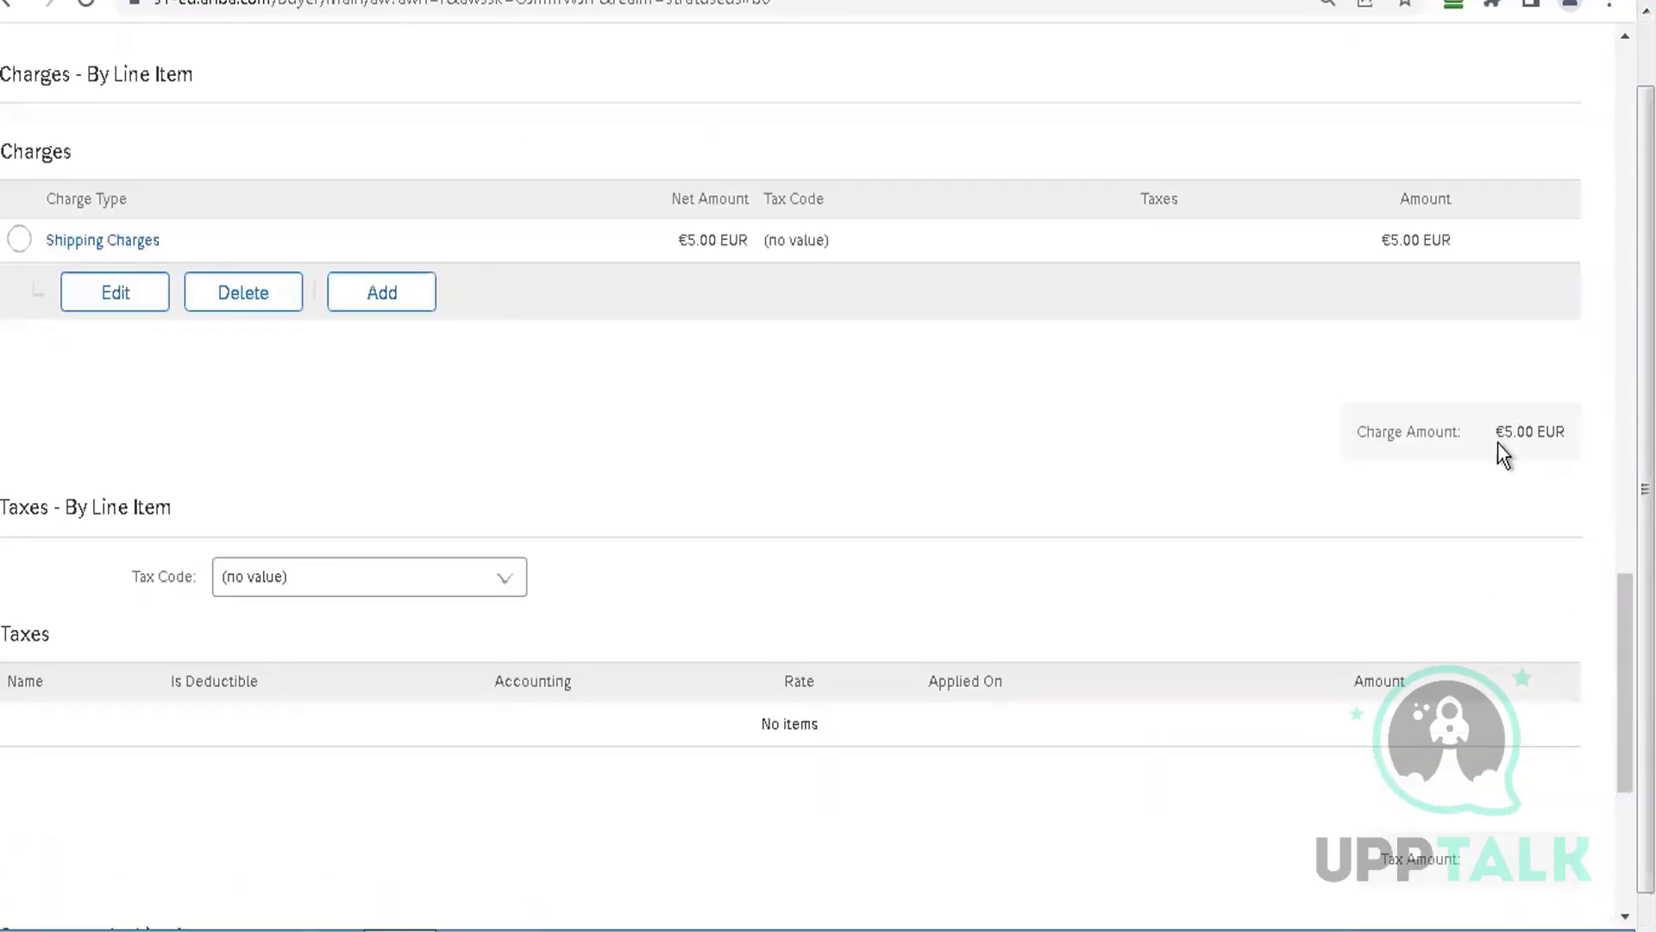
{"action": "scroll", "coordinate": [790, 466], "scroll_direction": "down", "scroll_amount": 5}
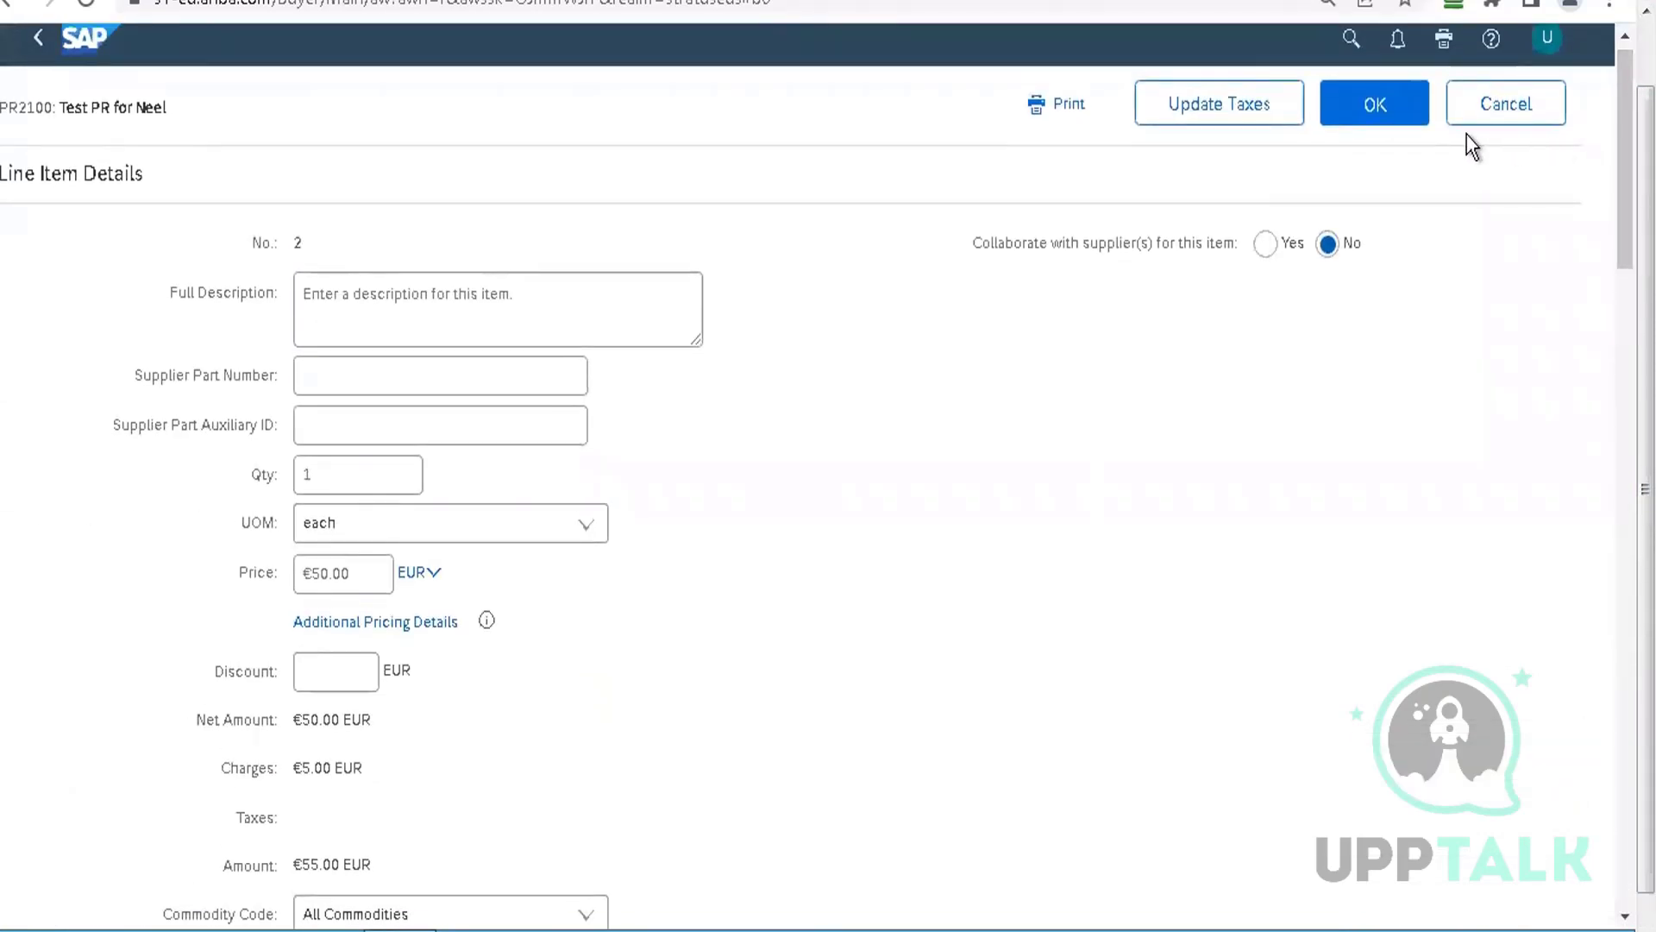
{"action": "left_click", "coordinate": [1400, 118]}
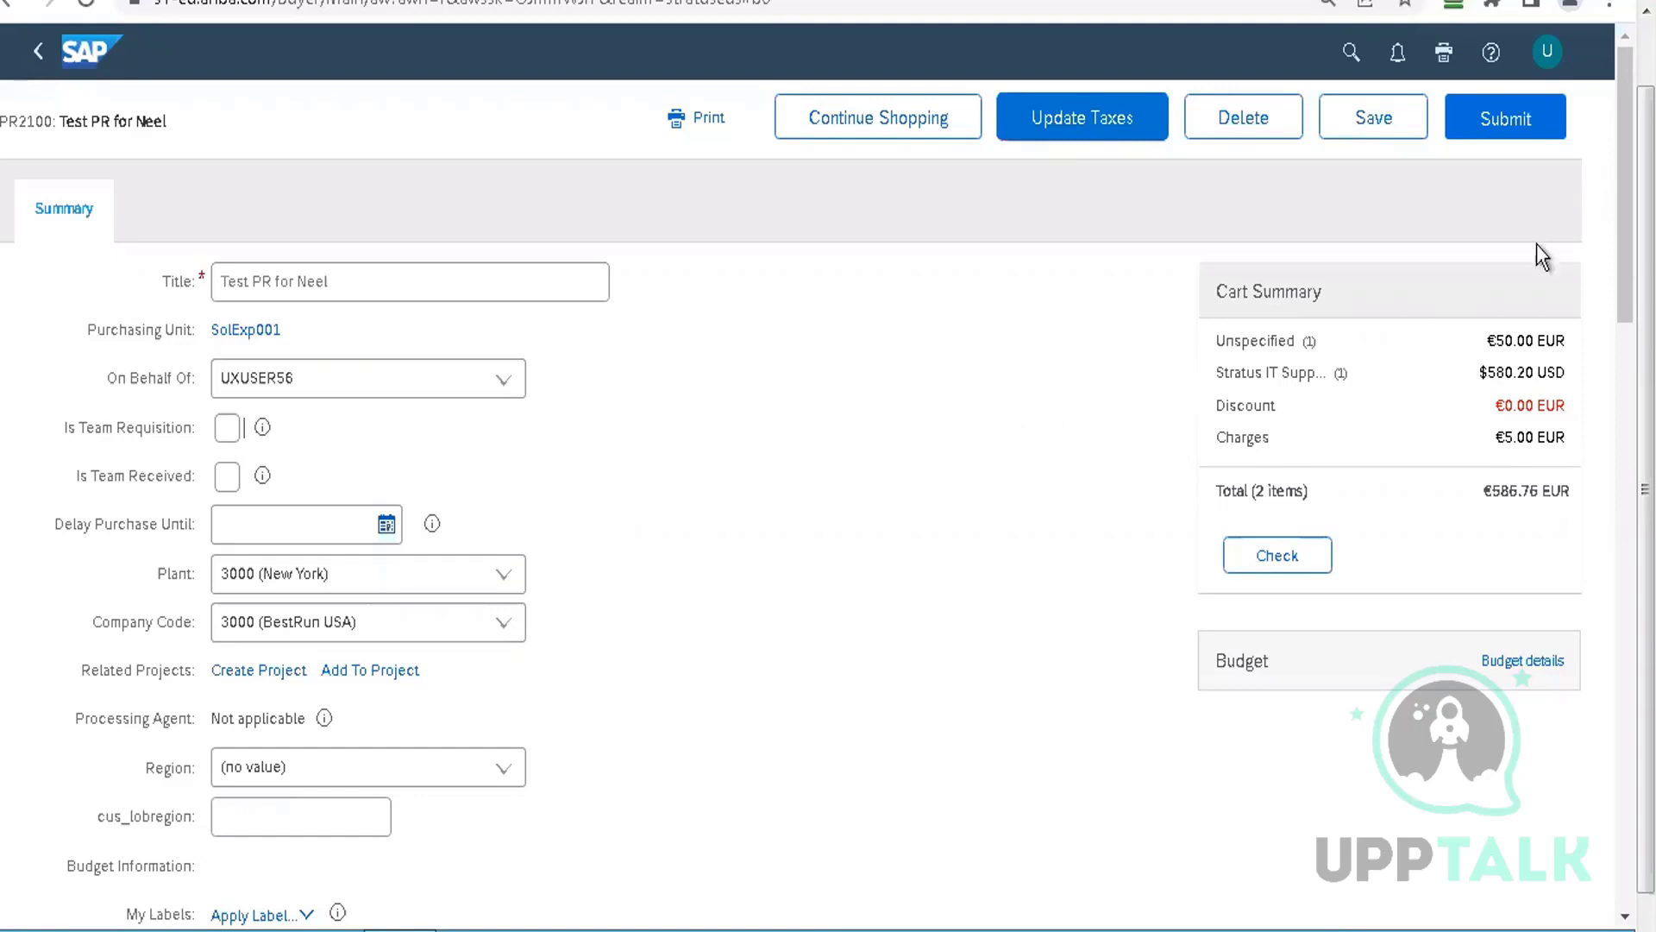
Reopen line item 2's details for editing
{"action": "left_click_drag", "start_coordinate": [1624, 185], "coordinate": [1625, 561]}
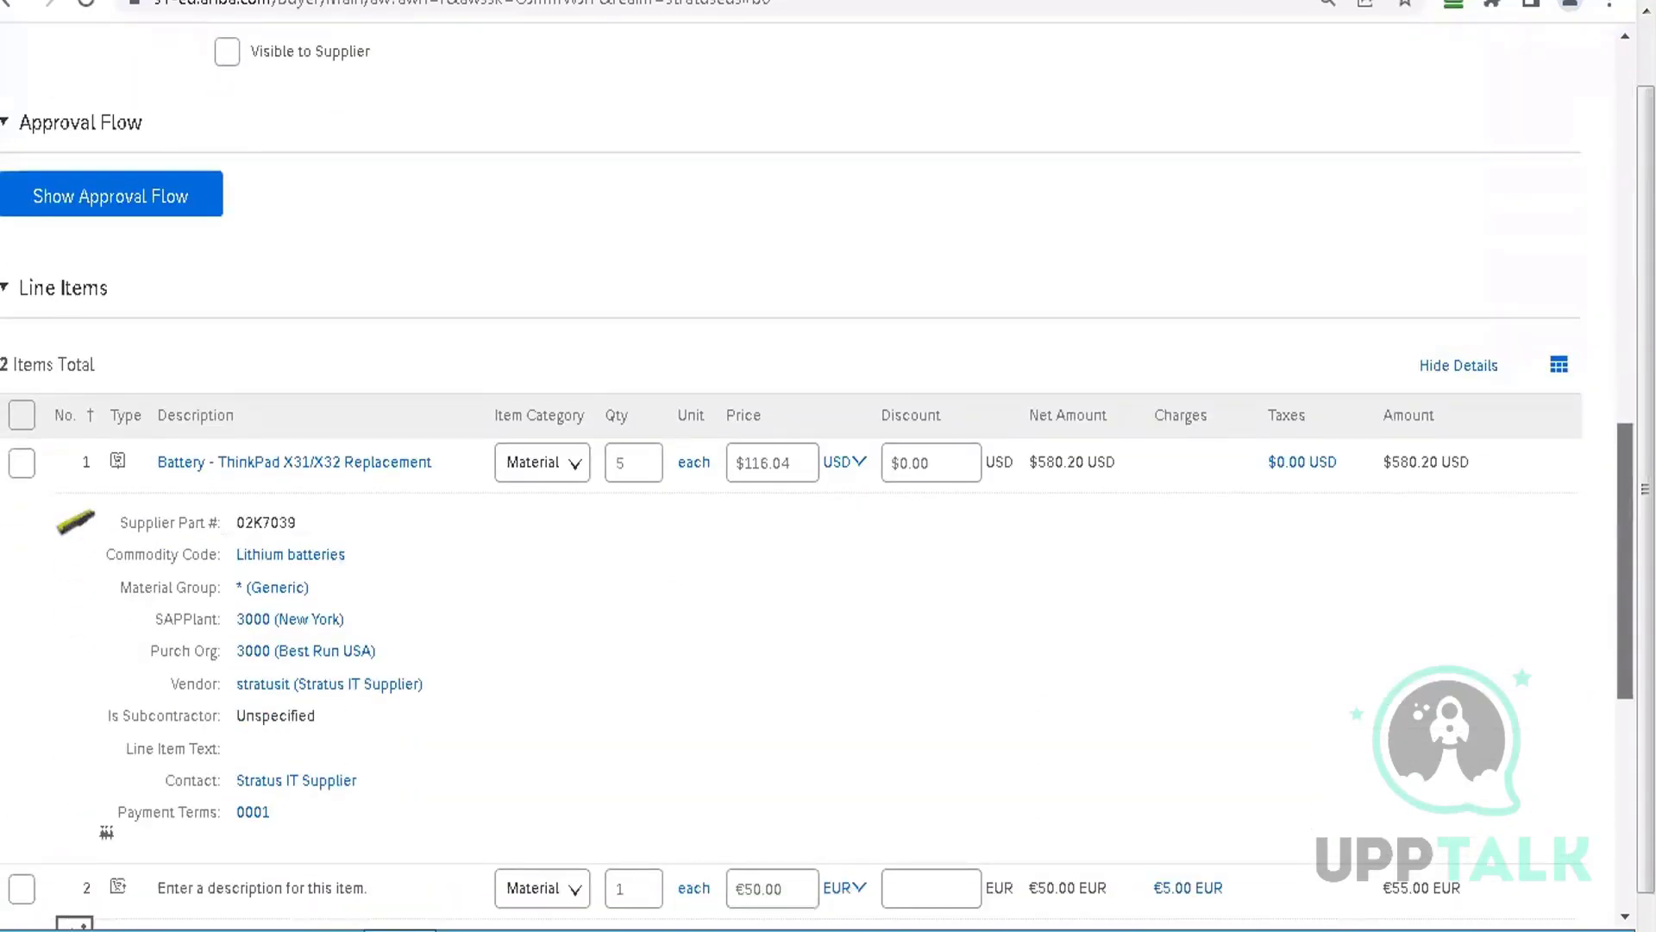
{"action": "scroll", "coordinate": [840, 616], "scroll_direction": "down", "scroll_amount": 4}
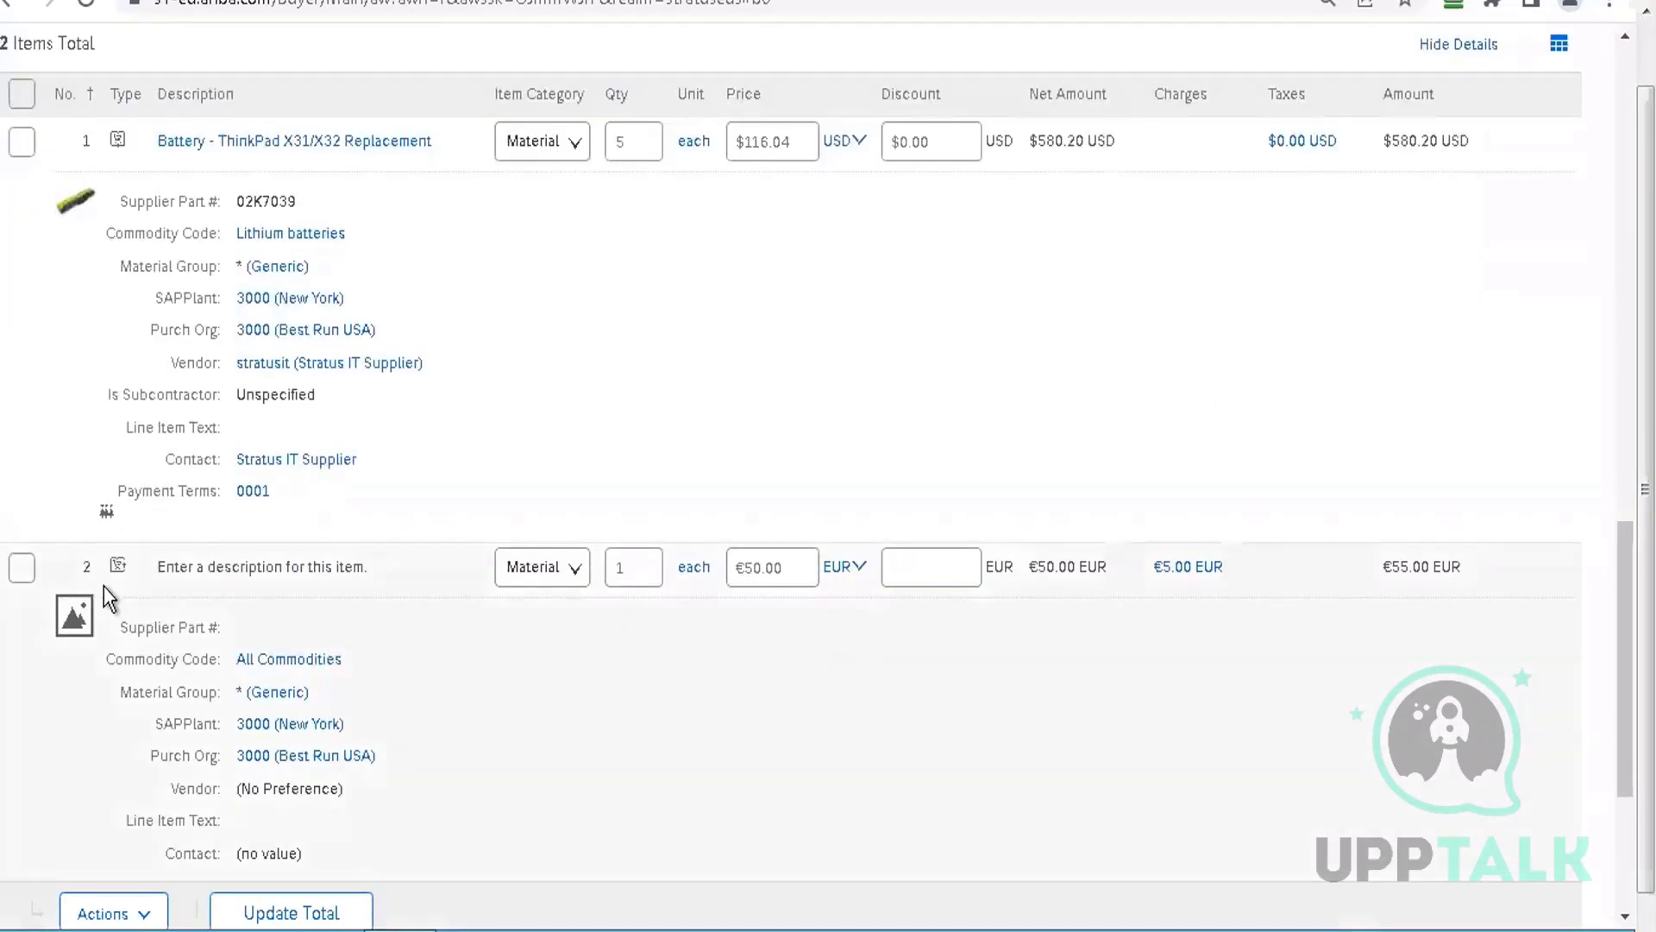
{"action": "left_click", "coordinate": [21, 568]}
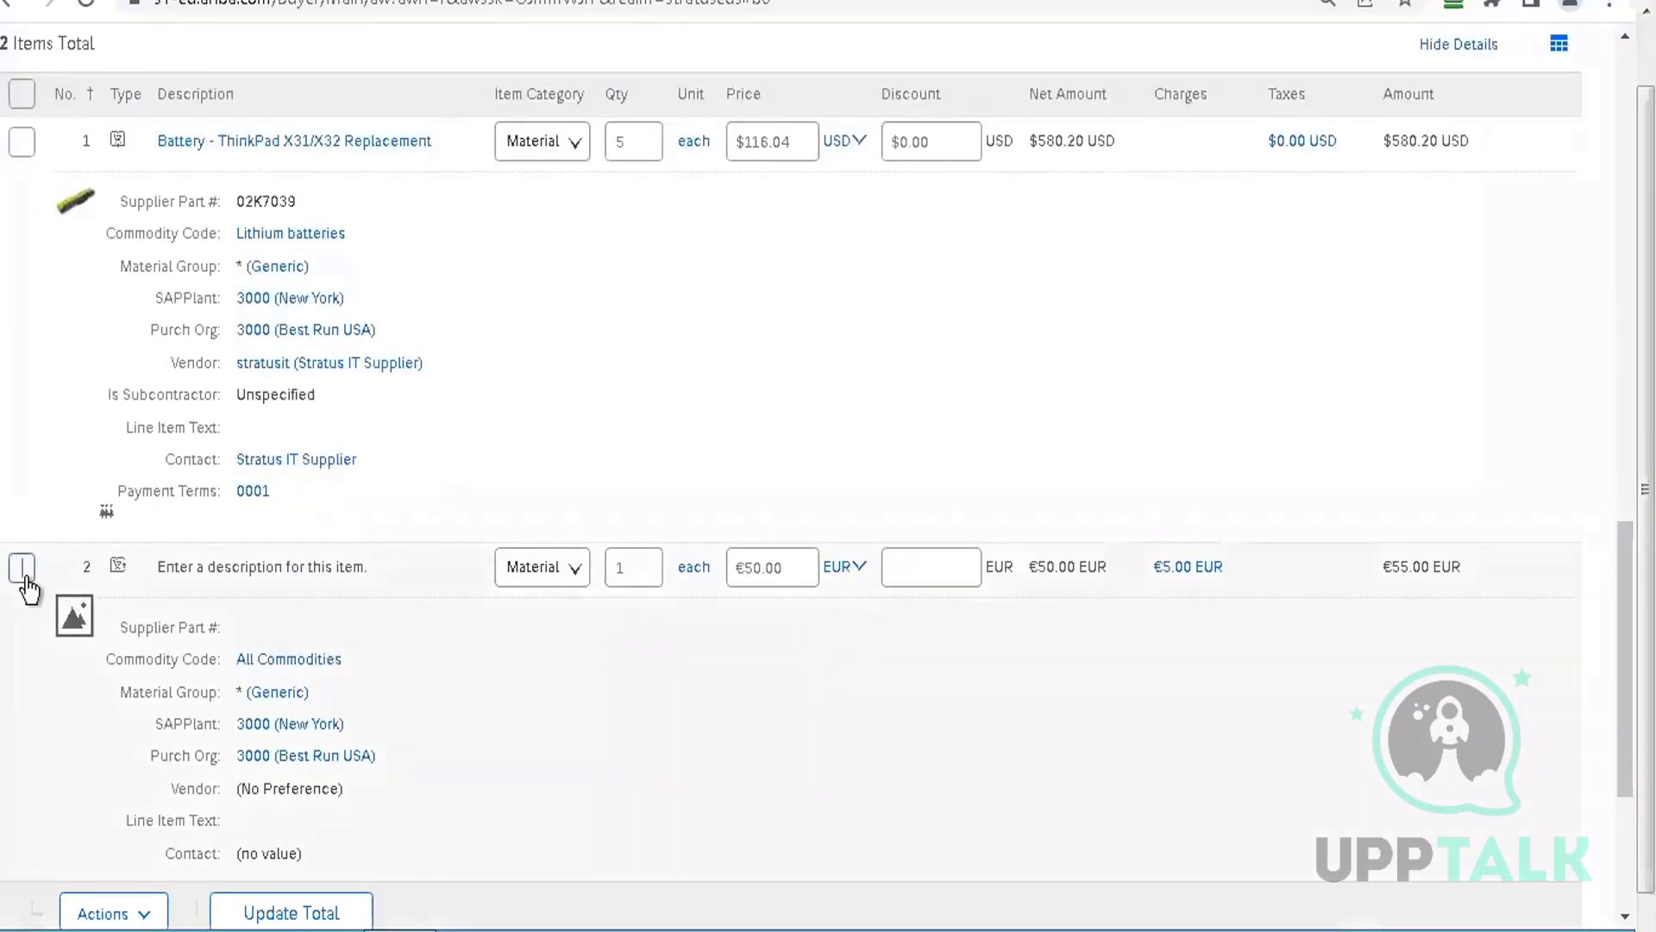
{"action": "left_click", "coordinate": [145, 916]}
{"action": "left_click", "coordinate": [100, 629]}
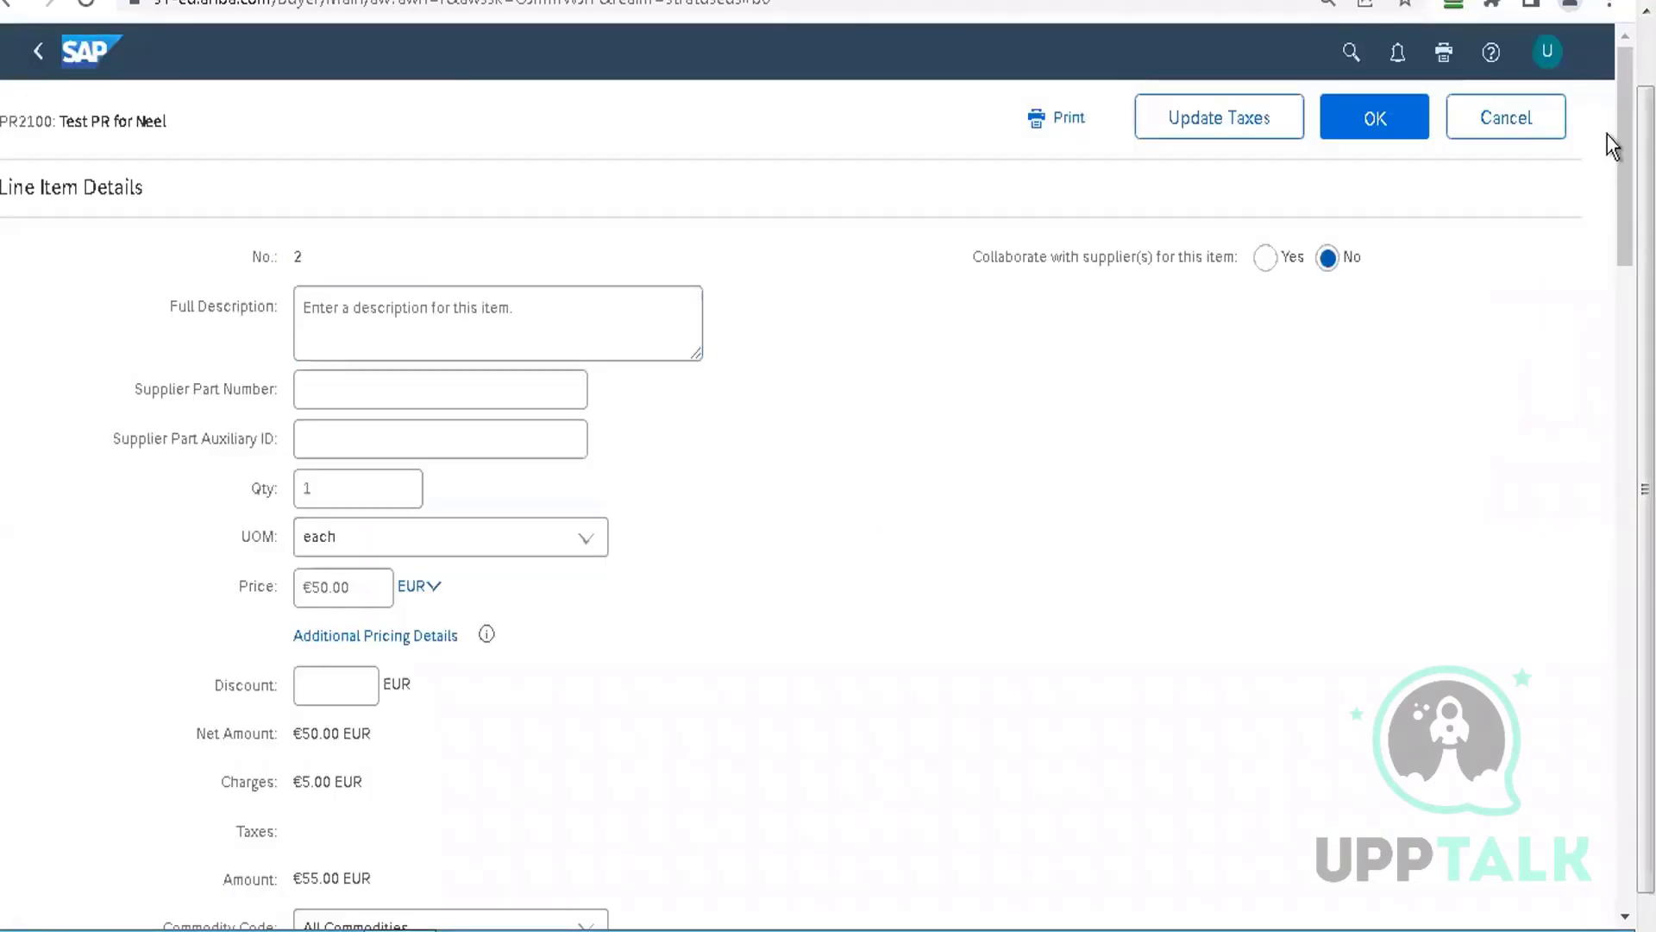
Leave the vendor at No Preference and confirm line item 2's details
{"action": "scroll", "coordinate": [1625, 155], "scroll_direction": "down", "scroll_amount": 12}
{"action": "scroll", "coordinate": [1613, 333], "scroll_direction": "up", "scroll_amount": 3}
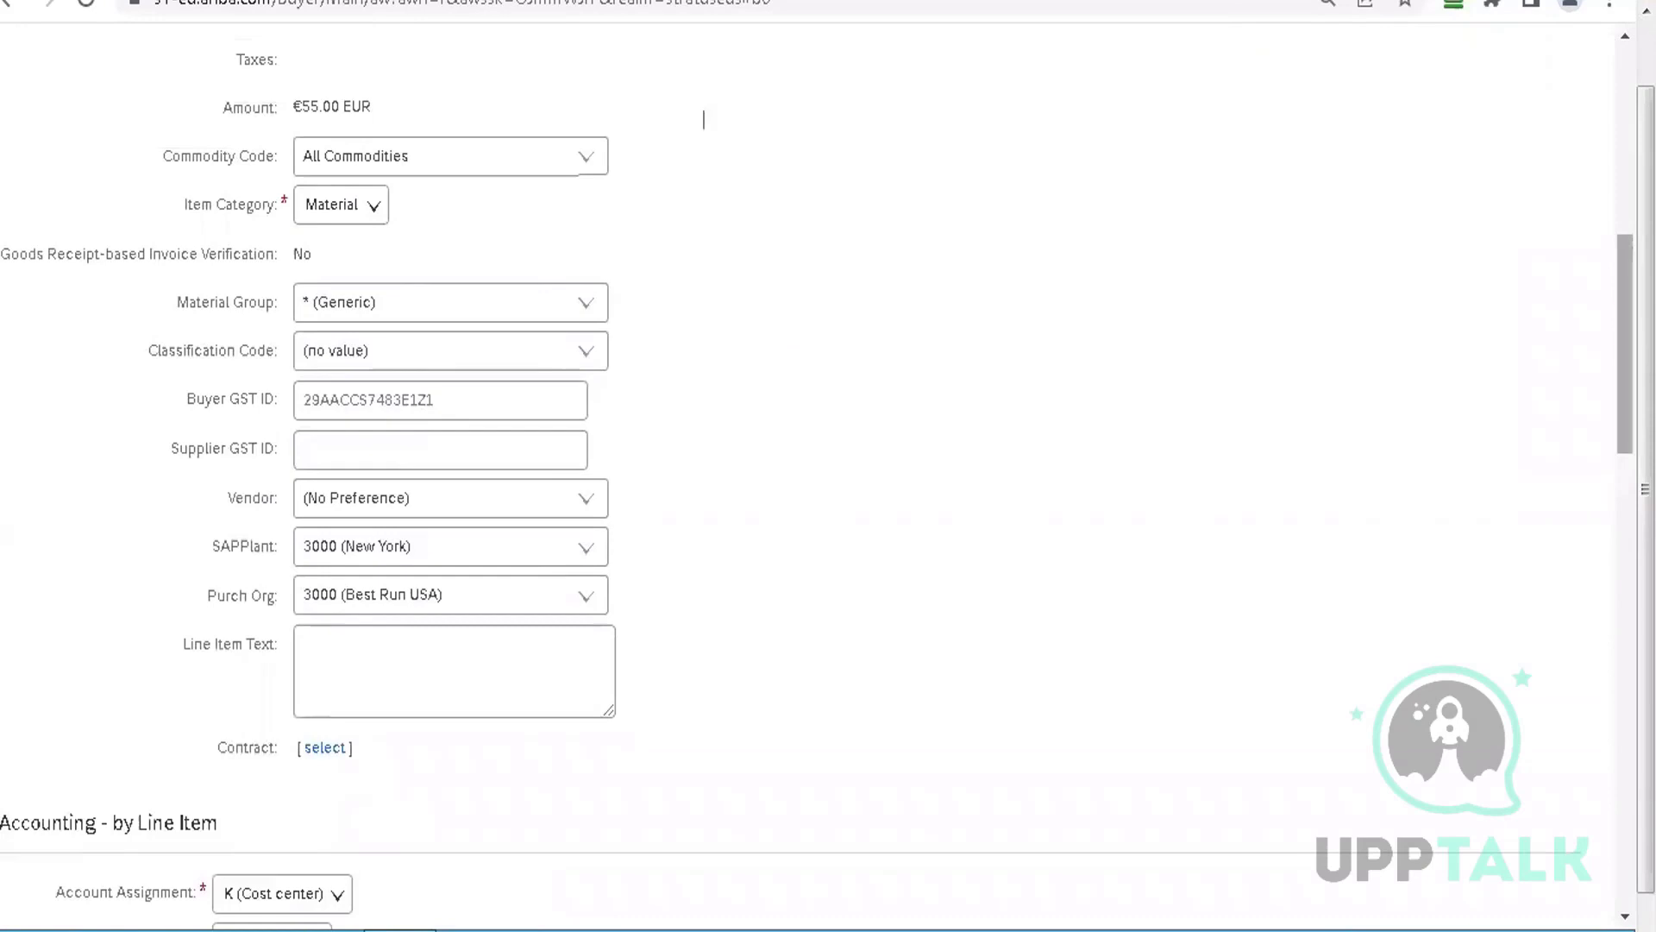
{"action": "scroll", "coordinate": [1612, 224], "scroll_direction": "up", "scroll_amount": 8}
{"action": "scroll", "coordinate": [1613, 284], "scroll_direction": "down", "scroll_amount": 4}
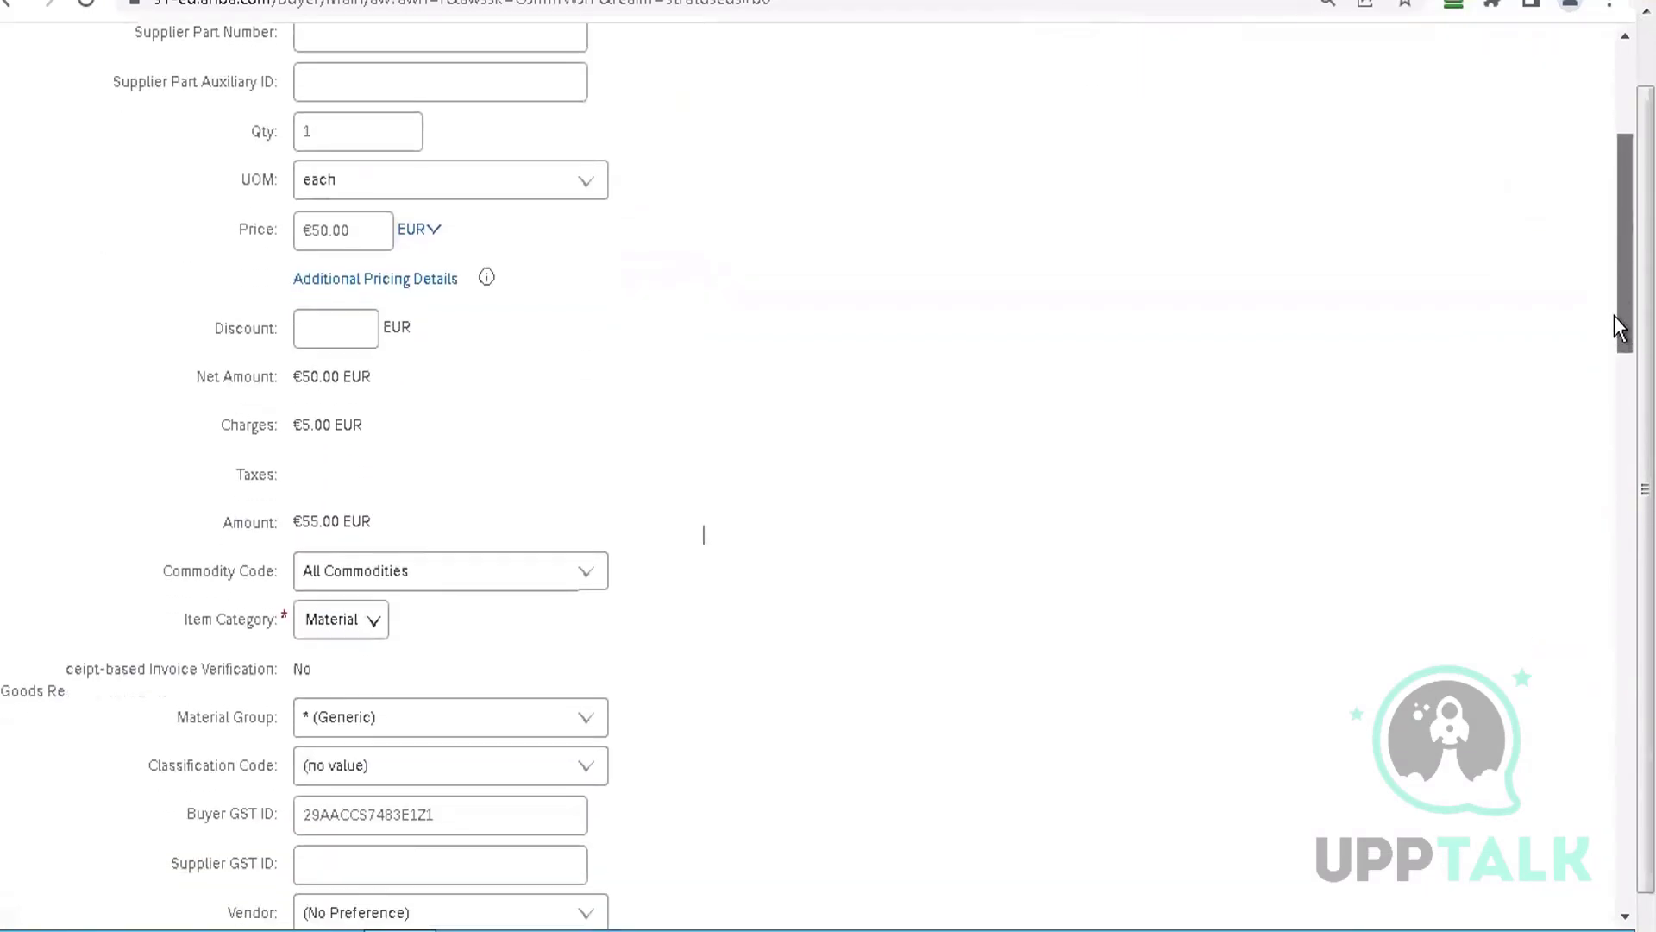
{"action": "scroll", "coordinate": [1614, 315], "scroll_direction": "down", "scroll_amount": 3}
{"action": "scroll", "coordinate": [1619, 333], "scroll_direction": "up", "scroll_amount": 2}
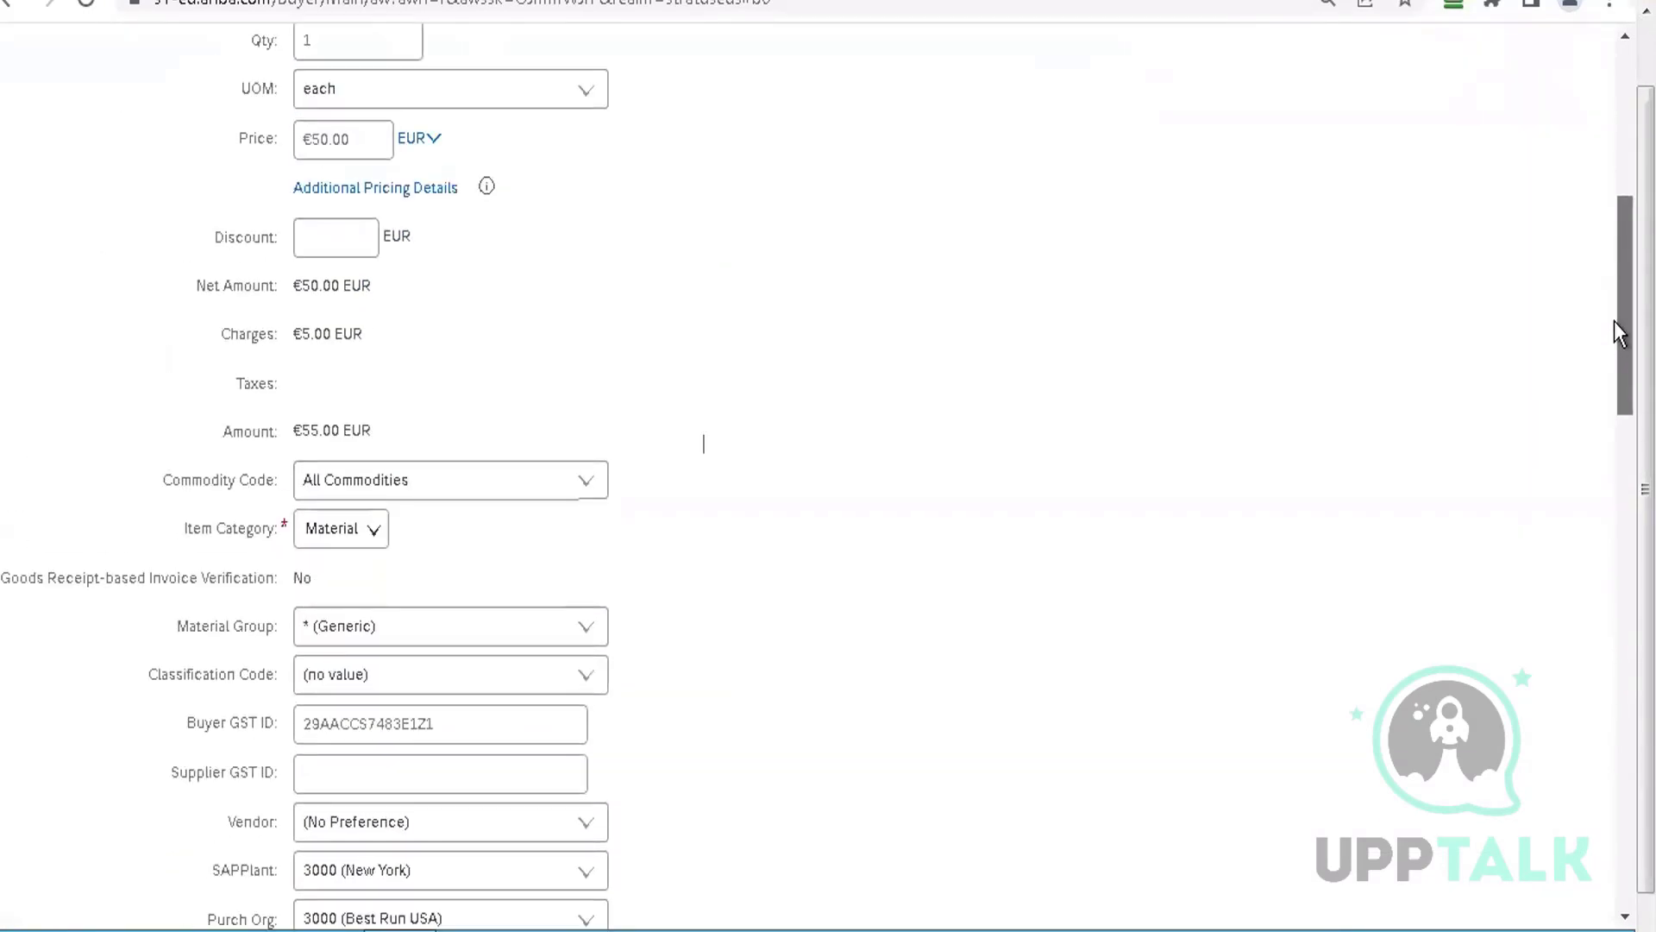
{"action": "scroll", "coordinate": [1612, 335], "scroll_direction": "down", "scroll_amount": 4}
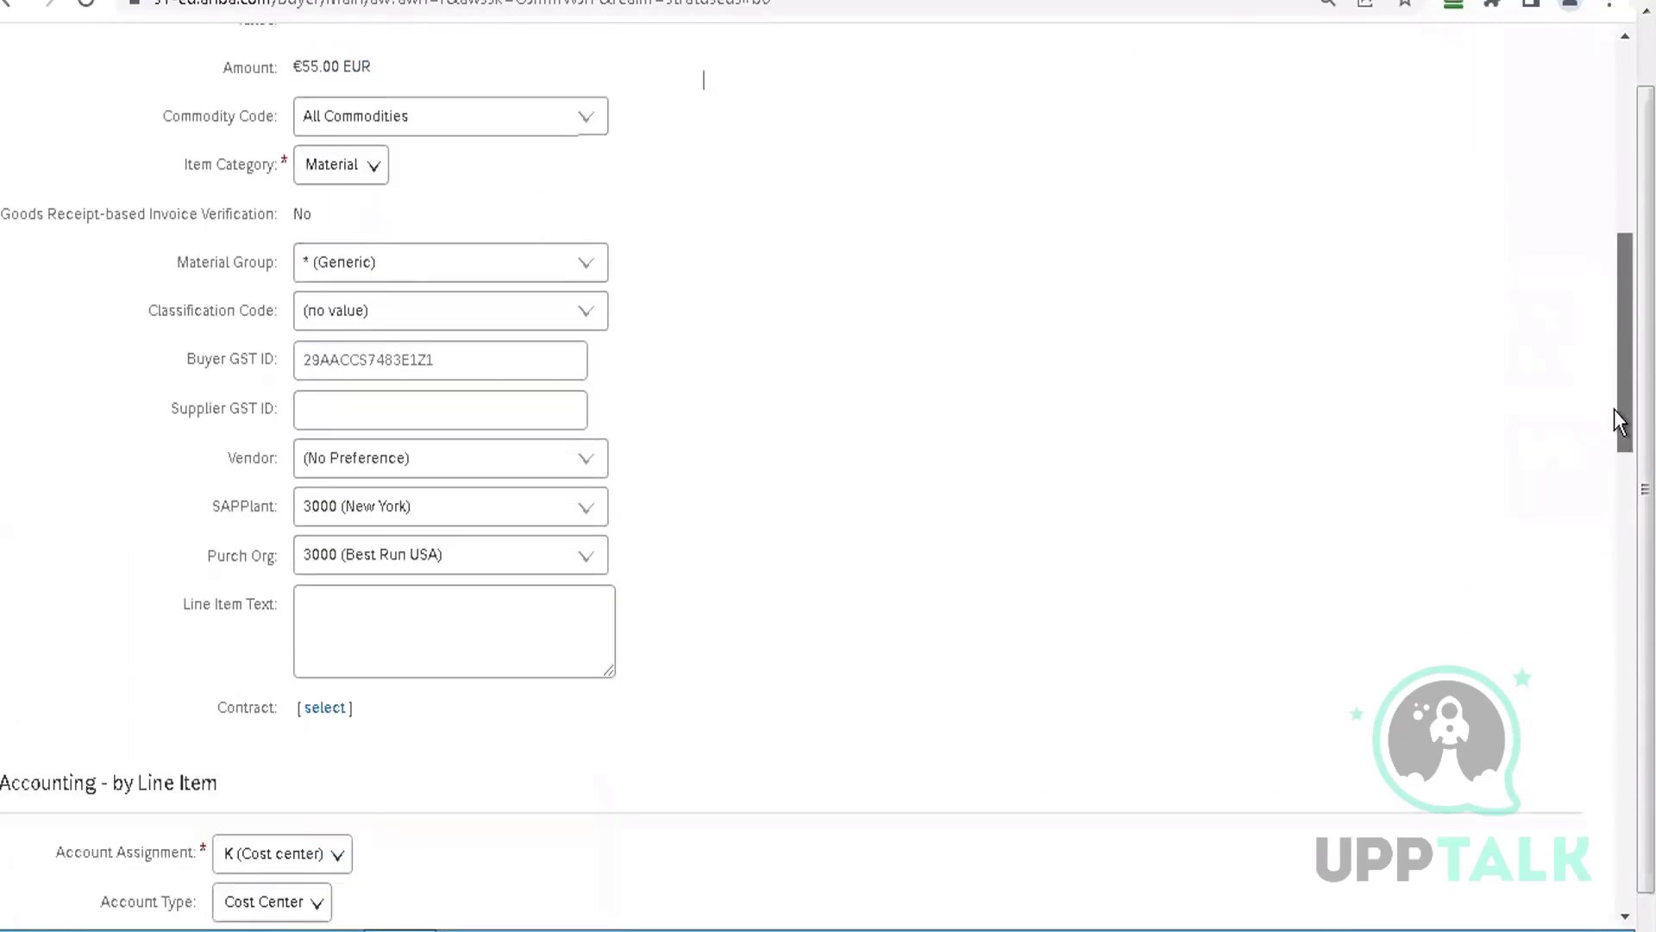
{"action": "left_click", "coordinate": [580, 457]}
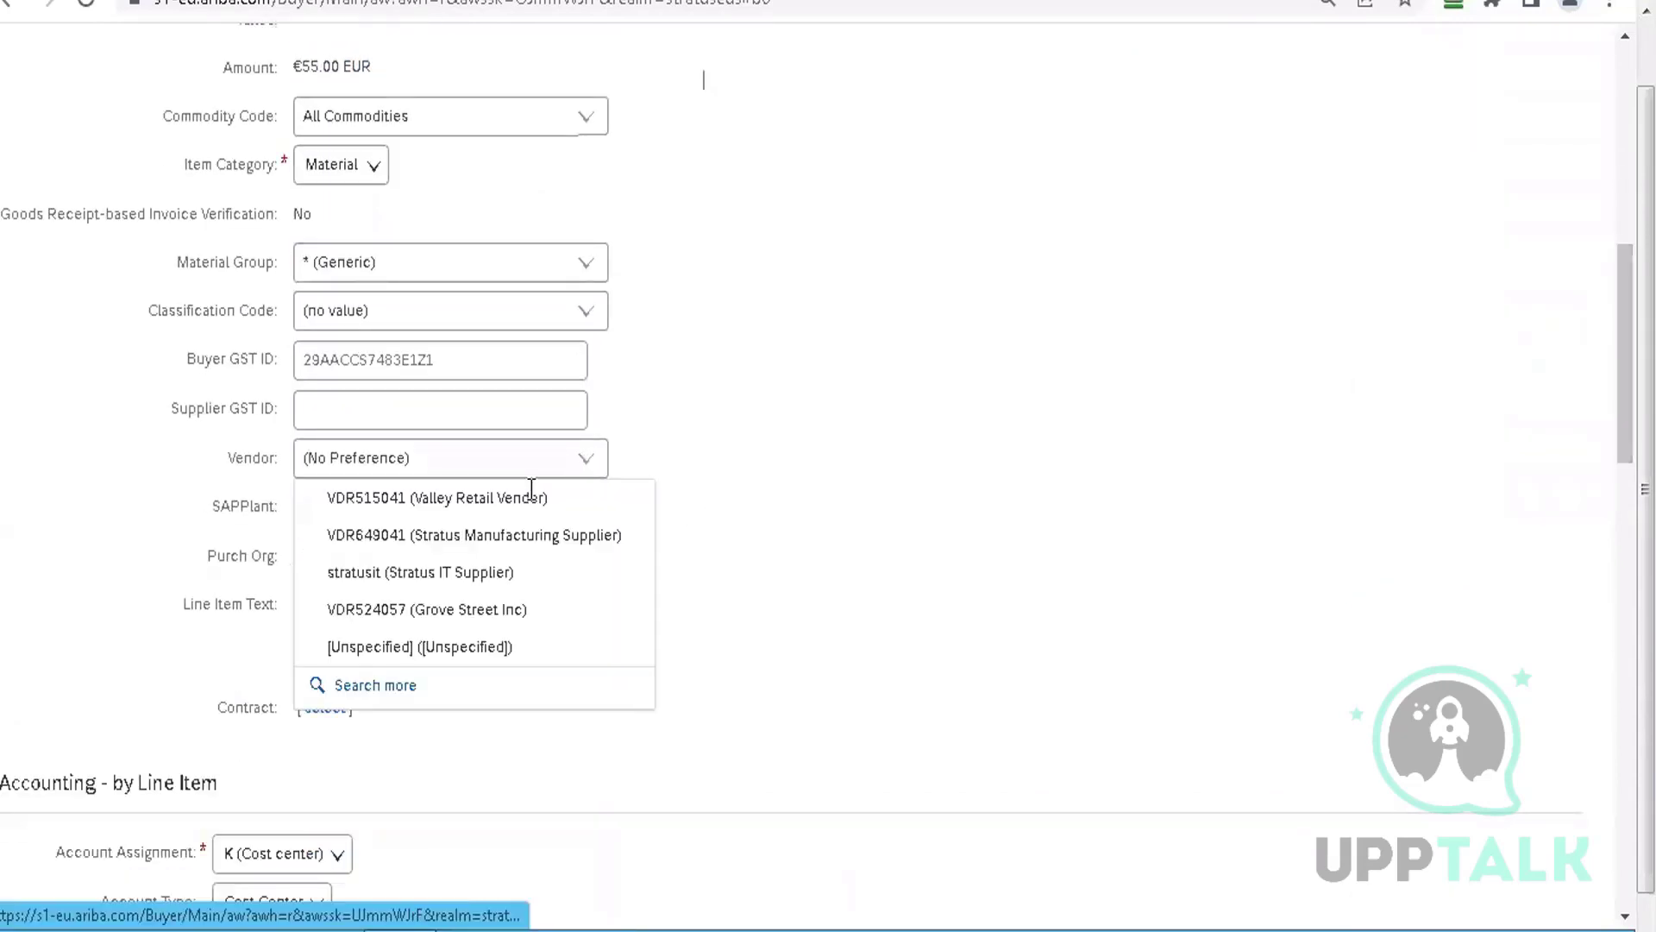
{"action": "left_click", "coordinate": [443, 575]}
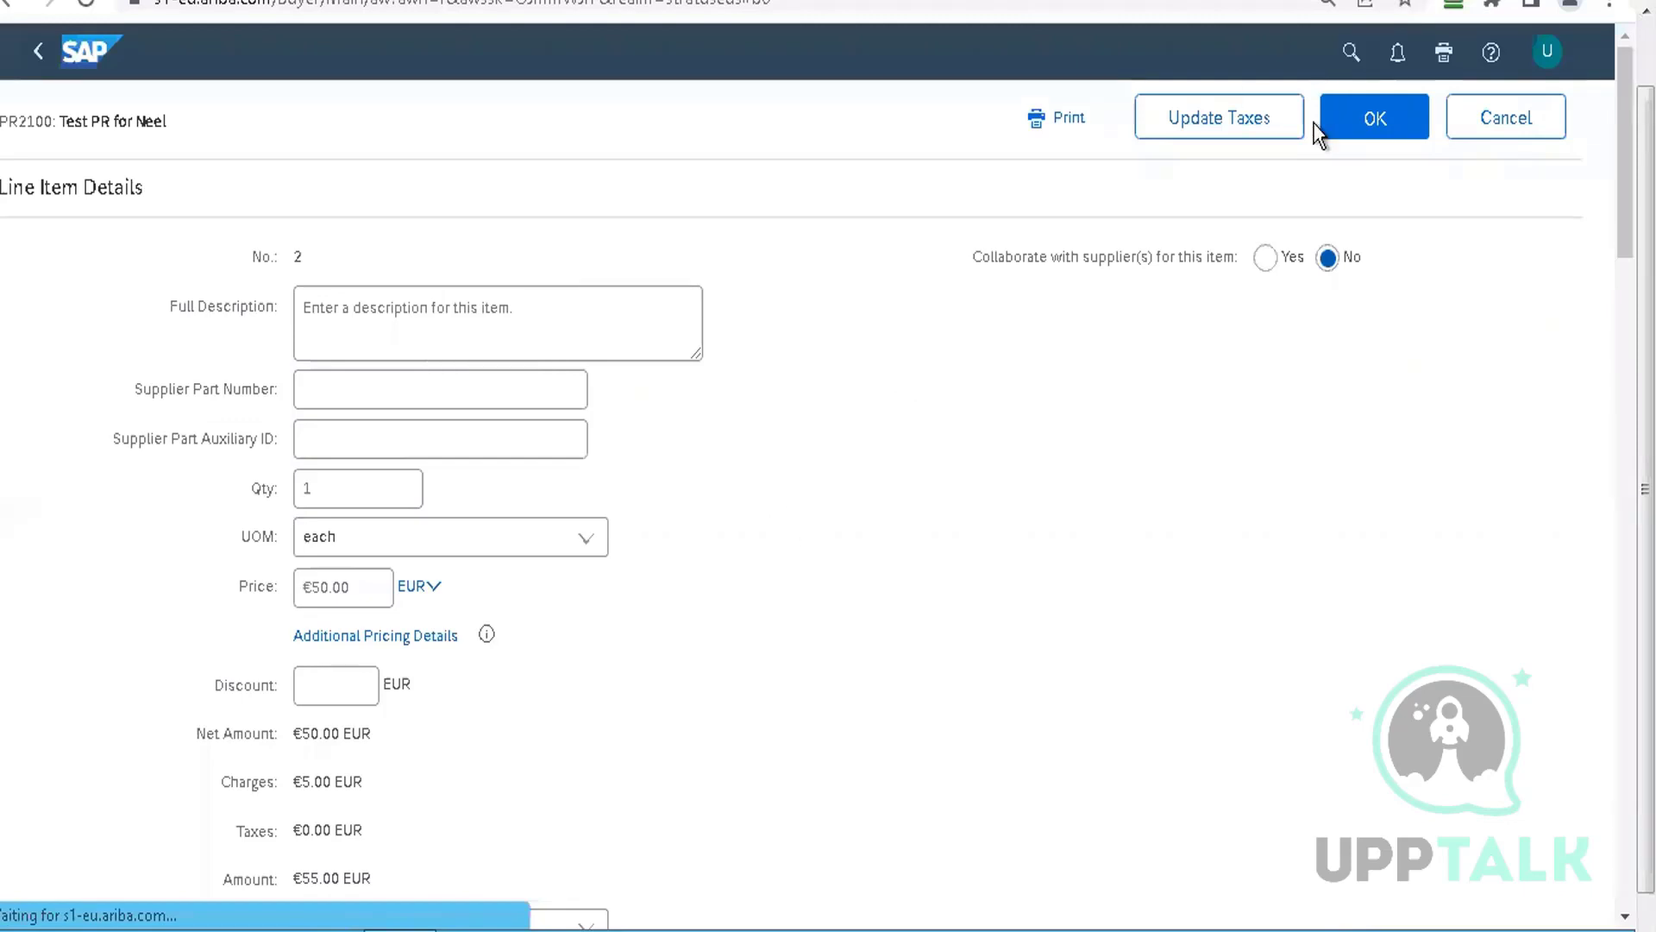
{"action": "left_click", "coordinate": [1375, 123]}
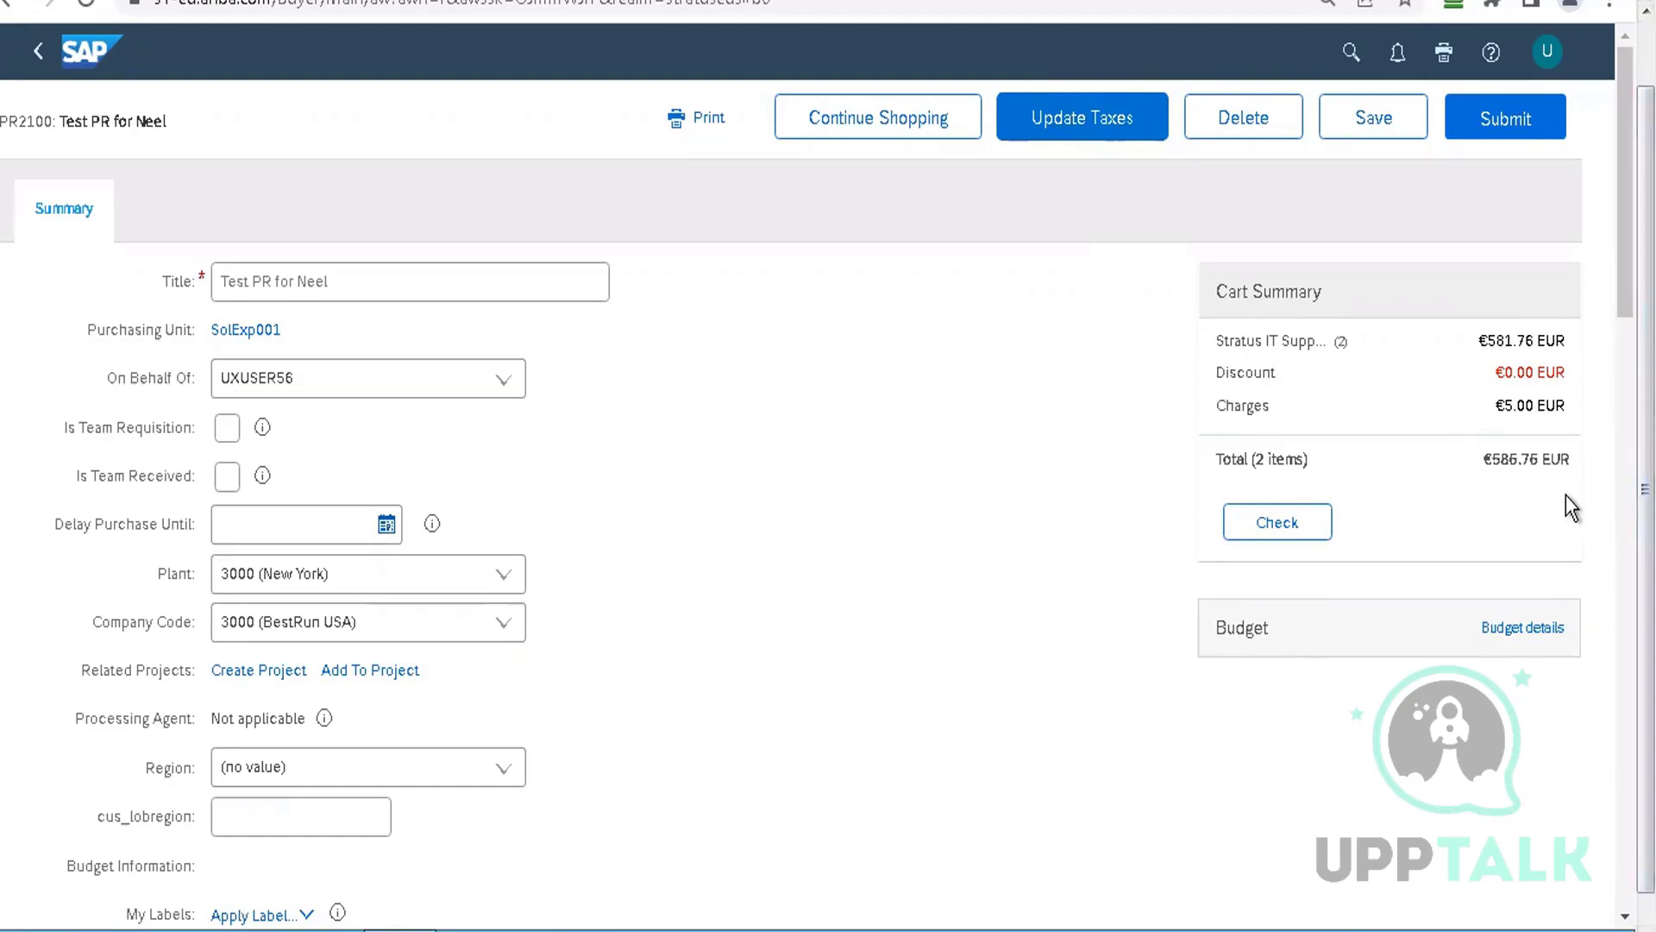
Update taxes on PR2100 and run the cart Check to populate Budget Information
{"action": "left_click", "coordinate": [1091, 134]}
{"action": "left_click", "coordinate": [1290, 522]}
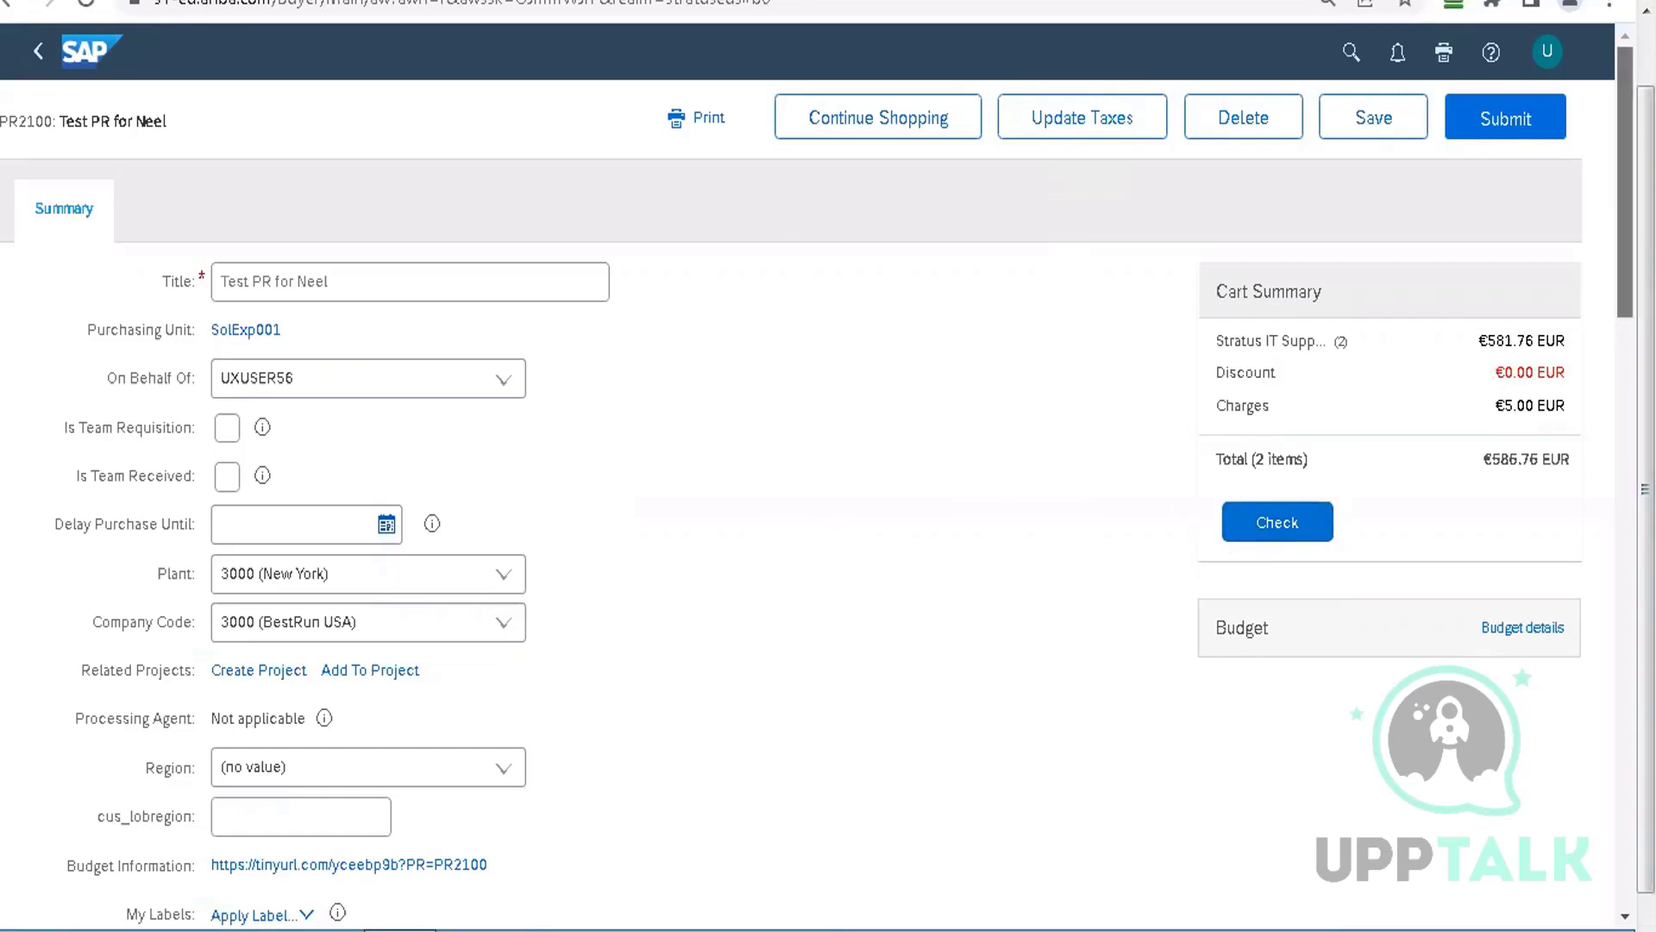
Display PR2100's approval flow, pending with a purchasing agent
{"action": "scroll", "coordinate": [792, 483], "scroll_direction": "down", "scroll_amount": 10}
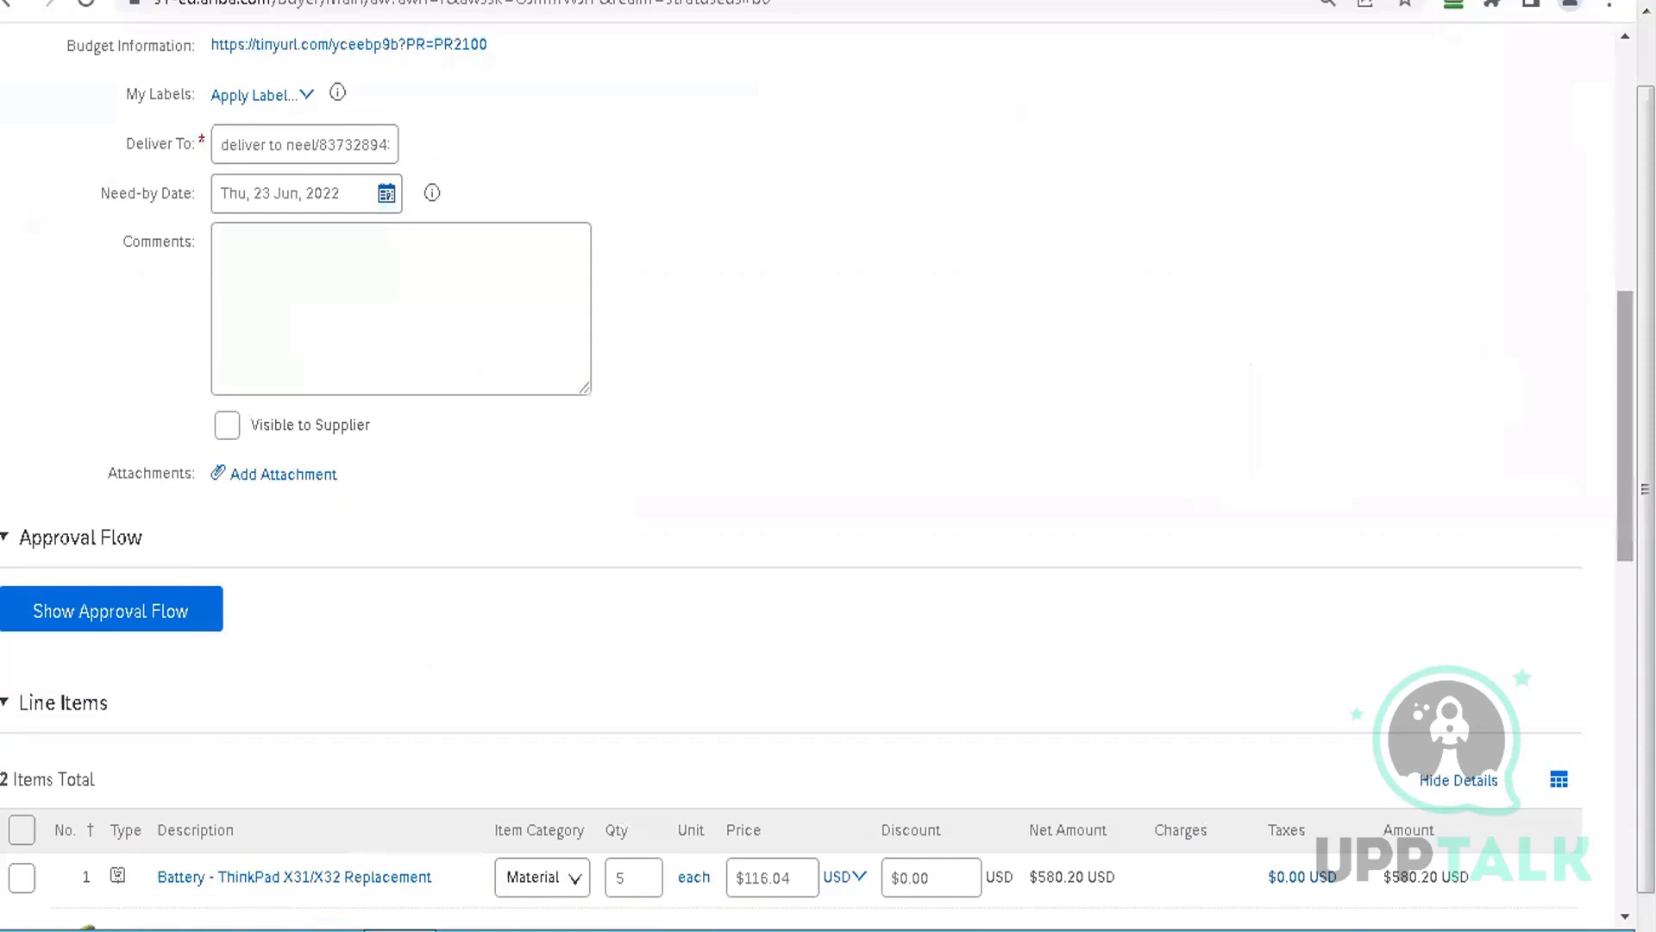
{"action": "scroll", "coordinate": [791, 483], "scroll_direction": "down", "scroll_amount": 4}
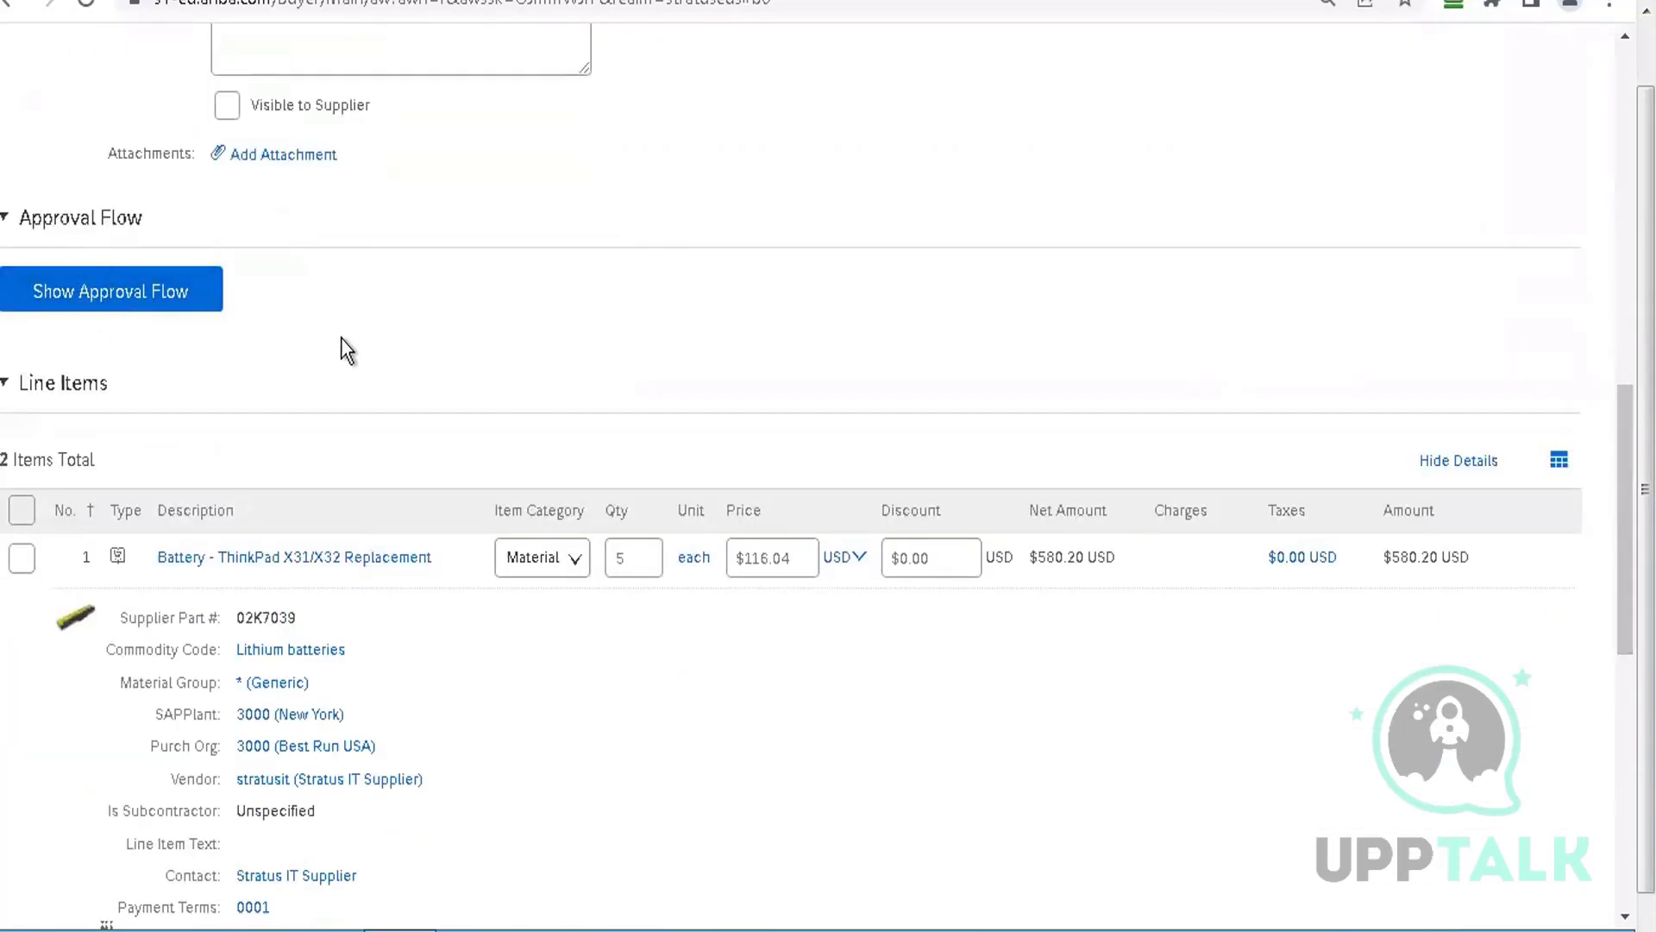
{"action": "left_click", "coordinate": [116, 304]}
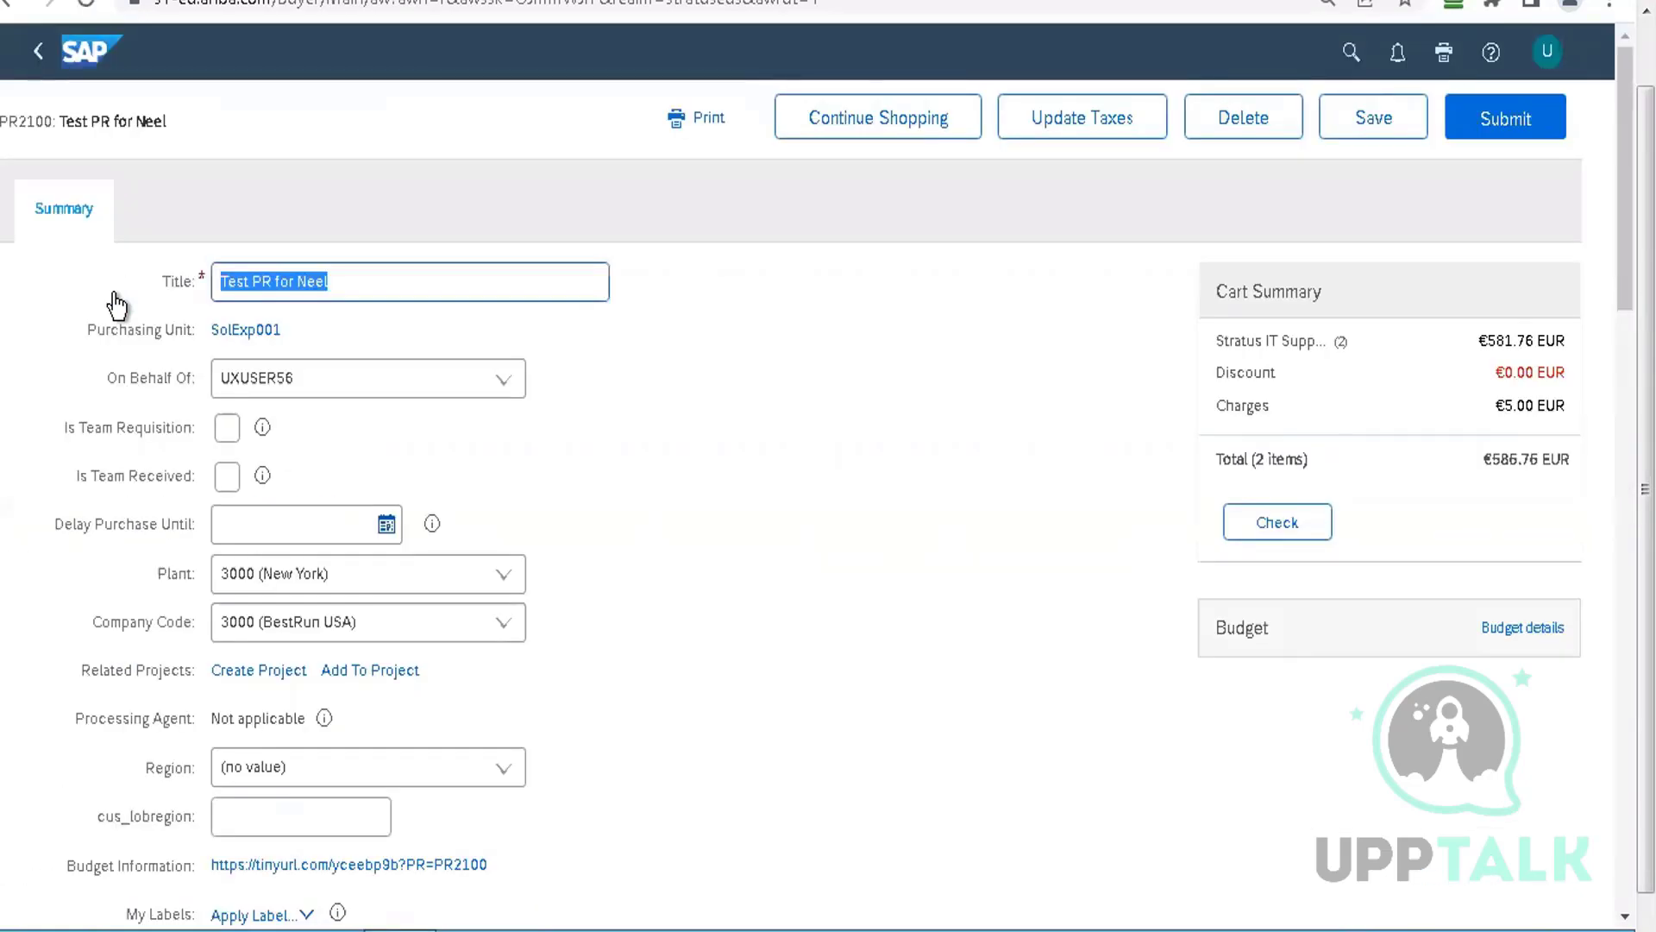
Clear all text from the Deliver To field
{"action": "scroll", "coordinate": [117, 303], "scroll_direction": "down", "scroll_amount": 9}
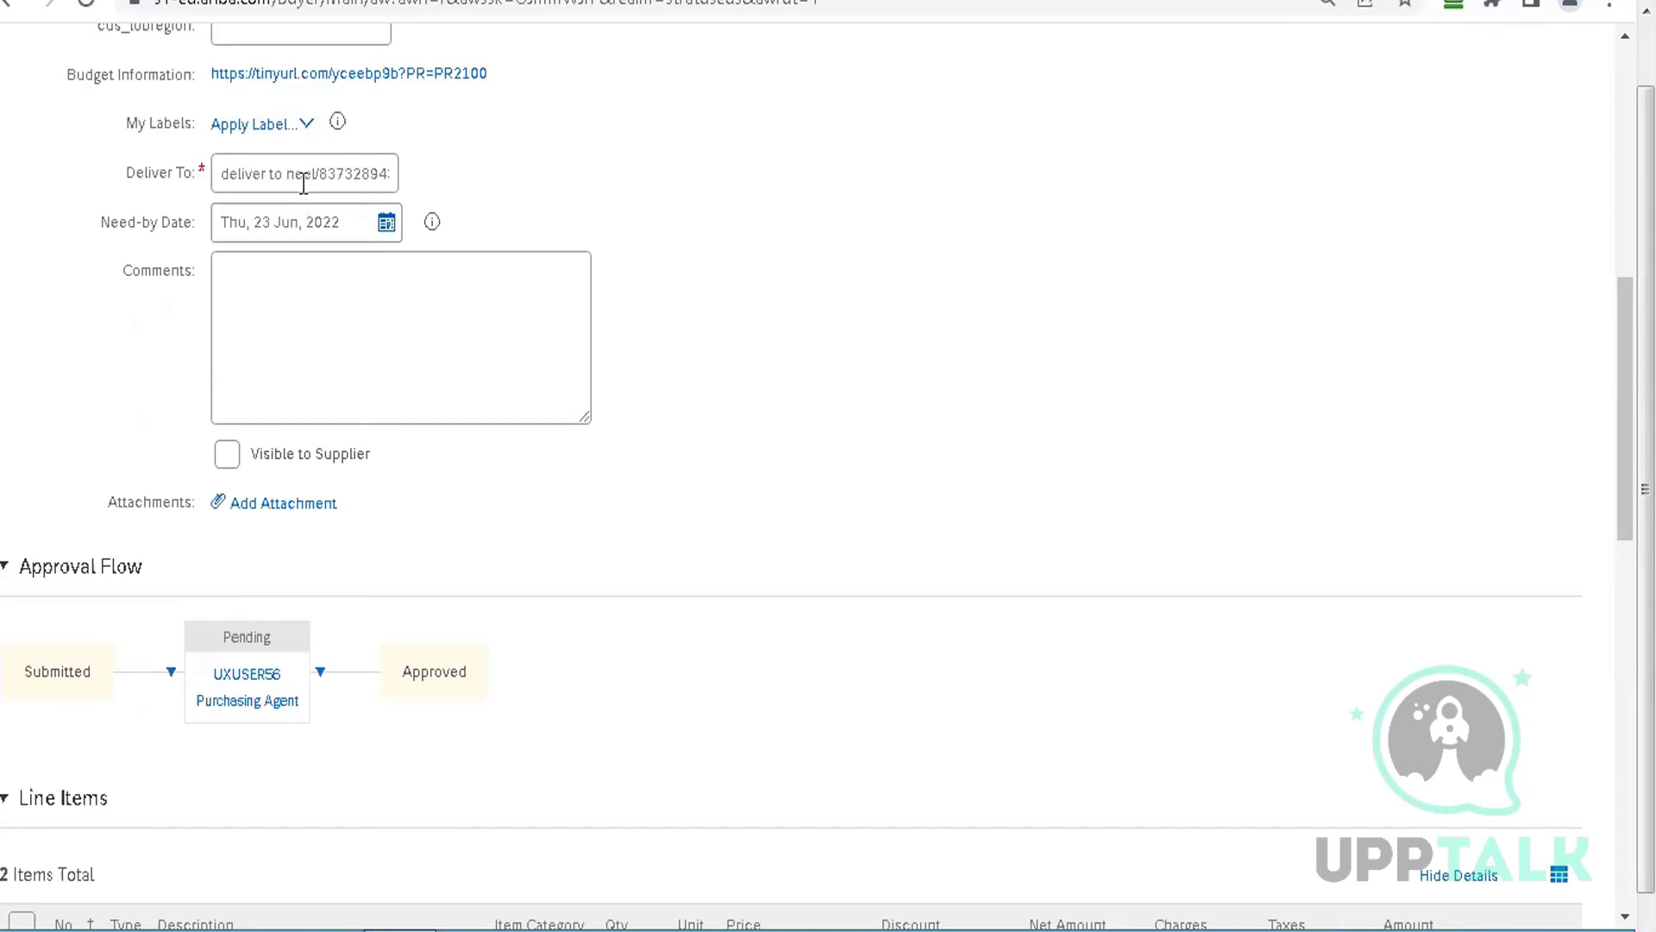
{"action": "left_click", "coordinate": [303, 176]}
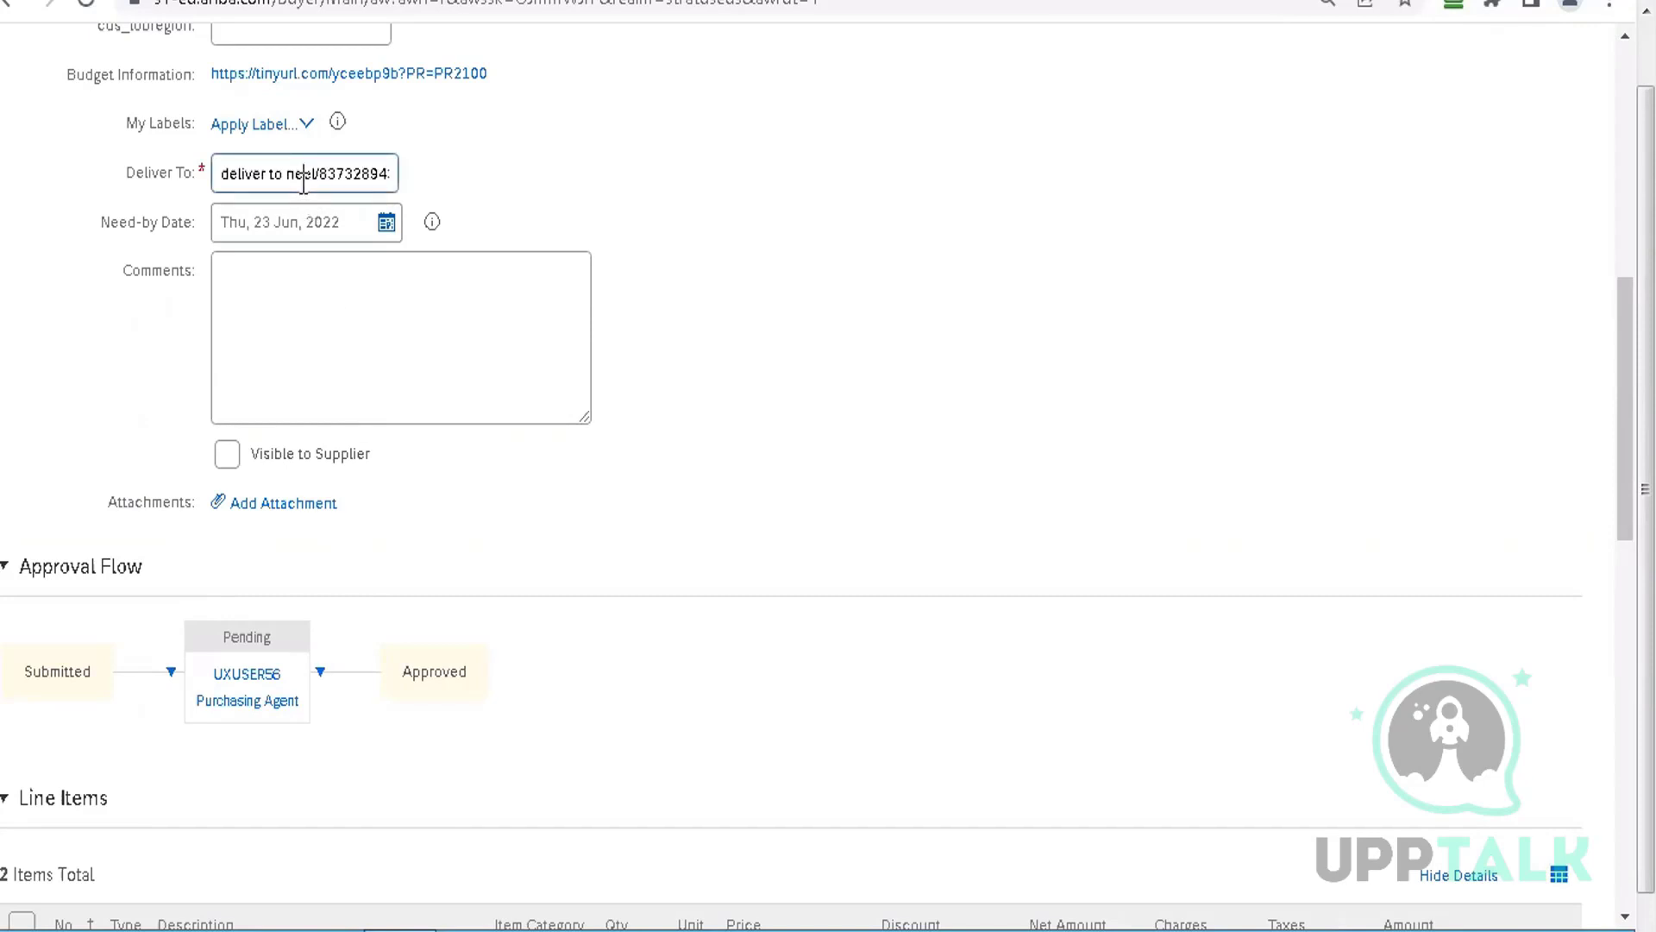
{"action": "key", "text": "ctrl+a"}
{"action": "key", "text": "BackSpace"}
{"action": "left_click", "coordinate": [762, 204]}
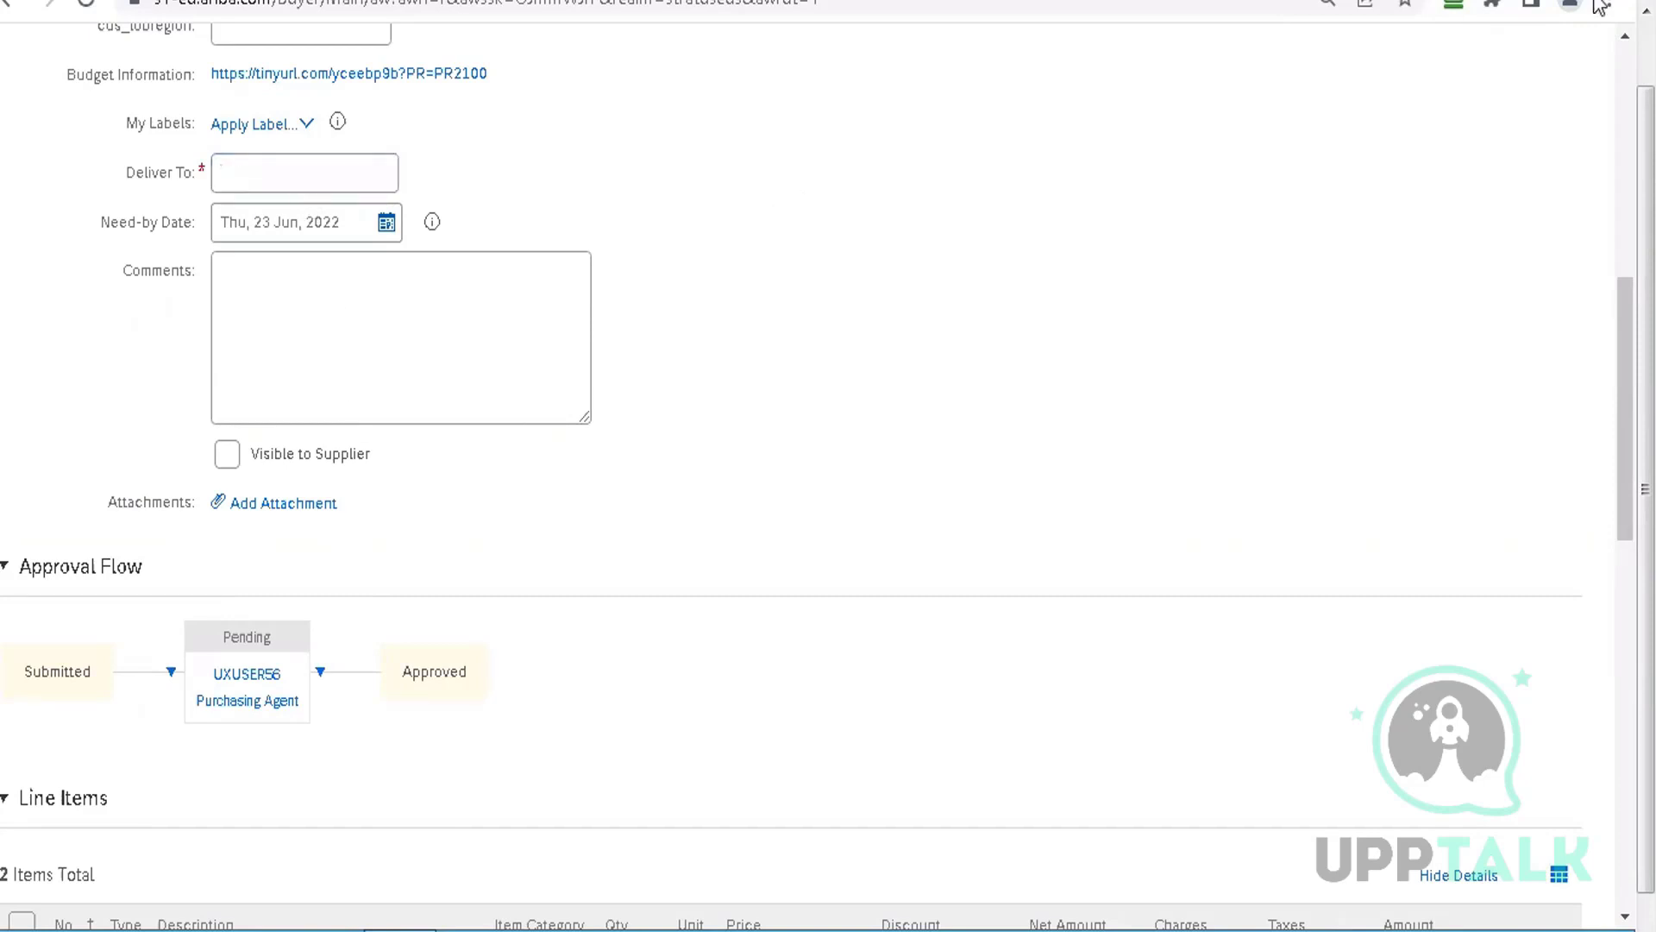
{"action": "scroll", "coordinate": [1613, 121], "scroll_direction": "up", "scroll_amount": 10}
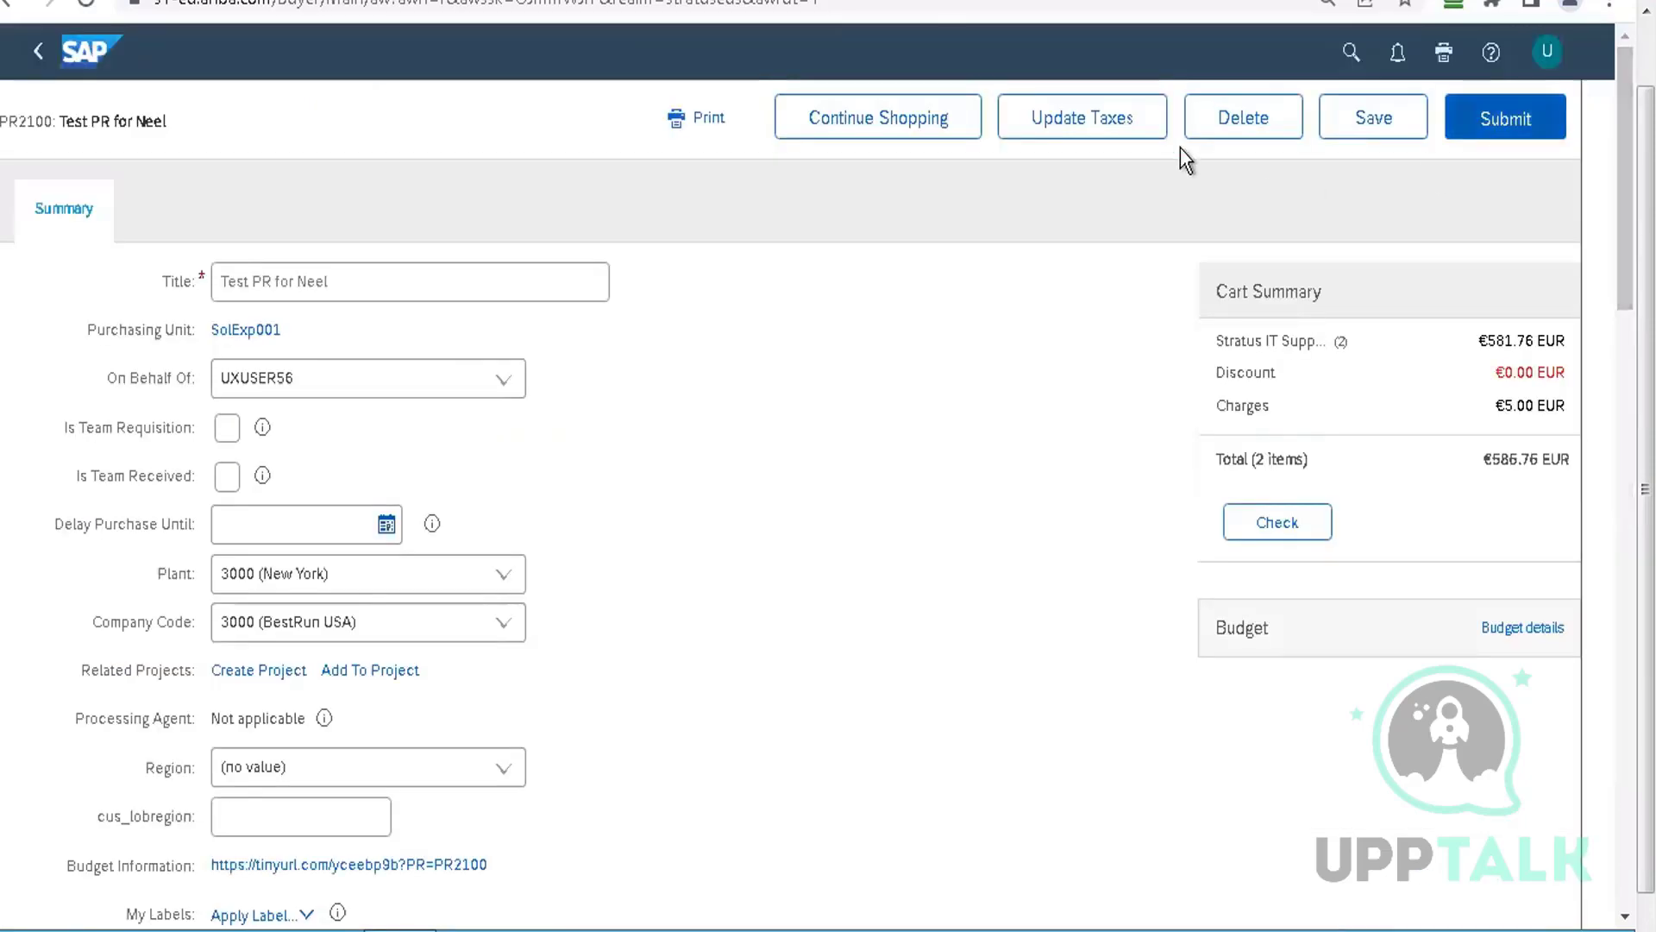
Enter hq in Deliver To, update taxes to clear the errors, then switch to PowerPoint
{"action": "left_click", "coordinate": [1121, 130]}
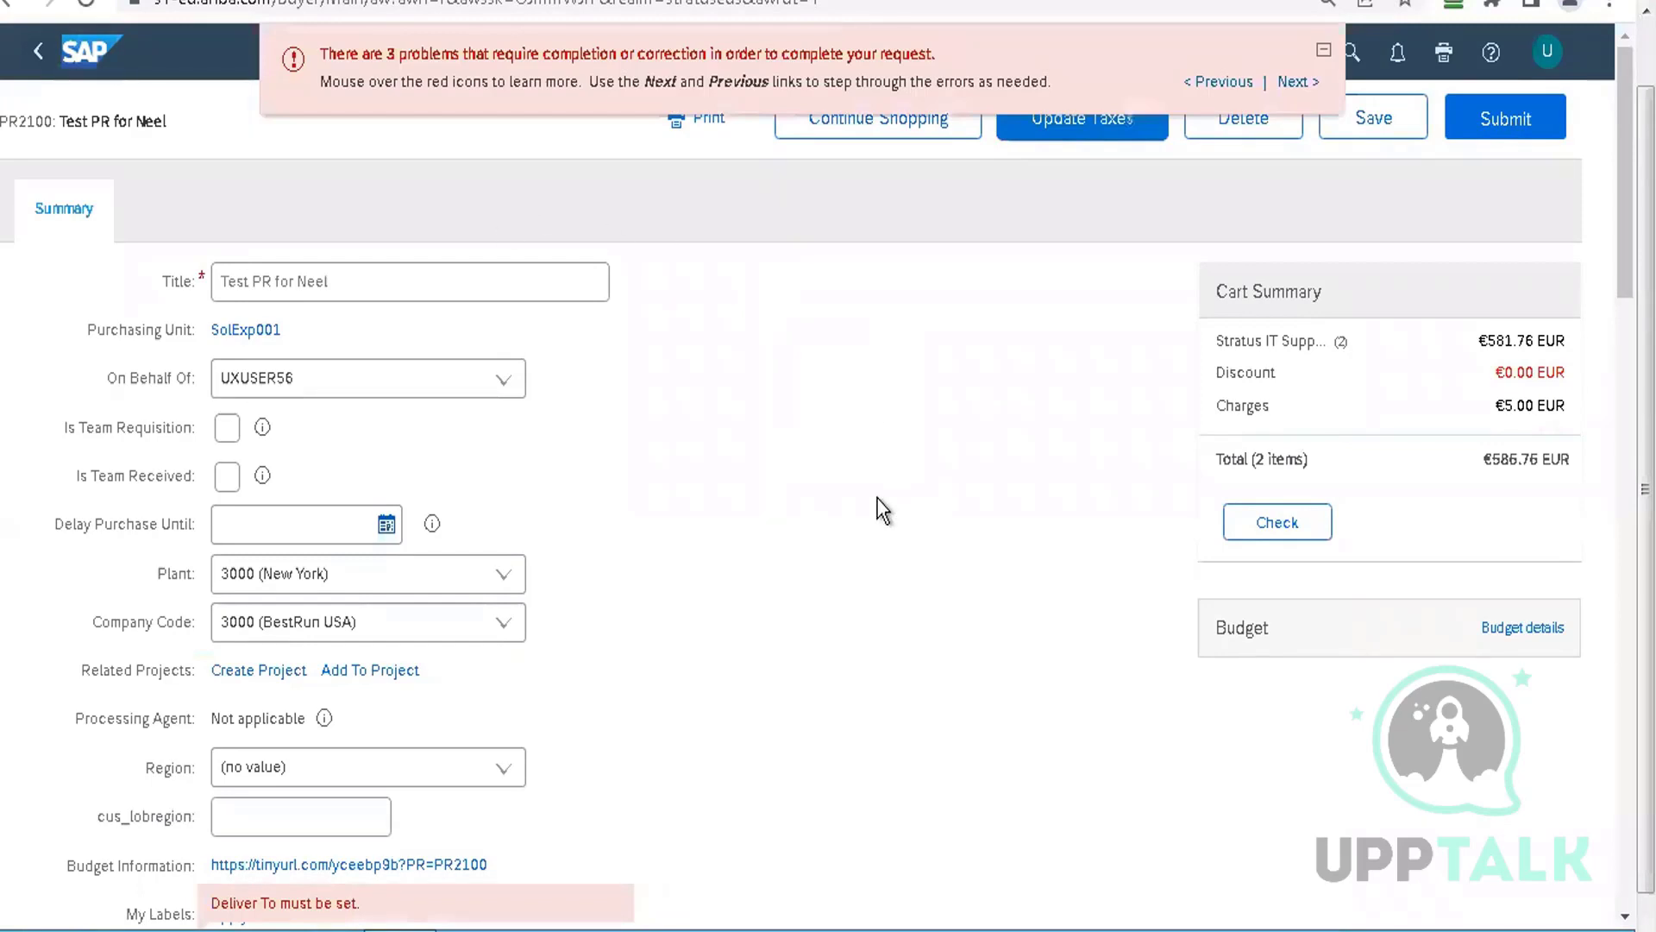
{"action": "scroll", "coordinate": [1613, 158], "scroll_direction": "down", "scroll_amount": 9}
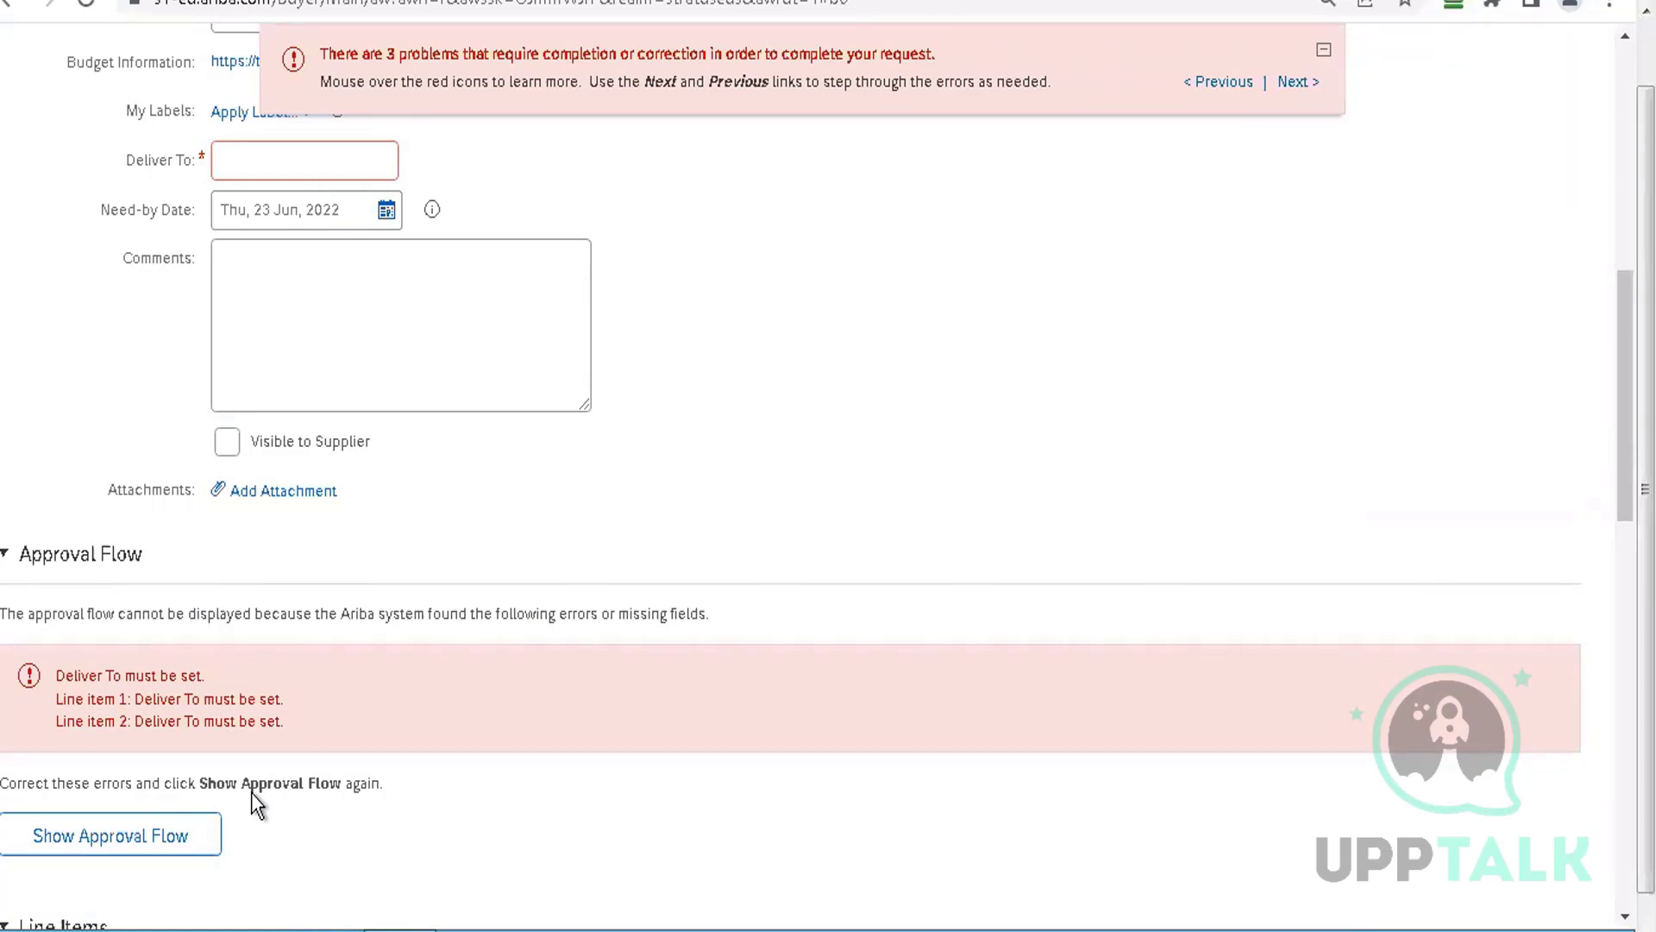
{"action": "left_click", "coordinate": [267, 156]}
{"action": "type", "text": "hq"}
{"action": "scroll", "coordinate": [816, 294], "scroll_direction": "up", "scroll_amount": 9}
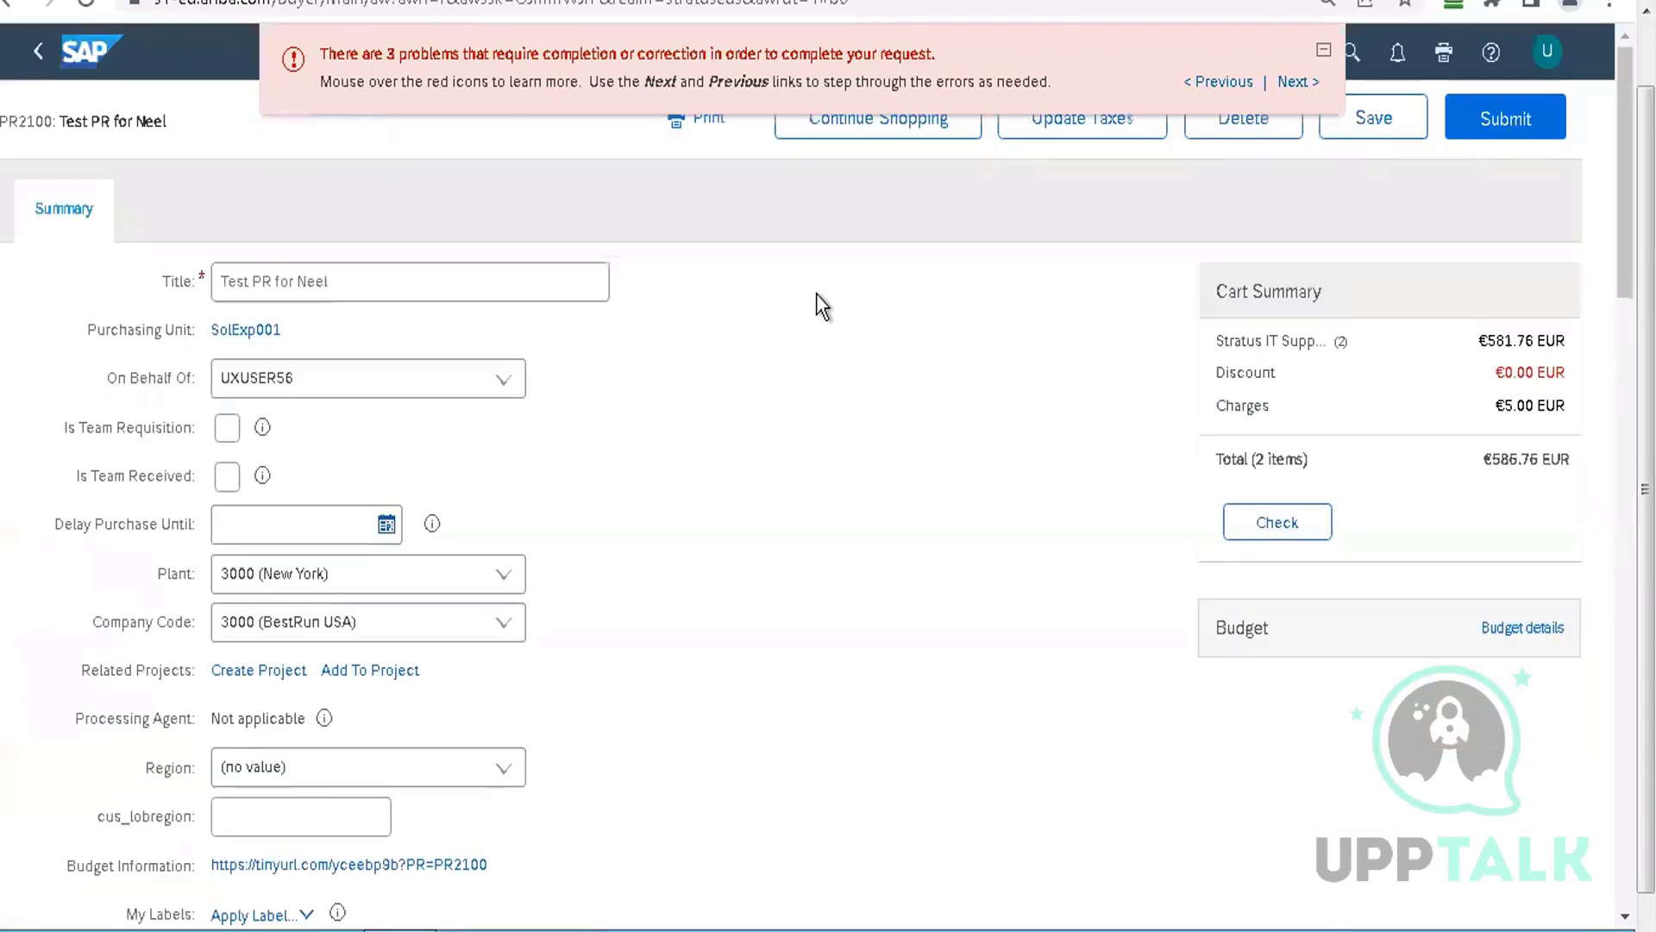
{"action": "left_click", "coordinate": [1054, 128]}
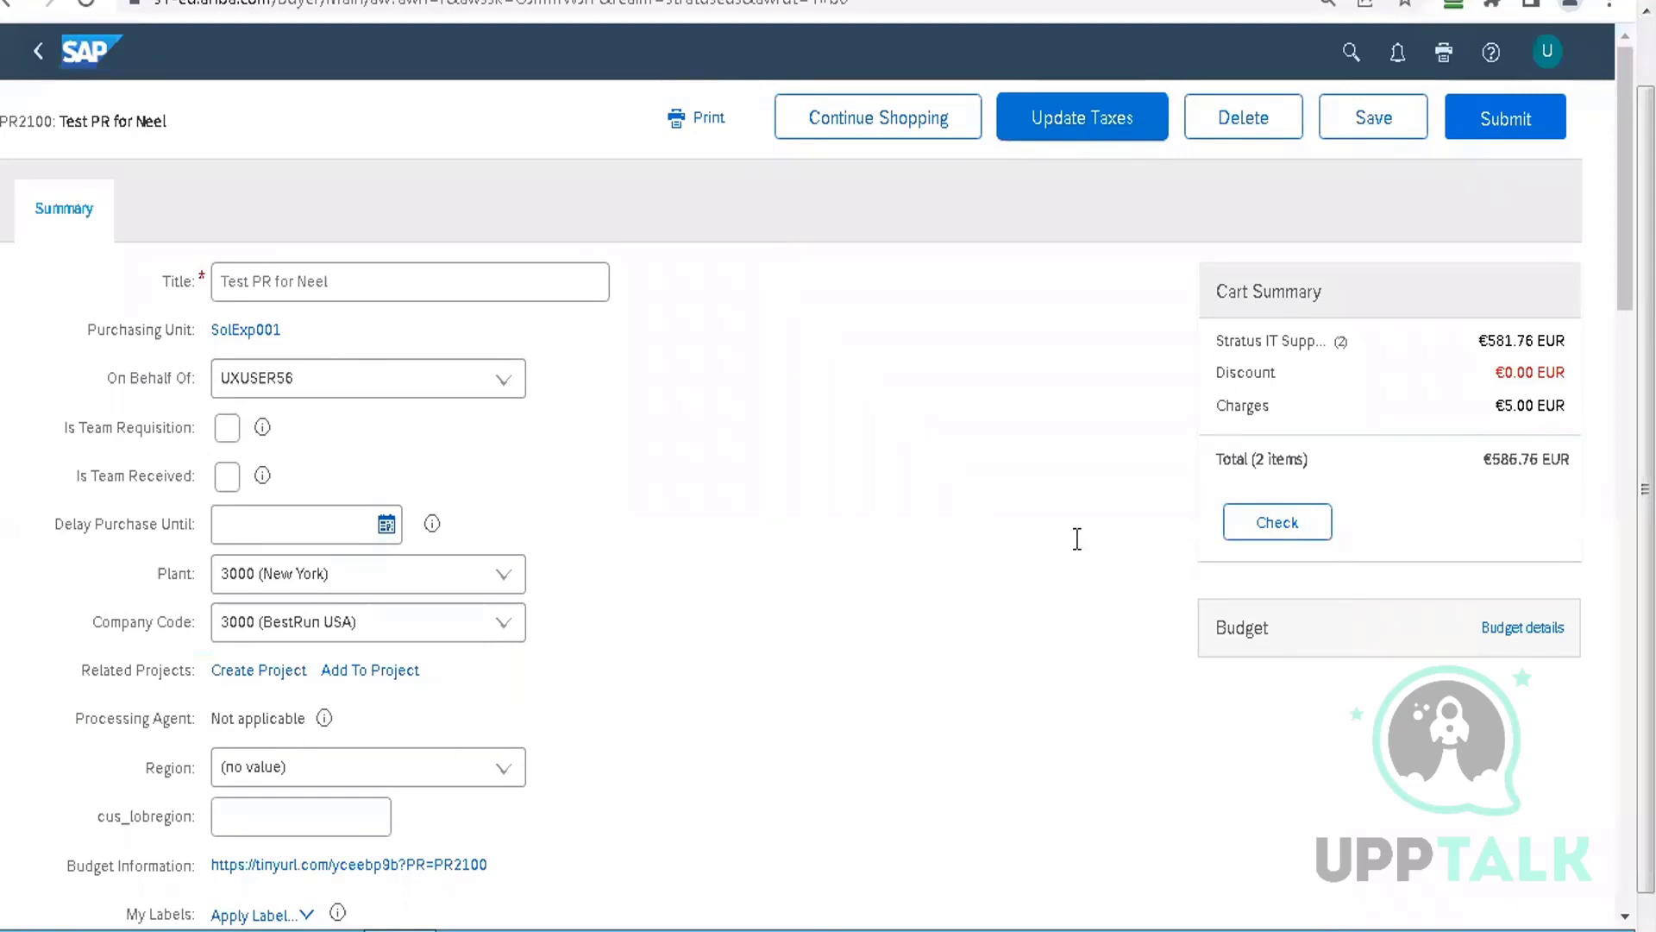
{"action": "key", "text": "alt+Tab"}
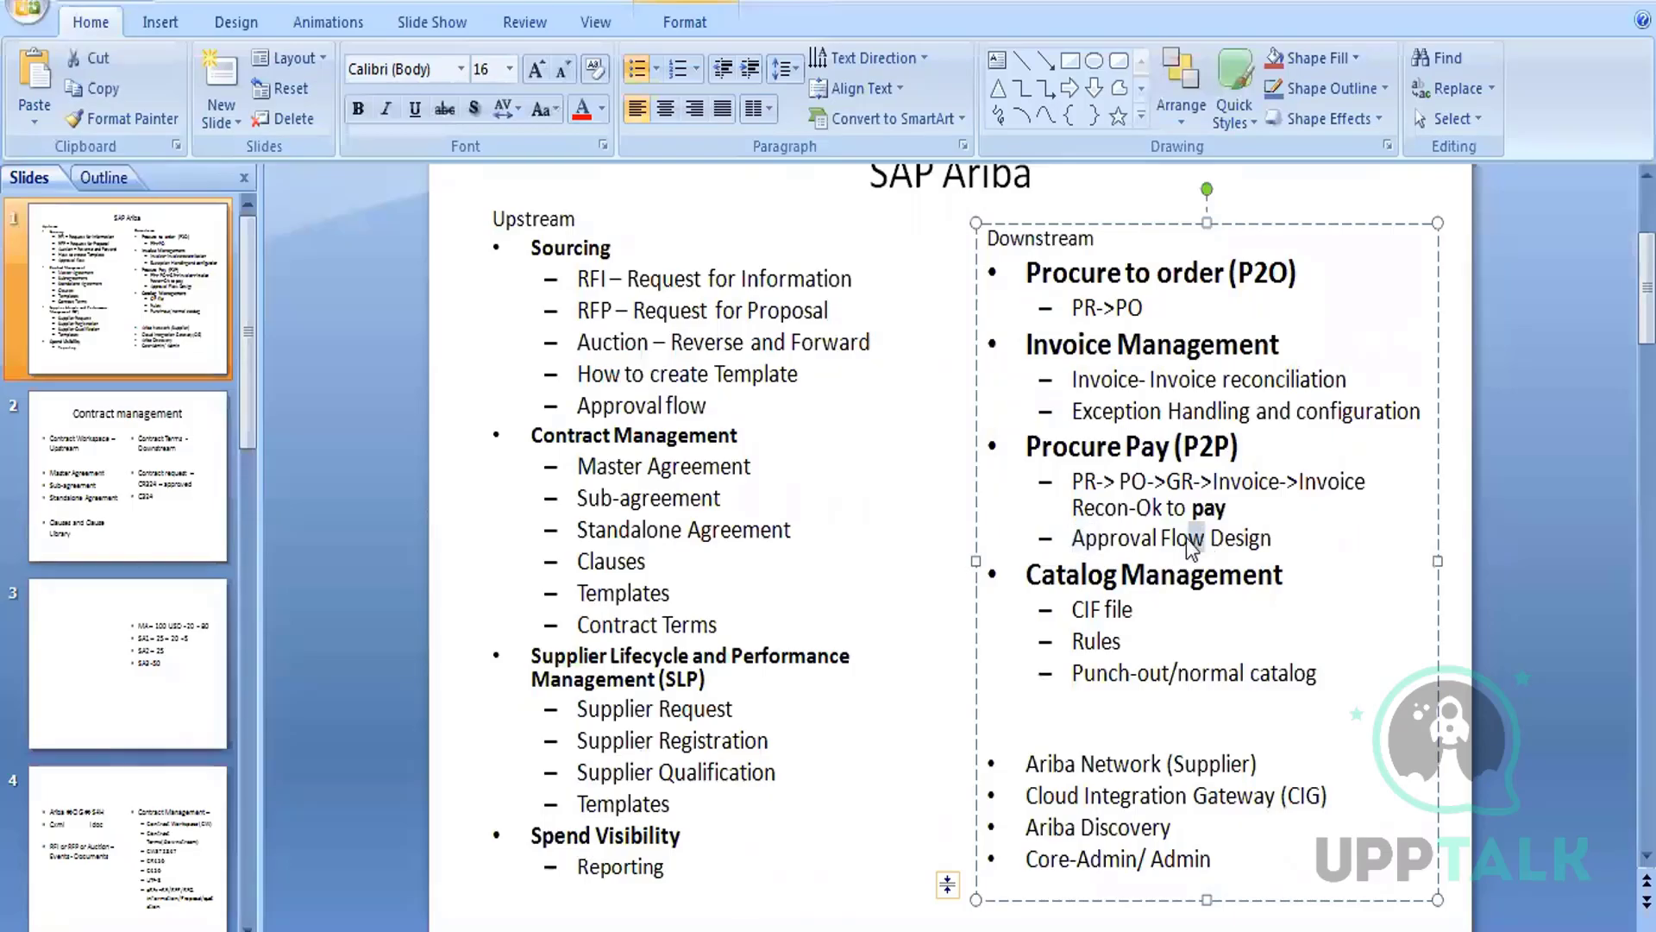
Highlight 'Approval' in Approval Flow Design on the slide, then return to PR2100
{"action": "double_click", "coordinate": [1112, 540]}
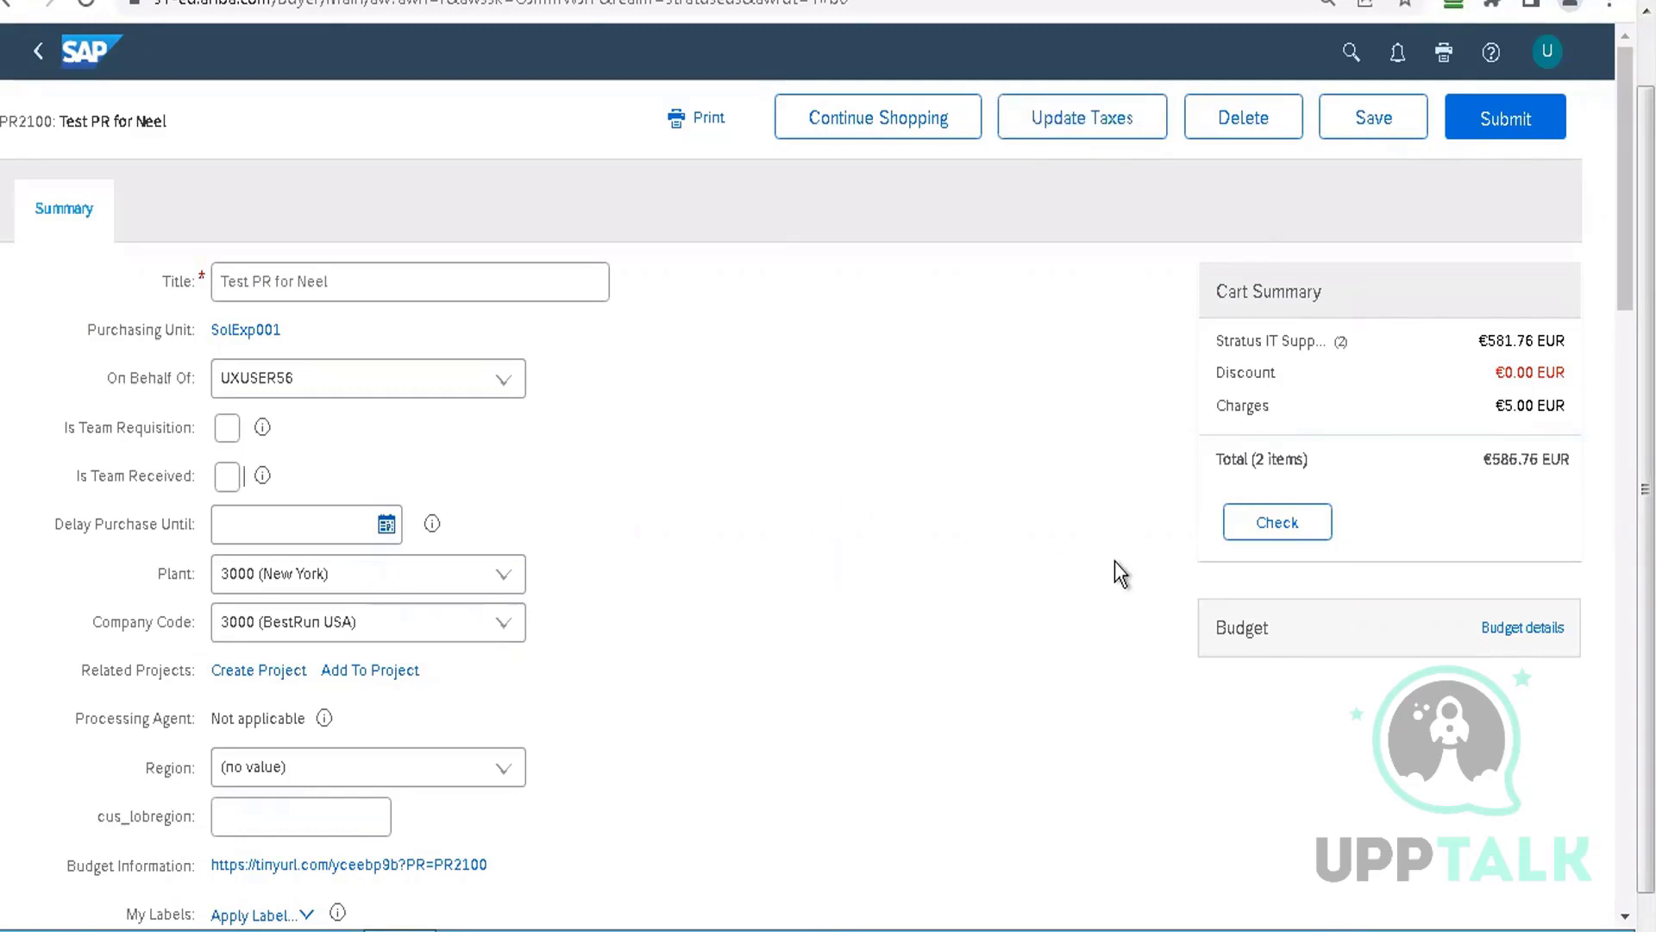
{"action": "scroll", "coordinate": [811, 483], "scroll_direction": "down", "scroll_amount": 10}
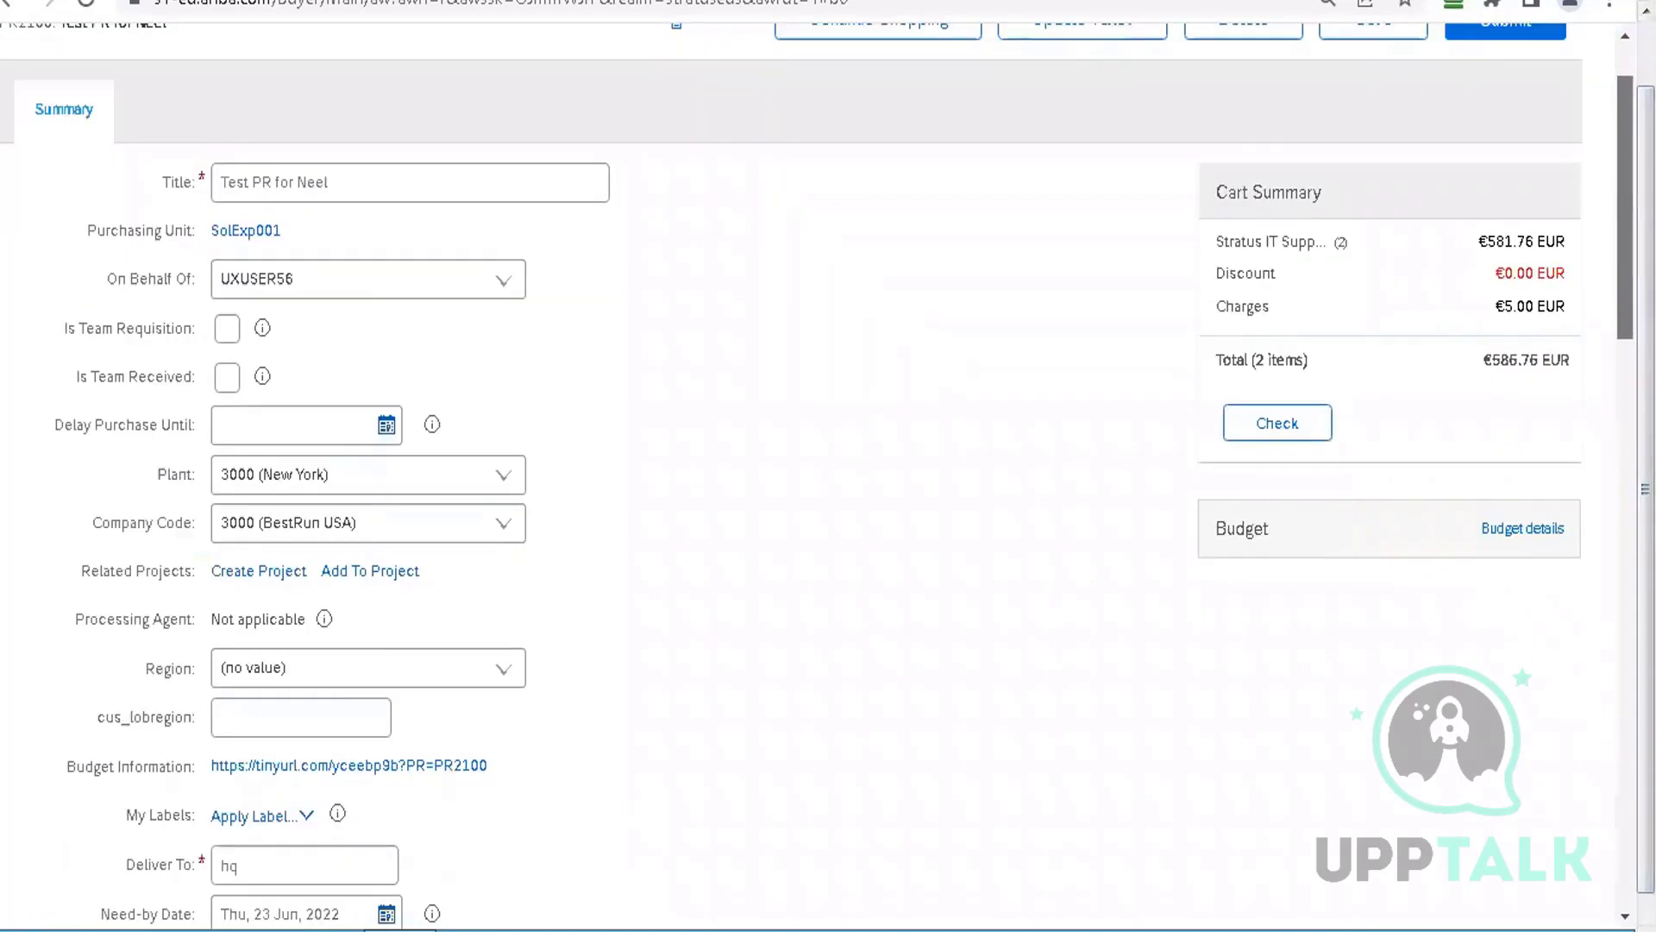
{"action": "scroll", "coordinate": [1587, 184], "scroll_direction": "down", "scroll_amount": 2}
{"action": "scroll", "coordinate": [1587, 184], "scroll_direction": "up", "scroll_amount": 15}
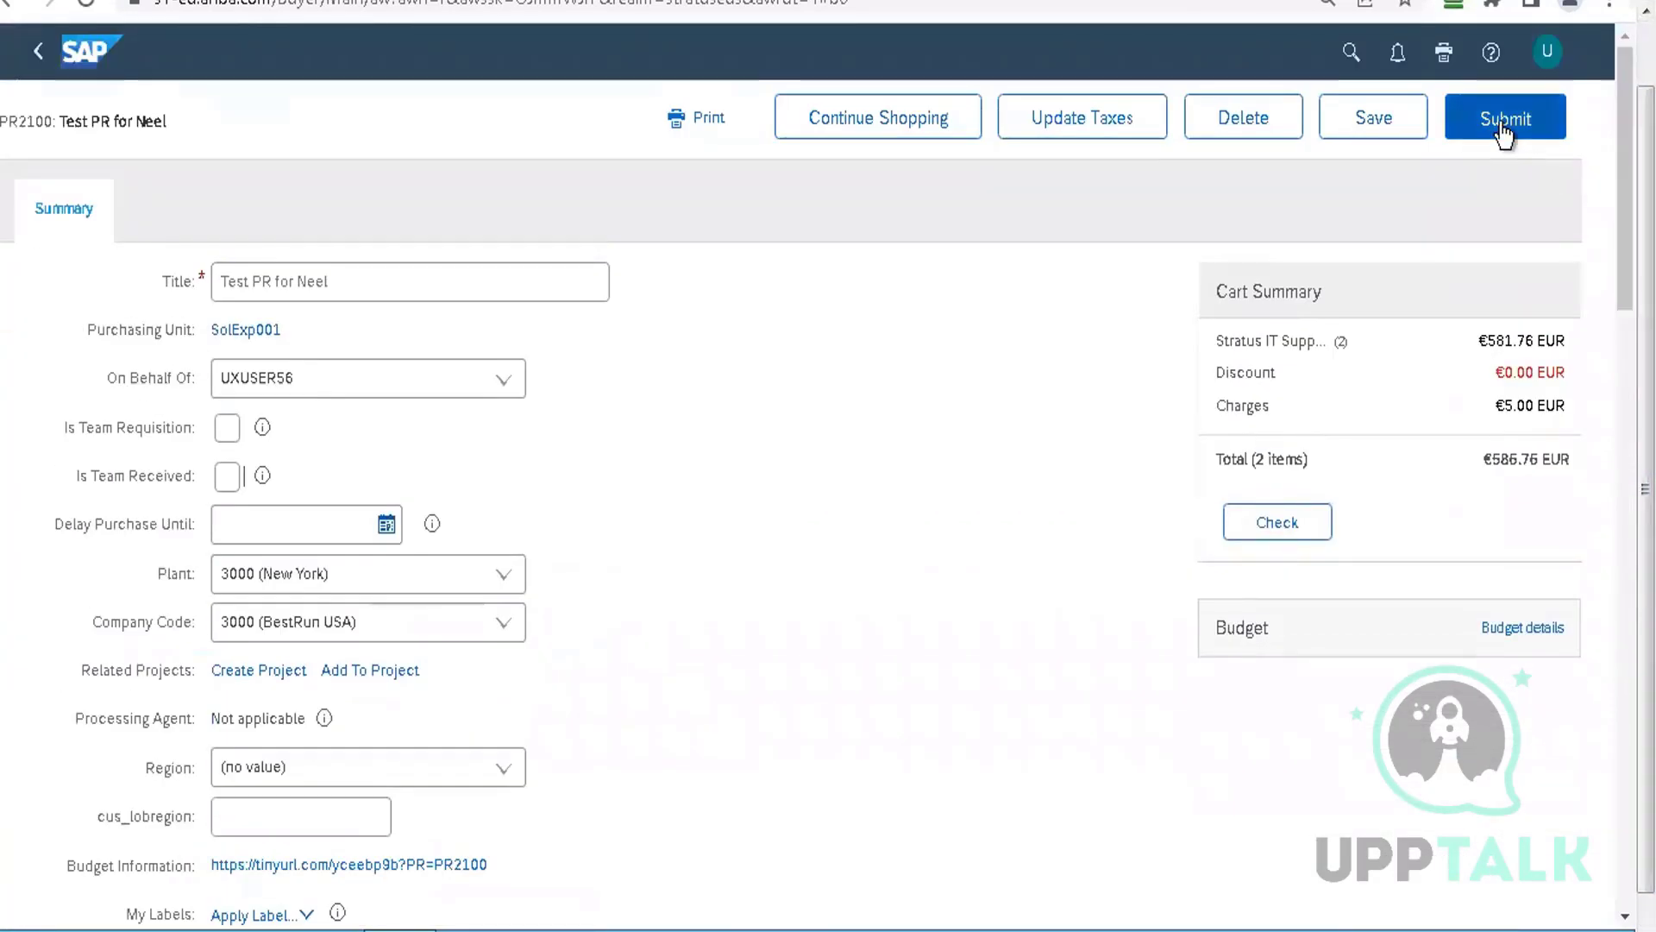
Submit PR2100 and open it from the confirmation banner in read-only view
{"action": "left_click", "coordinate": [1503, 129]}
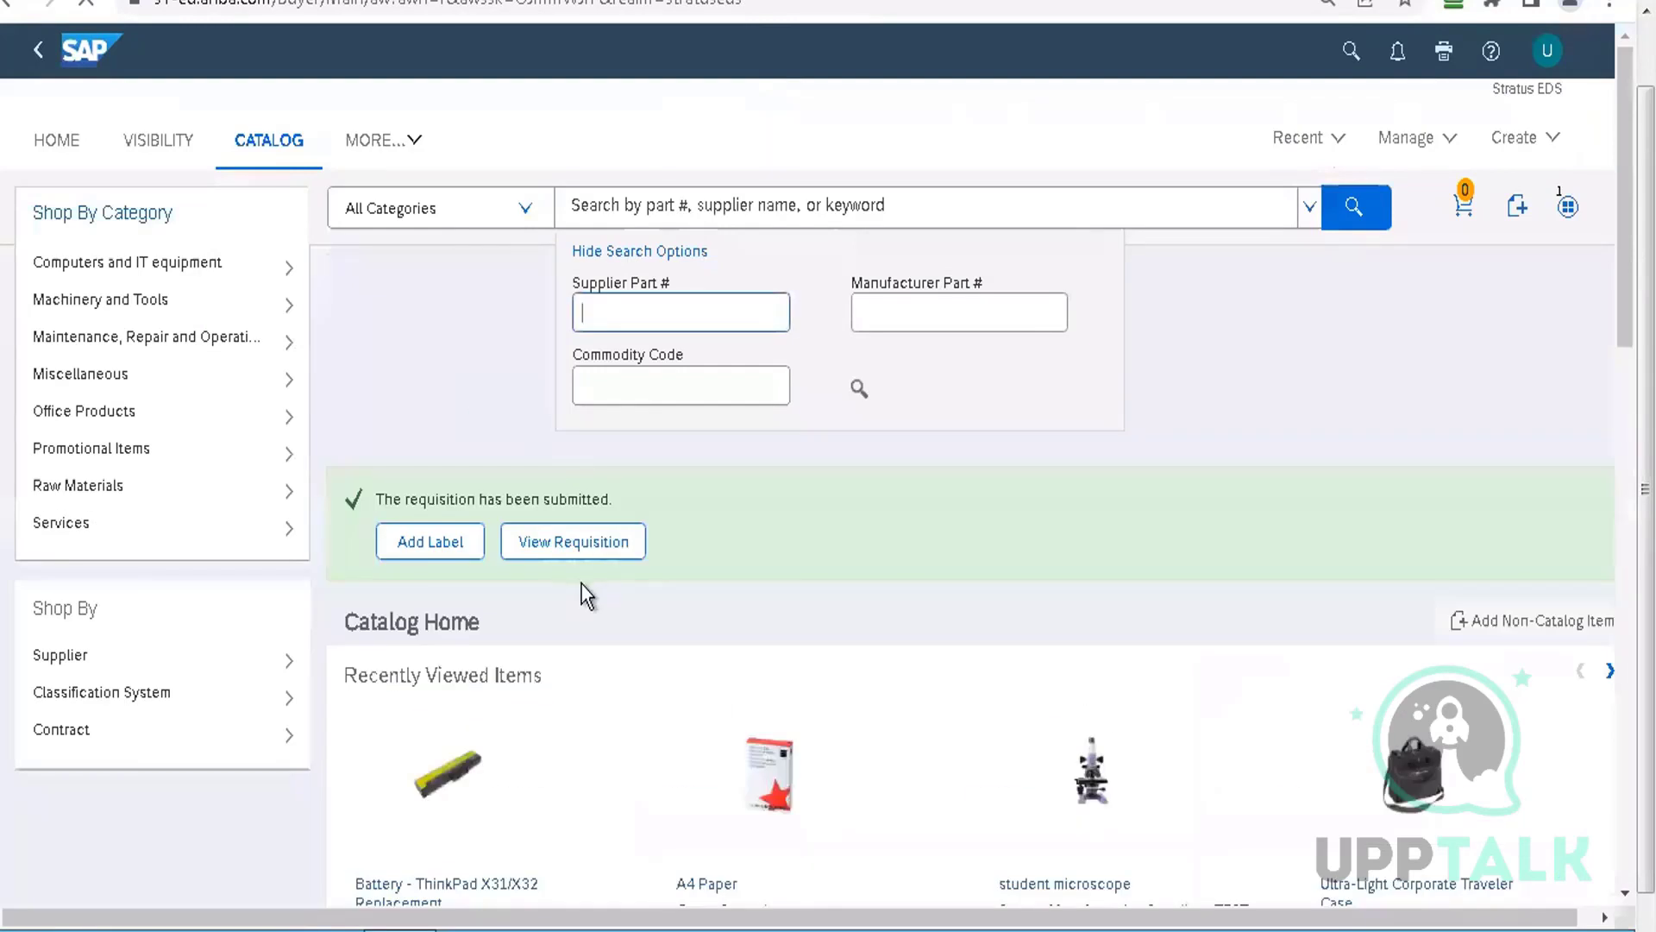
{"action": "left_click", "coordinate": [580, 554]}
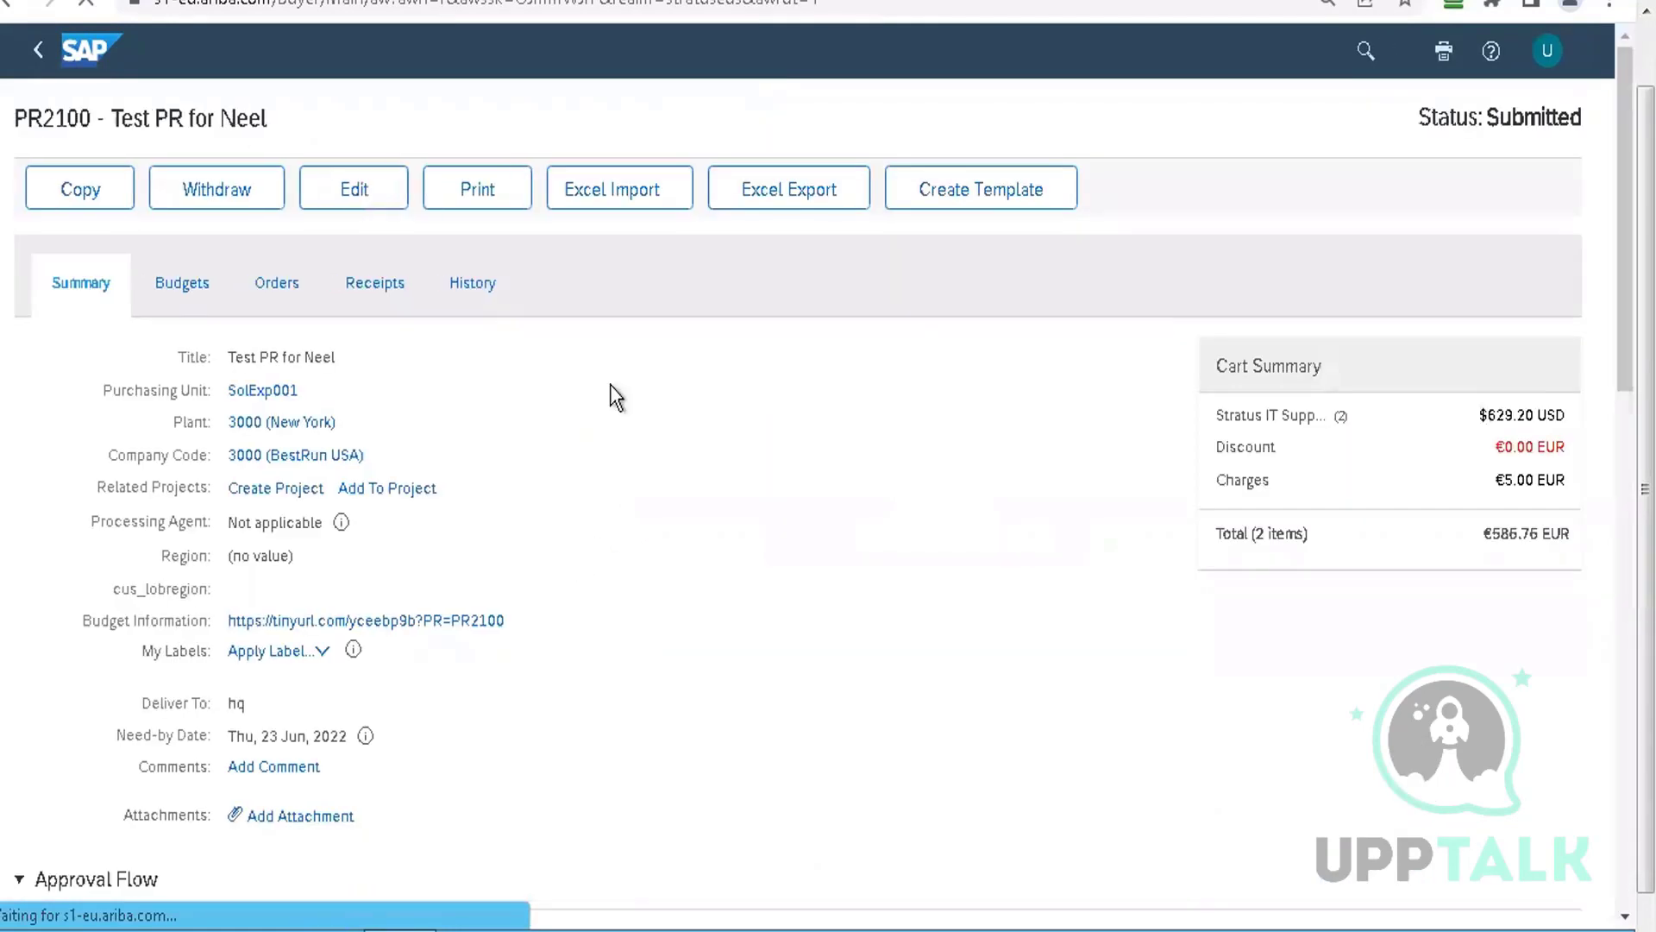
Check the submitted requisition's history and scroll back to its €586.76 EUR summary
{"action": "left_click", "coordinate": [473, 286]}
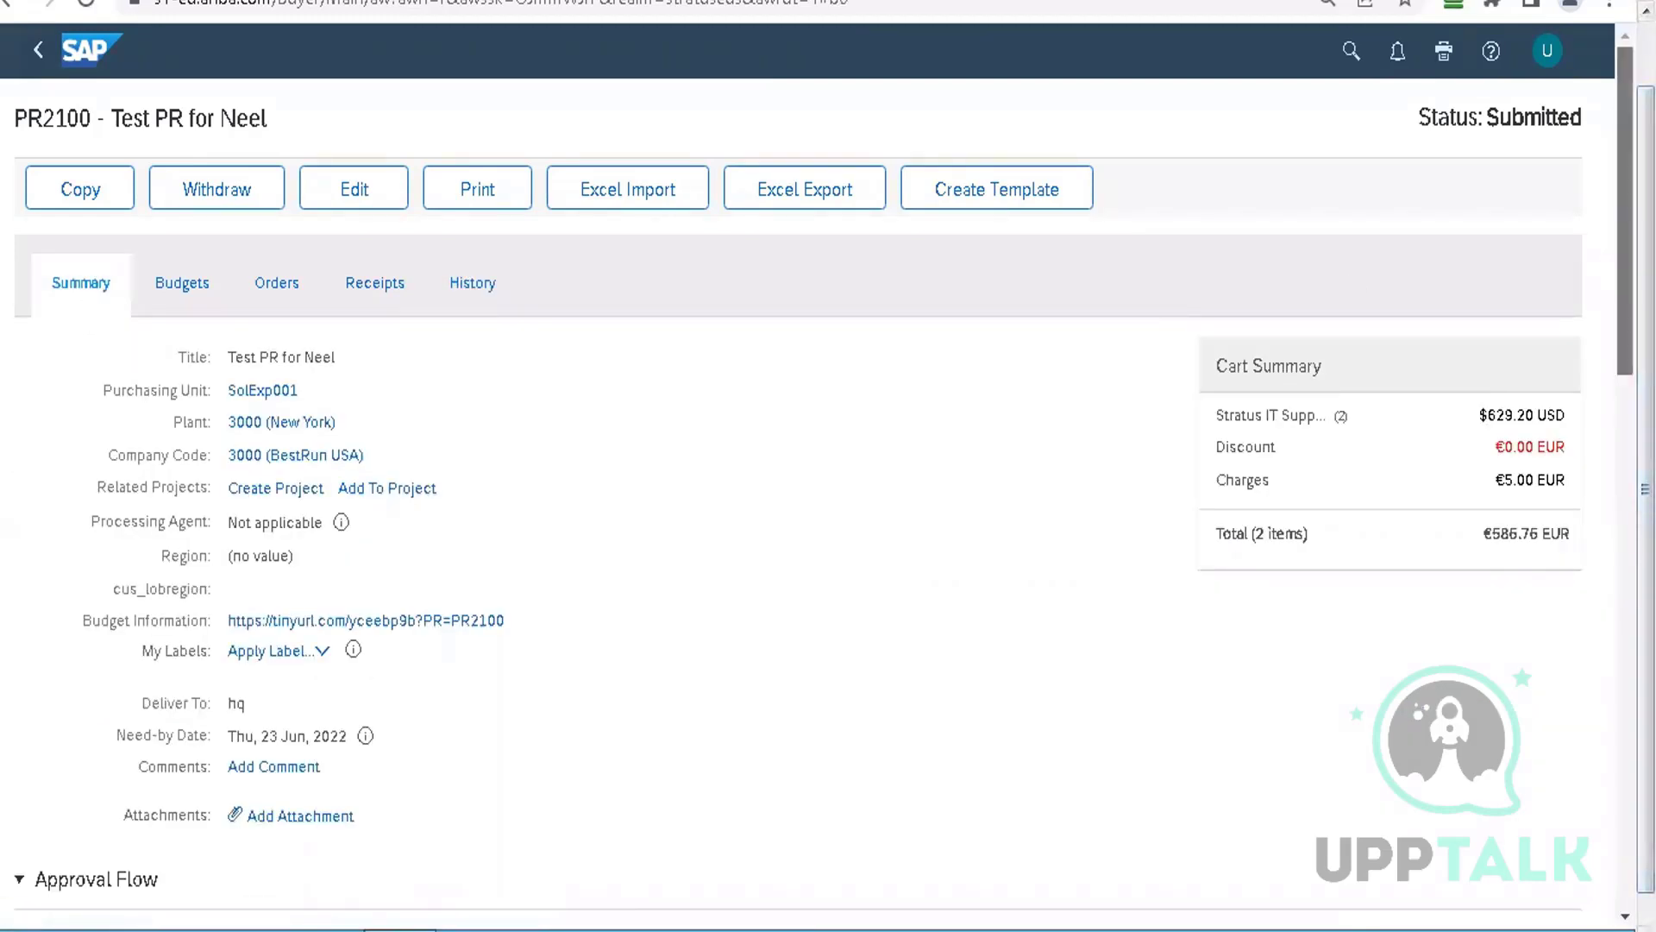
{"action": "scroll", "coordinate": [547, 464], "scroll_direction": "down", "scroll_amount": 8}
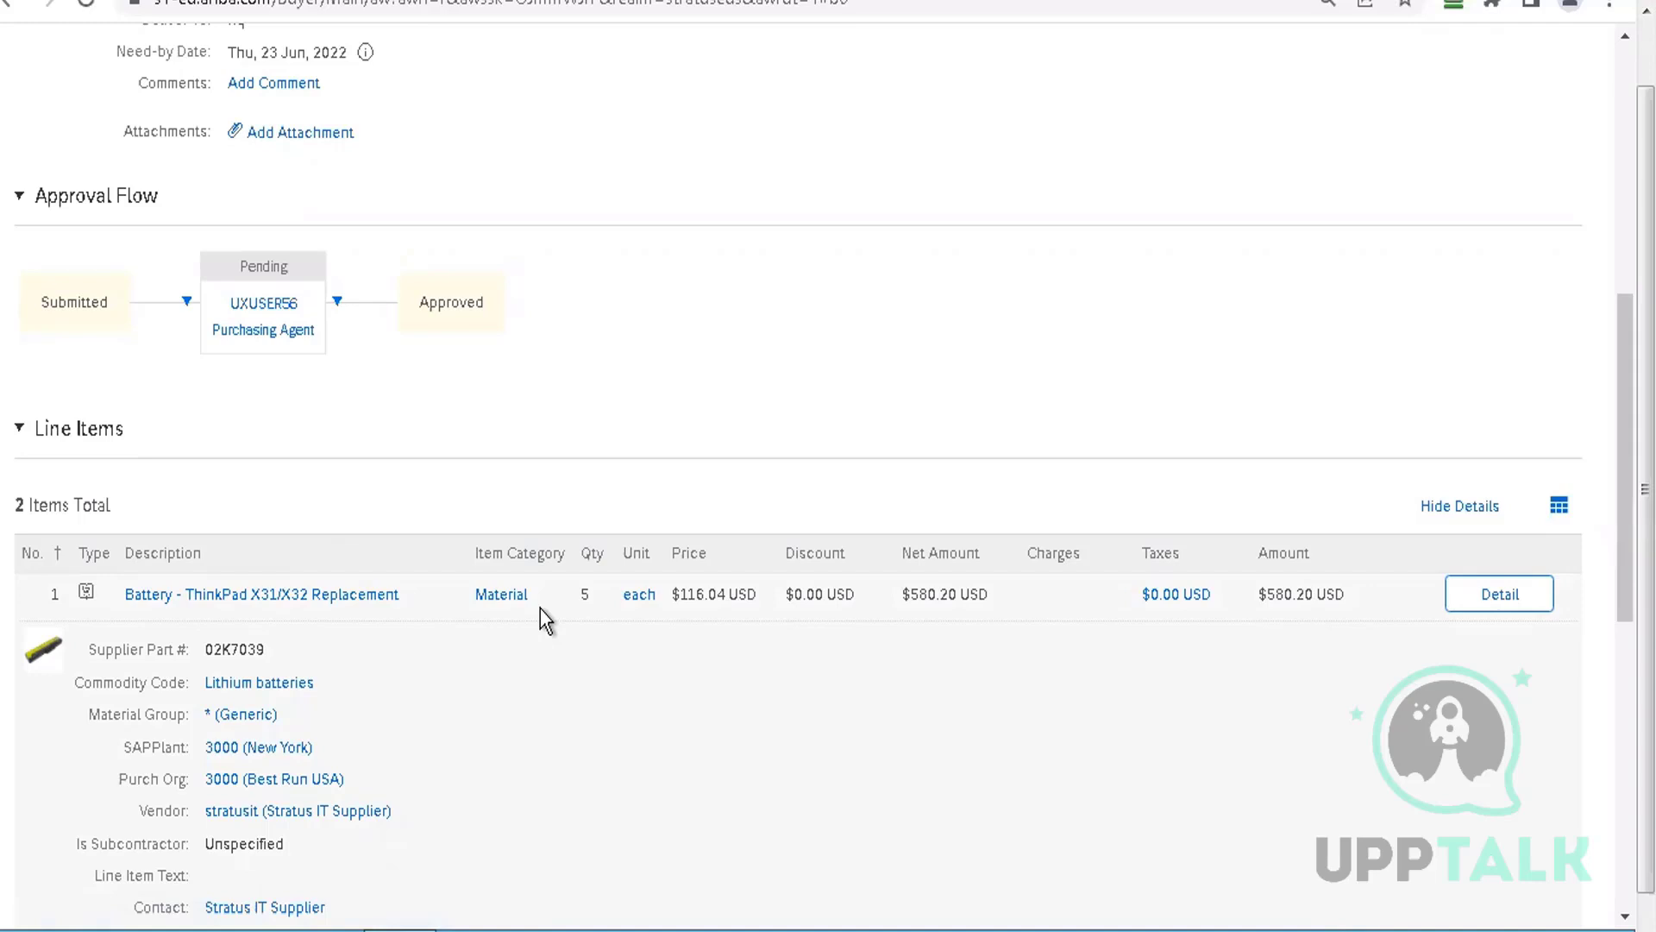
{"action": "scroll", "coordinate": [540, 608], "scroll_direction": "up", "scroll_amount": 8}
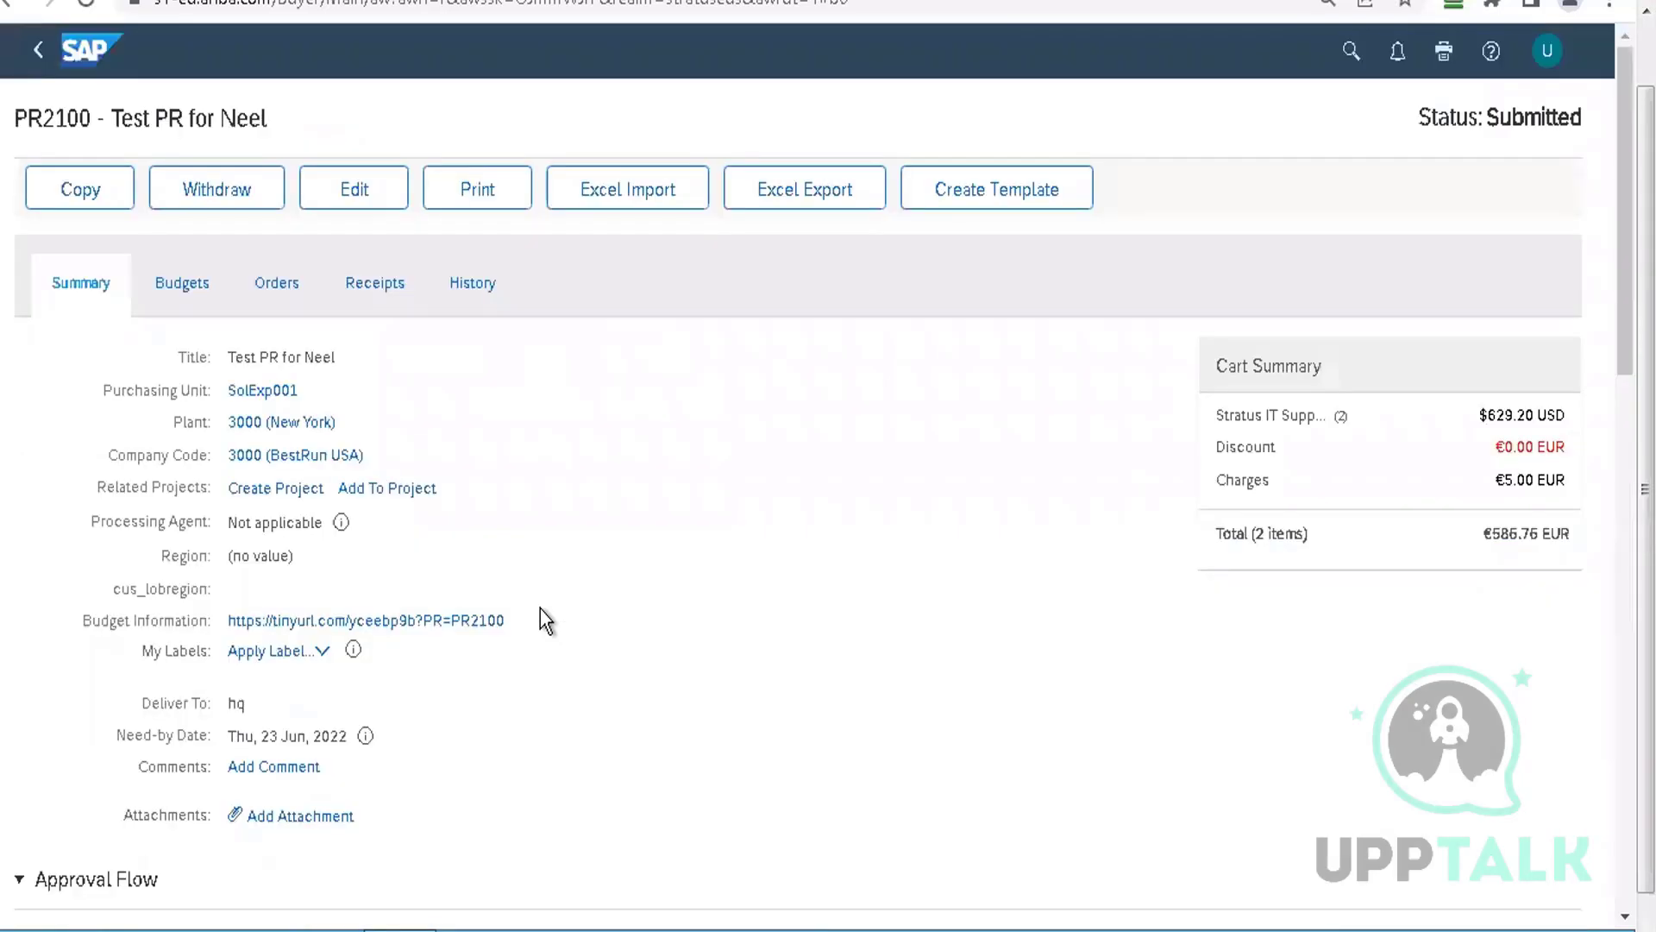
Return to the Ariba home dashboard and open User Manager under Manage > Core Administration
{"action": "left_click", "coordinate": [93, 57]}
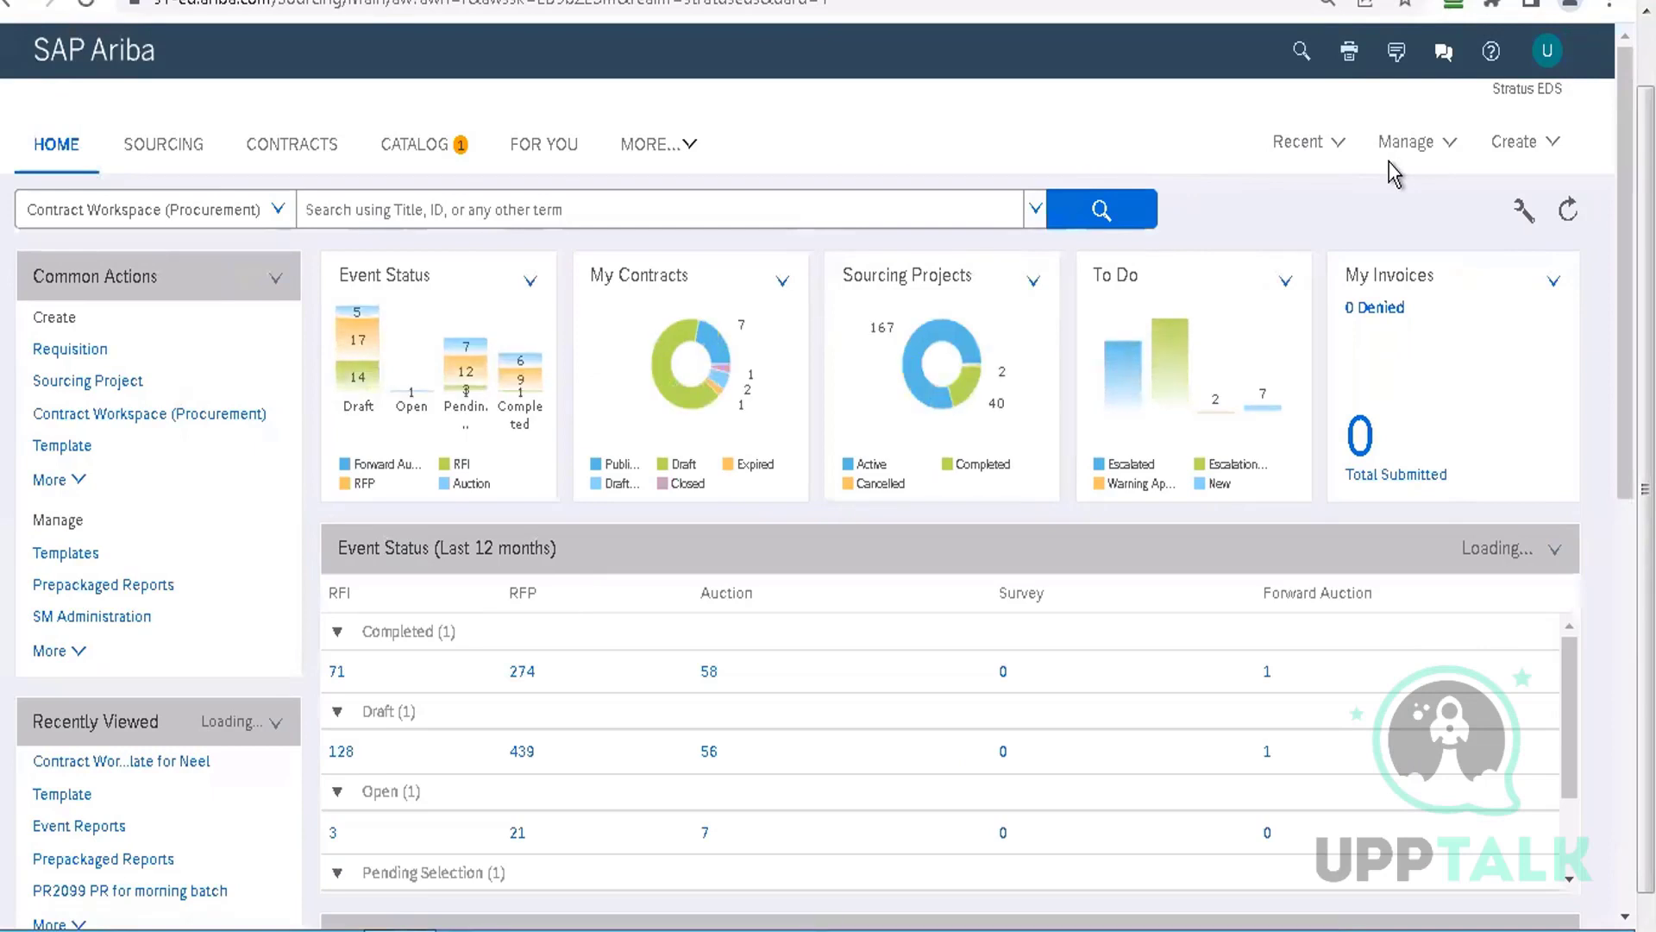
{"action": "left_click", "coordinate": [1406, 144]}
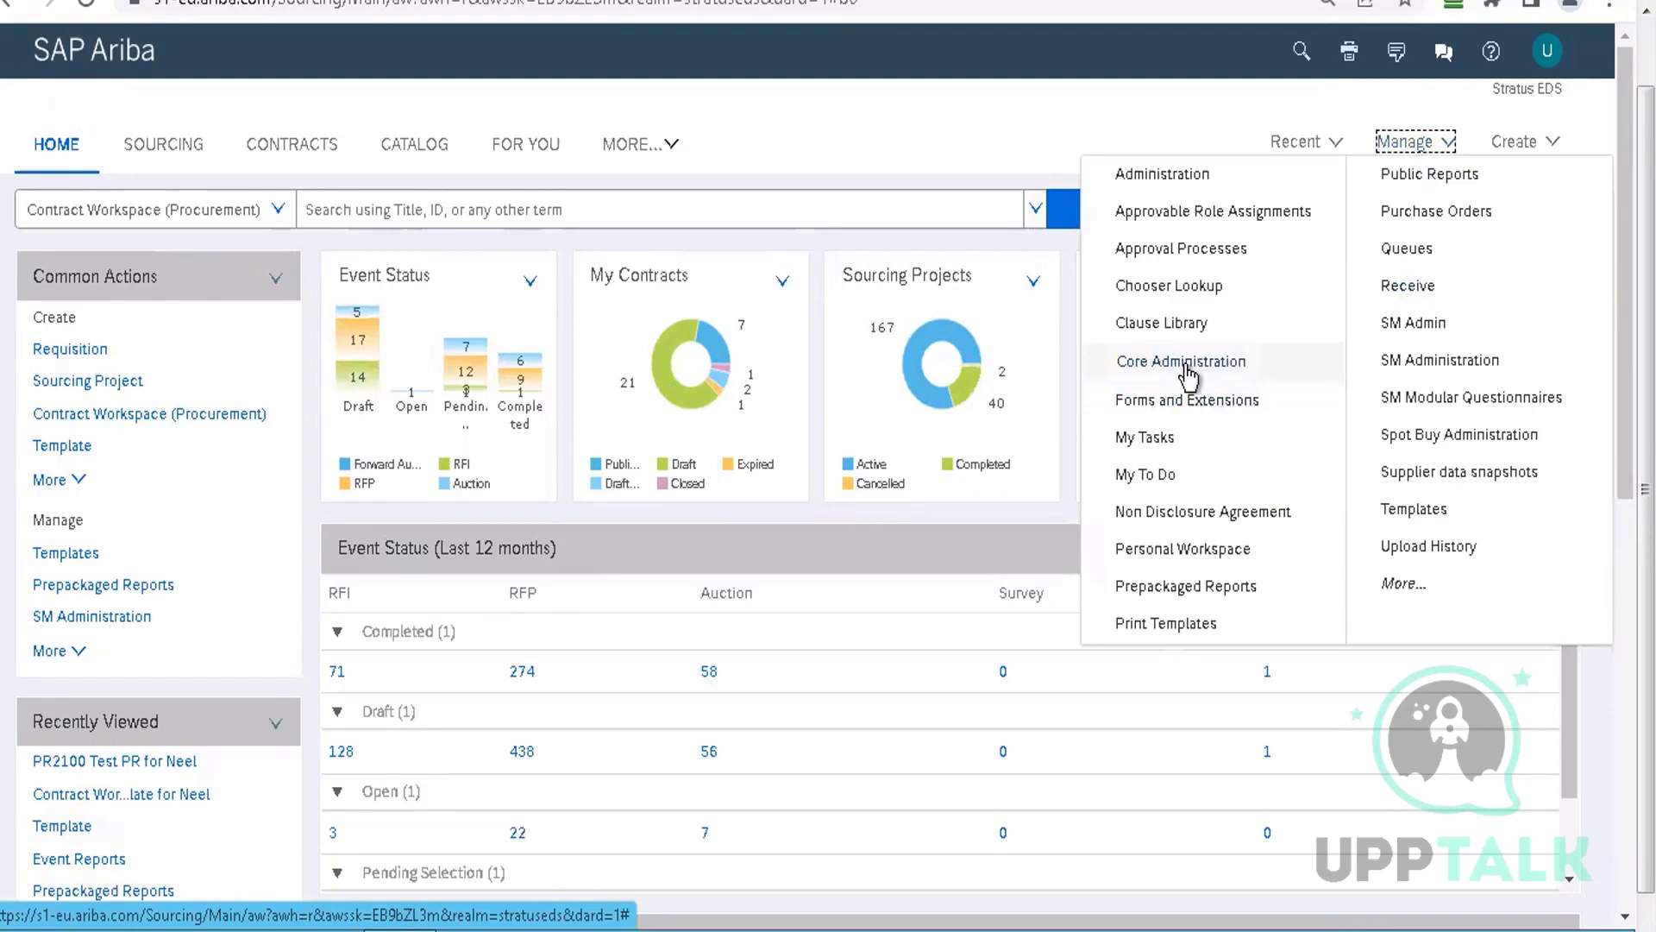
{"action": "left_click", "coordinate": [1183, 362]}
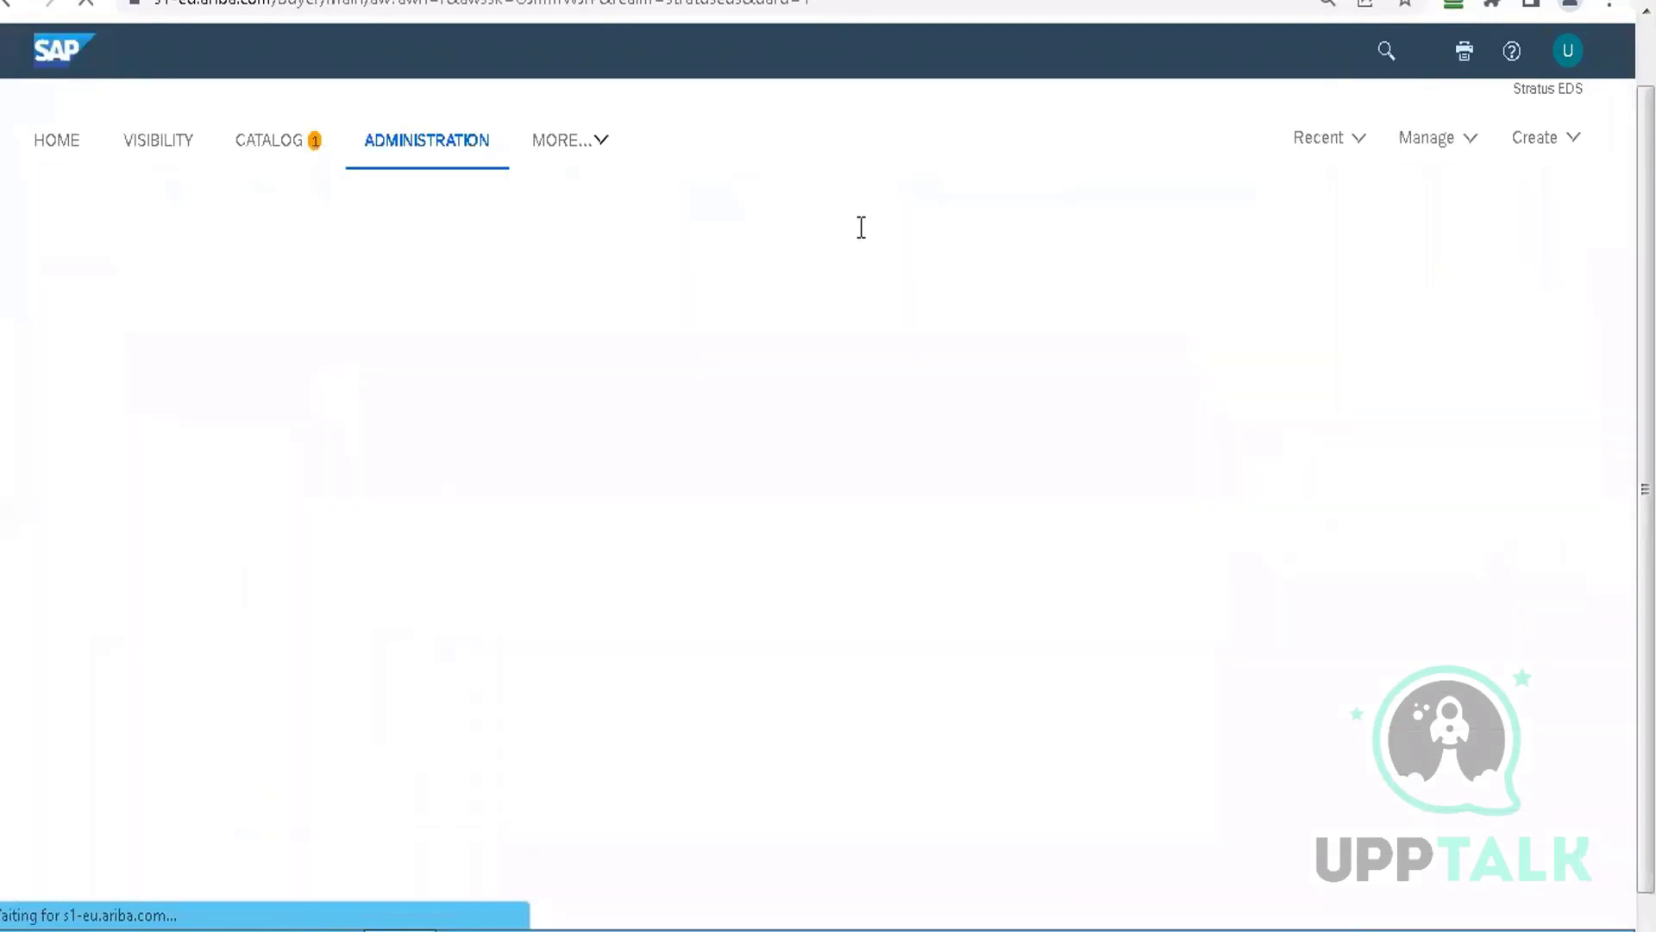
{"action": "left_click", "coordinate": [105, 435]}
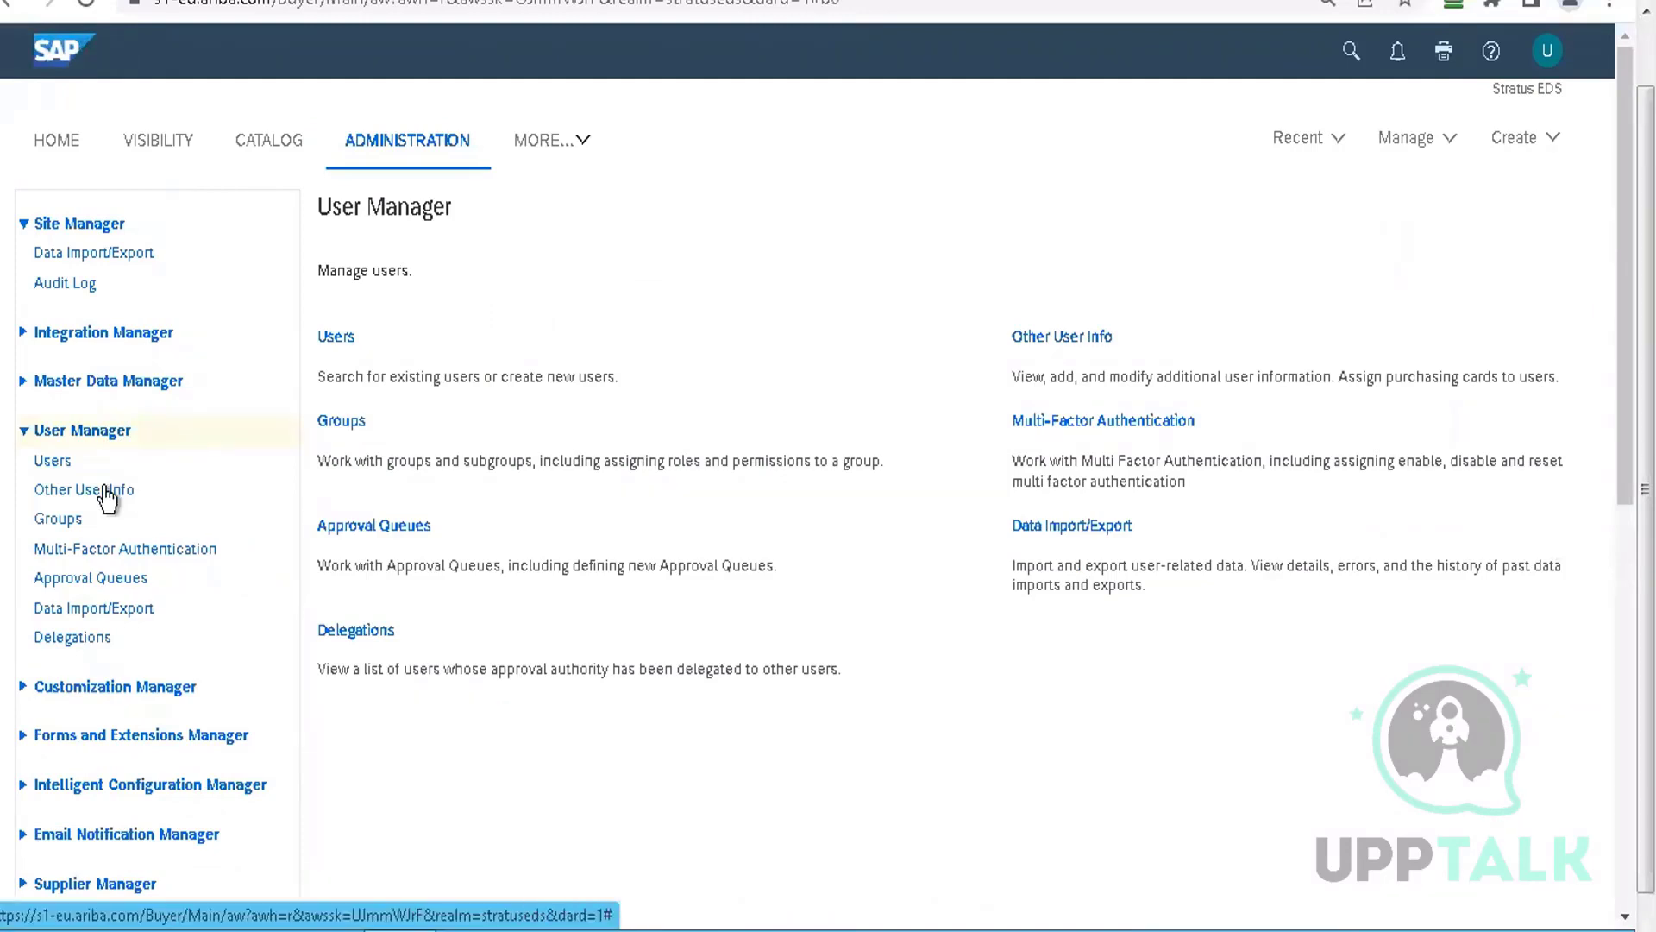
Search Other User Info for user ID 56, finding UXUSER56, then move to the Users search page
{"action": "left_click", "coordinate": [103, 489]}
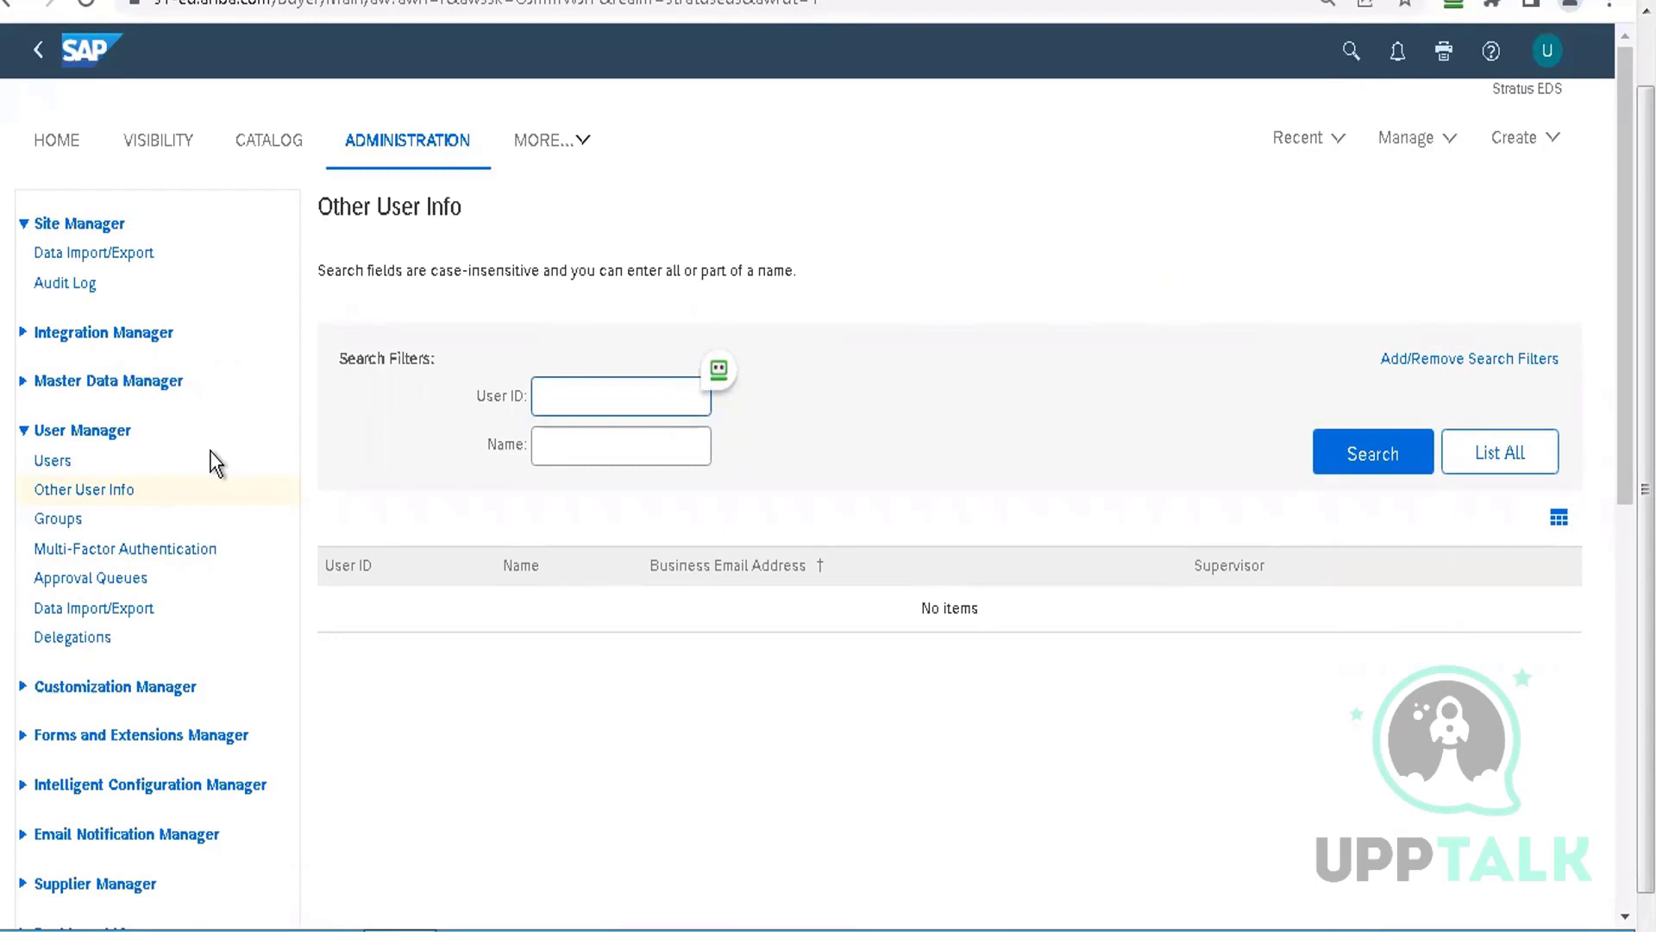
{"action": "type", "text": "56"}
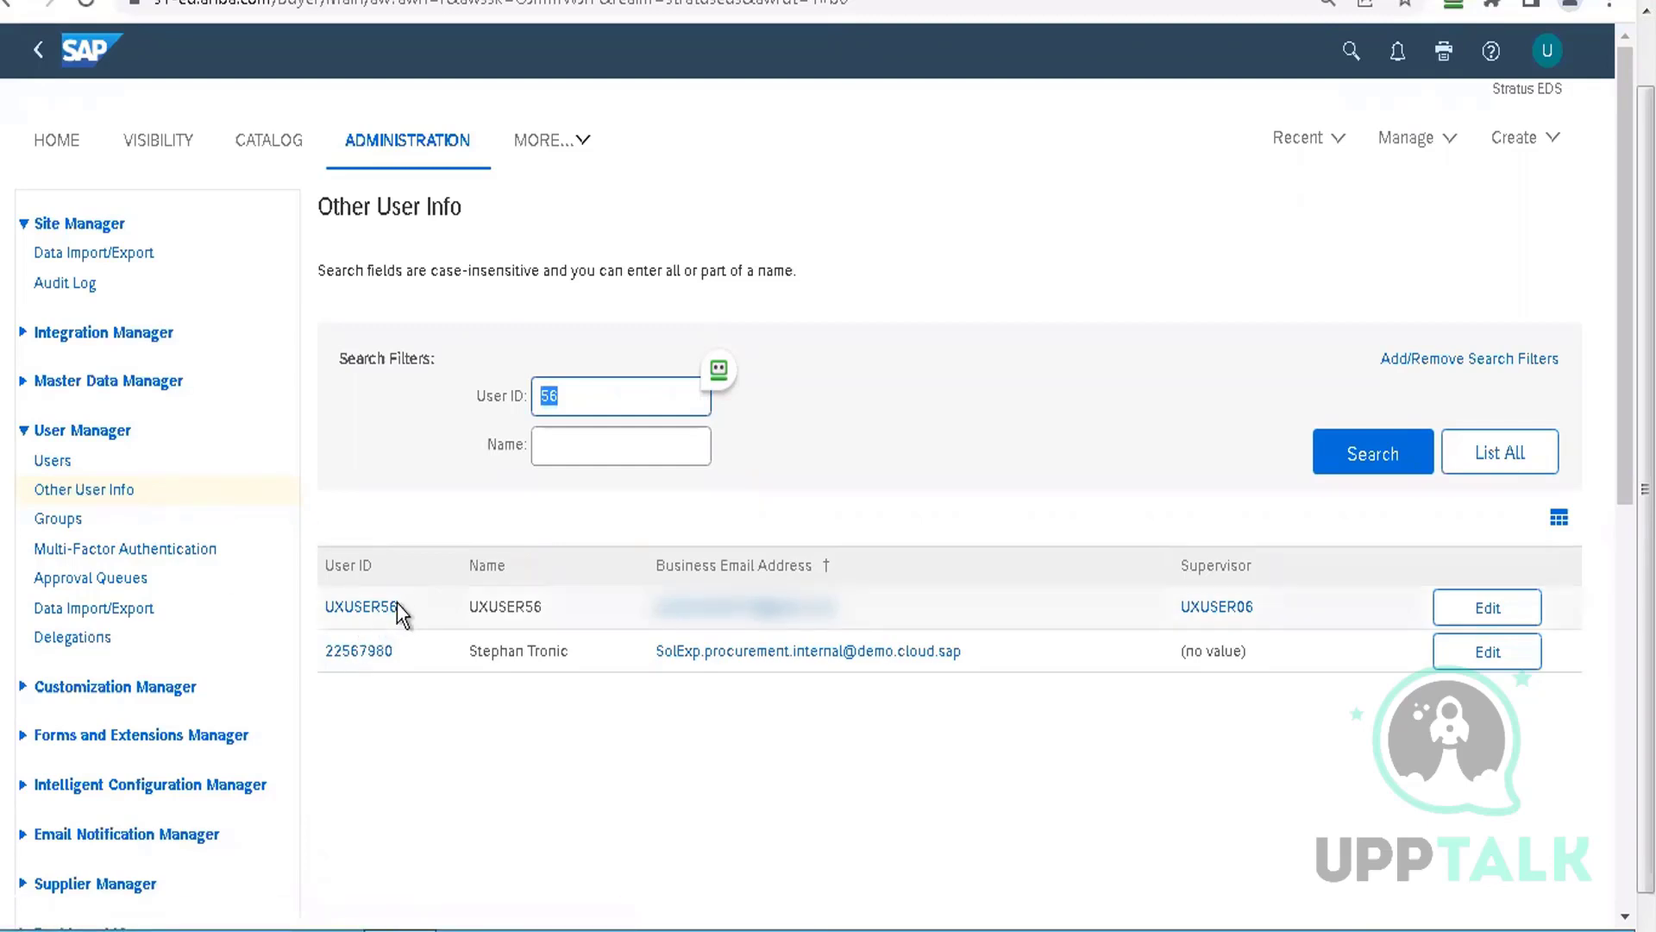
{"action": "left_click_drag", "start_coordinate": [398, 607], "coordinate": [326, 610]}
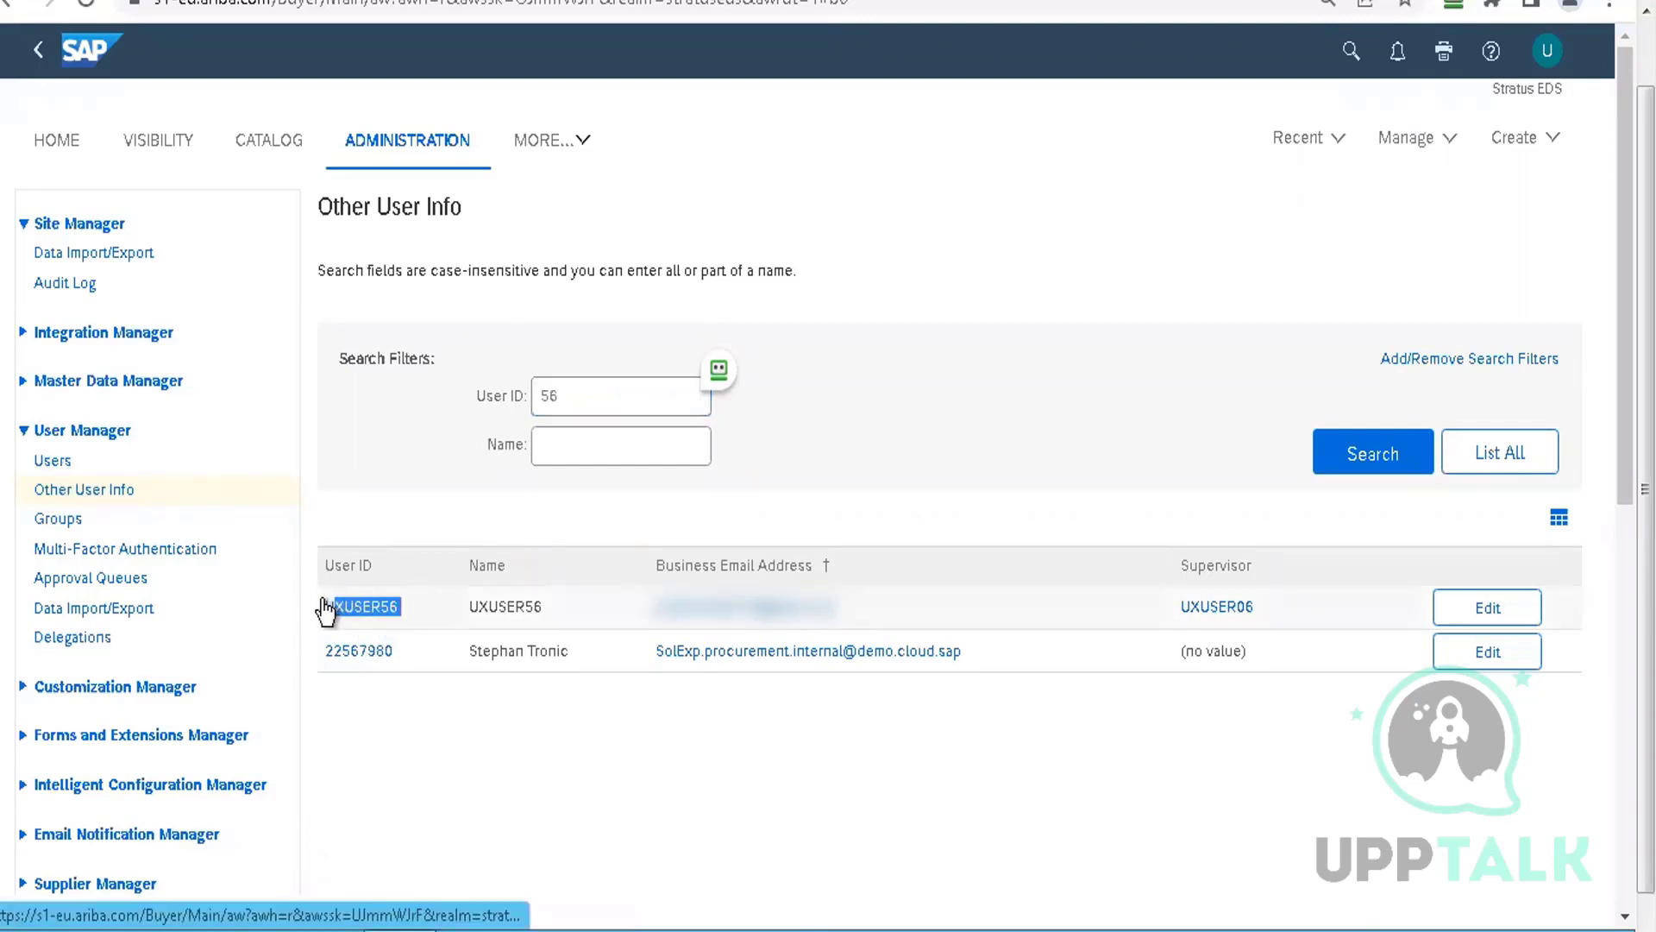
{"action": "left_click", "coordinate": [453, 811]}
{"action": "left_click", "coordinate": [53, 463]}
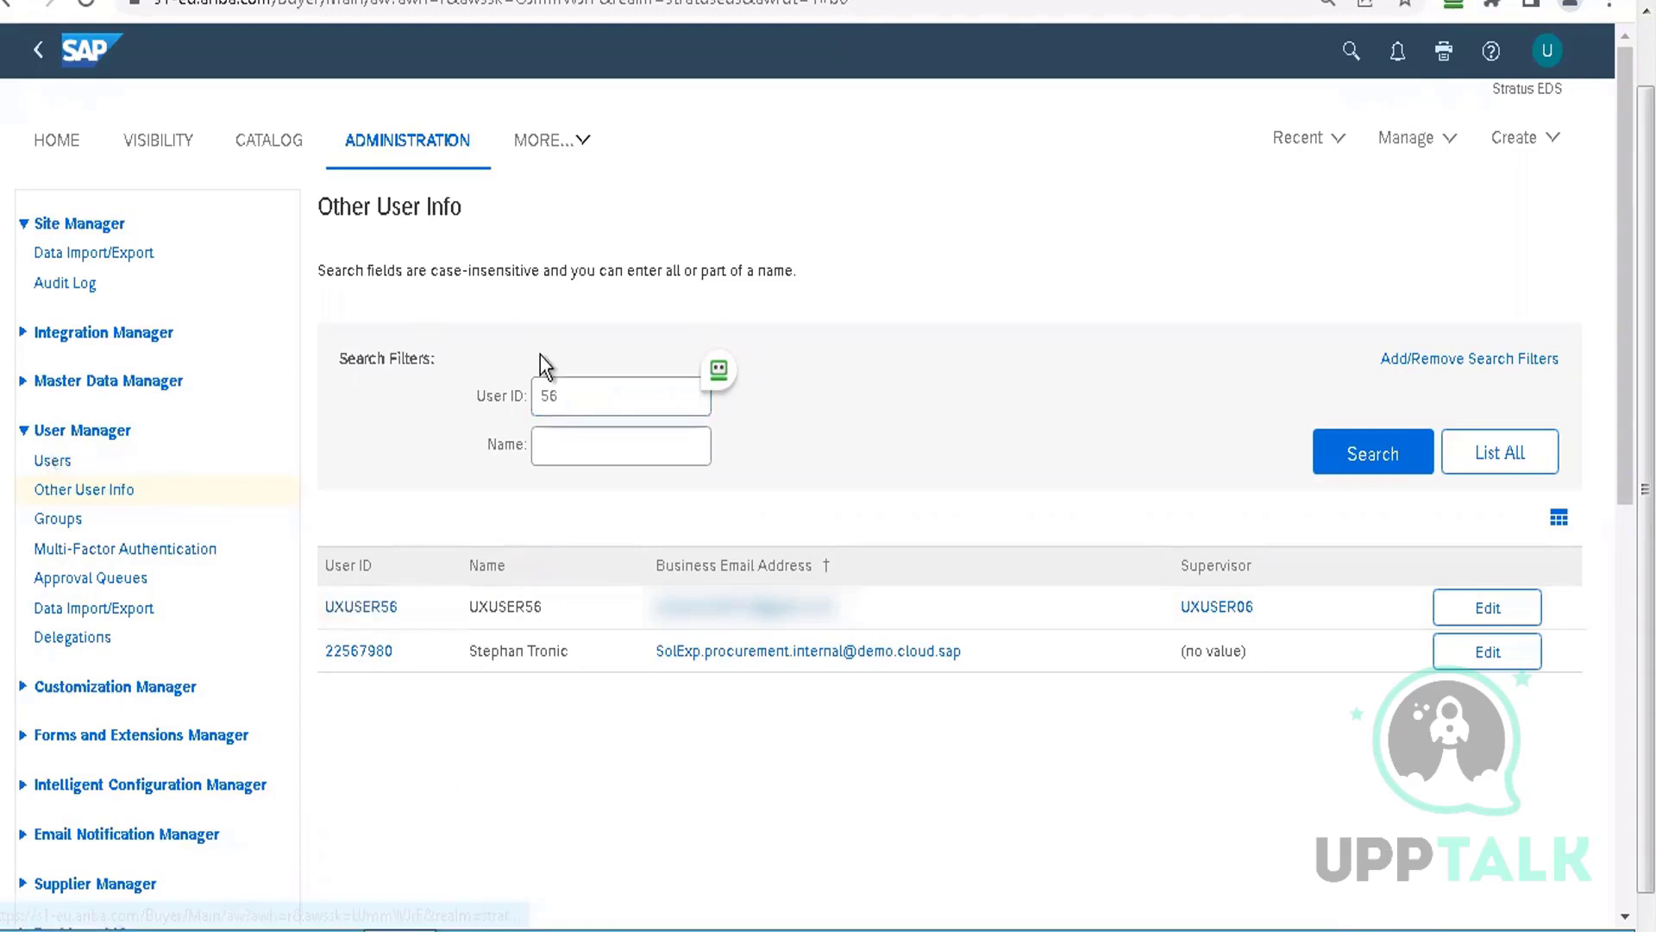
{"action": "left_click", "coordinate": [567, 445]}
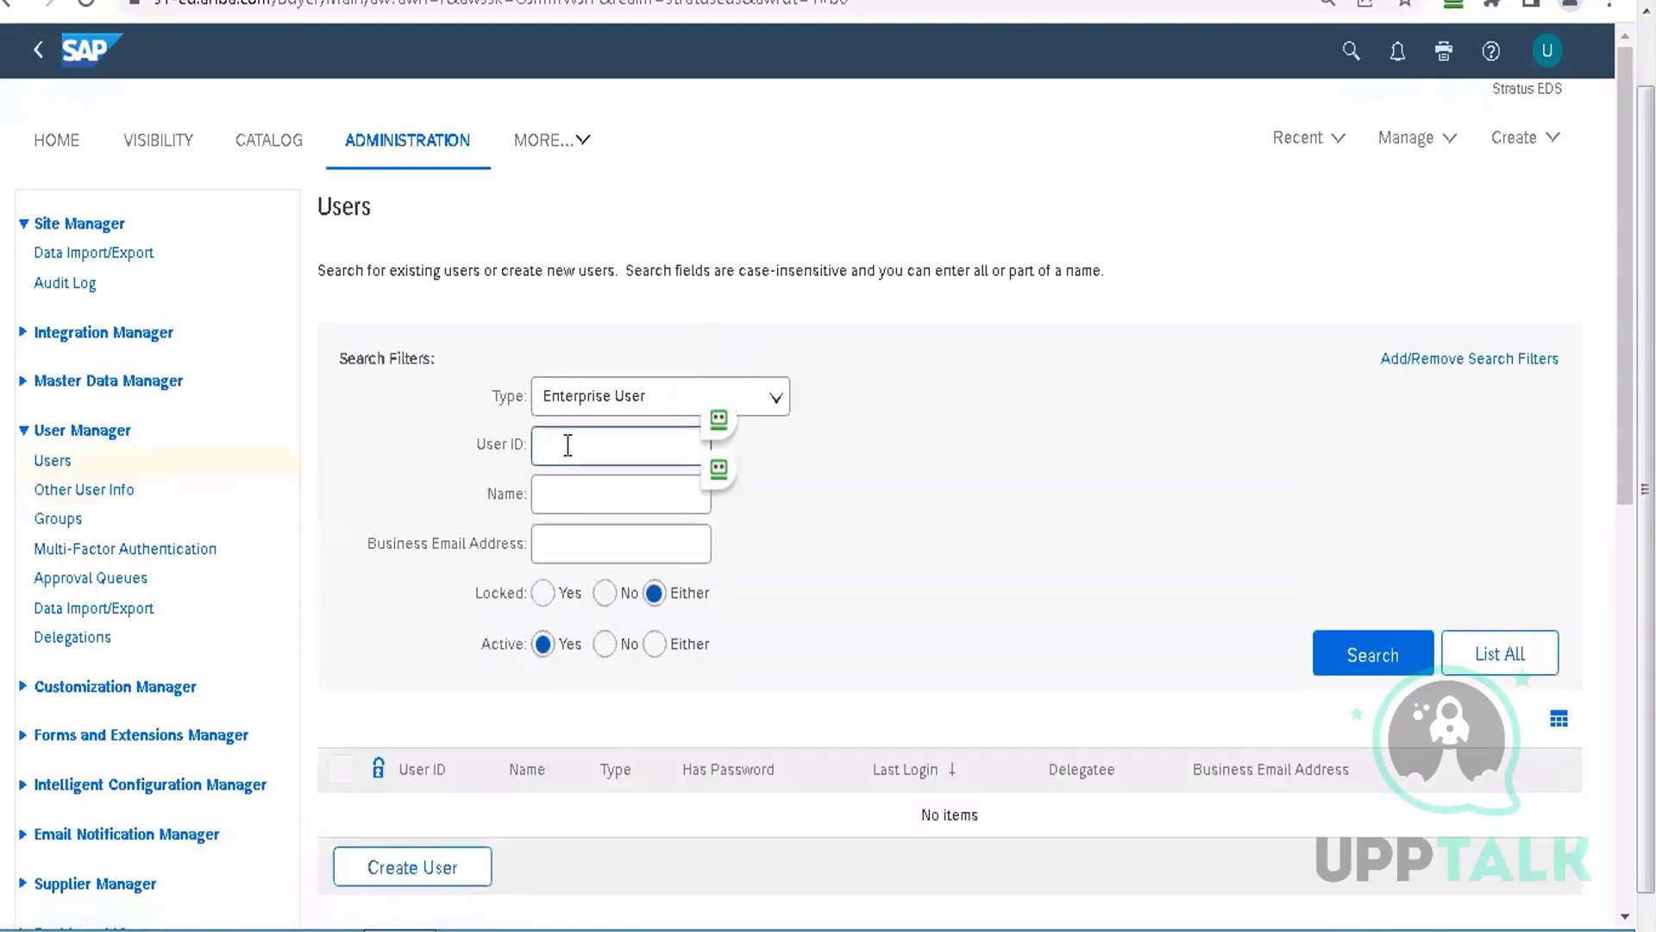
Search Users for ID 56 and open UXUSER56's View Details page
{"action": "type", "text": "56"}
{"action": "key", "text": "Return"}
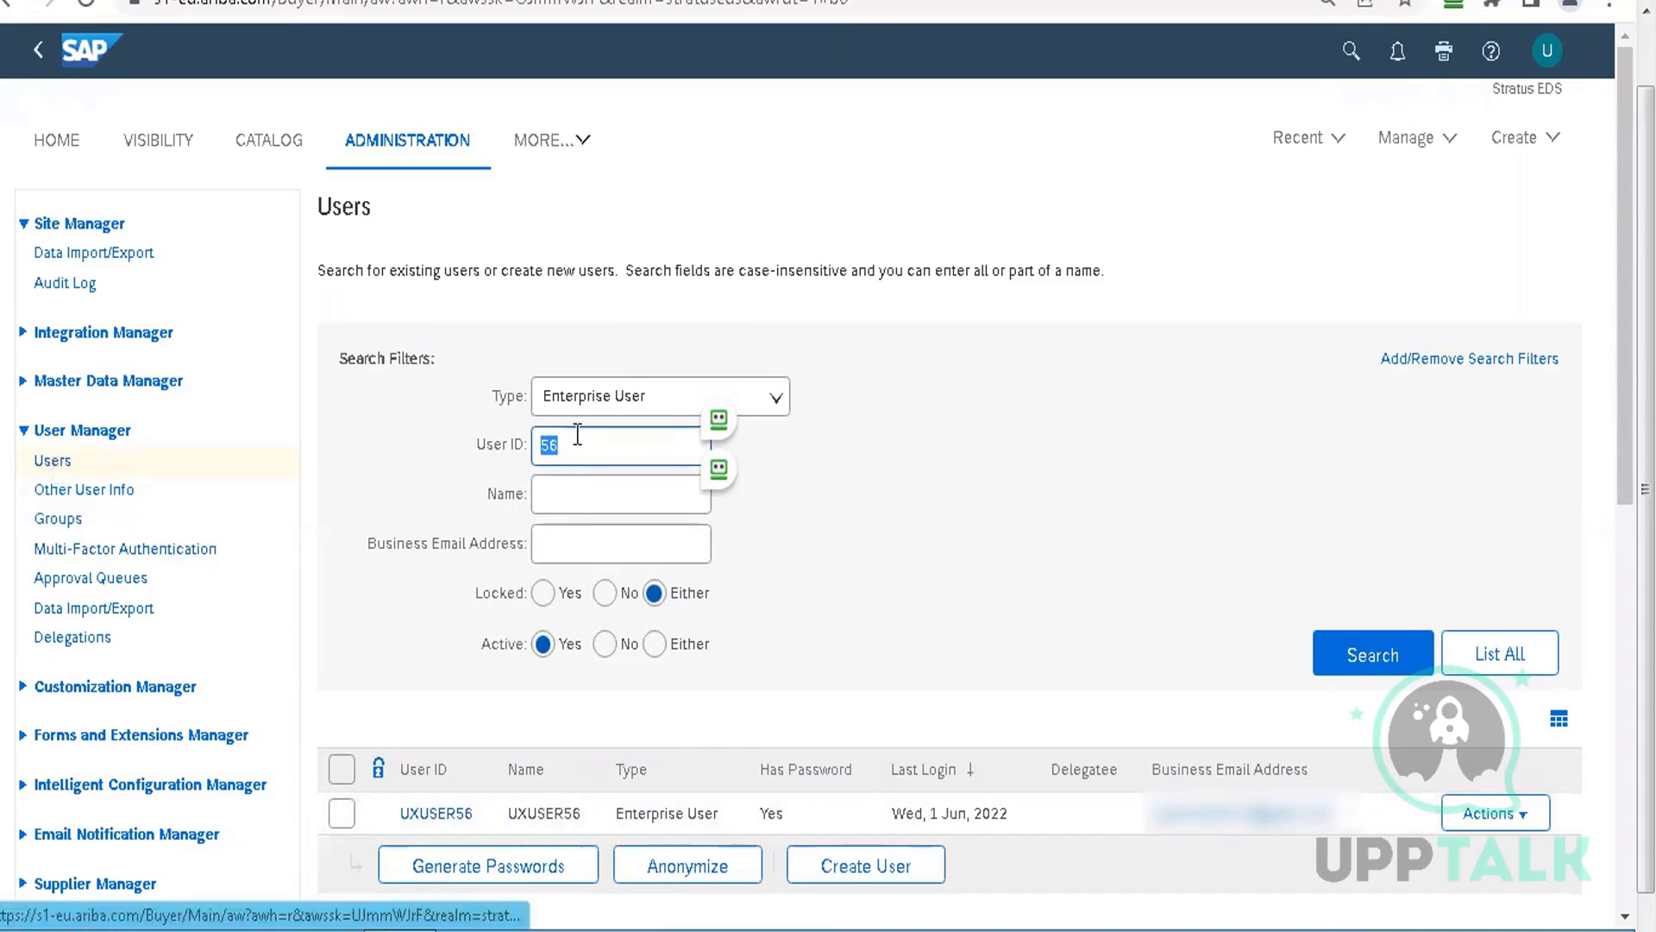
{"action": "left_click", "coordinate": [445, 814]}
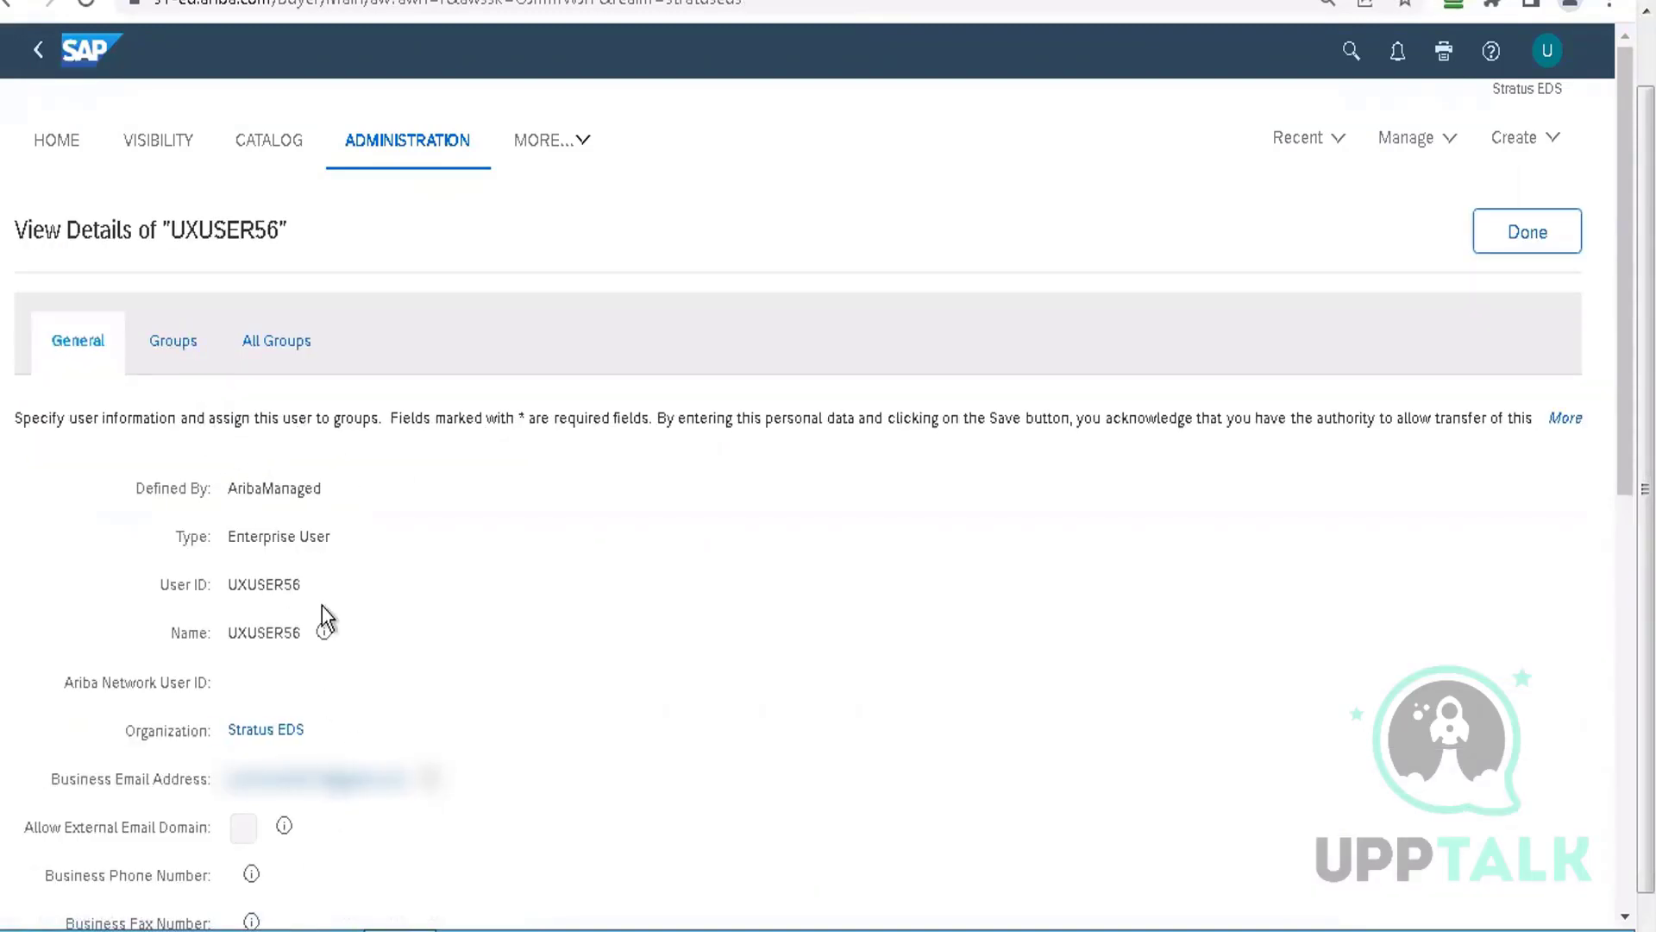
Show the groups directly assigned to UXUSER56 and scroll through the list
{"action": "left_click", "coordinate": [173, 340]}
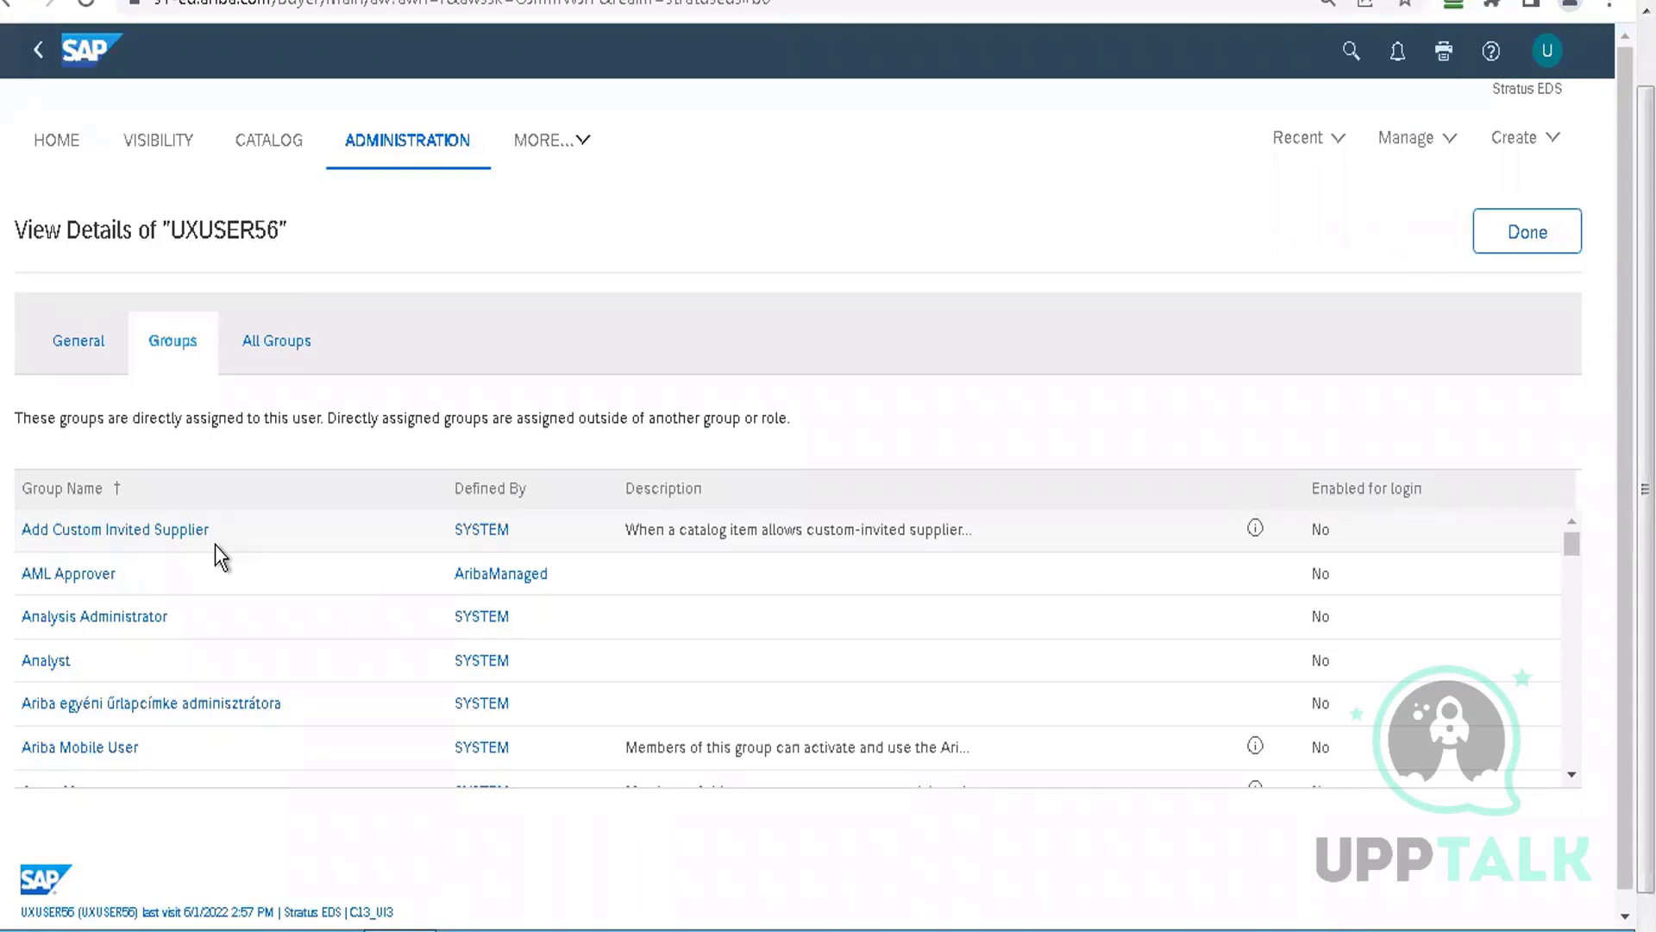
{"action": "left_click", "coordinate": [1570, 777]}
{"action": "left_click_drag", "start_coordinate": [1570, 781], "coordinate": [1571, 783]}
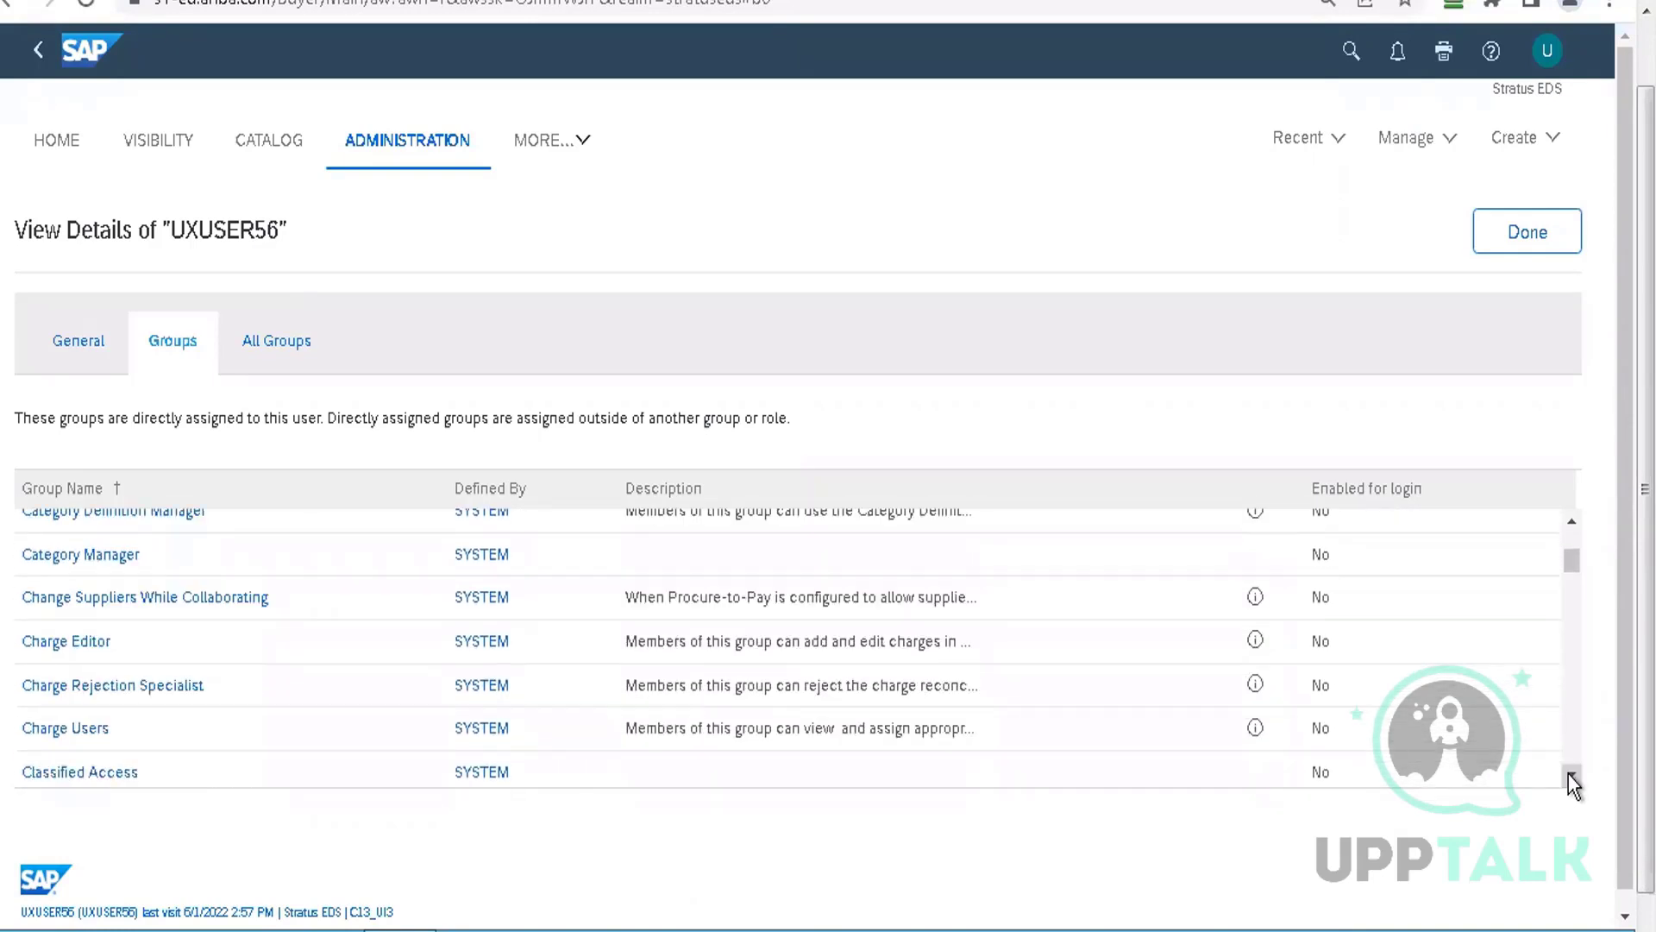
{"action": "scroll", "coordinate": [1566, 740], "scroll_direction": "down", "scroll_amount": 5}
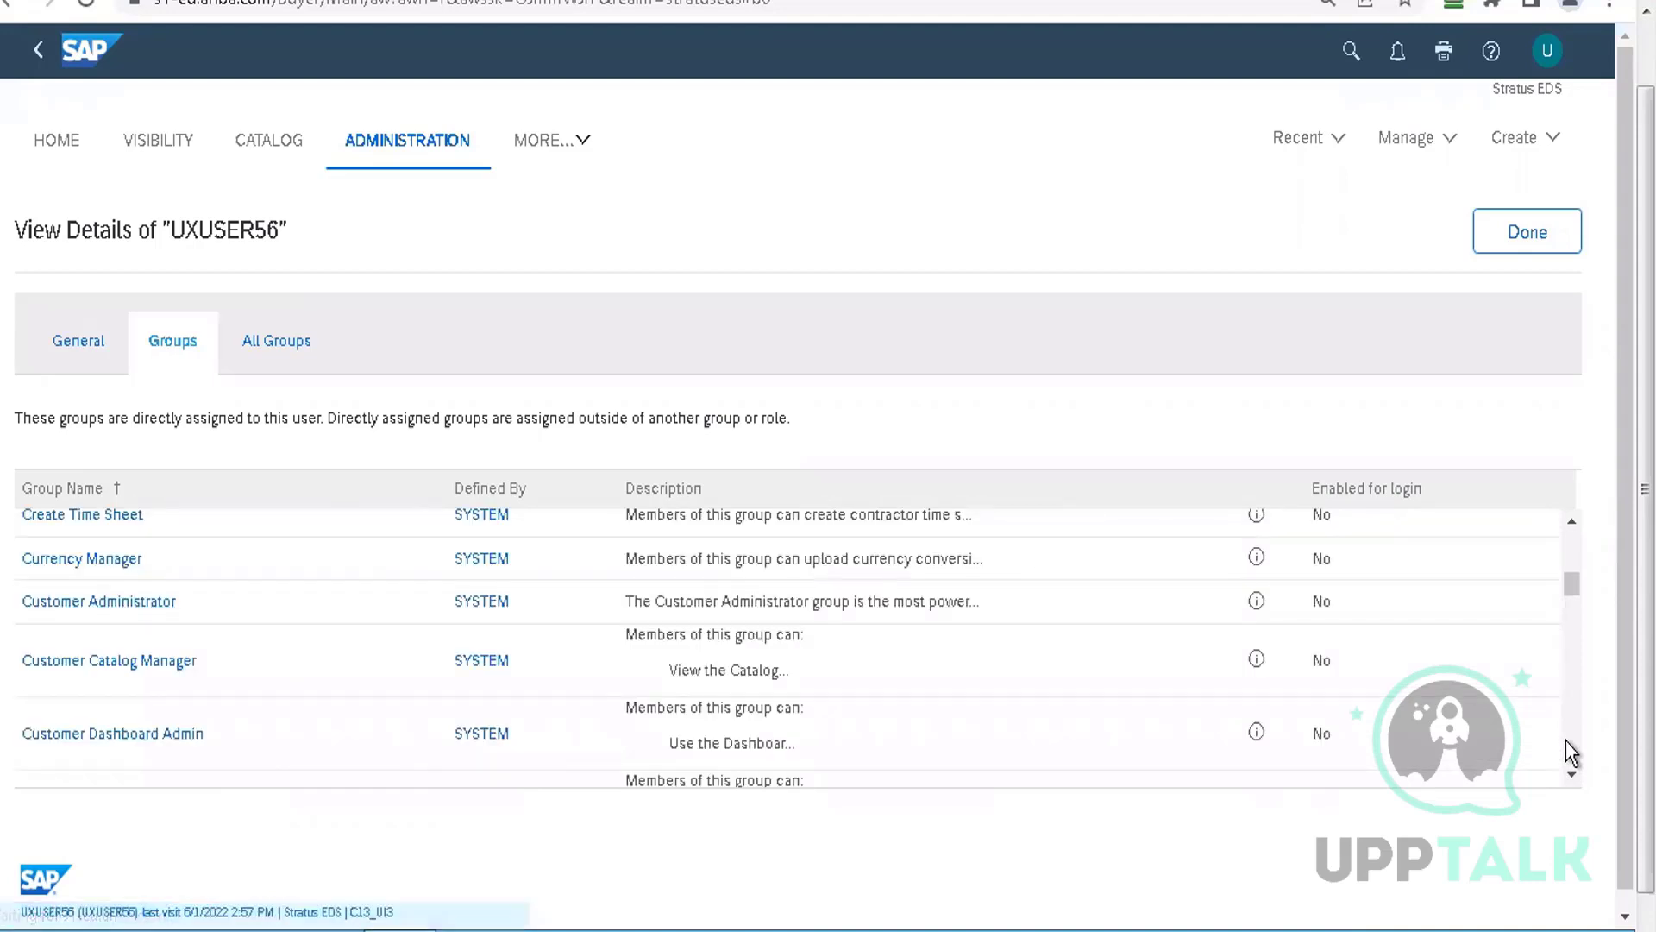
{"action": "scroll", "coordinate": [1565, 740], "scroll_direction": "down", "scroll_amount": 3}
{"action": "scroll", "coordinate": [1566, 740], "scroll_direction": "down", "scroll_amount": 6}
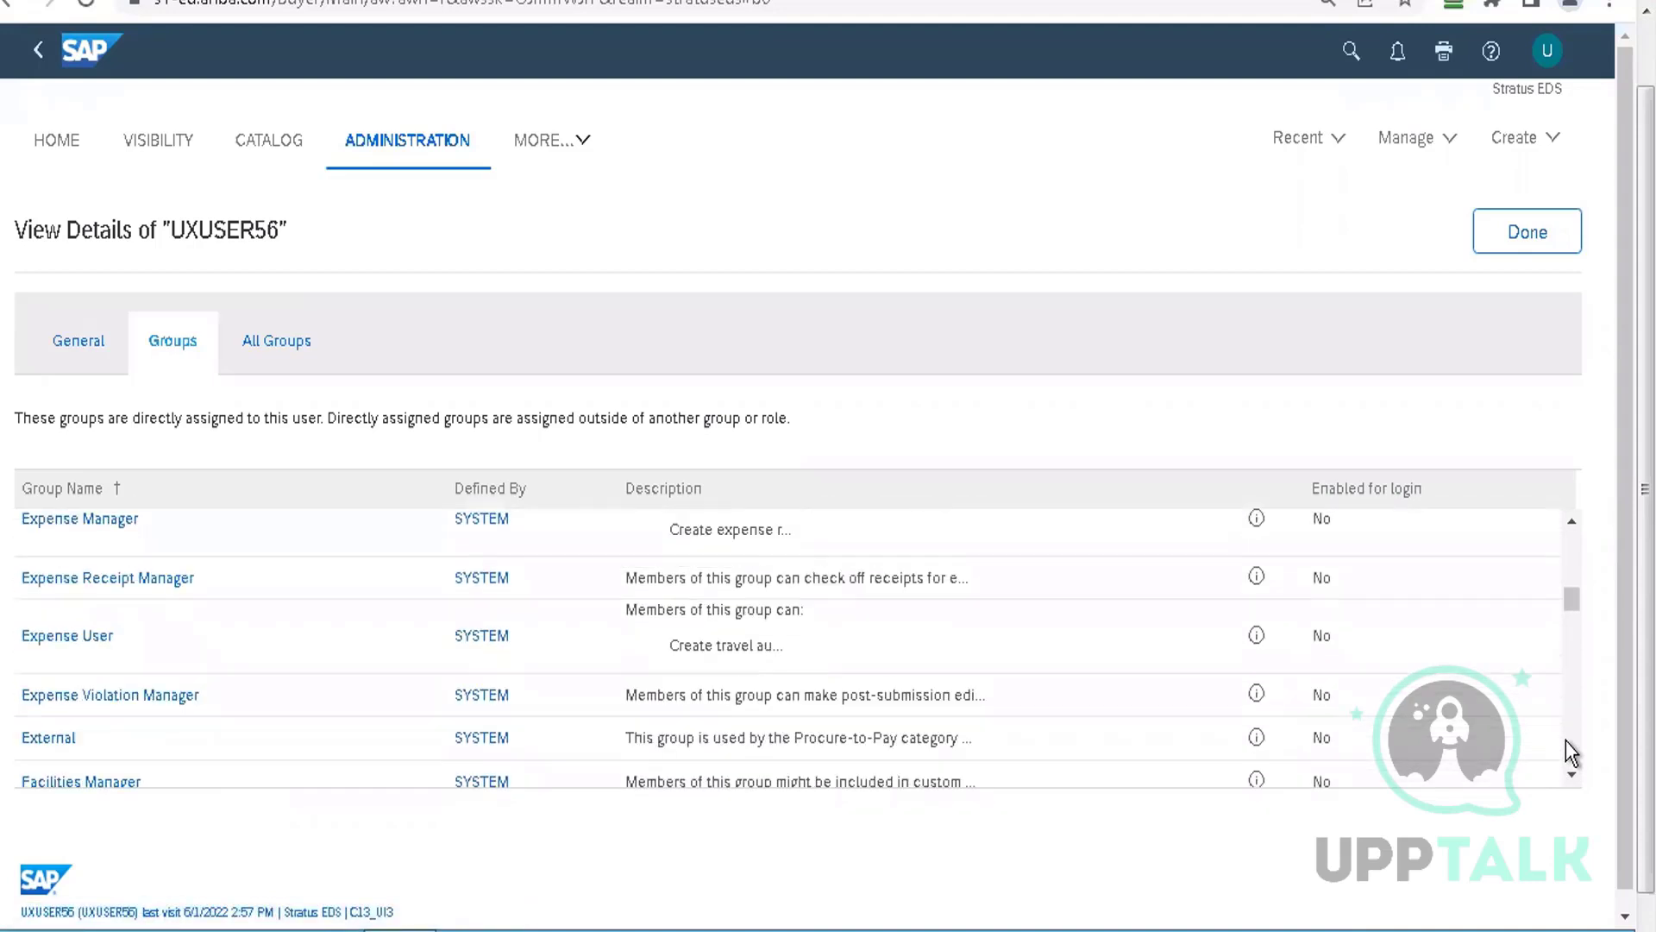
{"action": "scroll", "coordinate": [1565, 740], "scroll_direction": "down", "scroll_amount": 6}
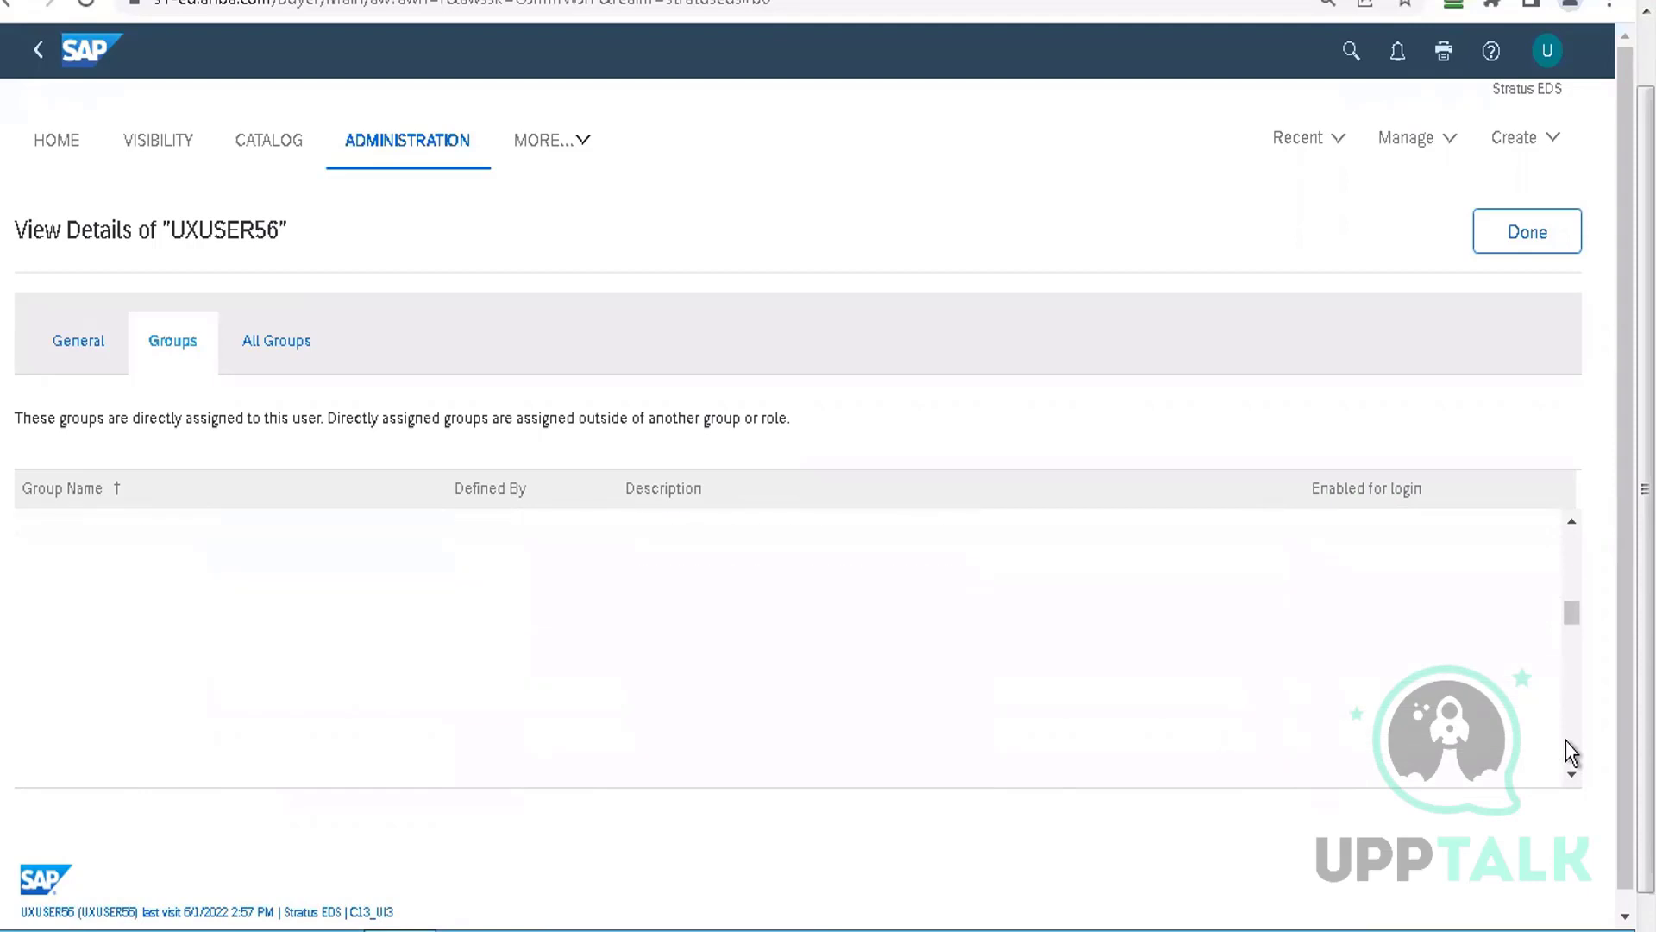
{"action": "scroll", "coordinate": [1566, 740], "scroll_direction": "down", "scroll_amount": 8}
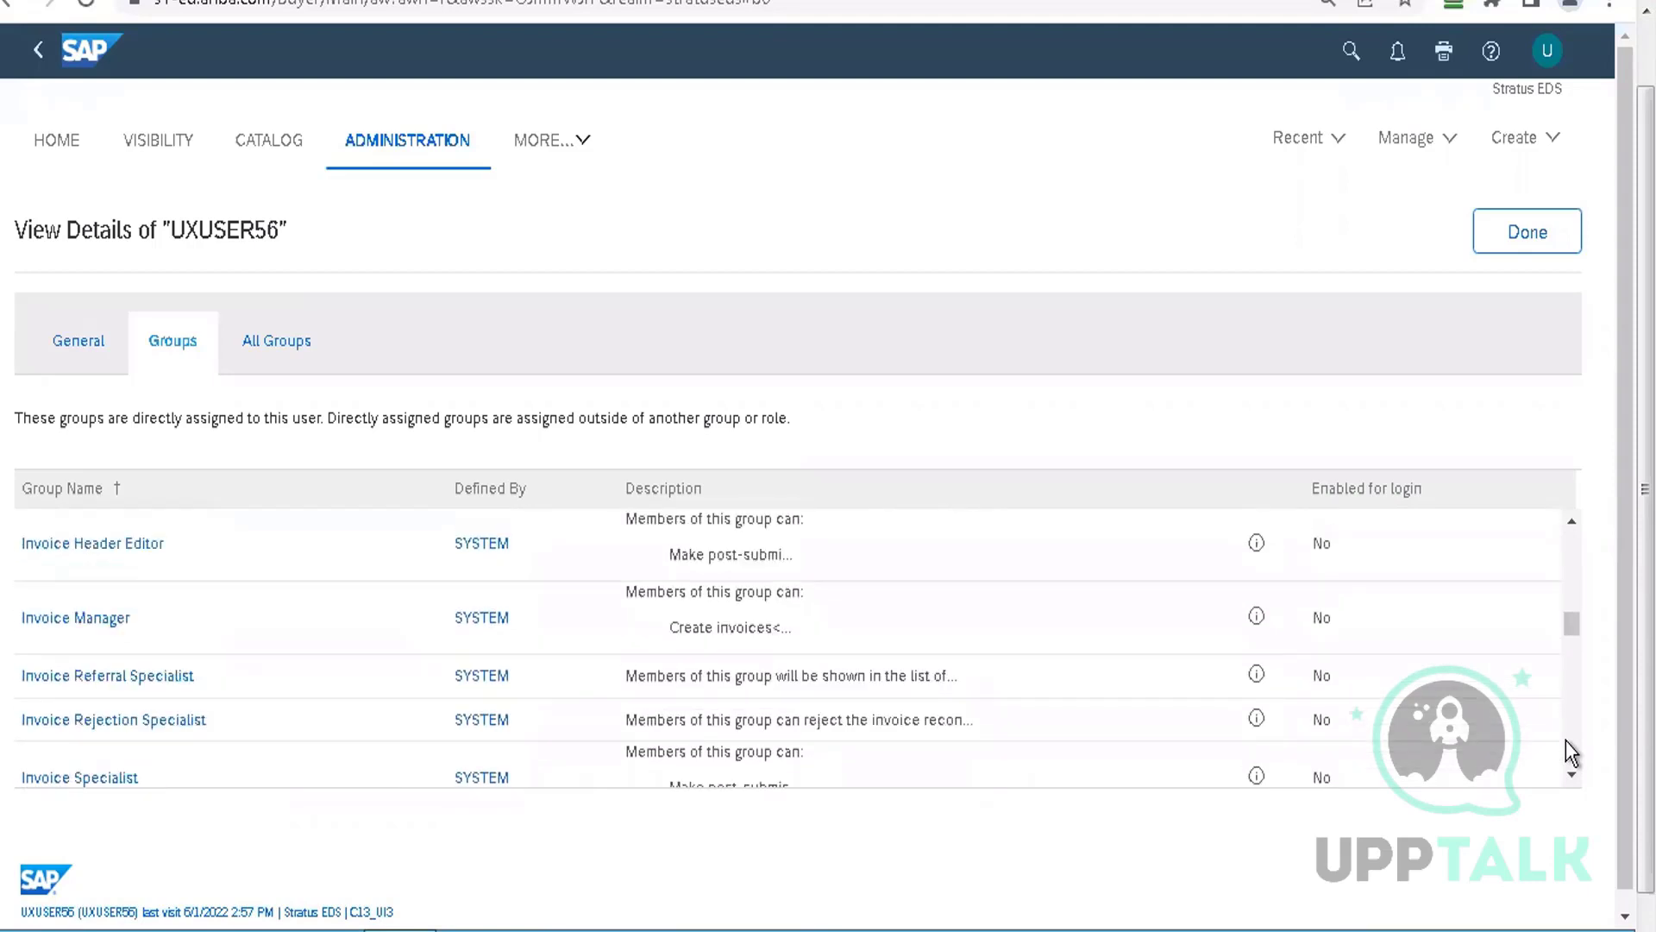
{"action": "scroll", "coordinate": [1566, 740], "scroll_direction": "down", "scroll_amount": 3}
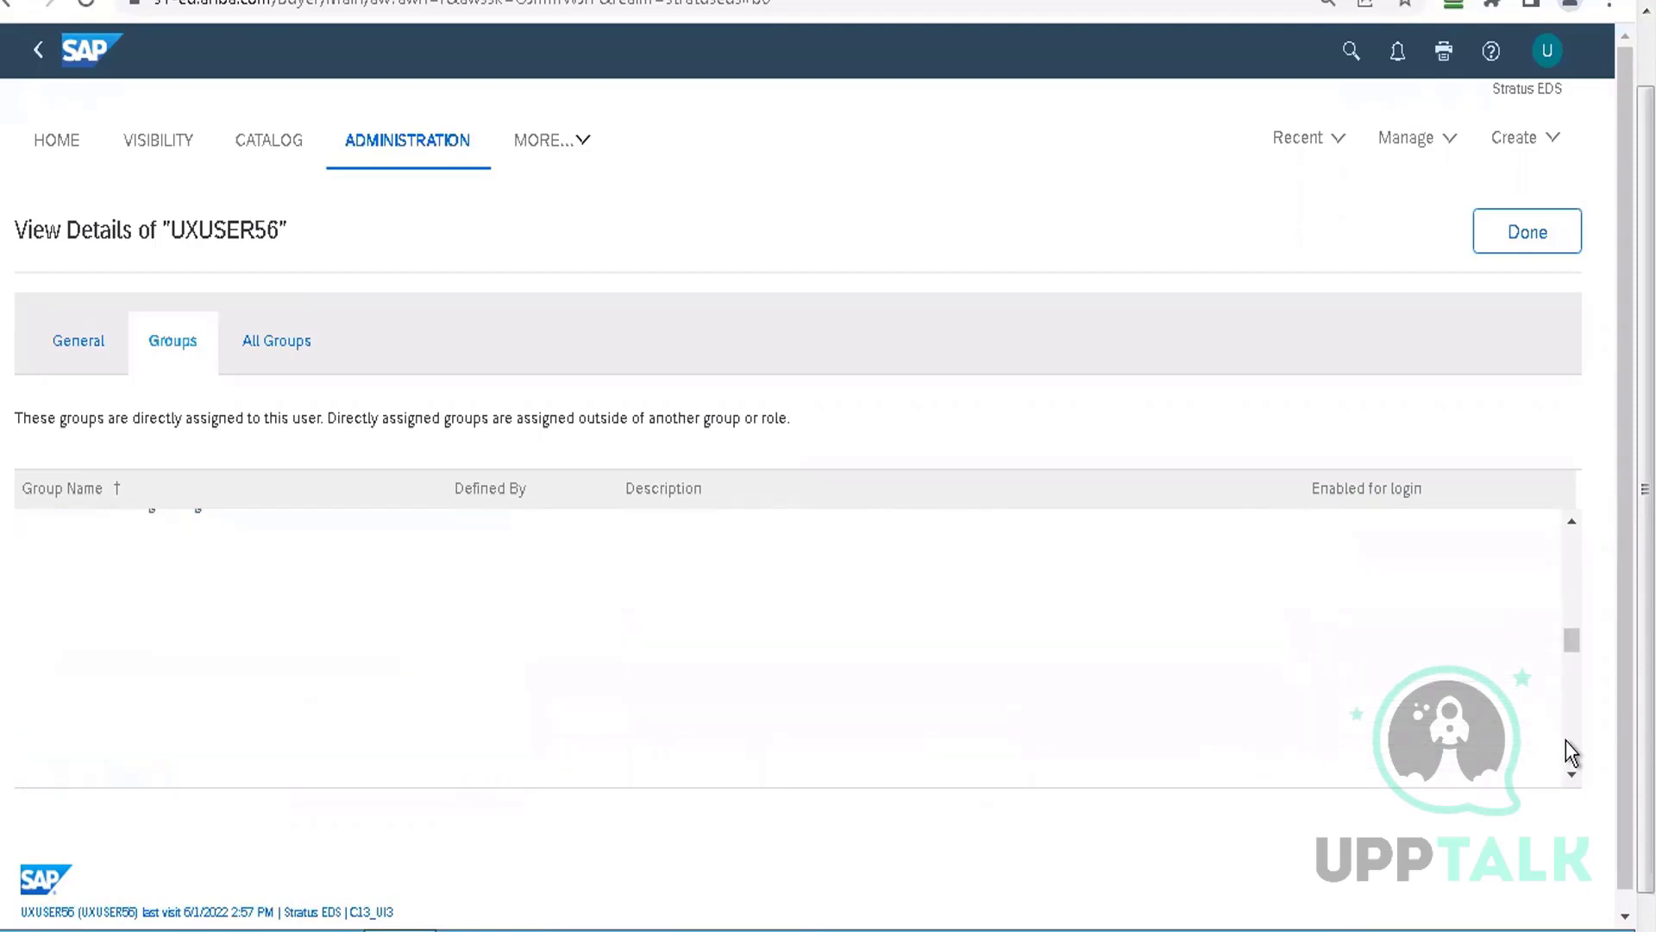
{"action": "scroll", "coordinate": [1566, 741], "scroll_direction": "down", "scroll_amount": 5}
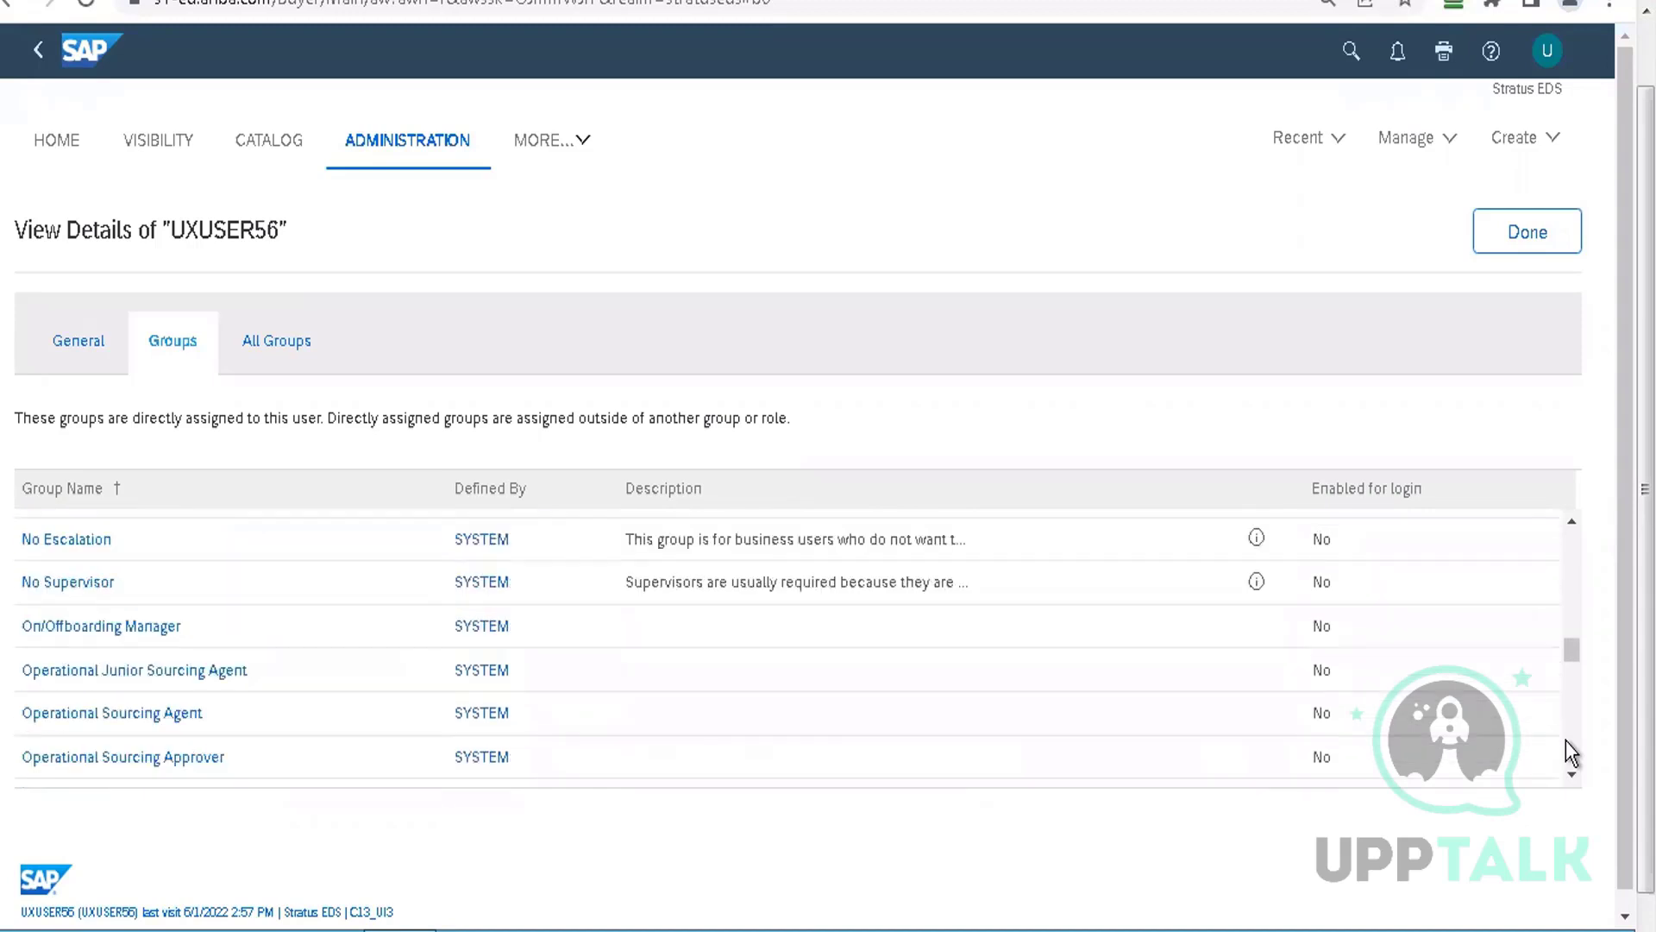
{"action": "scroll", "coordinate": [1566, 740], "scroll_direction": "down", "scroll_amount": 3}
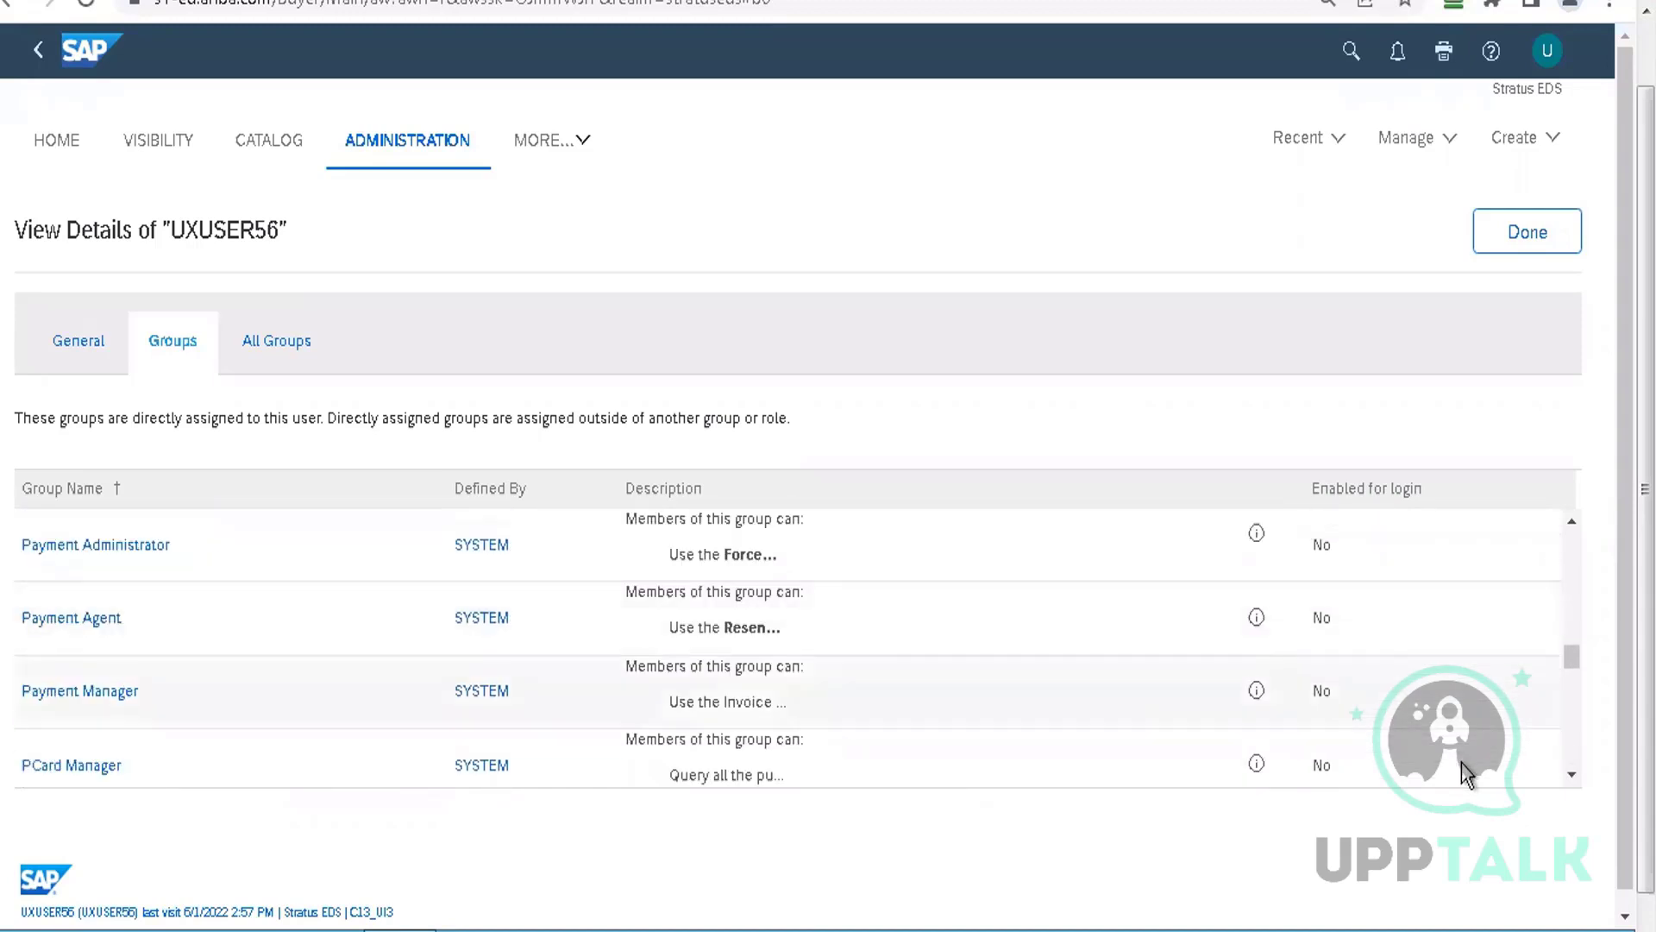
Reach the Procurement Agent row and display its full group description
{"action": "left_click", "coordinate": [1568, 780]}
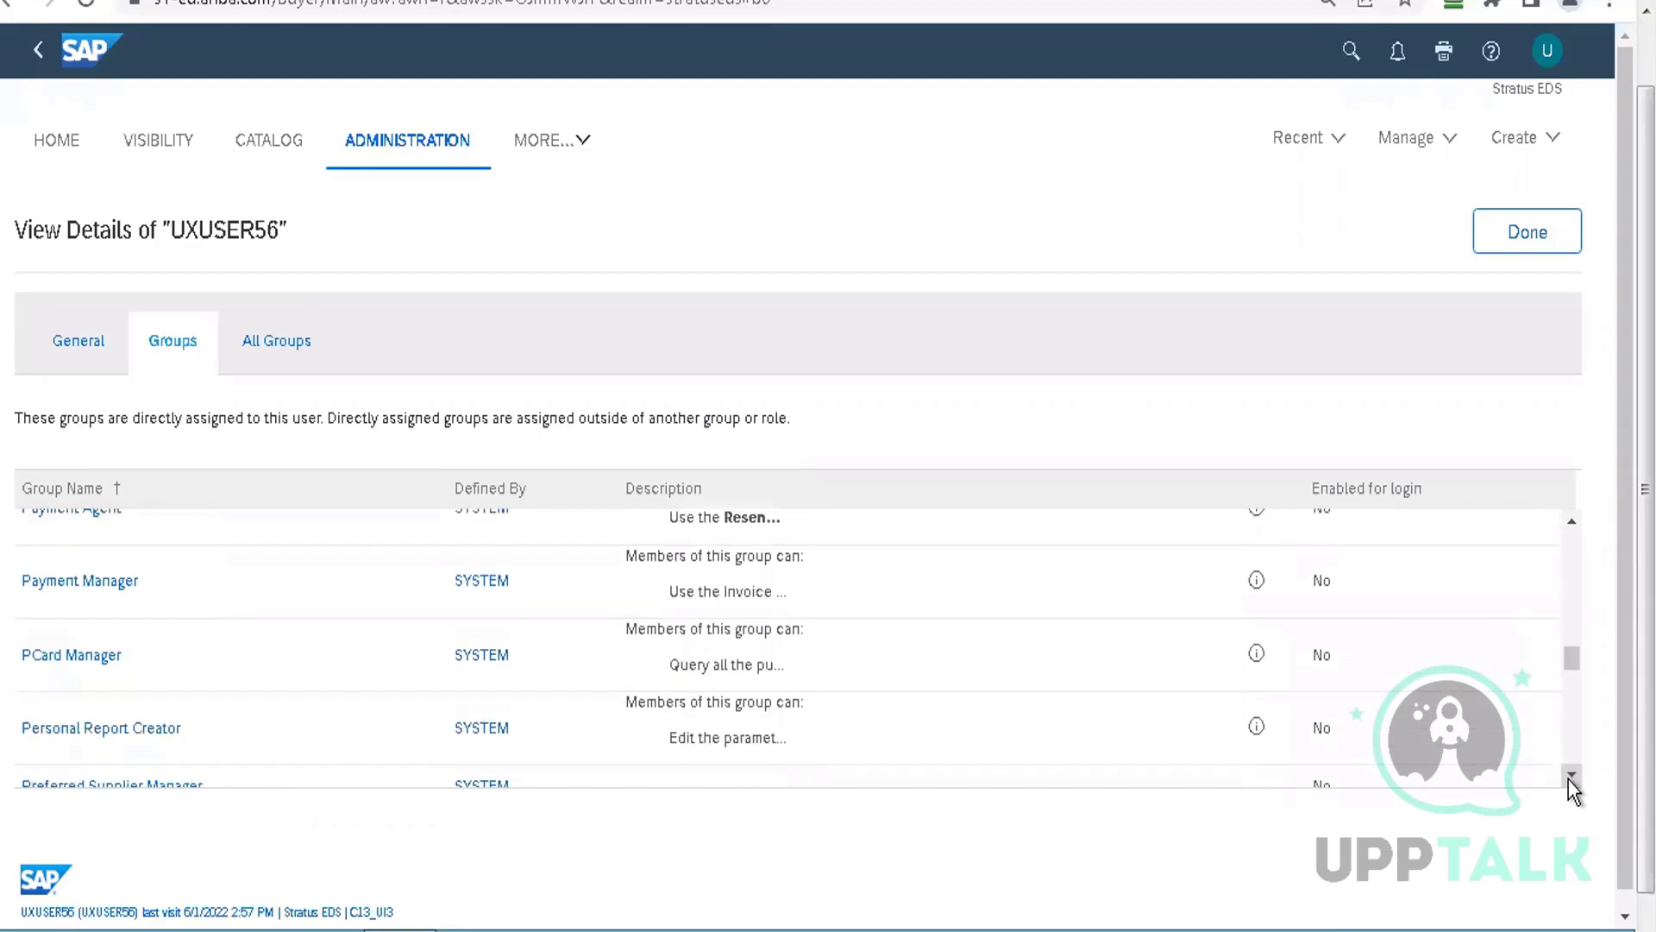
{"action": "left_click", "coordinate": [1568, 779]}
{"action": "left_click", "coordinate": [1568, 780]}
{"action": "left_click", "coordinate": [1569, 779]}
{"action": "left_click", "coordinate": [1568, 779]}
{"action": "left_click", "coordinate": [1568, 780]}
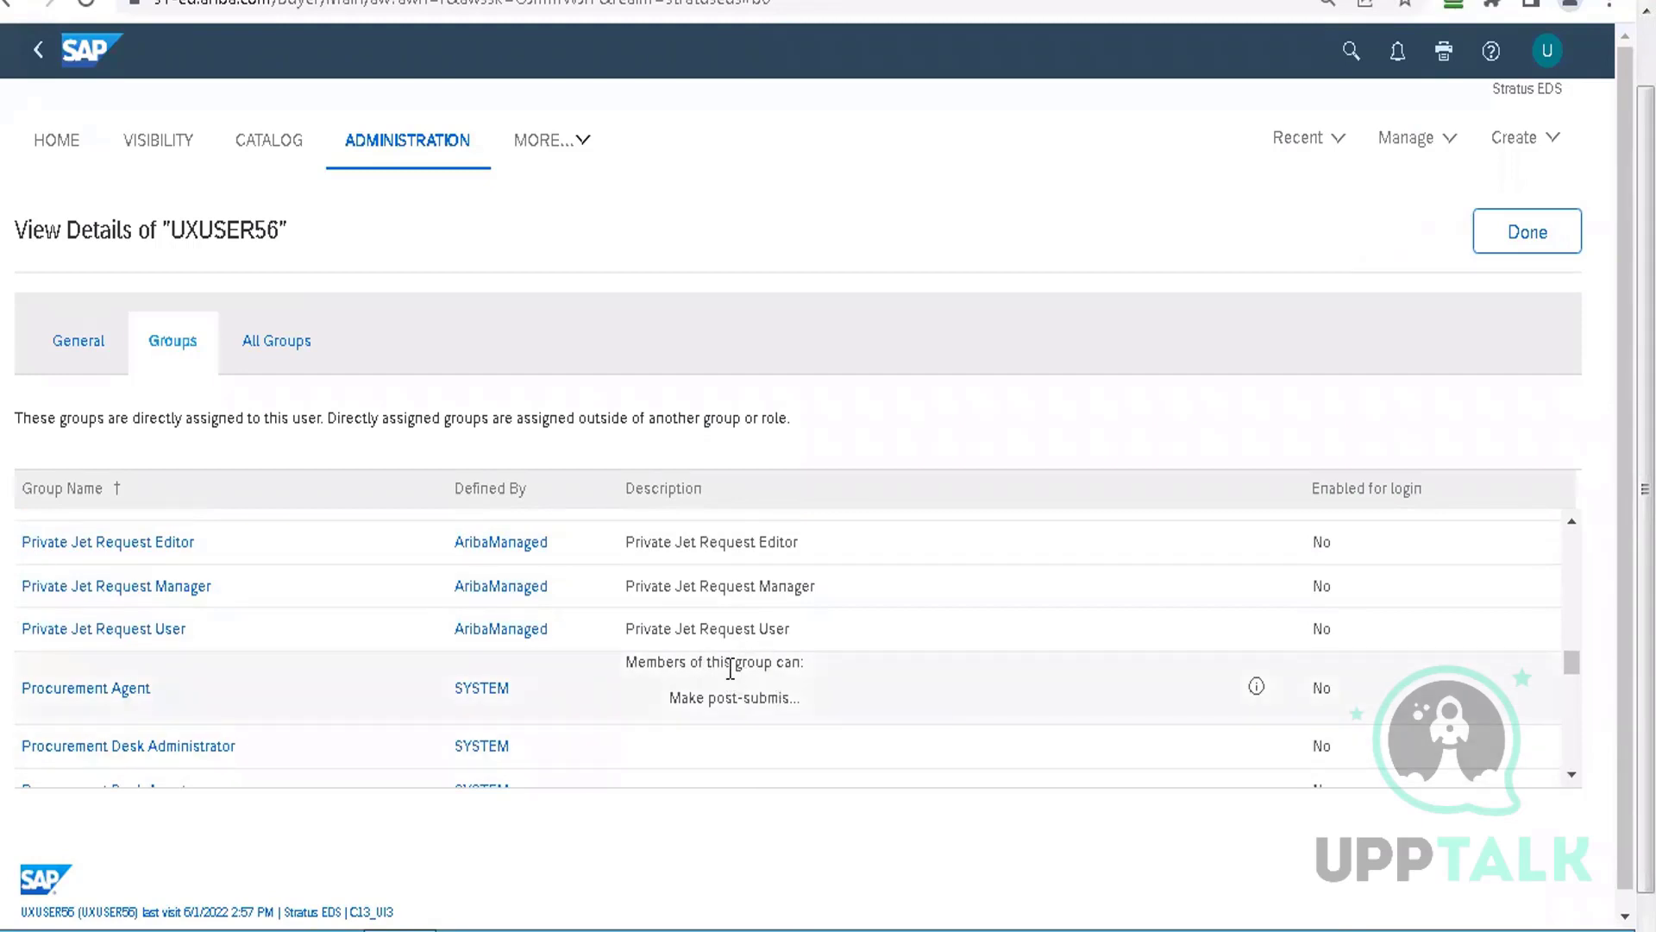
{"action": "left_click", "coordinate": [1258, 688]}
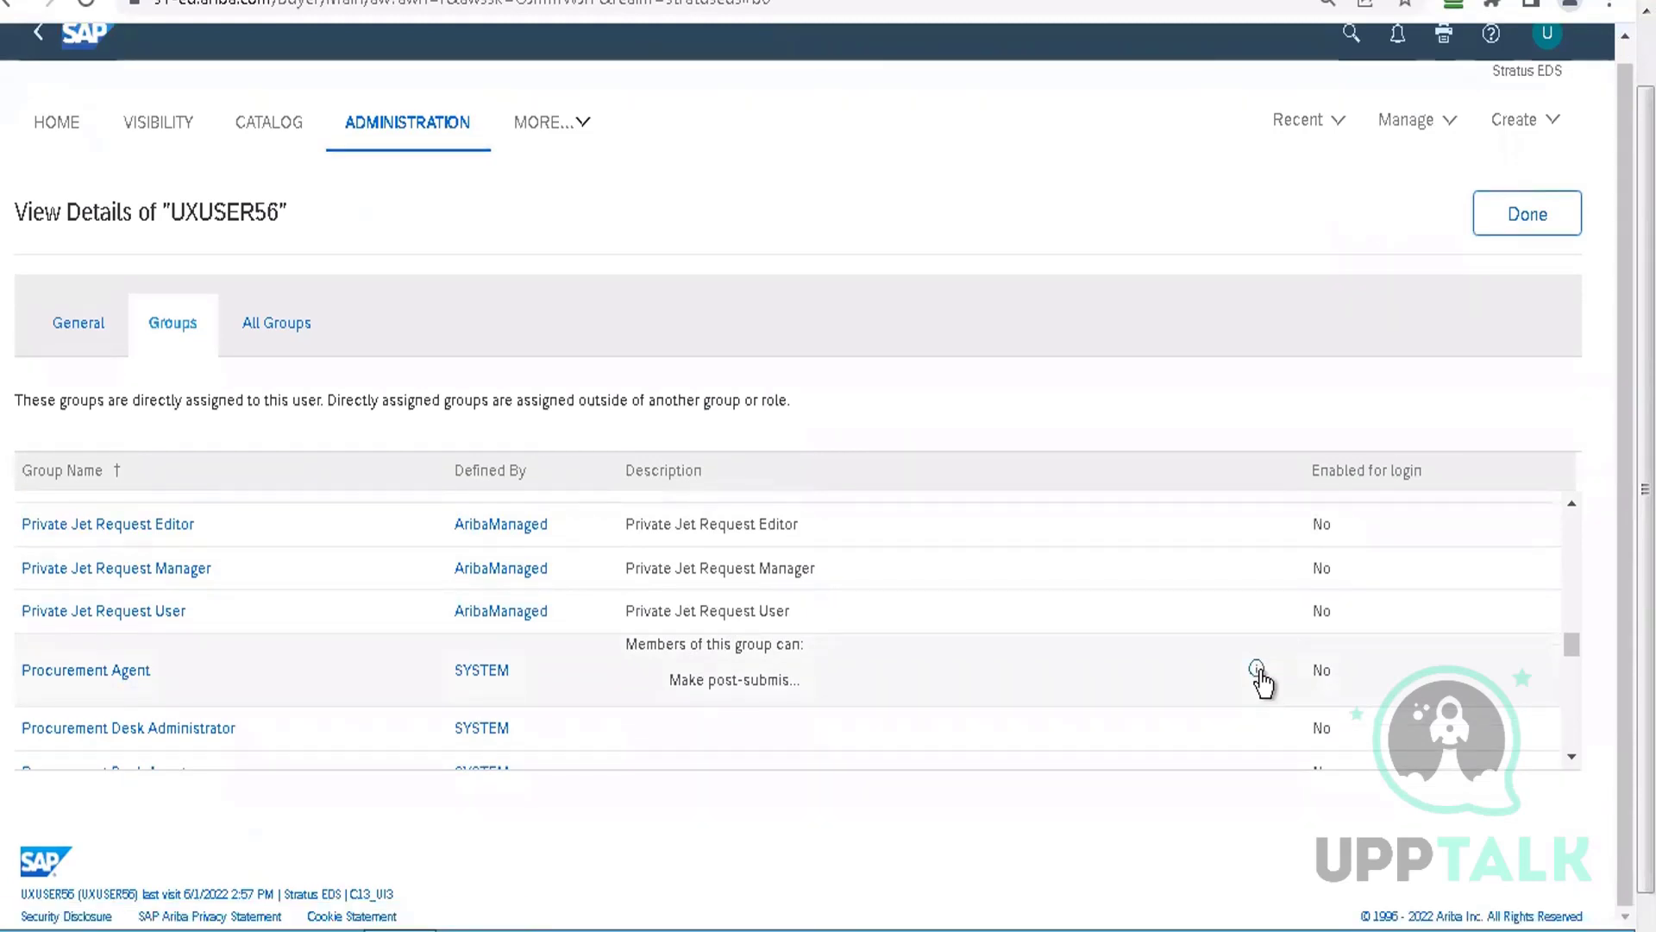
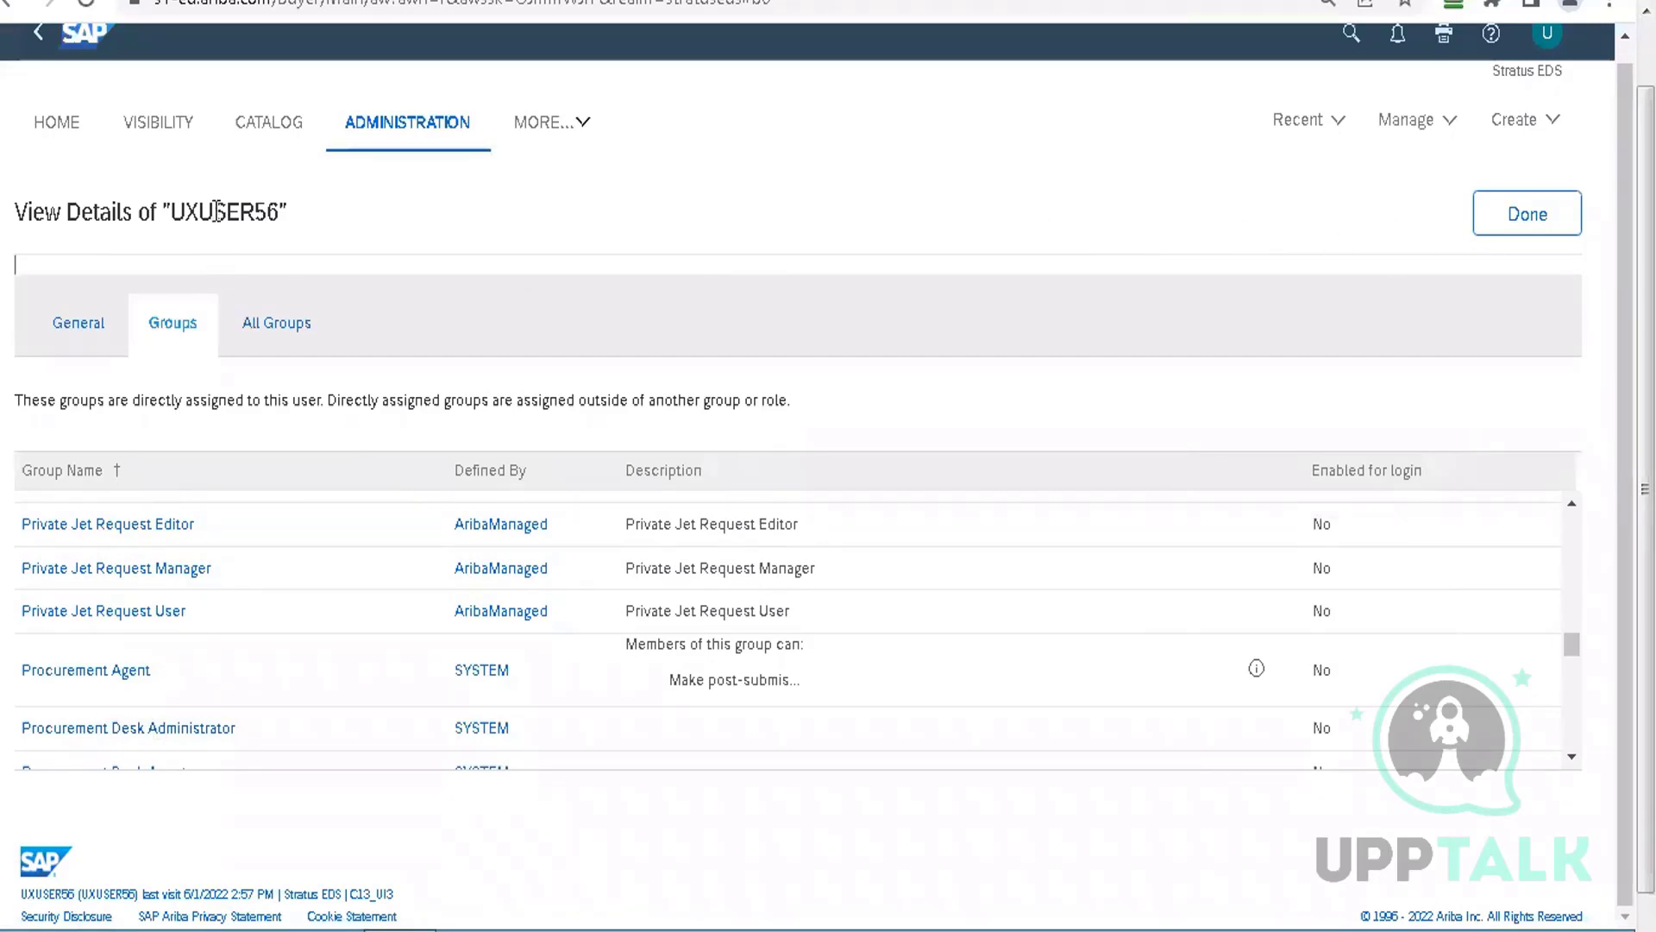
Close UXUSER56's group details, copy the UXUSER56 ID, and go to Other User Info
{"action": "left_click", "coordinate": [1525, 218]}
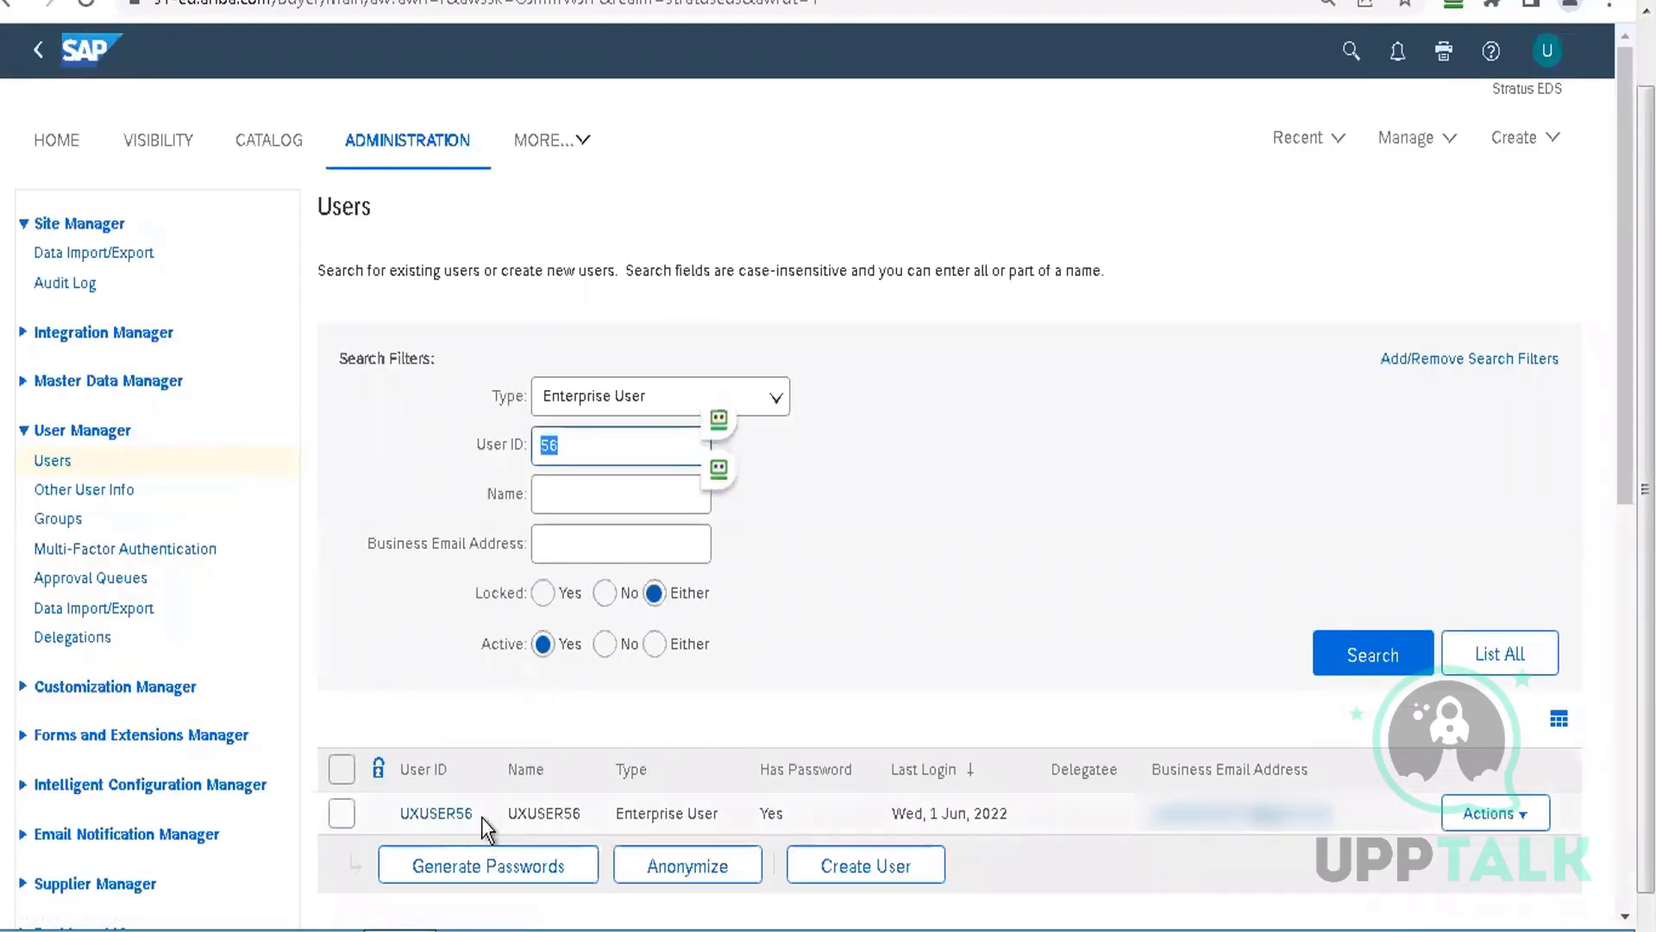
{"action": "left_click_drag", "start_coordinate": [481, 816], "coordinate": [392, 816]}
{"action": "key", "text": "ctrl+c"}
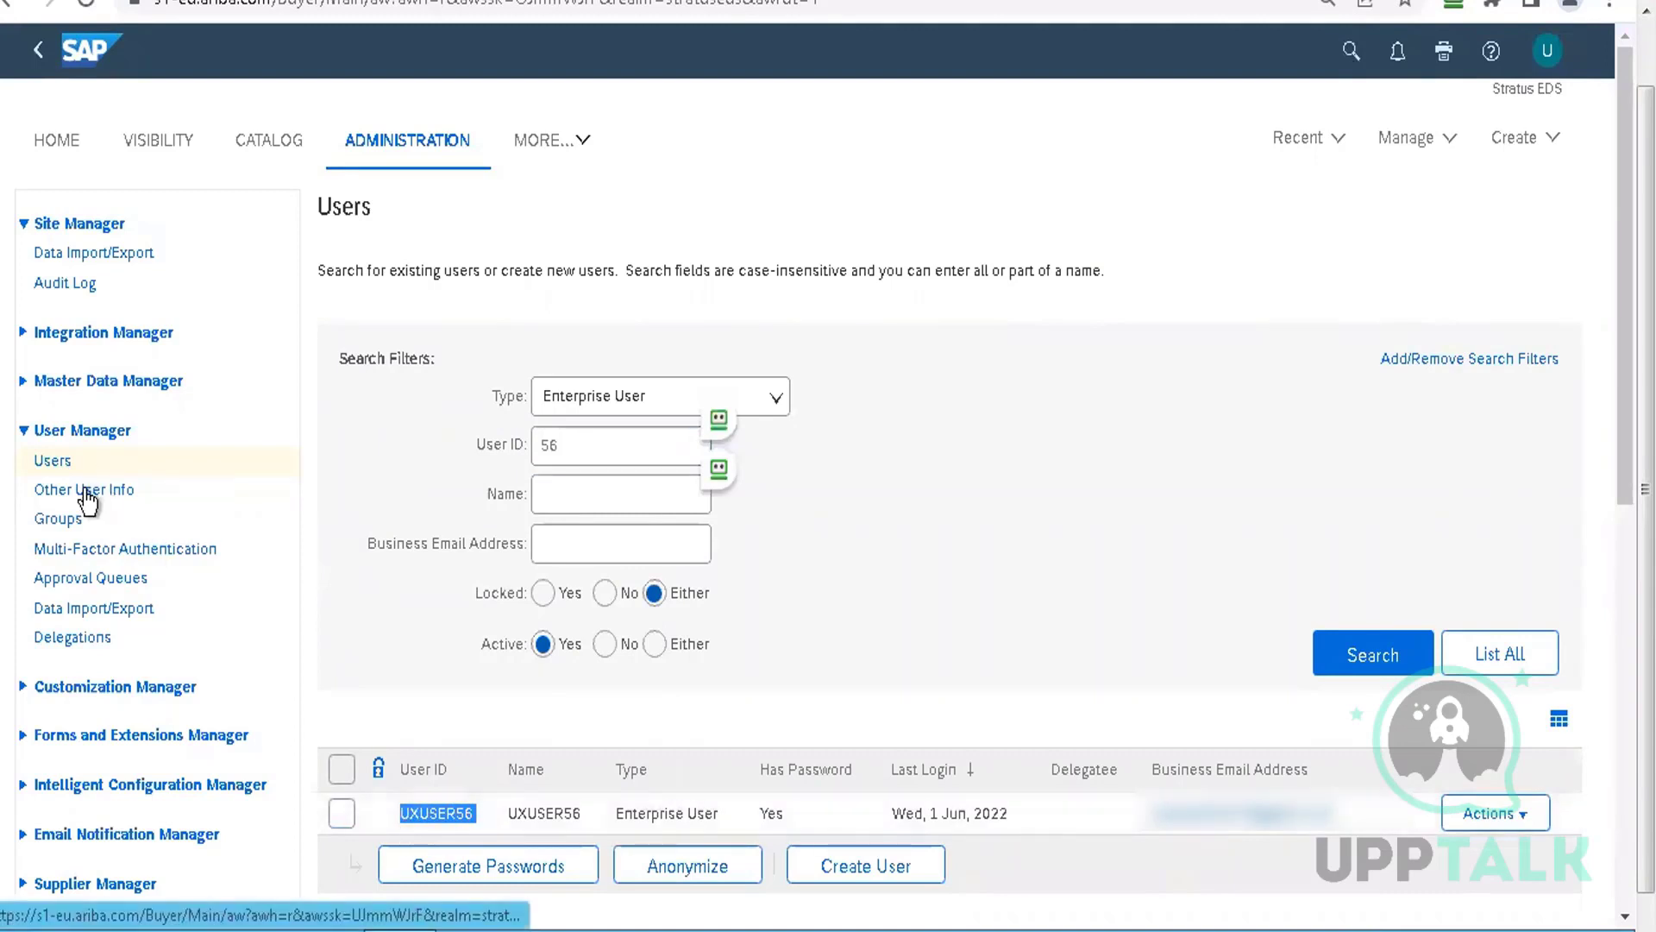
{"action": "left_click", "coordinate": [286, 479]}
Search Other User Info for UXUSER56 and open its details (HQ-45, SolExp001)
{"action": "left_click", "coordinate": [577, 390]}
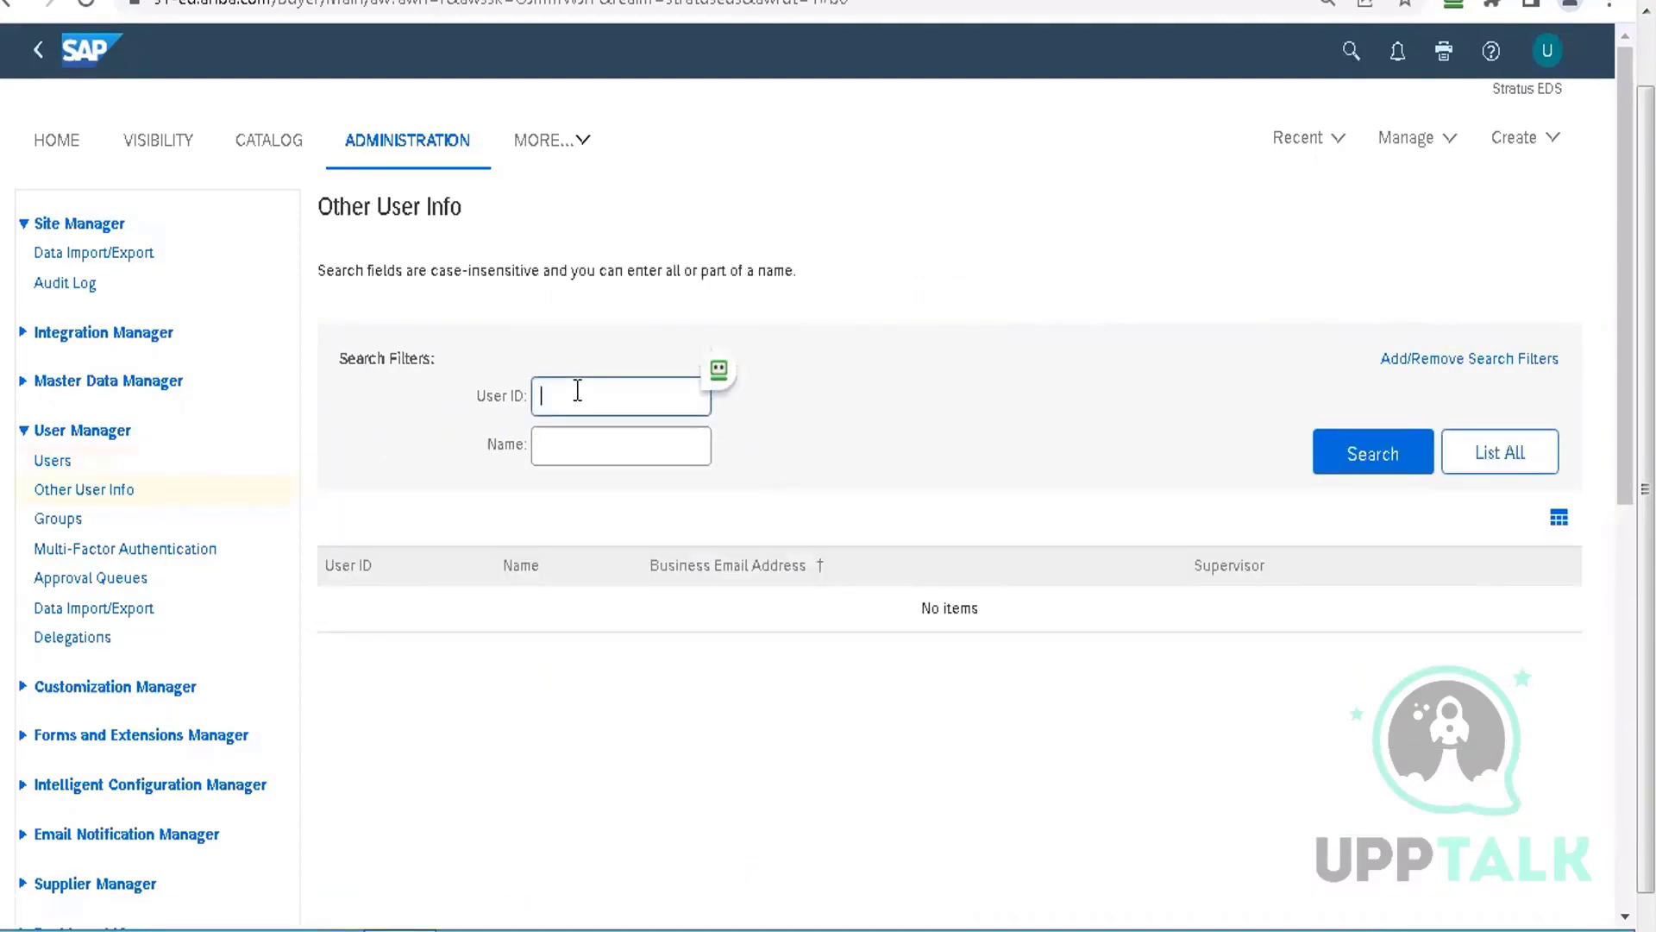
{"action": "key", "text": "ctrl+v"}
{"action": "left_click", "coordinate": [1330, 456]}
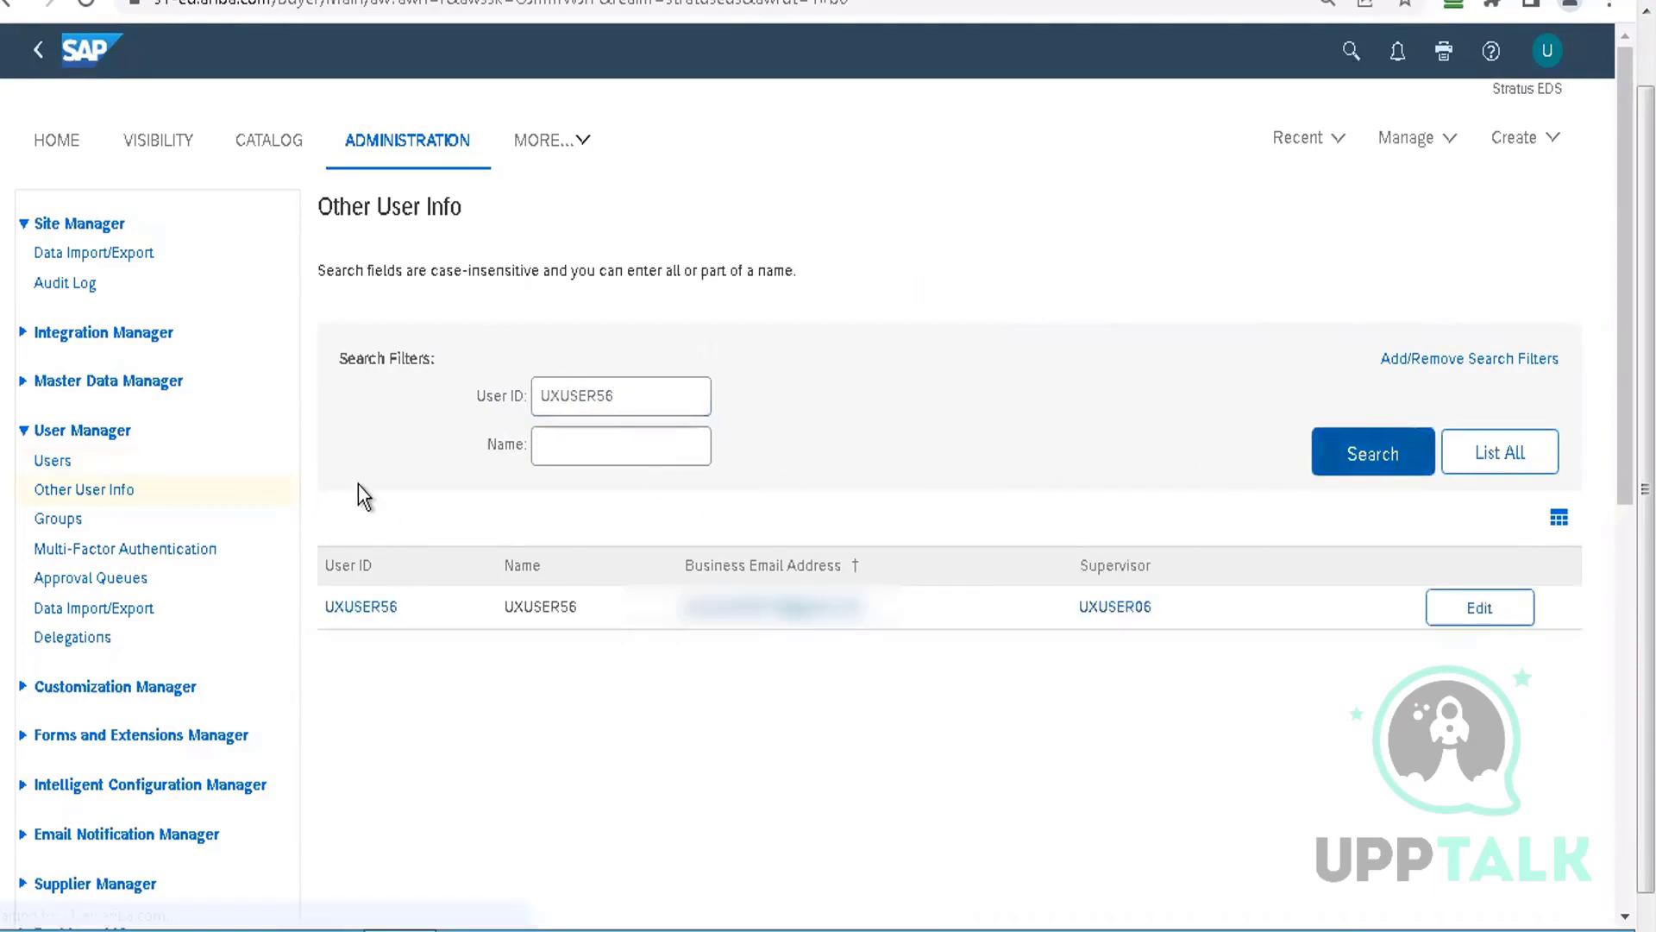
{"action": "left_click", "coordinate": [384, 615]}
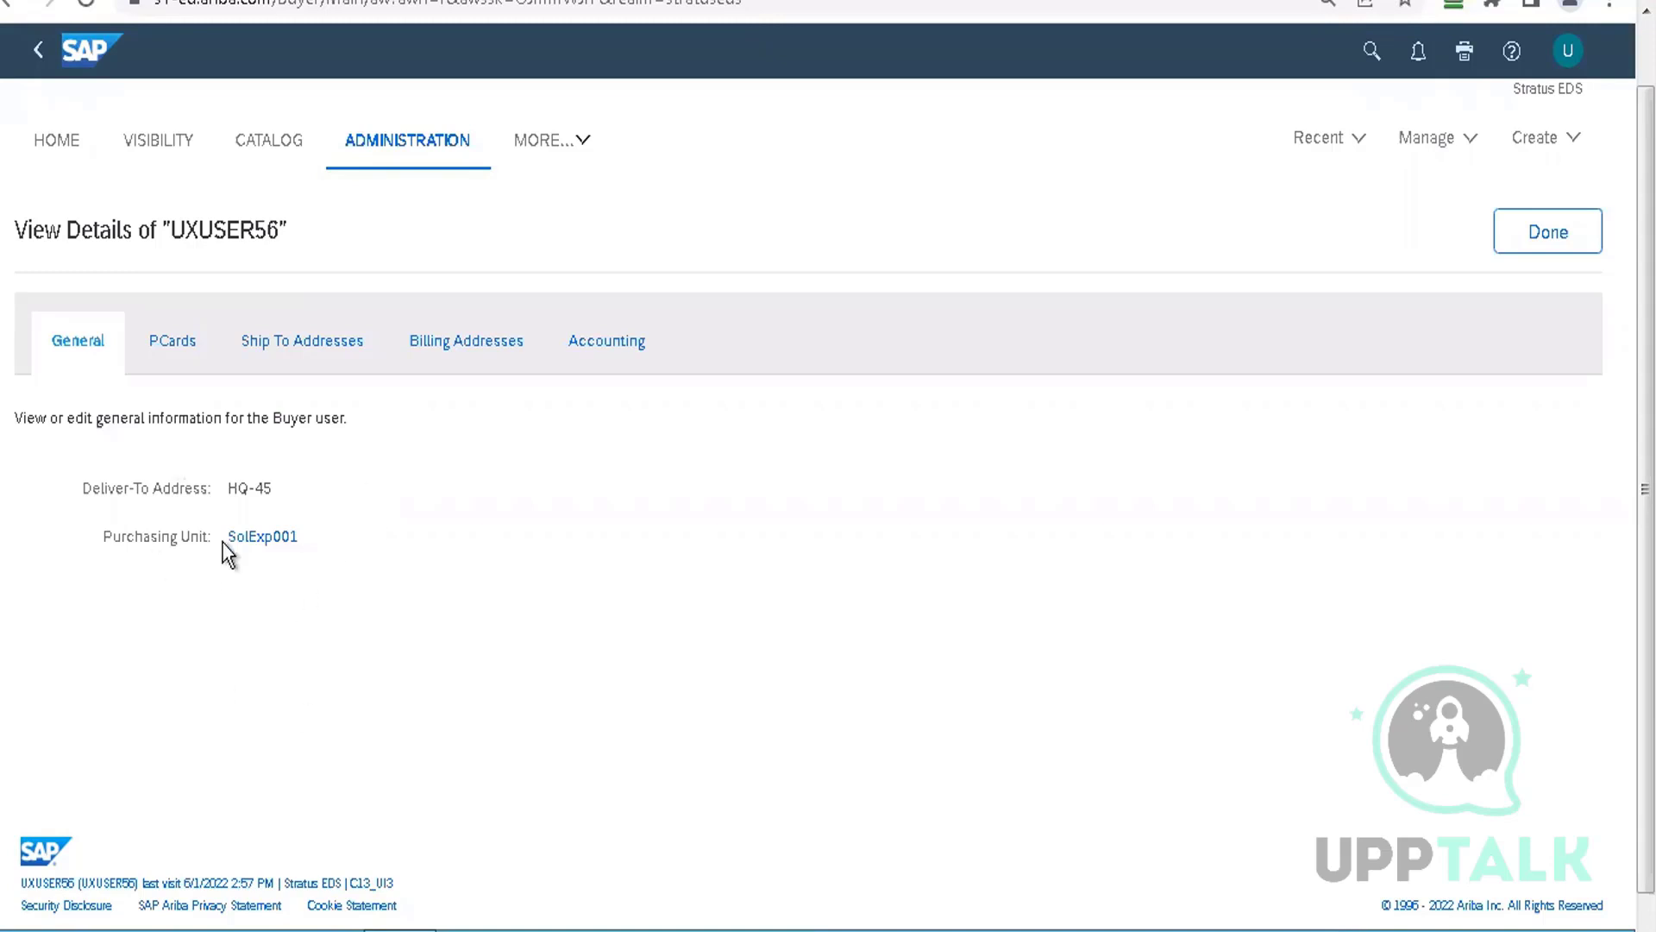
Review UXUSER56's PCards, Ship To, Billing and Accounting tabs, then close and open Data Import/Export
{"action": "left_click", "coordinate": [164, 346]}
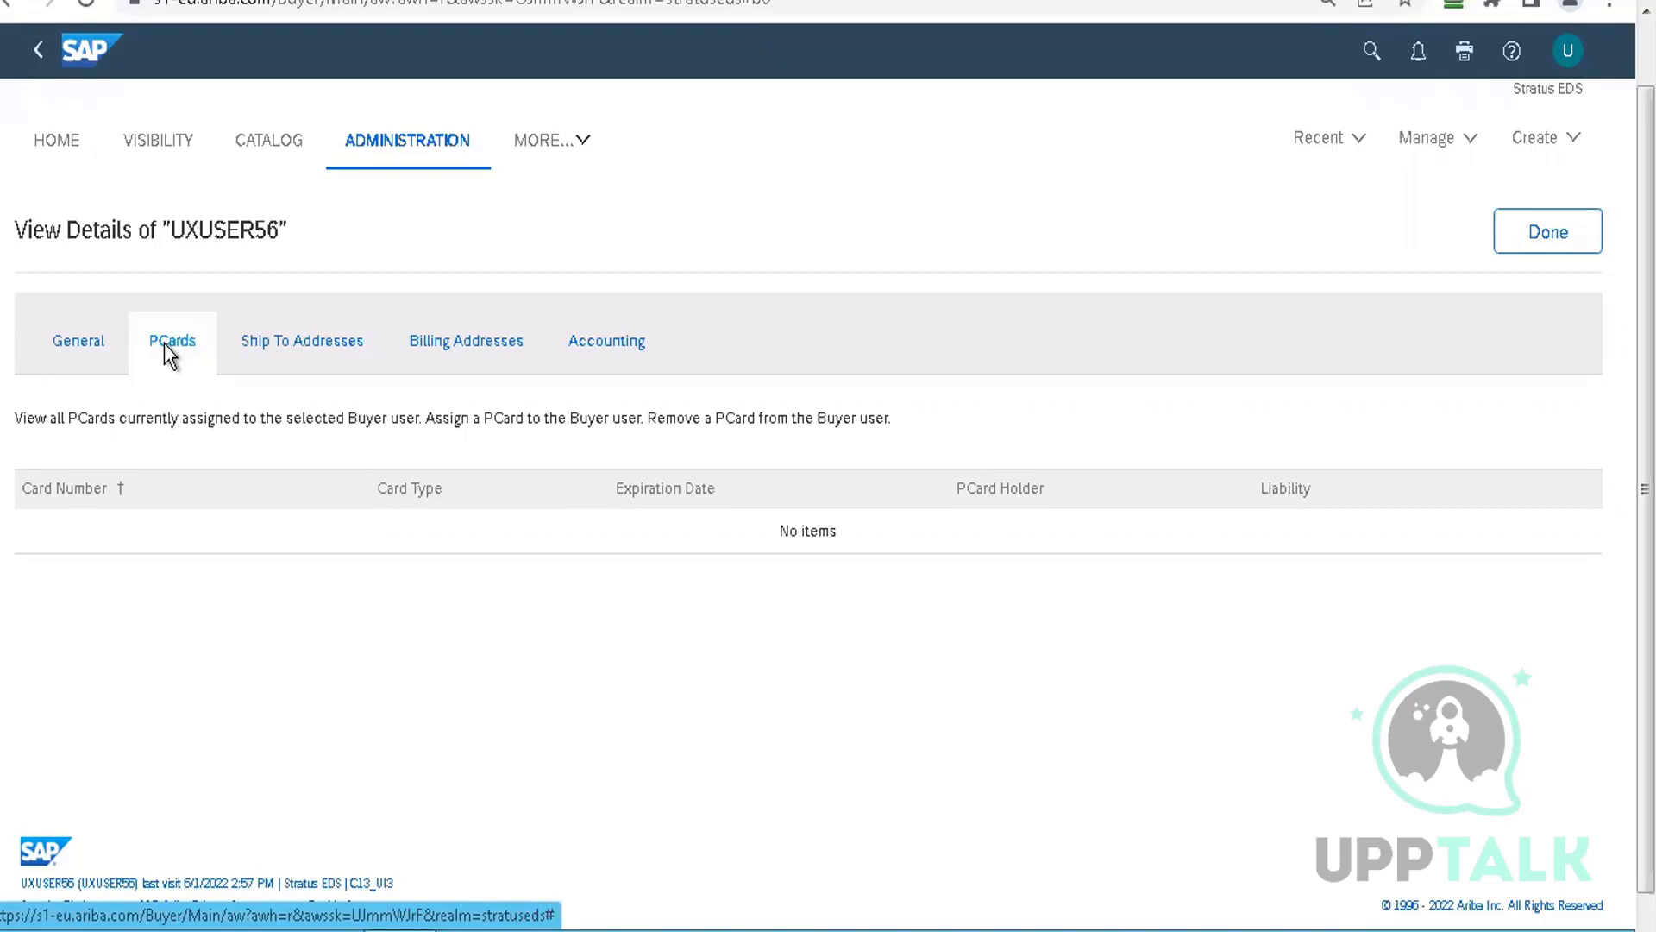
{"action": "left_click", "coordinate": [316, 345]}
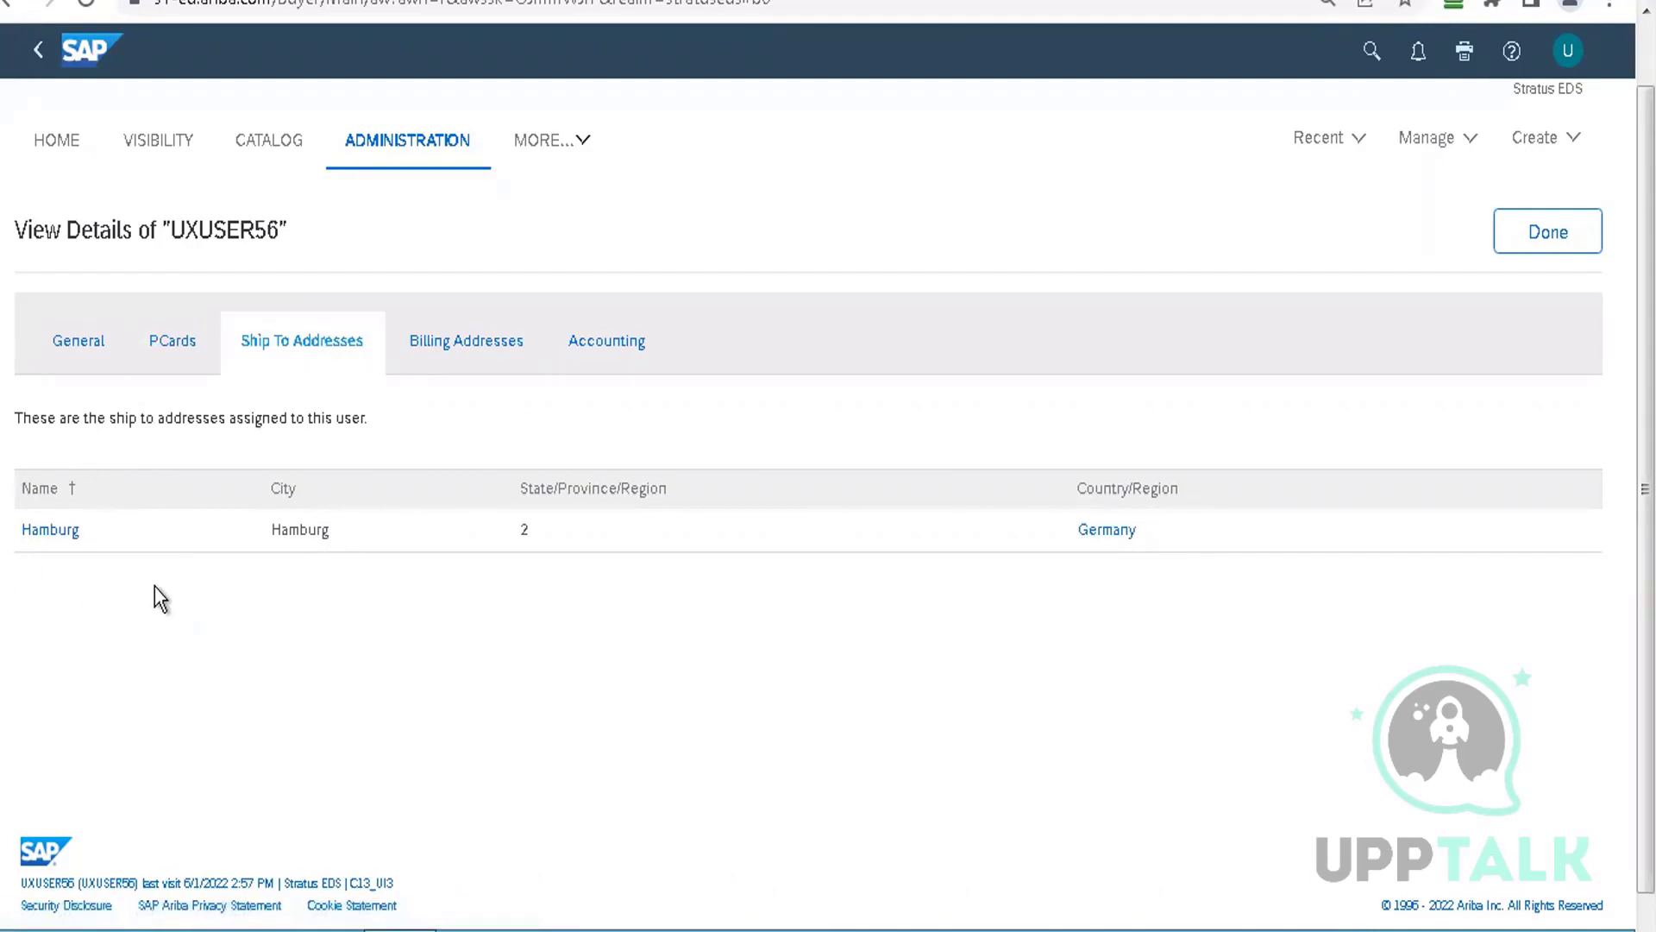
{"action": "left_click", "coordinate": [453, 361]}
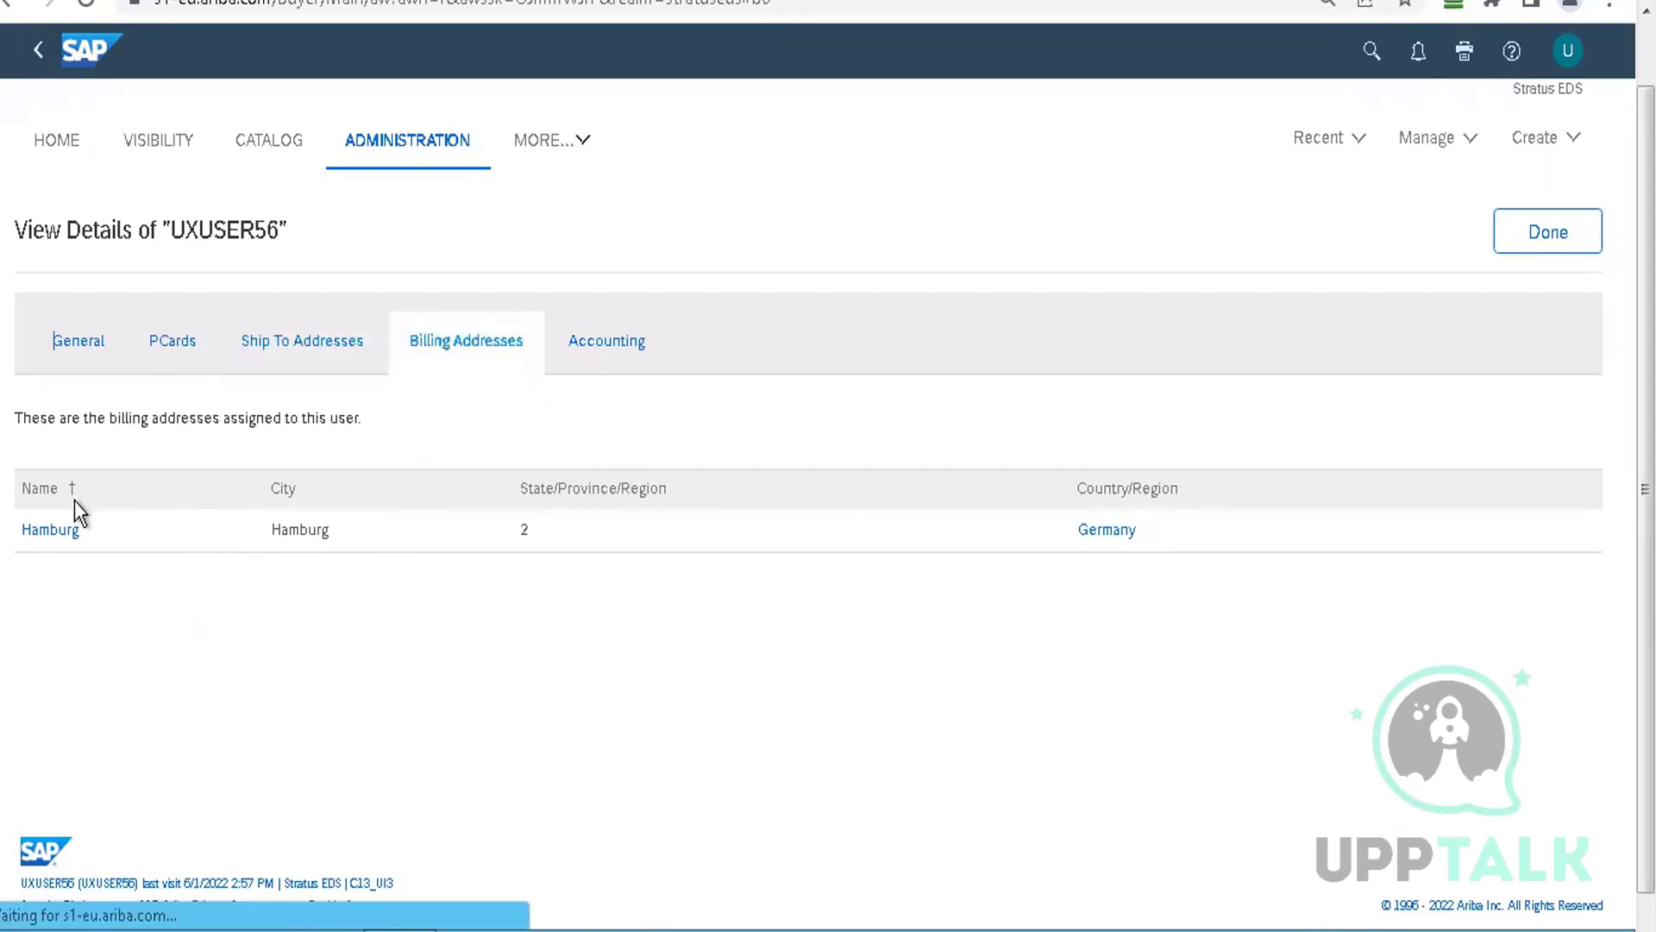
{"action": "left_click", "coordinate": [616, 349]}
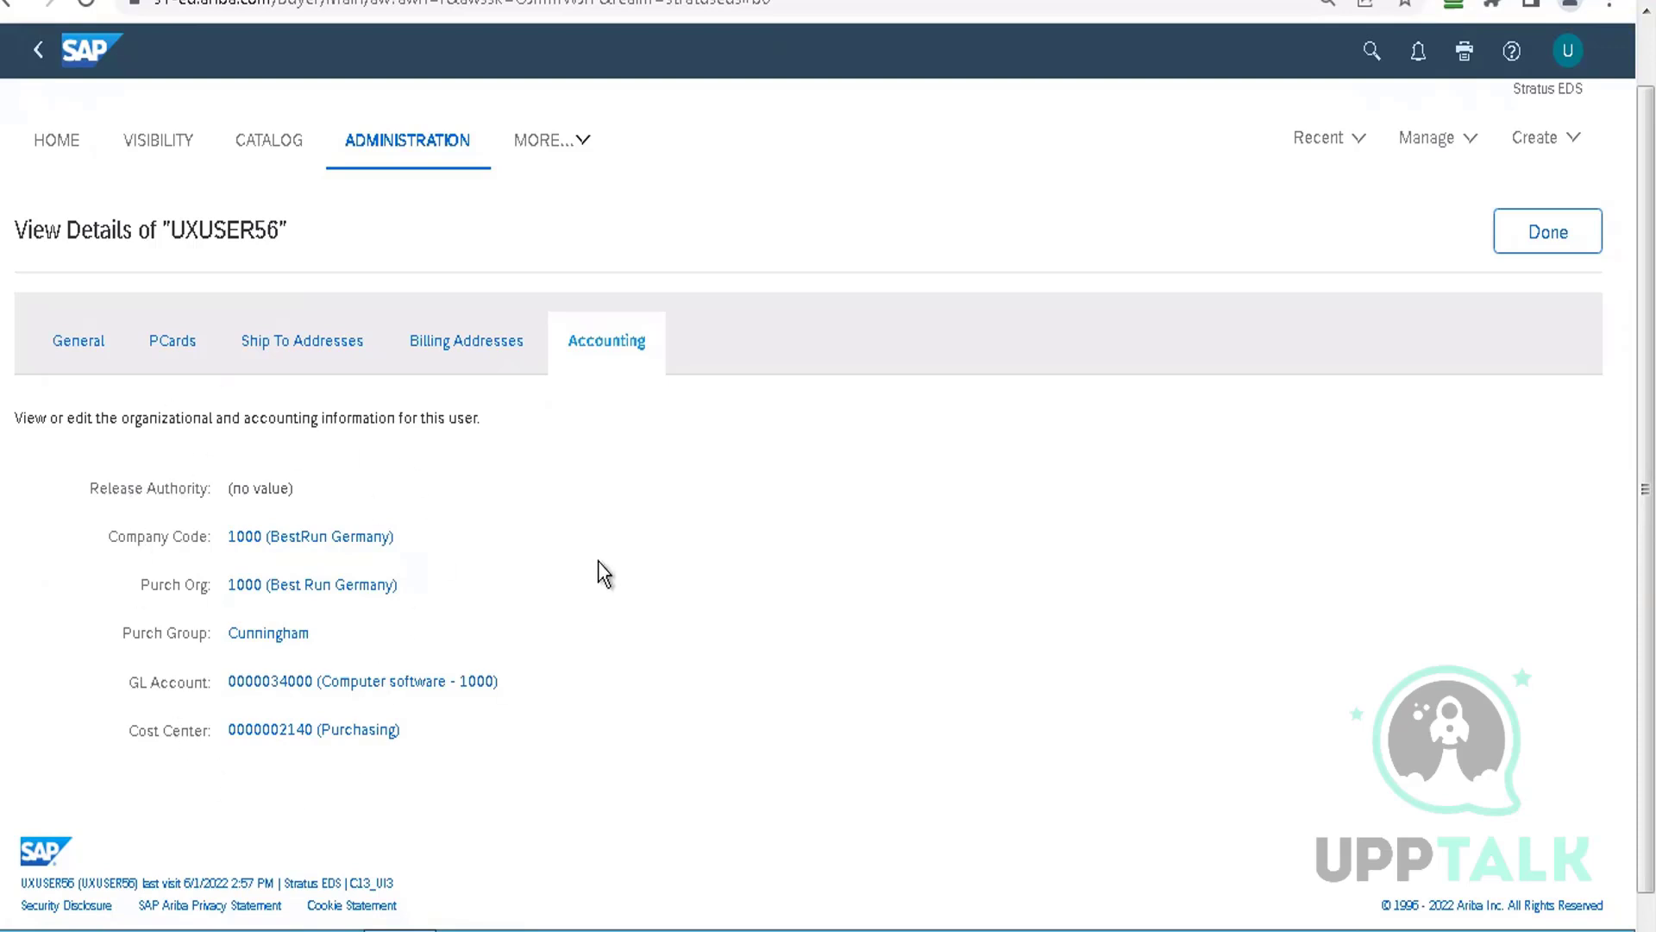
{"action": "left_click", "coordinate": [1539, 245]}
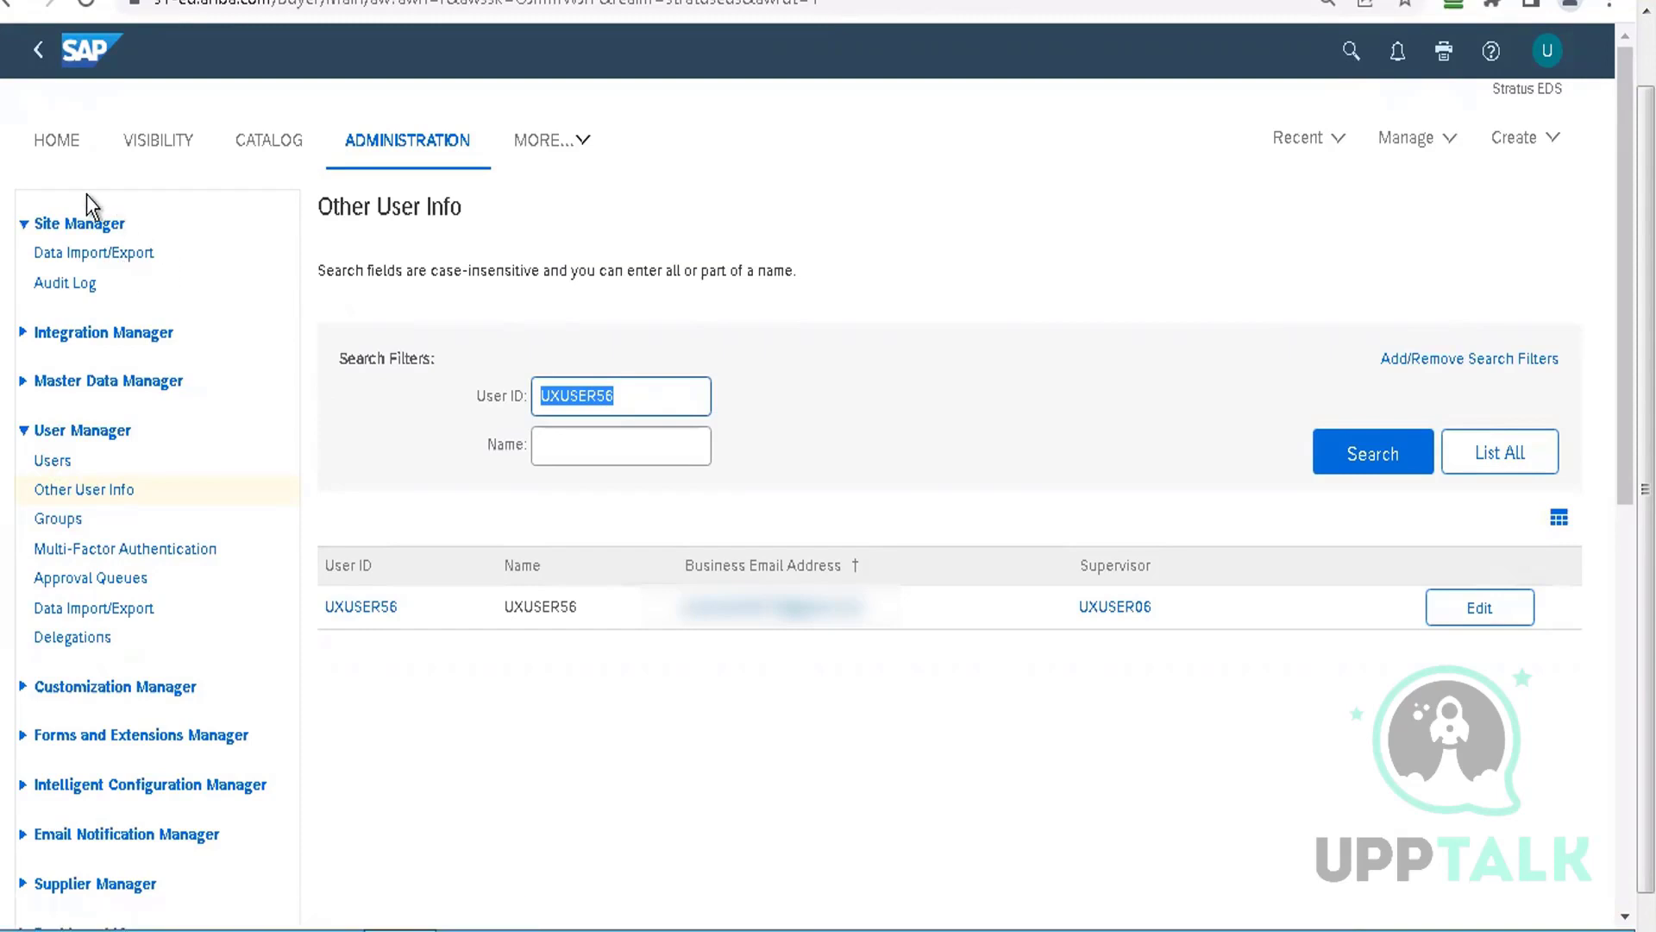
{"action": "left_click", "coordinate": [117, 257]}
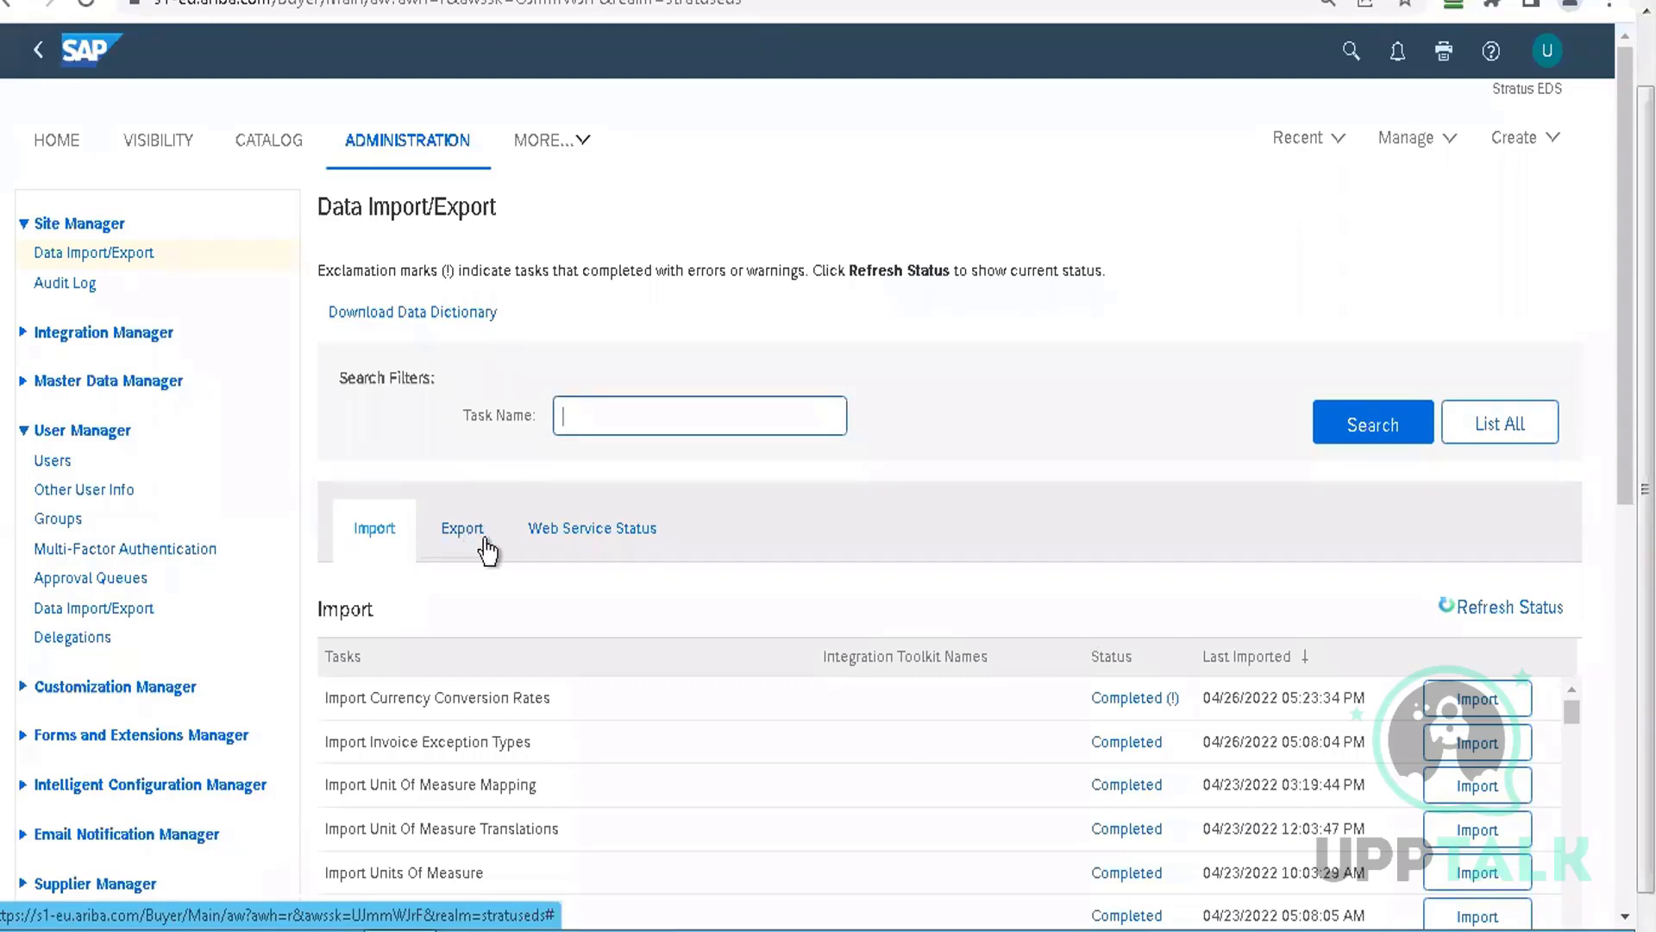
Look over the Web Service Status and Import tasks, then list the export tasks
{"action": "left_click", "coordinate": [543, 530]}
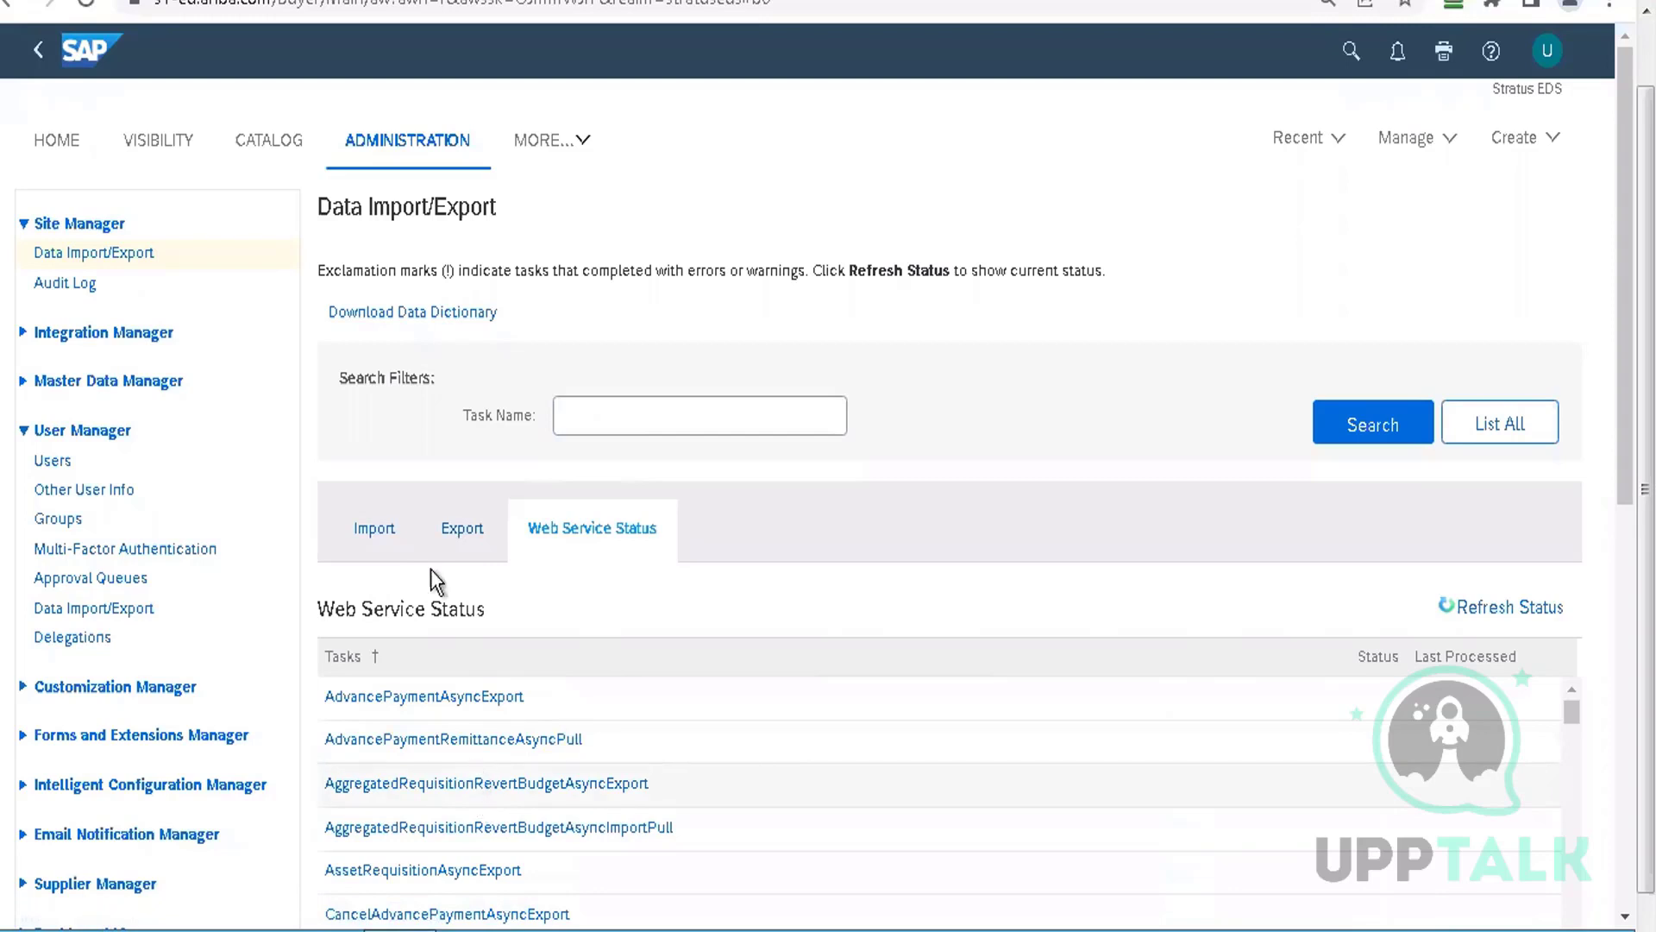
{"action": "left_click", "coordinate": [367, 527]}
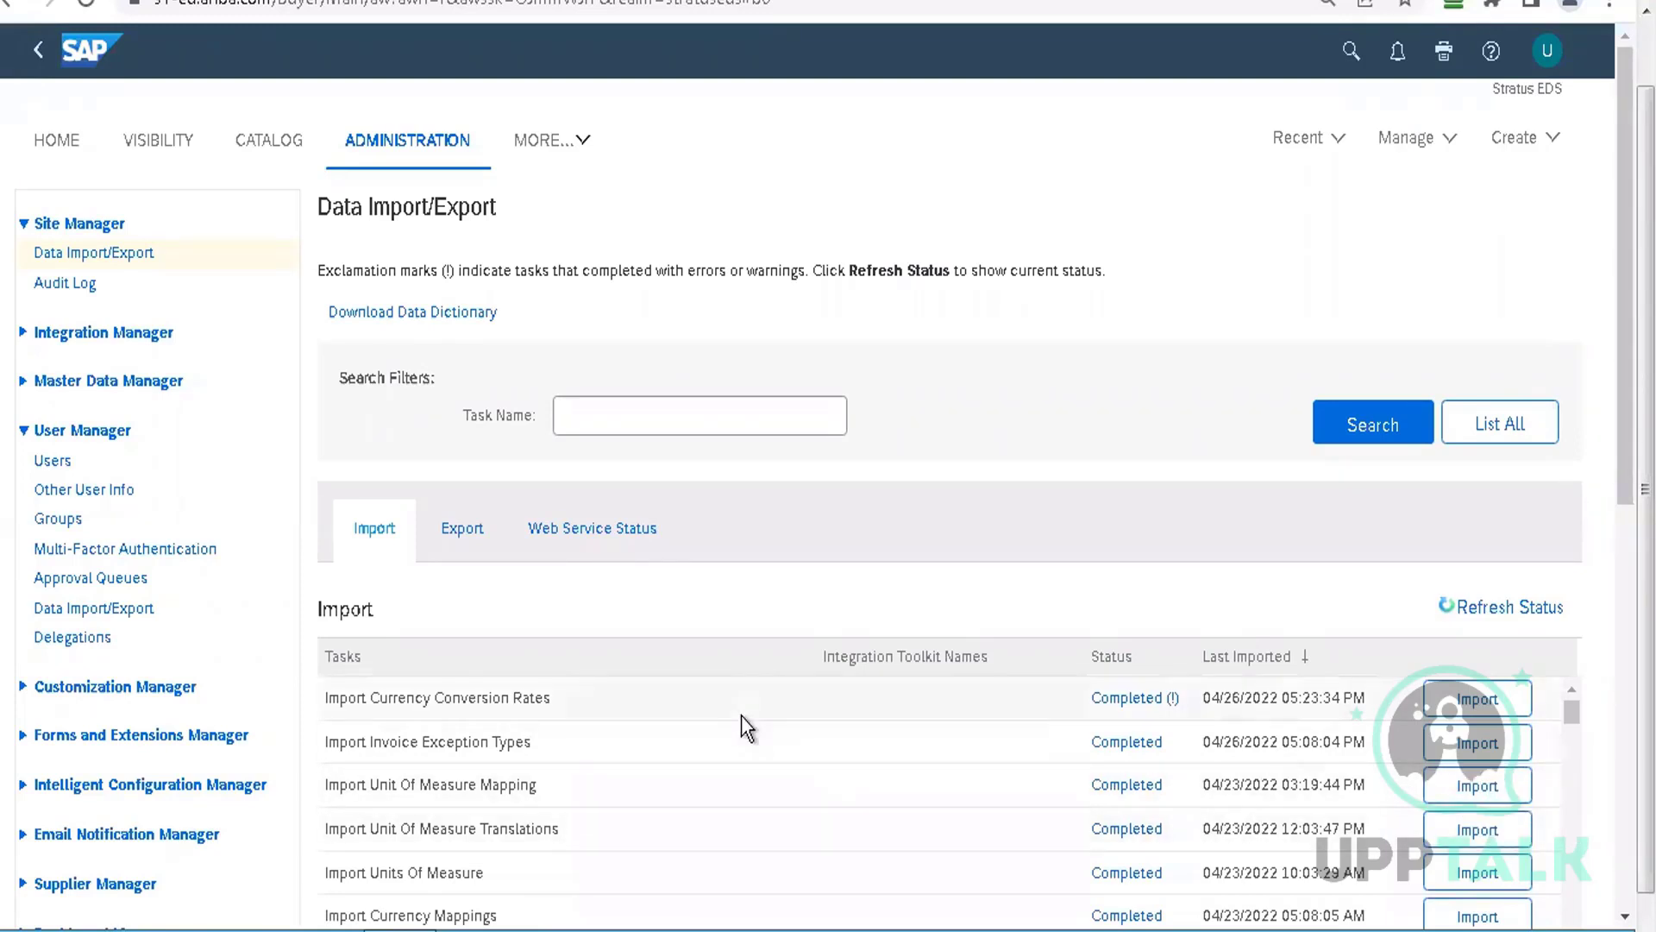
{"action": "left_click", "coordinate": [462, 530]}
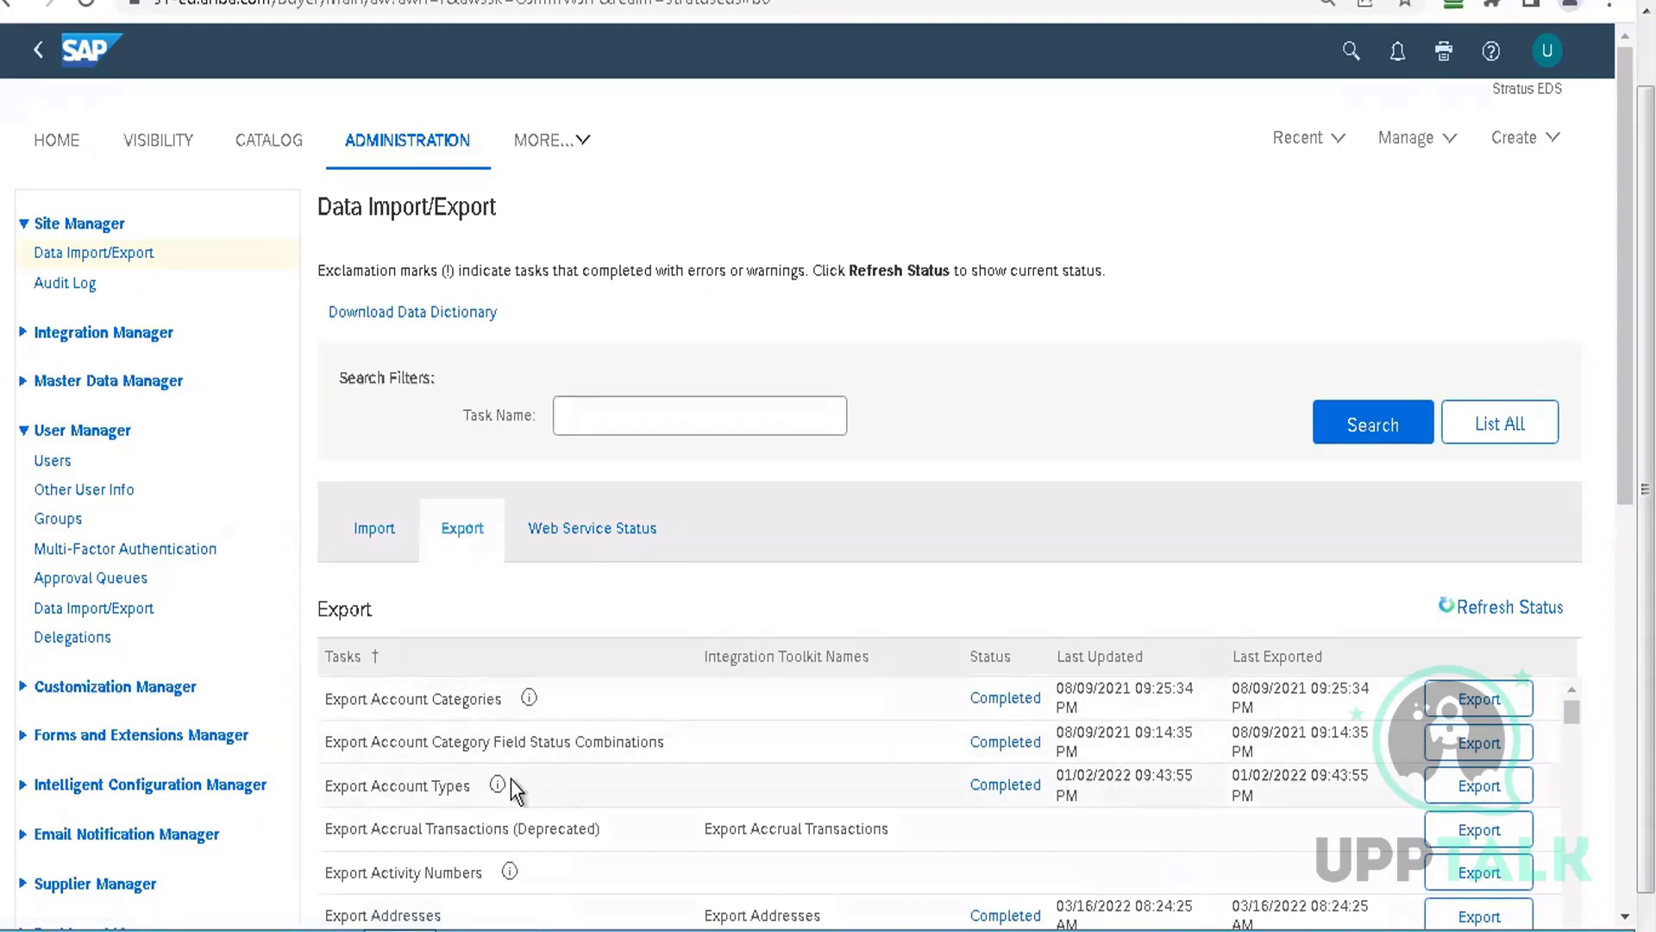
{"action": "left_click", "coordinate": [1495, 799]}
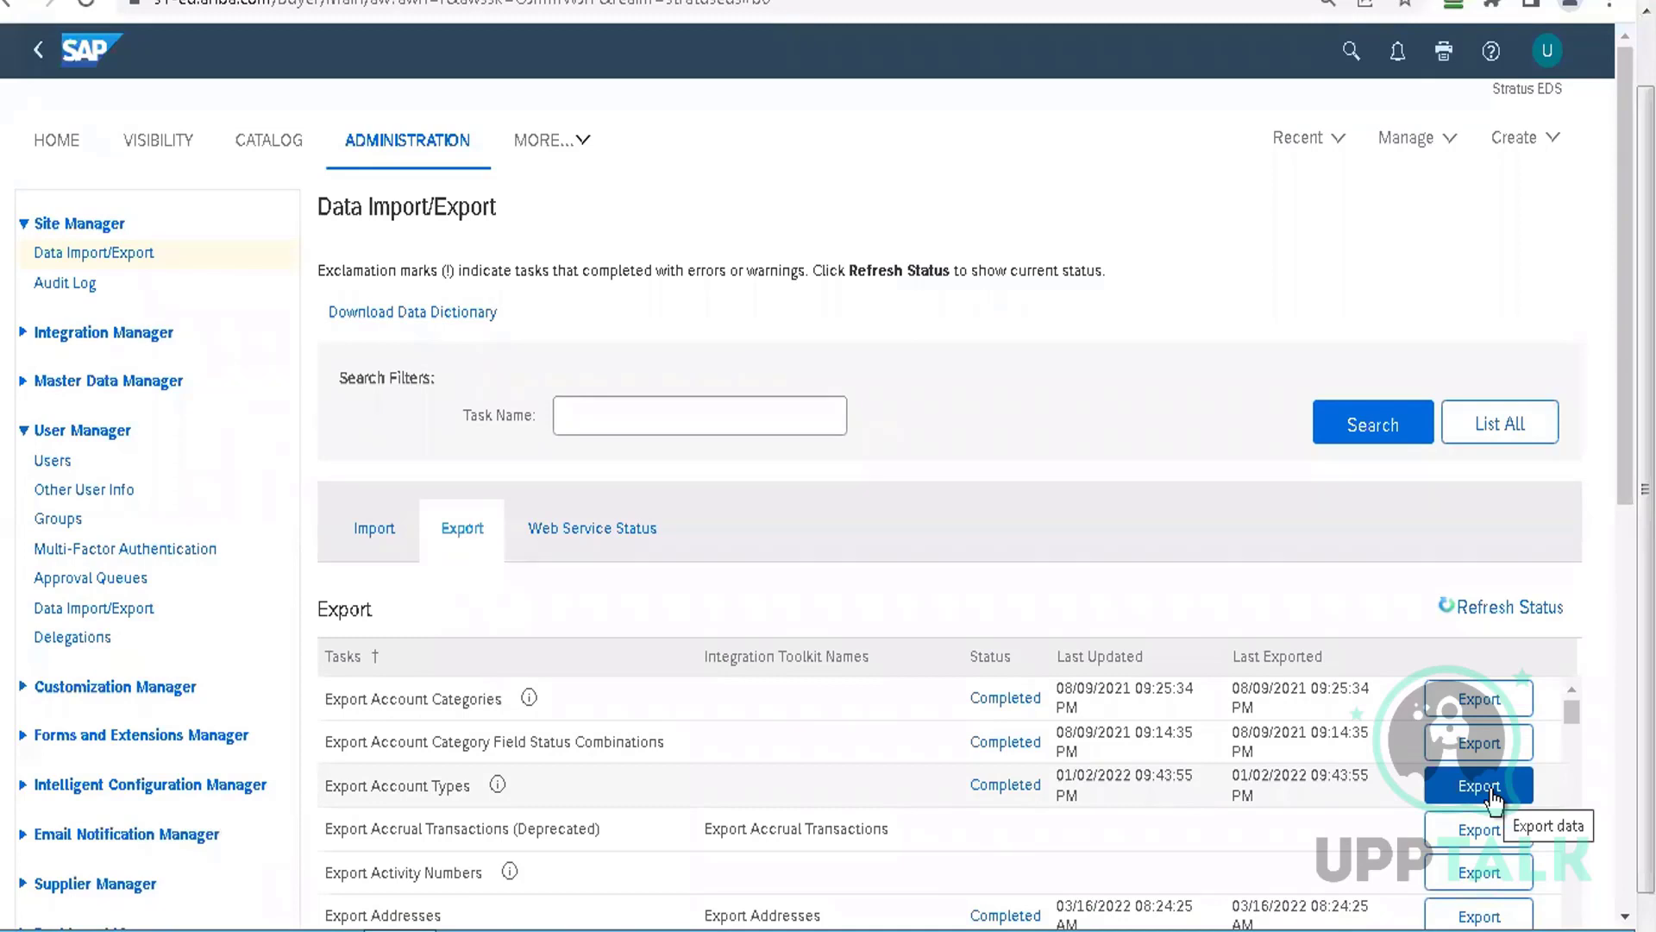
Filter the export tasks by Task Name 'company code', then switch to the Import tab
{"action": "left_click", "coordinate": [699, 415]}
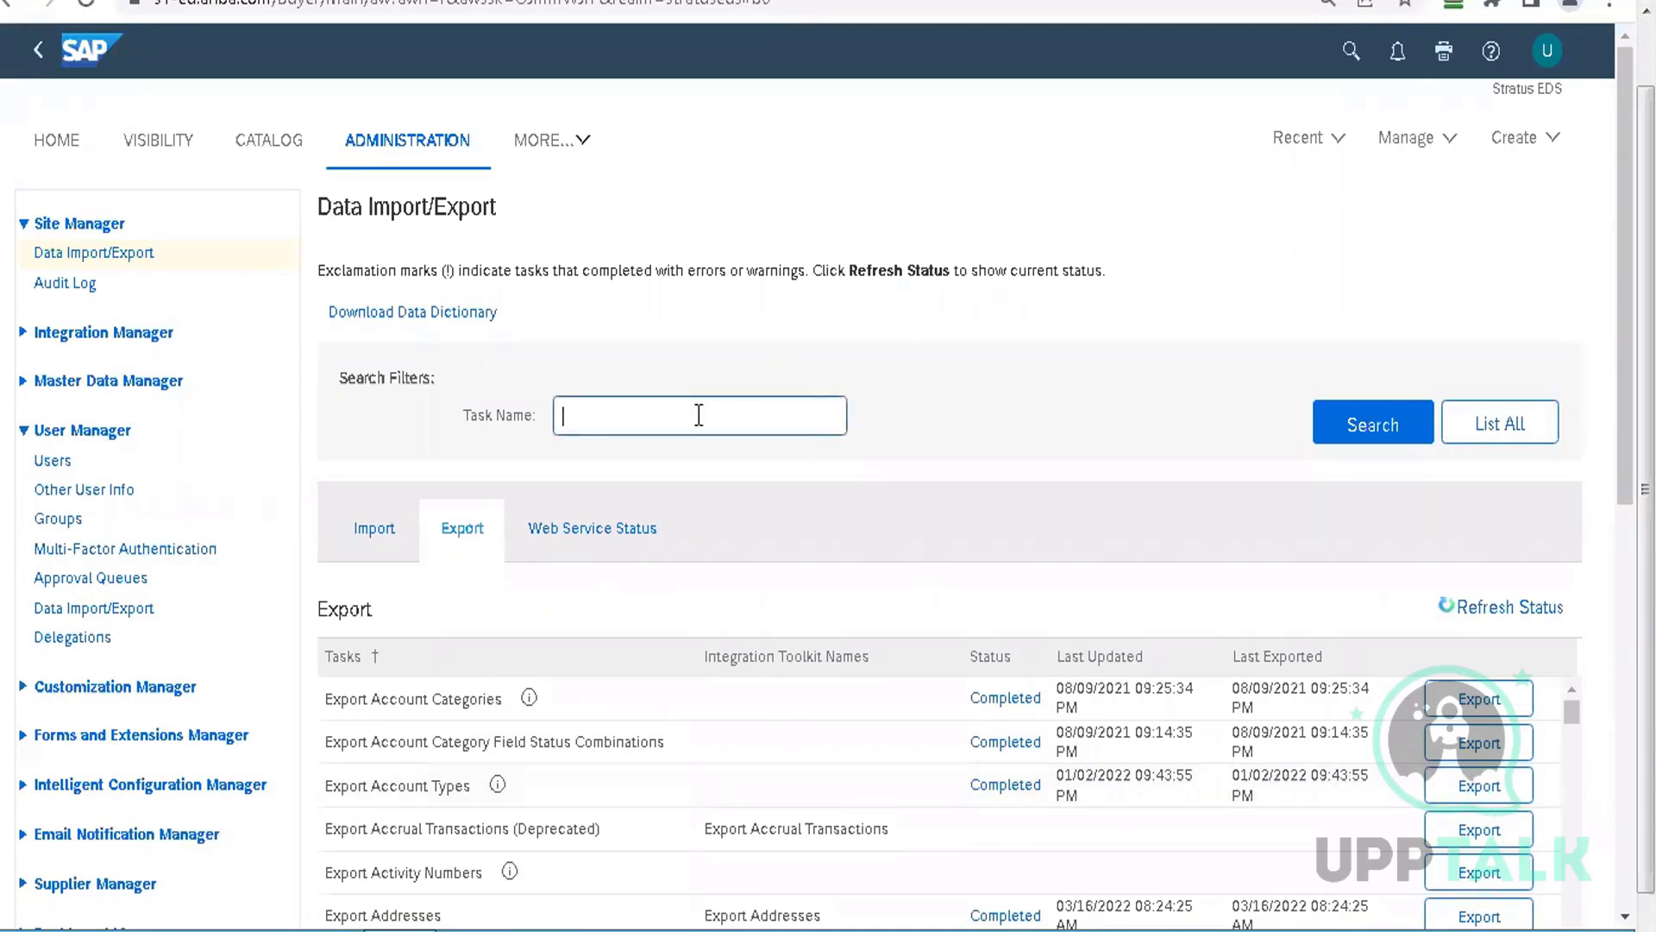
{"action": "type", "text": "company code"}
{"action": "key", "text": "Return"}
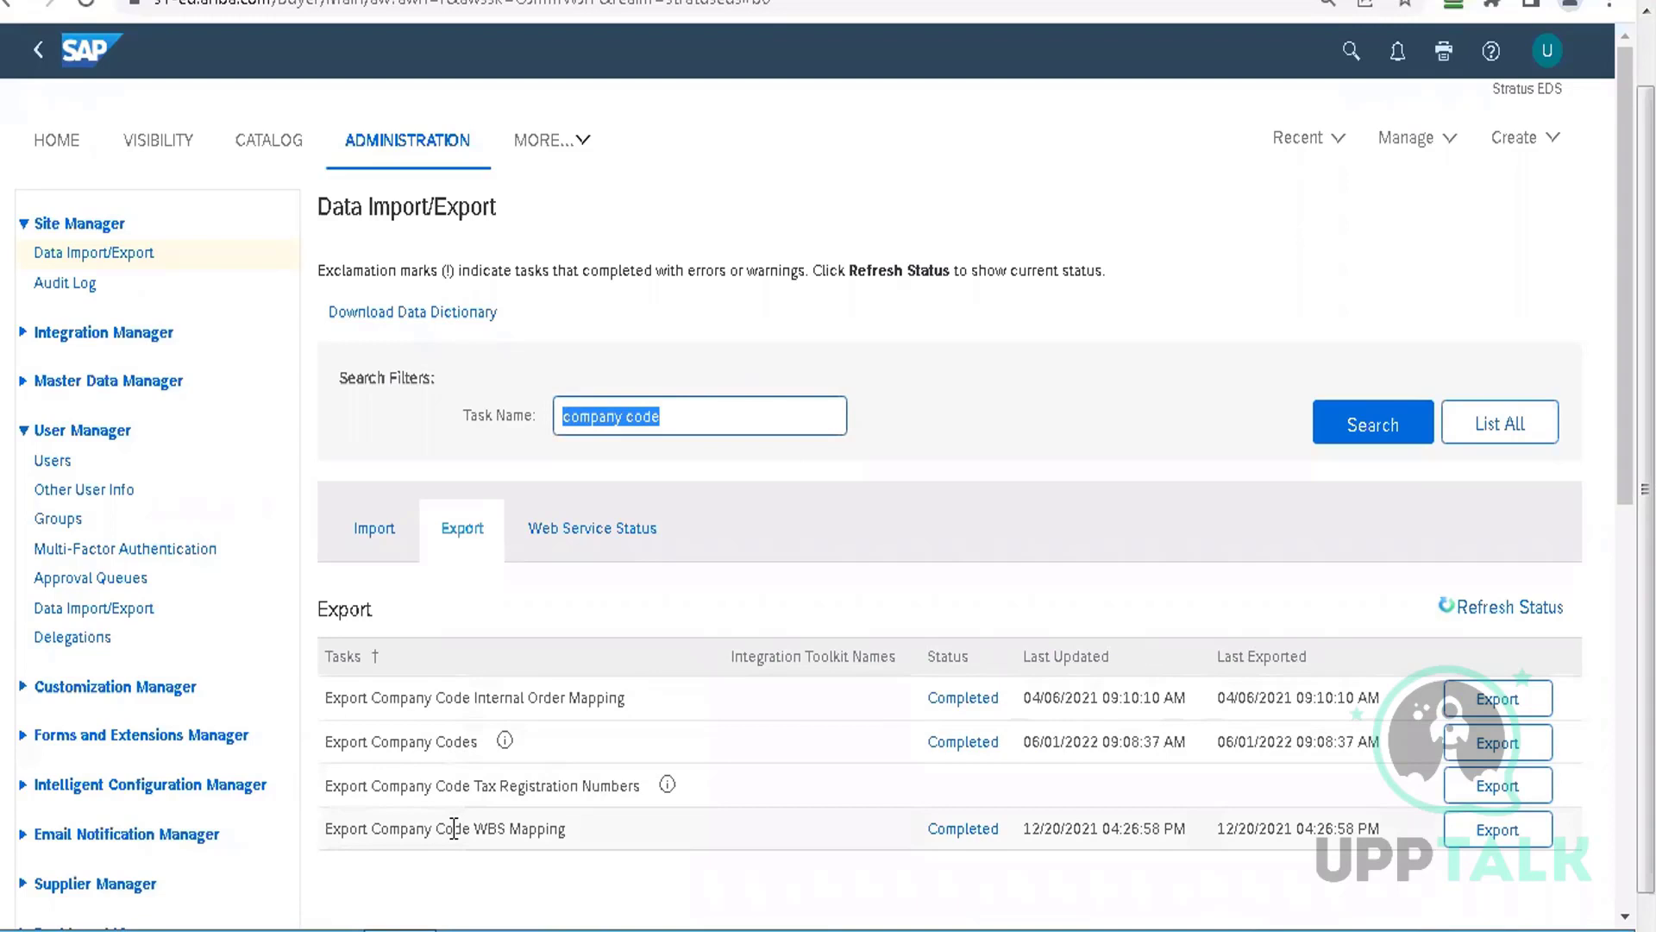
{"action": "left_click", "coordinate": [380, 529]}
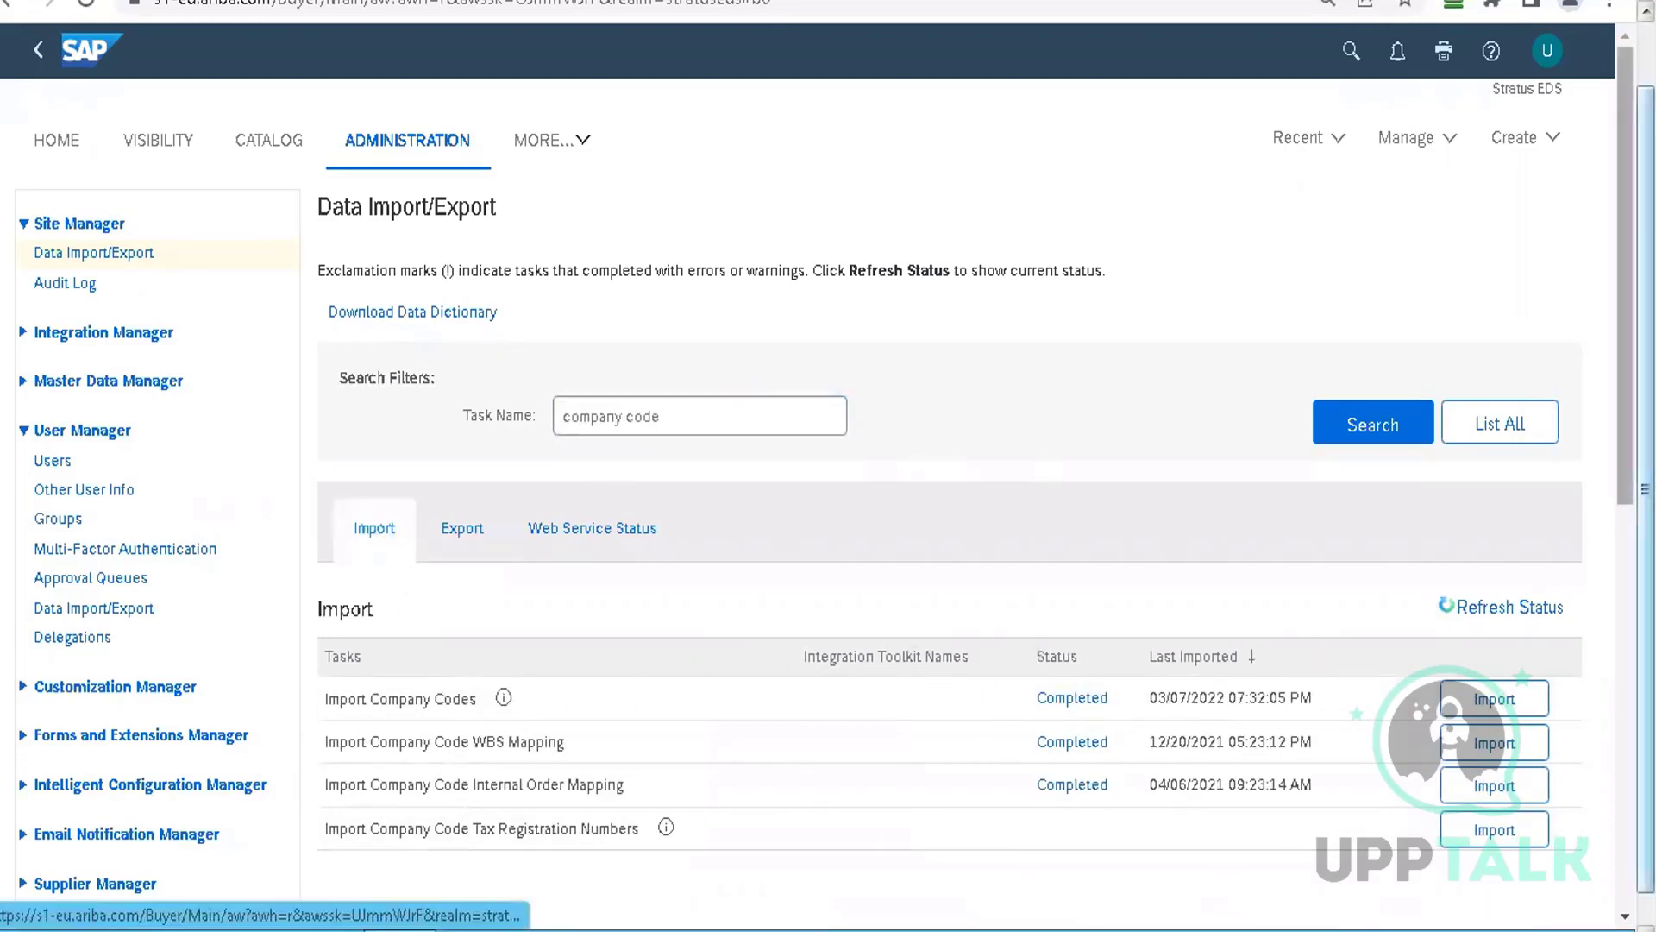
Remove the 'company code' filter, list all import tasks, and scroll through the table
{"action": "scroll", "coordinate": [750, 134], "scroll_direction": "down", "scroll_amount": 3}
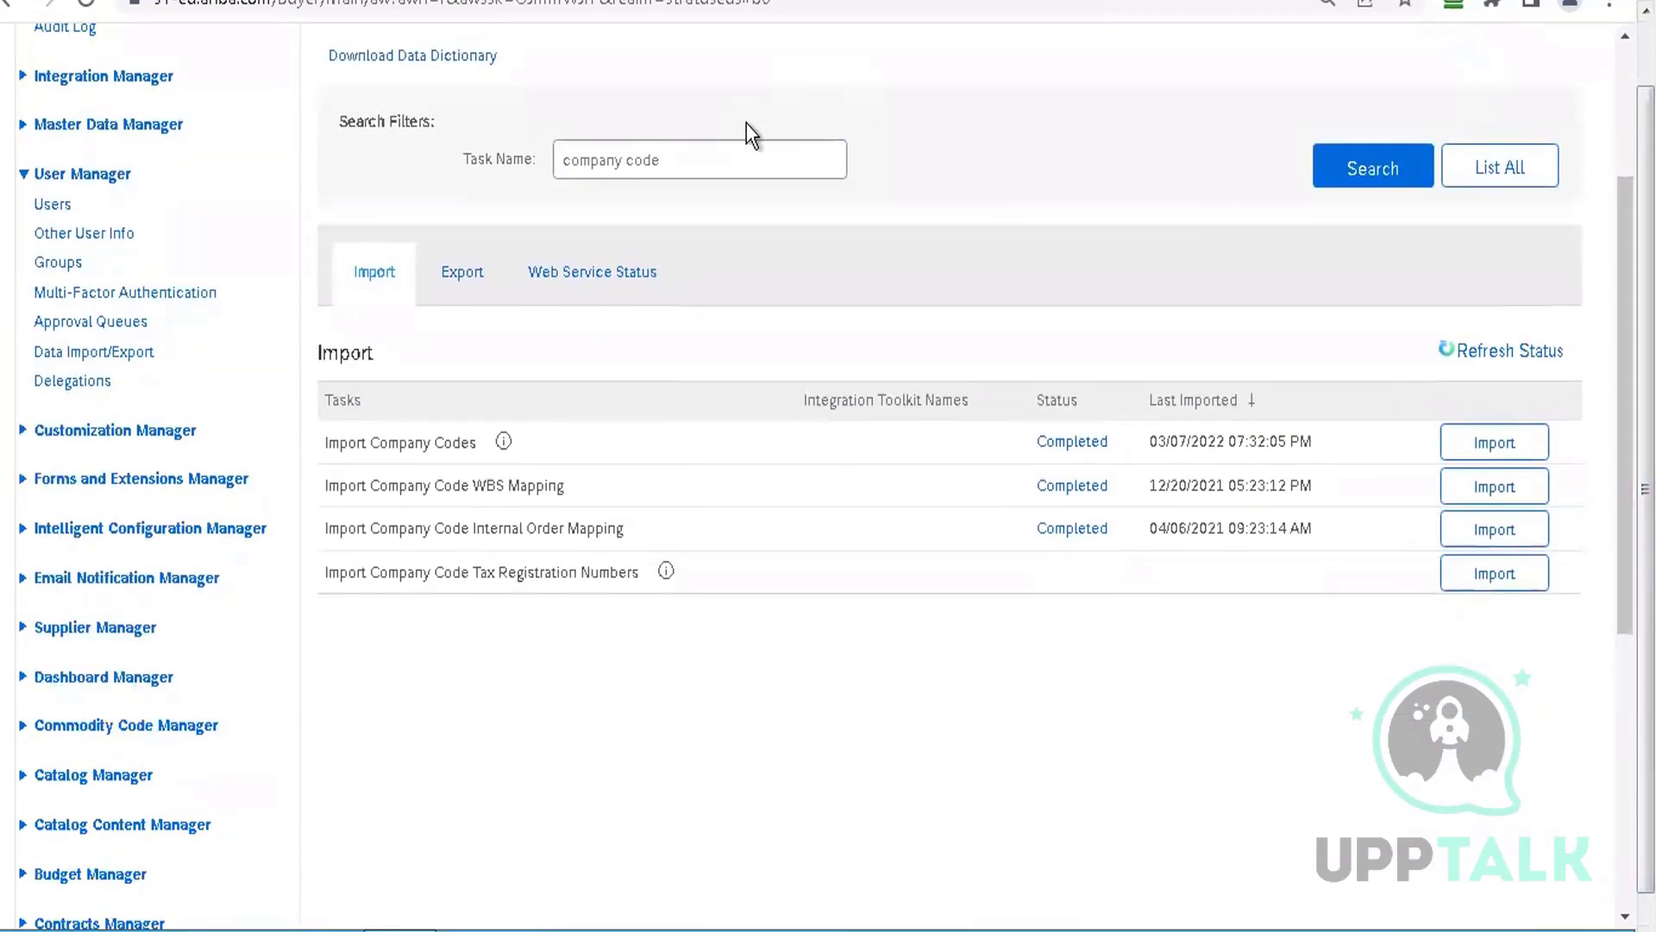
{"action": "left_click_drag", "start_coordinate": [695, 159], "coordinate": [563, 159]}
{"action": "key", "text": "BackSpace"}
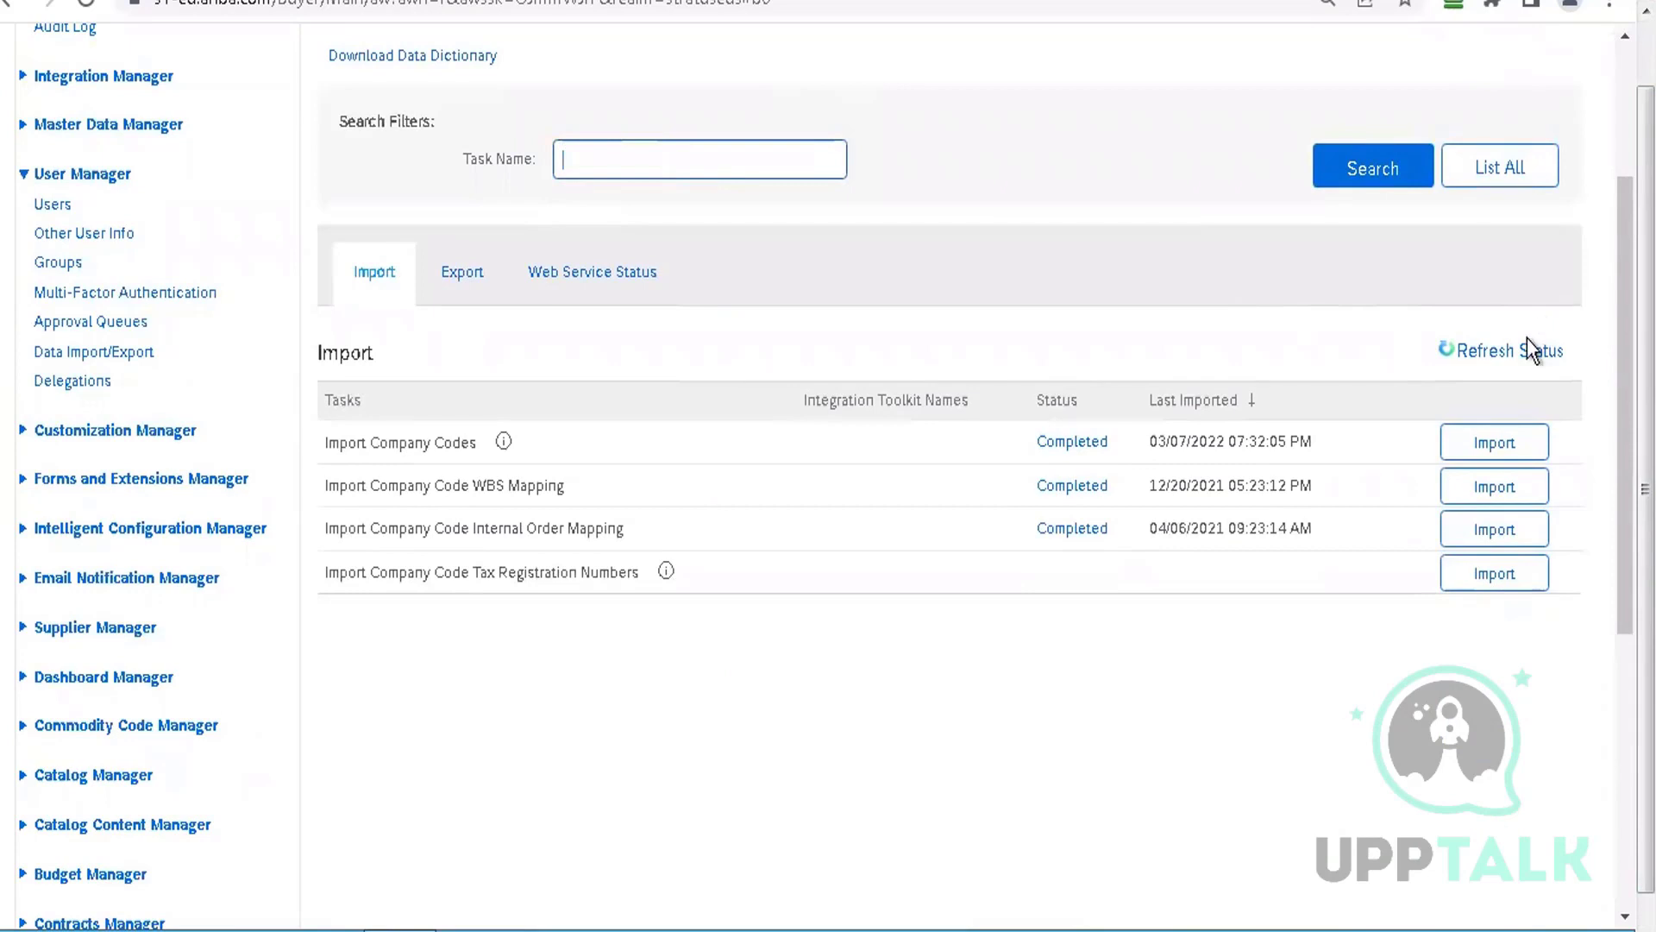
{"action": "left_click", "coordinate": [1505, 166]}
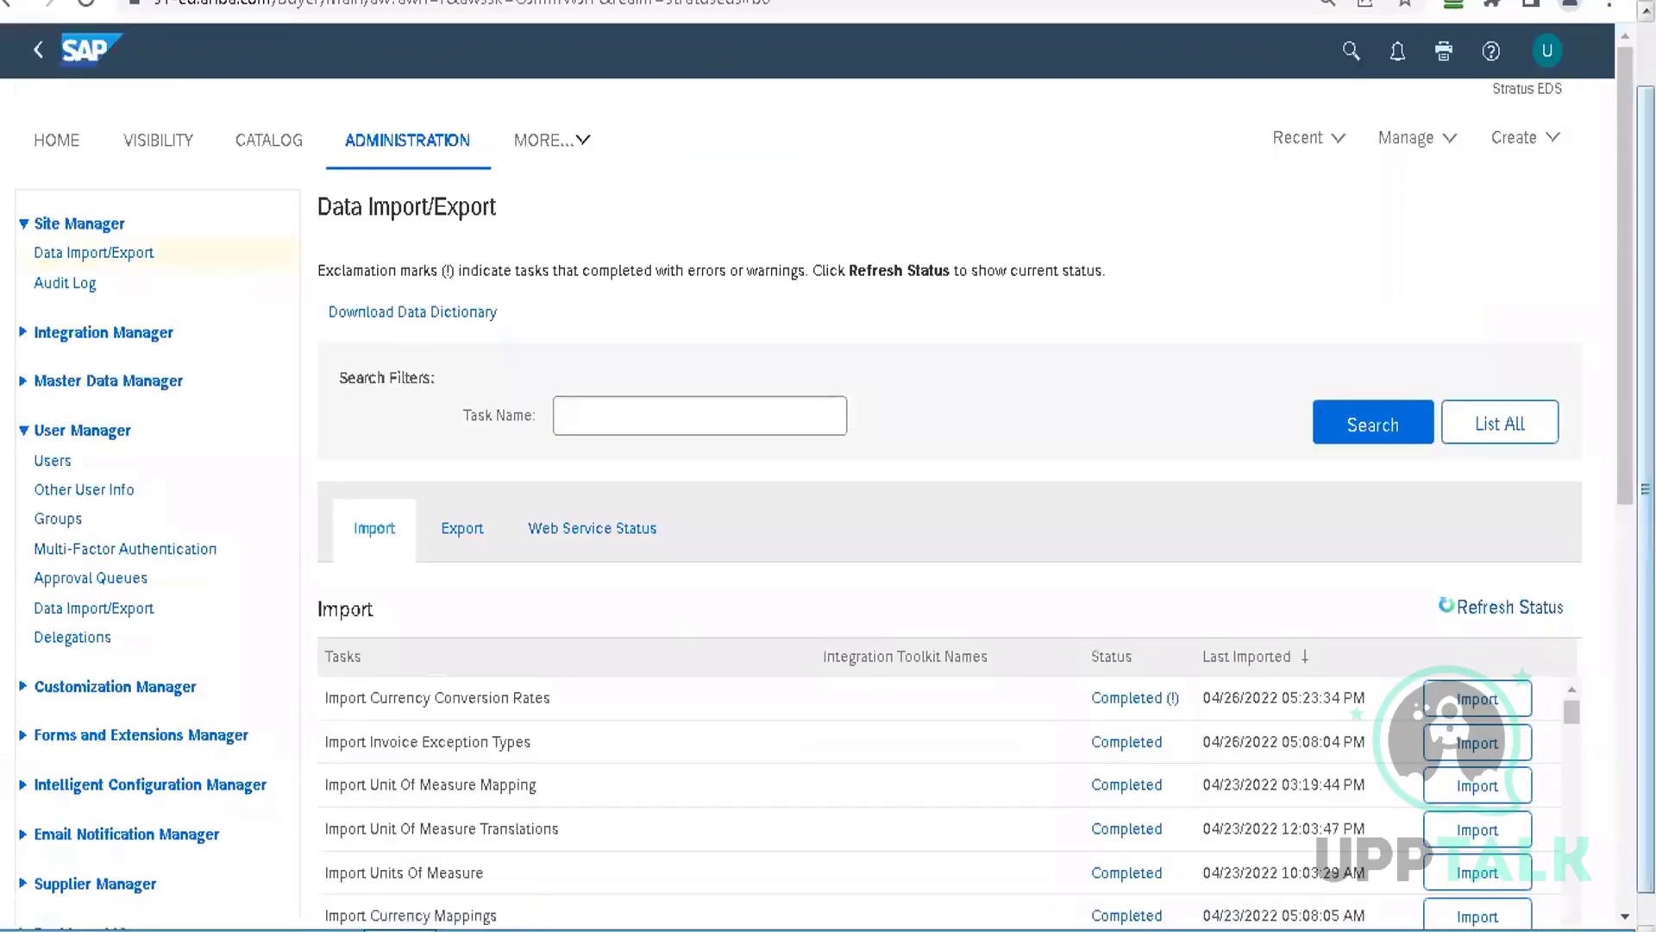
{"action": "scroll", "coordinate": [1575, 431], "scroll_direction": "down", "scroll_amount": 3}
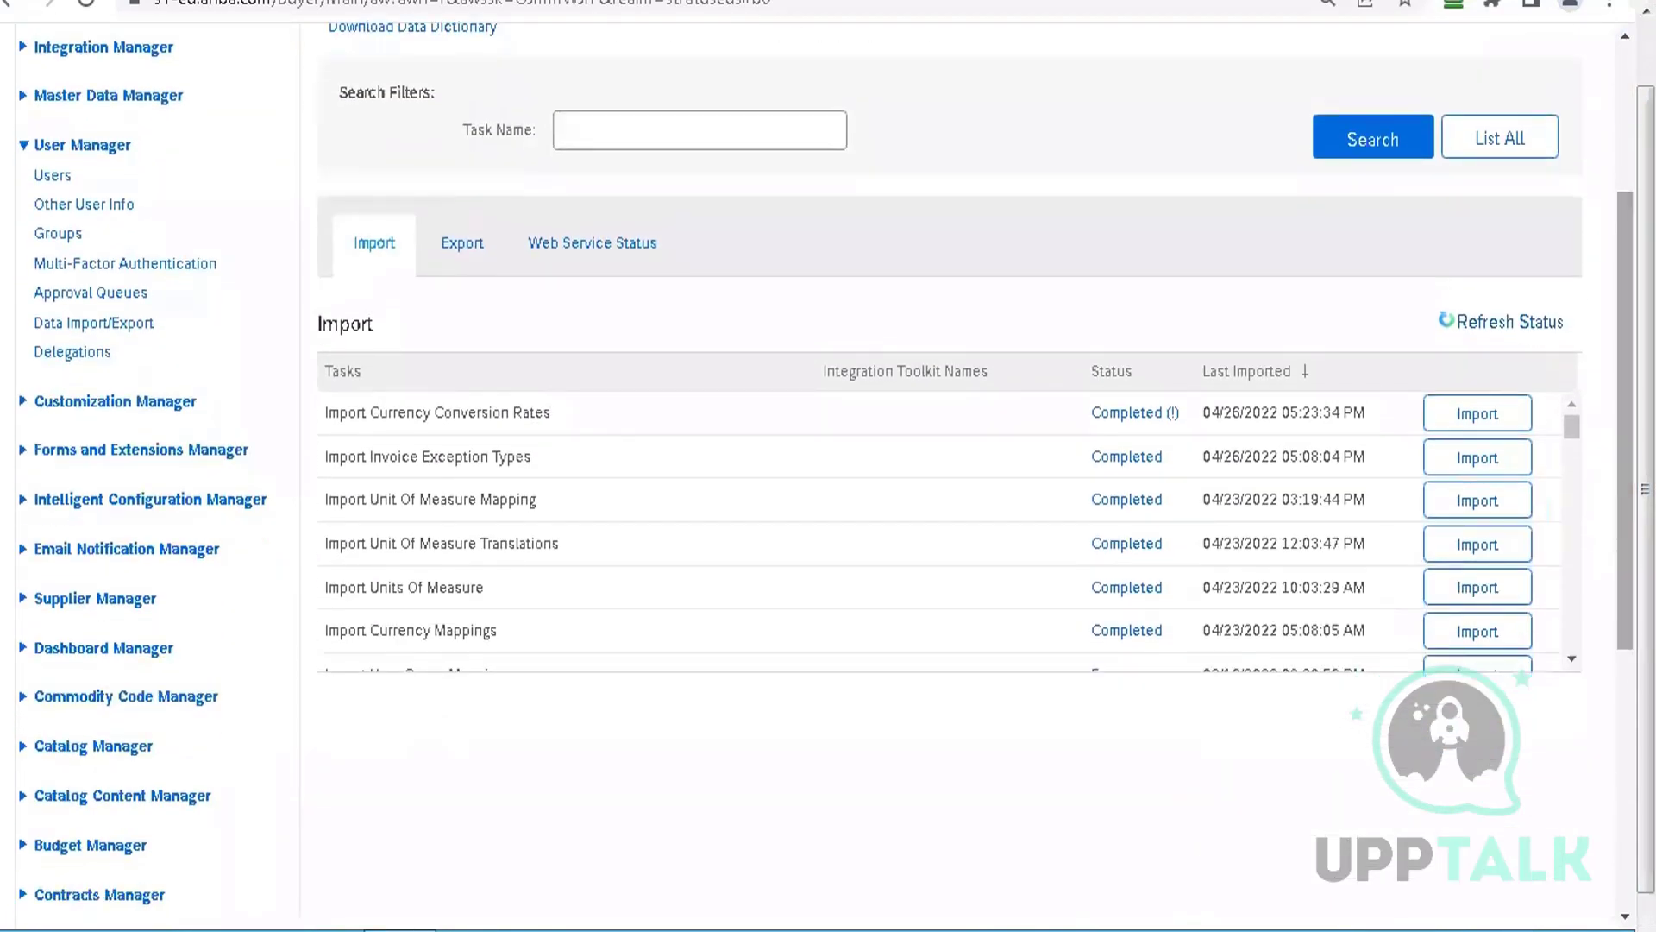
{"action": "left_click_drag", "start_coordinate": [1572, 426], "coordinate": [1568, 542]}
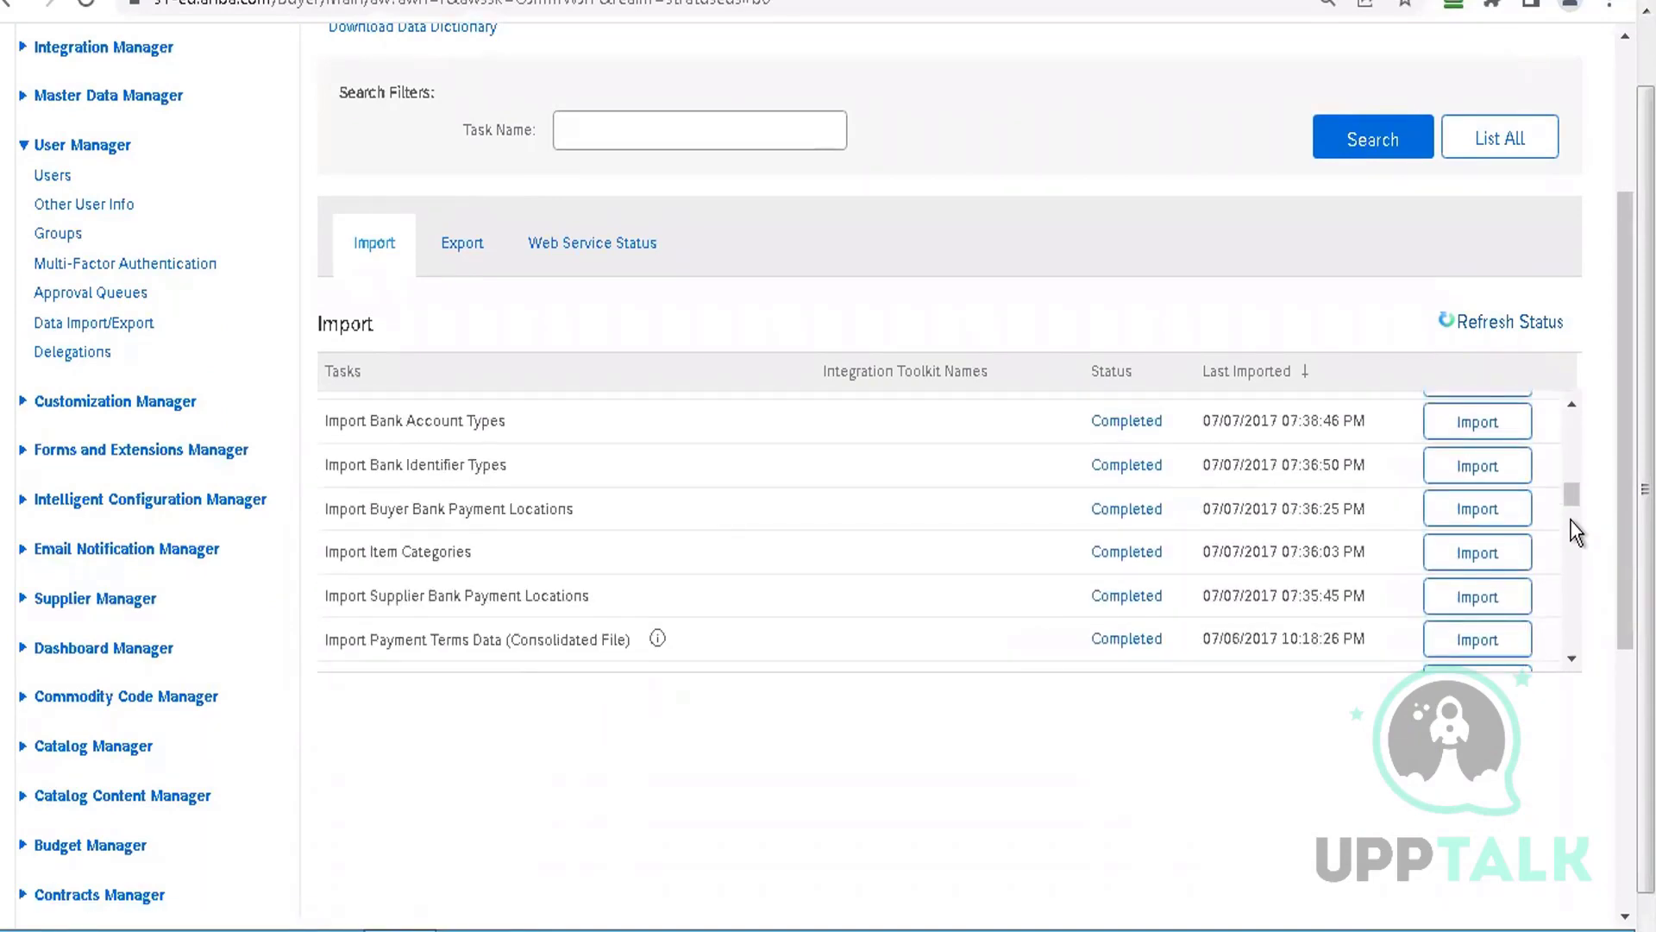
{"action": "left_click_drag", "start_coordinate": [1568, 542], "coordinate": [1568, 567]}
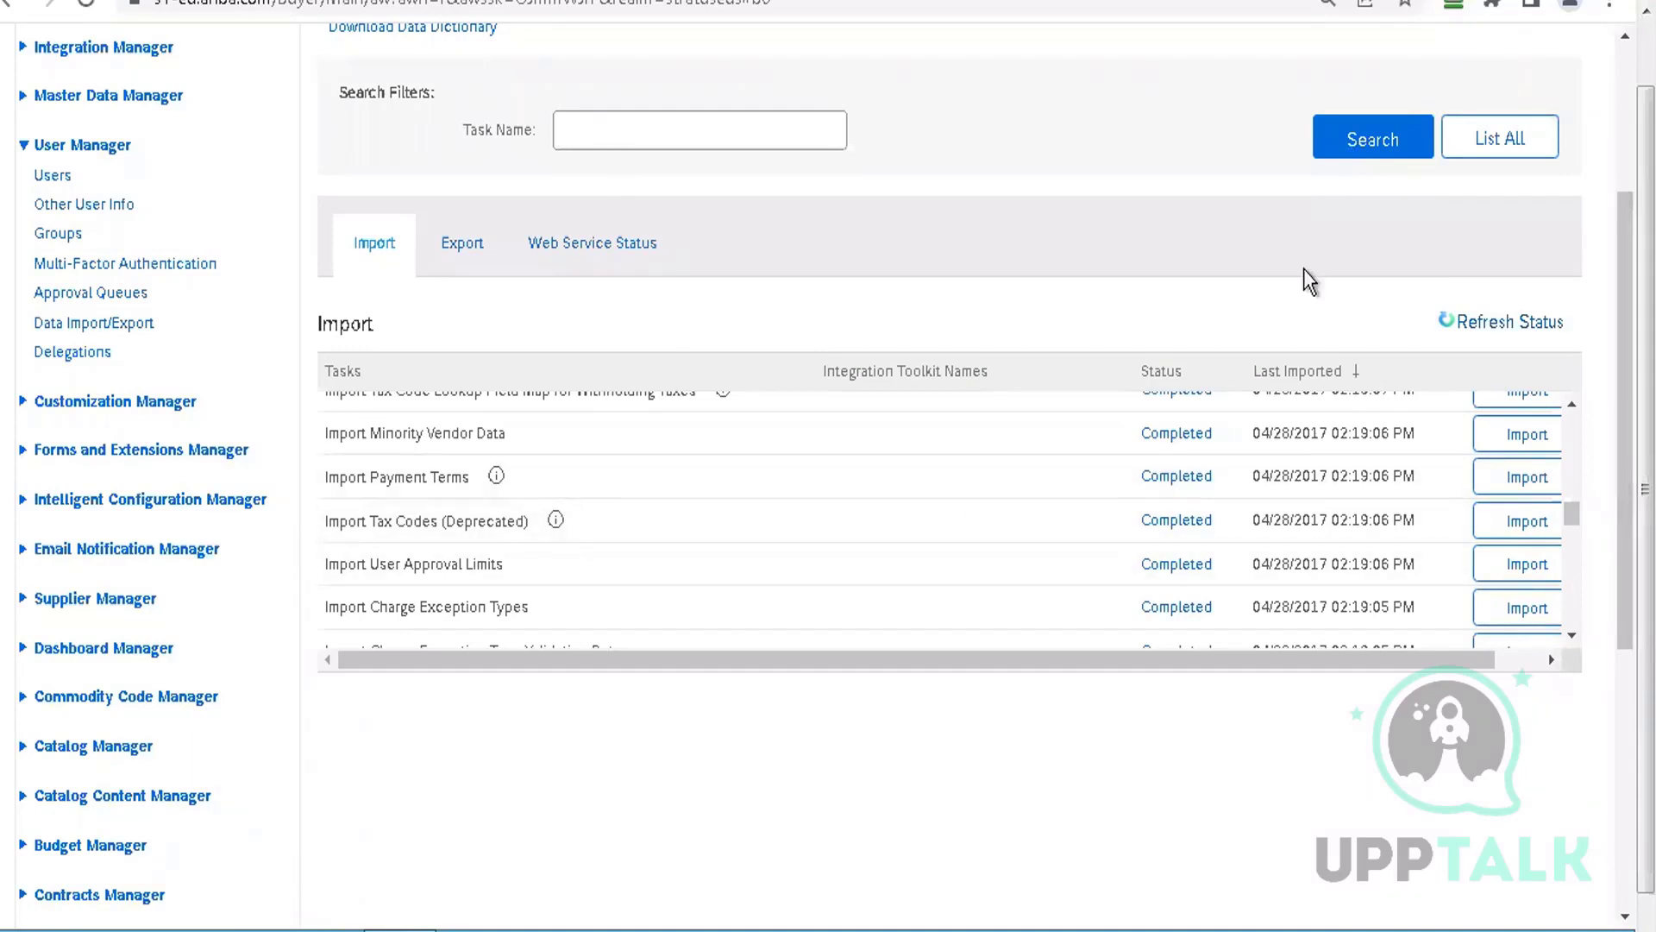
{"action": "scroll", "coordinate": [871, 379], "scroll_direction": "up", "scroll_amount": 3}
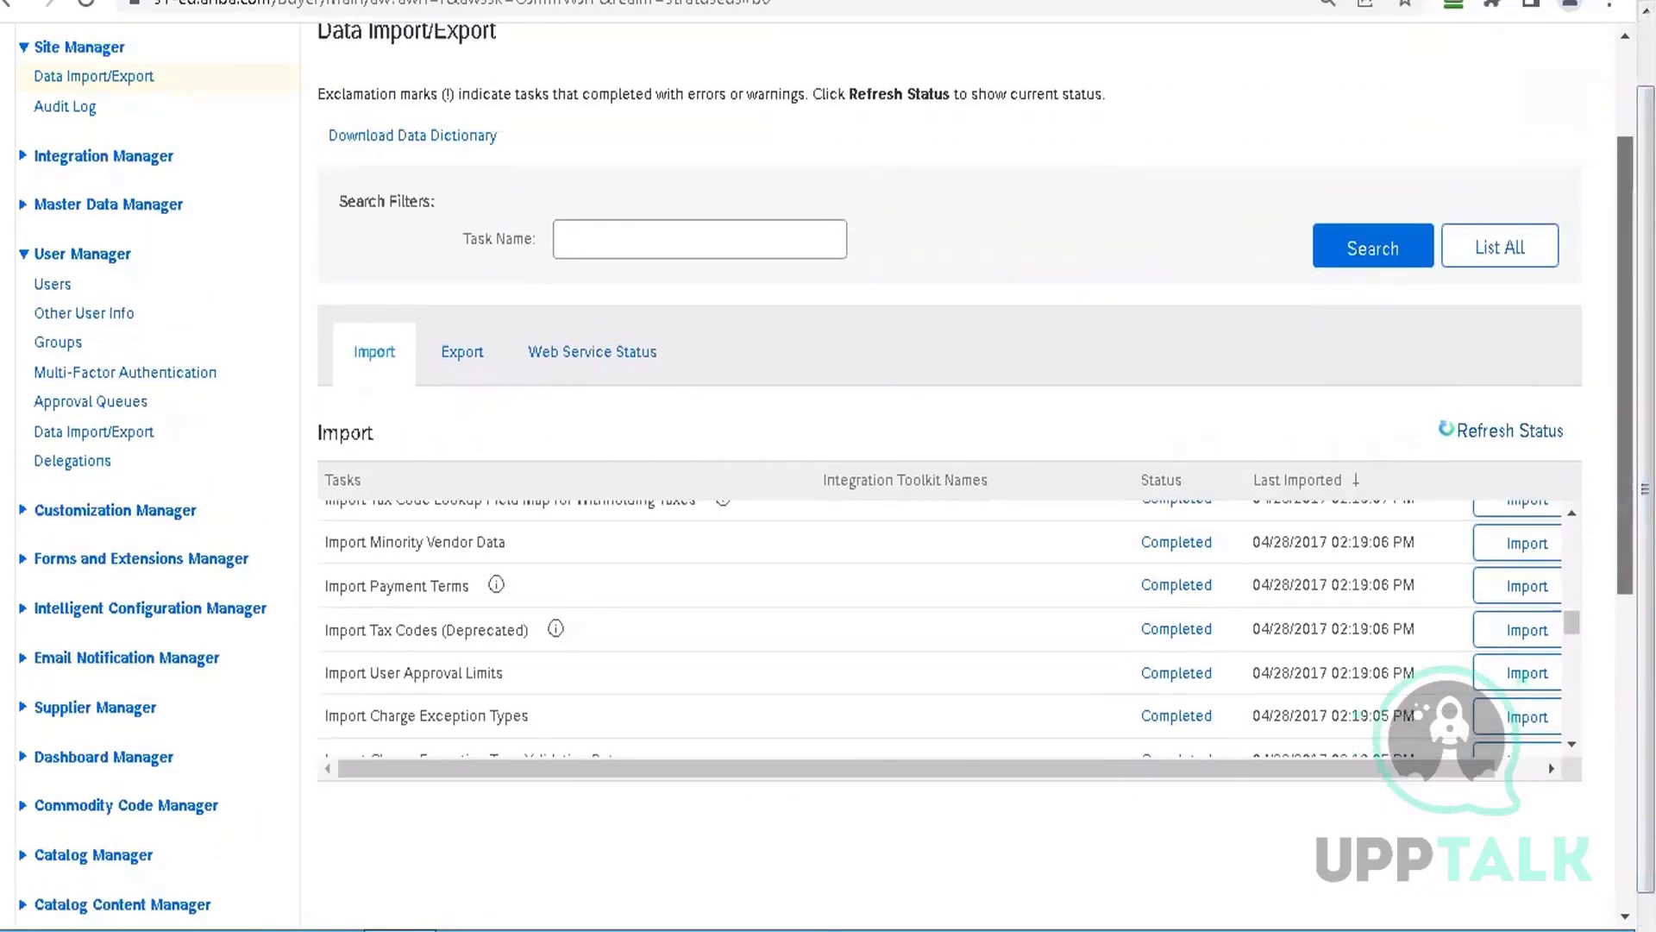
Search import tasks for 'company', refine to 'company code', then switch to the Export tab
{"action": "left_click", "coordinate": [730, 338]}
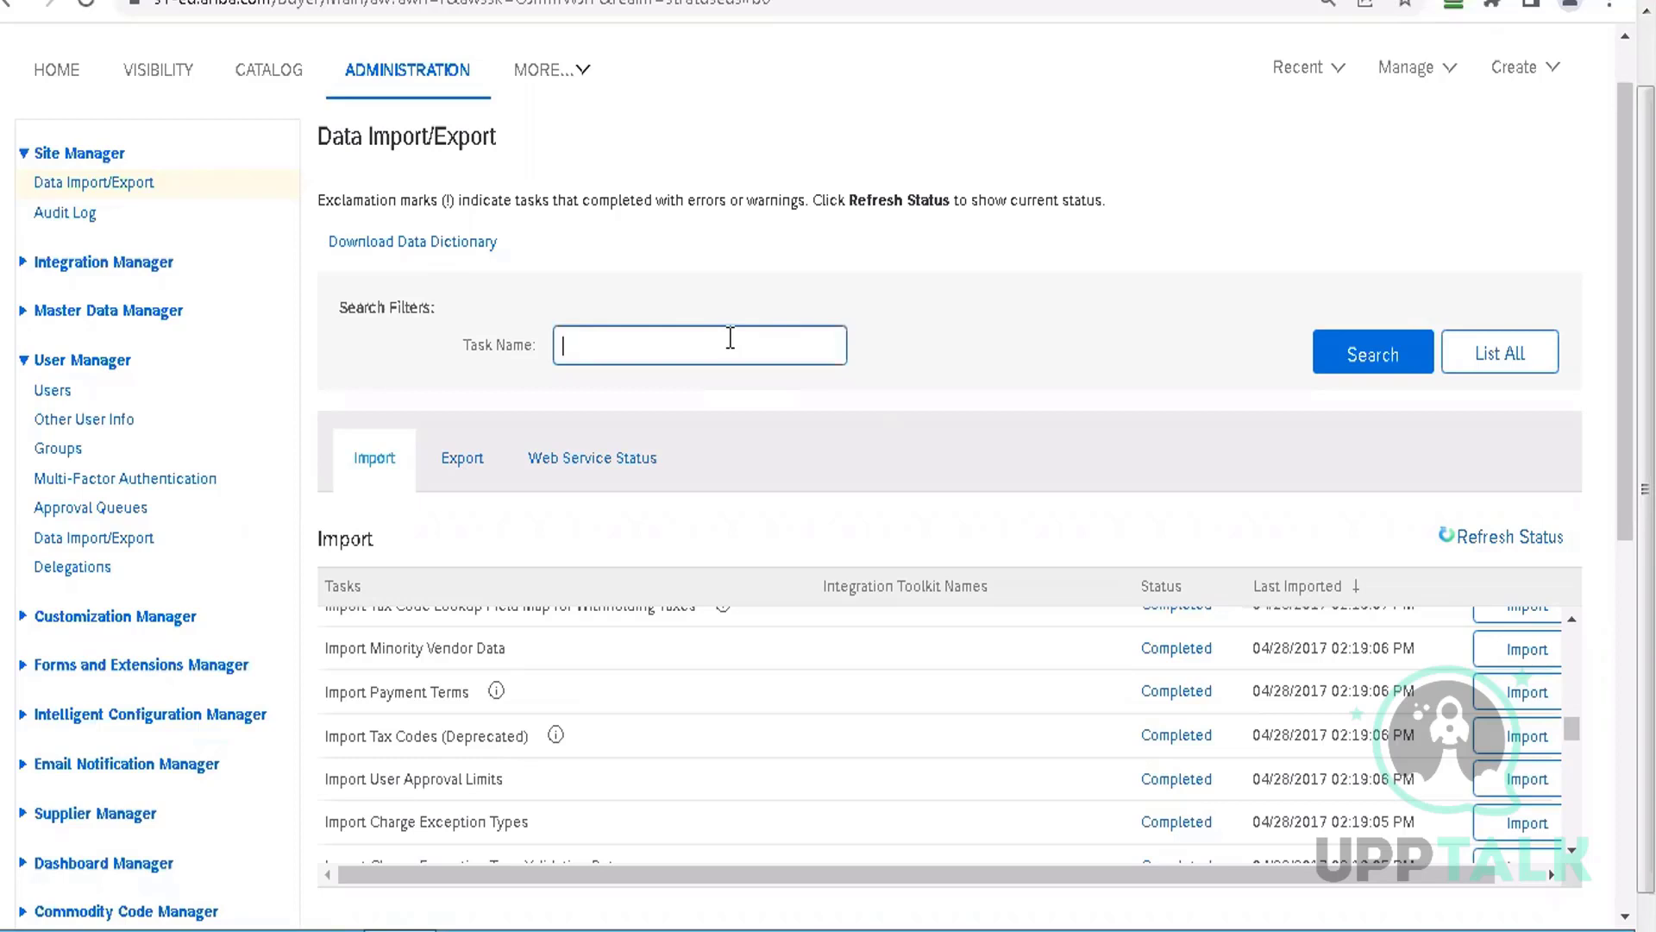
{"action": "type", "text": "company"}
{"action": "key", "text": "Return"}
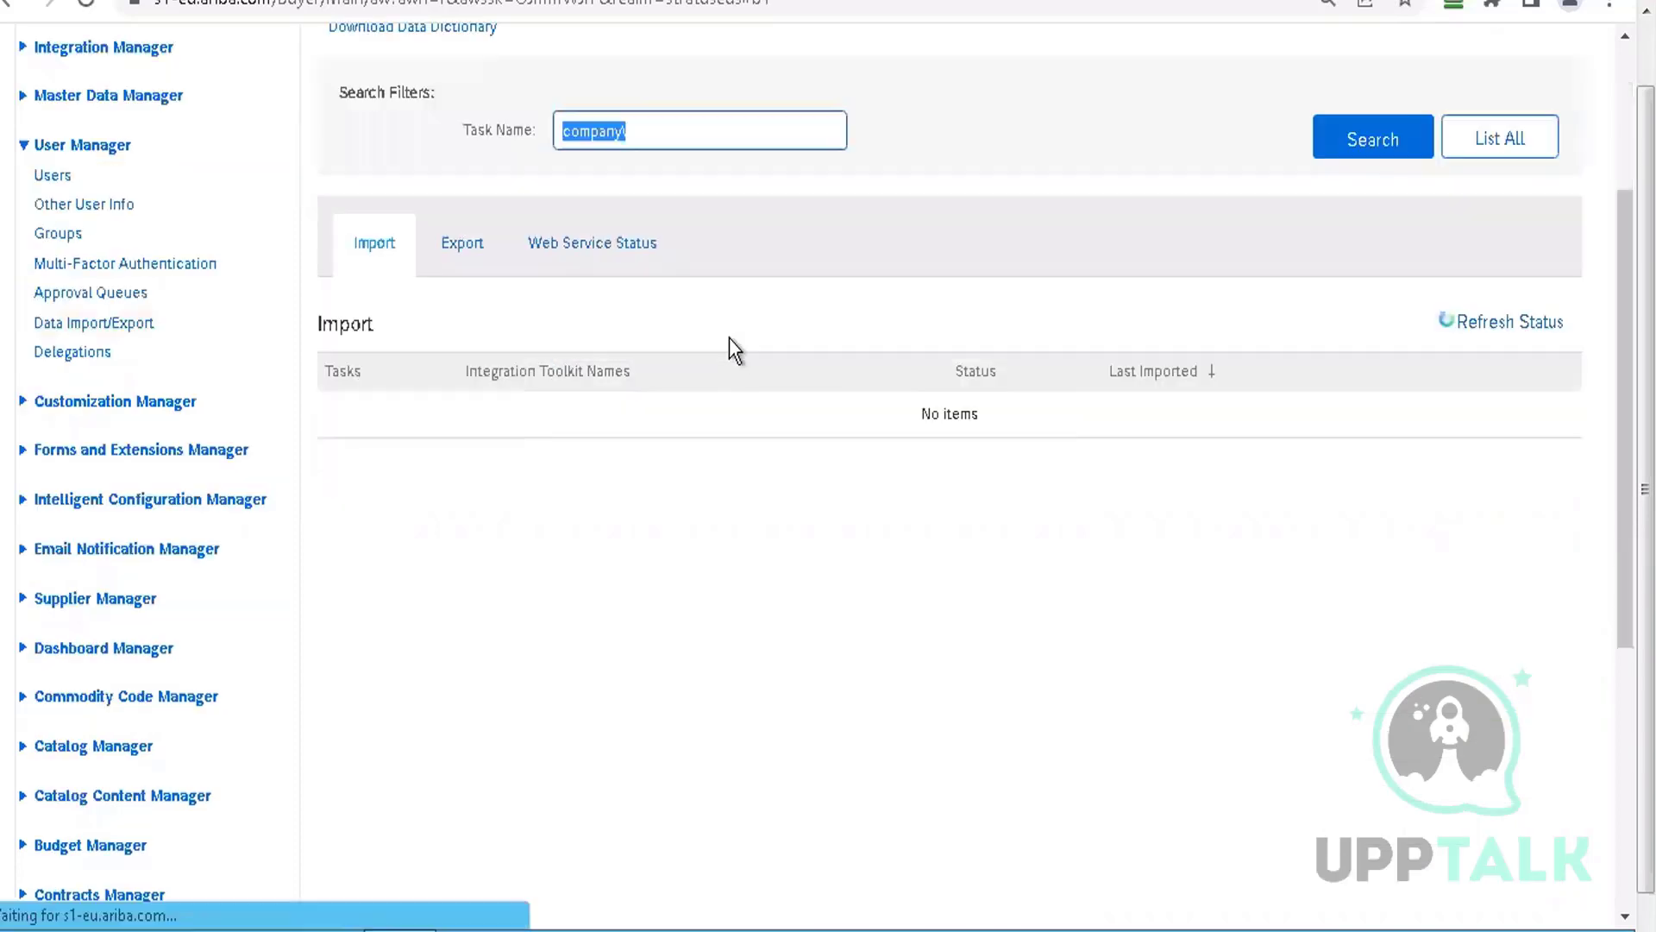
{"action": "left_click", "coordinate": [667, 127]}
{"action": "type", "text": "code"}
{"action": "key", "text": "Return"}
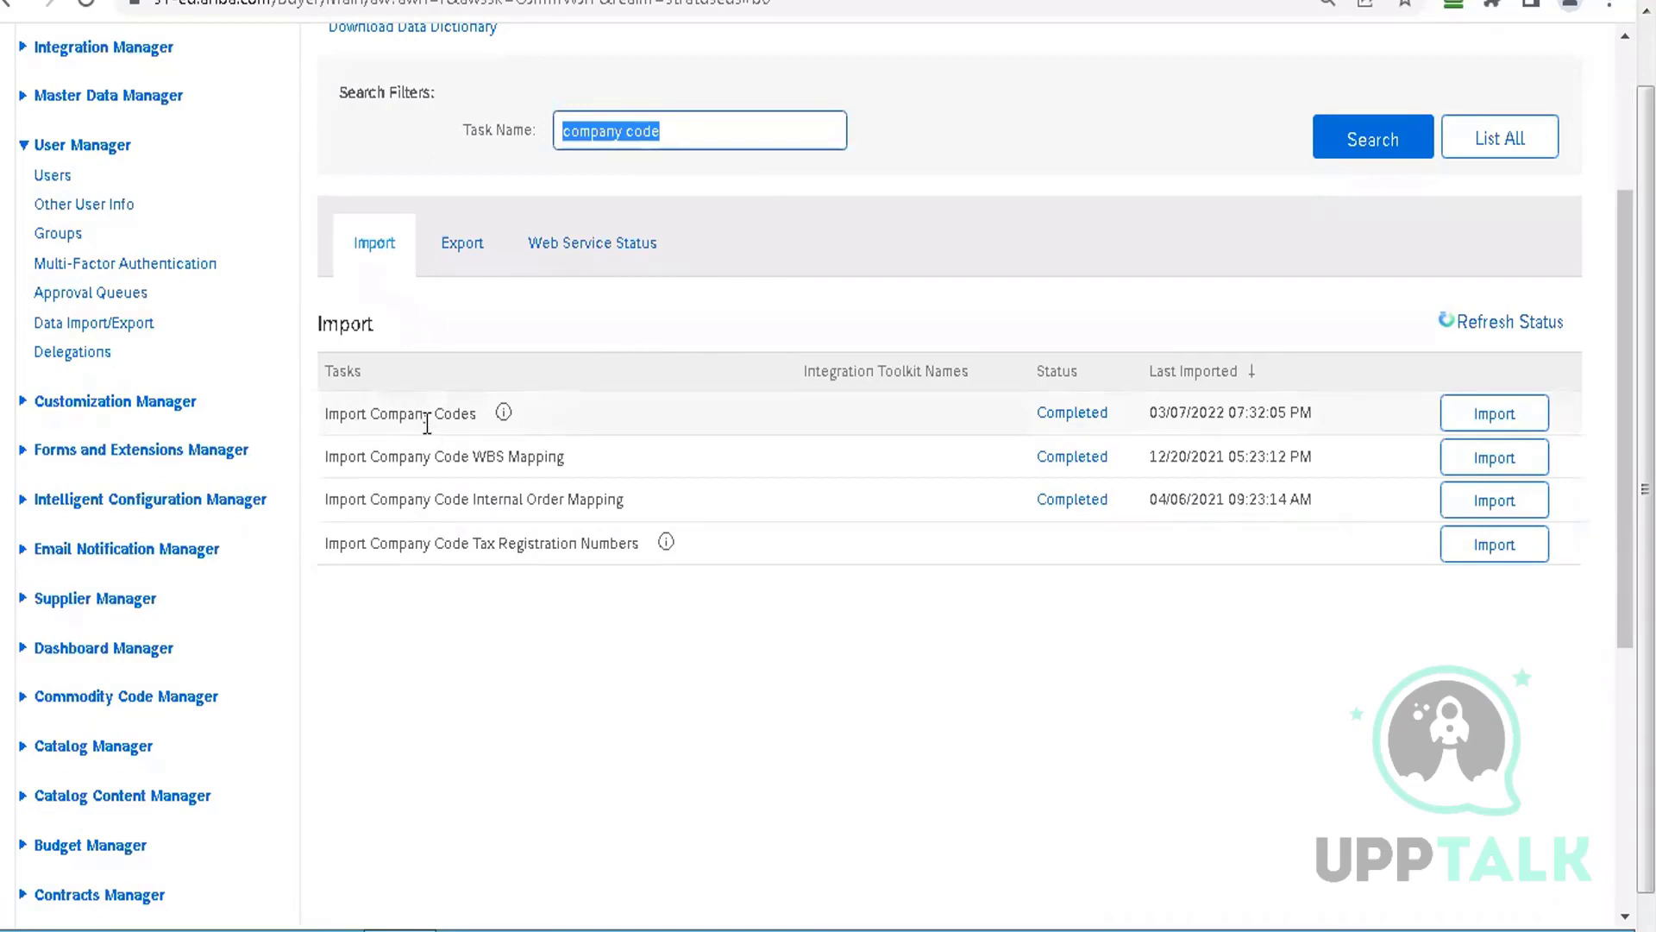
{"action": "left_click", "coordinate": [465, 250]}
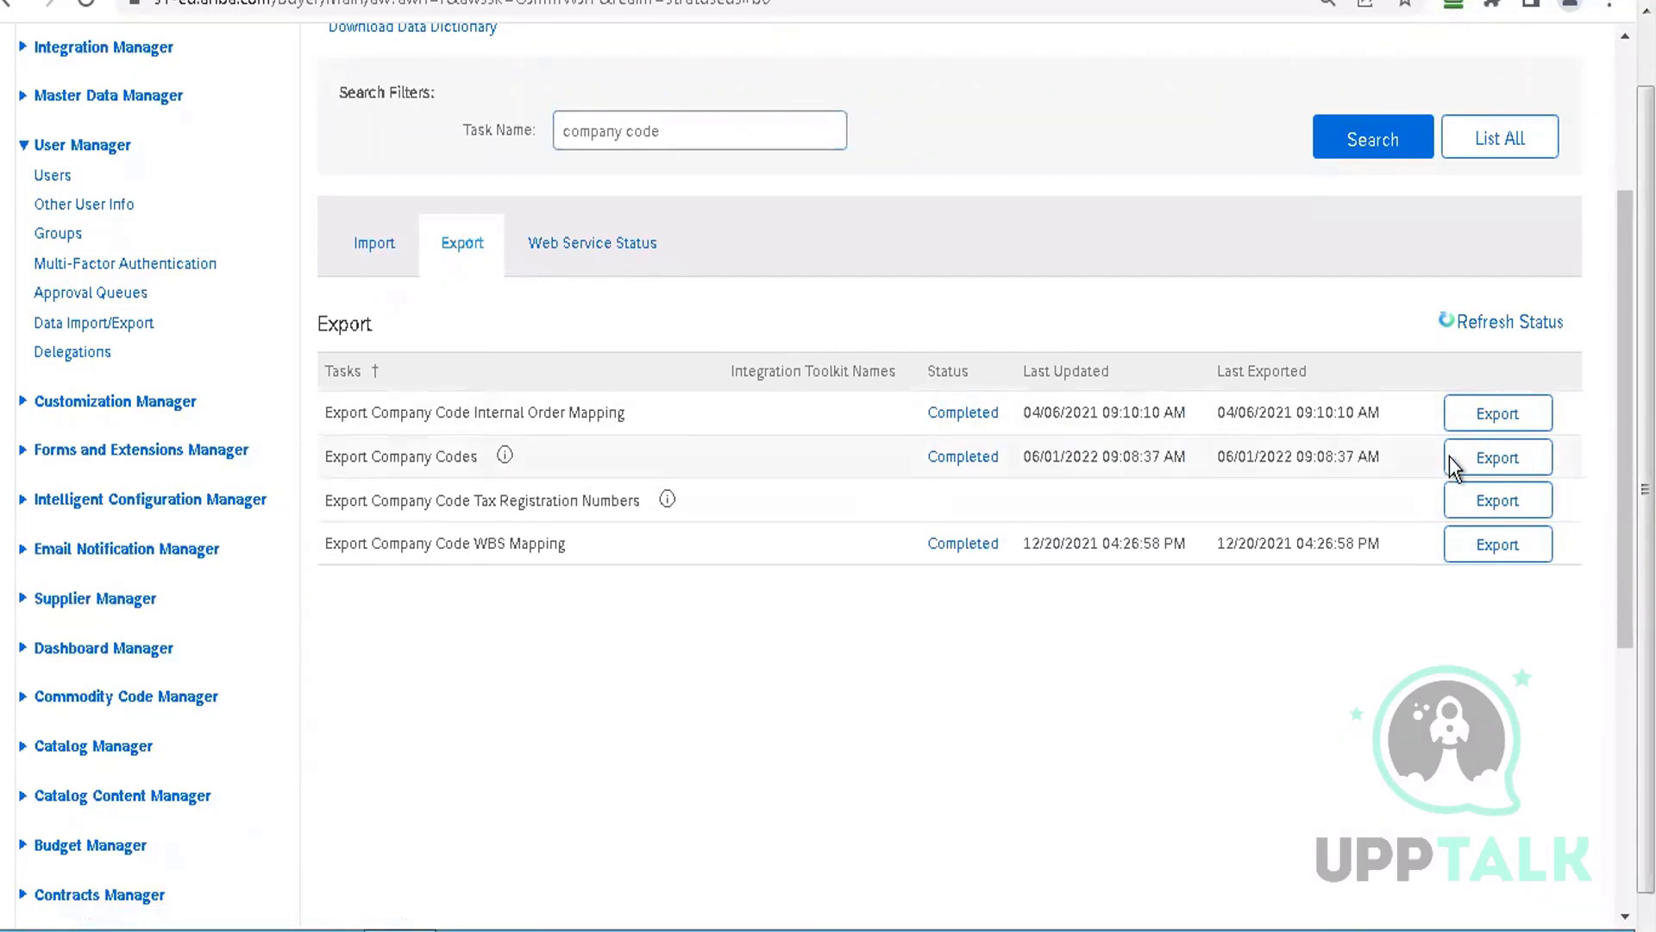
Run Export Company Codes with adapter source All and open the downloaded CSV
{"action": "left_click", "coordinate": [1525, 464]}
{"action": "left_click", "coordinate": [1524, 499]}
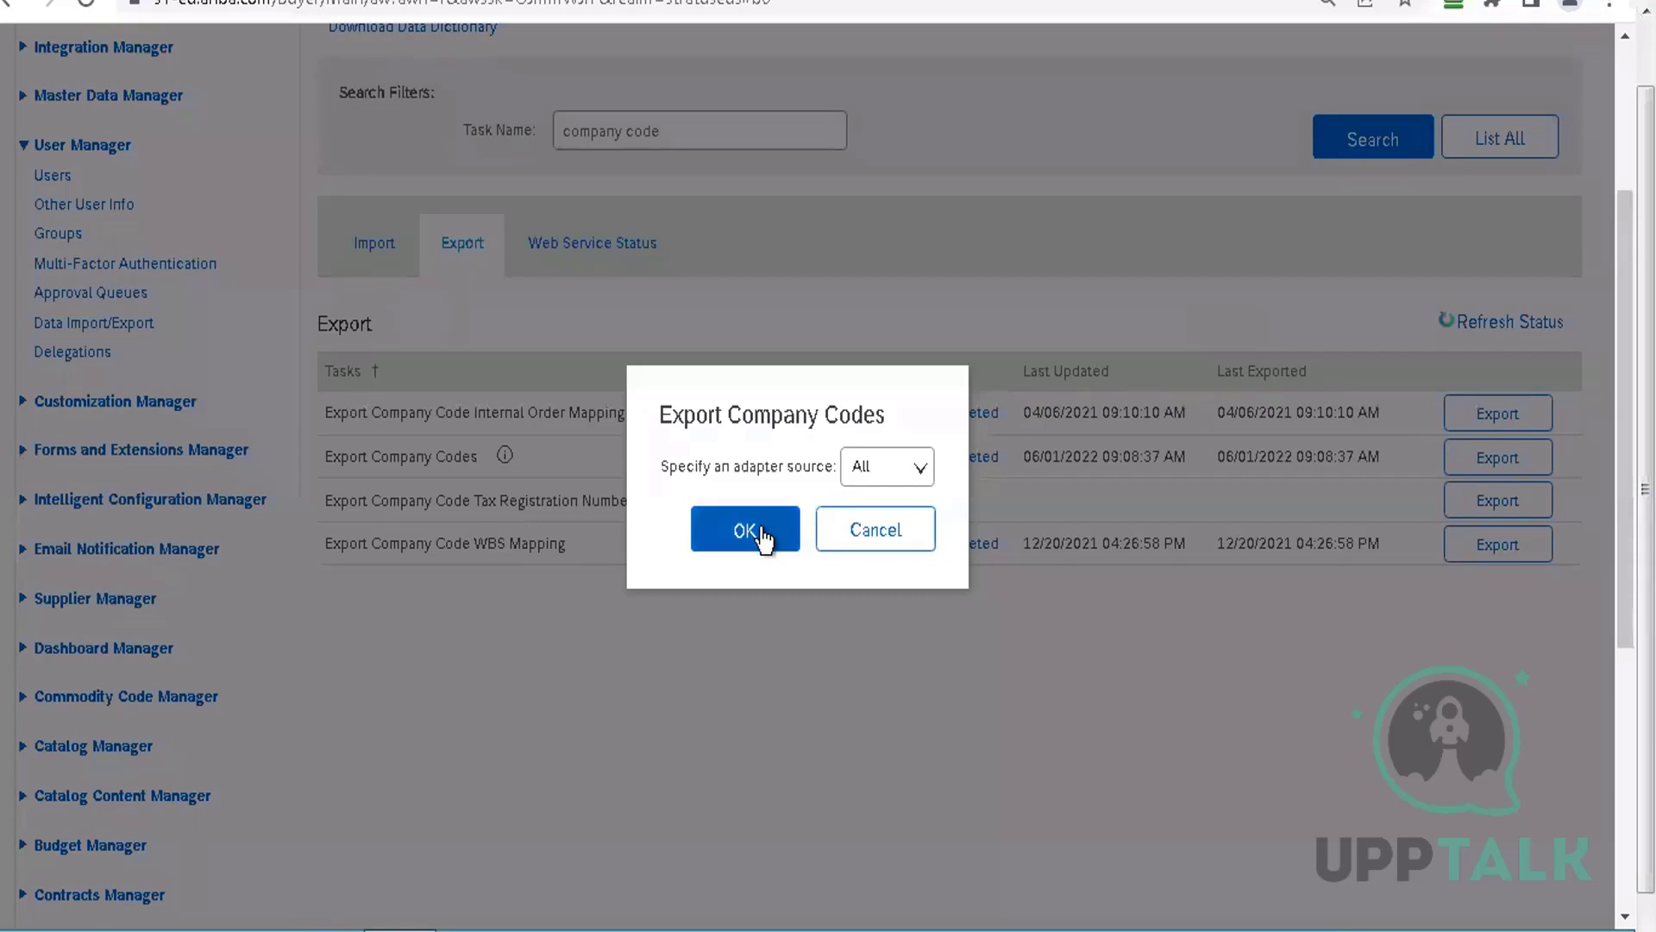
{"action": "left_click", "coordinate": [764, 539]}
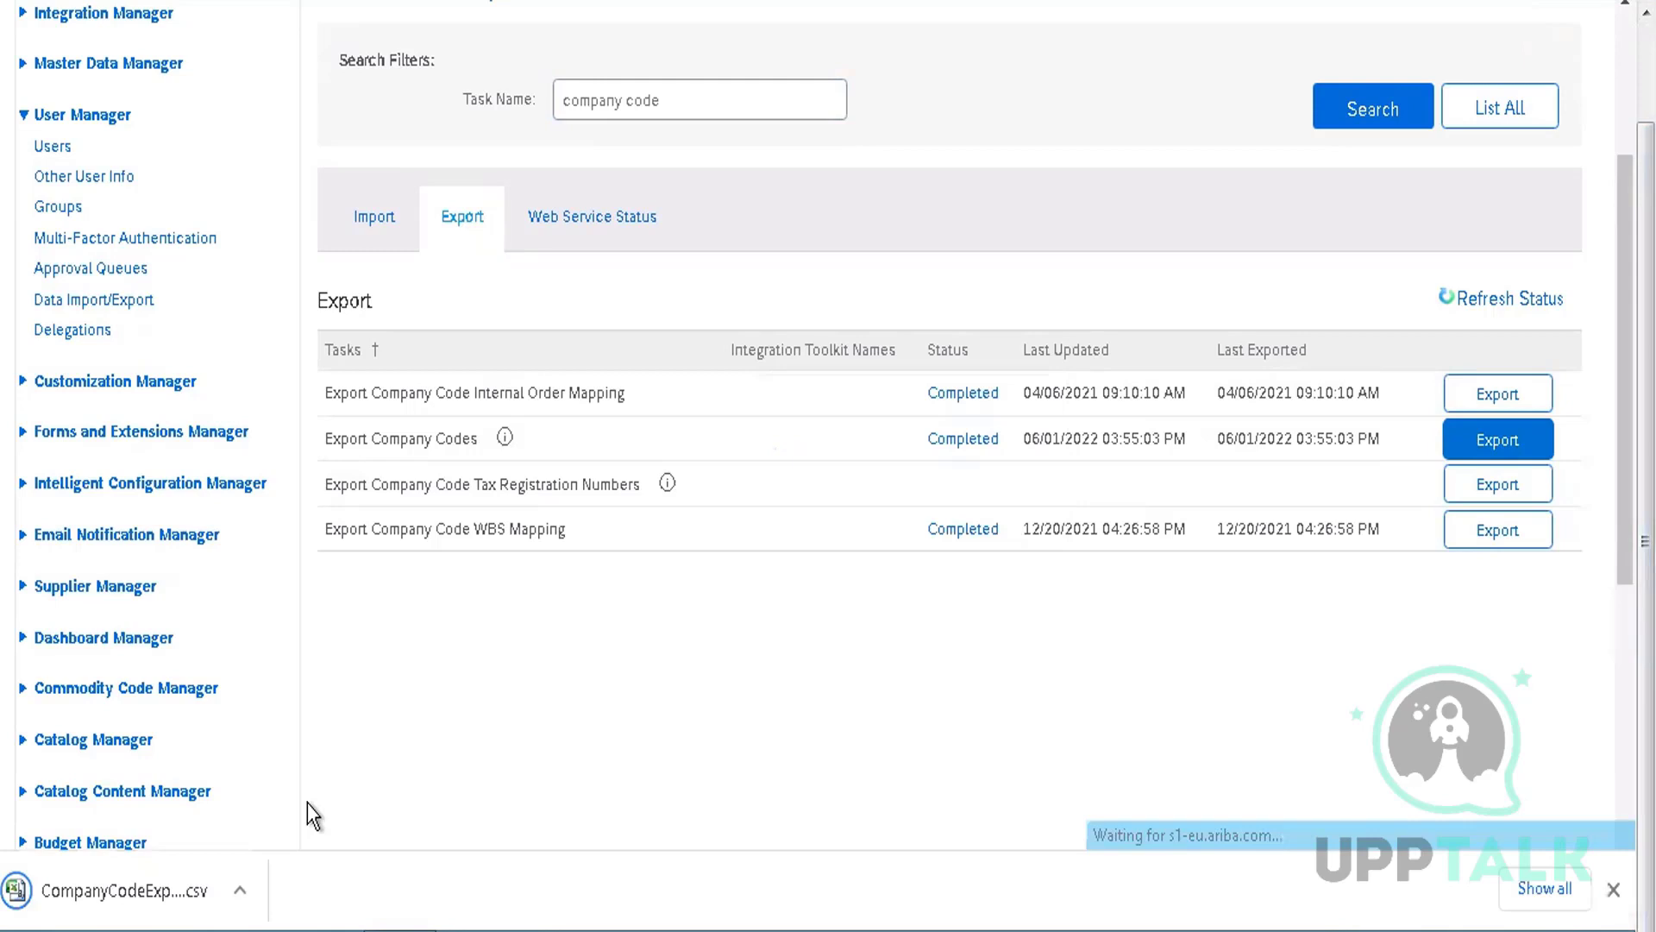
{"action": "left_click", "coordinate": [160, 891]}
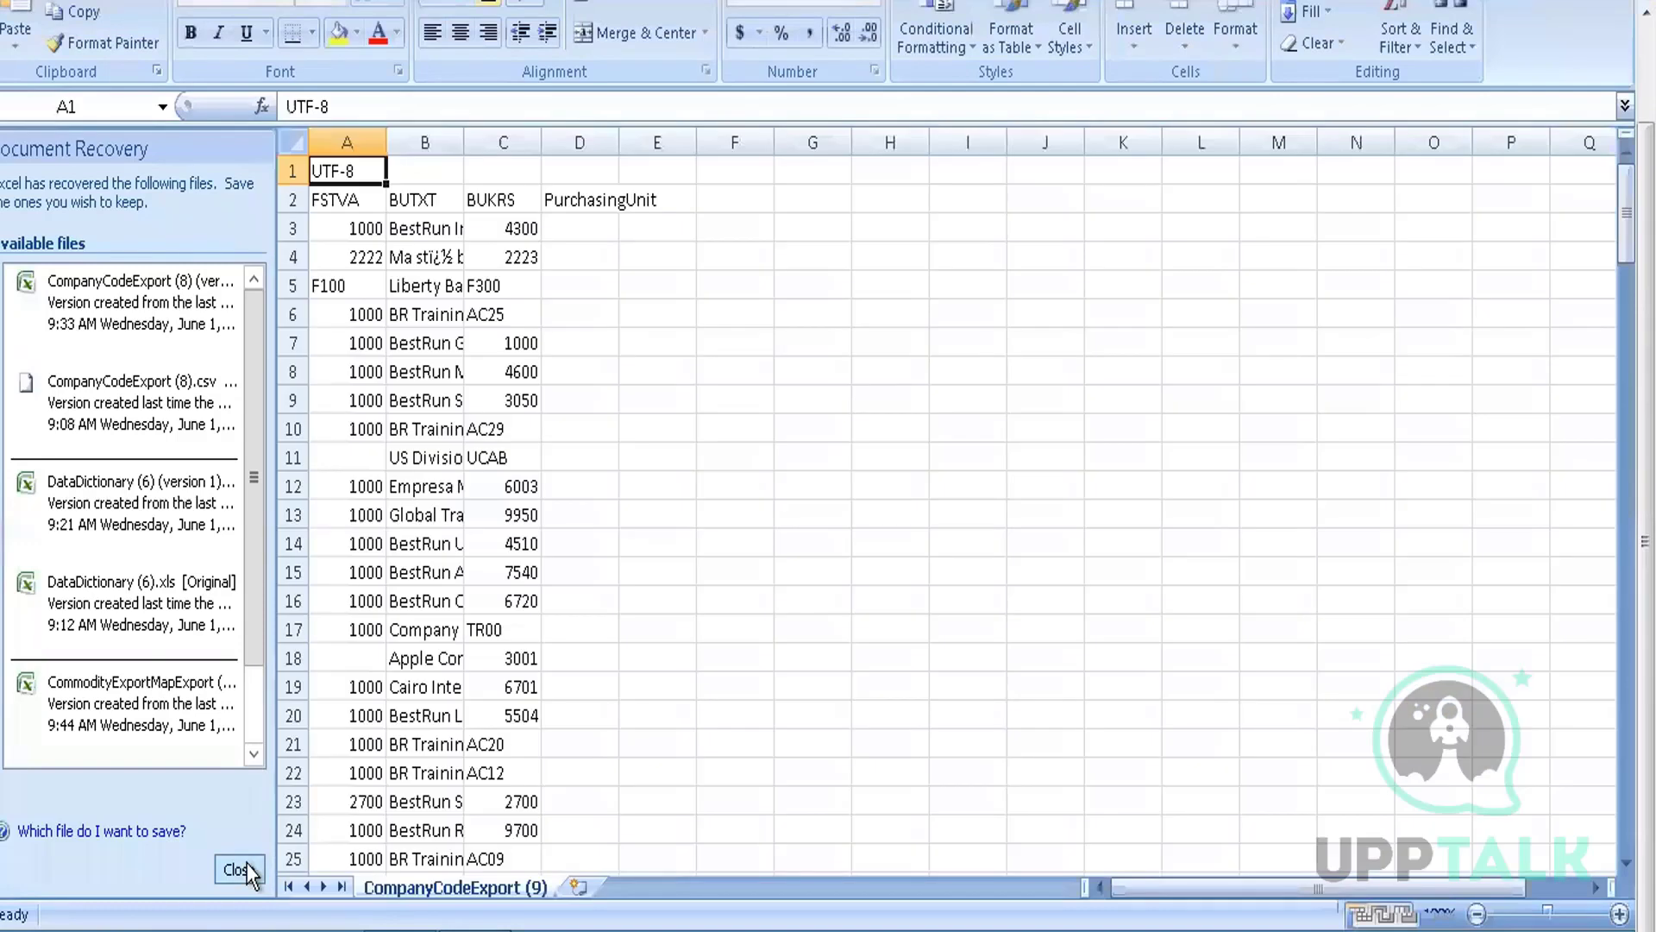
Dismiss the recovered documents and AutoFit every column of CompanyCodeExport (9)
{"action": "left_click", "coordinate": [239, 869]}
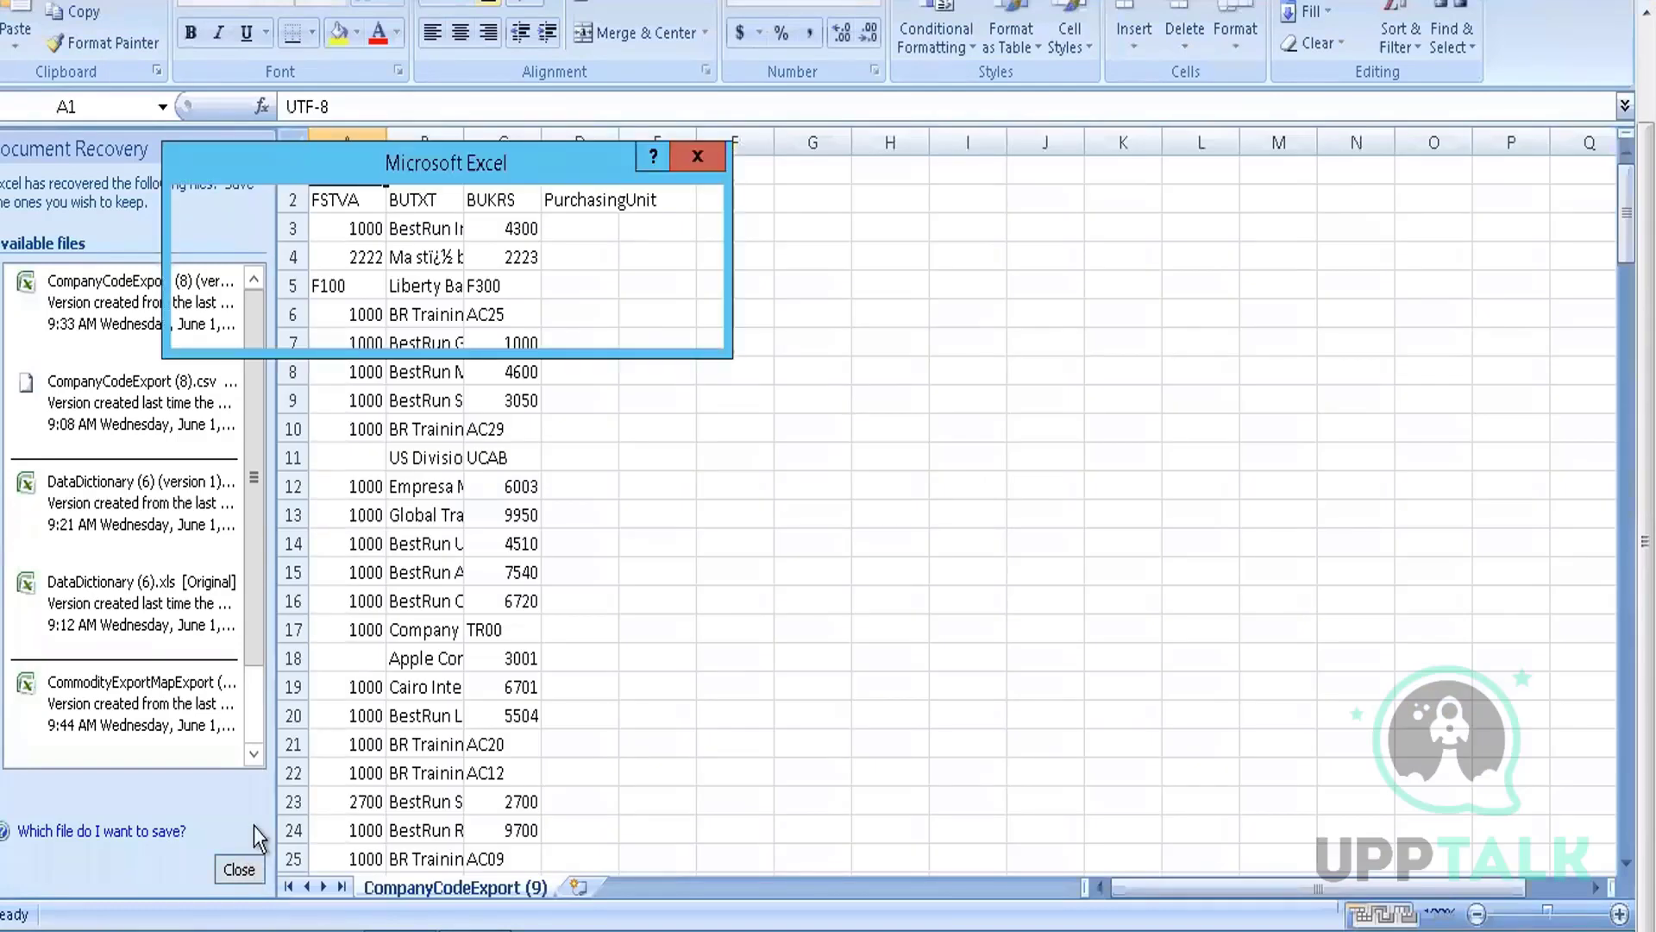
{"action": "left_click", "coordinate": [537, 314]}
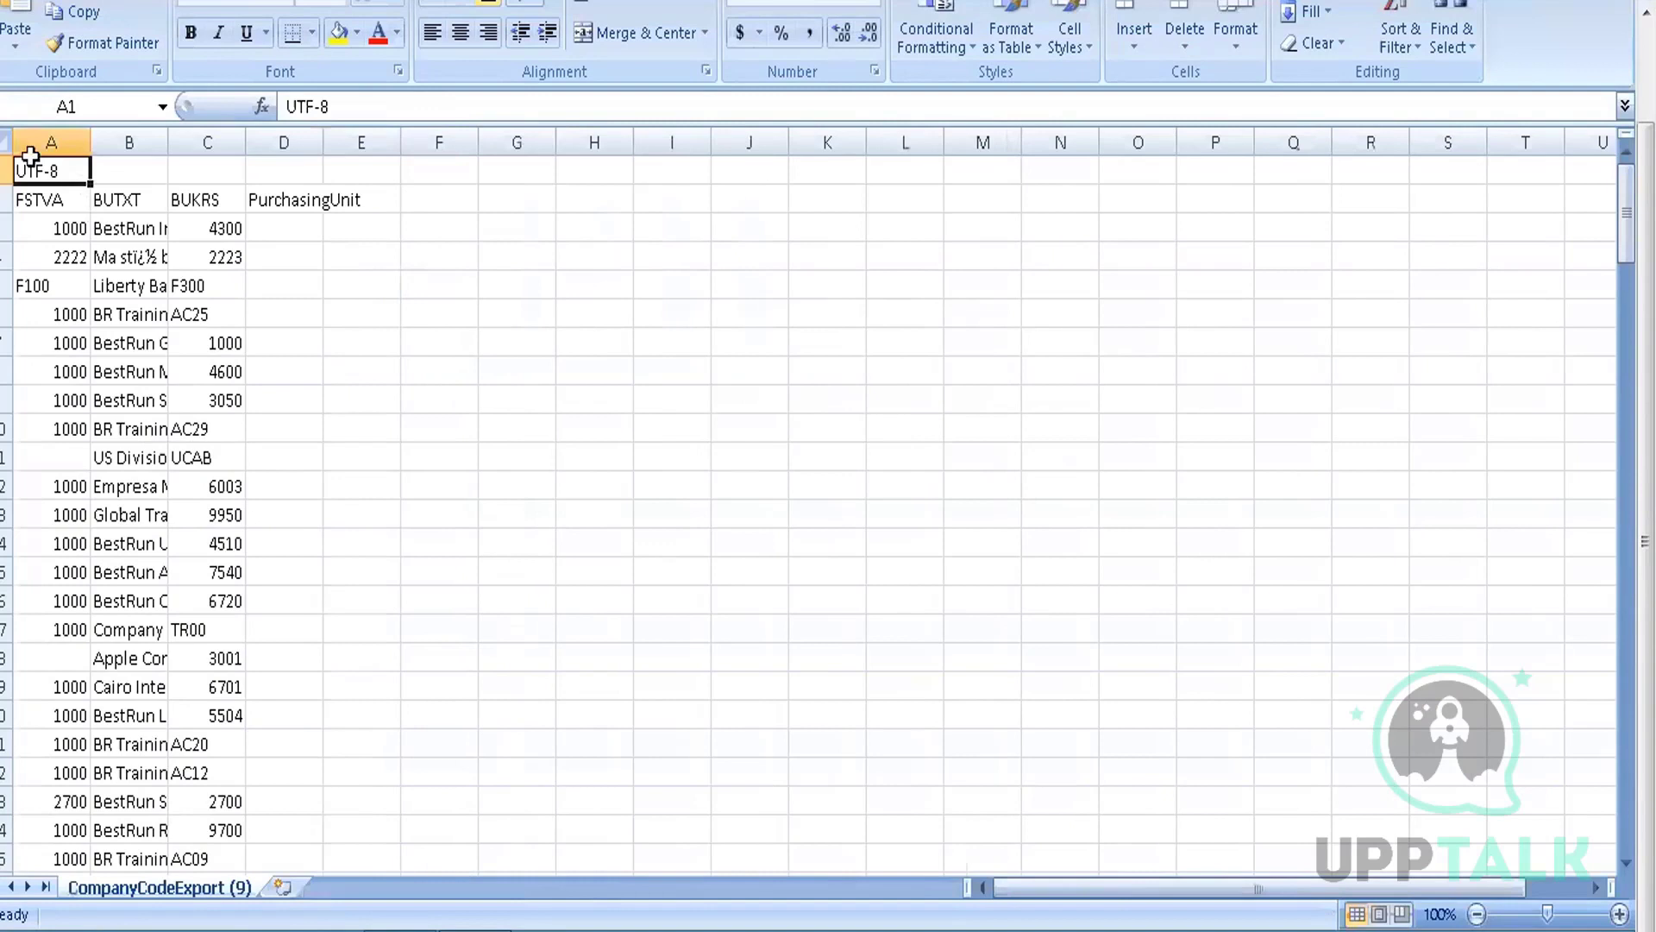
{"action": "left_click", "coordinate": [9, 142]}
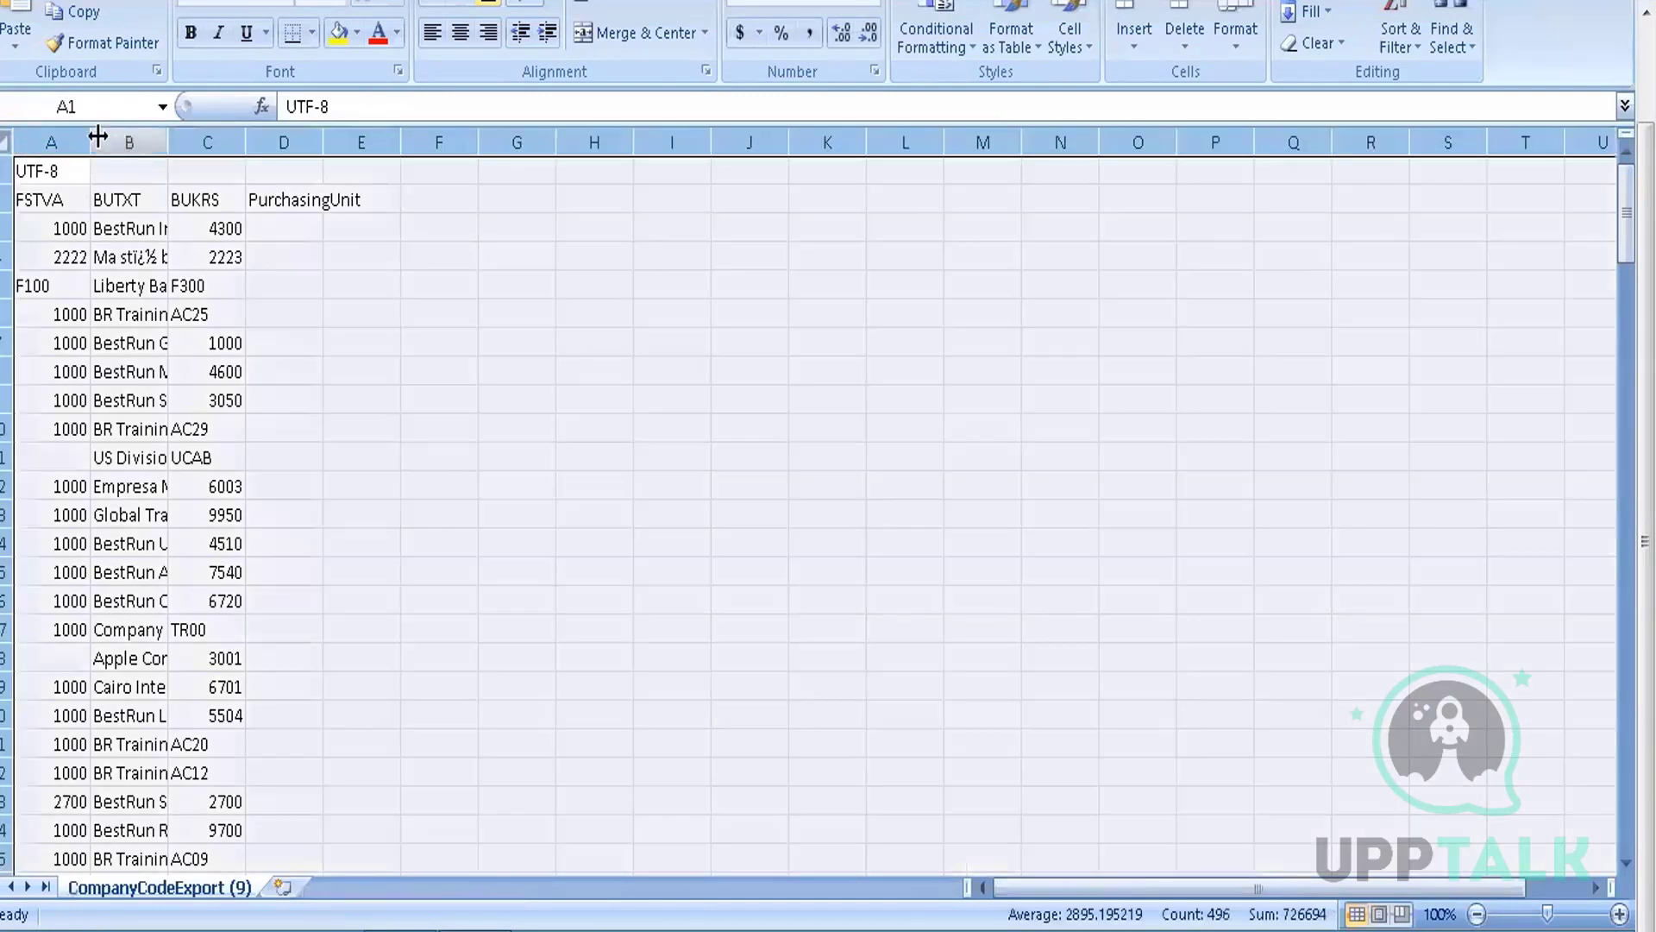
{"action": "double_click", "coordinate": [90, 142]}
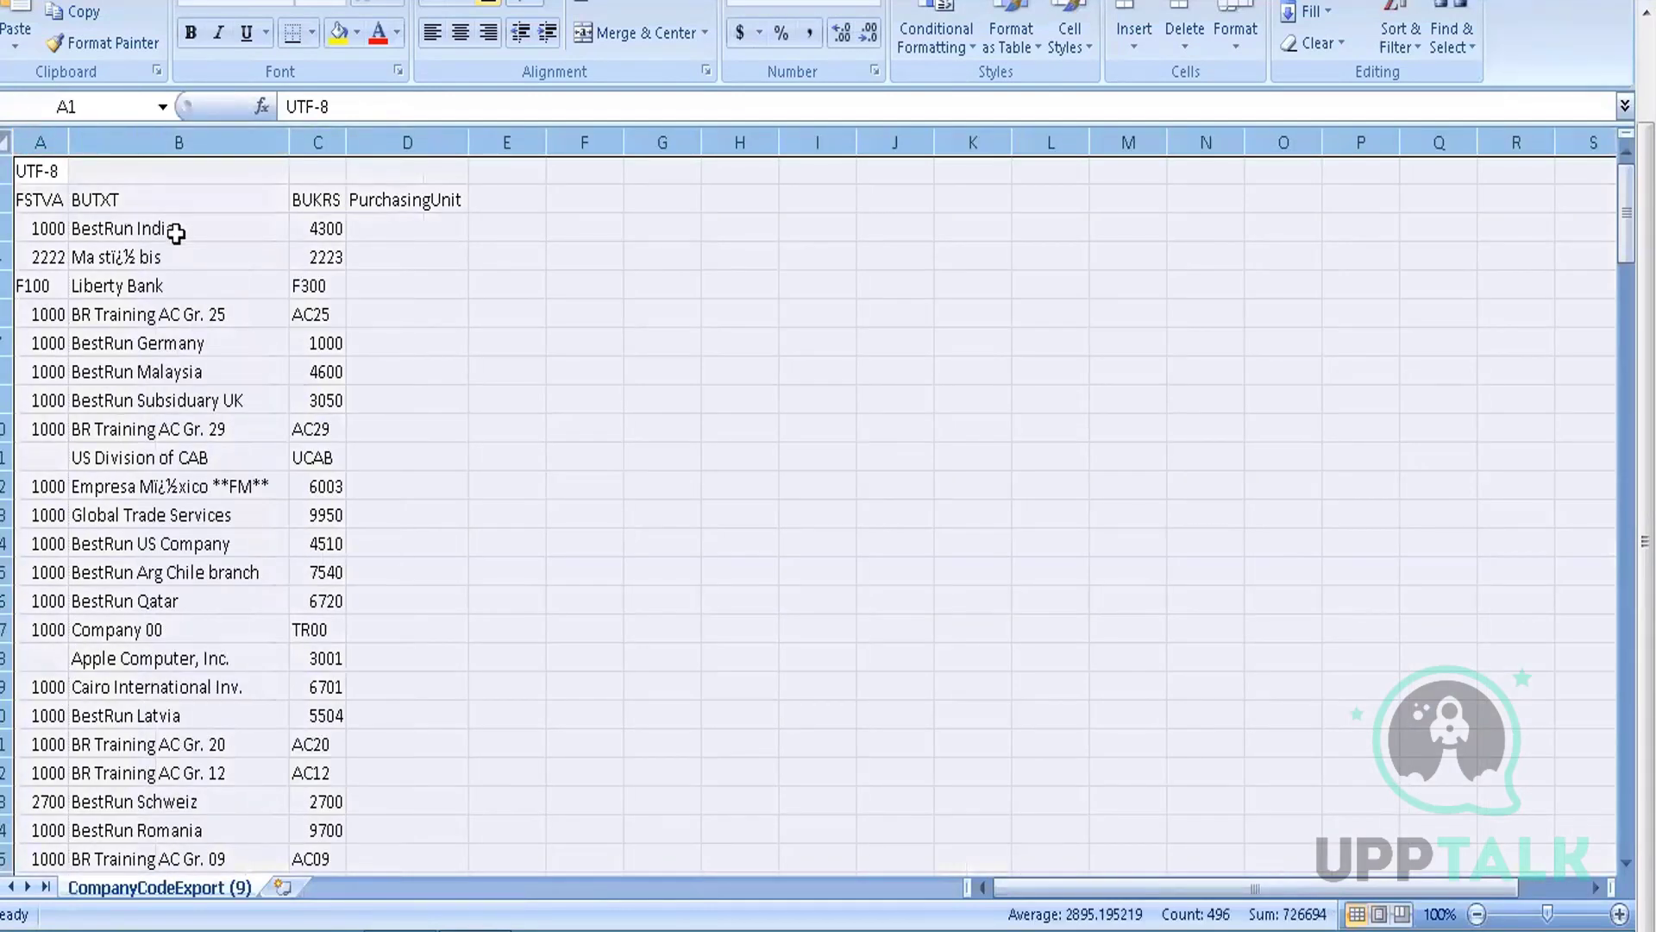
Inspect the top rows, selecting the FSTVA header row and the UTF-8 line above it
{"action": "left_click", "coordinate": [176, 231]}
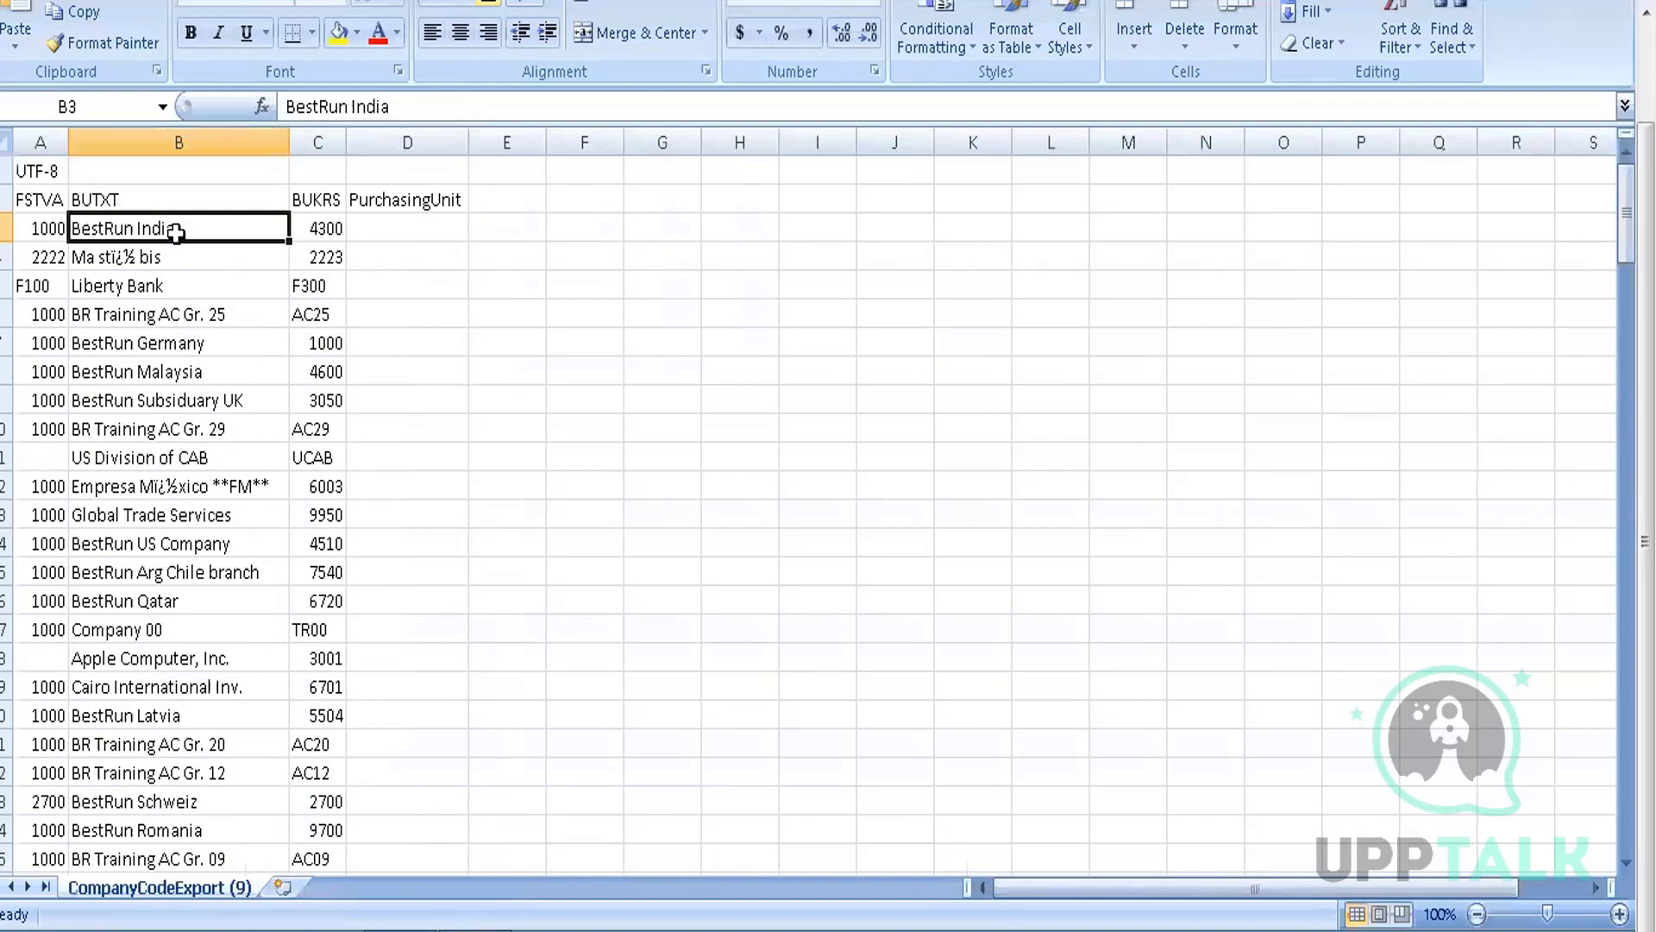
{"action": "key", "text": "Left"}
{"action": "key", "text": "Up"}
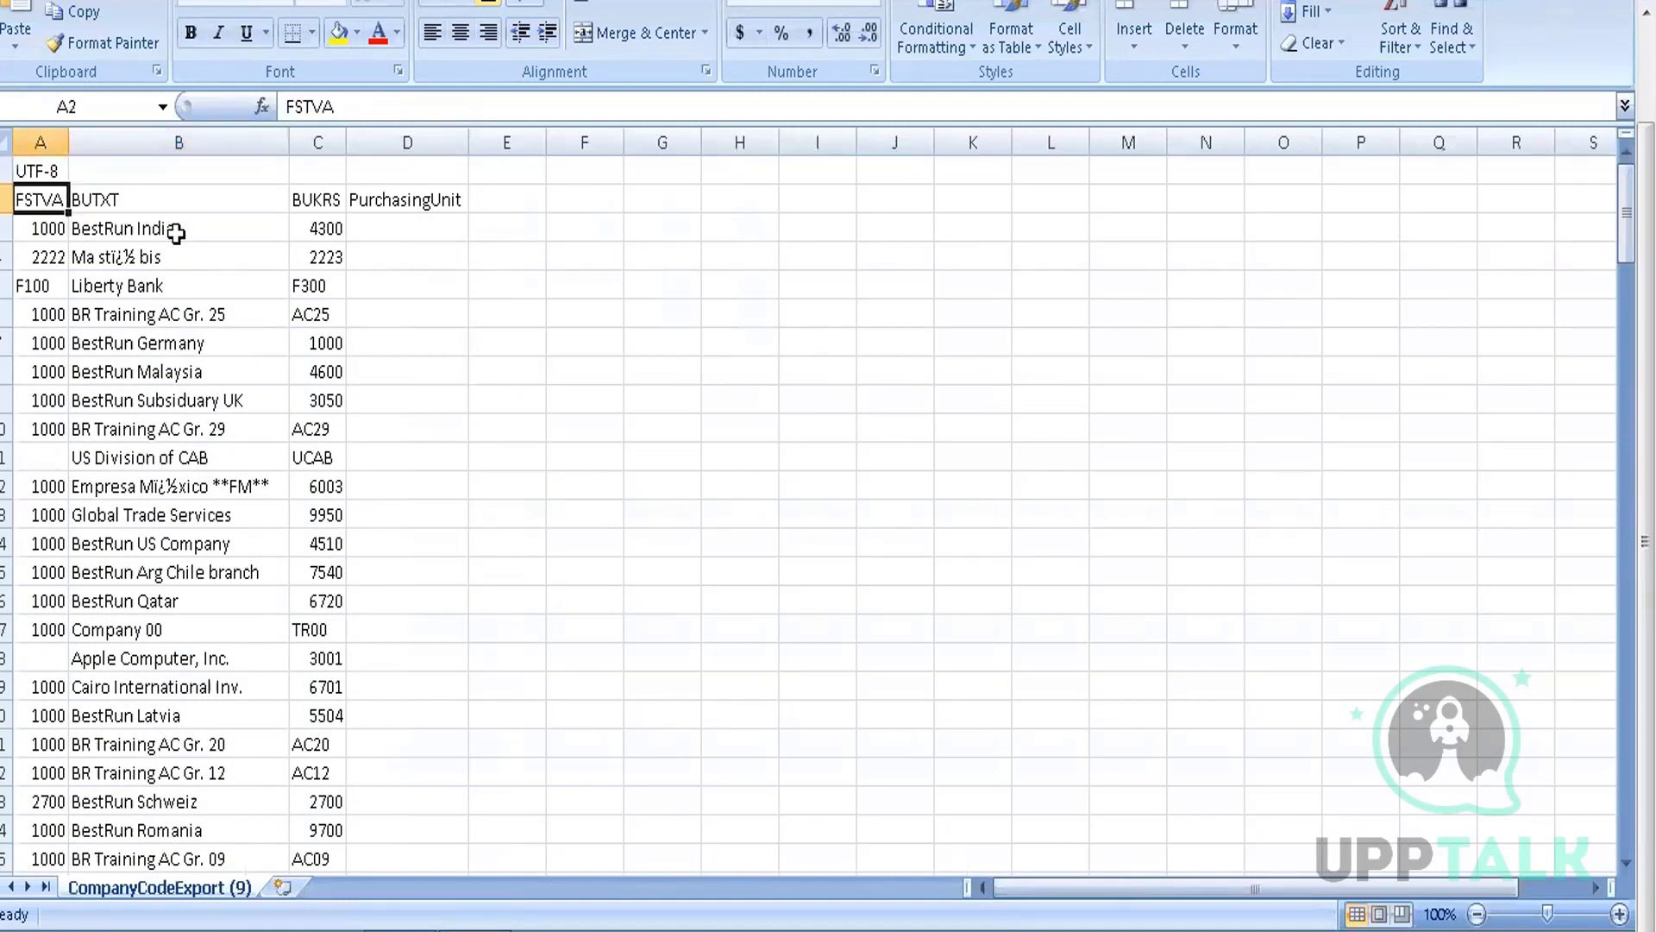
{"action": "key", "text": "Up"}
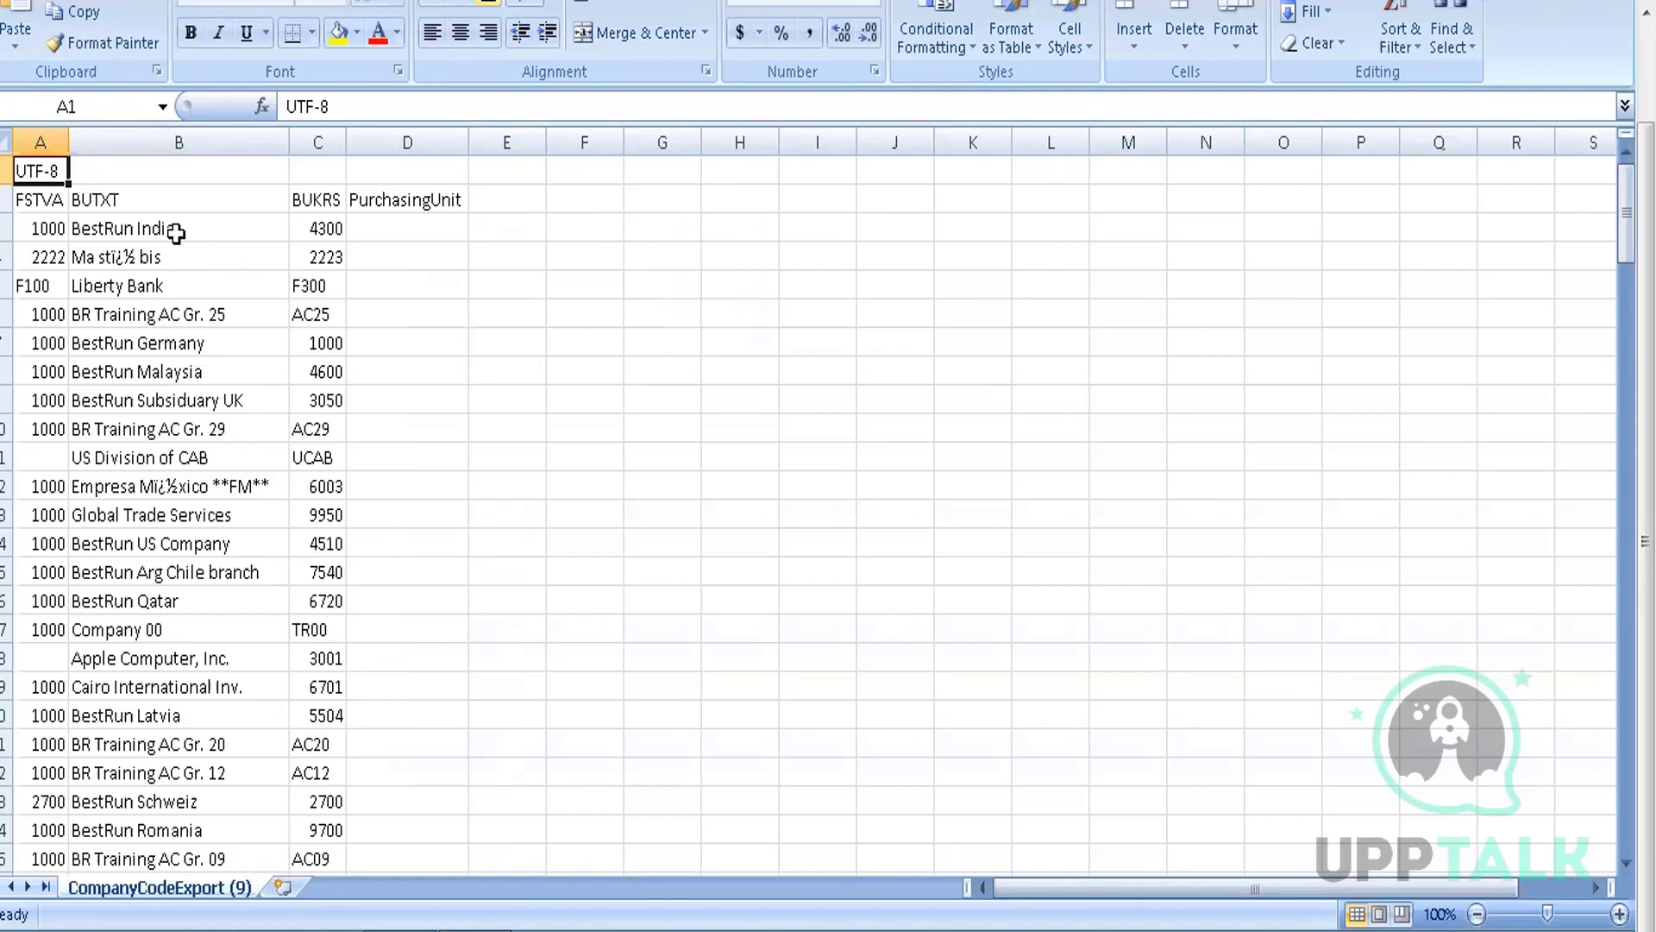
{"action": "key", "text": "Down"}
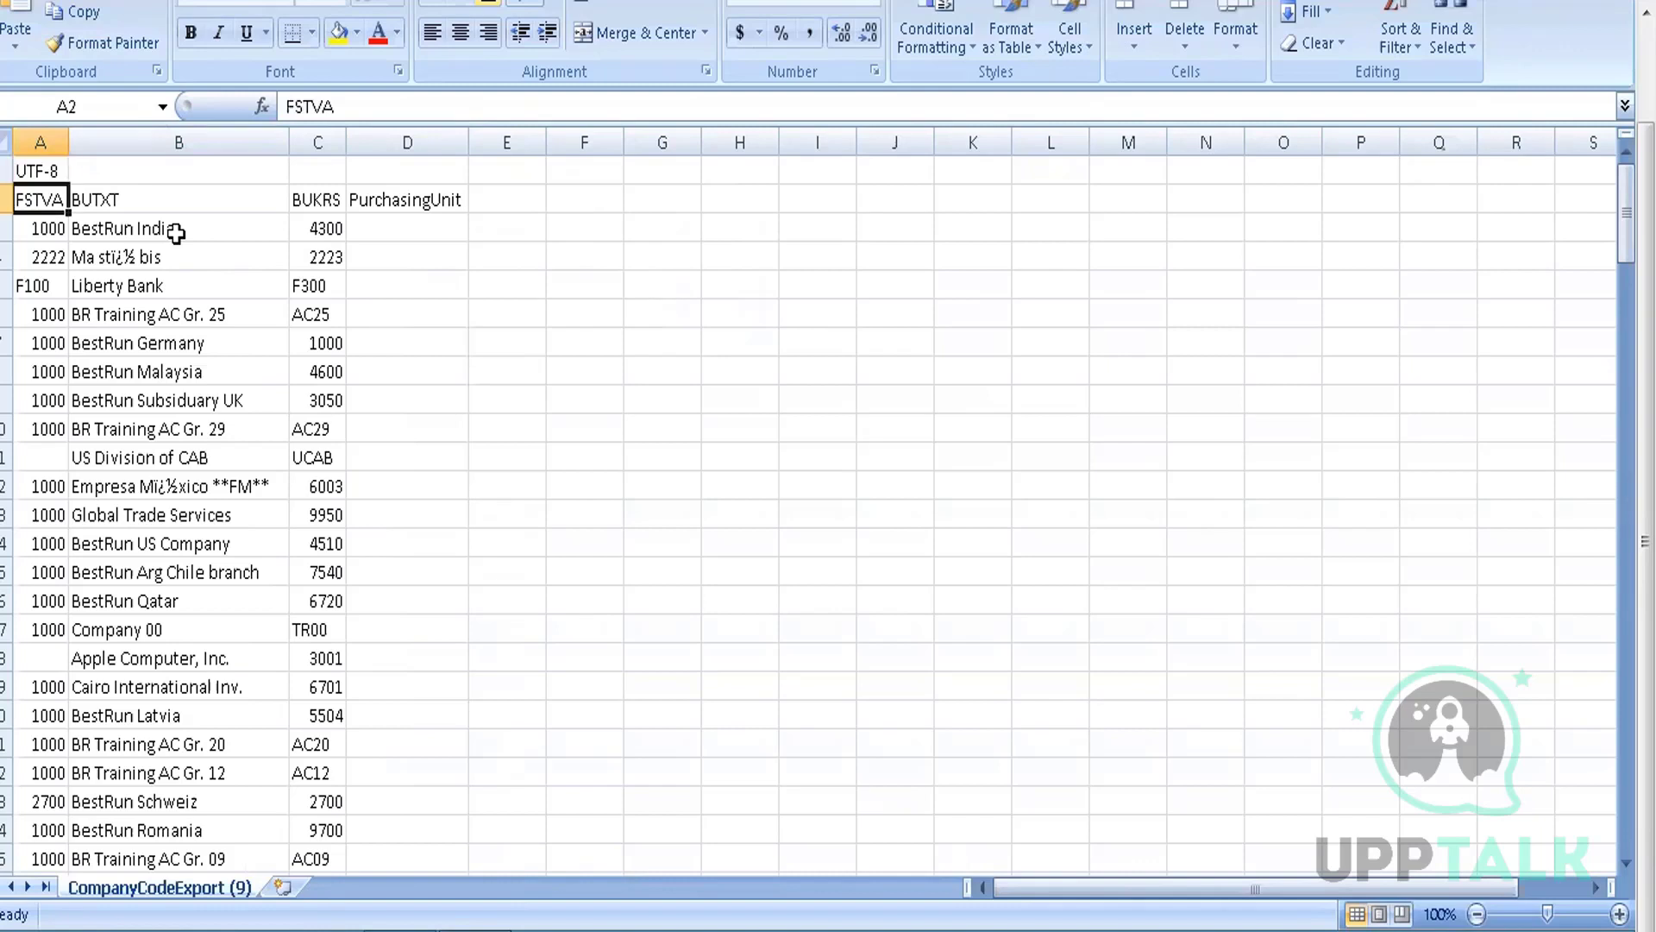
{"action": "key", "text": "shift+space"}
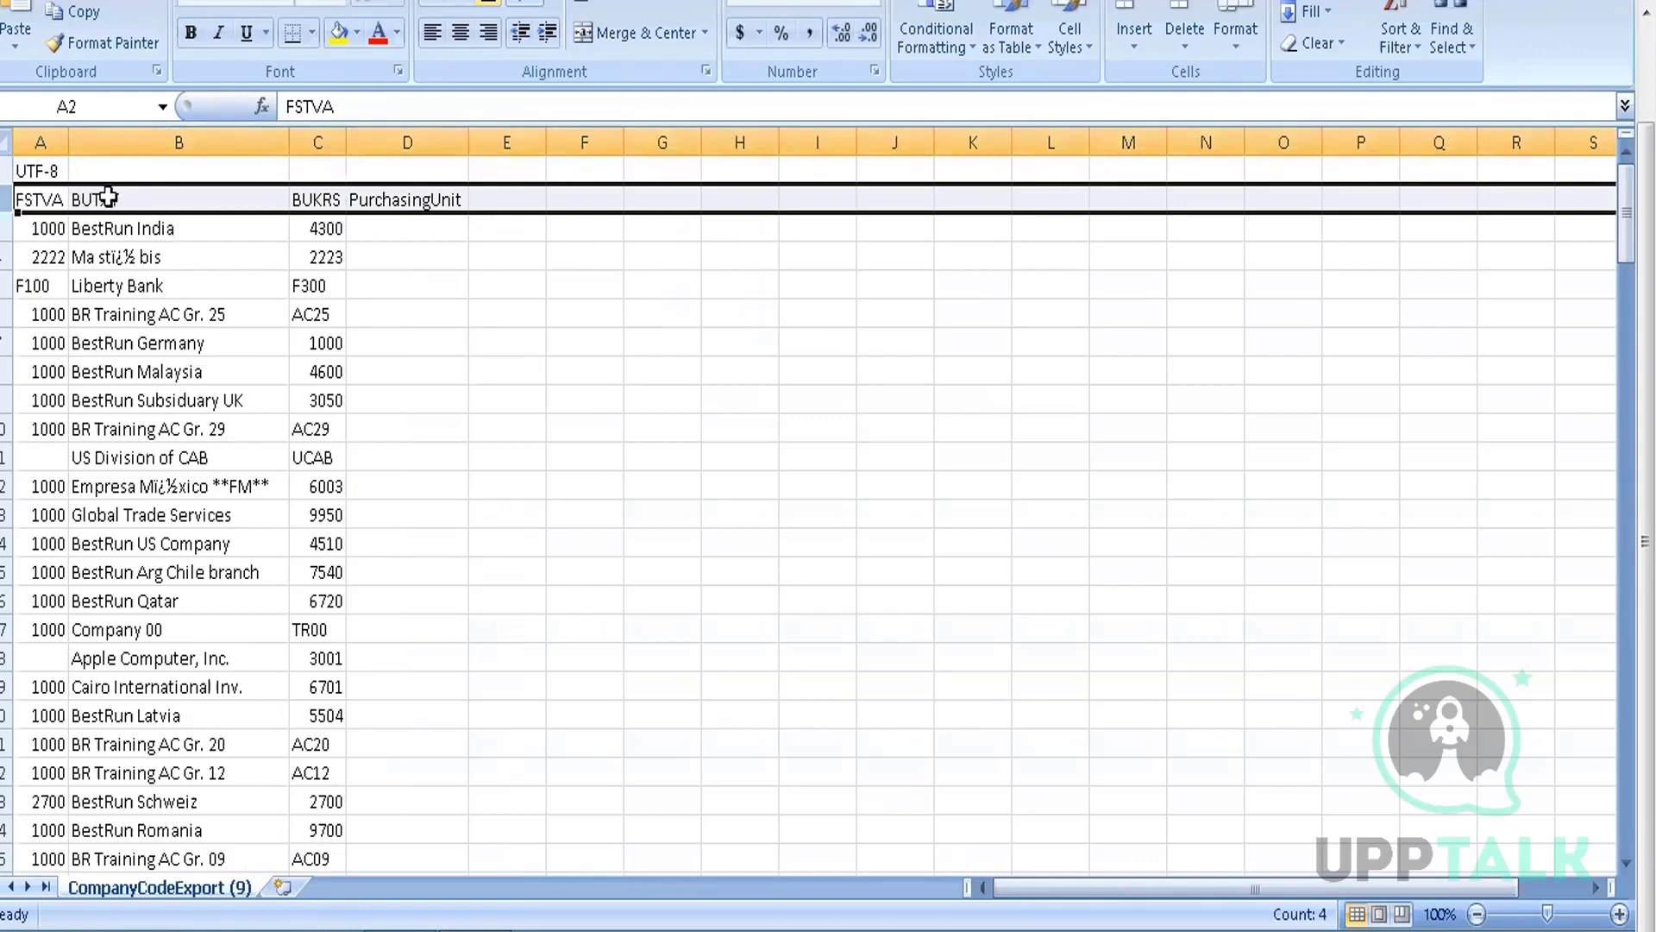
{"action": "key", "text": "shift+Up"}
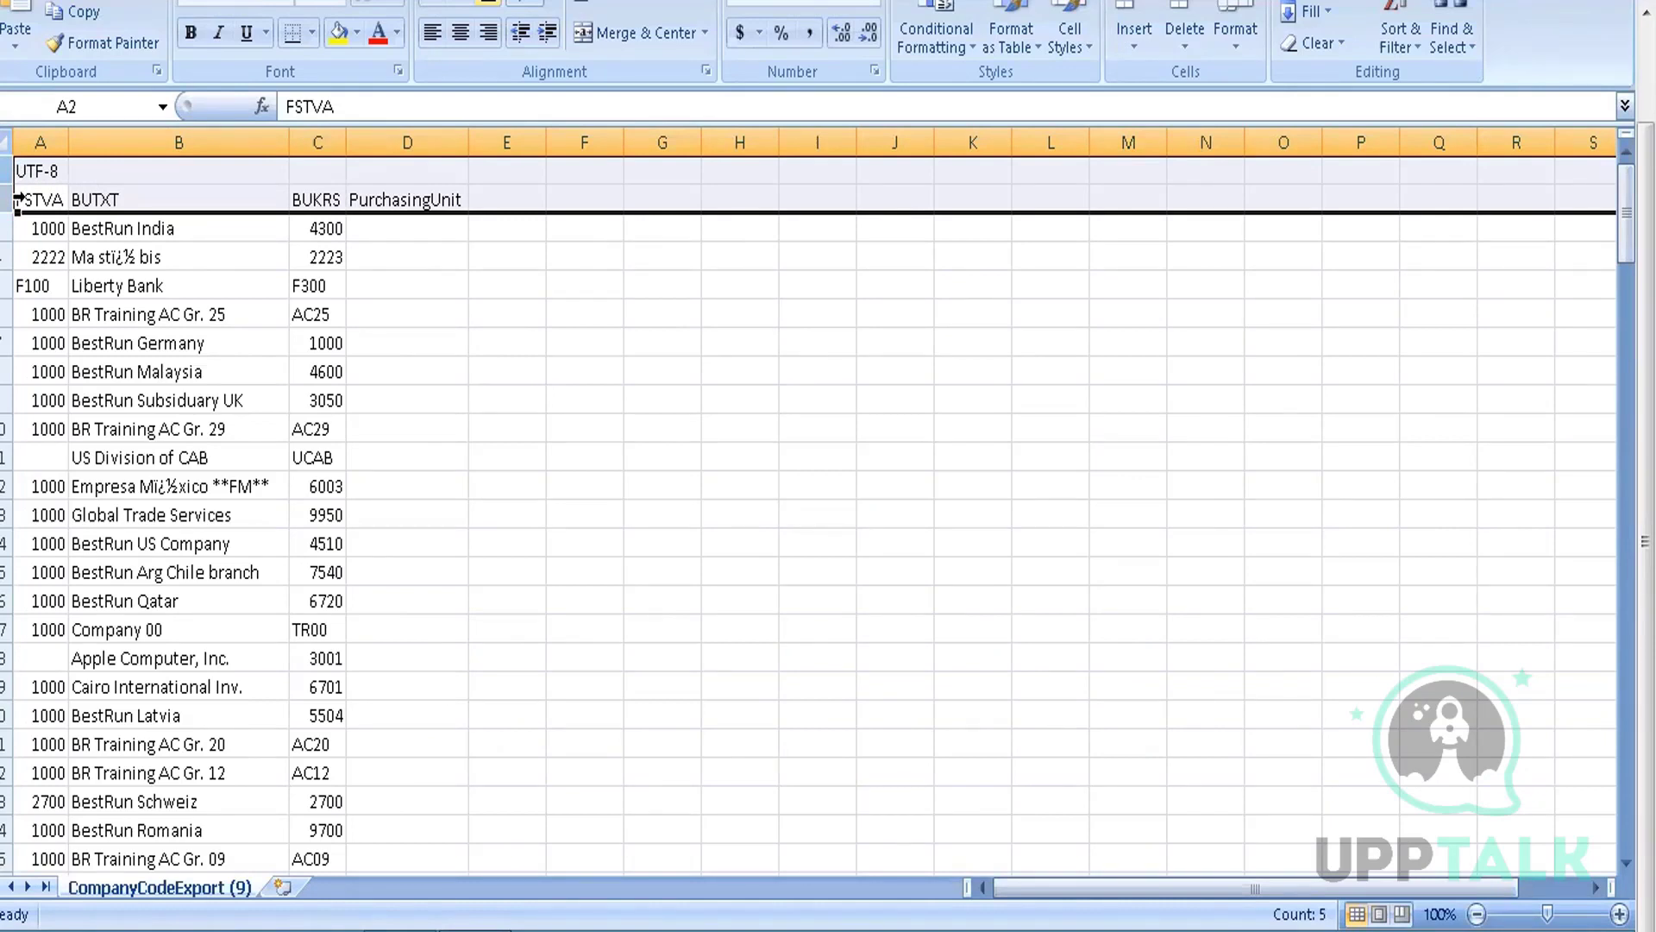
{"action": "left_click", "coordinate": [110, 237]}
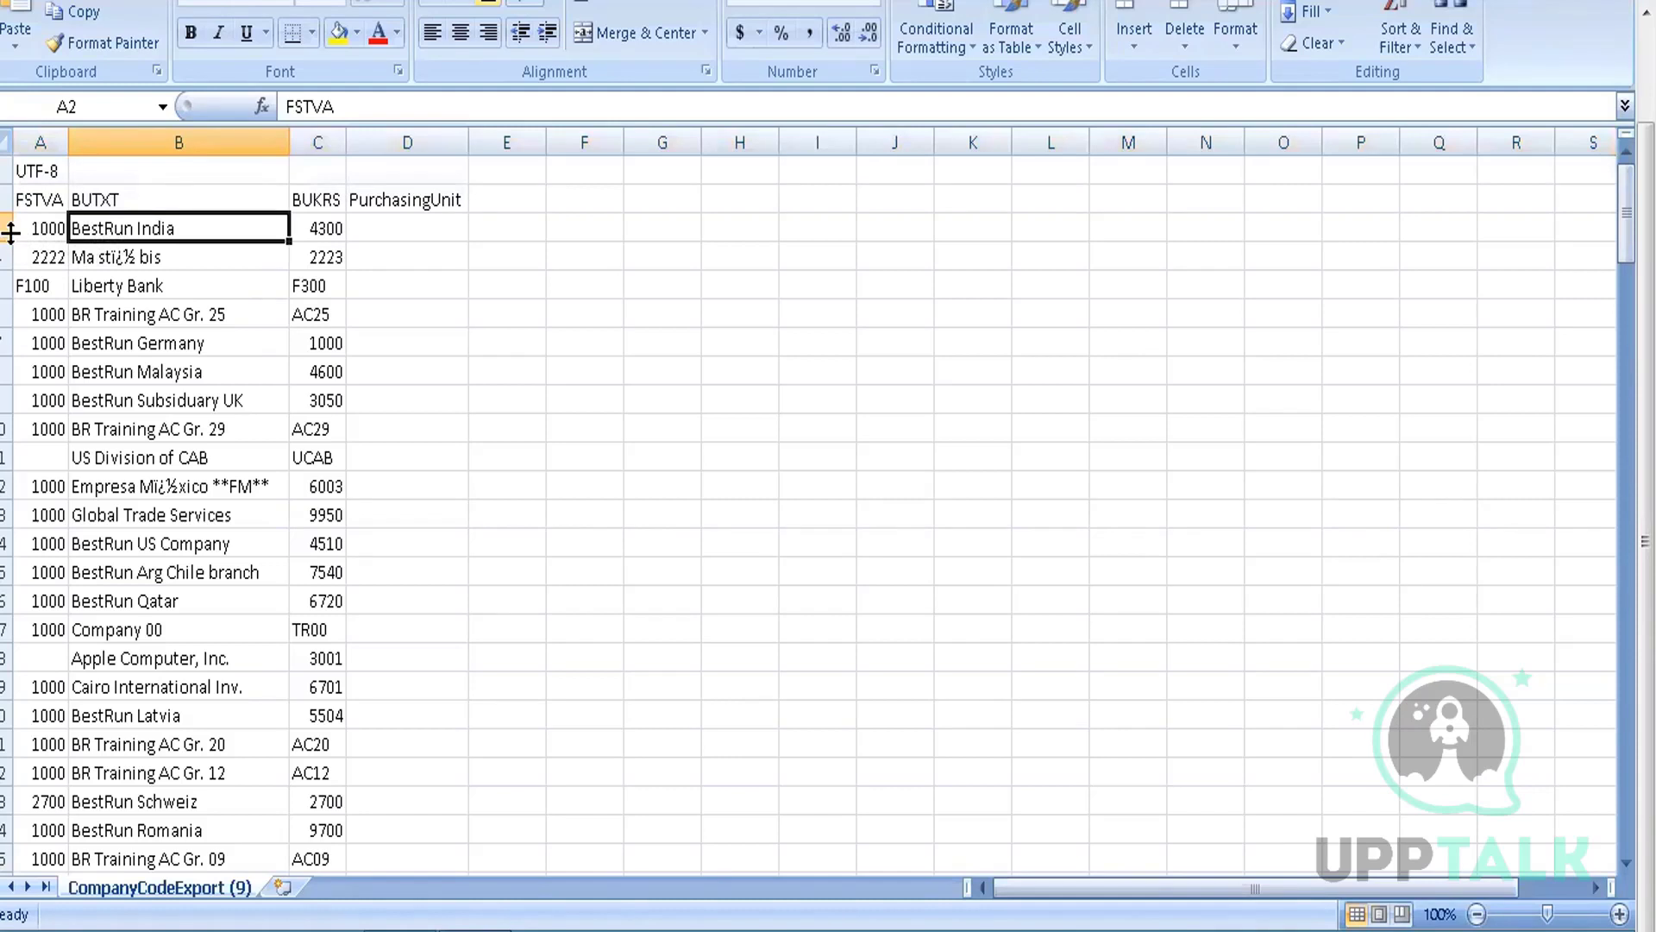
Select the company data A3:C20 and browse the BUKRS codes in column C
{"action": "left_click", "coordinate": [28, 226]}
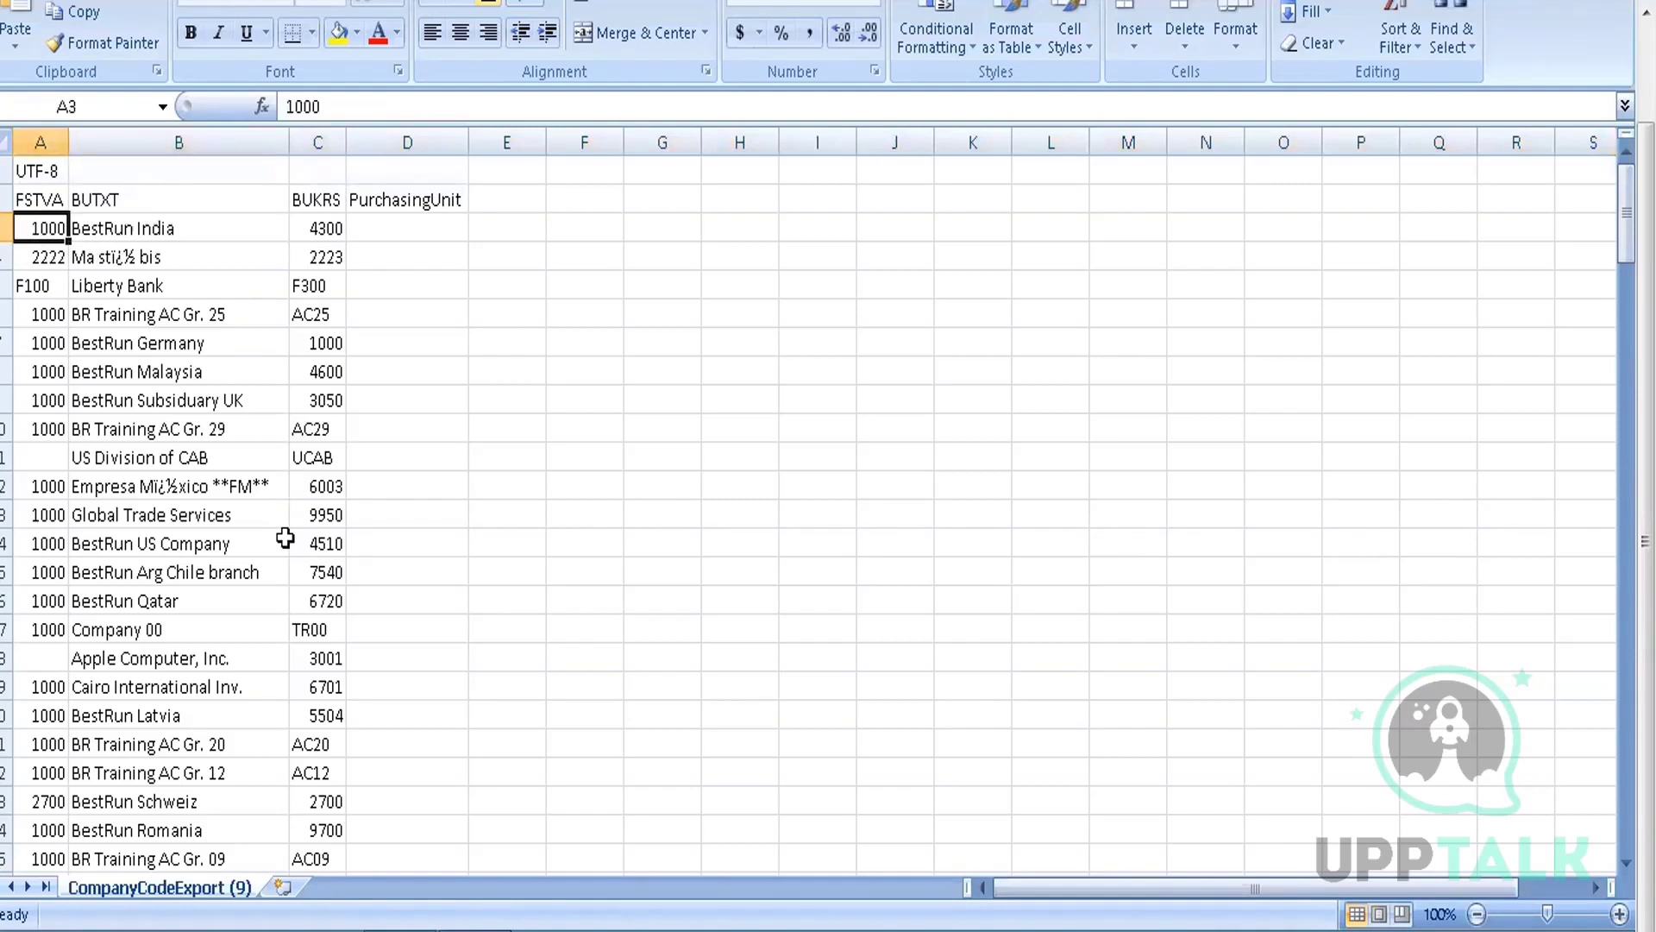
{"action": "mouse_move", "coordinate": [54, 227]}
{"action": "left_mouse_down"}
{"action": "mouse_move", "coordinate": [270, 426]}
{"action": "mouse_move", "coordinate": [281, 684]}
{"action": "mouse_move", "coordinate": [327, 722]}
{"action": "left_mouse_up"}
{"action": "left_click", "coordinate": [236, 597]}
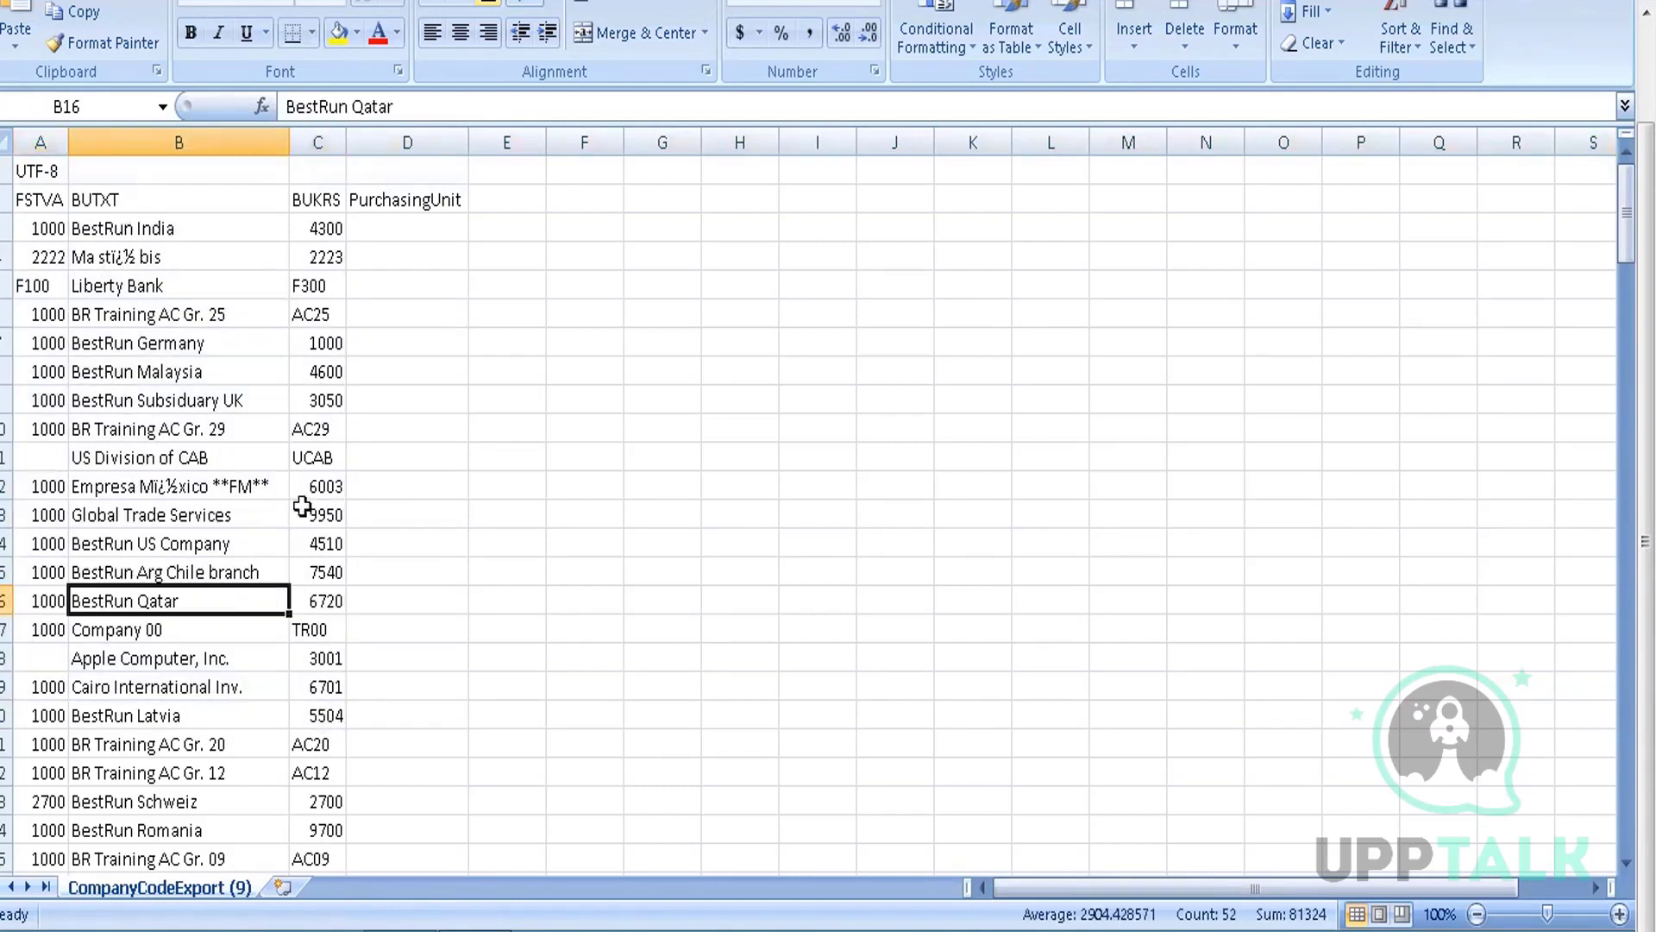
{"action": "left_click", "coordinate": [327, 314]}
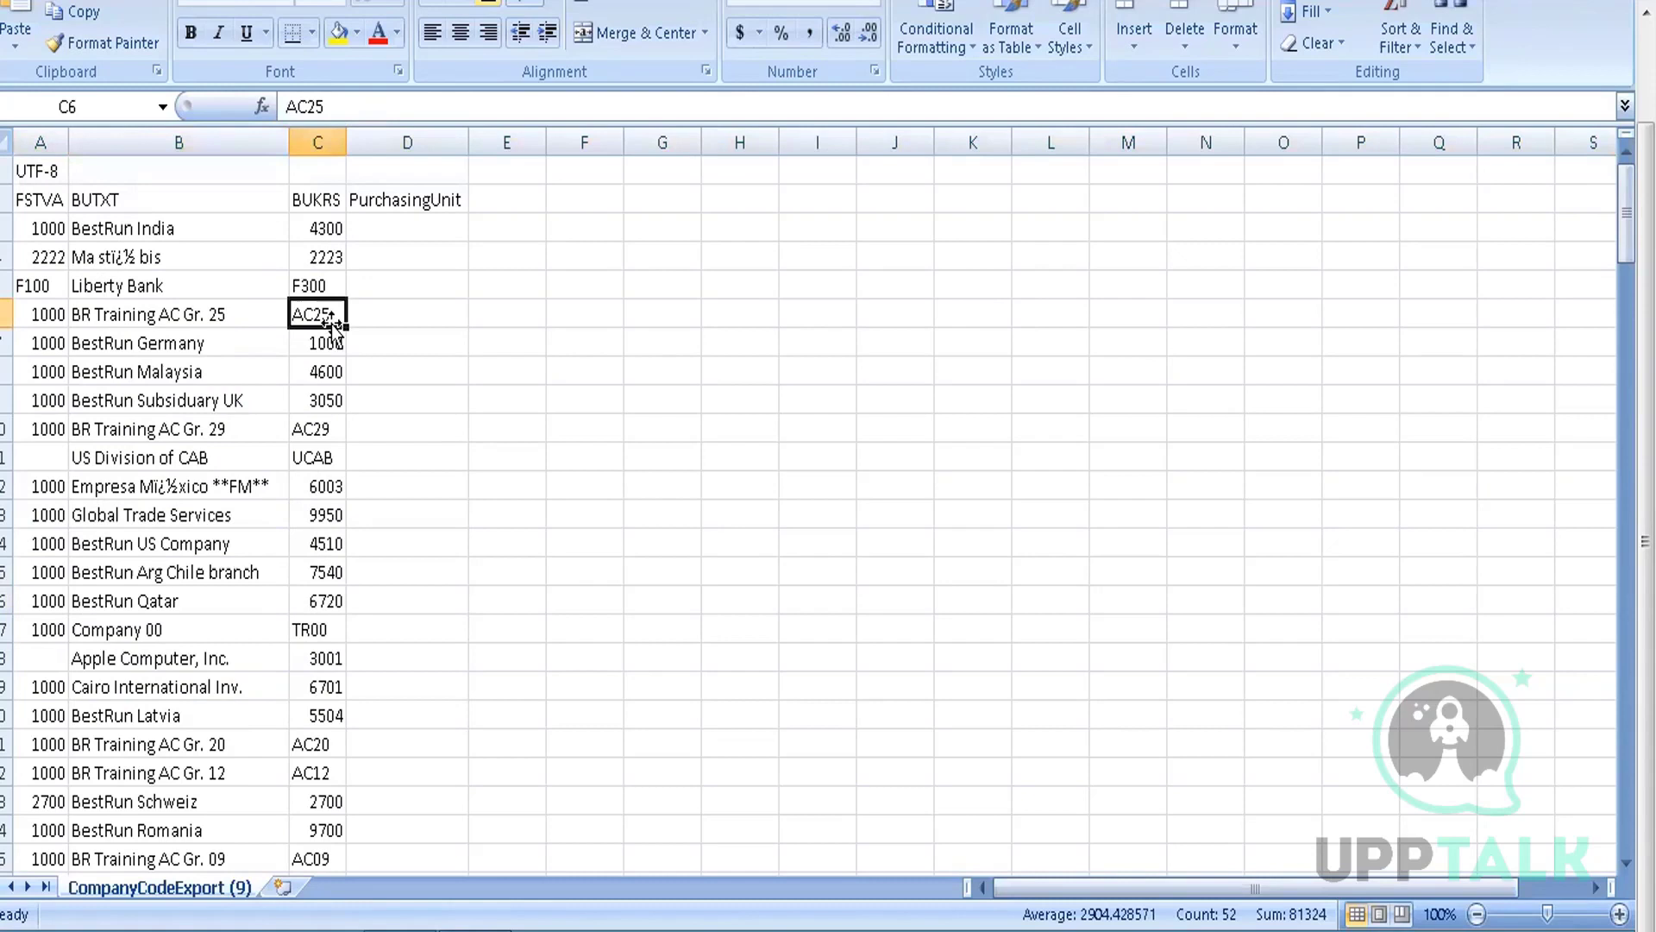
{"action": "key", "text": "Down"}
{"action": "key", "text": "Down"}
{"action": "key", "text": "Down"}
{"action": "key", "text": "Down"}
{"action": "key", "text": "Down"}
{"action": "key", "text": "Down"}
{"action": "key", "text": "Down"}
{"action": "key", "text": "Down"}
{"action": "key", "text": "Down"}
{"action": "key", "text": "Down"}
{"action": "key", "text": "Down"}
{"action": "key", "text": "Down"}
{"action": "key", "text": "Down"}
{"action": "key", "text": "Down"}
{"action": "key", "text": "Down"}
{"action": "key", "text": "Down"}
{"action": "key", "text": "Down"}
{"action": "key", "text": "Down"}
{"action": "key", "text": "Down"}
{"action": "key", "text": "Down"}
{"action": "key", "text": "Down"}
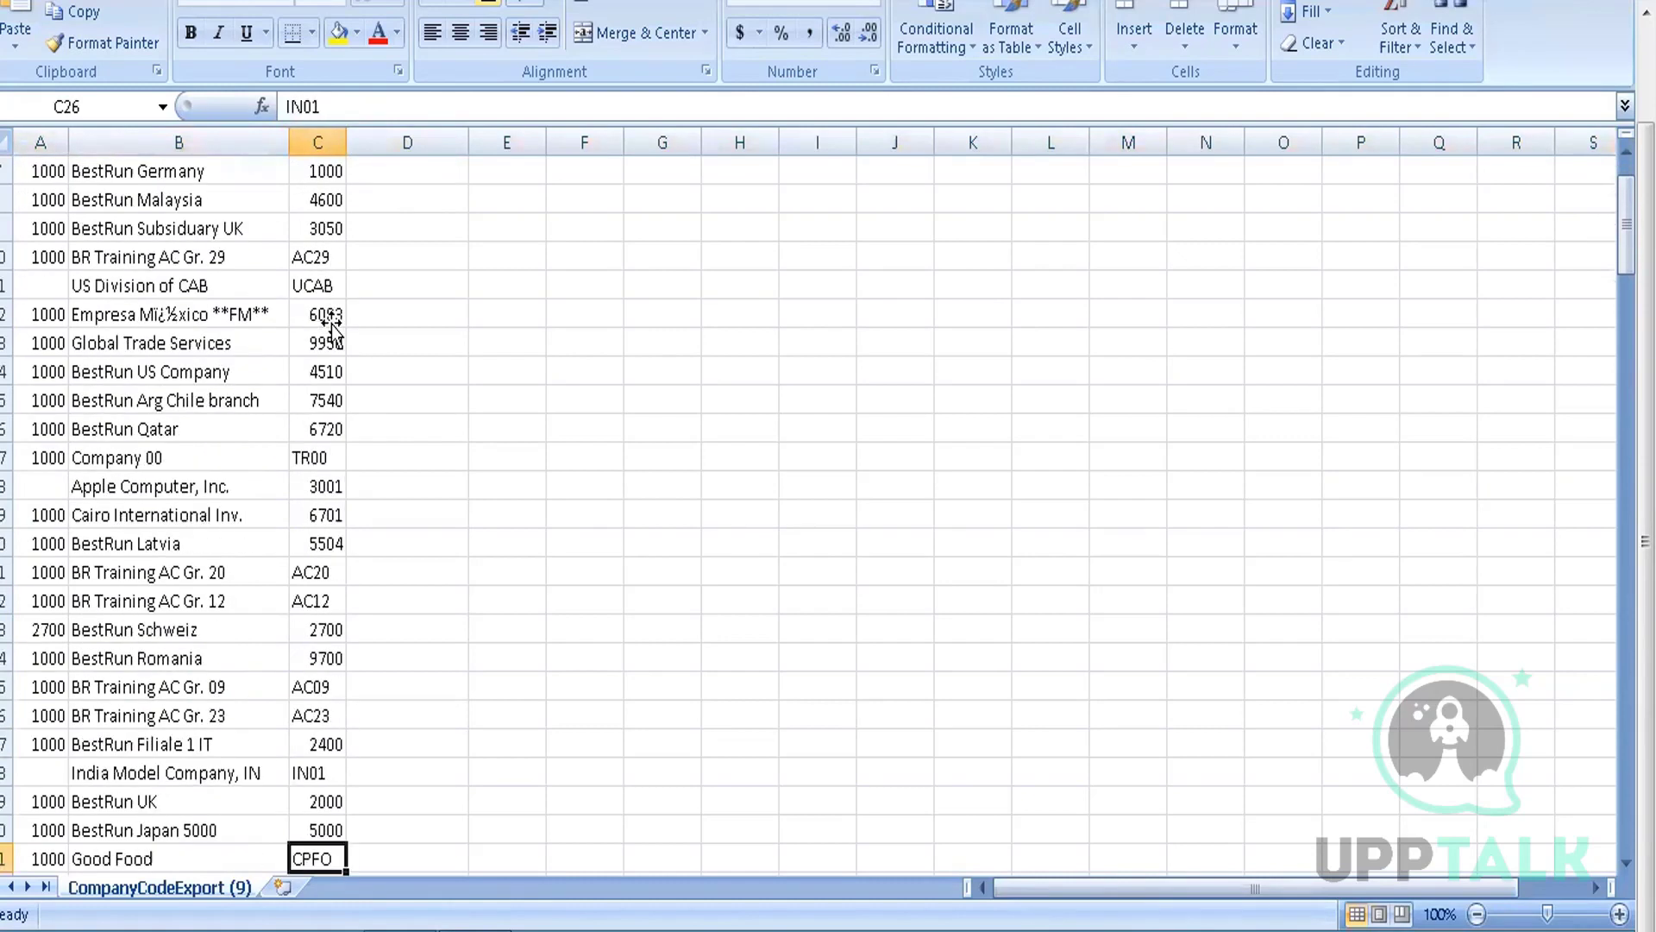
{"action": "key", "text": "Down"}
{"action": "key", "text": "Down"}
{"action": "key", "text": "Down"}
{"action": "key", "text": "Down"}
{"action": "key", "text": "Down"}
{"action": "key", "text": "Down"}
{"action": "key", "text": "Down"}
{"action": "key", "text": "Down"}
{"action": "key", "text": "Down"}
{"action": "key", "text": "Down"}
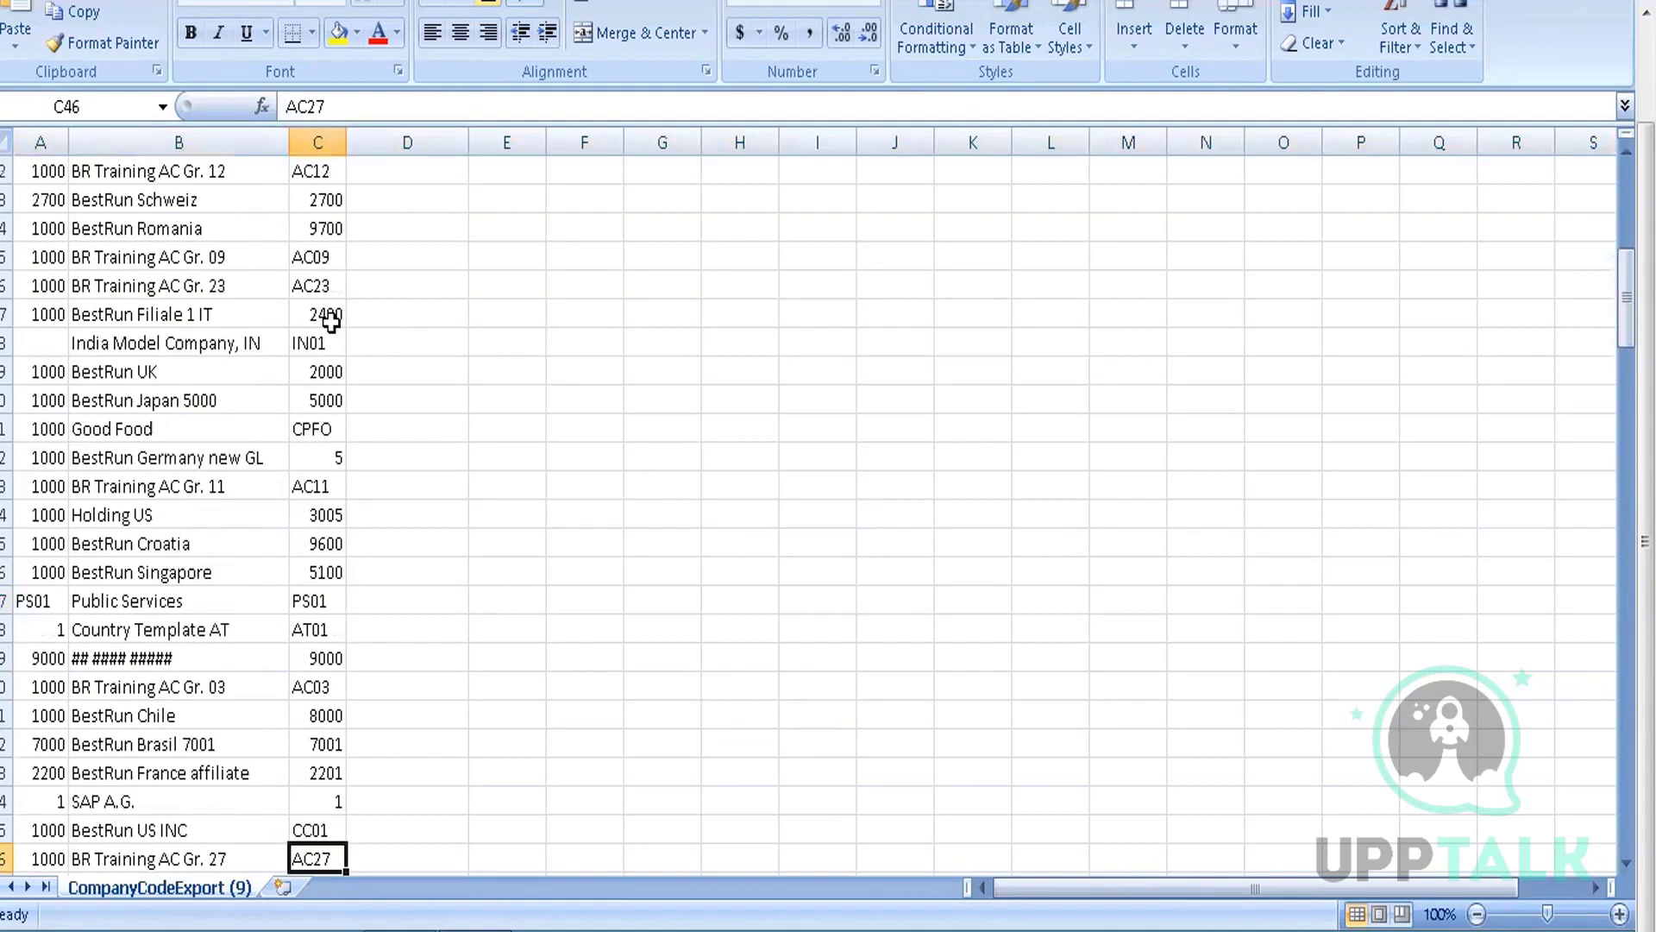
{"action": "key", "text": "Up"}
{"action": "key", "text": "Up"}
{"action": "key", "text": "Up"}
{"action": "key", "text": "Up"}
{"action": "key", "text": "Up"}
{"action": "key", "text": "Up"}
{"action": "key", "text": "Up"}
{"action": "key", "text": "Up"}
{"action": "key", "text": "Up"}
{"action": "key", "text": "Up"}
{"action": "key", "text": "Up"}
{"action": "key", "text": "Up"}
{"action": "key", "text": "Up"}
{"action": "key", "text": "Up"}
{"action": "key", "text": "Up"}
{"action": "key", "text": "Up"}
{"action": "key", "text": "Up"}
{"action": "key", "text": "Up"}
{"action": "key", "text": "Up"}
{"action": "key", "text": "Up"}
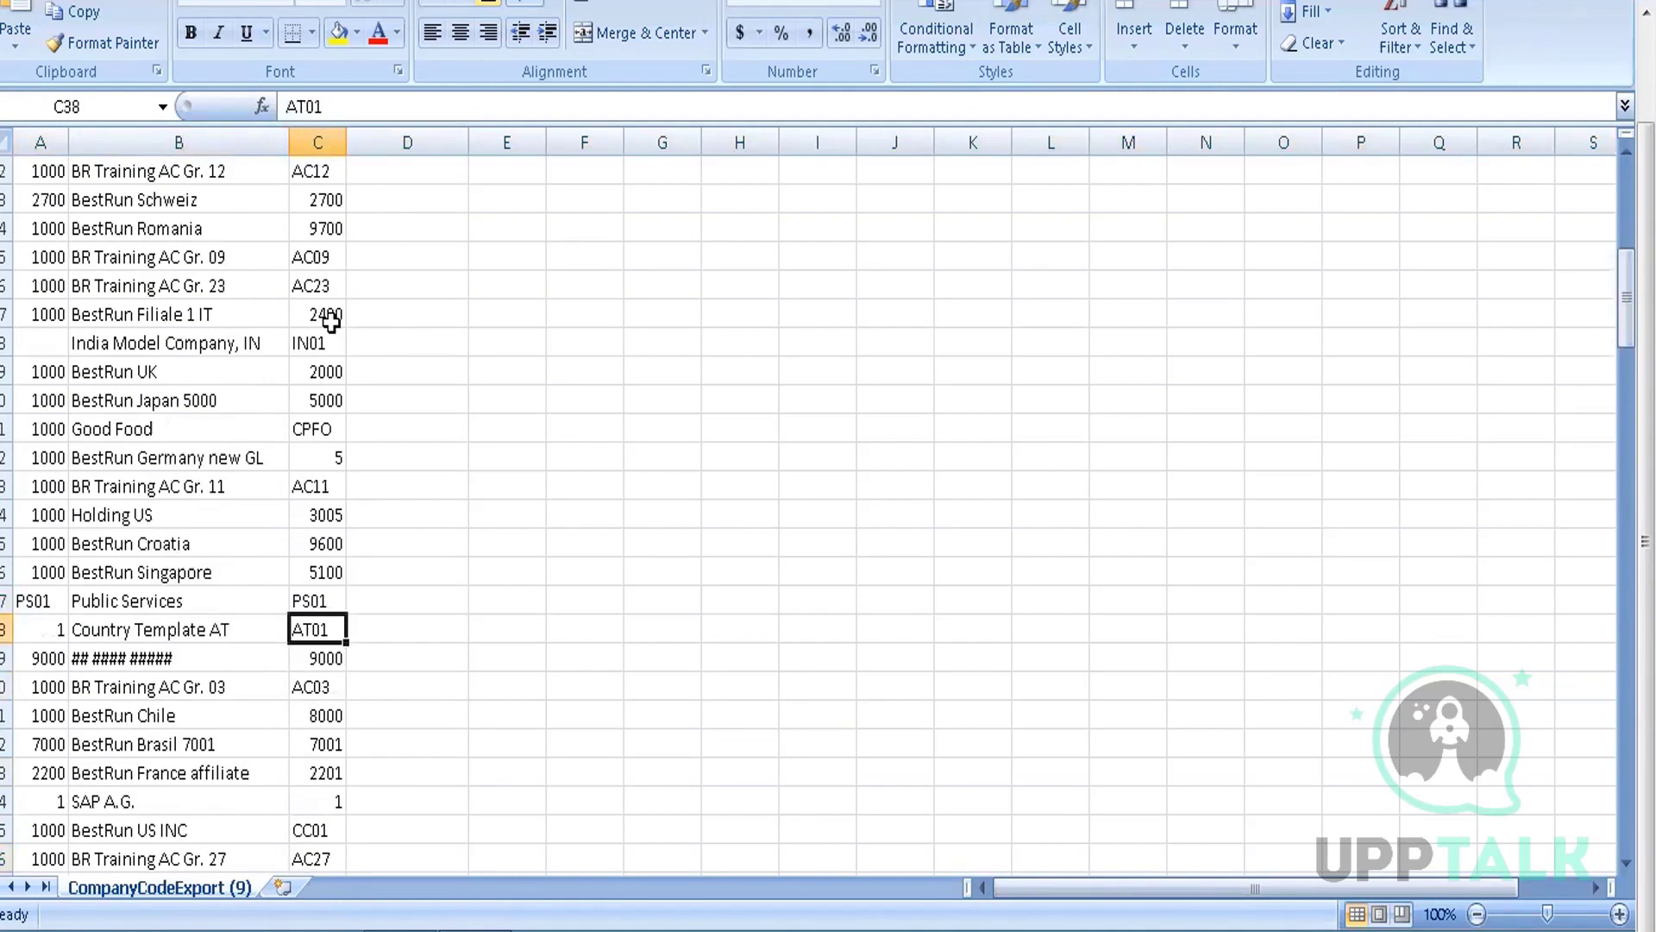
{"action": "key", "text": "Up"}
{"action": "key", "text": "Up"}
{"action": "key", "text": "Up"}
{"action": "key", "text": "Up"}
{"action": "key", "text": "Up"}
{"action": "key", "text": "Up"}
{"action": "key", "text": "Up"}
{"action": "key", "text": "Up"}
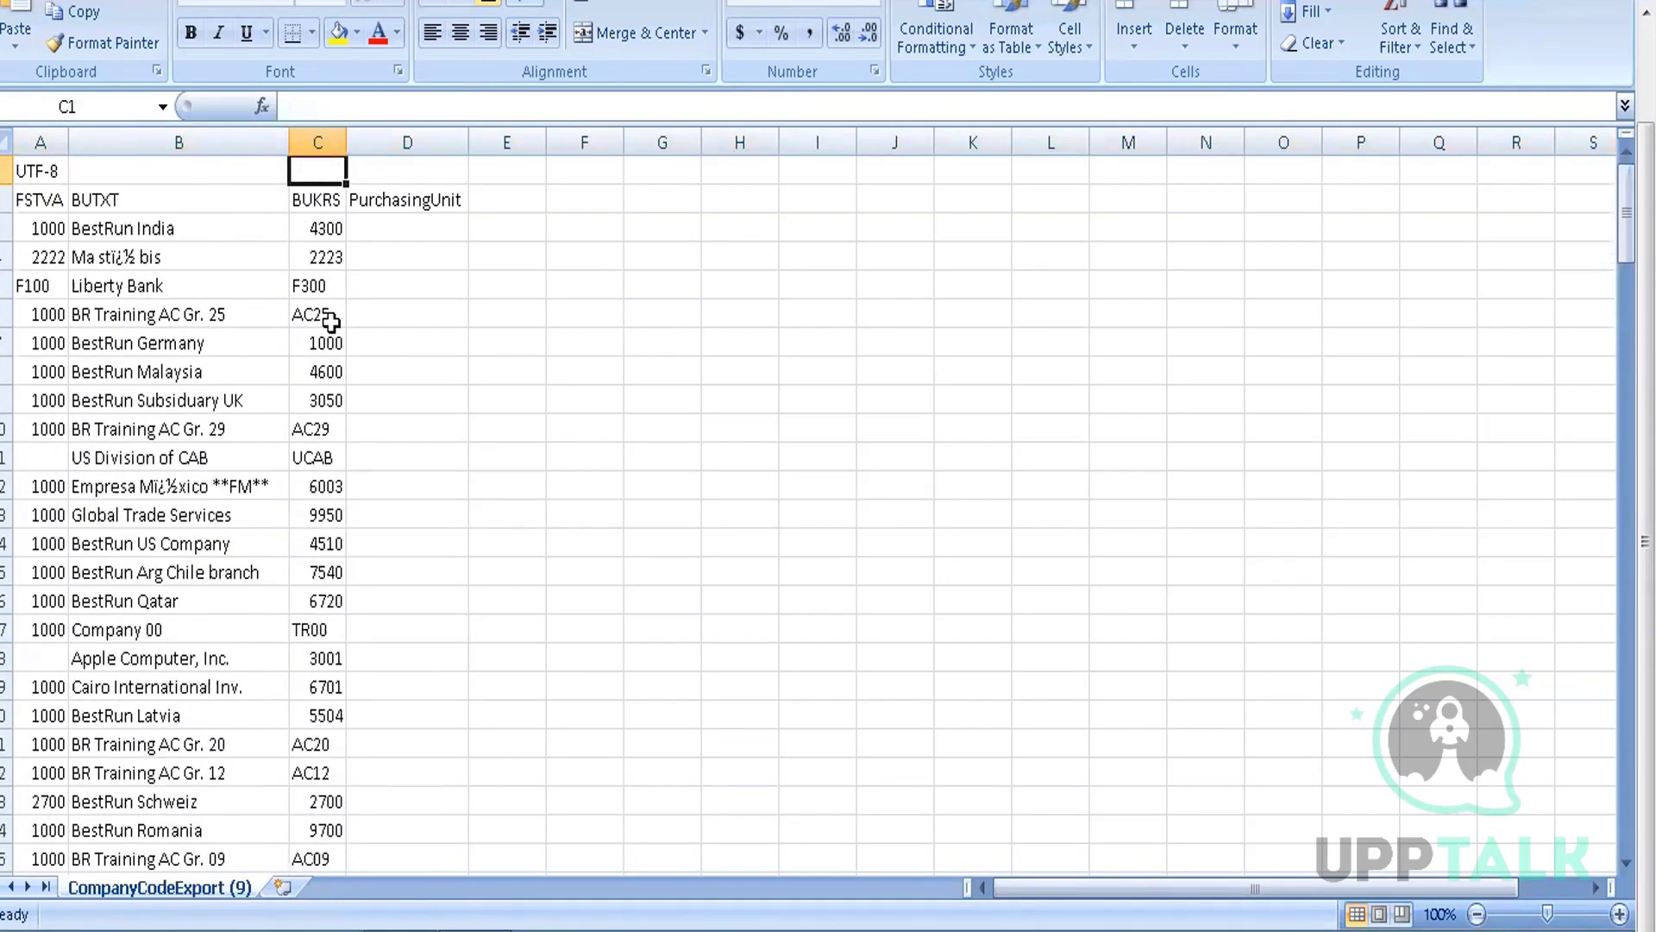
Turn on AutoFilter for the sheet's header row
{"action": "left_click", "coordinate": [9, 200]}
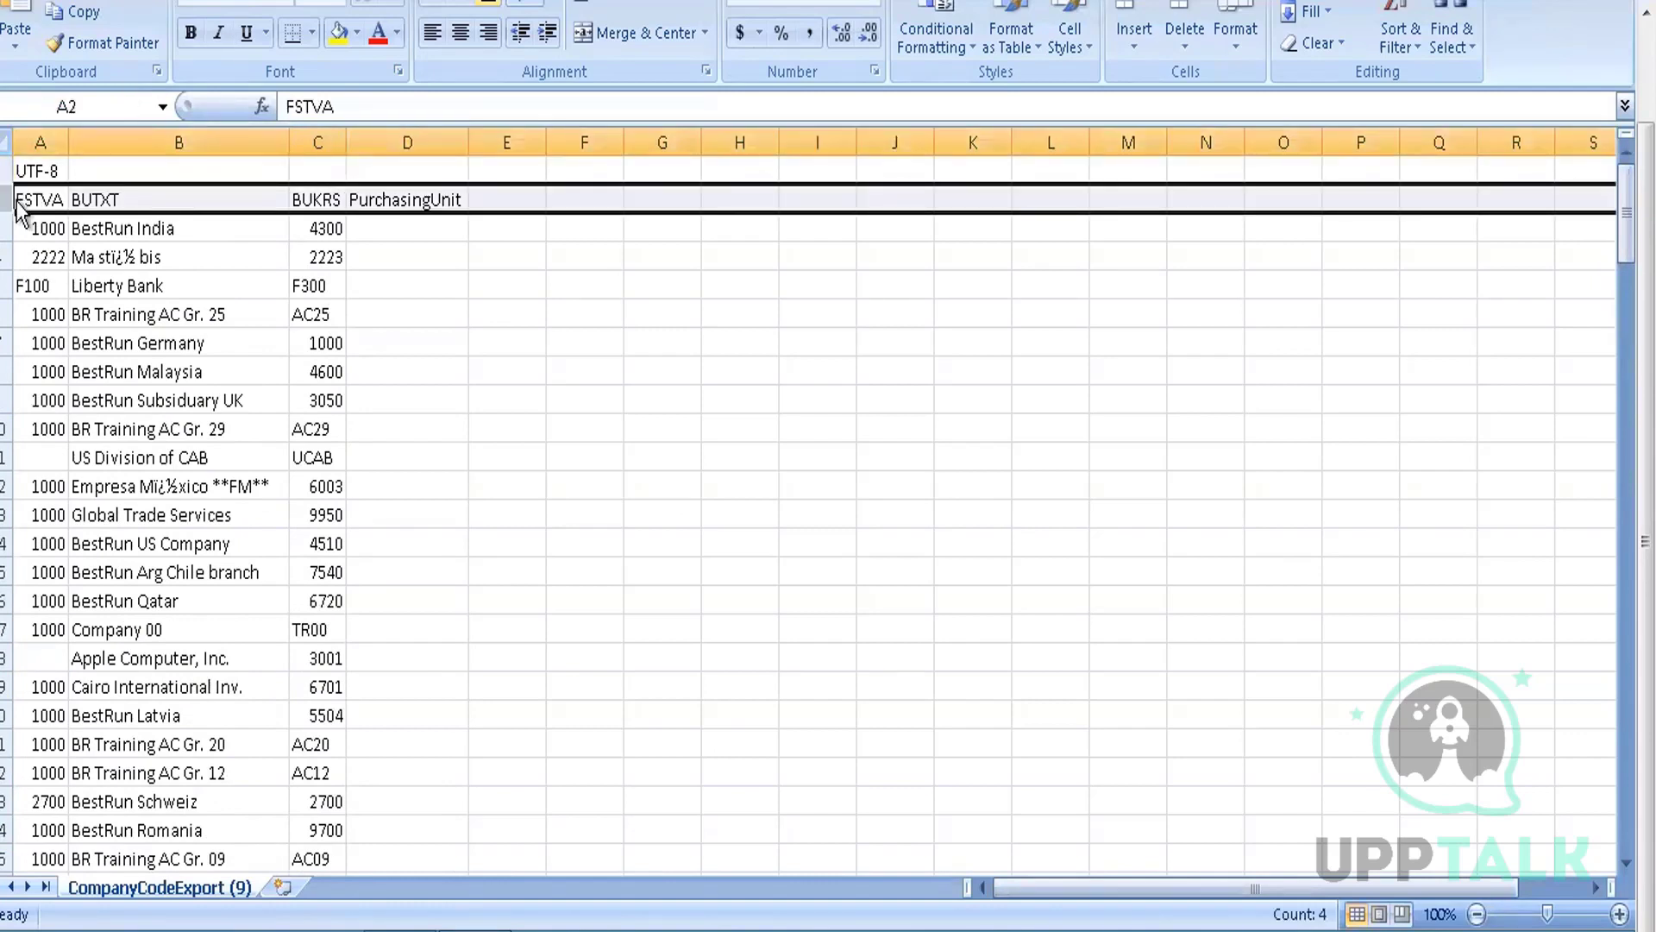
{"action": "right_click", "coordinate": [19, 207]}
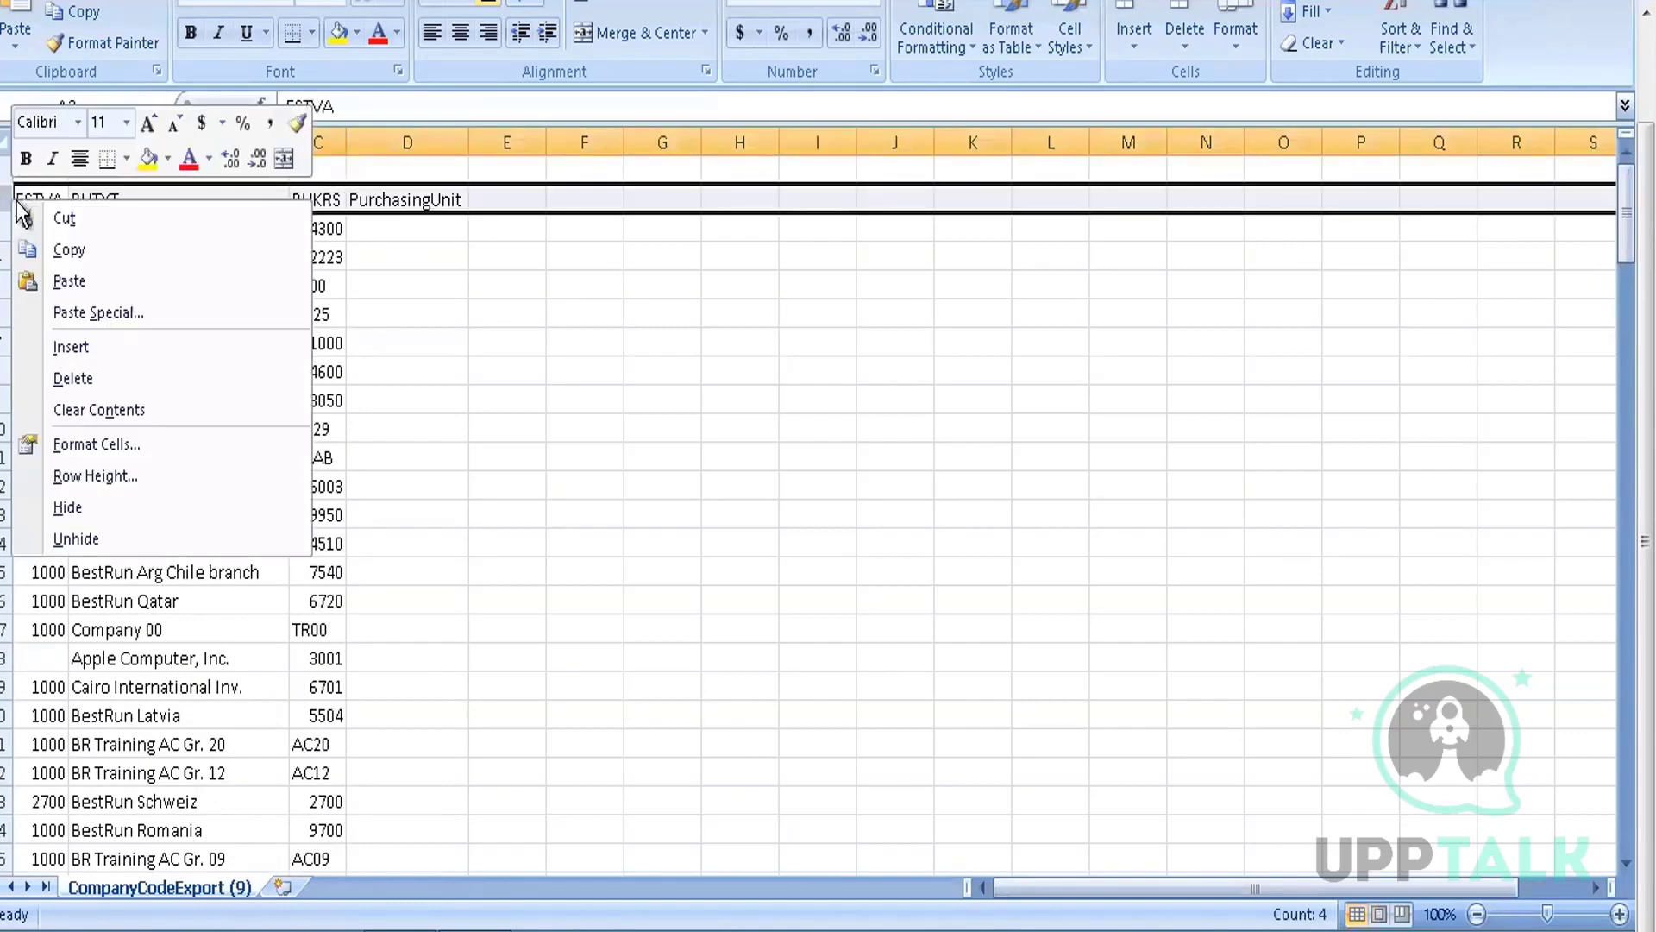
{"action": "left_click", "coordinate": [436, 335]}
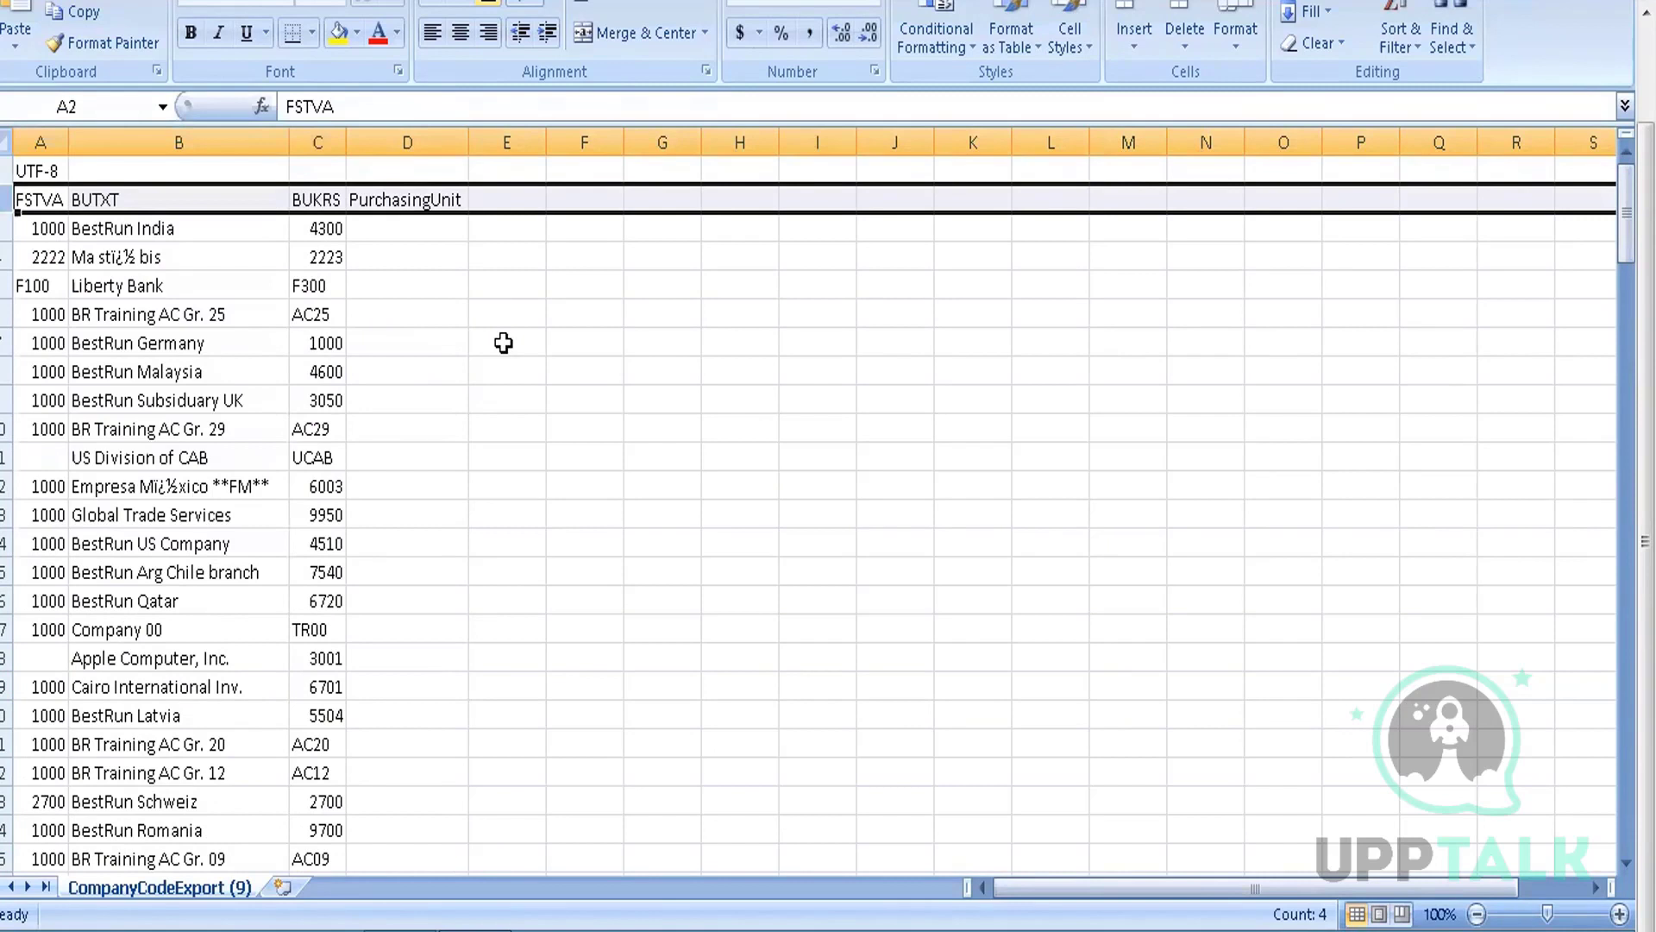
{"action": "key", "text": "ctrl+shift+l"}
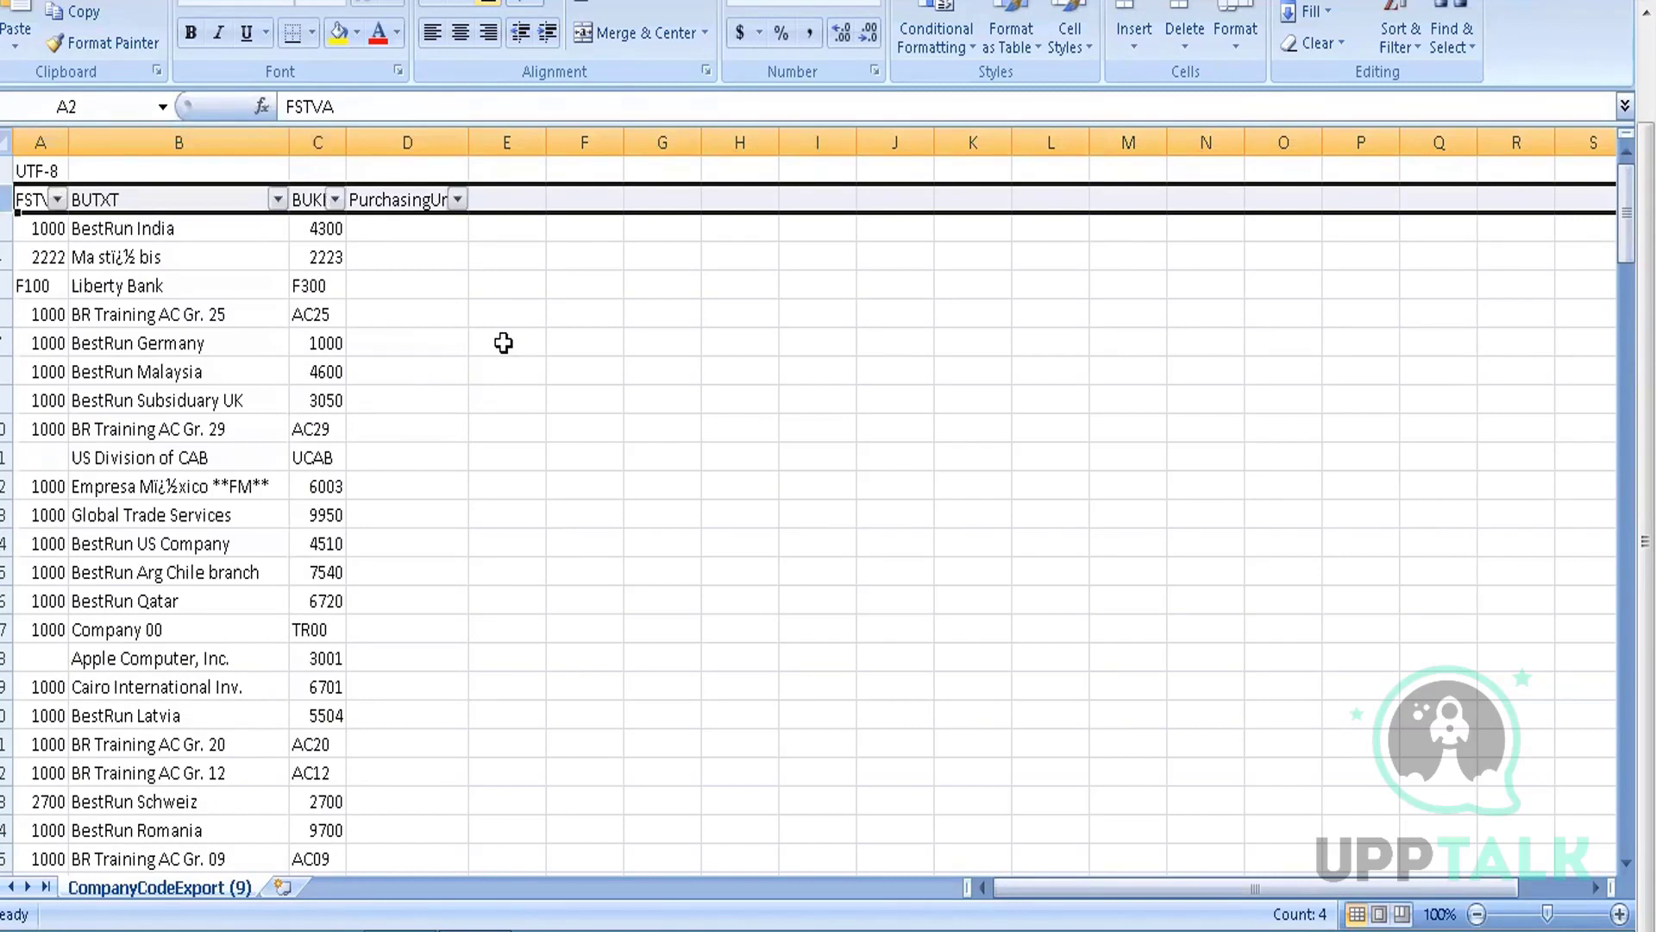
Filter BUKRS to equal 3000, check the BestRun USA row, then clear the BUKRS filter
{"action": "left_click", "coordinate": [335, 200]}
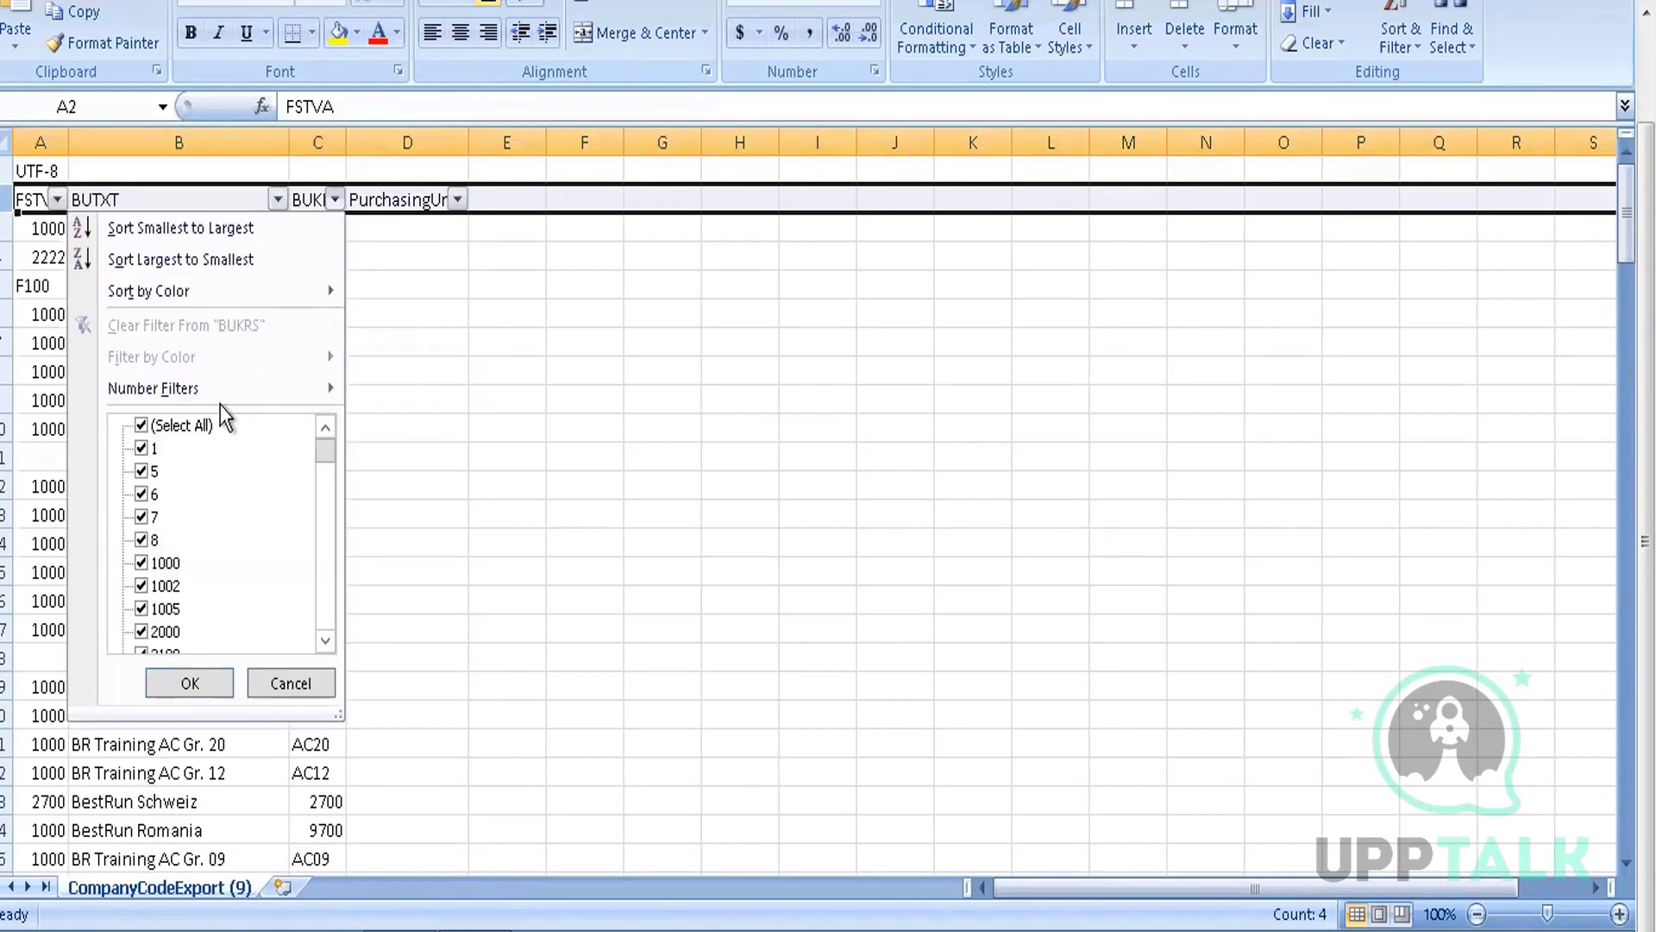
{"action": "mouse_move", "coordinate": [251, 387]}
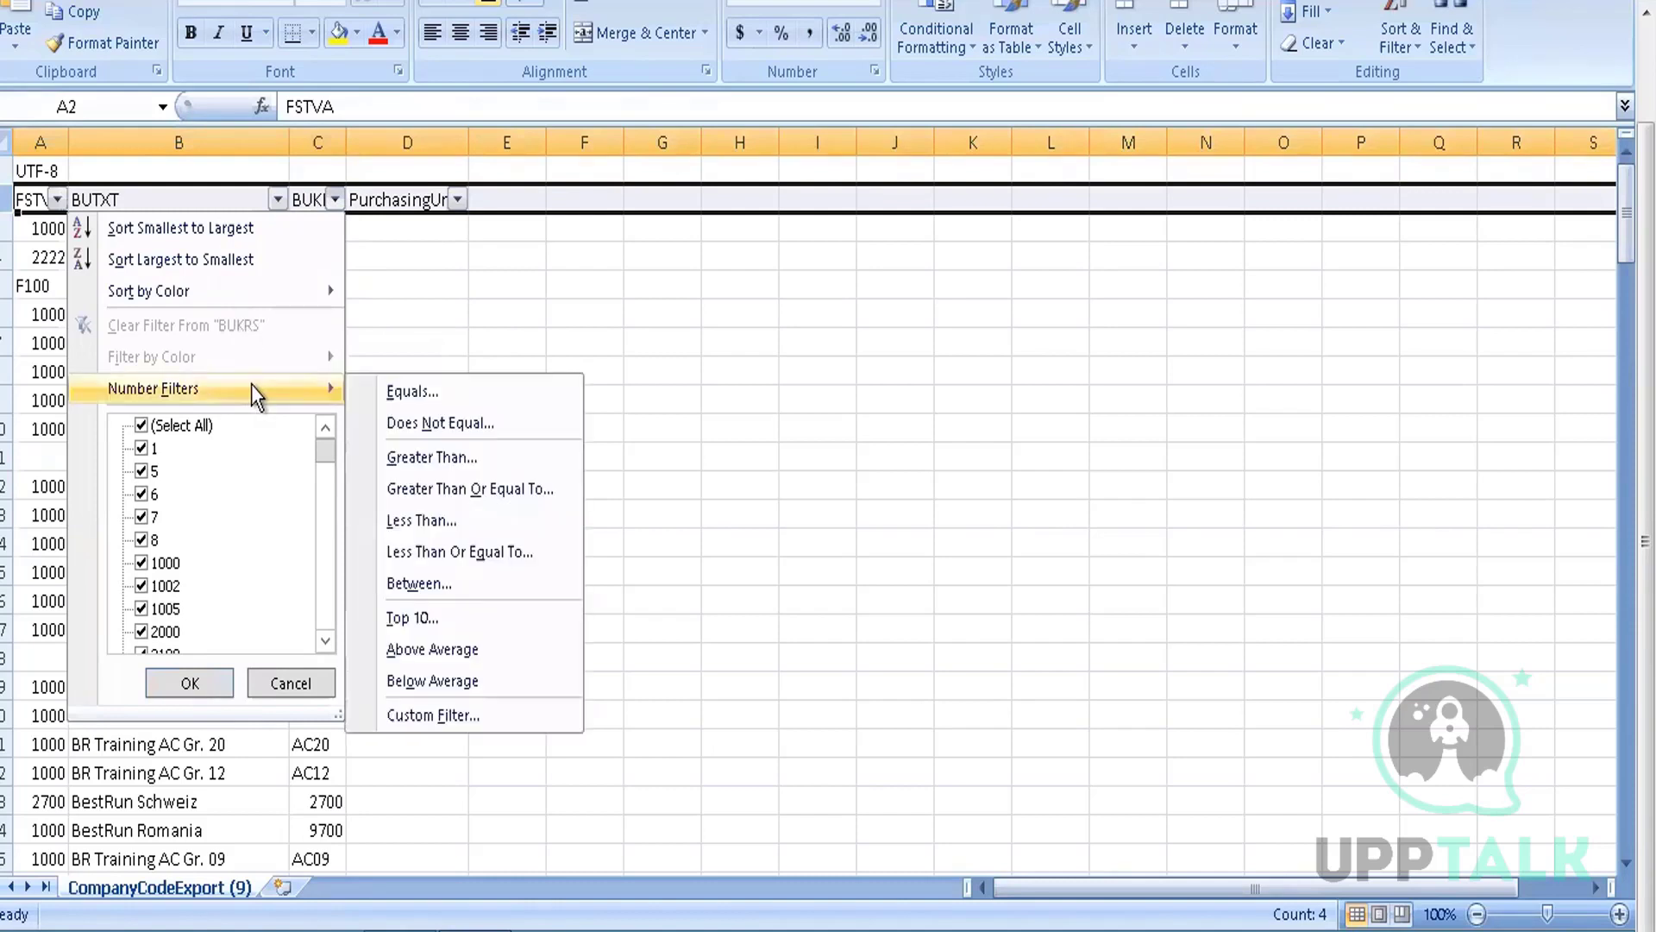
{"action": "left_click", "coordinate": [439, 393]}
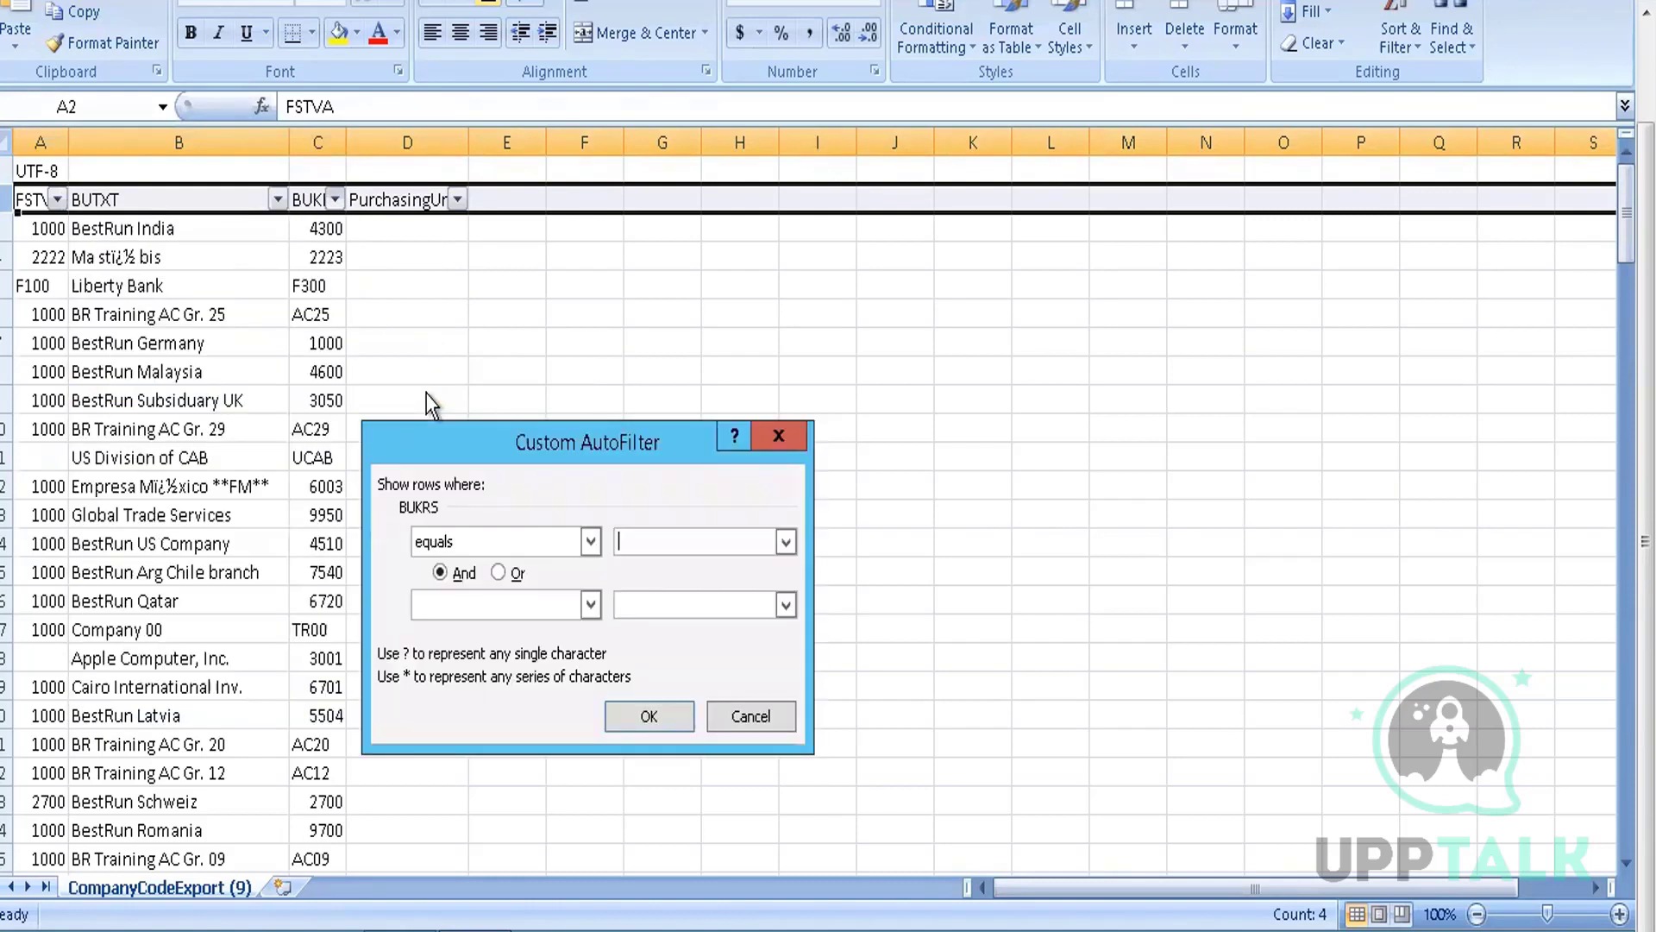
{"action": "type", "text": "3000"}
{"action": "key", "text": "Return"}
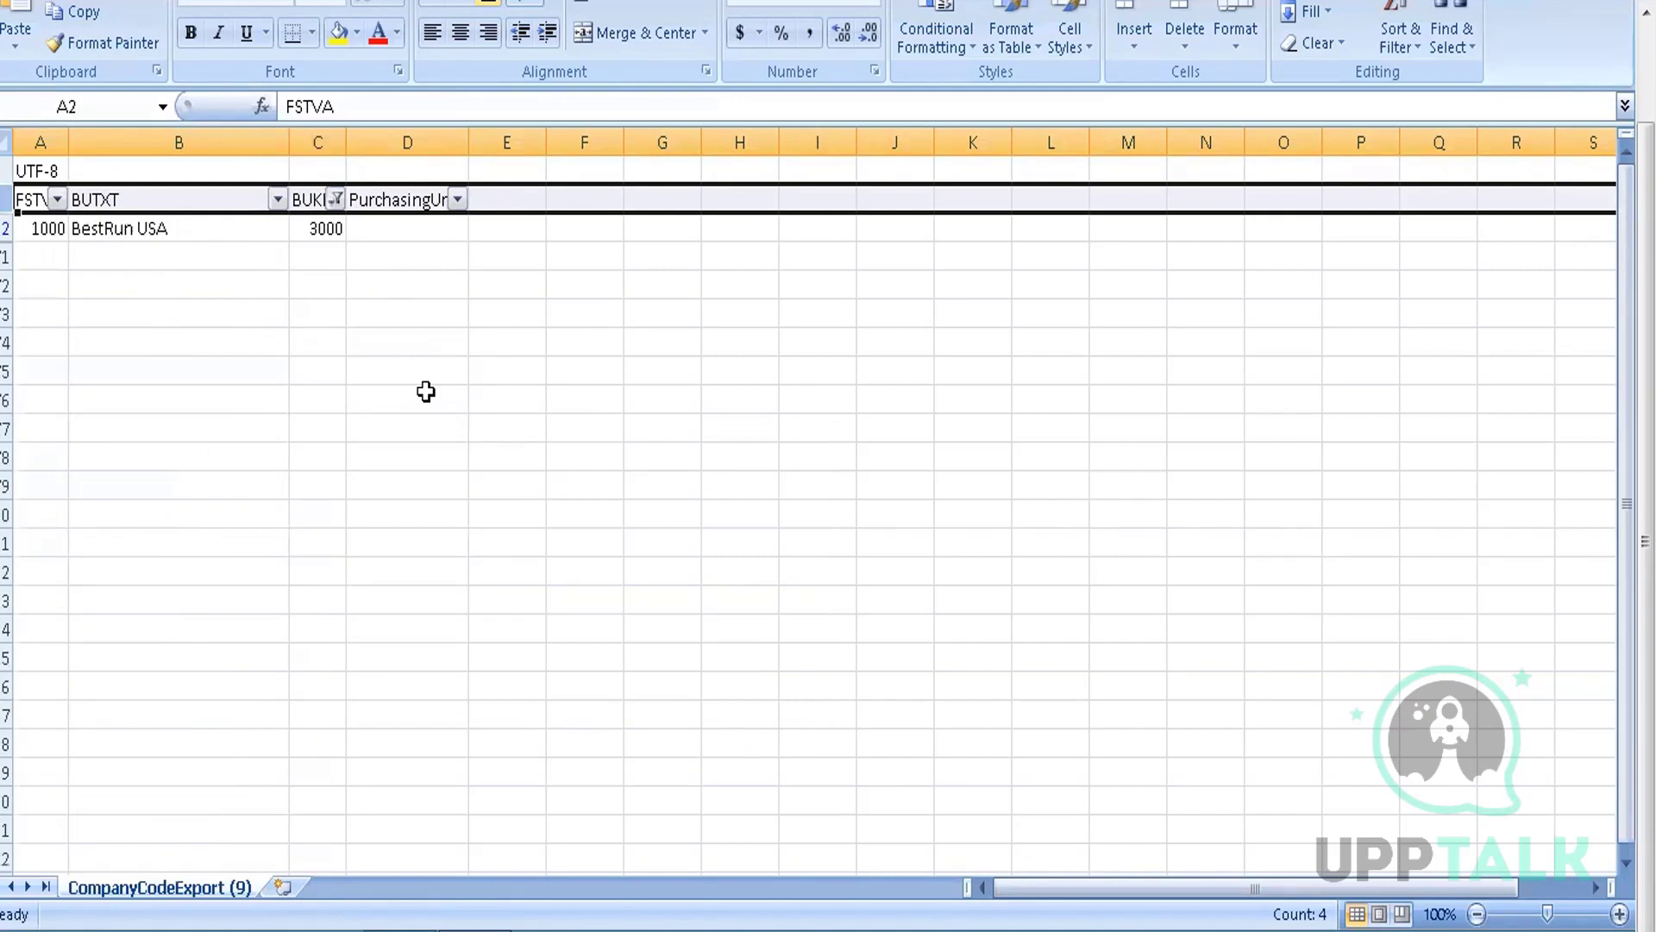
{"action": "left_click", "coordinate": [168, 228]}
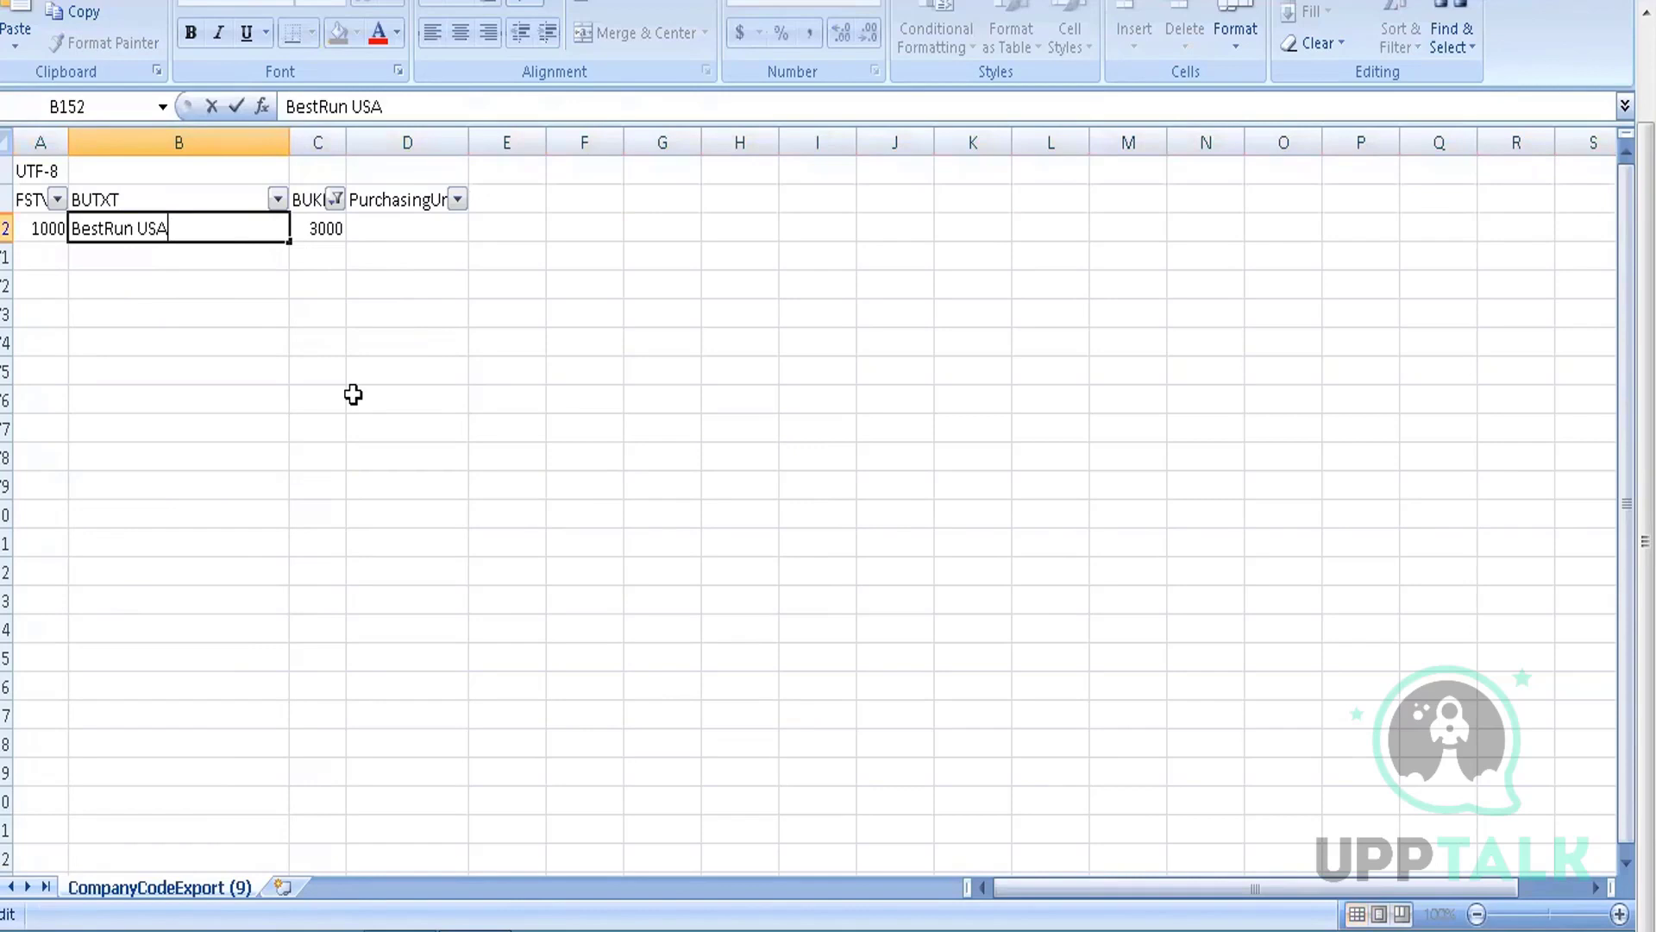
{"action": "left_click", "coordinate": [327, 229]}
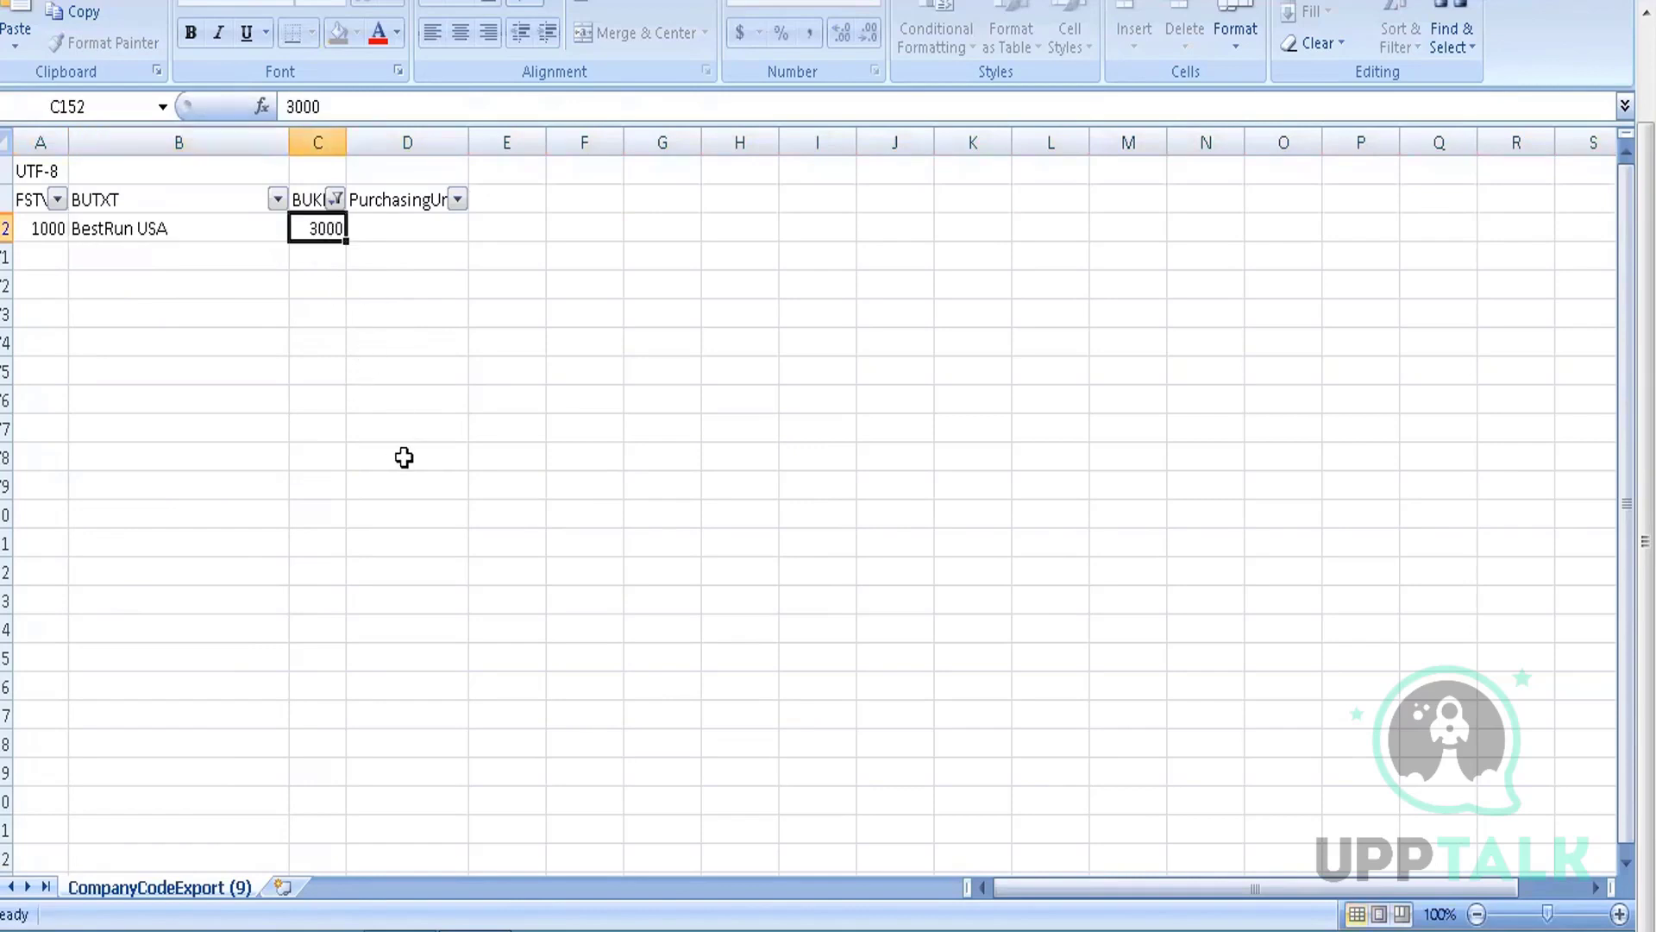
{"action": "left_click", "coordinate": [336, 199]}
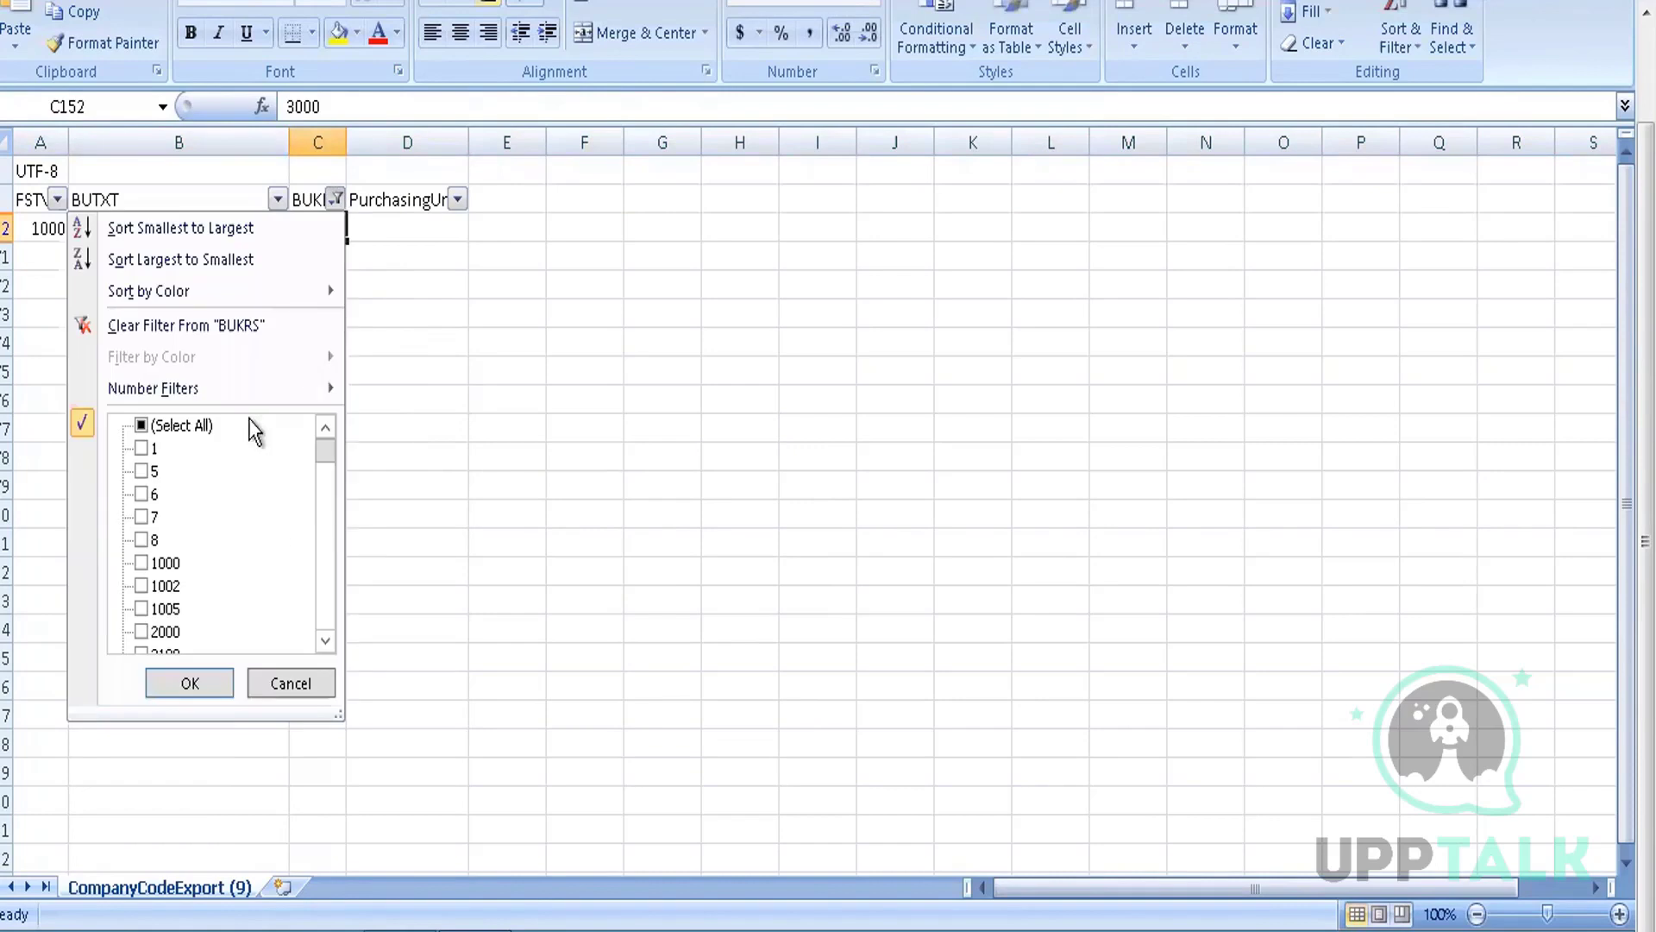
{"action": "left_click", "coordinate": [216, 327]}
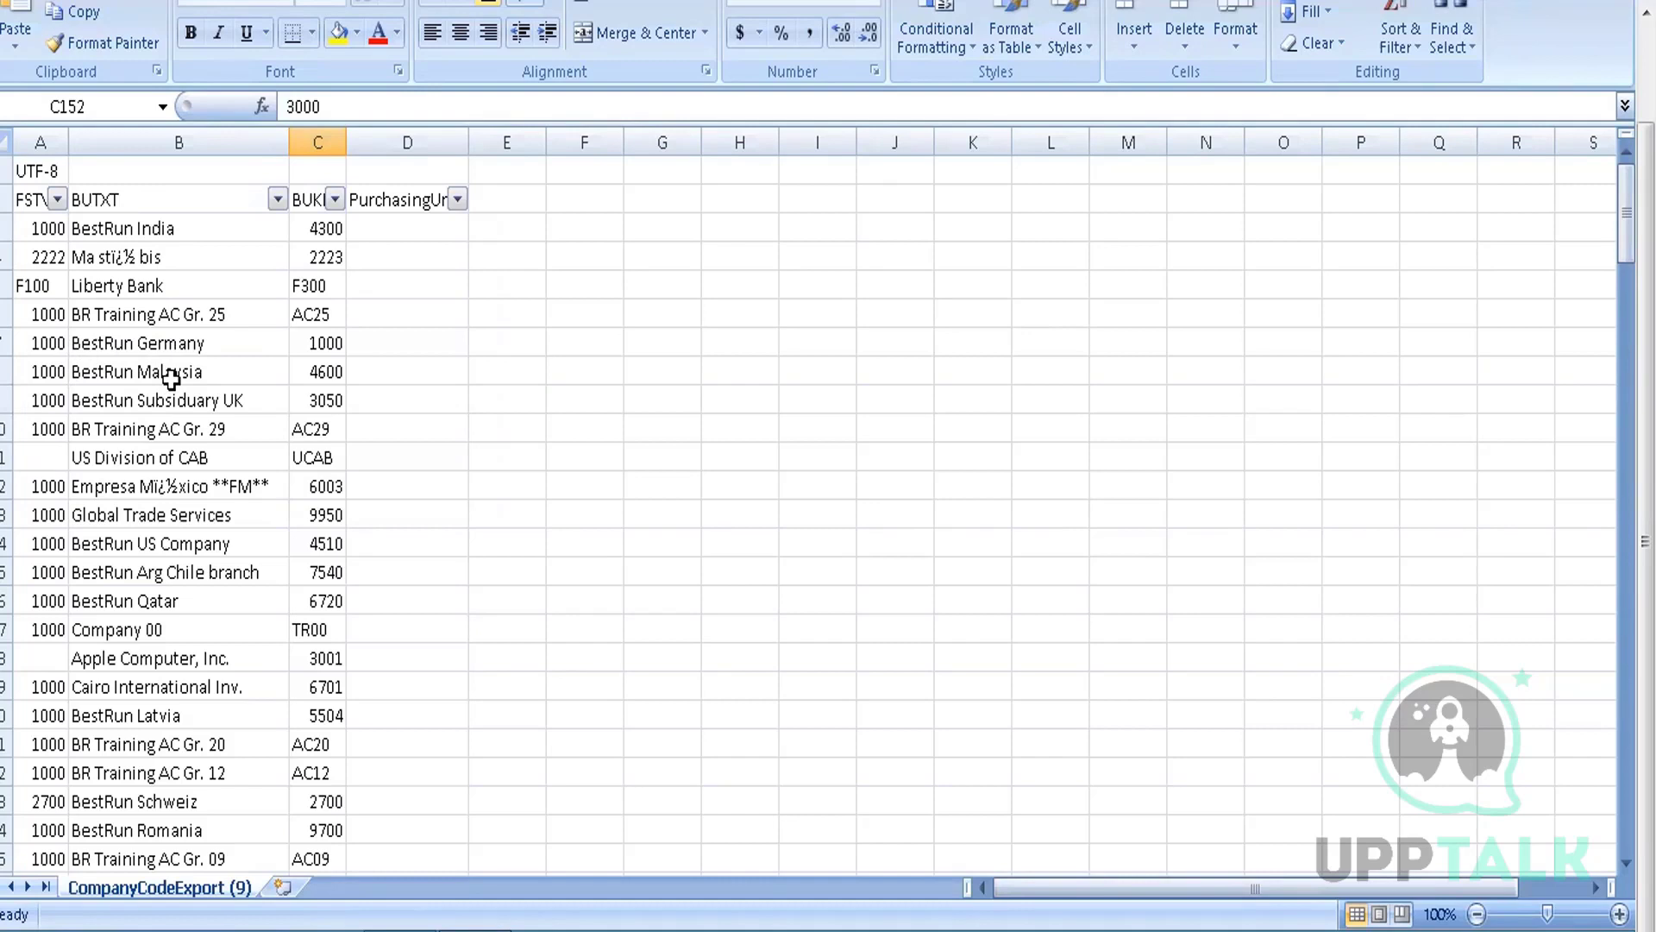
{"action": "left_click", "coordinate": [7, 400]}
{"action": "right_click", "coordinate": [15, 400]}
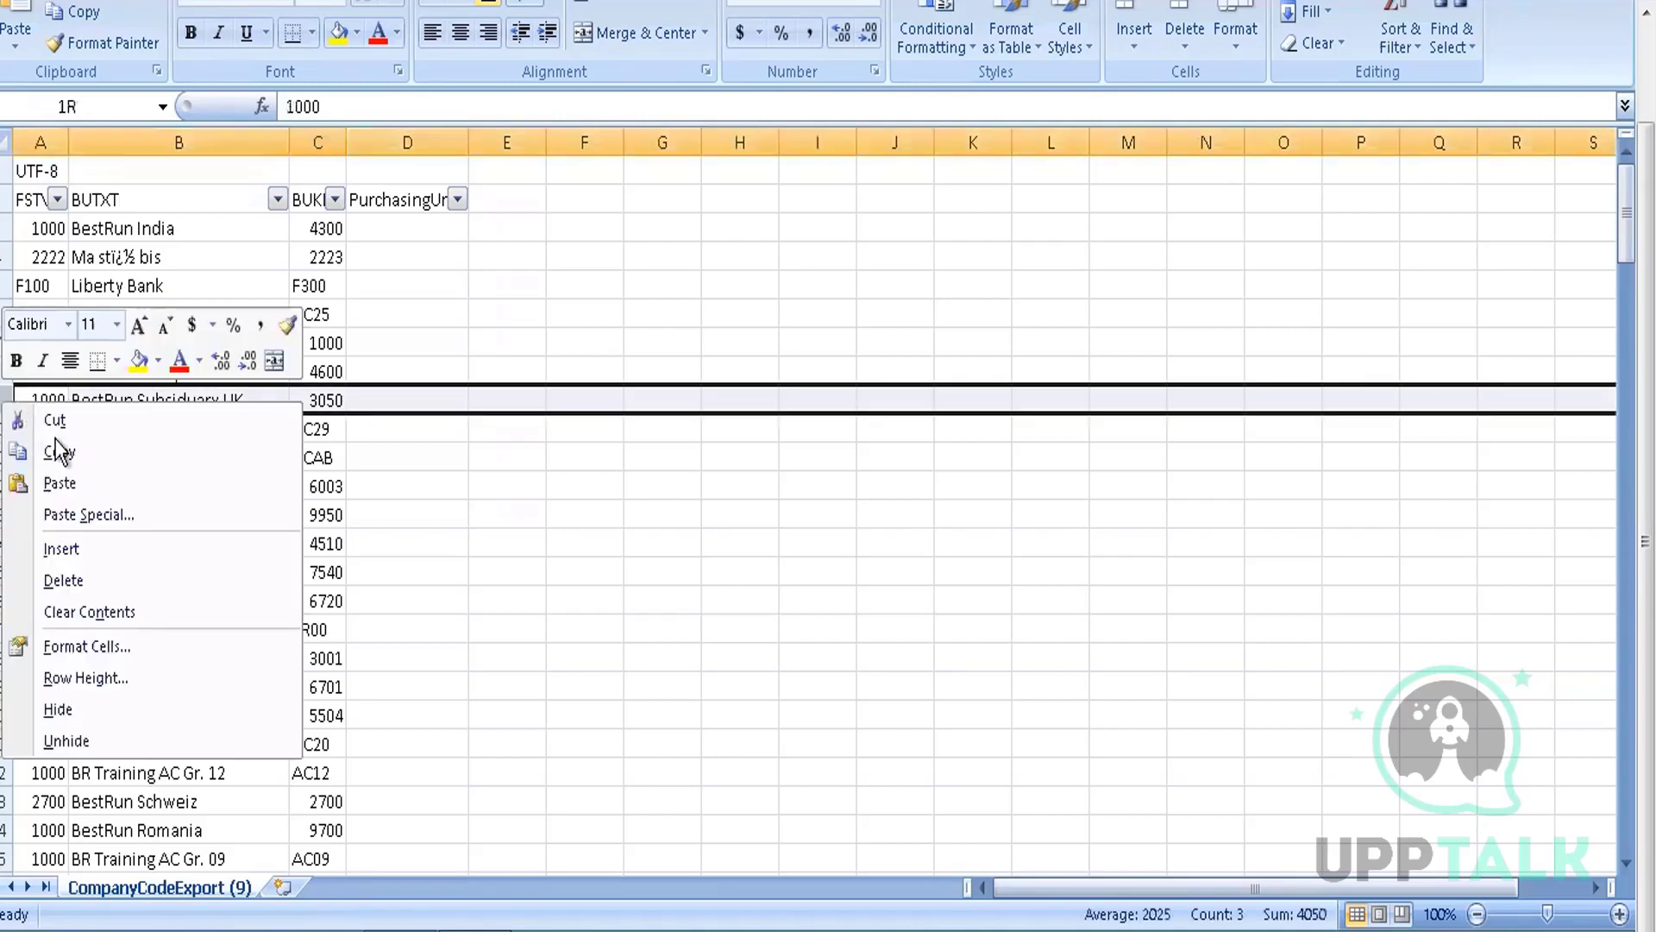
{"action": "left_click", "coordinate": [84, 258]}
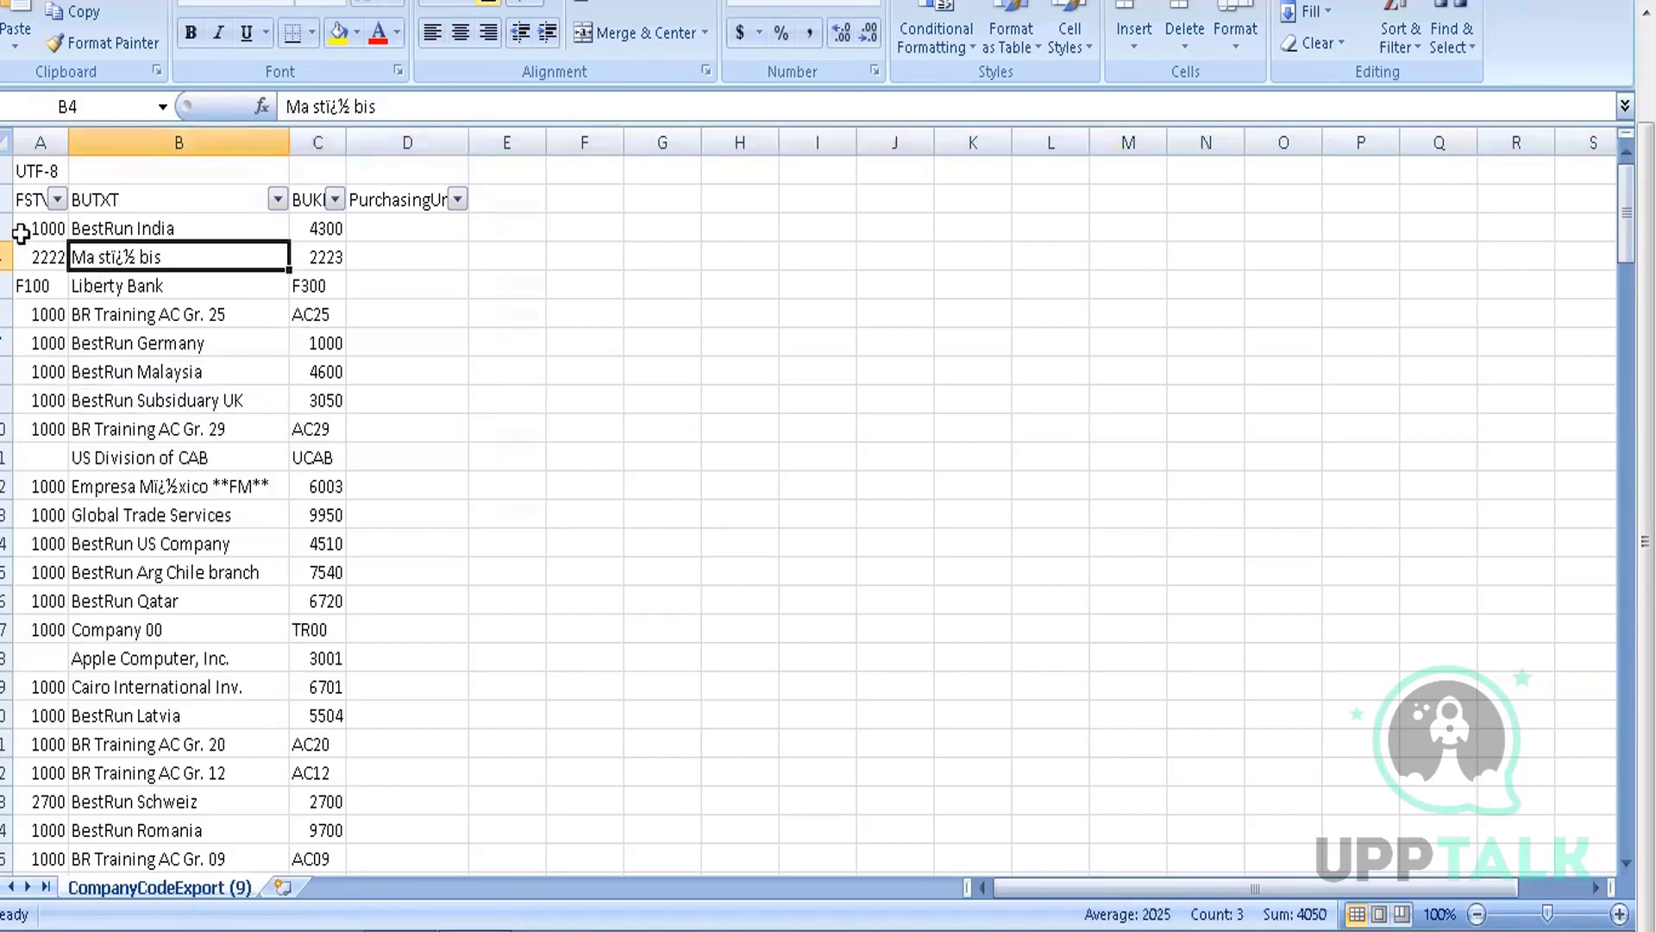
{"action": "left_click_drag", "start_coordinate": [7, 228], "coordinate": [19, 762]}
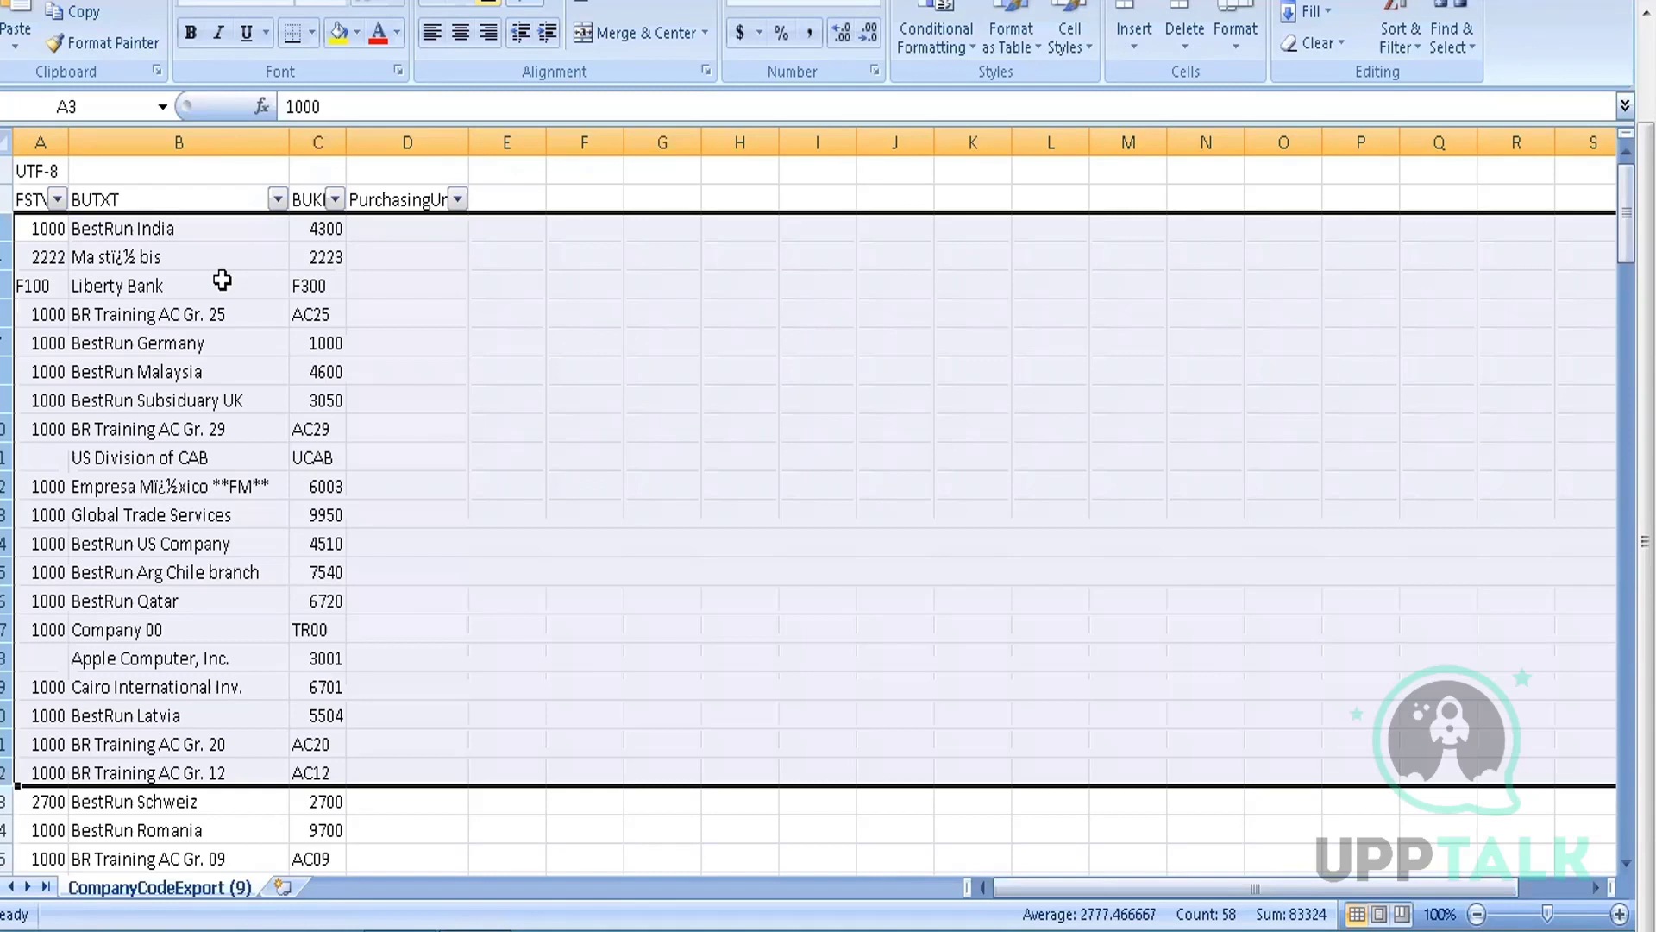
{"action": "left_click", "coordinate": [358, 287]}
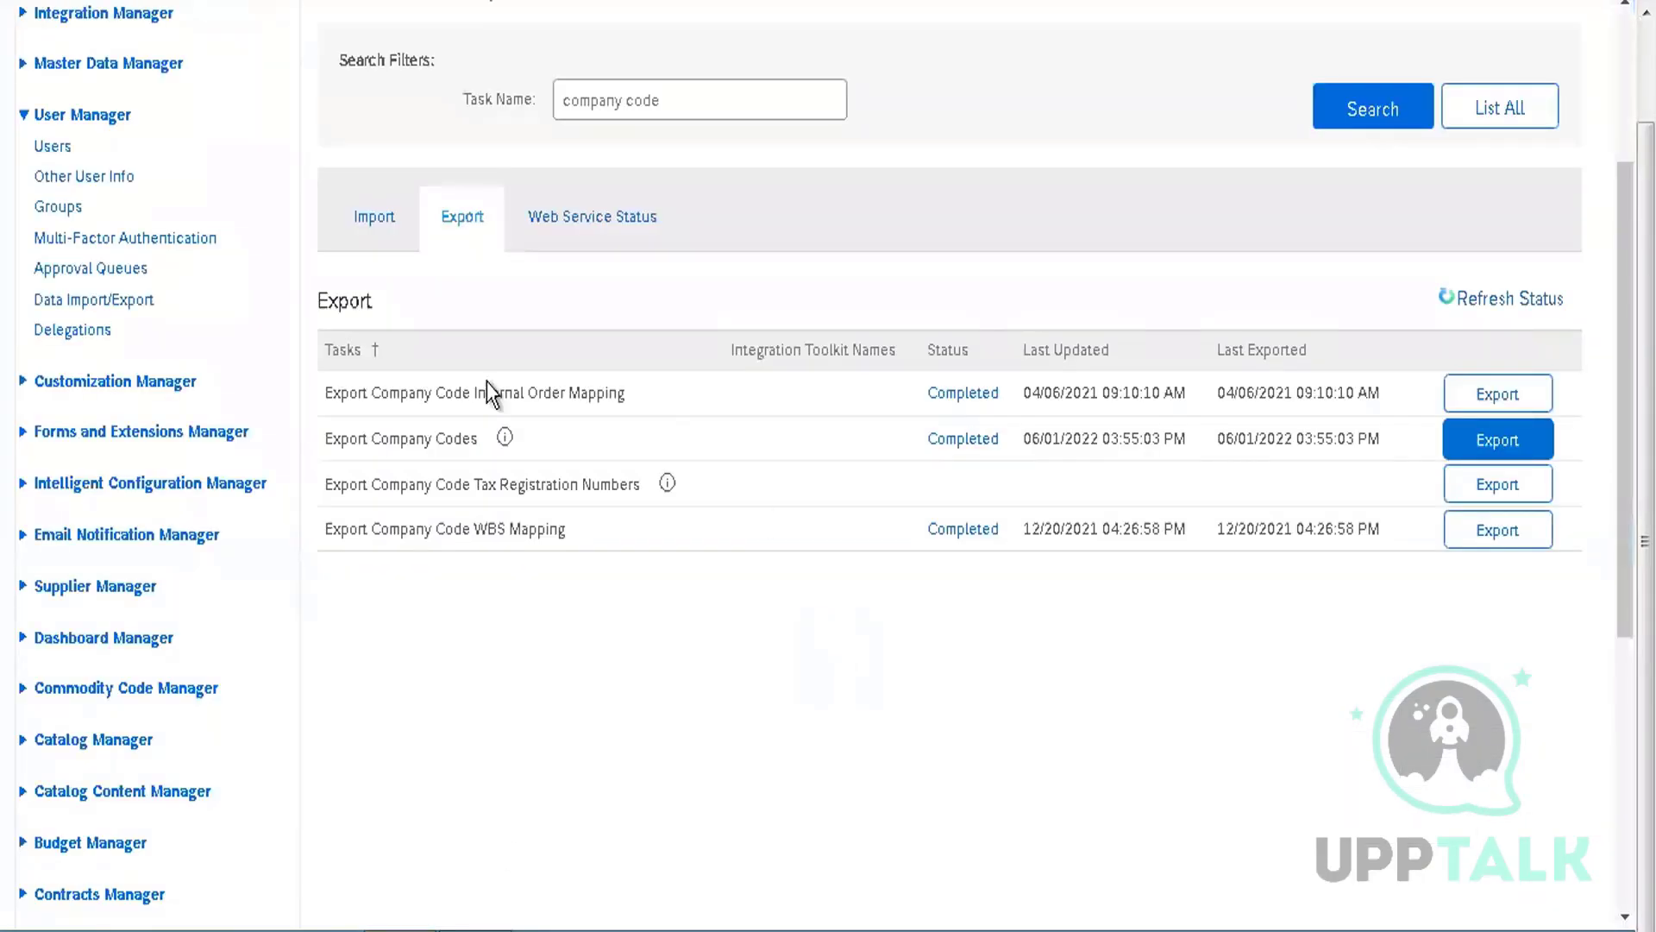
Open Import Company Codes from the Import task list, then switch back to CompanyCodeExport (9) in Excel
{"action": "left_click", "coordinate": [371, 233]}
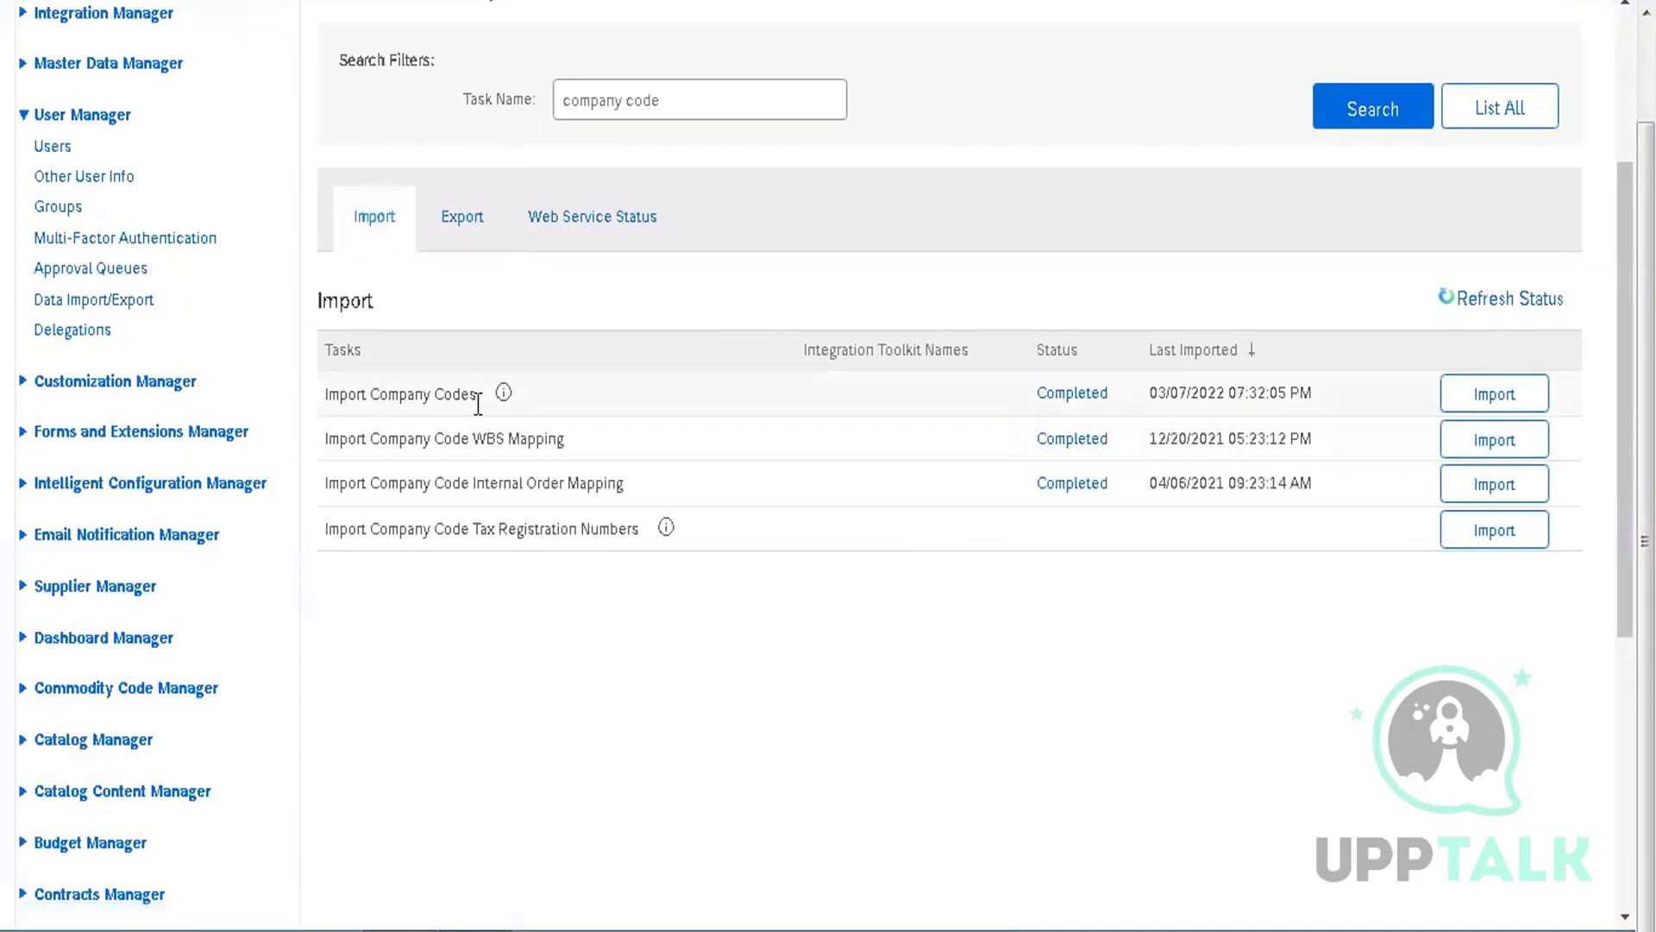
{"action": "left_click", "coordinate": [1492, 405]}
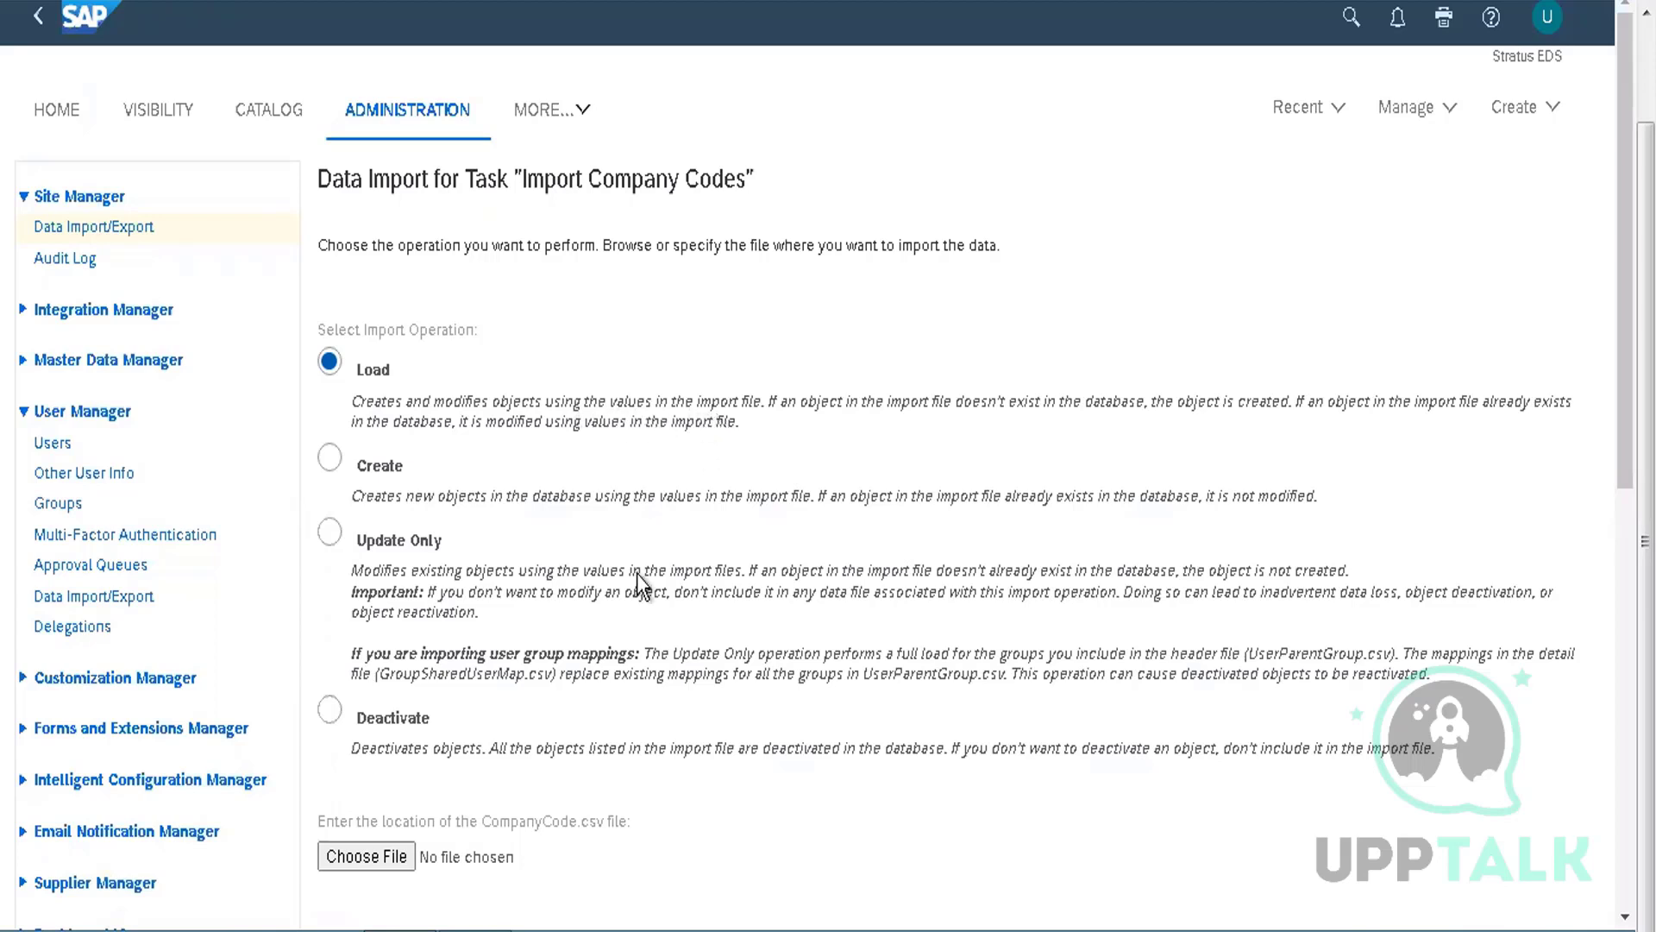
{"action": "mouse_move", "coordinate": [475, 927]}
{"action": "left_click", "coordinate": [522, 905]}
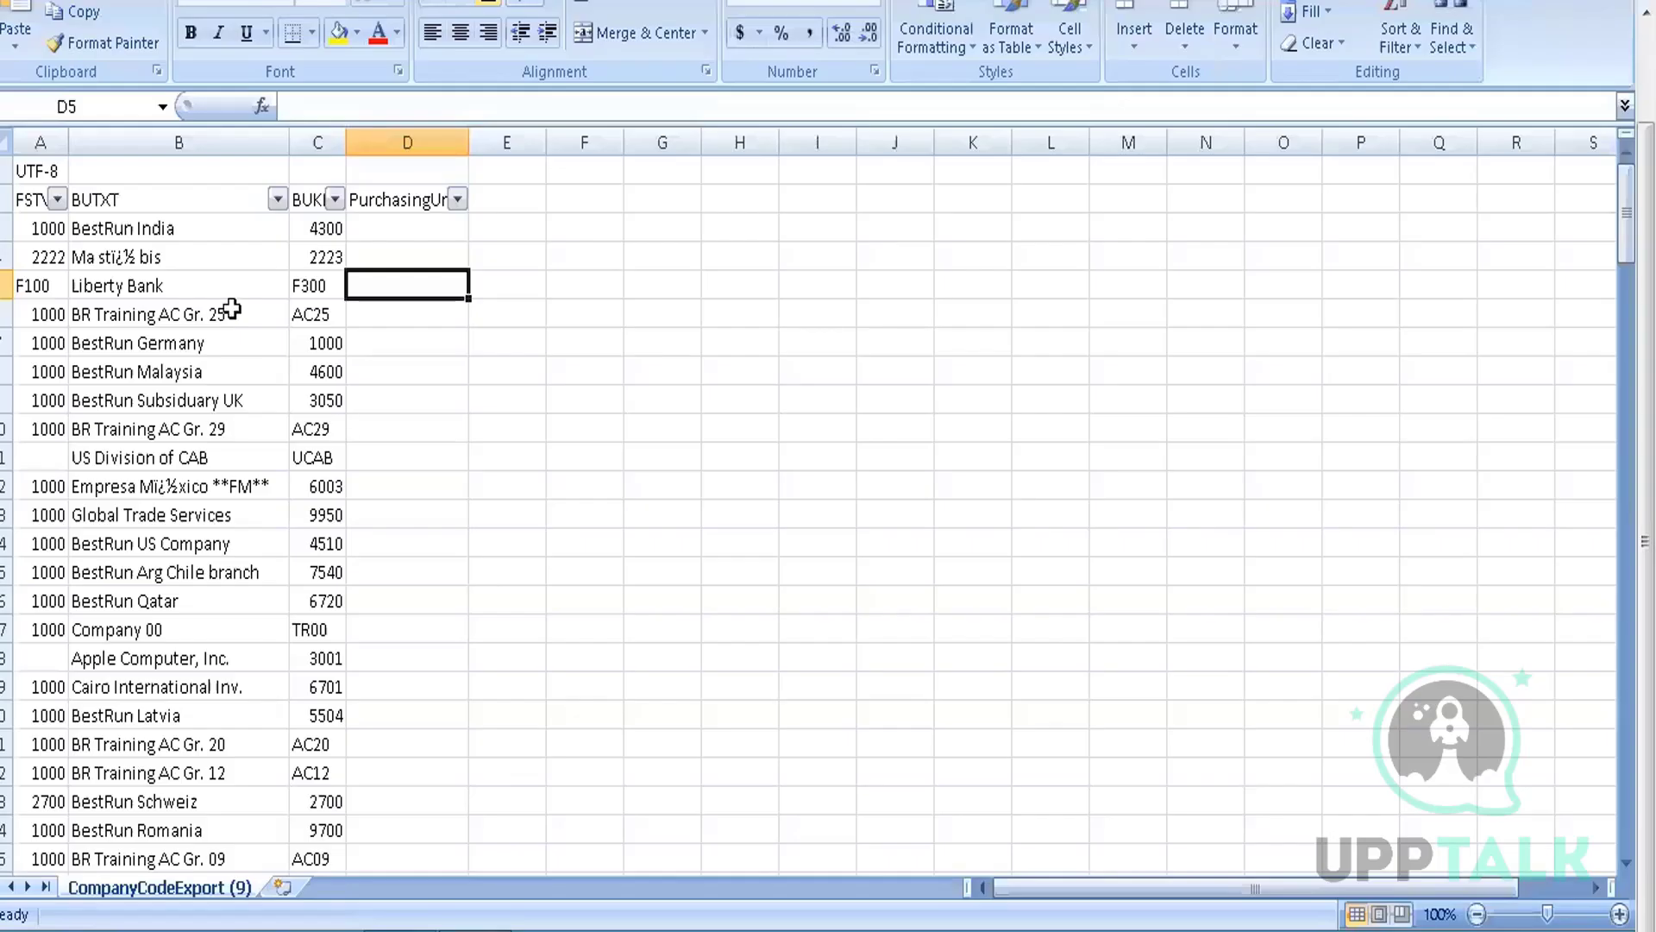
Delete the bottom block of rows, from below row 143 down to Testing (8391)
{"action": "left_click", "coordinate": [143, 226]}
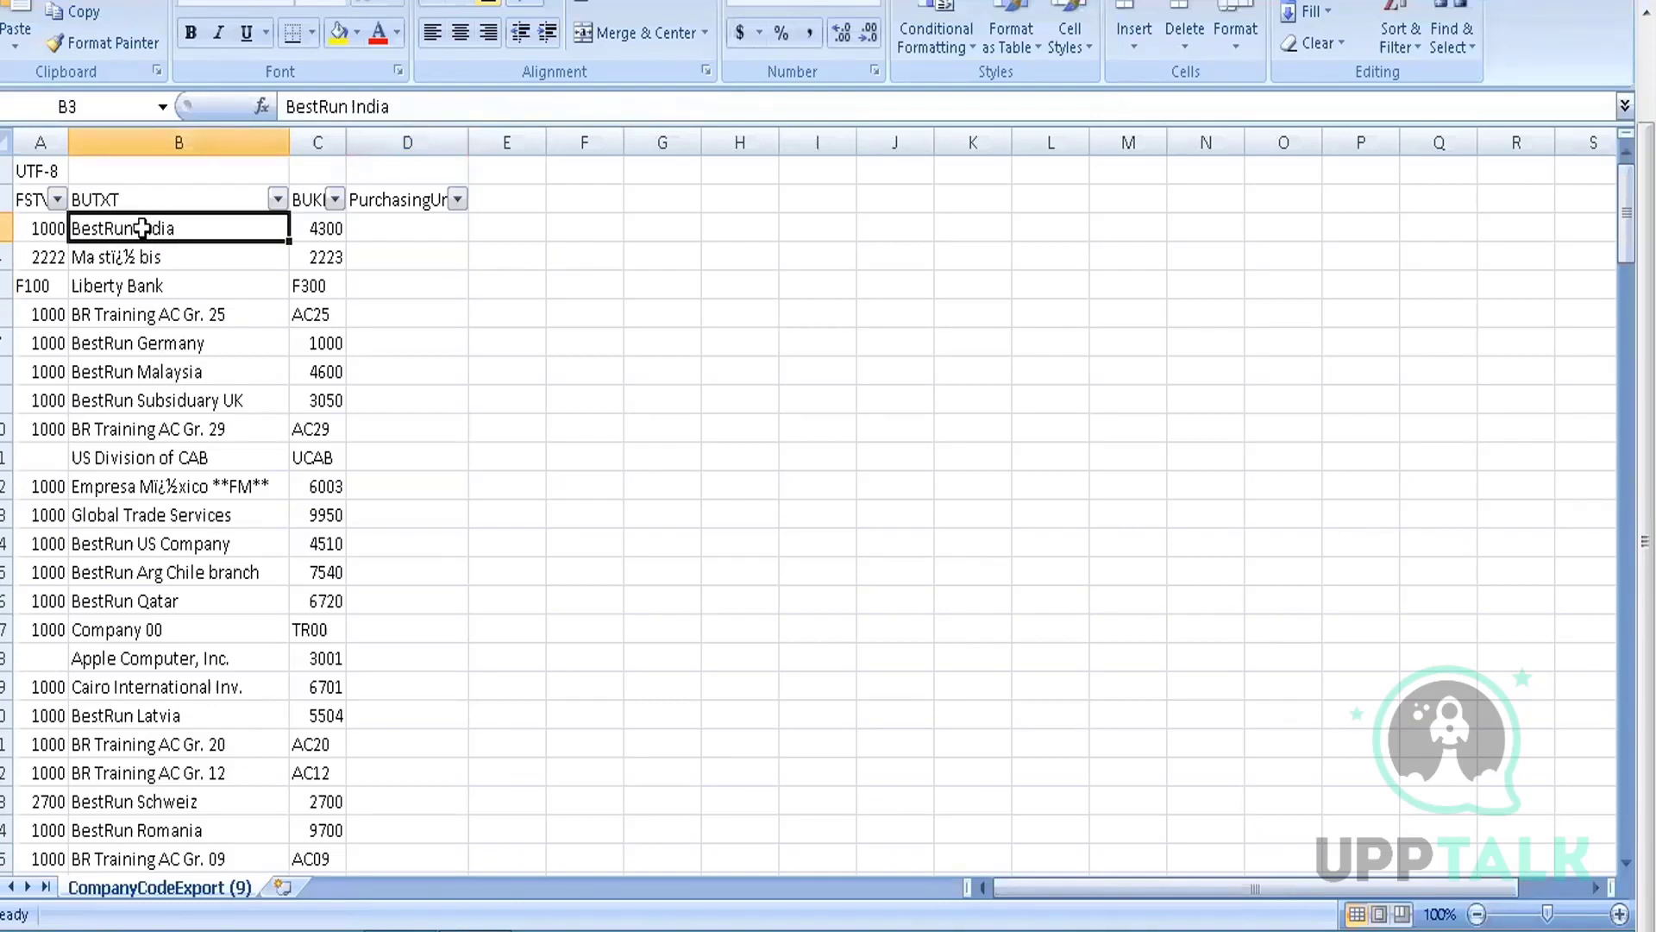
{"action": "key", "text": "shift+Down"}
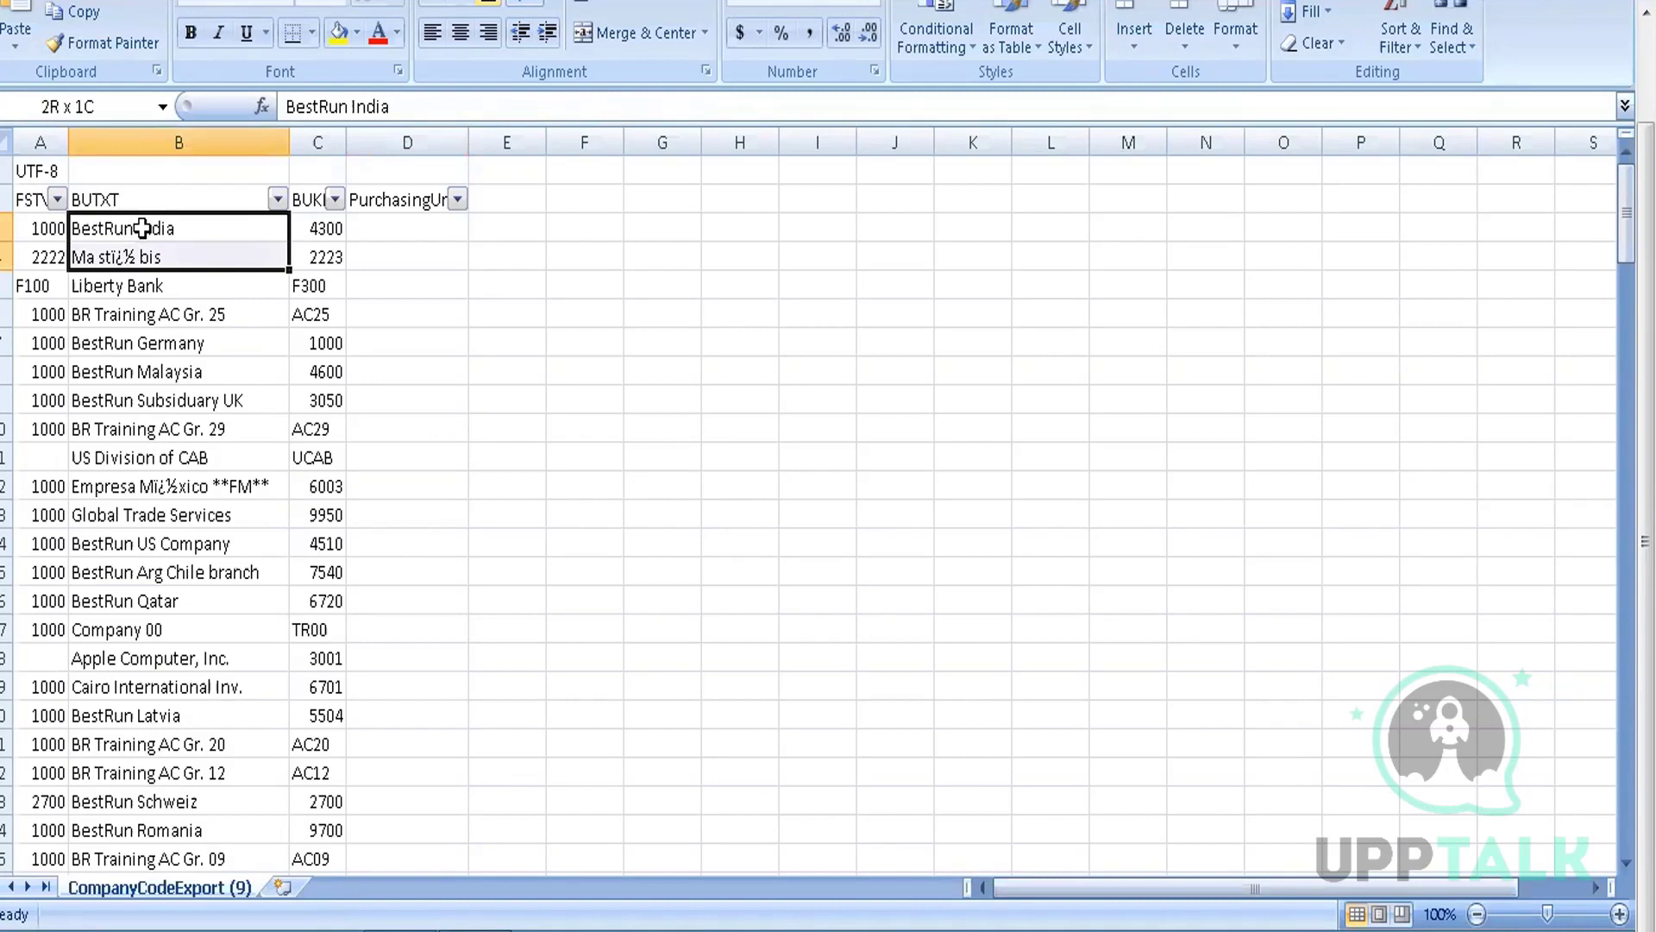
{"action": "key", "text": "ctrl+shift+Down"}
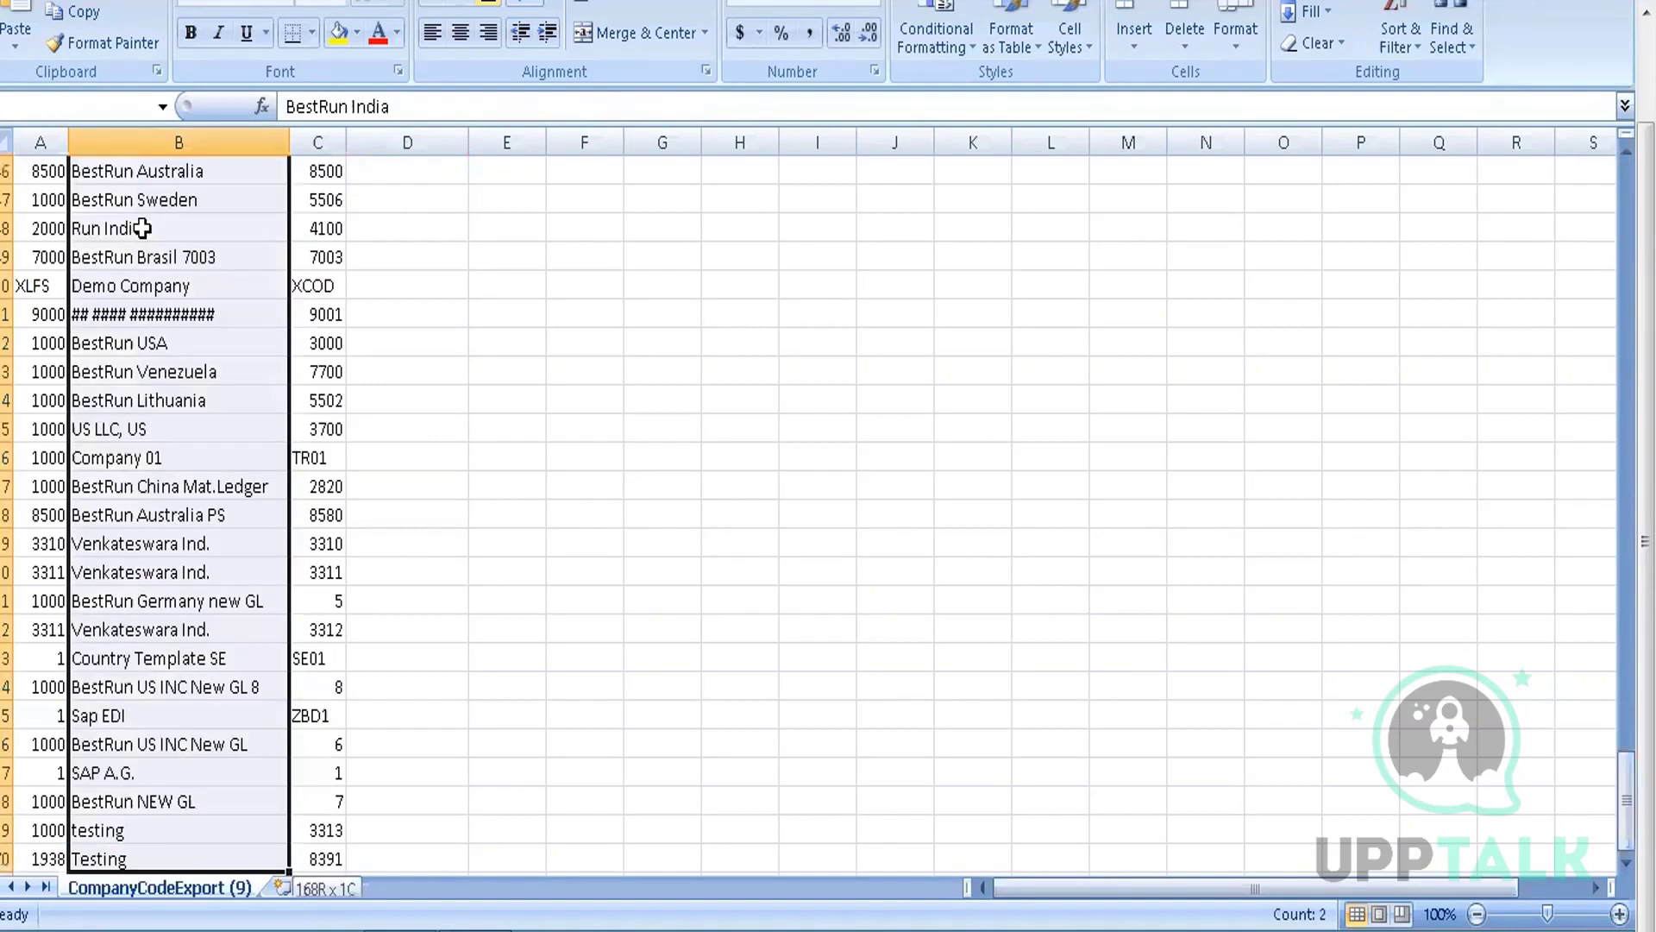
{"action": "left_click_drag", "start_coordinate": [371, 82], "coordinate": [371, 82]}
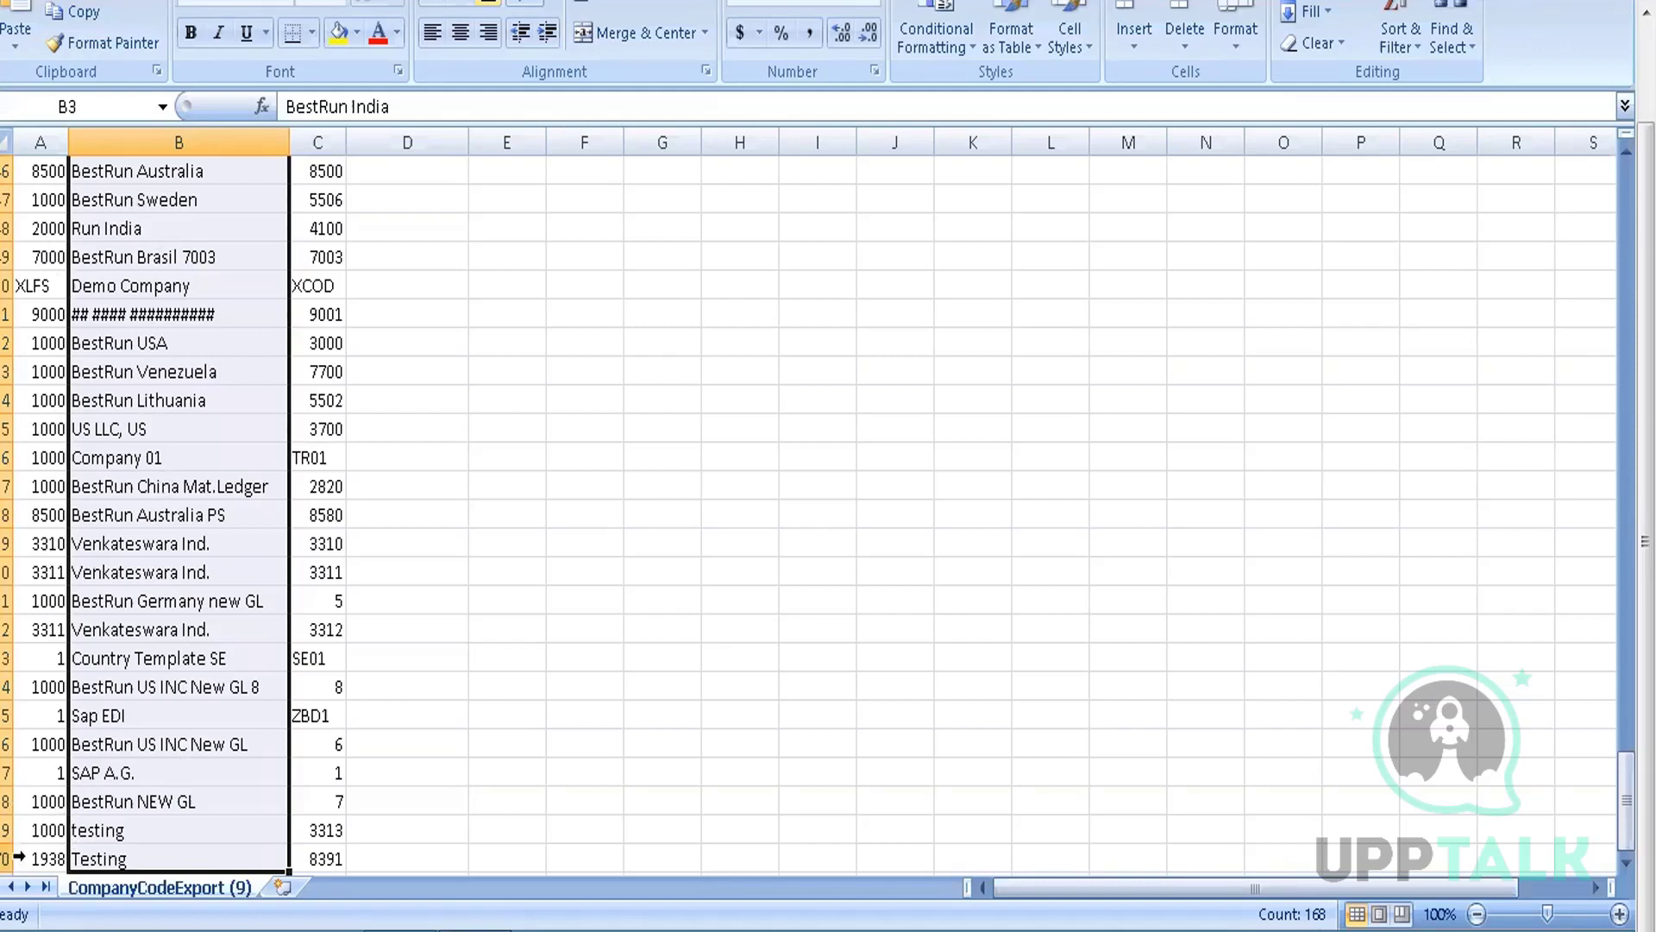
{"action": "left_click", "coordinate": [17, 857]}
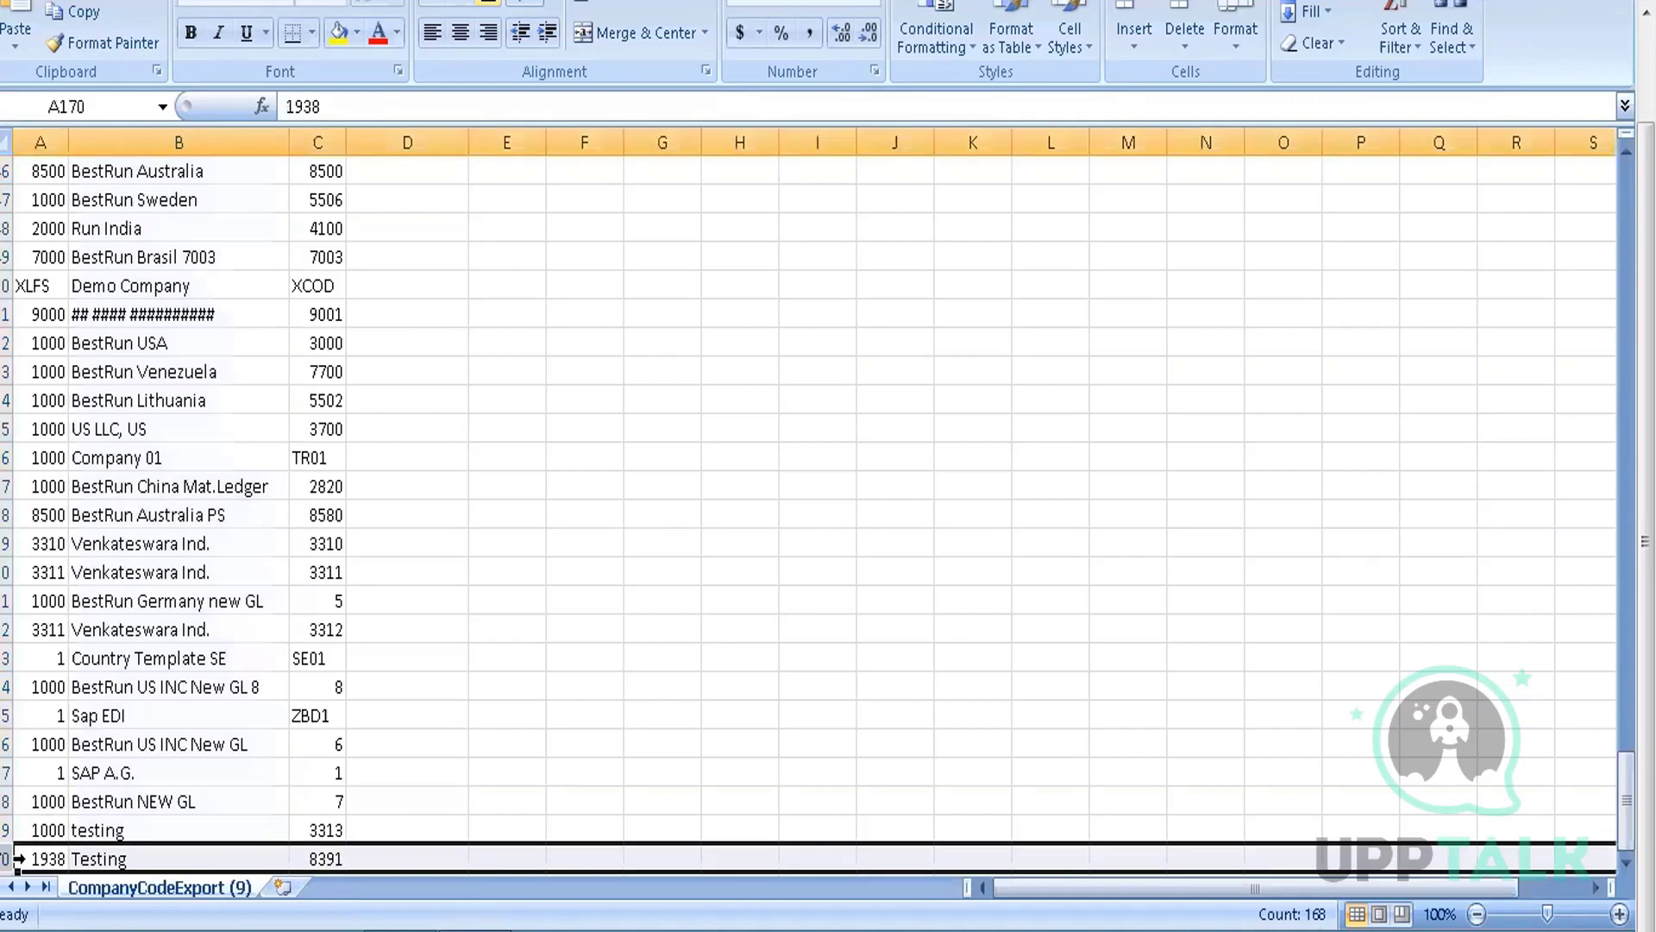
{"action": "key", "text": "ctrl+shift+Up"}
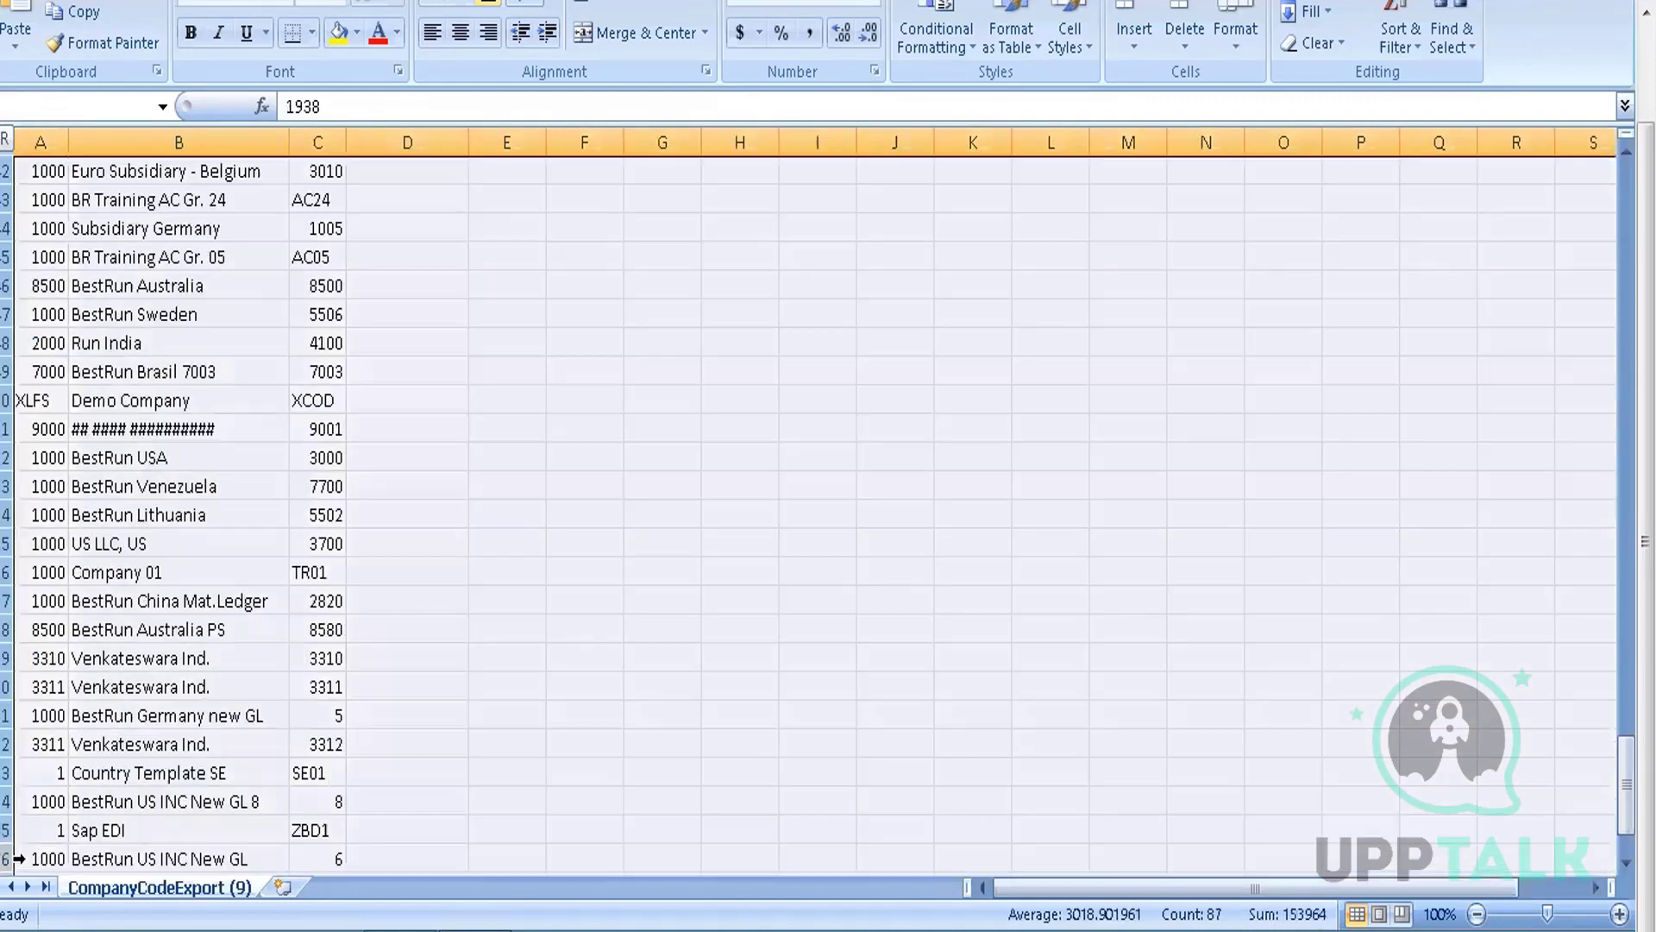
{"action": "key", "text": "shift+Down"}
{"action": "key", "text": "shift+Down"}
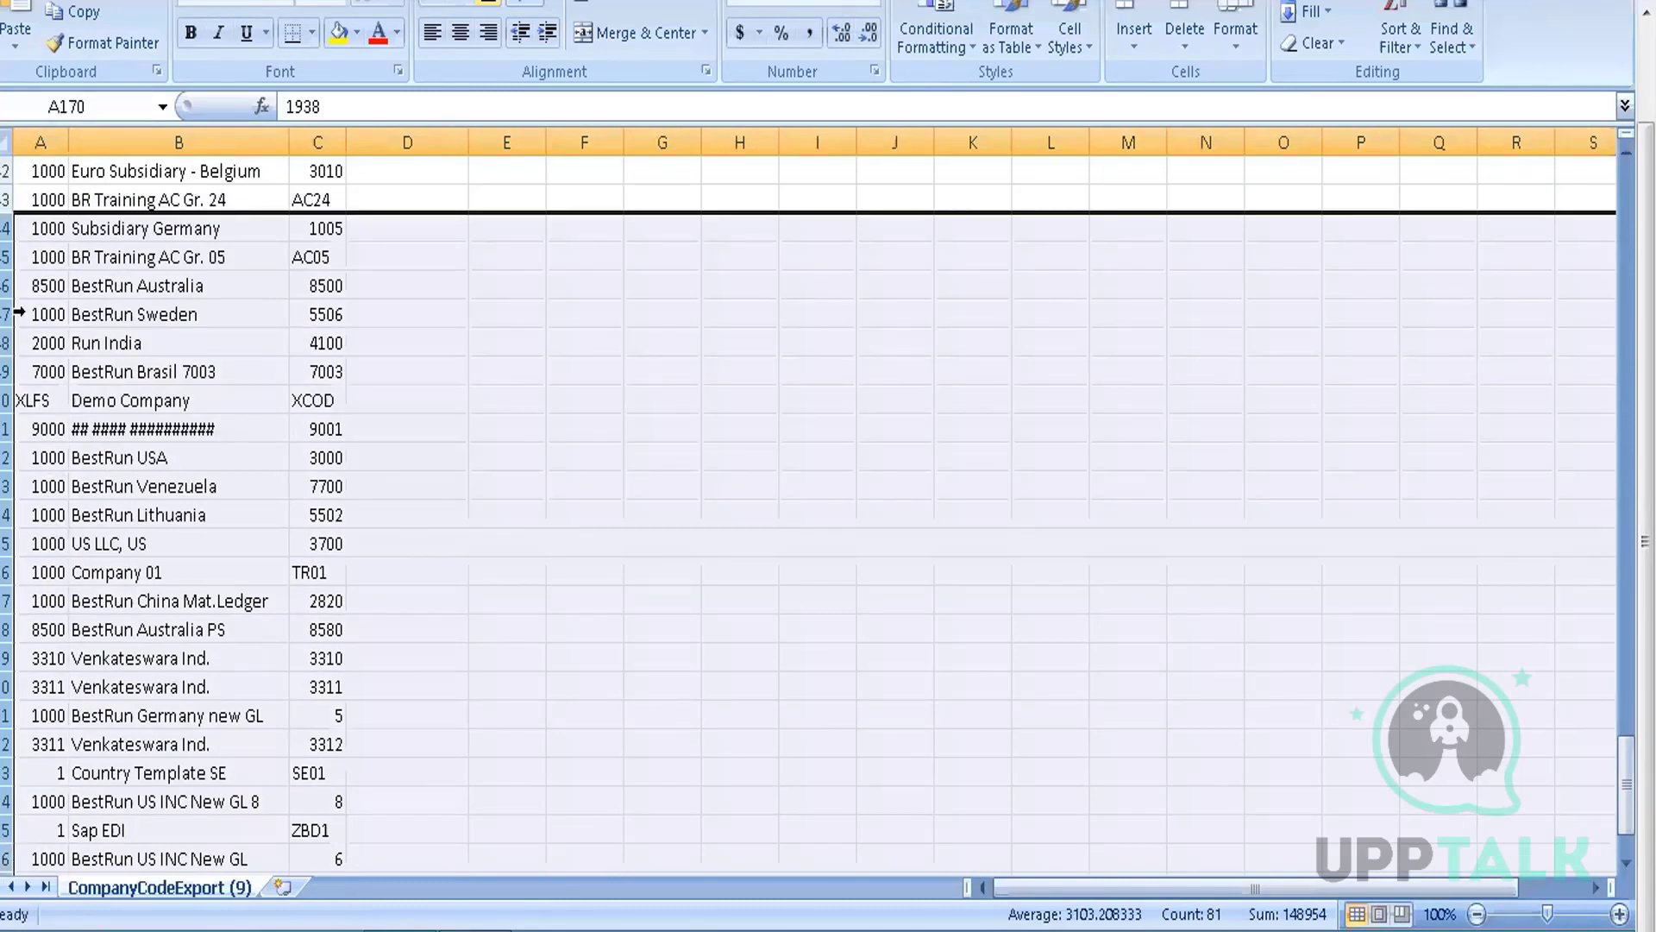
{"action": "right_click", "coordinate": [19, 284]}
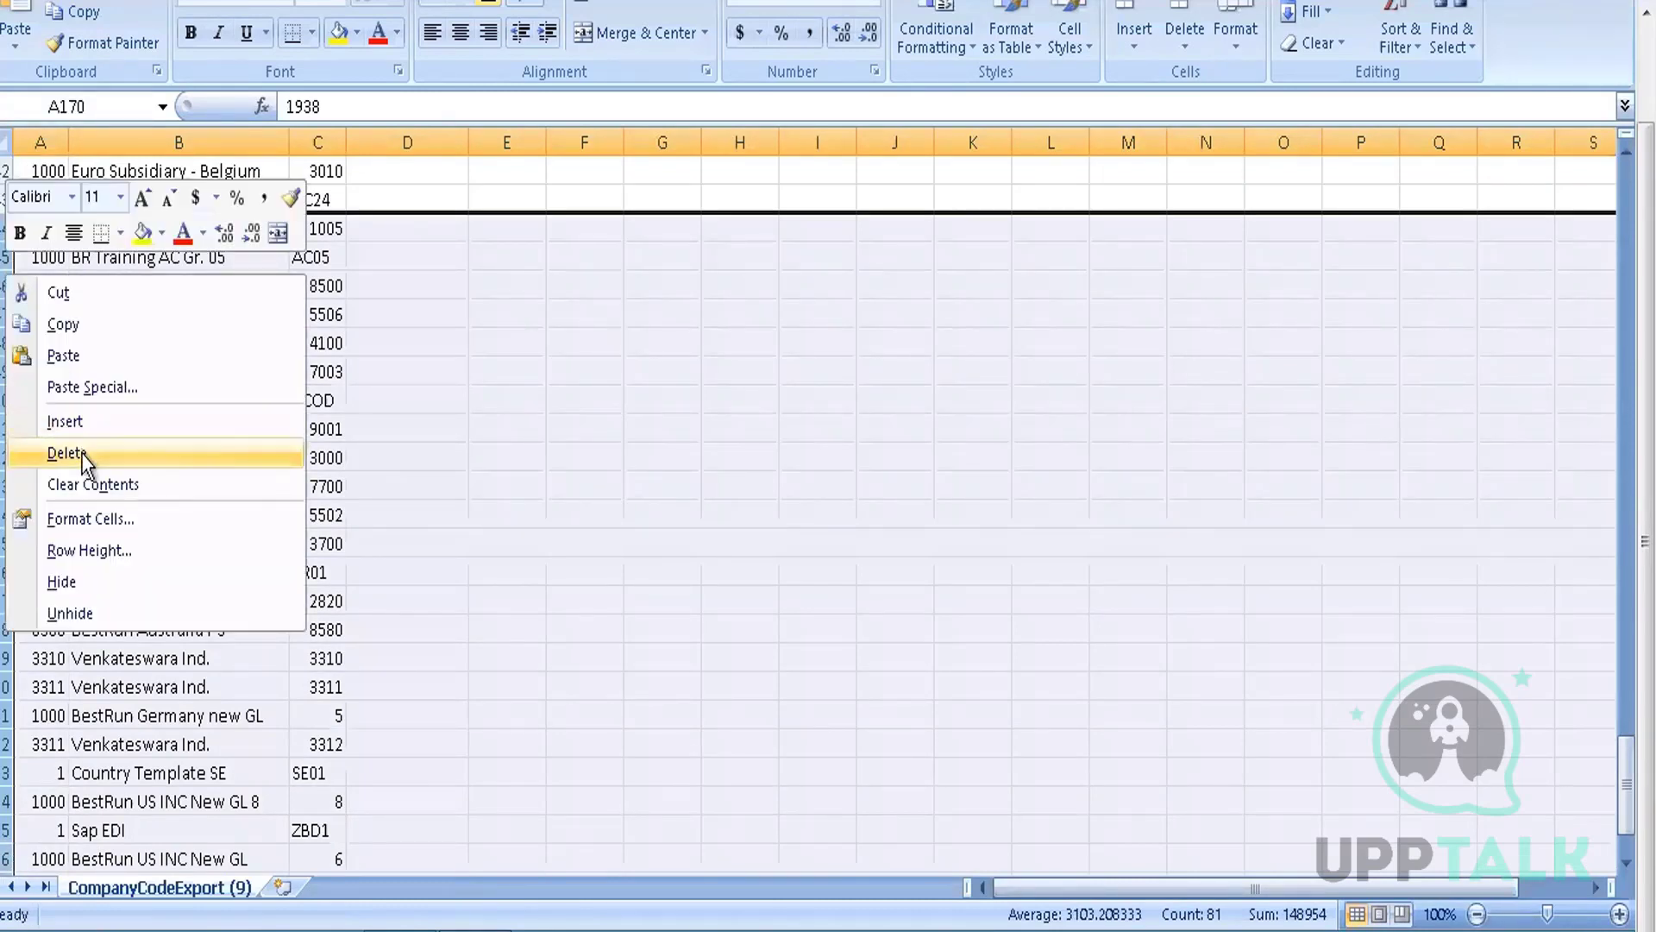
{"action": "left_click", "coordinate": [39, 445]}
Delete the top rows from BestRun India through the Empresa row
{"action": "left_click", "coordinate": [82, 450]}
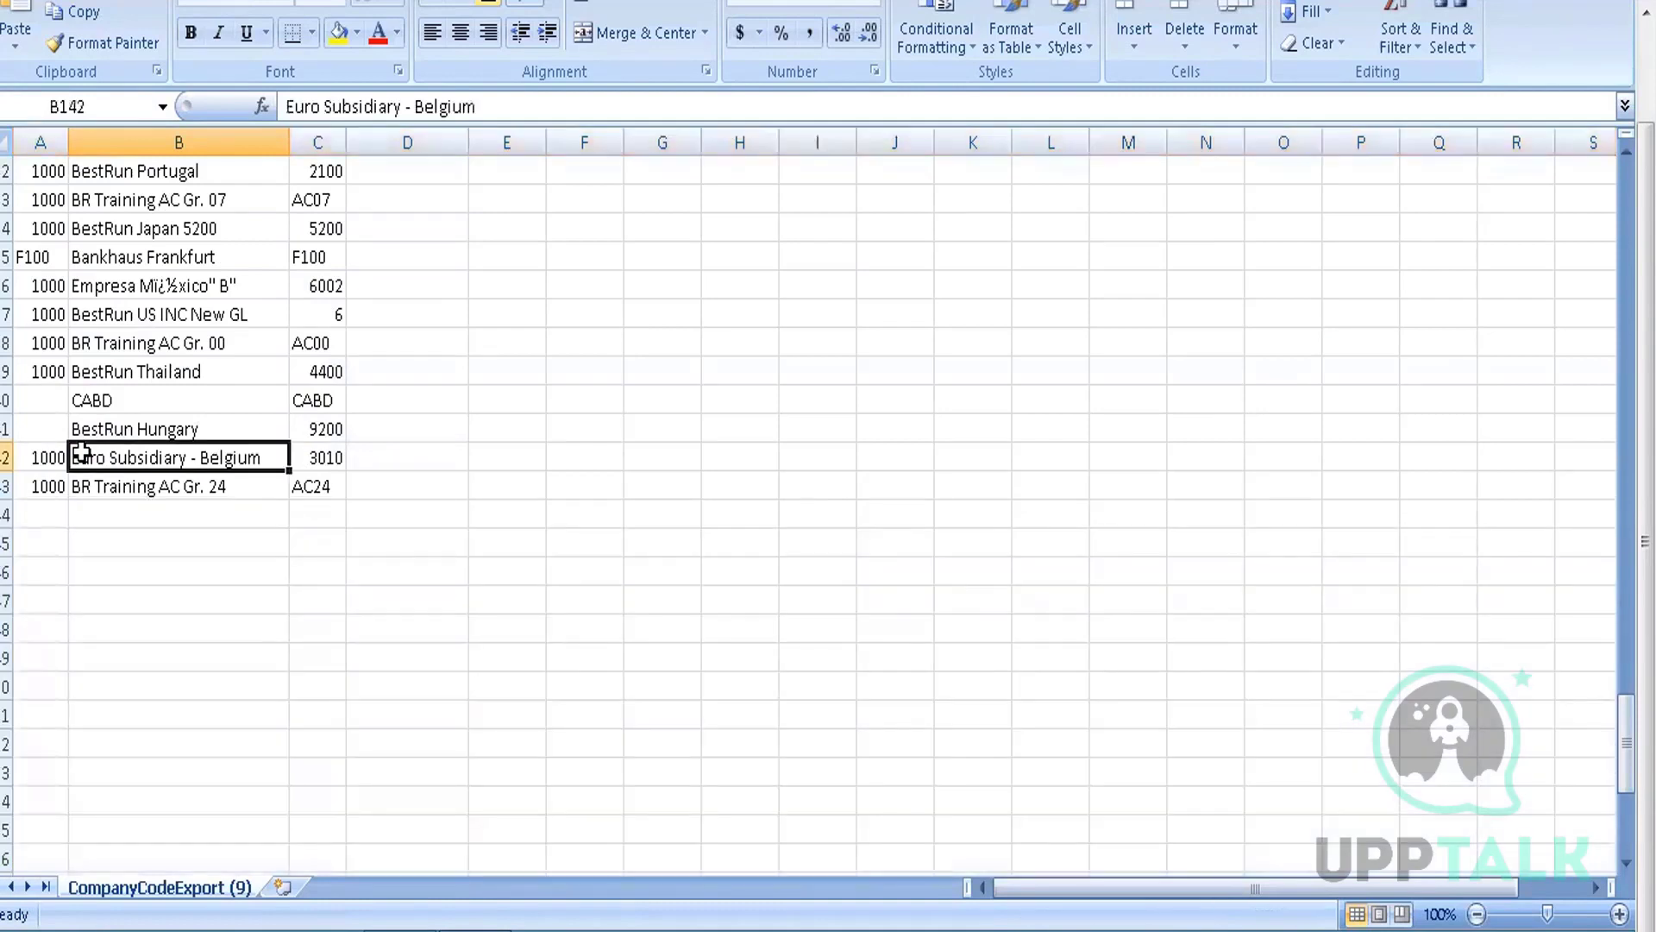
{"action": "key", "text": "ctrl+Up"}
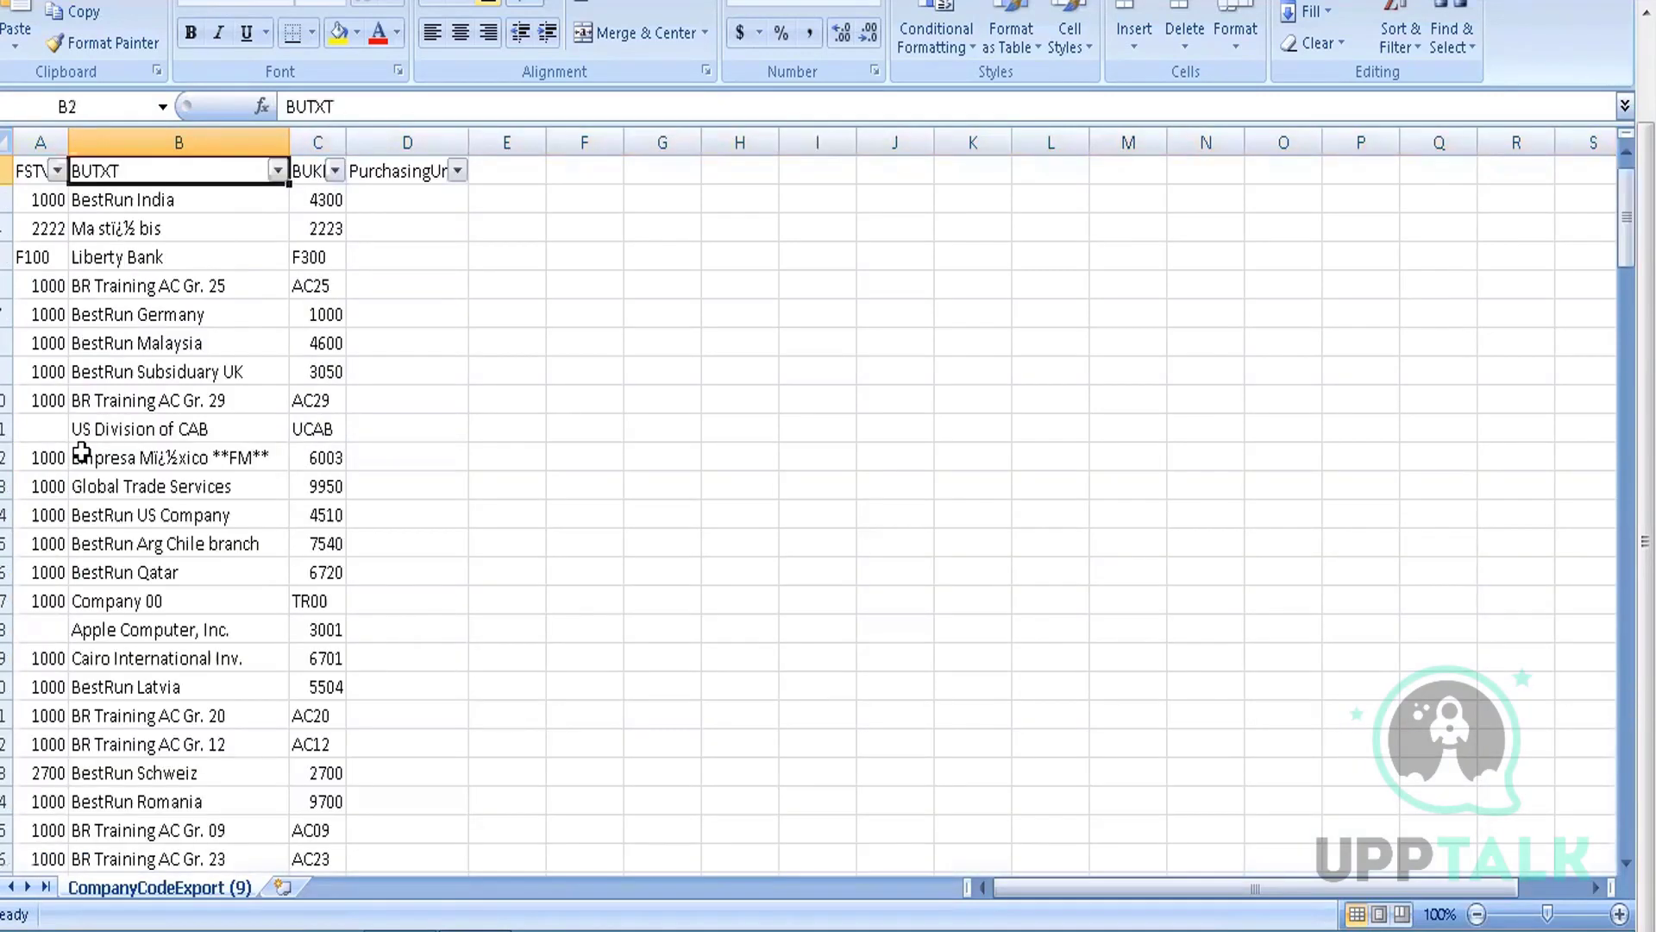
{"action": "key", "text": "ctrl+Up"}
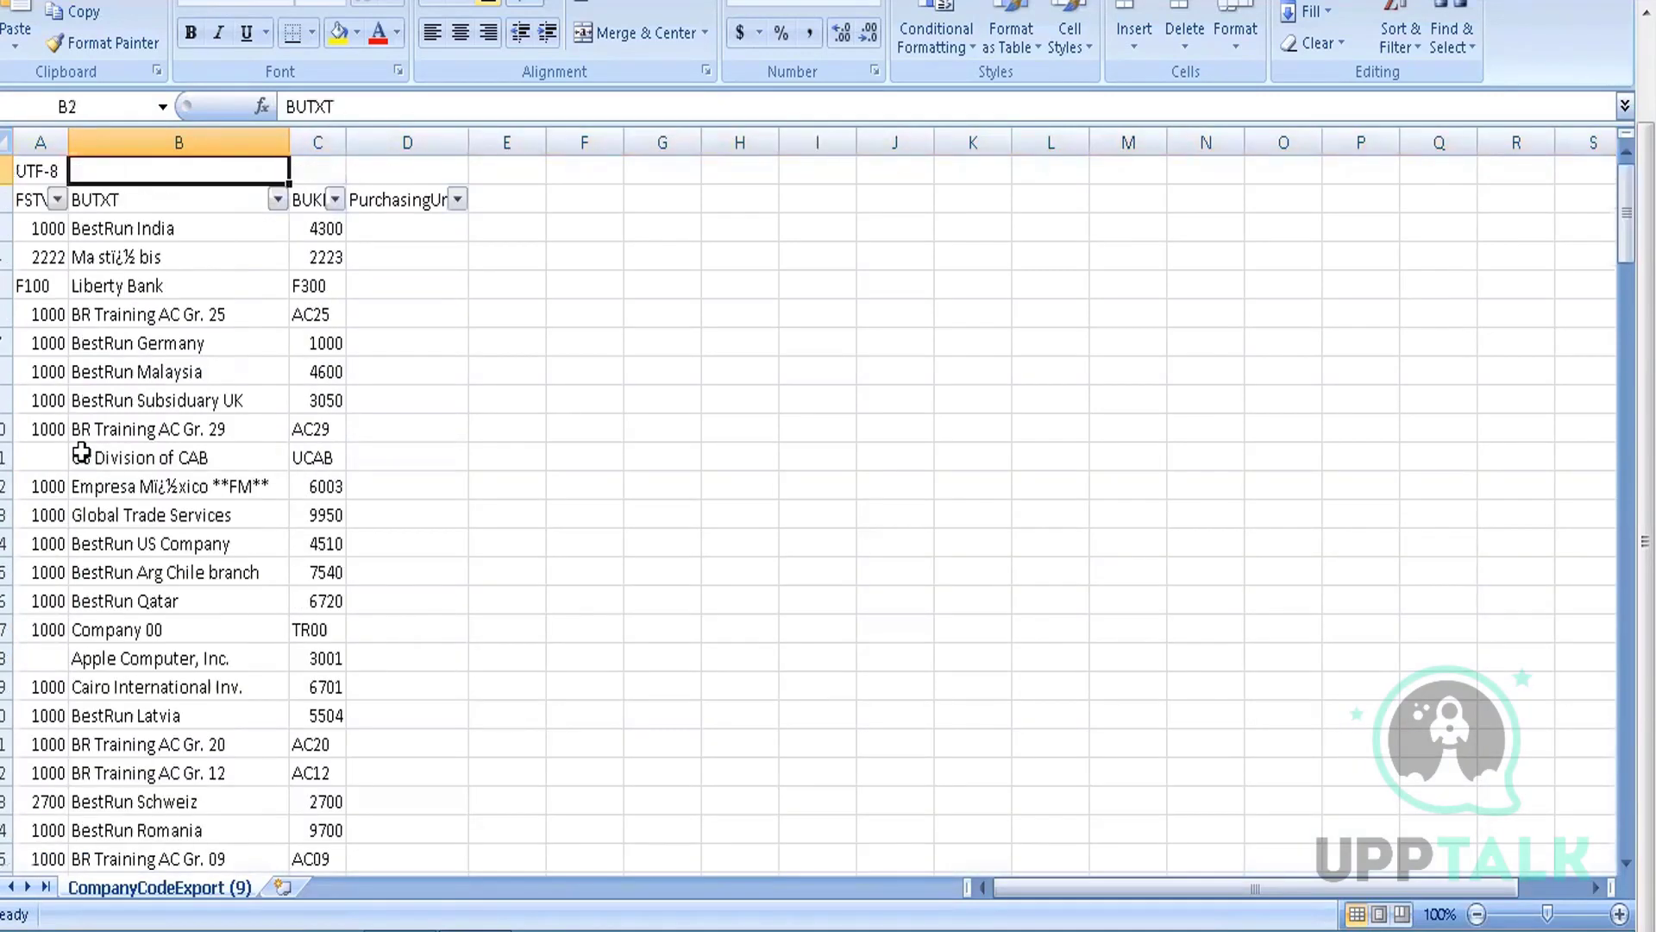
{"action": "key", "text": "Left"}
{"action": "key", "text": "Down"}
{"action": "key", "text": "Down"}
{"action": "key", "text": "shift+space"}
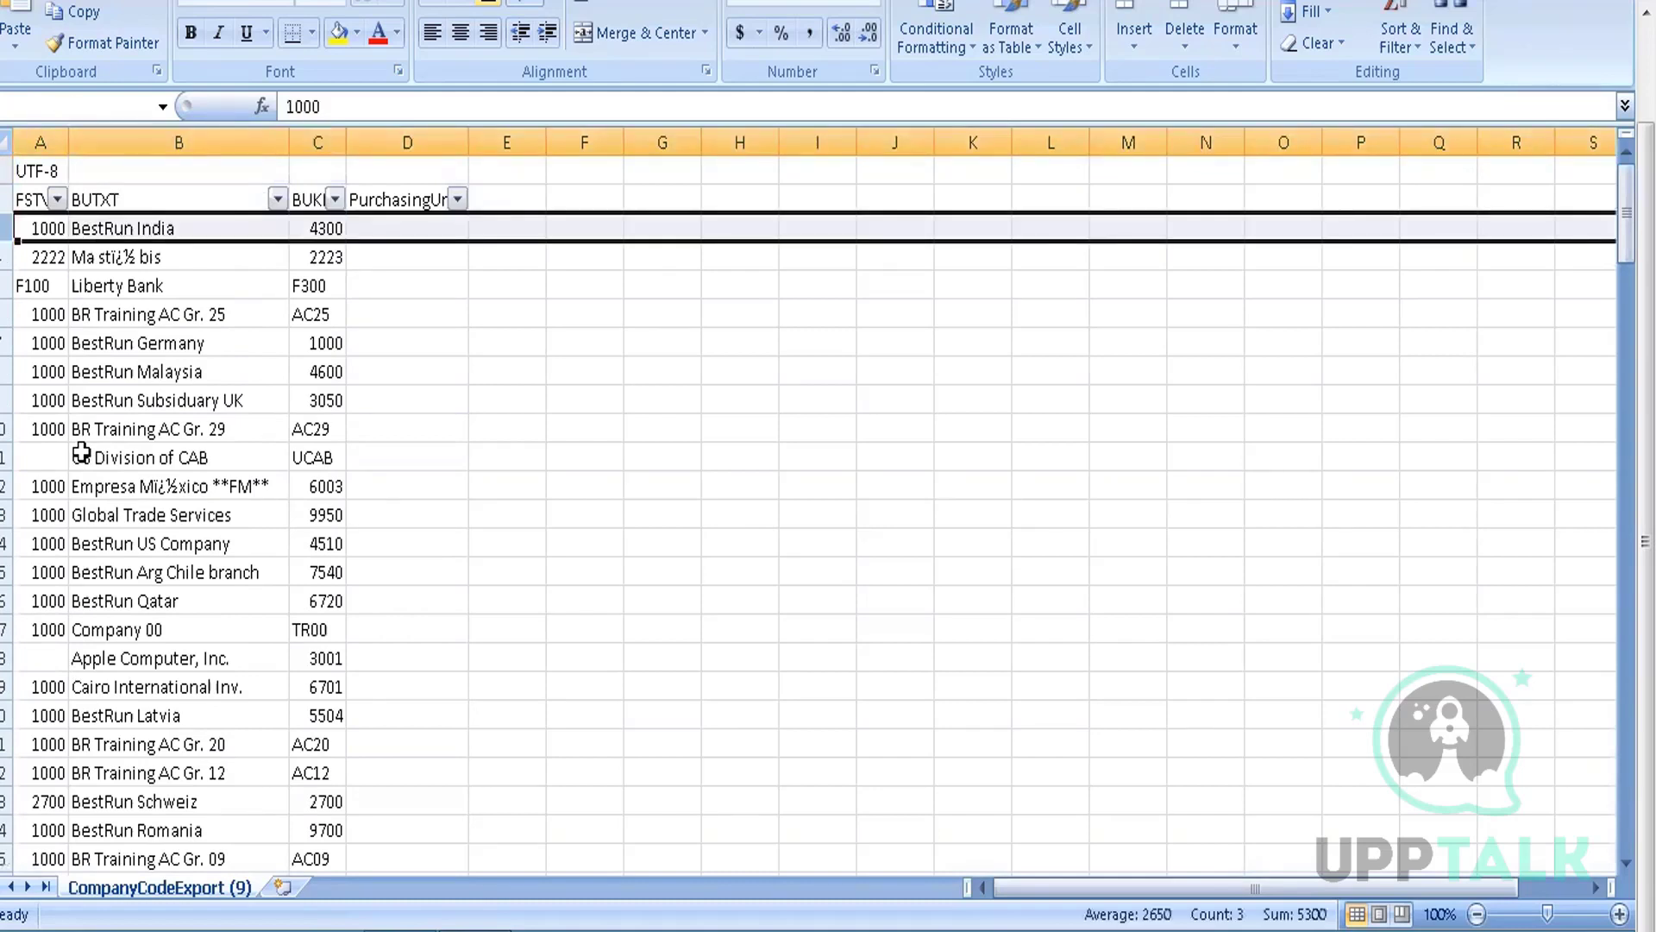
{"action": "key", "text": "shift+Down"}
{"action": "key", "text": "shift+Down"}
{"action": "key", "text": "shift+Down"}
{"action": "key", "text": "shift+Down"}
{"action": "key", "text": "shift+Down"}
{"action": "key", "text": "shift+Down"}
{"action": "key", "text": "shift+Down"}
{"action": "key", "text": "shift+Down"}
{"action": "key", "text": "shift+Down"}
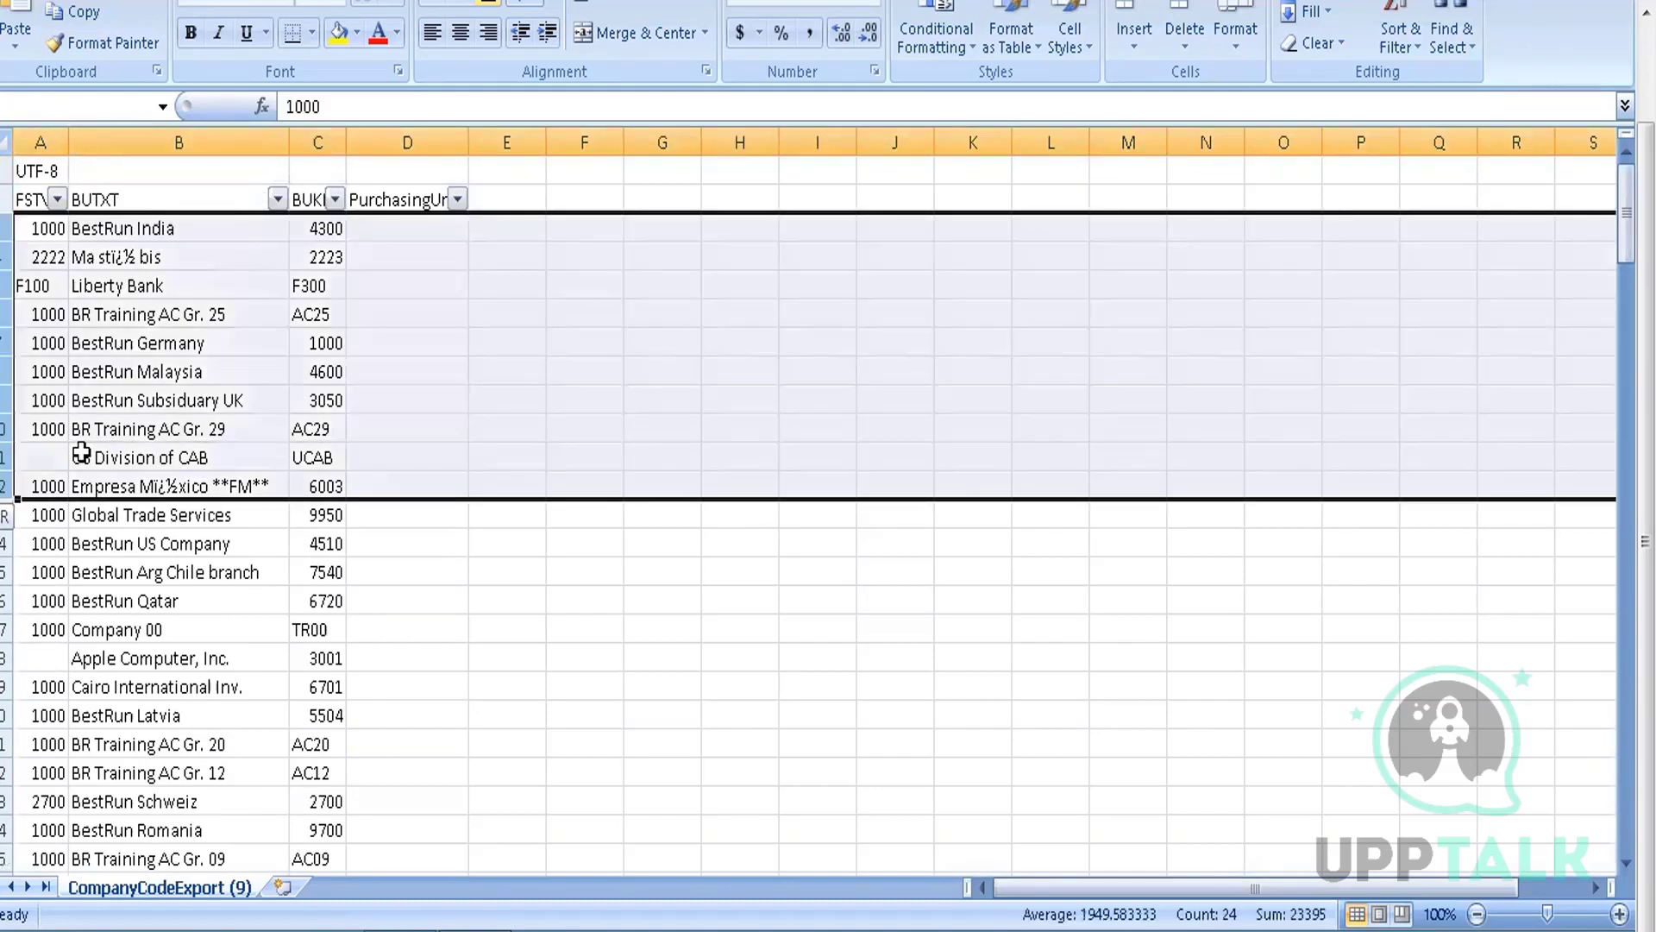
{"action": "key", "text": "shift+Down"}
{"action": "key", "text": "shift+Down"}
{"action": "key", "text": "shift+Down"}
{"action": "key", "text": "shift+Down"}
{"action": "key", "text": "shift+Down"}
{"action": "key", "text": "shift+Down"}
{"action": "key", "text": "shift+Down"}
{"action": "key", "text": "shift+Down"}
{"action": "key", "text": "shift+Down"}
{"action": "key", "text": "shift+Down"}
{"action": "key", "text": "shift+Down"}
{"action": "key", "text": "shift+Down"}
{"action": "key", "text": "shift+Down"}
{"action": "key", "text": "shift+Down"}
{"action": "key", "text": "shift+Down"}
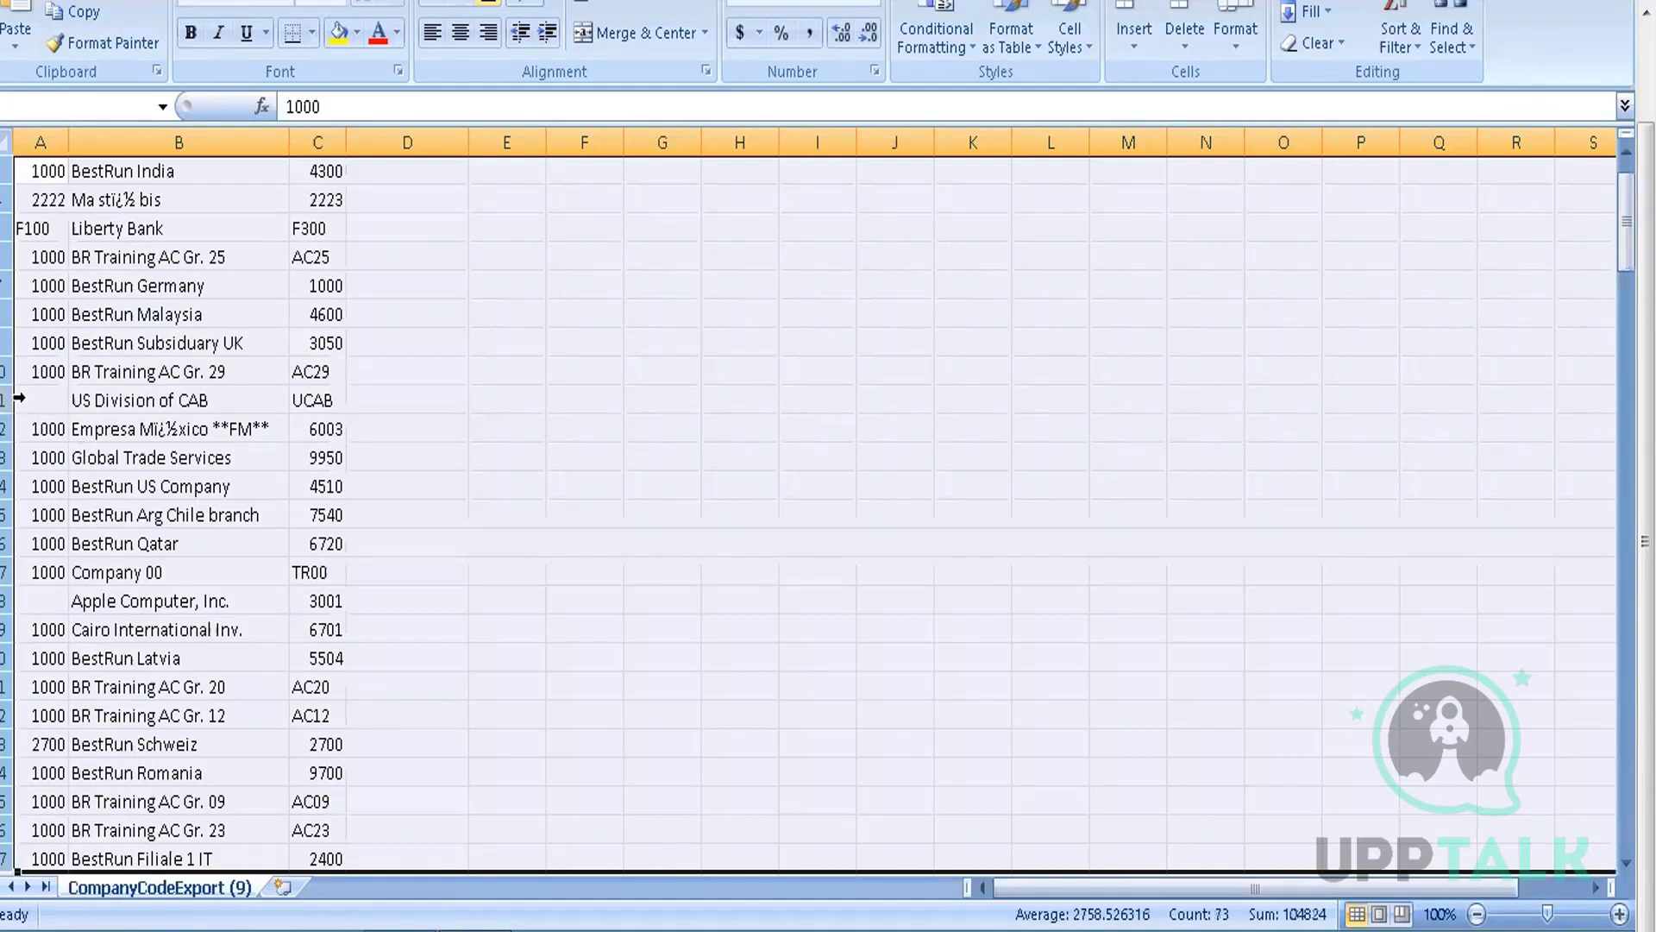
{"action": "right_click", "coordinate": [6, 399]}
{"action": "left_click", "coordinate": [61, 574]}
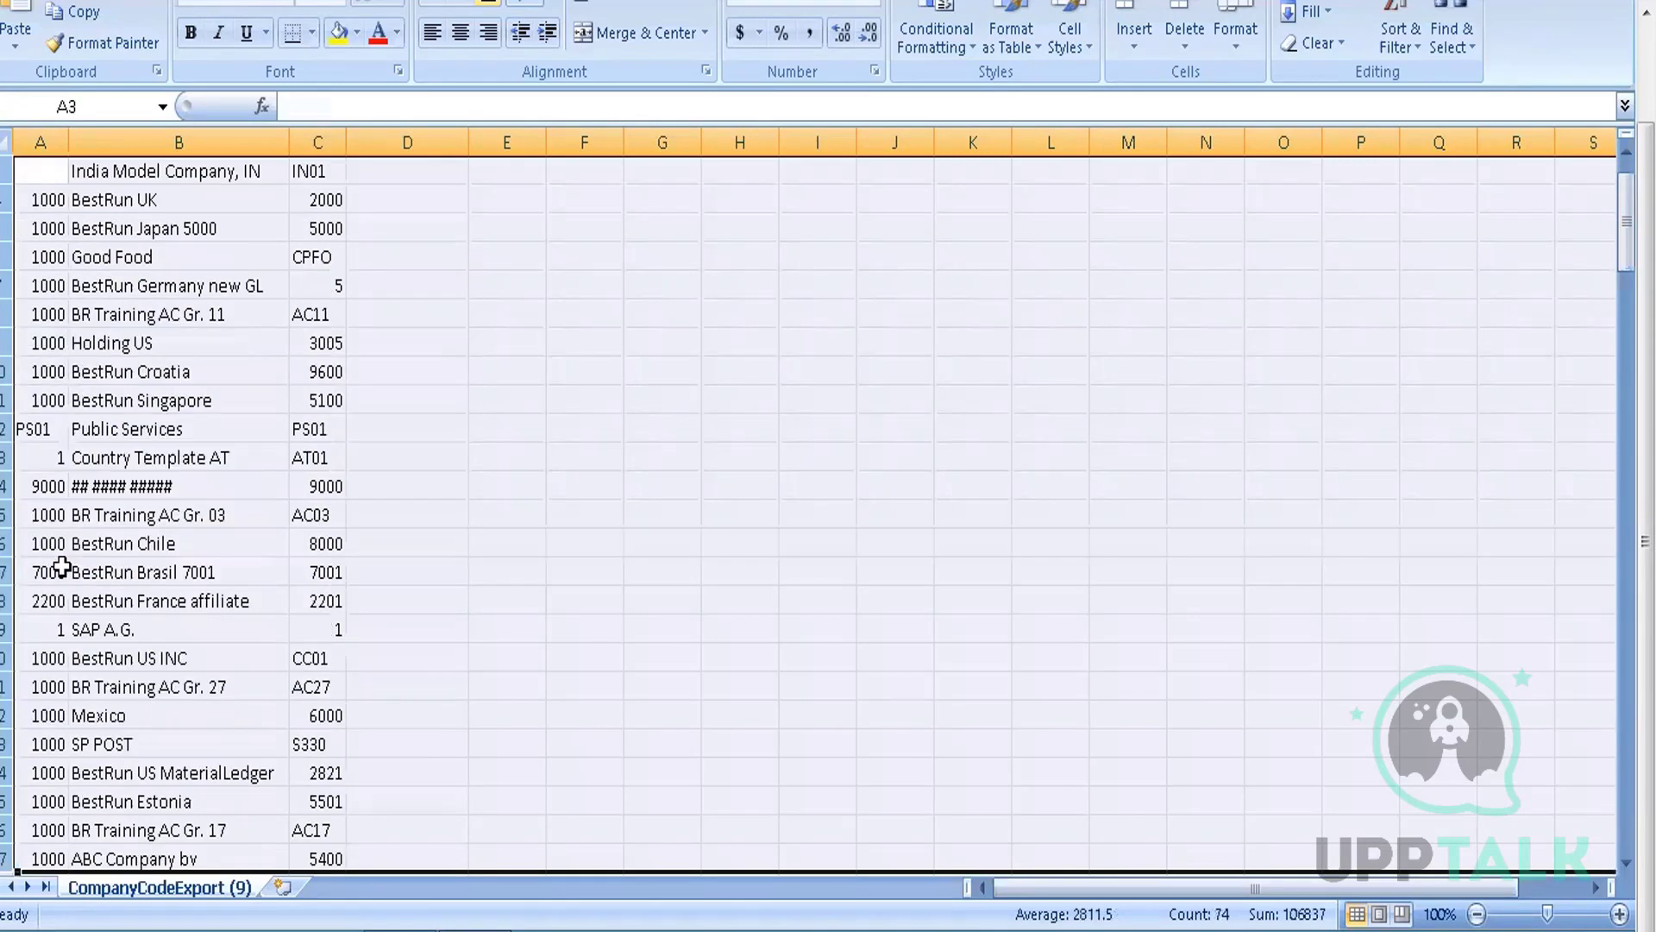
Delete three more selected blocks of company code rows, ending at cell A9 beside Mill Products (USA)
{"action": "right_click", "coordinate": [12, 317]}
{"action": "left_click", "coordinate": [69, 499]}
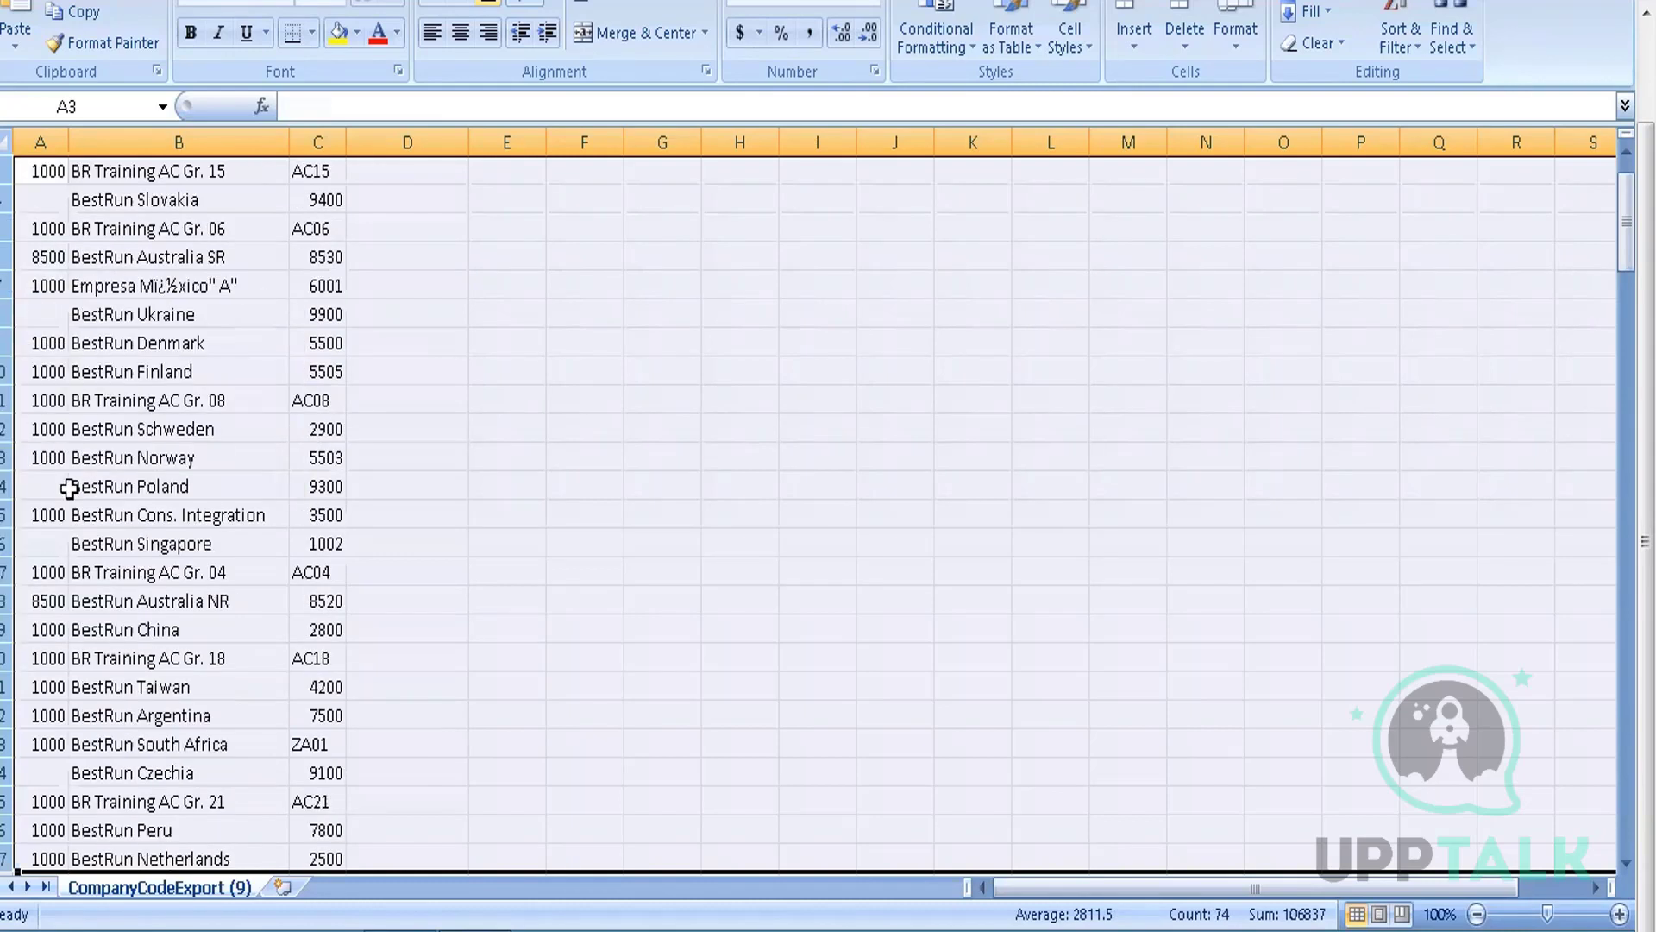
{"action": "right_click", "coordinate": [10, 402]}
{"action": "left_click", "coordinate": [62, 581]}
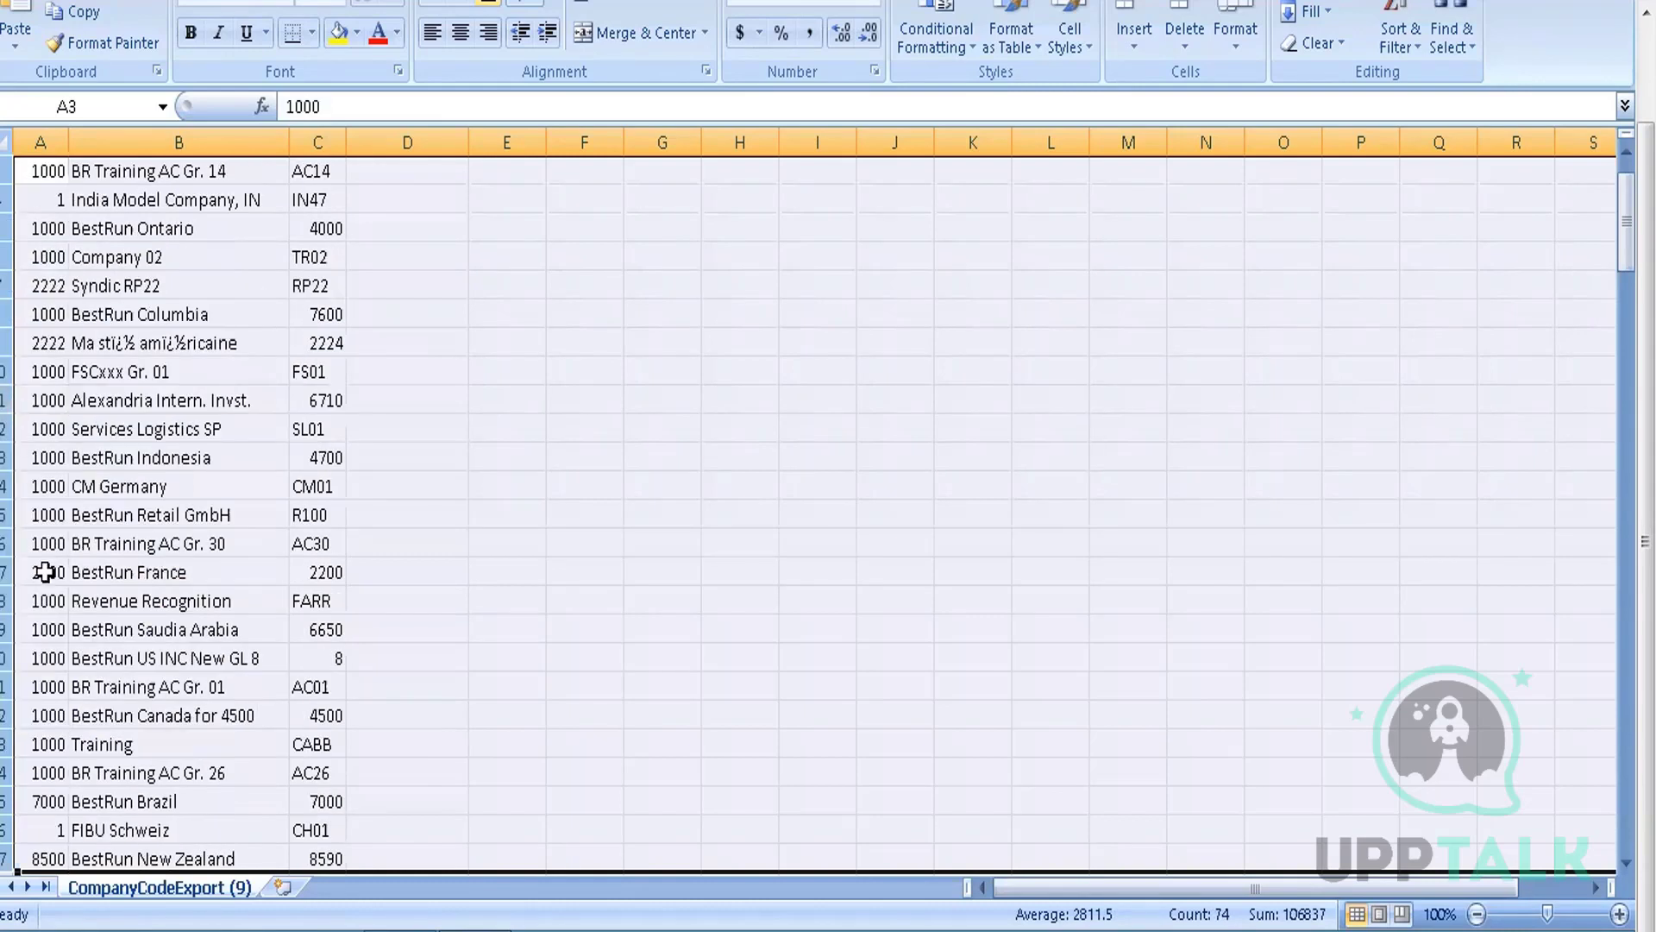
{"action": "right_click", "coordinate": [11, 449]}
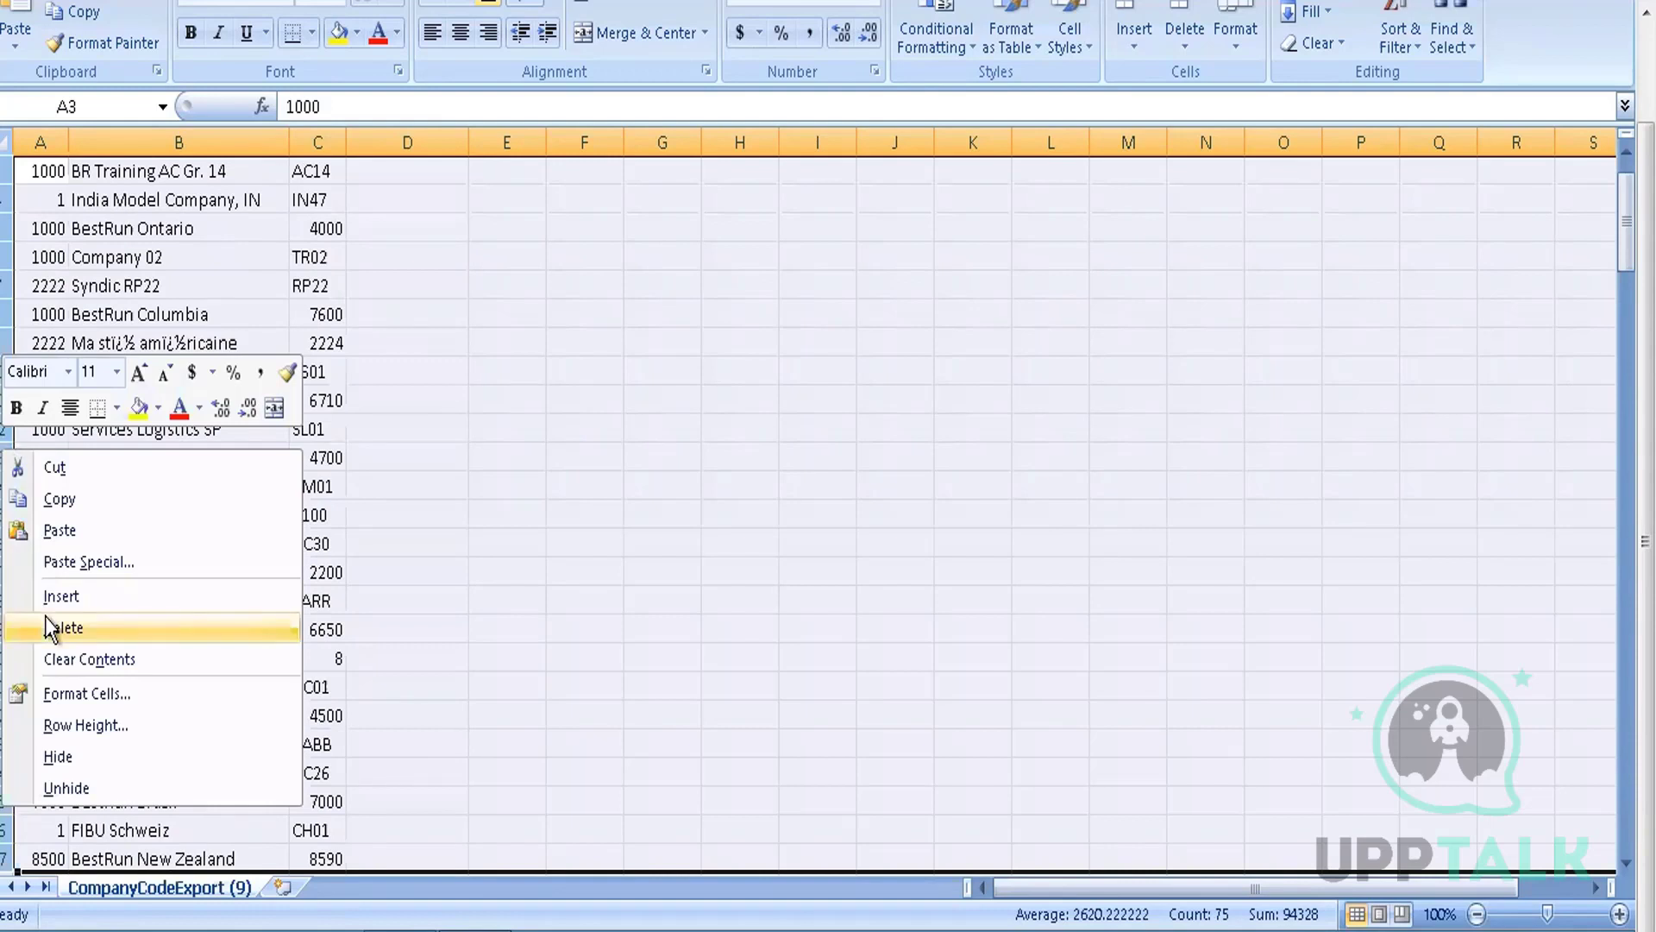
{"action": "left_click", "coordinate": [50, 621]}
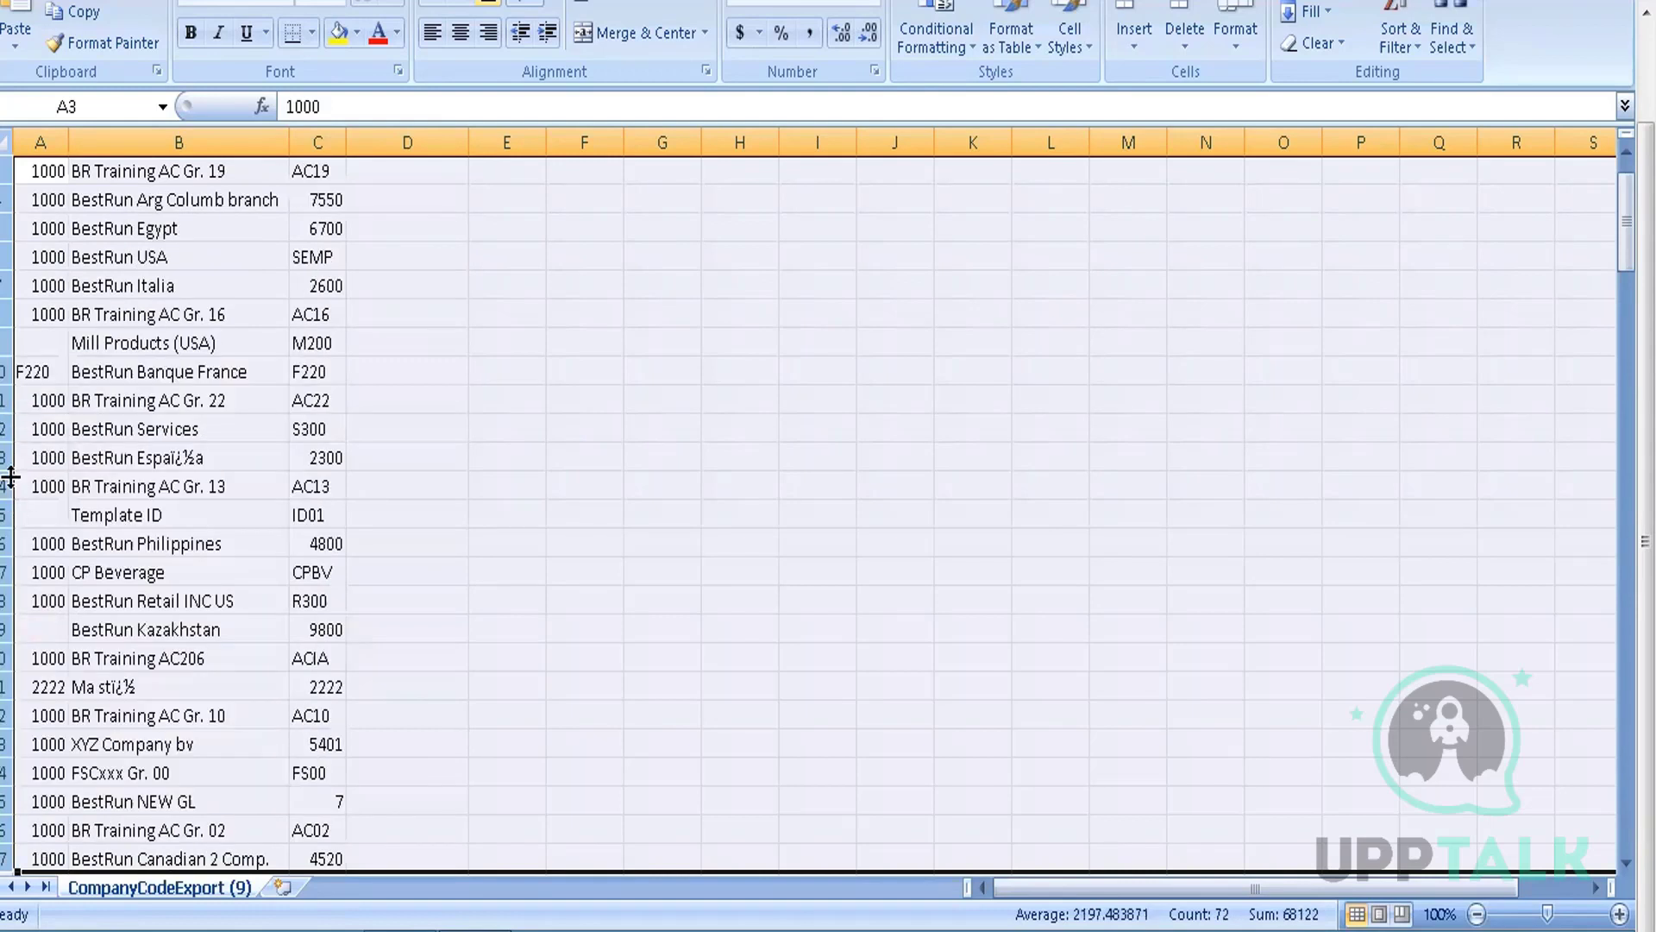
{"action": "left_click", "coordinate": [164, 338]}
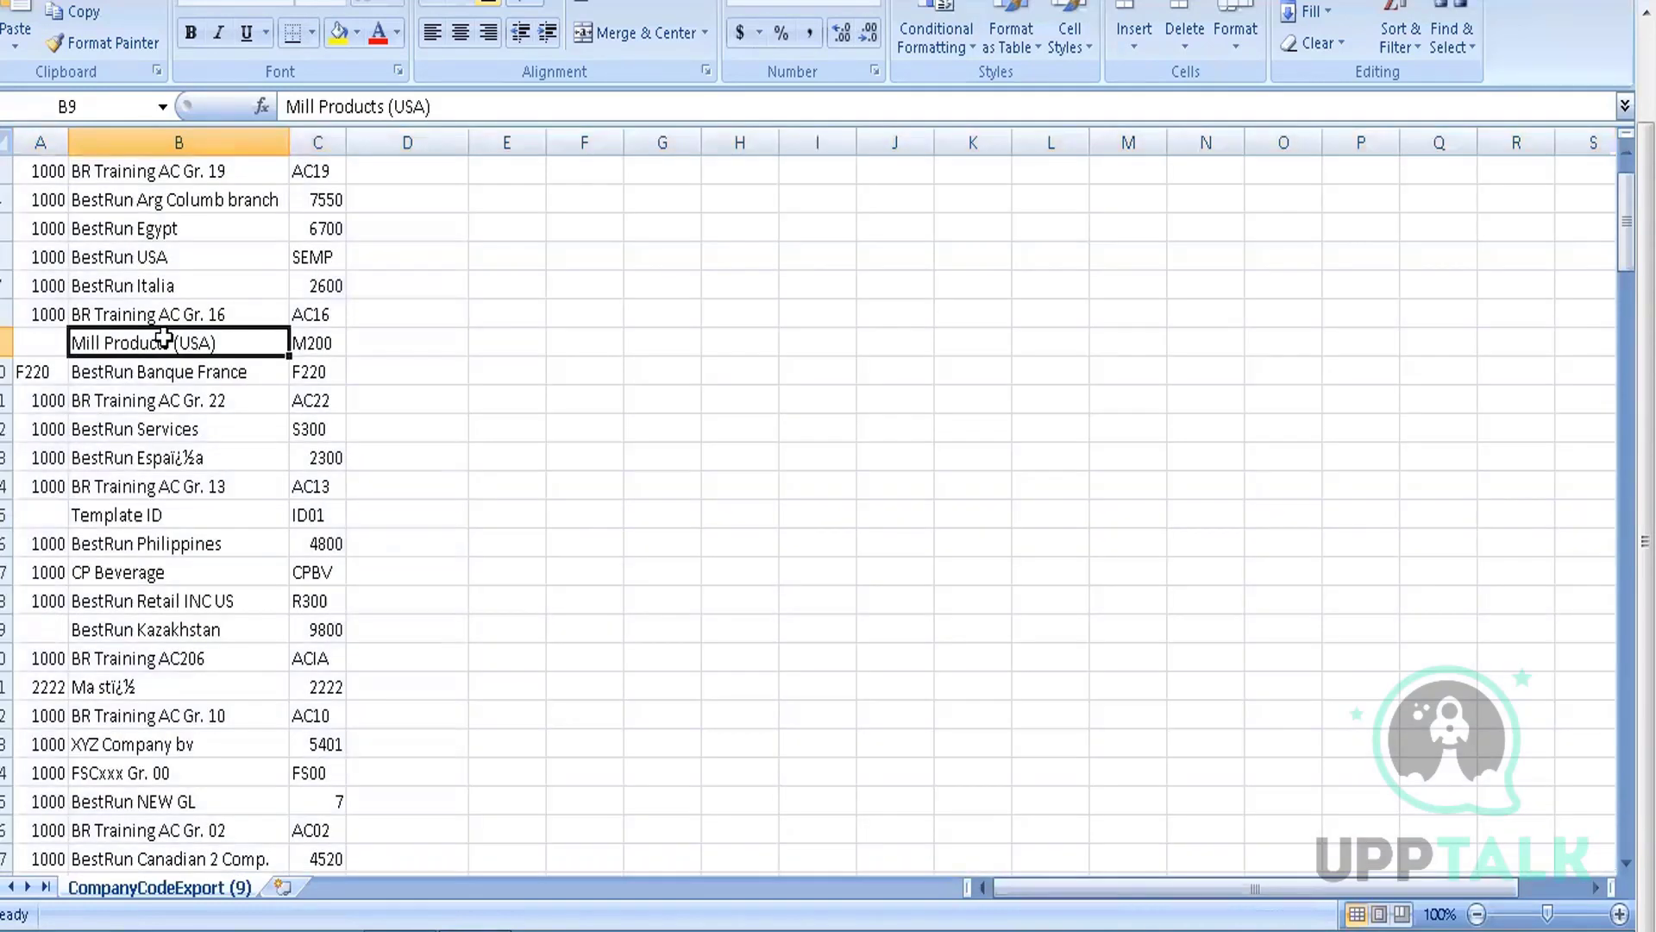
{"action": "key", "text": "Left"}
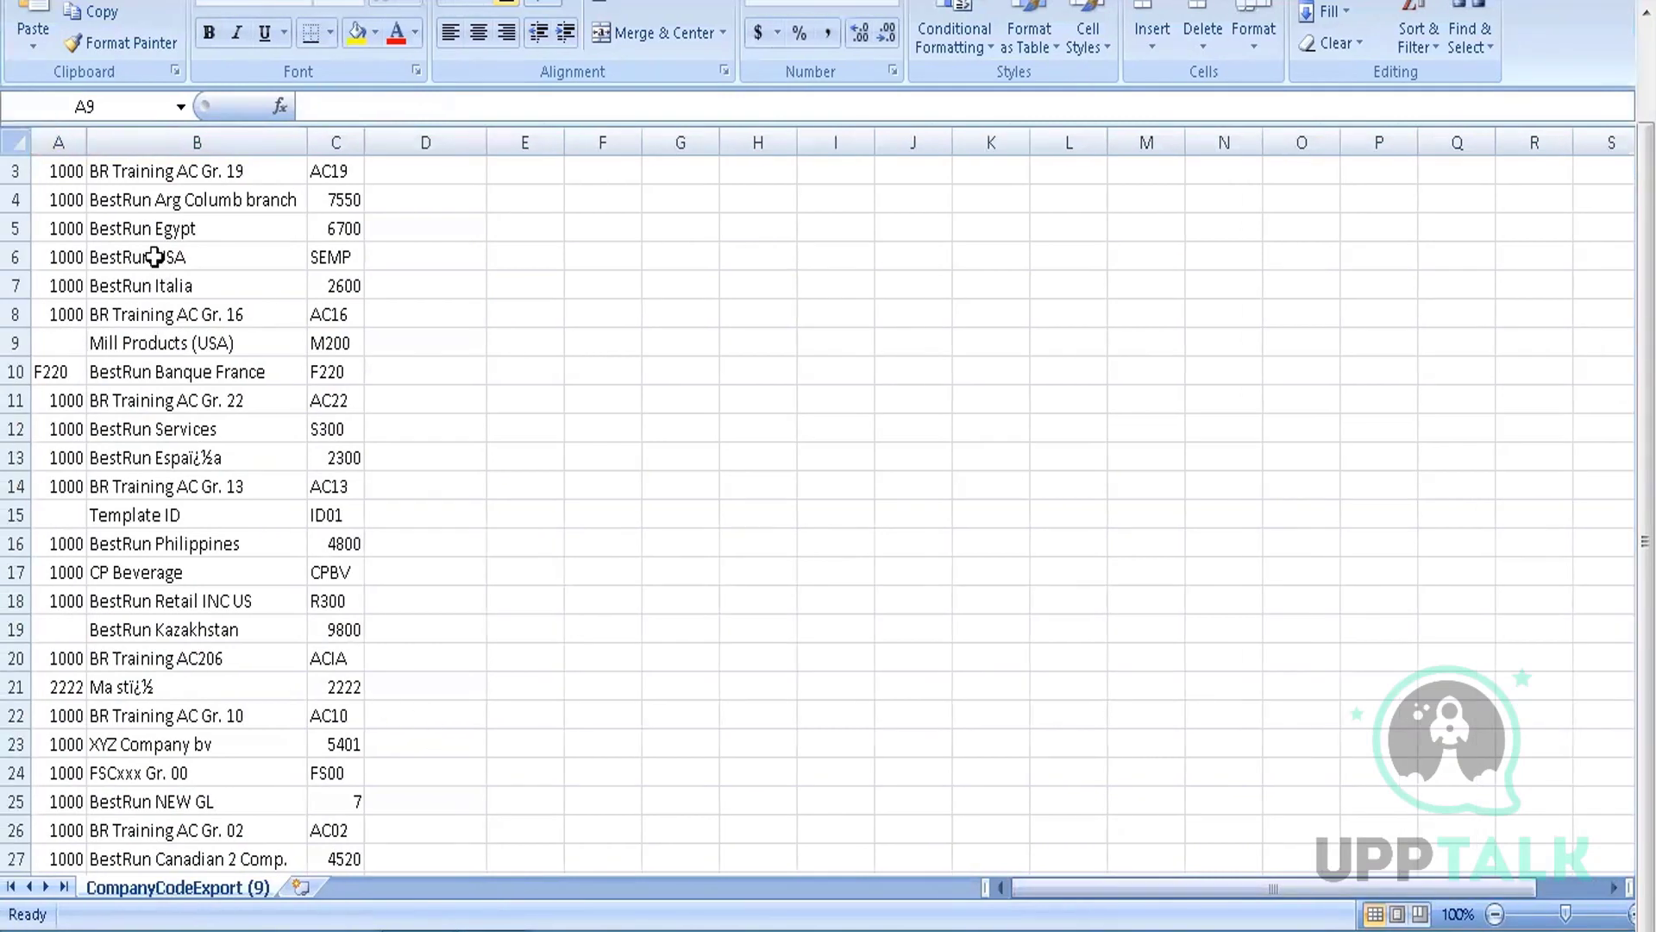
Delete rows 9 (Mill Products (USA)) through the sheet's last row, keeping BR Training AC Gr. 19–16
{"action": "key", "text": "Down"}
{"action": "key", "text": "Up"}
{"action": "key", "text": "Up"}
{"action": "key", "text": "Up"}
{"action": "key", "text": "Up"}
{"action": "key", "text": "Up"}
{"action": "key", "text": "Up"}
{"action": "key", "text": "Up"}
{"action": "key", "text": "Up"}
{"action": "key", "text": "Up"}
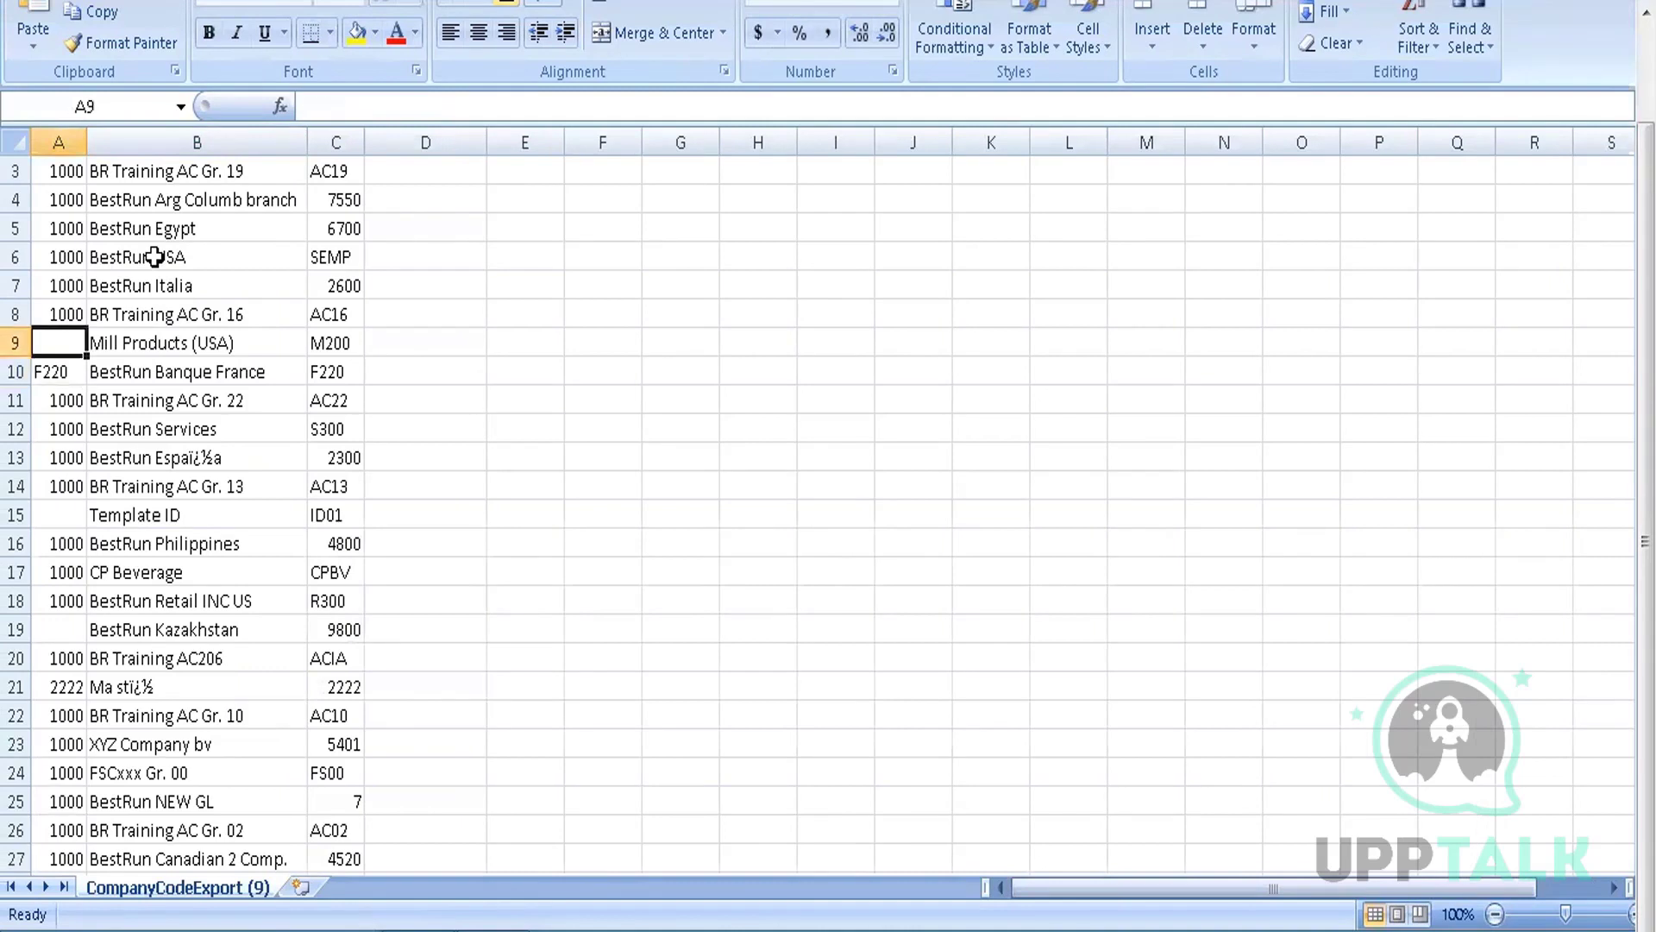
{"action": "key", "text": "Down"}
{"action": "key", "text": "Down"}
{"action": "key", "text": "Down"}
{"action": "key", "text": "Down"}
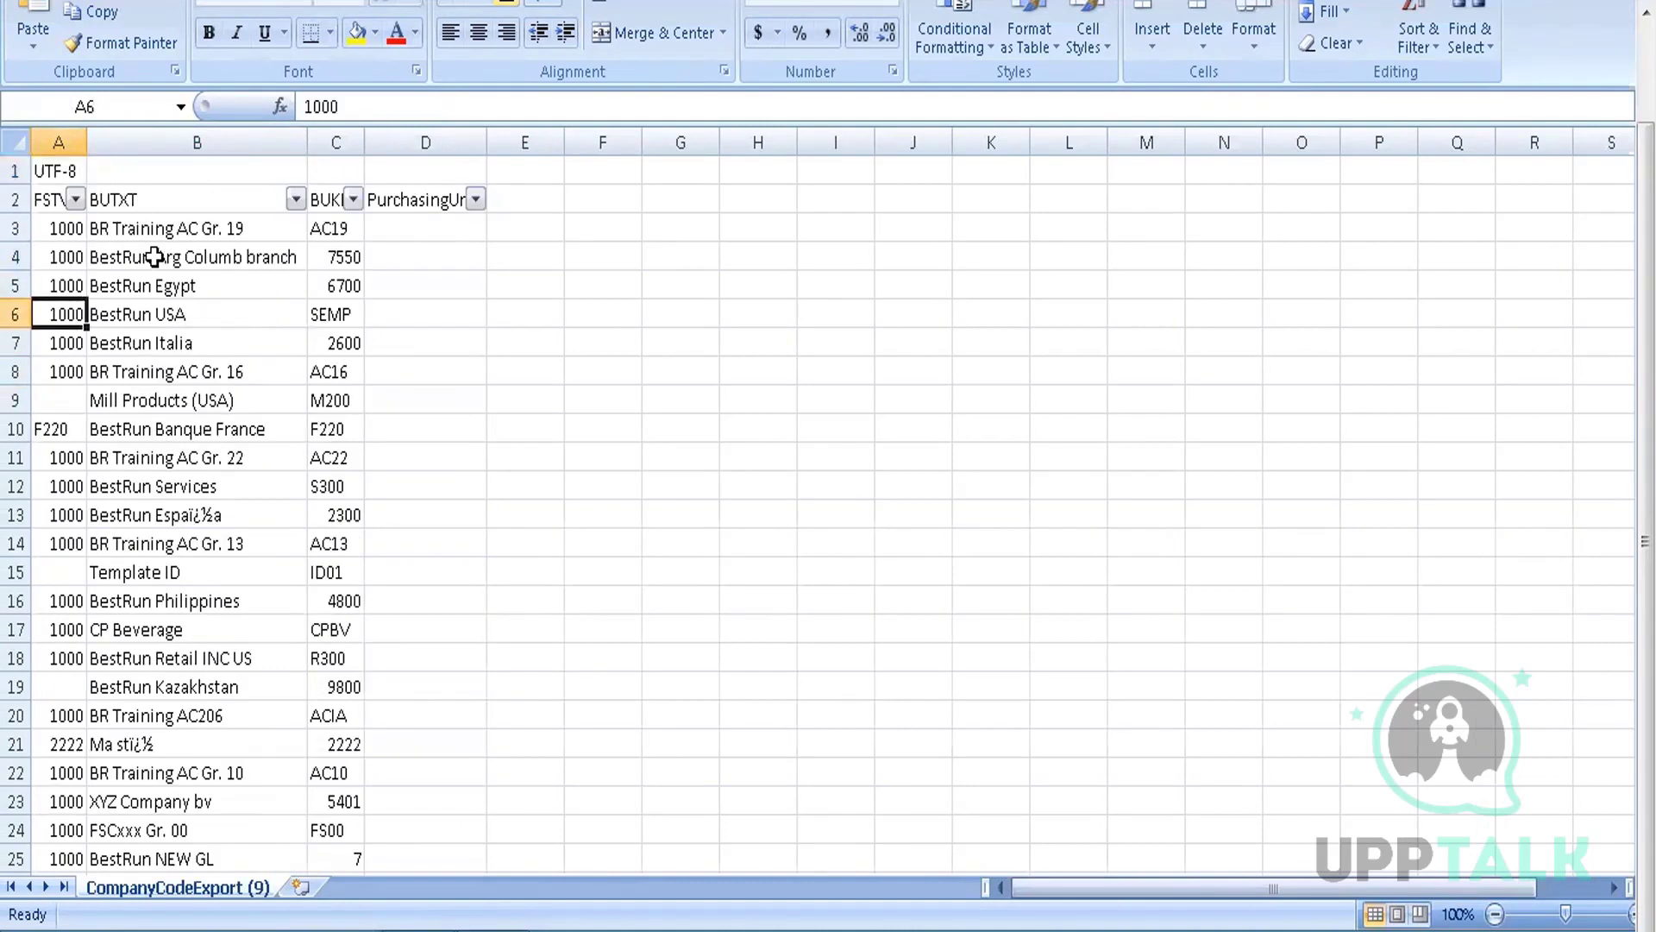
{"action": "key", "text": "shift+space"}
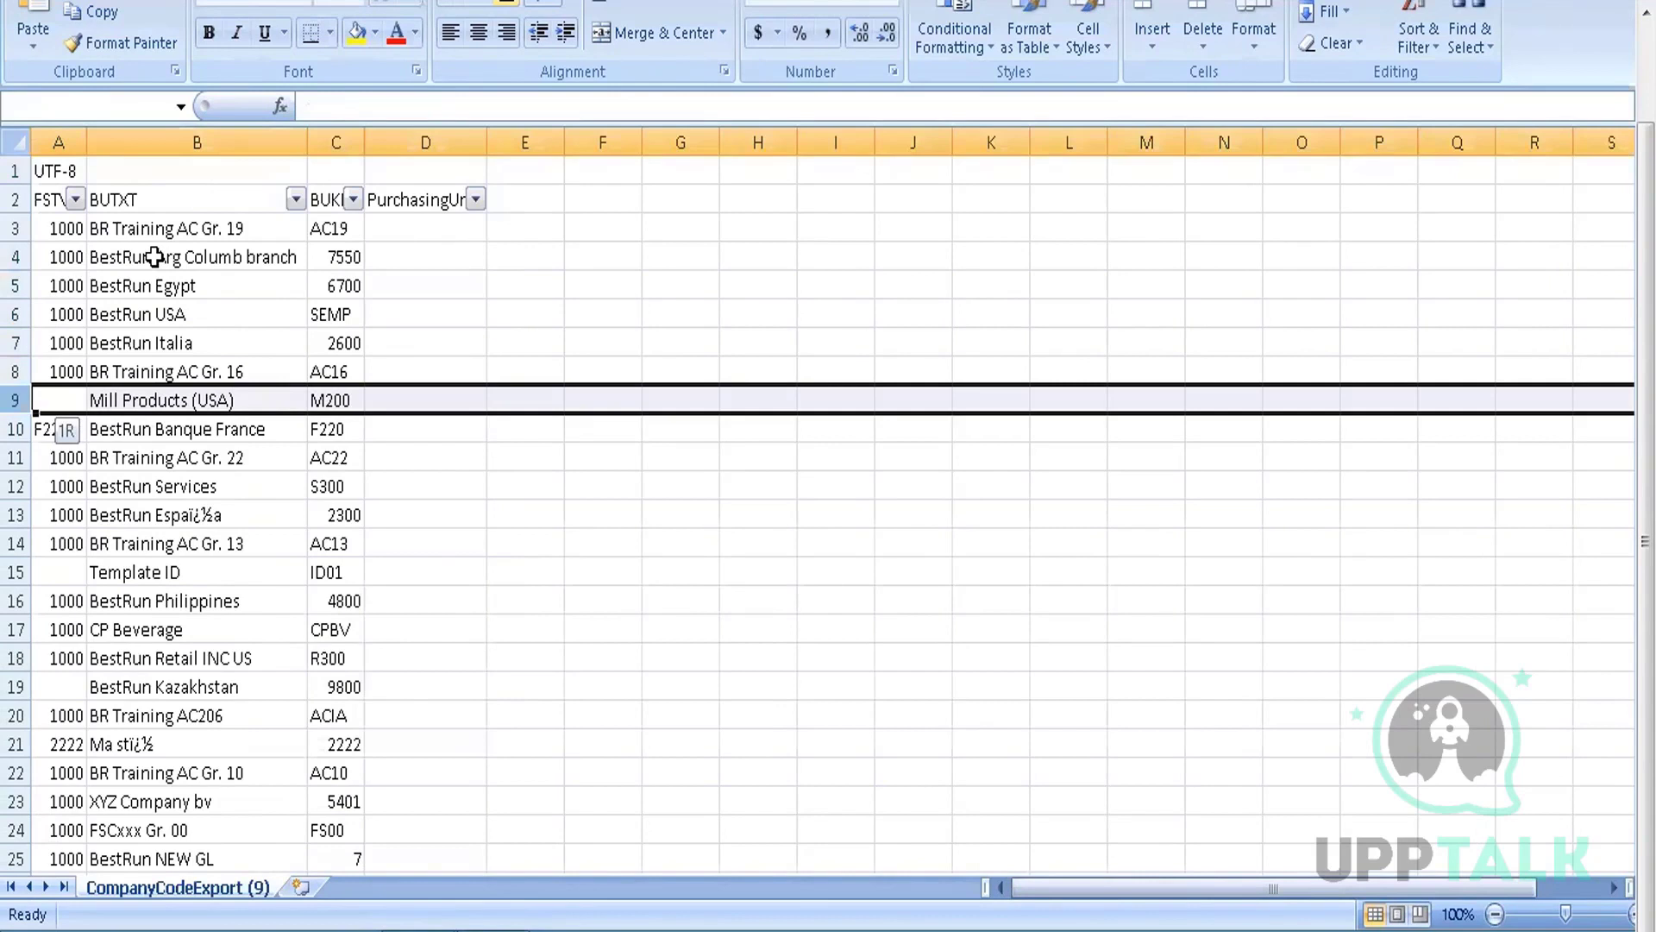
{"action": "key", "text": "shift+Down"}
{"action": "key", "text": "shift+Down"}
{"action": "key", "text": "shift+Down"}
{"action": "key", "text": "shift+Down"}
{"action": "key", "text": "shift+Down"}
{"action": "key", "text": "shift+Down"}
{"action": "key", "text": "shift+Down"}
{"action": "key", "text": "shift+Down"}
{"action": "key", "text": "shift+Down"}
{"action": "key", "text": "shift+Down"}
{"action": "key", "text": "shift+Down"}
{"action": "key", "text": "ctrl+shift+Down"}
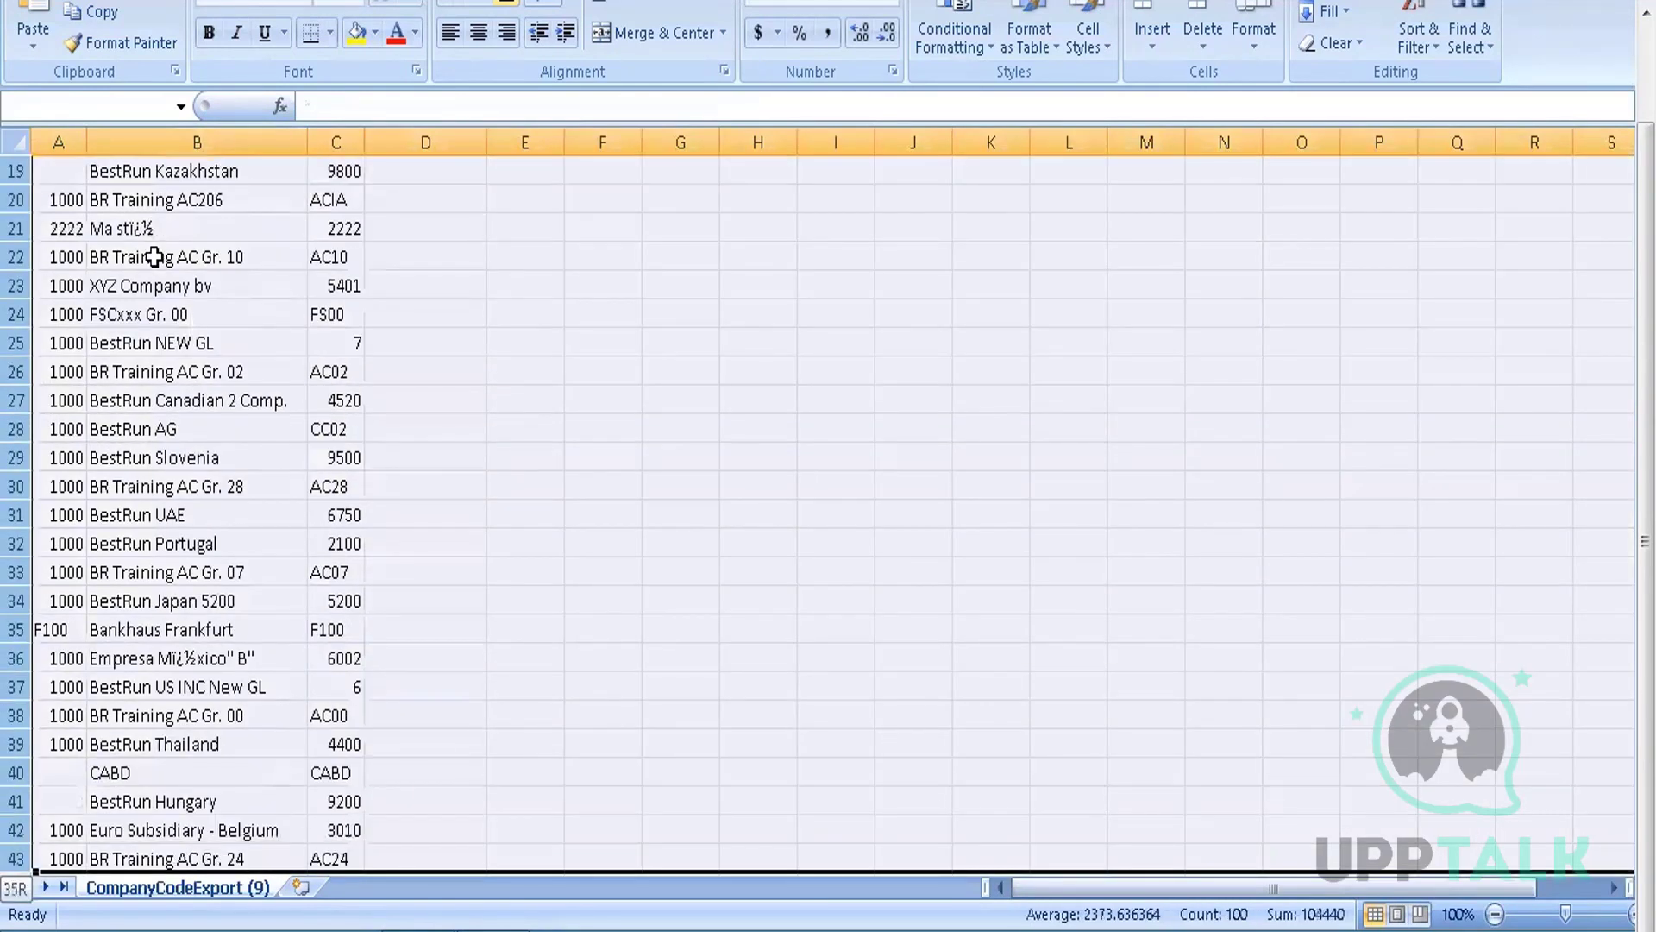
{"action": "key", "text": "ctrl+shift+Down"}
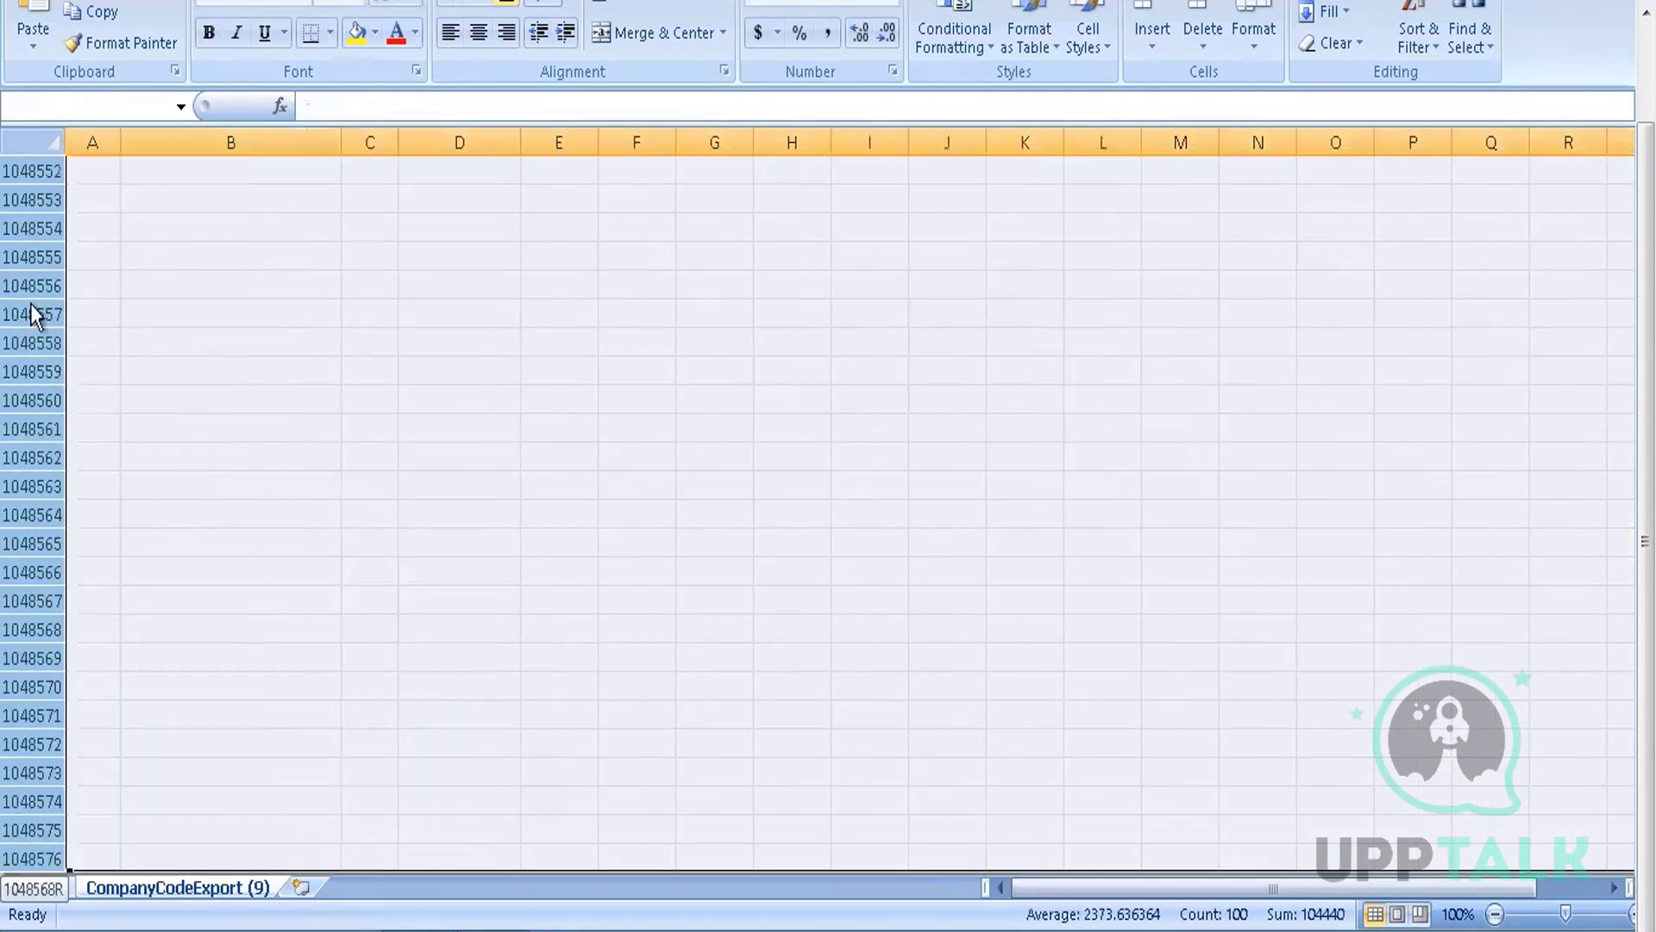
{"action": "right_click", "coordinate": [35, 305]}
{"action": "left_click", "coordinate": [106, 492]}
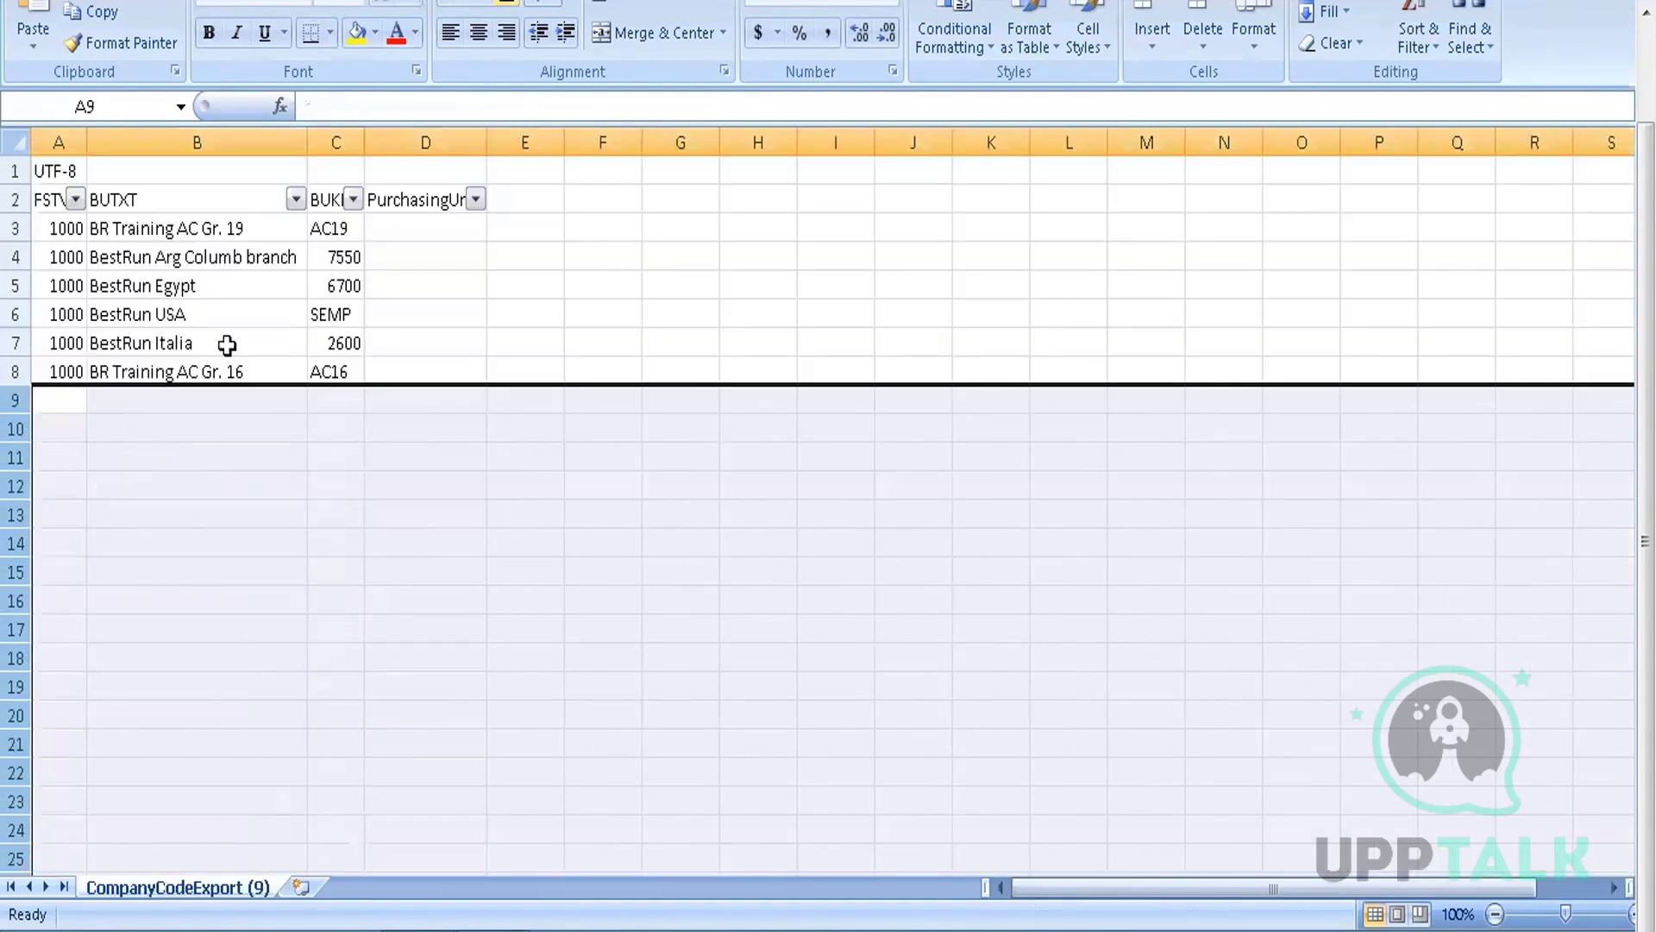
{"action": "left_click", "coordinate": [188, 262]}
{"action": "key", "text": "Up"}
{"action": "key", "text": "Up"}
{"action": "key", "text": "Up"}
{"action": "key", "text": "Down"}
{"action": "key", "text": "Down"}
{"action": "key", "text": "Down"}
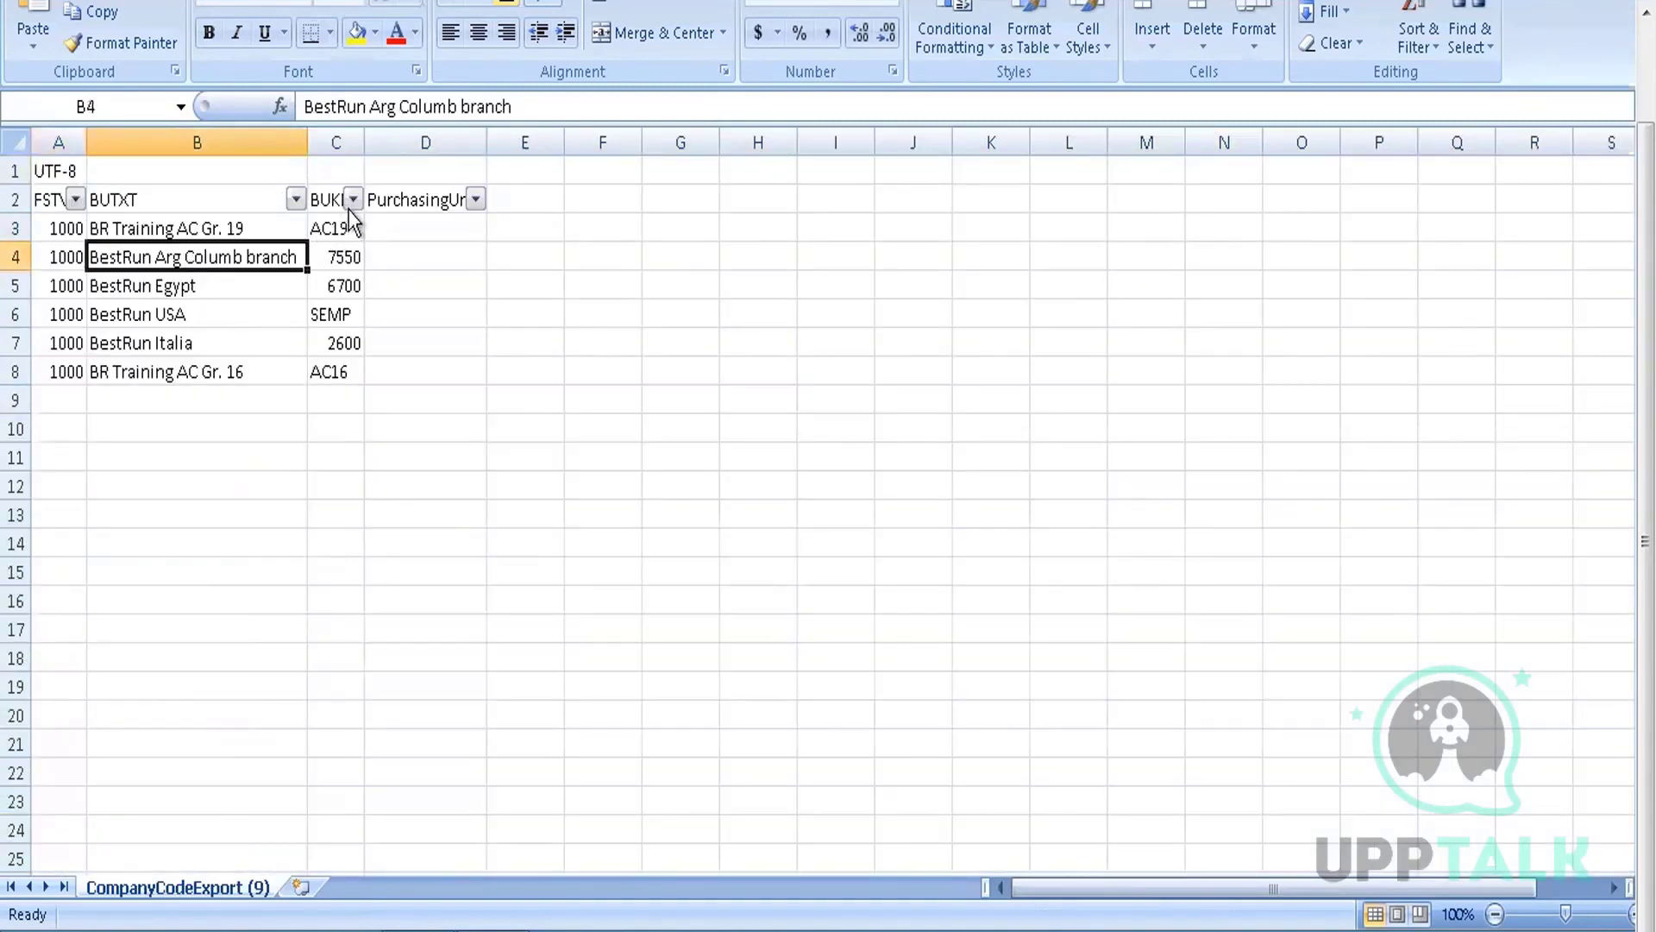
Check the BUKRS and FSTVA filter lists unchanged, then remove AutoFilter from header row 2 with Ctrl+Shift+L
{"action": "left_click", "coordinate": [353, 200]}
{"action": "left_click", "coordinate": [437, 310]}
{"action": "left_click", "coordinate": [81, 200]}
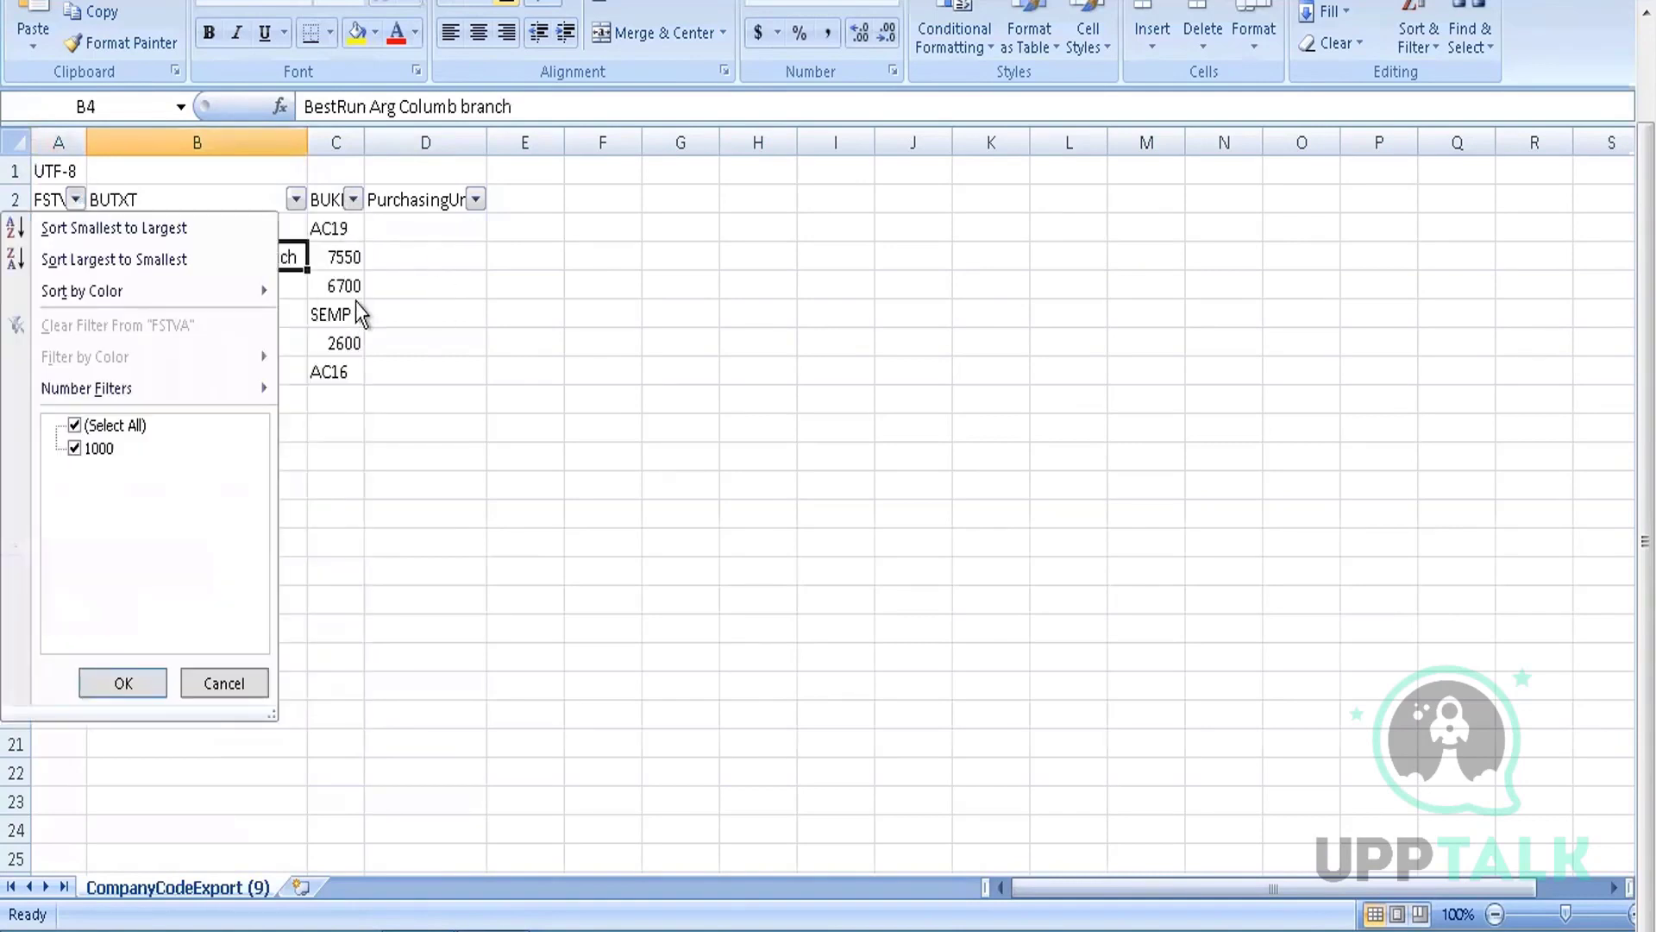
{"action": "left_click", "coordinate": [21, 185]}
{"action": "left_click", "coordinate": [17, 201]}
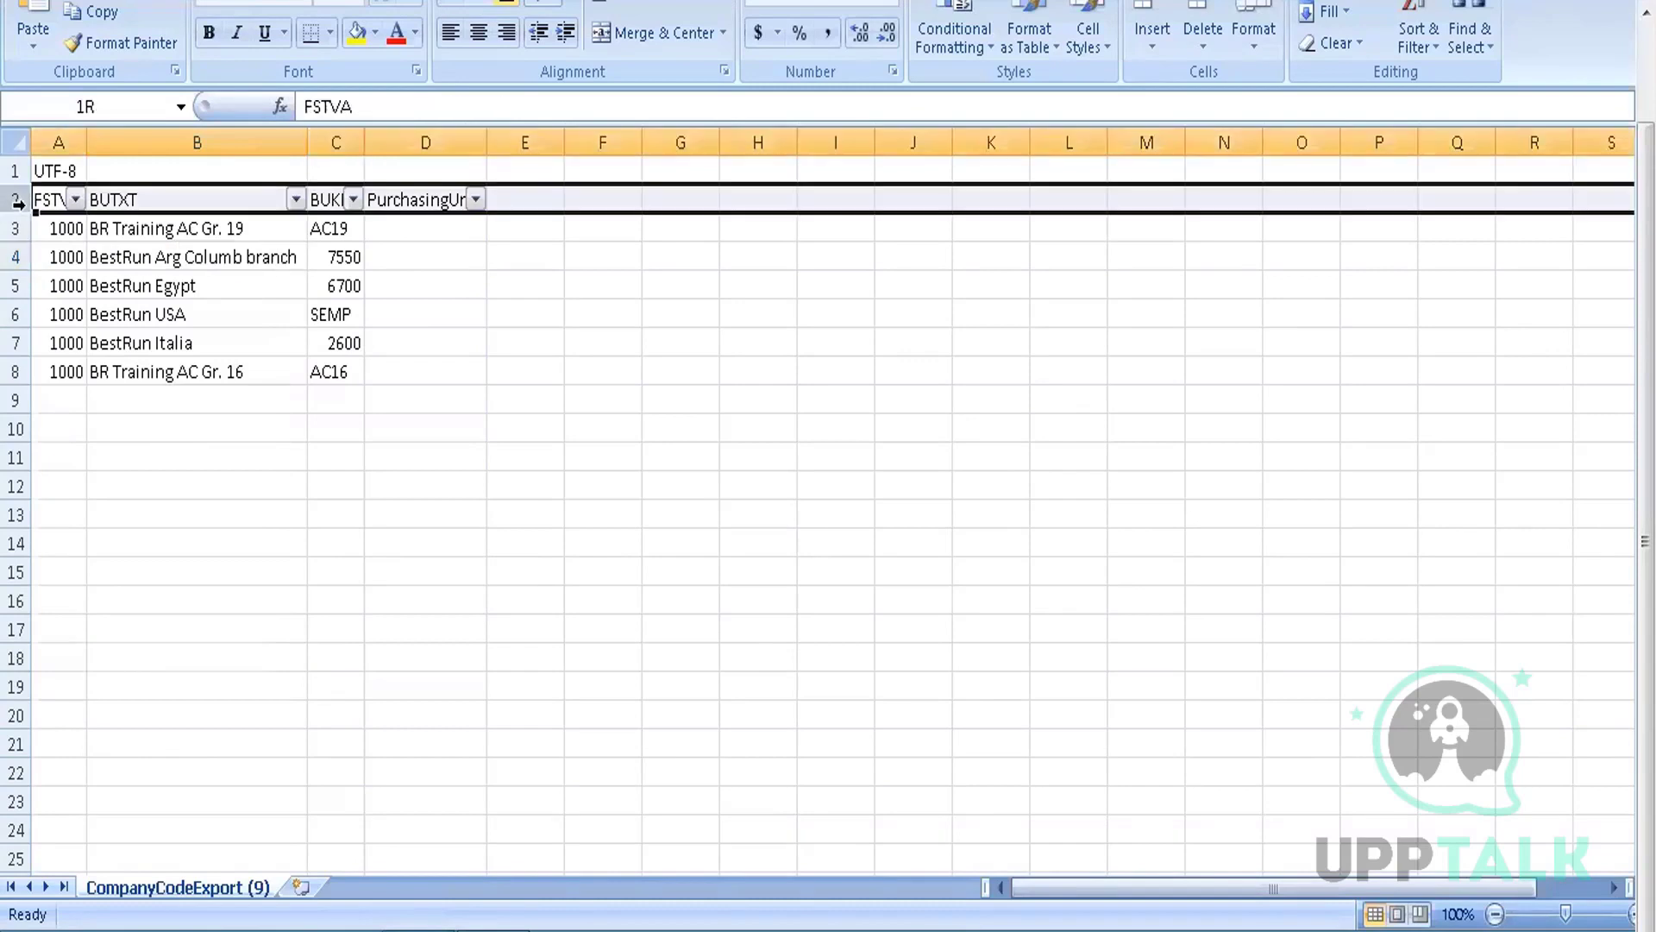
{"action": "key", "text": "ctrl+shift+l"}
{"action": "left_click", "coordinate": [336, 276]}
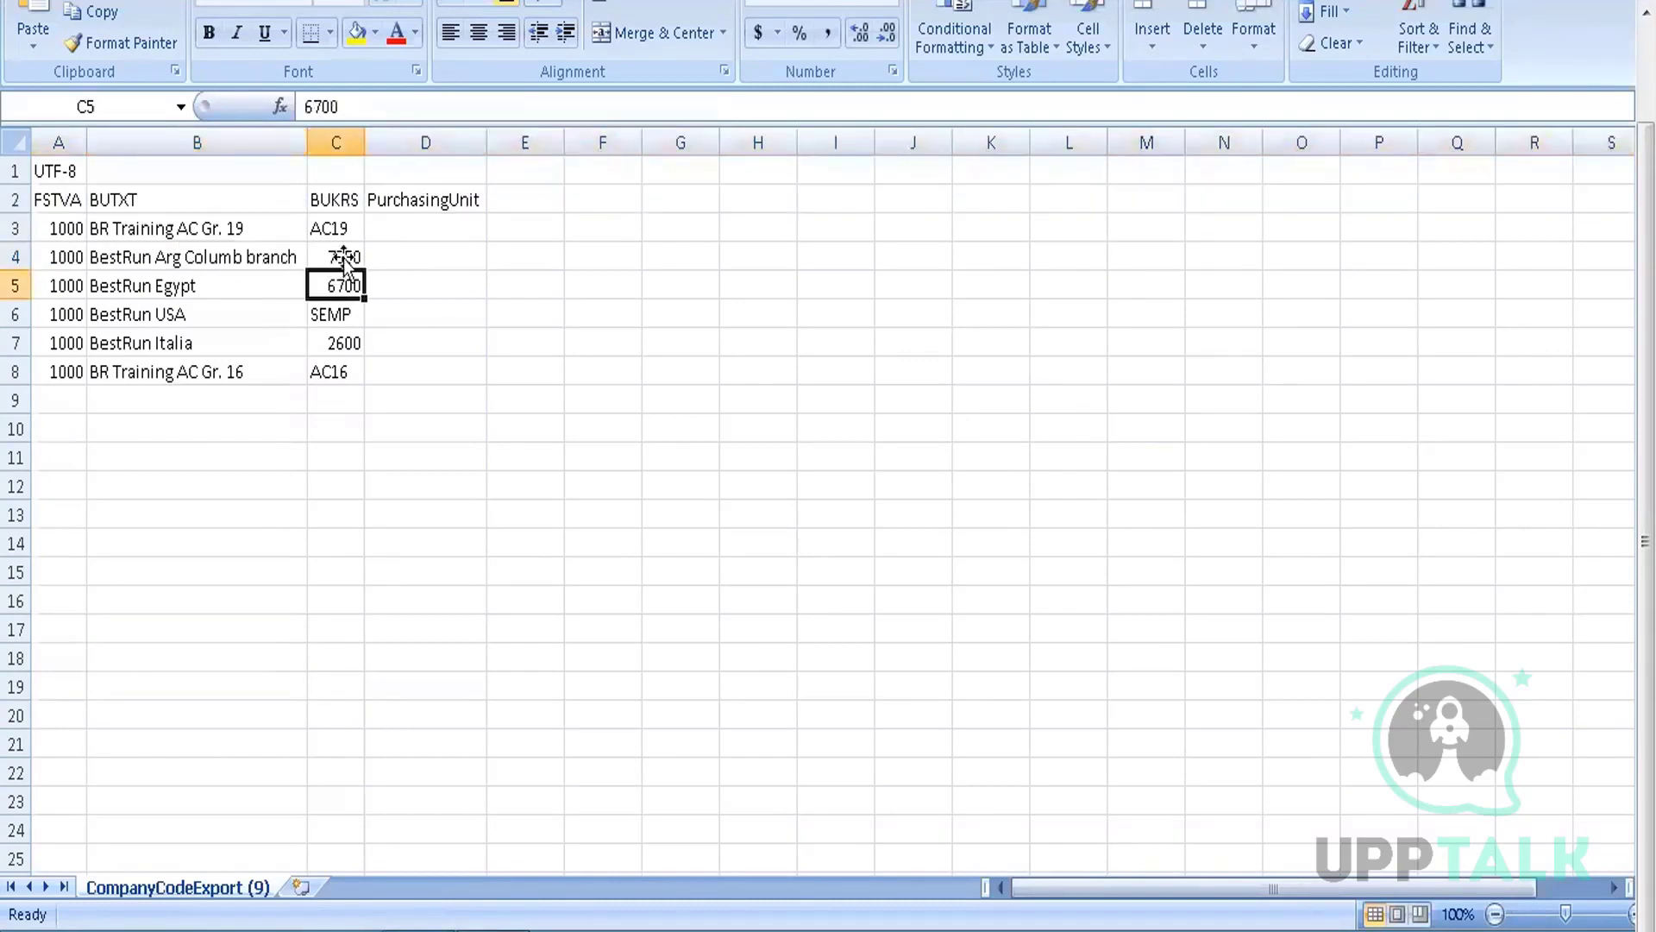
Clear the contents of rows 5 through 8, then return to the Ariba import page
{"action": "left_click", "coordinate": [17, 285]}
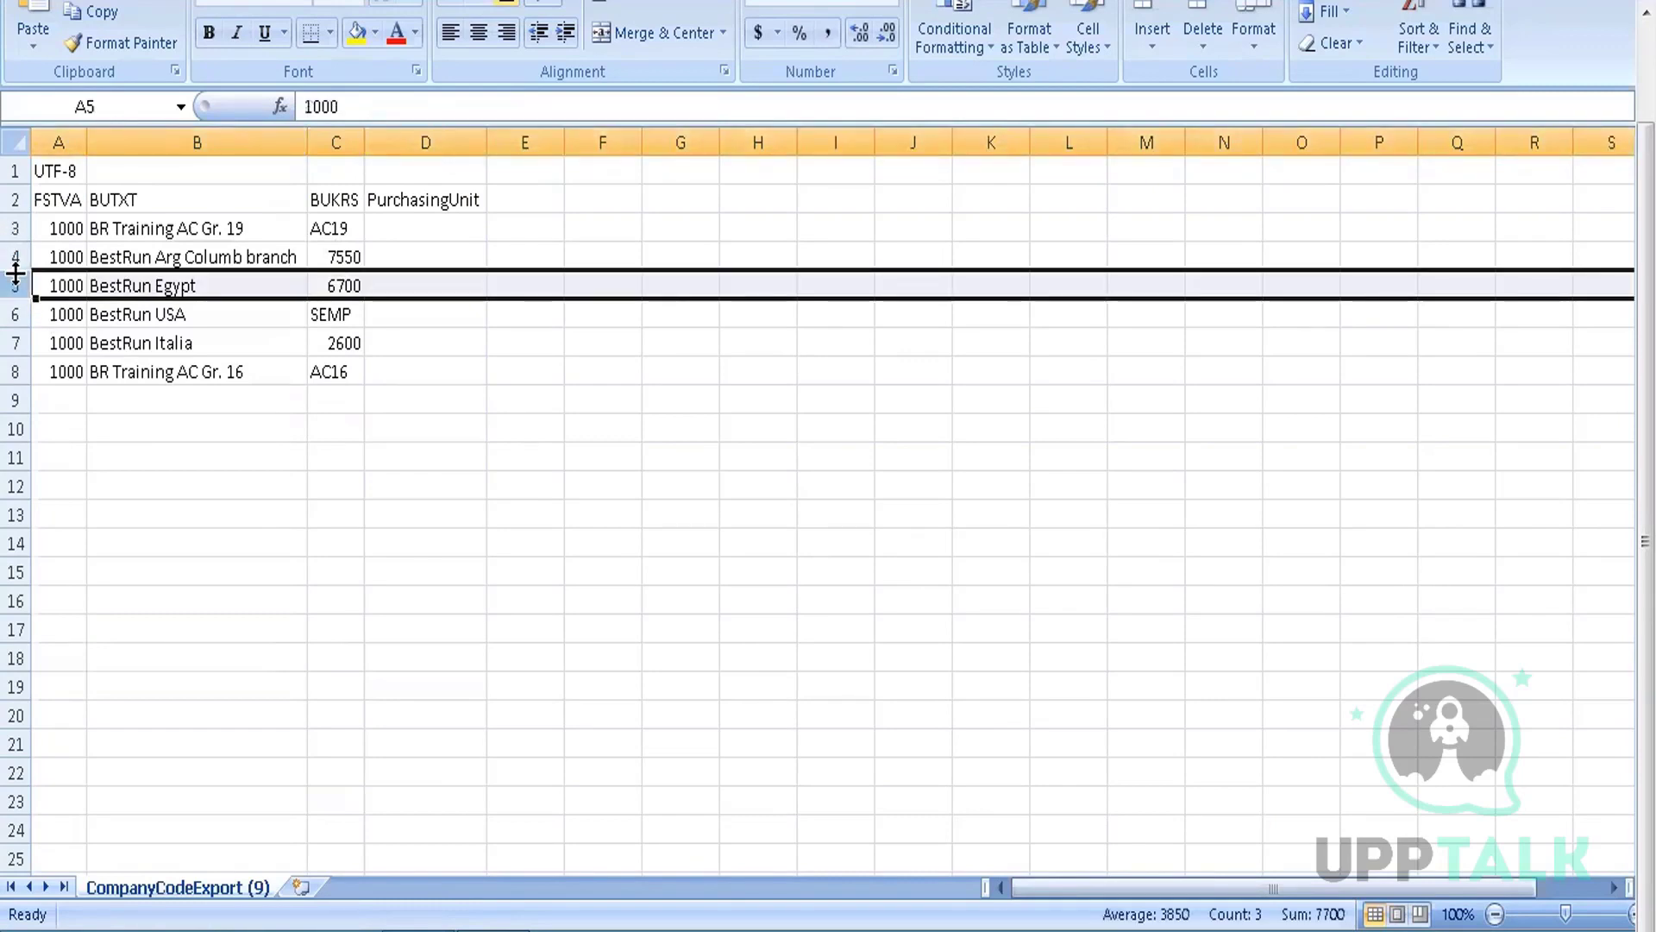
{"action": "left_click_drag", "start_coordinate": [18, 285], "coordinate": [17, 362]}
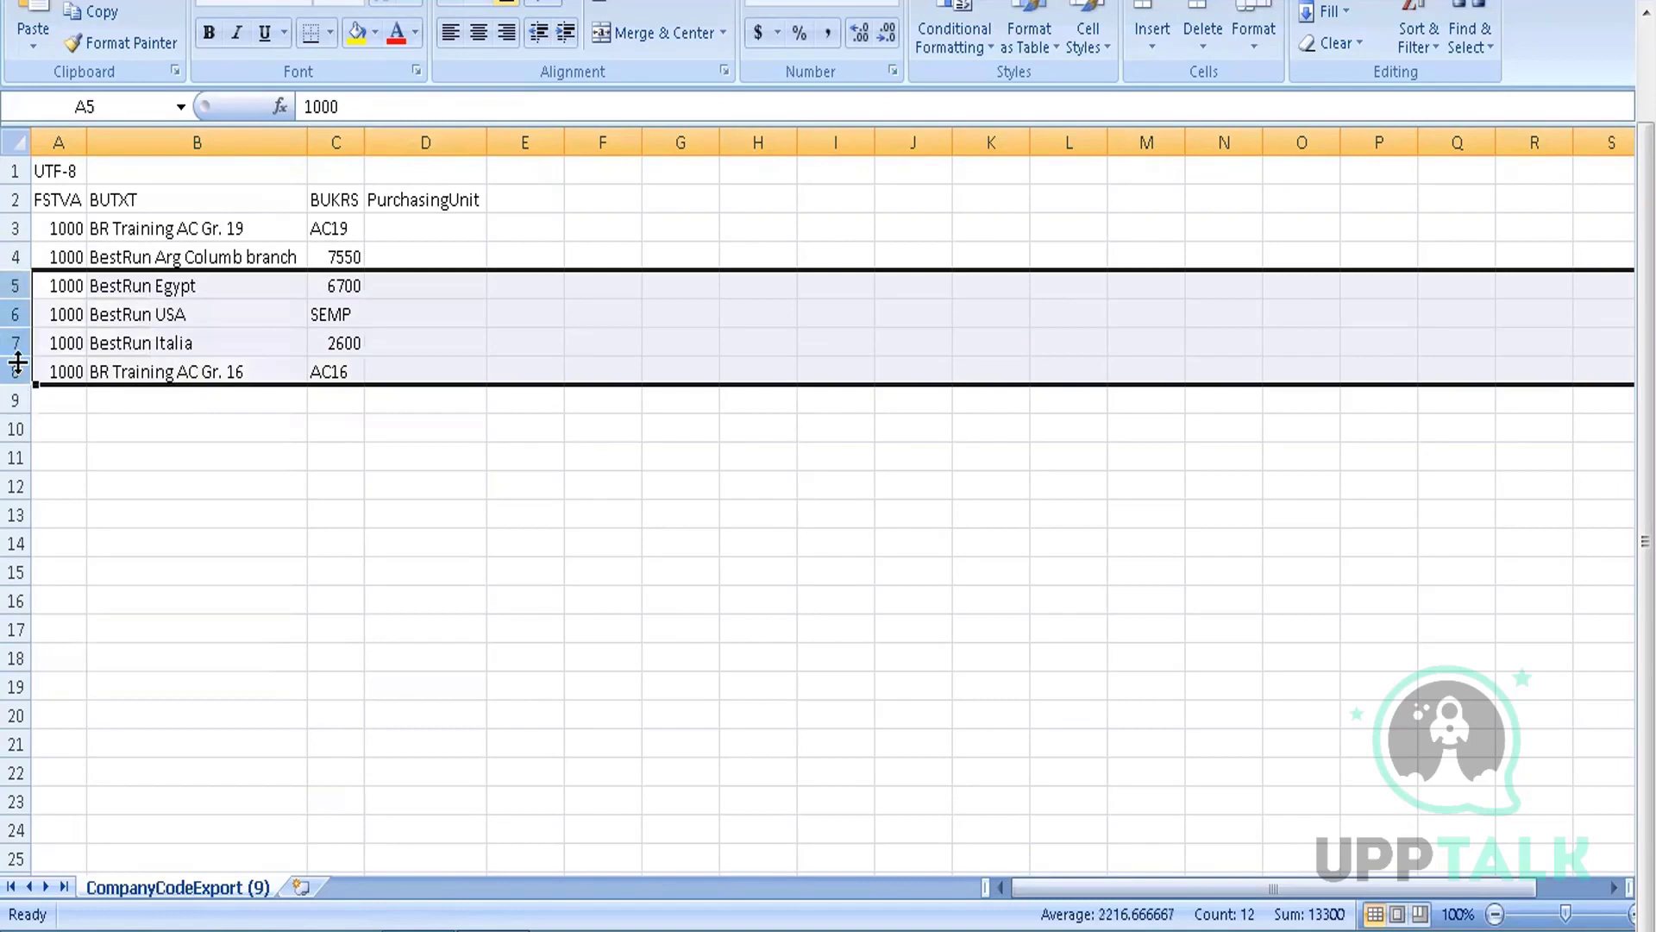
{"action": "key", "text": "Delete"}
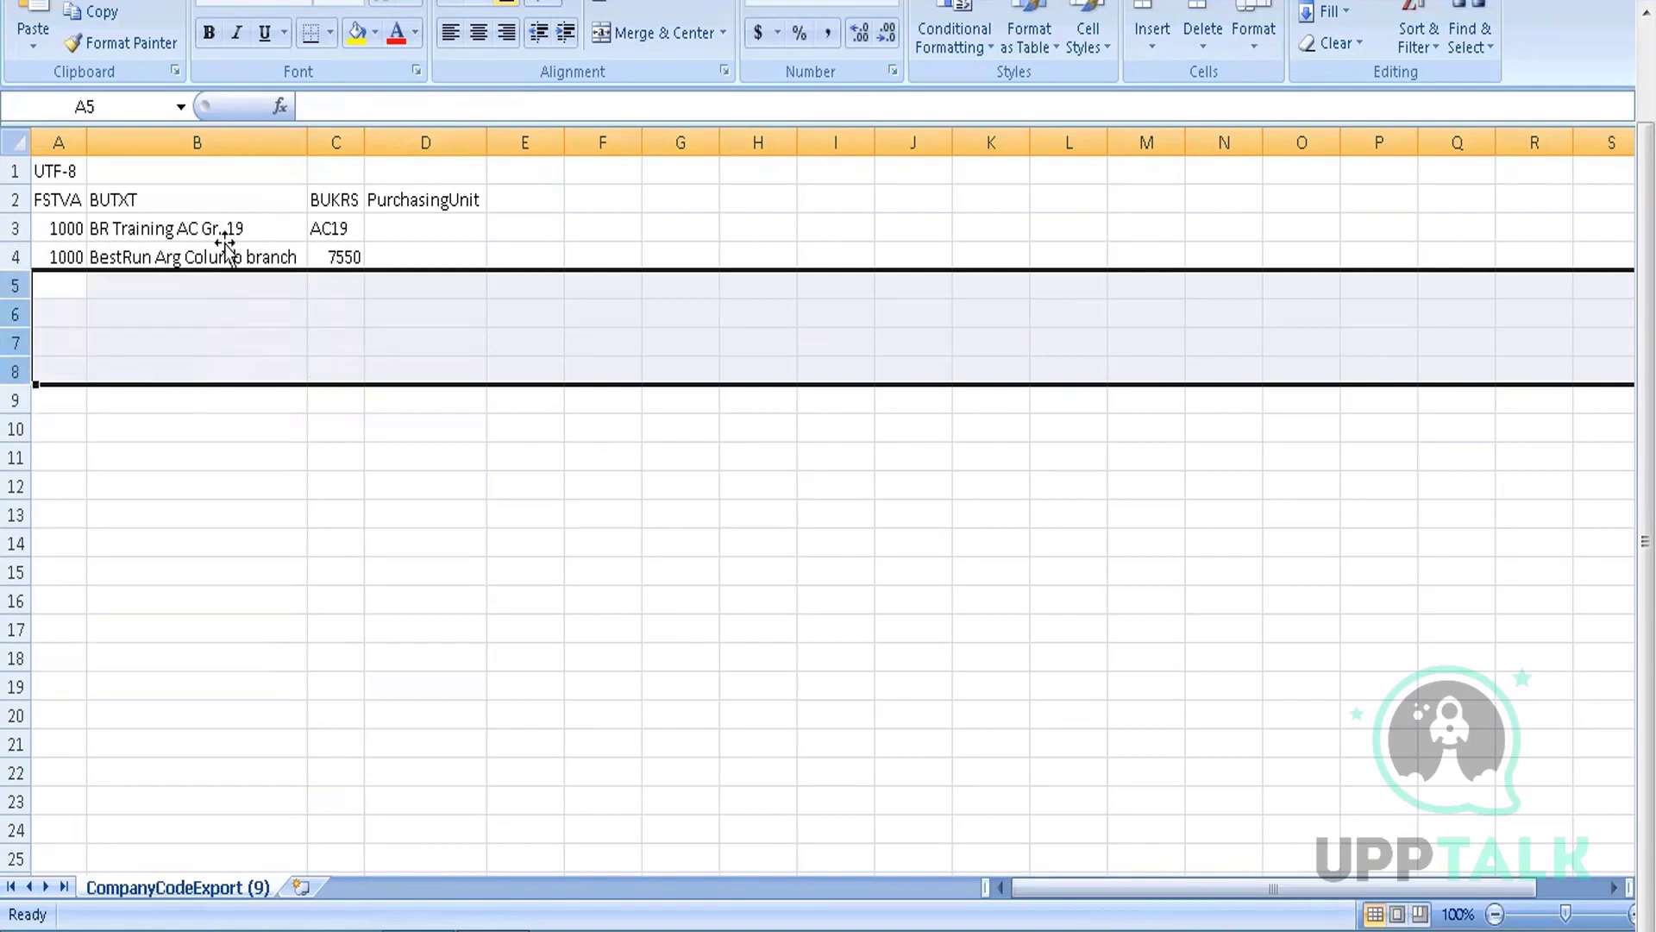
{"action": "left_click", "coordinate": [198, 457]}
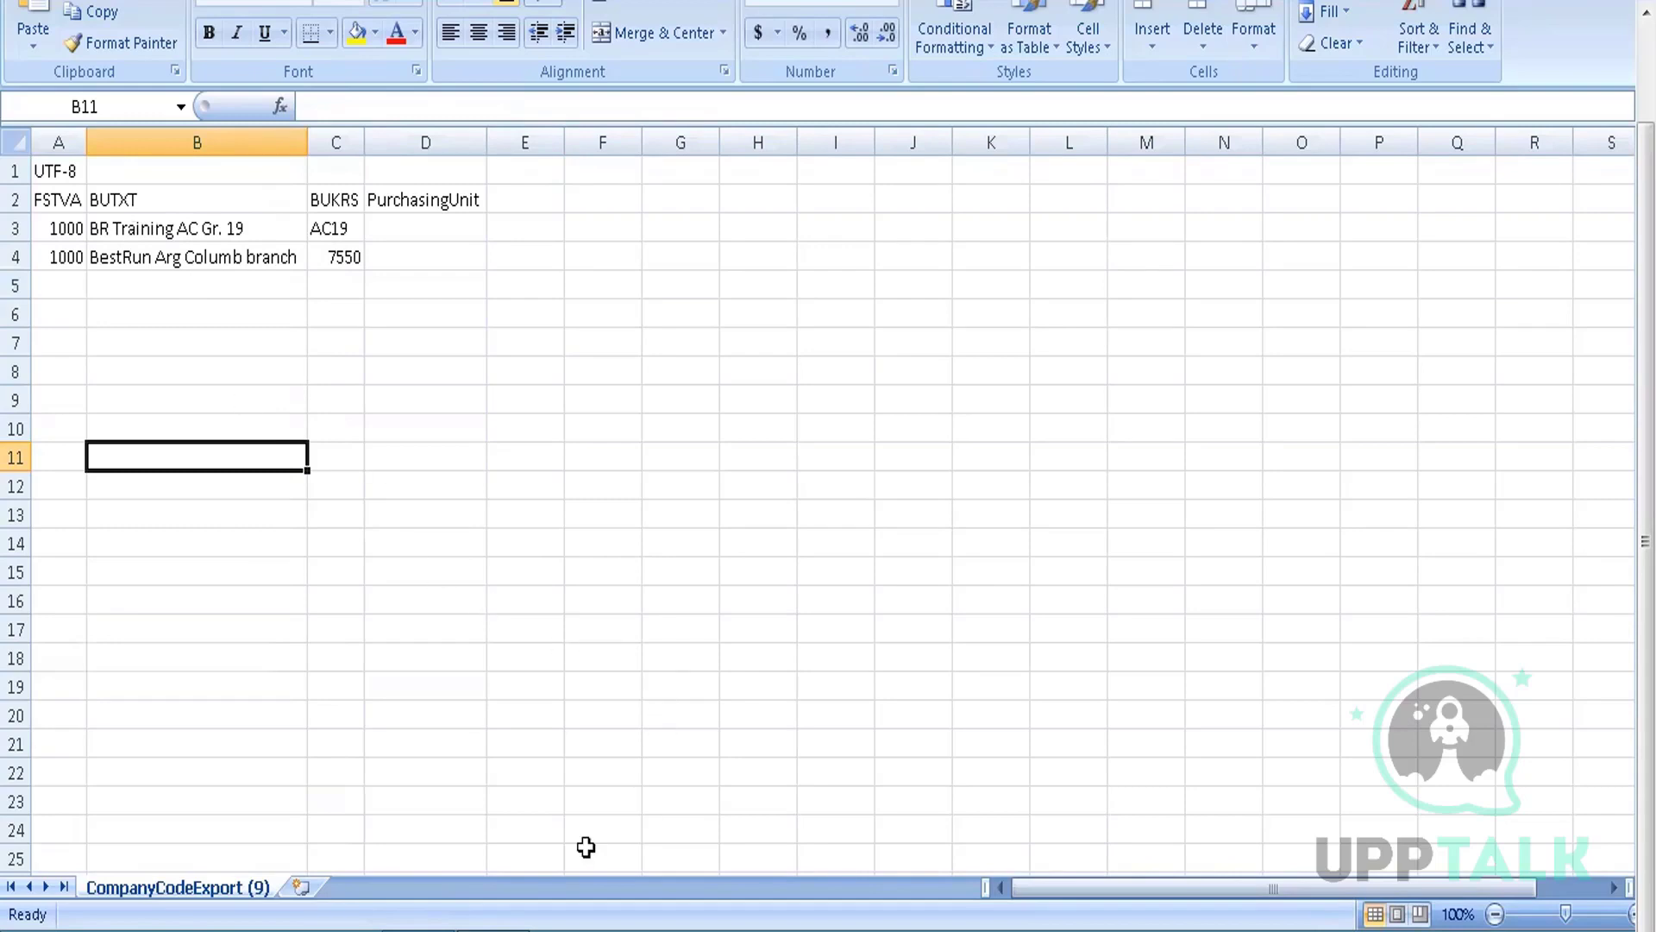
{"action": "key", "text": "alt+Tab"}
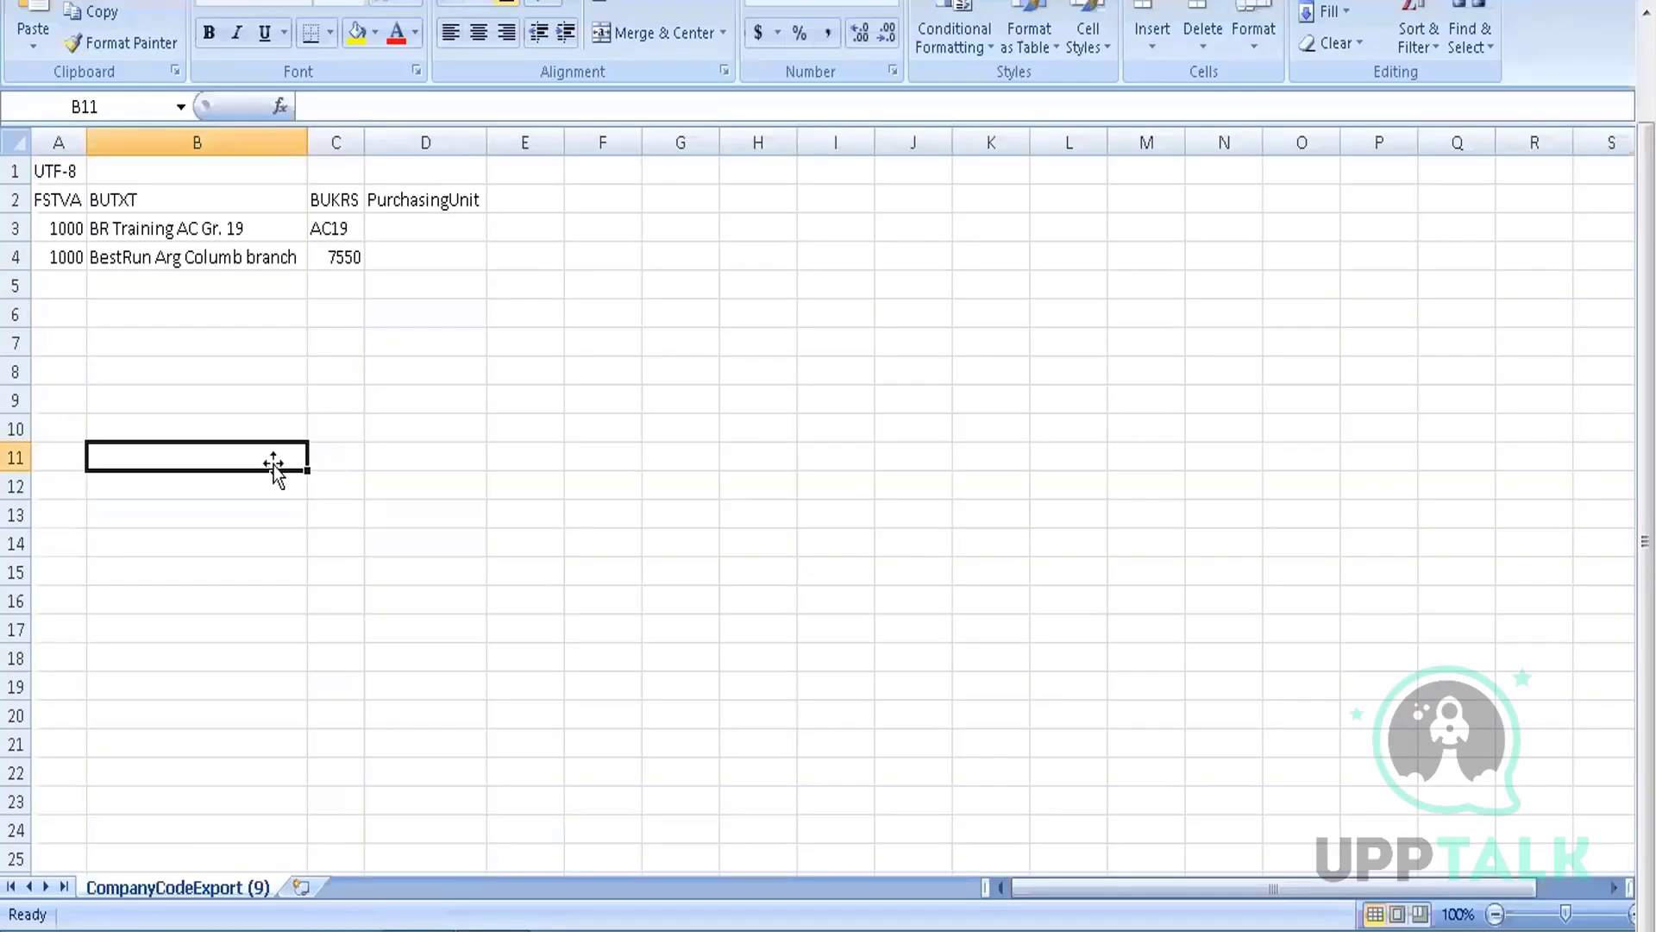
Switch back to the CompanyCodeExport (9) sheet now holding only the AC19 and 7550 rows
{"action": "left_click", "coordinate": [261, 369]}
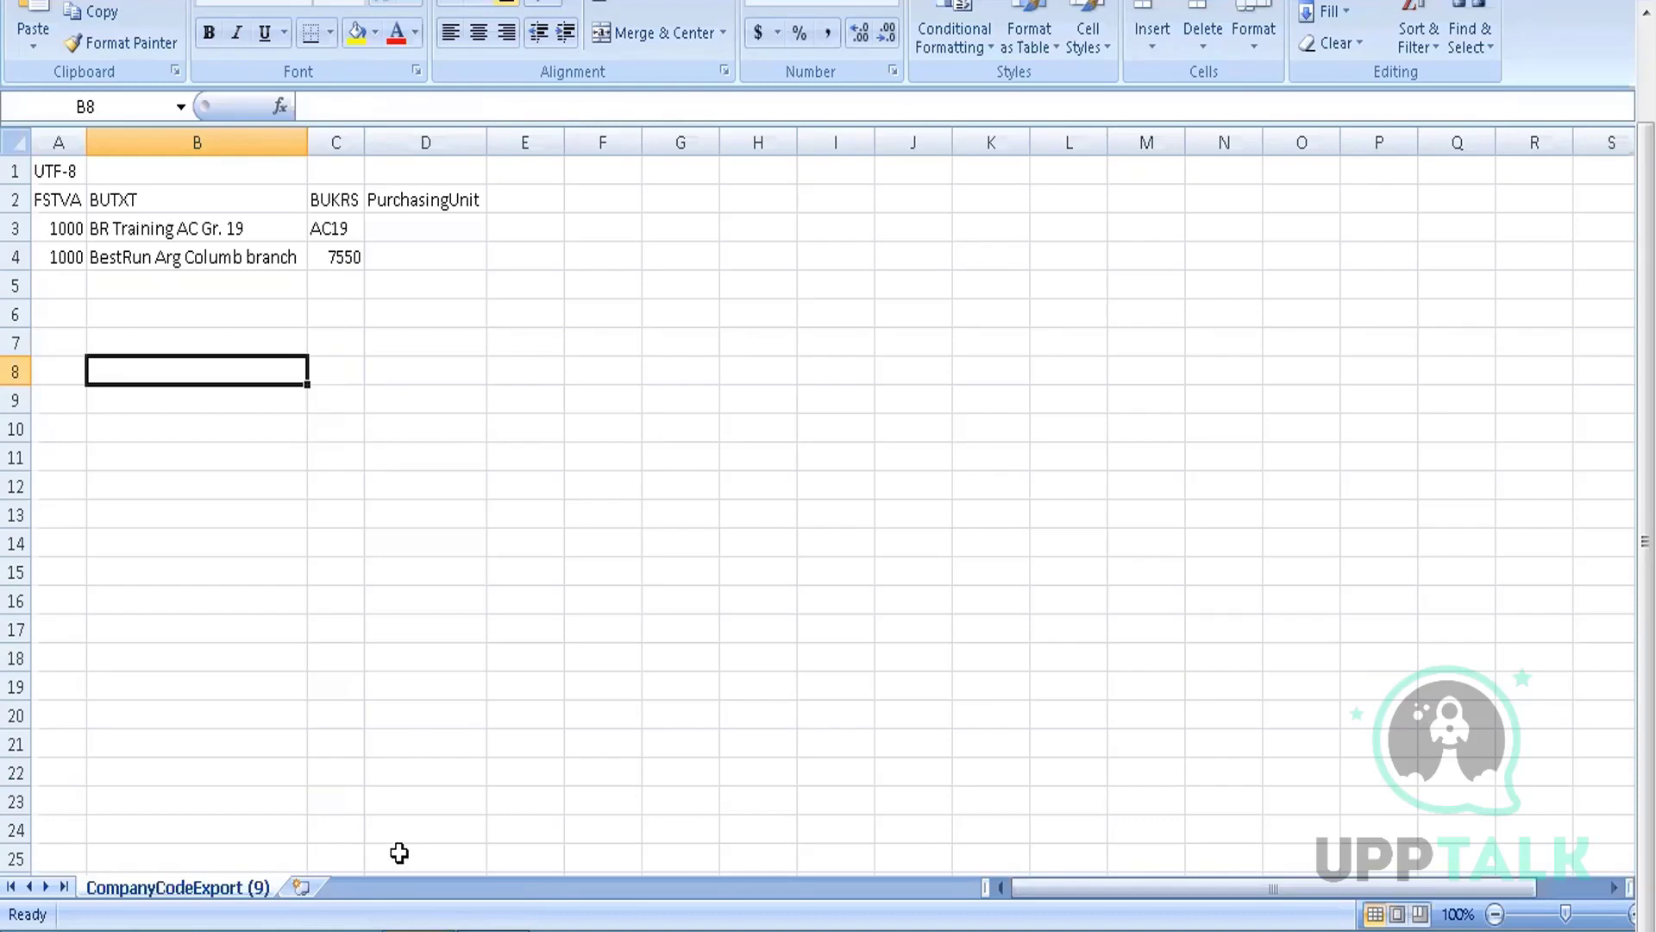
Alt+Tab back to Ariba's Import Company Codes Data Import page with Load selected
{"action": "key", "text": "alt+Tab"}
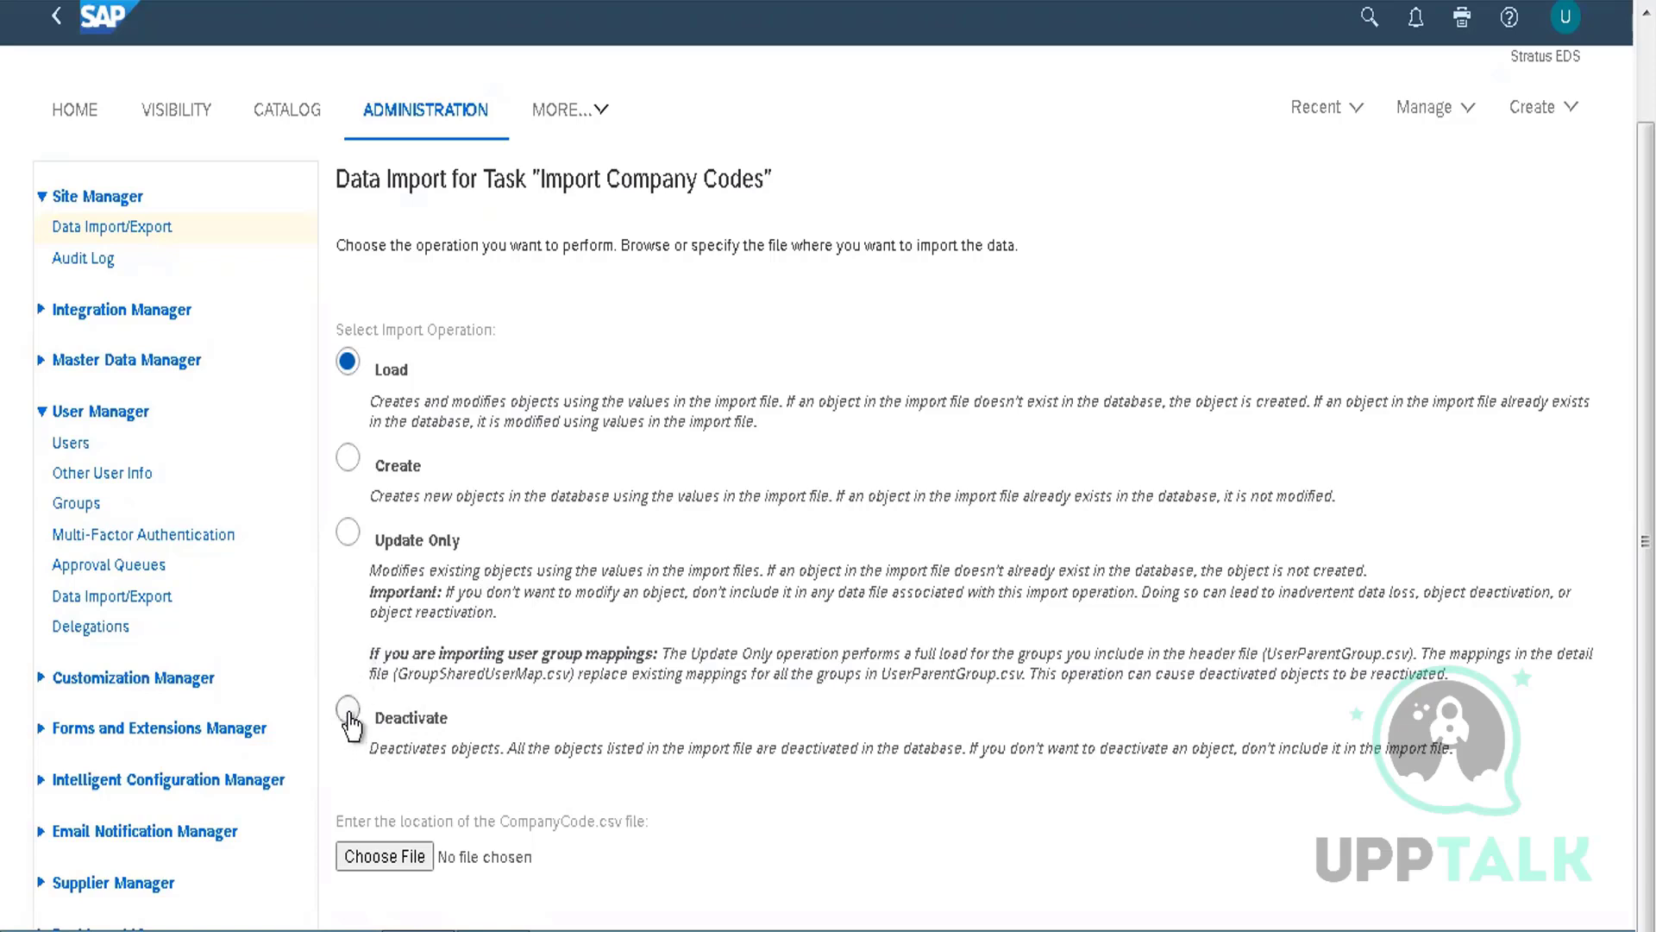
Select Deactivate as the import operation, then switch to the CompanyCodeExport (9) sheet in Excel
{"action": "left_click", "coordinate": [349, 712]}
{"action": "left_click", "coordinate": [432, 845]}
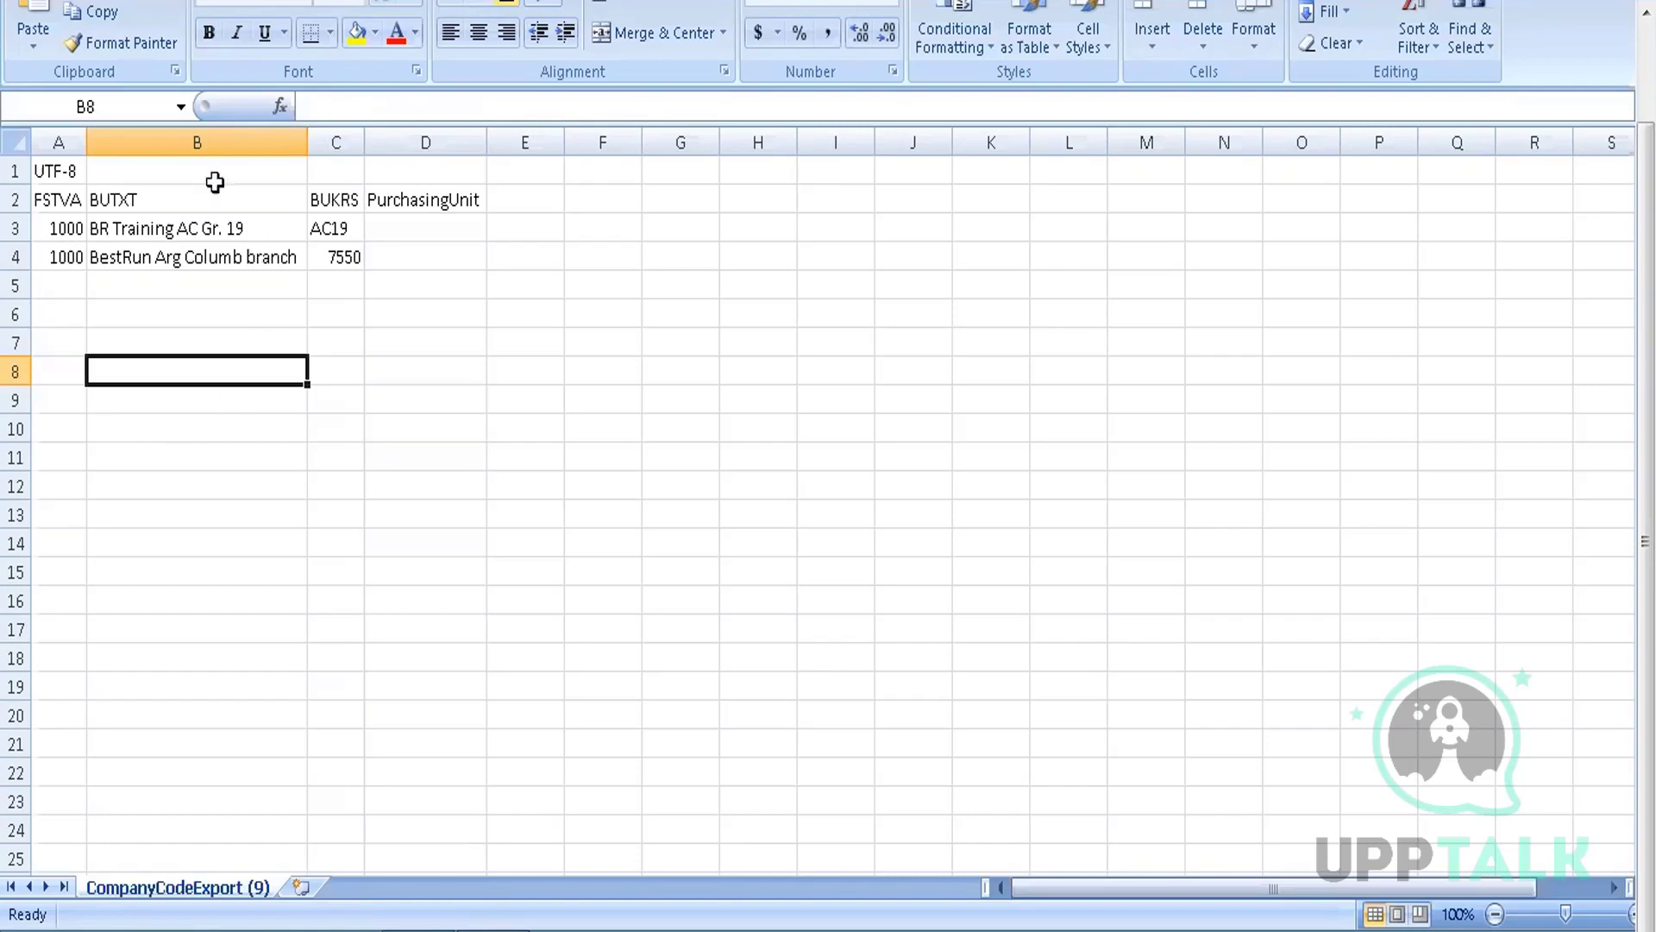
Return to Ariba's Import Company Codes page, with Deactivate selected and no CompanyCode.csv attached
{"action": "left_click", "coordinate": [421, 852]}
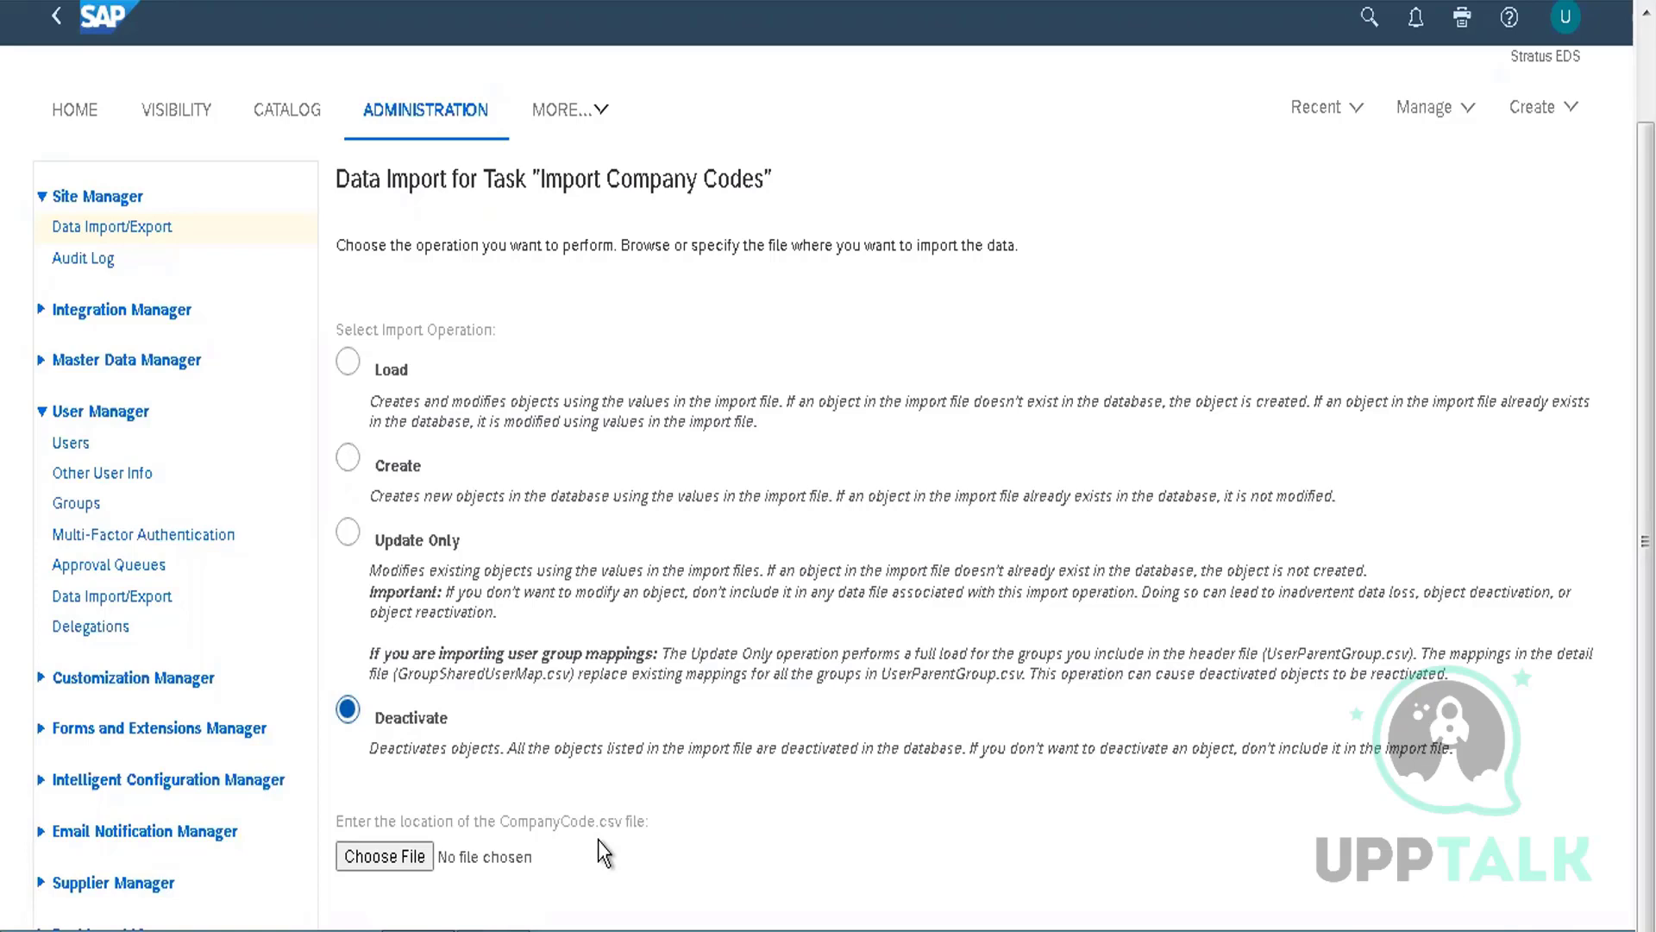
Glance at the CompanyCodeExport workbook in Excel, then go back to the Data Import/Export overview
{"action": "mouse_move", "coordinate": [497, 930]}
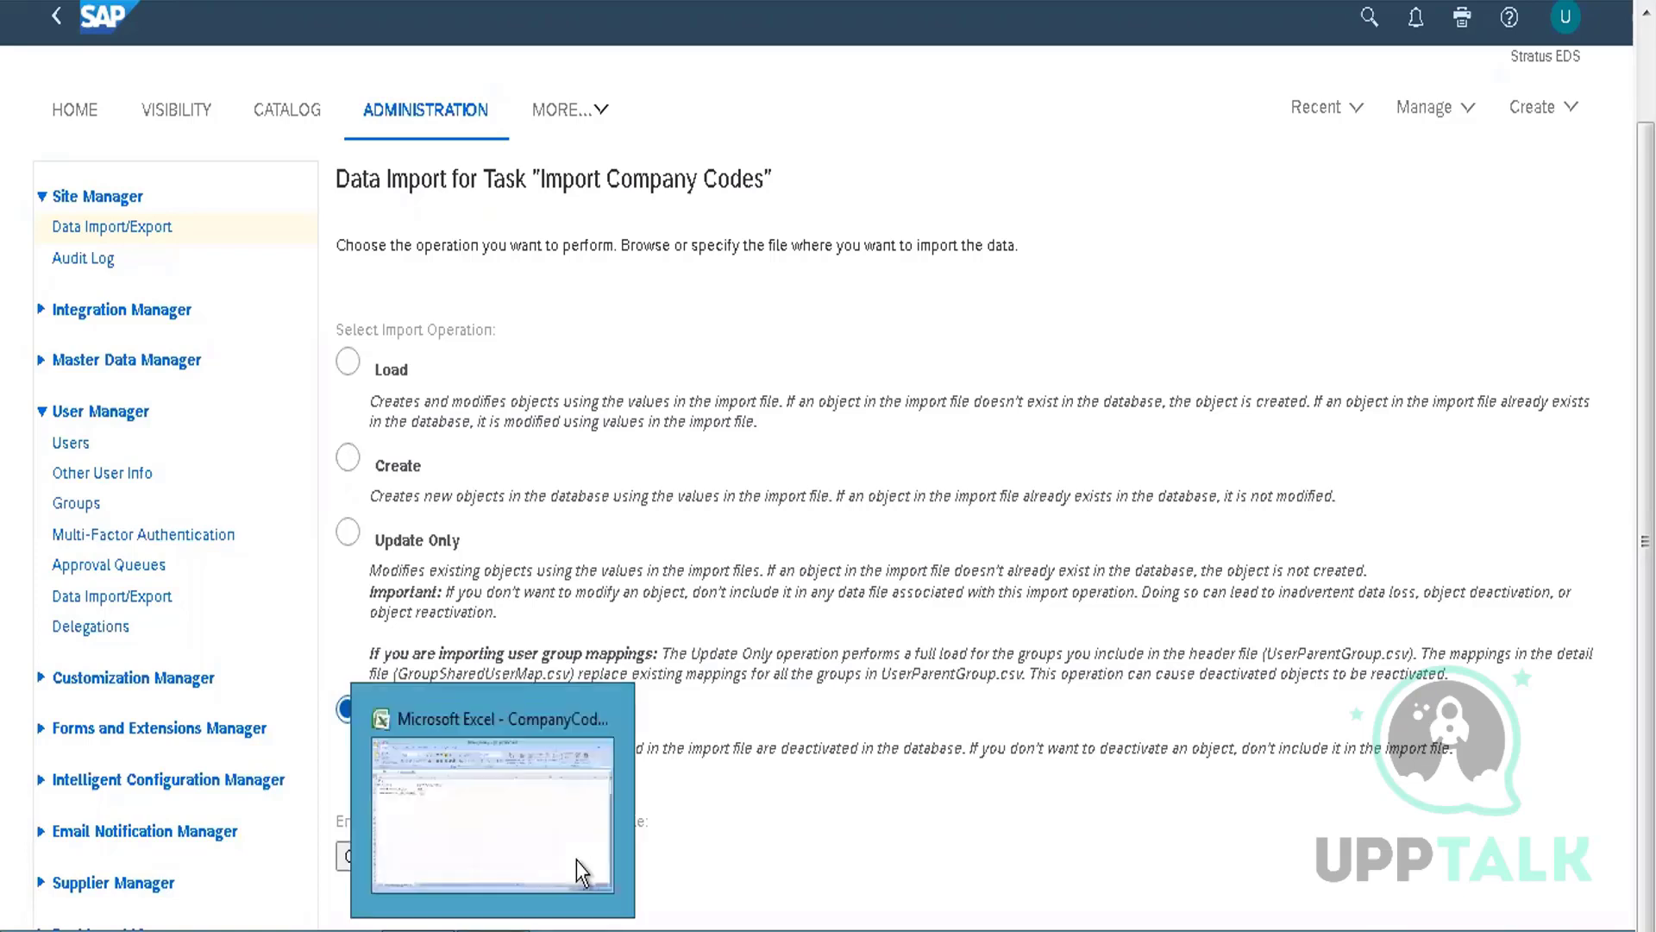
{"action": "left_click", "coordinate": [504, 784]}
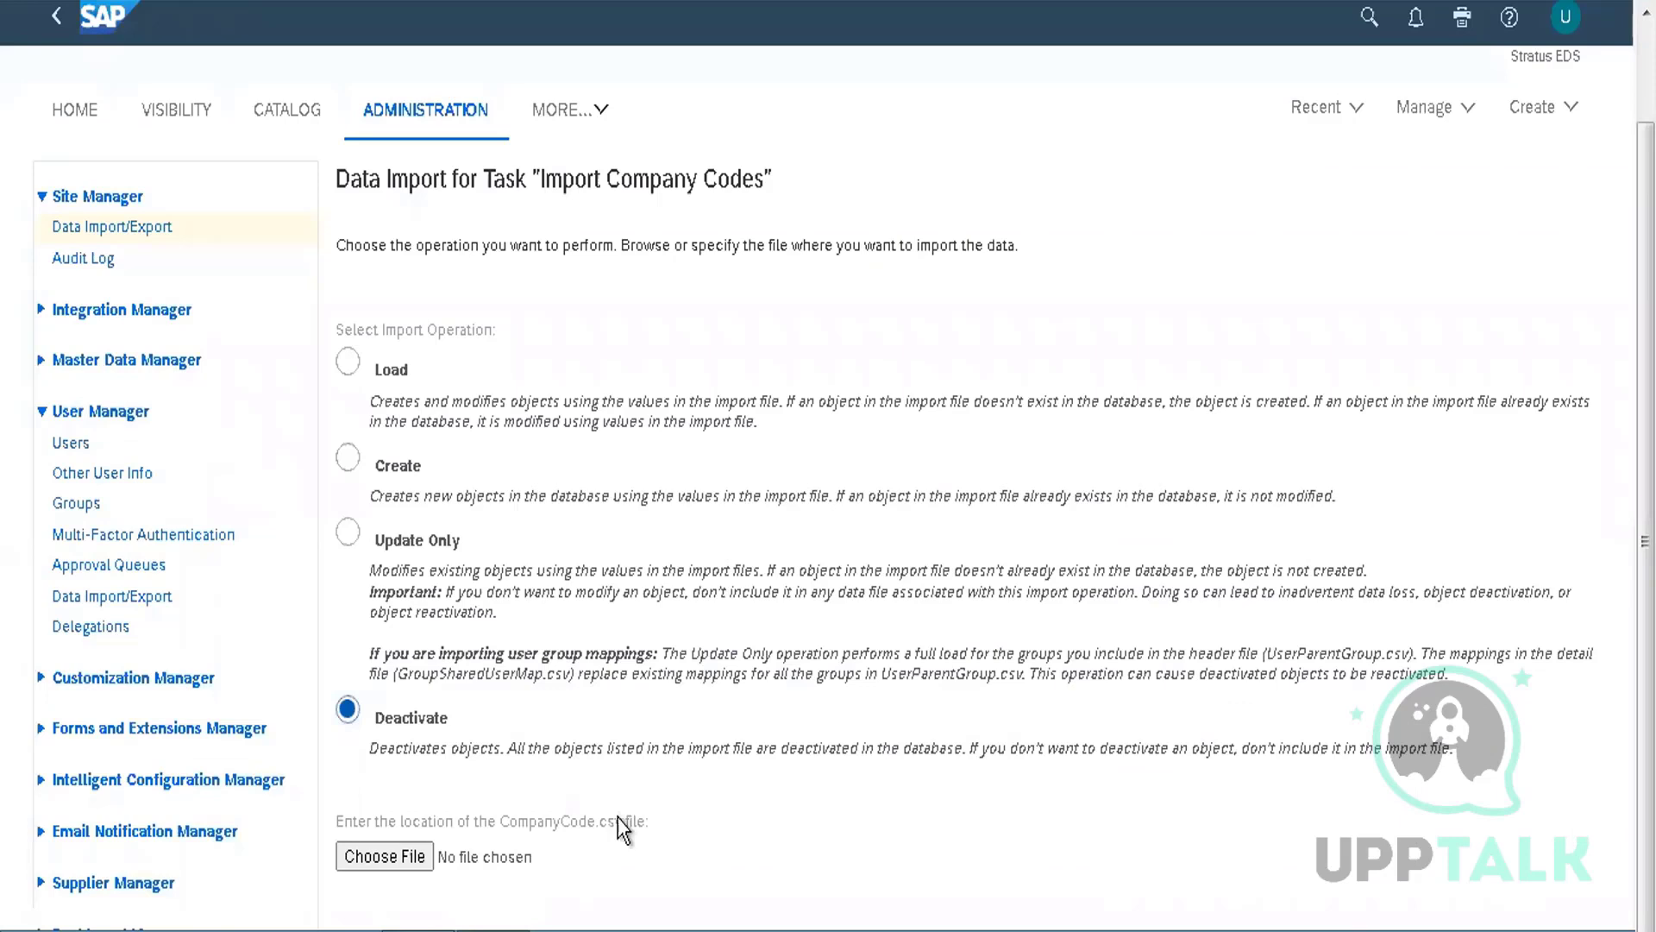
{"action": "left_click", "coordinate": [156, 234]}
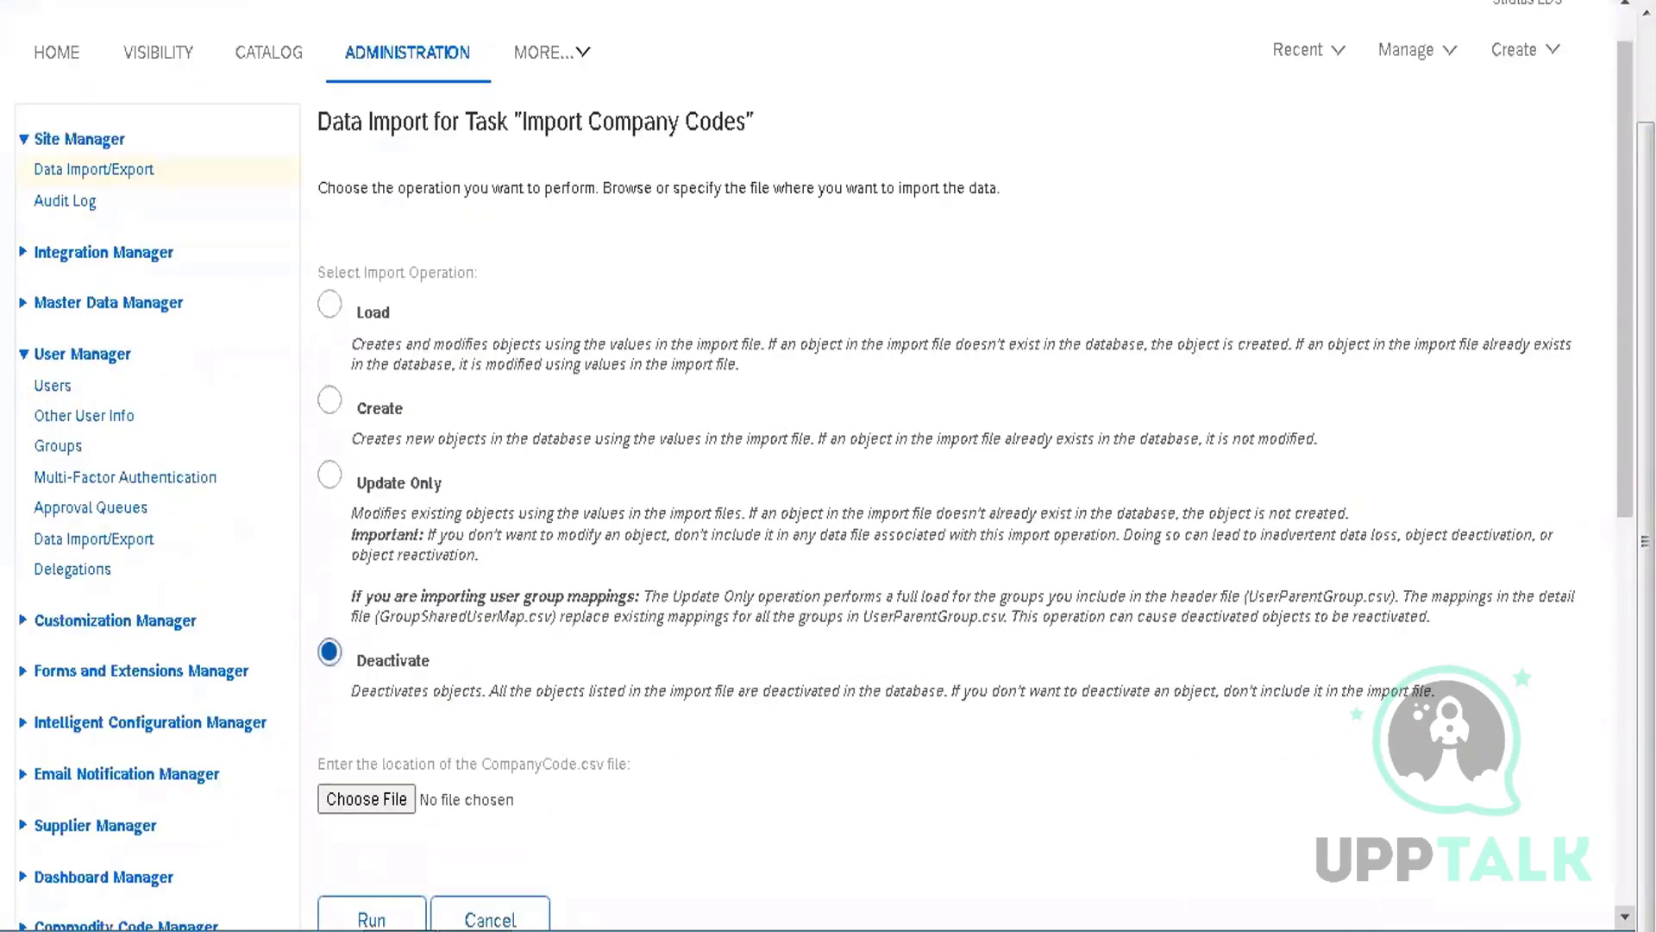
Cancel the company code import and scroll back up to the Import task list
{"action": "left_click", "coordinate": [487, 916]}
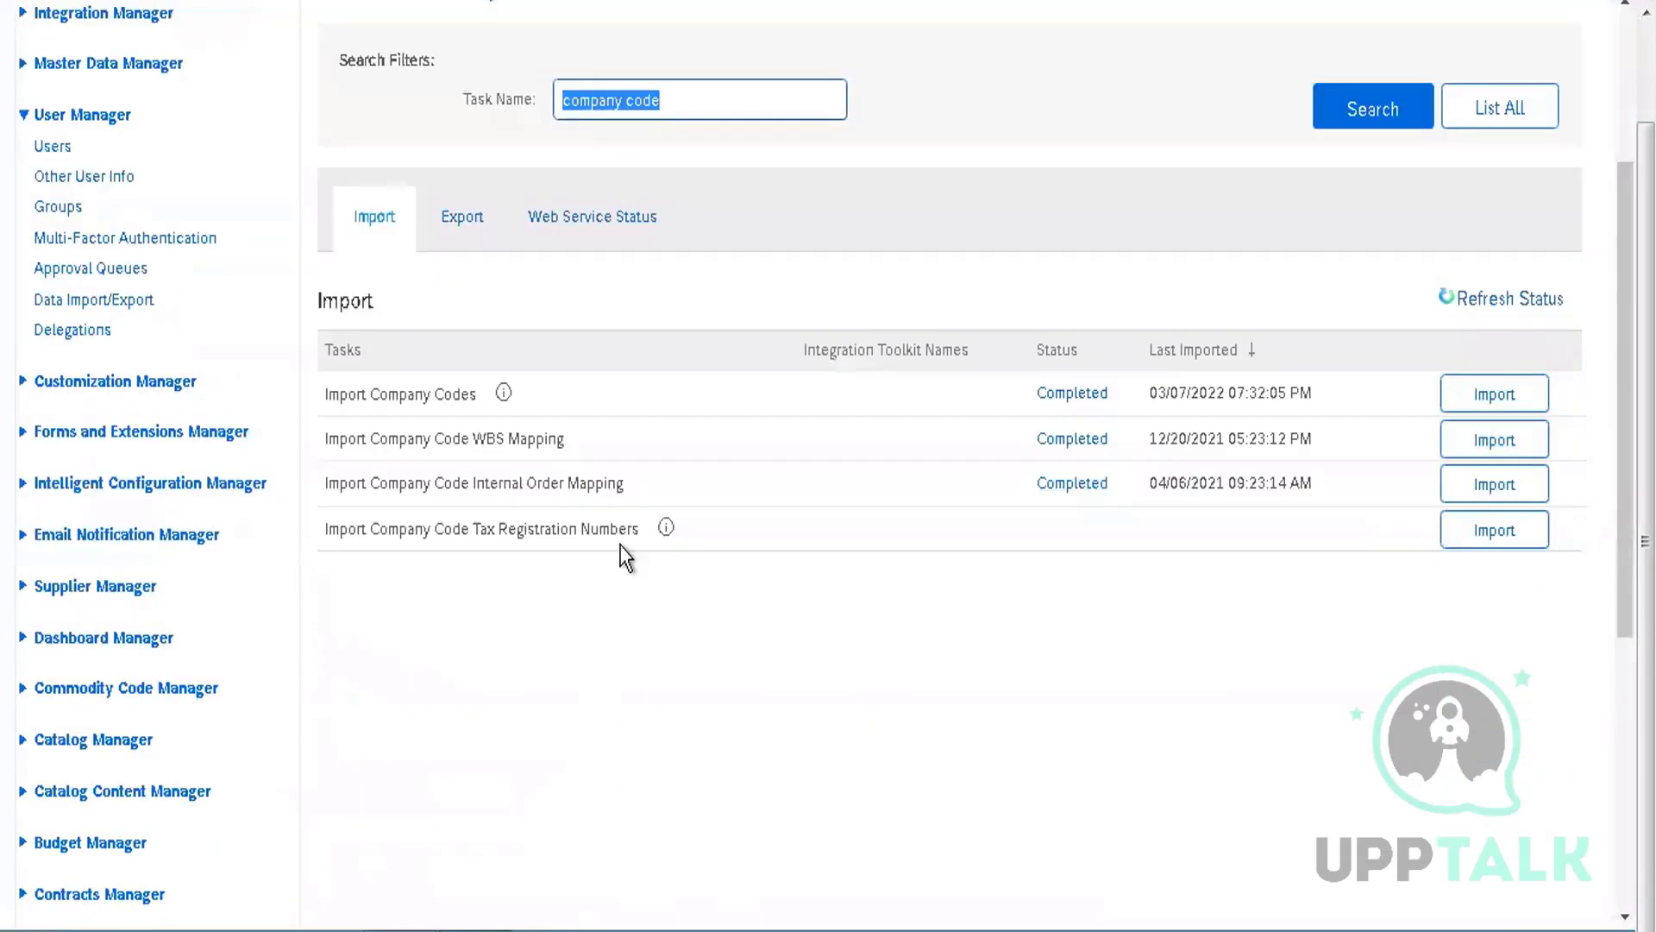
{"action": "scroll", "coordinate": [923, 379], "scroll_direction": "up", "scroll_amount": 3}
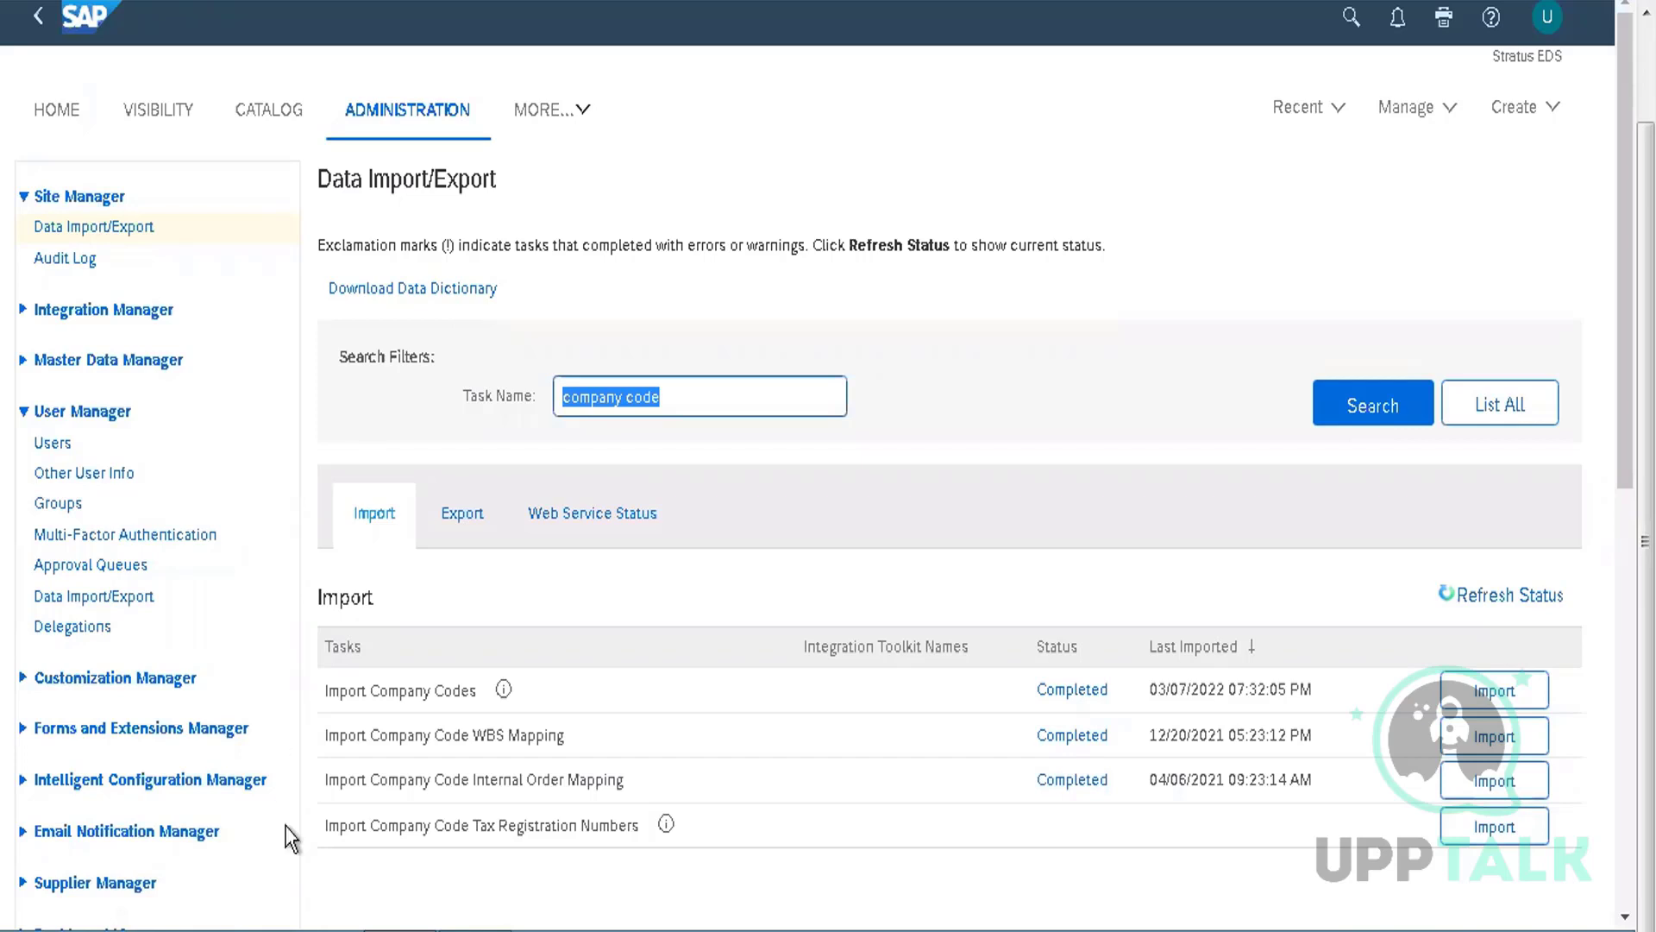
Open the DataDictionary (6) workbook from This PC's Downloads folder
{"action": "double_click", "coordinate": [252, 929]}
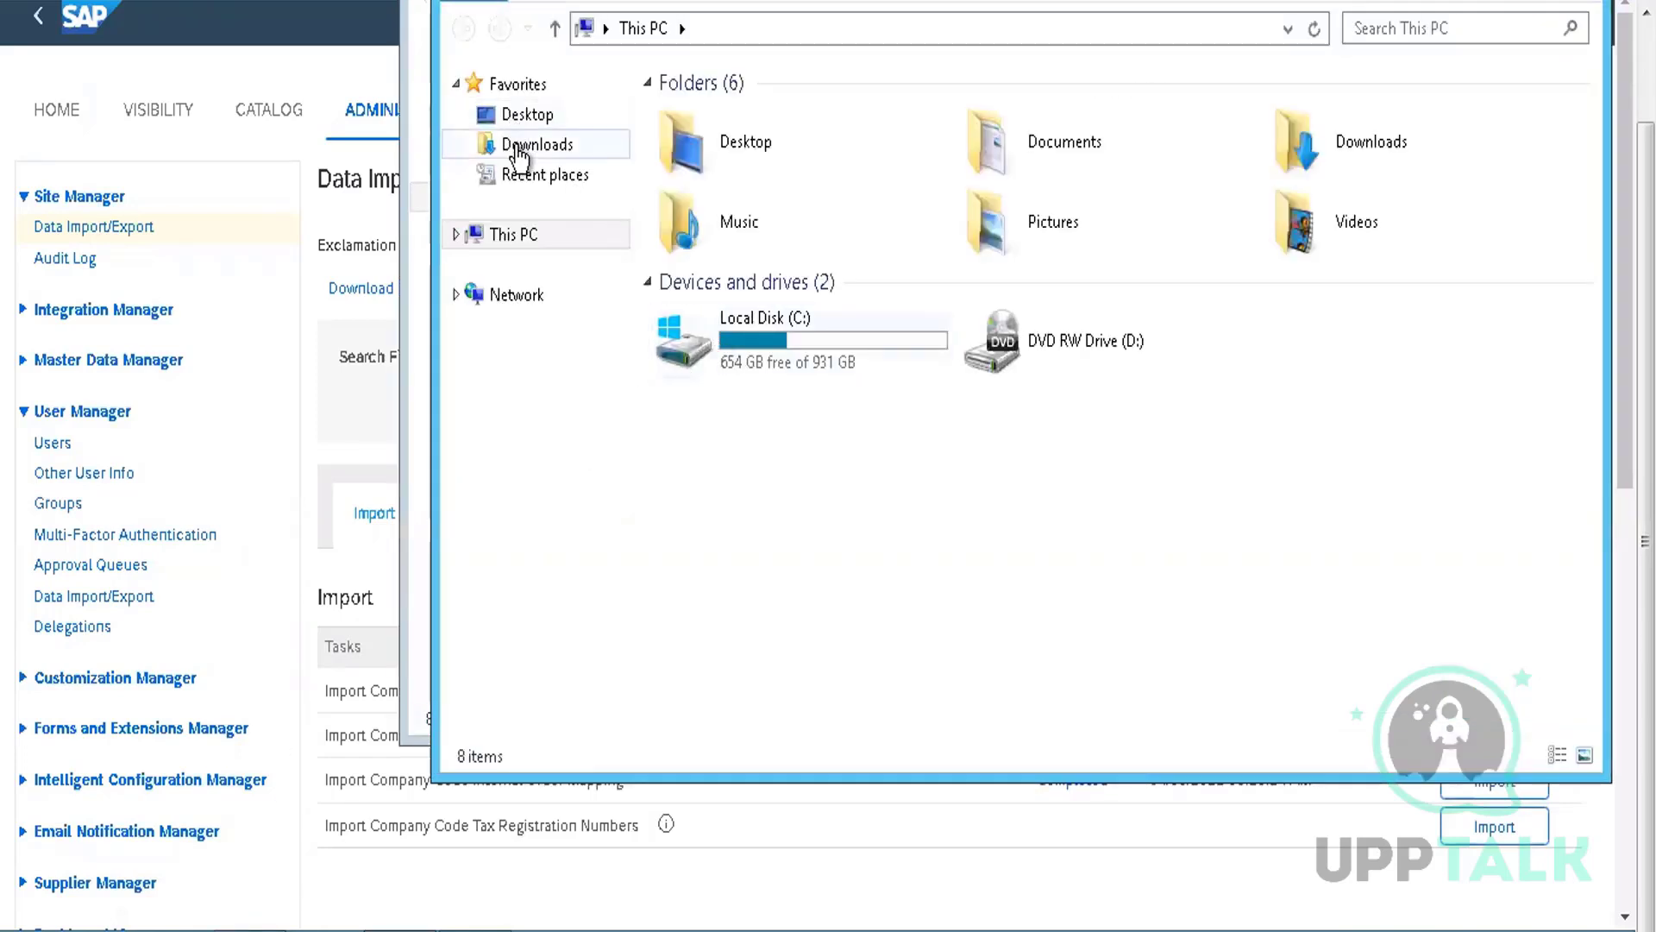
{"action": "left_click", "coordinate": [516, 146]}
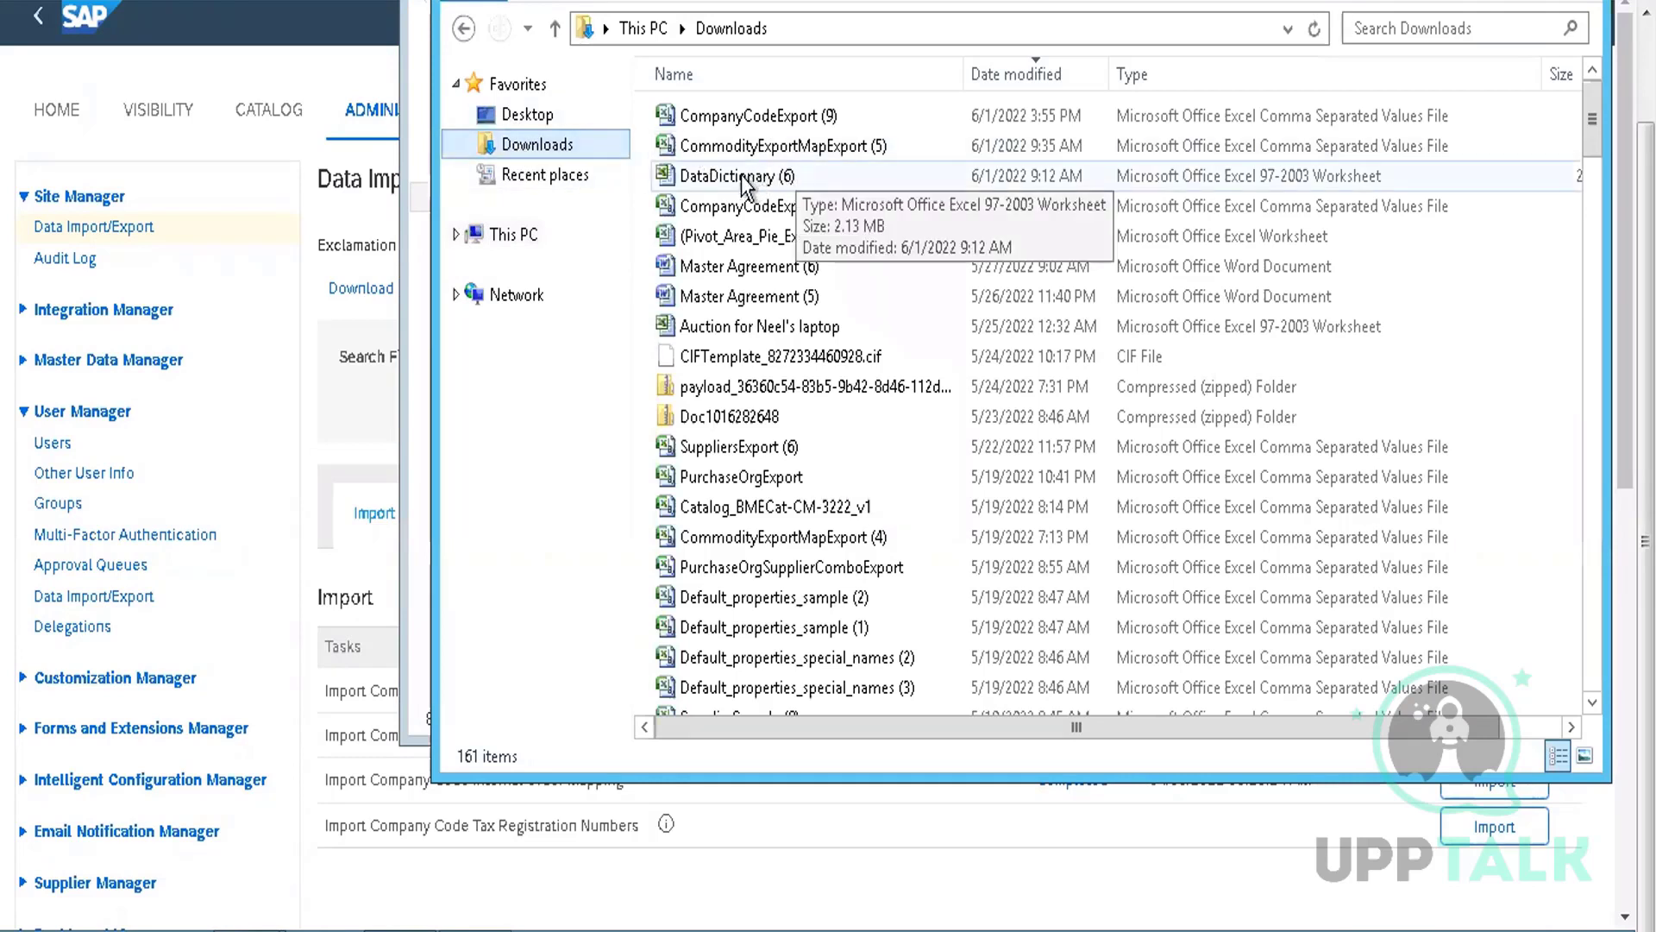
{"action": "left_click", "coordinate": [742, 177]}
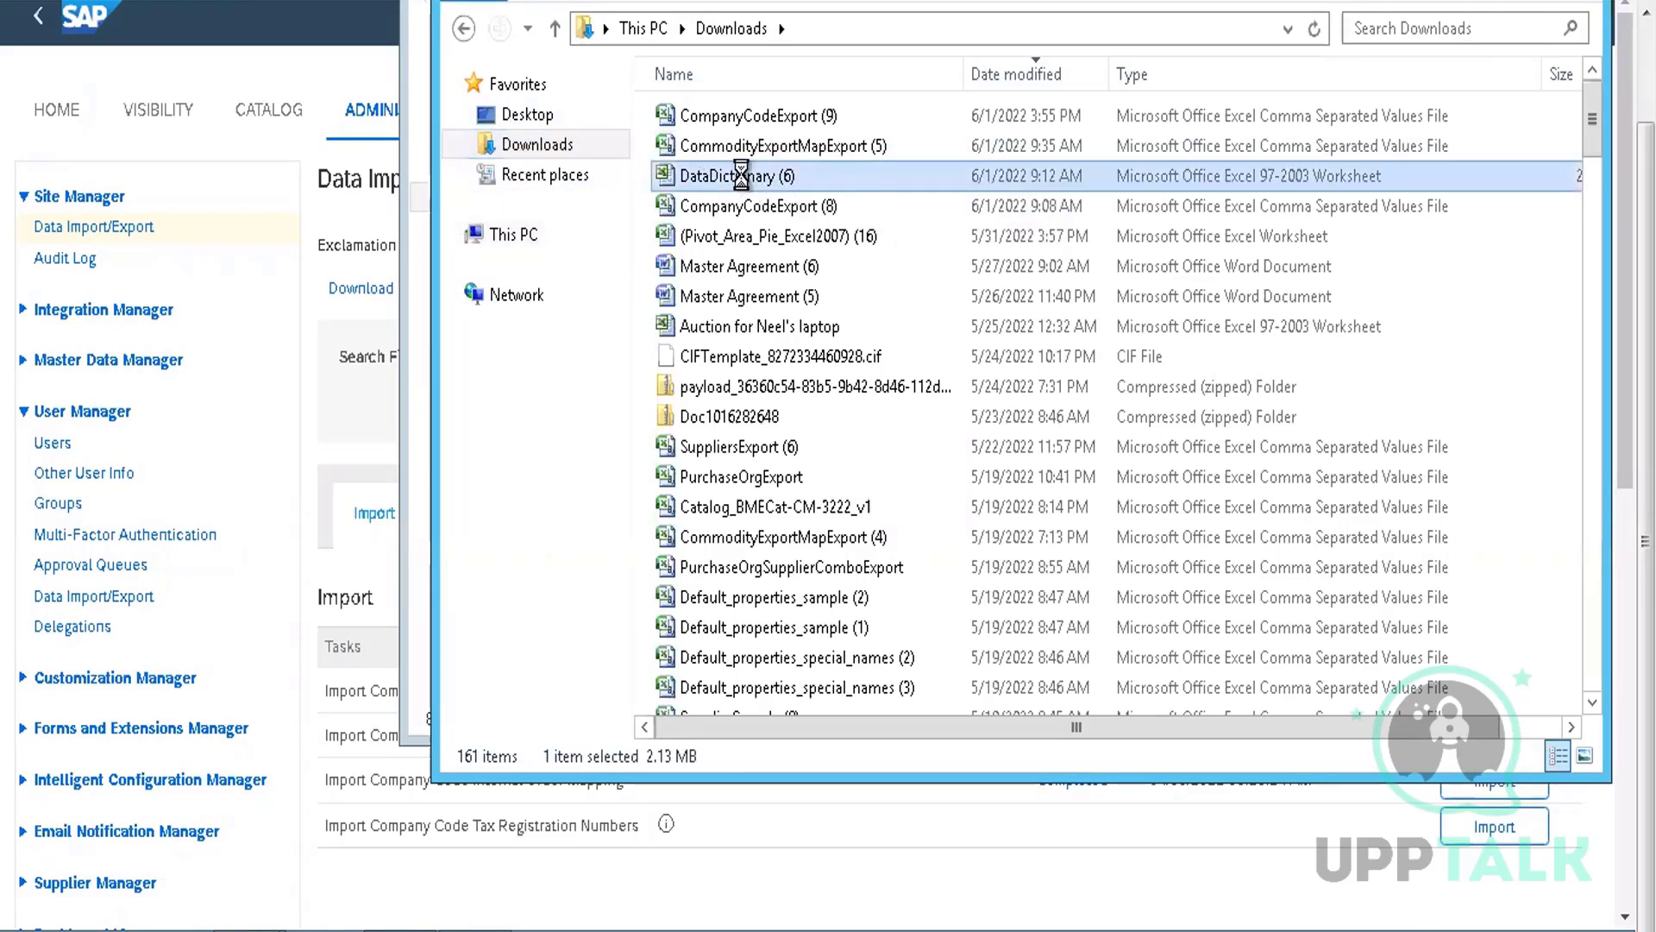
{"action": "double_click", "coordinate": [742, 176]}
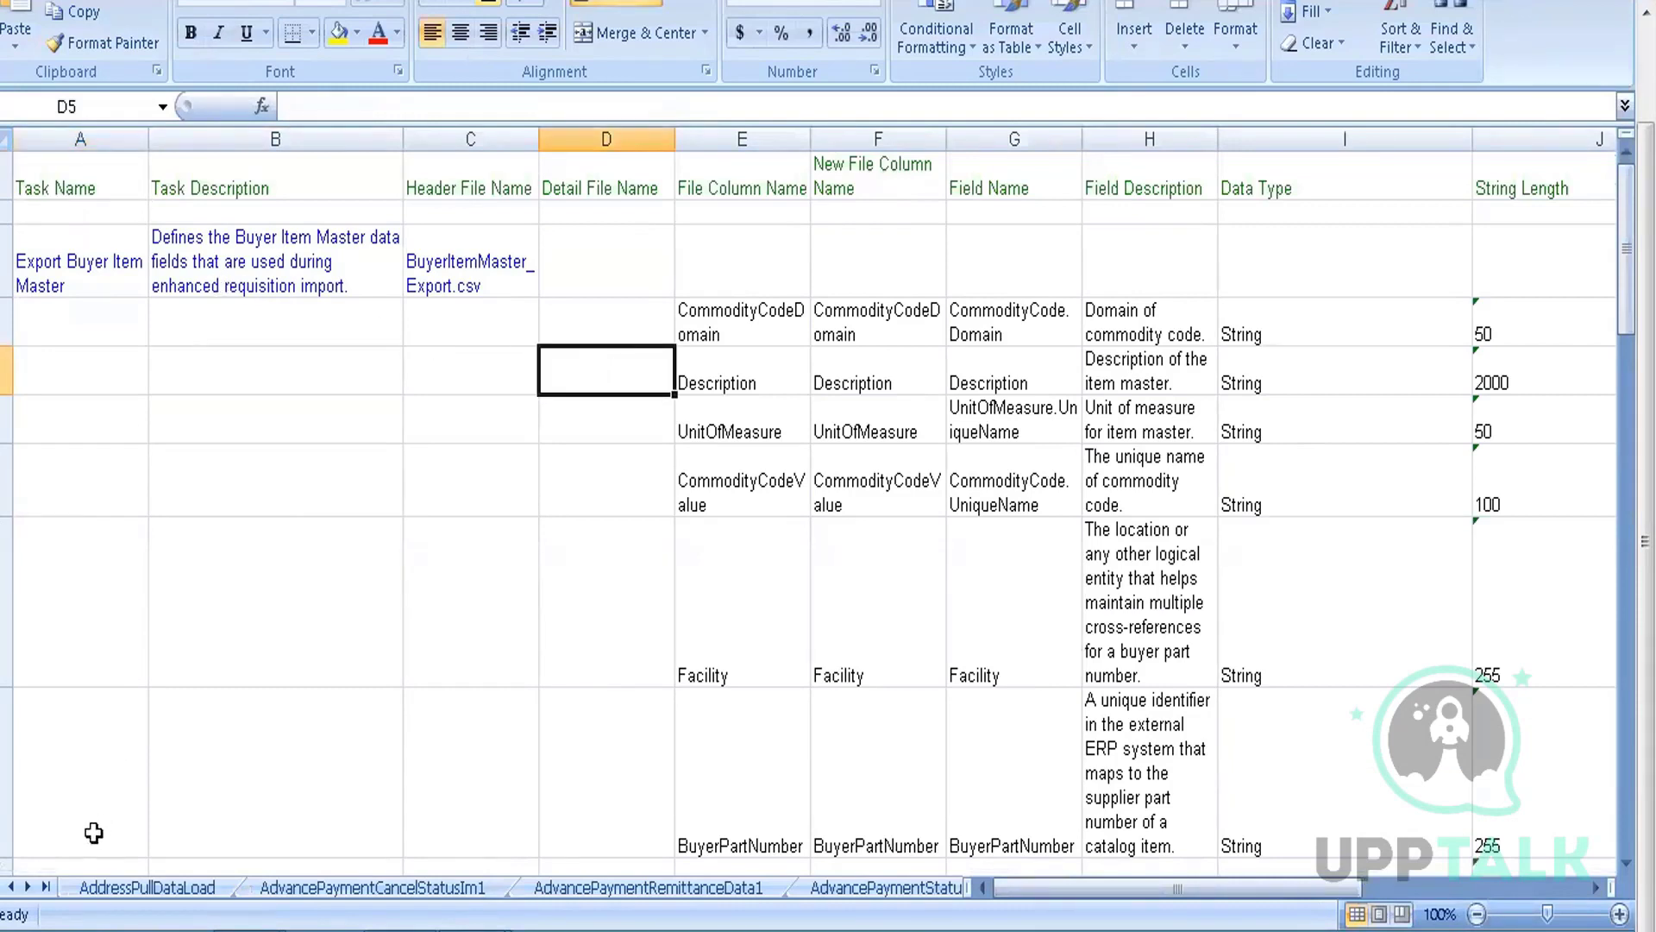
Activate the ExportCommodityCodes sheet from More Sheets and inspect the Domain entry in D5
{"action": "right_click", "coordinate": [23, 890]}
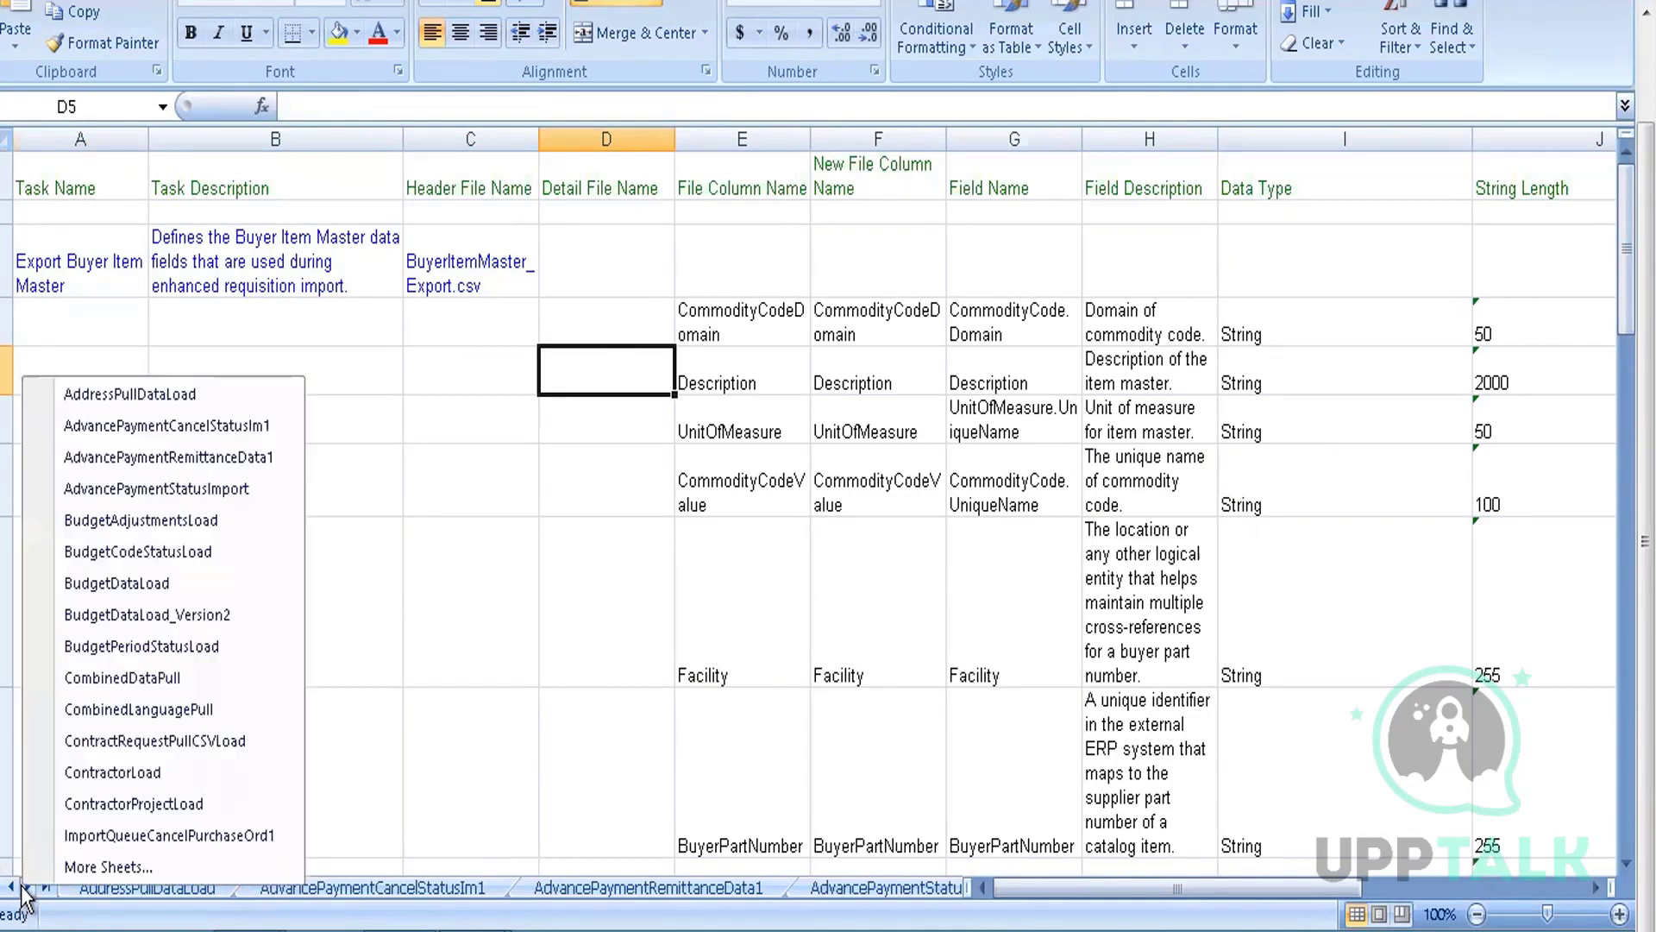
{"action": "left_click", "coordinate": [110, 866]}
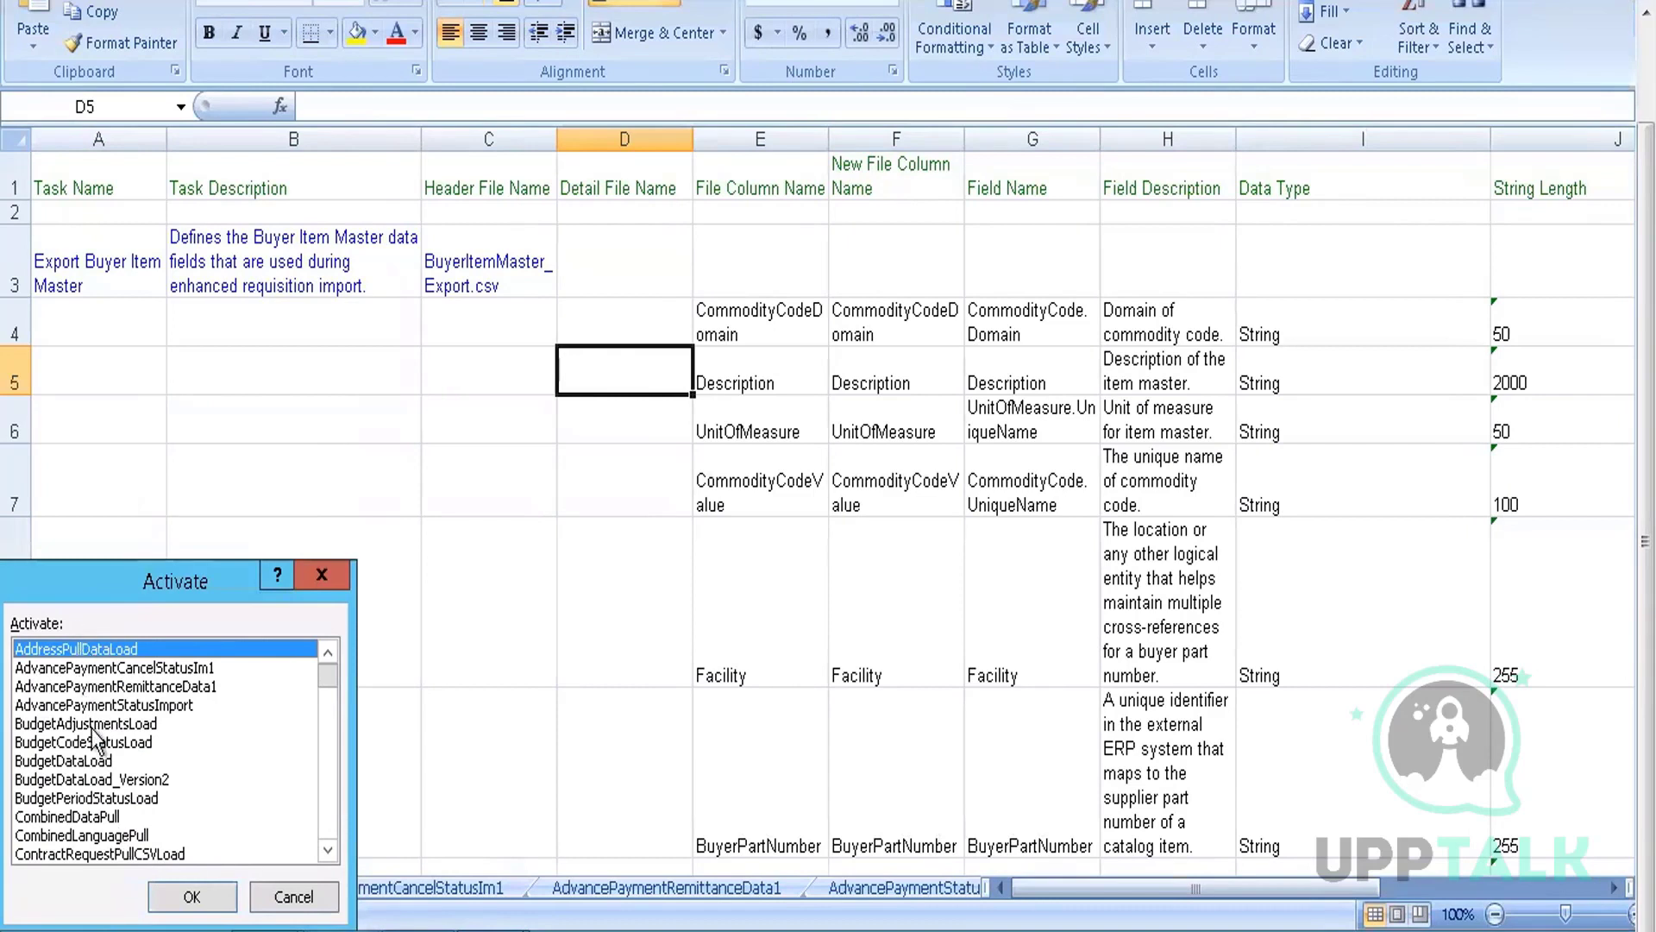
{"action": "left_click", "coordinate": [116, 759]}
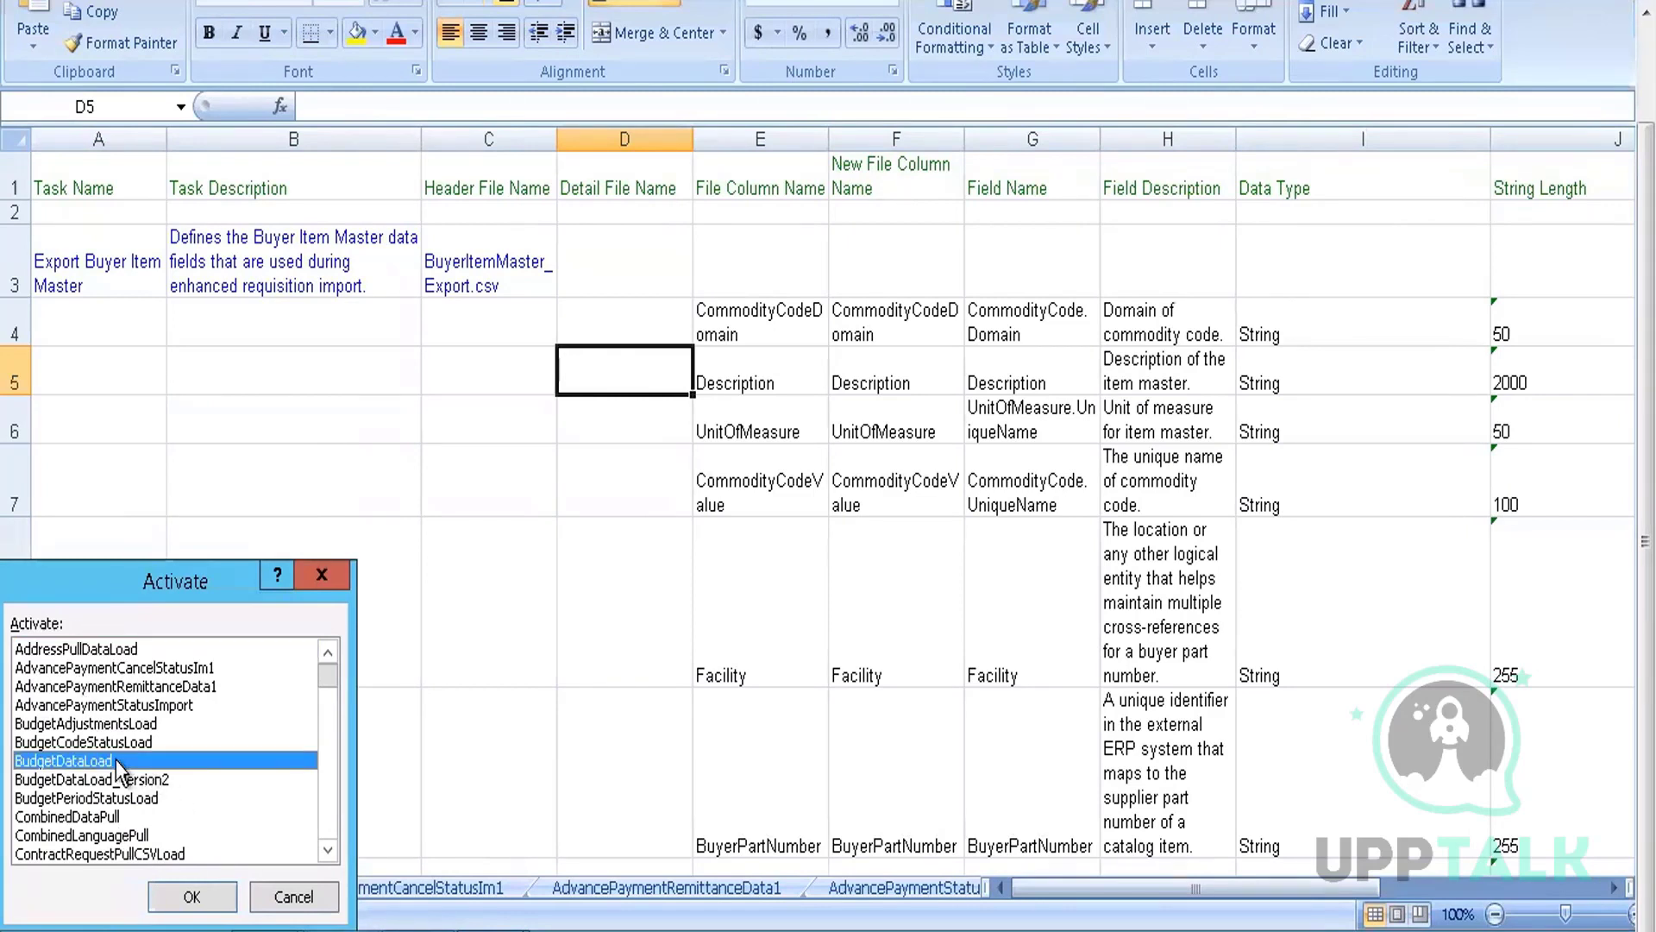
{"action": "key", "text": "Down"}
{"action": "key", "text": "Down"}
{"action": "key", "text": "Down"}
{"action": "key", "text": "Down"}
{"action": "key", "text": "Down"}
{"action": "key", "text": "Down"}
{"action": "key", "text": "Down"}
{"action": "key", "text": "Down"}
{"action": "key", "text": "Down"}
{"action": "key", "text": "Down"}
{"action": "key", "text": "Down"}
{"action": "key", "text": "Down"}
{"action": "key", "text": "Down"}
{"action": "key", "text": "Down"}
{"action": "key", "text": "Down"}
{"action": "key", "text": "Down"}
{"action": "key", "text": "Down"}
{"action": "key", "text": "Down"}
{"action": "key", "text": "Down"}
{"action": "key", "text": "Down"}
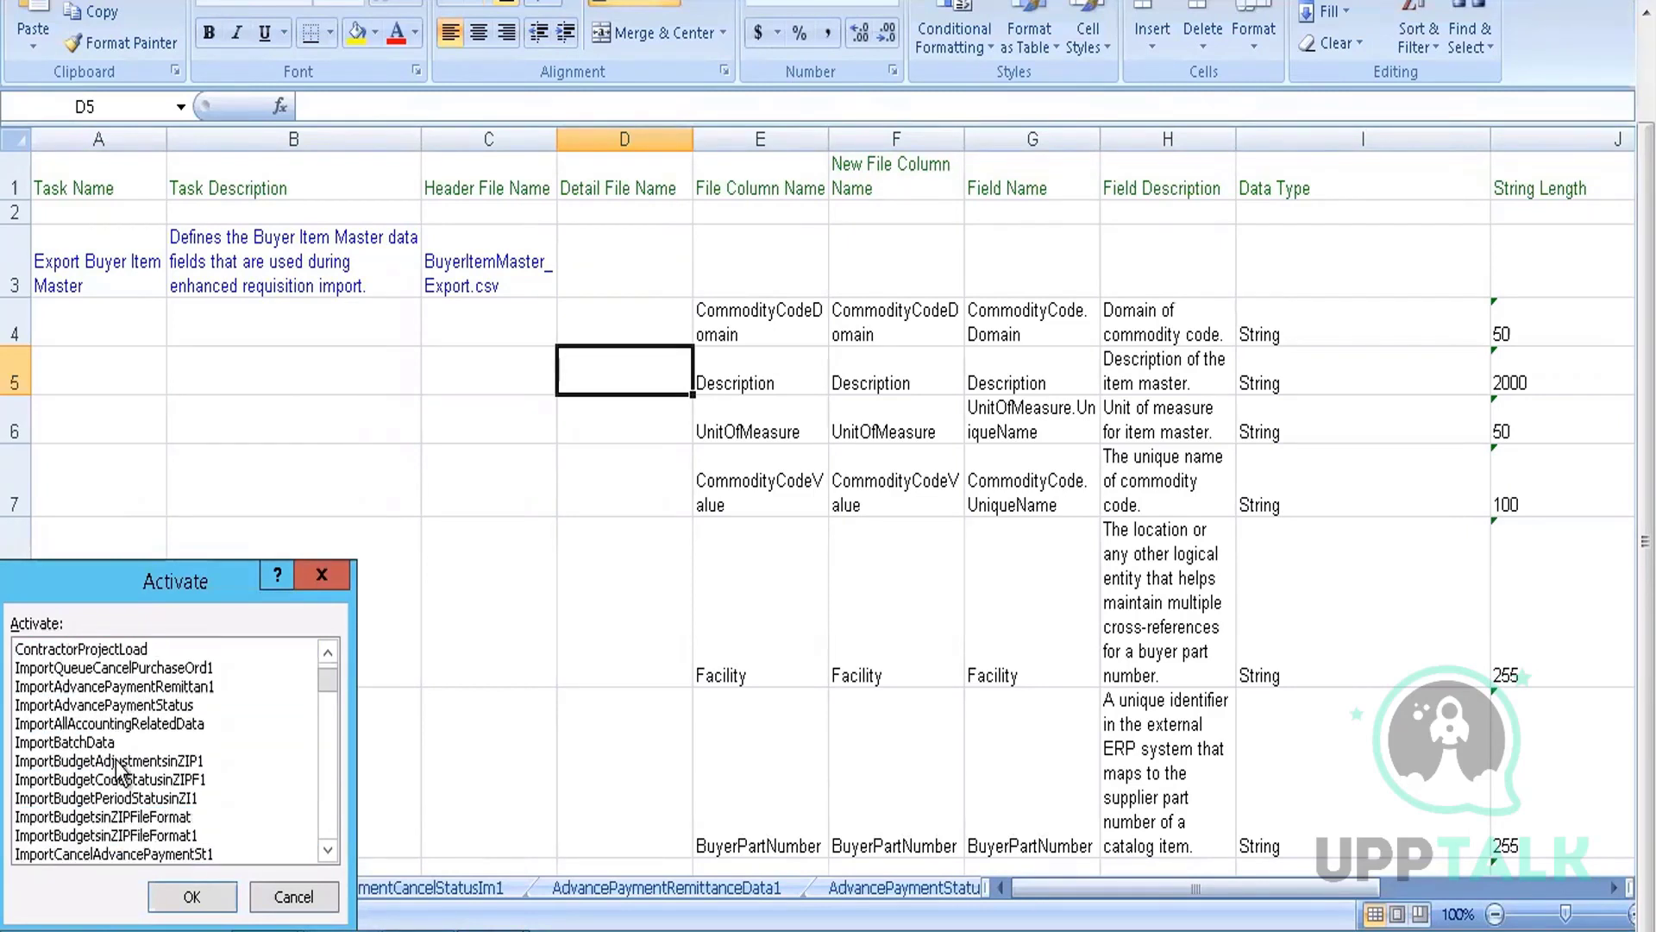
{"action": "key", "text": "Down"}
{"action": "key", "text": "Down"}
{"action": "key", "text": "Down"}
{"action": "key", "text": "Down"}
{"action": "key", "text": "Down"}
{"action": "key", "text": "Down"}
{"action": "key", "text": "Down"}
{"action": "key", "text": "Down"}
{"action": "key", "text": "Down"}
{"action": "key", "text": "Down"}
{"action": "key", "text": "Down"}
{"action": "key", "text": "Down"}
{"action": "key", "text": "Down"}
{"action": "key", "text": "Down"}
{"action": "key", "text": "Down"}
{"action": "key", "text": "Down"}
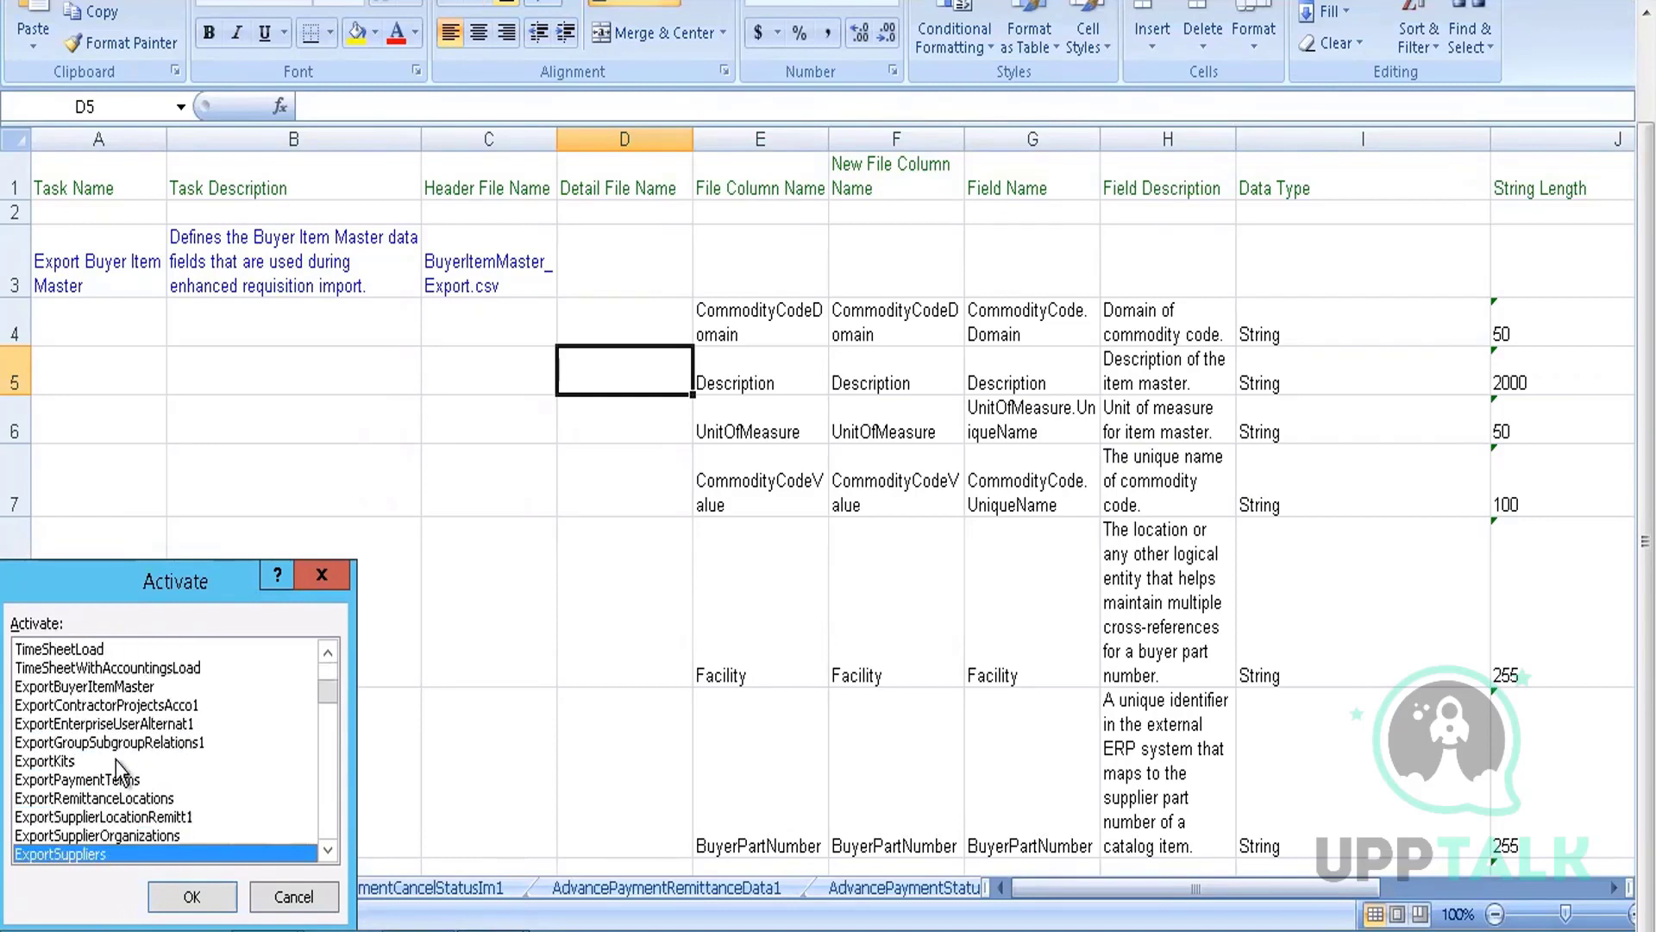
{"action": "key", "text": "Down"}
{"action": "key", "text": "Down"}
{"action": "key", "text": "Down"}
{"action": "key", "text": "Down"}
{"action": "key", "text": "Down"}
{"action": "key", "text": "Down"}
{"action": "key", "text": "Down"}
{"action": "key", "text": "Down"}
{"action": "key", "text": "Down"}
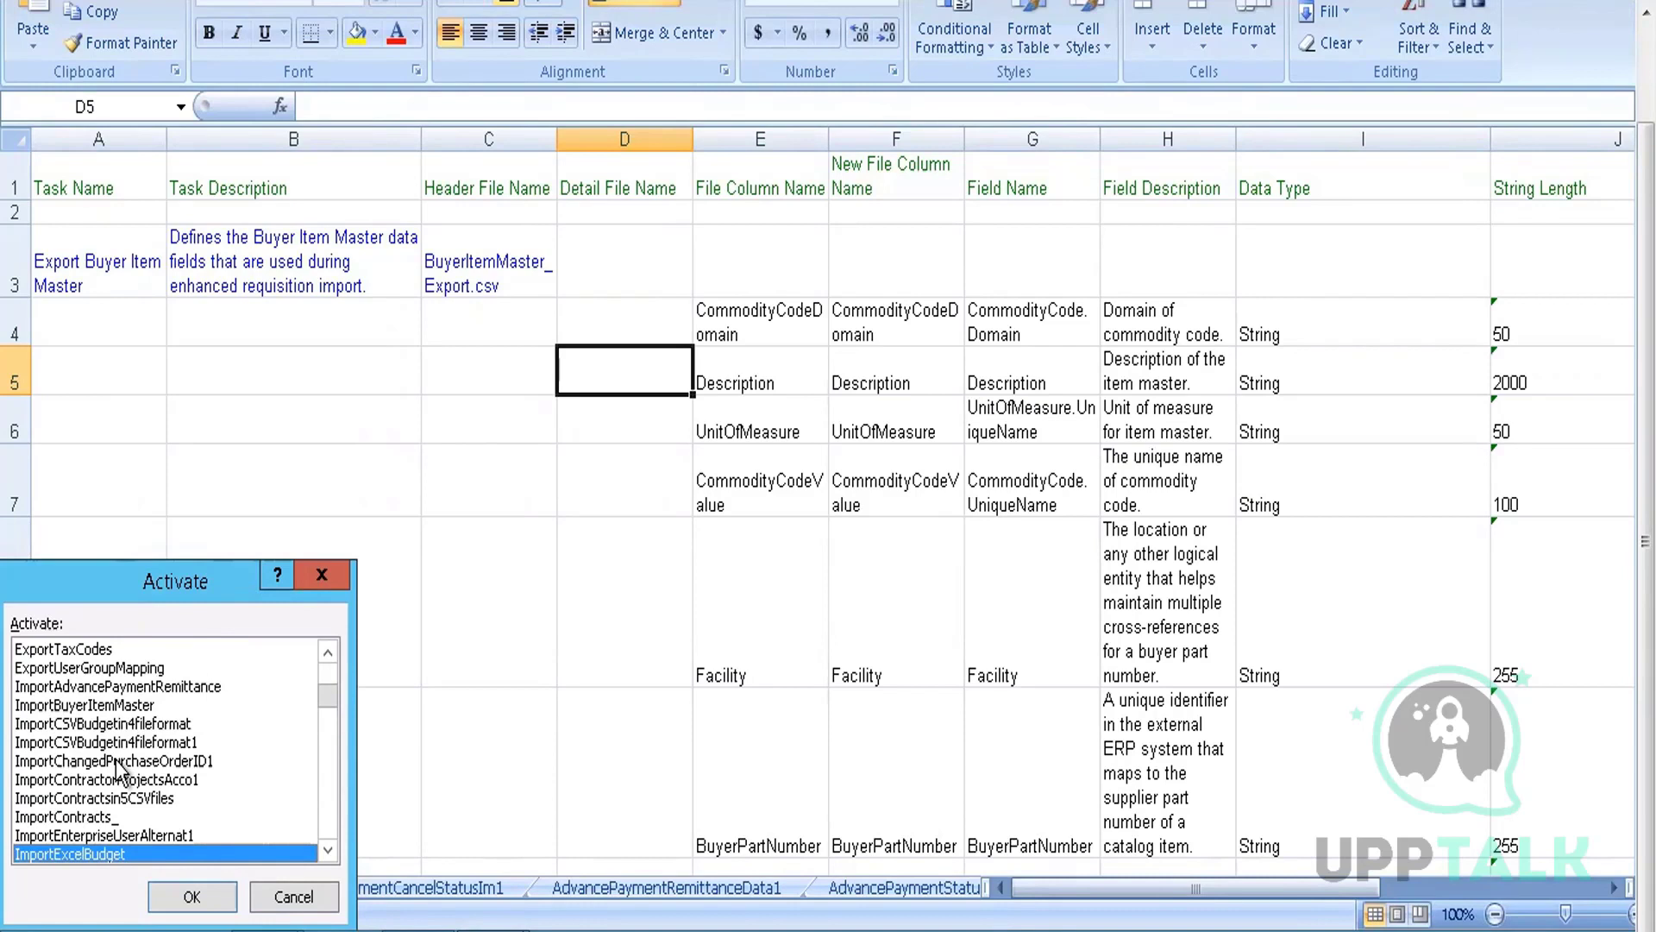
{"action": "key", "text": "Down"}
{"action": "key", "text": "Down"}
{"action": "key", "text": "Down"}
{"action": "key", "text": "Down"}
{"action": "key", "text": "Down"}
{"action": "key", "text": "Down"}
{"action": "key", "text": "Down"}
{"action": "key", "text": "Down"}
{"action": "key", "text": "Down"}
{"action": "key", "text": "Down"}
{"action": "key", "text": "Down"}
{"action": "key", "text": "Down"}
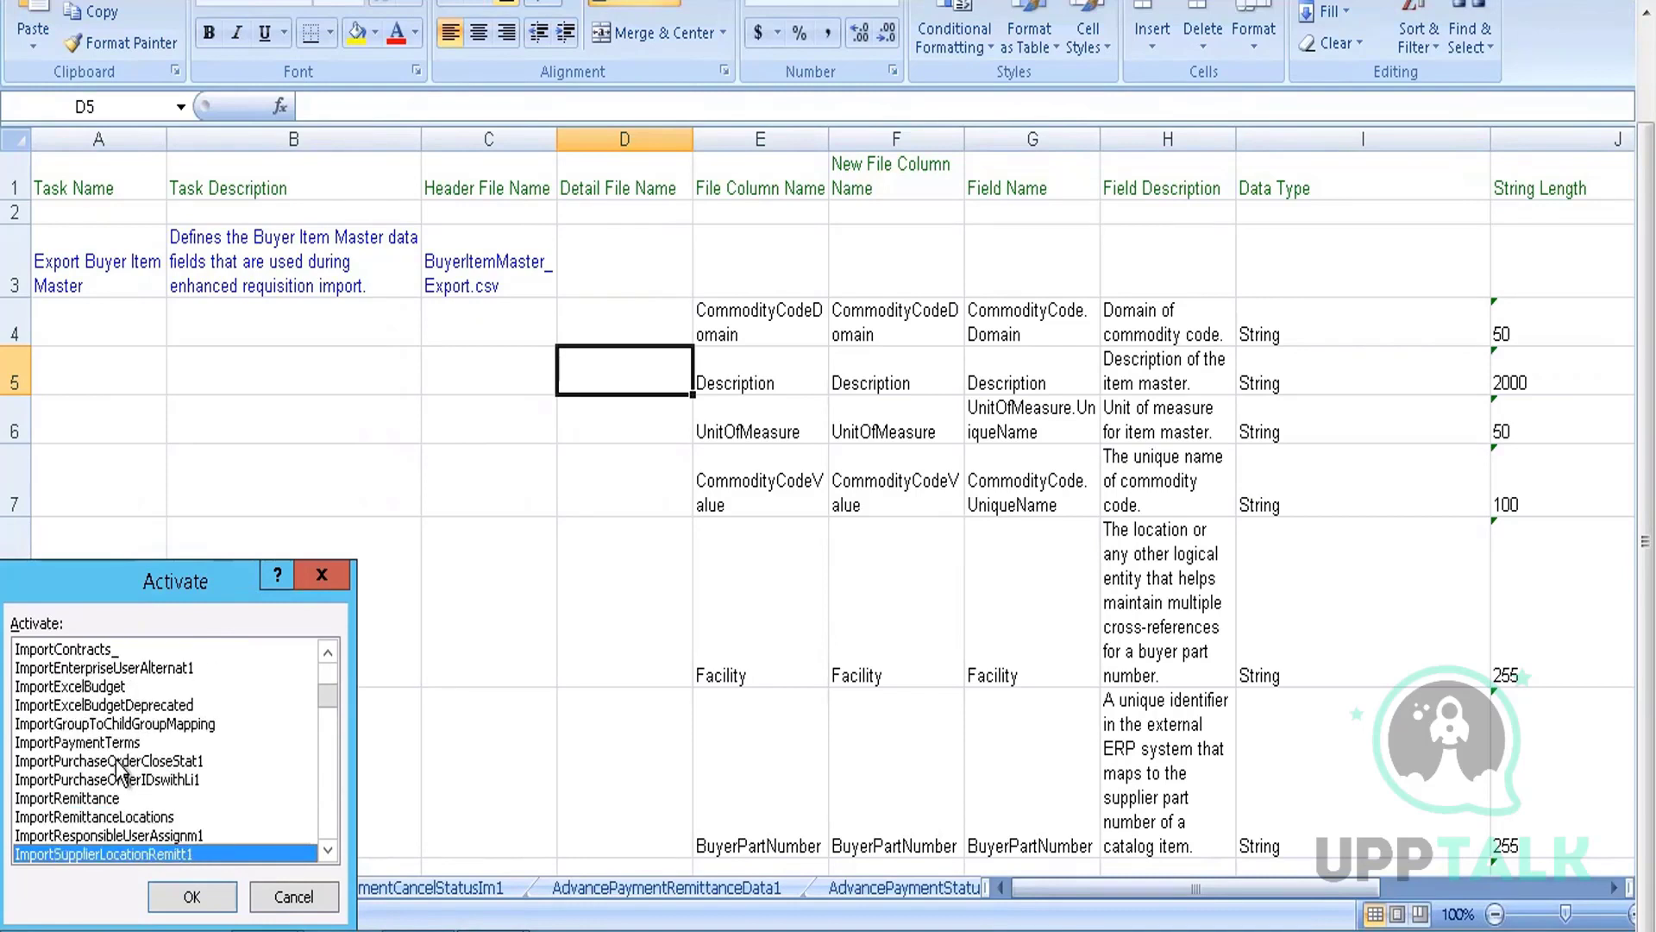
{"action": "key", "text": "Down"}
{"action": "key", "text": "Down"}
{"action": "key", "text": "Down"}
{"action": "key", "text": "Down"}
{"action": "key", "text": "Down"}
{"action": "key", "text": "Down"}
{"action": "key", "text": "Down"}
{"action": "key", "text": "Down"}
{"action": "key", "text": "Down"}
{"action": "key", "text": "Down"}
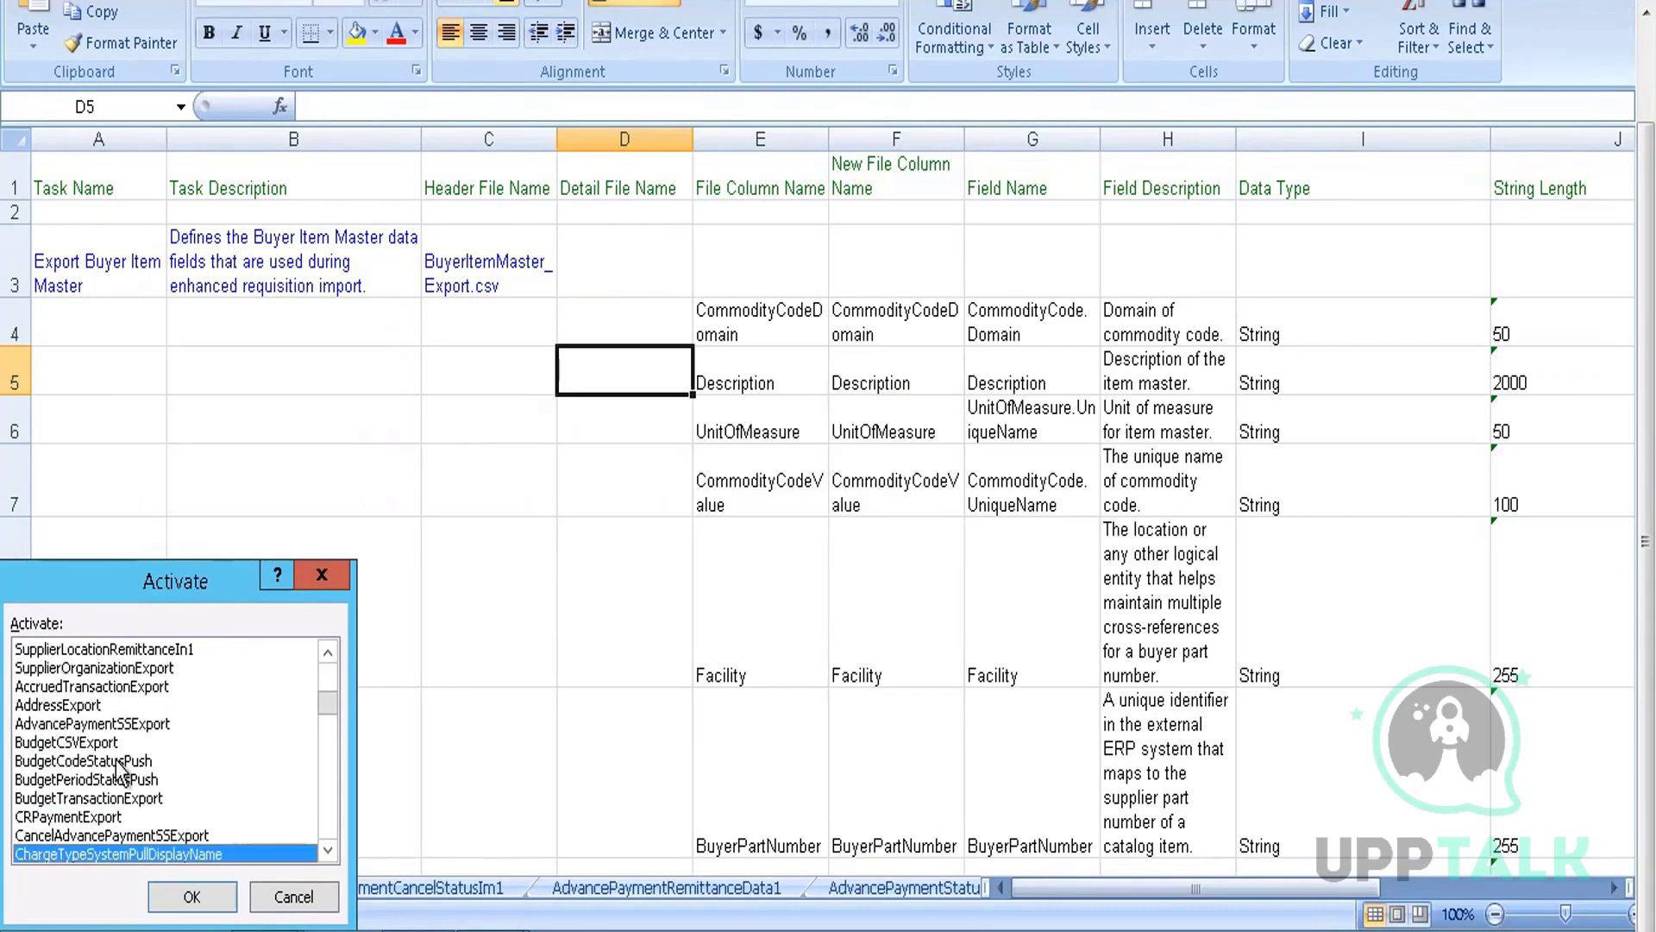
{"action": "key", "text": "Down"}
{"action": "key", "text": "Down"}
{"action": "key", "text": "Down"}
{"action": "key", "text": "Down"}
{"action": "key", "text": "Down"}
{"action": "key", "text": "Down"}
{"action": "key", "text": "Down"}
{"action": "key", "text": "Down"}
{"action": "key", "text": "Down"}
{"action": "key", "text": "Down"}
{"action": "key", "text": "Down"}
{"action": "key", "text": "Down"}
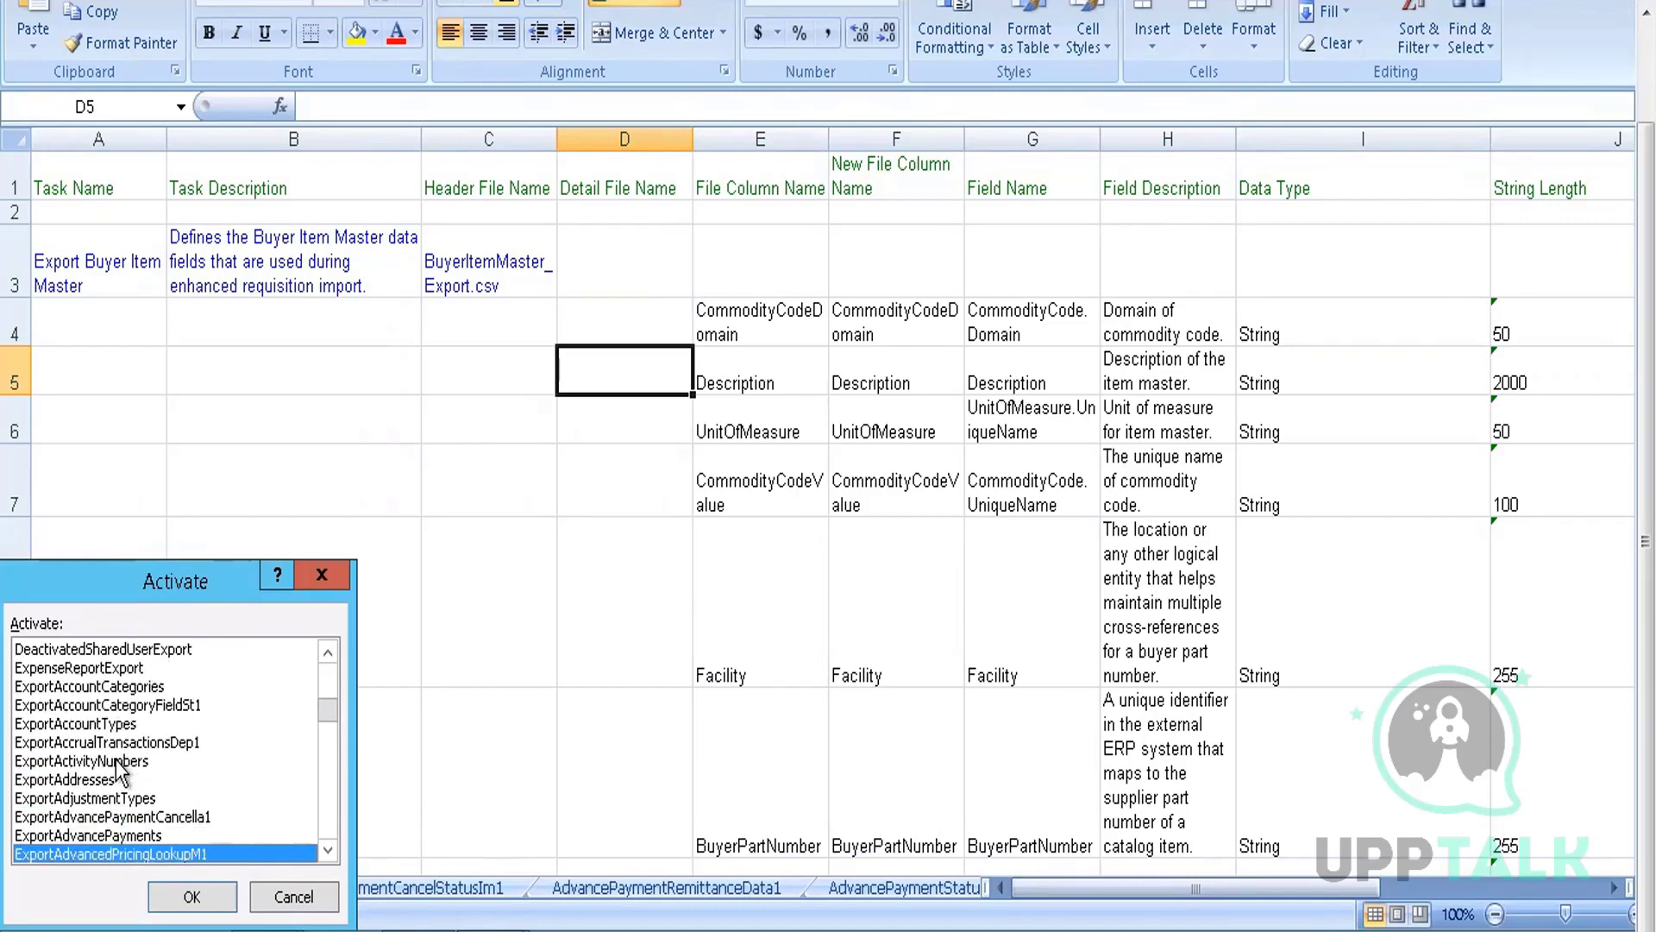
{"action": "key", "text": "Down"}
{"action": "key", "text": "Down"}
{"action": "key", "text": "Down"}
{"action": "key", "text": "Down"}
{"action": "key", "text": "Down"}
{"action": "key", "text": "Down"}
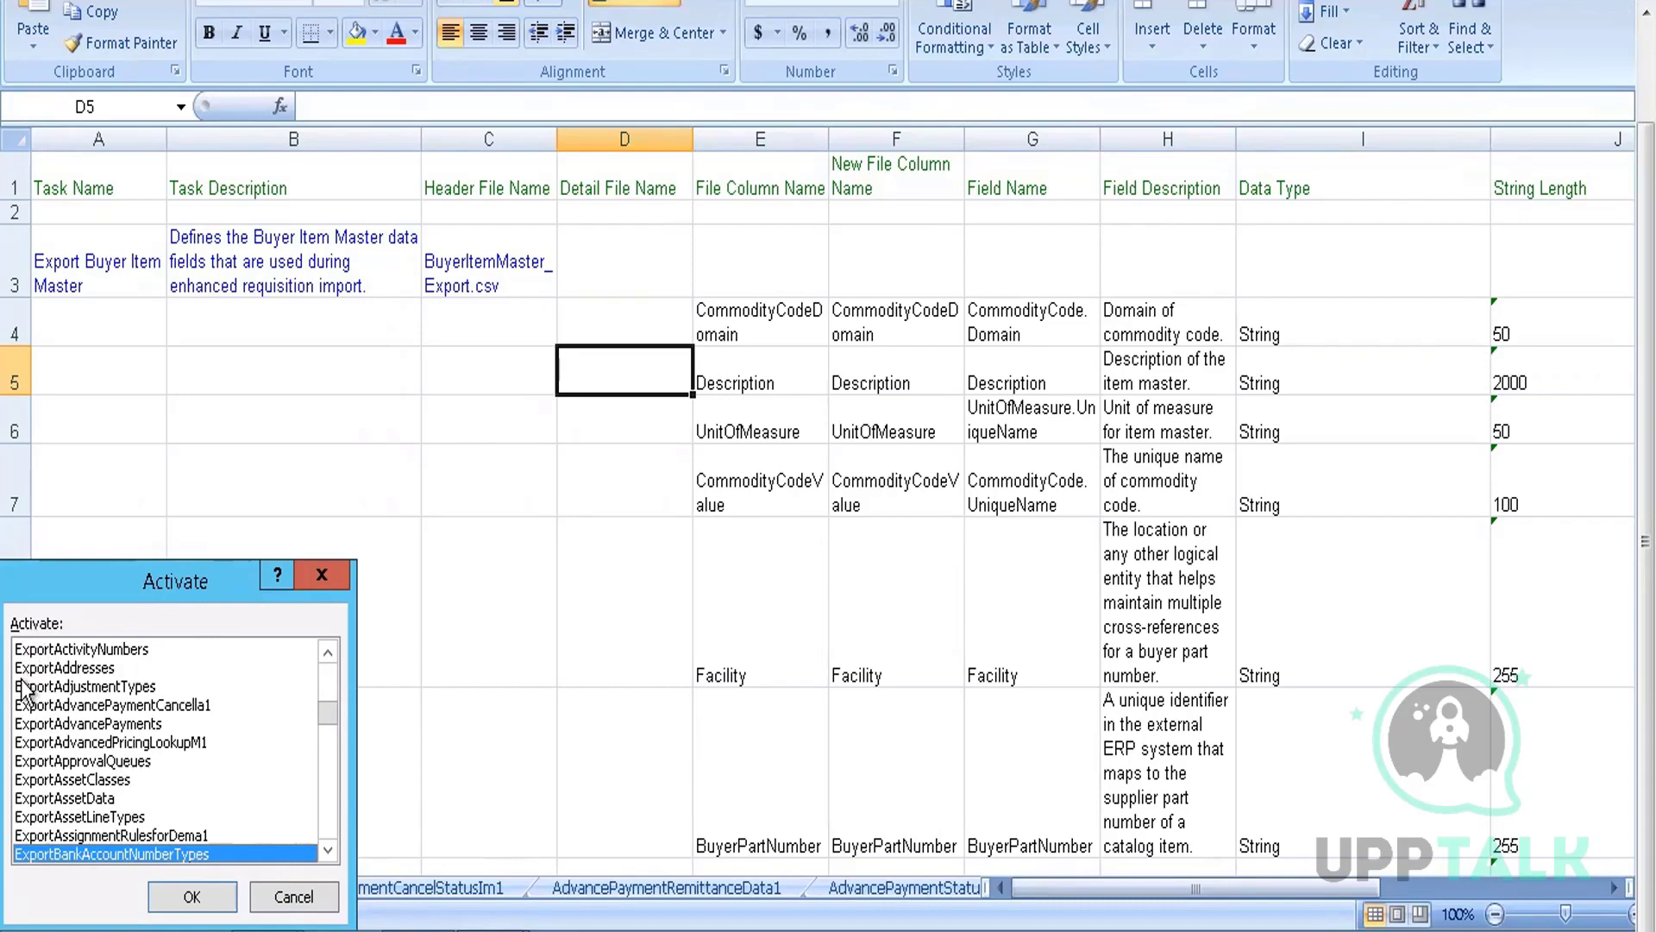
{"action": "key", "text": "Down"}
{"action": "key", "text": "Down"}
{"action": "key", "text": "Down"}
{"action": "key", "text": "Down"}
{"action": "key", "text": "Down"}
{"action": "key", "text": "Down"}
{"action": "key", "text": "Down"}
{"action": "key", "text": "Down"}
{"action": "key", "text": "Down"}
{"action": "key", "text": "Down"}
{"action": "key", "text": "Down"}
{"action": "key", "text": "Down"}
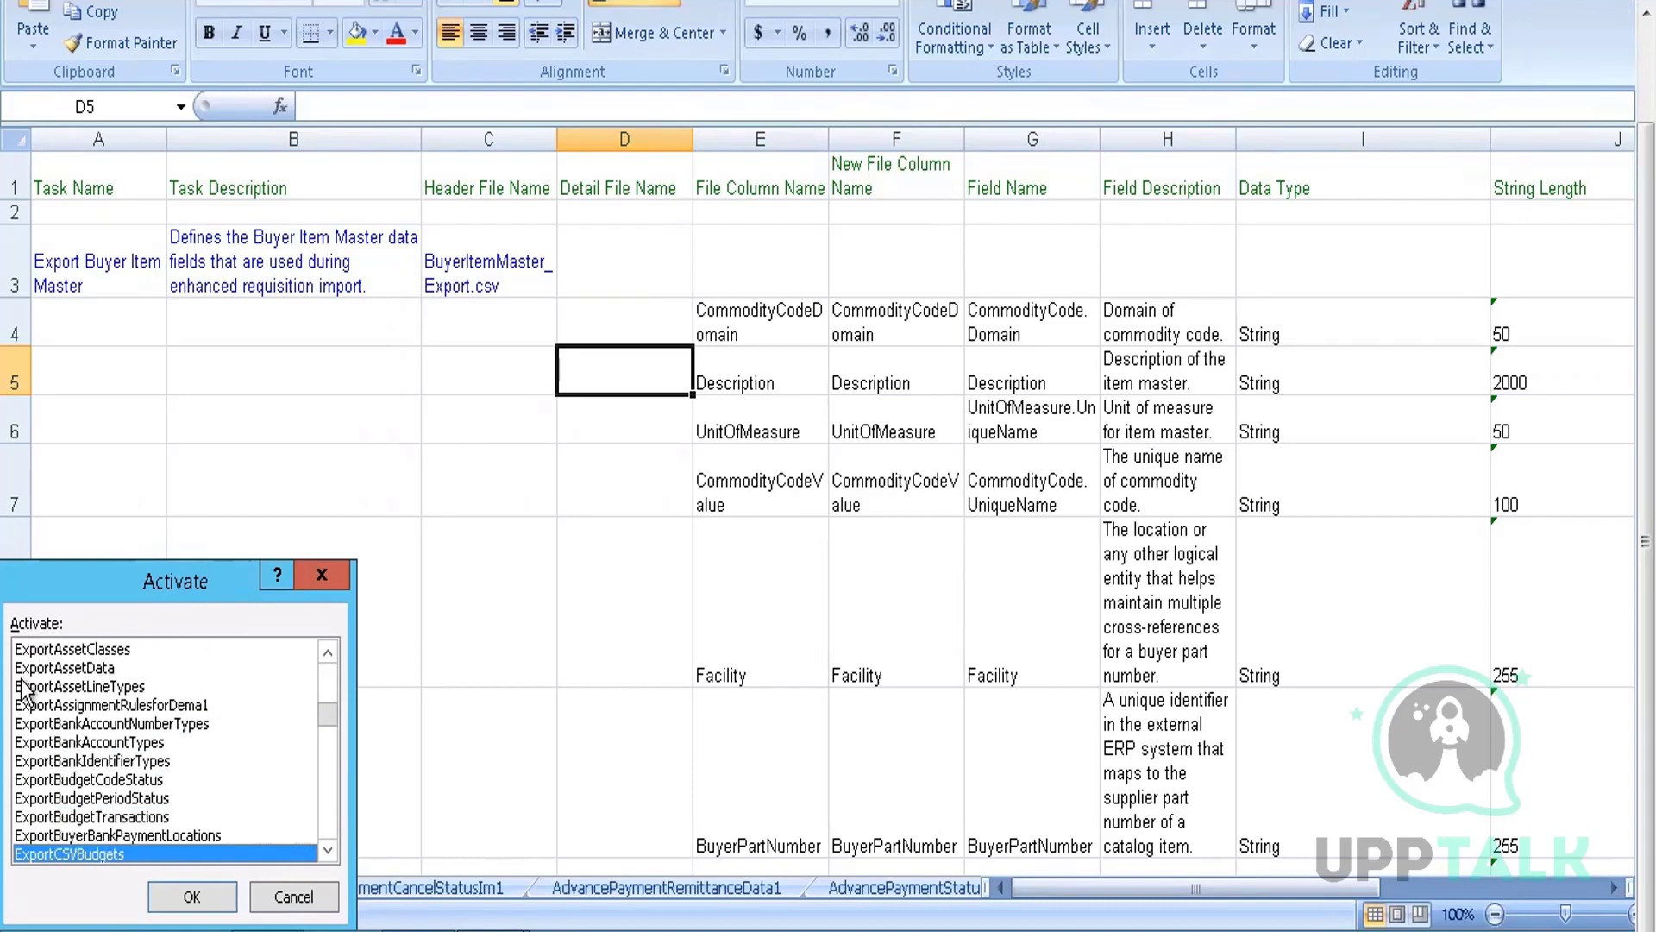
{"action": "key", "text": "Down"}
{"action": "key", "text": "Down"}
{"action": "key", "text": "Down"}
{"action": "key", "text": "Down"}
{"action": "key", "text": "Down"}
{"action": "key", "text": "Down"}
{"action": "key", "text": "Down"}
{"action": "key", "text": "Down"}
{"action": "key", "text": "Down"}
{"action": "key", "text": "Down"}
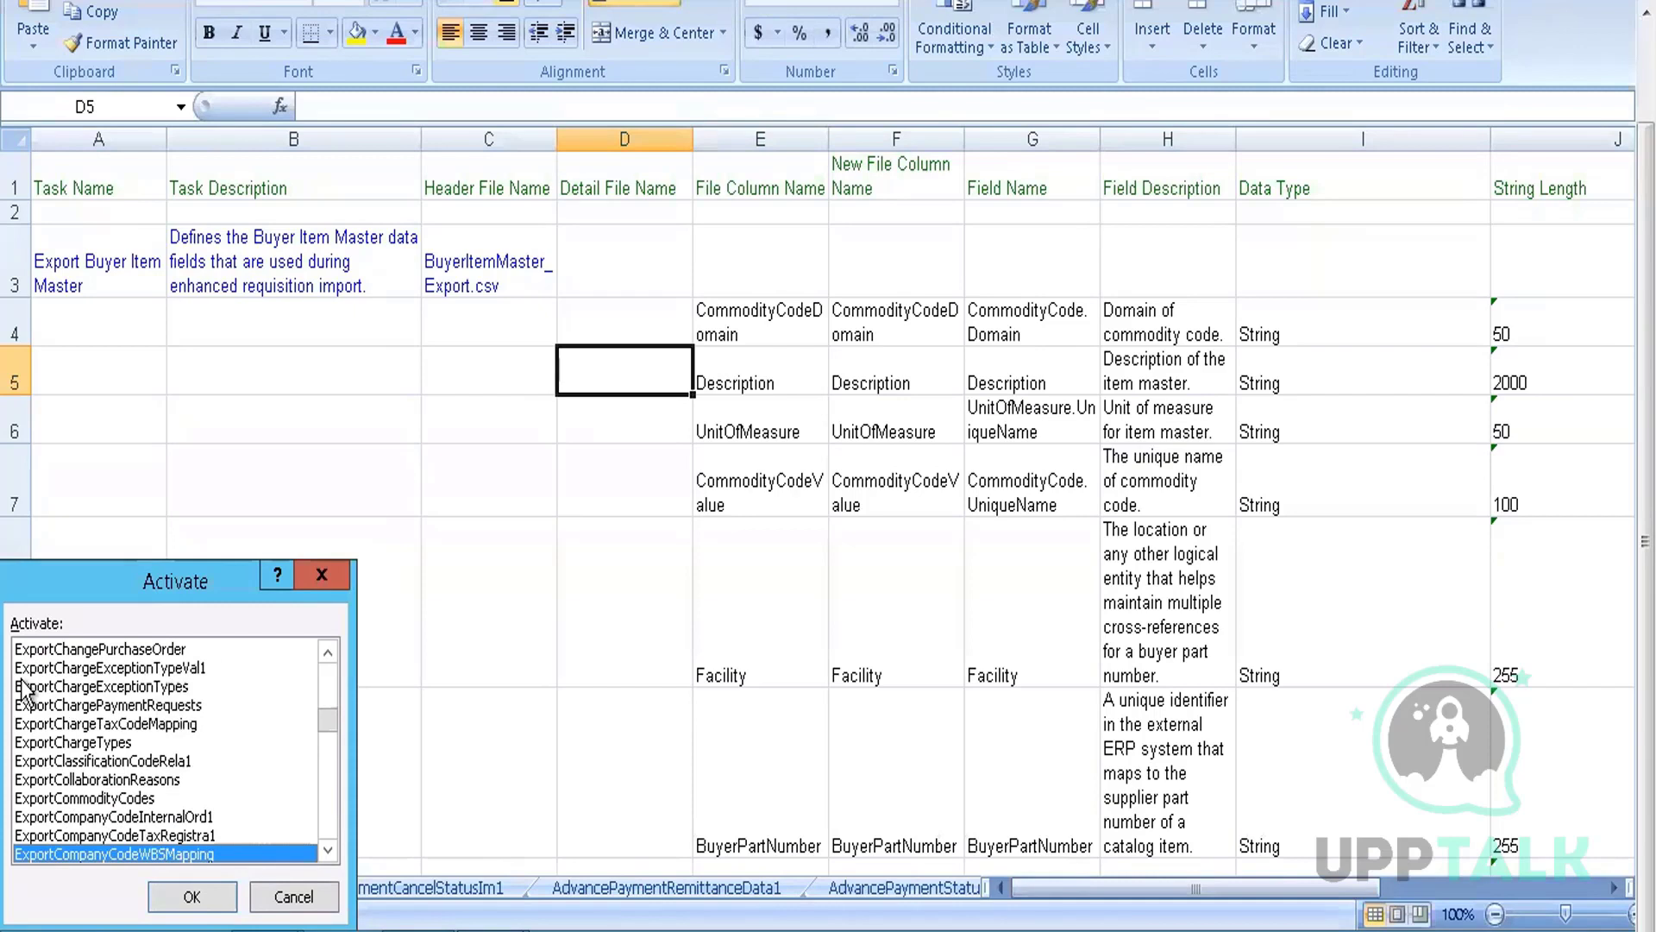
{"action": "key", "text": "Up"}
{"action": "key", "text": "Up"}
{"action": "key", "text": "Up"}
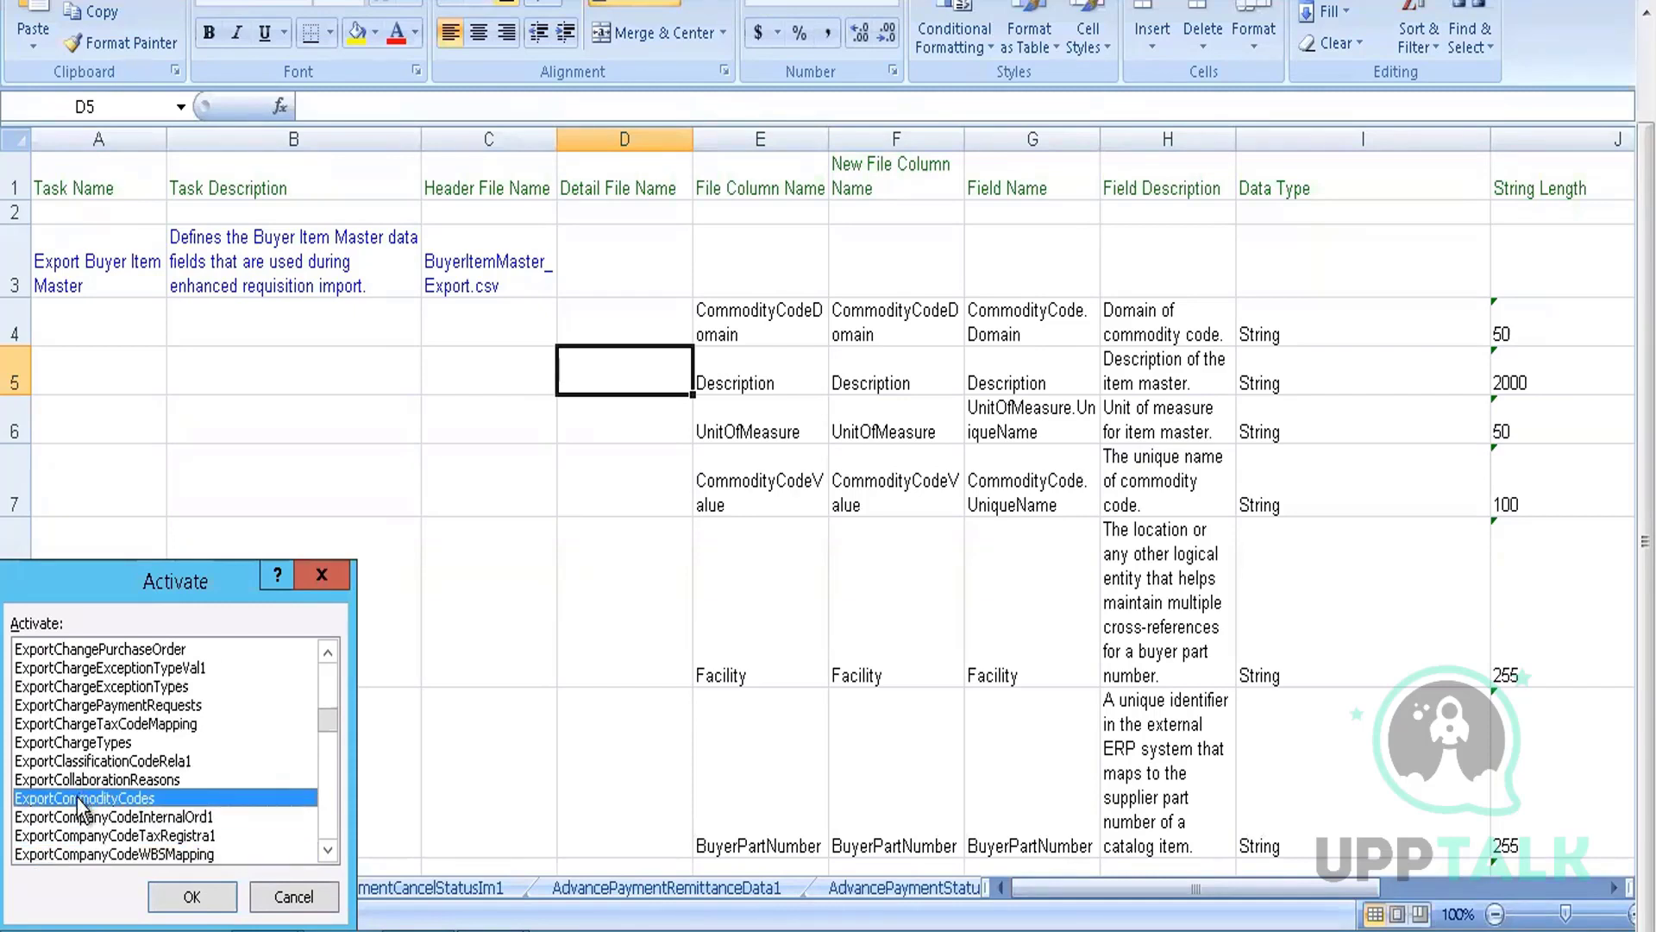
{"action": "left_click", "coordinate": [218, 894]}
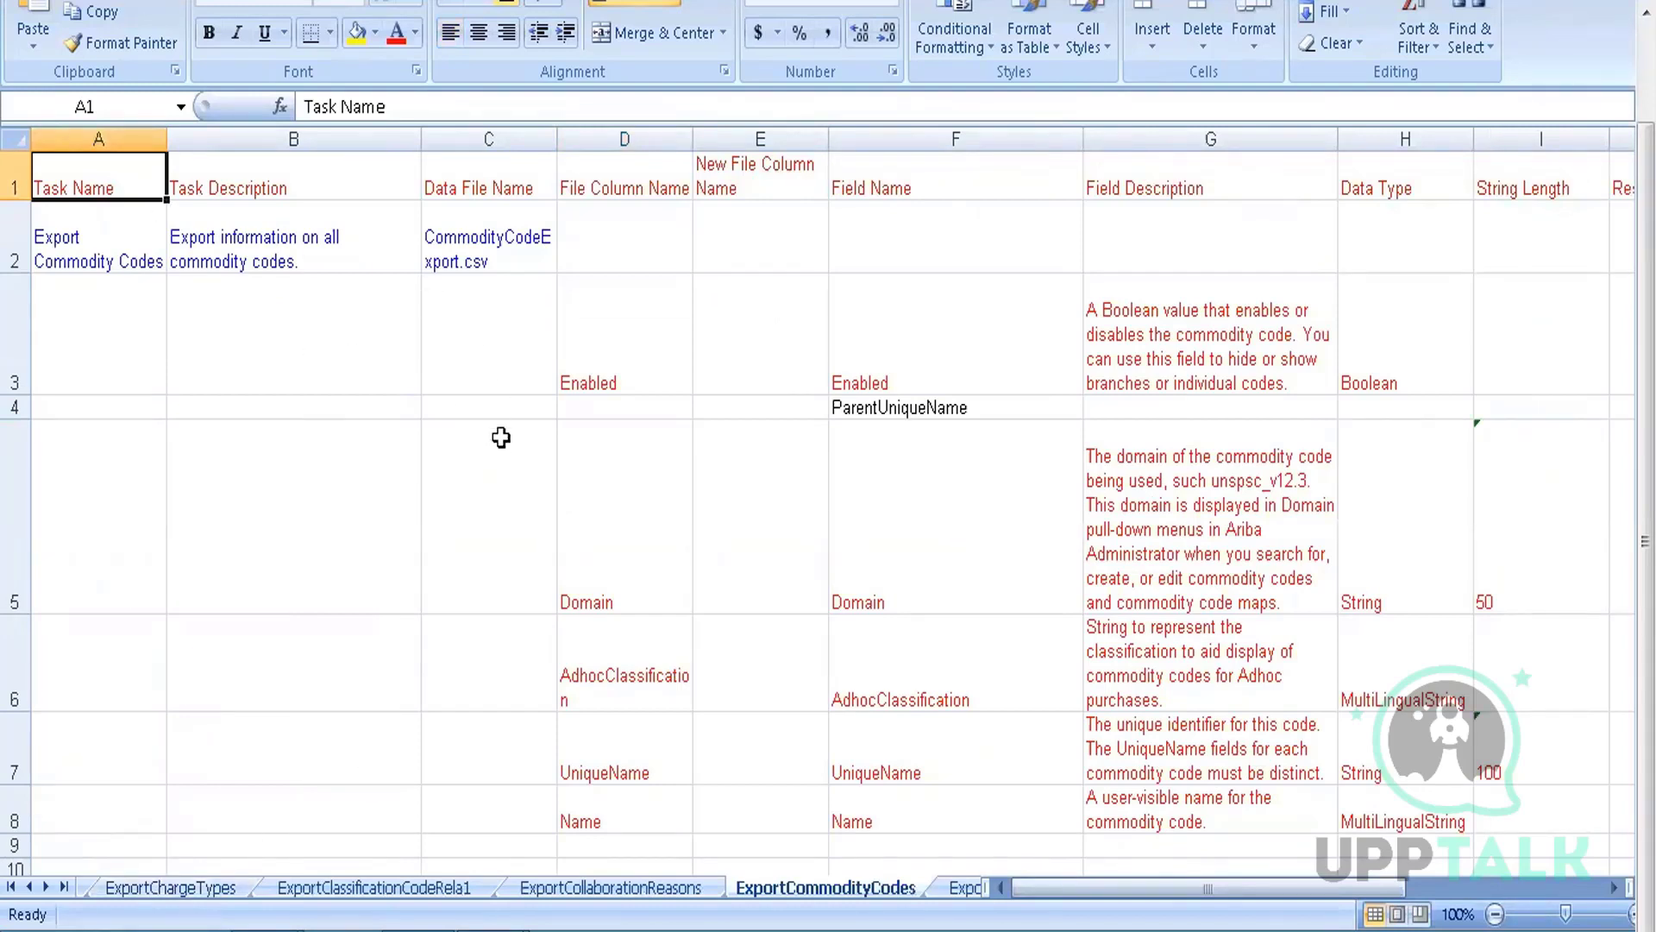
{"action": "left_click", "coordinate": [690, 540]}
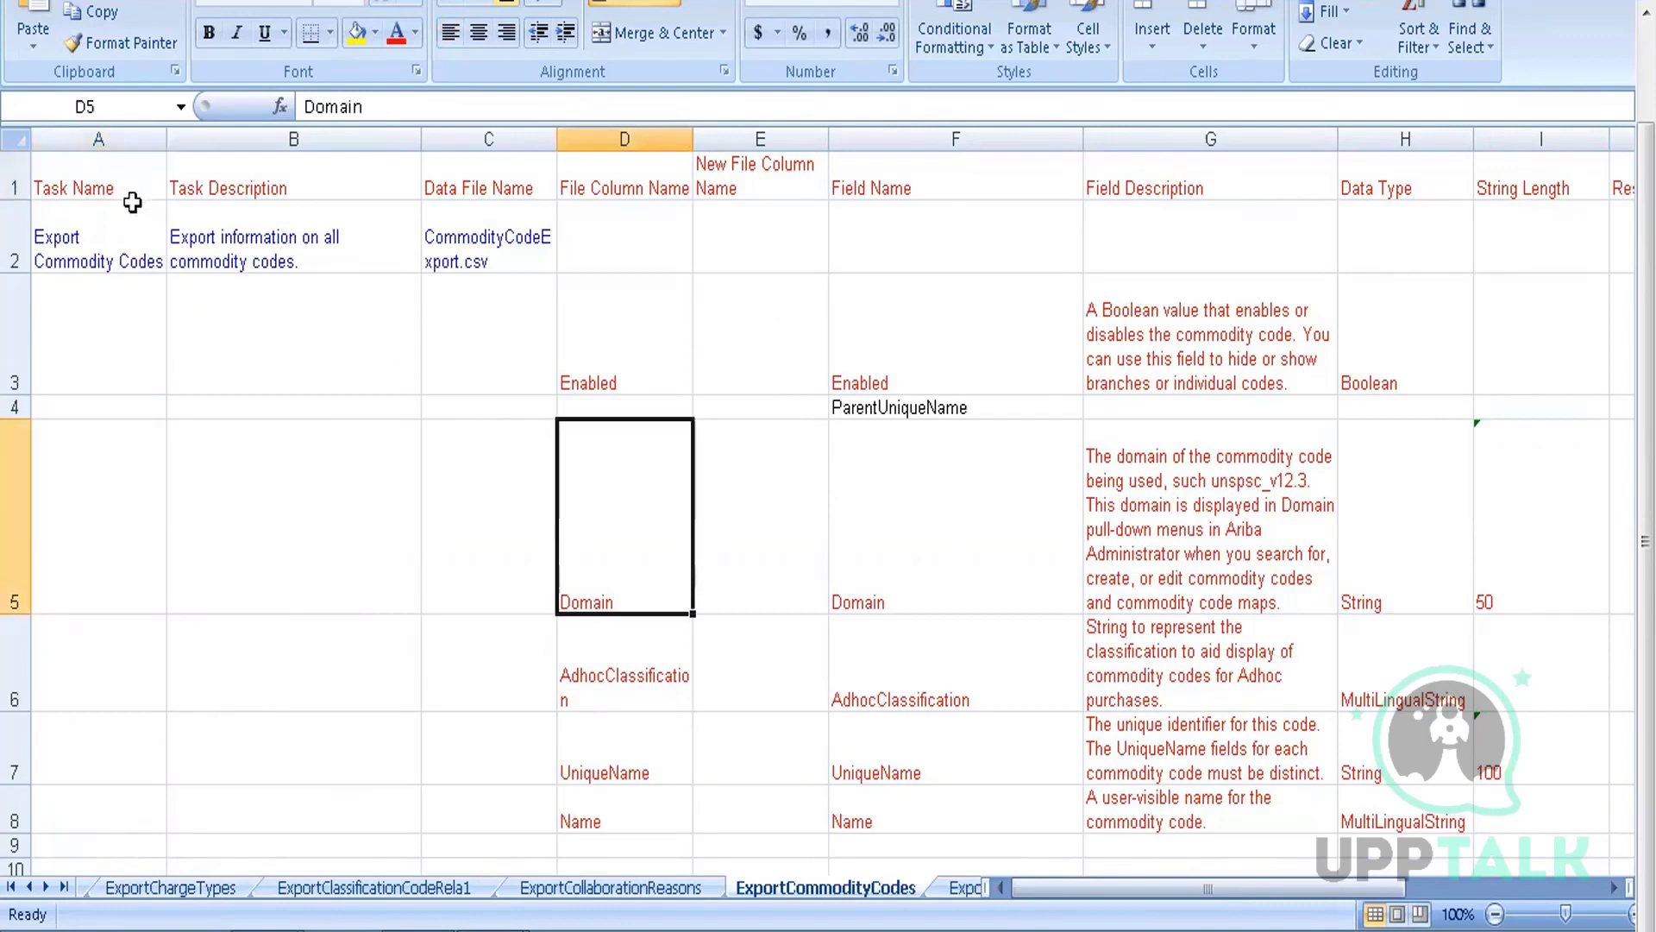
Browse the More Sheets list past the export sheets and activate ImportCompanyCodes
{"action": "right_click", "coordinate": [36, 883]}
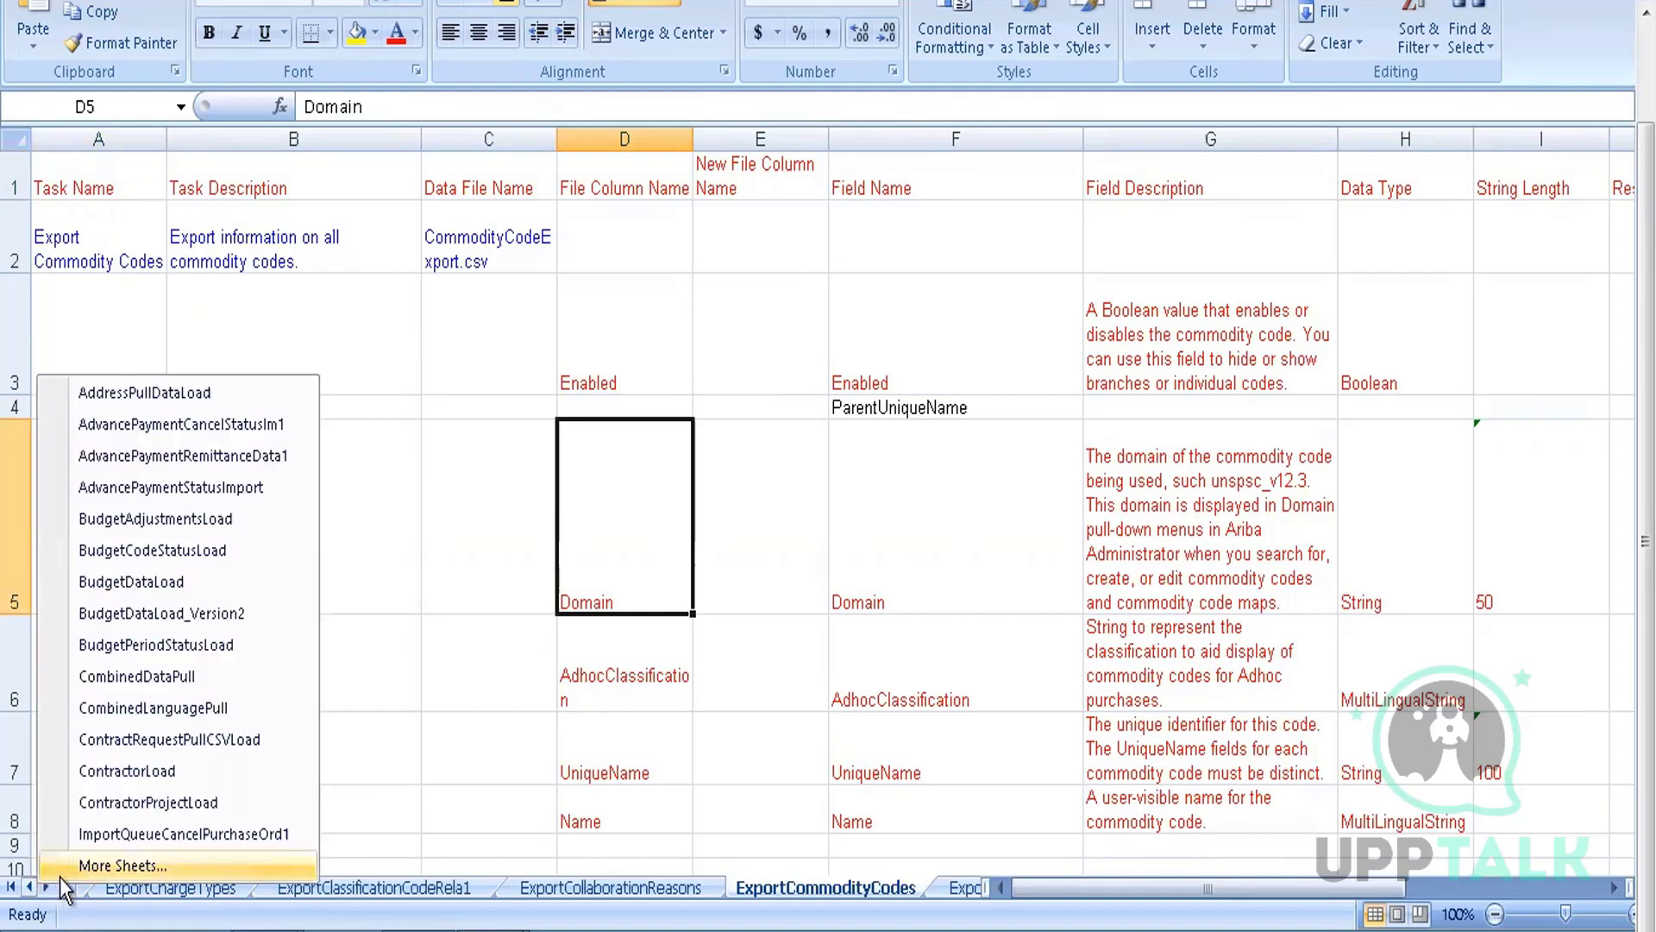
{"action": "left_click", "coordinate": [64, 877]}
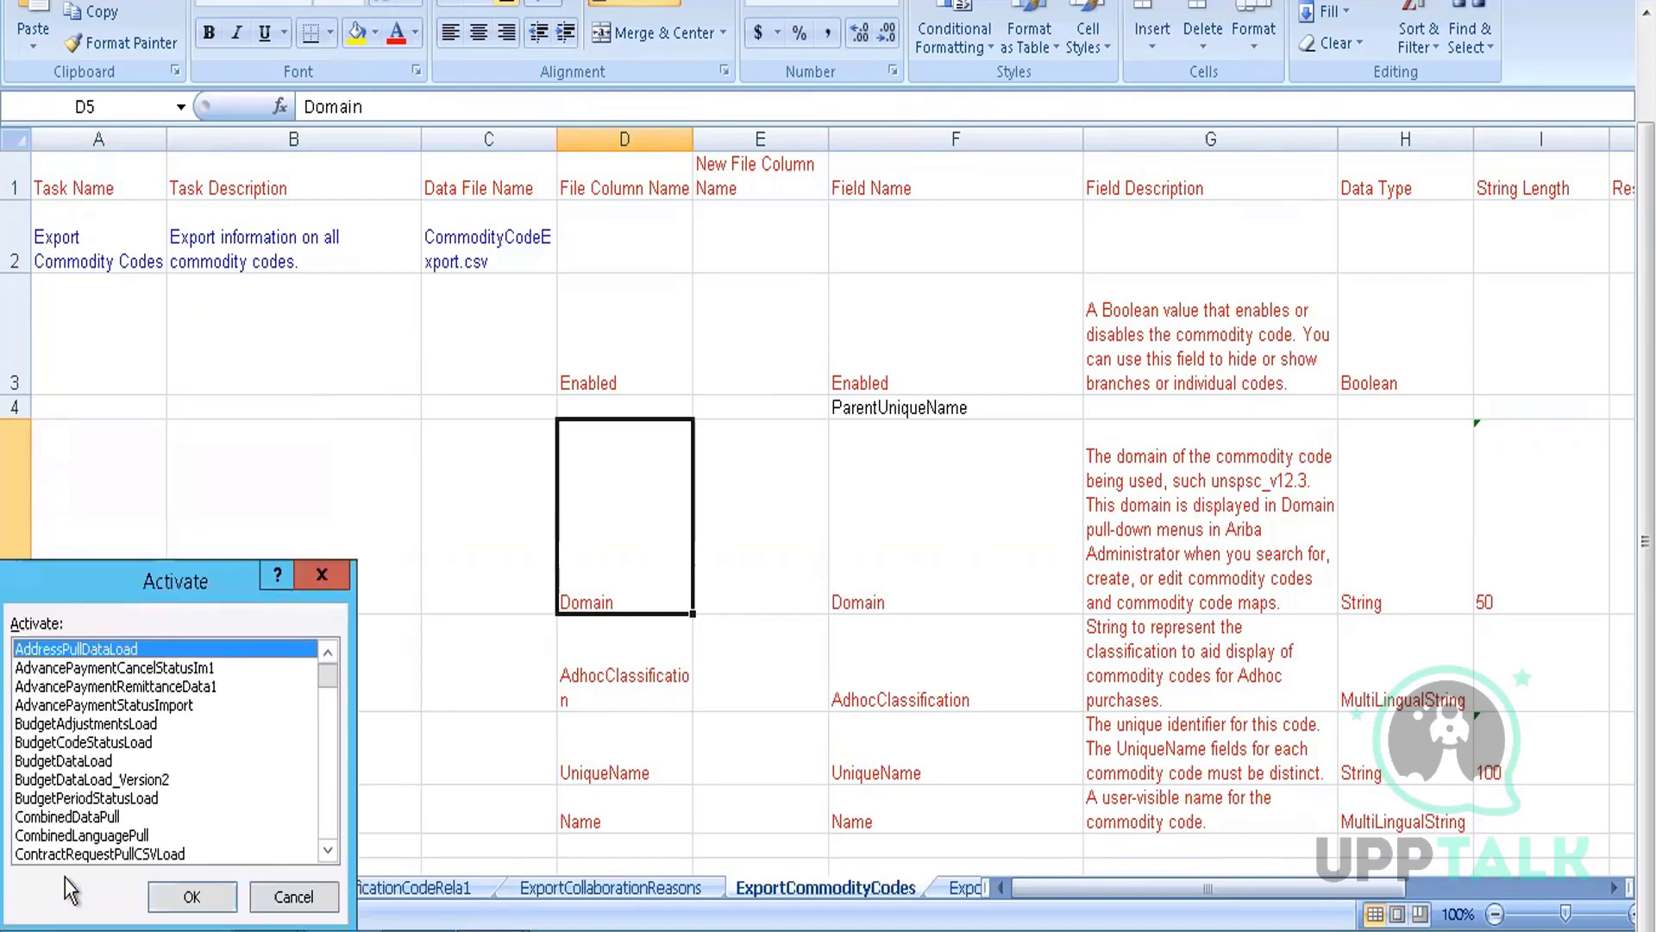
{"action": "key", "text": "Down"}
{"action": "key", "text": "Down"}
{"action": "key", "text": "Down"}
{"action": "key", "text": "Down"}
{"action": "key", "text": "Down"}
{"action": "key", "text": "Down"}
{"action": "key", "text": "Down"}
{"action": "key", "text": "Down"}
{"action": "key", "text": "Down"}
{"action": "key", "text": "Down"}
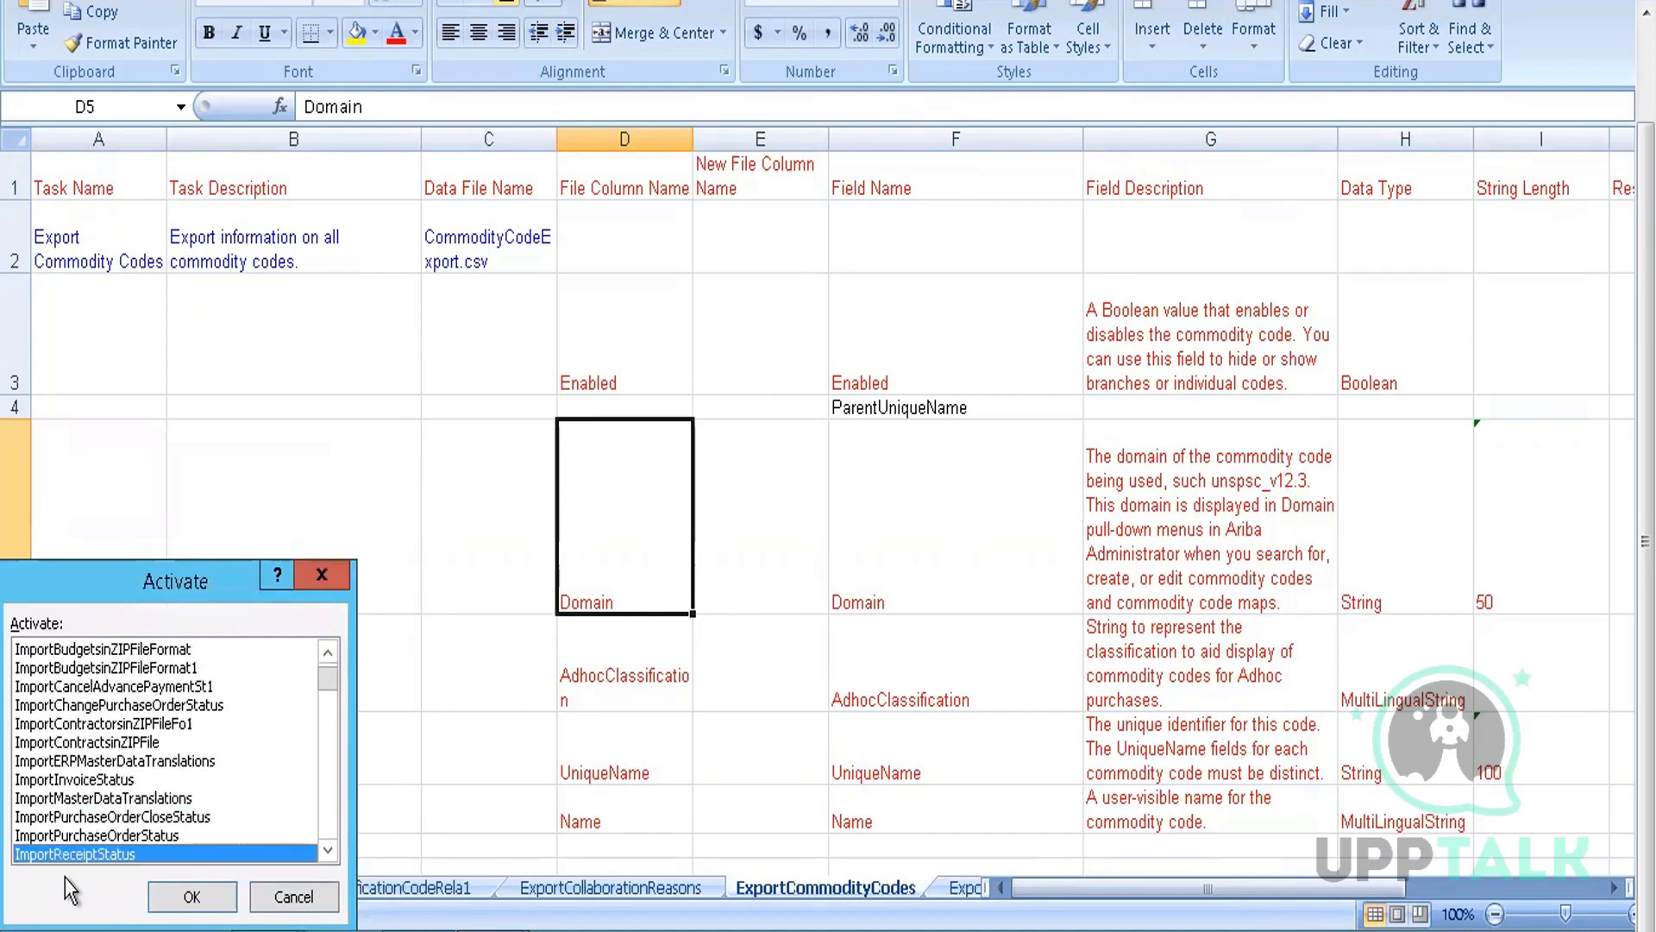
{"action": "key", "text": "Down"}
{"action": "key", "text": "Down"}
{"action": "key", "text": "Down"}
{"action": "key", "text": "Down"}
{"action": "key", "text": "Down"}
{"action": "key", "text": "Down"}
{"action": "key", "text": "Down"}
{"action": "key", "text": "Down"}
{"action": "key", "text": "Down"}
{"action": "key", "text": "Down"}
{"action": "key", "text": "Down"}
{"action": "key", "text": "Down"}
{"action": "key", "text": "Down"}
{"action": "key", "text": "Down"}
{"action": "key", "text": "Down"}
{"action": "key", "text": "Down"}
{"action": "key", "text": "Down"}
{"action": "key", "text": "Down"}
{"action": "key", "text": "Down"}
{"action": "key", "text": "Down"}
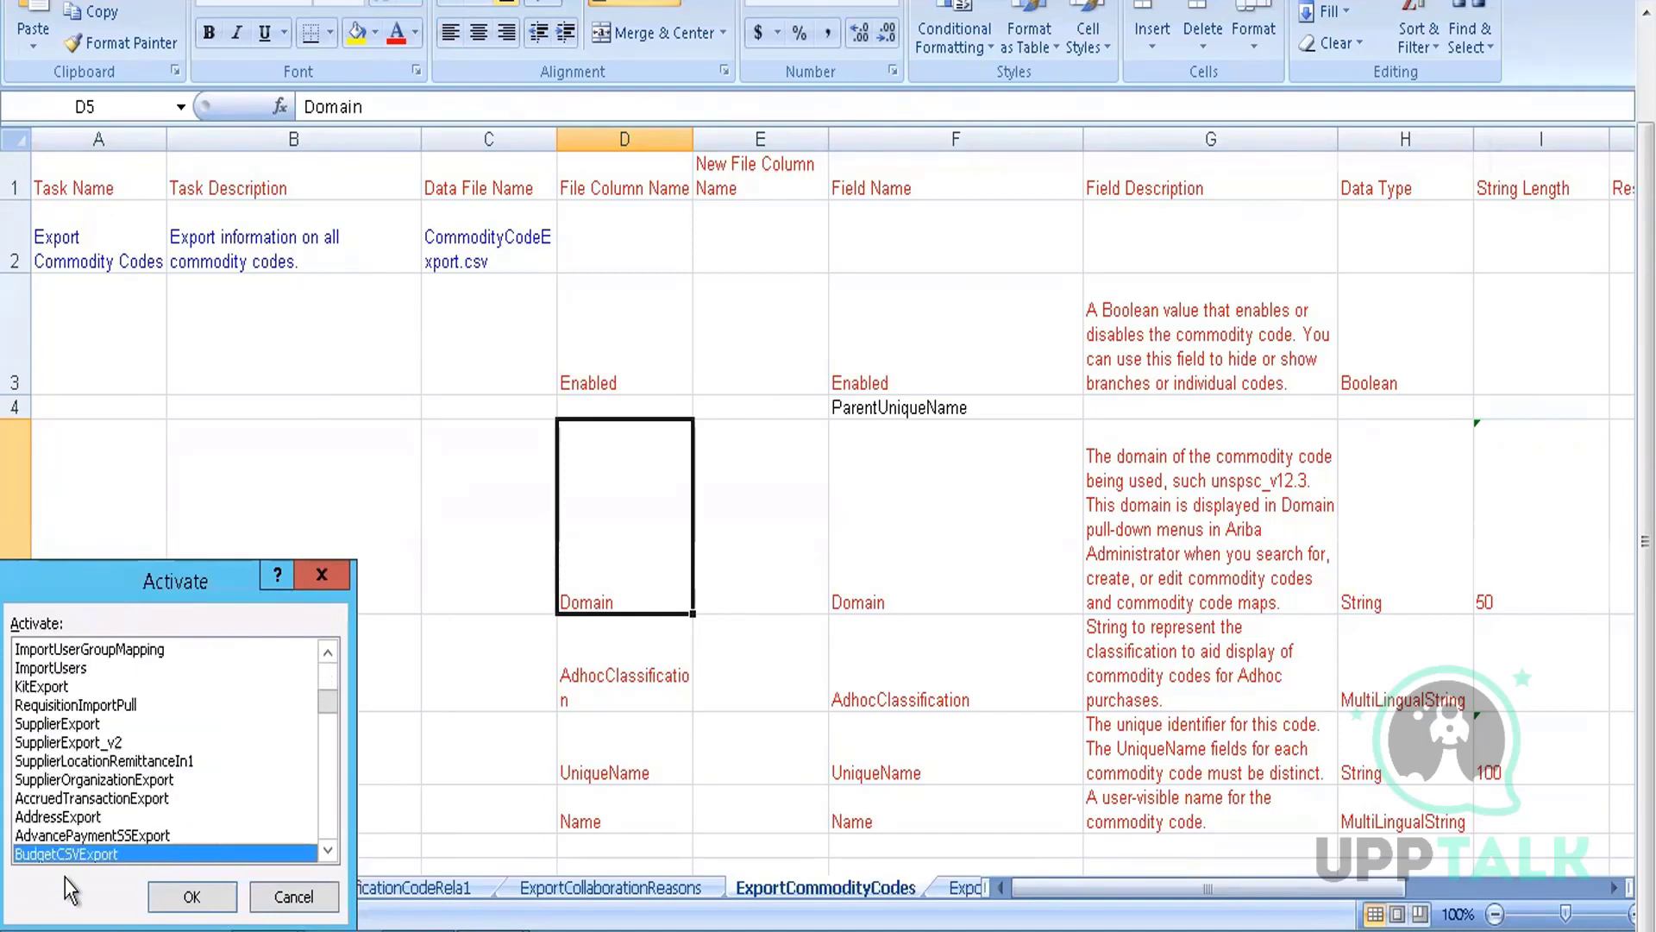
{"action": "key", "text": "Down"}
{"action": "key", "text": "Down"}
{"action": "key", "text": "Down"}
{"action": "key", "text": "Down"}
{"action": "key", "text": "Down"}
{"action": "key", "text": "Down"}
{"action": "key", "text": "Down"}
{"action": "key", "text": "Down"}
{"action": "key", "text": "Down"}
{"action": "key", "text": "Down"}
{"action": "key", "text": "Down"}
{"action": "key", "text": "Down"}
{"action": "key", "text": "Down"}
{"action": "key", "text": "Down"}
{"action": "key", "text": "Down"}
{"action": "key", "text": "Down"}
{"action": "key", "text": "Down"}
{"action": "key", "text": "Down"}
{"action": "key", "text": "Down"}
{"action": "key", "text": "Down"}
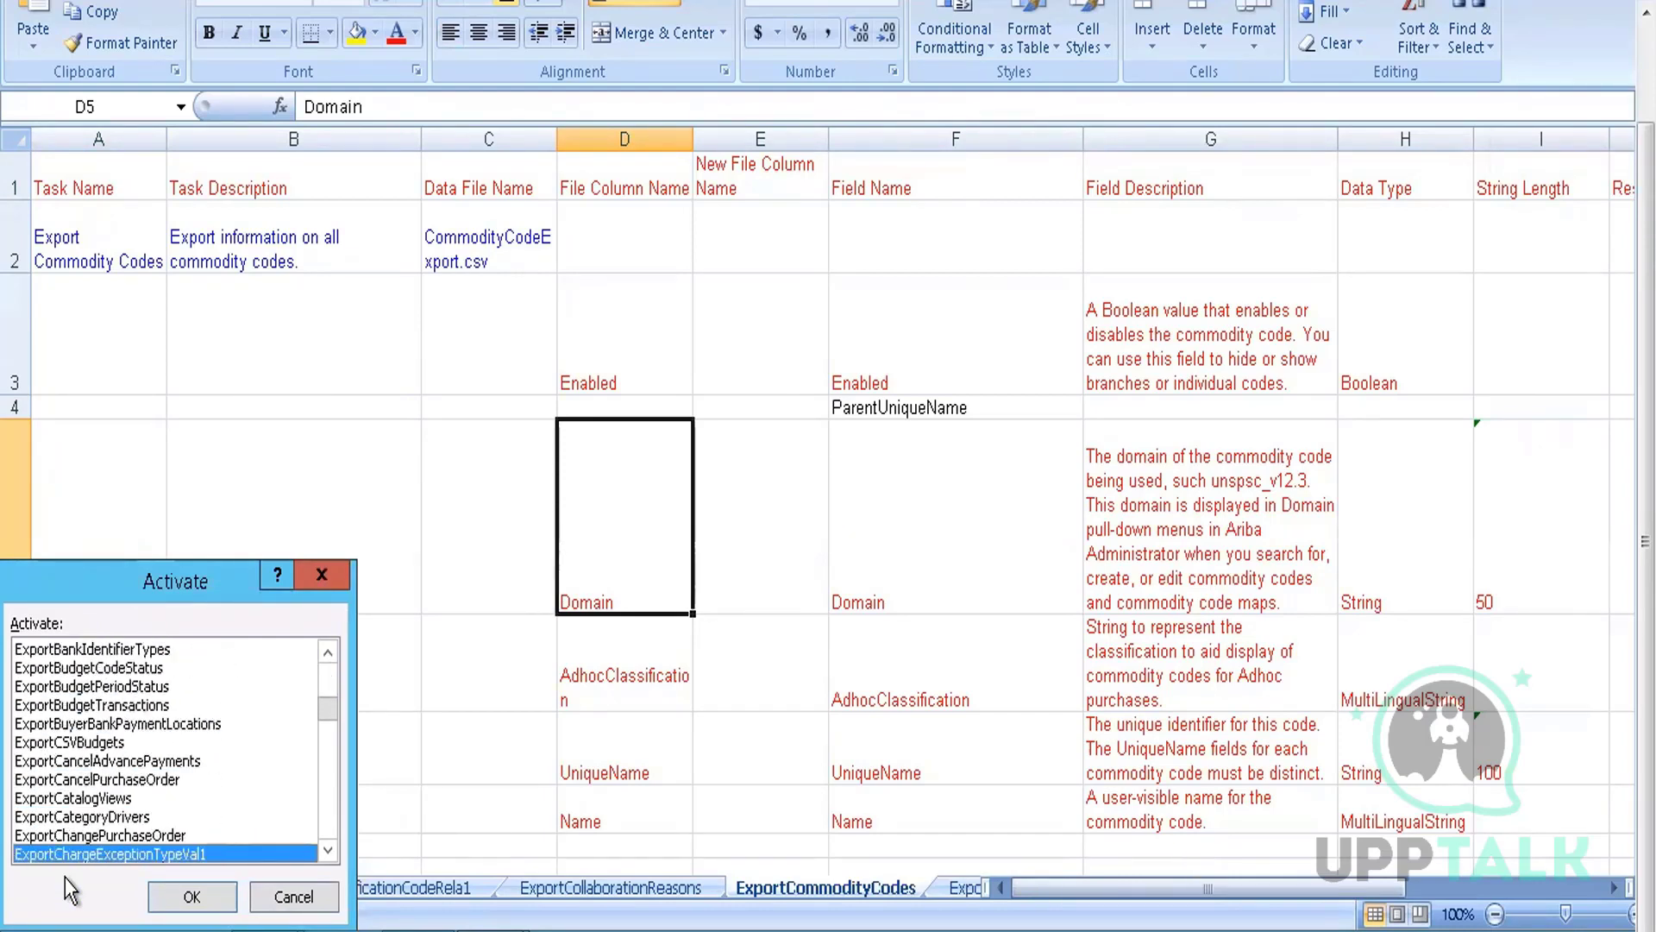
{"action": "key", "text": "Down"}
{"action": "key", "text": "Down"}
{"action": "key", "text": "Down"}
{"action": "key", "text": "Down"}
{"action": "key", "text": "Down"}
{"action": "key", "text": "Down"}
{"action": "key", "text": "Down"}
{"action": "key", "text": "Down"}
{"action": "key", "text": "Down"}
{"action": "key", "text": "Down"}
{"action": "key", "text": "Down"}
{"action": "key", "text": "Down"}
{"action": "key", "text": "Down"}
{"action": "key", "text": "Down"}
{"action": "key", "text": "Down"}
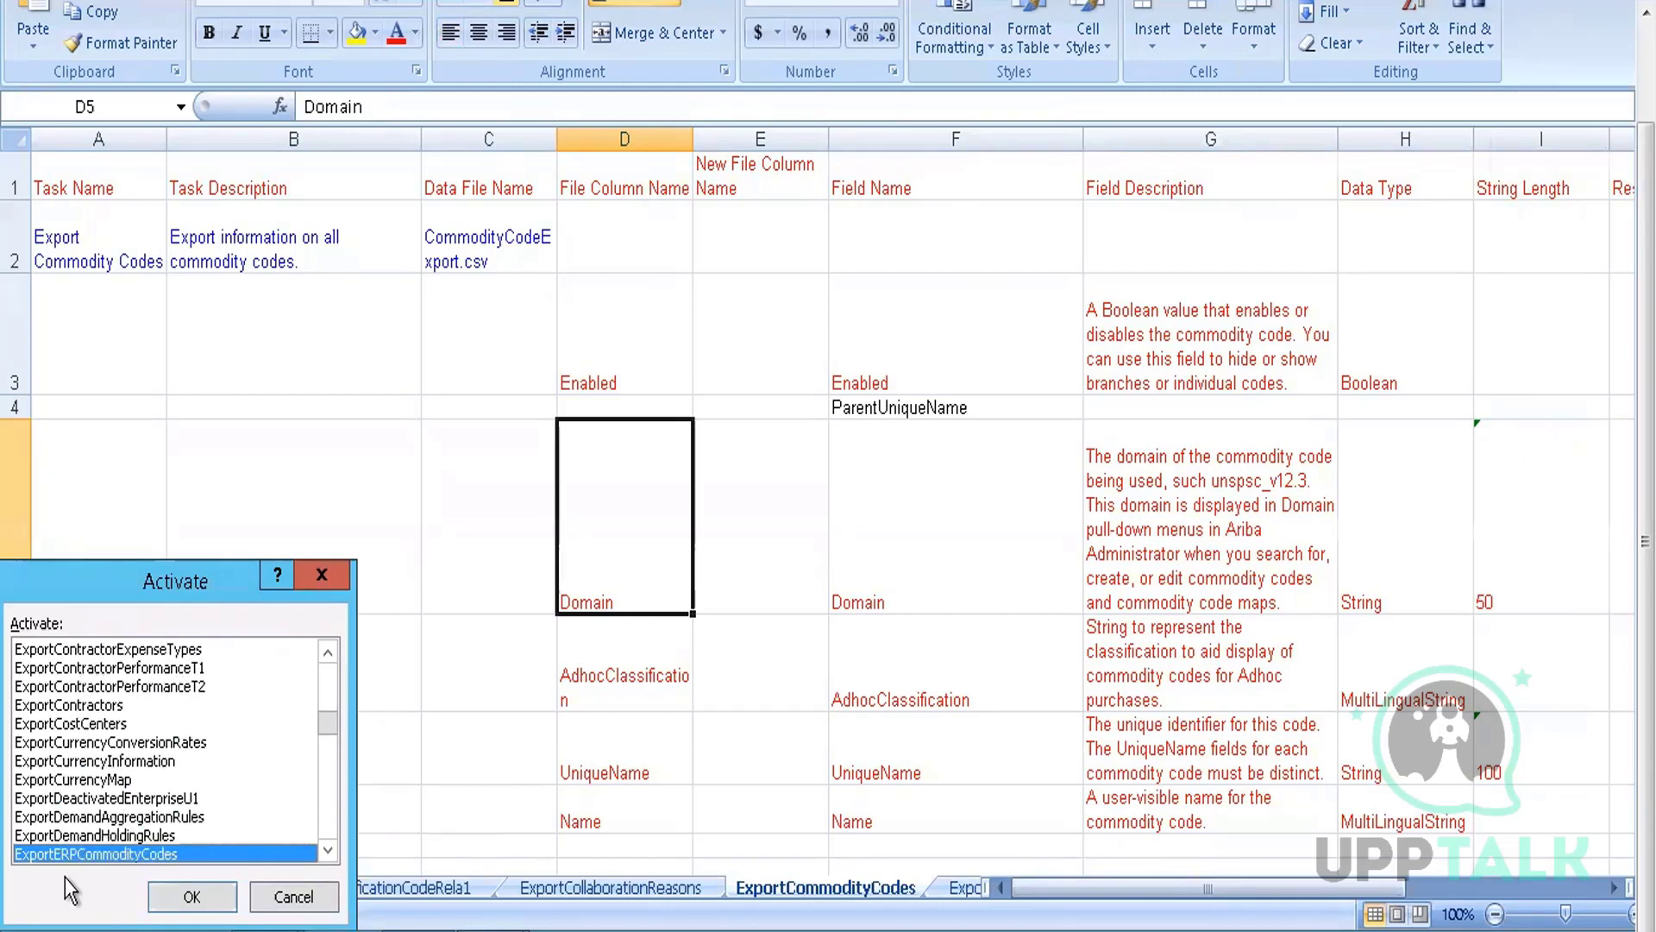
{"action": "key", "text": "Down"}
{"action": "key", "text": "Down"}
{"action": "key", "text": "Down"}
{"action": "key", "text": "Down"}
{"action": "key", "text": "Down"}
{"action": "key", "text": "Down"}
{"action": "key", "text": "Down"}
{"action": "key", "text": "Down"}
{"action": "key", "text": "Down"}
{"action": "key", "text": "Down"}
{"action": "key", "text": "Down"}
{"action": "key", "text": "Down"}
{"action": "key", "text": "Down"}
{"action": "key", "text": "Down"}
{"action": "key", "text": "Down"}
{"action": "key", "text": "Down"}
{"action": "key", "text": "Down"}
{"action": "key", "text": "Down"}
{"action": "key", "text": "Down"}
{"action": "key", "text": "Down"}
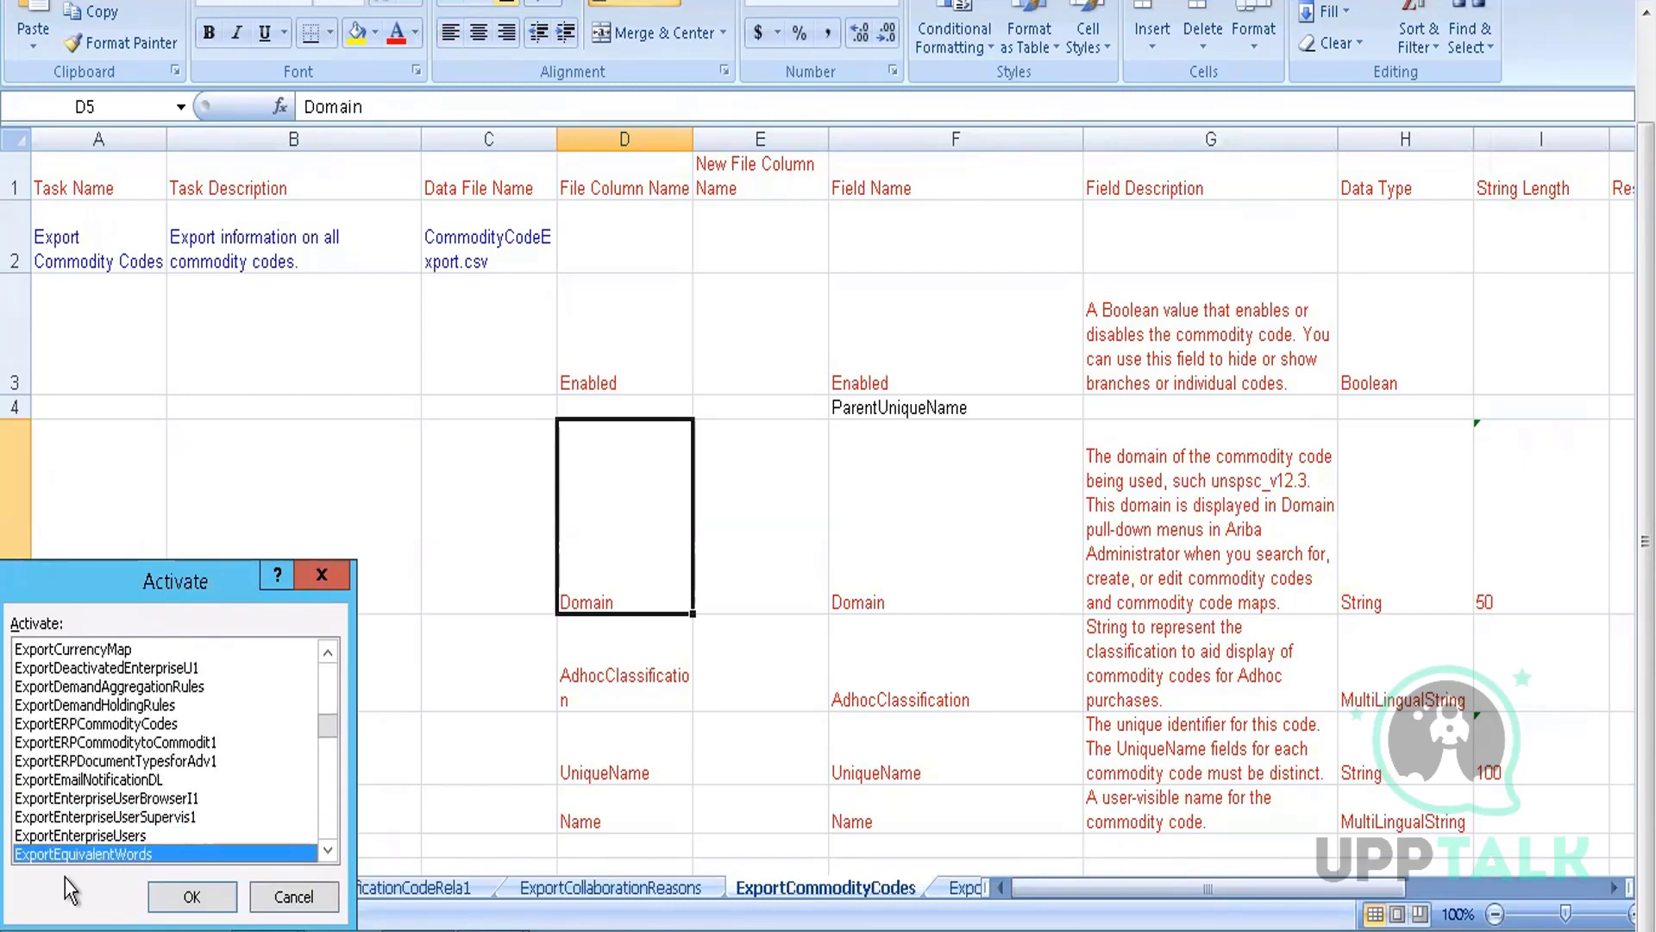
{"action": "key", "text": "Down"}
{"action": "key", "text": "Down"}
{"action": "key", "text": "Down"}
{"action": "key", "text": "Down"}
{"action": "key", "text": "Down"}
{"action": "key", "text": "Down"}
{"action": "key", "text": "Down"}
{"action": "key", "text": "Down"}
{"action": "key", "text": "Down"}
{"action": "key", "text": "Down"}
{"action": "key", "text": "Down"}
{"action": "key", "text": "Down"}
{"action": "key", "text": "Down"}
{"action": "key", "text": "Down"}
{"action": "key", "text": "Down"}
{"action": "key", "text": "Down"}
{"action": "key", "text": "Down"}
{"action": "key", "text": "Down"}
{"action": "key", "text": "Down"}
{"action": "key", "text": "Down"}
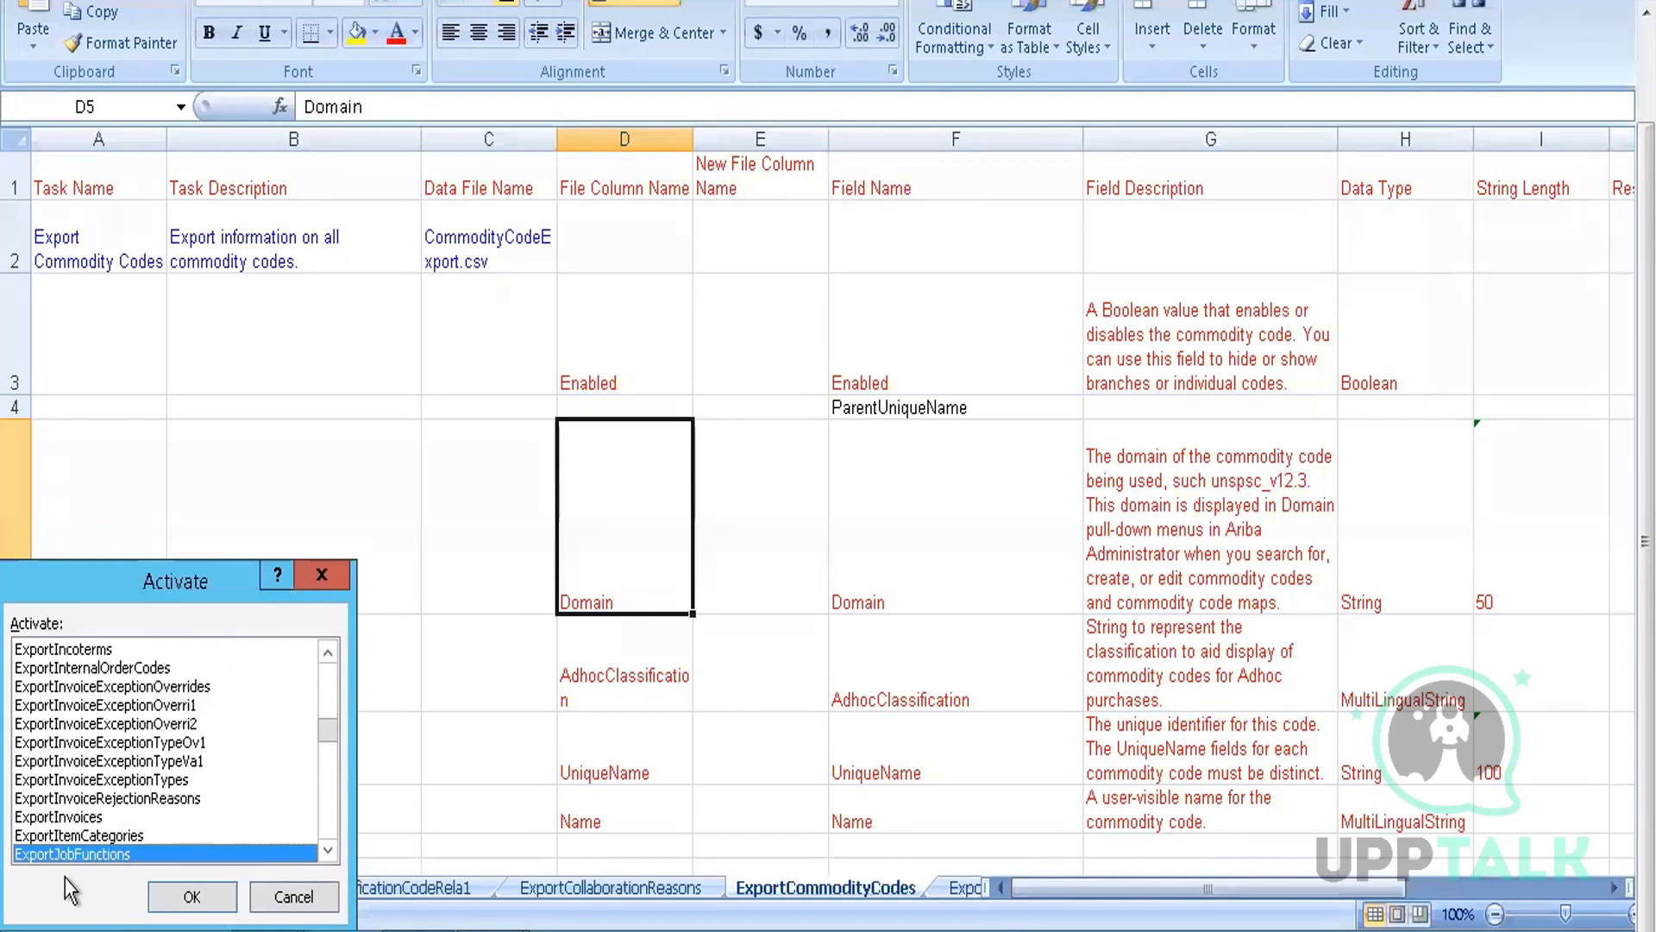
{"action": "key", "text": "Down"}
{"action": "key", "text": "Down"}
{"action": "key", "text": "Down"}
{"action": "key", "text": "Down"}
{"action": "key", "text": "Down"}
{"action": "key", "text": "Down"}
{"action": "key", "text": "Down"}
{"action": "key", "text": "Down"}
{"action": "key", "text": "Down"}
{"action": "key", "text": "Down"}
{"action": "key", "text": "Down"}
{"action": "key", "text": "Down"}
{"action": "key", "text": "Down"}
{"action": "key", "text": "Down"}
{"action": "key", "text": "Down"}
{"action": "key", "text": "Down"}
{"action": "key", "text": "Down"}
{"action": "key", "text": "Down"}
{"action": "key", "text": "Down"}
{"action": "key", "text": "Down"}
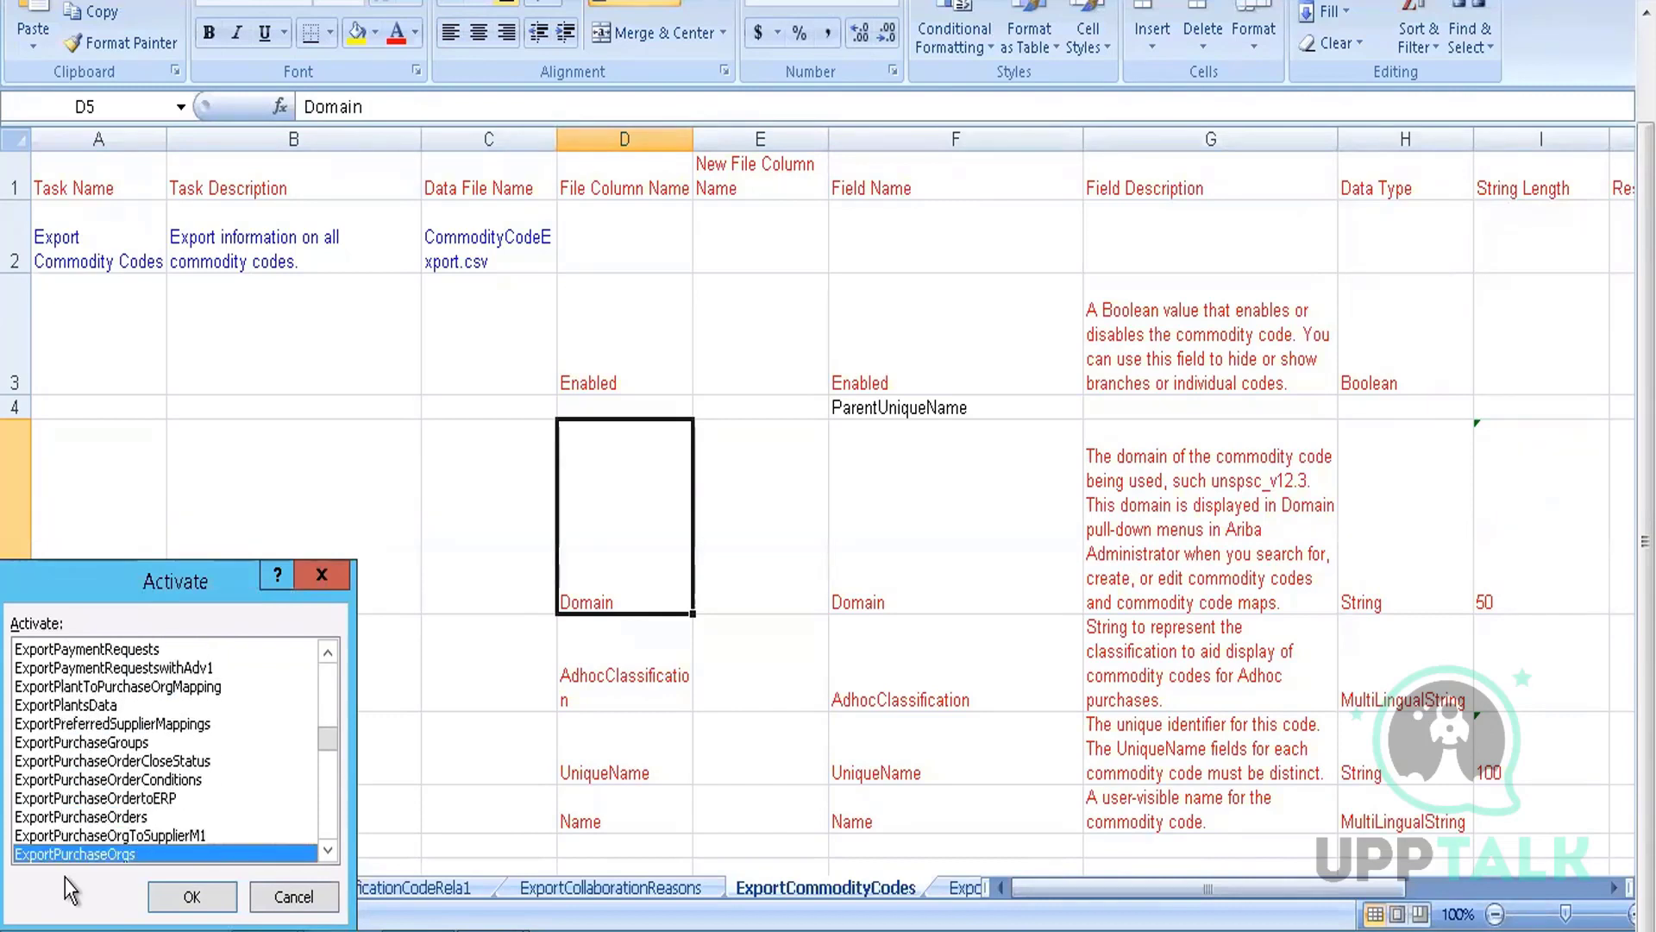
{"action": "key", "text": "Down"}
{"action": "key", "text": "Down"}
{"action": "key", "text": "Down"}
{"action": "key", "text": "Down"}
{"action": "key", "text": "Down"}
{"action": "key", "text": "Down"}
{"action": "key", "text": "Down"}
{"action": "key", "text": "Down"}
{"action": "key", "text": "Down"}
{"action": "key", "text": "Down"}
{"action": "key", "text": "Down"}
{"action": "key", "text": "Down"}
{"action": "key", "text": "Down"}
{"action": "key", "text": "Down"}
{"action": "key", "text": "Down"}
{"action": "key", "text": "Down"}
{"action": "key", "text": "Down"}
{"action": "key", "text": "Down"}
{"action": "key", "text": "Down"}
{"action": "key", "text": "Down"}
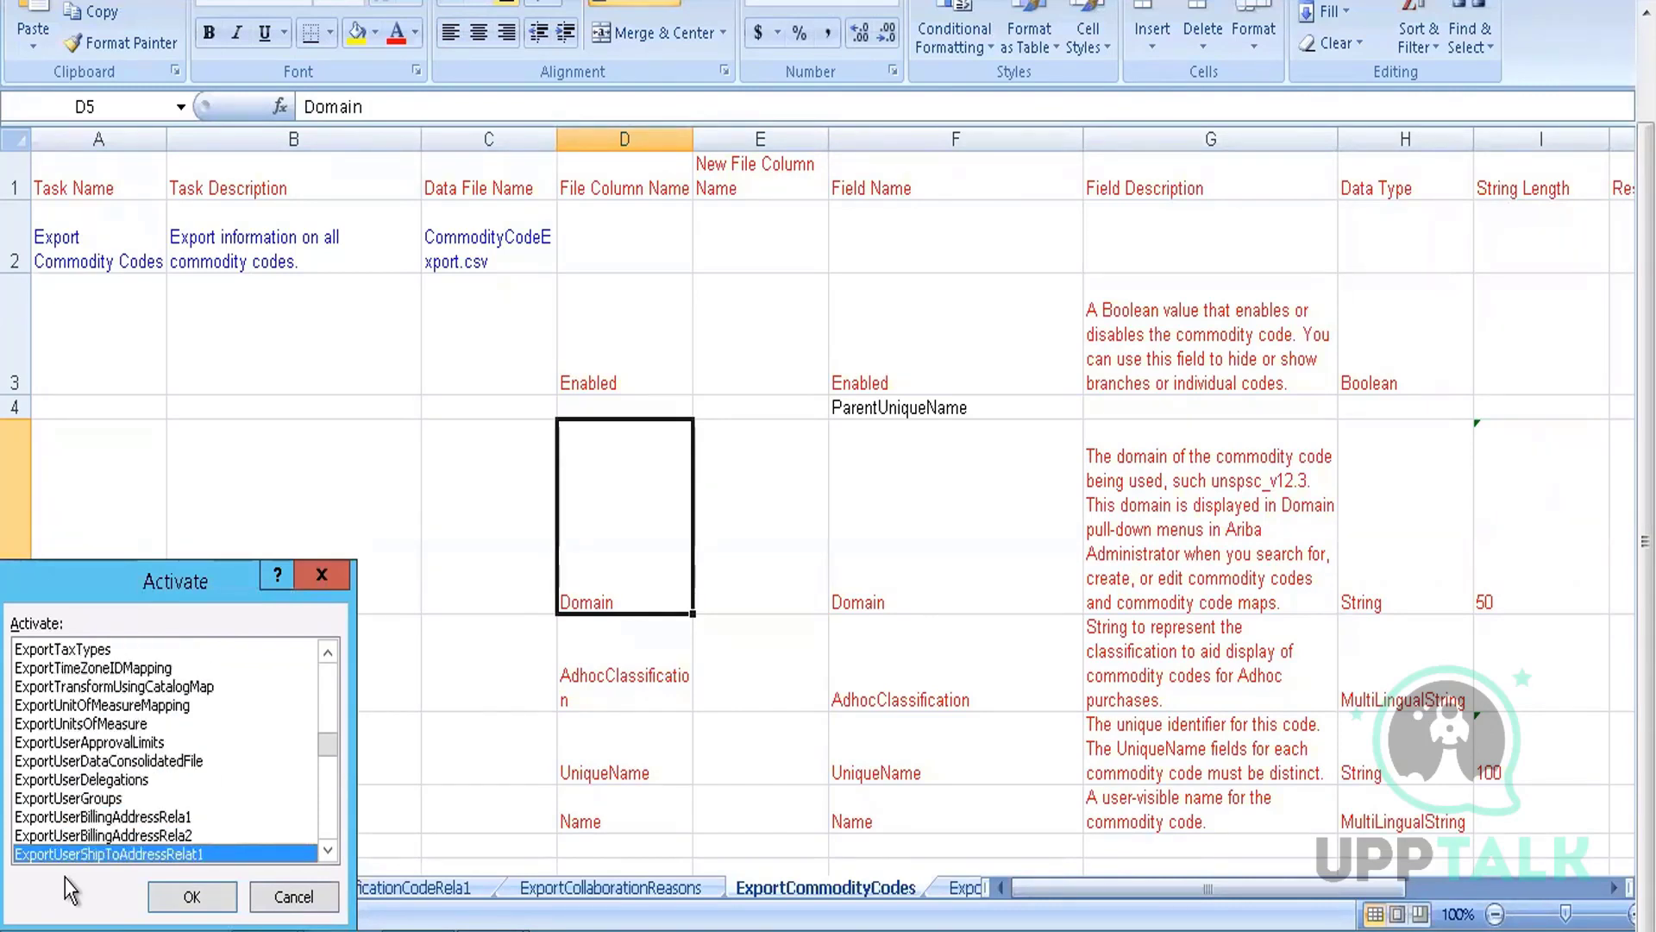
{"action": "key", "text": "Down"}
{"action": "key", "text": "Down"}
{"action": "key", "text": "Down"}
{"action": "key", "text": "Down"}
{"action": "key", "text": "Down"}
{"action": "key", "text": "Down"}
{"action": "key", "text": "Down"}
{"action": "key", "text": "Down"}
{"action": "key", "text": "Down"}
{"action": "key", "text": "Down"}
{"action": "key", "text": "Down"}
{"action": "key", "text": "Down"}
{"action": "key", "text": "Down"}
{"action": "key", "text": "Down"}
{"action": "key", "text": "Down"}
{"action": "key", "text": "Down"}
{"action": "key", "text": "Down"}
{"action": "key", "text": "Down"}
{"action": "key", "text": "Down"}
{"action": "key", "text": "Down"}
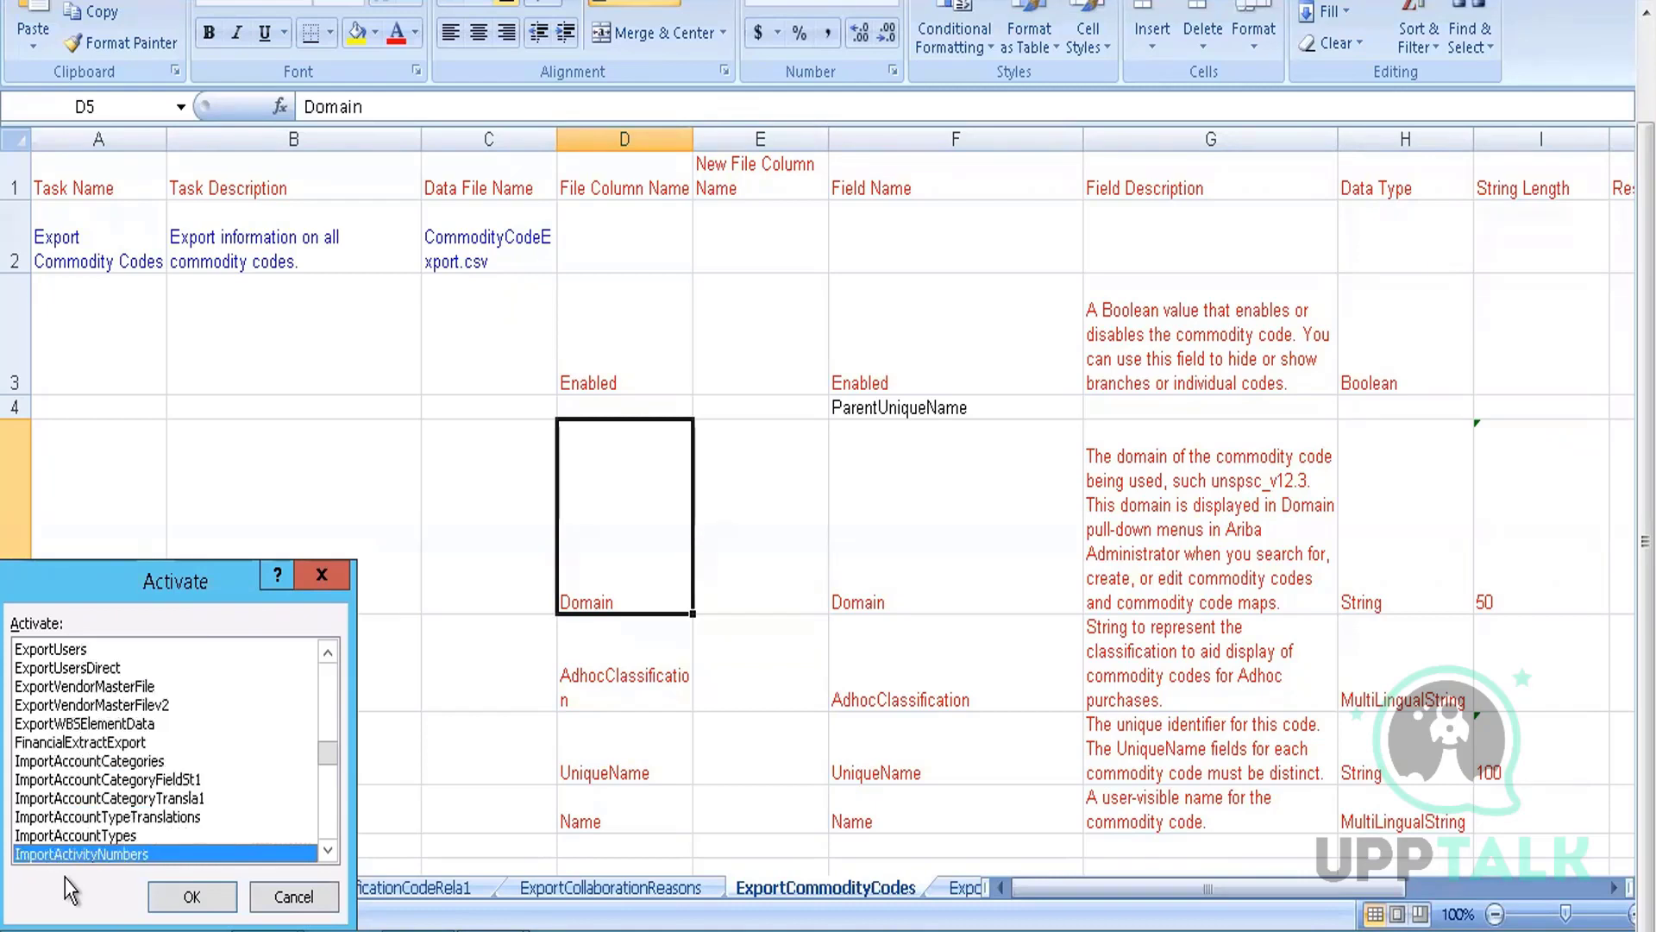
{"action": "key", "text": "Down"}
{"action": "key", "text": "Down"}
{"action": "key", "text": "Down"}
{"action": "key", "text": "Down"}
{"action": "key", "text": "Down"}
{"action": "key", "text": "Down"}
{"action": "key", "text": "Down"}
{"action": "key", "text": "Down"}
{"action": "key", "text": "Down"}
{"action": "key", "text": "Down"}
{"action": "key", "text": "Down"}
{"action": "key", "text": "Down"}
{"action": "key", "text": "Down"}
{"action": "key", "text": "Down"}
{"action": "key", "text": "Down"}
{"action": "key", "text": "Down"}
{"action": "key", "text": "Down"}
{"action": "key", "text": "Down"}
{"action": "key", "text": "Down"}
{"action": "key", "text": "Down"}
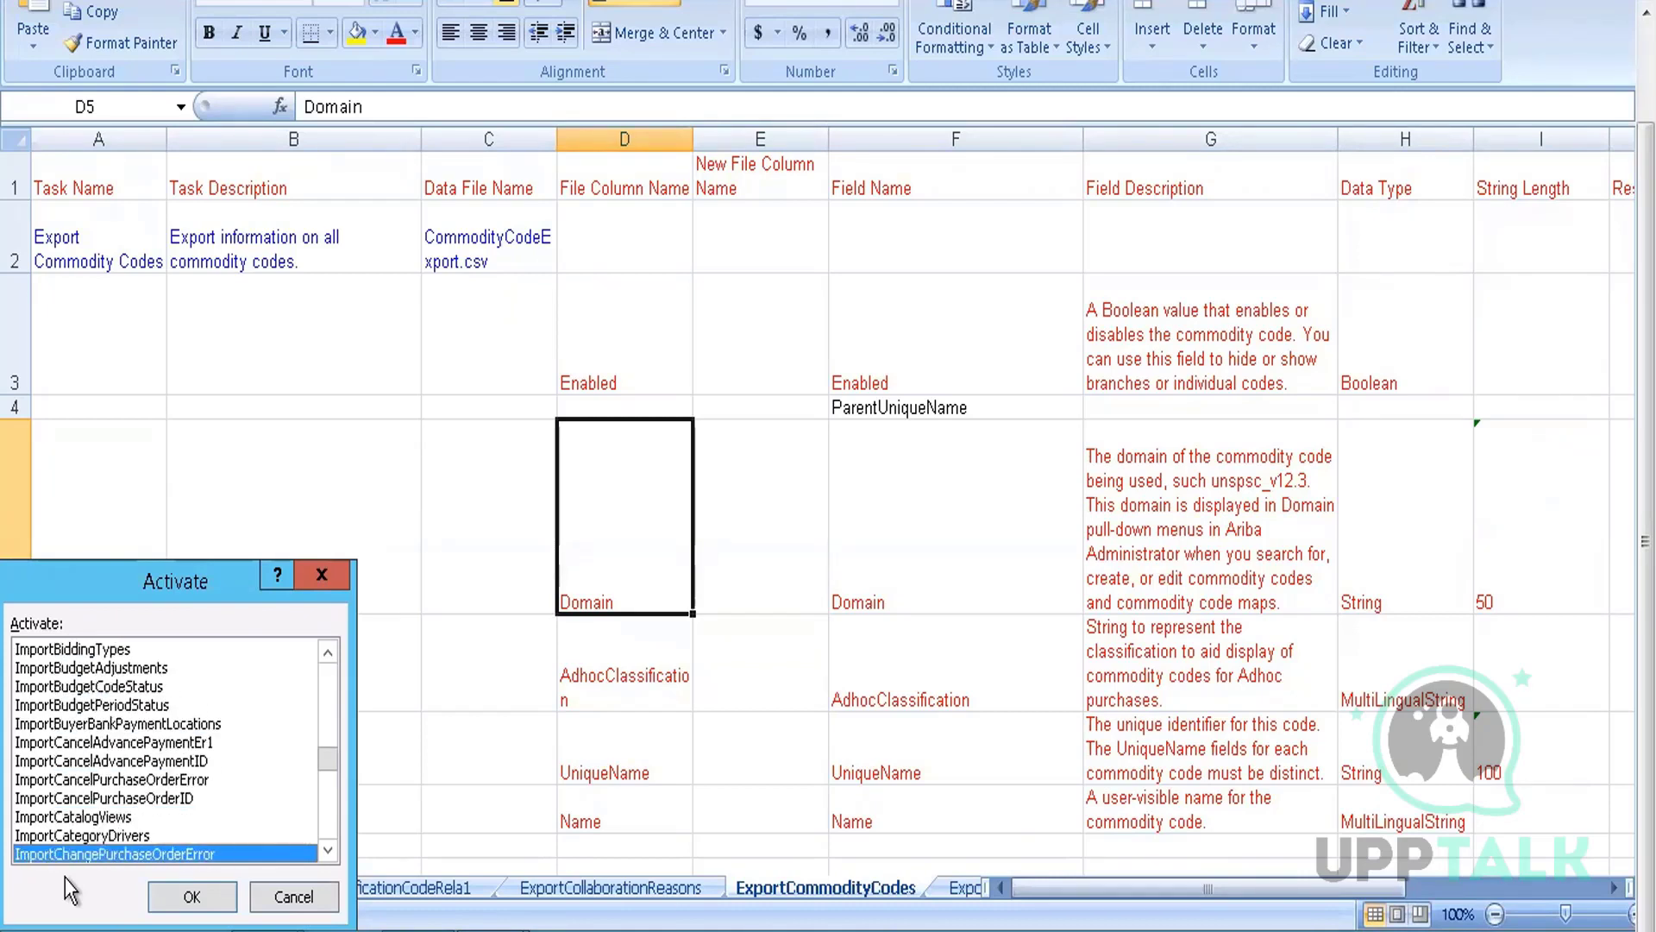
{"action": "key", "text": "Down"}
{"action": "key", "text": "Down"}
{"action": "key", "text": "Down"}
{"action": "key", "text": "Down"}
{"action": "key", "text": "Down"}
{"action": "key", "text": "Down"}
{"action": "key", "text": "Down"}
{"action": "key", "text": "Down"}
{"action": "key", "text": "Down"}
{"action": "key", "text": "Down"}
{"action": "key", "text": "Down"}
{"action": "key", "text": "Down"}
{"action": "key", "text": "Down"}
{"action": "key", "text": "Down"}
{"action": "key", "text": "Down"}
{"action": "key", "text": "Down"}
{"action": "key", "text": "Down"}
{"action": "key", "text": "Down"}
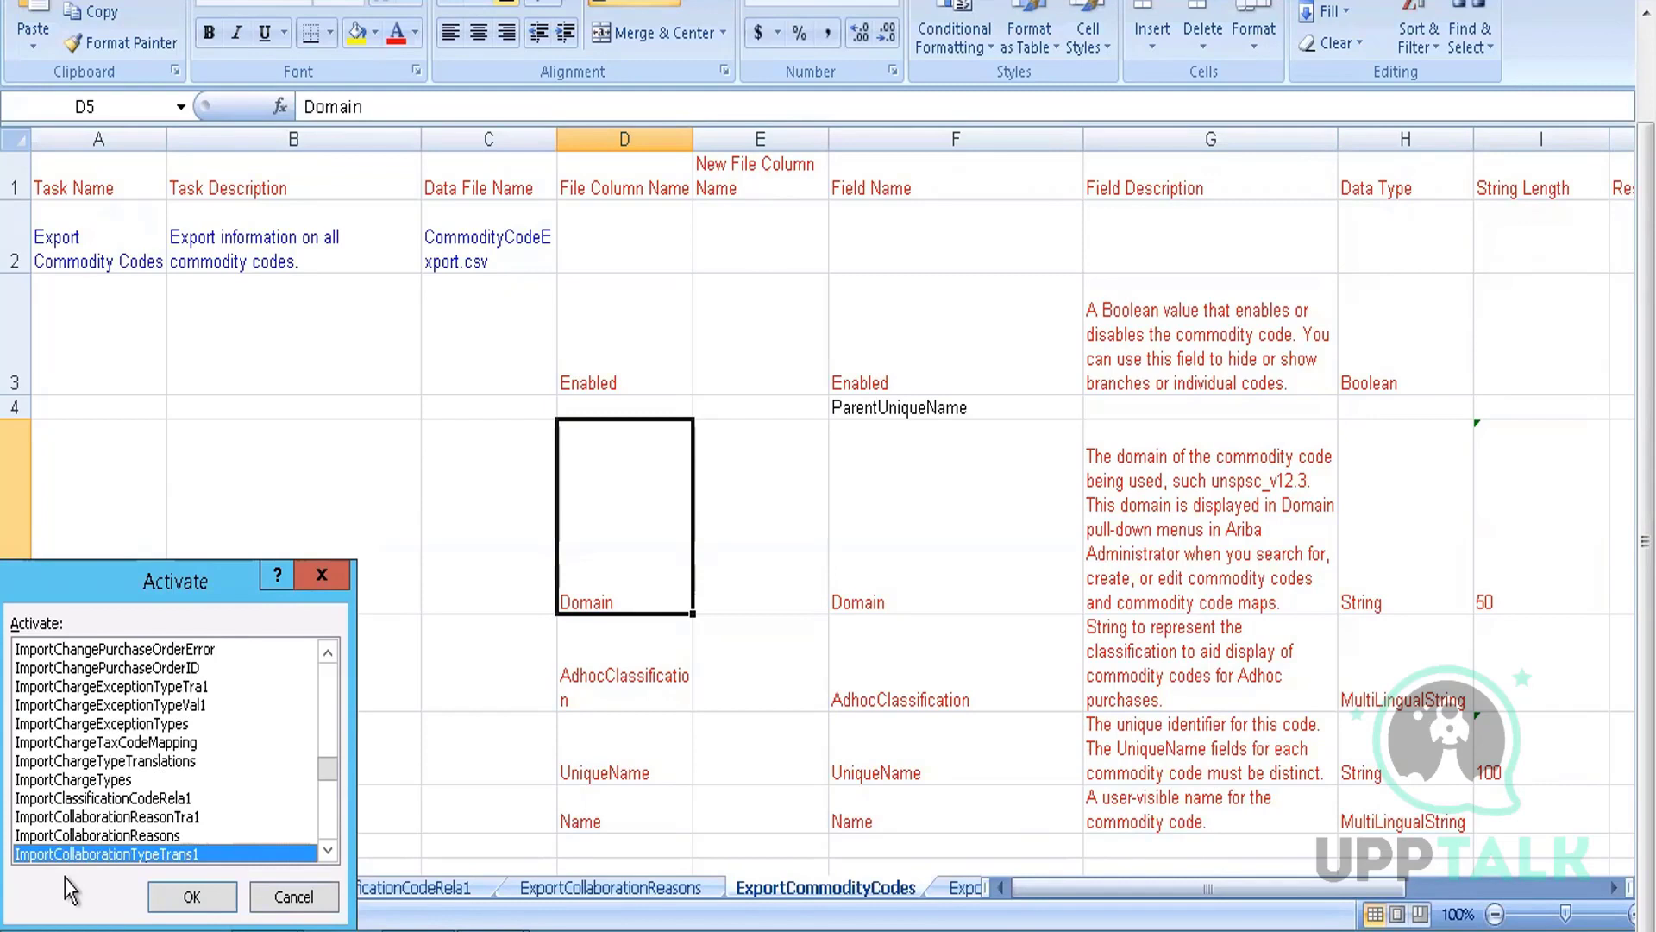
{"action": "key", "text": "Down"}
{"action": "key", "text": "Down"}
{"action": "key", "text": "Down"}
{"action": "key", "text": "Down"}
{"action": "key", "text": "Down"}
{"action": "key", "text": "Down"}
{"action": "key", "text": "Down"}
{"action": "key", "text": "Down"}
{"action": "key", "text": "Down"}
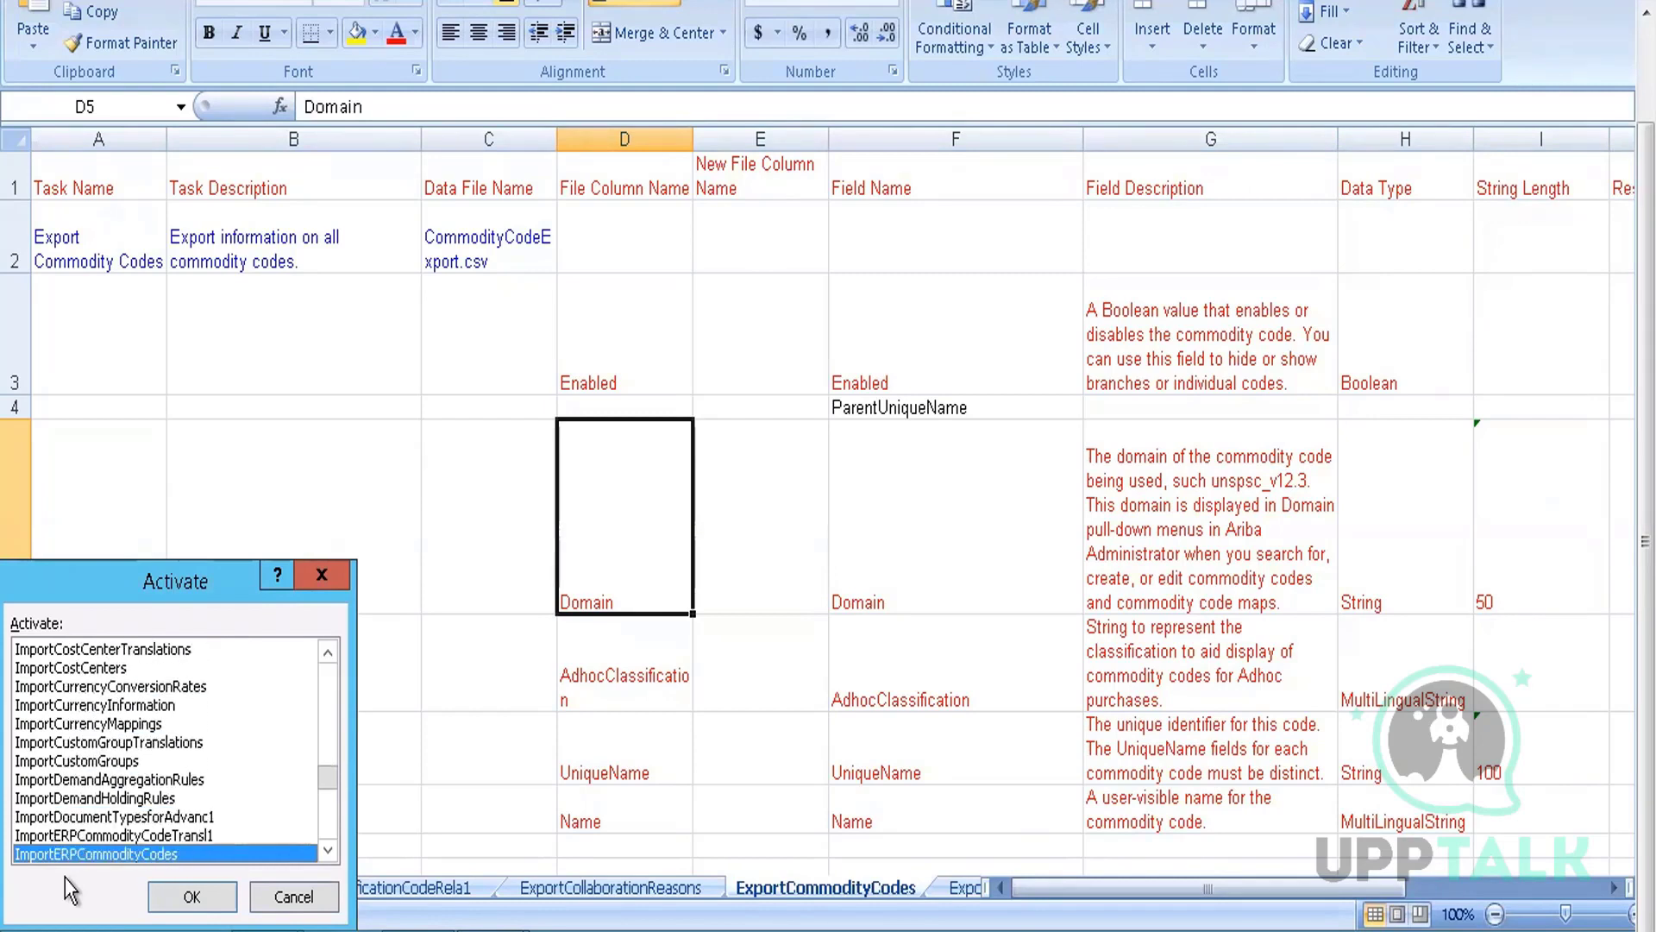
{"action": "key", "text": "Down"}
{"action": "key", "text": "Down"}
{"action": "key", "text": "Down"}
{"action": "key", "text": "Down"}
{"action": "key", "text": "Down"}
{"action": "key", "text": "Down"}
{"action": "key", "text": "Down"}
{"action": "key", "text": "Down"}
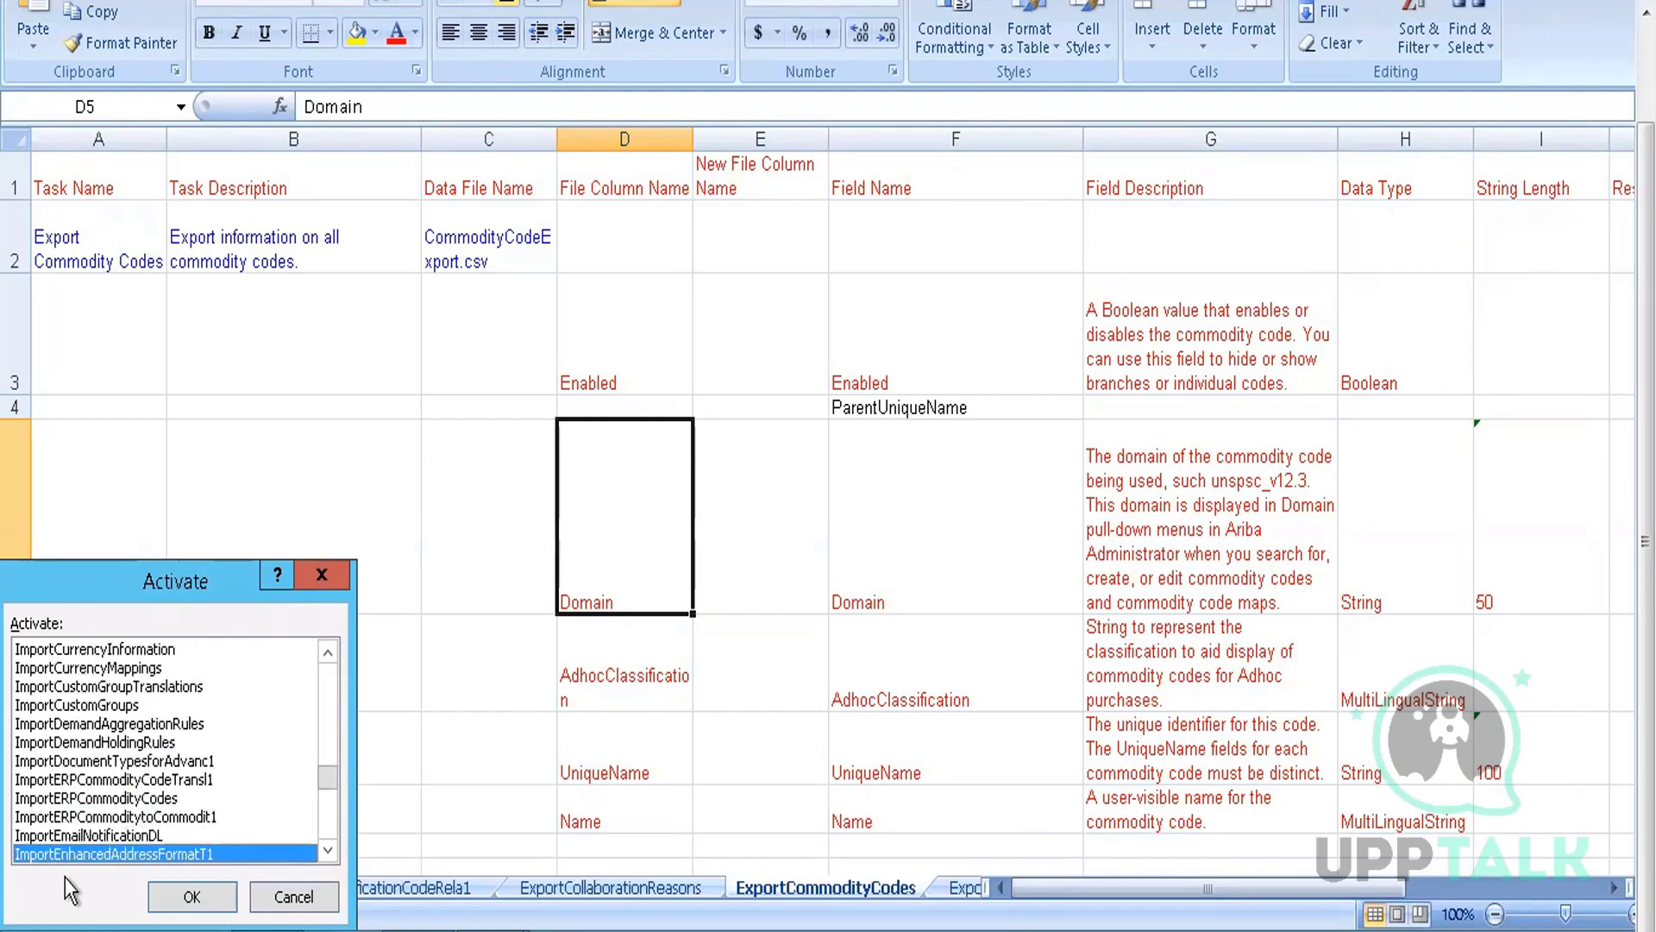
{"action": "key", "text": "Down"}
{"action": "key", "text": "Down"}
{"action": "key", "text": "Down"}
{"action": "key", "text": "Down"}
{"action": "key", "text": "Down"}
{"action": "key", "text": "Down"}
{"action": "key", "text": "Down"}
{"action": "key", "text": "Down"}
{"action": "key", "text": "Down"}
{"action": "key", "text": "Down"}
{"action": "key", "text": "Down"}
{"action": "key", "text": "Down"}
{"action": "key", "text": "Down"}
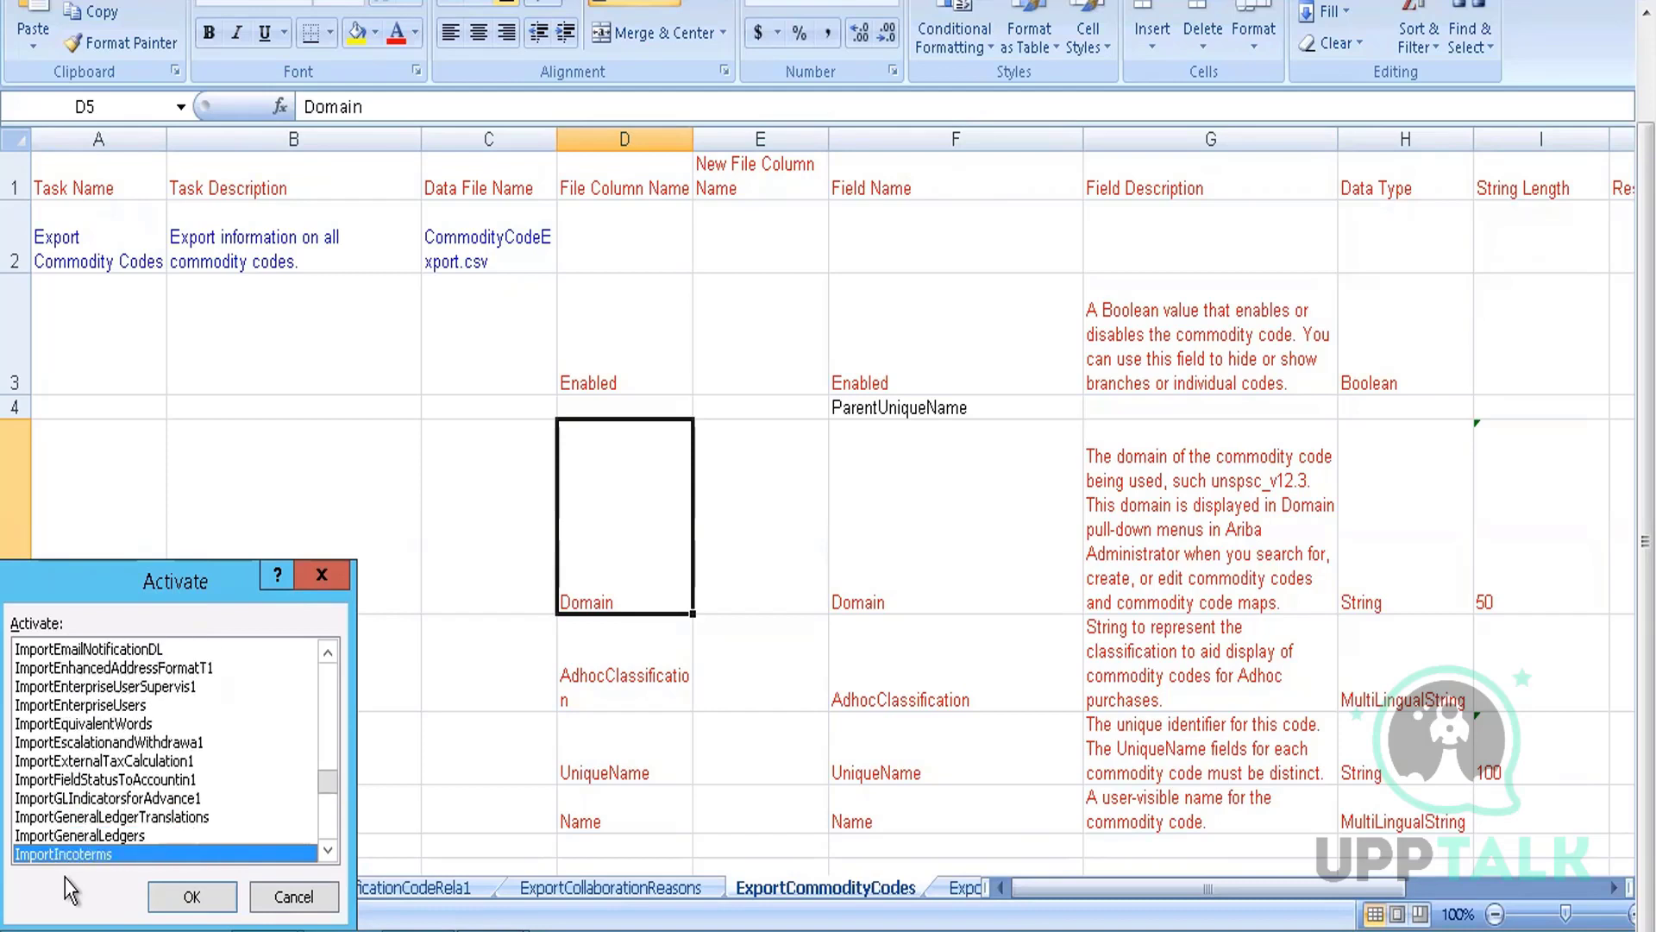
{"action": "key", "text": "Down"}
{"action": "key", "text": "Down"}
{"action": "key", "text": "Down"}
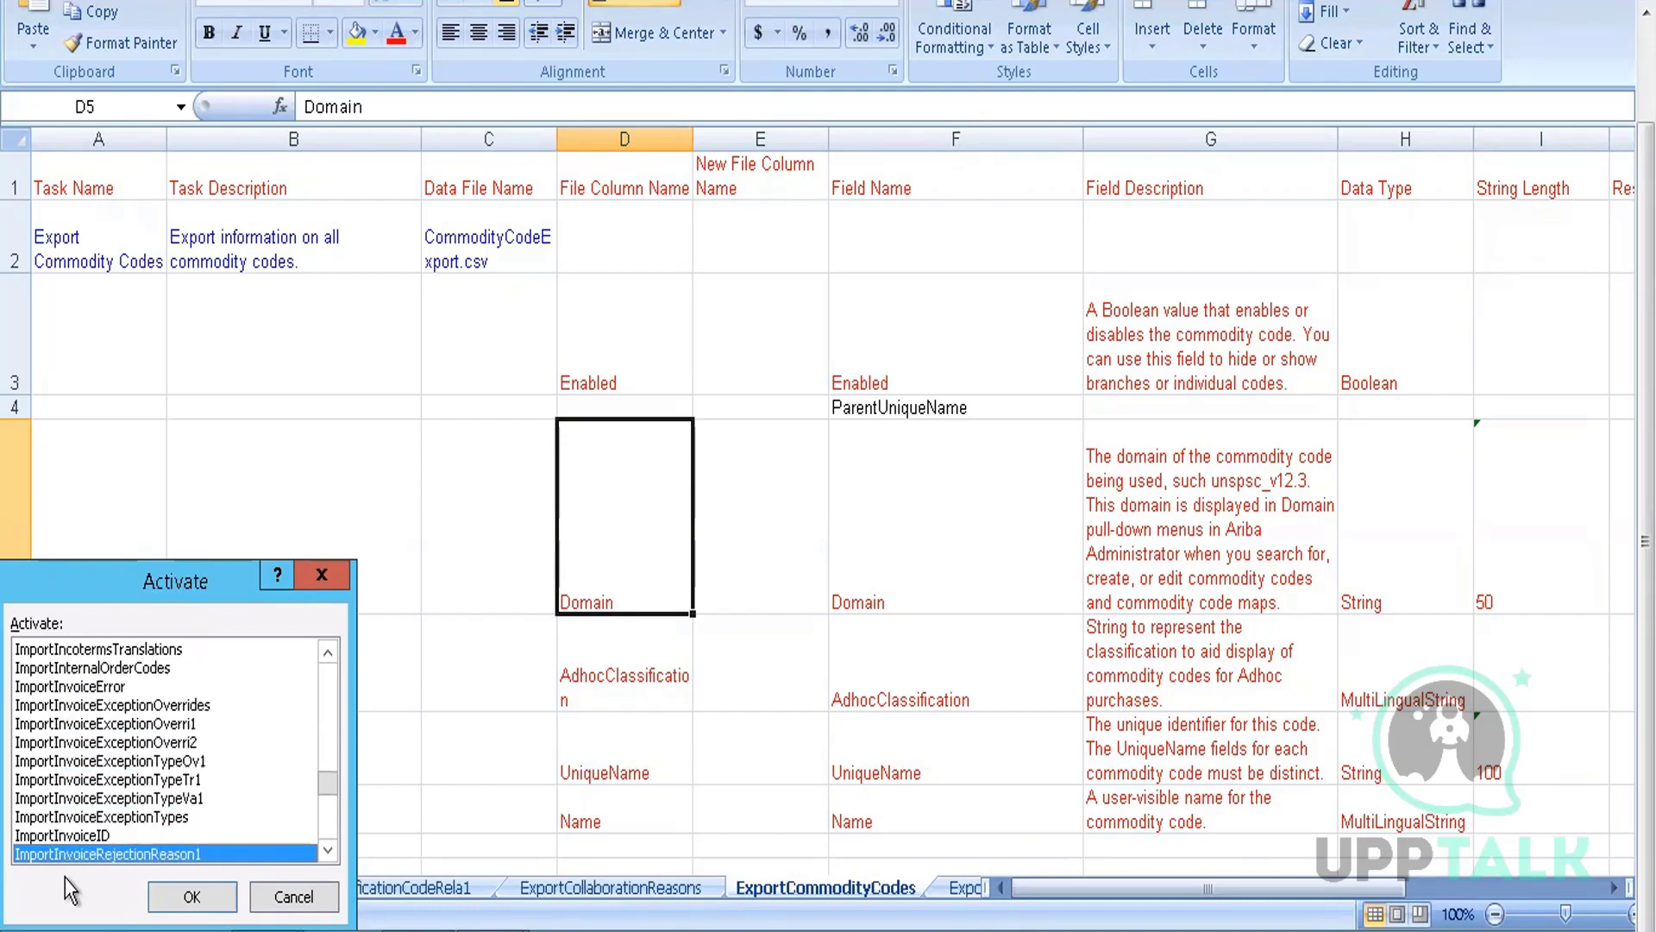
{"action": "key", "text": "Up"}
{"action": "key", "text": "Up"}
{"action": "key", "text": "Up"}
{"action": "key", "text": "Up"}
{"action": "key", "text": "Up"}
{"action": "key", "text": "Up"}
{"action": "key", "text": "Up"}
{"action": "key", "text": "Up"}
{"action": "key", "text": "Up"}
{"action": "key", "text": "Up"}
{"action": "key", "text": "Up"}
{"action": "key", "text": "Up"}
{"action": "key", "text": "Up"}
{"action": "key", "text": "Up"}
{"action": "key", "text": "Up"}
{"action": "key", "text": "Up"}
{"action": "key", "text": "Up"}
{"action": "key", "text": "Up"}
{"action": "key", "text": "Up"}
{"action": "key", "text": "Up"}
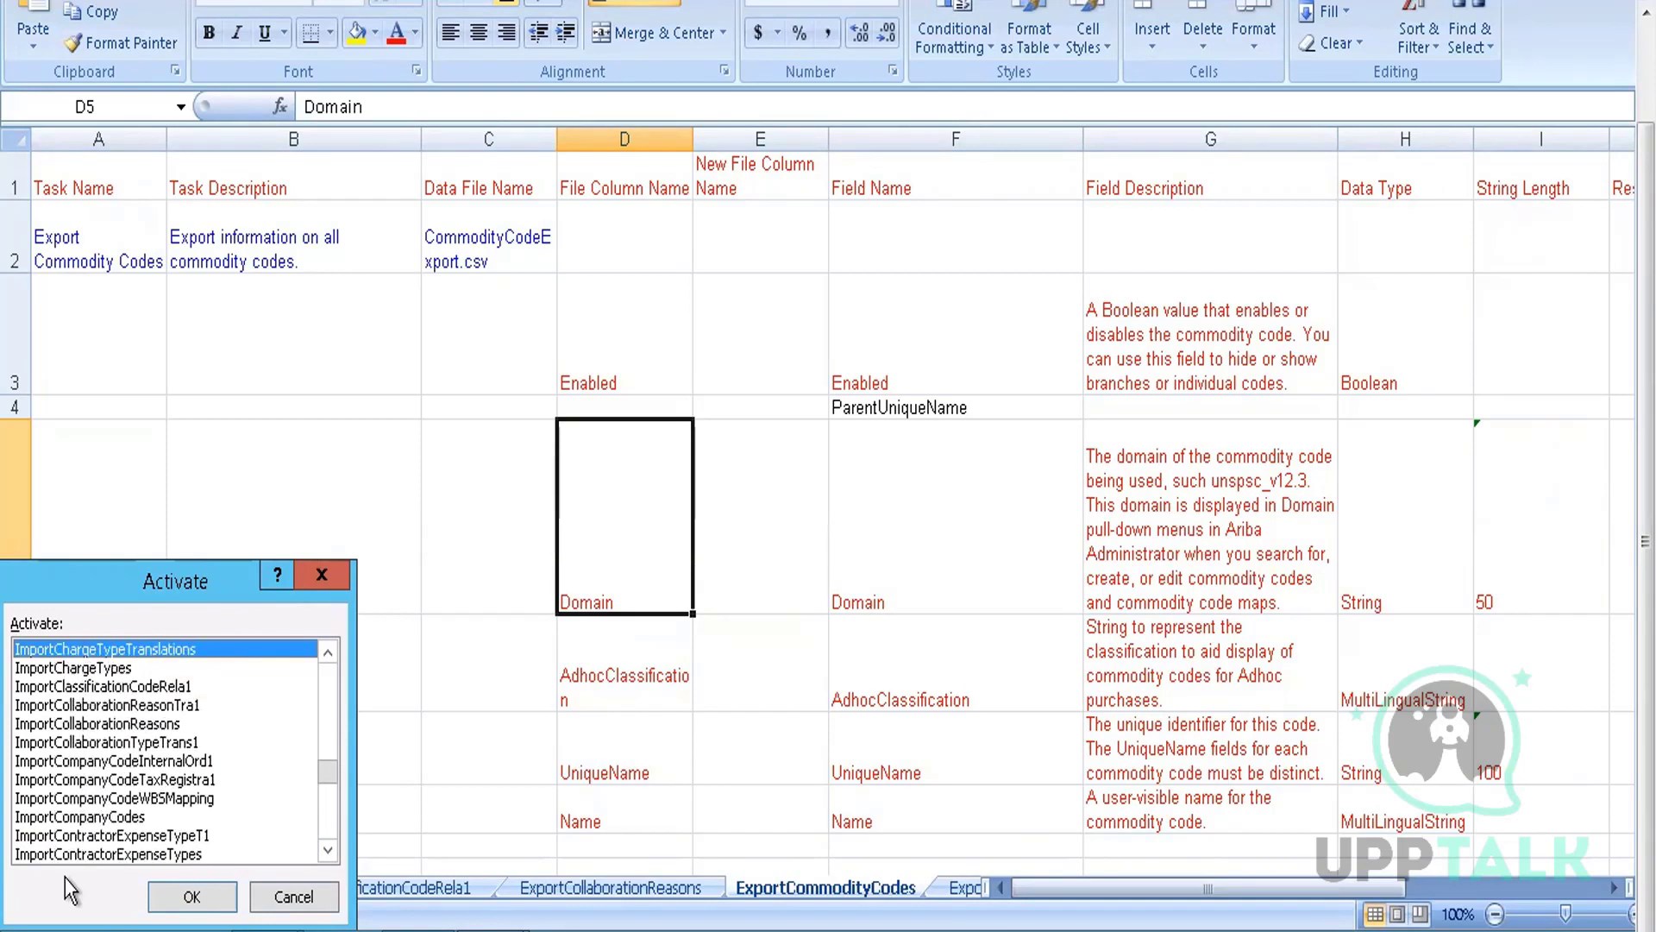
{"action": "key", "text": "Down"}
{"action": "key", "text": "Down"}
{"action": "key", "text": "Down"}
{"action": "key", "text": "Down"}
{"action": "key", "text": "Down"}
{"action": "key", "text": "Down"}
{"action": "key", "text": "Down"}
{"action": "key", "text": "Down"}
{"action": "key", "text": "Down"}
{"action": "key", "text": "Down"}
{"action": "key", "text": "Down"}
{"action": "key", "text": "Down"}
{"action": "key", "text": "Up"}
{"action": "key", "text": "Up"}
{"action": "key", "text": "Up"}
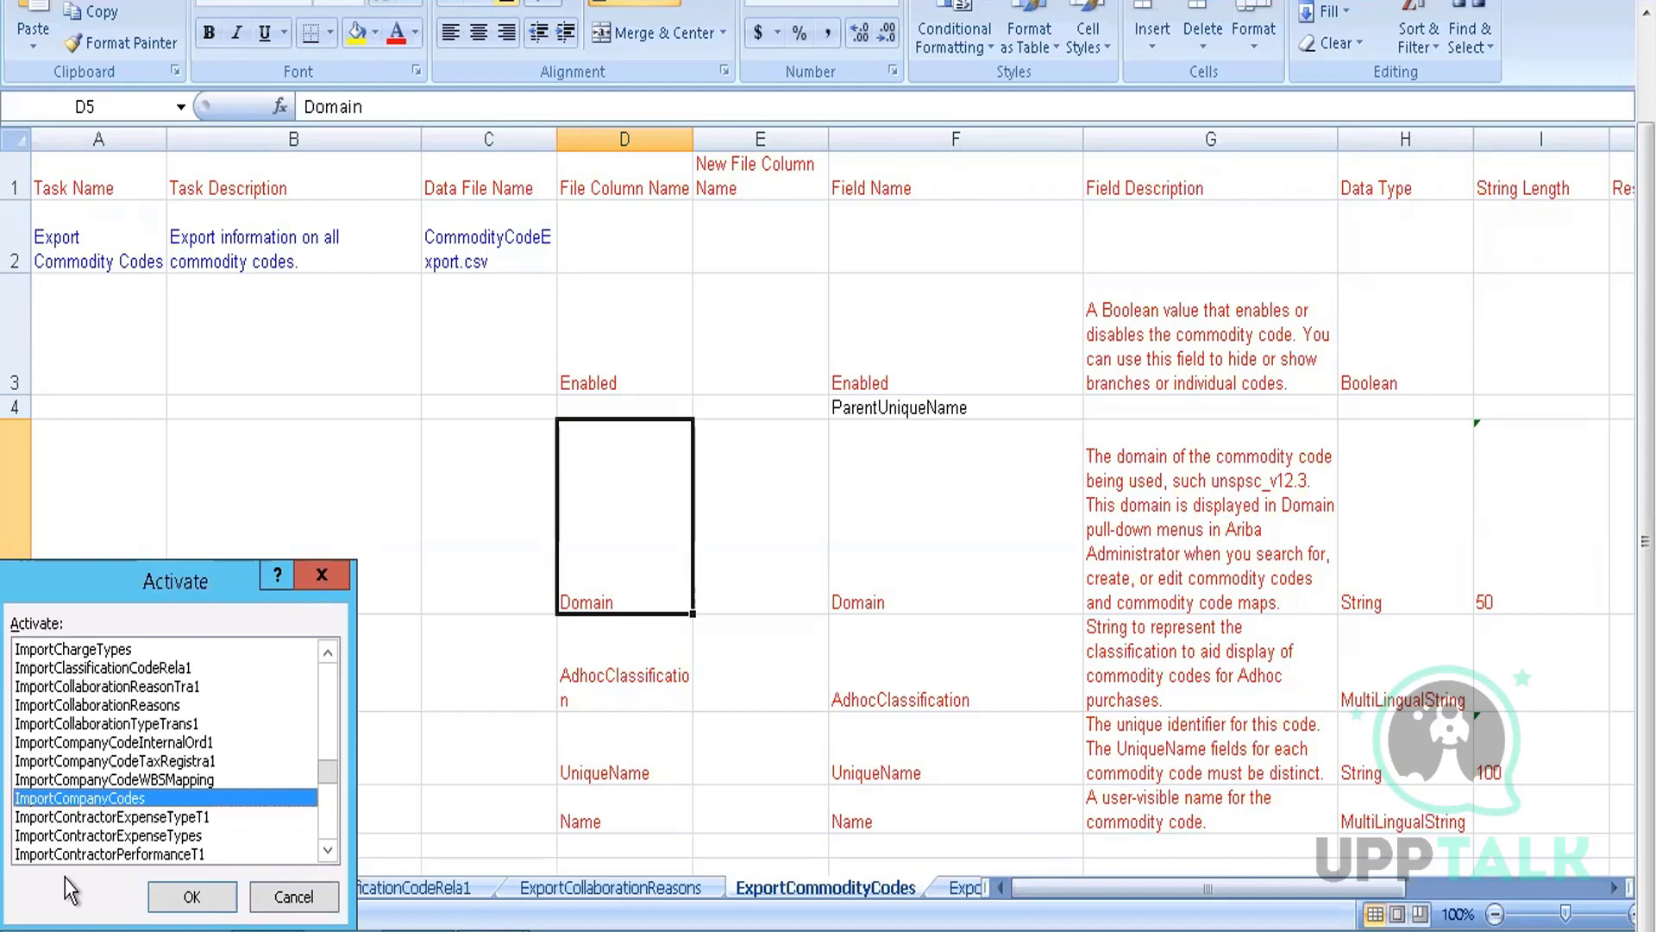
{"action": "key", "text": "Return"}
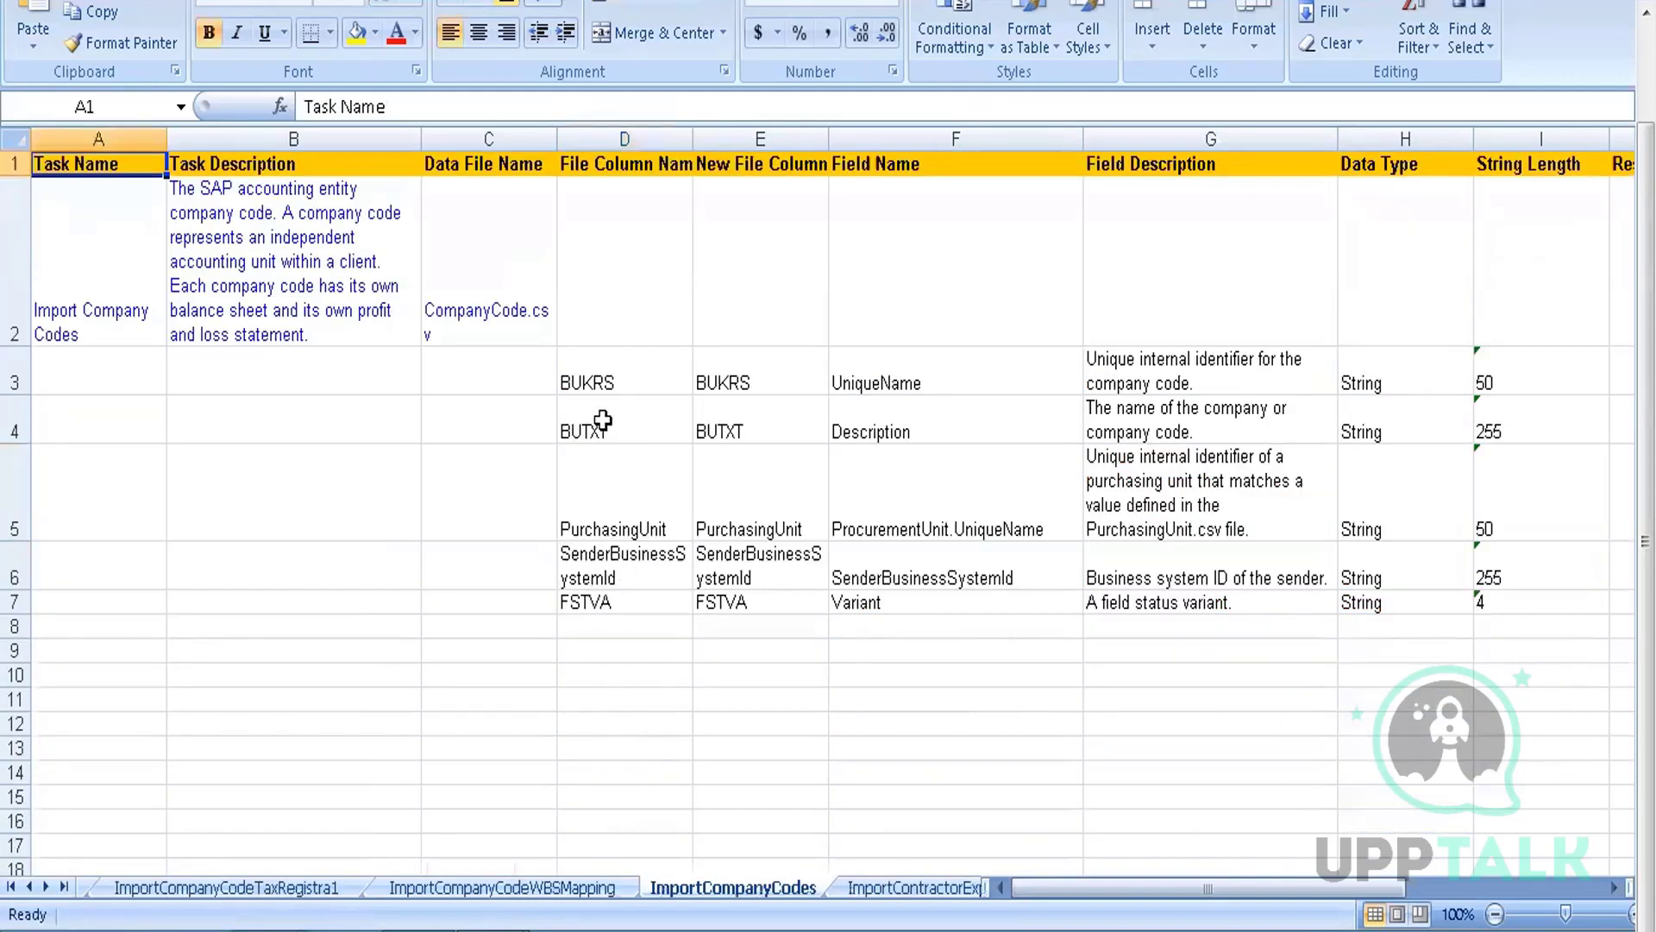
Read the Import Company Codes task name, description and CompanyCode.csv data file entries
{"action": "left_click", "coordinate": [602, 420]}
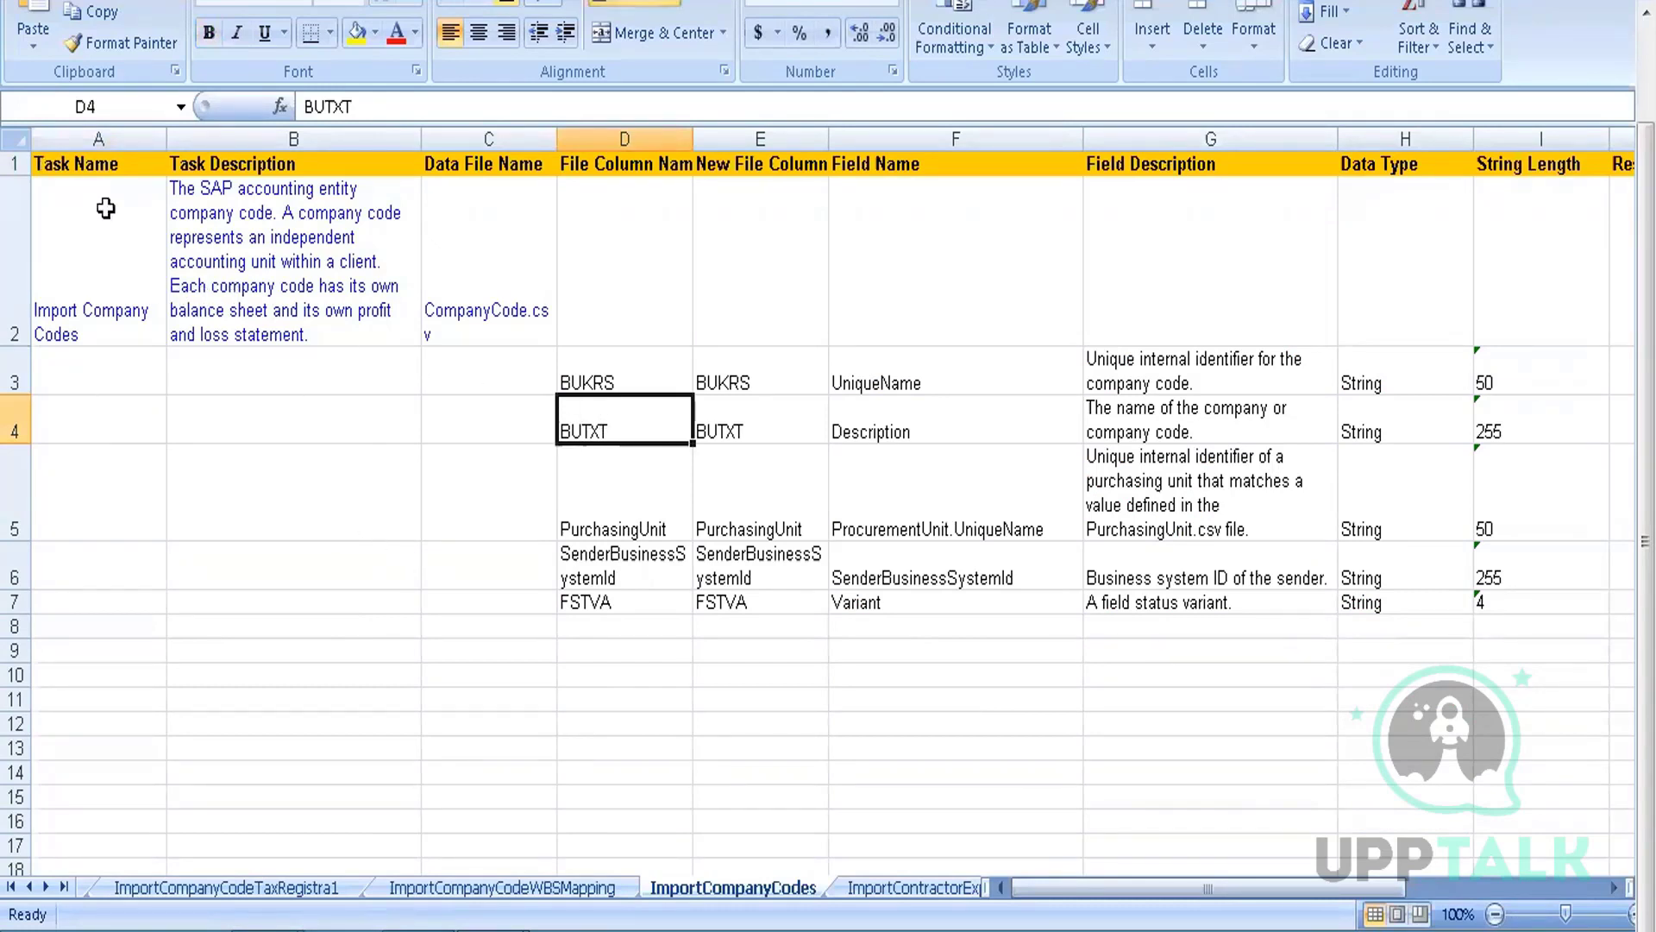
{"action": "double_click", "coordinate": [112, 238]}
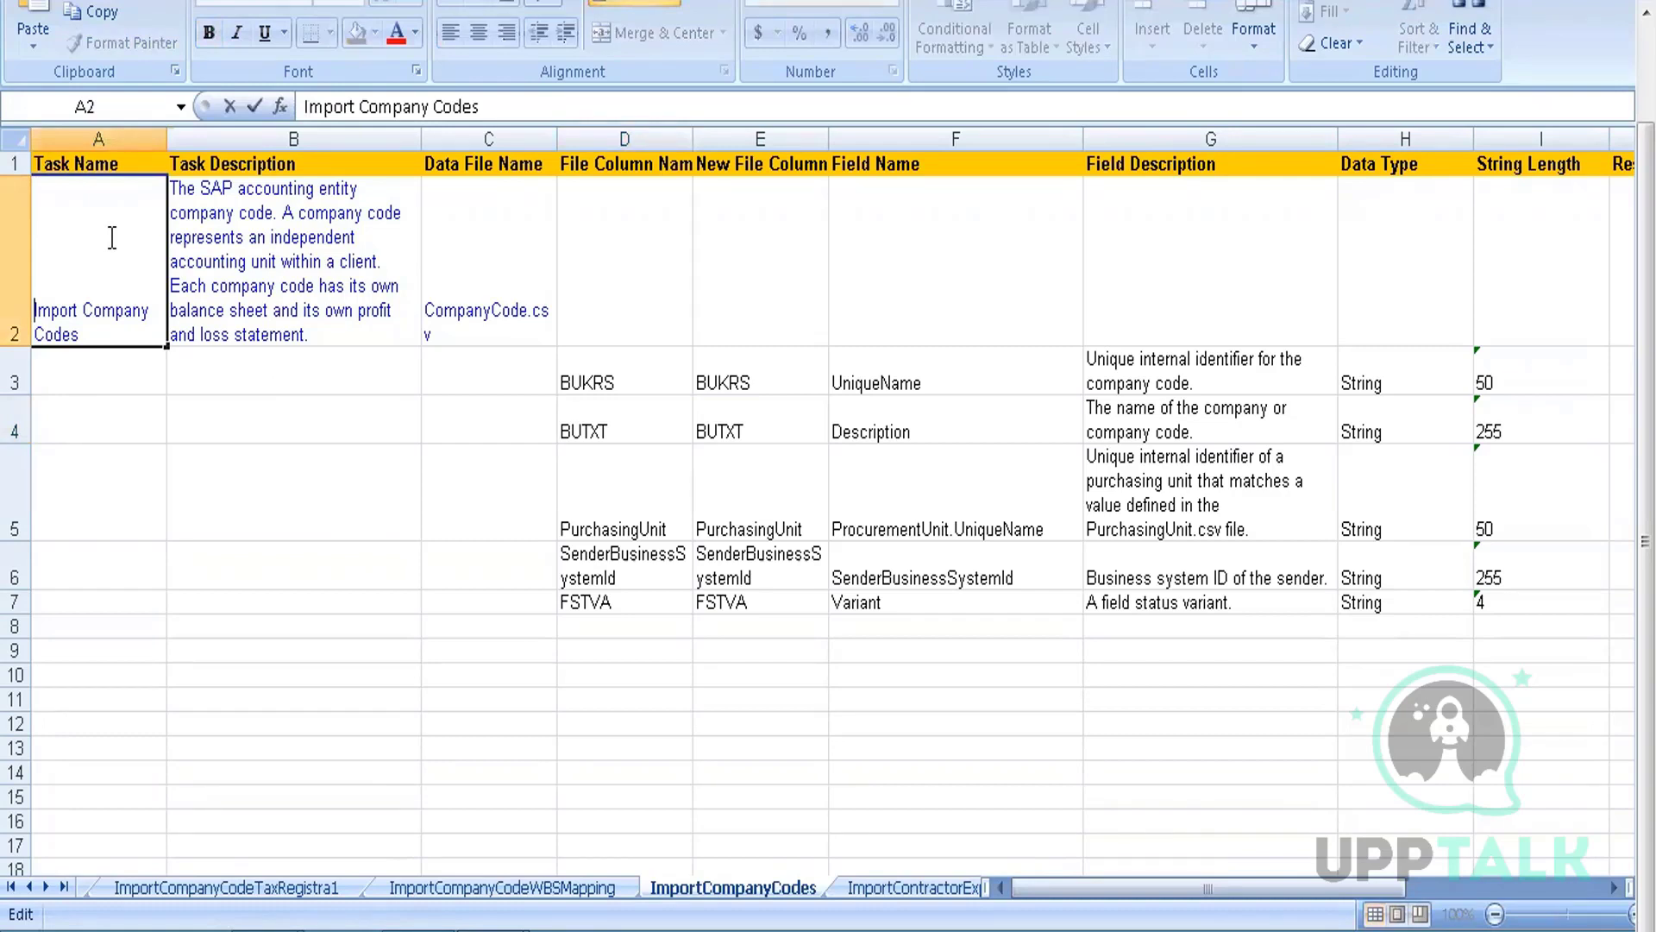
{"action": "left_click", "coordinate": [272, 268]}
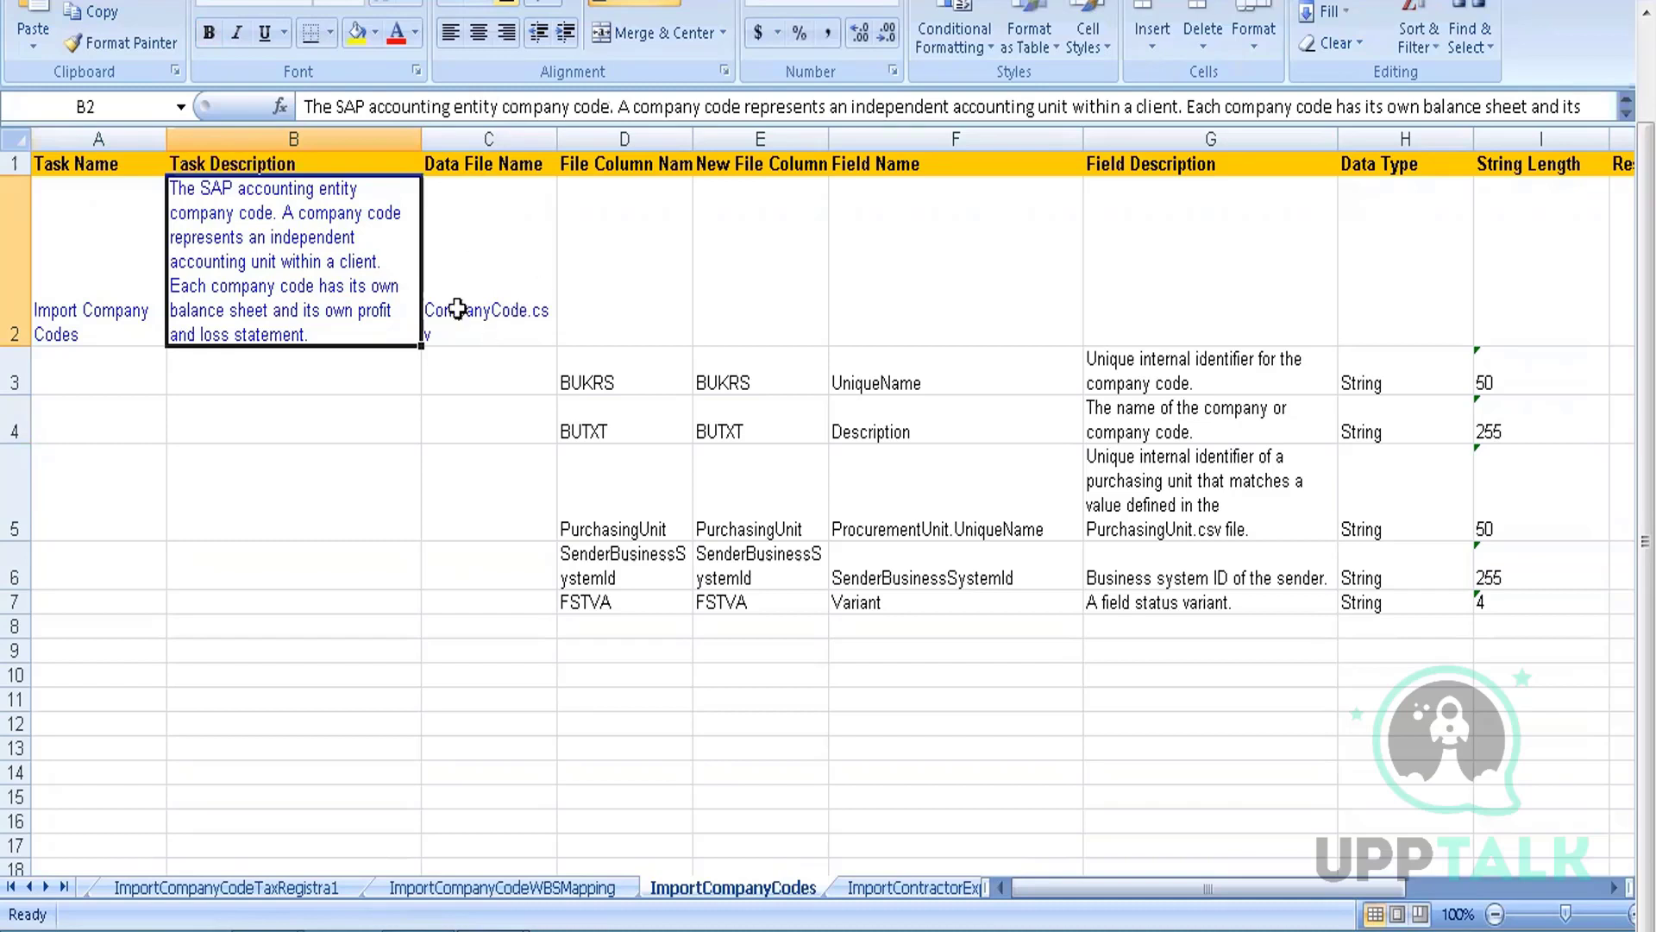
{"action": "left_click", "coordinate": [506, 325]}
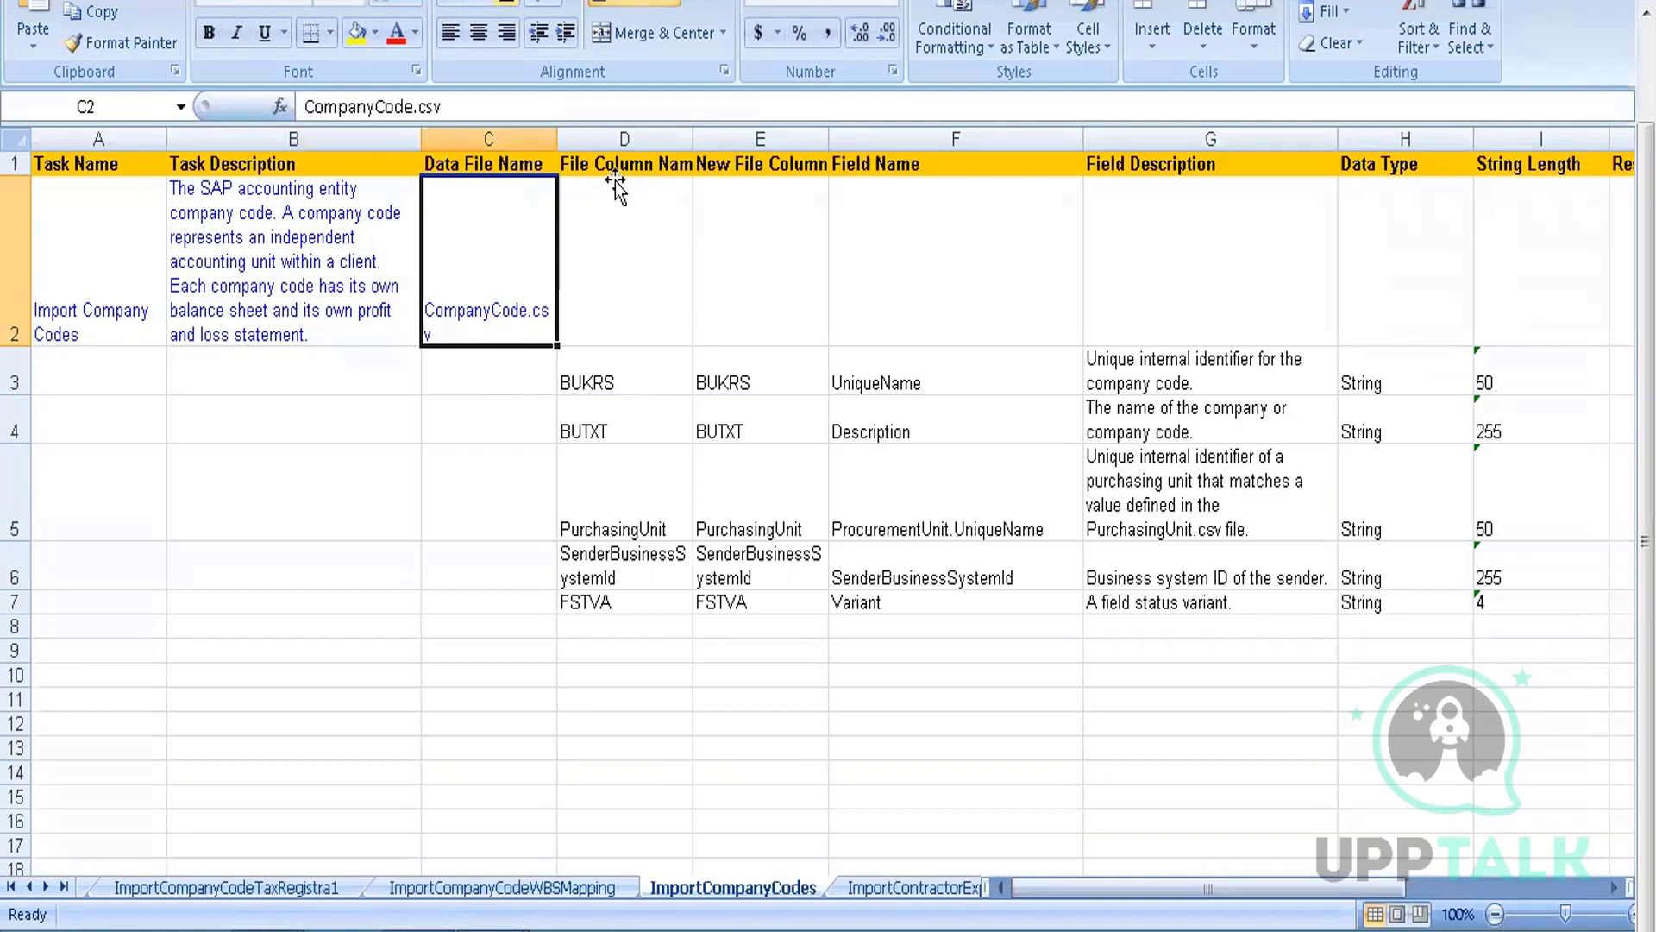
{"action": "left_click", "coordinate": [615, 183]}
Check the BUKRS, BUTXT, PurchasingUnit and FSTVA file columns, then switch to CompanyCodeExport (9)
{"action": "left_click", "coordinate": [619, 164]}
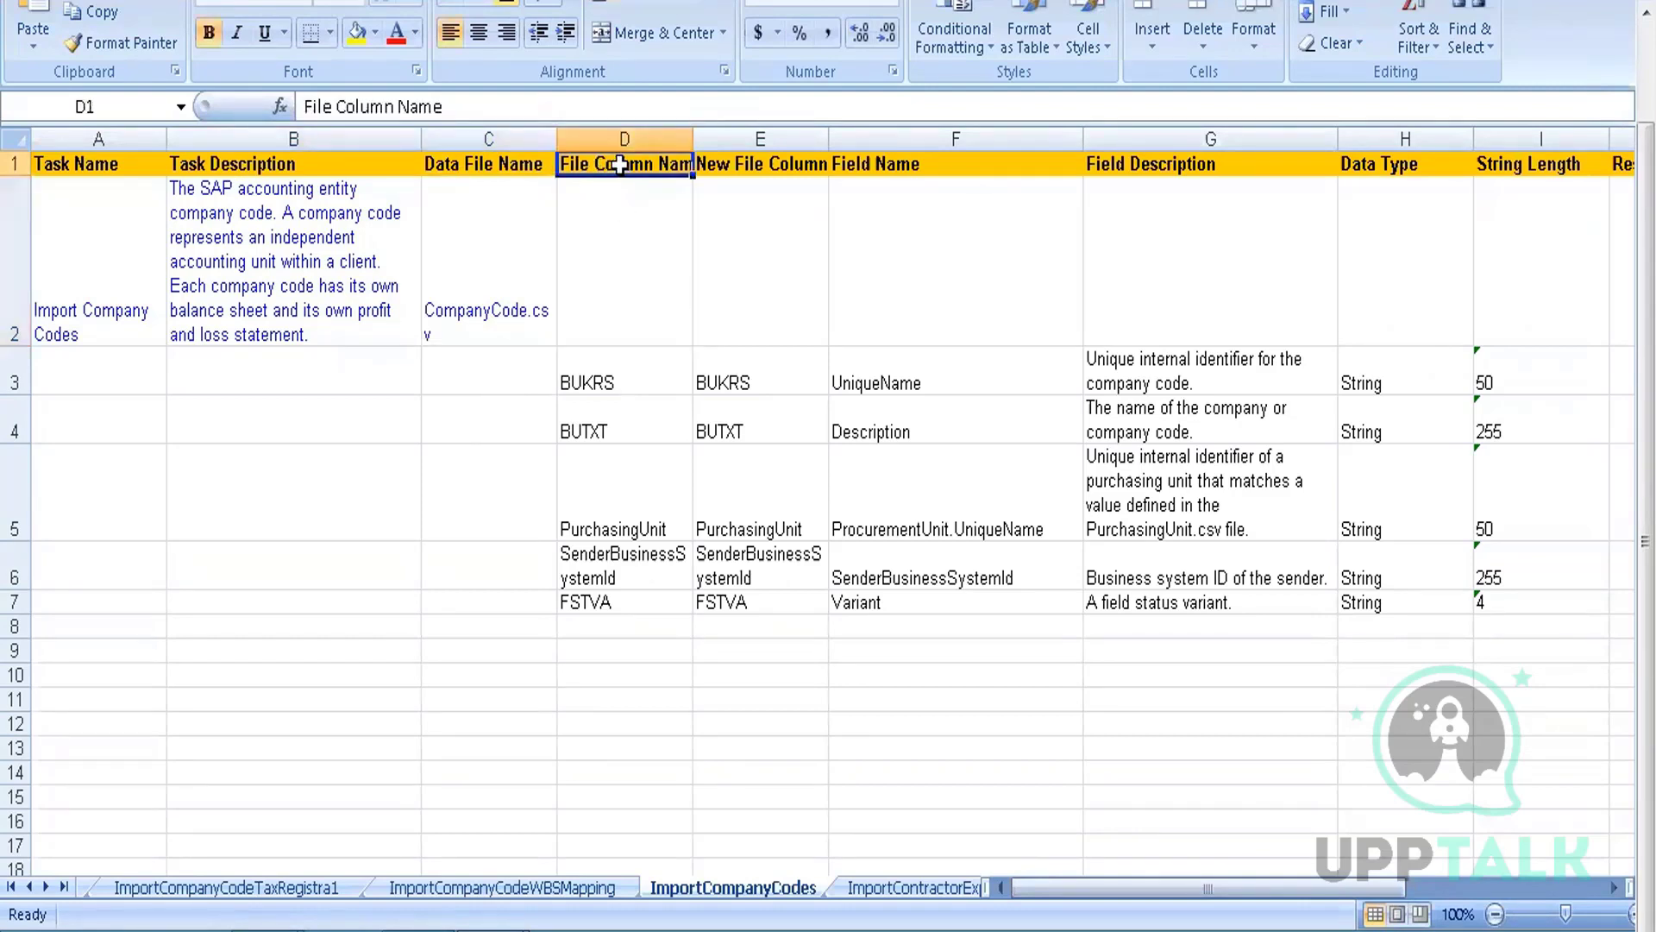
{"action": "left_click", "coordinate": [602, 365]}
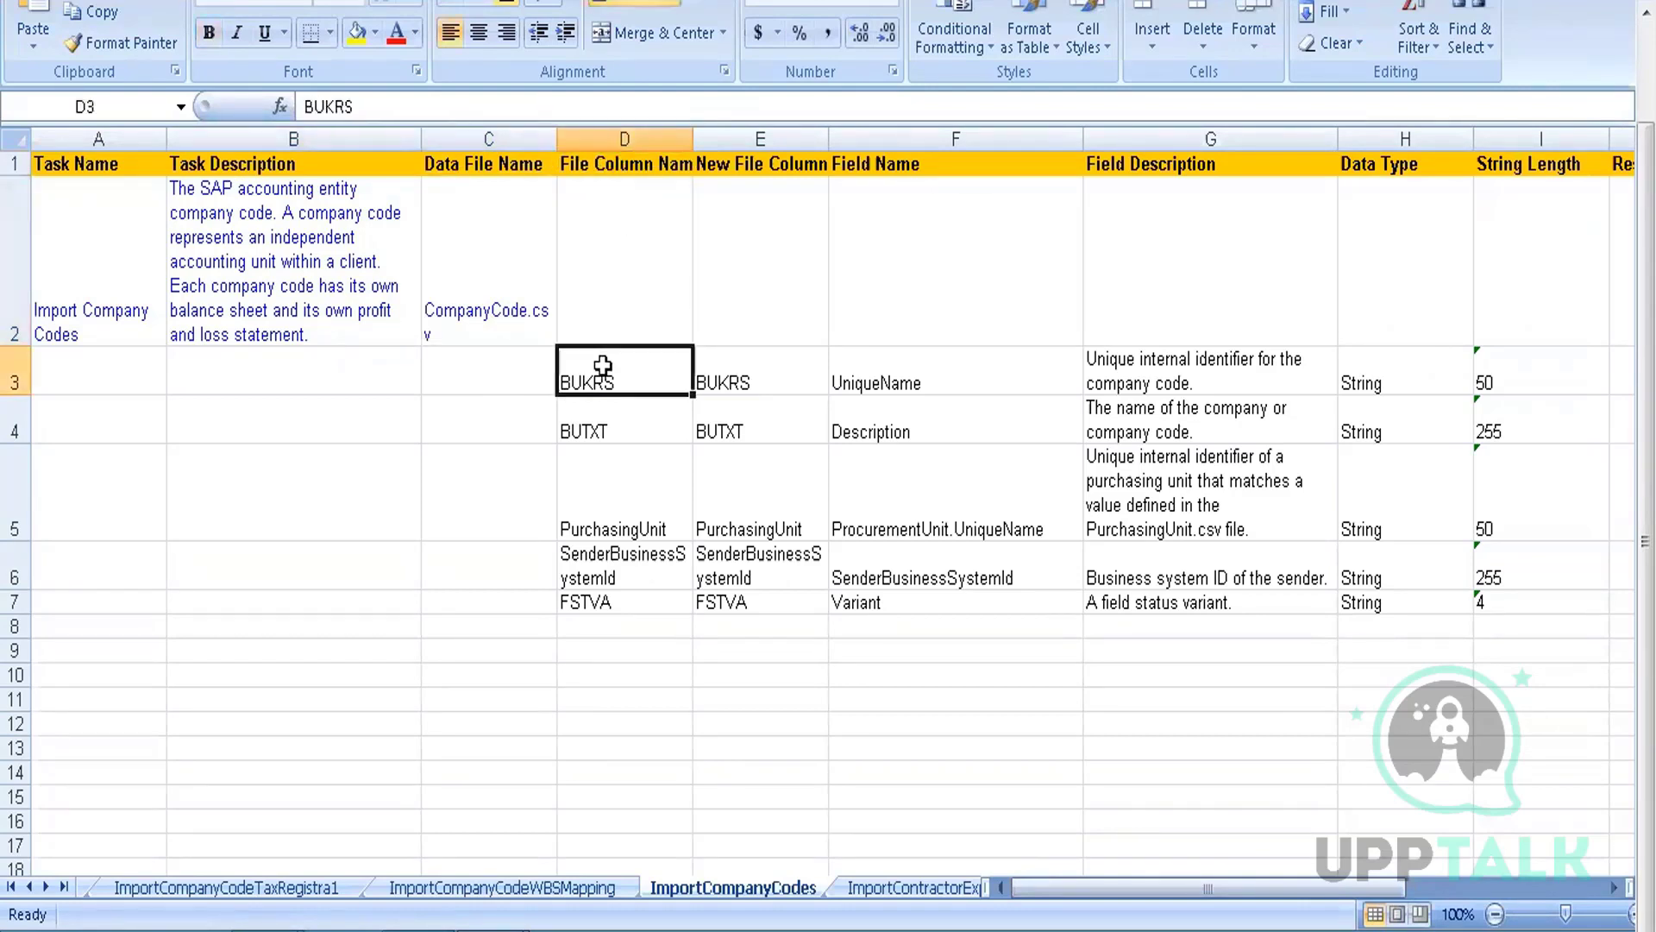
{"action": "left_click", "coordinate": [603, 427]}
{"action": "left_click", "coordinate": [605, 483]}
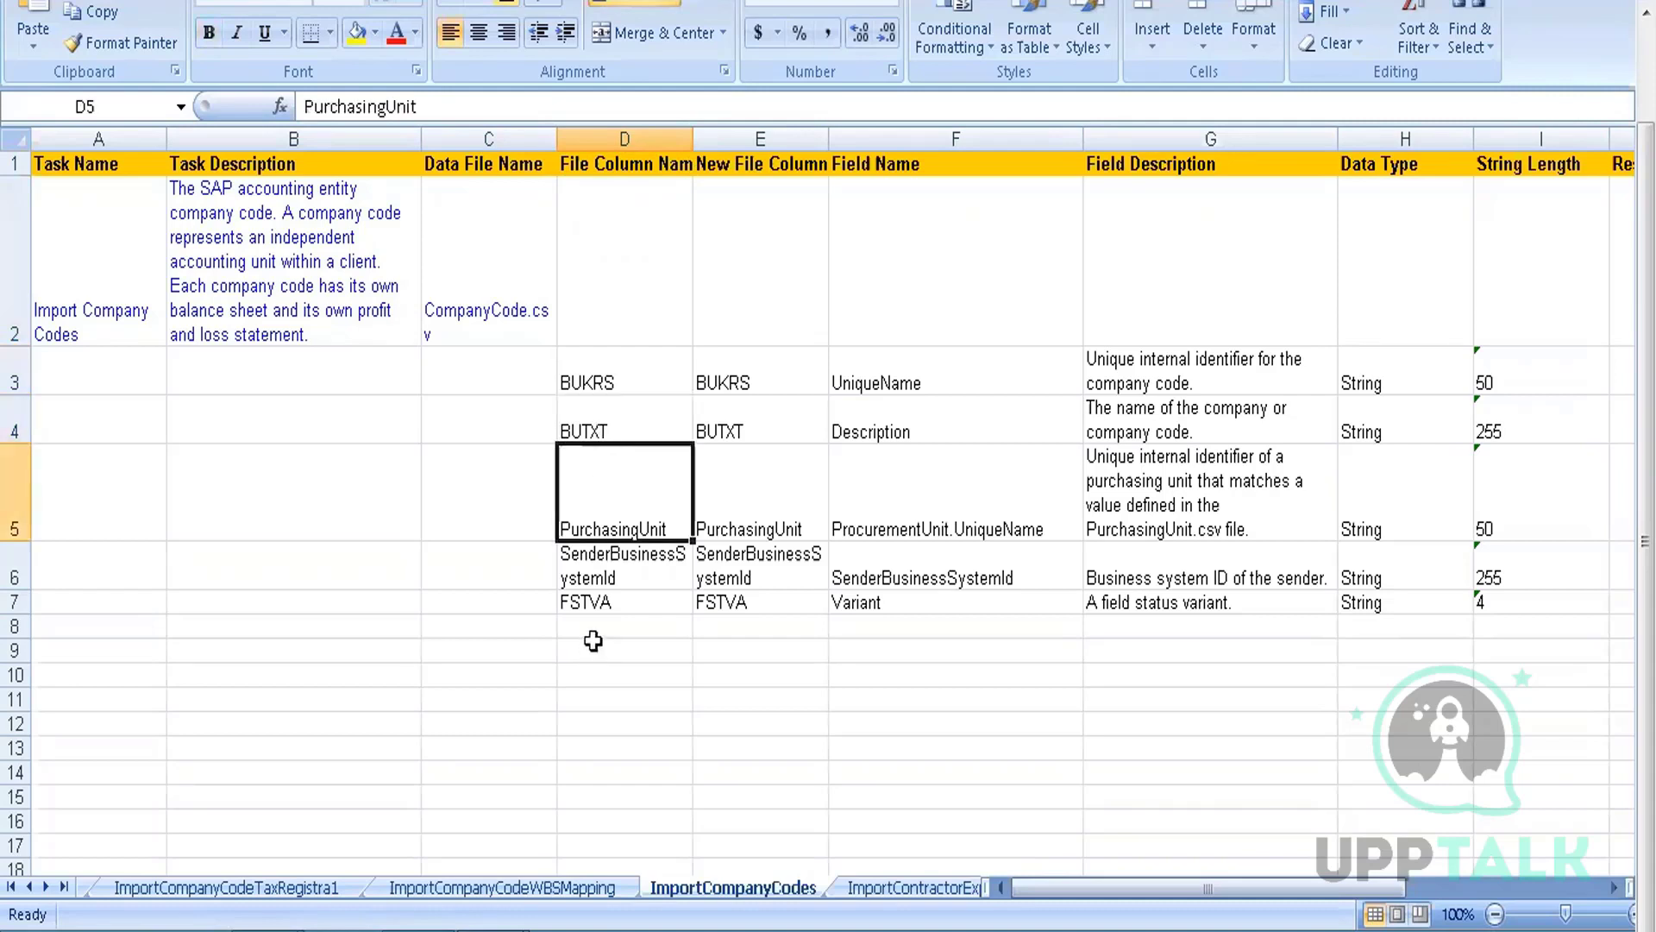
{"action": "left_click", "coordinate": [592, 604]}
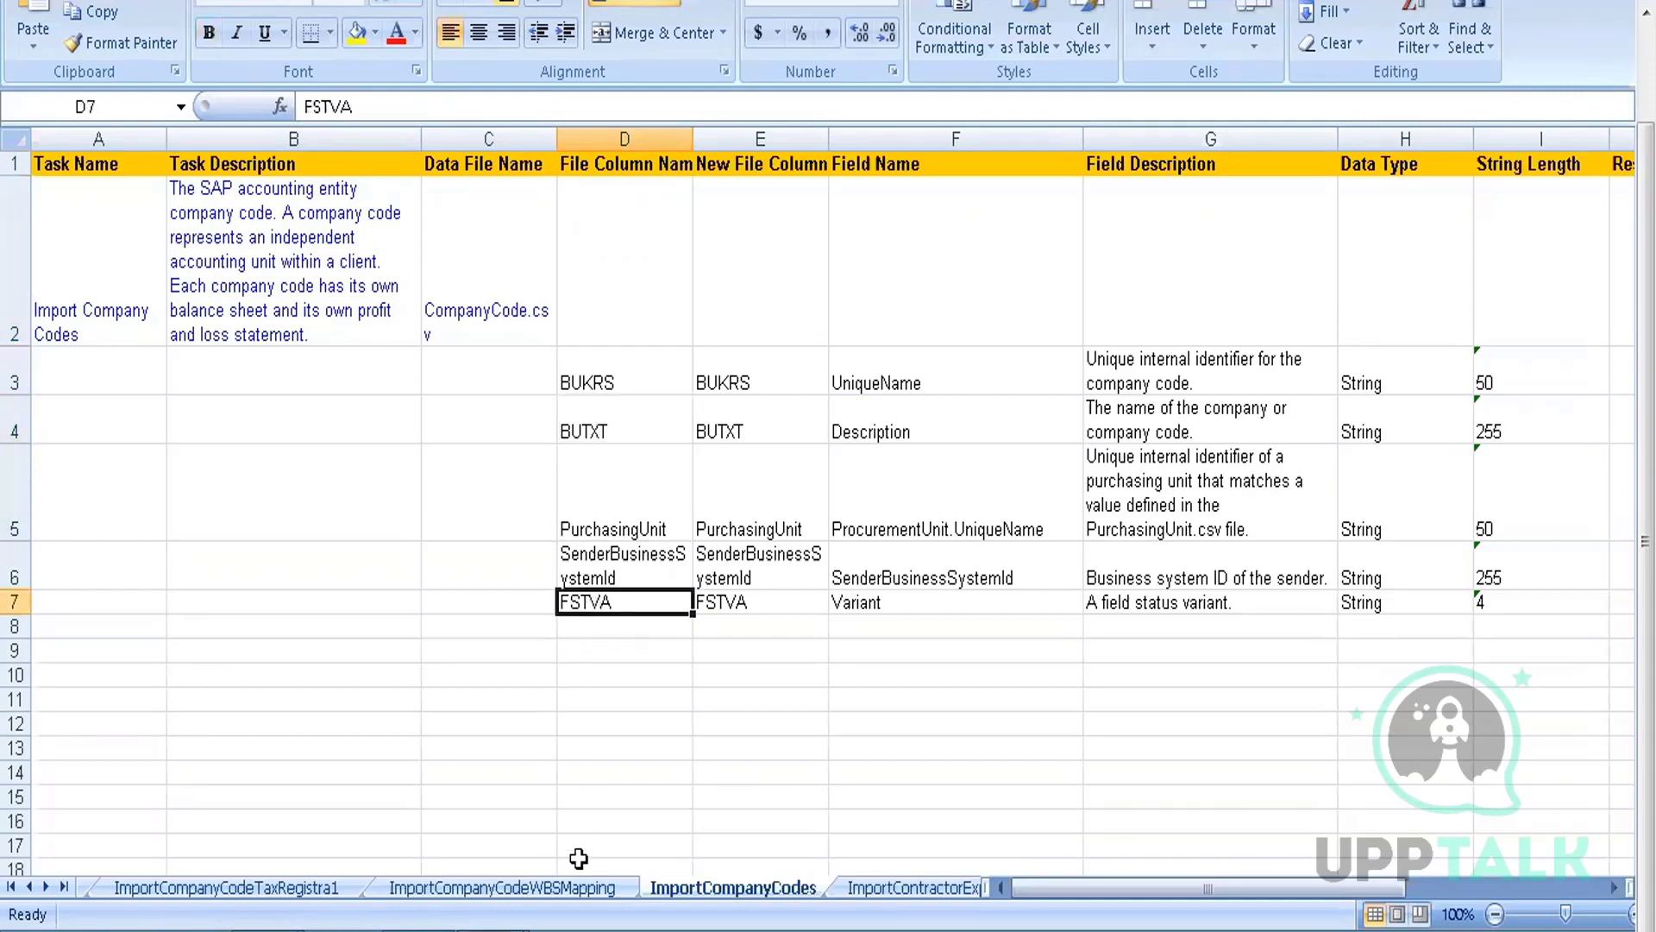
{"action": "mouse_move", "coordinate": [572, 857]}
{"action": "left_click", "coordinate": [417, 818]}
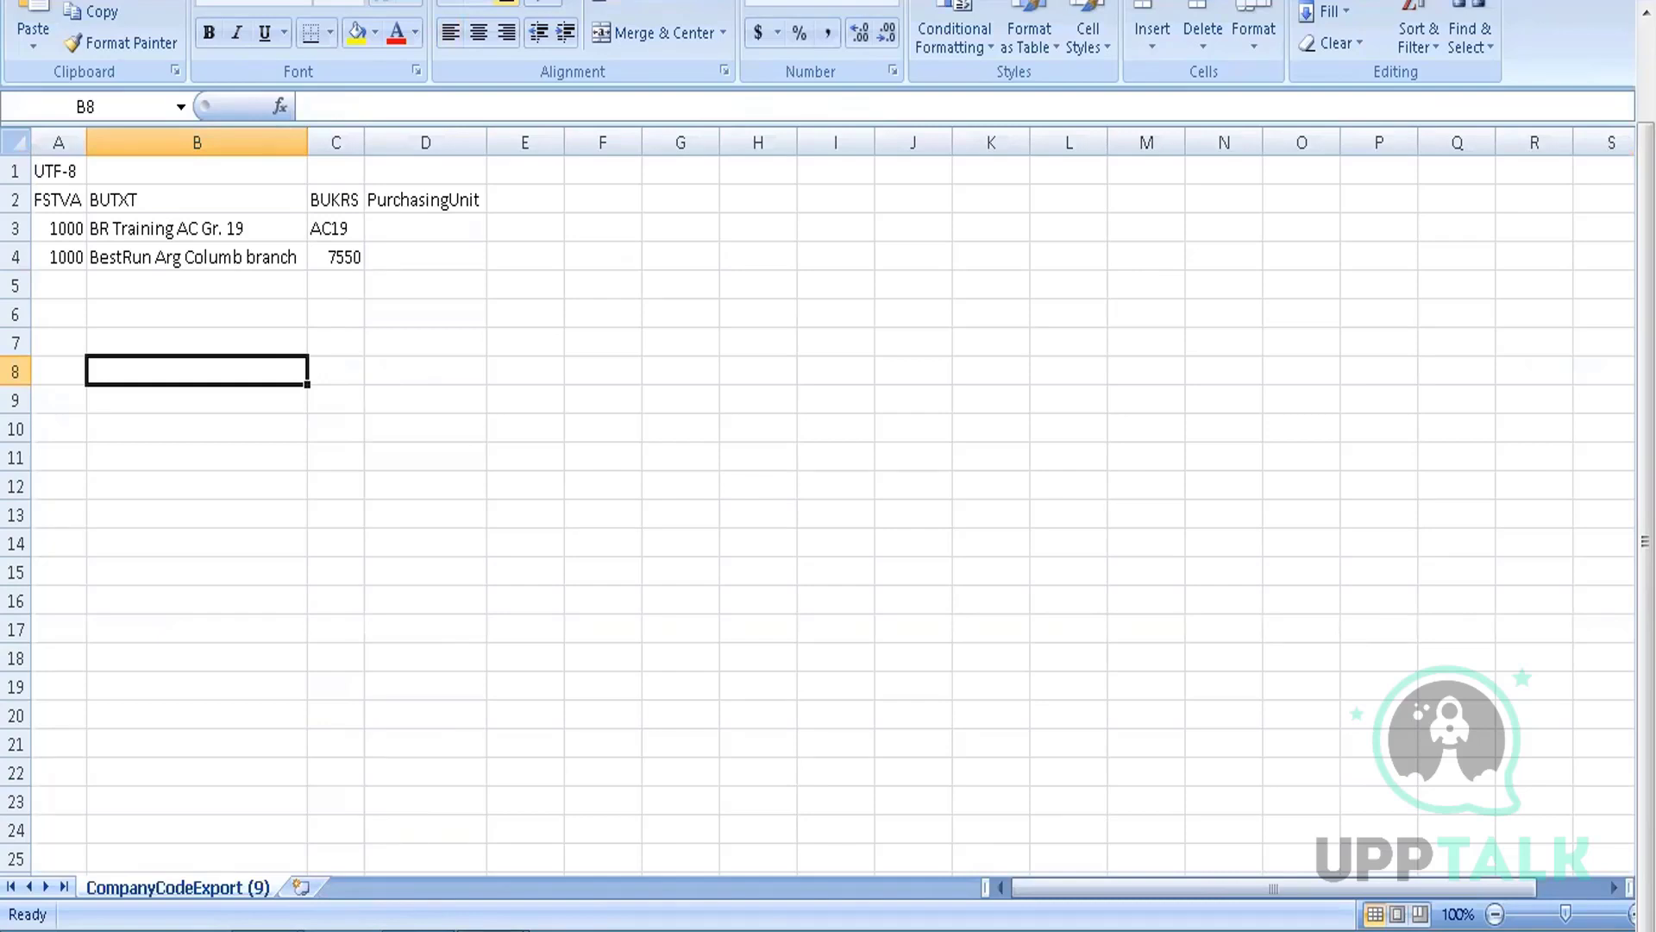
Back in DataDictionary, read BUKRS's new file column, UniqueName field and company code identifier description
{"action": "left_click", "coordinate": [604, 802]}
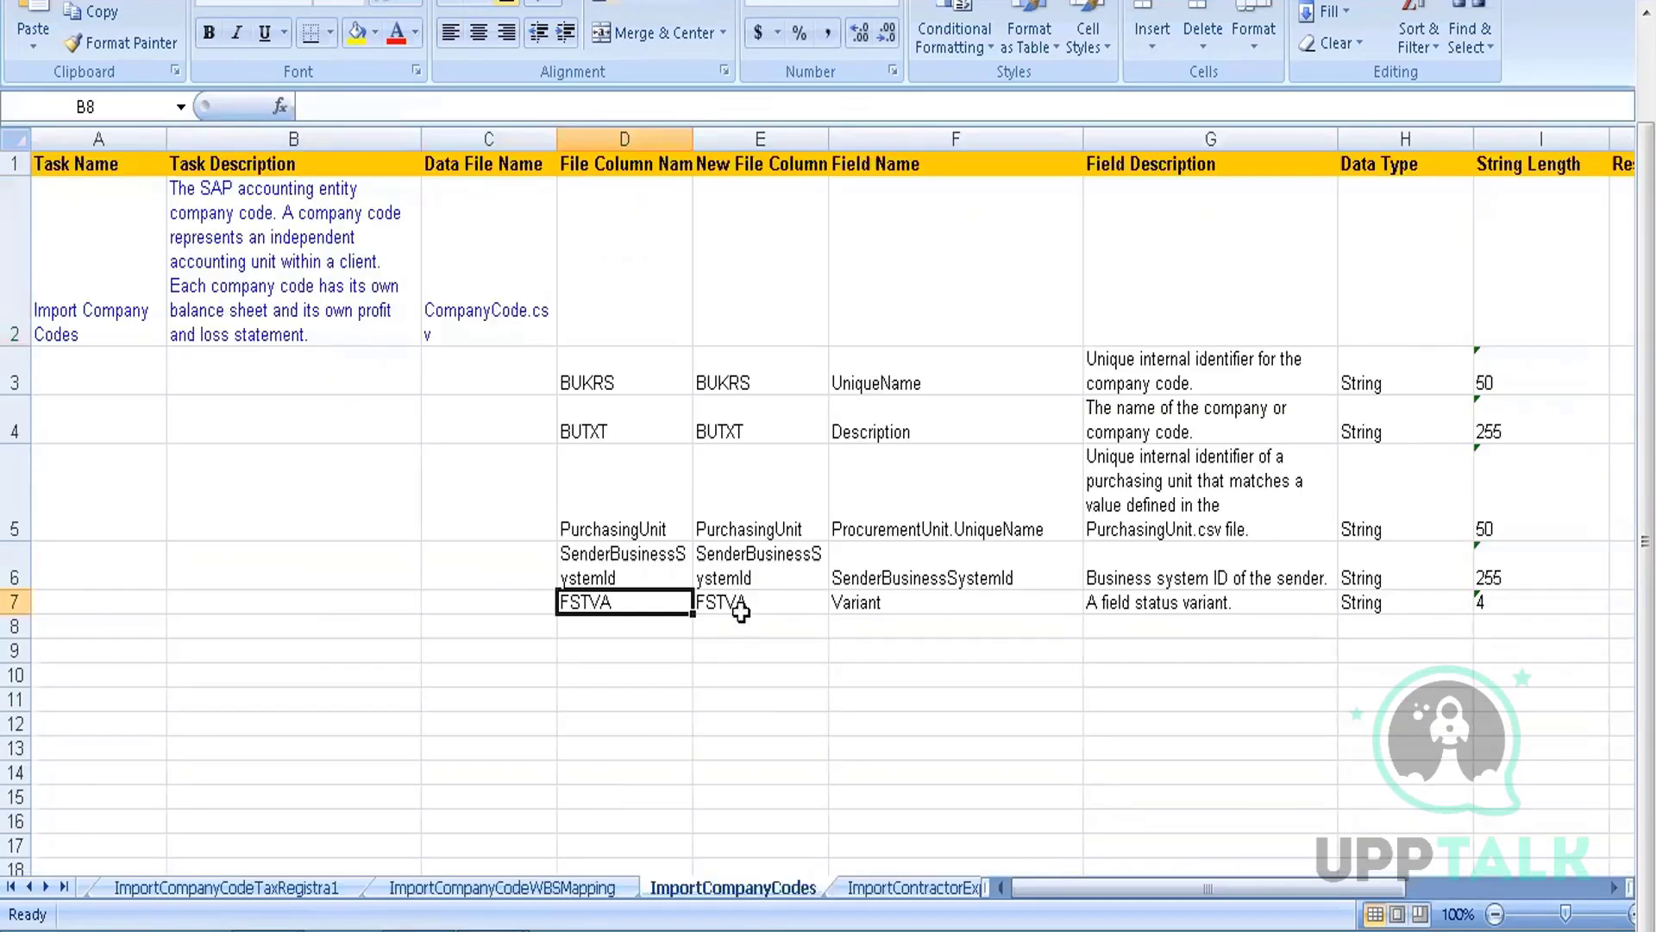
{"action": "left_click", "coordinate": [616, 390]}
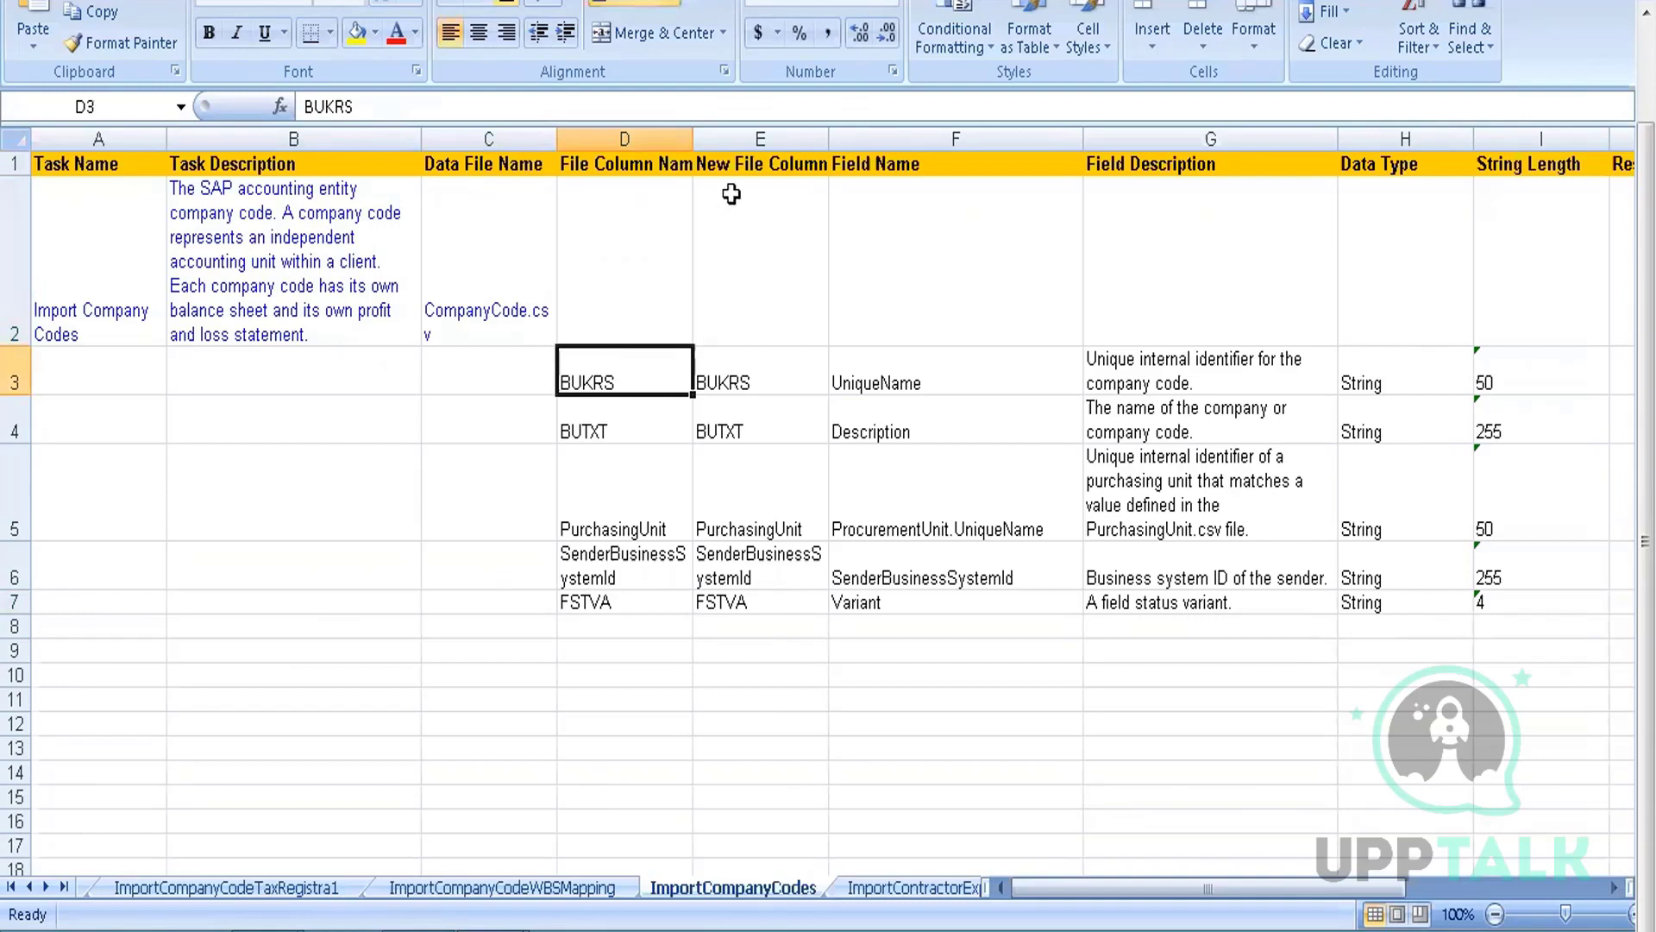
{"action": "left_click", "coordinate": [733, 366]}
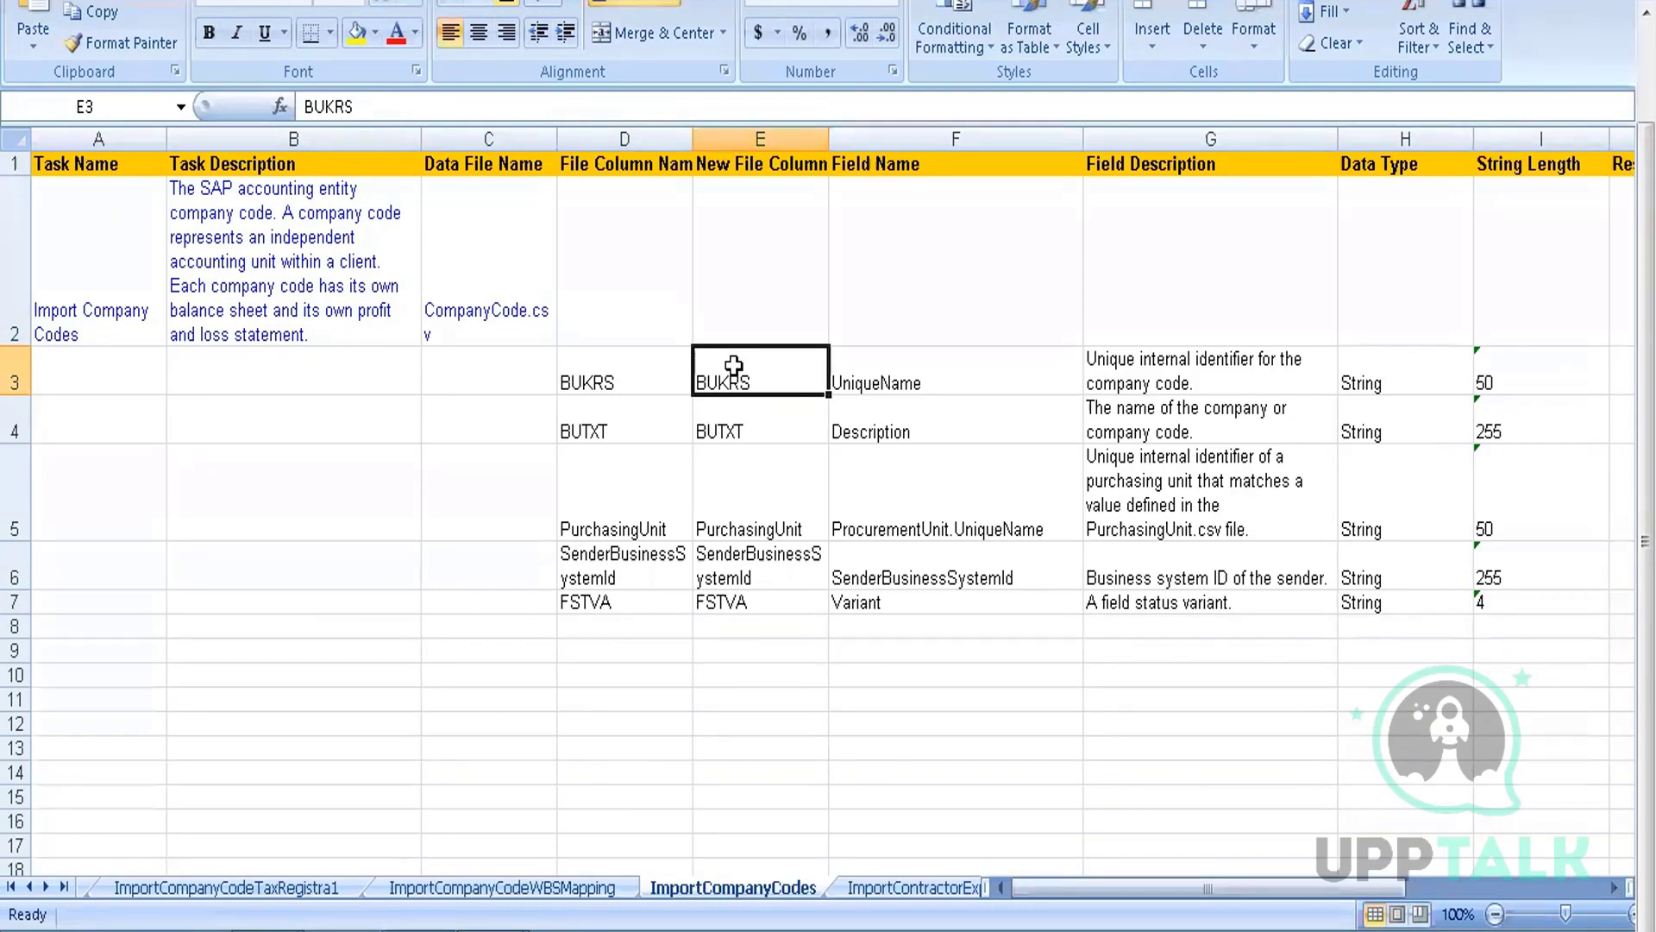
{"action": "left_click", "coordinate": [634, 363]}
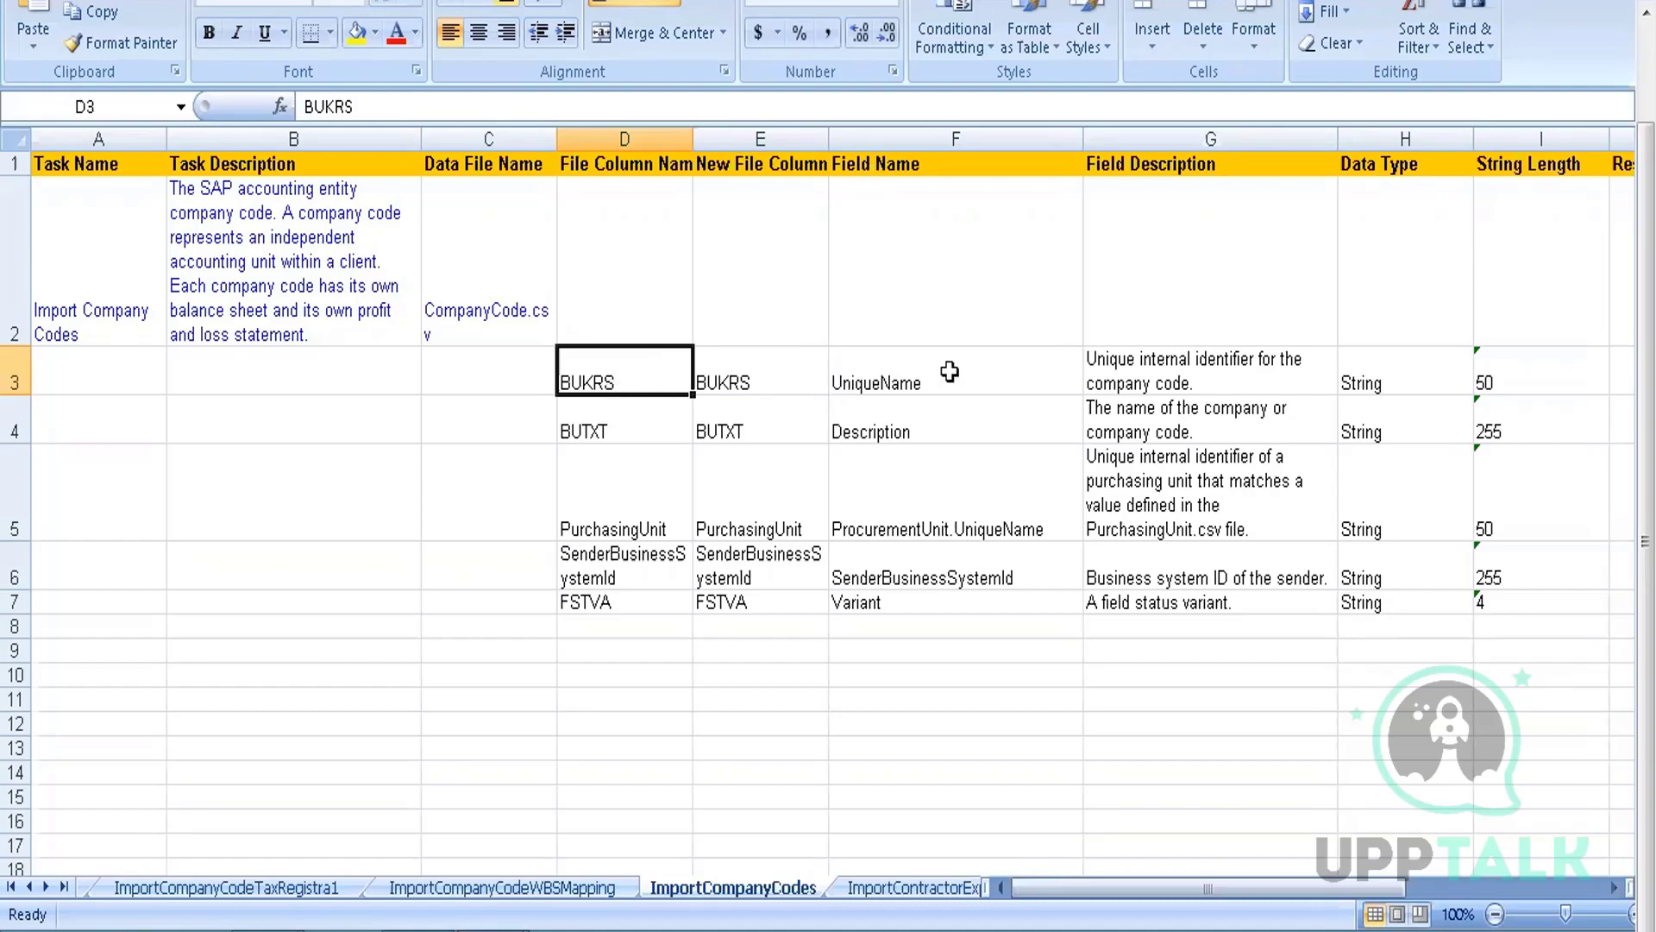
{"action": "left_click", "coordinate": [953, 377]}
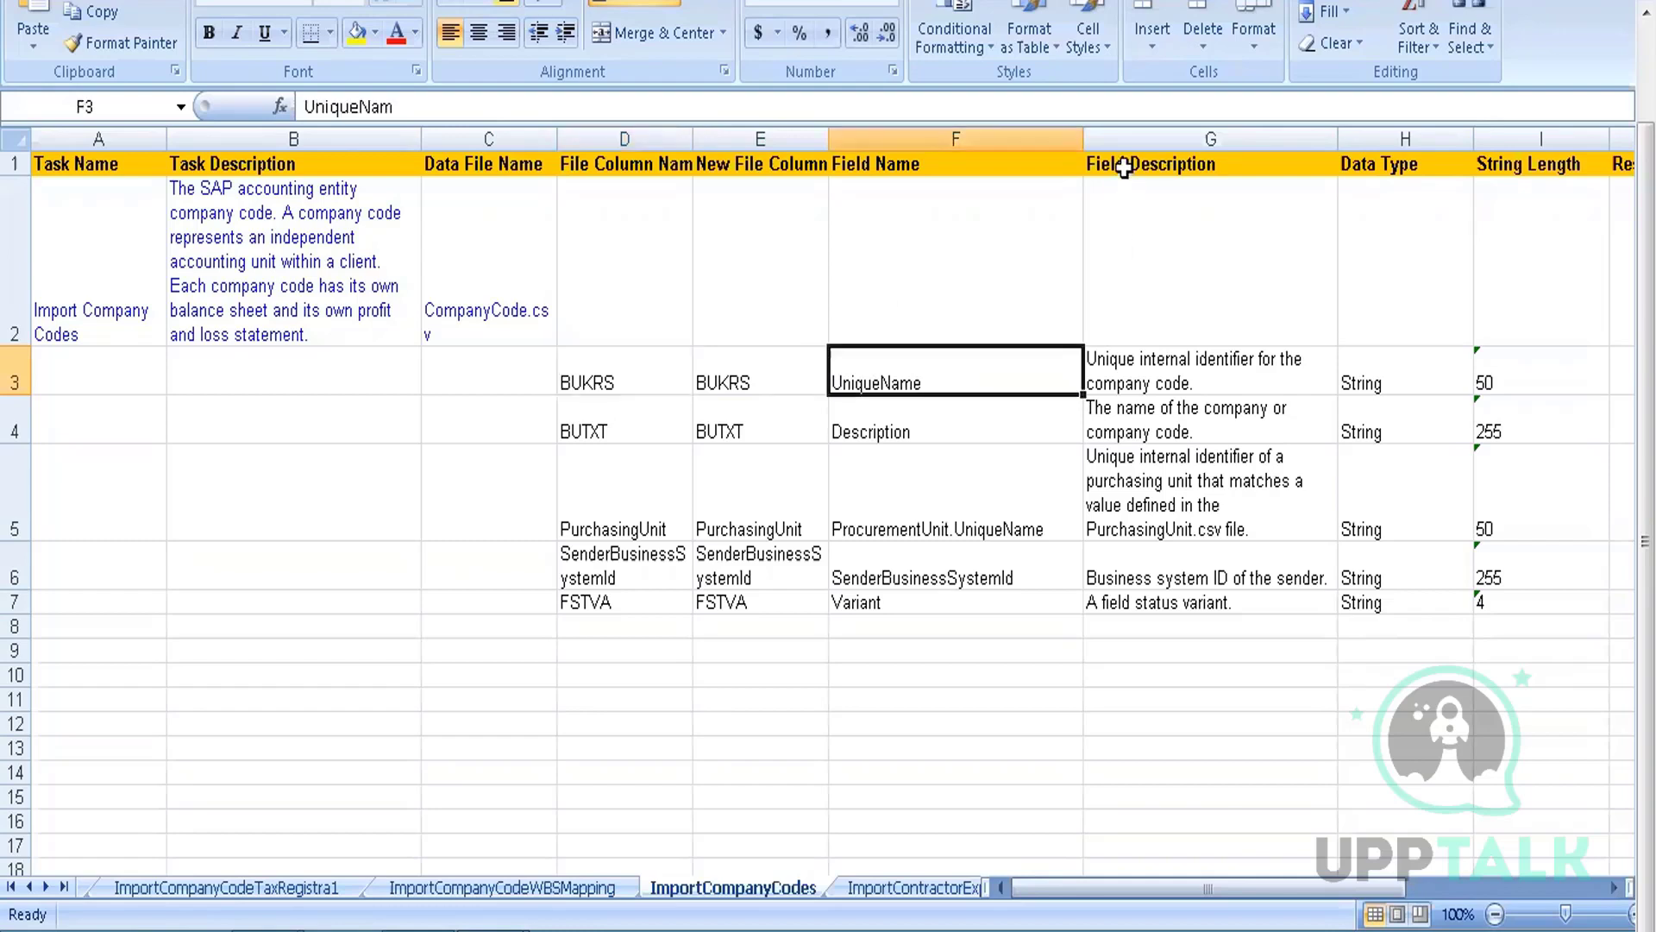
{"action": "left_click", "coordinate": [1124, 364]}
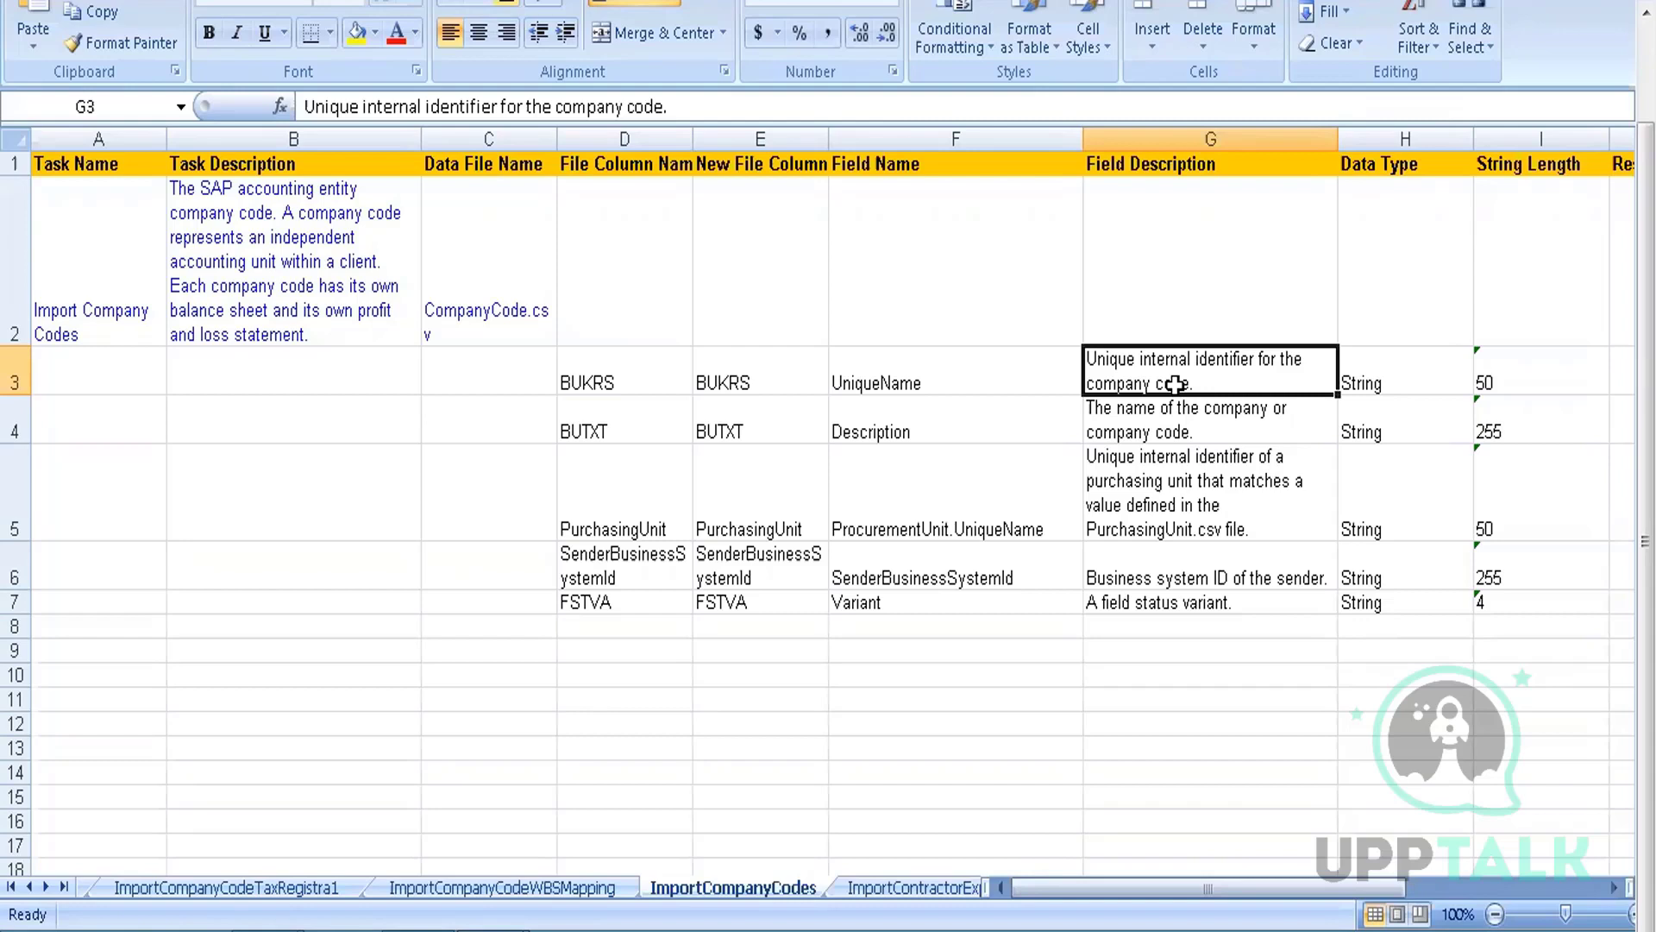
{"action": "key", "text": "Right"}
{"action": "key", "text": "Right"}
{"action": "key", "text": "Left"}
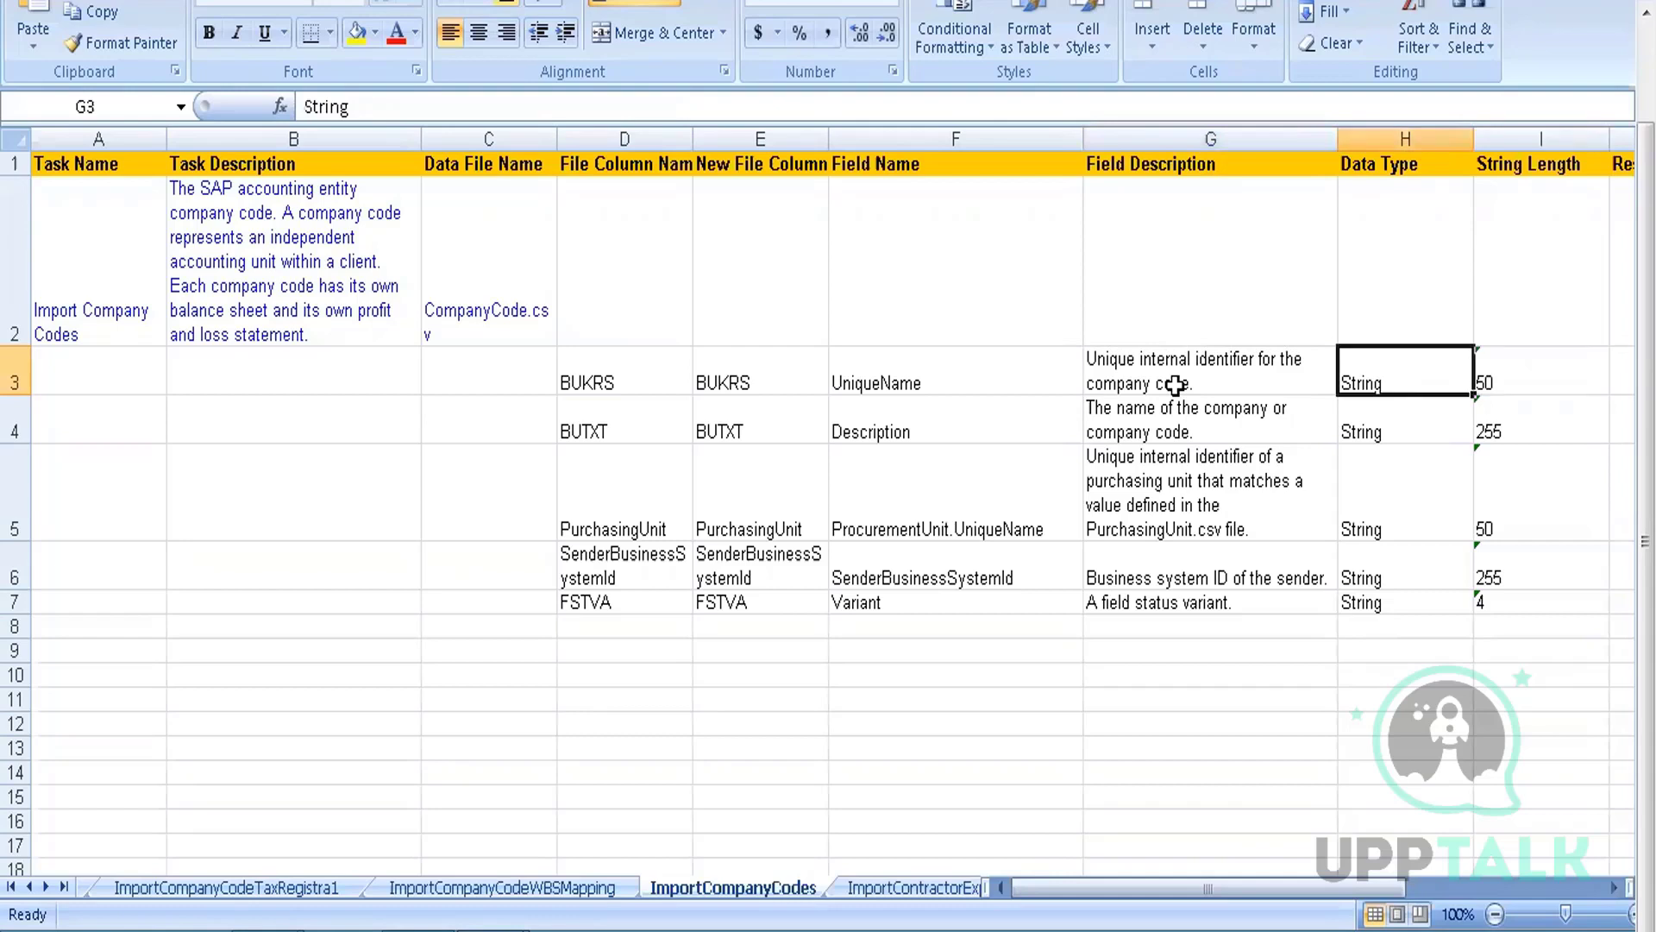
{"action": "key", "text": "Right"}
{"action": "key", "text": "Right"}
{"action": "key", "text": "Right"}
{"action": "key", "text": "Left"}
{"action": "key", "text": "Left"}
{"action": "key", "text": "Left"}
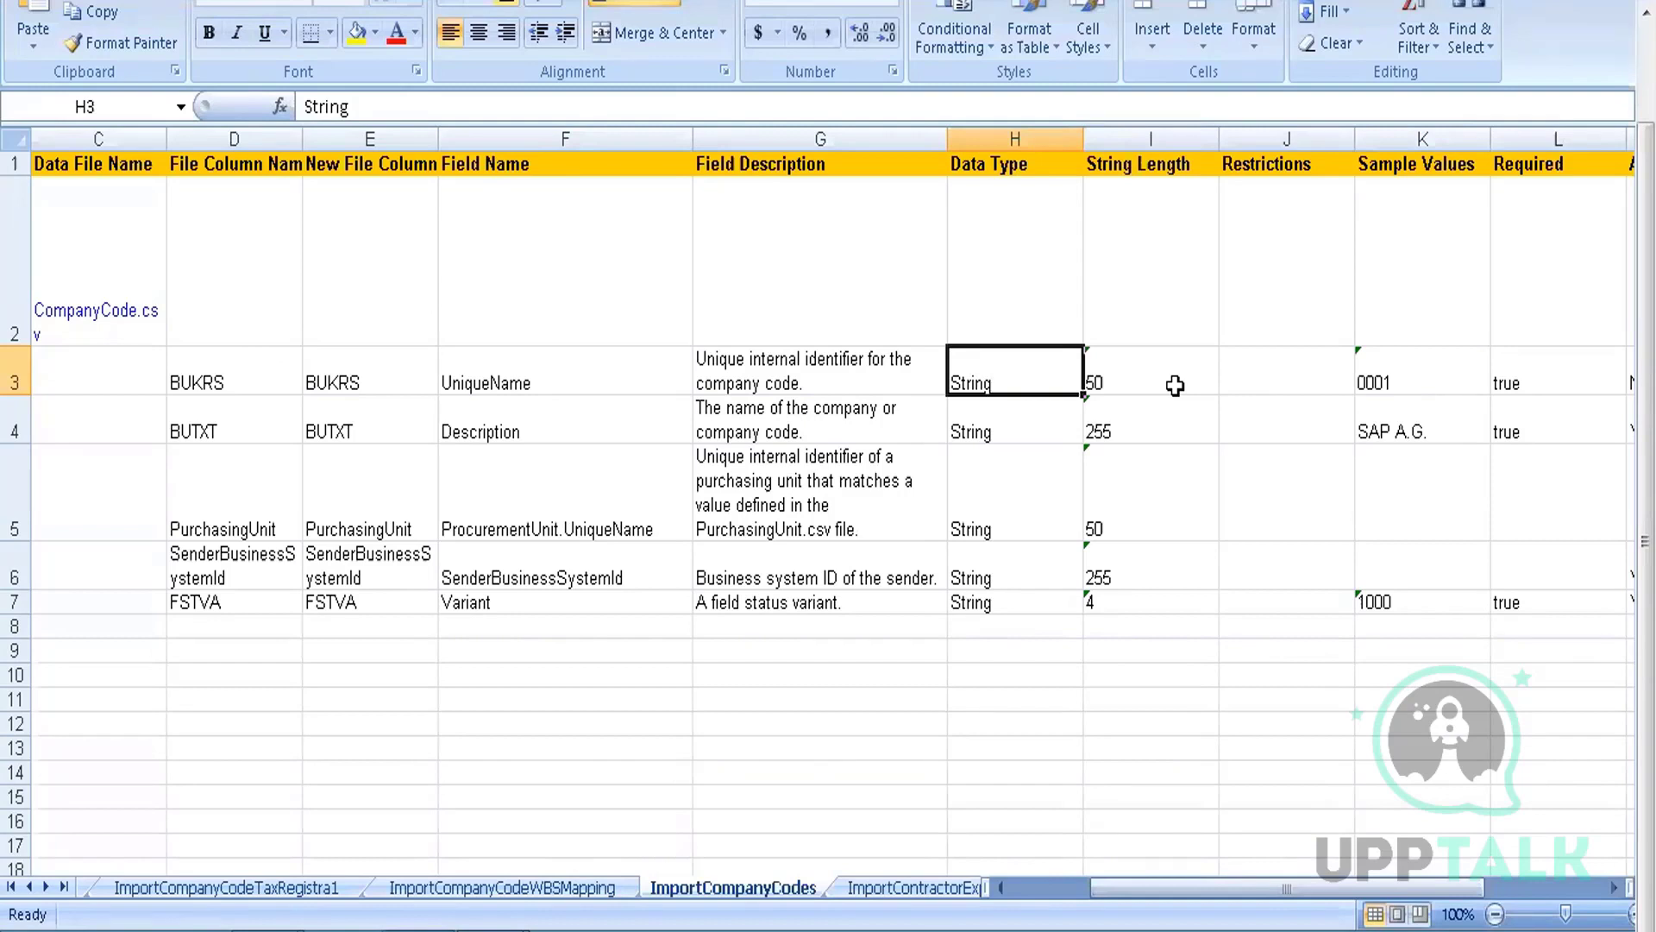
{"action": "key", "text": "Left"}
{"action": "key", "text": "Left"}
{"action": "key", "text": "Down"}
{"action": "key", "text": "Left"}
{"action": "key", "text": "Left"}
{"action": "key", "text": "Right"}
{"action": "key", "text": "Right"}
{"action": "key", "text": "Right"}
{"action": "key", "text": "Right"}
{"action": "key", "text": "Left"}
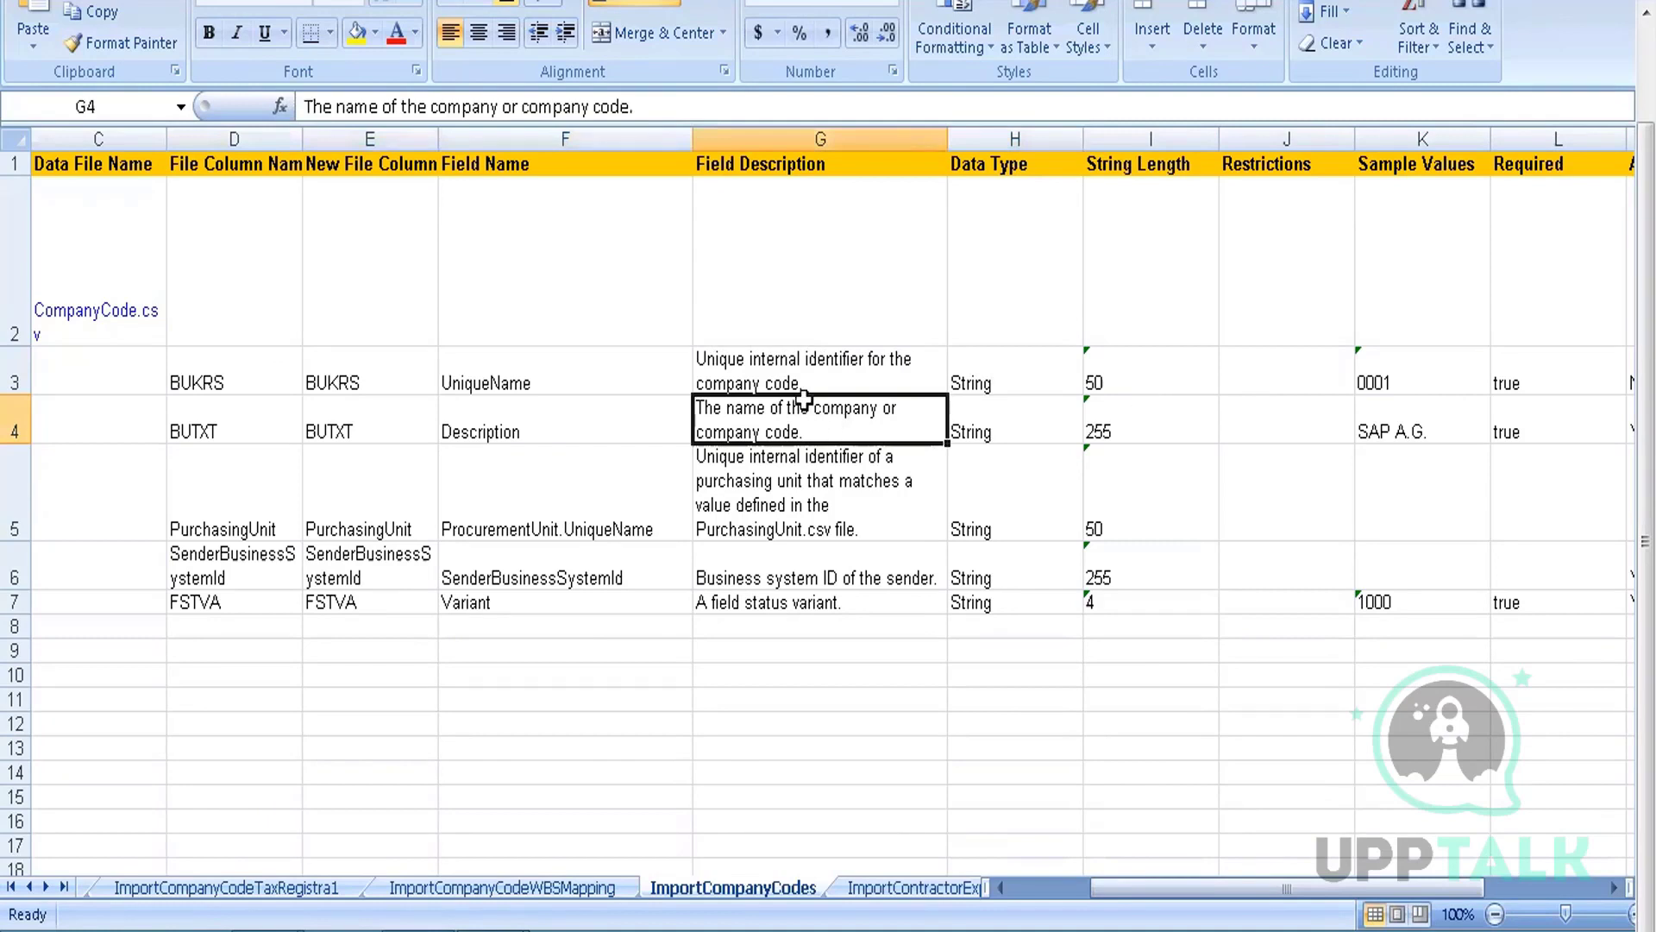
{"action": "left_click", "coordinate": [625, 470]}
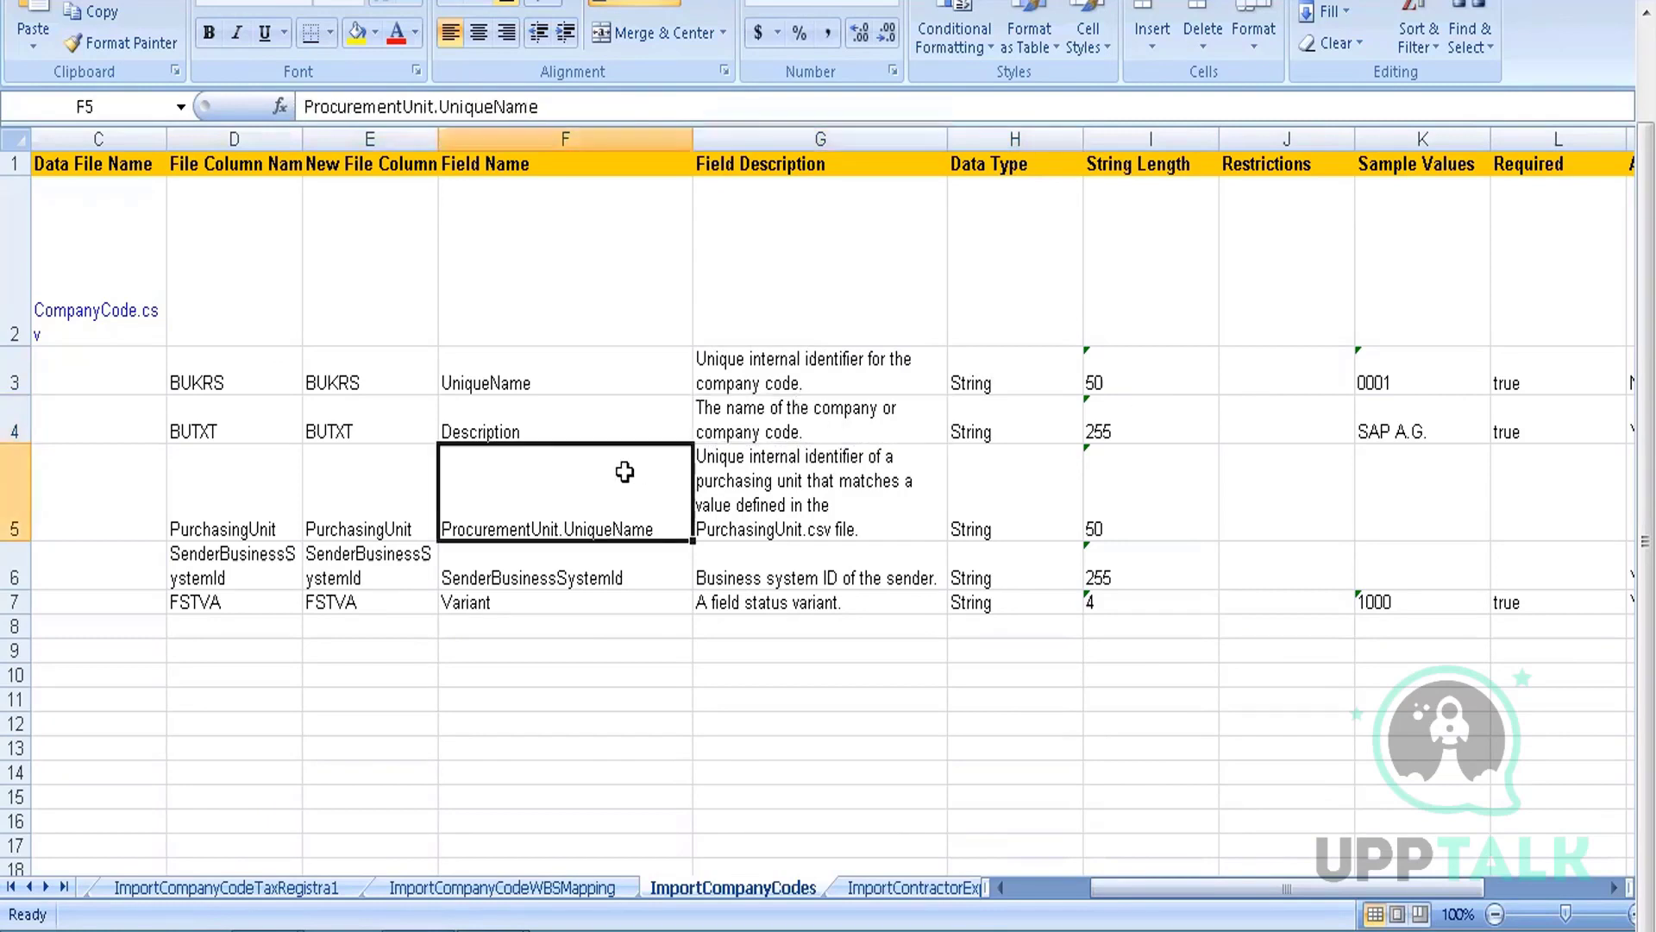
{"action": "left_click", "coordinate": [825, 491]}
{"action": "left_click", "coordinate": [733, 579]}
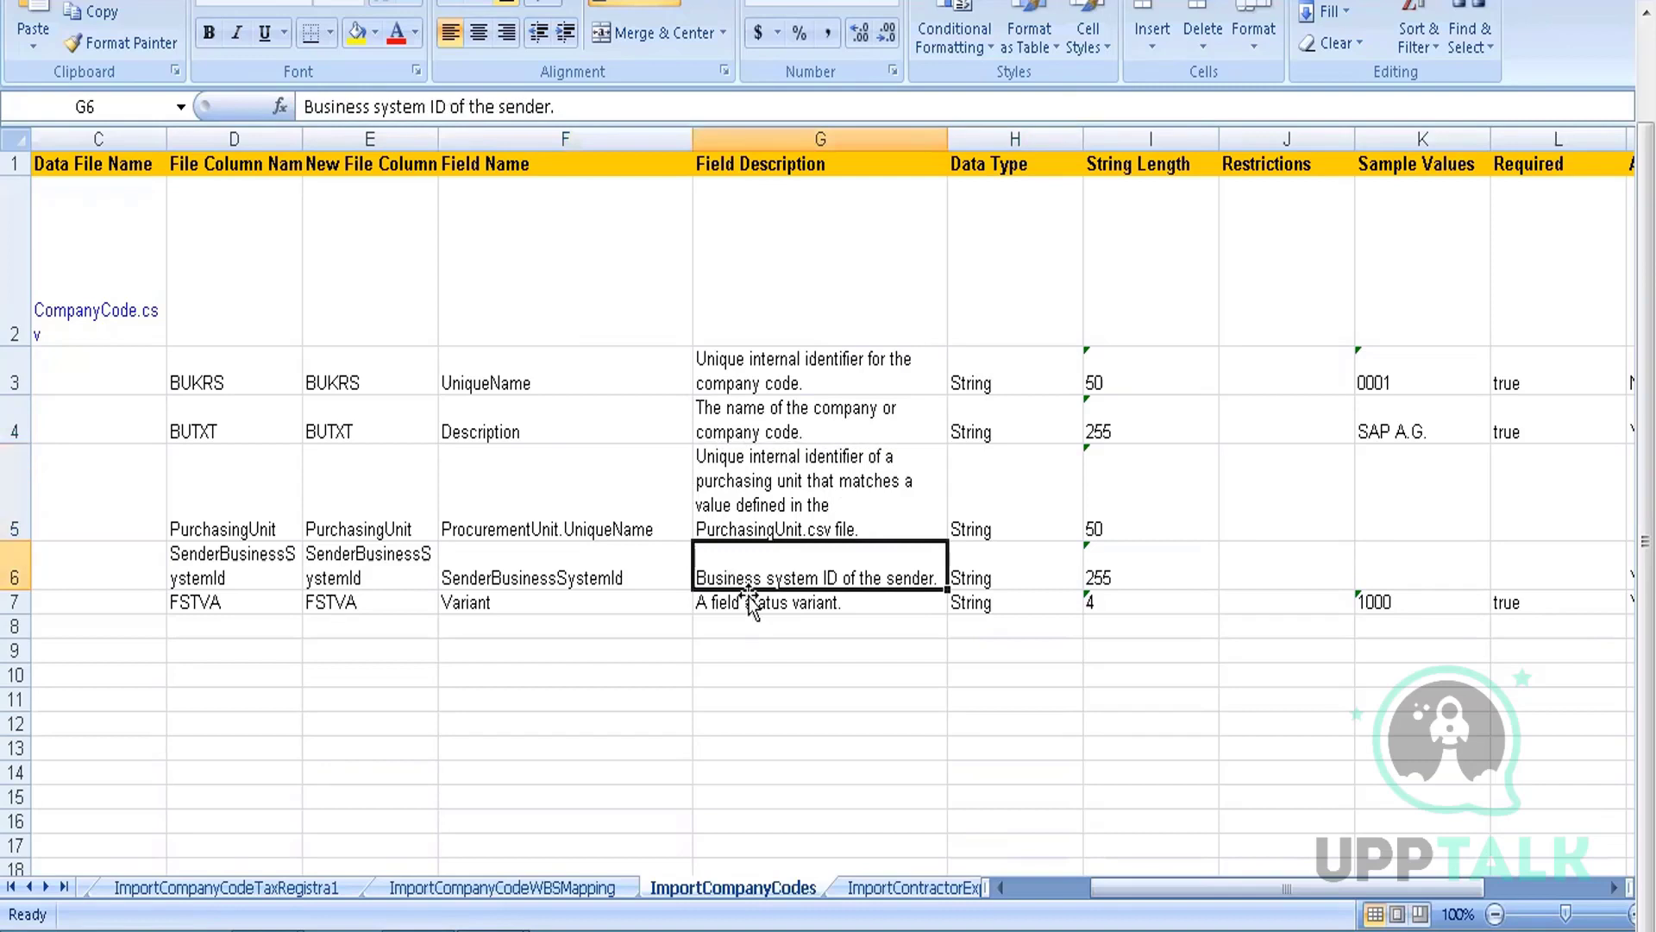
{"action": "left_click", "coordinate": [747, 602]}
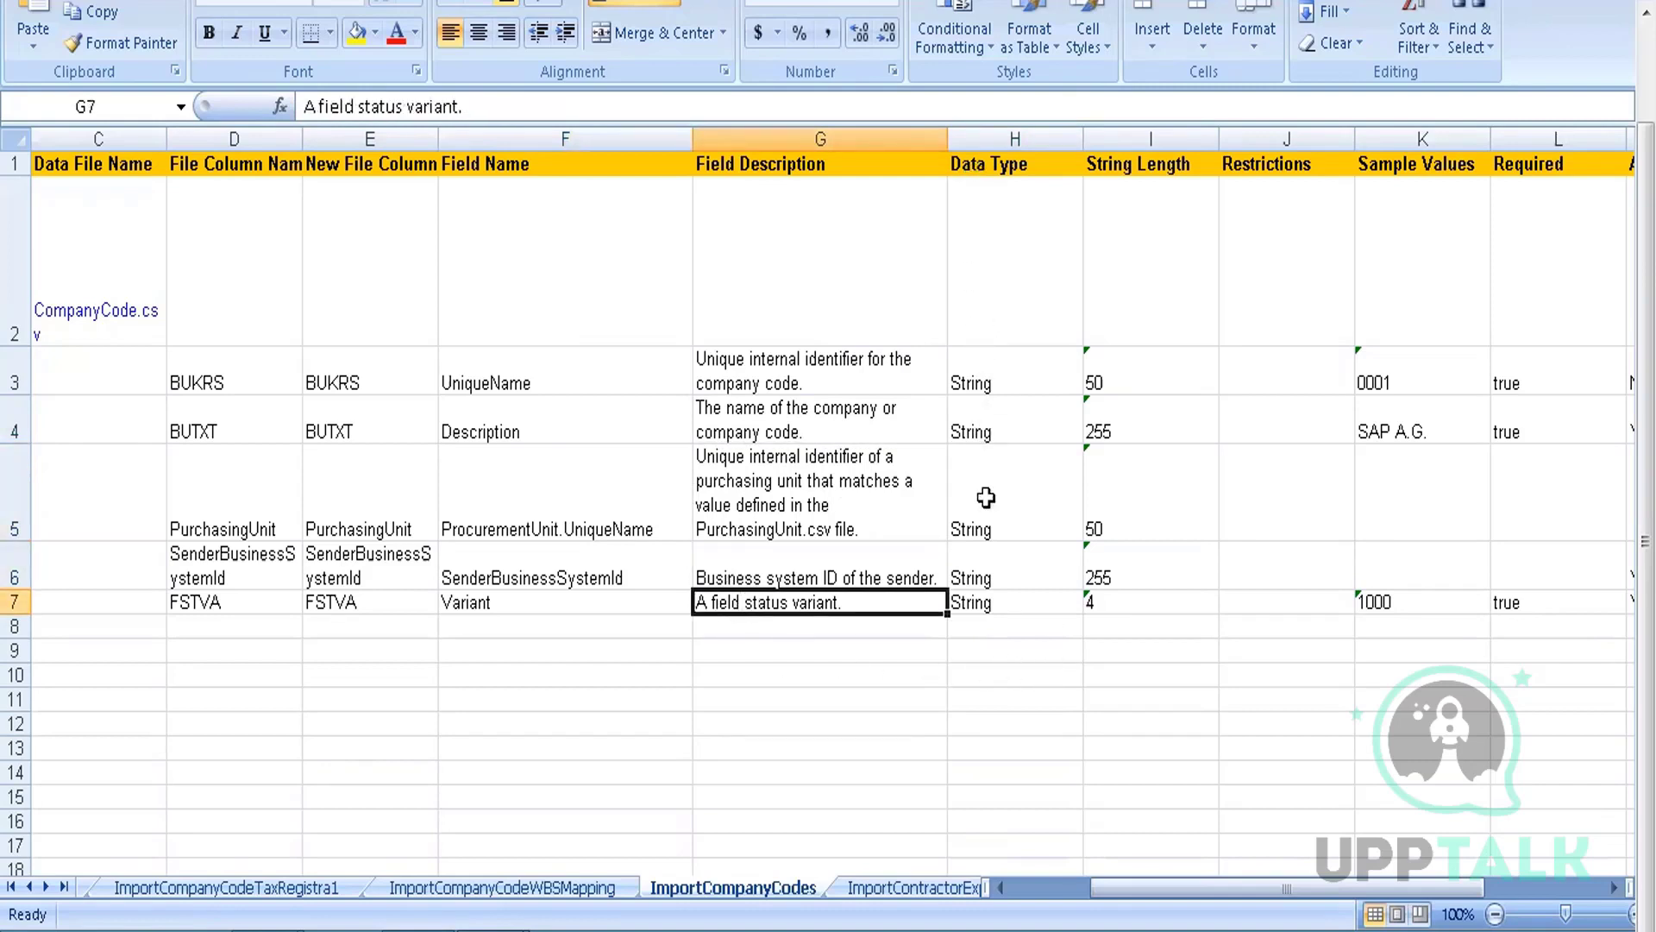
{"action": "left_click_drag", "start_coordinate": [1000, 372], "coordinate": [1000, 599]}
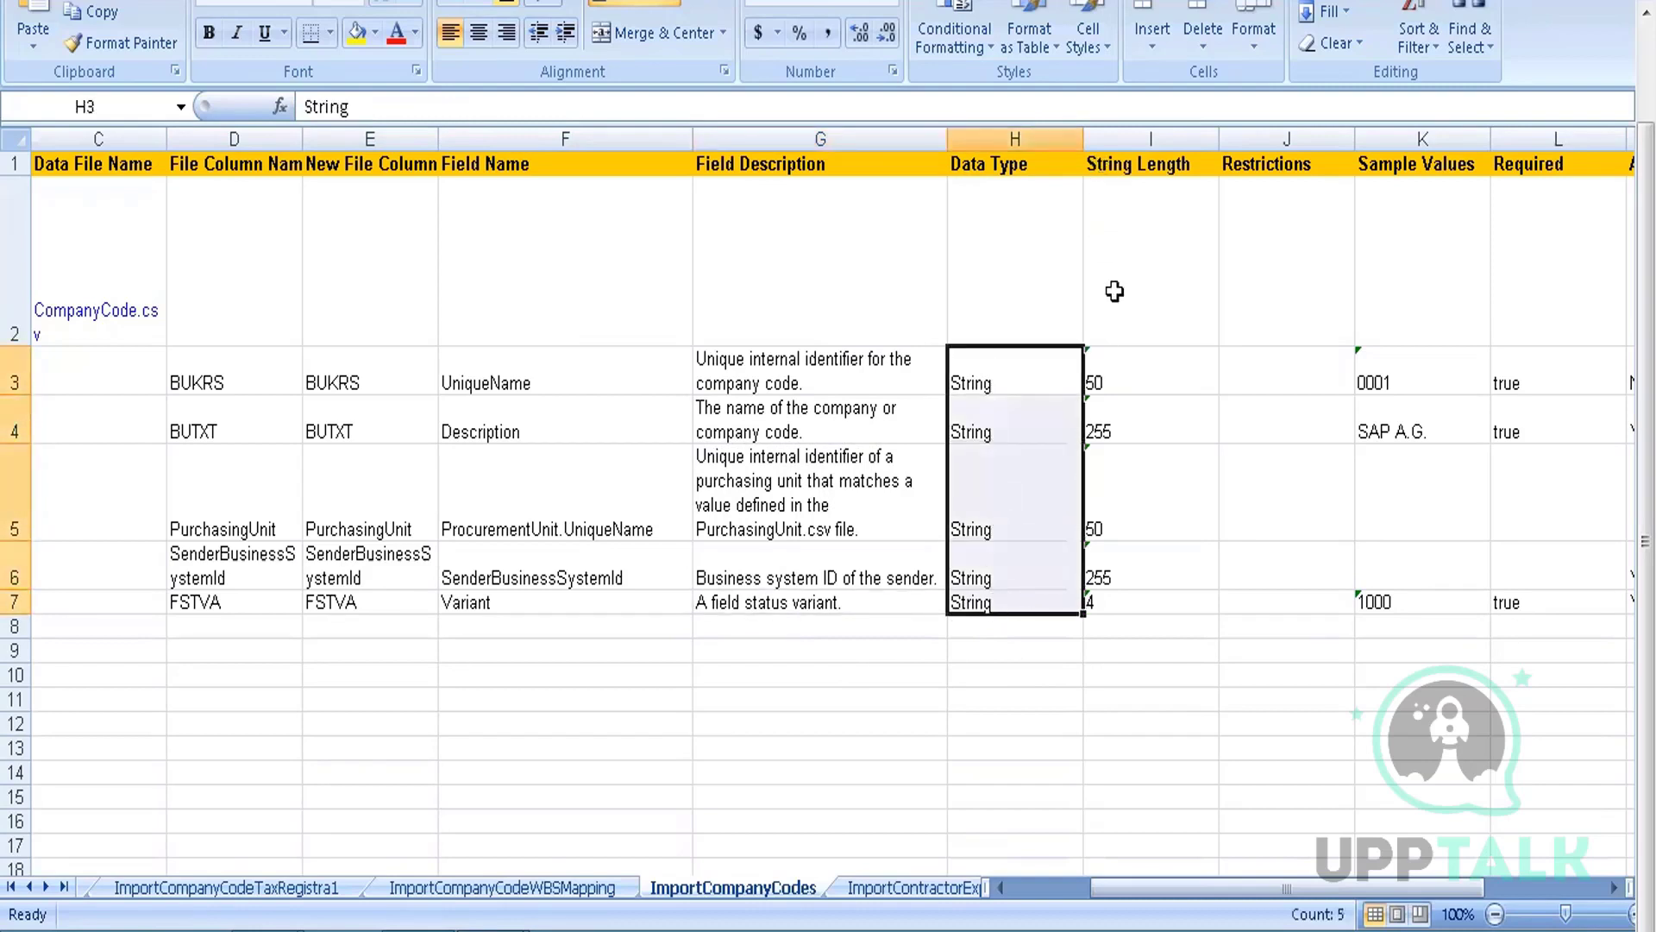
{"action": "left_click_drag", "start_coordinate": [1117, 369], "coordinate": [1097, 581]}
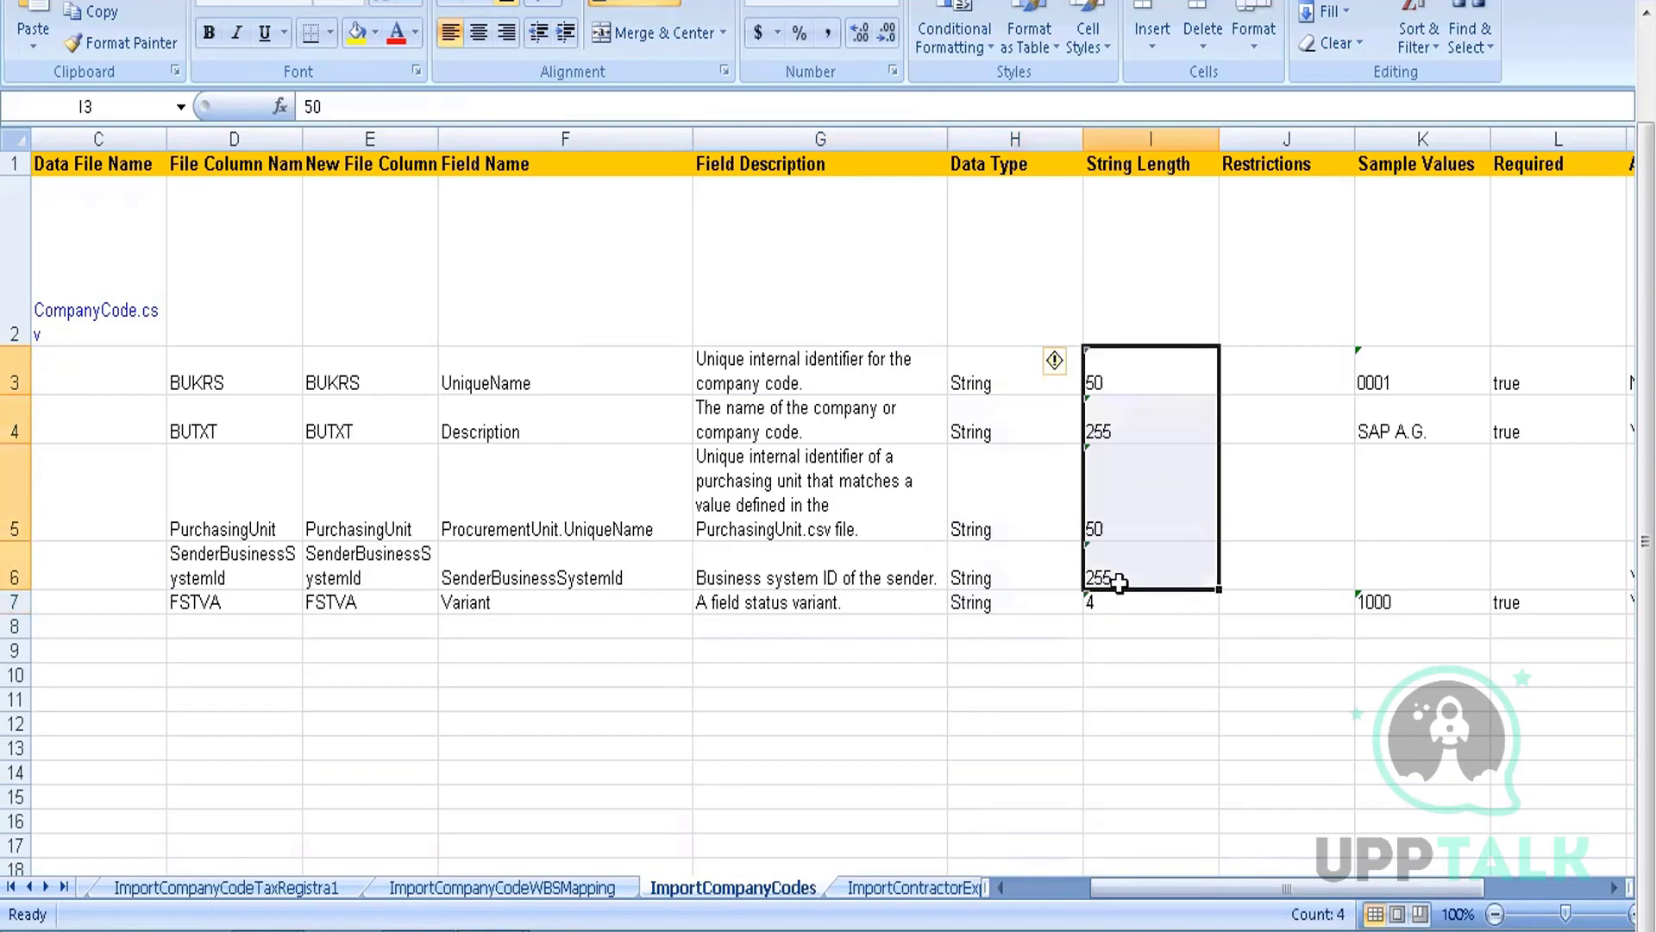
{"action": "left_click", "coordinate": [1119, 600]}
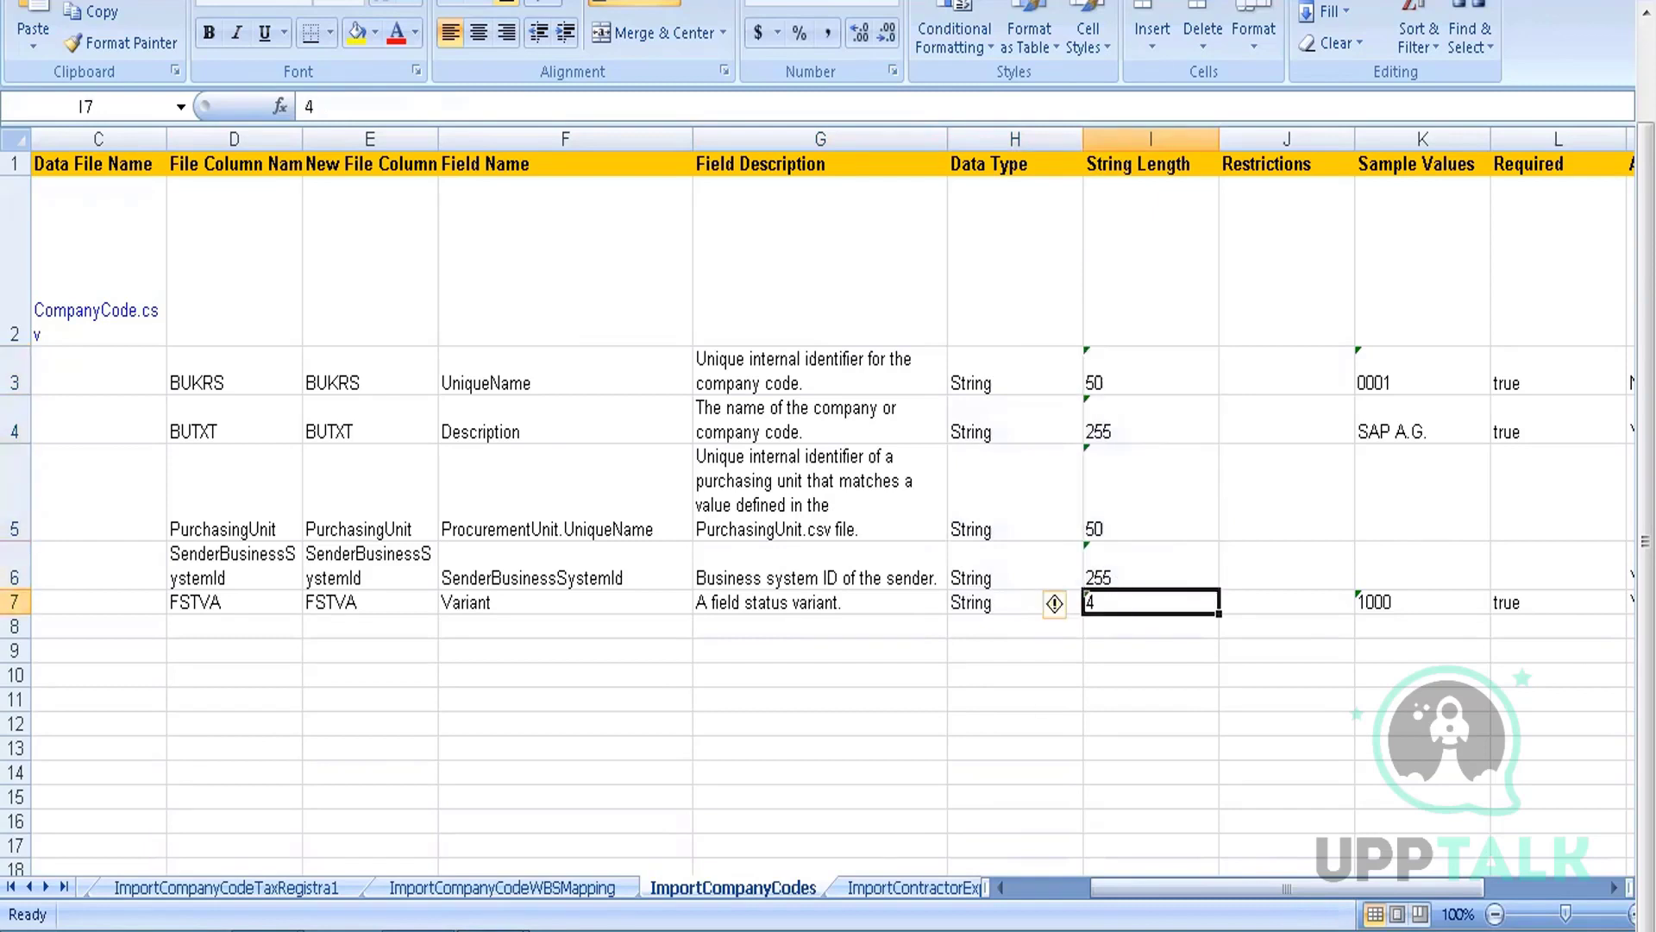
{"action": "left_click", "coordinate": [414, 724]}
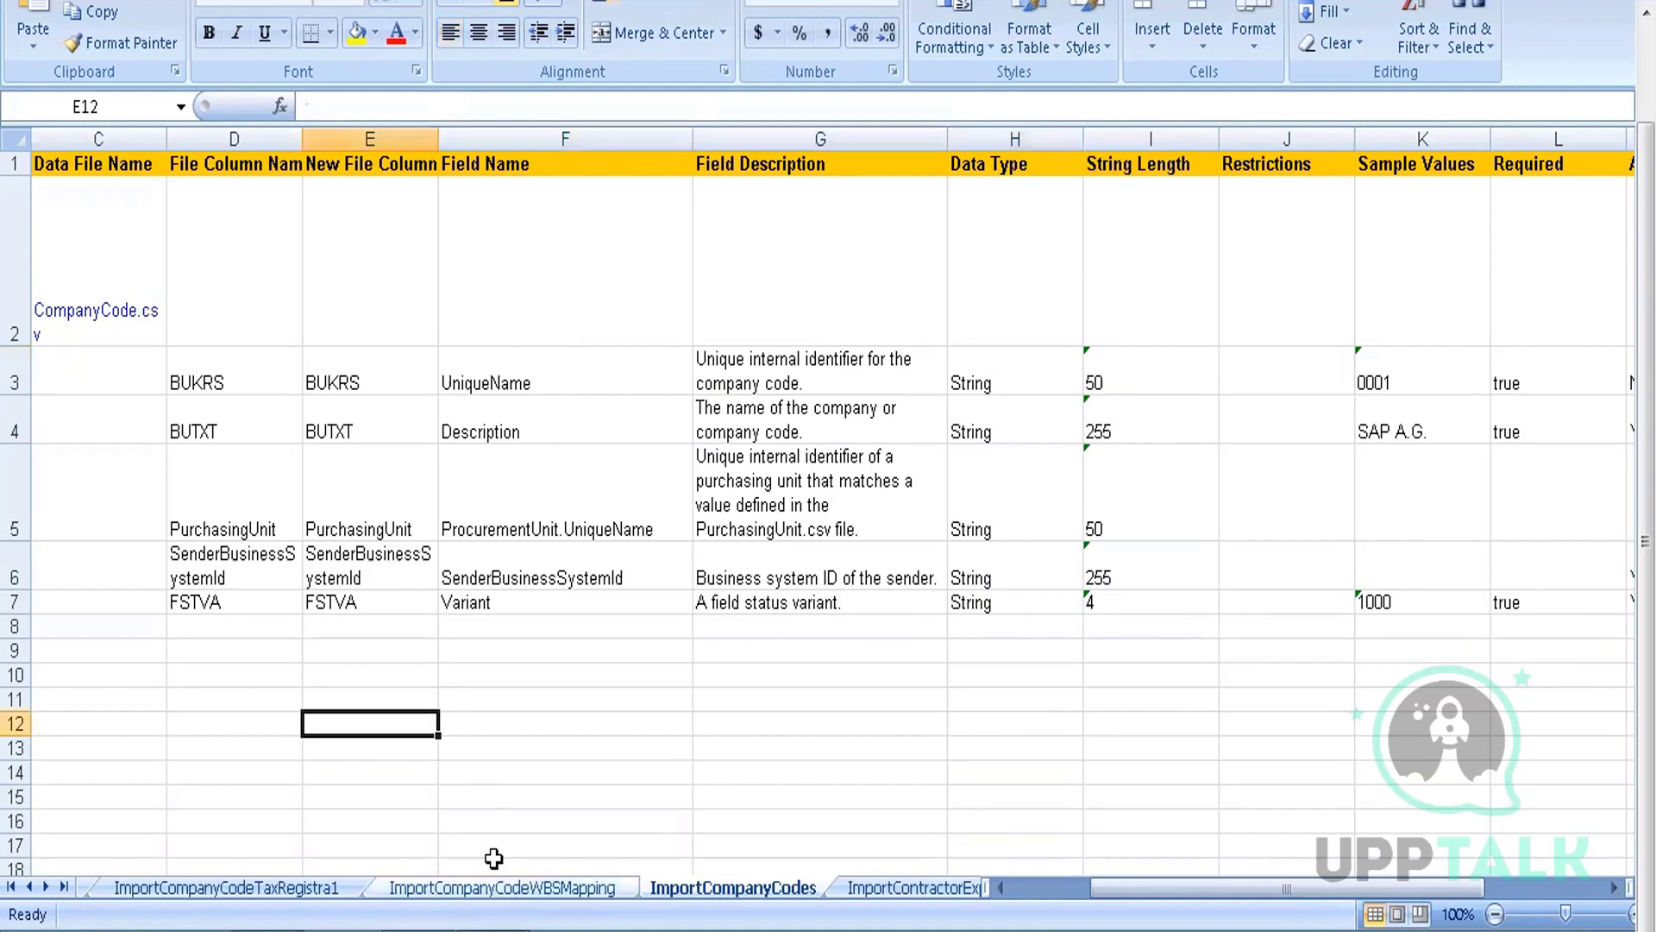
{"action": "mouse_move", "coordinate": [493, 858]}
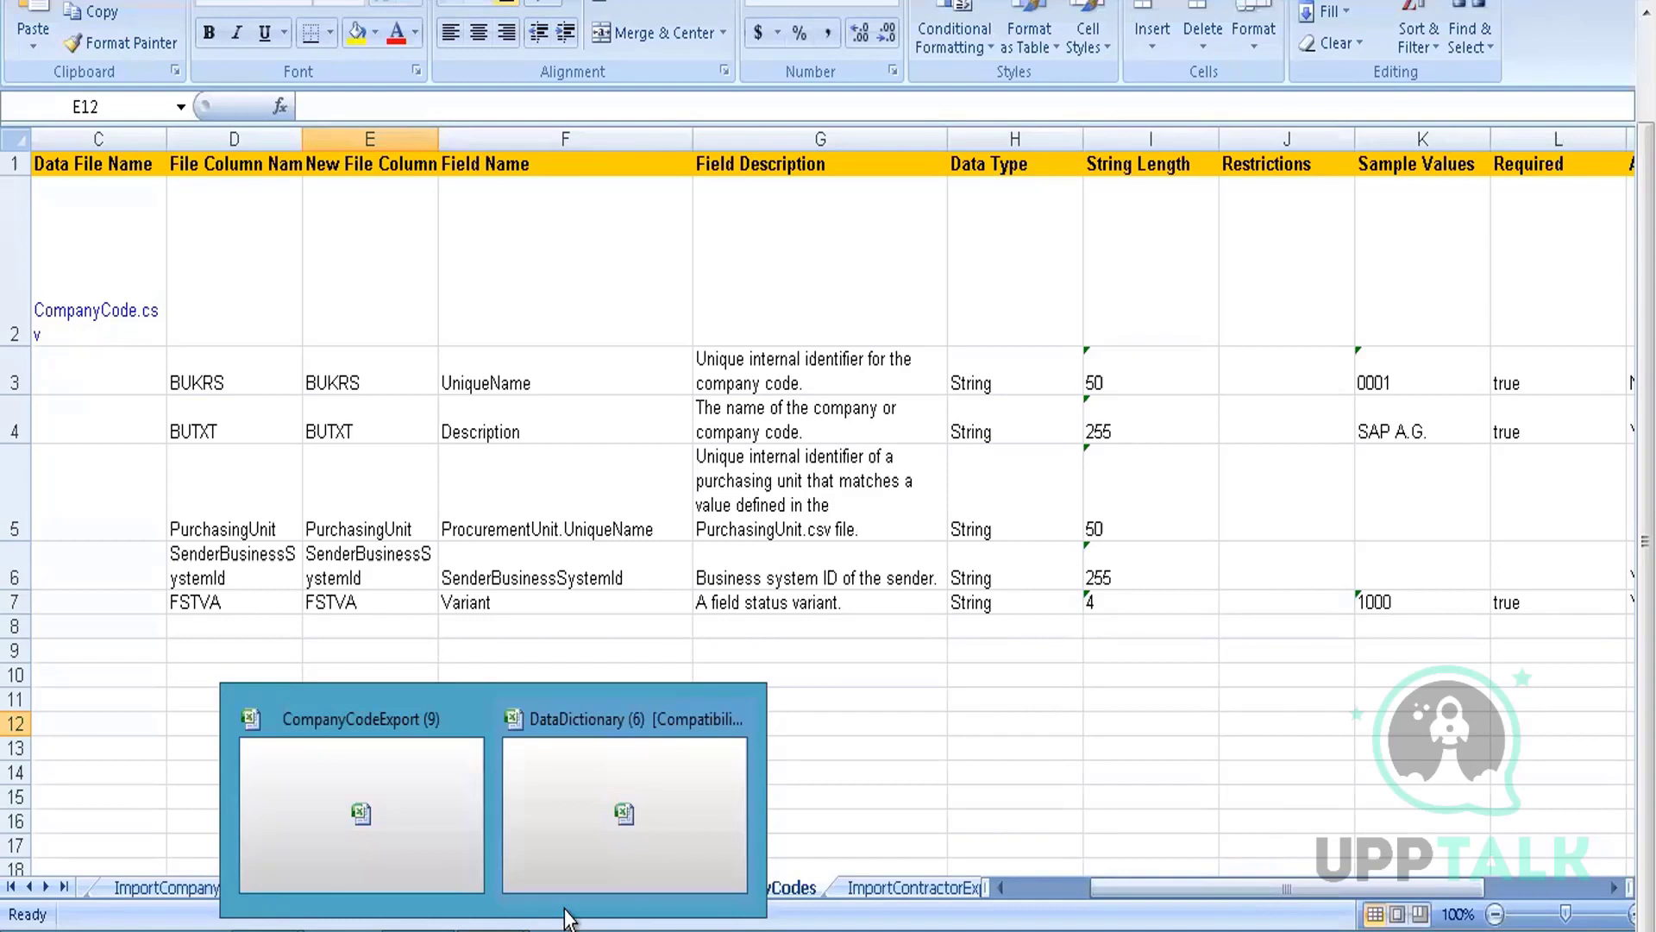
{"action": "left_click", "coordinate": [457, 750]}
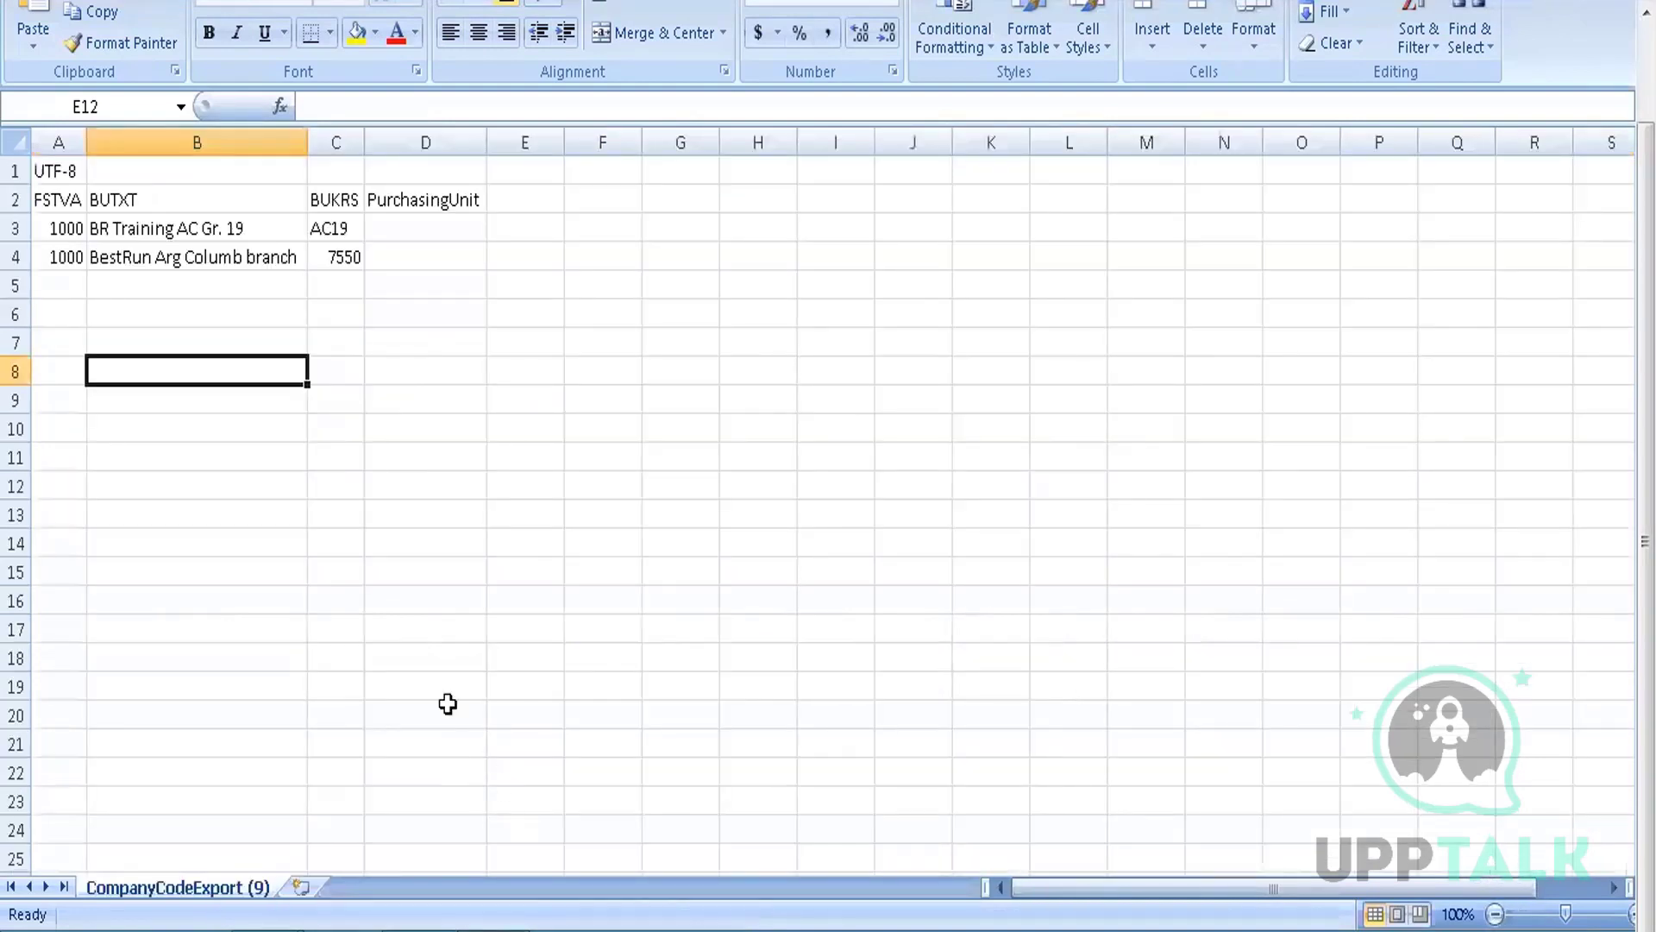
{"action": "left_click", "coordinate": [60, 230]}
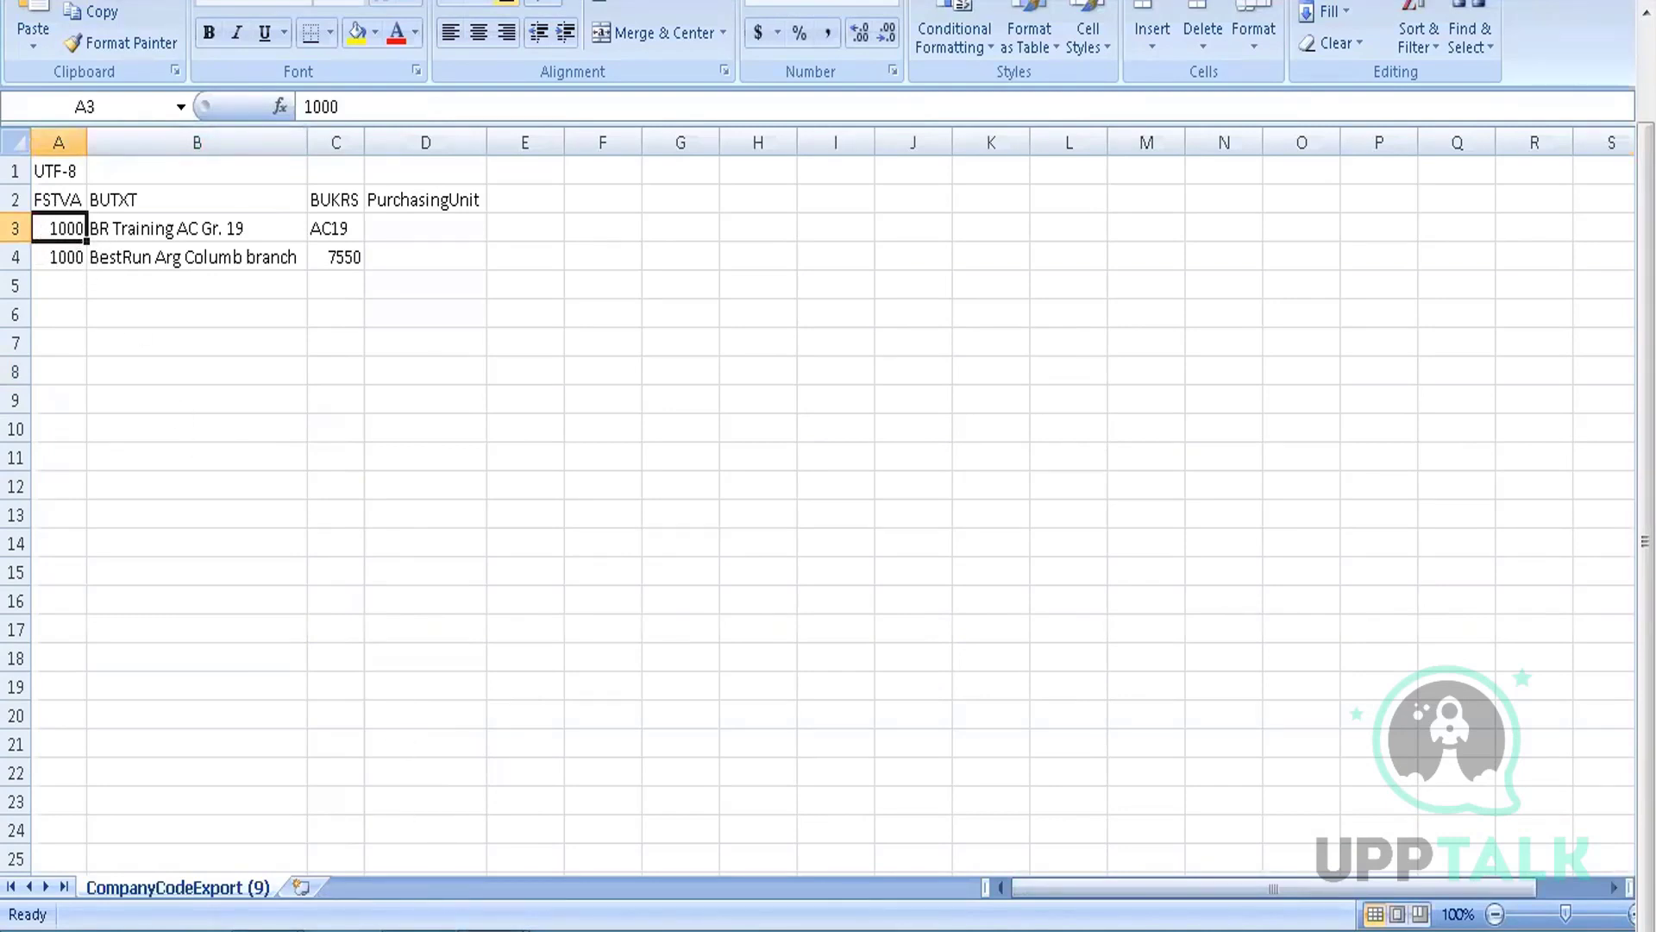
{"action": "left_click", "coordinate": [613, 810]}
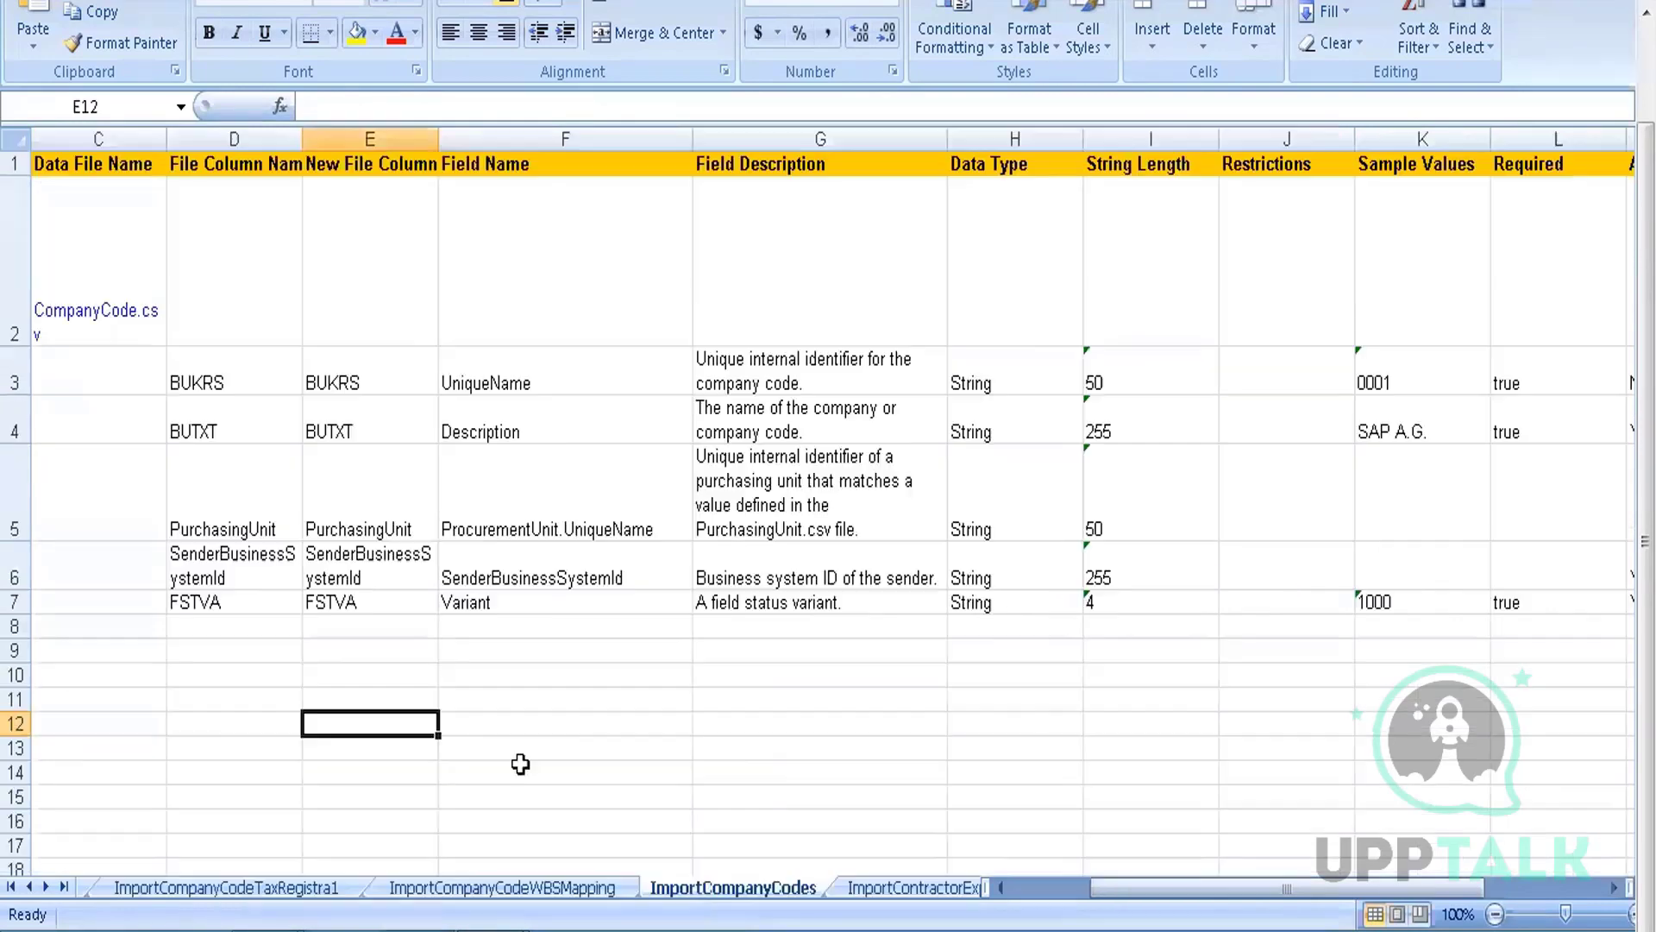
{"action": "left_click", "coordinate": [1123, 601]}
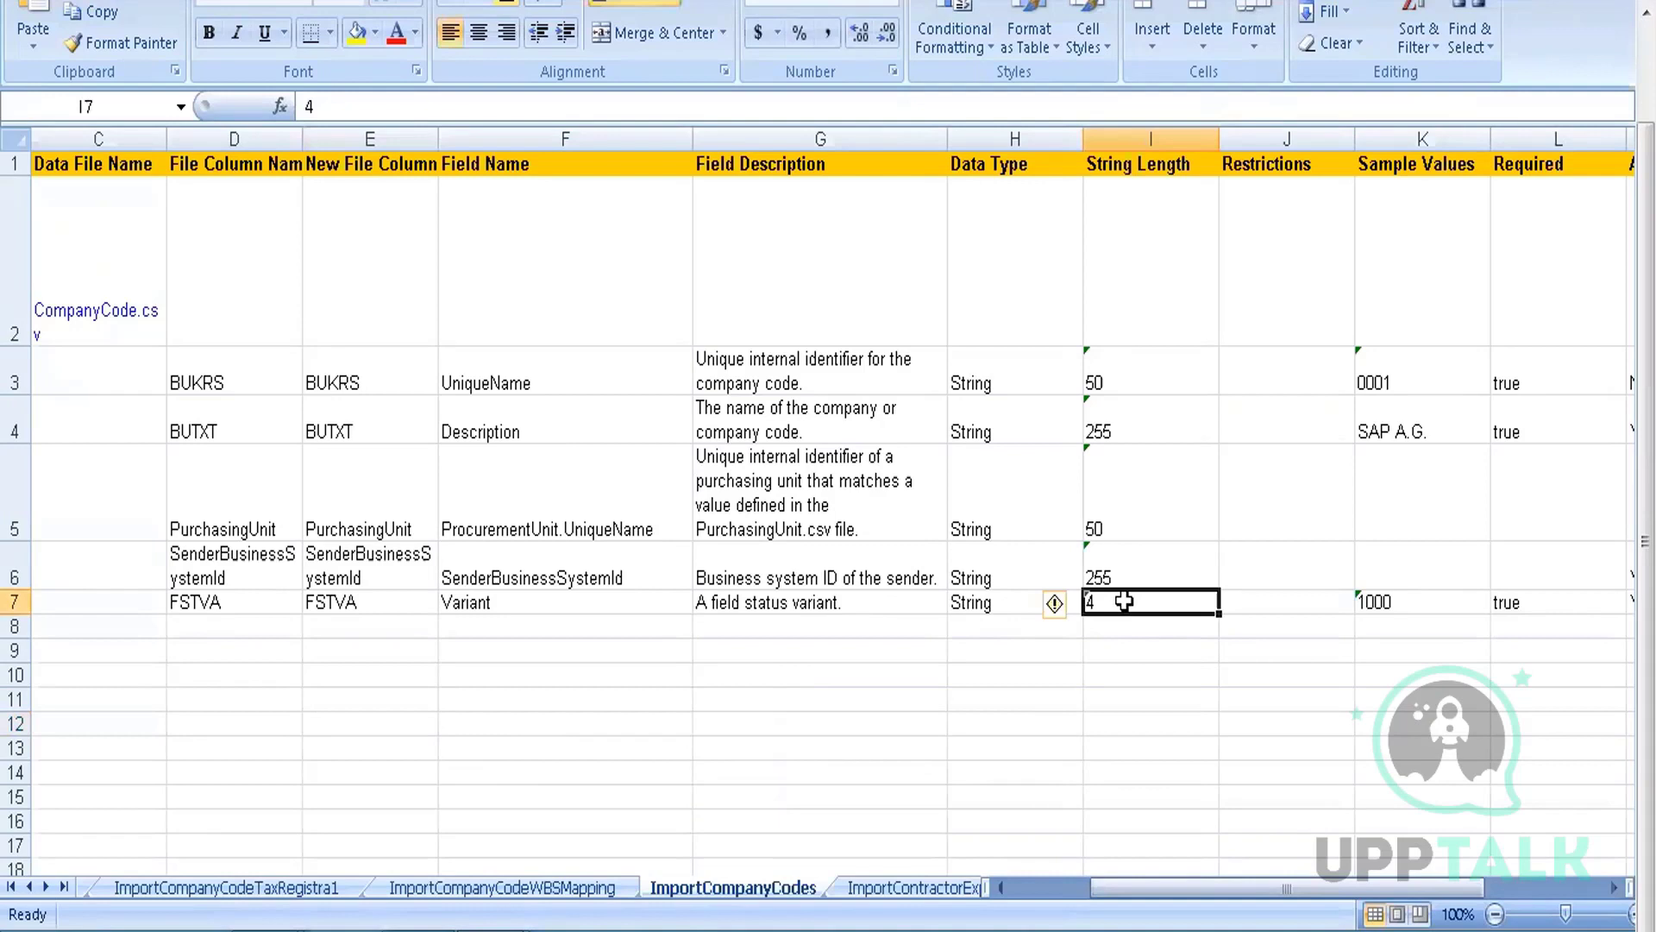
{"action": "key", "text": "Right"}
{"action": "key", "text": "Right"}
{"action": "key", "text": "Right"}
{"action": "key", "text": "Left"}
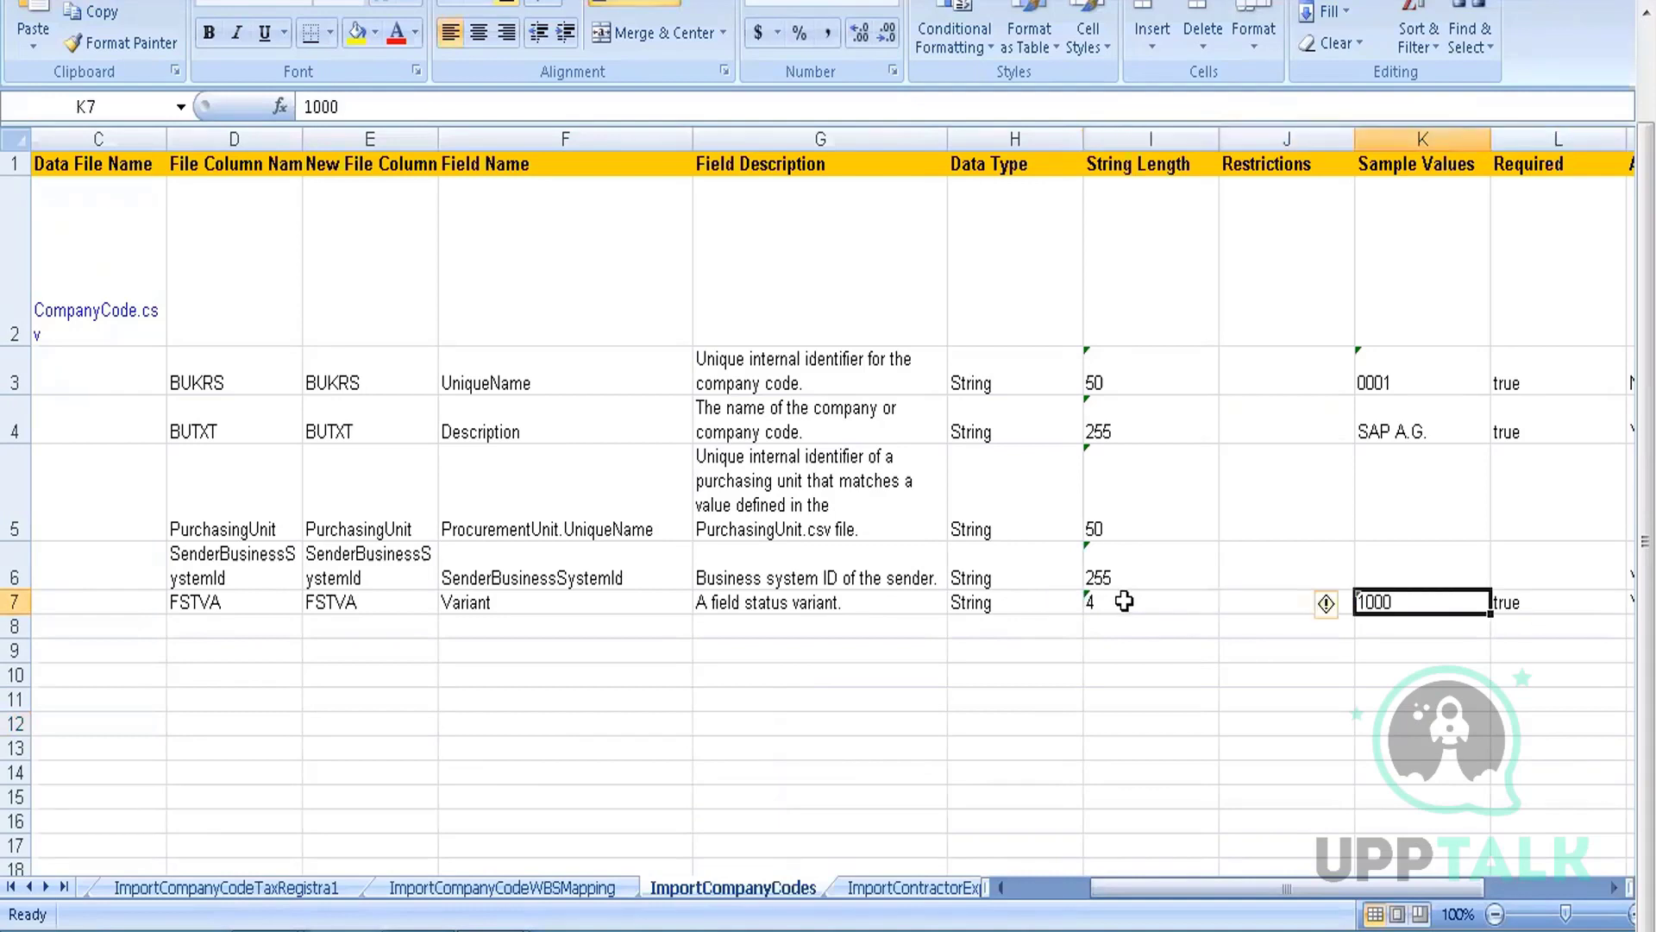
{"action": "key", "text": "Up"}
{"action": "key", "text": "Up"}
{"action": "key", "text": "Up"}
{"action": "key", "text": "Up"}
{"action": "key", "text": "Down"}
{"action": "key", "text": "Down"}
{"action": "key", "text": "Down"}
{"action": "key", "text": "Down"}
{"action": "key", "text": "Right"}
{"action": "key", "text": "Right"}
{"action": "key", "text": "Right"}
{"action": "key", "text": "Left"}
{"action": "key", "text": "Left"}
{"action": "key", "text": "Left"}
{"action": "key", "text": "Left"}
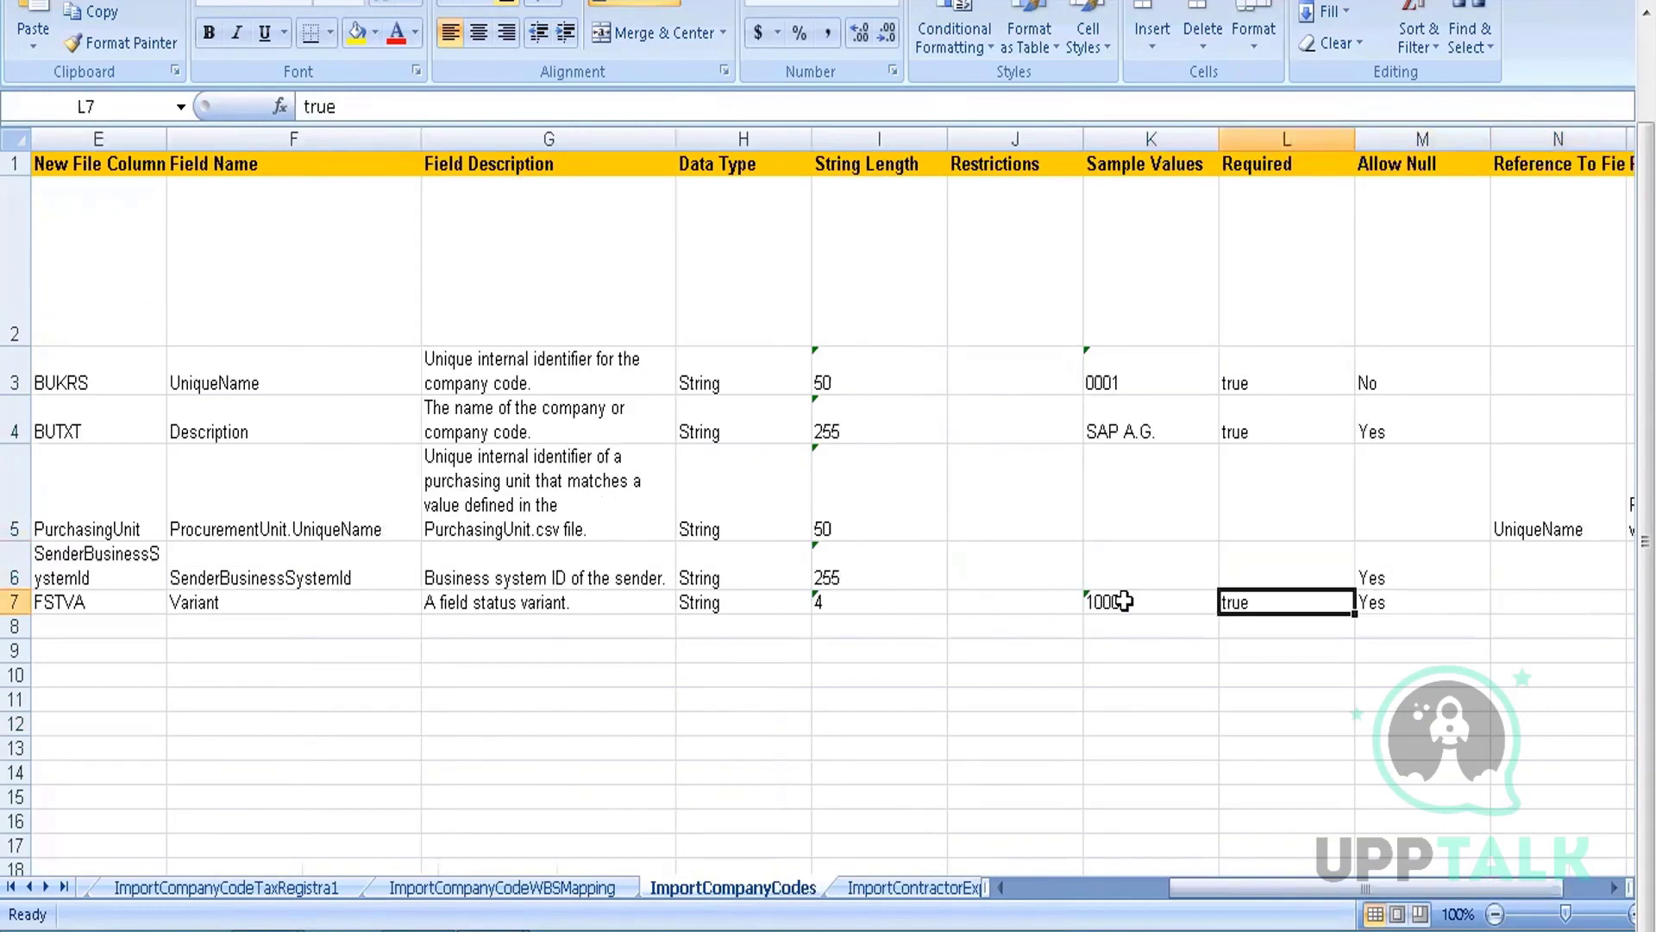
{"action": "key", "text": "Right"}
{"action": "key", "text": "Right"}
{"action": "key", "text": "Up"}
{"action": "key", "text": "Up"}
{"action": "key", "text": "Up"}
{"action": "key", "text": "Up"}
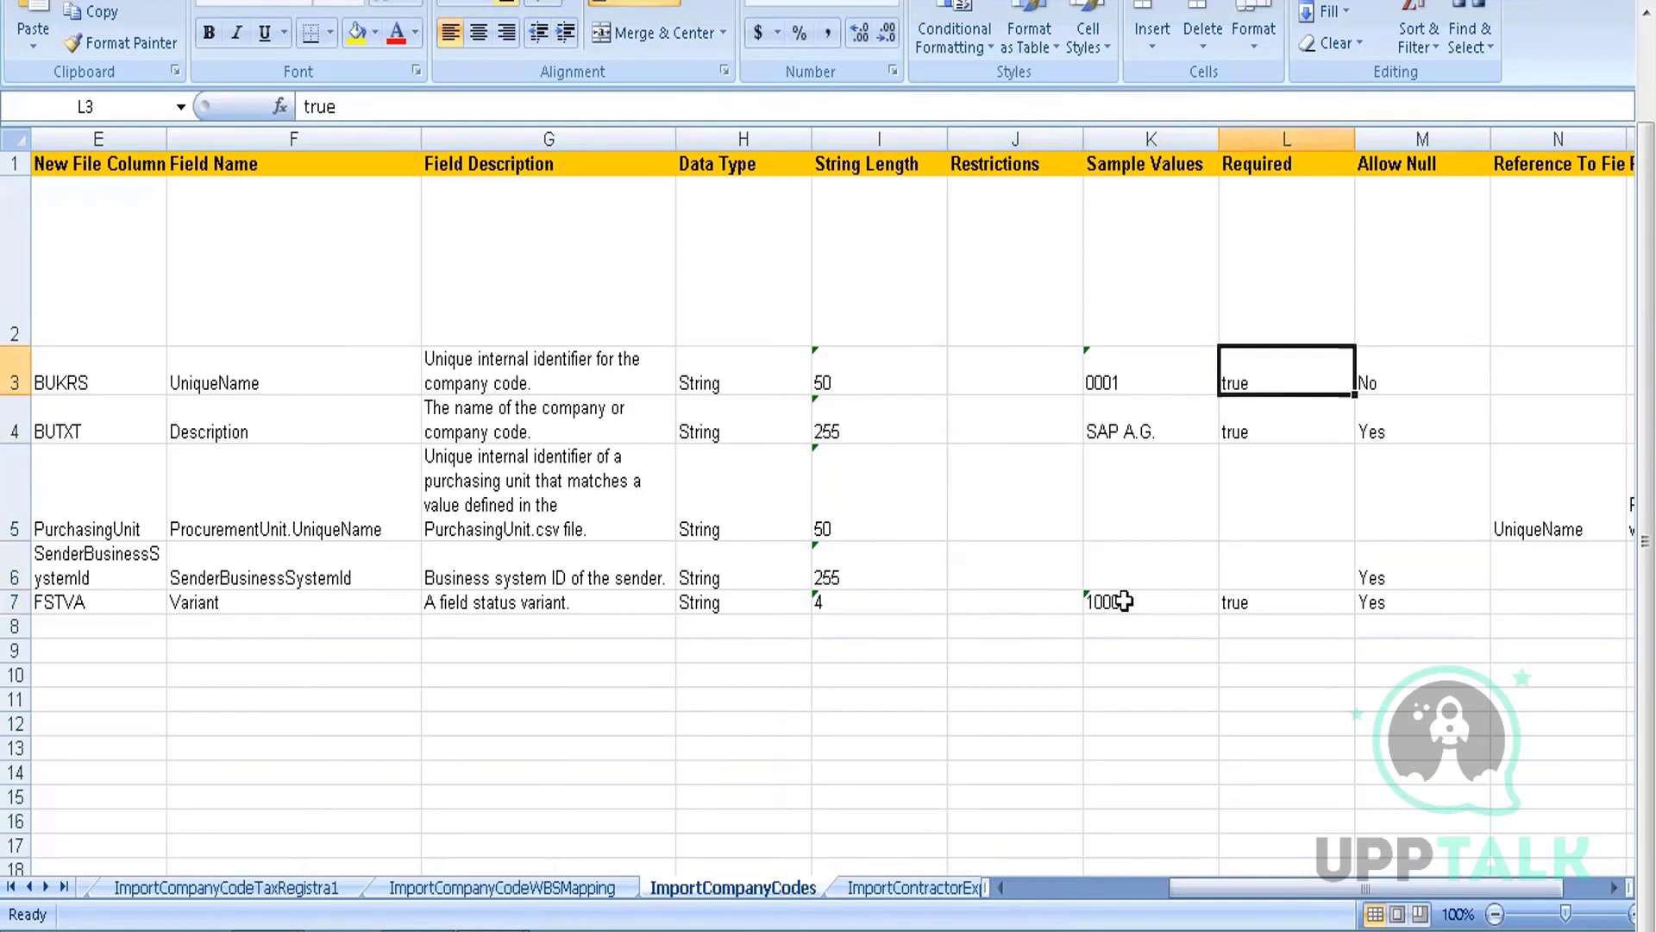
{"action": "key", "text": "Right"}
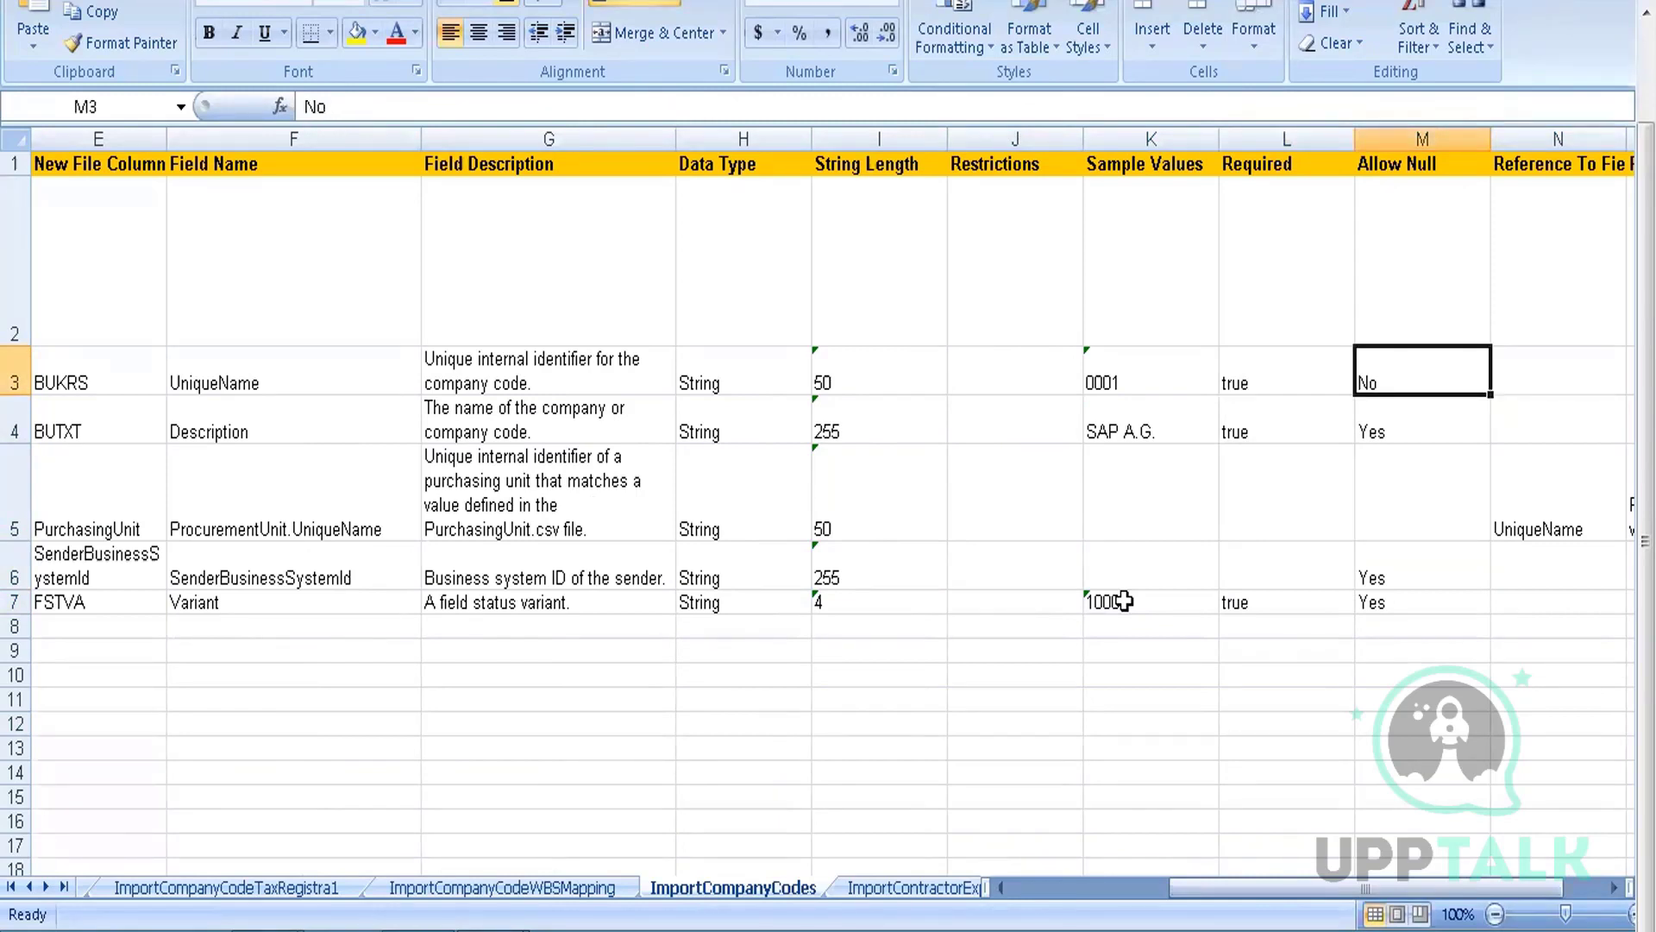
{"action": "key", "text": "Down"}
{"action": "key", "text": "Down"}
{"action": "key", "text": "Down"}
{"action": "key", "text": "Down"}
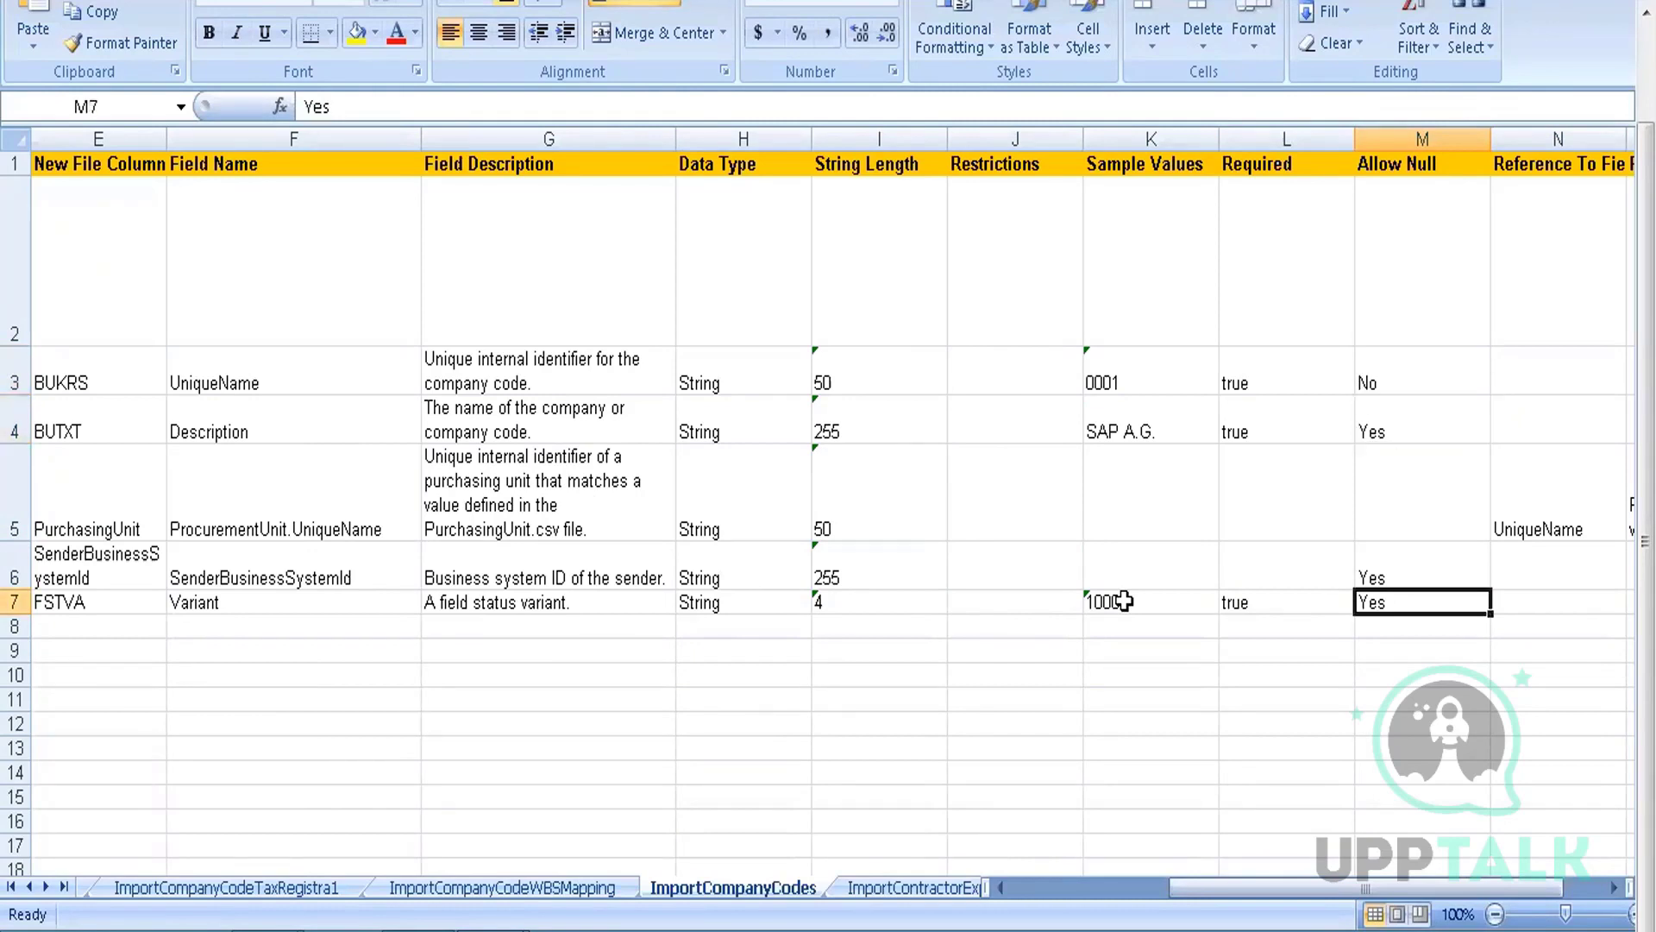
{"action": "key", "text": "Right"}
{"action": "key", "text": "Right"}
{"action": "key", "text": "Right"}
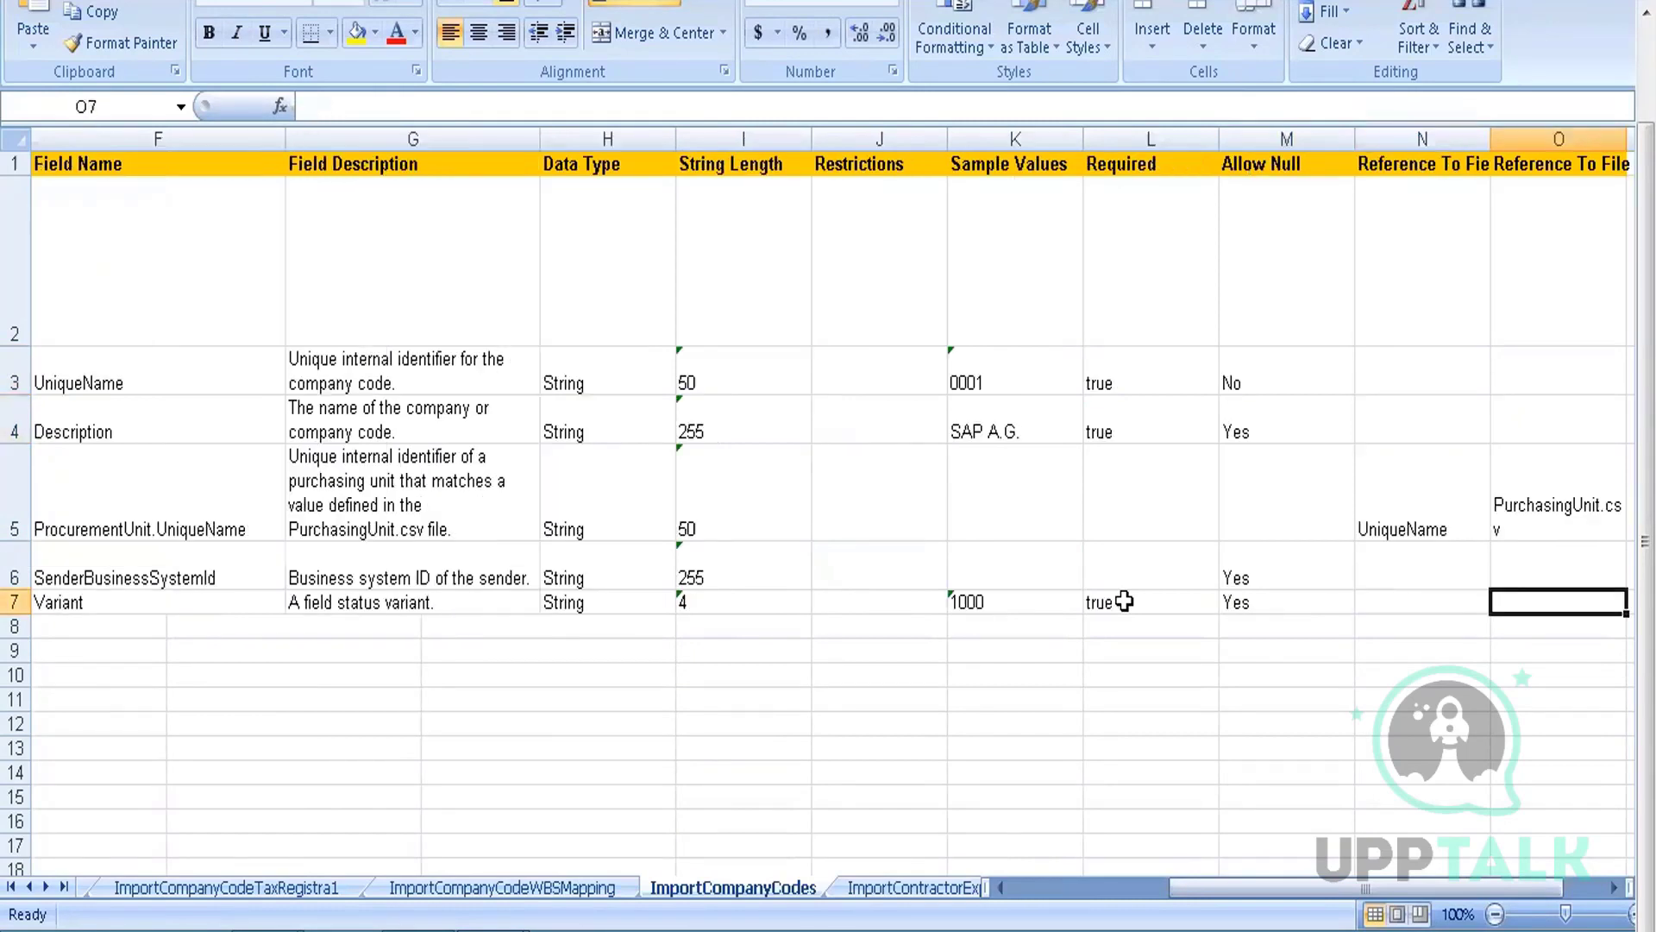
{"action": "key", "text": "Left"}
{"action": "key", "text": "Left"}
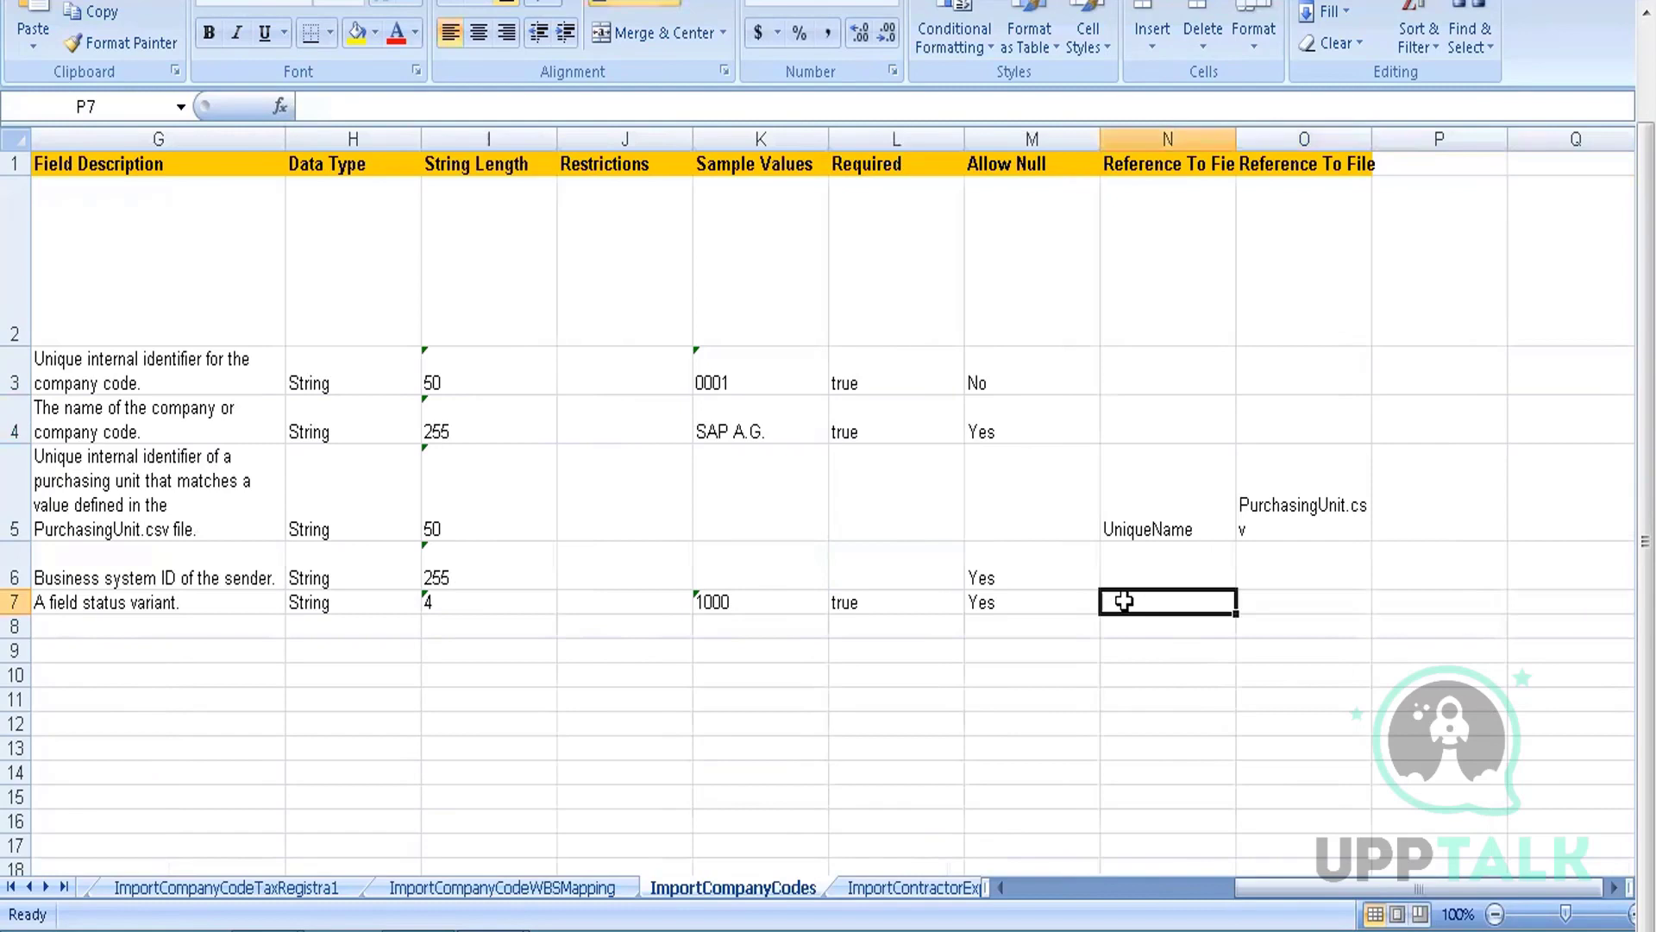
{"action": "key", "text": "Up"}
{"action": "key", "text": "Up"}
{"action": "key", "text": "Right"}
{"action": "key", "text": "Right"}
{"action": "key", "text": "Left"}
{"action": "key", "text": "Left"}
{"action": "key", "text": "Left"}
{"action": "key", "text": "Left"}
{"action": "key", "text": "Left"}
{"action": "key", "text": "Left"}
{"action": "key", "text": "Left"}
{"action": "key", "text": "Left"}
{"action": "key", "text": "Left"}
{"action": "key", "text": "Left"}
{"action": "key", "text": "Left"}
{"action": "key", "text": "Left"}
{"action": "key", "text": "Left"}
{"action": "key", "text": "Left"}
{"action": "key", "text": "Left"}
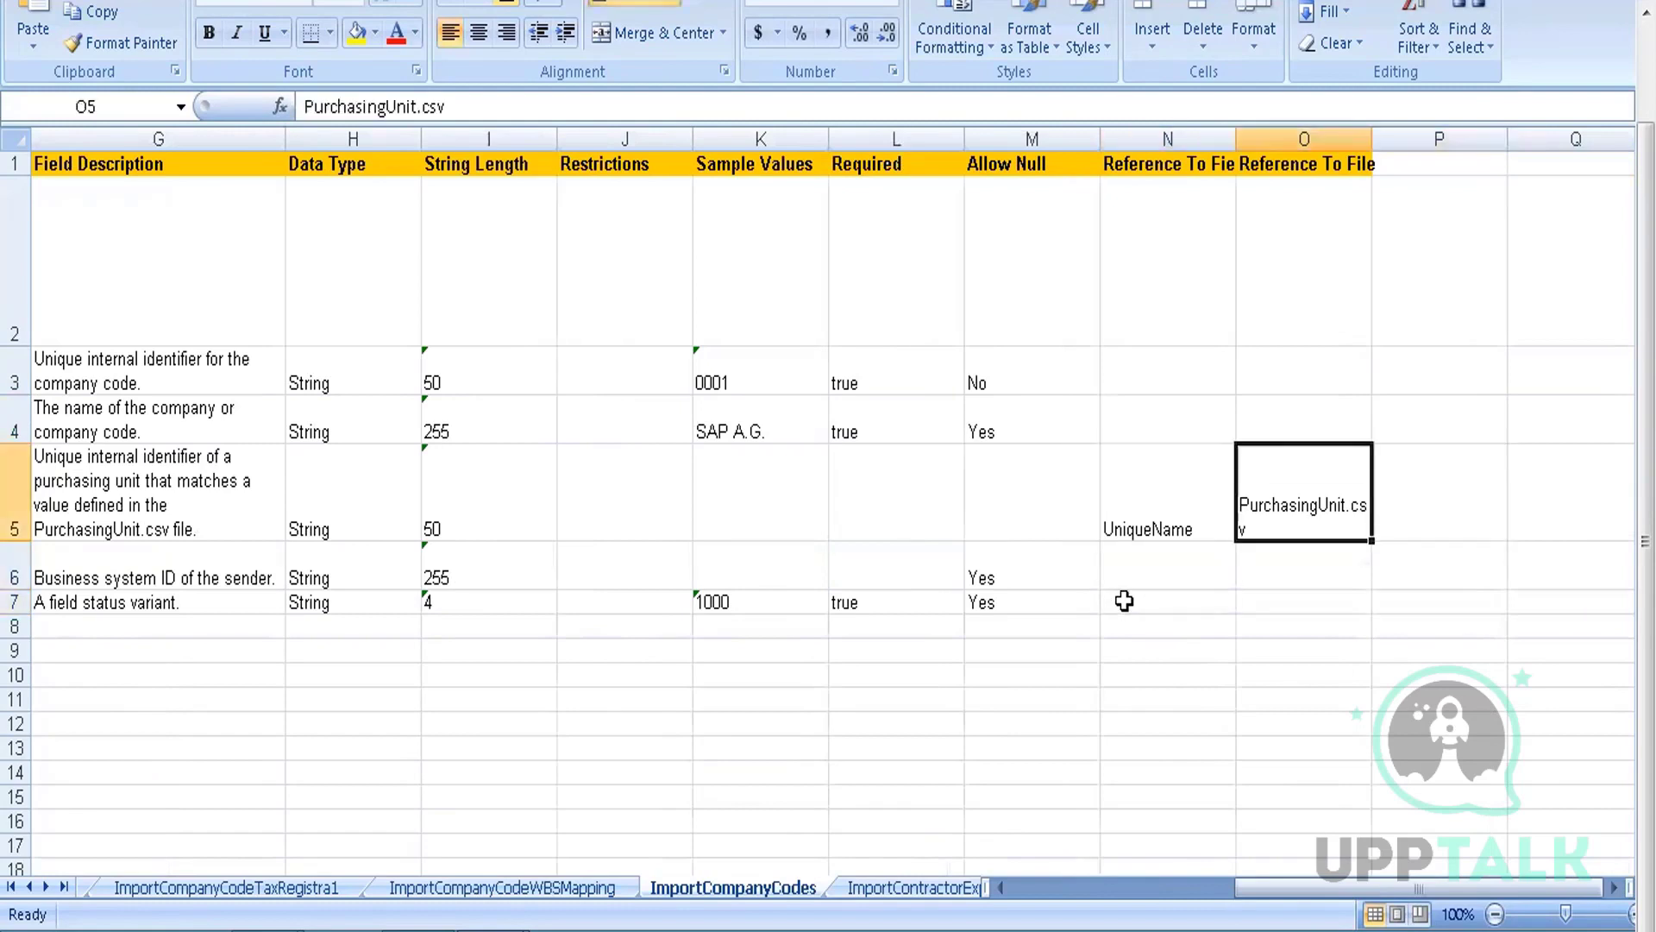
{"action": "key", "text": "Up"}
{"action": "key", "text": "Up"}
{"action": "key", "text": "Up"}
{"action": "key", "text": "Up"}
{"action": "key", "text": "Down"}
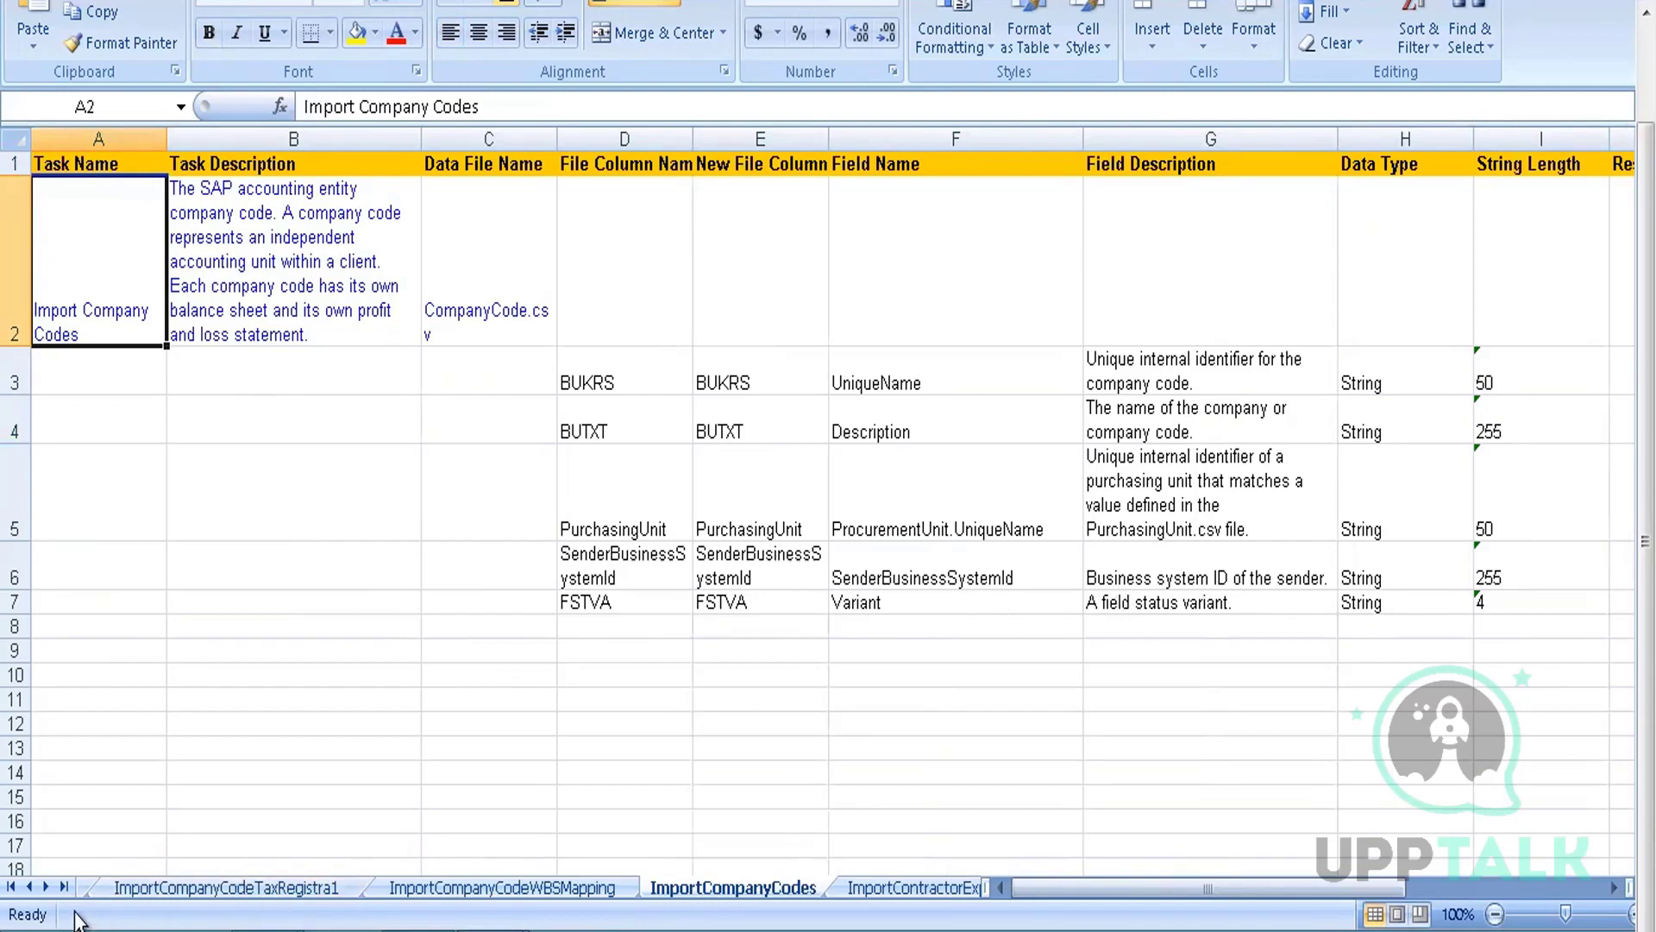
Activate the ExportPurchaseGroups sheet via More Sheets, then click into Ariba's Task Name filter
{"action": "right_click", "coordinate": [38, 888]}
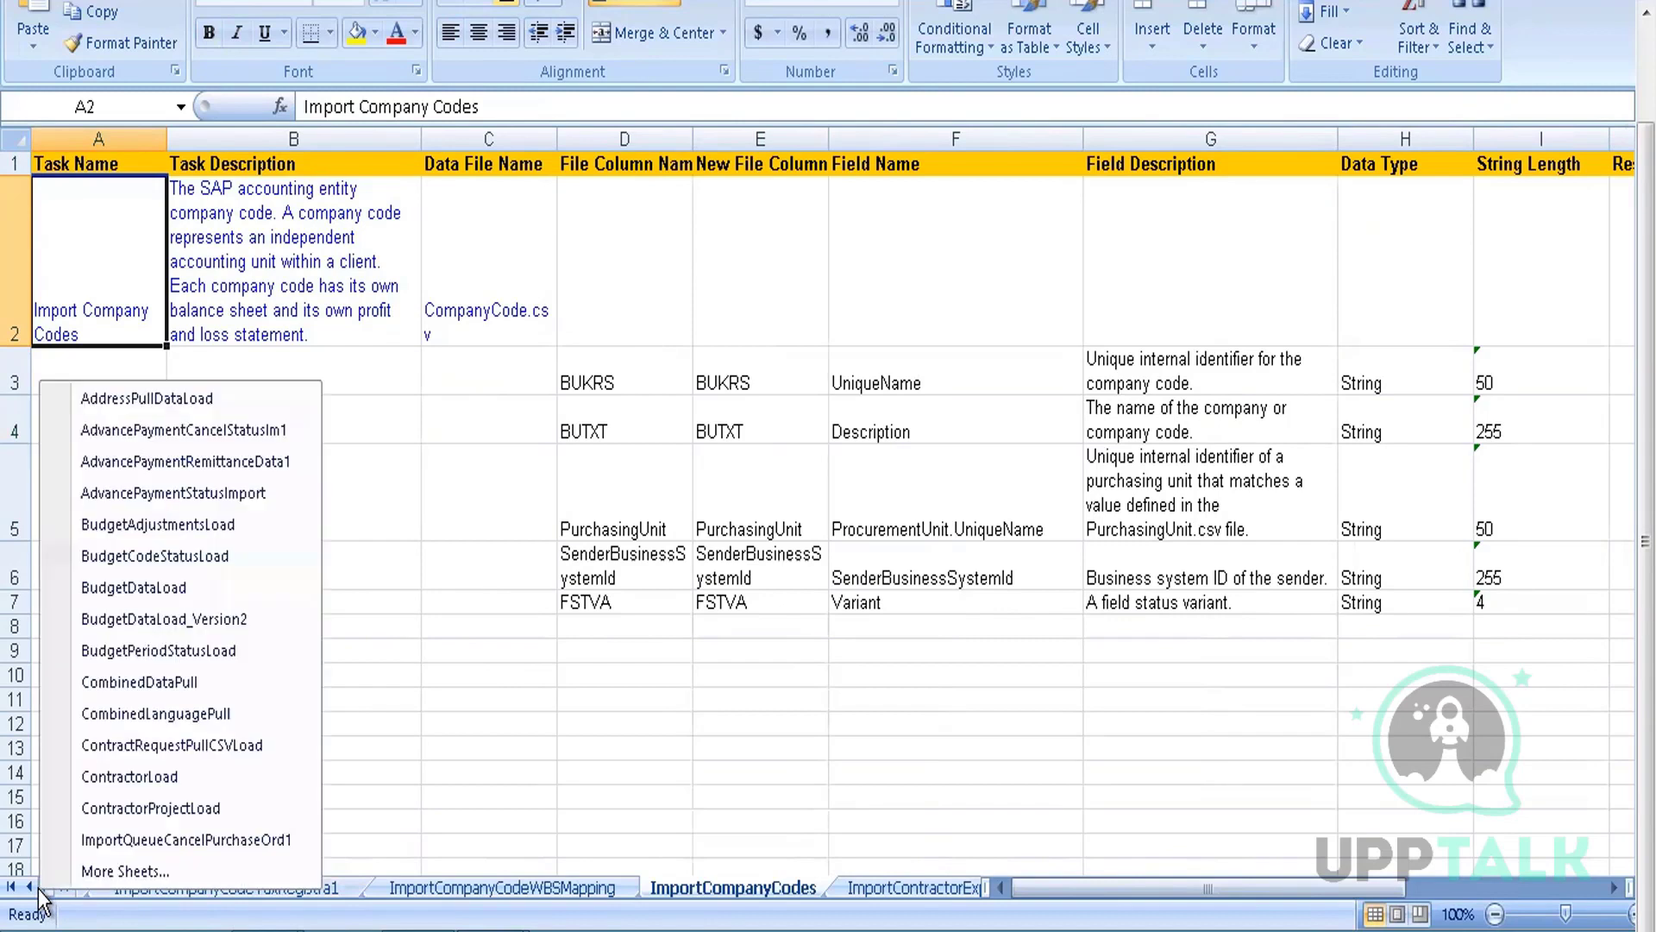
{"action": "left_click", "coordinate": [123, 872]}
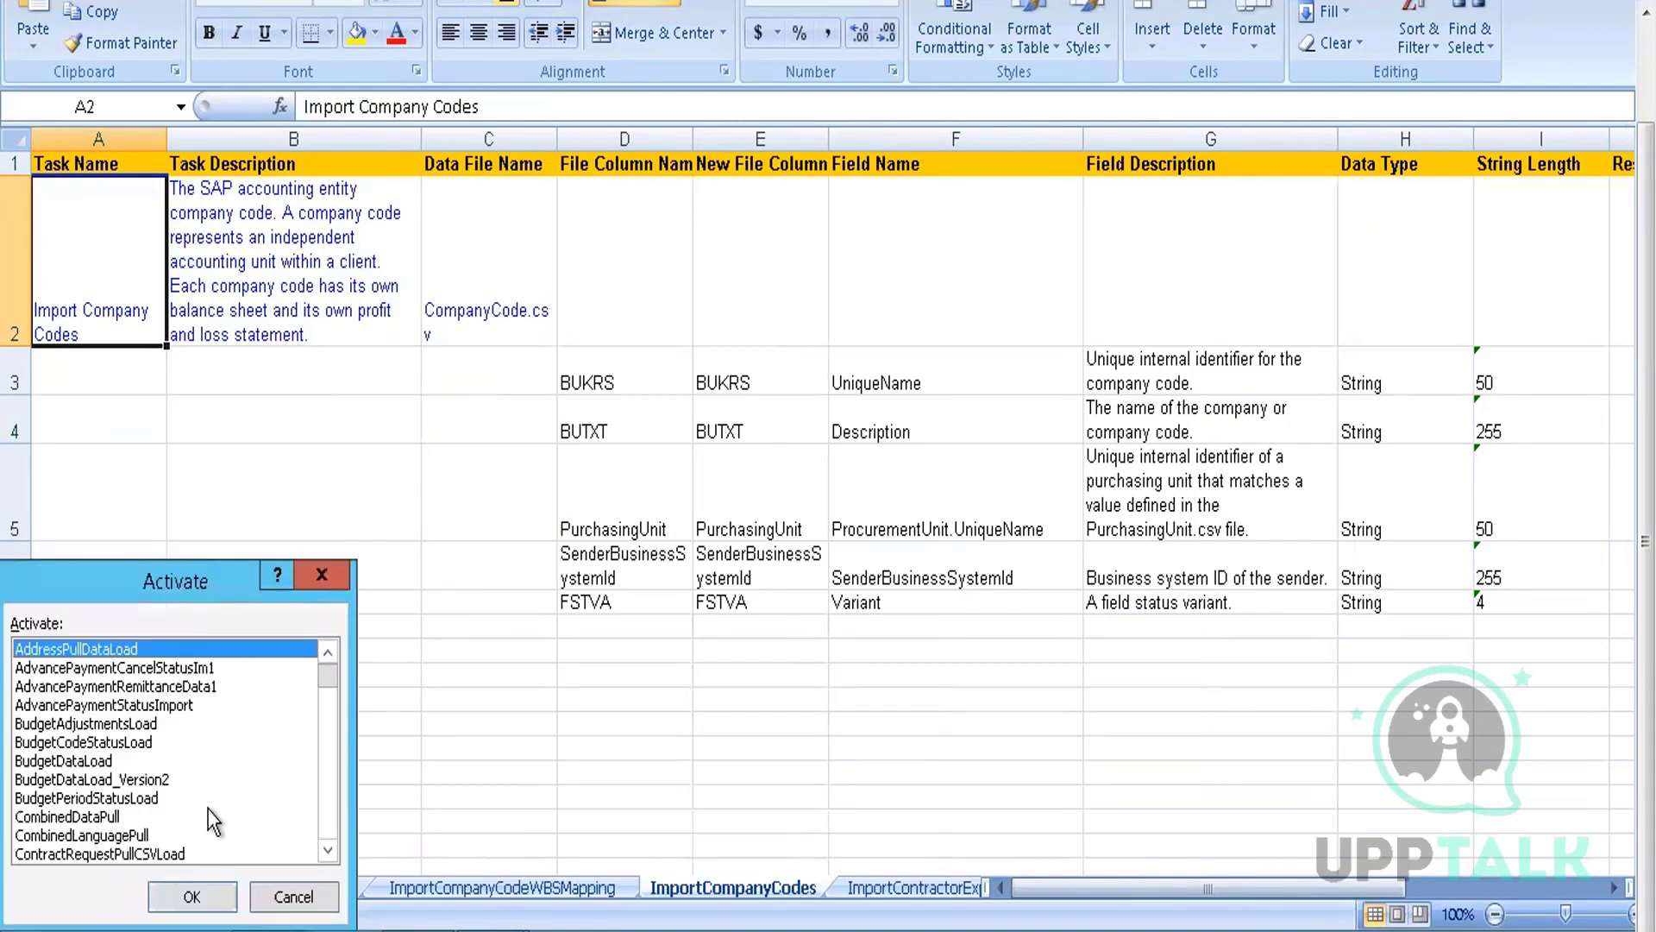
{"action": "key", "text": "Down"}
{"action": "key", "text": "Down"}
{"action": "key", "text": "Down"}
{"action": "key", "text": "Down"}
{"action": "key", "text": "Down"}
{"action": "key", "text": "Down"}
{"action": "key", "text": "Down"}
{"action": "key", "text": "Down"}
{"action": "key", "text": "Down"}
{"action": "key", "text": "Down"}
{"action": "key", "text": "Down"}
{"action": "key", "text": "Down"}
{"action": "key", "text": "Down"}
{"action": "key", "text": "Down"}
{"action": "key", "text": "Down"}
{"action": "key", "text": "Down"}
{"action": "key", "text": "Down"}
{"action": "key", "text": "Down"}
{"action": "key", "text": "Down"}
{"action": "key", "text": "Down"}
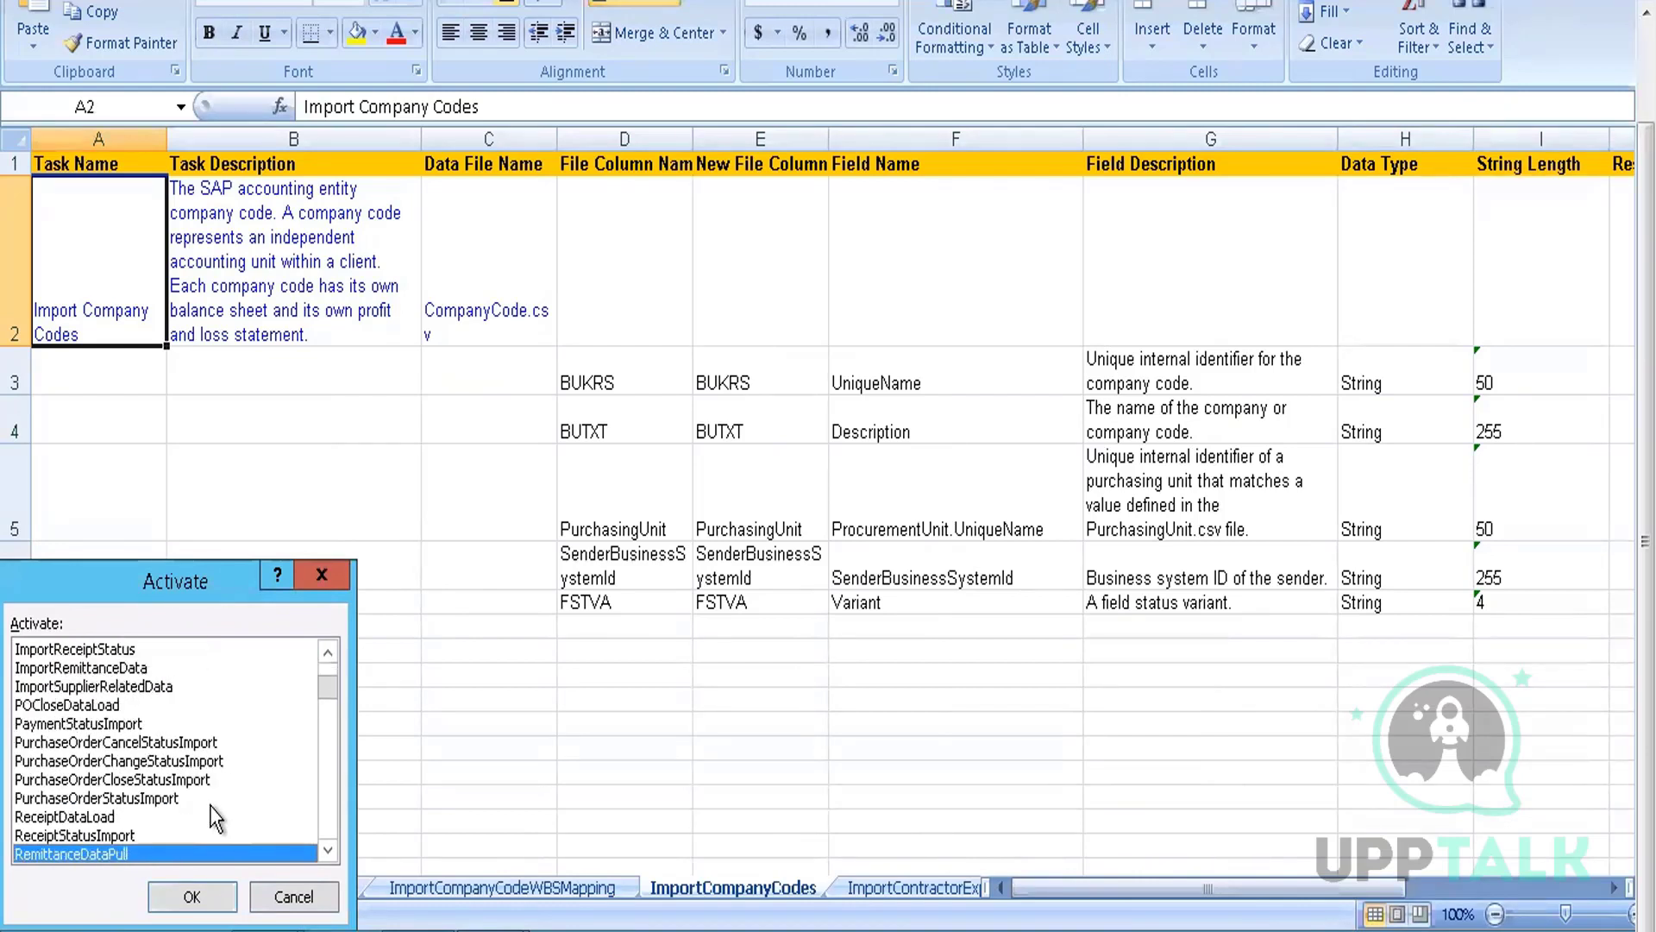
{"action": "key", "text": "Down"}
{"action": "key", "text": "Down"}
{"action": "key", "text": "Down"}
{"action": "key", "text": "Down"}
{"action": "key", "text": "Down"}
{"action": "key", "text": "Down"}
{"action": "key", "text": "Down"}
{"action": "key", "text": "Down"}
{"action": "key", "text": "Down"}
{"action": "key", "text": "Down"}
{"action": "key", "text": "Down"}
{"action": "key", "text": "Down"}
{"action": "key", "text": "Down"}
{"action": "key", "text": "Down"}
{"action": "key", "text": "Down"}
{"action": "key", "text": "Down"}
{"action": "key", "text": "Down"}
{"action": "key", "text": "Down"}
{"action": "key", "text": "Down"}
{"action": "key", "text": "Down"}
{"action": "key", "text": "Down"}
{"action": "key", "text": "Down"}
{"action": "key", "text": "Down"}
{"action": "key", "text": "Down"}
{"action": "key", "text": "Down"}
{"action": "key", "text": "Down"}
{"action": "key", "text": "Down"}
{"action": "key", "text": "Down"}
{"action": "key", "text": "Down"}
{"action": "key", "text": "Down"}
{"action": "key", "text": "Down"}
{"action": "key", "text": "Down"}
{"action": "key", "text": "Down"}
{"action": "key", "text": "Down"}
{"action": "key", "text": "Down"}
{"action": "key", "text": "Down"}
{"action": "key", "text": "Down"}
{"action": "key", "text": "Down"}
{"action": "key", "text": "Down"}
{"action": "key", "text": "Down"}
{"action": "key", "text": "Down"}
{"action": "key", "text": "Down"}
{"action": "key", "text": "Down"}
{"action": "key", "text": "Down"}
{"action": "key", "text": "Down"}
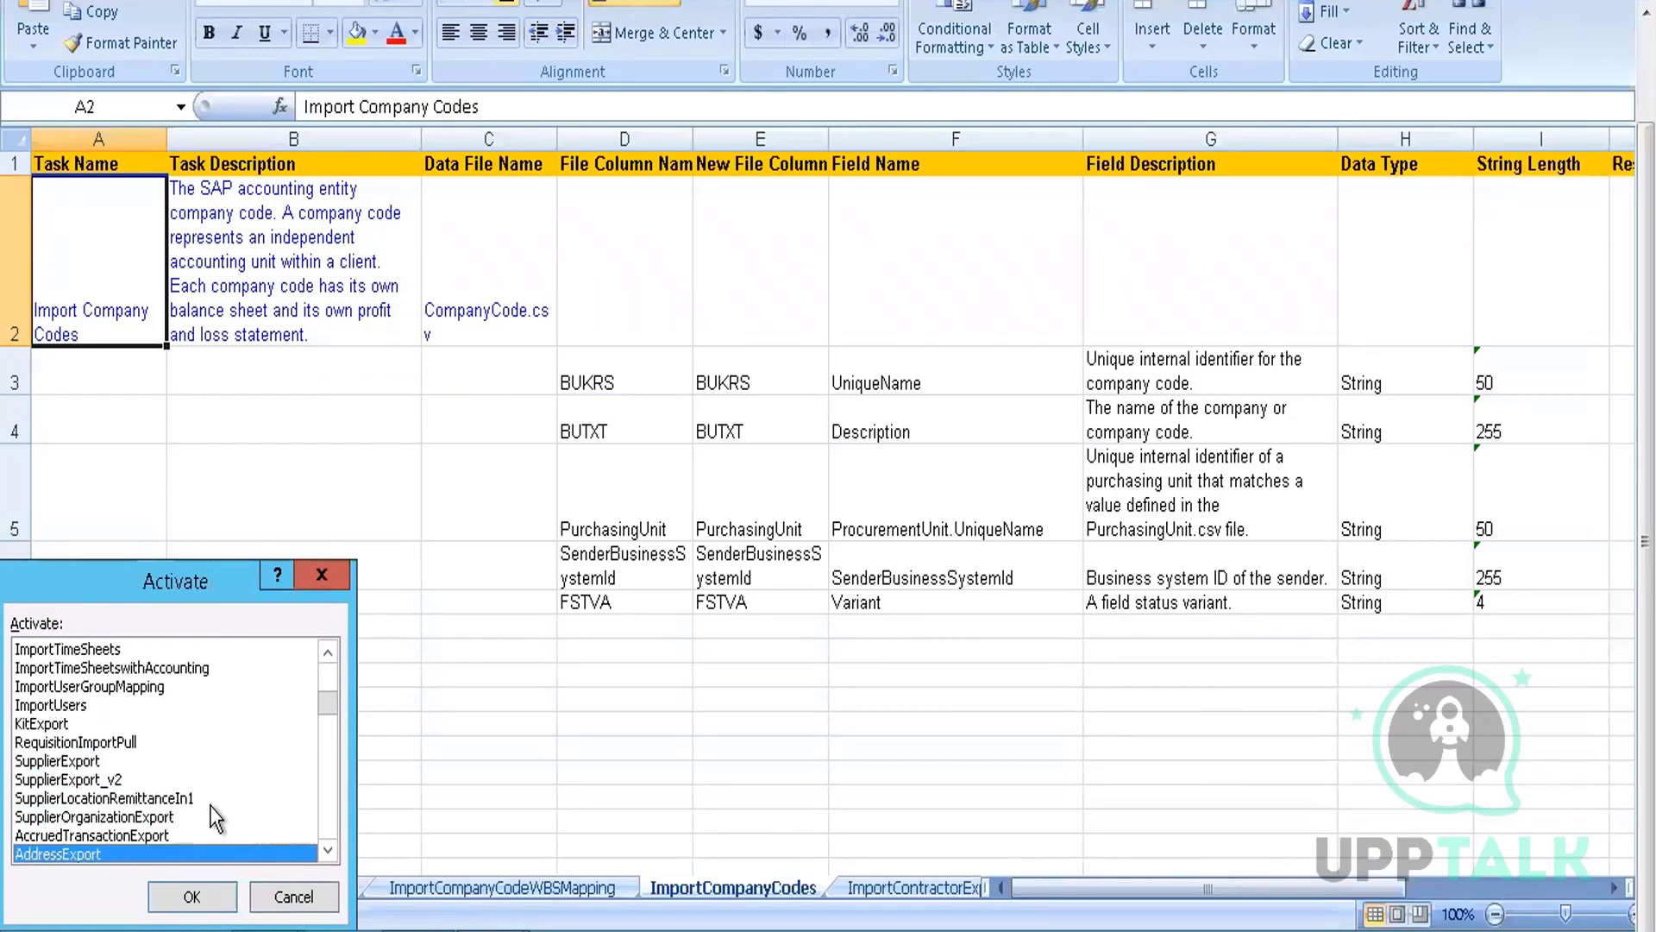
{"action": "key", "text": "Down"}
{"action": "key", "text": "Down"}
{"action": "key", "text": "Down"}
{"action": "key", "text": "Down"}
{"action": "key", "text": "Down"}
{"action": "key", "text": "Down"}
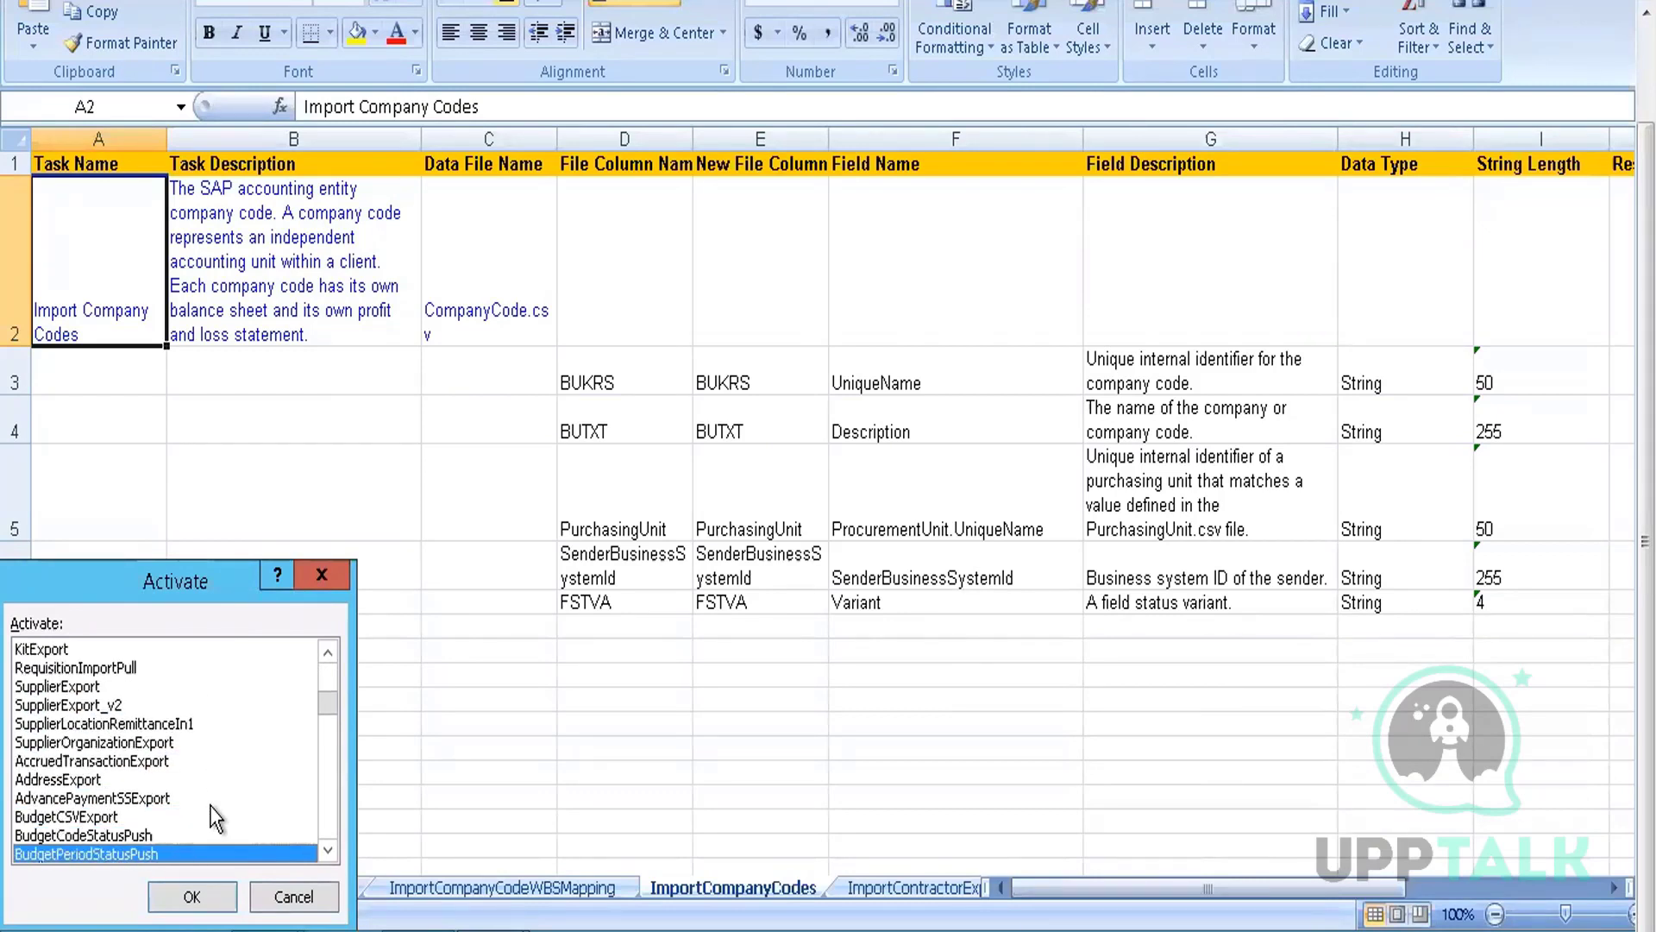
{"action": "key", "text": "Down"}
{"action": "key", "text": "Down"}
{"action": "key", "text": "Down"}
{"action": "key", "text": "Down"}
{"action": "key", "text": "Down"}
{"action": "key", "text": "Down"}
{"action": "key", "text": "Down"}
{"action": "key", "text": "Down"}
{"action": "key", "text": "Down"}
{"action": "key", "text": "Down"}
{"action": "key", "text": "Down"}
{"action": "key", "text": "Down"}
{"action": "key", "text": "Down"}
{"action": "key", "text": "Down"}
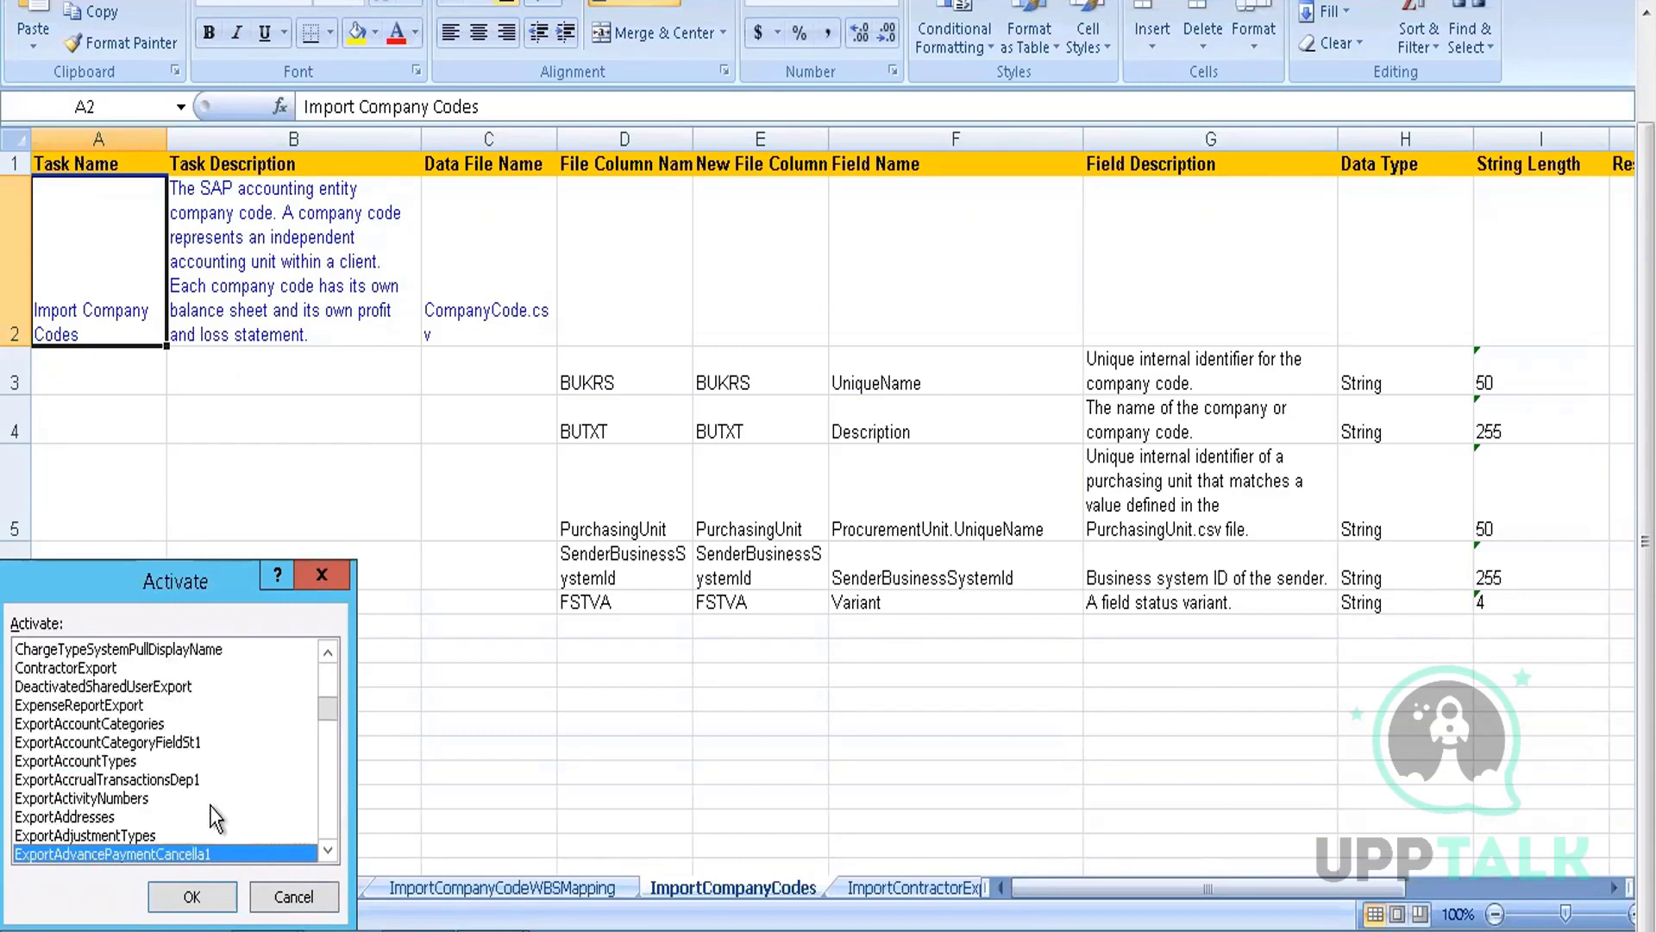
{"action": "key", "text": "Down"}
{"action": "key", "text": "Down"}
{"action": "key", "text": "Down"}
{"action": "key", "text": "Down"}
{"action": "key", "text": "Down"}
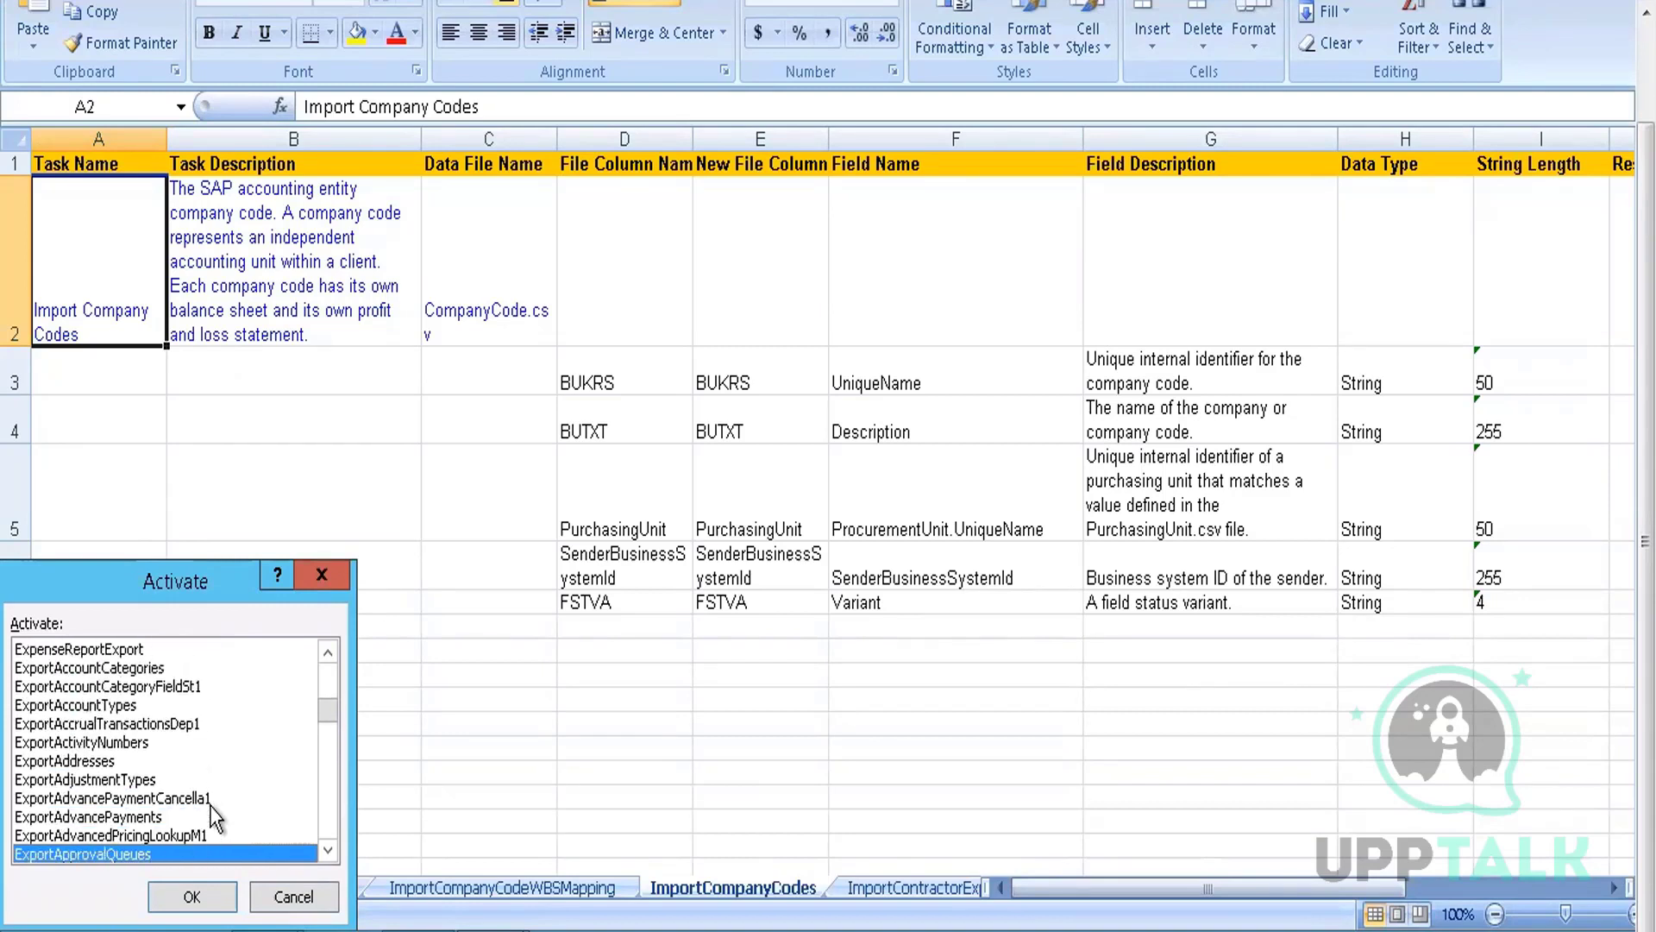
{"action": "key", "text": "Down"}
{"action": "key", "text": "Down"}
{"action": "key", "text": "Down"}
{"action": "key", "text": "Down"}
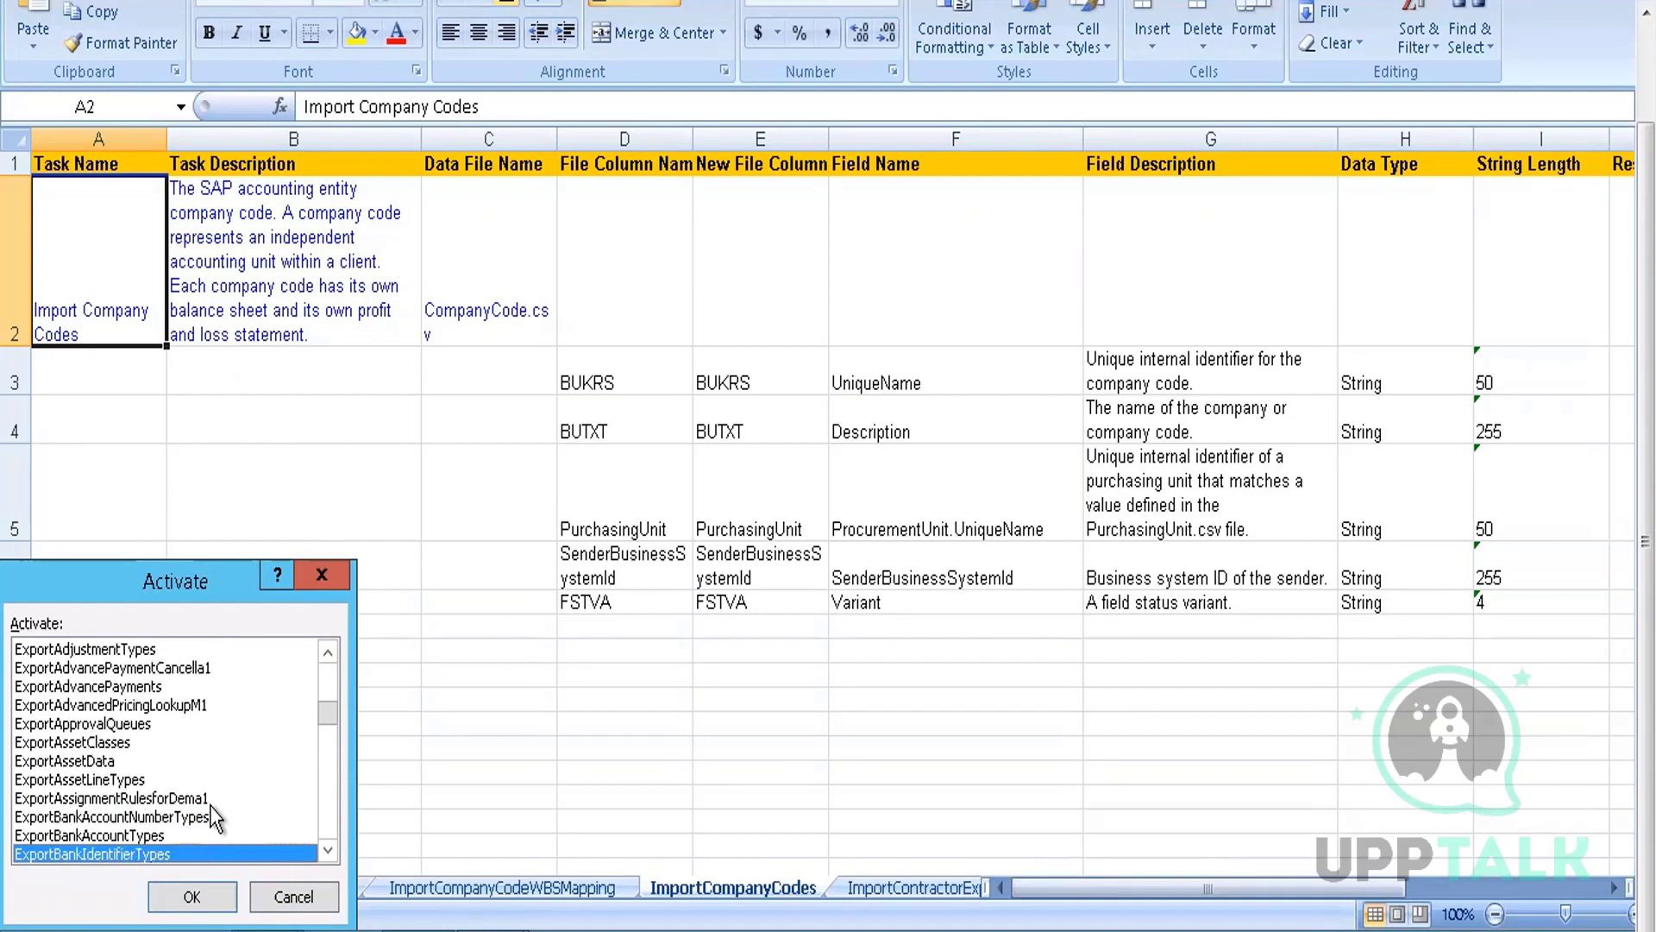
{"action": "key", "text": "Down"}
{"action": "key", "text": "Down"}
{"action": "key", "text": "Down"}
{"action": "key", "text": "Down"}
{"action": "key", "text": "Down"}
{"action": "key", "text": "Down"}
{"action": "key", "text": "Down"}
{"action": "key", "text": "Down"}
{"action": "key", "text": "Down"}
{"action": "key", "text": "Down"}
{"action": "key", "text": "Down"}
{"action": "key", "text": "Down"}
{"action": "key", "text": "Down"}
{"action": "key", "text": "Down"}
{"action": "key", "text": "Down"}
{"action": "key", "text": "Down"}
{"action": "key", "text": "Down"}
{"action": "key", "text": "Down"}
{"action": "key", "text": "Down"}
{"action": "key", "text": "Down"}
{"action": "key", "text": "Down"}
{"action": "key", "text": "Down"}
{"action": "key", "text": "Down"}
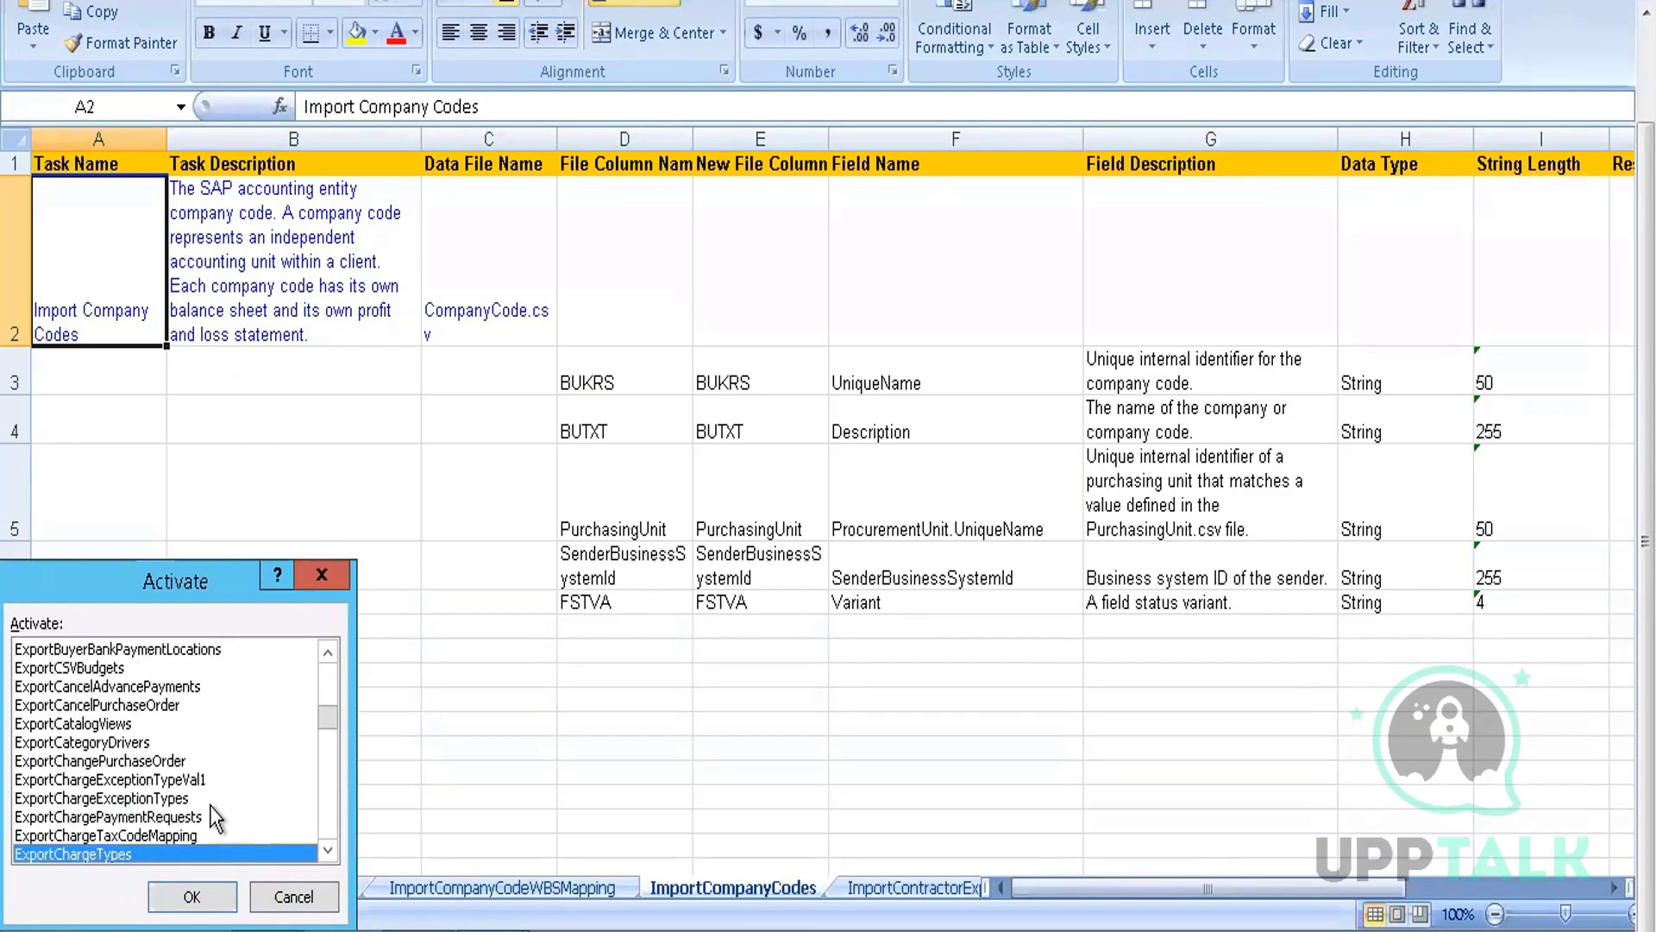
{"action": "key", "text": "Down"}
{"action": "key", "text": "Down"}
{"action": "key", "text": "Down"}
{"action": "key", "text": "Down"}
{"action": "key", "text": "Down"}
{"action": "key", "text": "Down"}
{"action": "key", "text": "Down"}
{"action": "key", "text": "Down"}
{"action": "key", "text": "Down"}
{"action": "key", "text": "Down"}
{"action": "key", "text": "Down"}
{"action": "key", "text": "Down"}
{"action": "key", "text": "Down"}
{"action": "key", "text": "Down"}
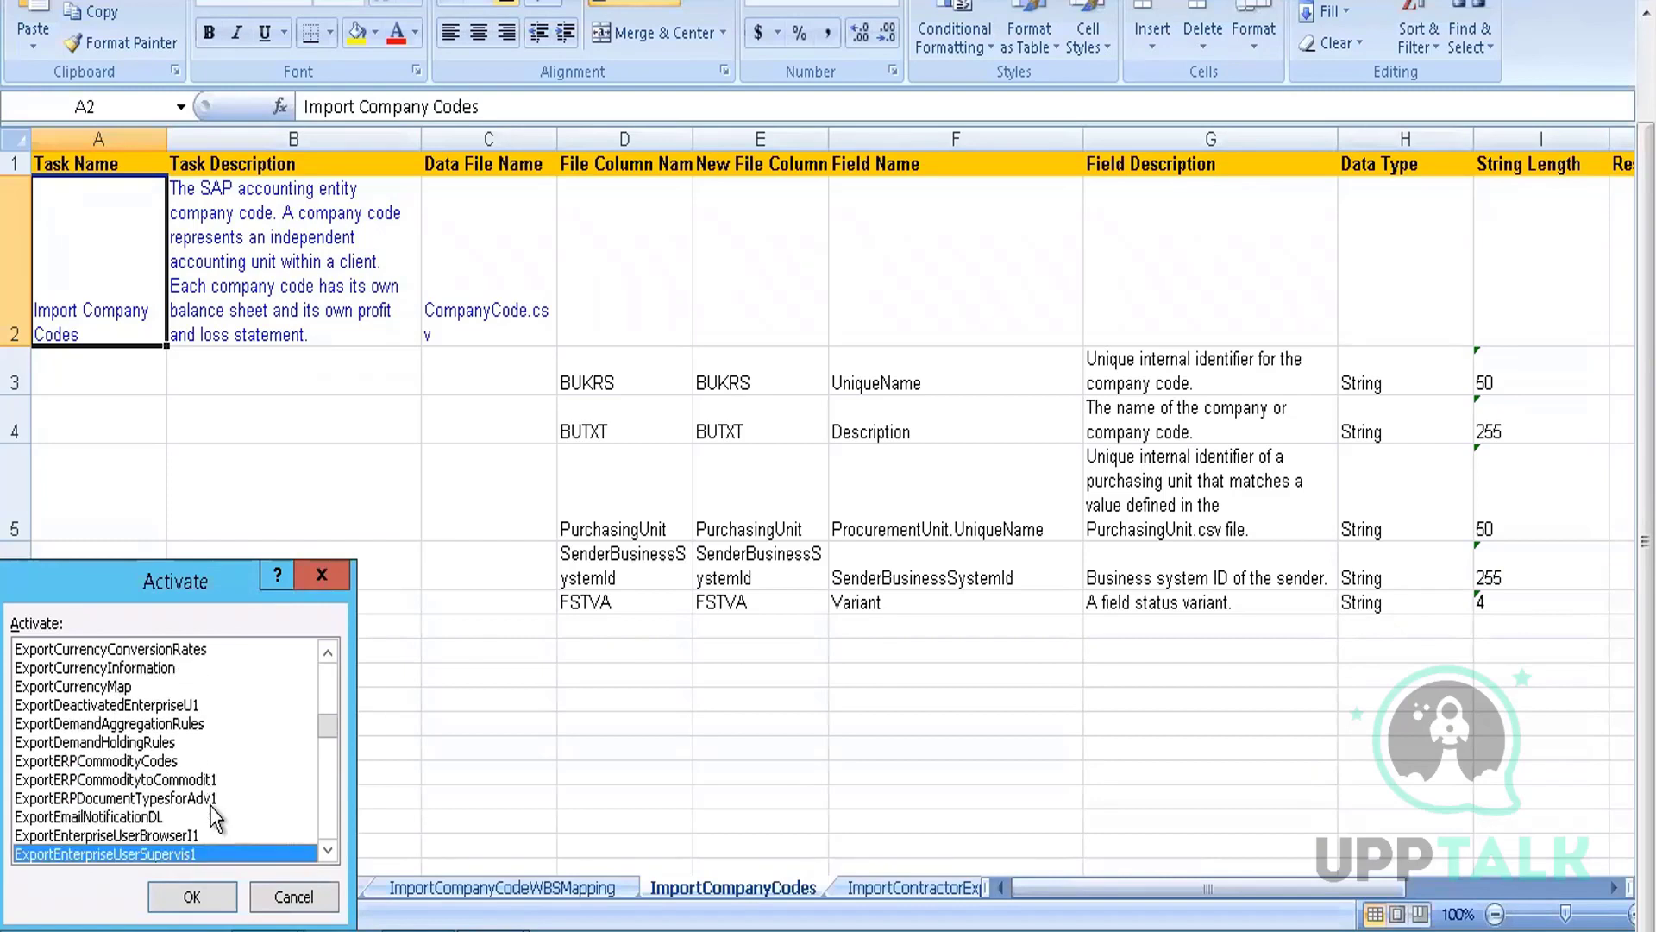
{"action": "key", "text": "Down"}
{"action": "key", "text": "Down"}
{"action": "key", "text": "Down"}
{"action": "key", "text": "Down"}
{"action": "key", "text": "Down"}
{"action": "key", "text": "Down"}
{"action": "key", "text": "Down"}
{"action": "key", "text": "Down"}
{"action": "key", "text": "Down"}
{"action": "key", "text": "Down"}
{"action": "key", "text": "Down"}
{"action": "key", "text": "Down"}
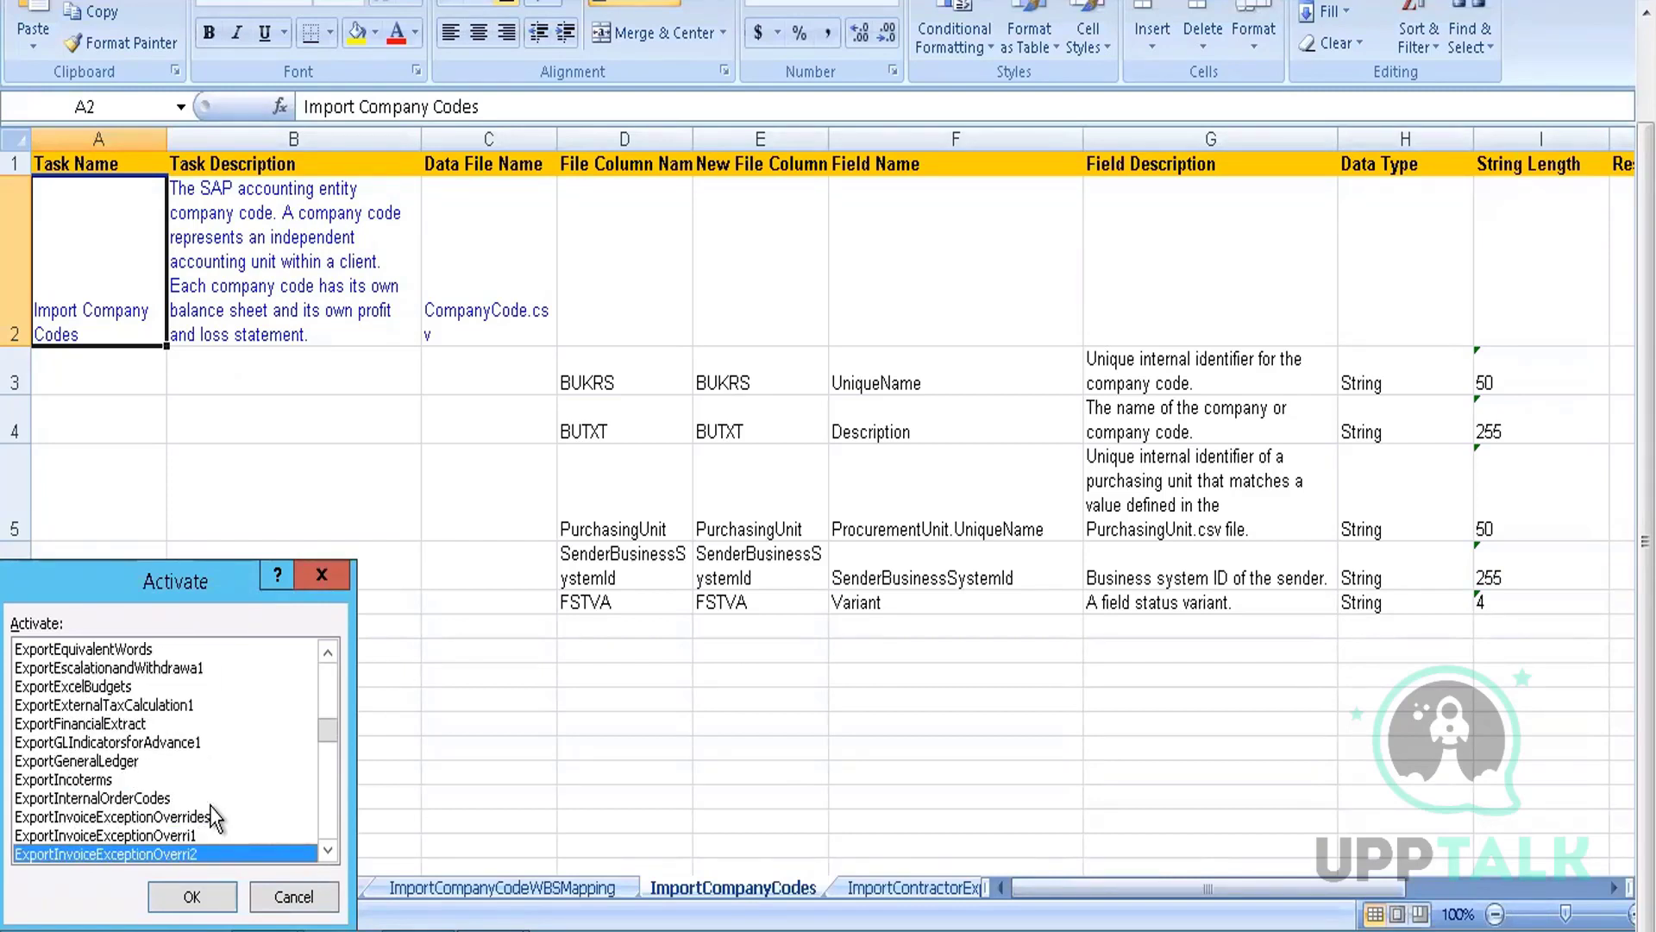
{"action": "key", "text": "Down"}
{"action": "key", "text": "Down"}
{"action": "key", "text": "Down"}
{"action": "key", "text": "Down"}
{"action": "key", "text": "Down"}
{"action": "key", "text": "Down"}
{"action": "key", "text": "Down"}
{"action": "key", "text": "Down"}
{"action": "key", "text": "Down"}
{"action": "key", "text": "Down"}
{"action": "key", "text": "Down"}
{"action": "key", "text": "Down"}
{"action": "key", "text": "Down"}
{"action": "key", "text": "Down"}
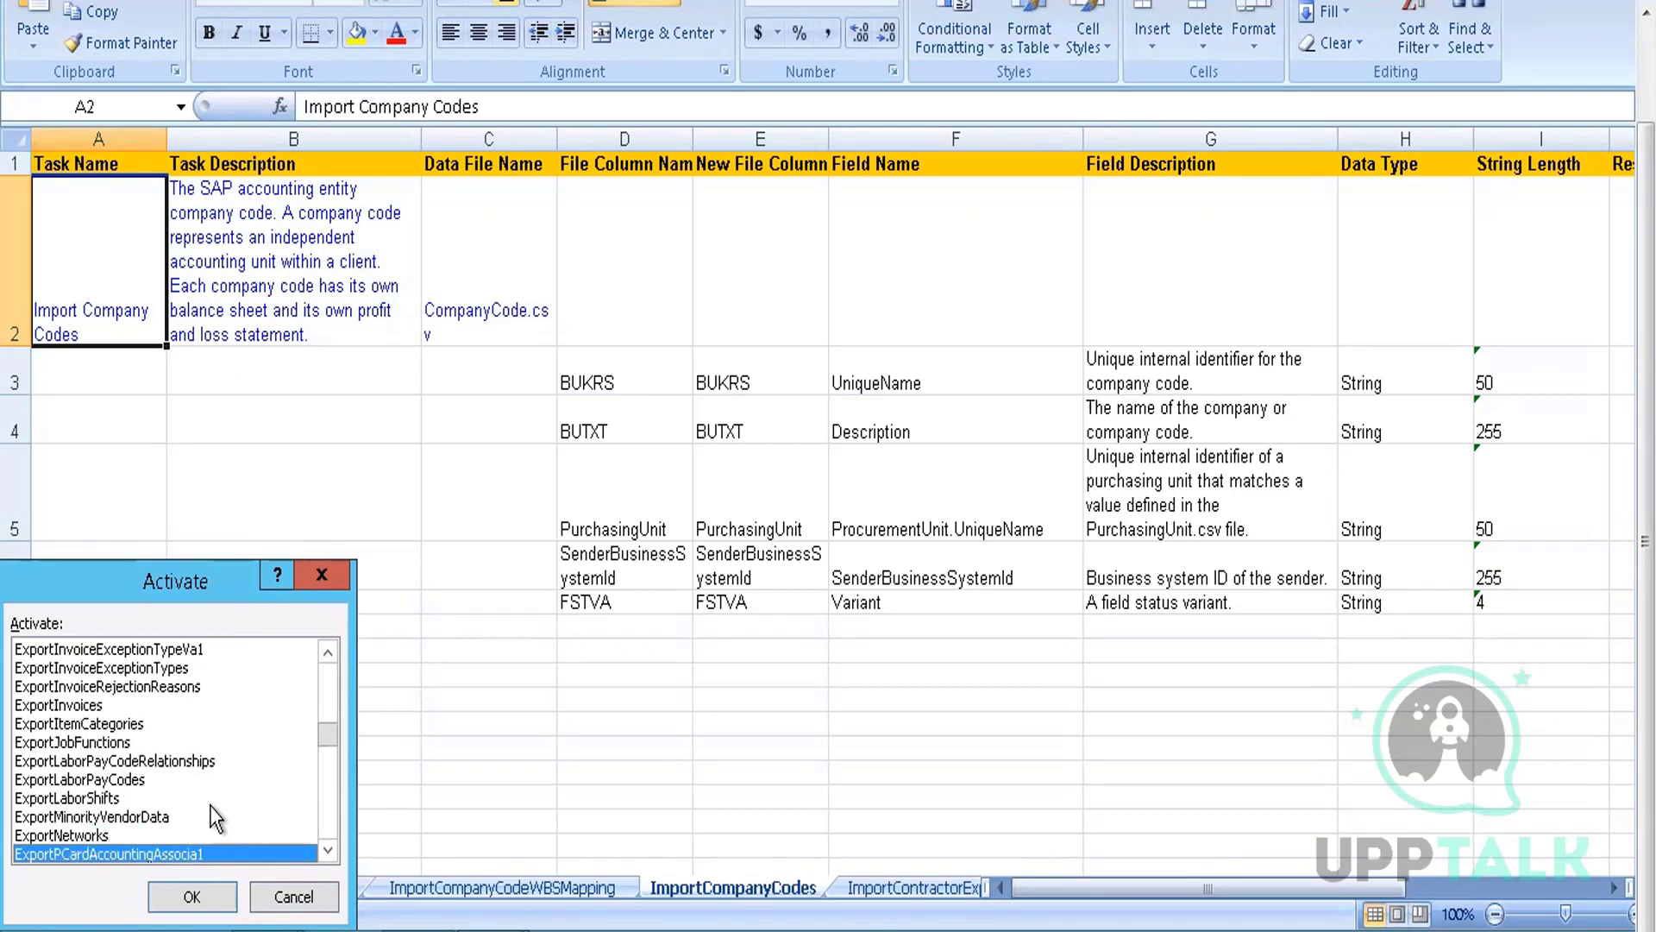
{"action": "key", "text": "Down"}
{"action": "key", "text": "Down"}
{"action": "key", "text": "Down"}
{"action": "key", "text": "Down"}
{"action": "key", "text": "Down"}
{"action": "key", "text": "Down"}
{"action": "key", "text": "Down"}
{"action": "key", "text": "Down"}
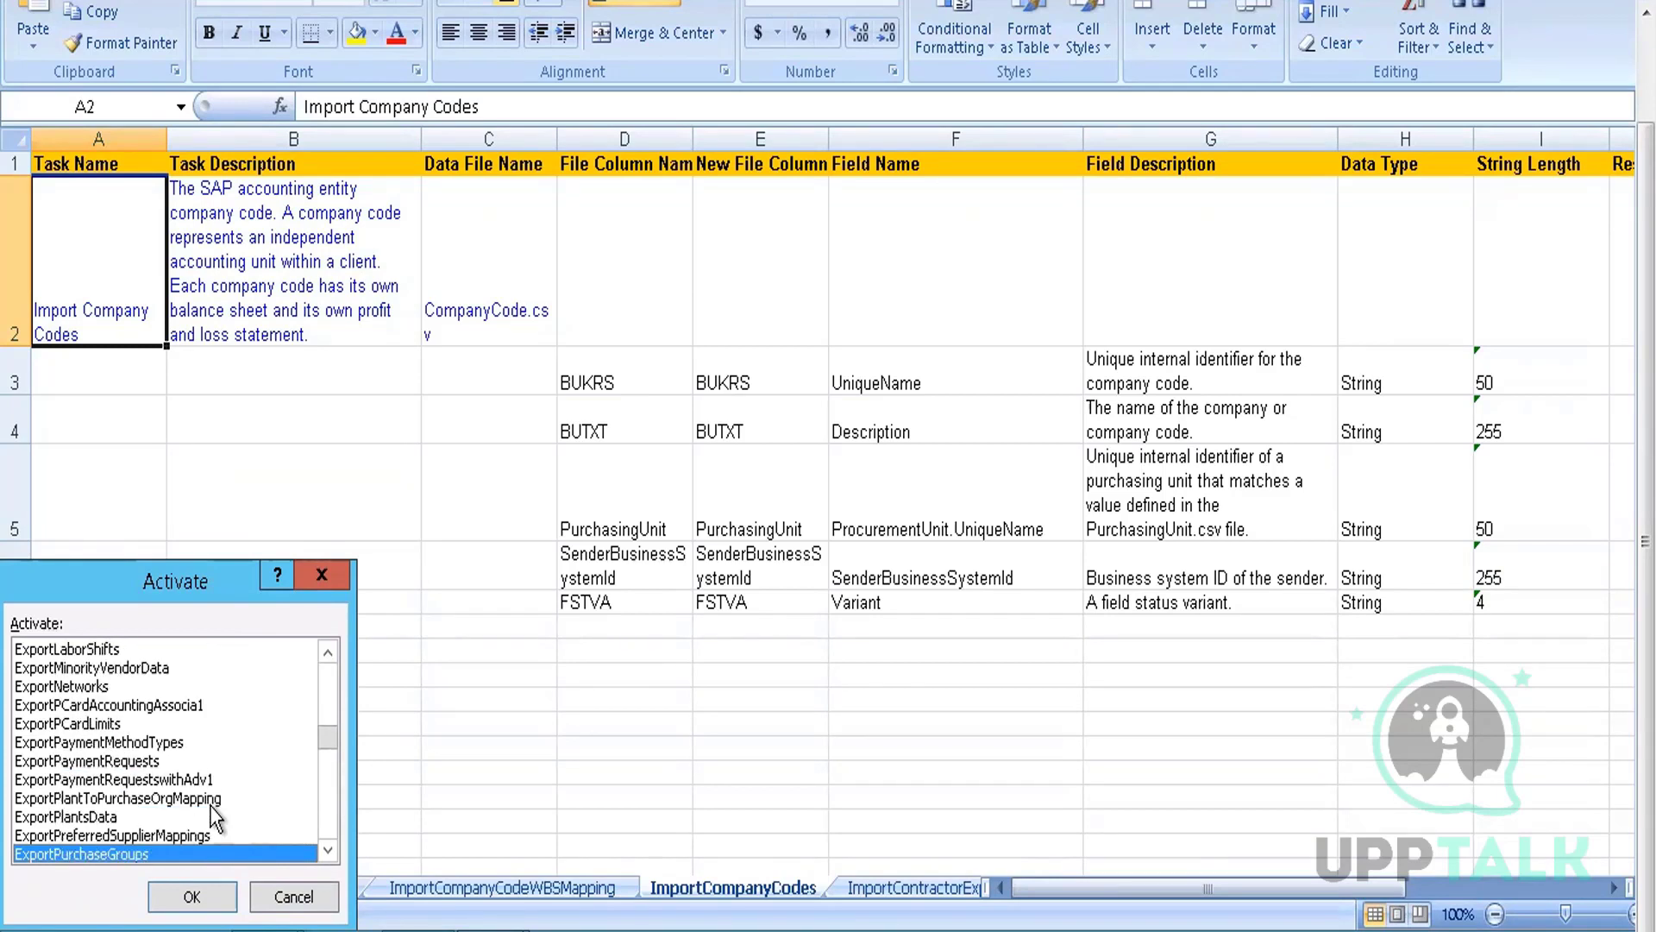
{"action": "left_click", "coordinate": [191, 897]}
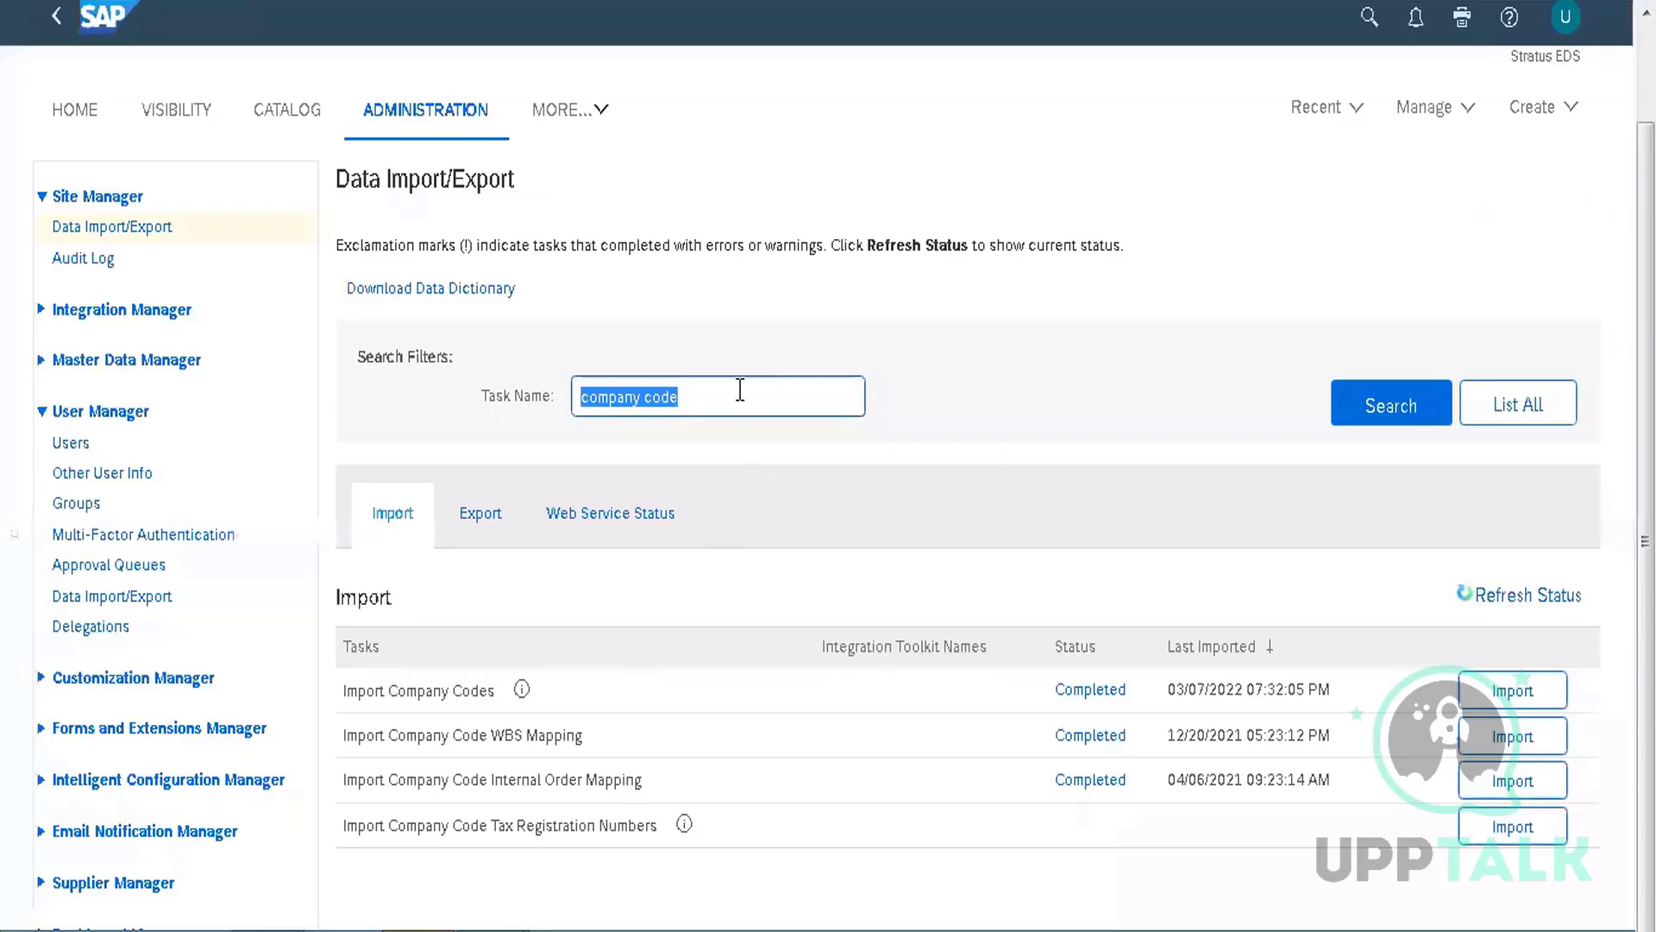
{"action": "left_click", "coordinate": [740, 390]}
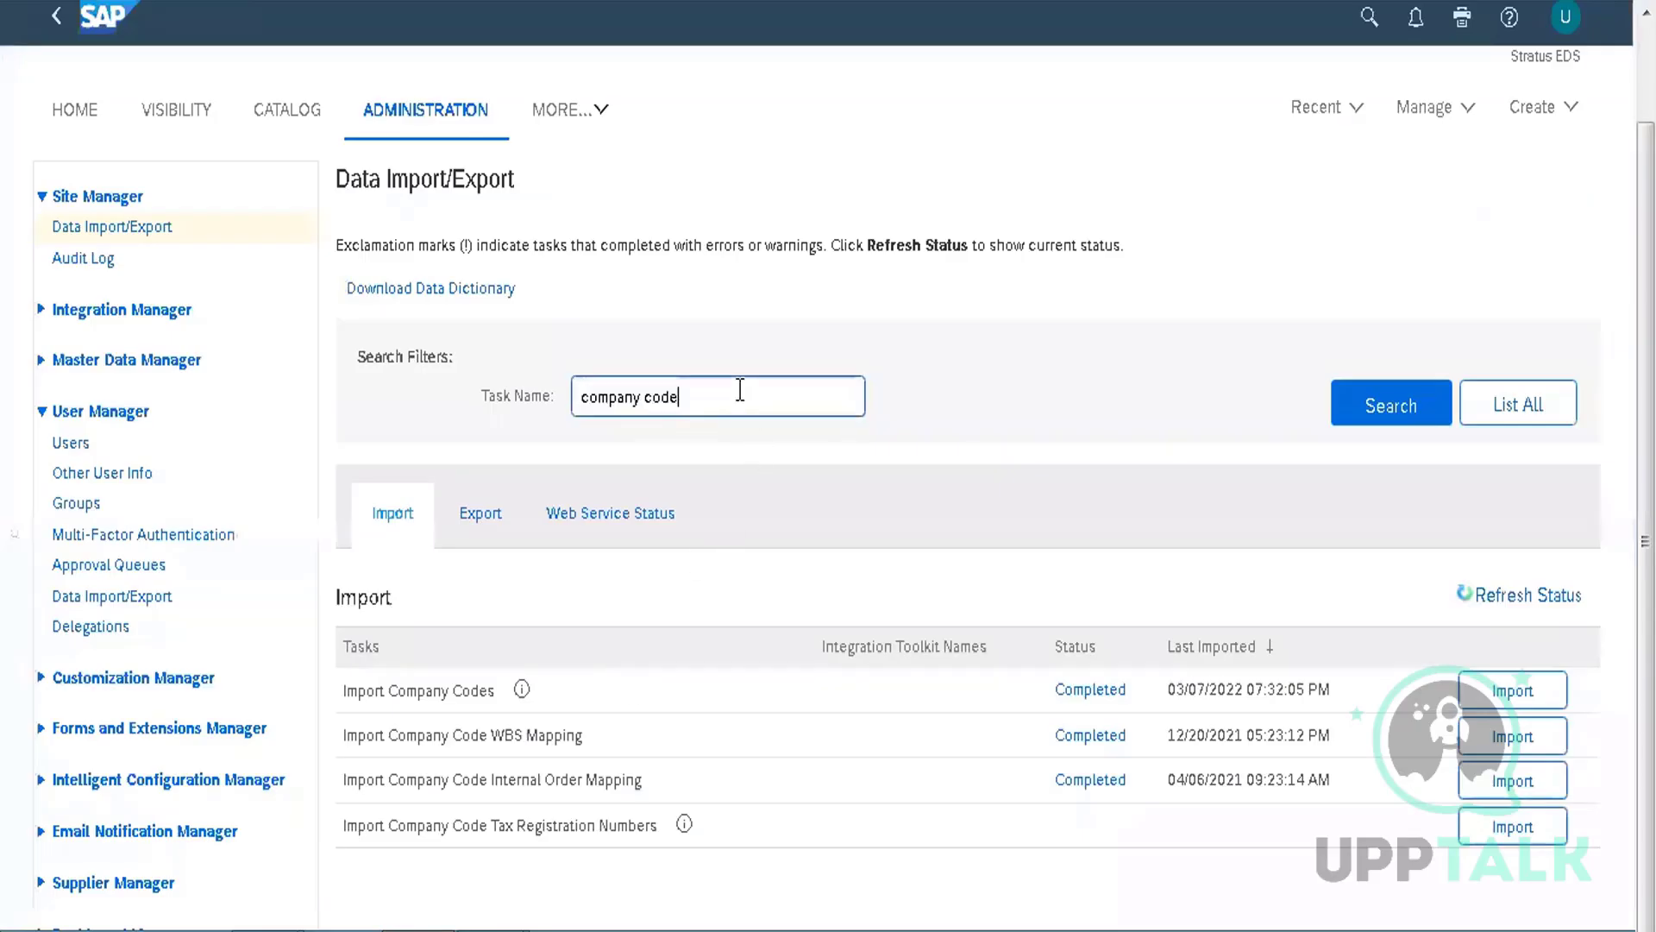
Filter the task list by 'purcha' and start an import on Import Purchasing Units
{"action": "key", "text": "BackSpace"}
{"action": "key", "text": "BackSpace"}
{"action": "key", "text": "BackSpace"}
{"action": "key", "text": "BackSpace"}
{"action": "key", "text": "BackSpace"}
{"action": "key", "text": "BackSpace"}
{"action": "key", "text": "BackSpace"}
{"action": "key", "text": "BackSpace"}
{"action": "key", "text": "BackSpace"}
{"action": "type", "text": "purcha"}
{"action": "key", "text": "Return"}
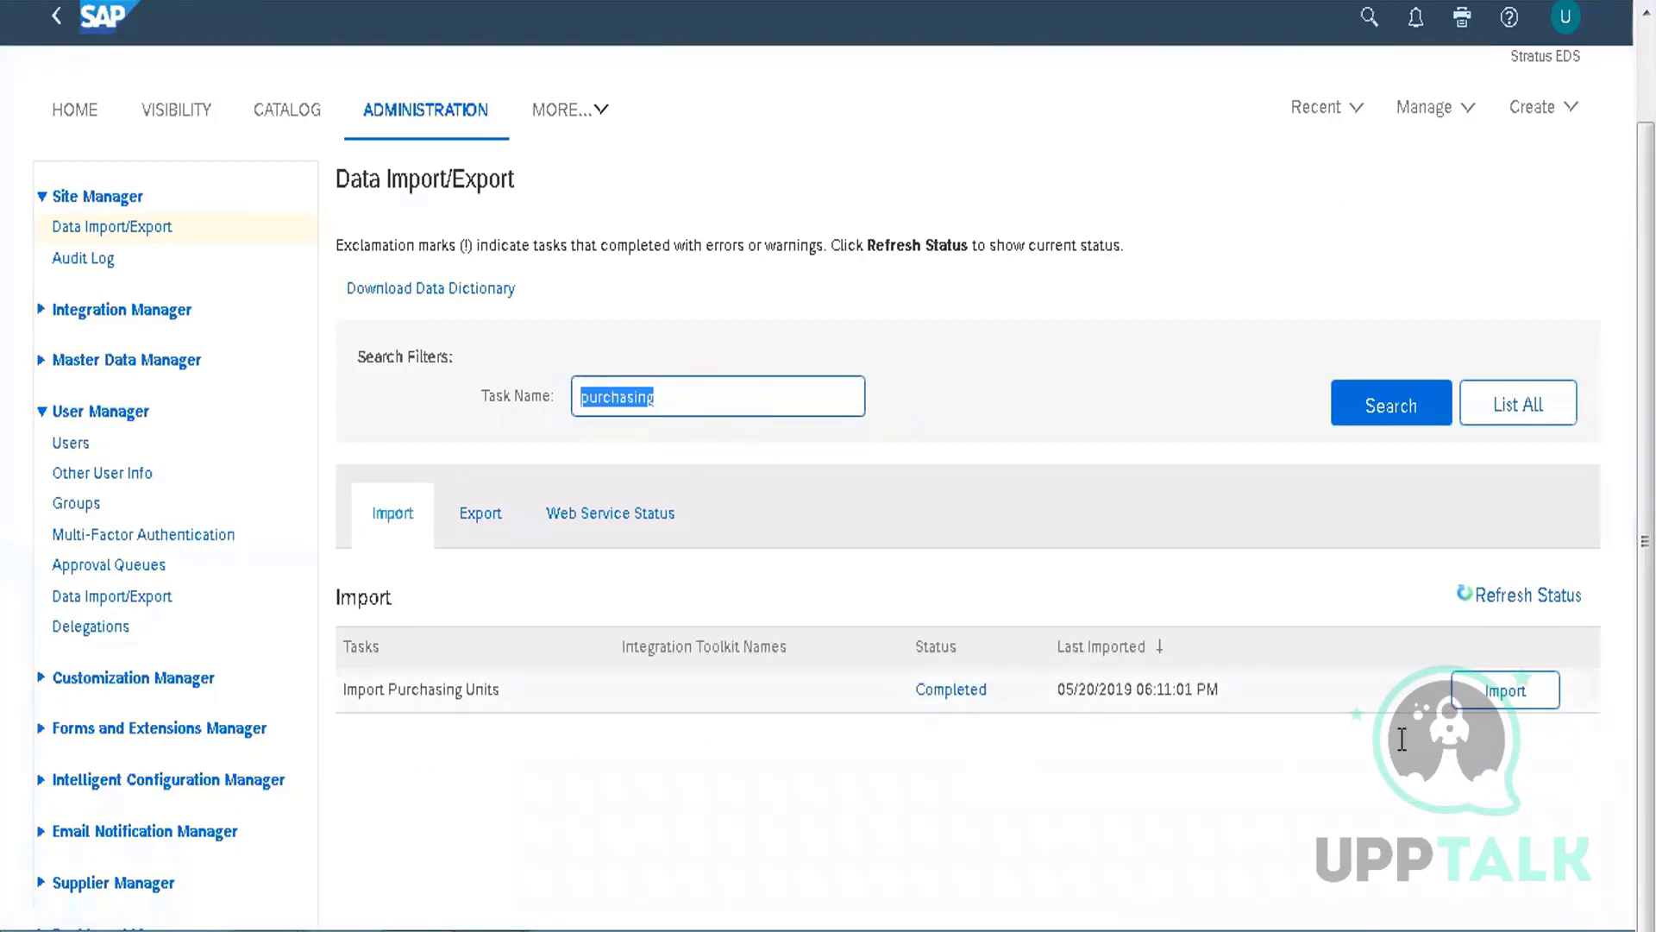
{"action": "left_click", "coordinate": [1505, 690]}
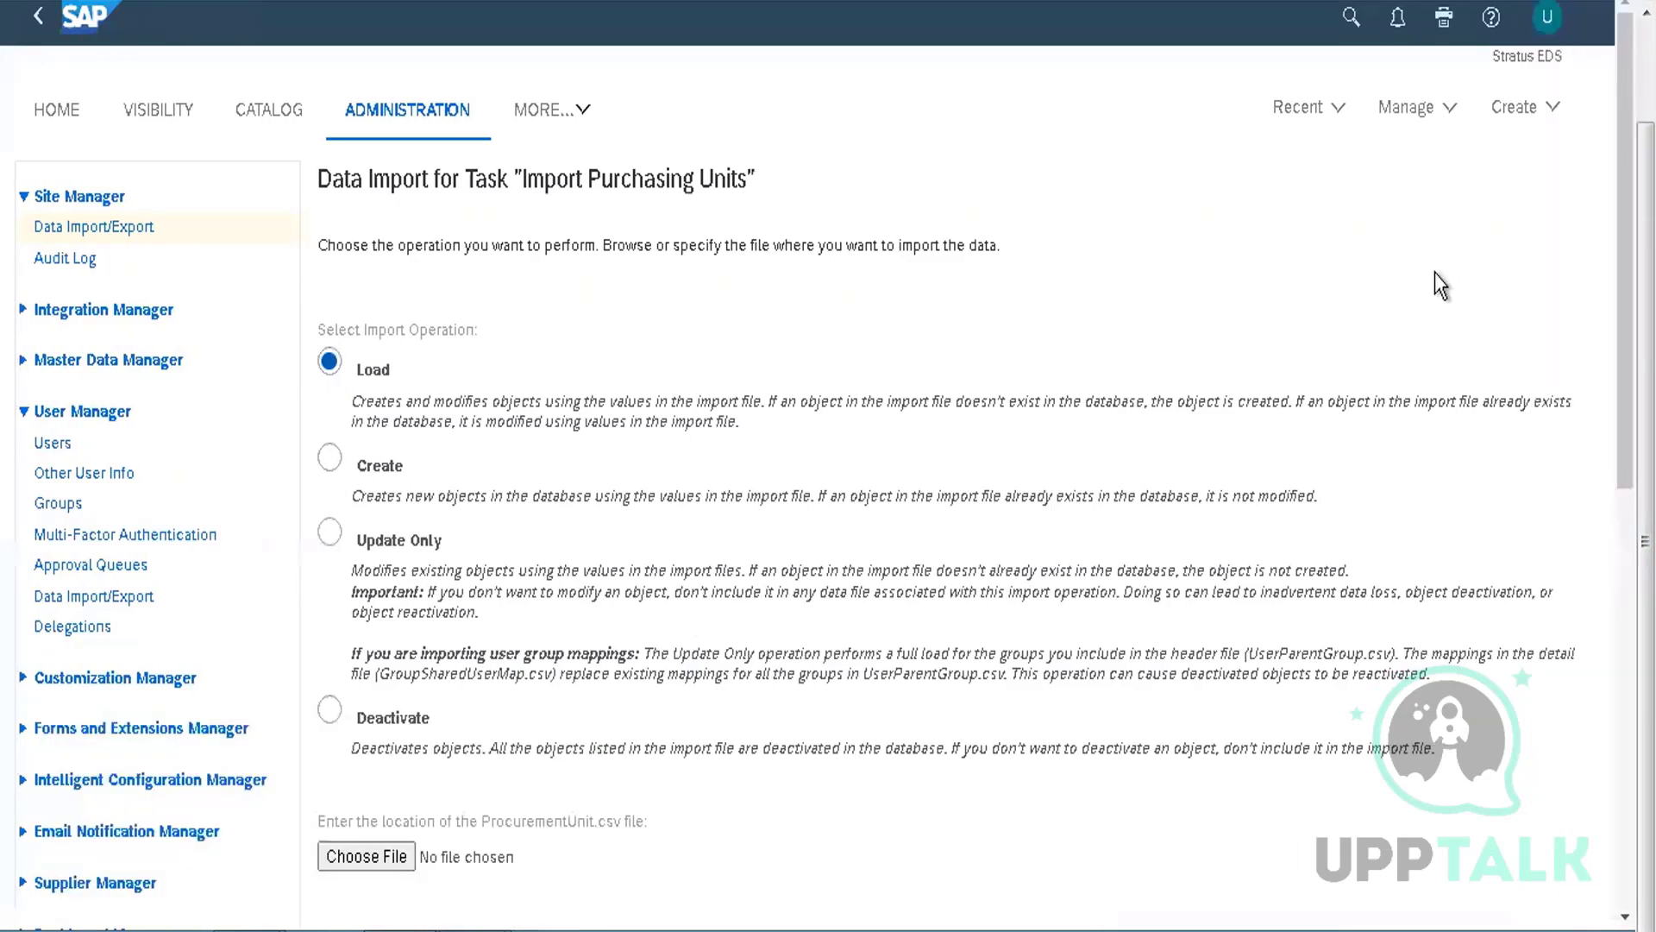
Cancel the Purchasing Units import and run Export Purchasing Units from the Export tab
{"action": "scroll", "coordinate": [665, 436], "scroll_direction": "down", "scroll_amount": 6}
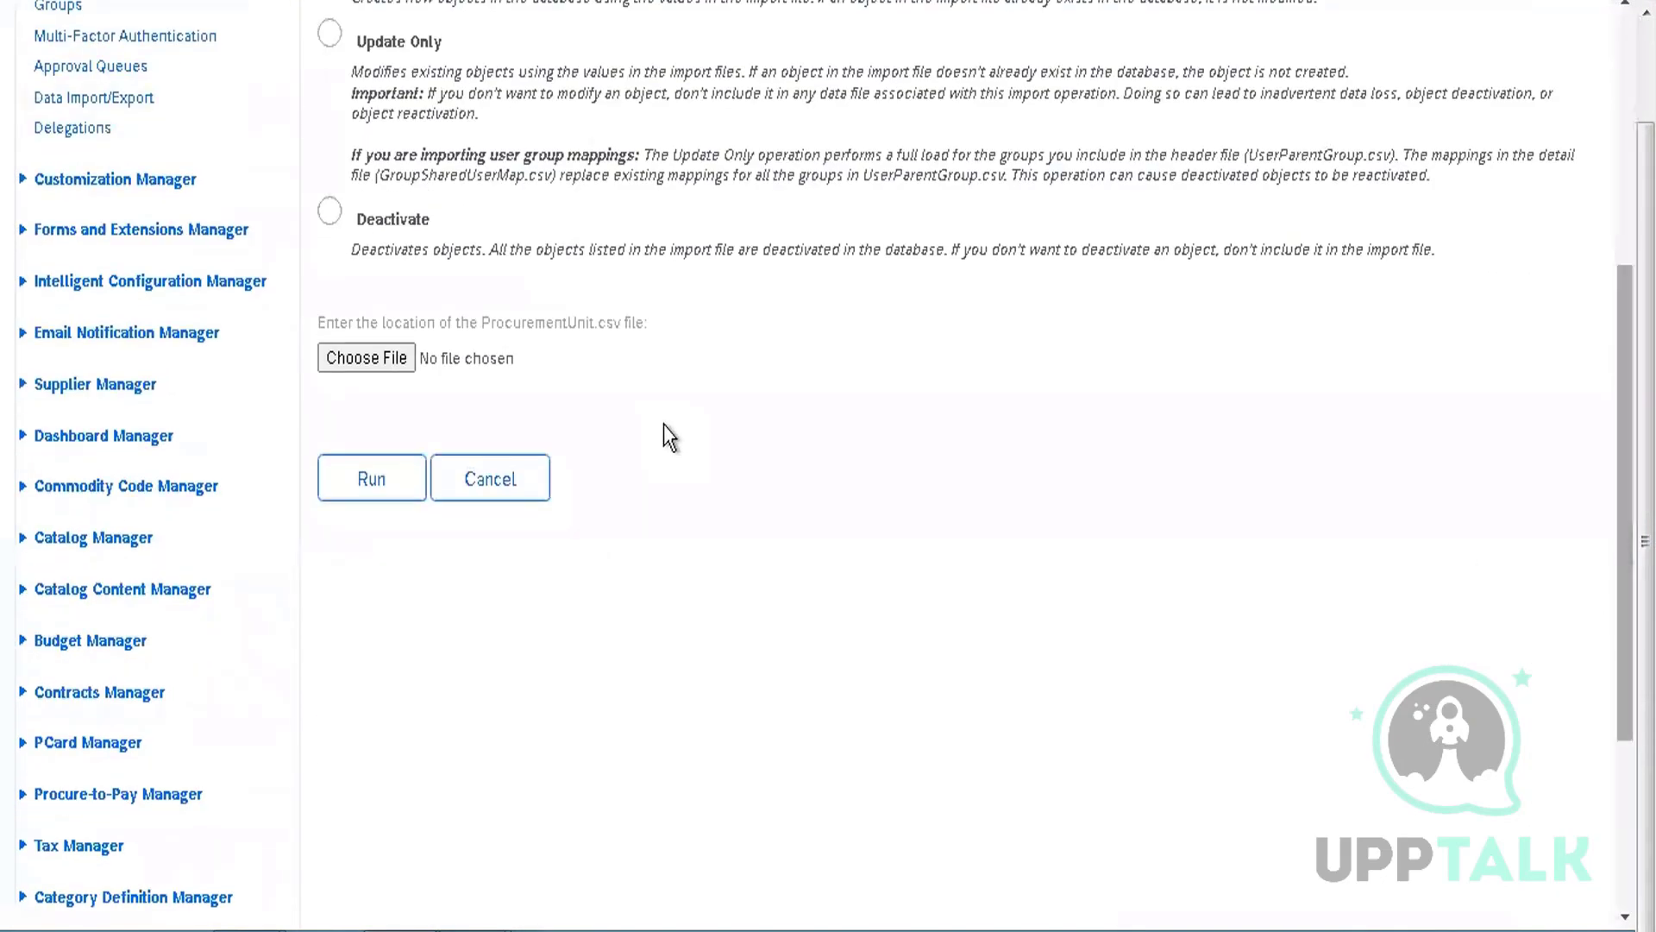
{"action": "left_click", "coordinate": [496, 485]}
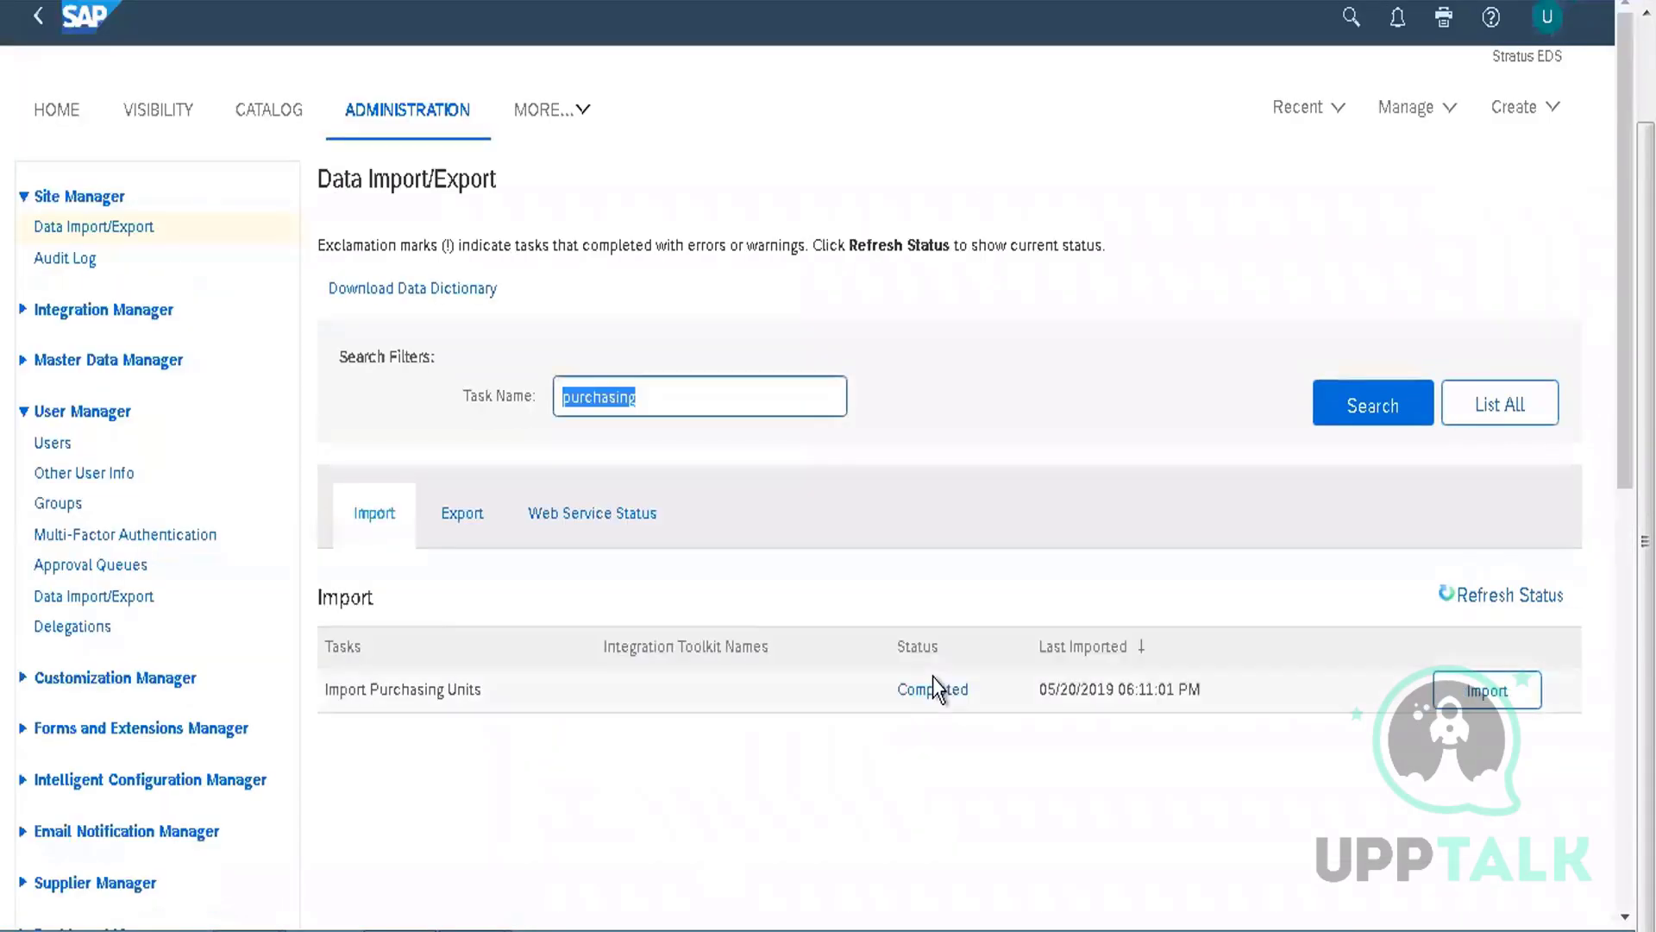
{"action": "left_click", "coordinate": [461, 516]}
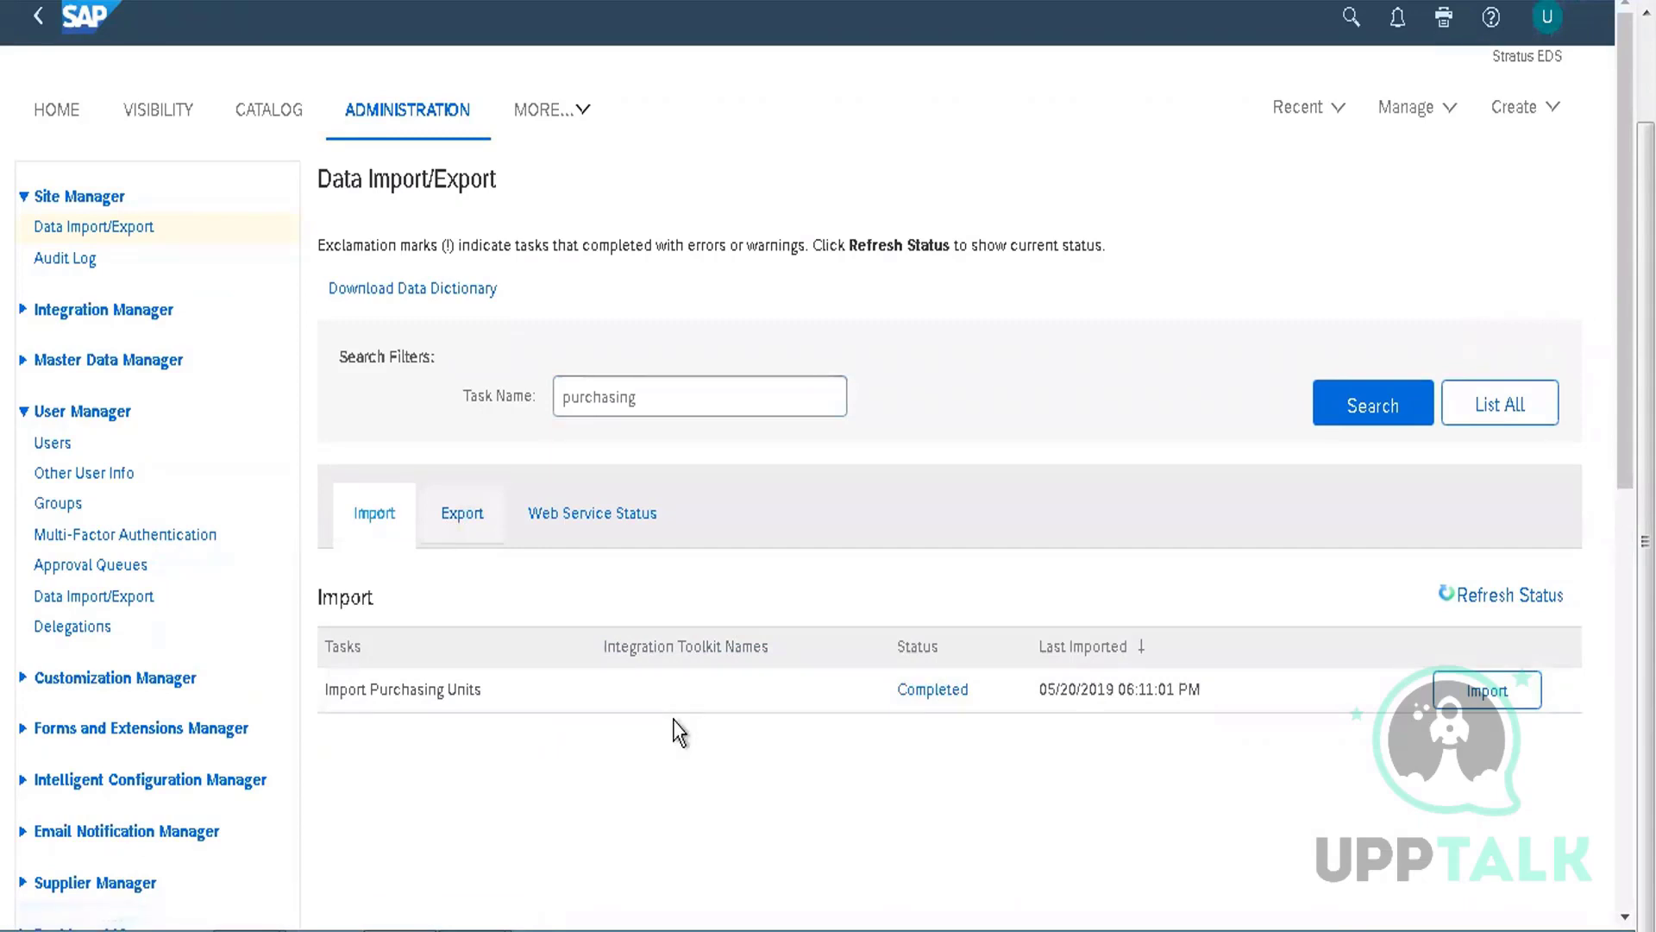
{"action": "left_click", "coordinate": [1483, 700]}
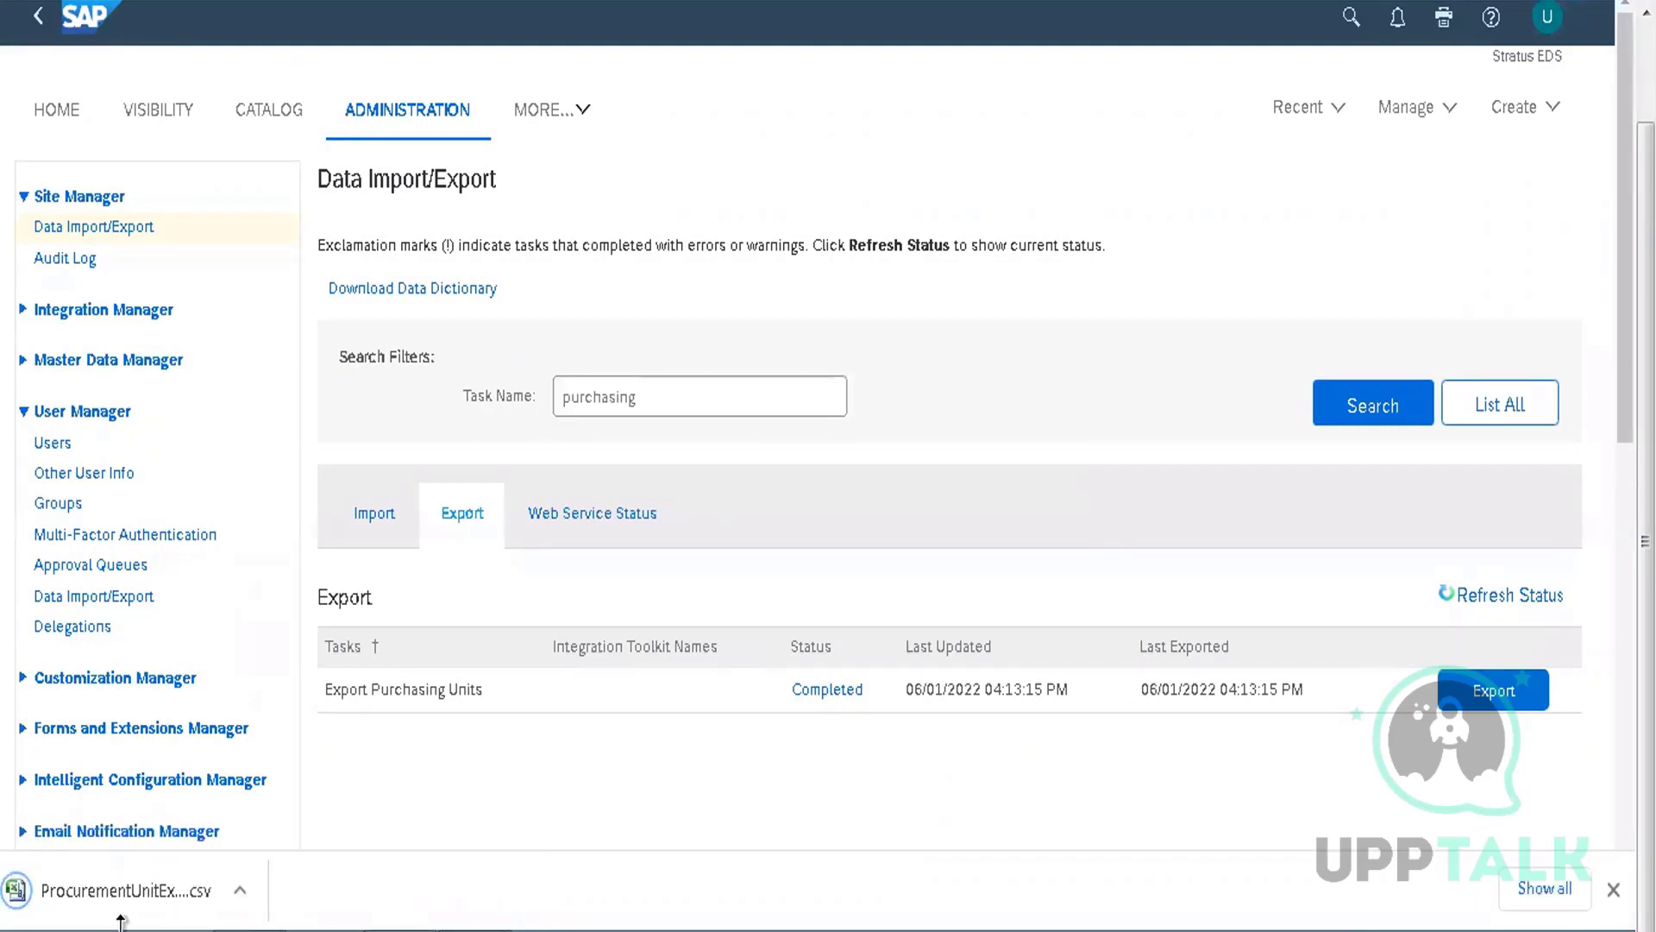
Open the downloaded ProcurementUnitExport (3) CSV in Excel
{"action": "left_click", "coordinate": [154, 888]}
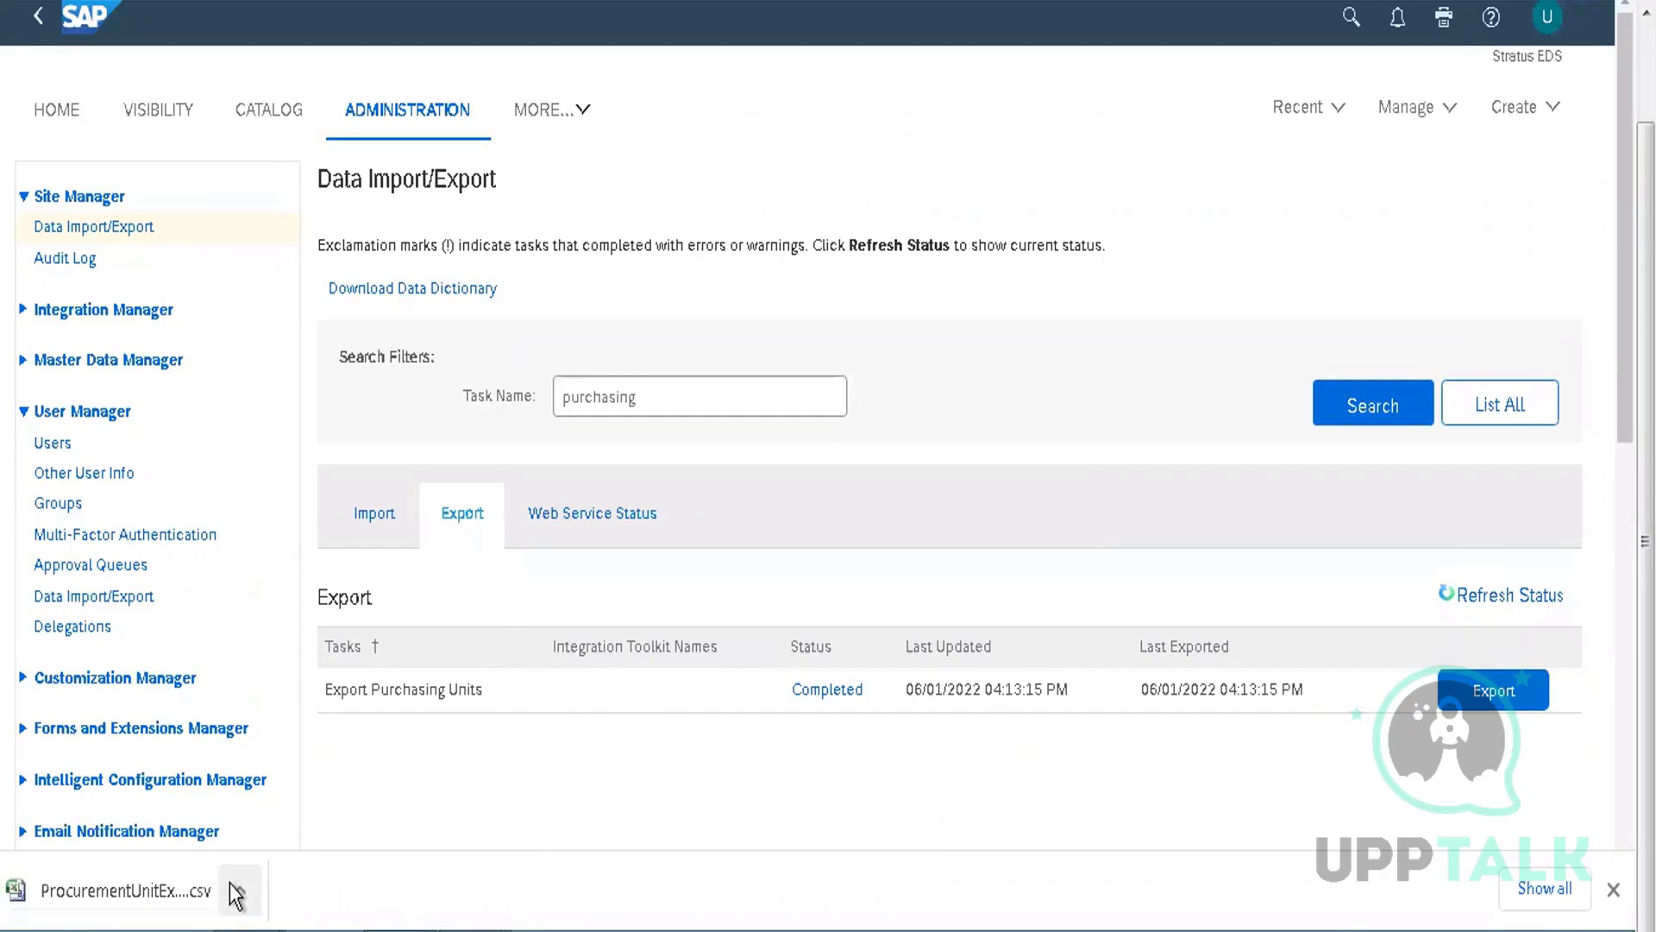
{"action": "mouse_move", "coordinate": [483, 927]}
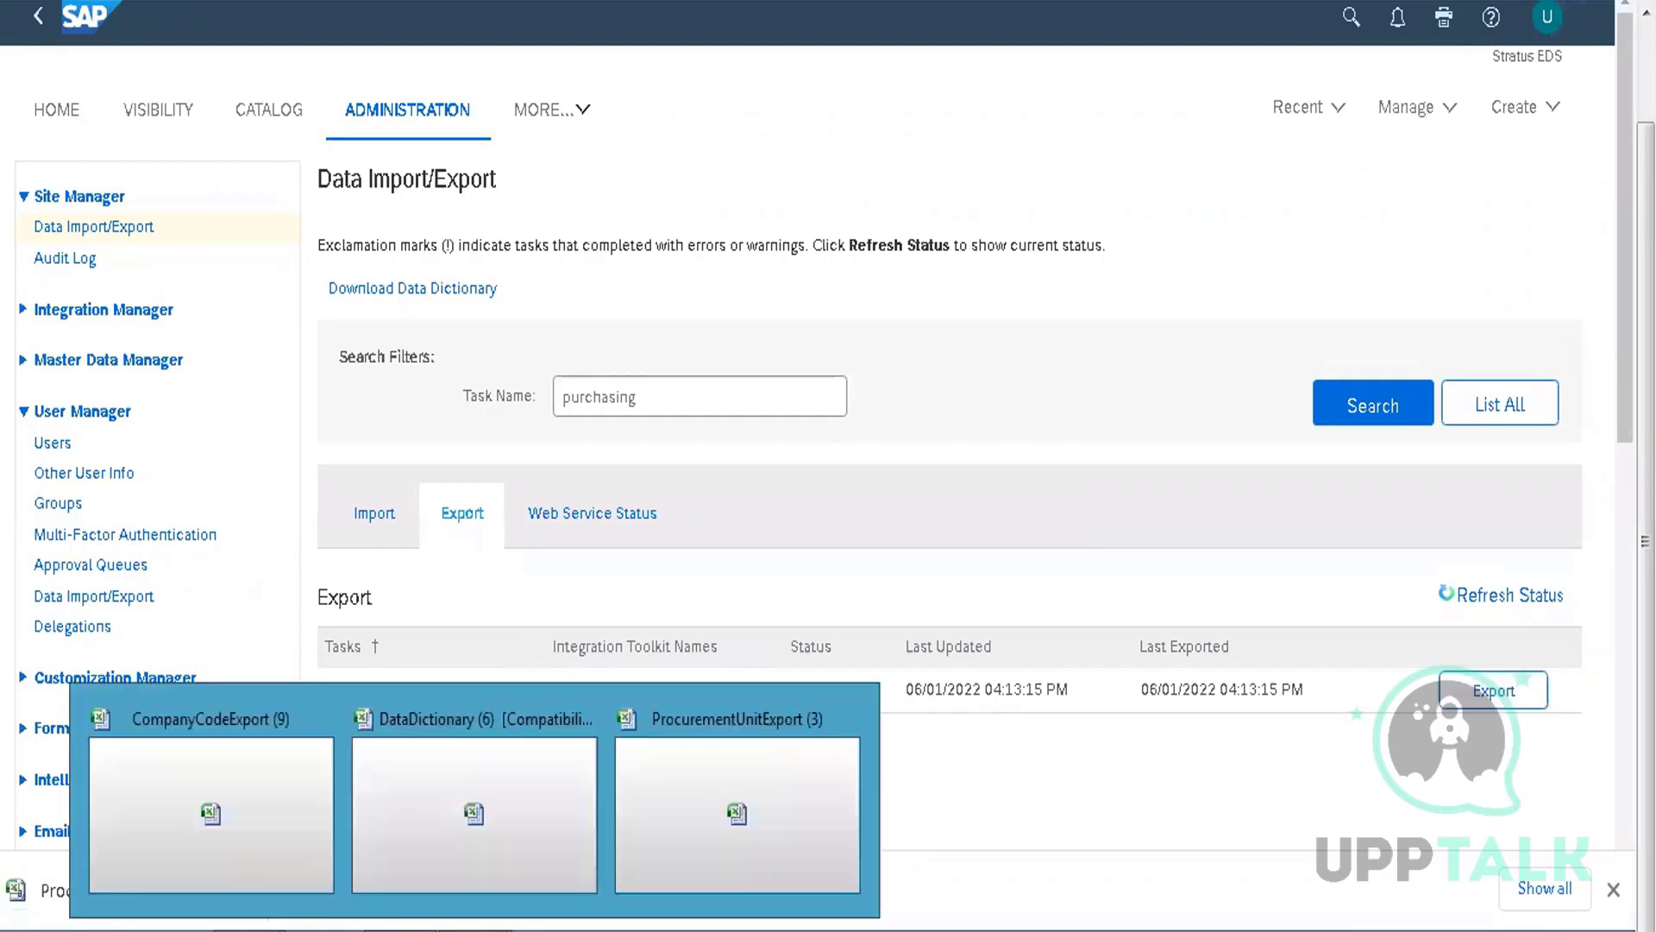
{"action": "left_click", "coordinate": [728, 770]}
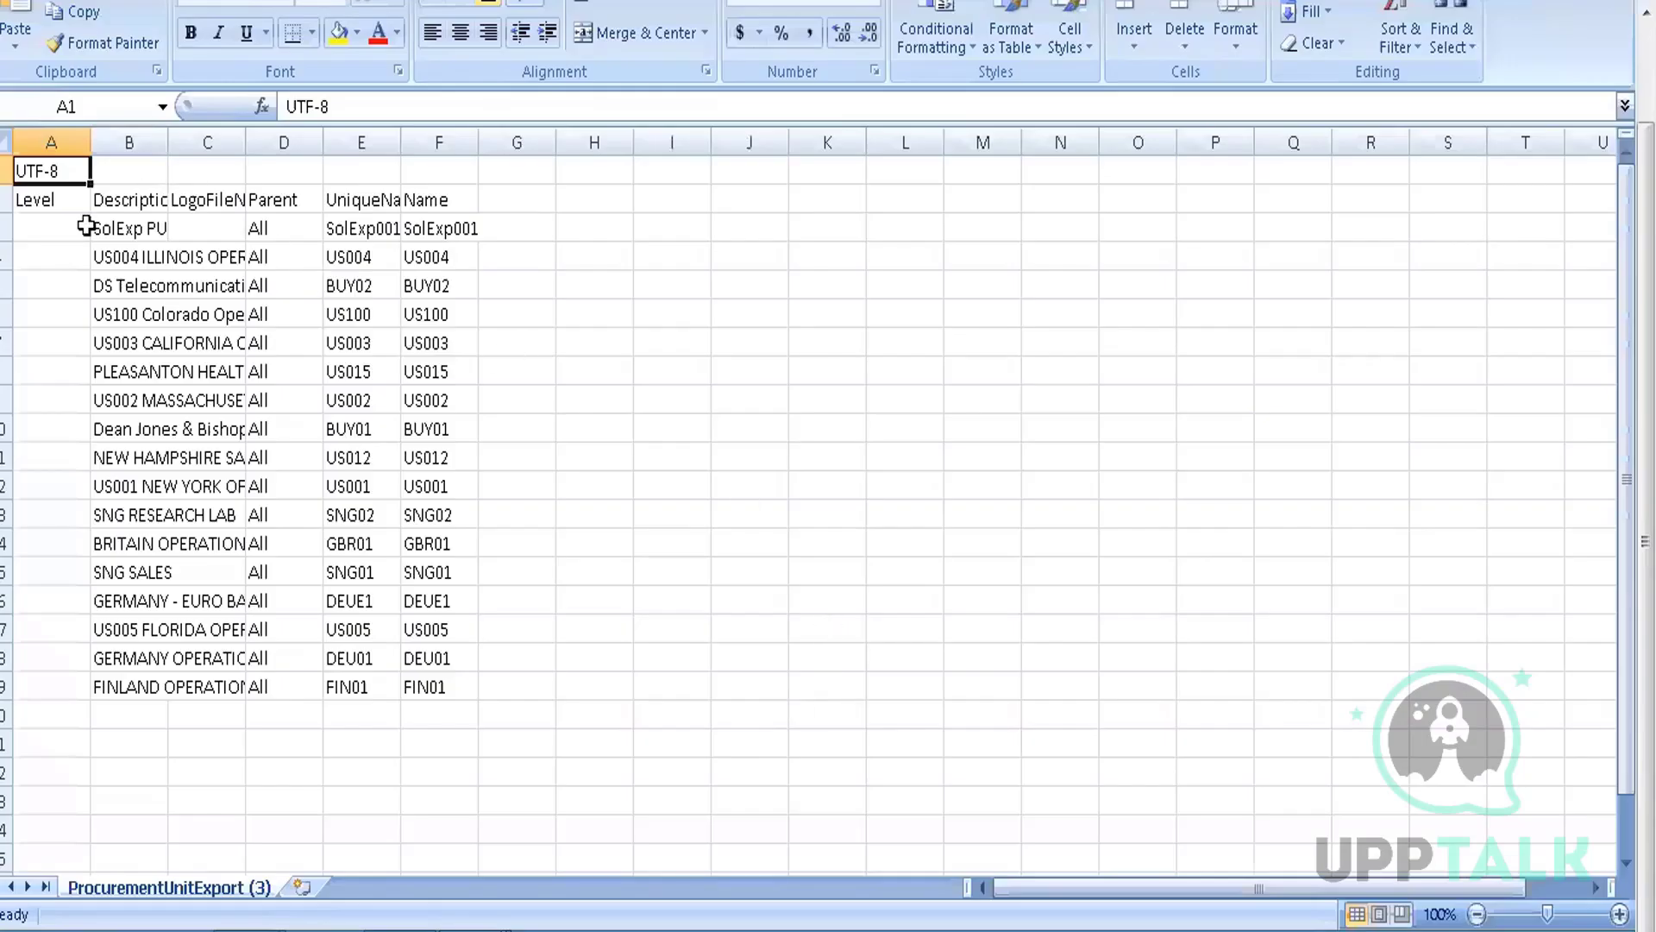
Select the whole ProcurementUnitExport sheet and AutoFit all its columns
{"action": "left_click", "coordinate": [9, 141]}
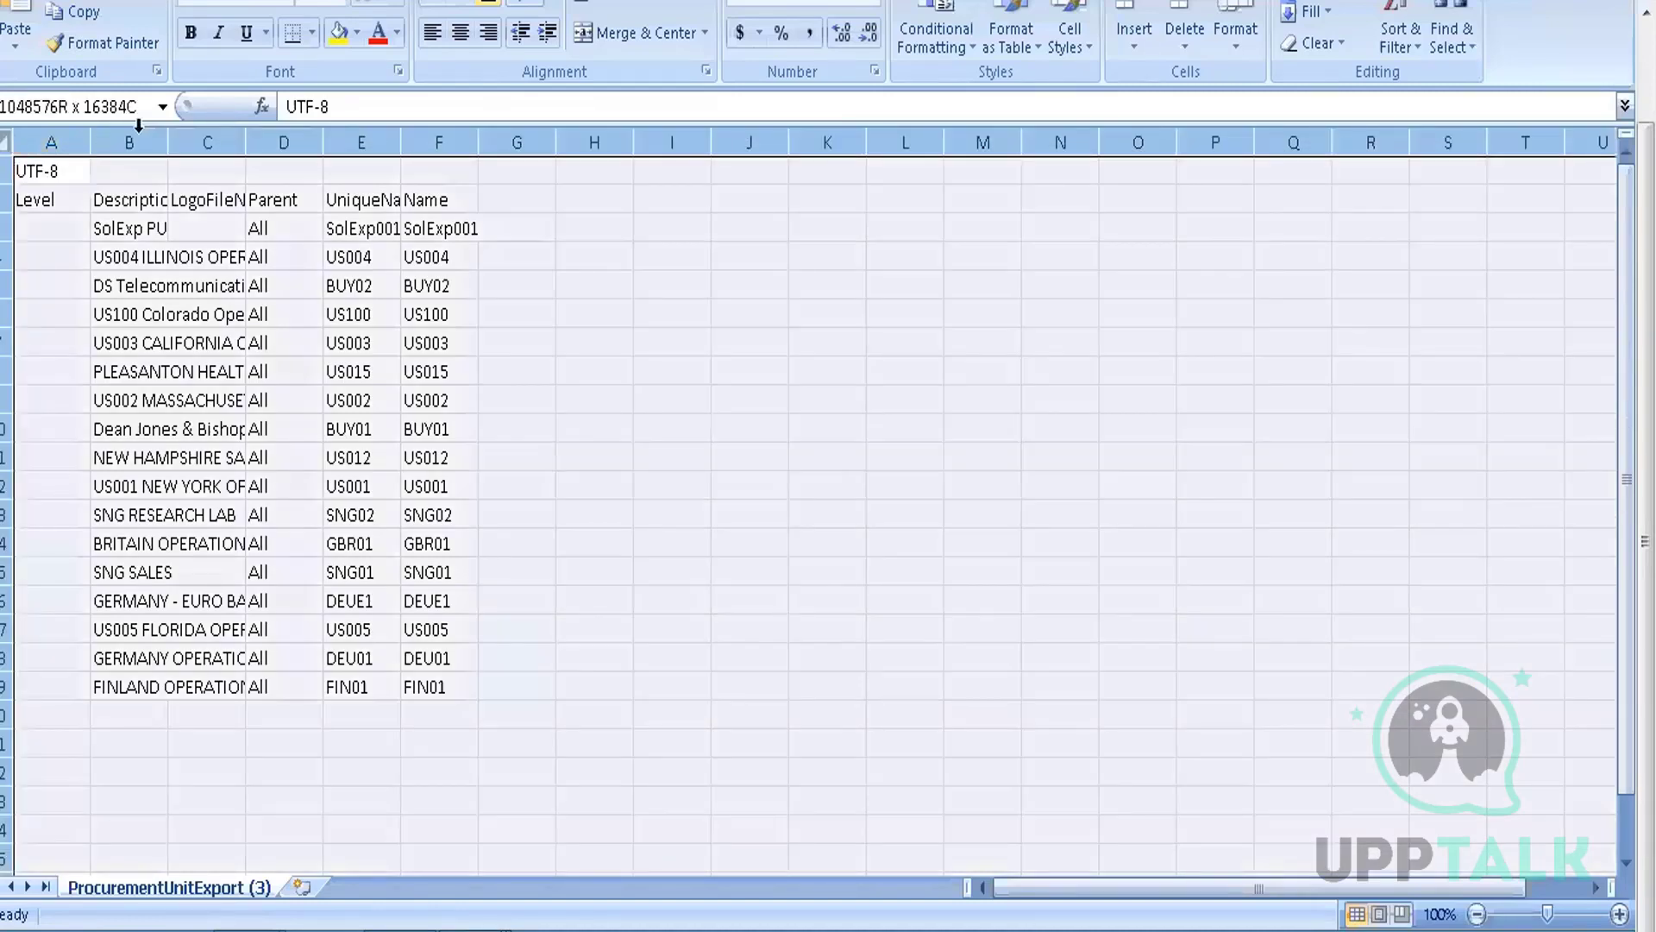
{"action": "double_click", "coordinate": [168, 142]}
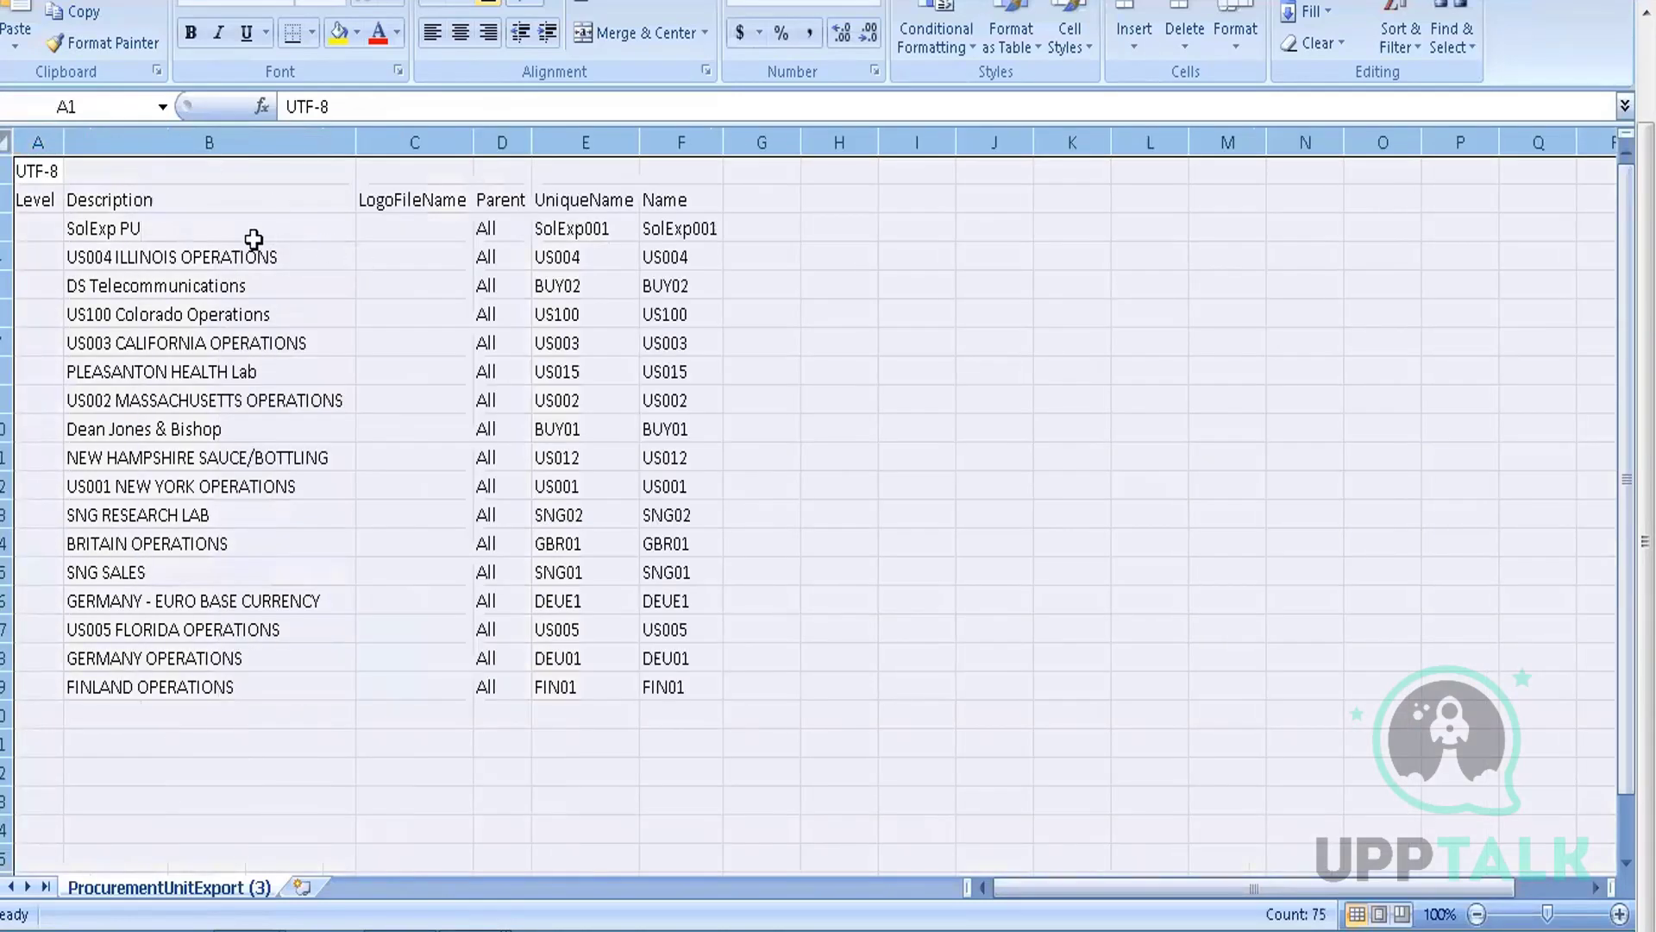
{"action": "left_click", "coordinate": [251, 233]}
{"action": "key", "text": "Right"}
{"action": "key", "text": "Right"}
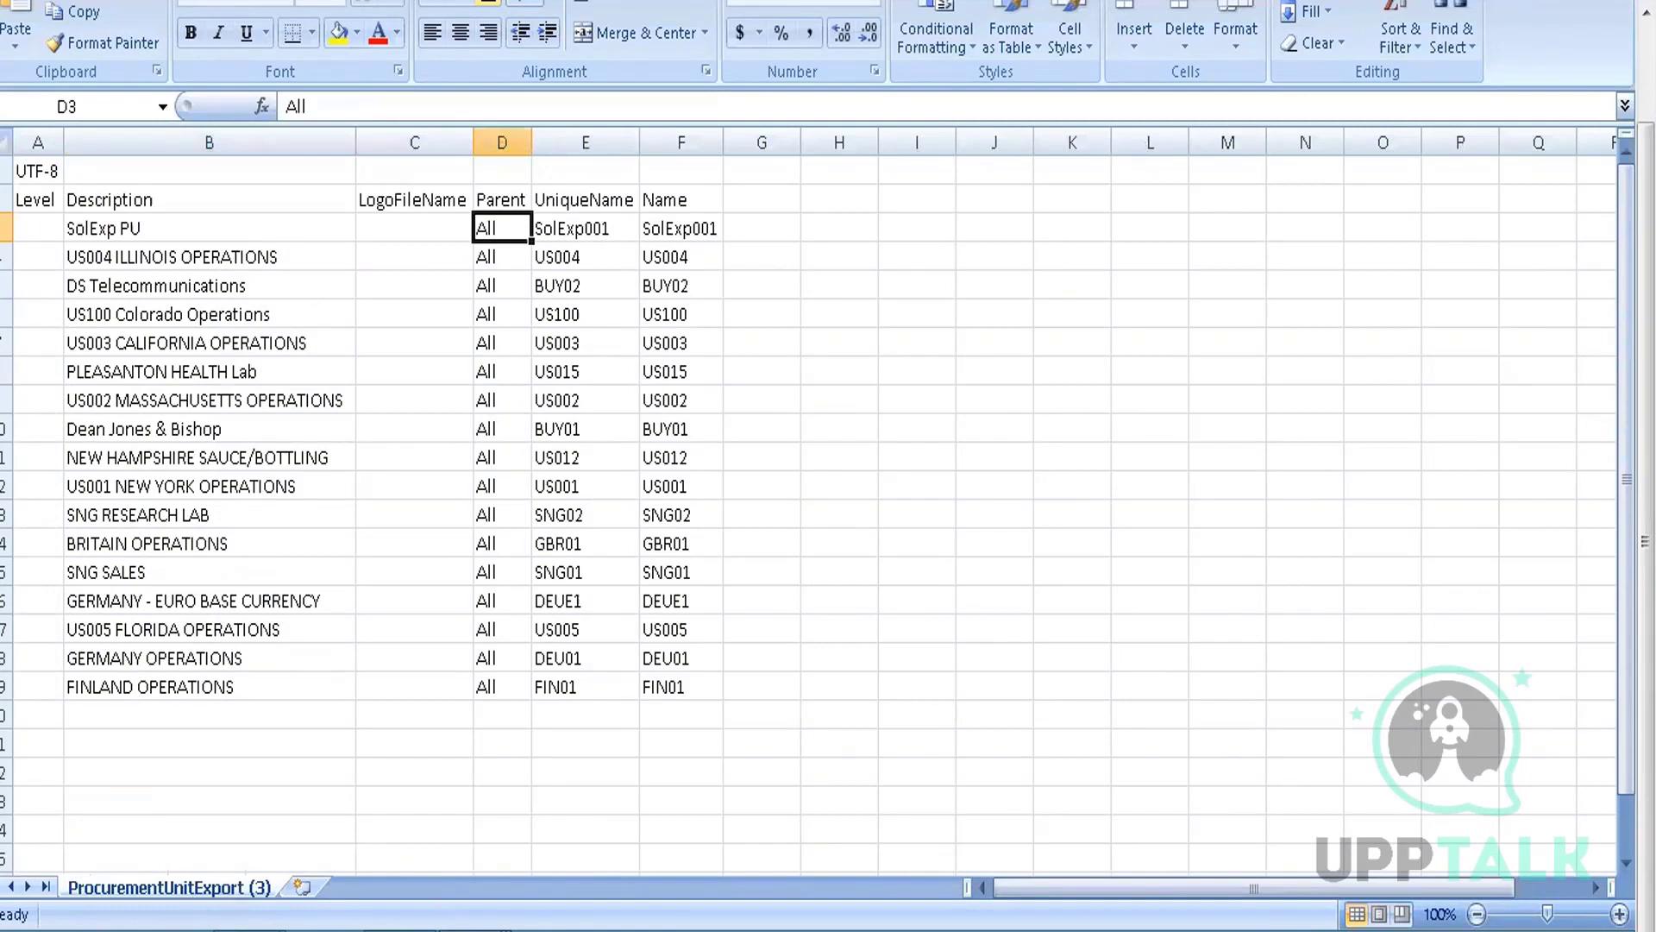
Switch back to the DataDictionary workbook's ExportPurchaseGroups sheet
{"action": "mouse_move", "coordinate": [399, 931]}
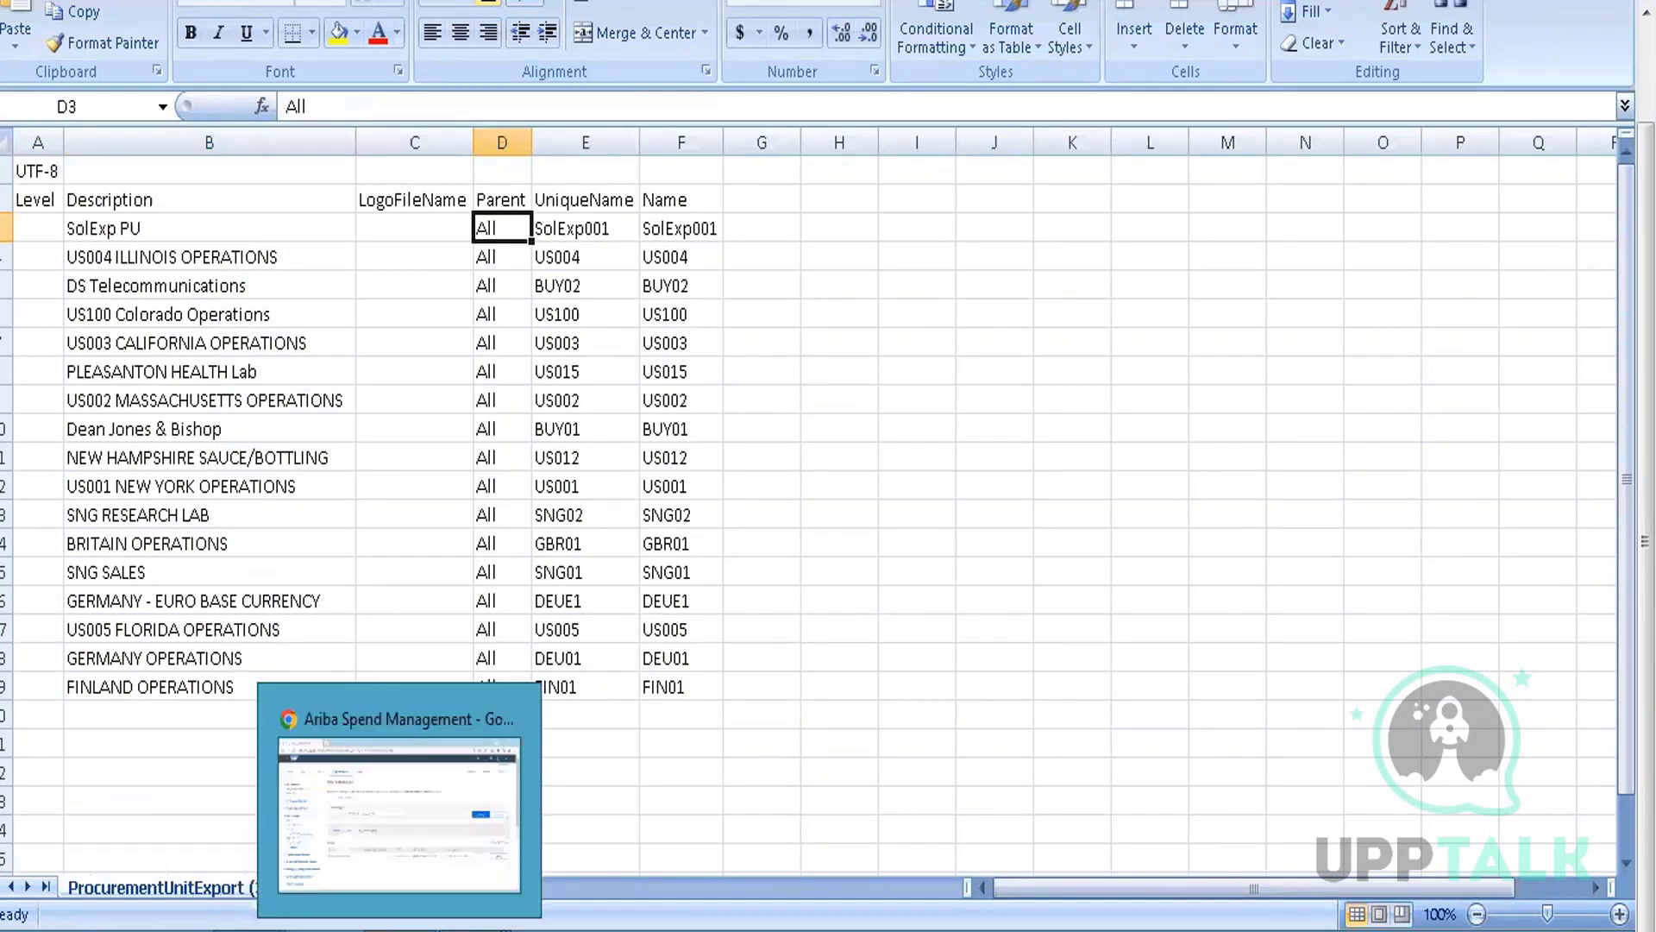
{"action": "mouse_move", "coordinate": [475, 931]}
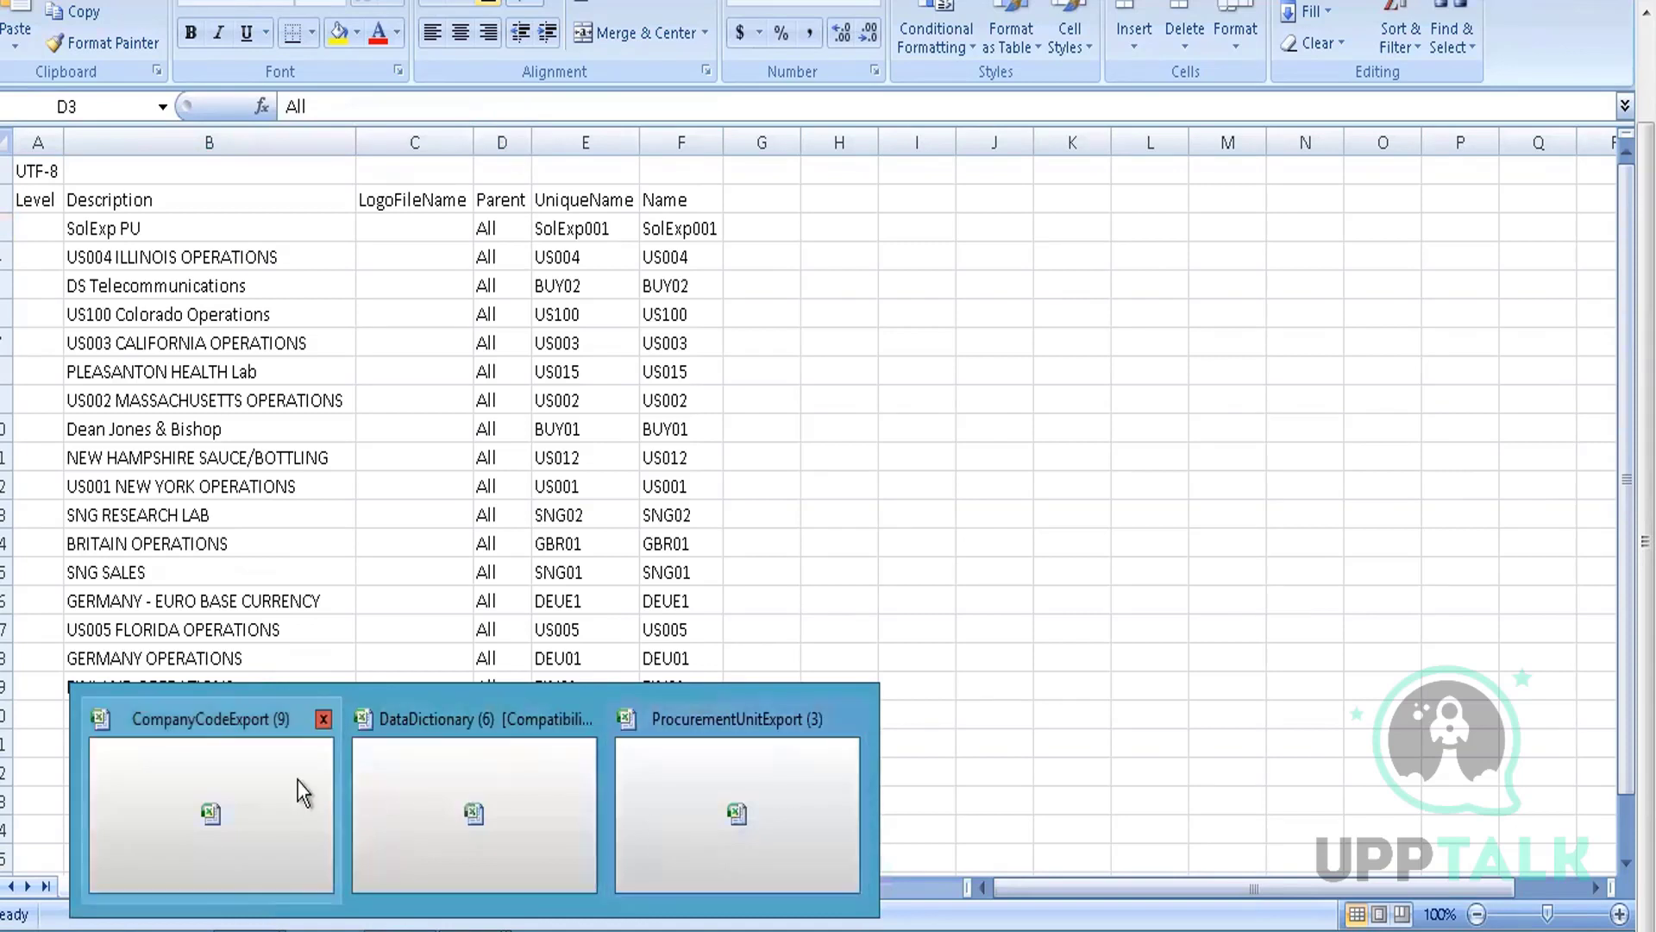
{"action": "left_click", "coordinate": [418, 807]}
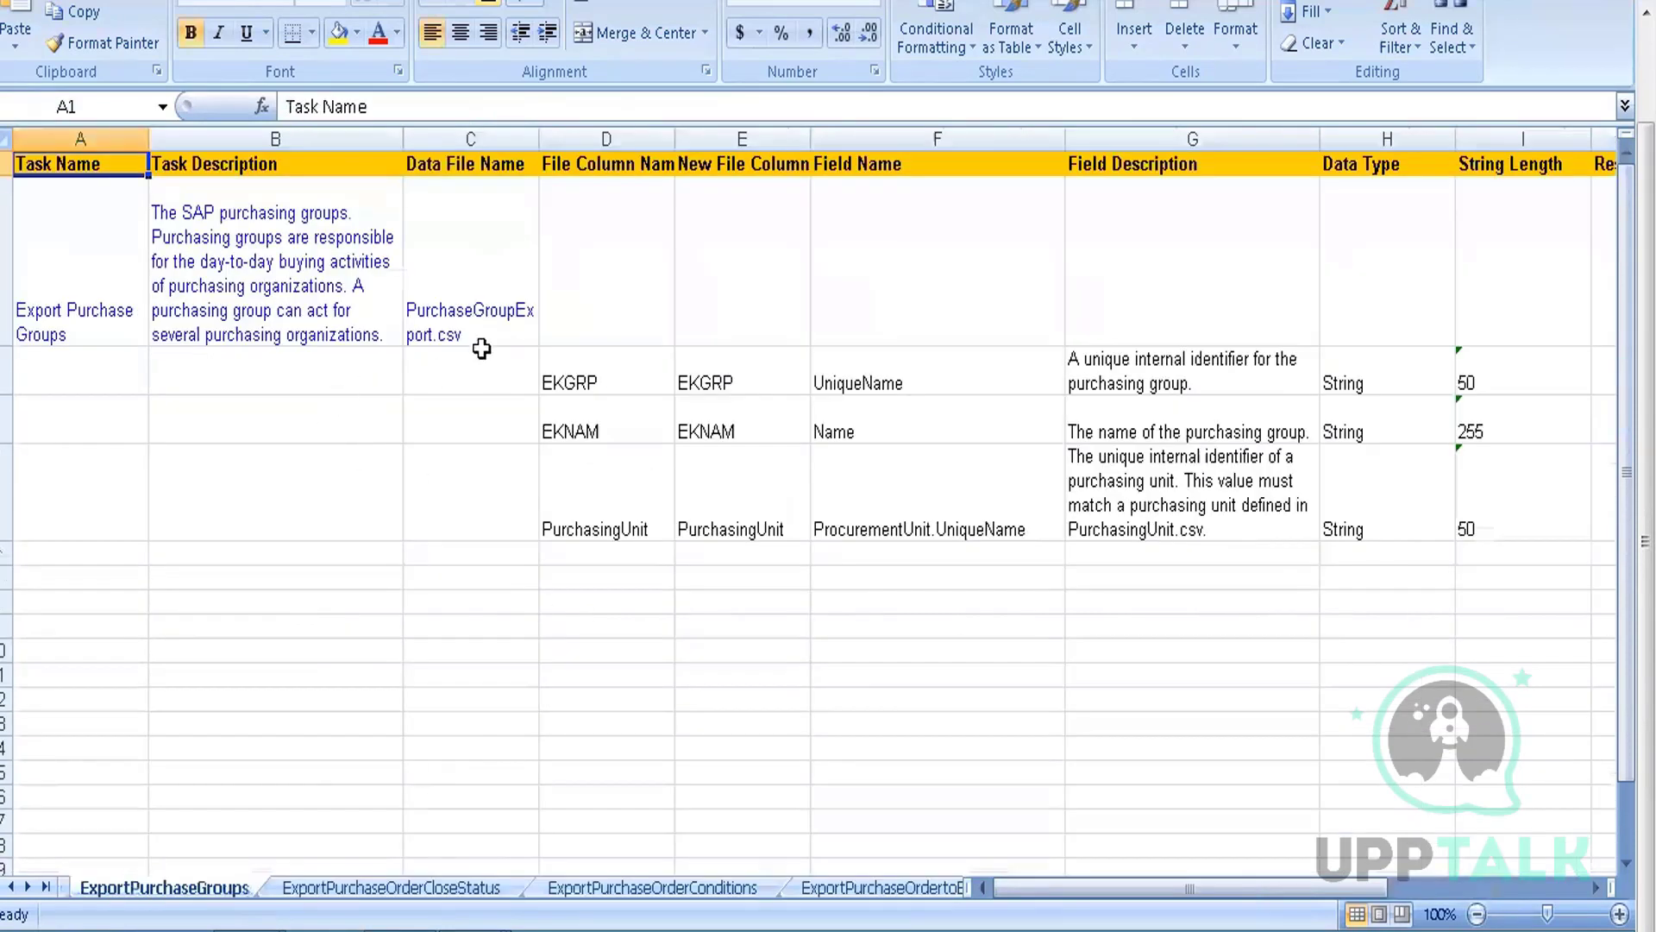
Open the Data Dictionary workbook's full list of sheets and browse through it
{"action": "left_click", "coordinate": [472, 299]}
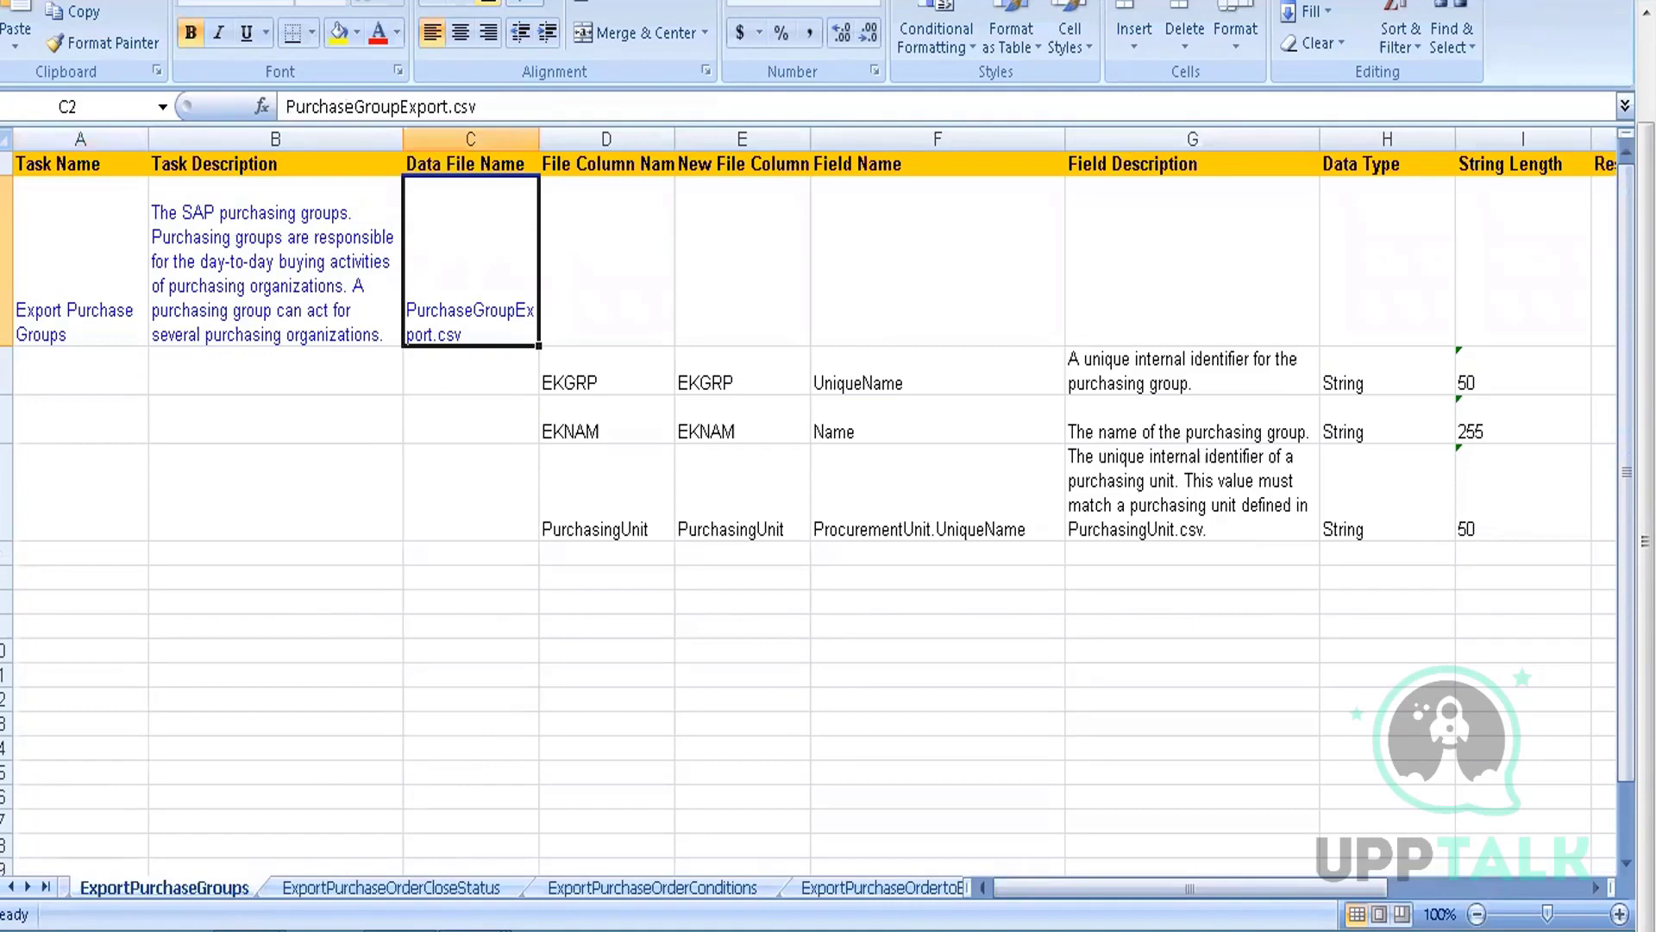
{"action": "right_click", "coordinate": [20, 891]}
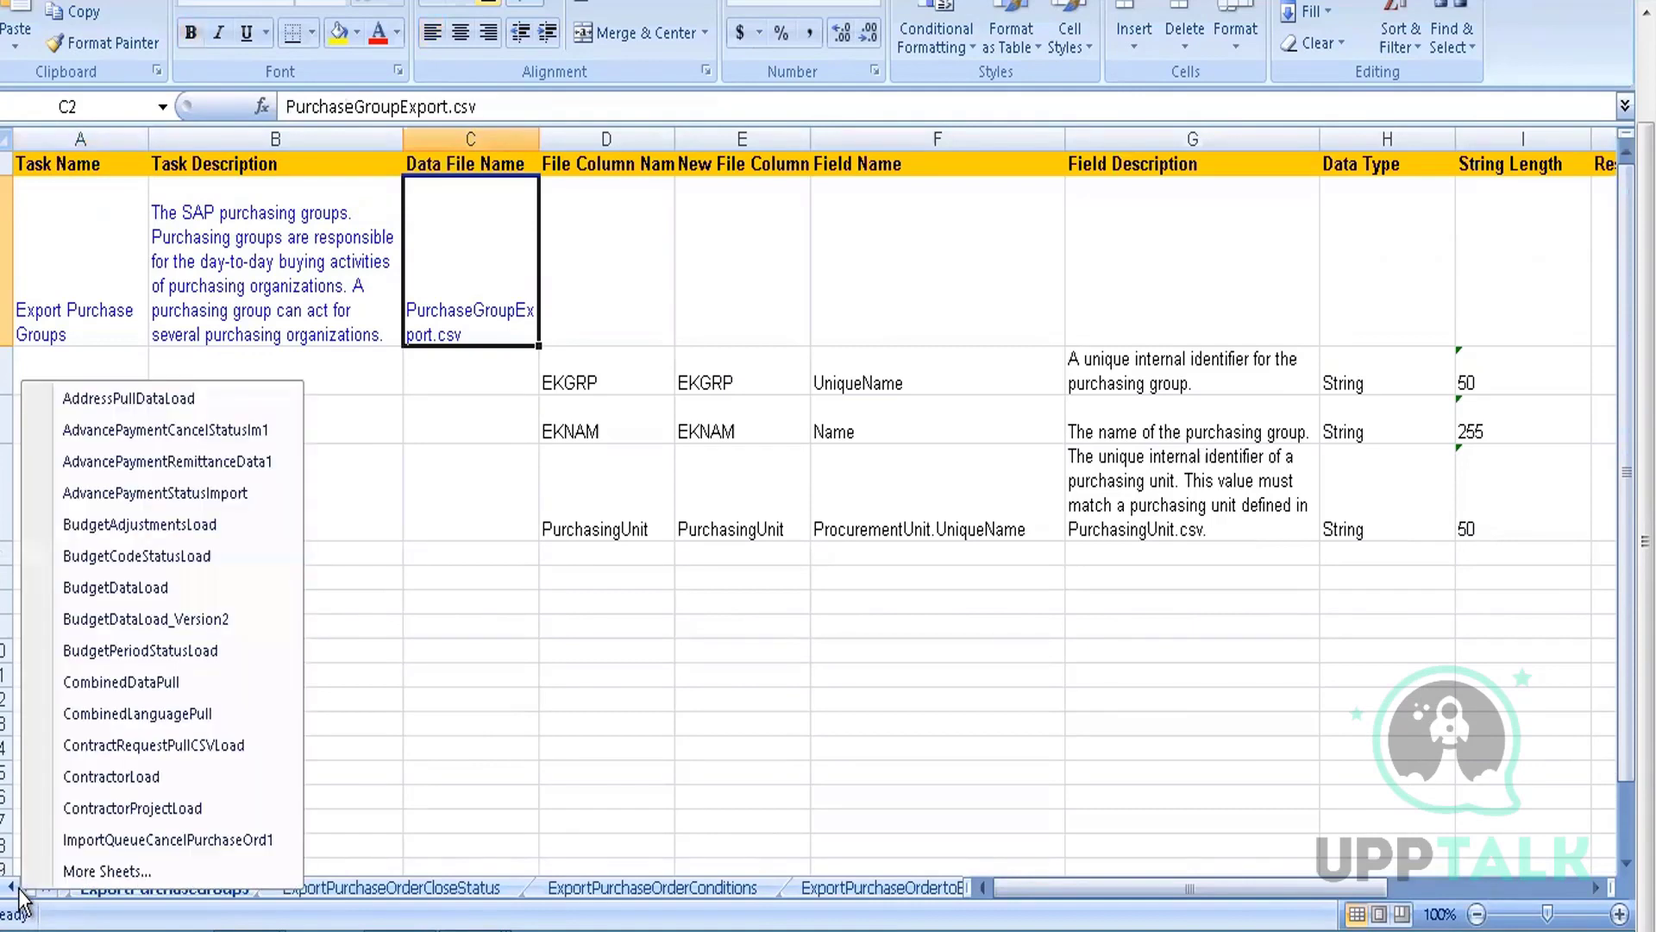
{"action": "left_click", "coordinate": [107, 873]}
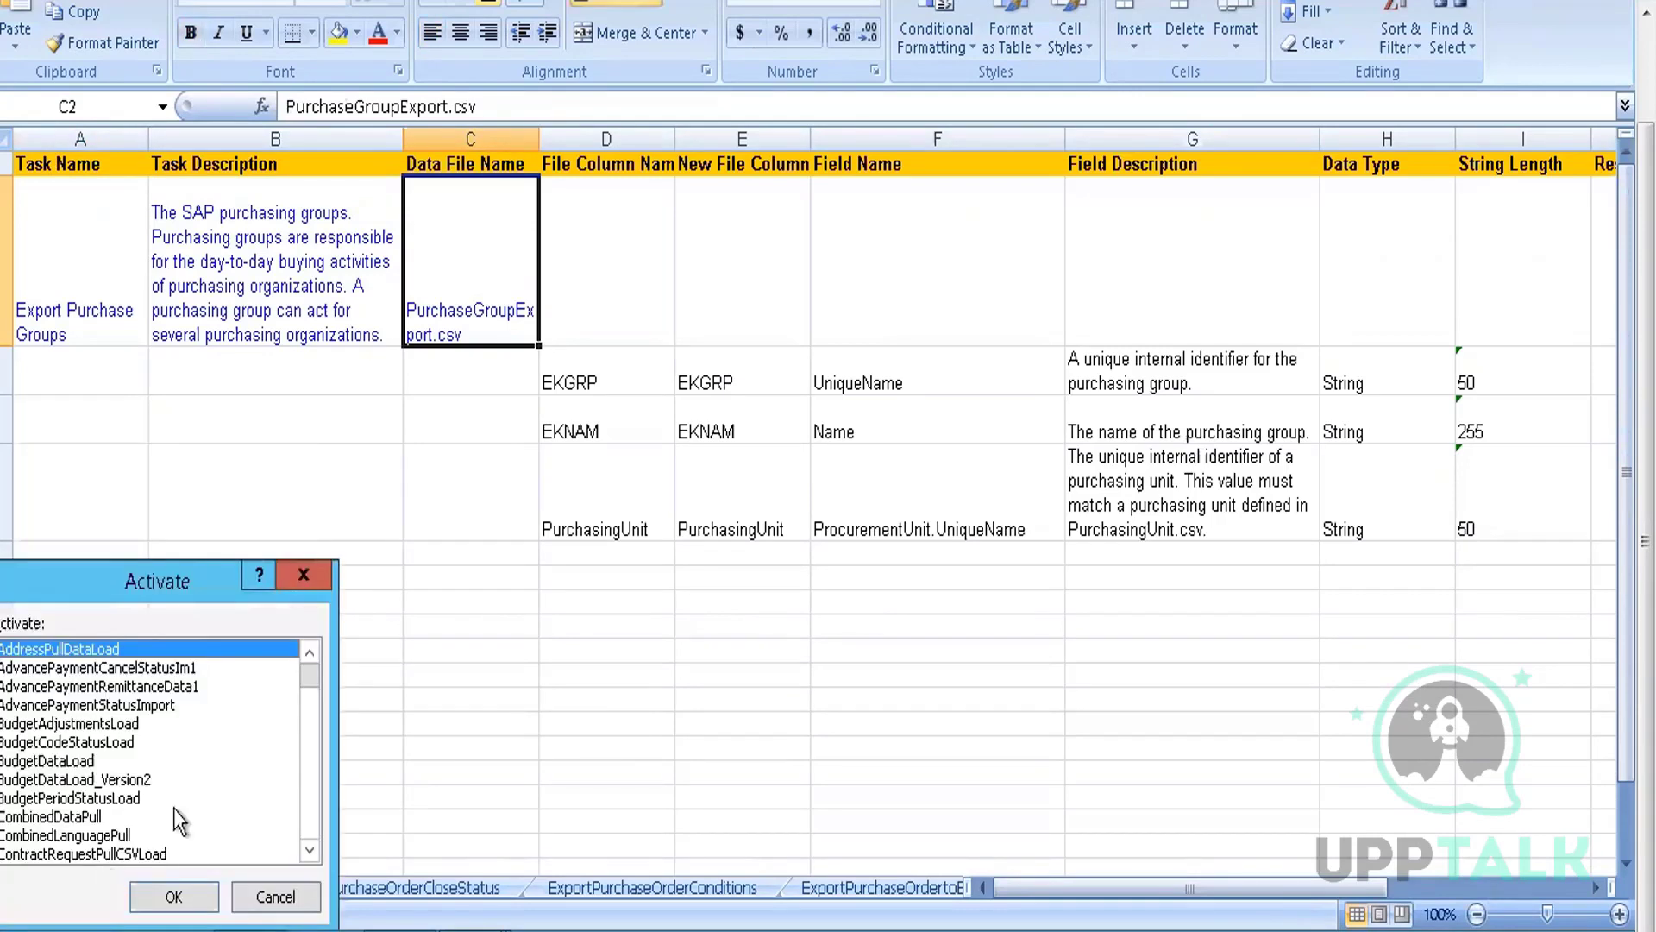
{"action": "key", "text": "Down"}
{"action": "key", "text": "Down"}
{"action": "key", "text": "Down"}
{"action": "key", "text": "Down"}
{"action": "key", "text": "Down"}
{"action": "key", "text": "Down"}
{"action": "key", "text": "Down"}
{"action": "key", "text": "Down"}
{"action": "key", "text": "Down"}
{"action": "key", "text": "Down"}
{"action": "key", "text": "Down"}
{"action": "key", "text": "Down"}
{"action": "key", "text": "Down"}
{"action": "key", "text": "Down"}
{"action": "key", "text": "Down"}
{"action": "key", "text": "Down"}
{"action": "key", "text": "Down"}
{"action": "key", "text": "Down"}
{"action": "key", "text": "Down"}
{"action": "key", "text": "Down"}
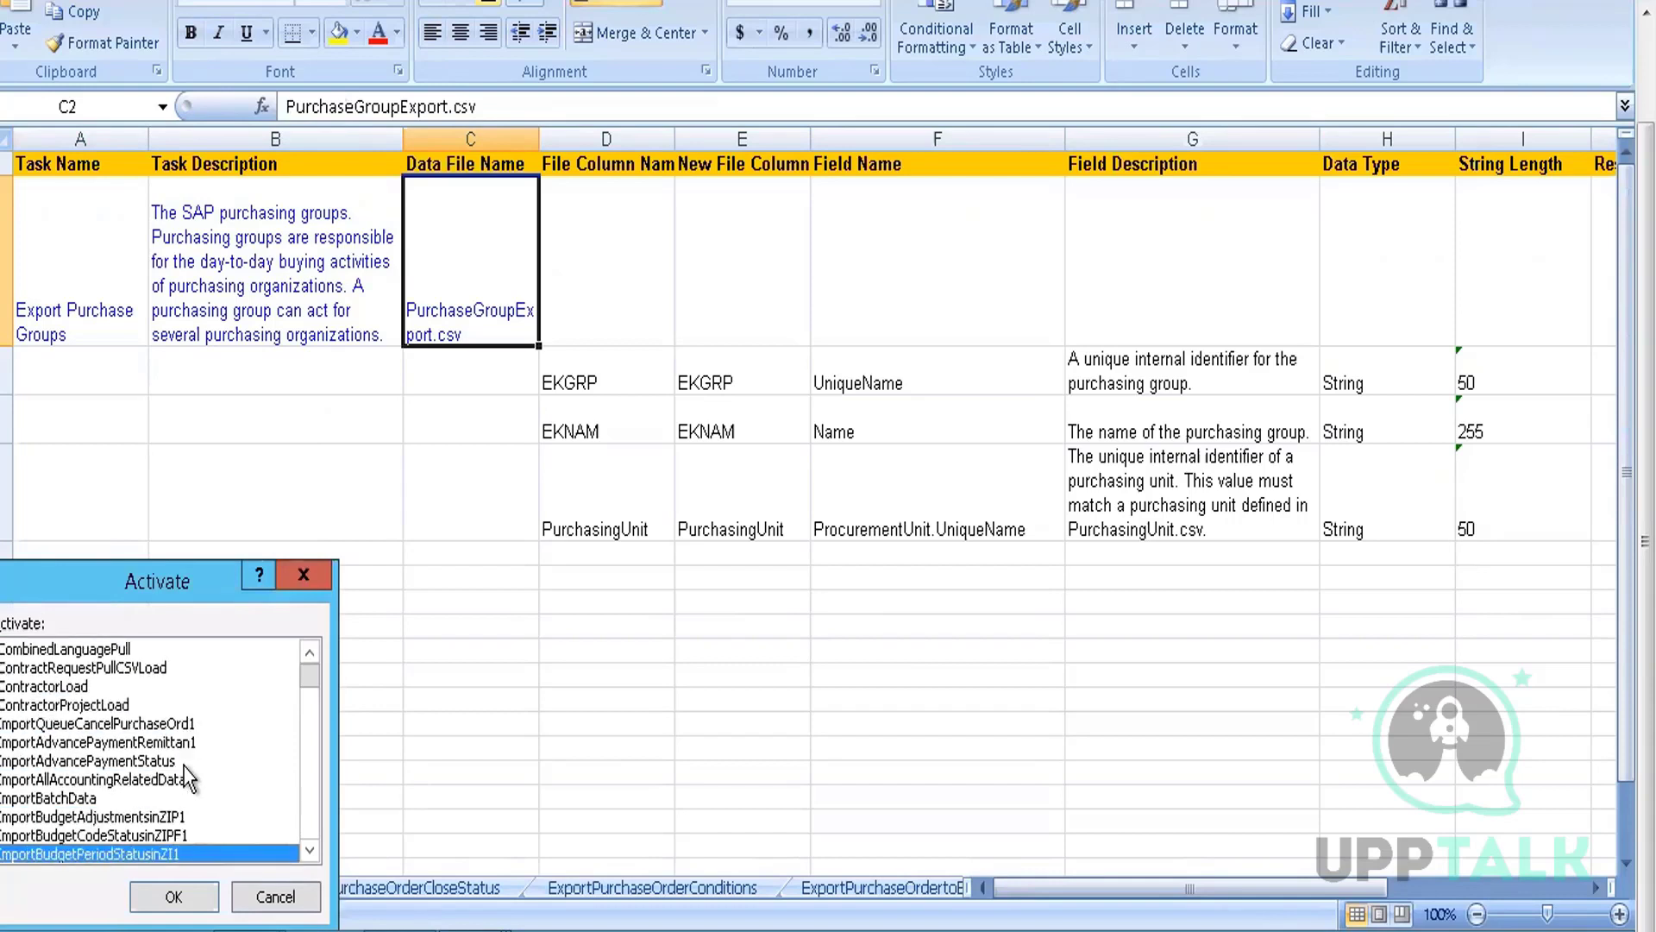
{"action": "key", "text": "Down"}
{"action": "key", "text": "Down"}
{"action": "key", "text": "Down"}
{"action": "key", "text": "Down"}
{"action": "key", "text": "Down"}
{"action": "key", "text": "Down"}
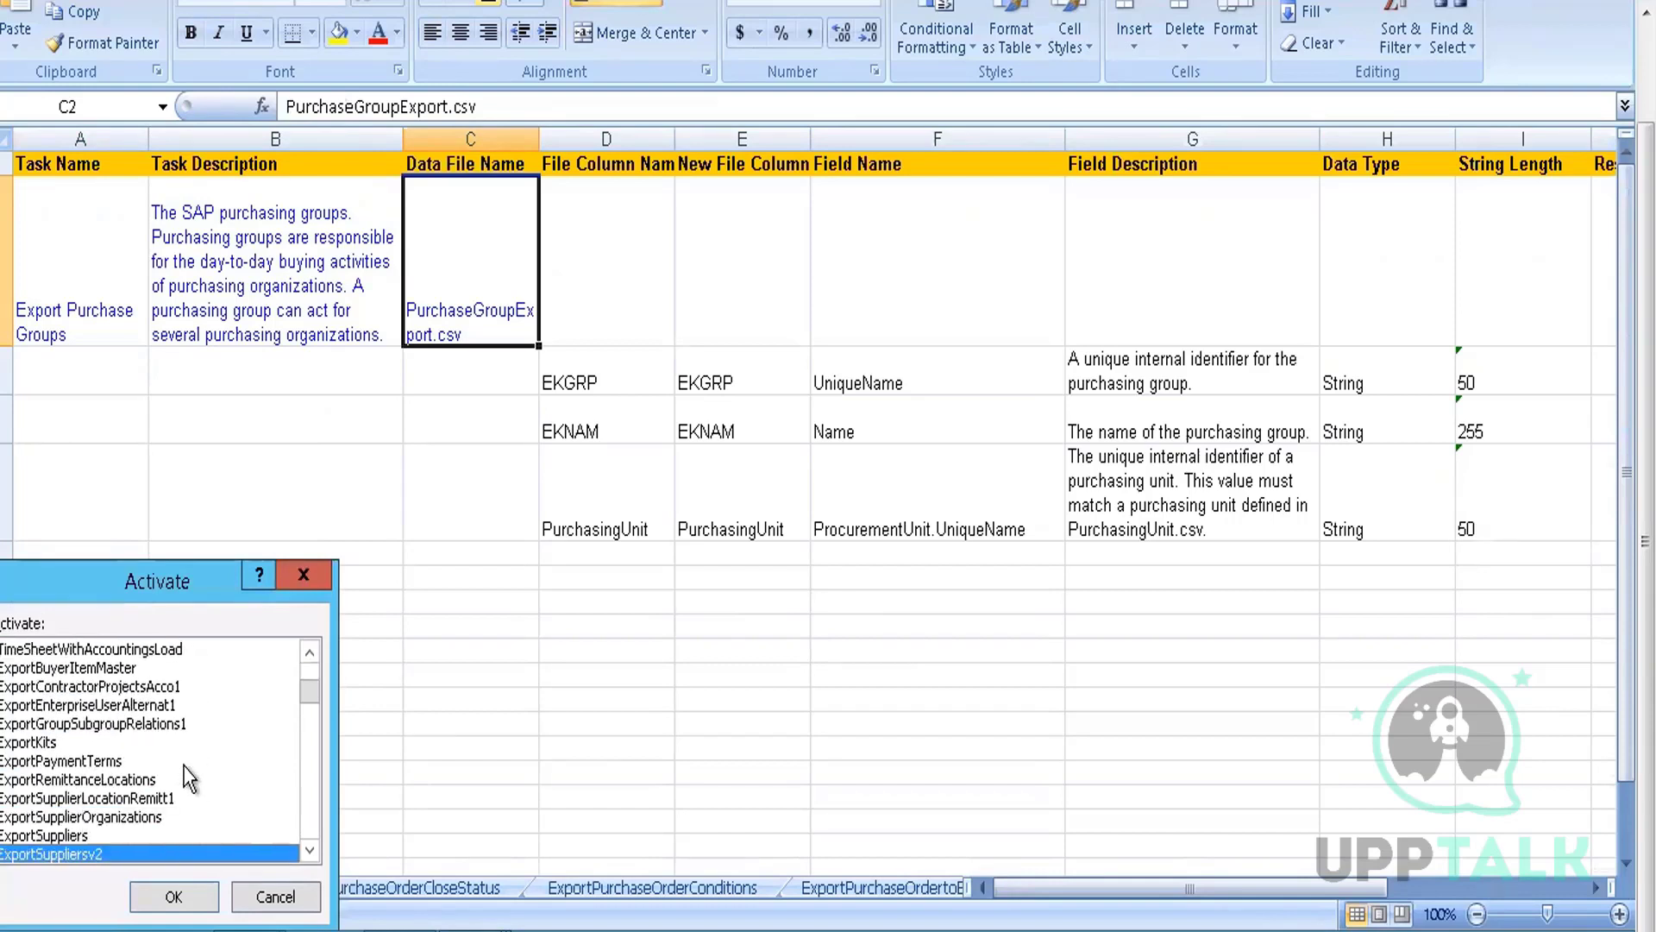
{"action": "key", "text": "Up"}
{"action": "key", "text": "Up"}
{"action": "key", "text": "Up"}
{"action": "key", "text": "Up"}
{"action": "key", "text": "Up"}
{"action": "key", "text": "Up"}
{"action": "key", "text": "Up"}
{"action": "key", "text": "Up"}
{"action": "key", "text": "Up"}
{"action": "key", "text": "Up"}
{"action": "key", "text": "Up"}
{"action": "key", "text": "Up"}
{"action": "key", "text": "Up"}
{"action": "key", "text": "Up"}
{"action": "key", "text": "Up"}
{"action": "key", "text": "Up"}
{"action": "key", "text": "Up"}
{"action": "key", "text": "Up"}
{"action": "key", "text": "Up"}
{"action": "key", "text": "Up"}
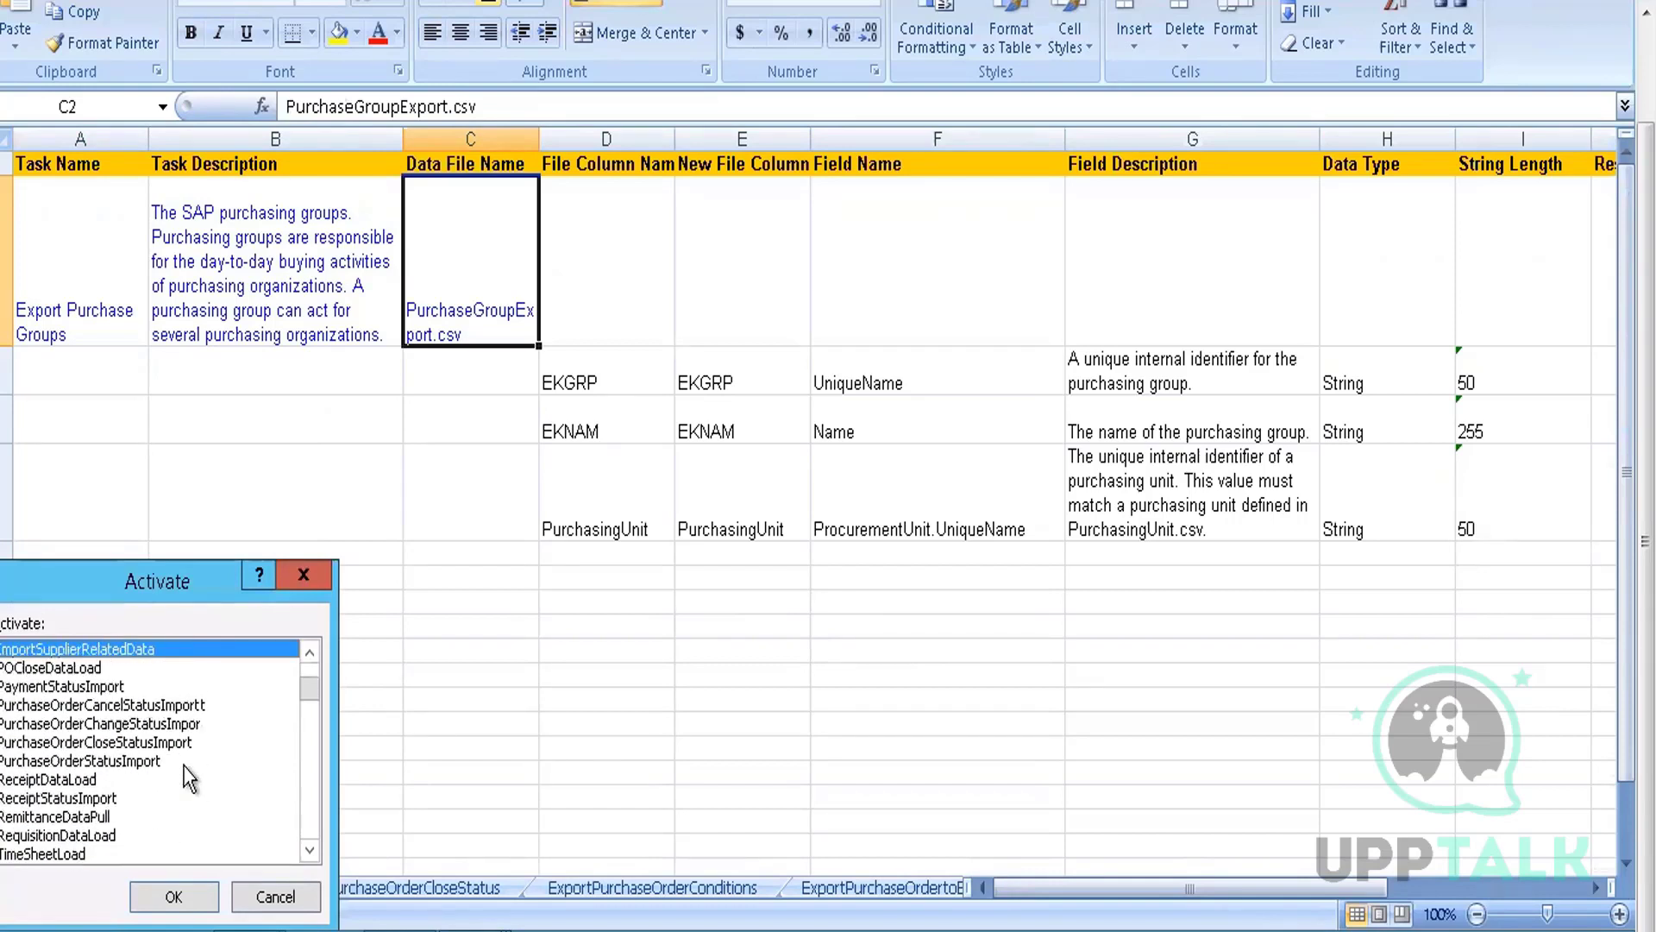
{"action": "key", "text": "Up"}
{"action": "key", "text": "Up"}
{"action": "key", "text": "Up"}
{"action": "key", "text": "Up"}
{"action": "key", "text": "Up"}
{"action": "key", "text": "Up"}
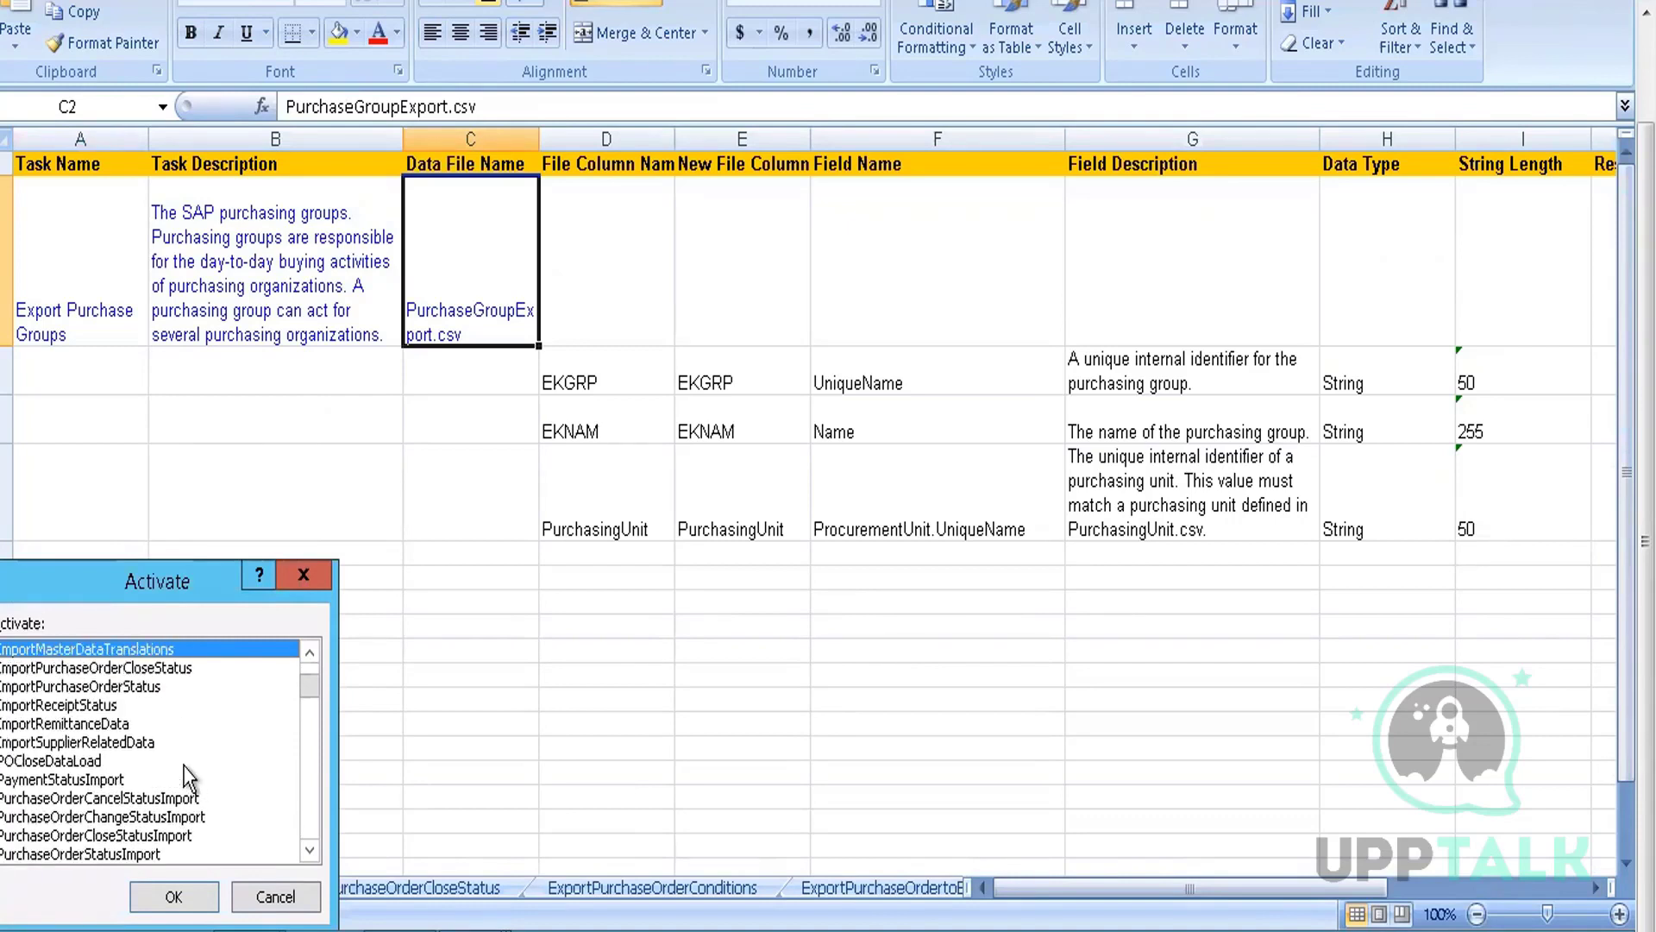
{"action": "key", "text": "Up"}
{"action": "key", "text": "Up"}
{"action": "key", "text": "Up"}
{"action": "key", "text": "Up"}
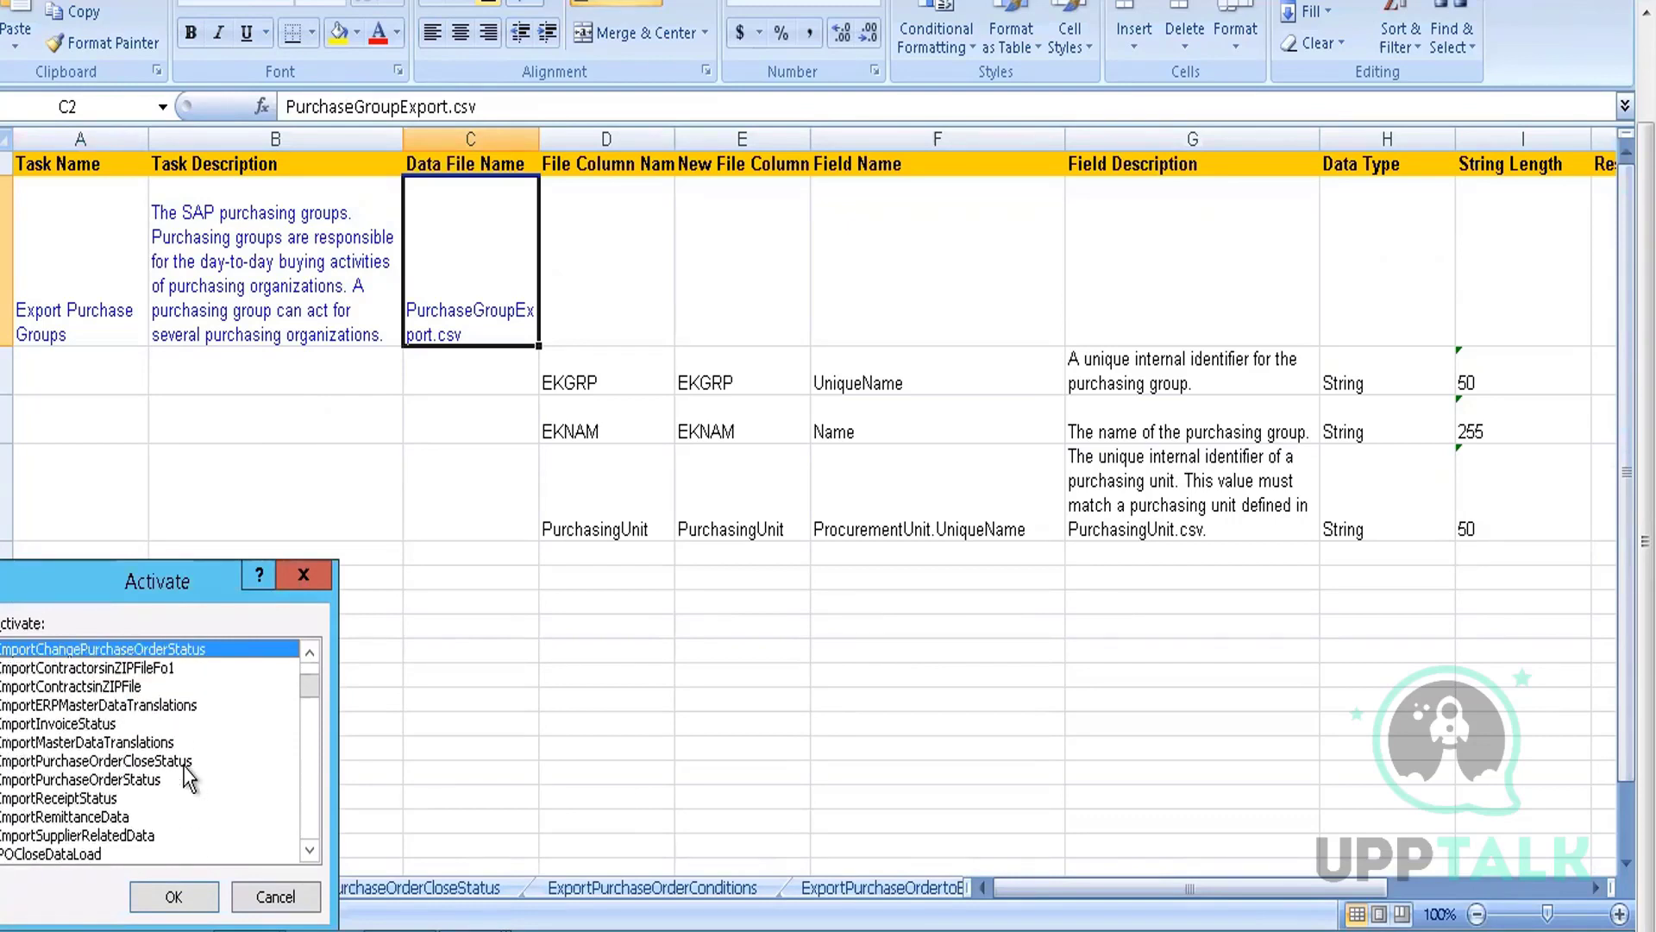
{"action": "key", "text": "Down"}
{"action": "key", "text": "Down"}
{"action": "key", "text": "Down"}
{"action": "key", "text": "Down"}
{"action": "key", "text": "Down"}
{"action": "key", "text": "Down"}
{"action": "key", "text": "Down"}
{"action": "key", "text": "Down"}
{"action": "key", "text": "Down"}
{"action": "key", "text": "Down"}
{"action": "key", "text": "Down"}
{"action": "key", "text": "Down"}
{"action": "key", "text": "Down"}
{"action": "key", "text": "Down"}
{"action": "key", "text": "Down"}
{"action": "key", "text": "Down"}
{"action": "key", "text": "Down"}
{"action": "key", "text": "Down"}
{"action": "key", "text": "Down"}
{"action": "key", "text": "Down"}
{"action": "key", "text": "Down"}
{"action": "key", "text": "Down"}
{"action": "key", "text": "Down"}
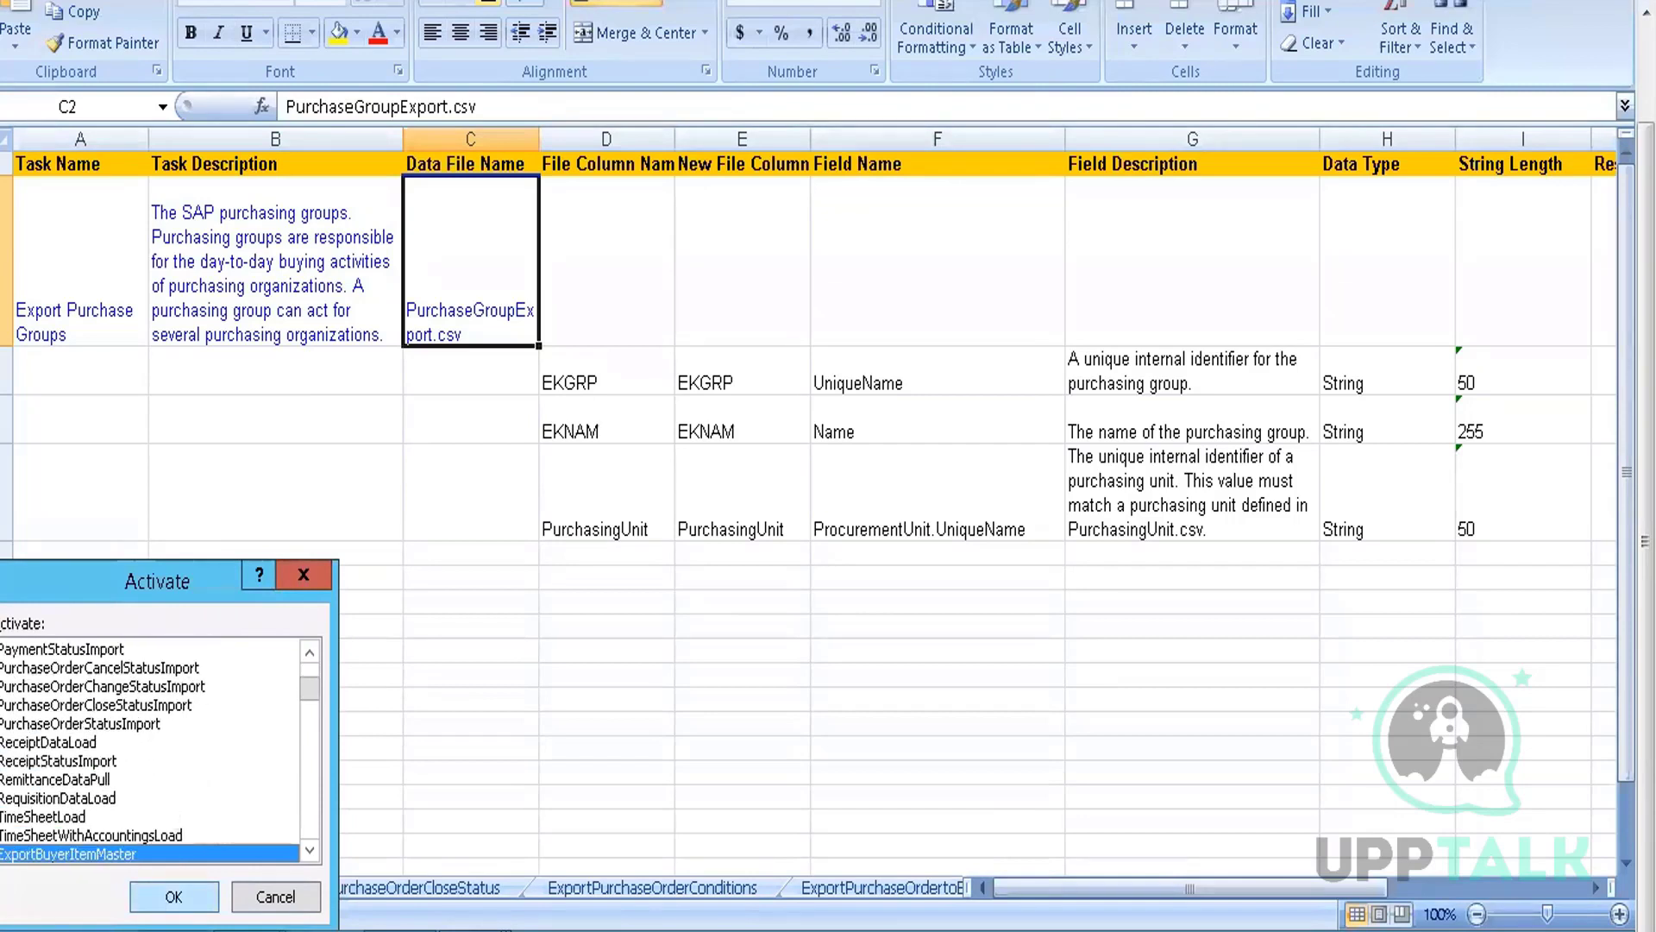
{"action": "key", "text": "Down"}
{"action": "key", "text": "Down"}
{"action": "key", "text": "Down"}
{"action": "key", "text": "Down"}
{"action": "key", "text": "Down"}
{"action": "key", "text": "Down"}
{"action": "key", "text": "Down"}
{"action": "key", "text": "Down"}
{"action": "key", "text": "Down"}
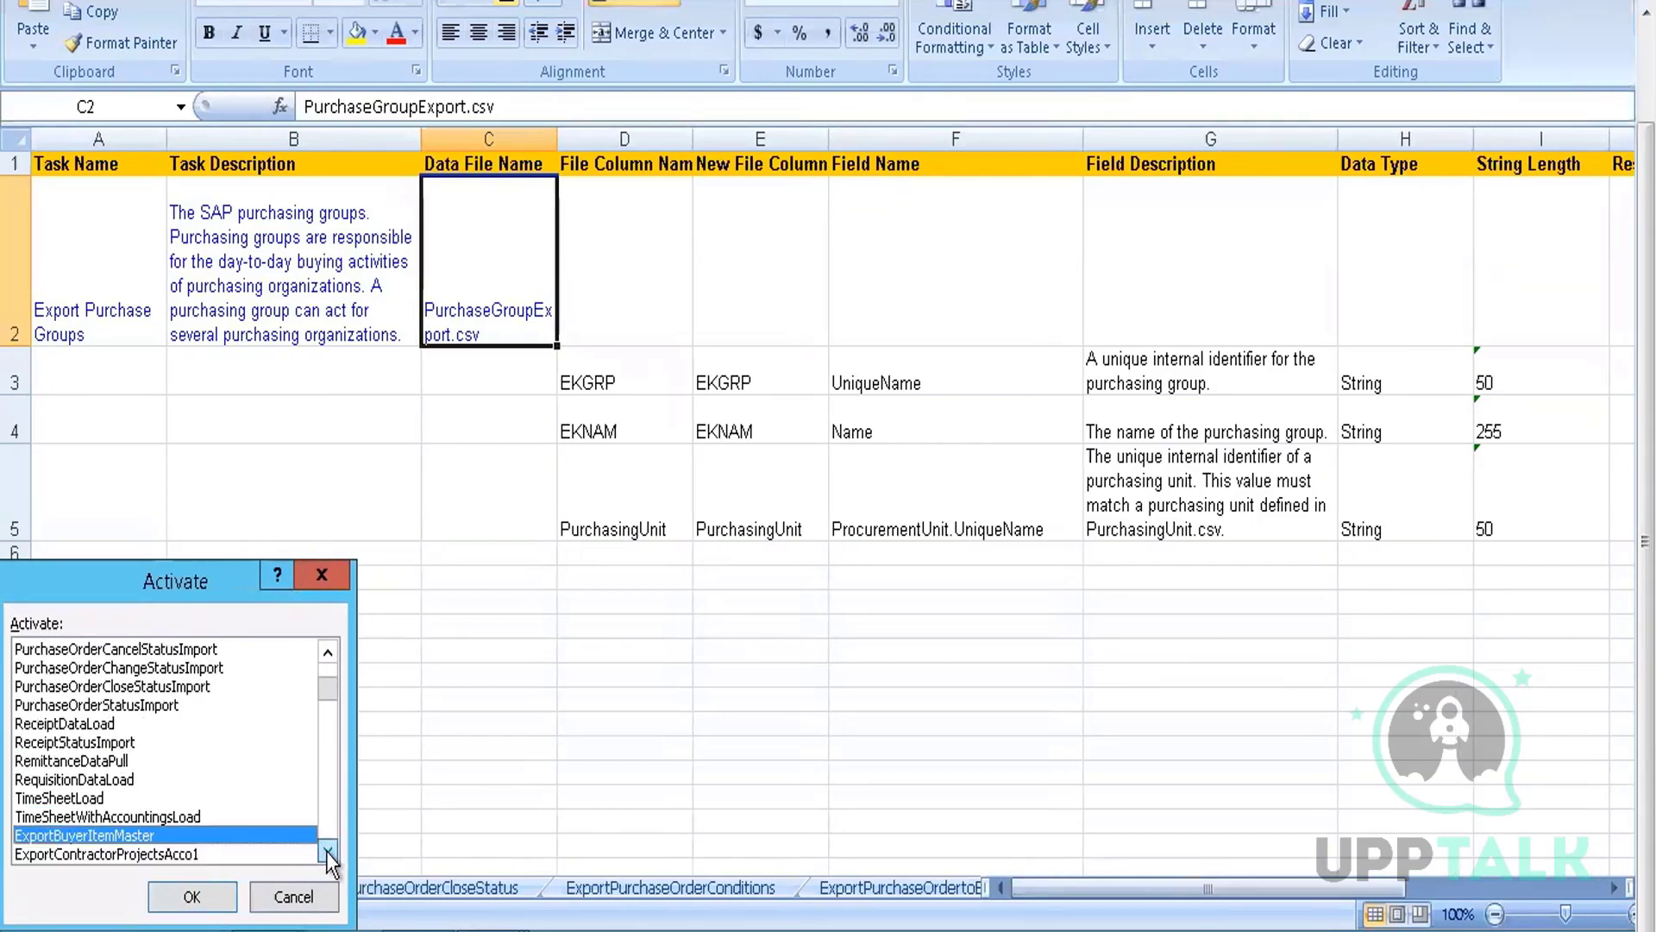
{"action": "key", "text": "Down"}
{"action": "key", "text": "Down"}
{"action": "key", "text": "Down"}
{"action": "key", "text": "Down"}
{"action": "key", "text": "Down"}
{"action": "key", "text": "Down"}
{"action": "key", "text": "Down"}
{"action": "key", "text": "Down"}
{"action": "key", "text": "Down"}
{"action": "key", "text": "Down"}
{"action": "key", "text": "Down"}
{"action": "key", "text": "Down"}
{"action": "key", "text": "Down"}
{"action": "key", "text": "Down"}
{"action": "key", "text": "Down"}
{"action": "key", "text": "Down"}
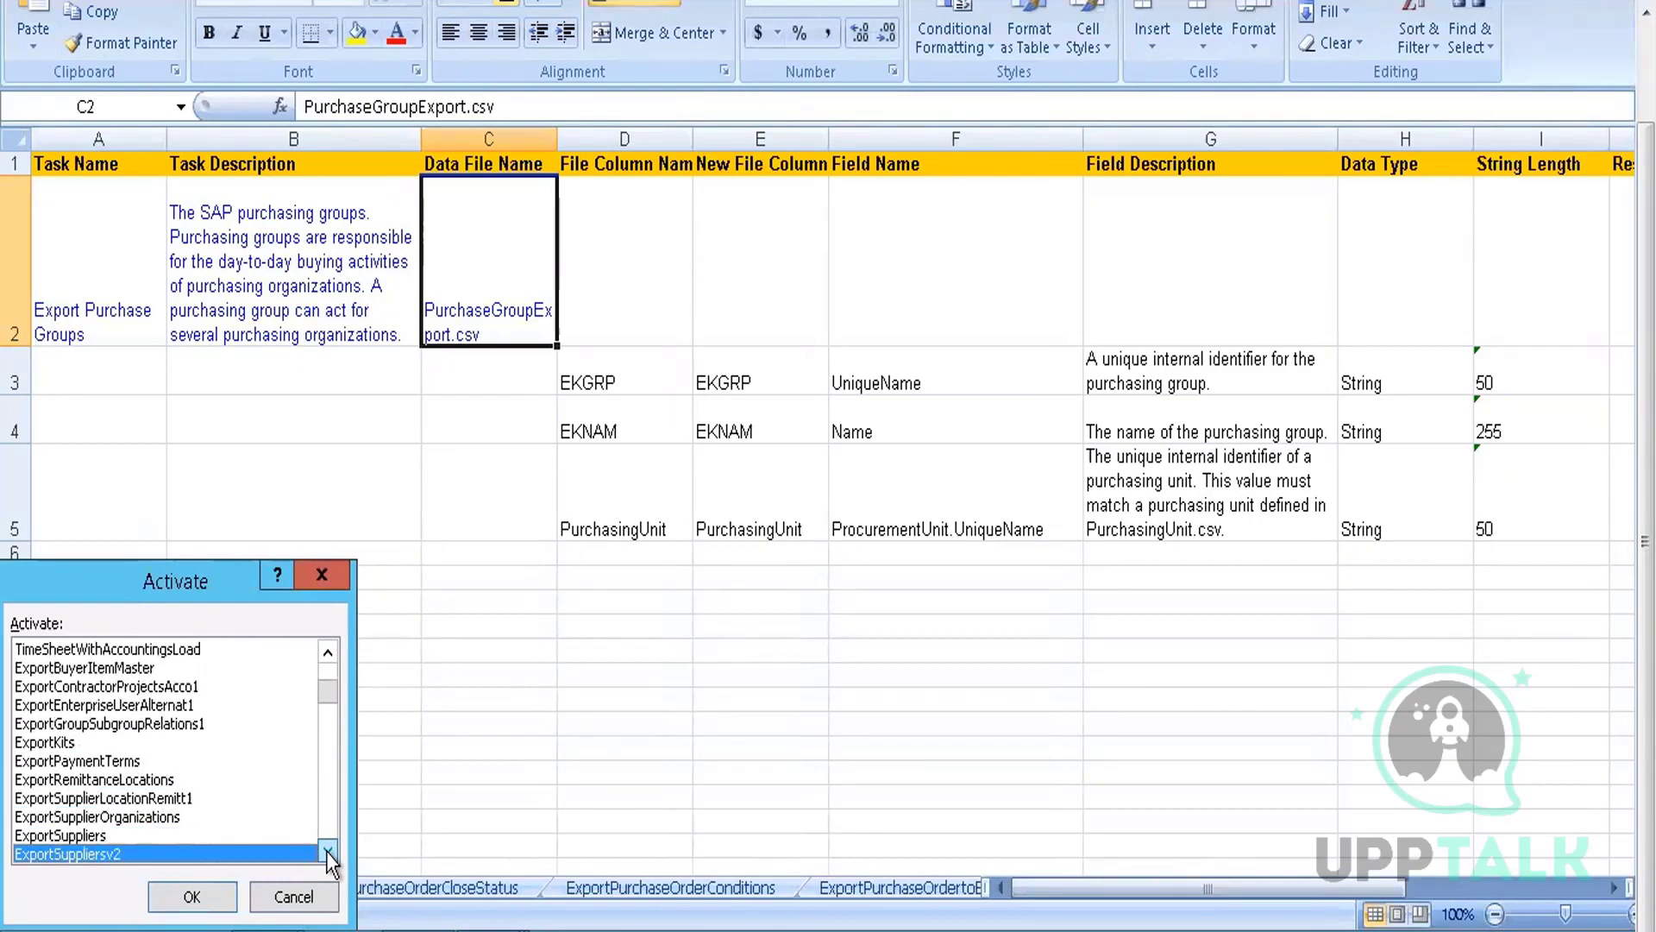
{"action": "key", "text": "Down"}
{"action": "key", "text": "Down"}
{"action": "key", "text": "Down"}
{"action": "key", "text": "Down"}
{"action": "key", "text": "Down"}
{"action": "key", "text": "Down"}
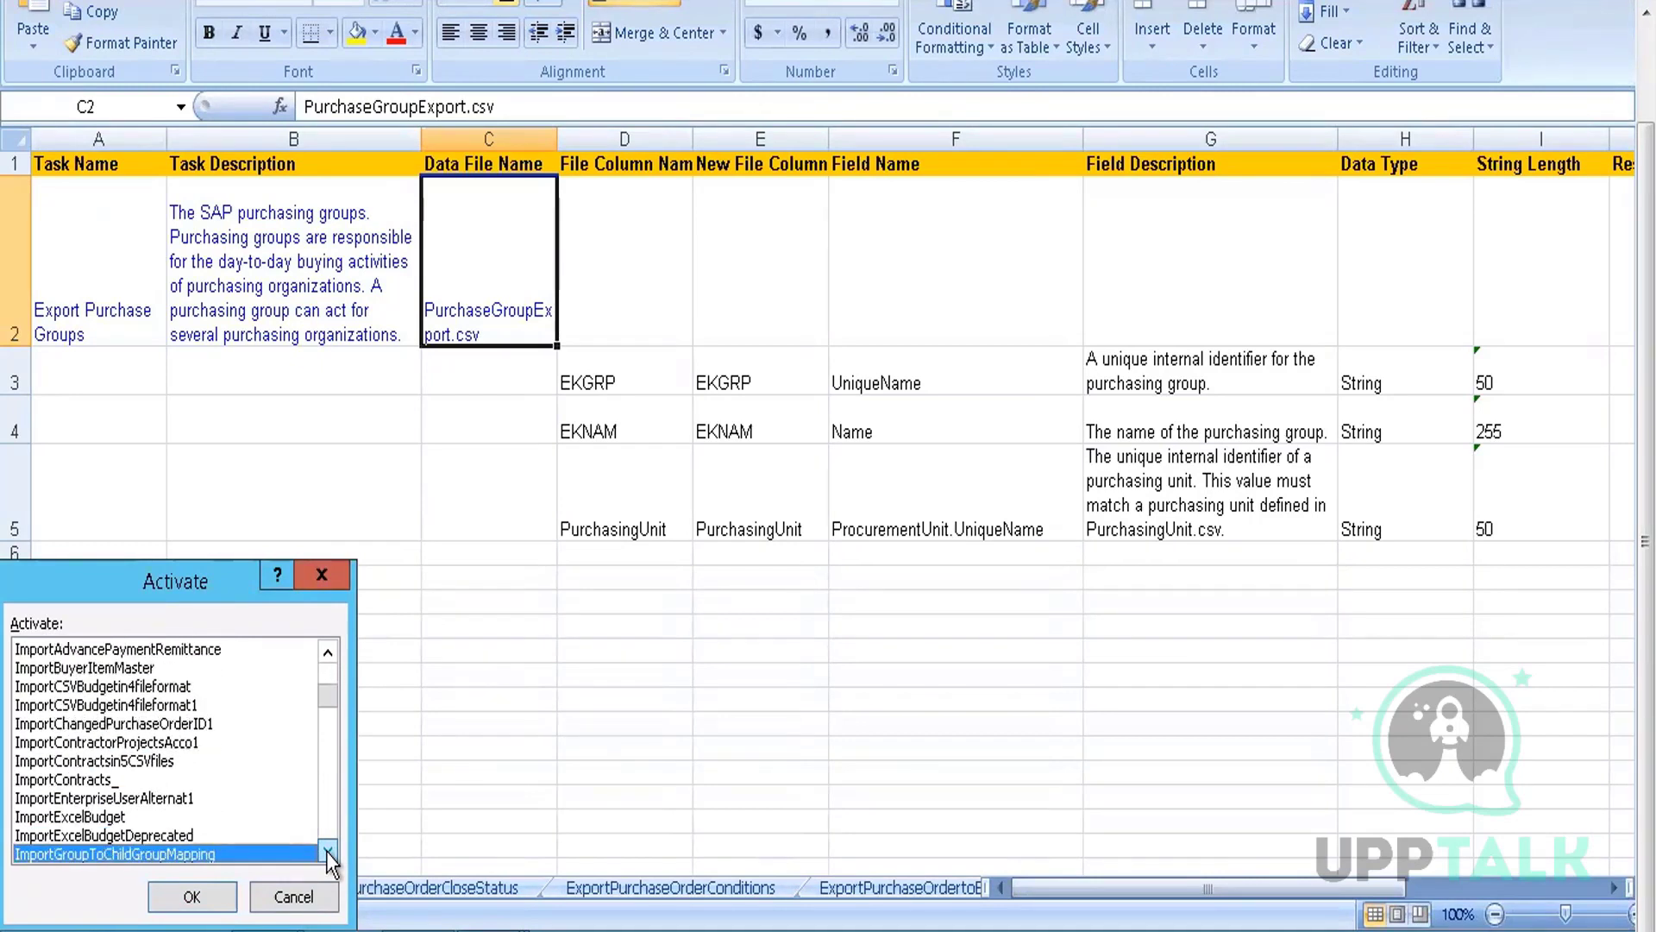
{"action": "key", "text": "Down"}
{"action": "key", "text": "Down"}
{"action": "key", "text": "Down"}
{"action": "key", "text": "Down"}
{"action": "key", "text": "Down"}
{"action": "key", "text": "Down"}
{"action": "key", "text": "Down"}
{"action": "key", "text": "Down"}
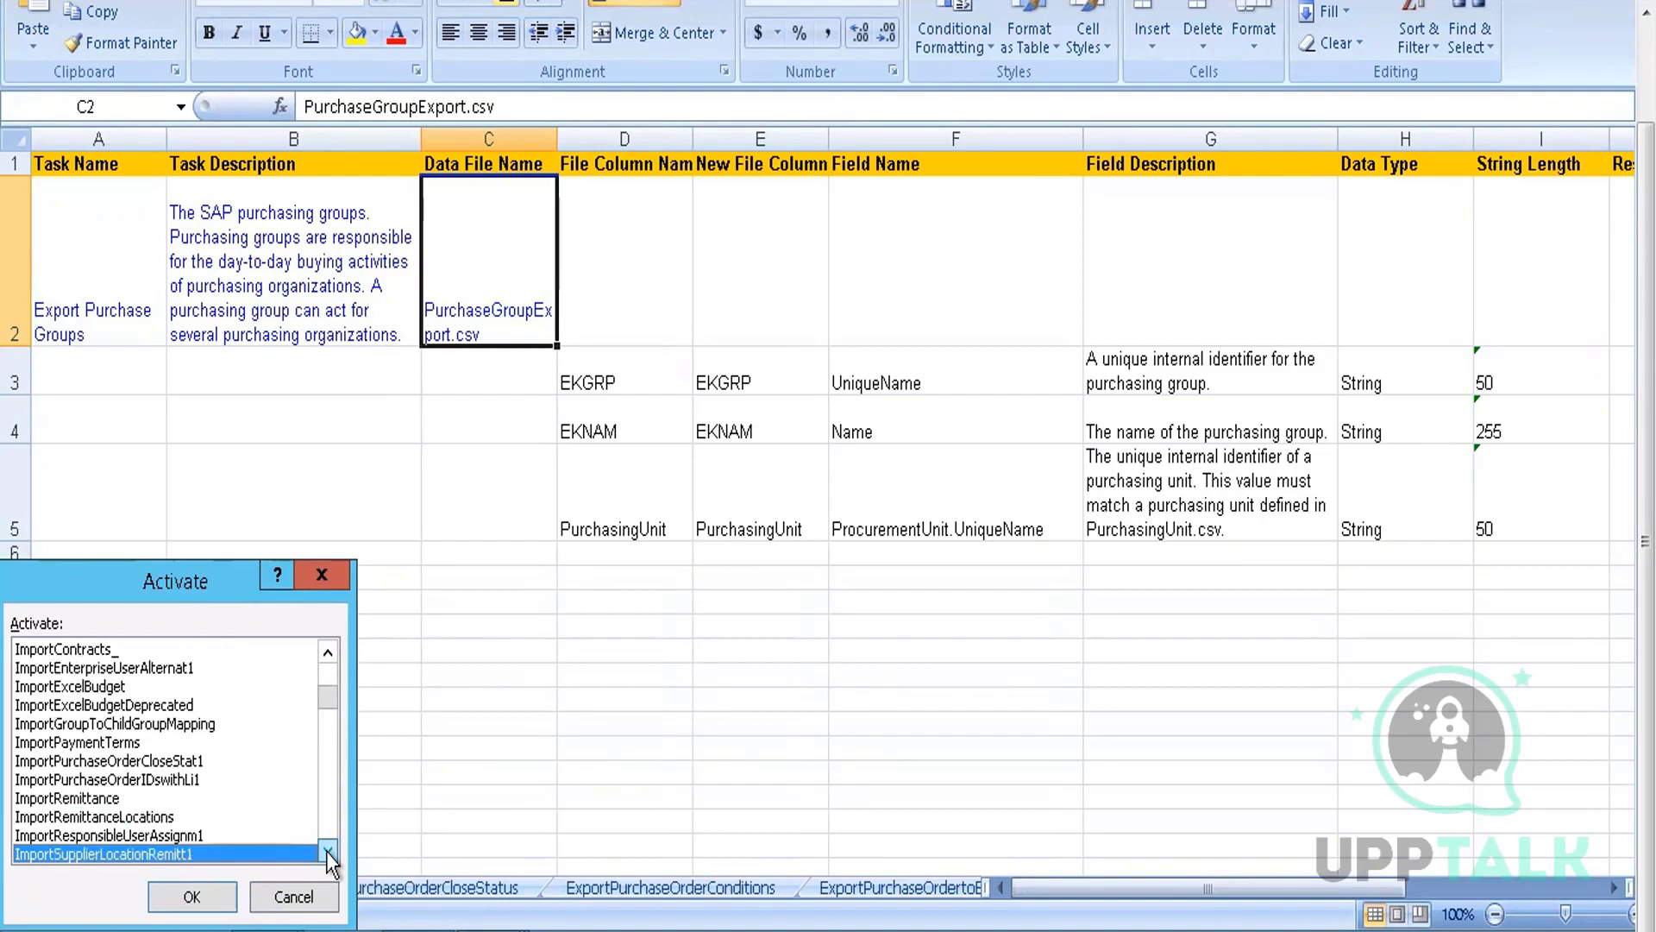
{"action": "key", "text": "Down"}
{"action": "key", "text": "Down"}
{"action": "key", "text": "Down"}
{"action": "key", "text": "Down"}
{"action": "key", "text": "Down"}
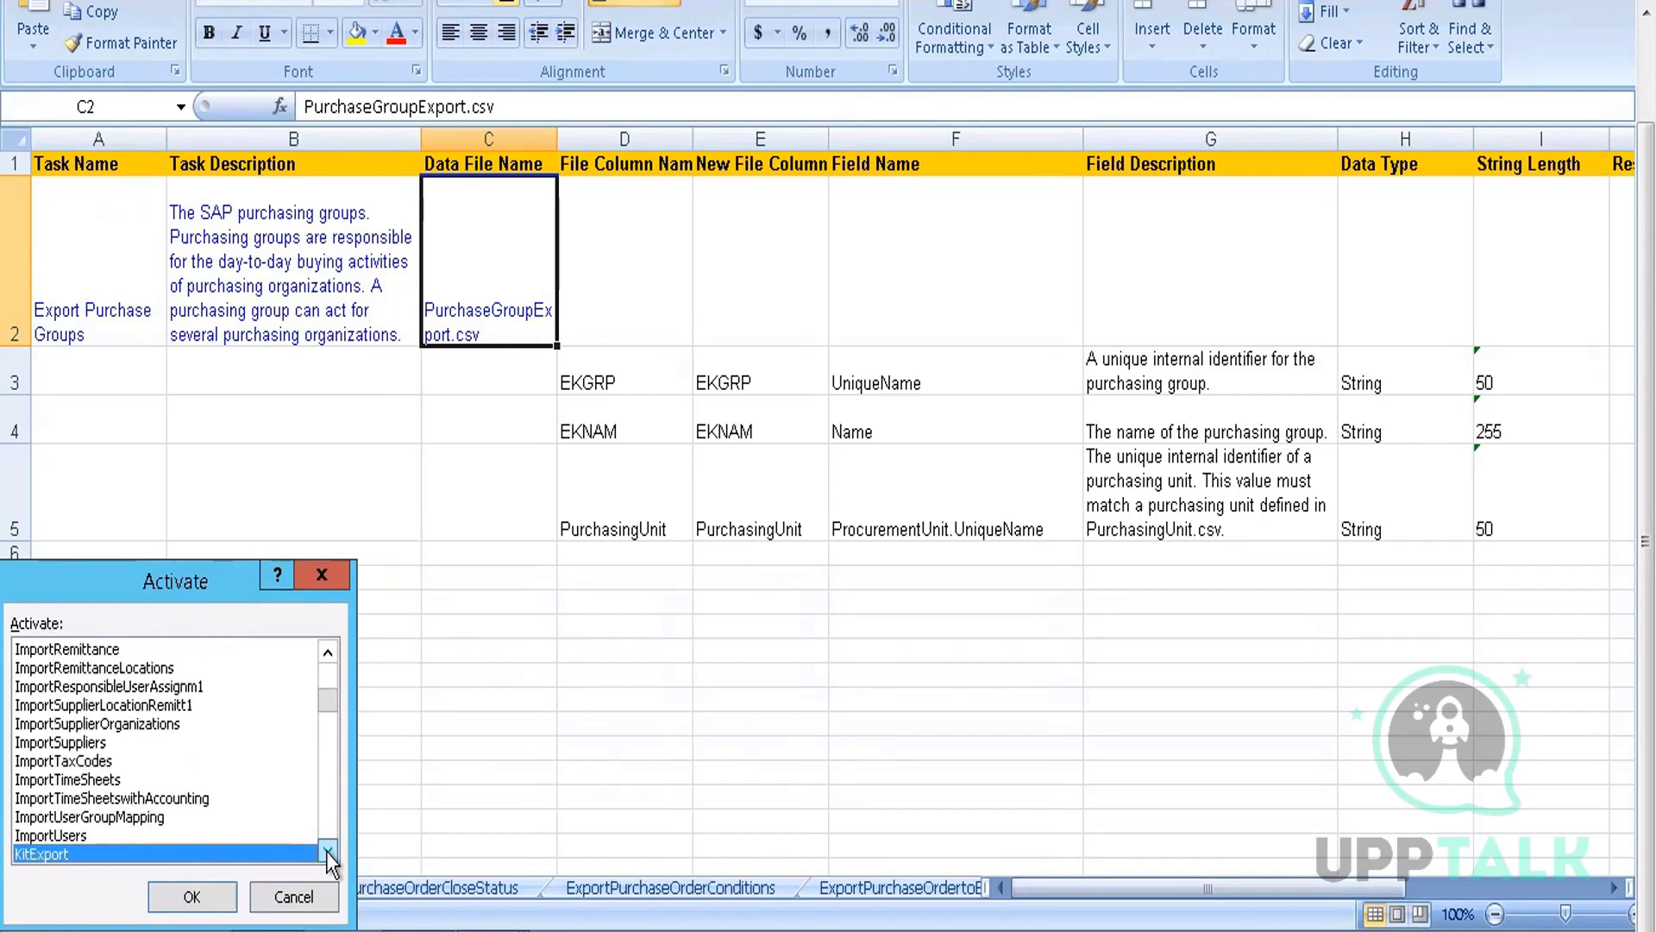
{"action": "key", "text": "Down"}
{"action": "key", "text": "Down"}
{"action": "key", "text": "Down"}
{"action": "key", "text": "Down"}
{"action": "key", "text": "Down"}
{"action": "key", "text": "Down"}
{"action": "key", "text": "Down"}
{"action": "key", "text": "Down"}
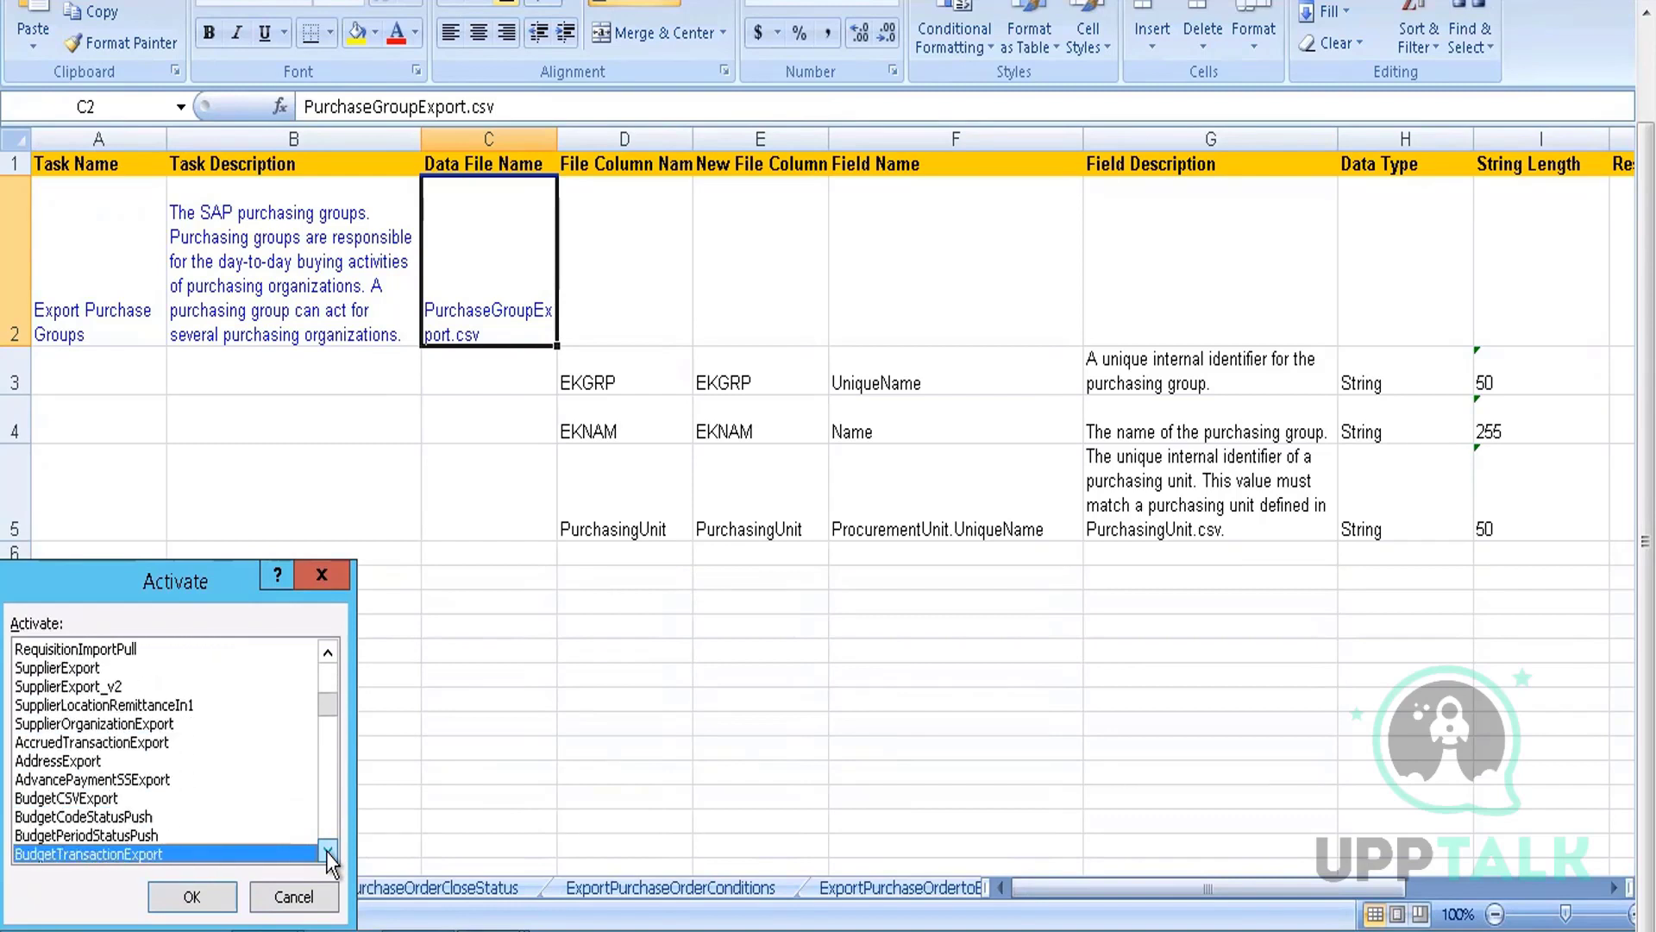
{"action": "key", "text": "Down"}
Activate the ExportPurchasingUnits sheet, then switch to the ProcurementUnitExport workbook
{"action": "key", "text": "Down"}
{"action": "key", "text": "Down"}
{"action": "key", "text": "Down"}
{"action": "key", "text": "Down"}
{"action": "key", "text": "Down"}
{"action": "key", "text": "Down"}
{"action": "key", "text": "Down"}
{"action": "key", "text": "Down"}
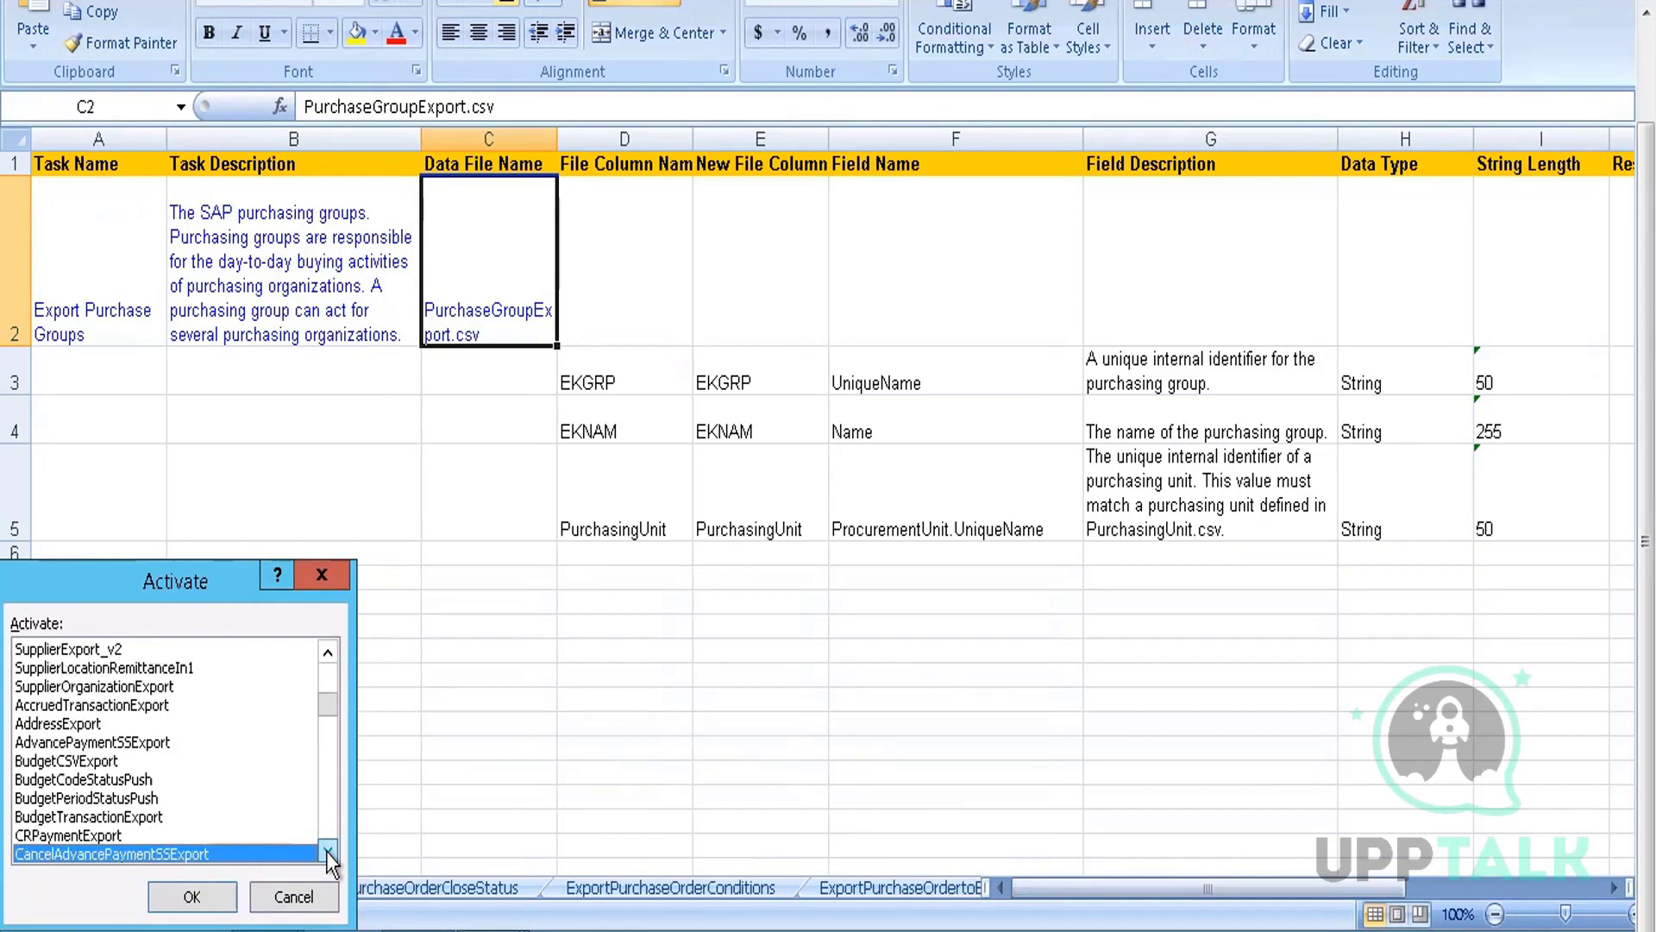
{"action": "key", "text": "Down"}
{"action": "key", "text": "Down"}
{"action": "key", "text": "Down"}
{"action": "key", "text": "Down"}
{"action": "key", "text": "Down"}
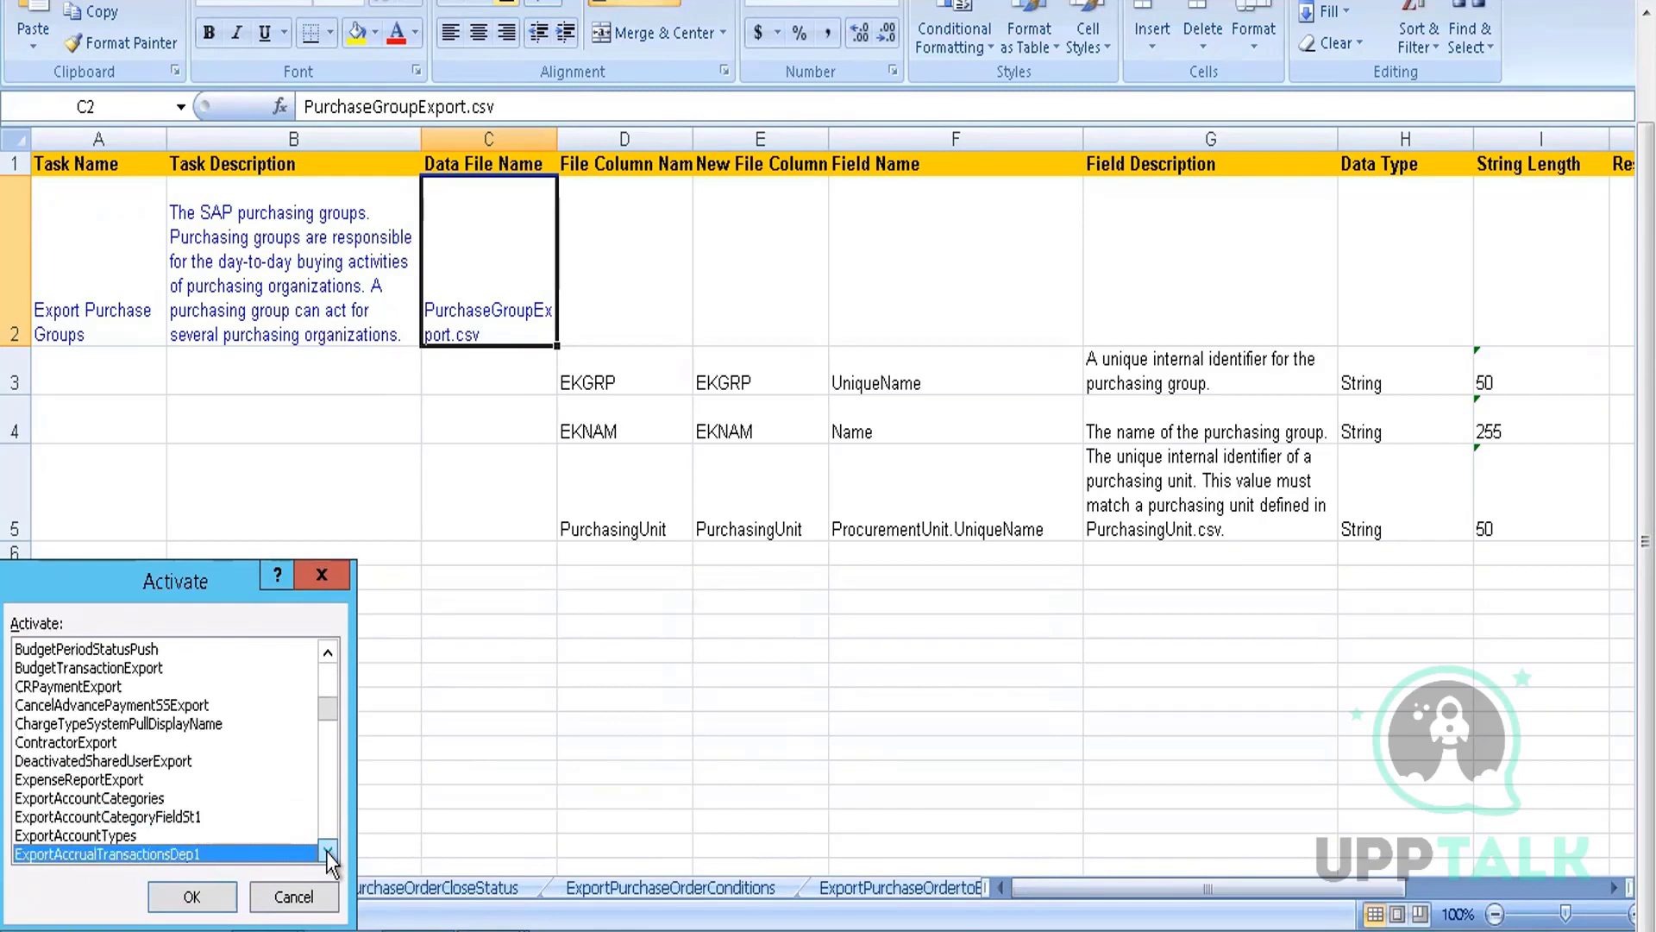
{"action": "key", "text": "Down"}
{"action": "key", "text": "Down"}
{"action": "key", "text": "Down"}
{"action": "key", "text": "Down"}
{"action": "key", "text": "Down"}
{"action": "key", "text": "Down"}
{"action": "key", "text": "Down"}
{"action": "key", "text": "Down"}
{"action": "key", "text": "Down"}
{"action": "key", "text": "Down"}
{"action": "key", "text": "Down"}
{"action": "key", "text": "Down"}
{"action": "key", "text": "Down"}
{"action": "key", "text": "Down"}
{"action": "key", "text": "Down"}
{"action": "key", "text": "Down"}
{"action": "key", "text": "Down"}
{"action": "key", "text": "Down"}
{"action": "key", "text": "Down"}
{"action": "key", "text": "Down"}
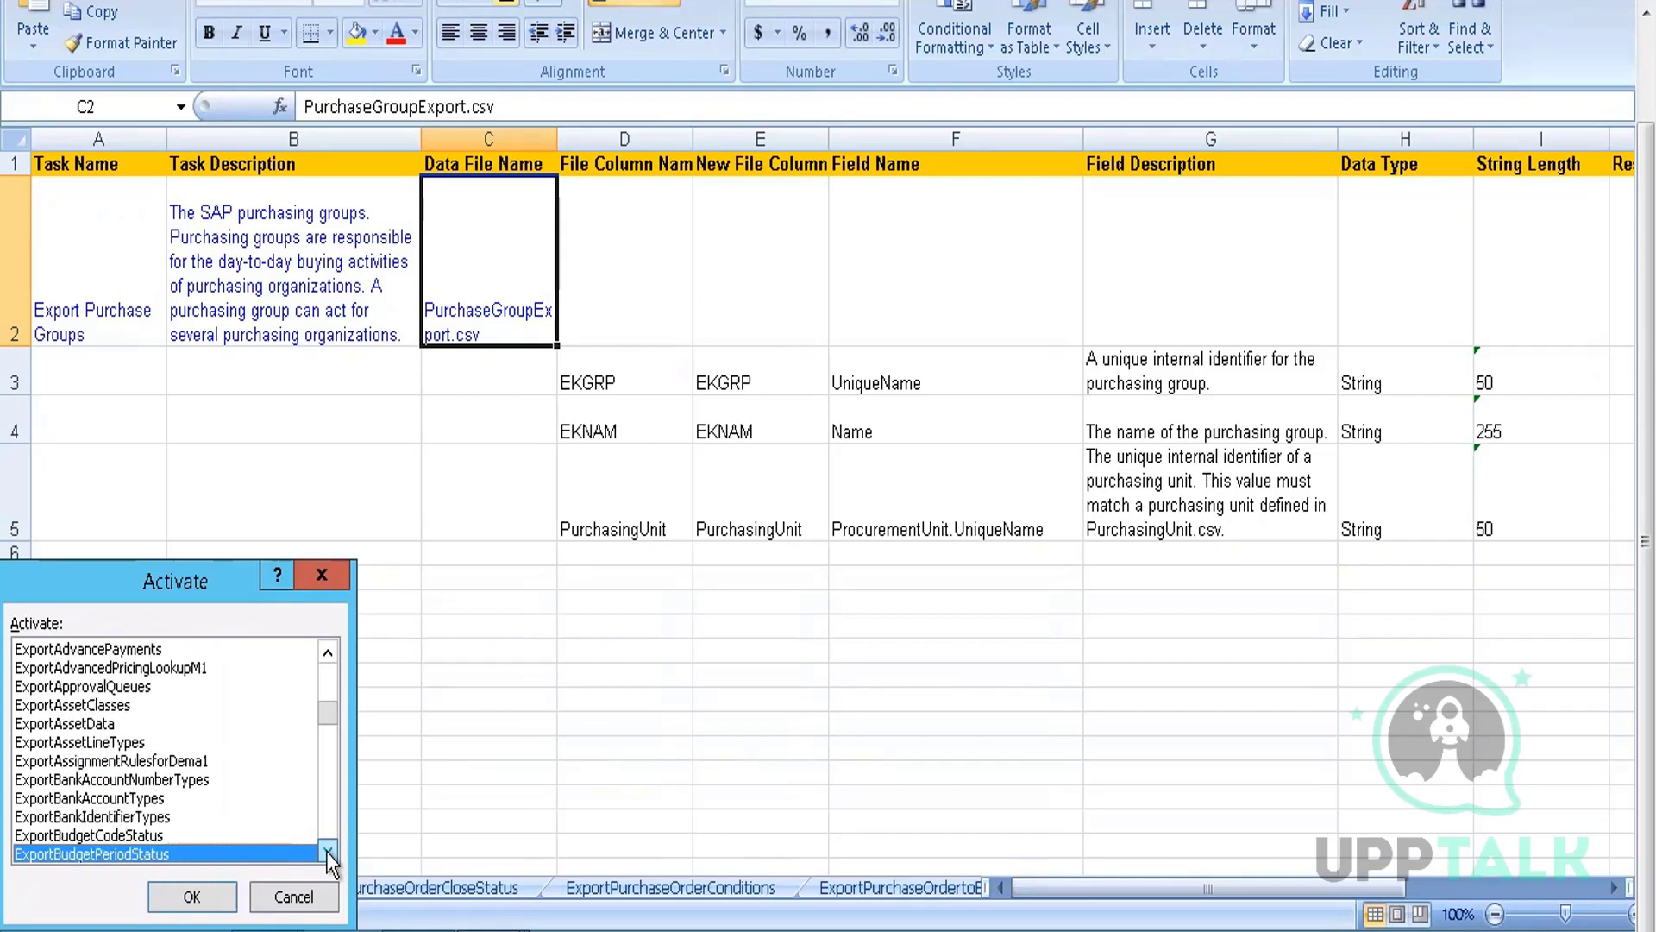
{"action": "key", "text": "Down"}
{"action": "key", "text": "Down"}
{"action": "key", "text": "Down"}
{"action": "key", "text": "Down"}
{"action": "key", "text": "Down"}
{"action": "key", "text": "Down"}
{"action": "key", "text": "Down"}
{"action": "key", "text": "Down"}
{"action": "key", "text": "Down"}
{"action": "key", "text": "Down"}
{"action": "key", "text": "Down"}
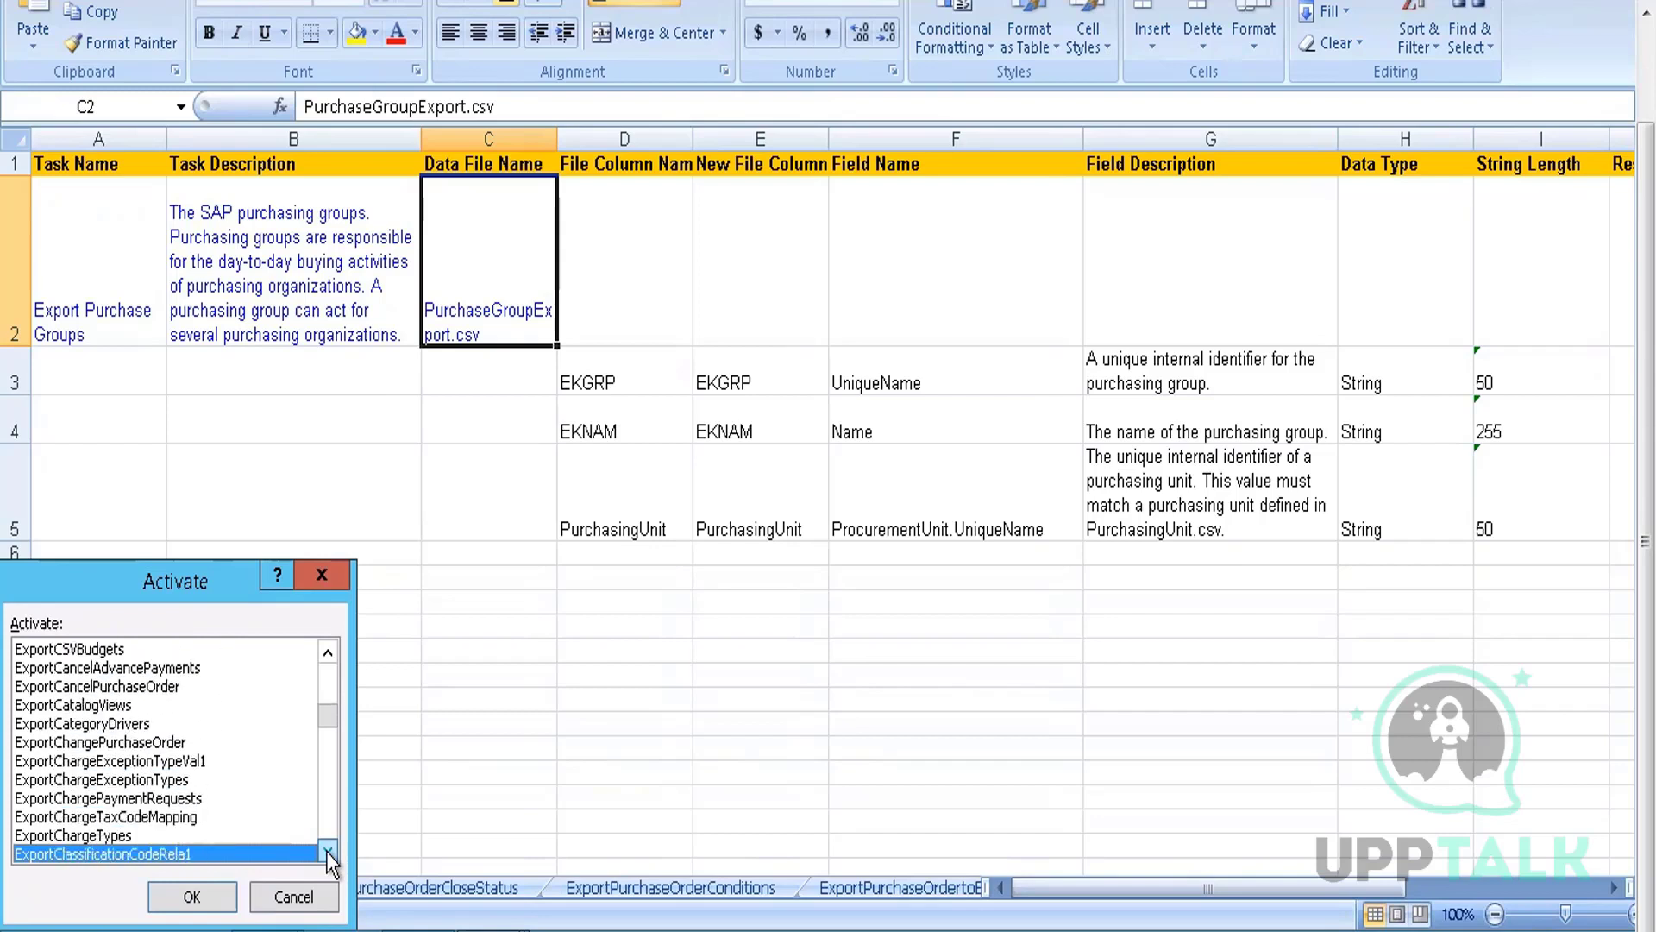
{"action": "key", "text": "Down"}
{"action": "key", "text": "Down"}
{"action": "key", "text": "Down"}
{"action": "key", "text": "Down"}
{"action": "key", "text": "Down"}
{"action": "key", "text": "Down"}
{"action": "key", "text": "Down"}
{"action": "key", "text": "Down"}
{"action": "key", "text": "Down"}
{"action": "key", "text": "Down"}
{"action": "key", "text": "Down"}
{"action": "key", "text": "Down"}
{"action": "key", "text": "Down"}
{"action": "key", "text": "Down"}
{"action": "key", "text": "Down"}
{"action": "key", "text": "Down"}
{"action": "key", "text": "Down"}
{"action": "key", "text": "Down"}
{"action": "key", "text": "Down"}
{"action": "key", "text": "Down"}
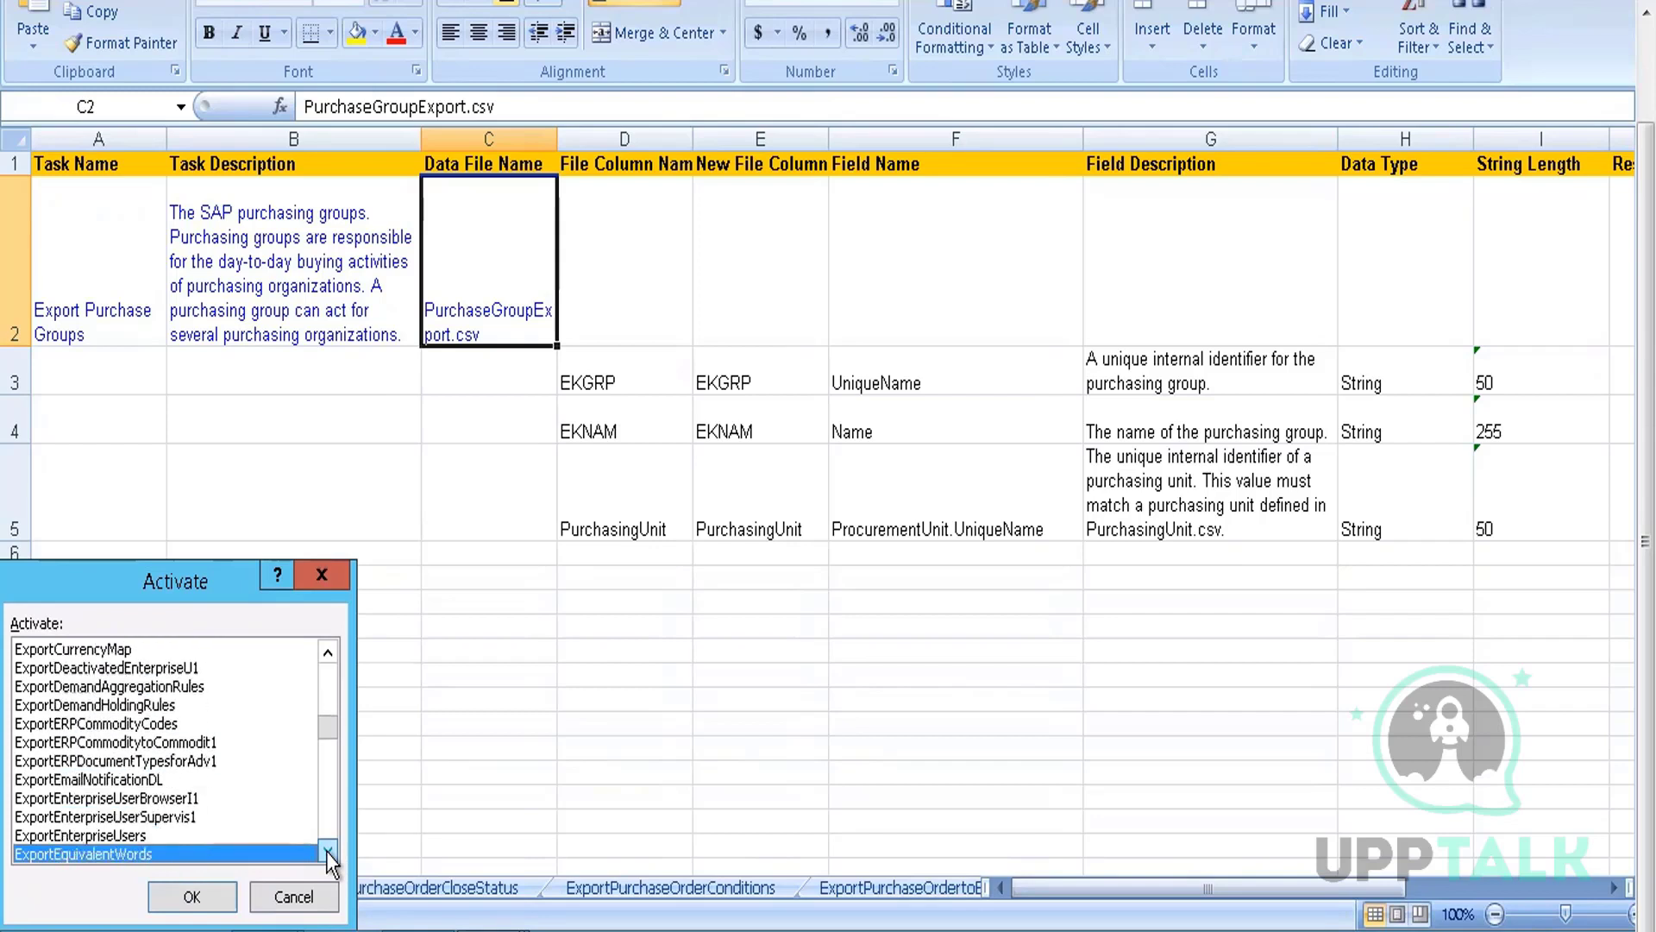
{"action": "key", "text": "Down"}
{"action": "key", "text": "Down"}
{"action": "key", "text": "Down"}
{"action": "key", "text": "Down"}
{"action": "key", "text": "Down"}
{"action": "key", "text": "Down"}
{"action": "key", "text": "Down"}
{"action": "key", "text": "Down"}
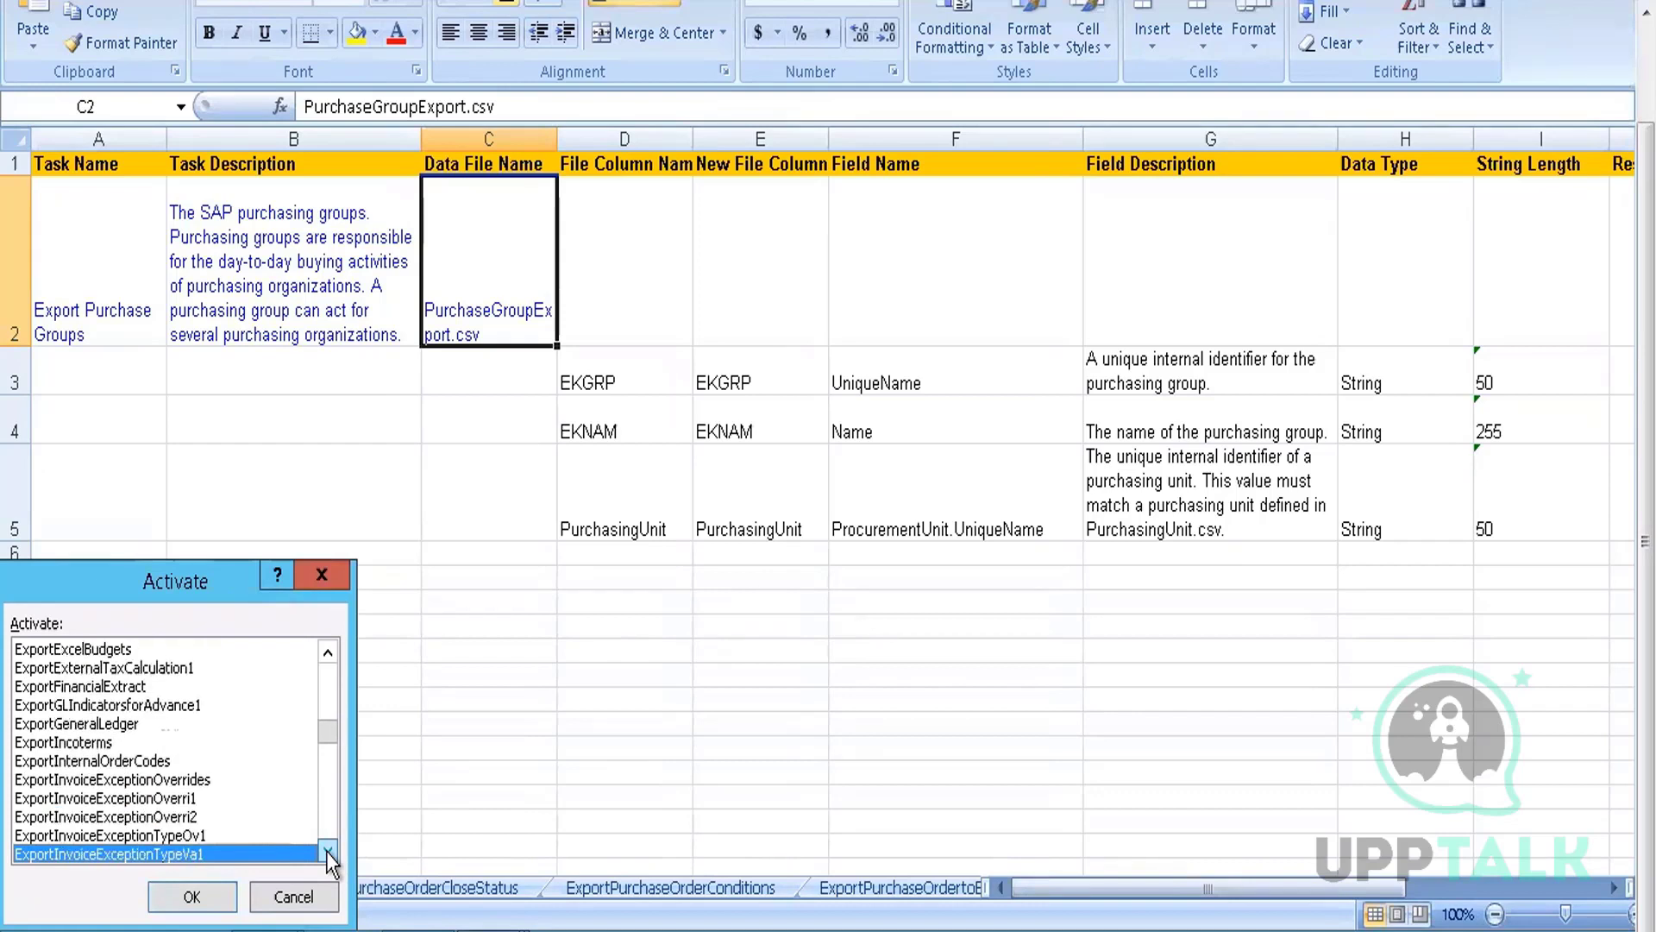
{"action": "key", "text": "Down"}
{"action": "key", "text": "Down"}
{"action": "key", "text": "Down"}
{"action": "key", "text": "Down"}
{"action": "key", "text": "Down"}
{"action": "key", "text": "Down"}
{"action": "key", "text": "Down"}
{"action": "key", "text": "Down"}
{"action": "key", "text": "Down"}
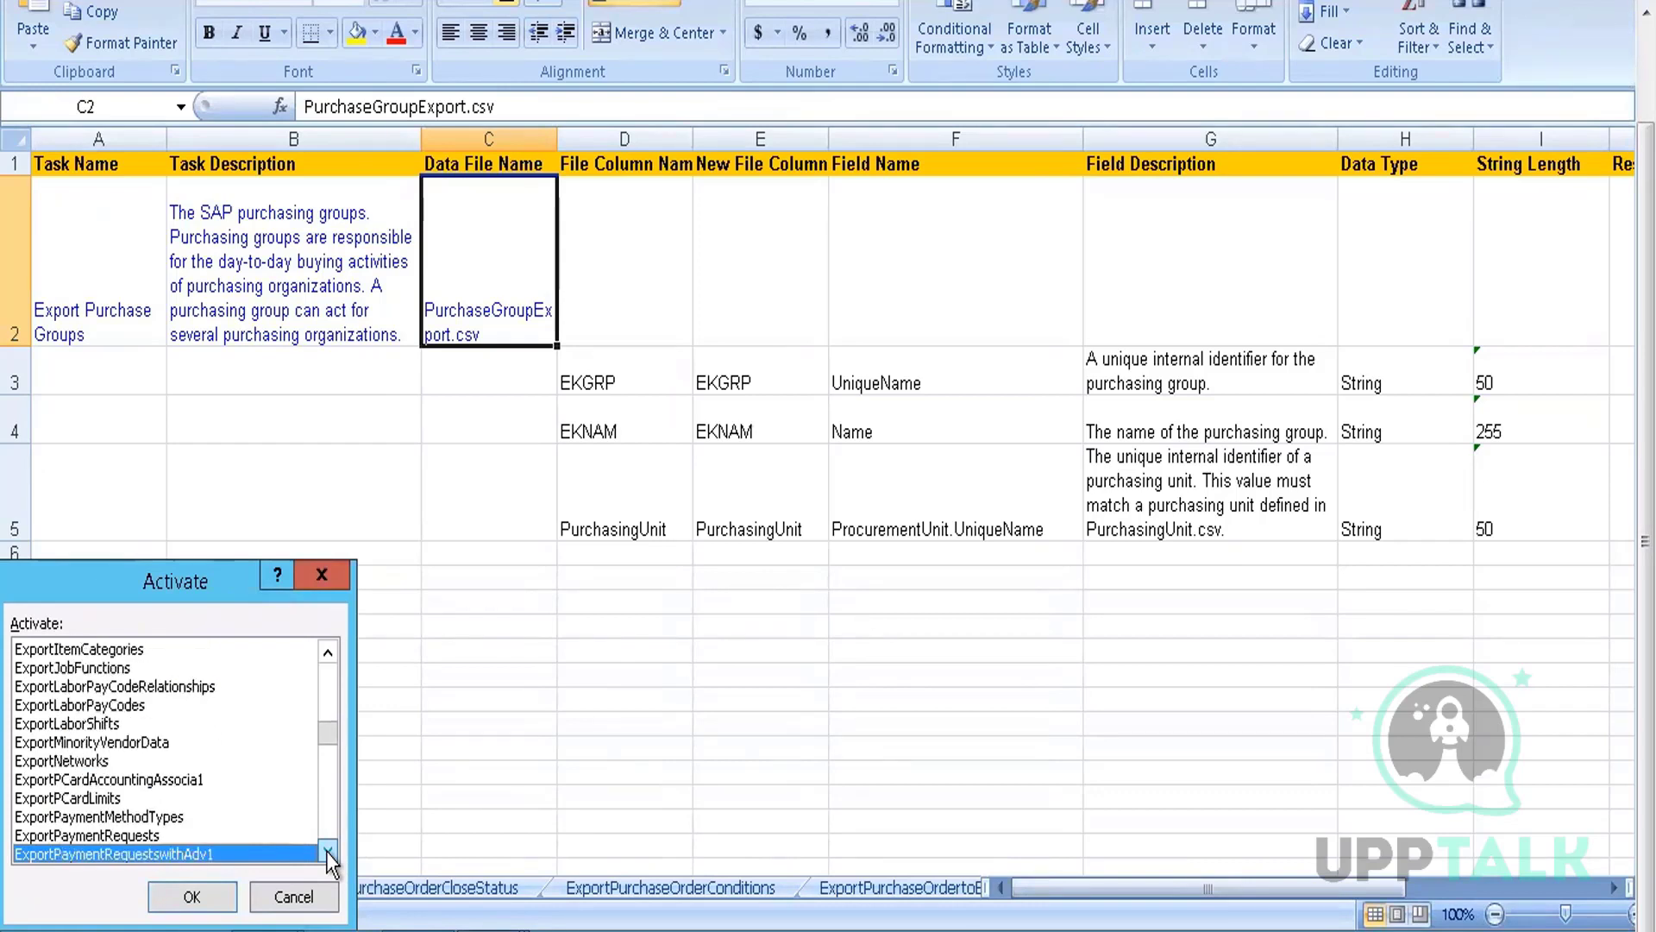
{"action": "key", "text": "Down"}
{"action": "key", "text": "Down"}
{"action": "key", "text": "Down"}
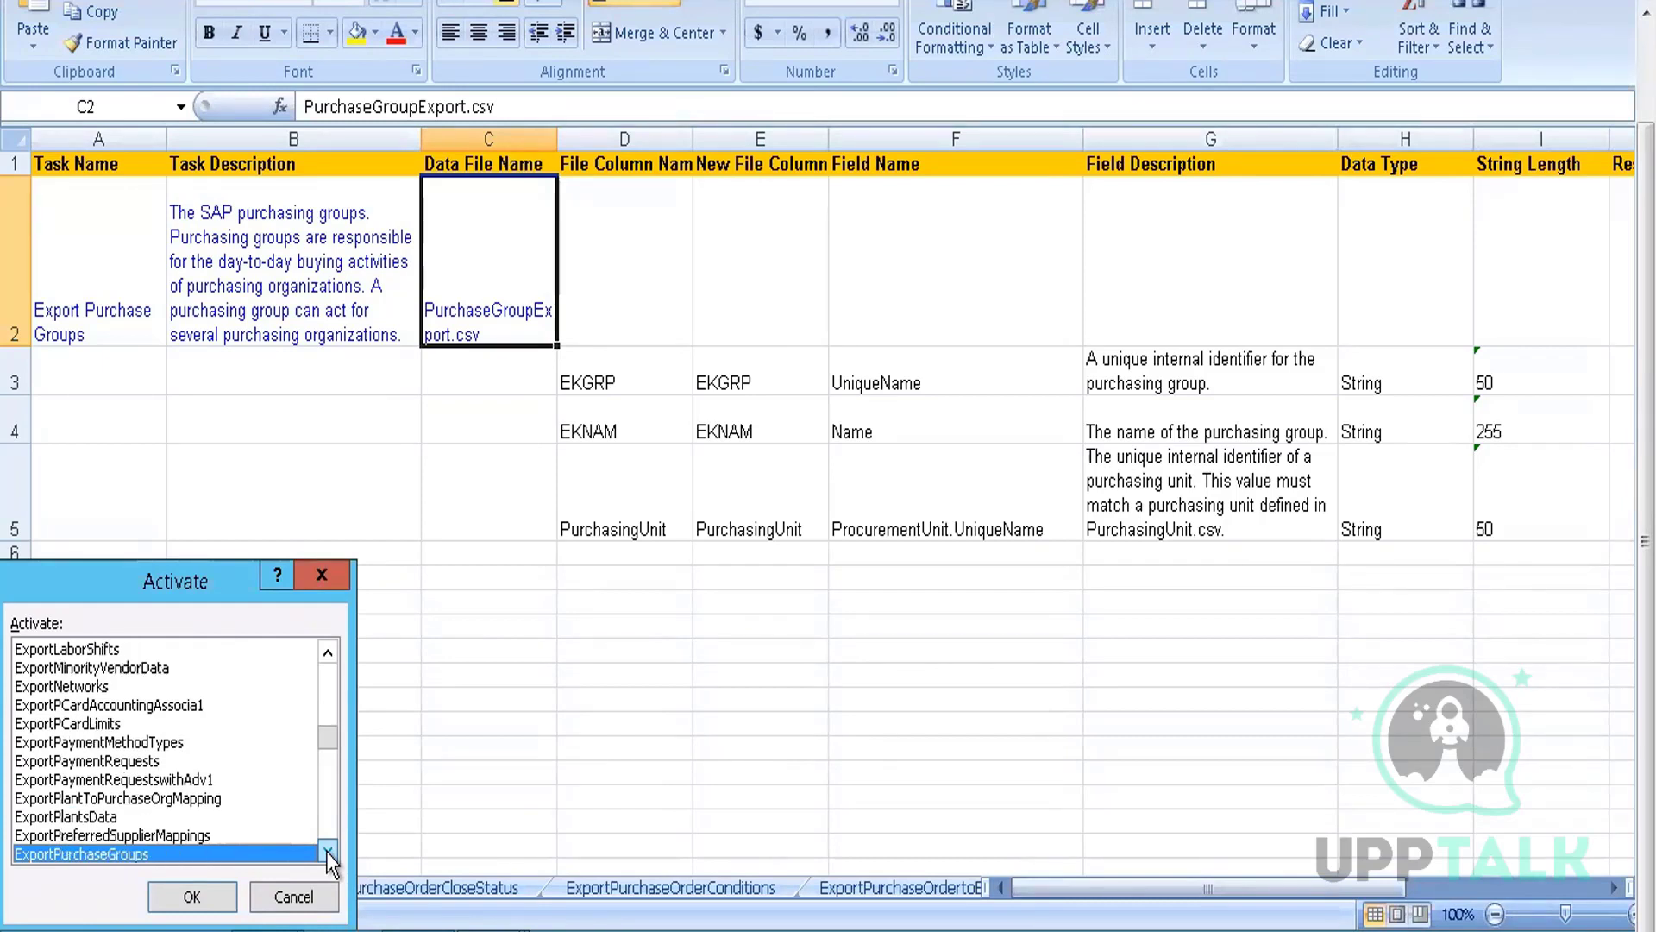
{"action": "key", "text": "Down"}
{"action": "key", "text": "Down"}
{"action": "key", "text": "Down"}
{"action": "key", "text": "Down"}
{"action": "key", "text": "Down"}
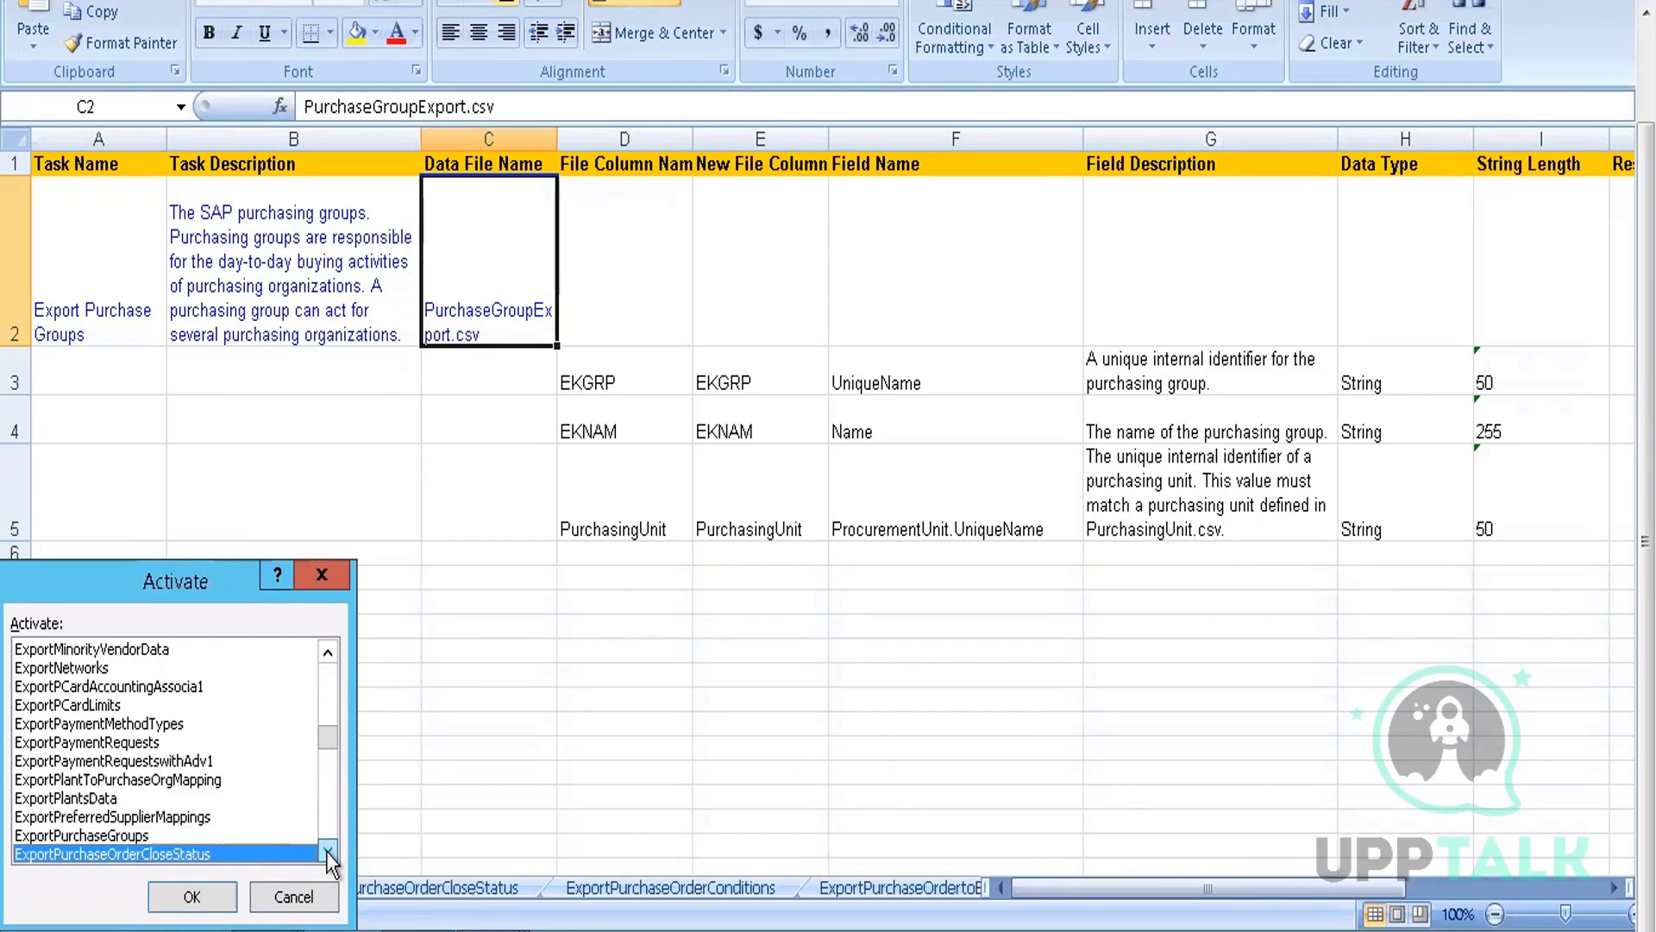
{"action": "key", "text": "Down"}
{"action": "key", "text": "Down"}
{"action": "key", "text": "Down"}
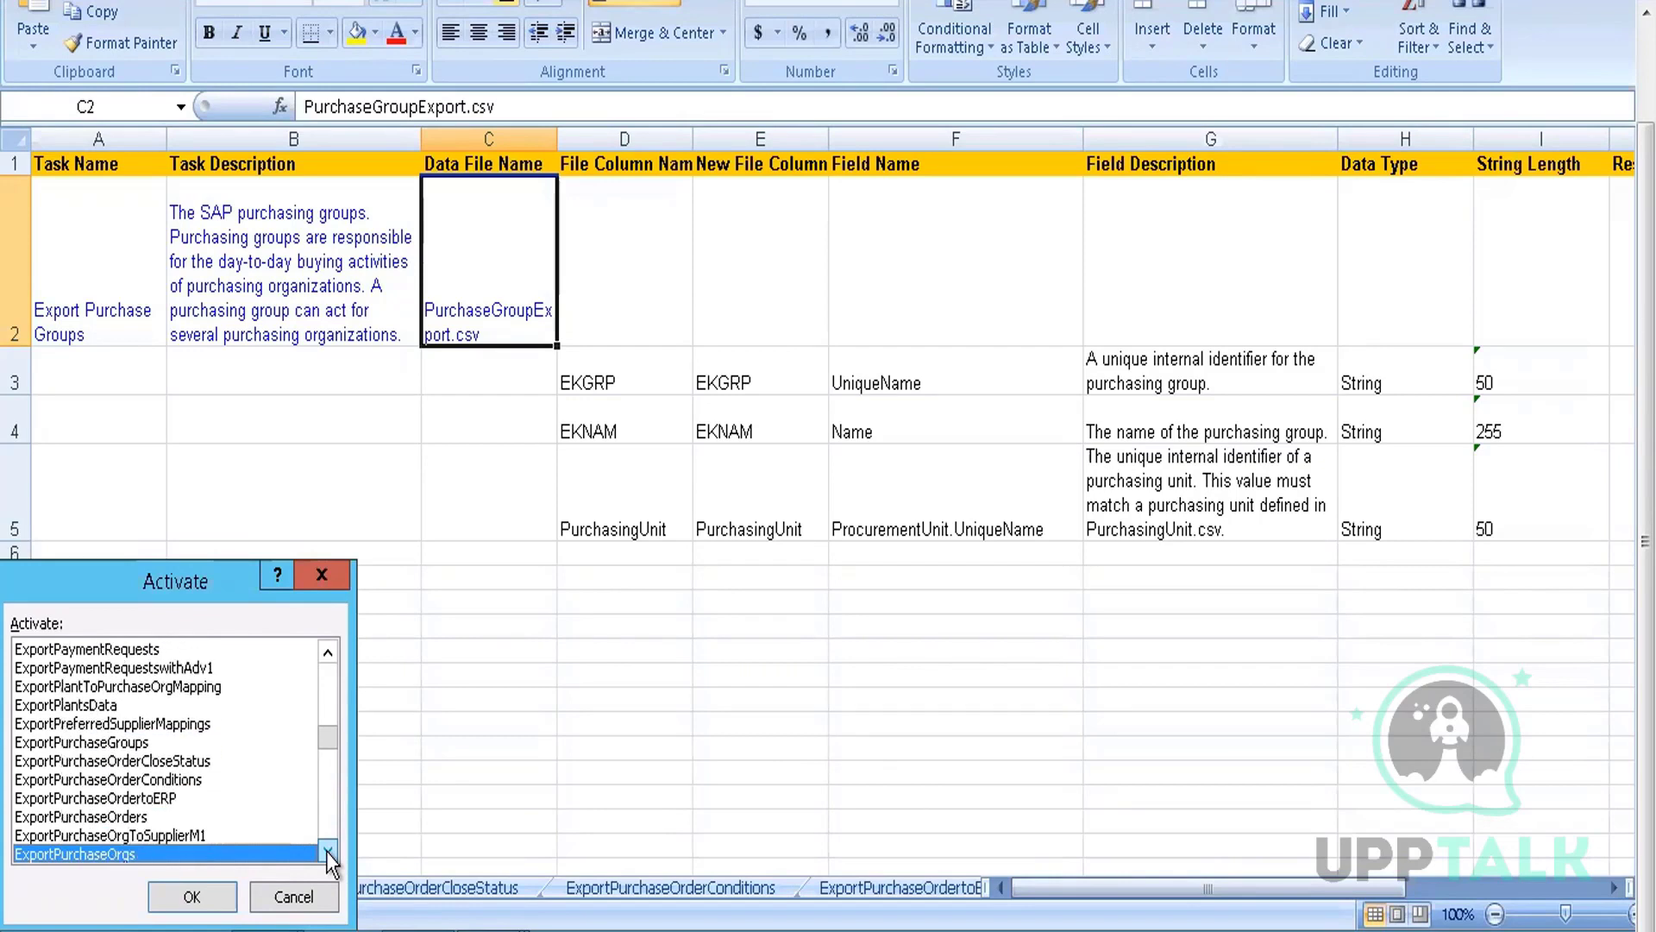
{"action": "key", "text": "Up"}
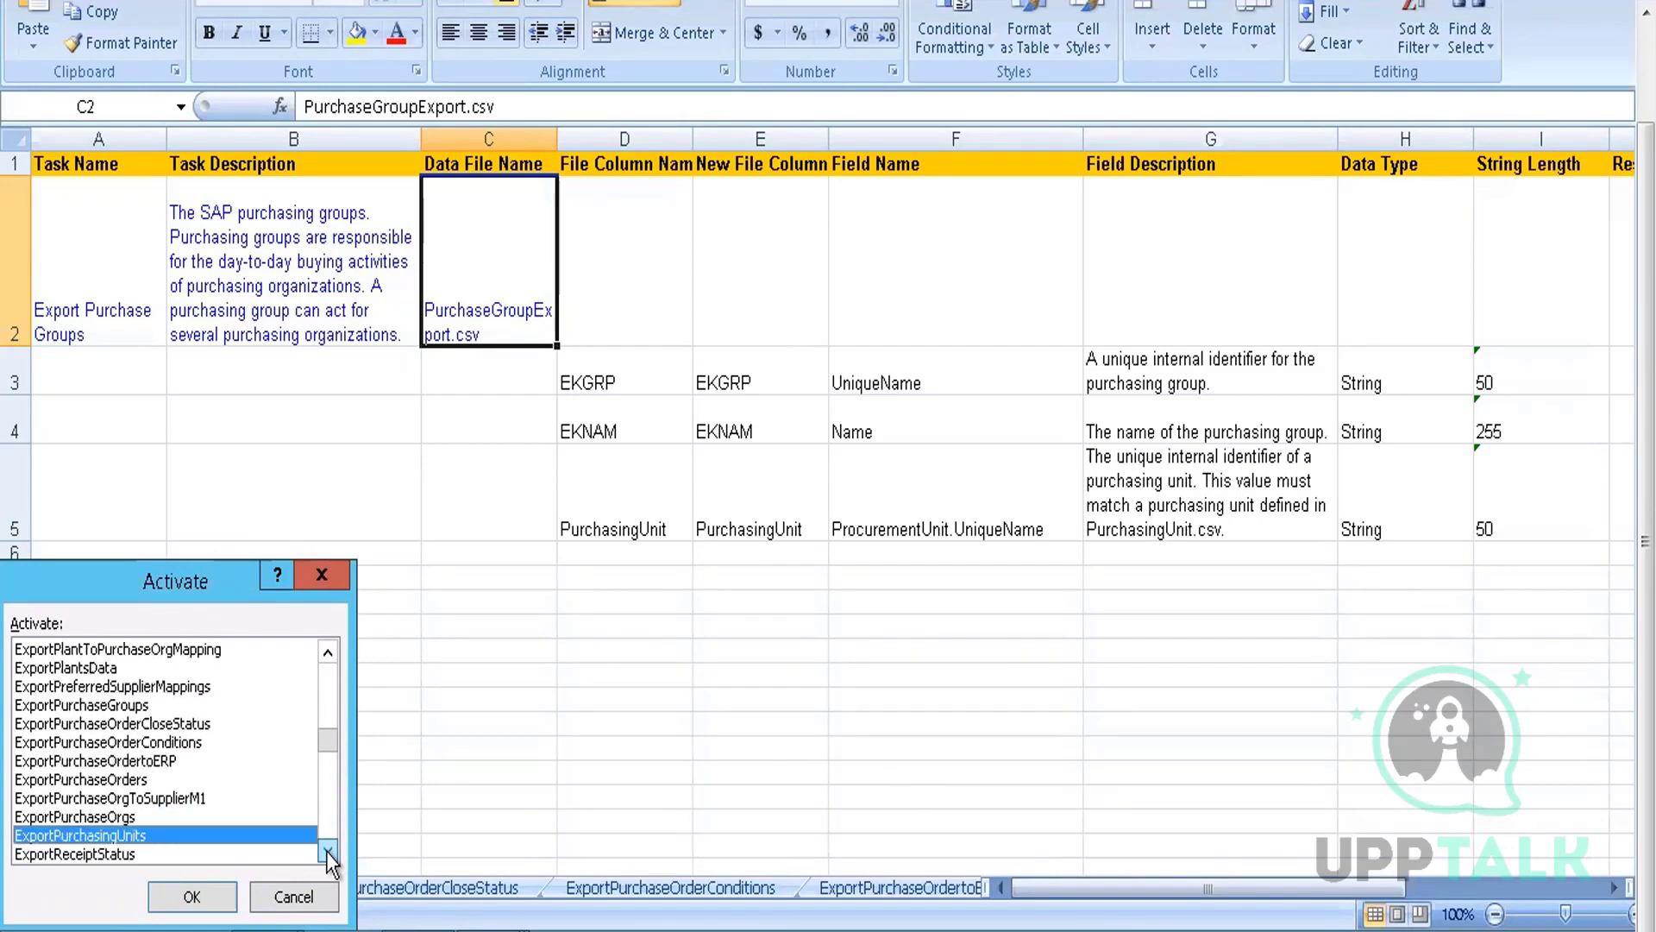
{"action": "key", "text": "Return"}
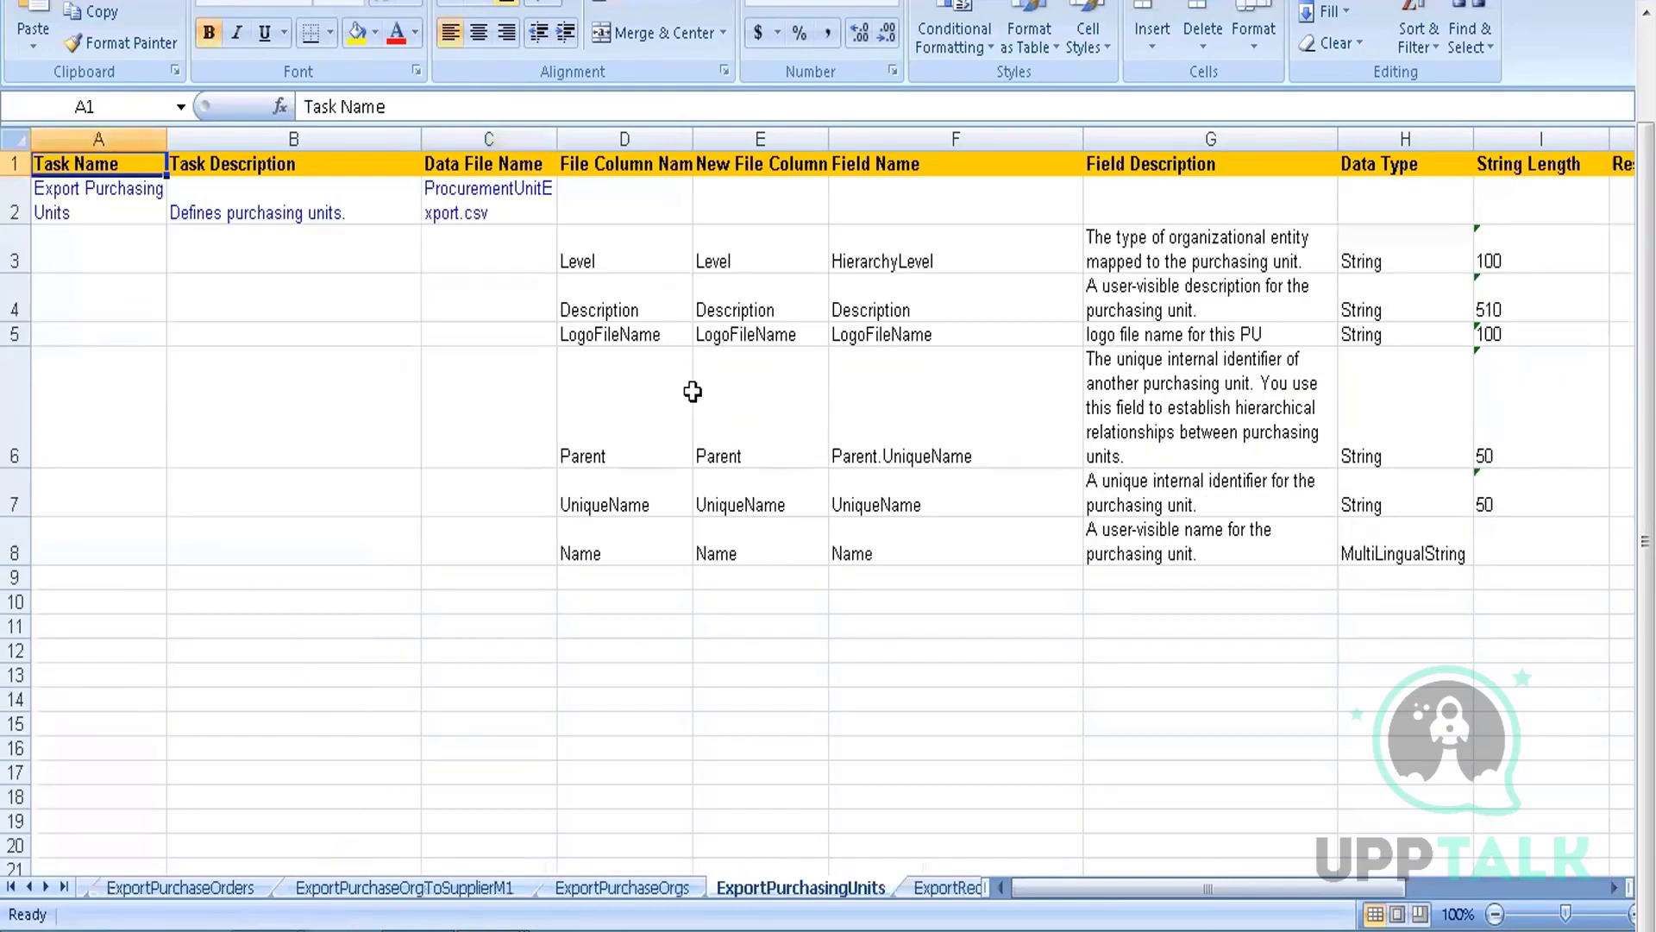
{"action": "left_click", "coordinate": [629, 261]}
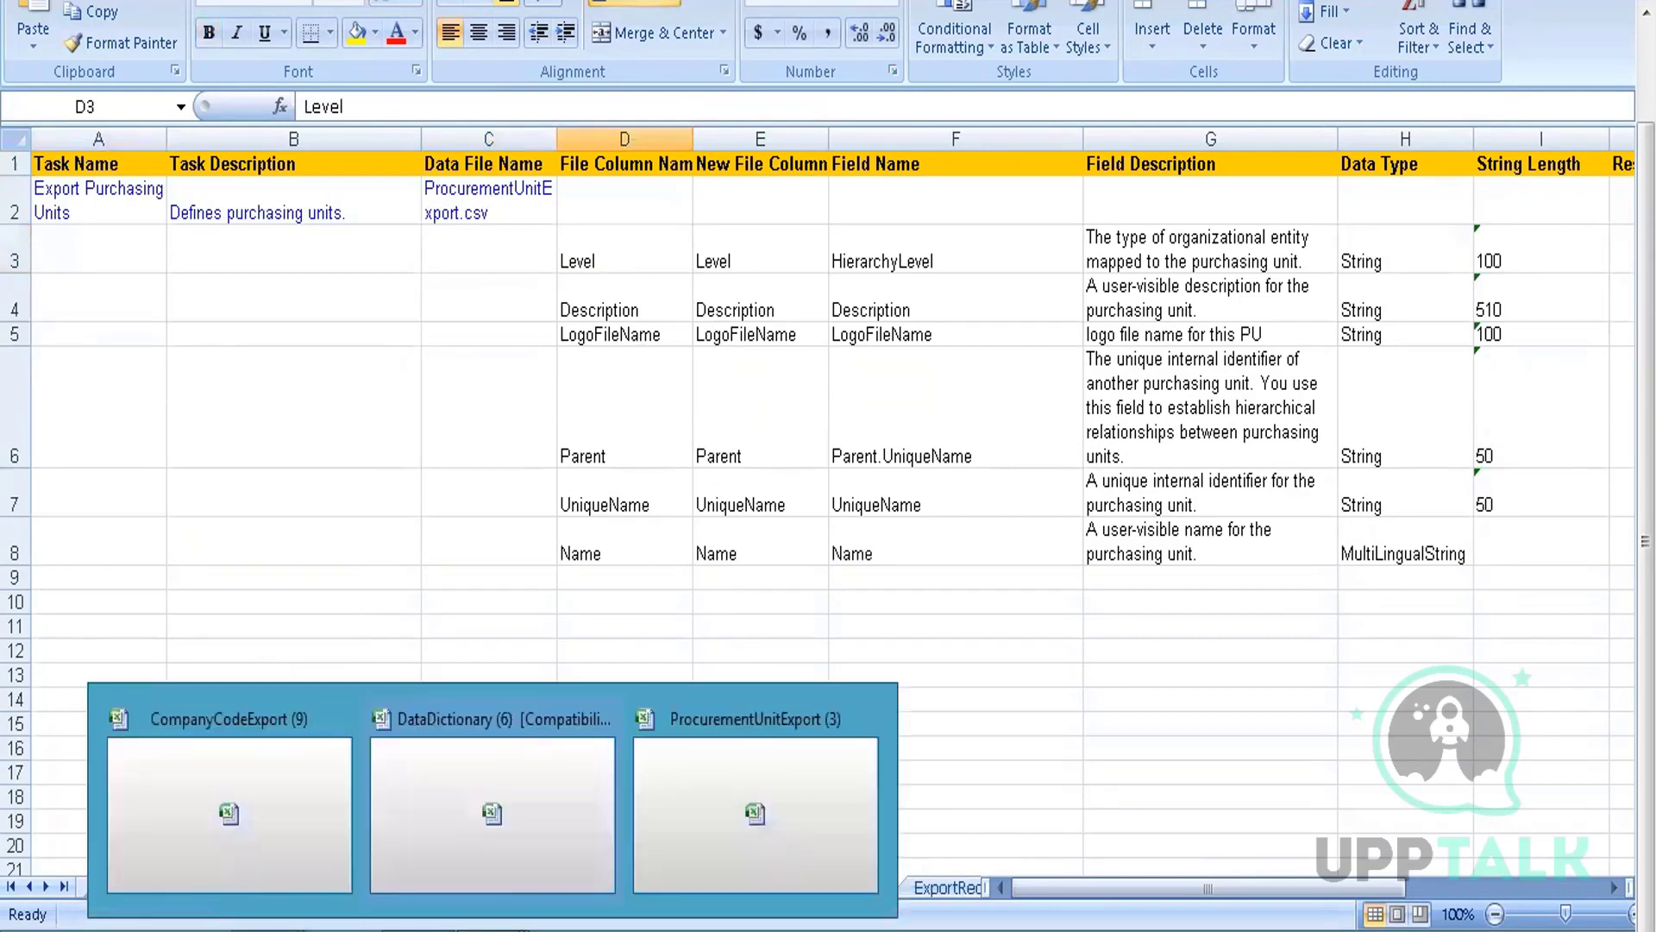
{"action": "left_click", "coordinate": [740, 792]}
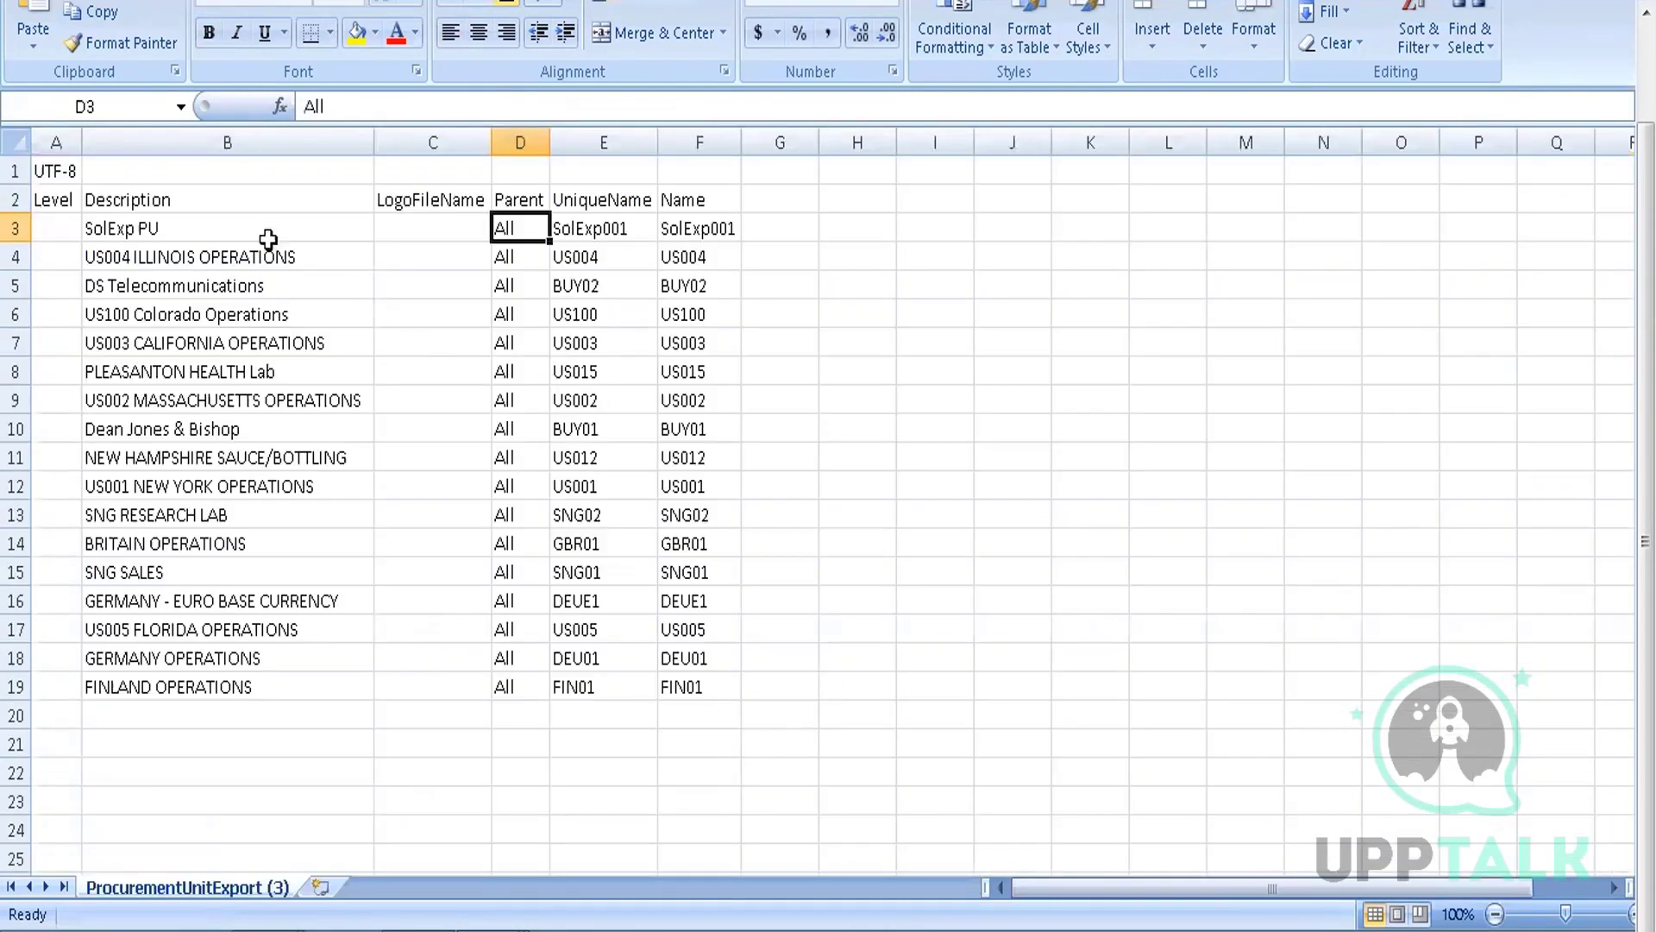
Check the Description, LogoFileName and Parent headers and SolExp001's row, then return to the Data Dictionary
{"action": "left_click", "coordinate": [219, 199]}
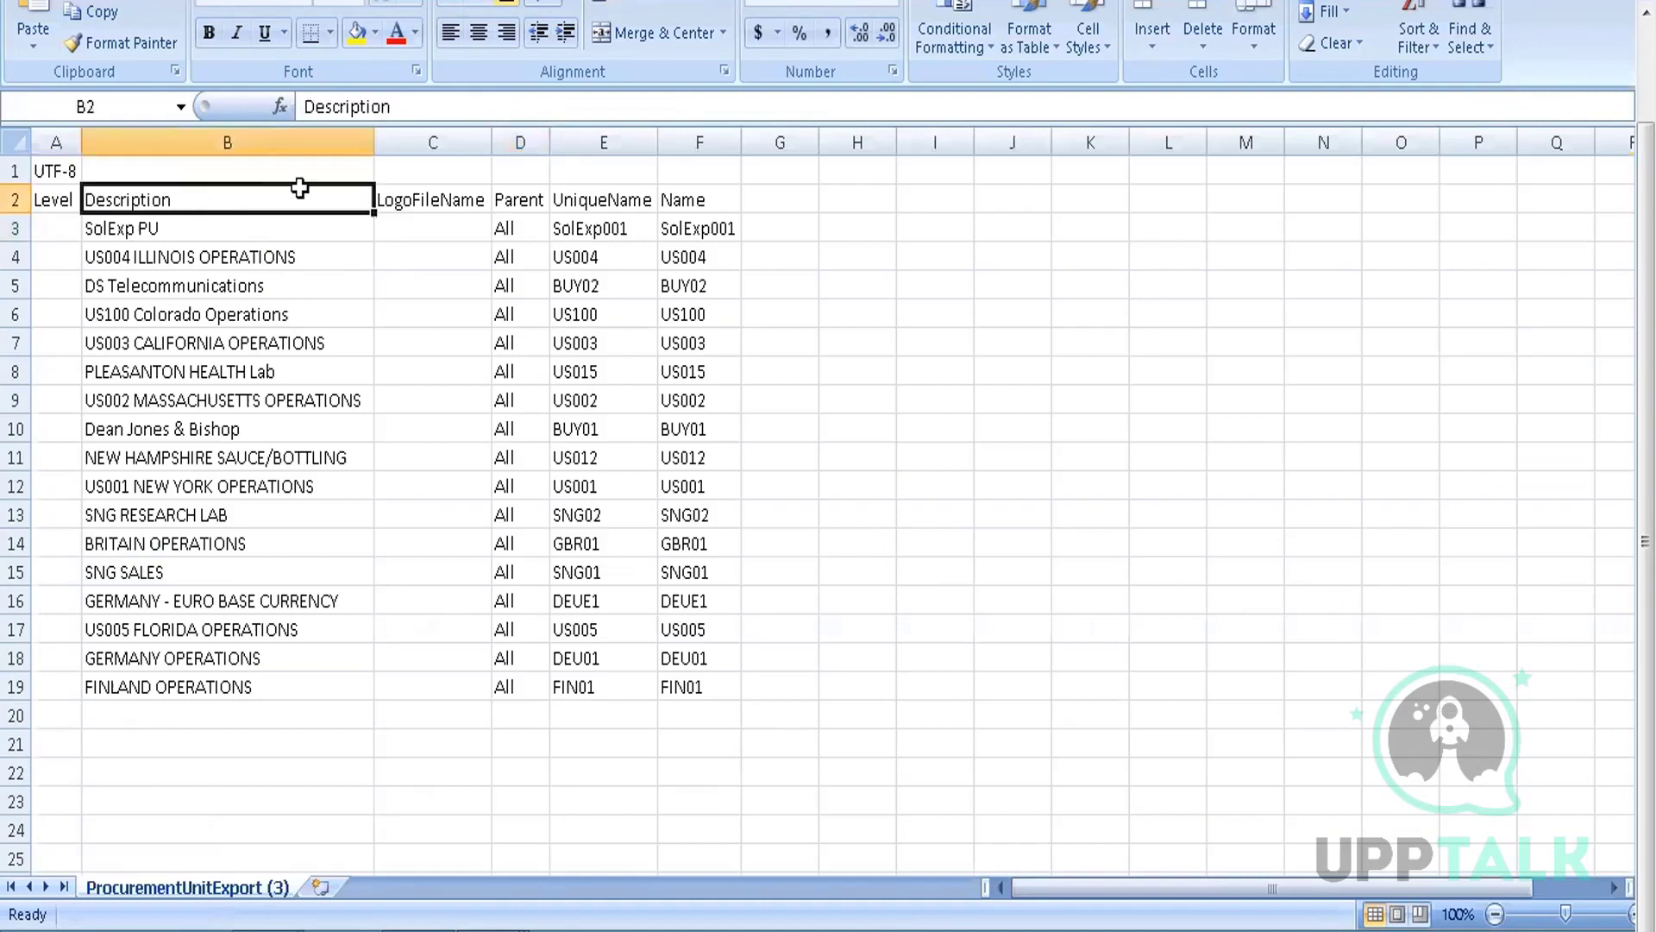
{"action": "left_click", "coordinate": [401, 197]}
{"action": "left_click", "coordinate": [517, 193]}
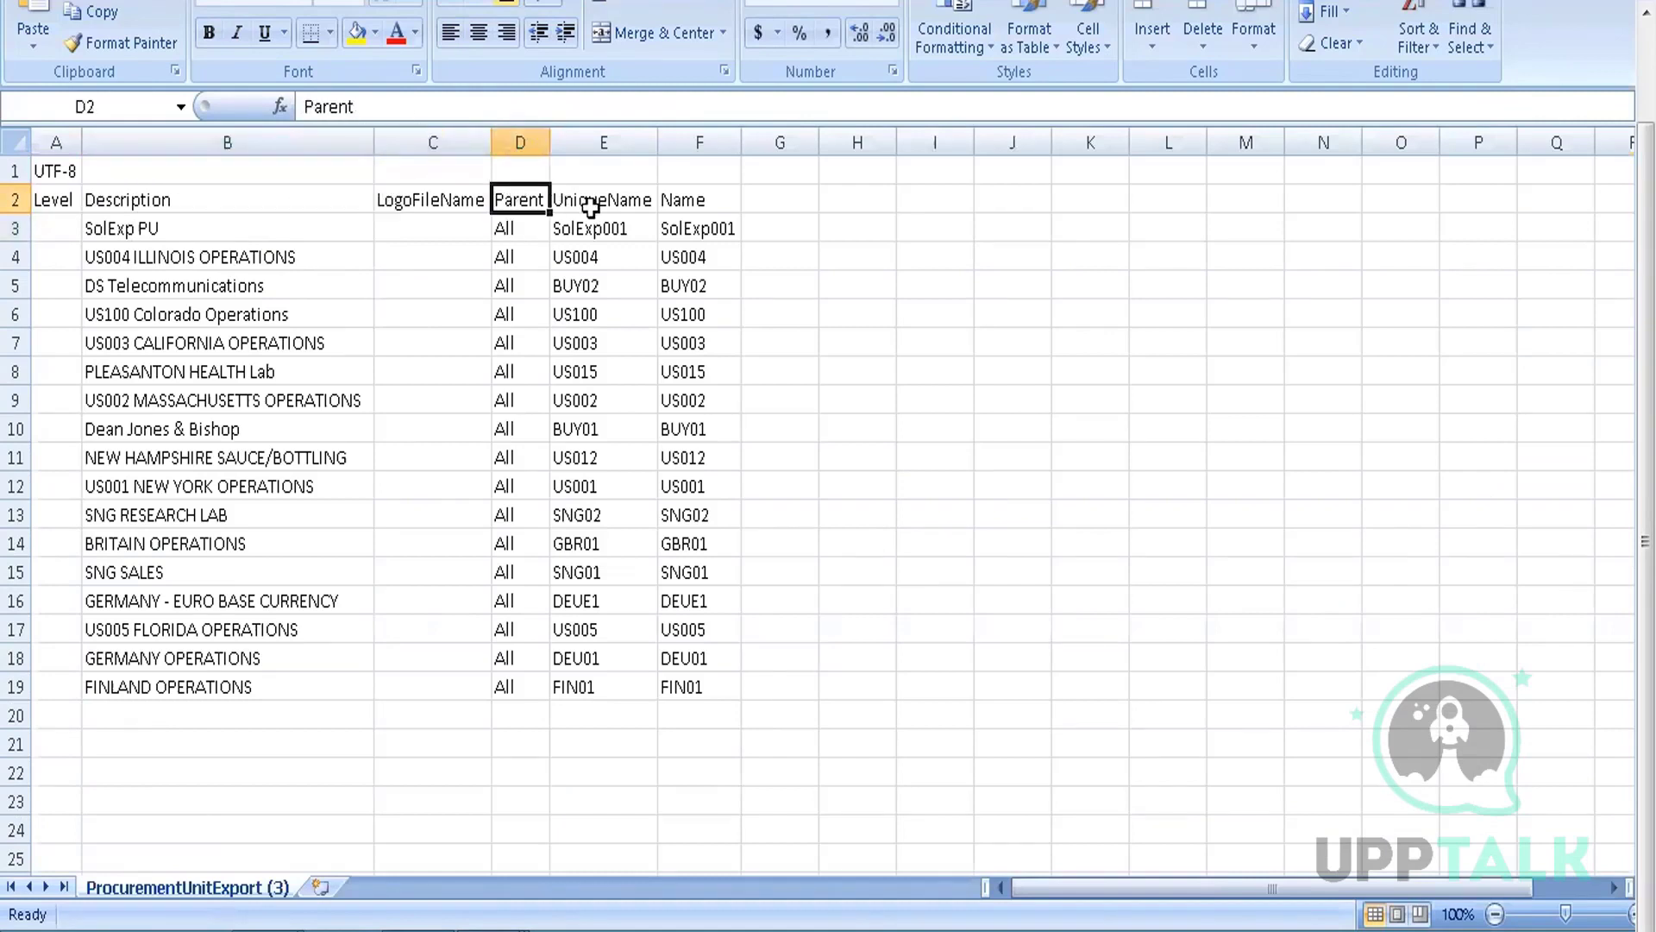
{"action": "left_click", "coordinate": [700, 226]}
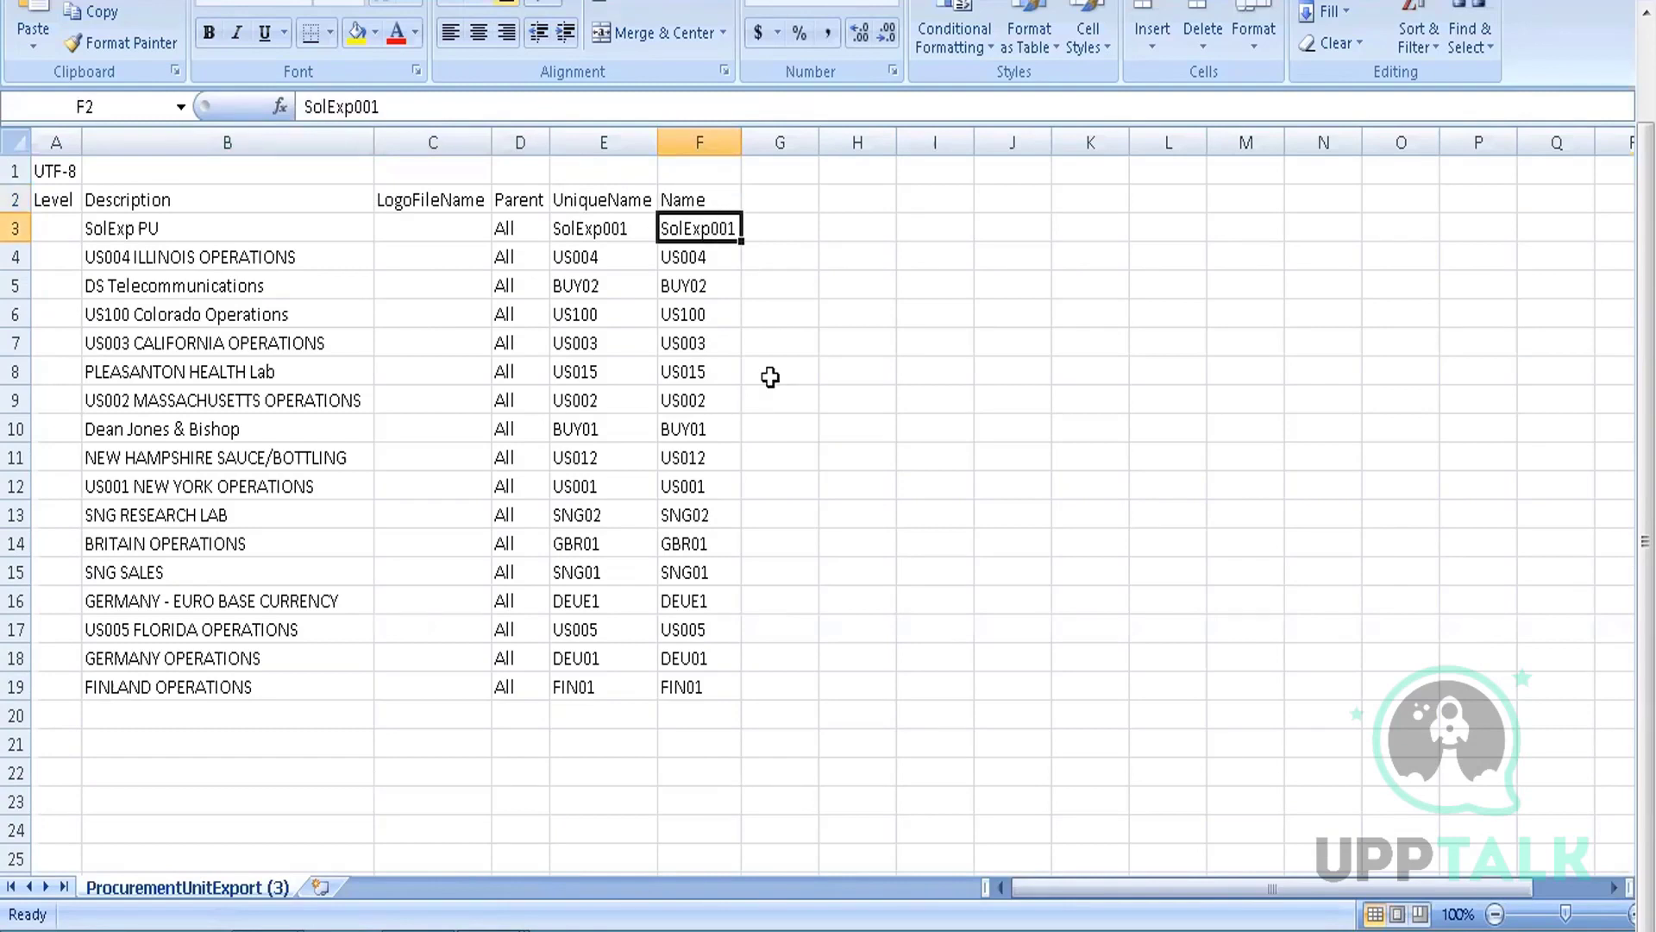
{"action": "key", "text": "Left"}
{"action": "key", "text": "Left"}
{"action": "key", "text": "Left"}
{"action": "key", "text": "Left"}
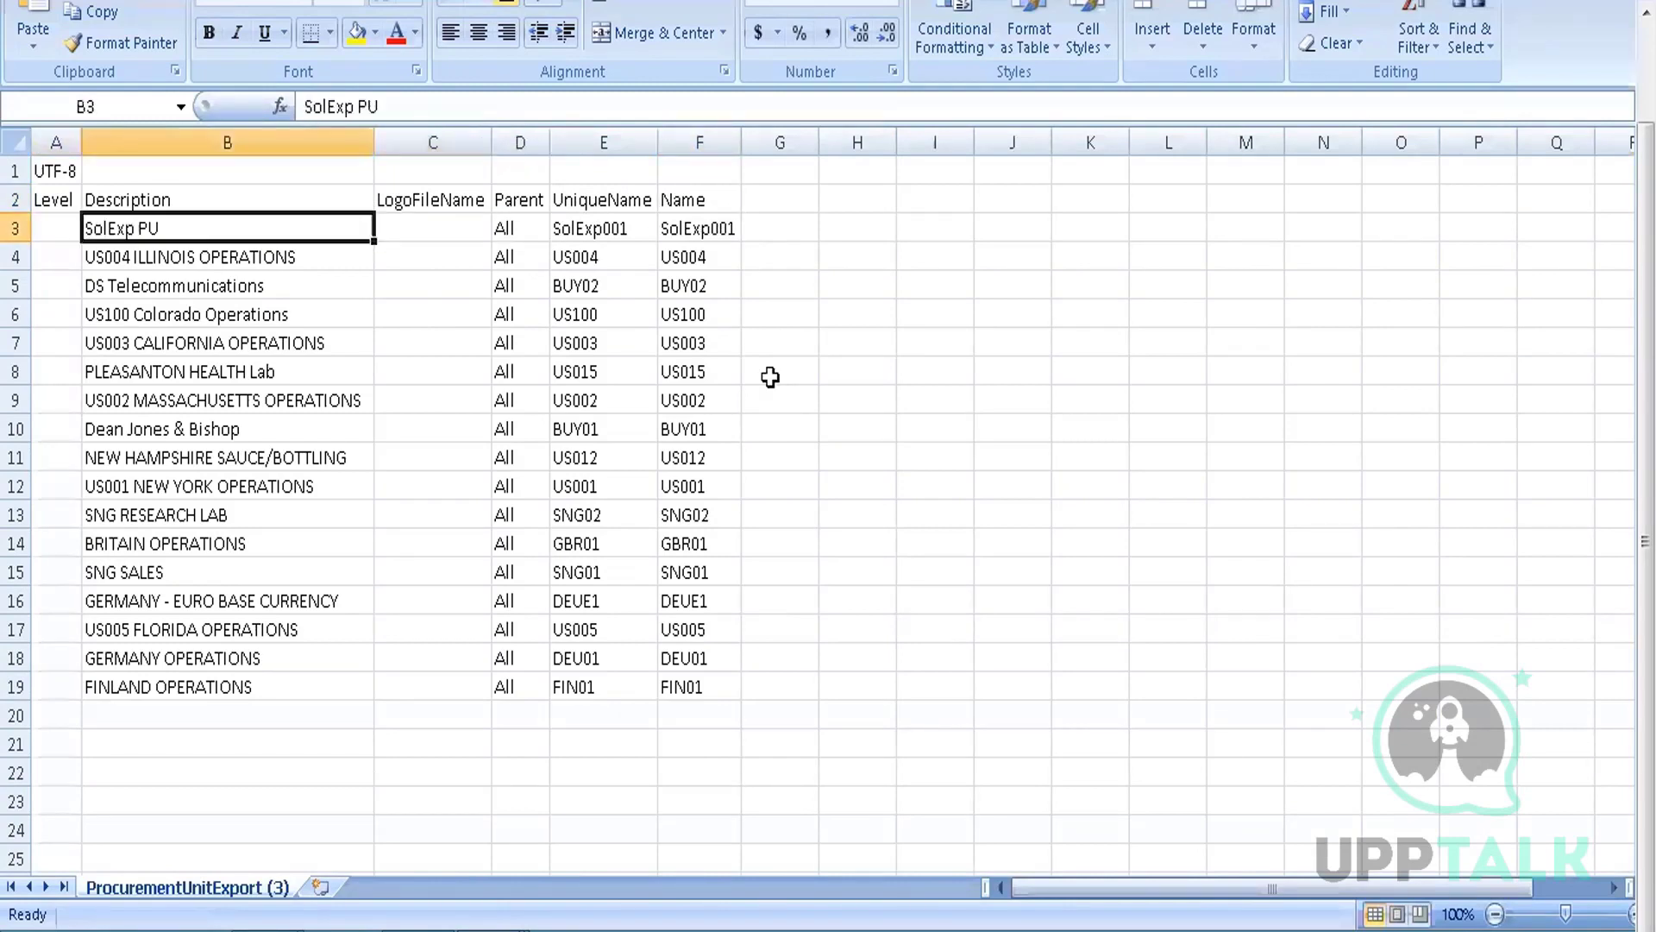
{"action": "key", "text": "Right"}
{"action": "key", "text": "Right"}
{"action": "key", "text": "Right"}
{"action": "key", "text": "Right"}
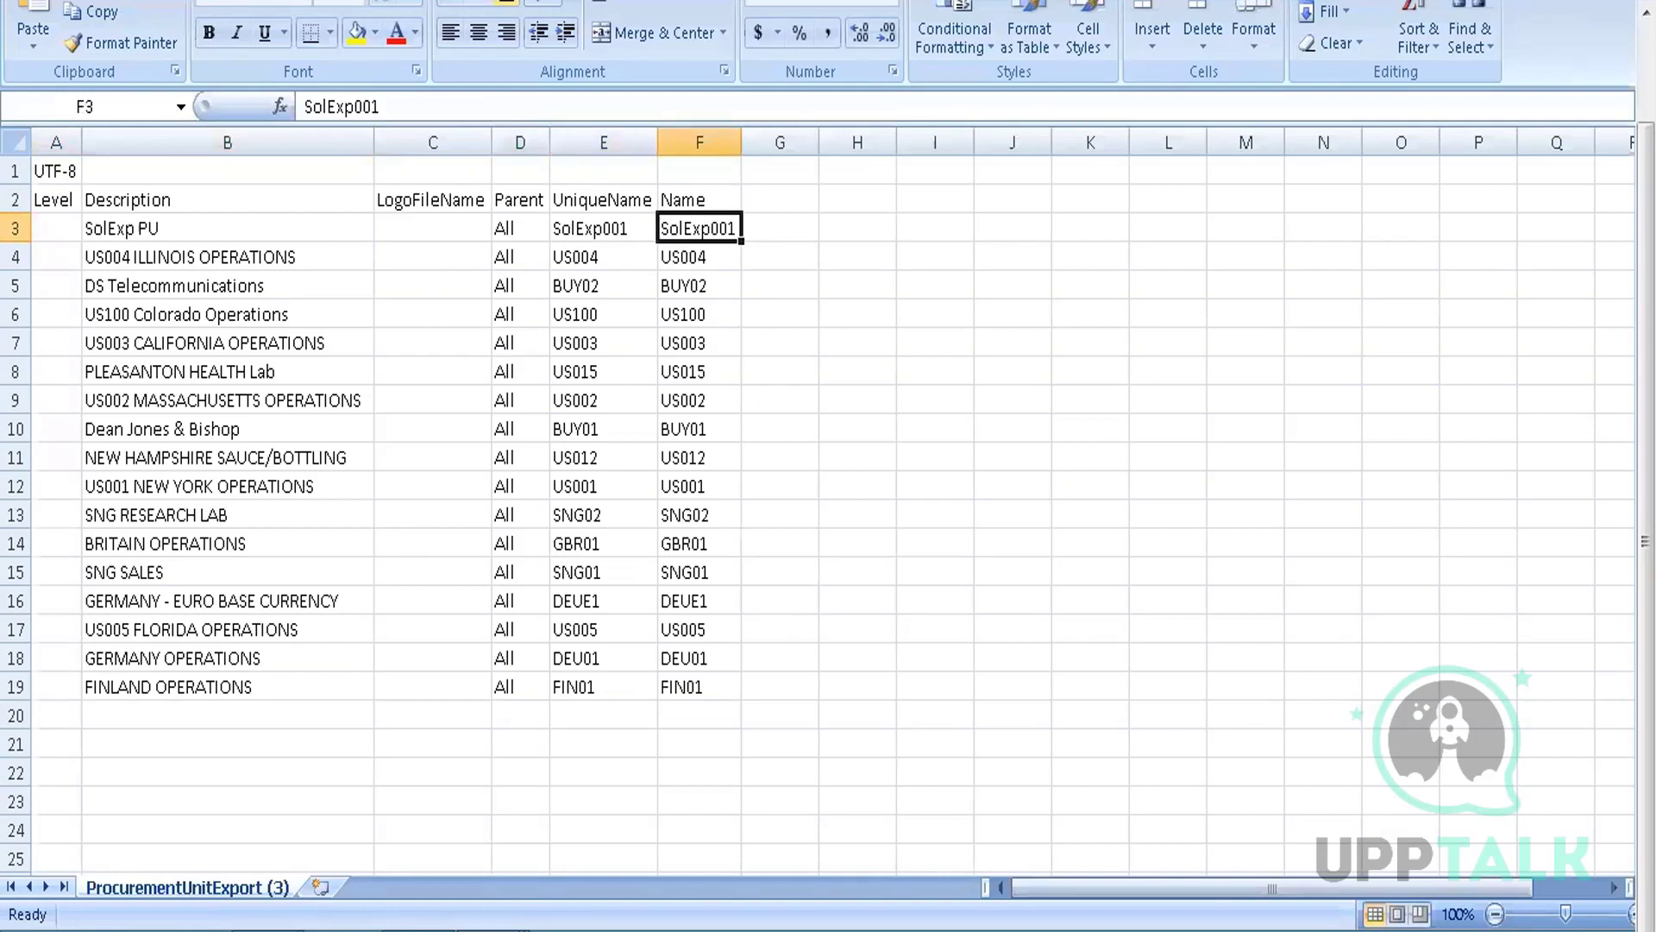
{"action": "mouse_move", "coordinate": [492, 928]}
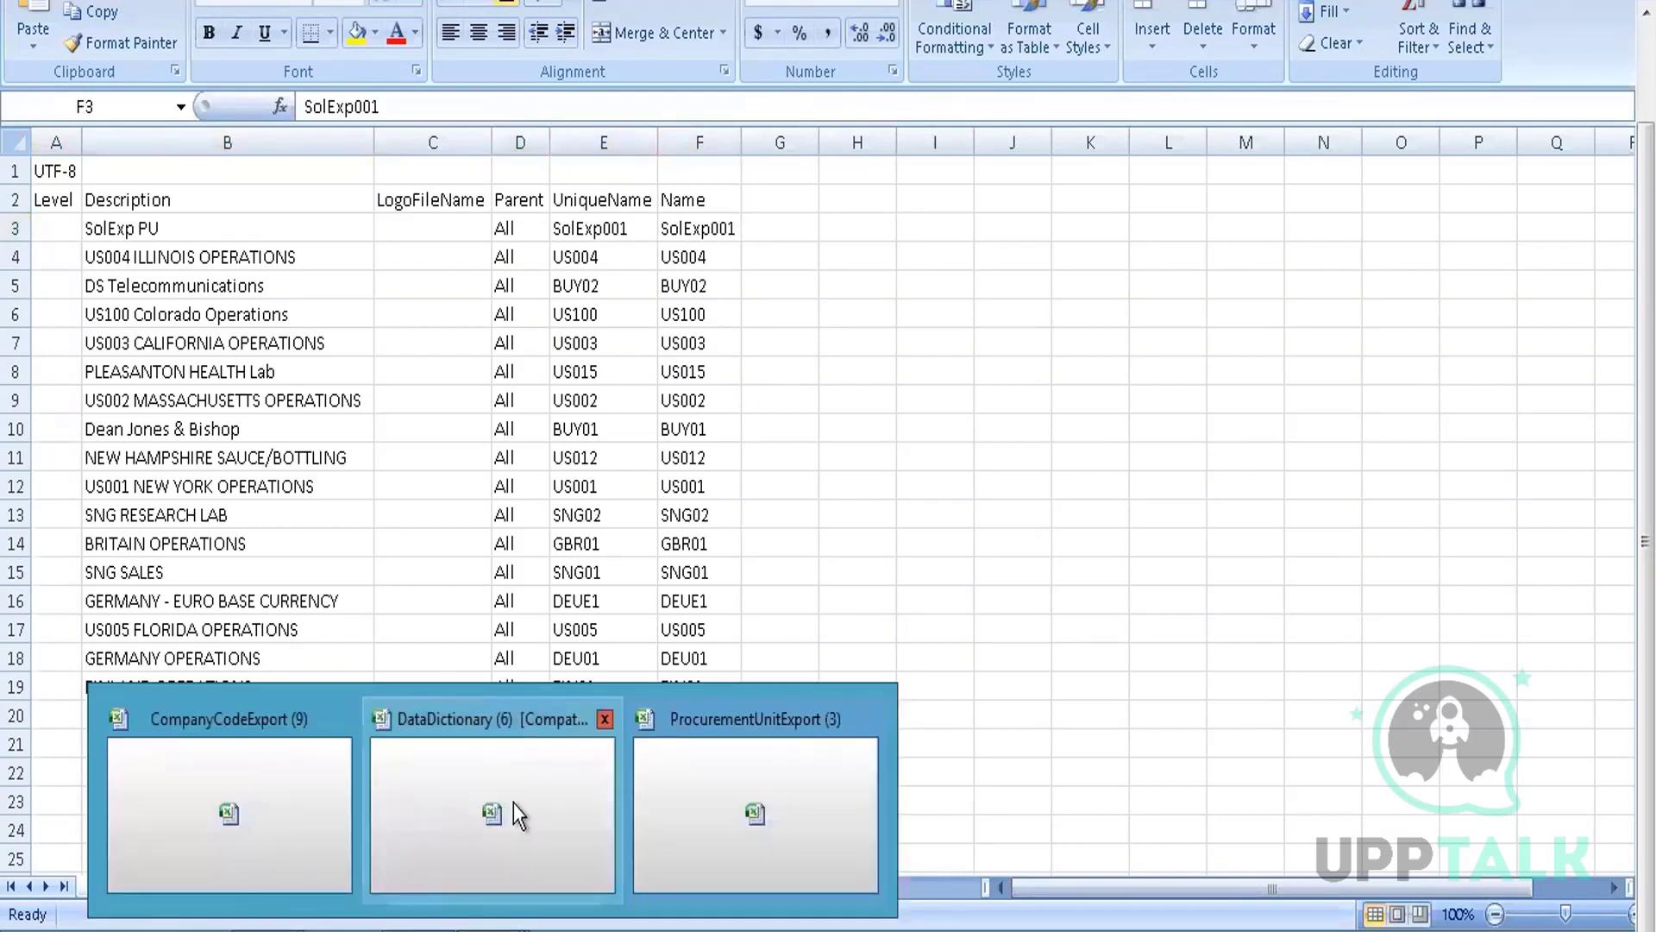
{"action": "left_click", "coordinate": [461, 789]}
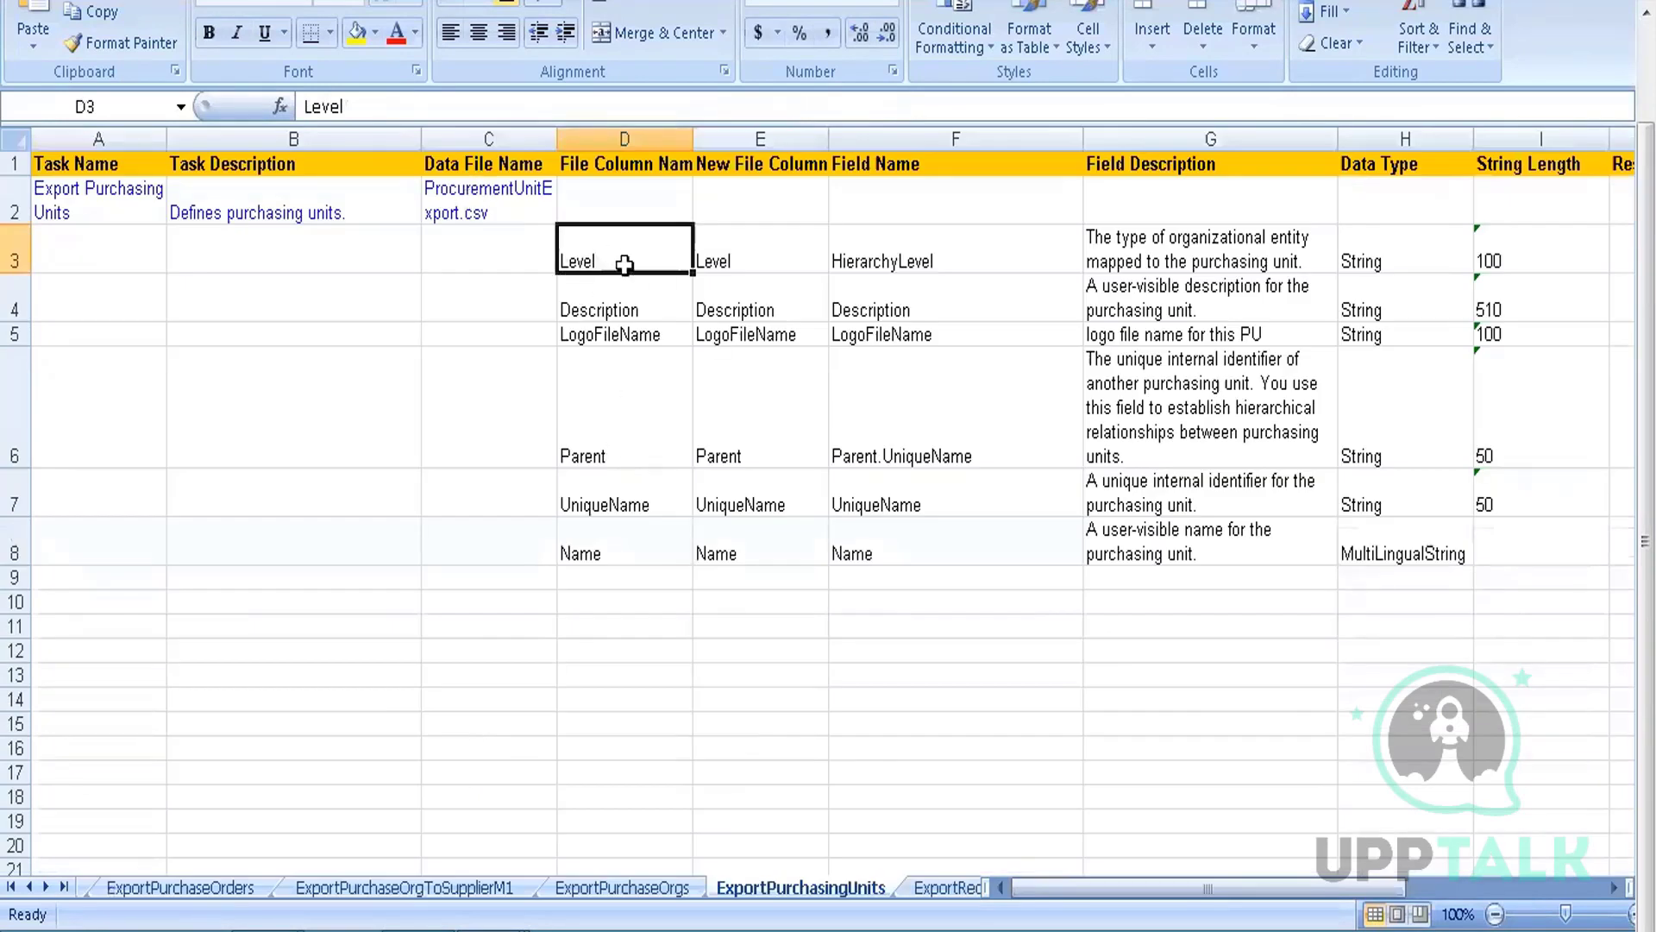
{"action": "key", "text": "Right"}
{"action": "key", "text": "Right"}
{"action": "key", "text": "Right"}
{"action": "key", "text": "Right"}
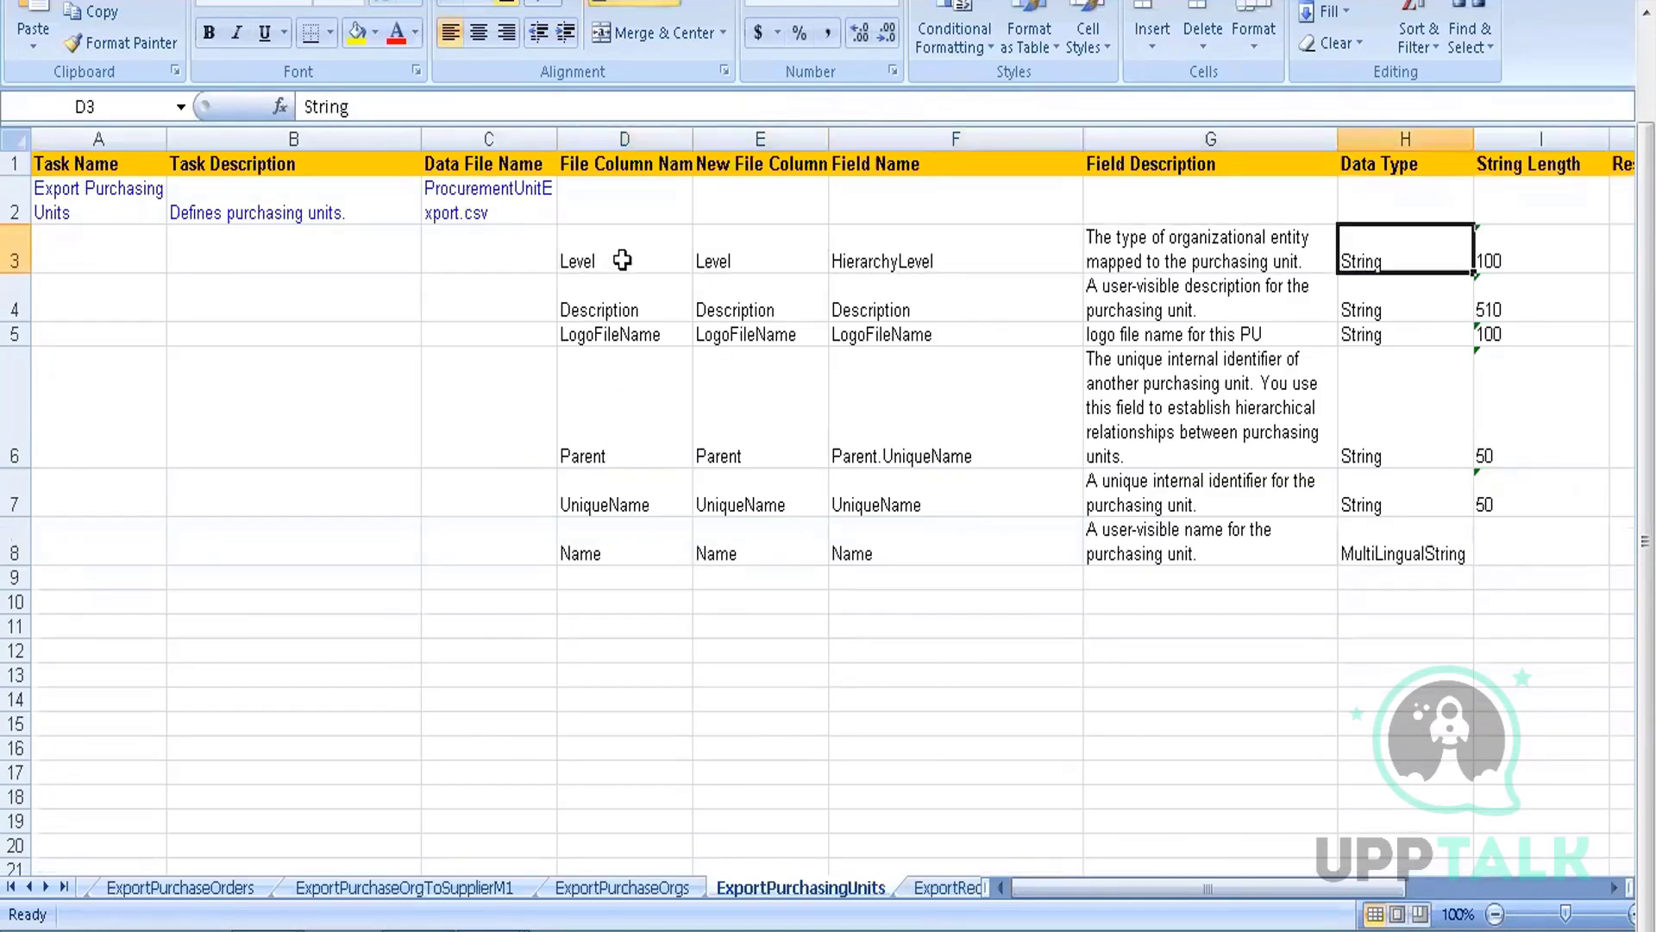
{"action": "key", "text": "Left"}
{"action": "key", "text": "Left"}
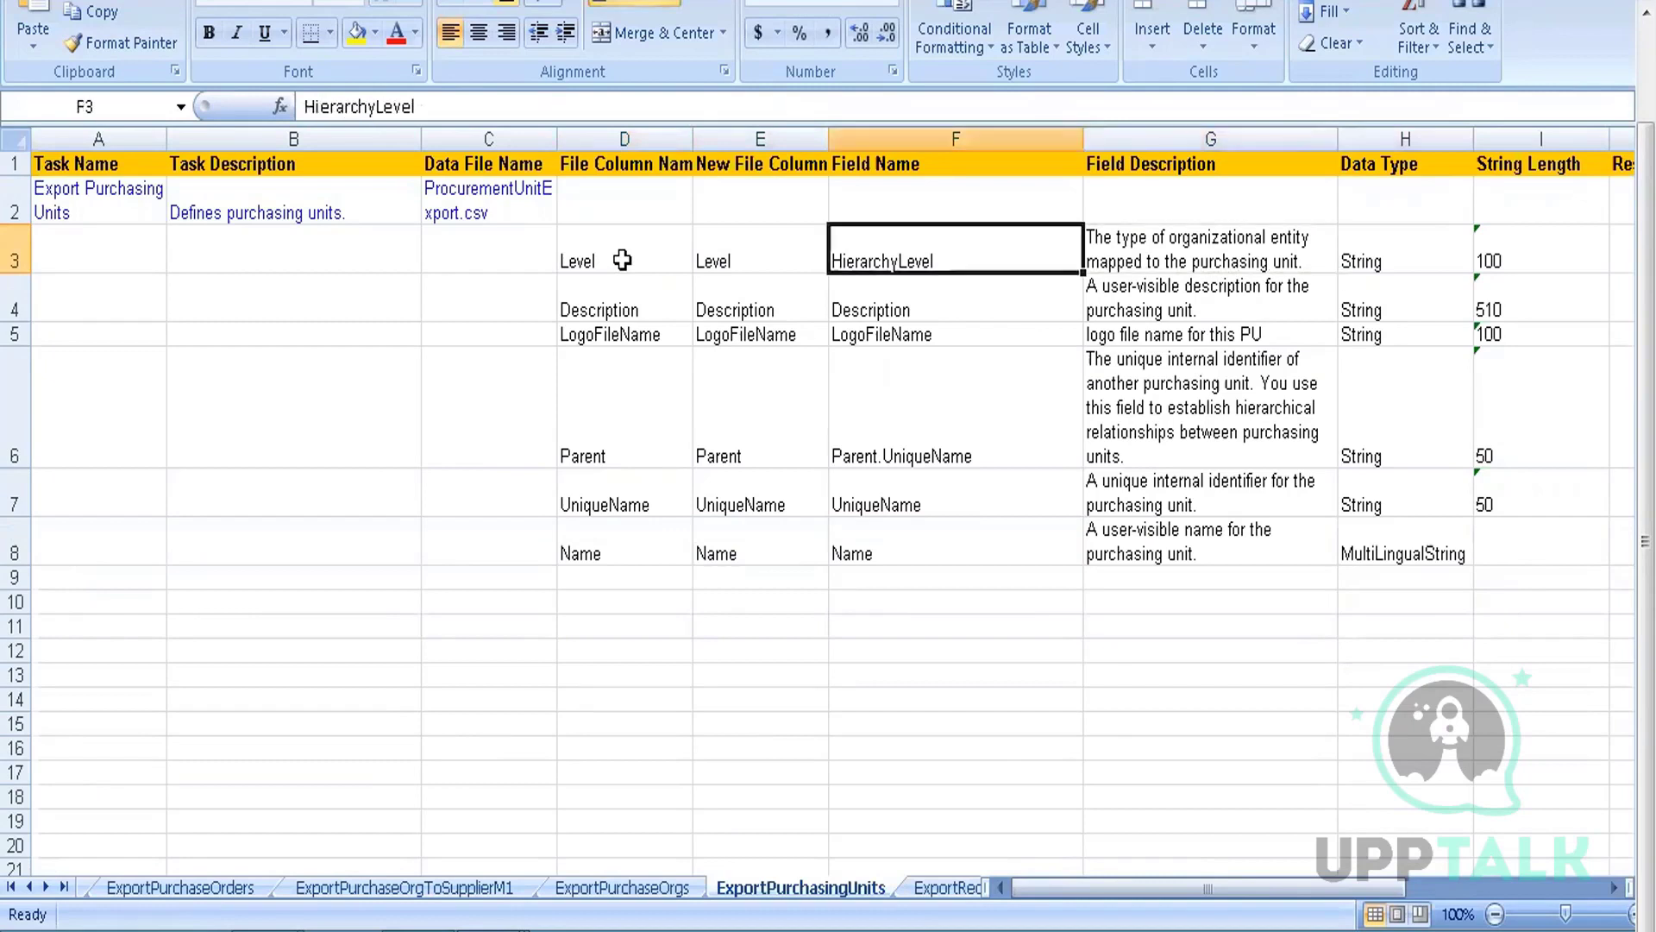
{"action": "key", "text": "Down"}
{"action": "key", "text": "Right"}
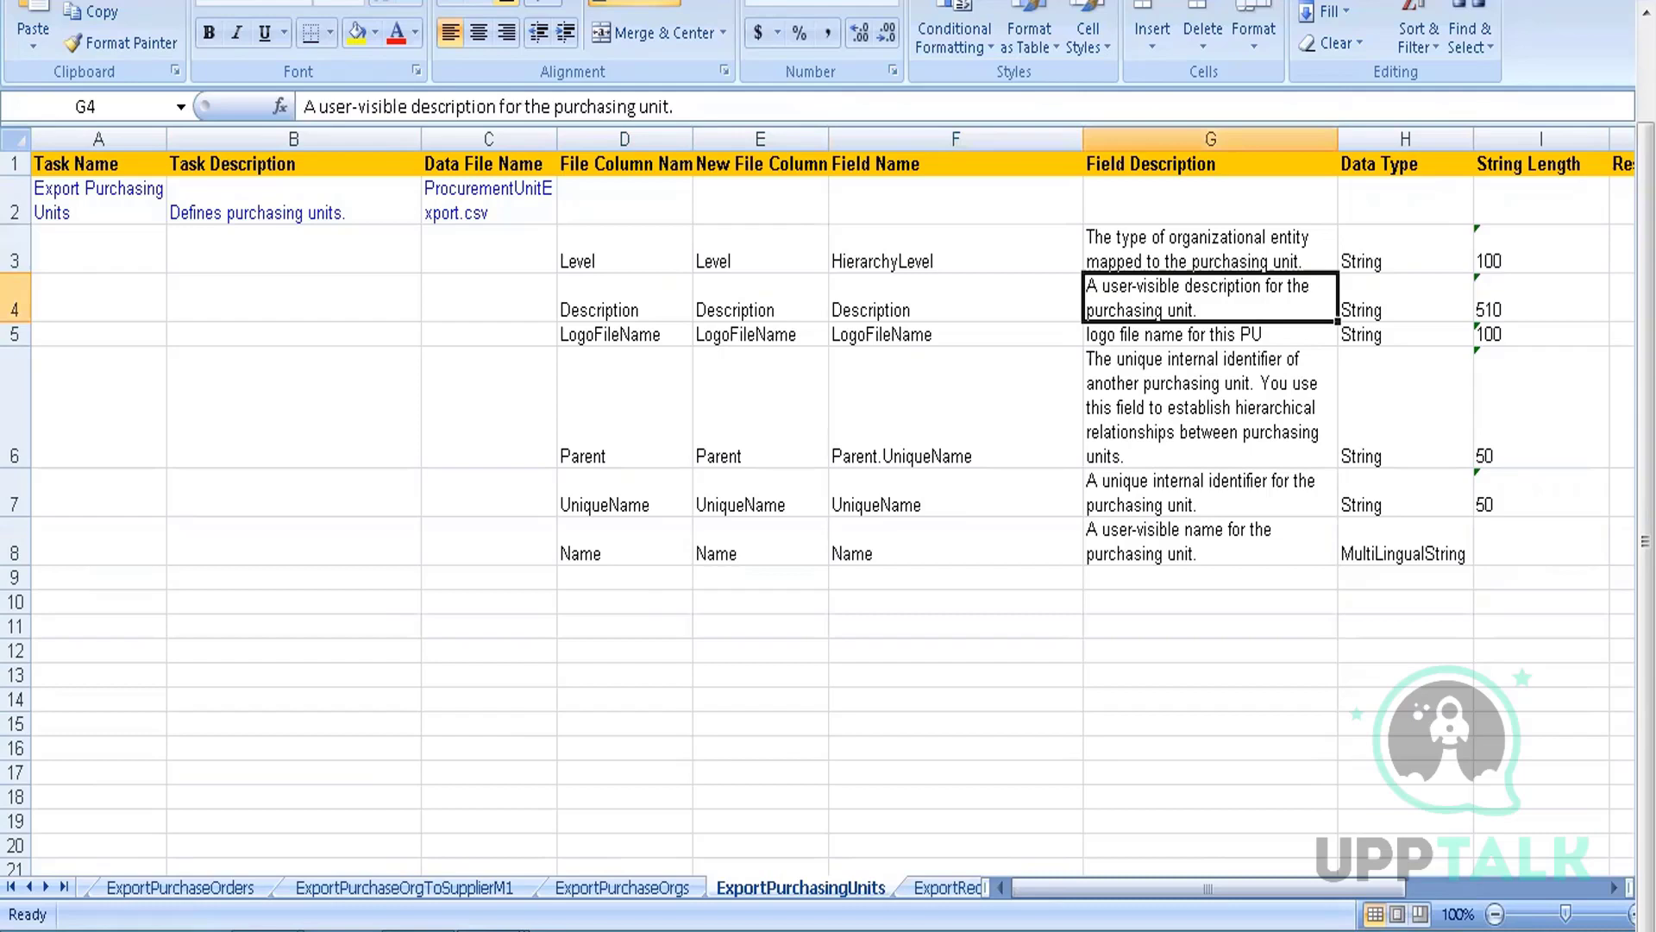
{"action": "mouse_move", "coordinate": [581, 883]}
{"action": "left_click", "coordinate": [719, 825]}
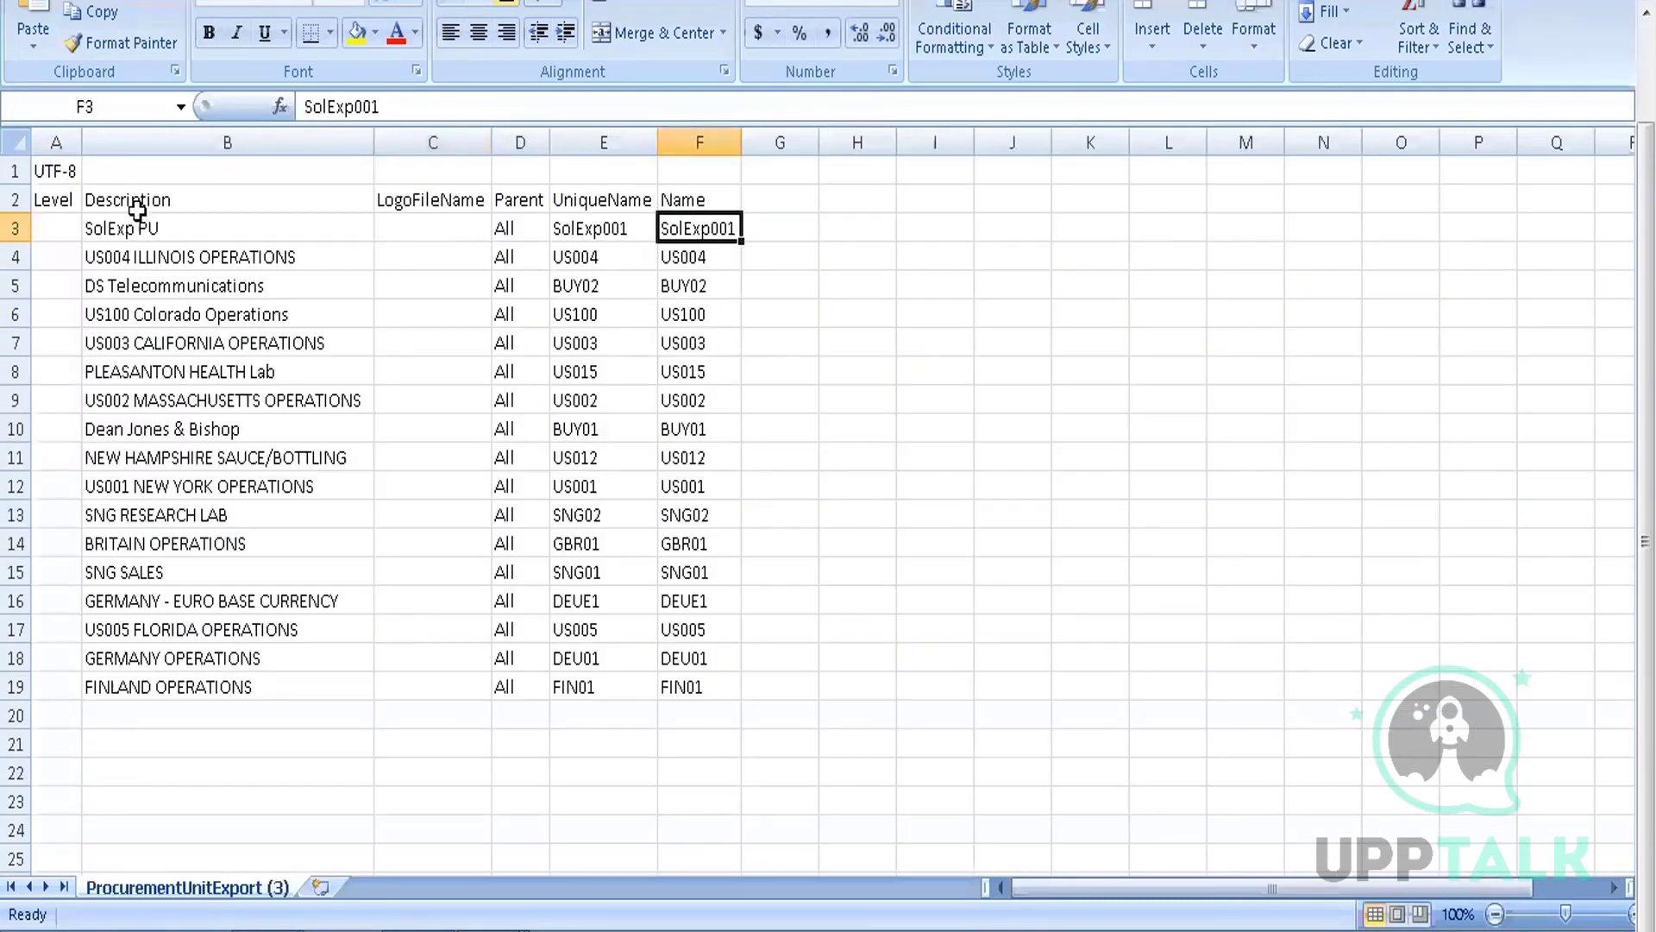
{"action": "left_click", "coordinate": [109, 231]}
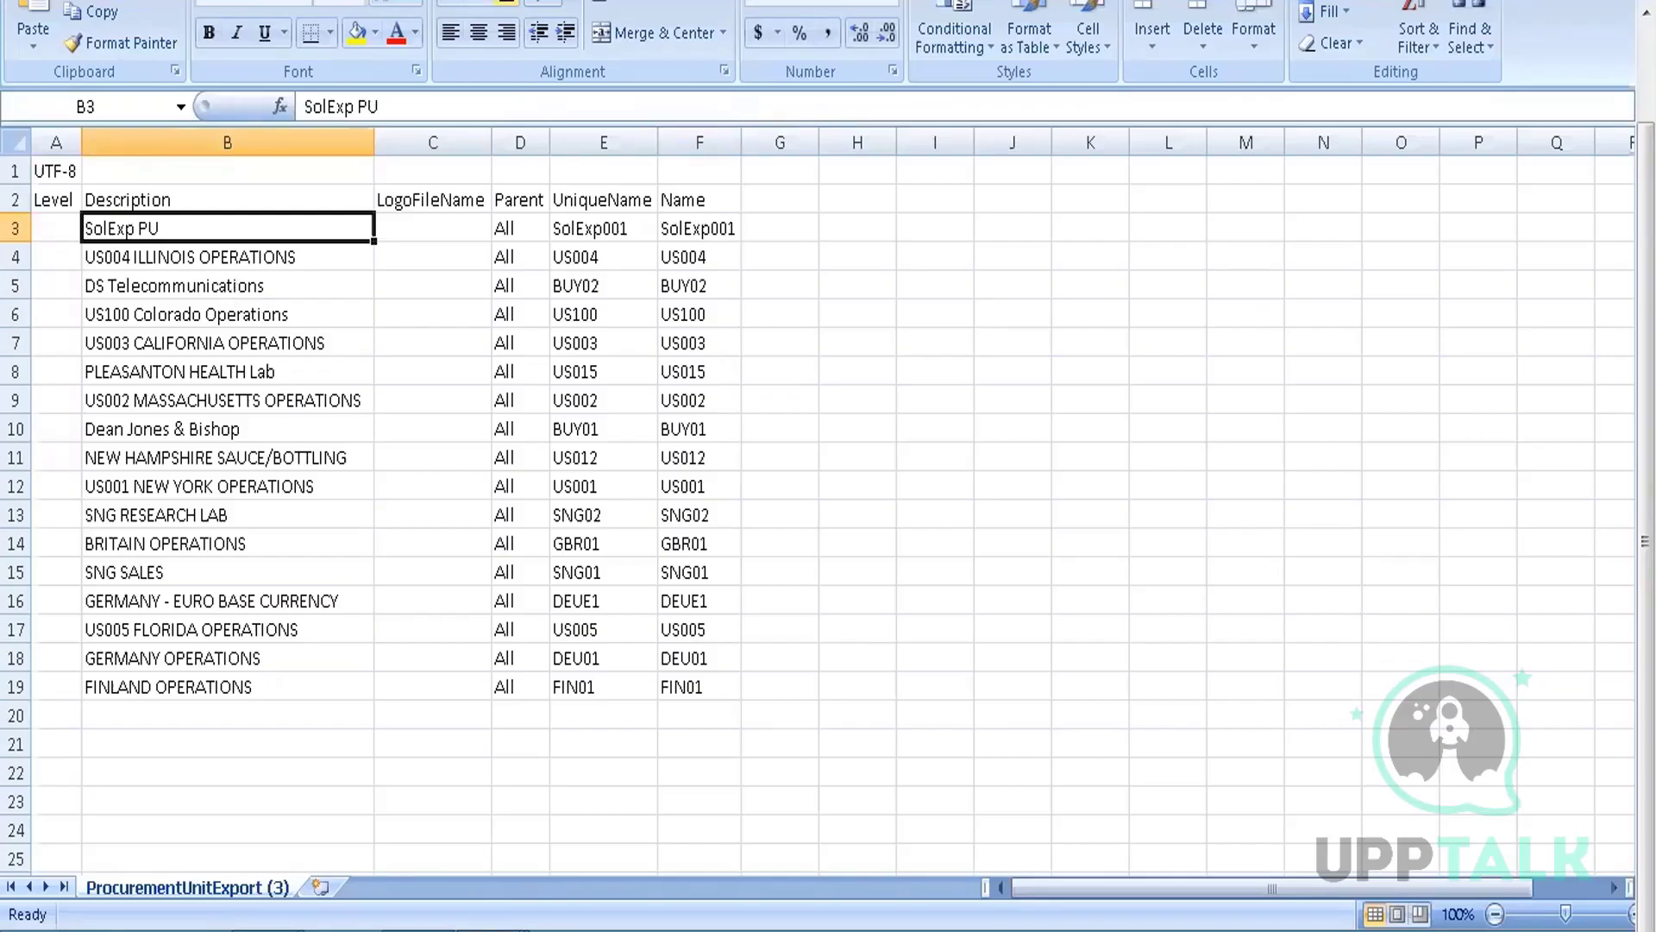
{"action": "left_click", "coordinate": [492, 930]}
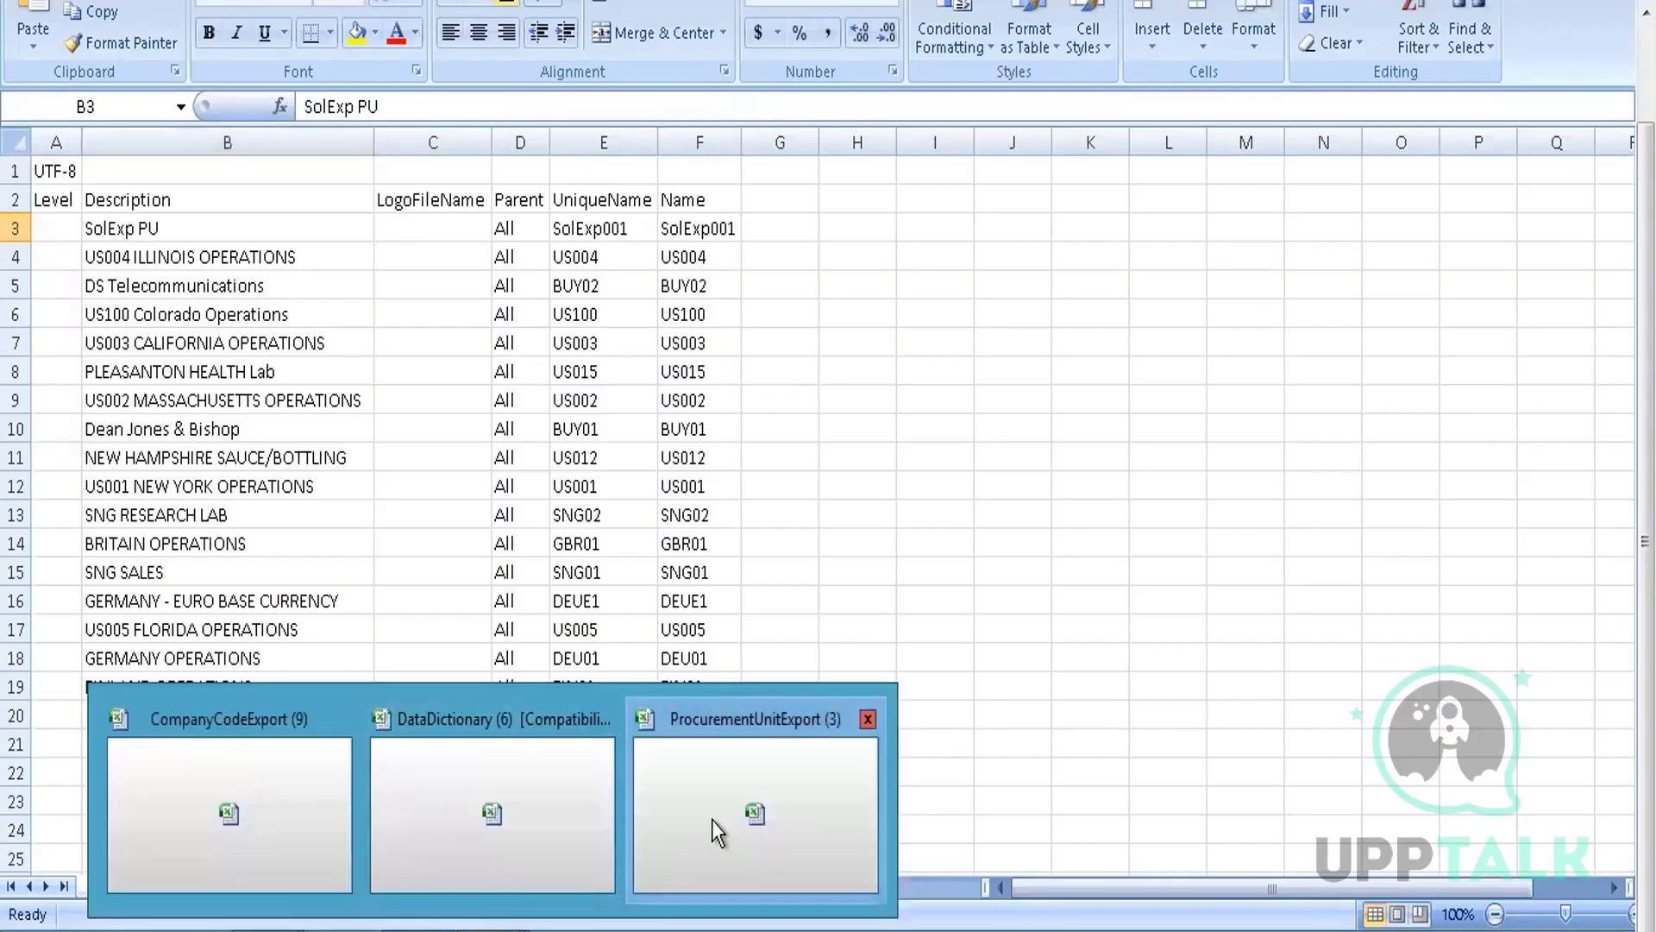
{"action": "left_click", "coordinate": [714, 832]}
{"action": "left_click", "coordinate": [492, 927]}
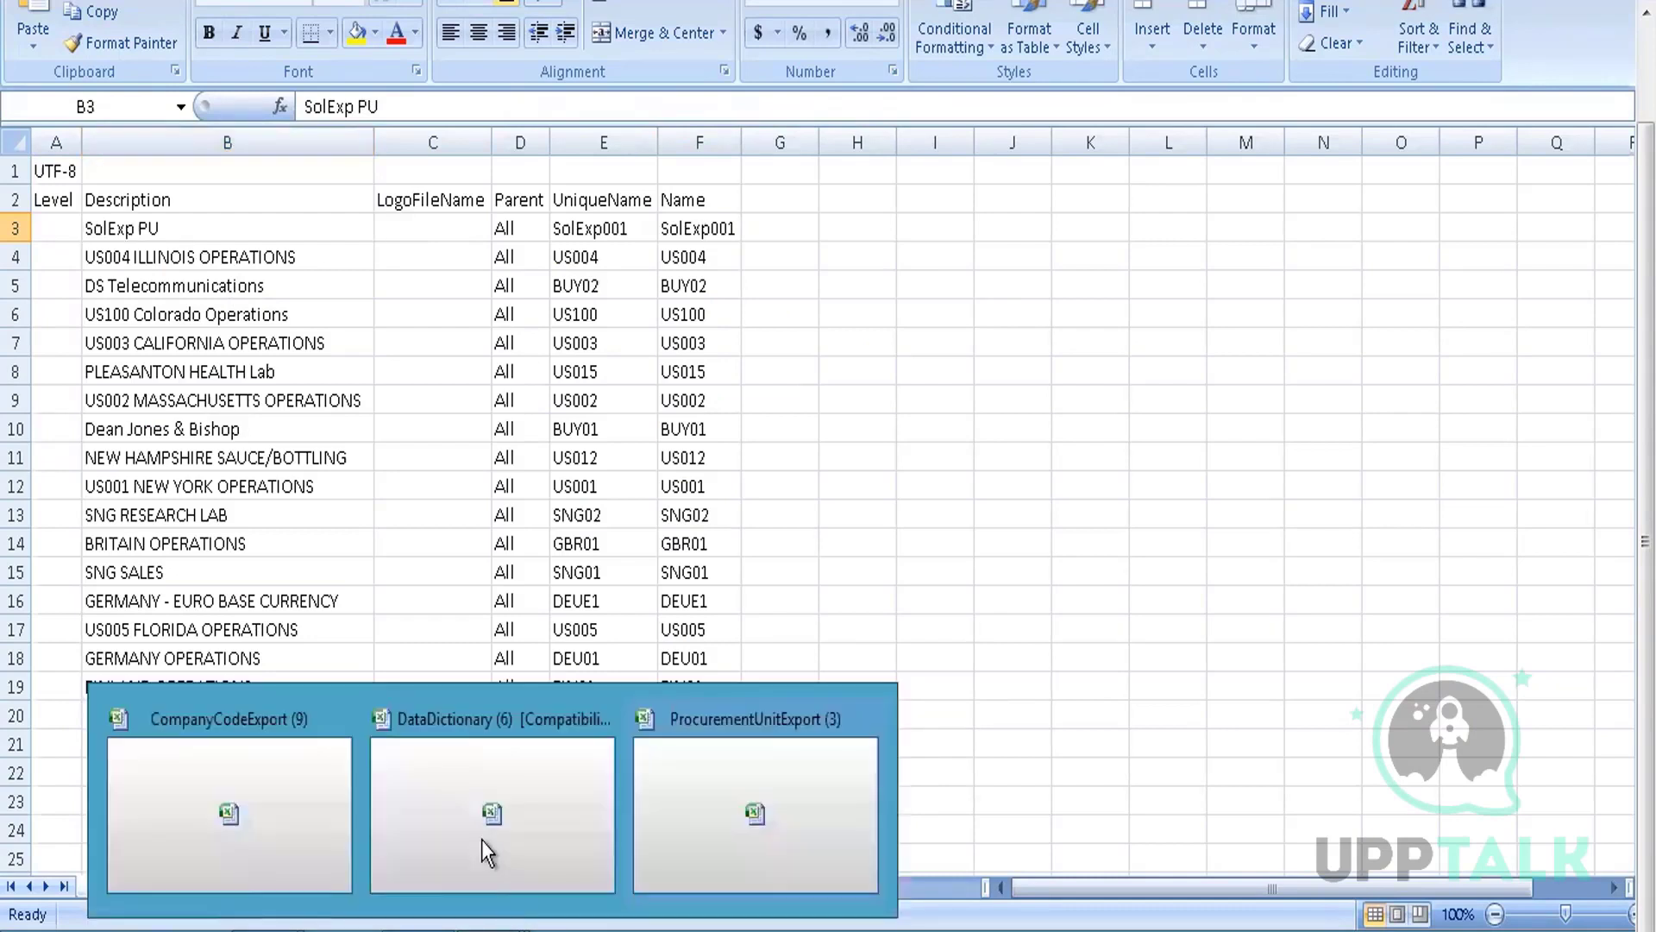
{"action": "left_click", "coordinate": [441, 761]}
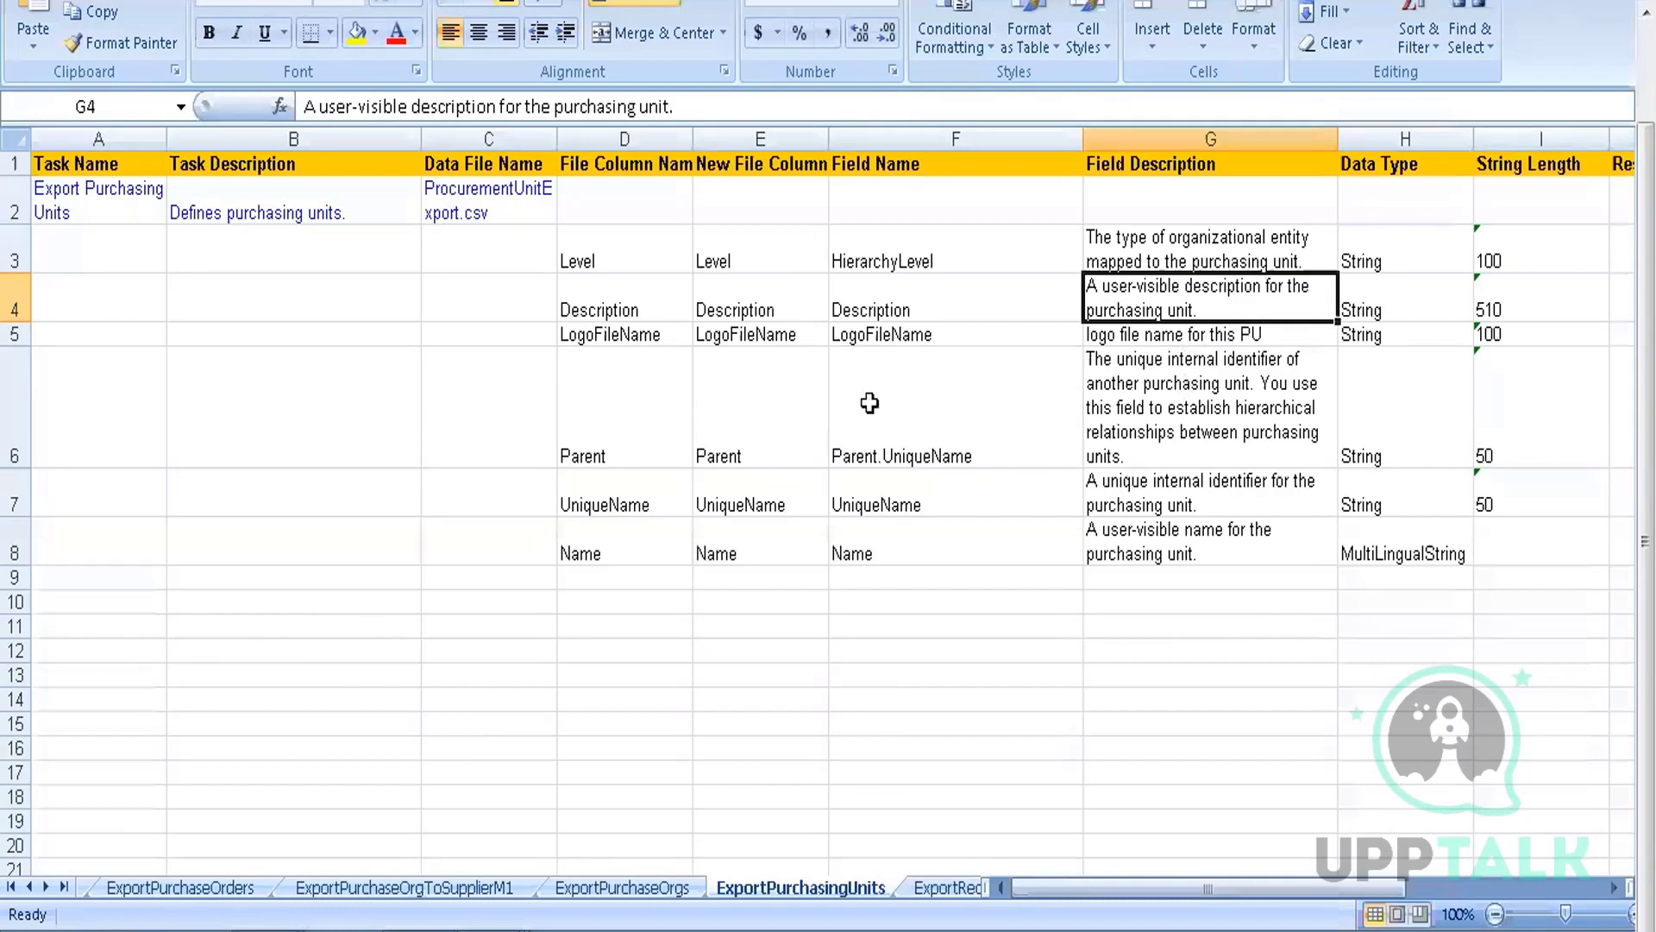
{"action": "left_click", "coordinate": [1182, 396]}
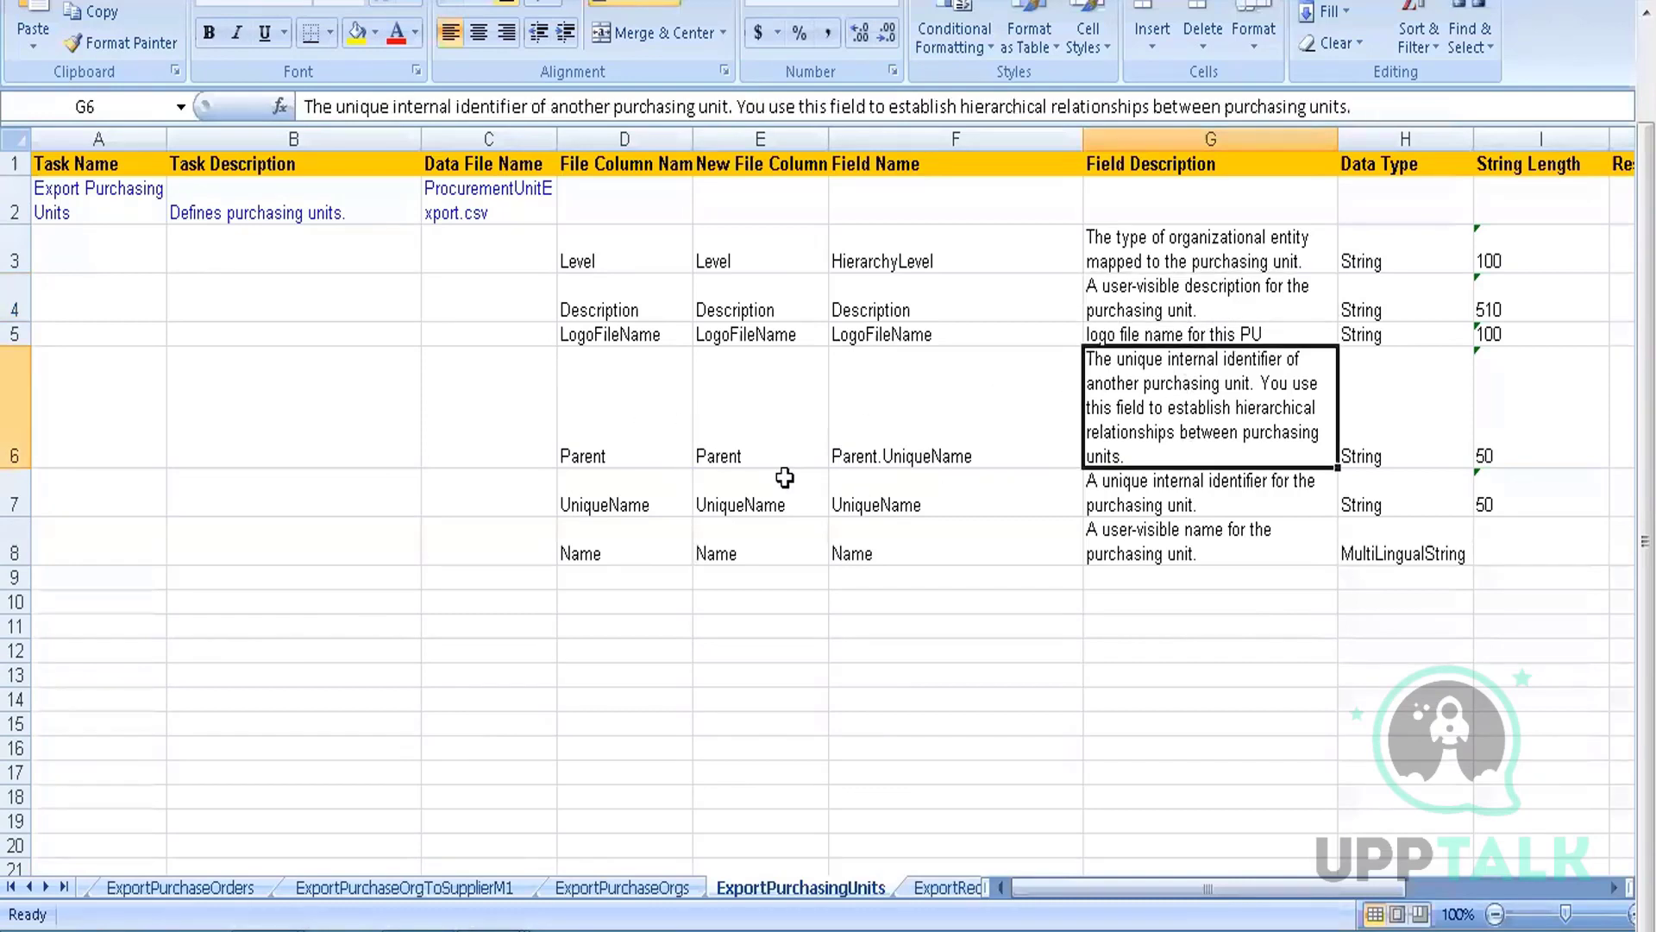
{"action": "left_click", "coordinate": [1252, 479]}
{"action": "left_click", "coordinate": [1201, 555]}
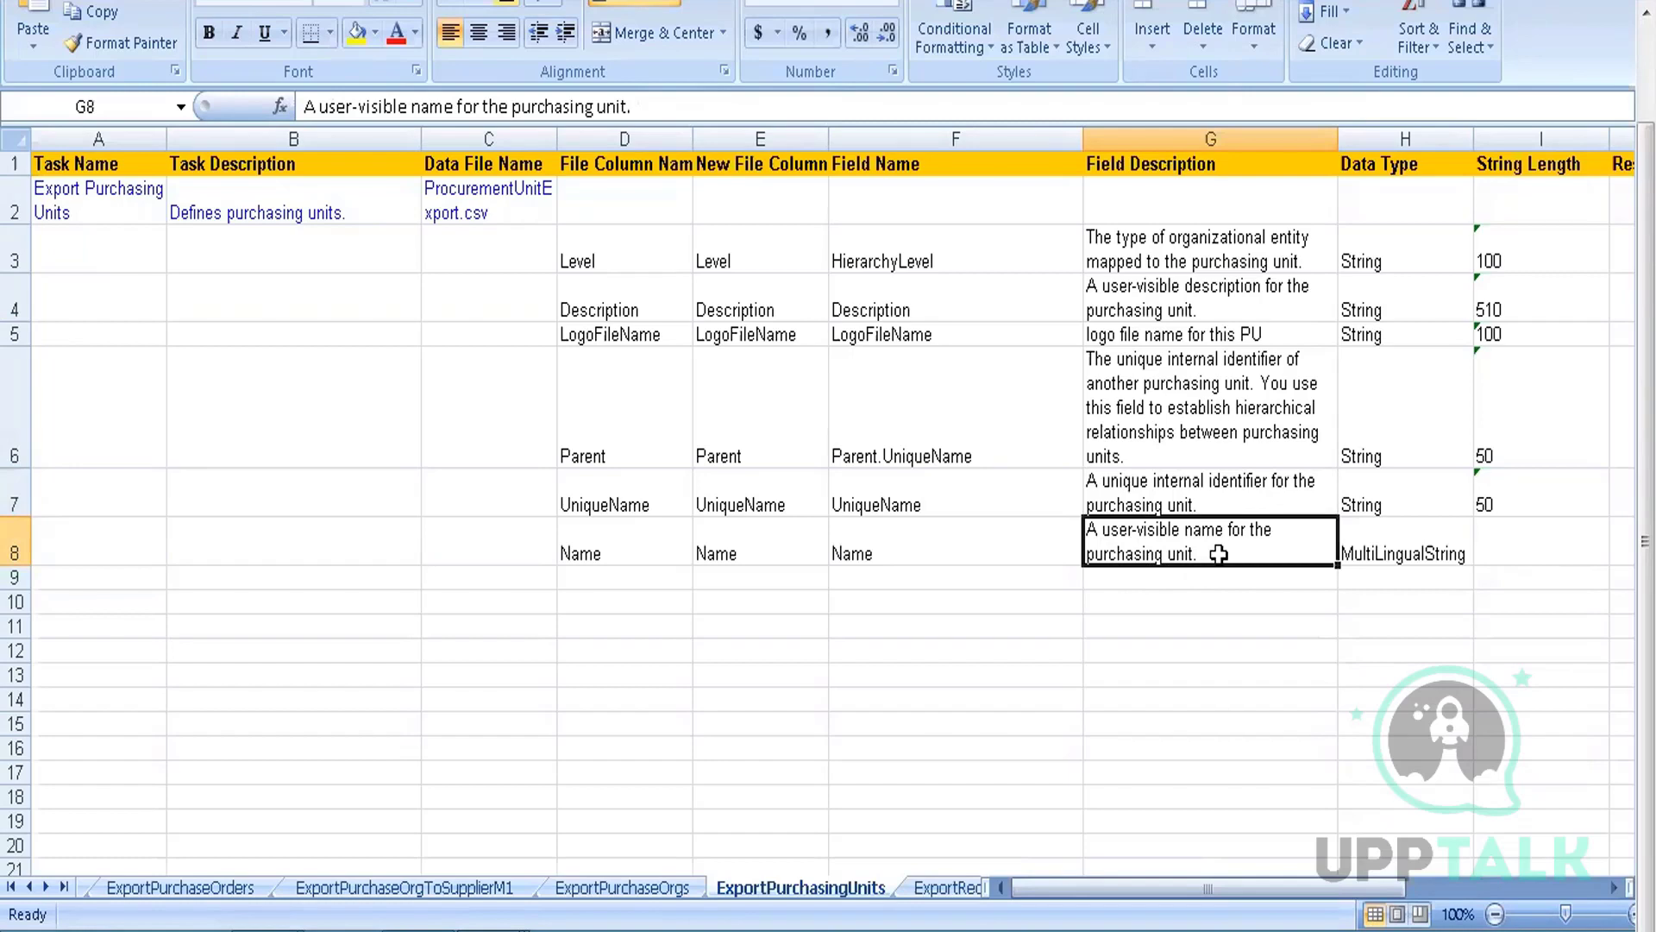
{"action": "key", "text": "Right"}
{"action": "key", "text": "Right"}
{"action": "key", "text": "Right"}
{"action": "key", "text": "Right"}
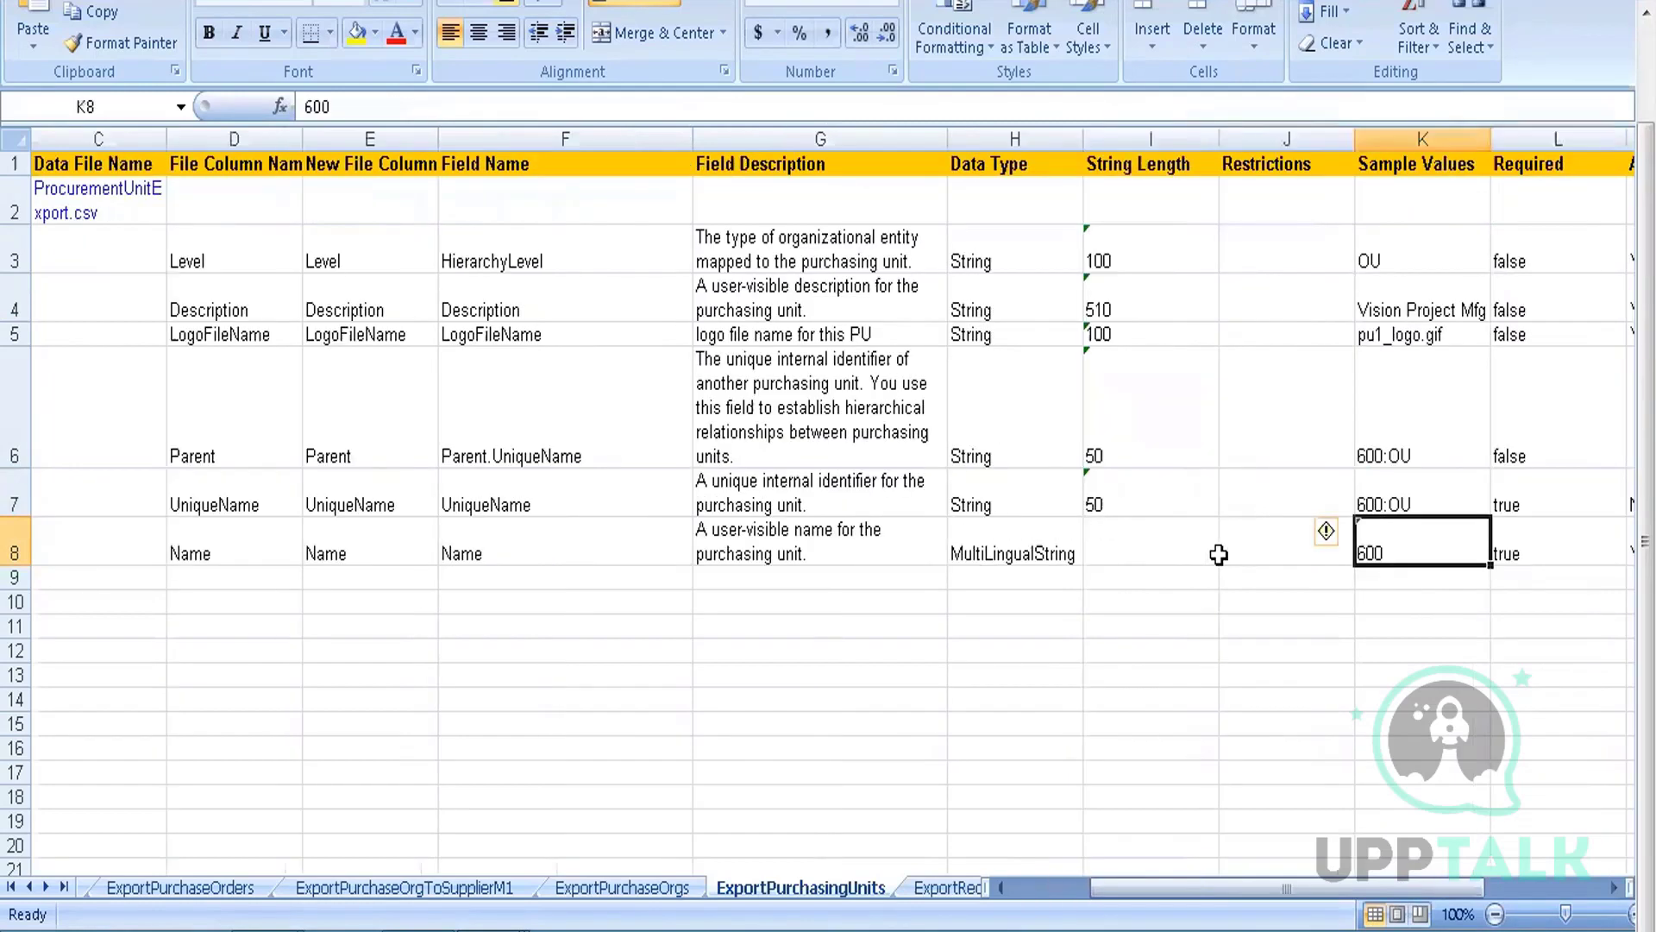
{"action": "key", "text": "Left"}
{"action": "key", "text": "Left"}
{"action": "key", "text": "Up"}
{"action": "key", "text": "Up"}
{"action": "key", "text": "Up"}
{"action": "key", "text": "Up"}
{"action": "key", "text": "Up"}
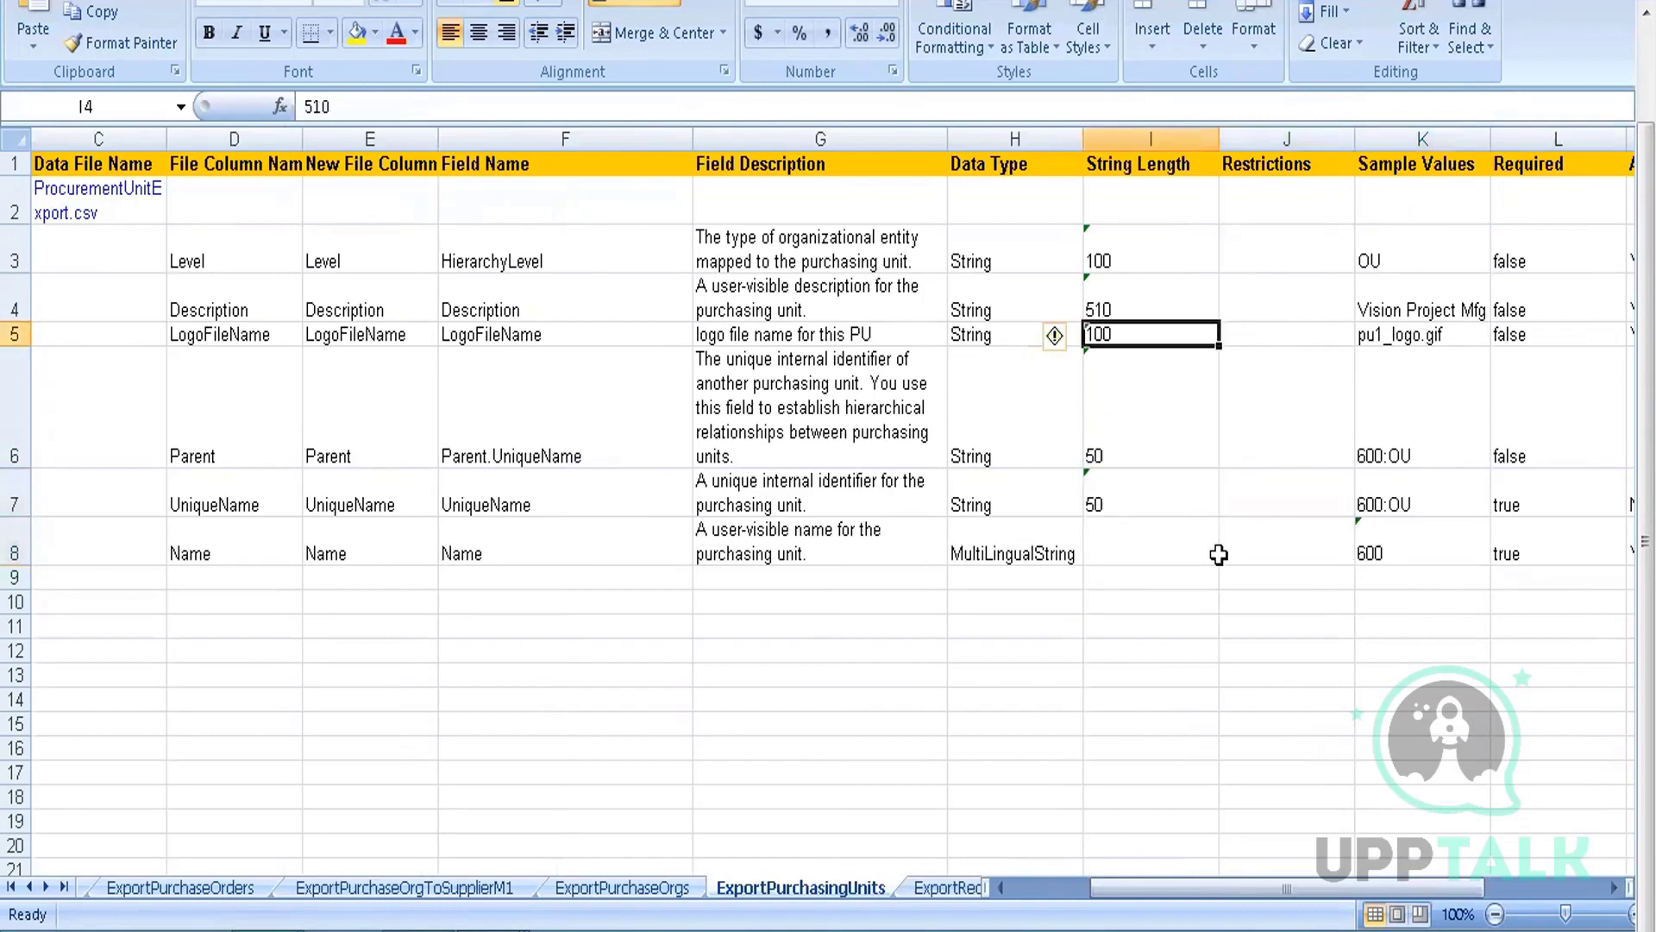
{"action": "key", "text": "Right"}
{"action": "key", "text": "Right"}
{"action": "key", "text": "Right"}
{"action": "key", "text": "Right"}
{"action": "key", "text": "Right"}
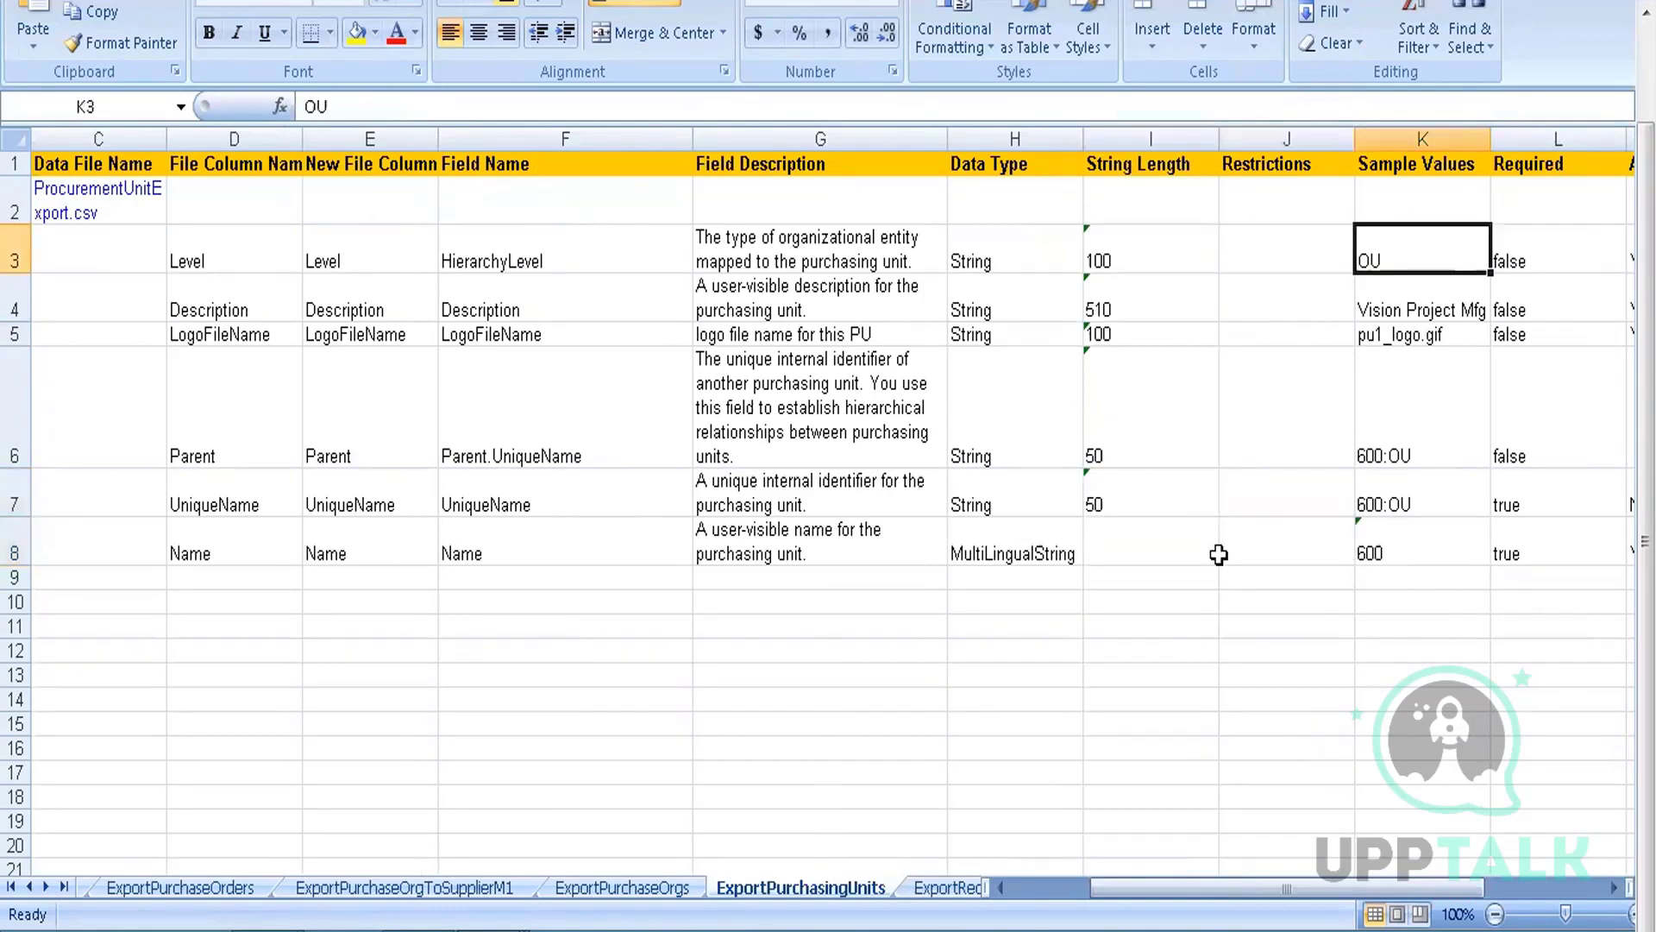
{"action": "key", "text": "Right"}
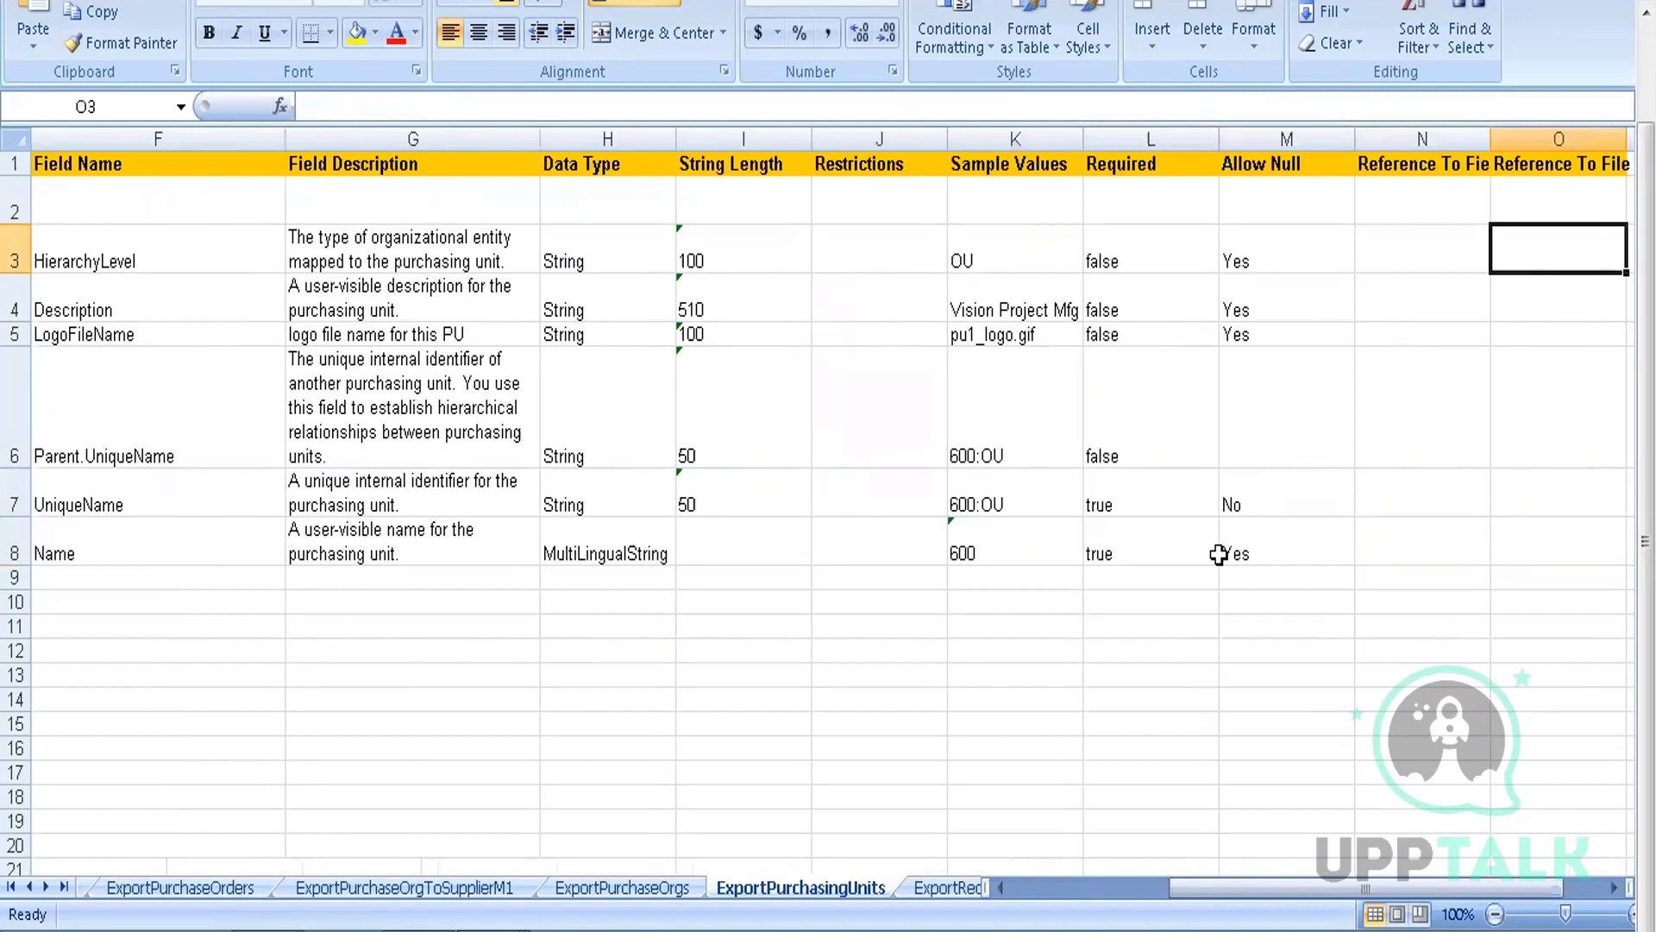
{"action": "key", "text": "Left"}
{"action": "key", "text": "Left"}
{"action": "key", "text": "Left"}
{"action": "key", "text": "Left"}
{"action": "key", "text": "Left"}
{"action": "key", "text": "Left"}
{"action": "key", "text": "Left"}
{"action": "key", "text": "Left"}
{"action": "key", "text": "Left"}
{"action": "key", "text": "Left"}
{"action": "key", "text": "Left"}
{"action": "key", "text": "Left"}
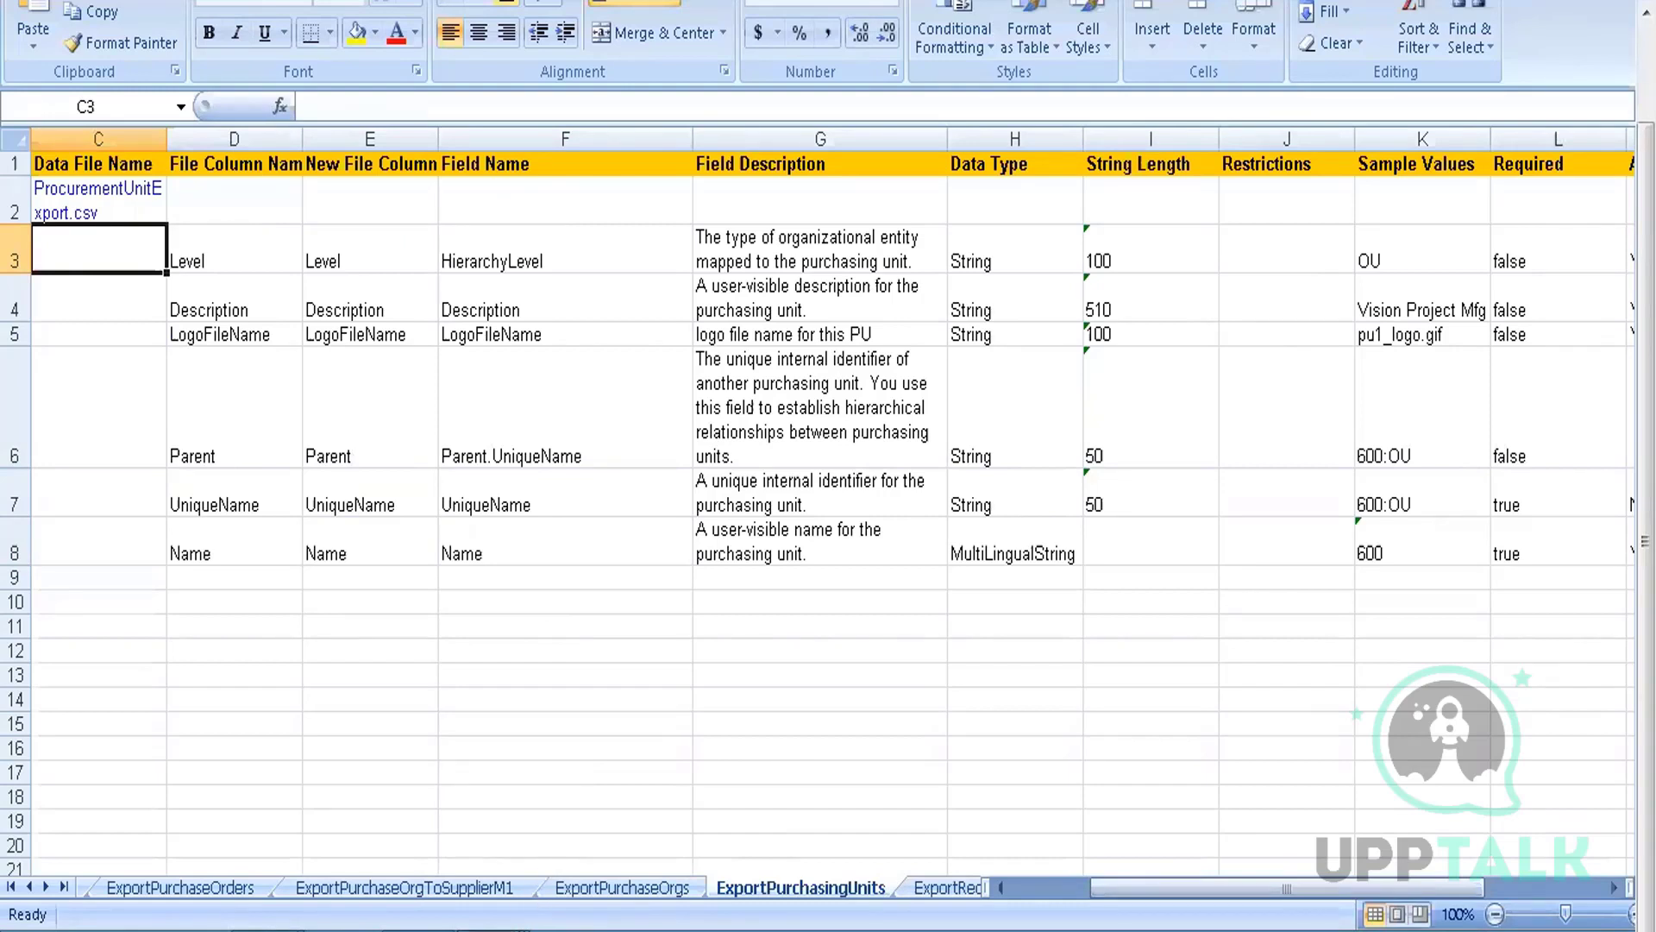
{"action": "mouse_move", "coordinate": [494, 931]}
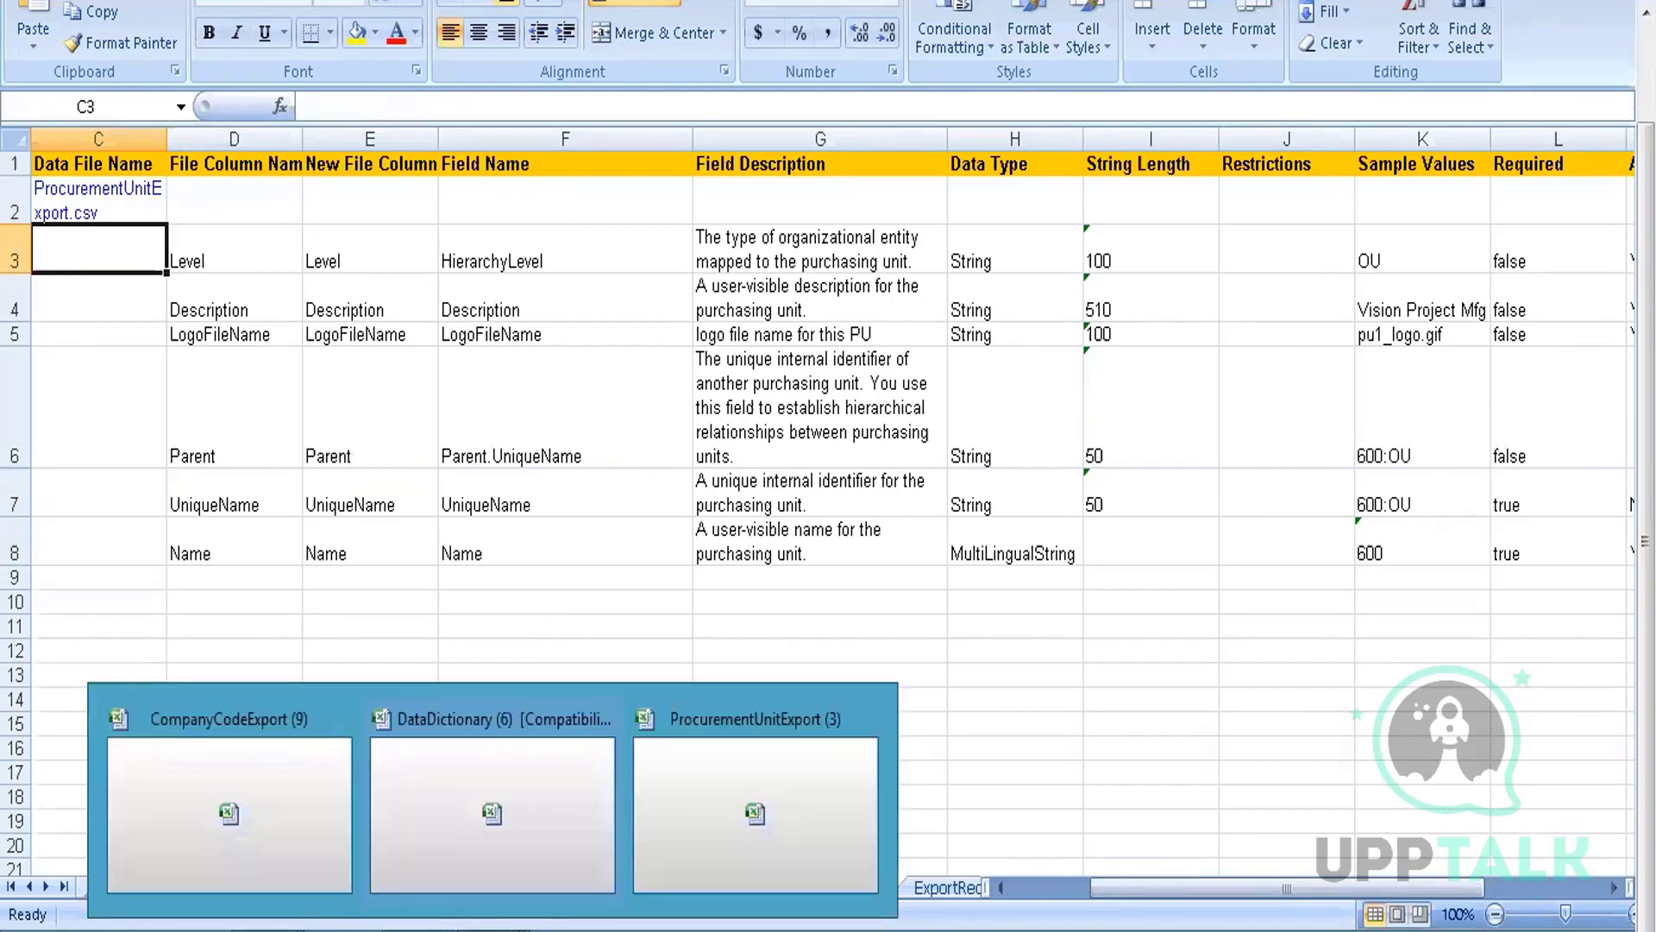
Filter the Import tasks by Task Name 'company code' to show the four Company Code imports
{"action": "left_click", "coordinate": [422, 931]}
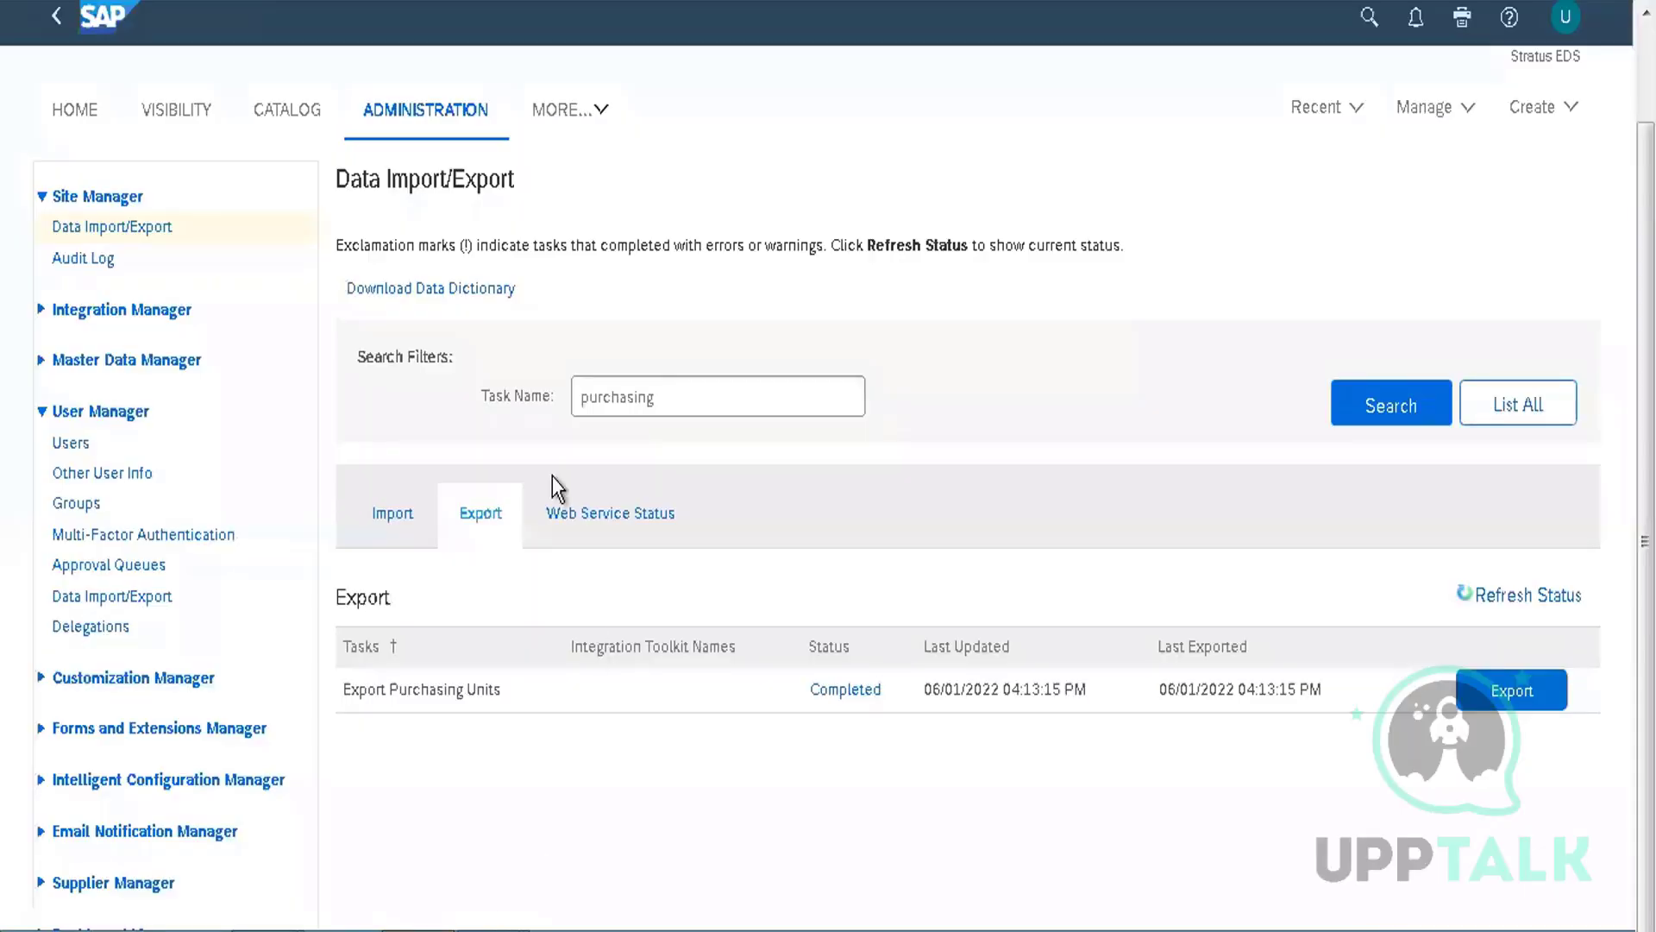
{"action": "left_click", "coordinate": [682, 387]}
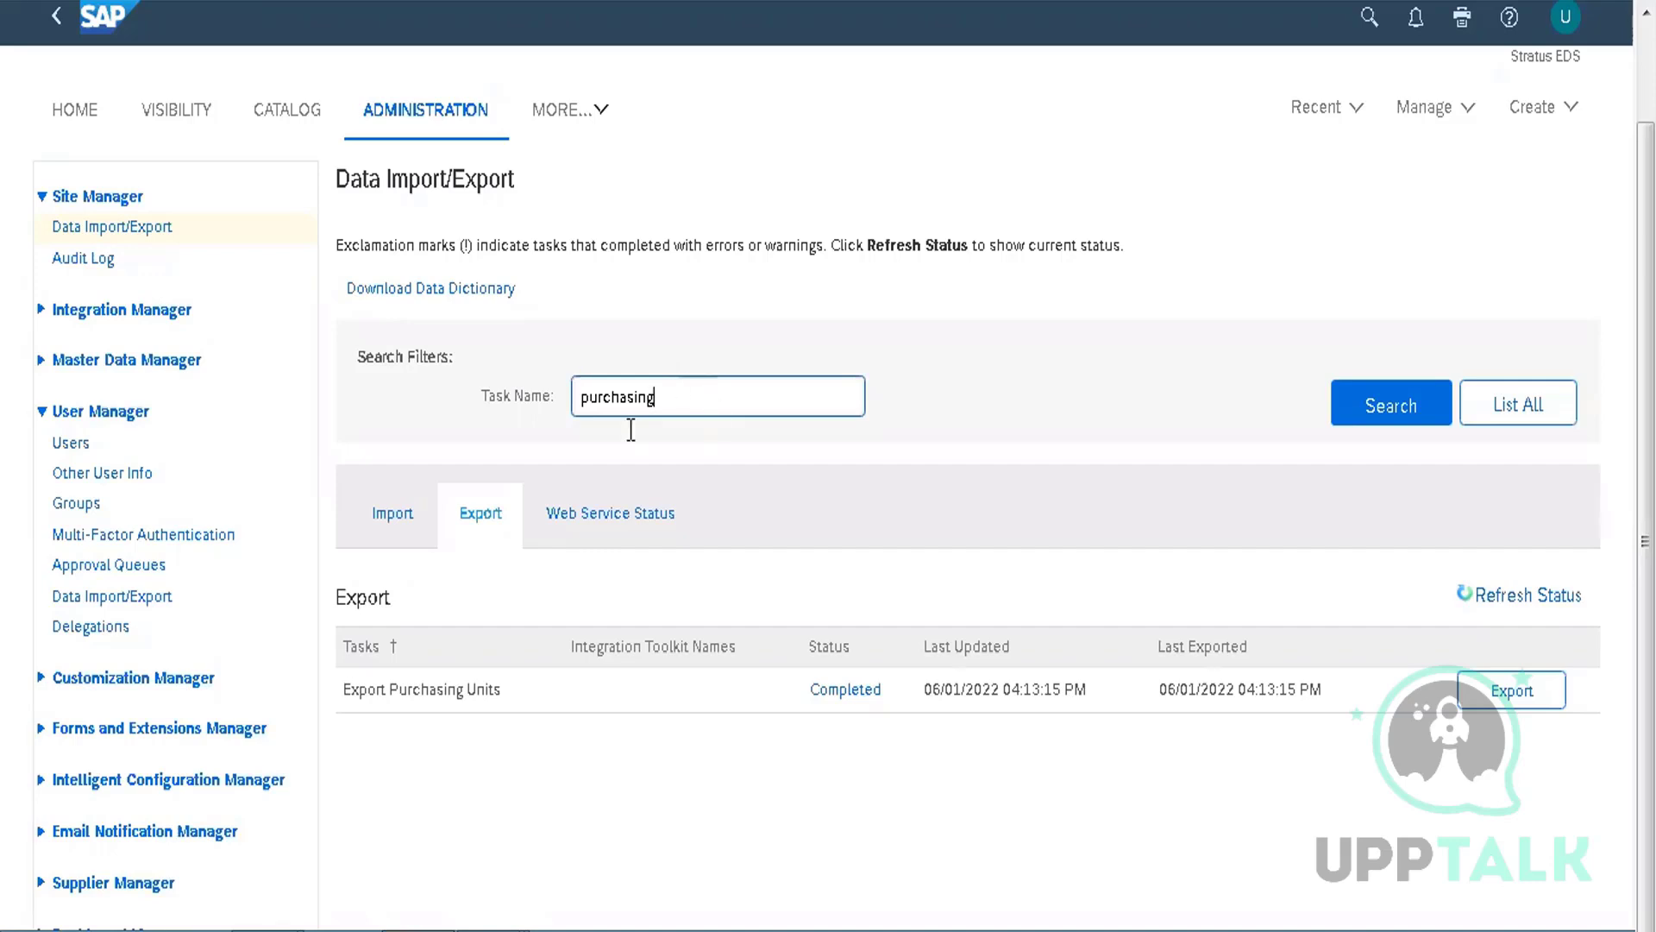
{"action": "left_click", "coordinate": [561, 520]}
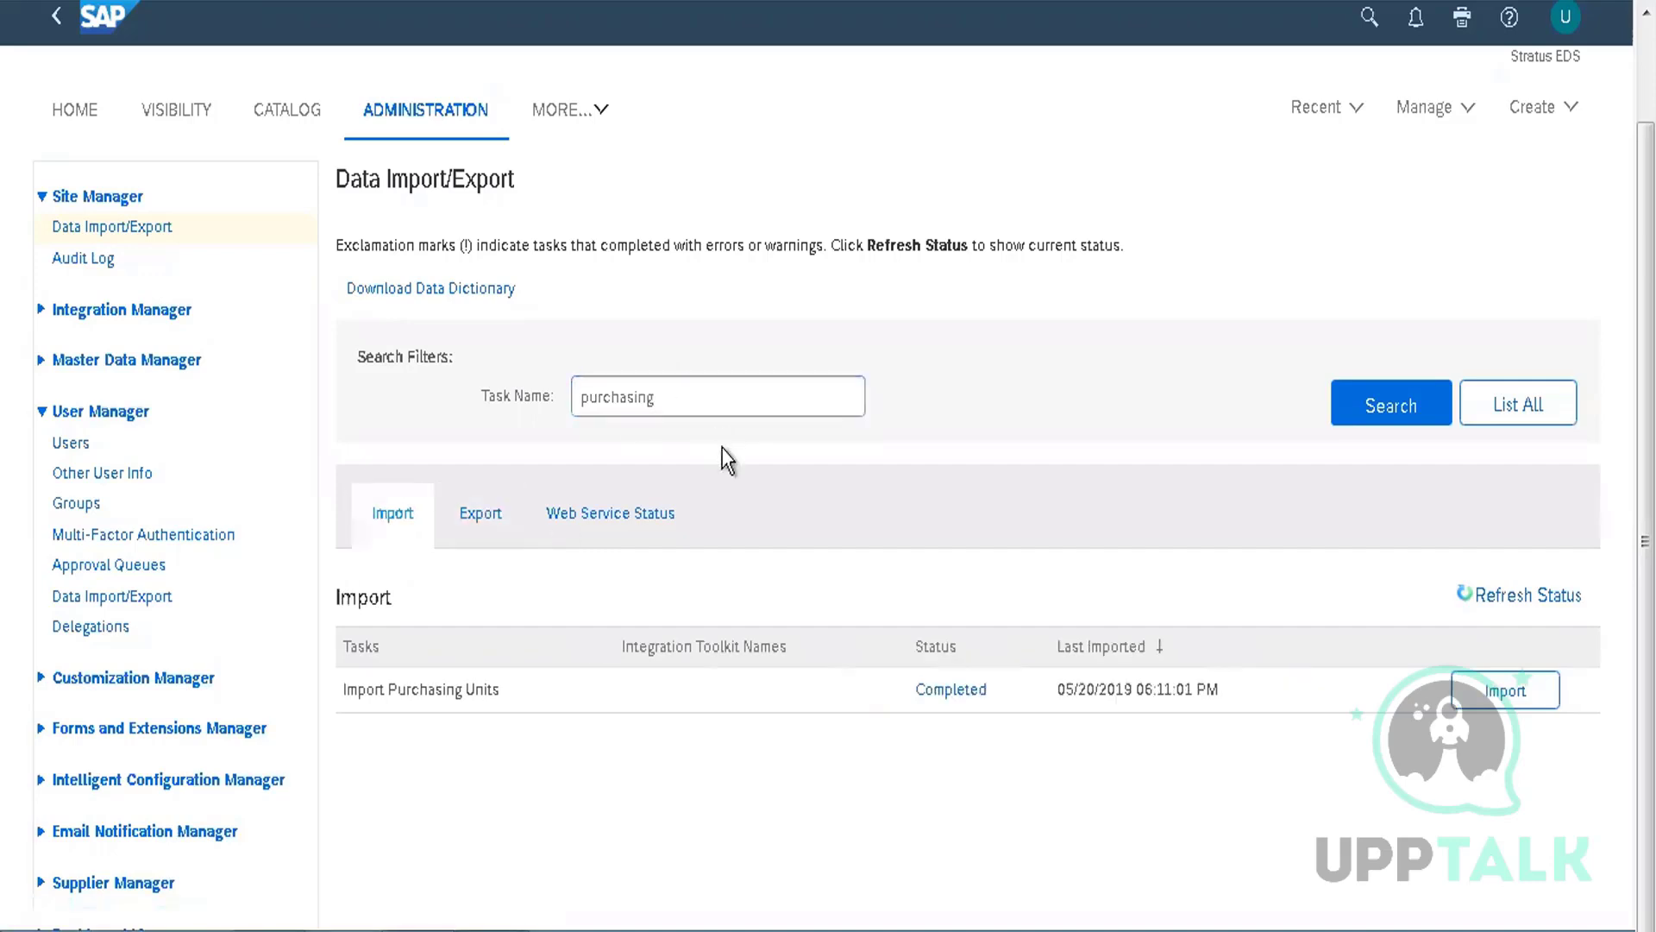
{"action": "left_click", "coordinate": [700, 406]}
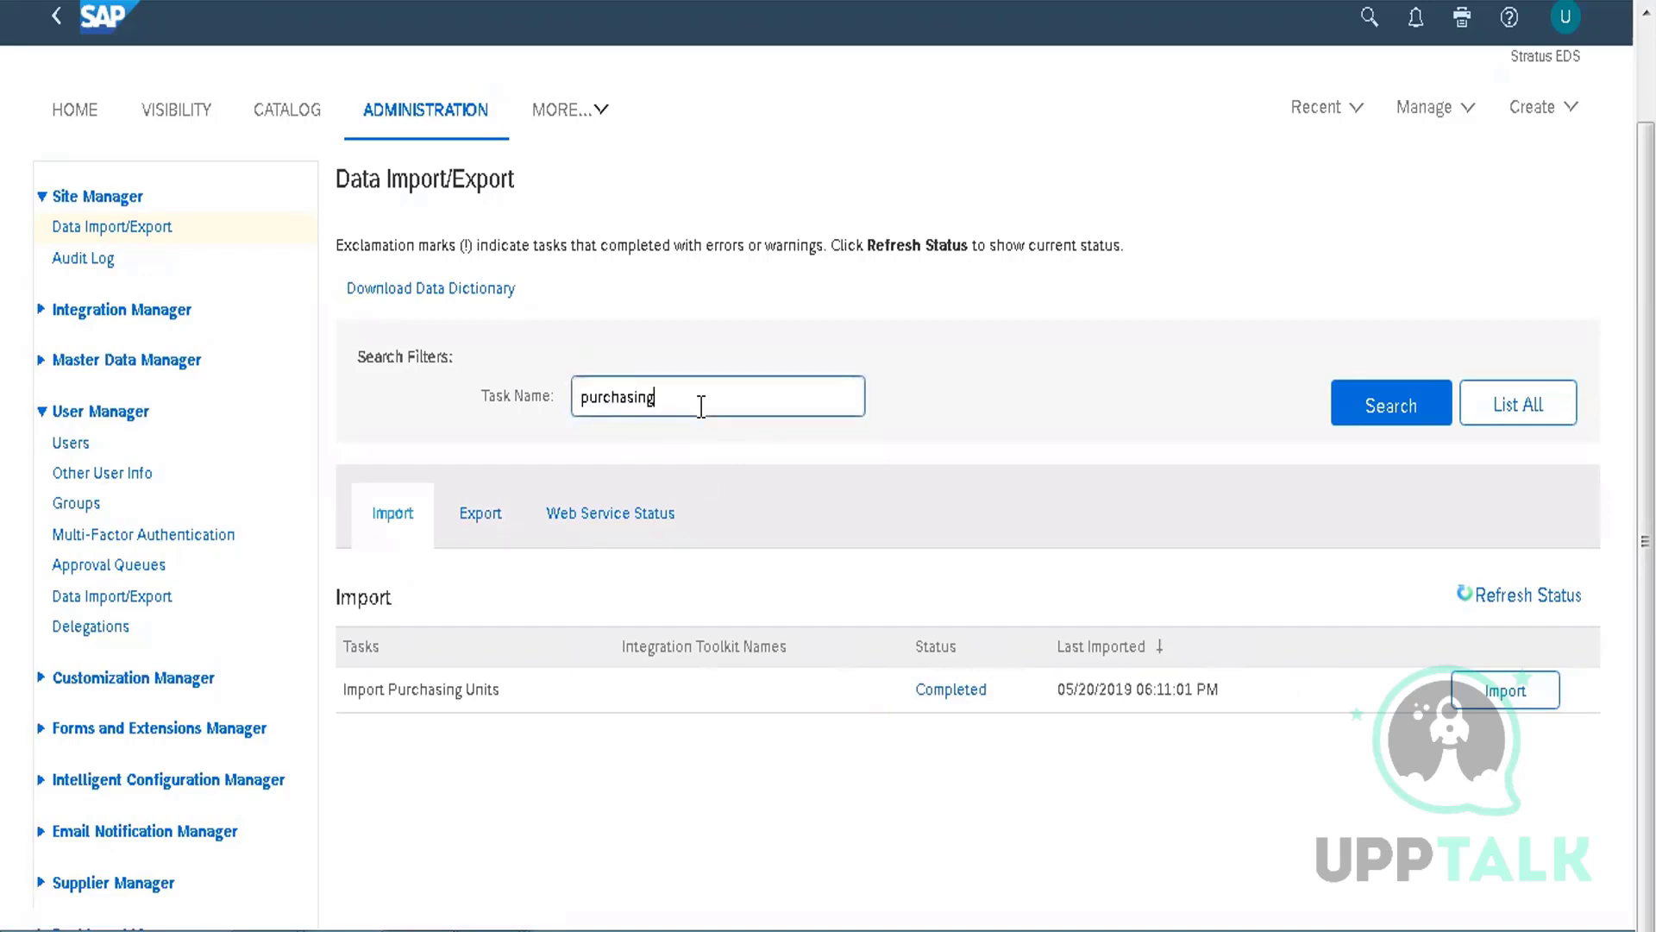
{"action": "key", "text": "ctrl+a"}
{"action": "type", "text": "company code"}
{"action": "key", "text": "Return"}
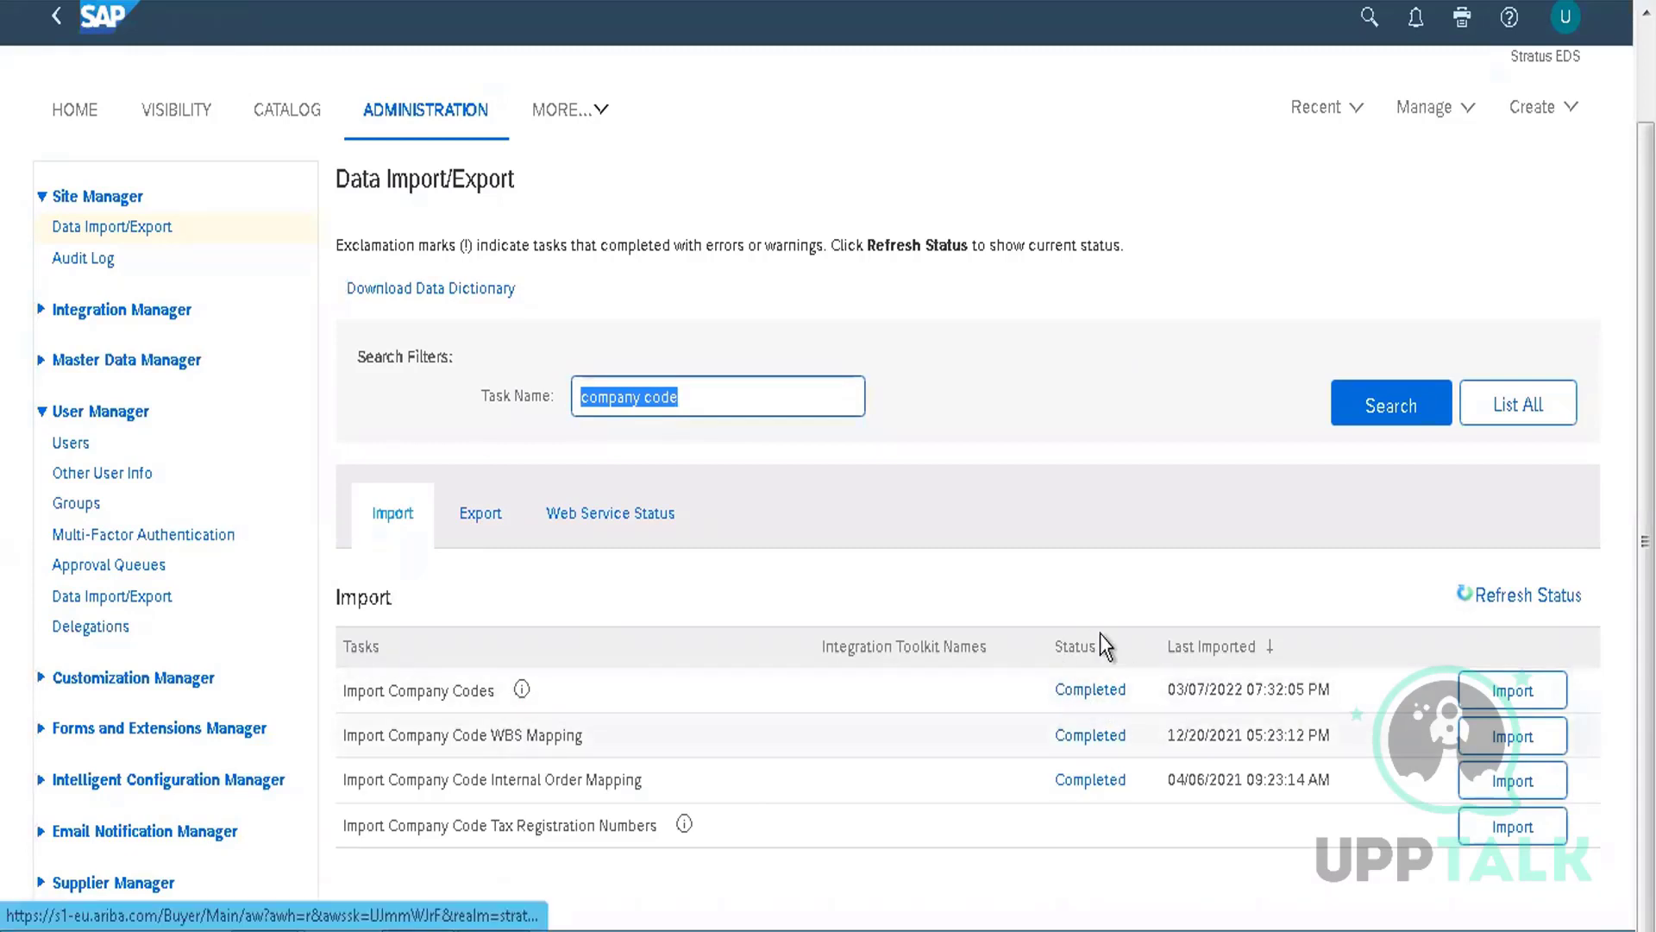
{"action": "left_click", "coordinate": [1089, 703]}
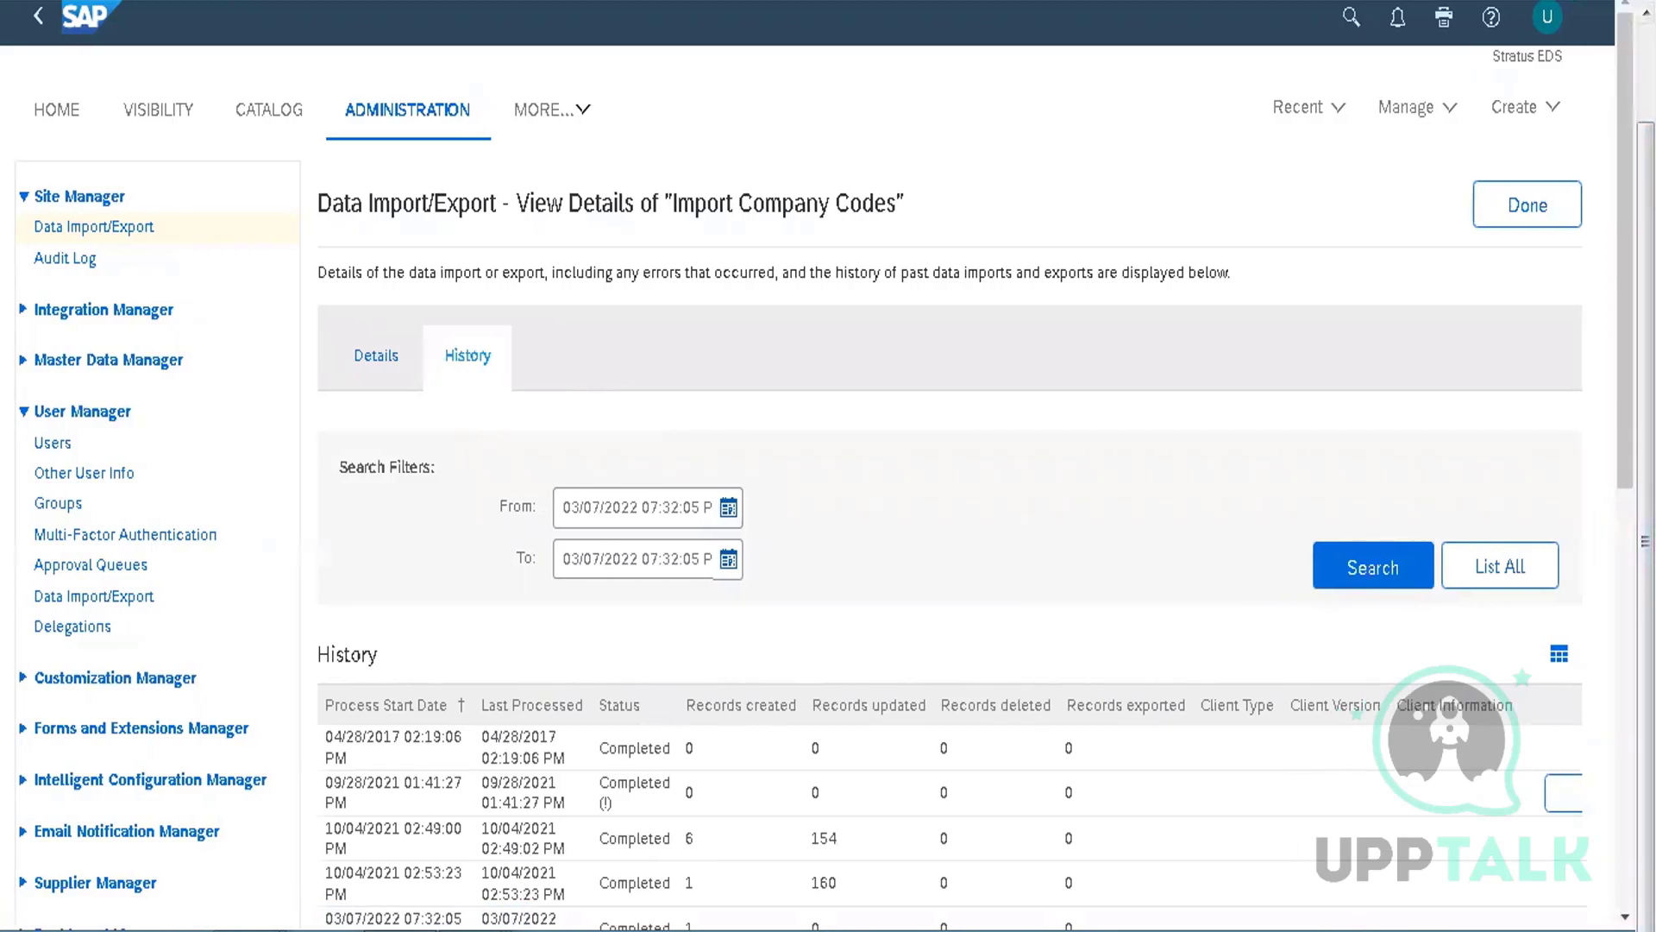
{"action": "scroll", "coordinate": [828, 466], "scroll_direction": "down", "scroll_amount": 8}
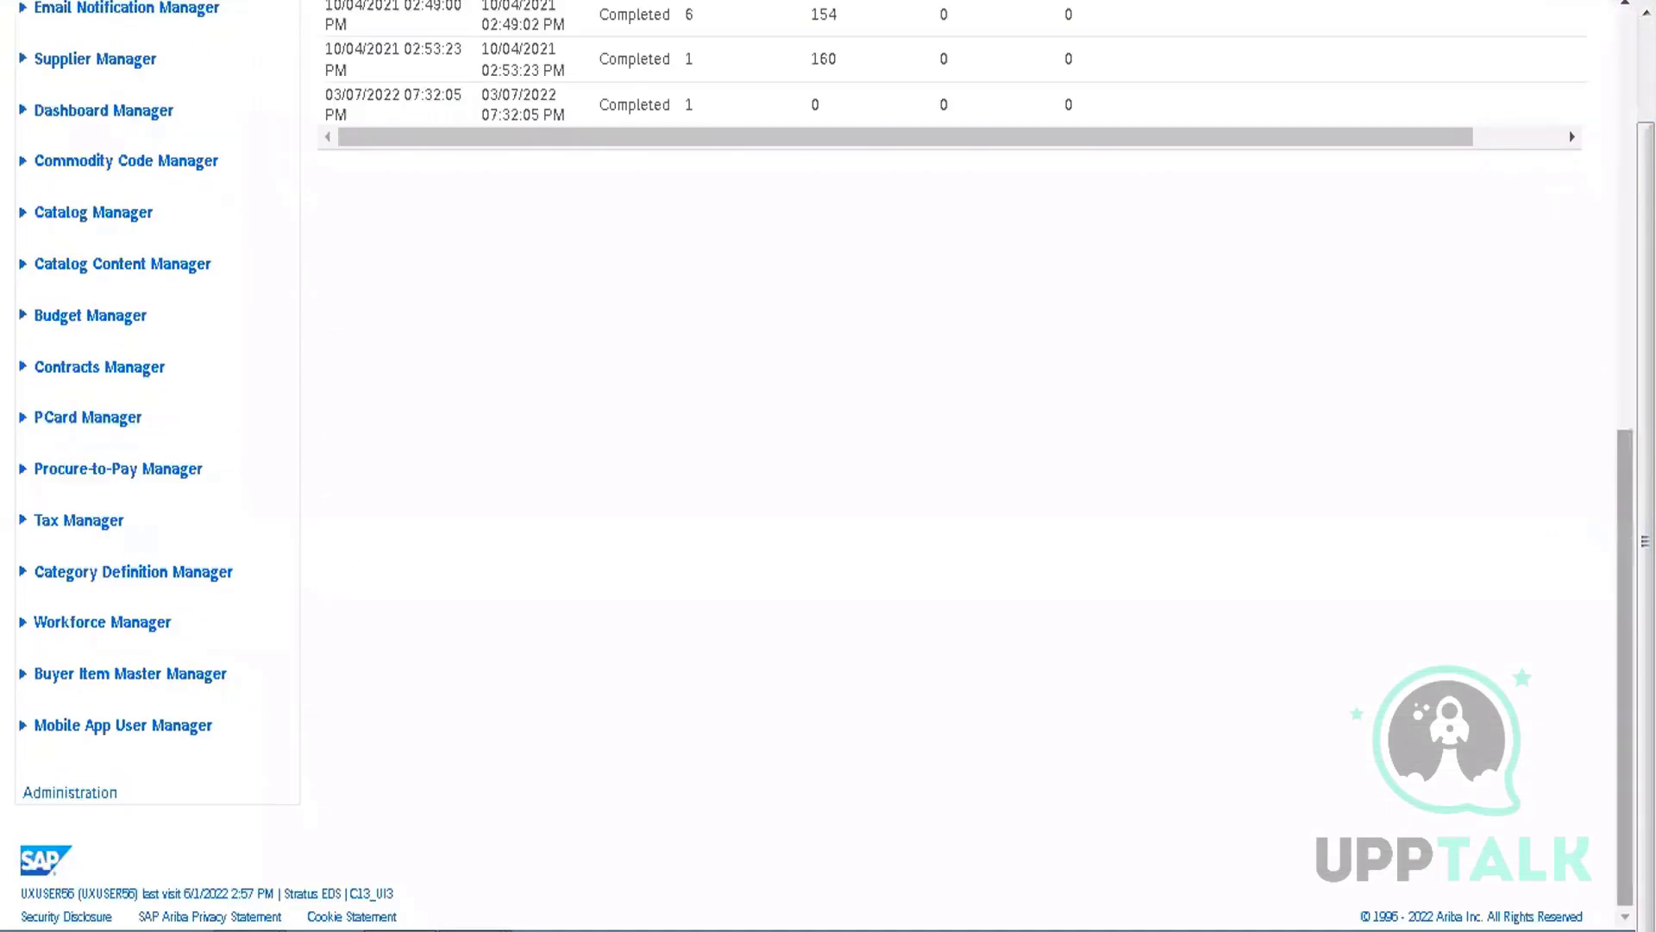
{"action": "scroll", "coordinate": [732, 420], "scroll_direction": "up", "scroll_amount": 7}
{"action": "scroll", "coordinate": [732, 420], "scroll_direction": "down", "scroll_amount": 2}
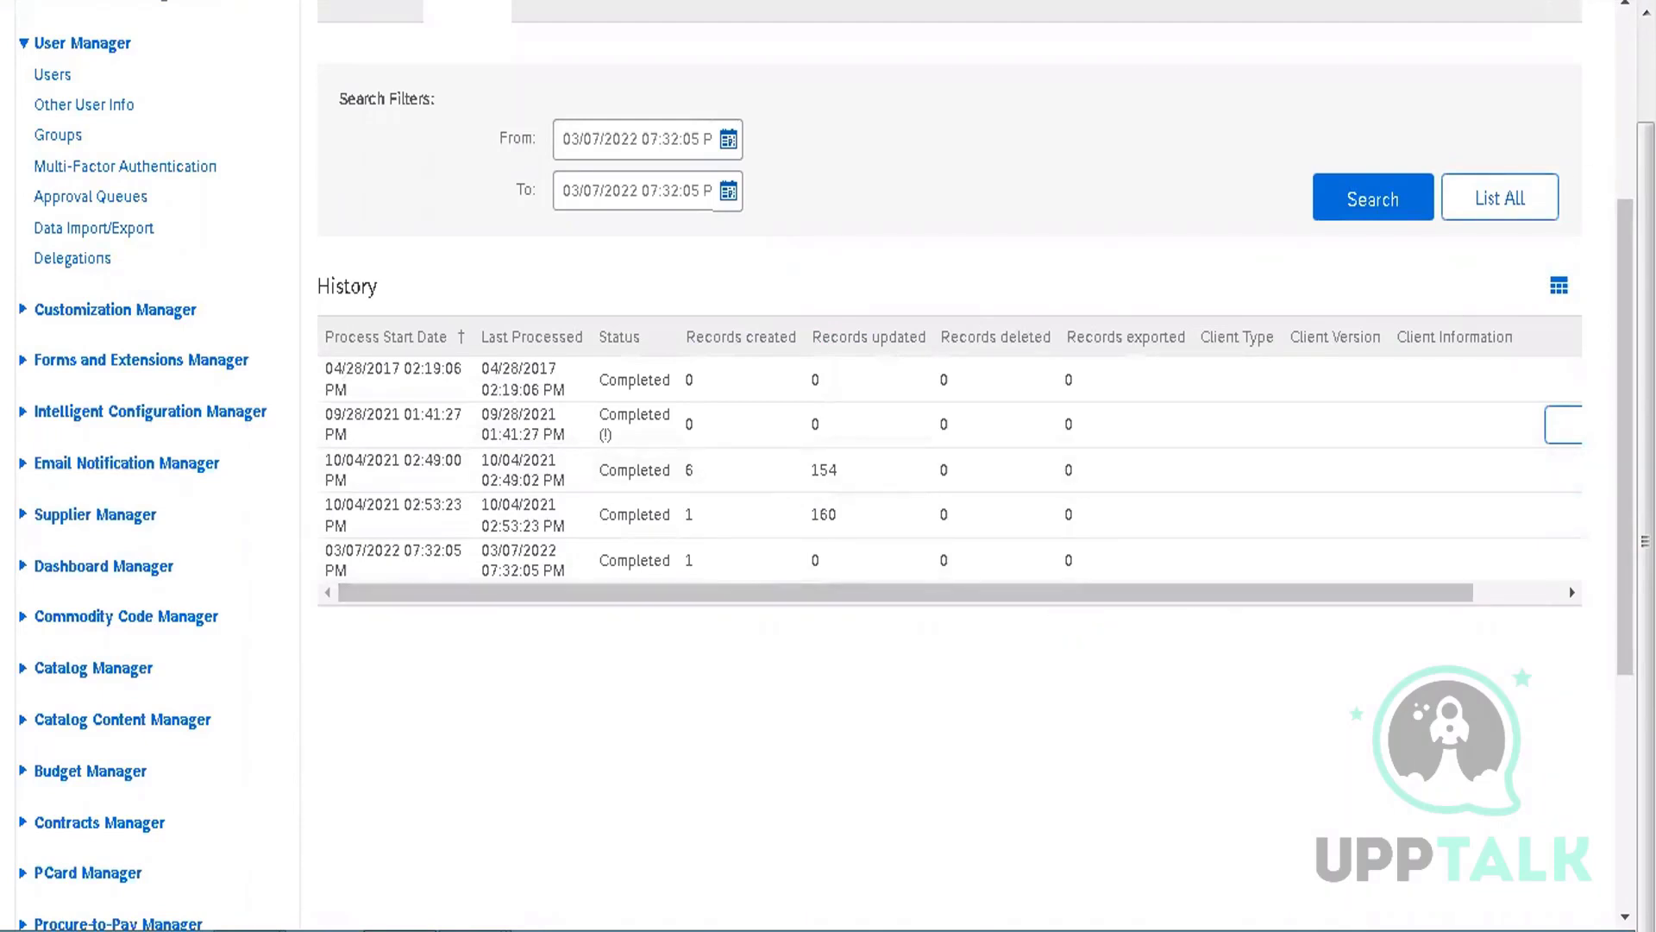
{"action": "scroll", "coordinate": [1646, 10], "scroll_direction": "up", "scroll_amount": 5}
{"action": "left_click", "coordinate": [1527, 211]}
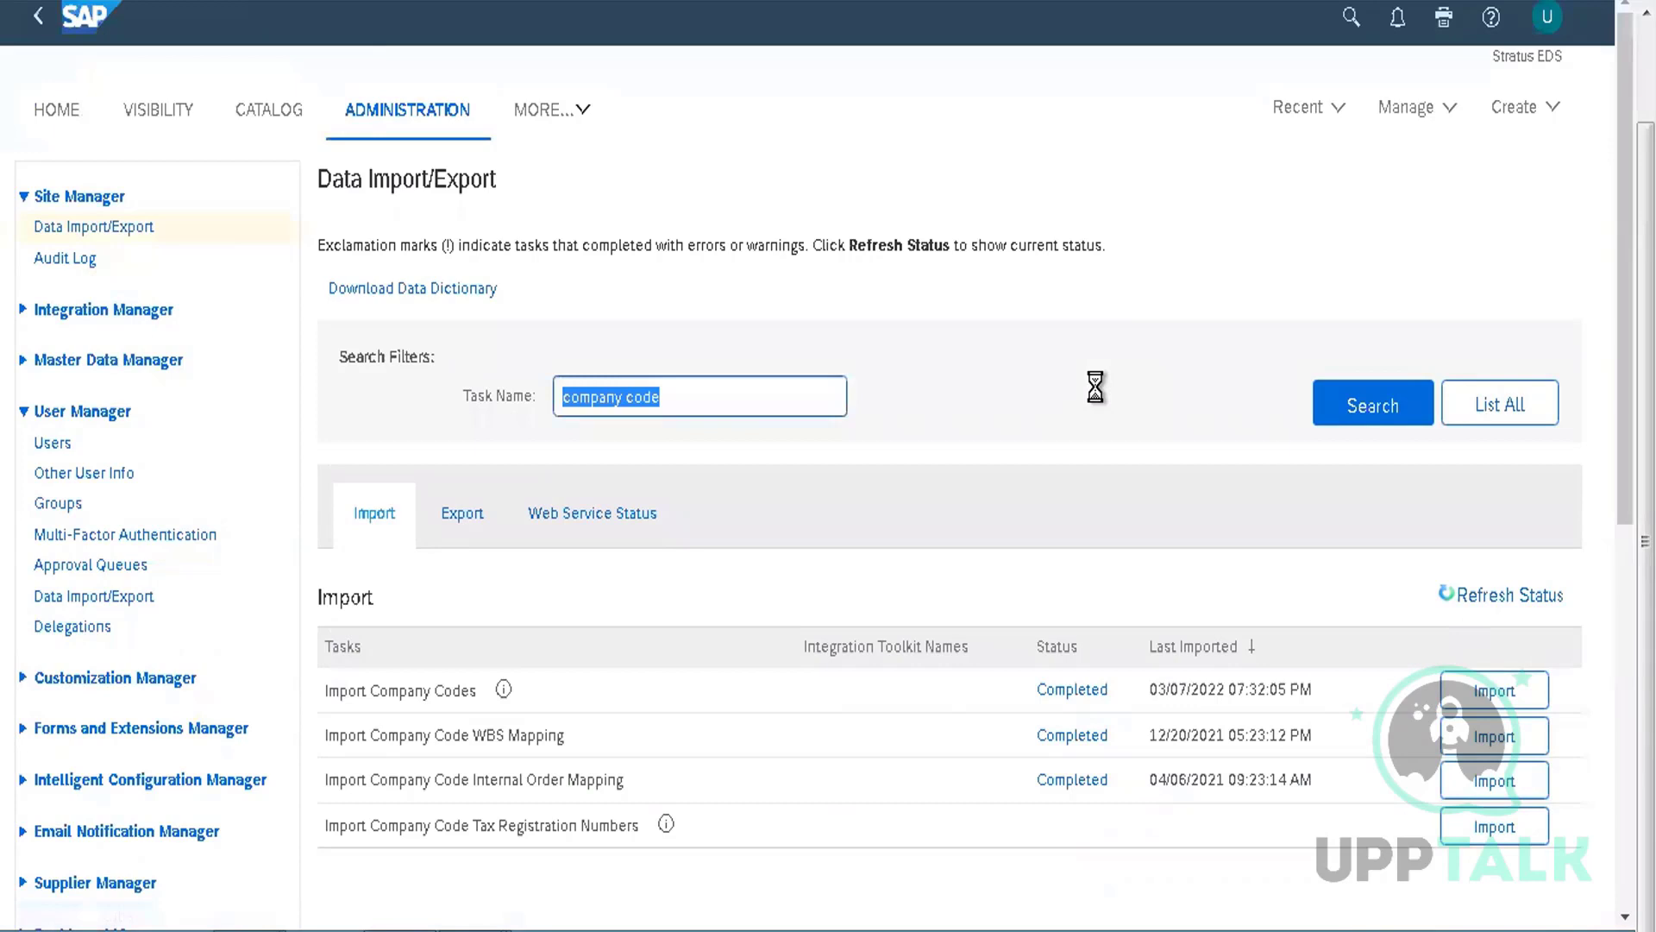
Clear the 'company code' filter, list all import tasks, and scroll to Import User Group Mapping (Error)
{"action": "key", "text": "BackSpace"}
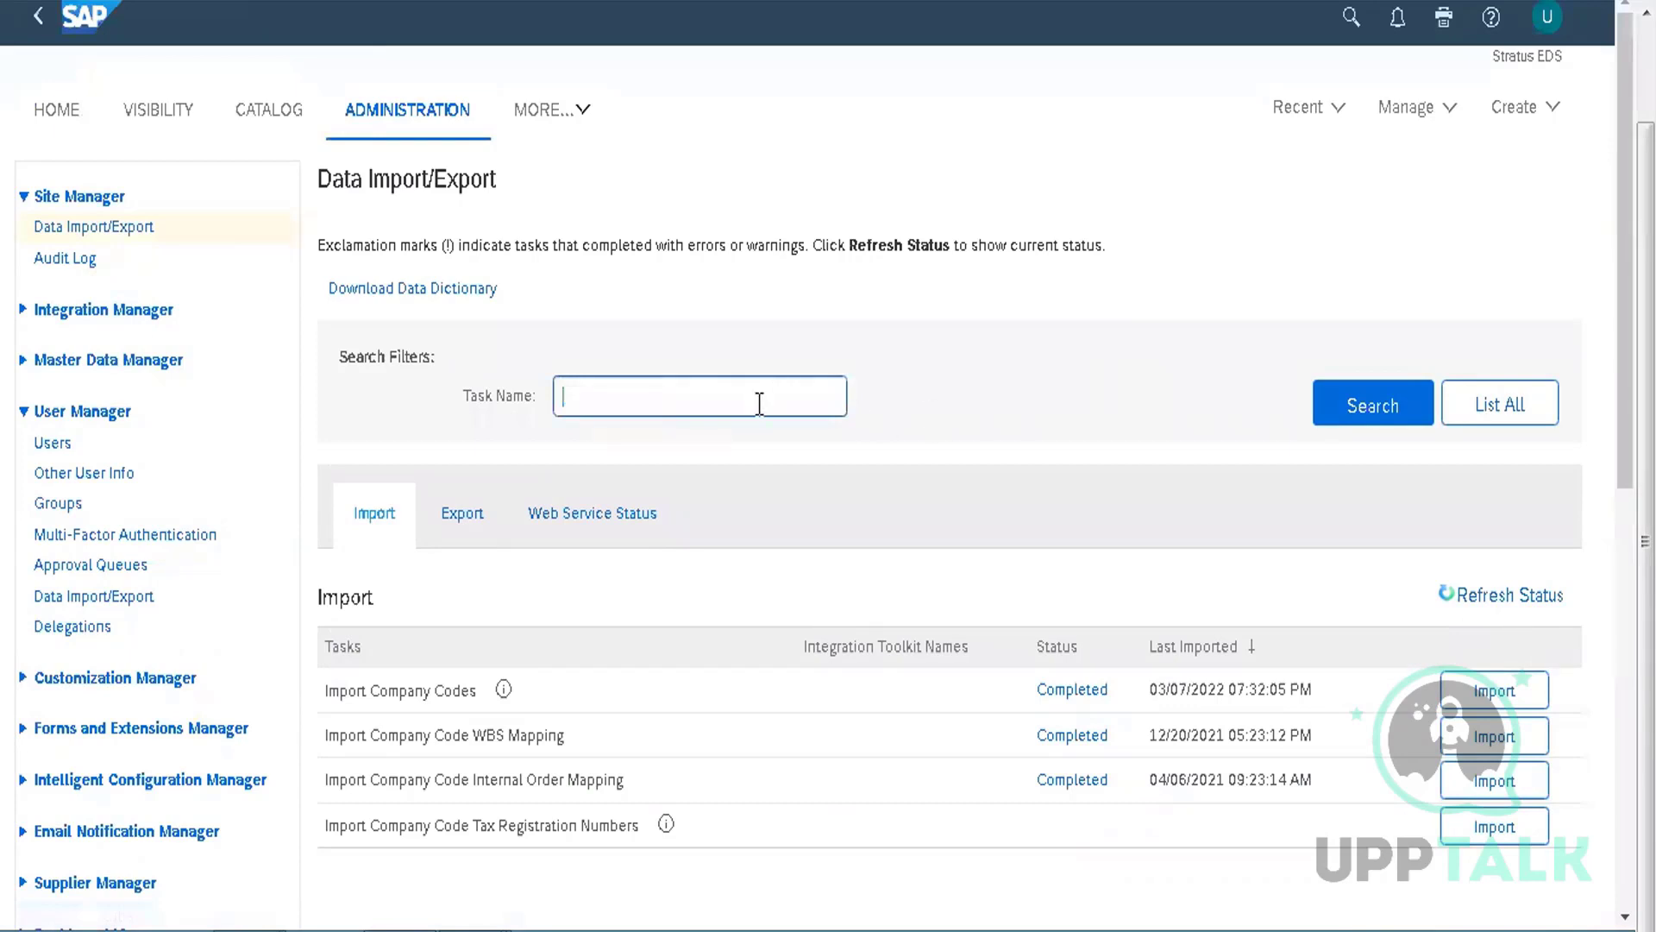
{"action": "left_click", "coordinate": [1488, 403]}
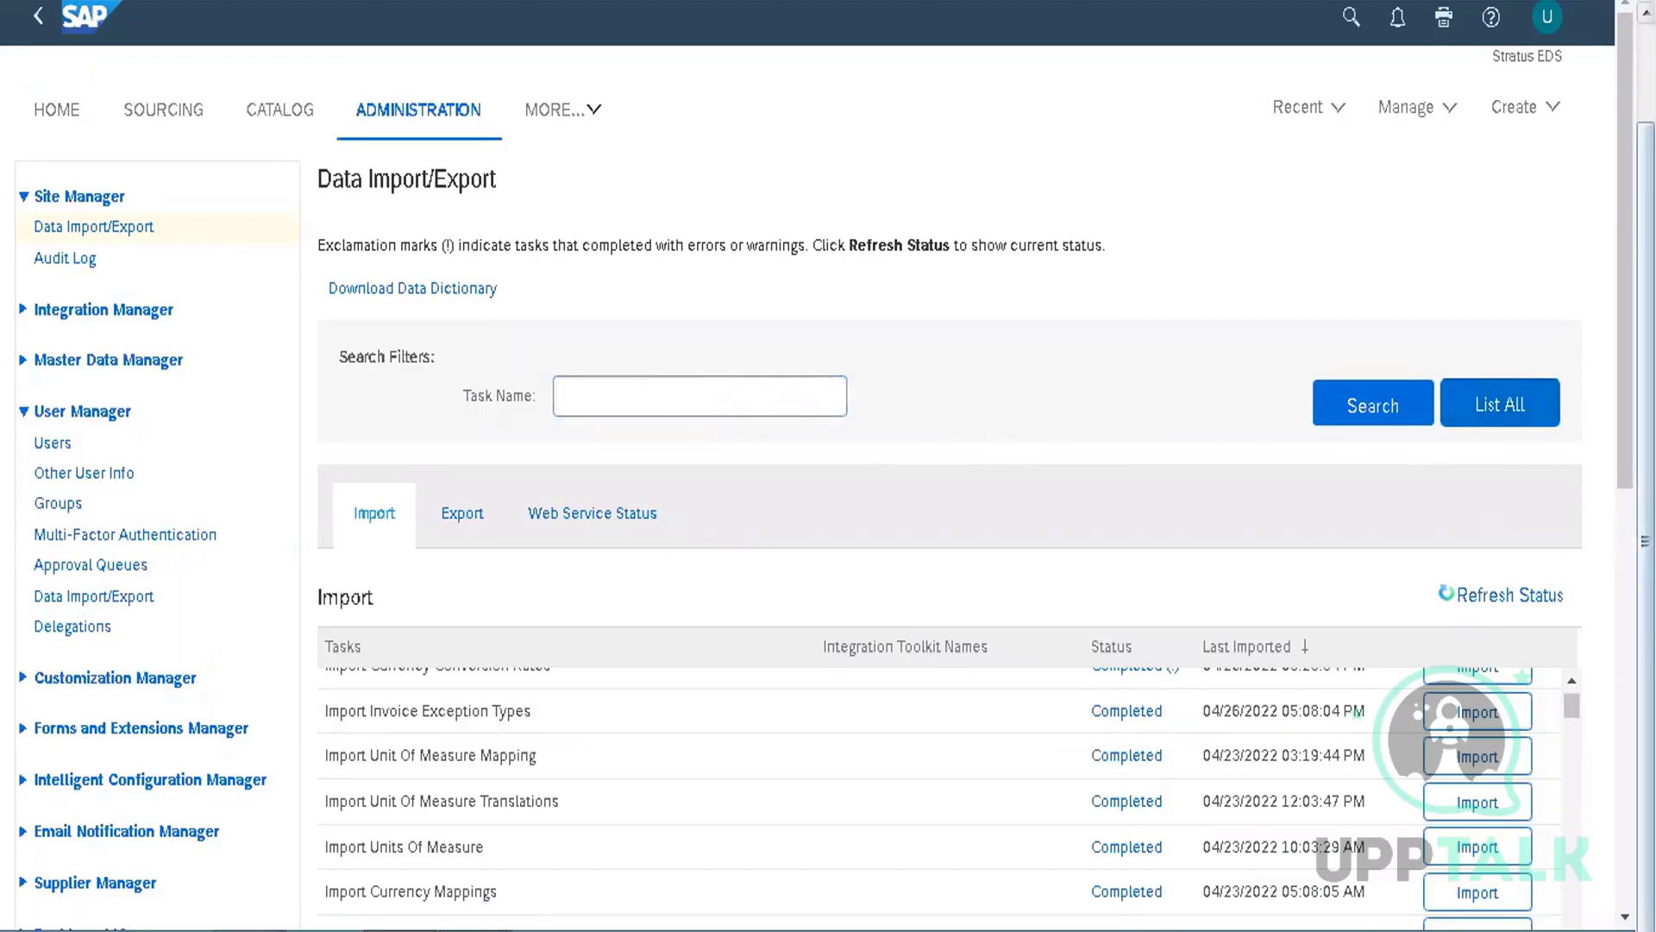
{"action": "scroll", "coordinate": [1575, 635], "scroll_direction": "down", "scroll_amount": 4}
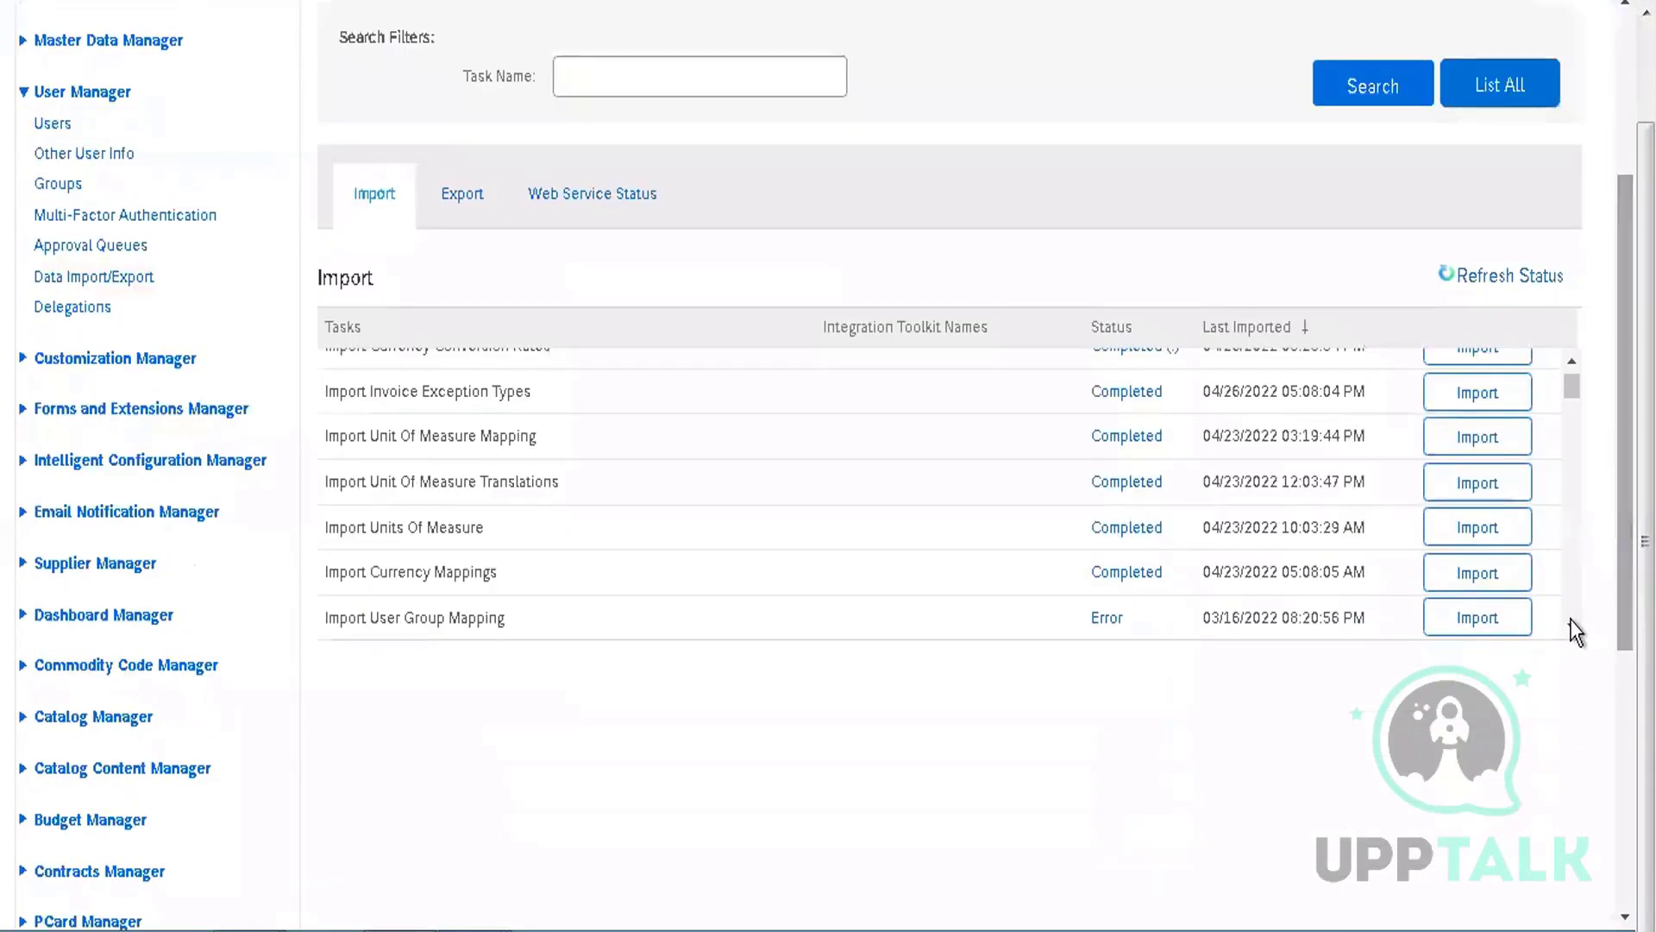
{"action": "scroll", "coordinate": [1575, 635], "scroll_direction": "down", "scroll_amount": 1}
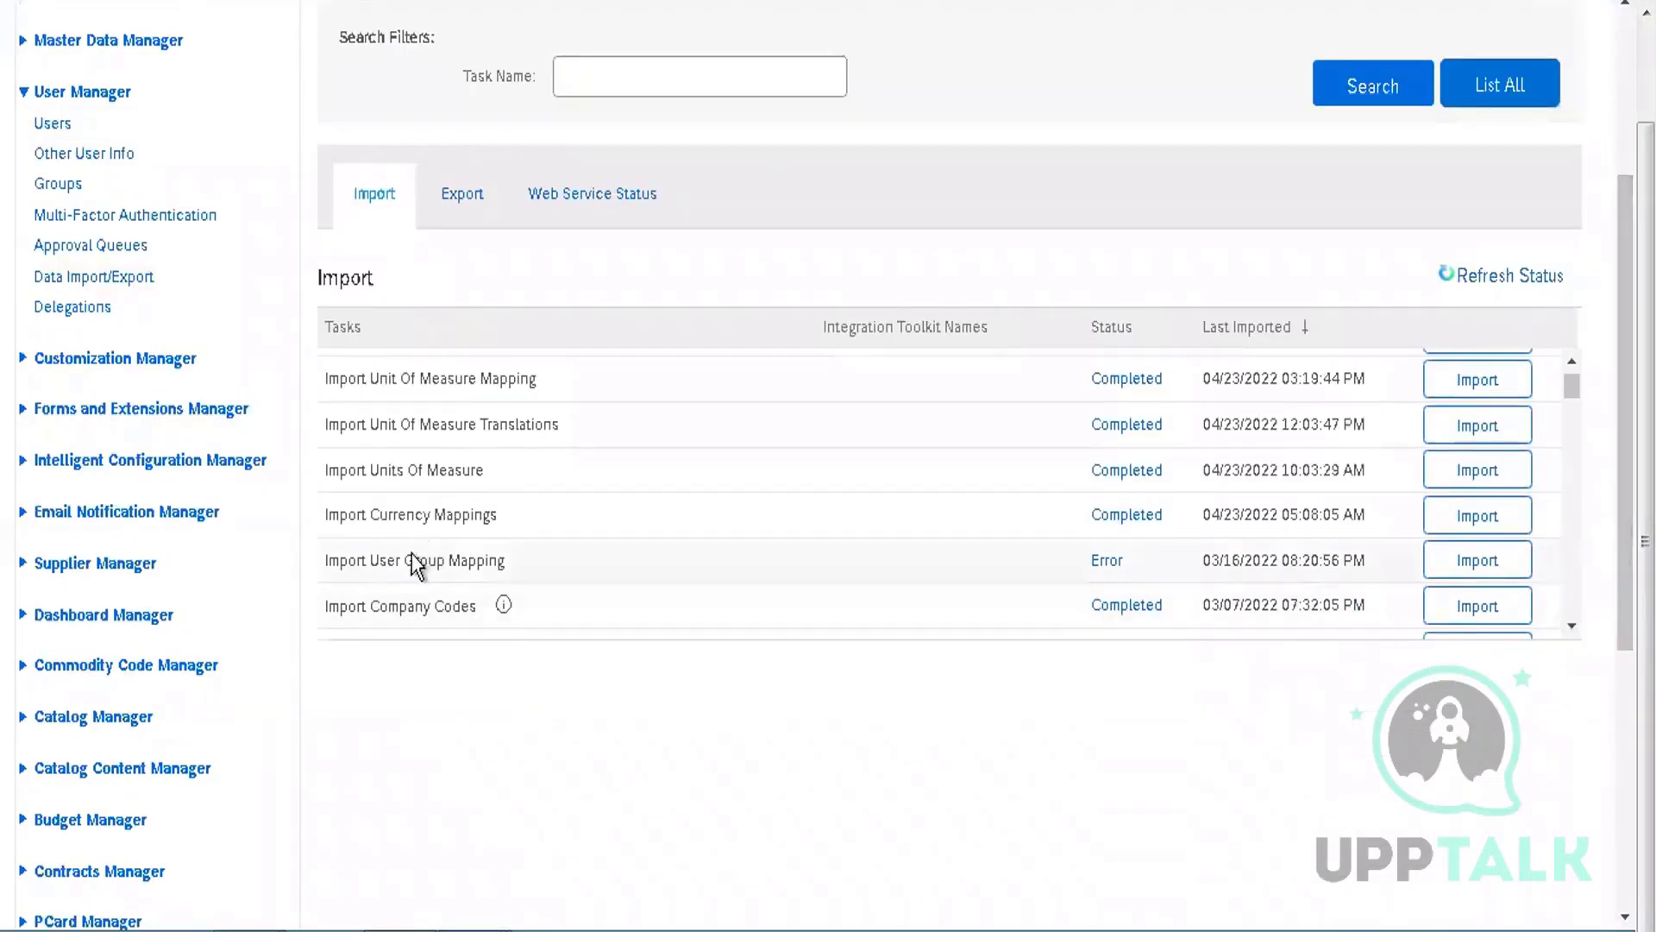
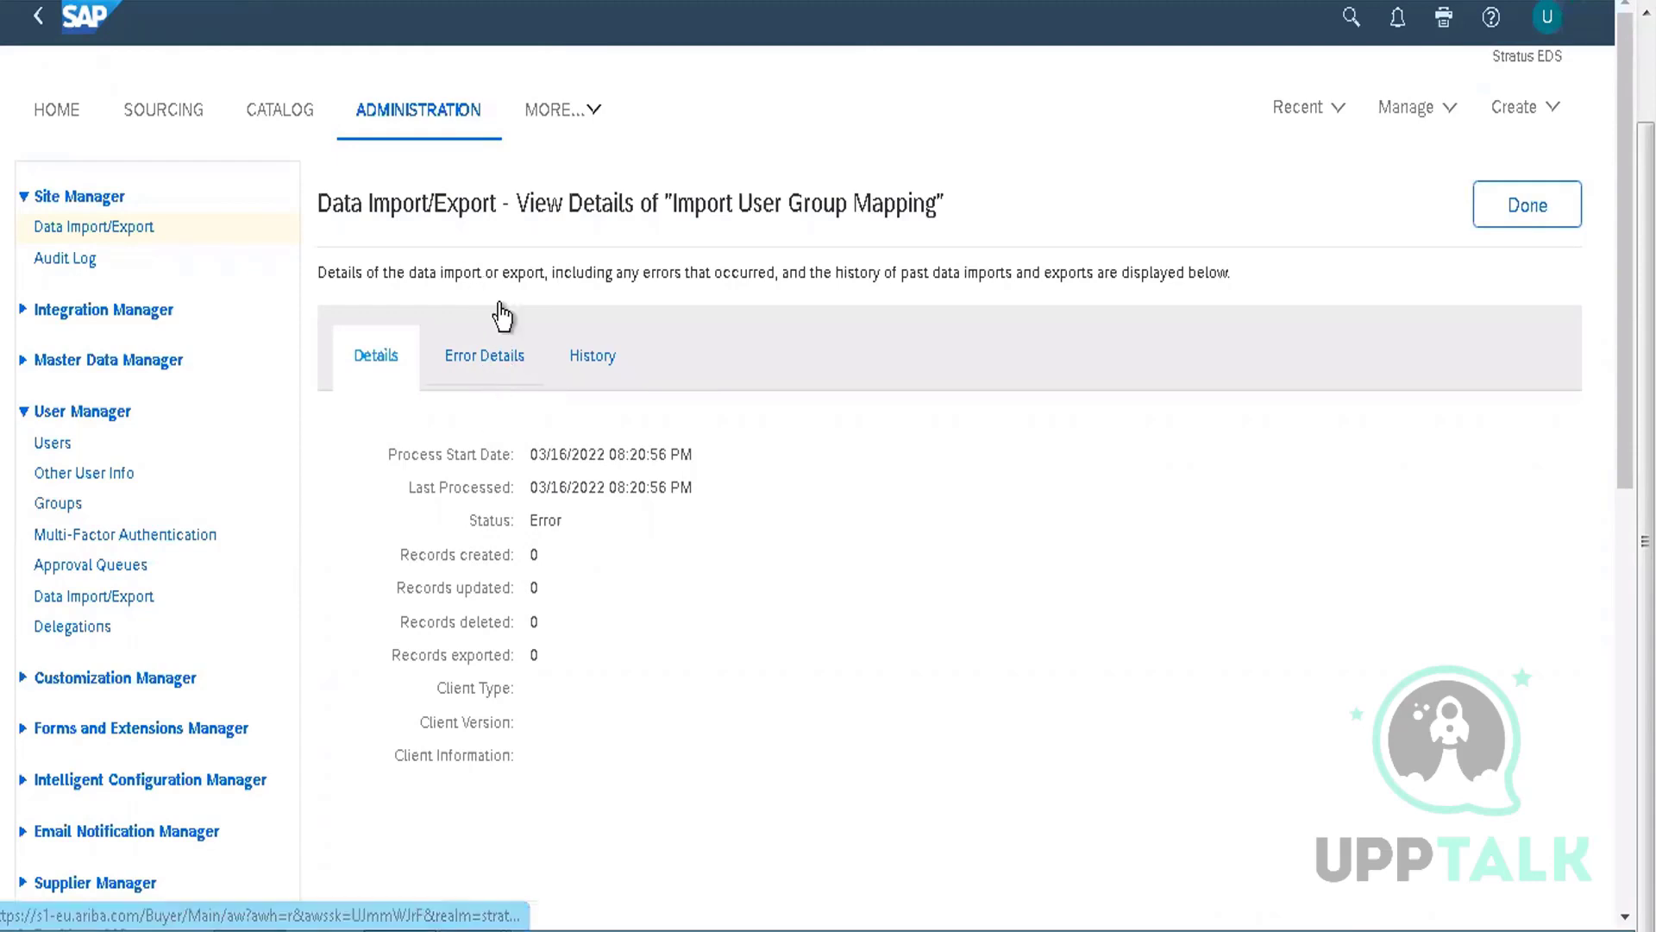
Review all four error items of the failed Import User Group Mapping run, then close its details
{"action": "left_click", "coordinate": [504, 358]}
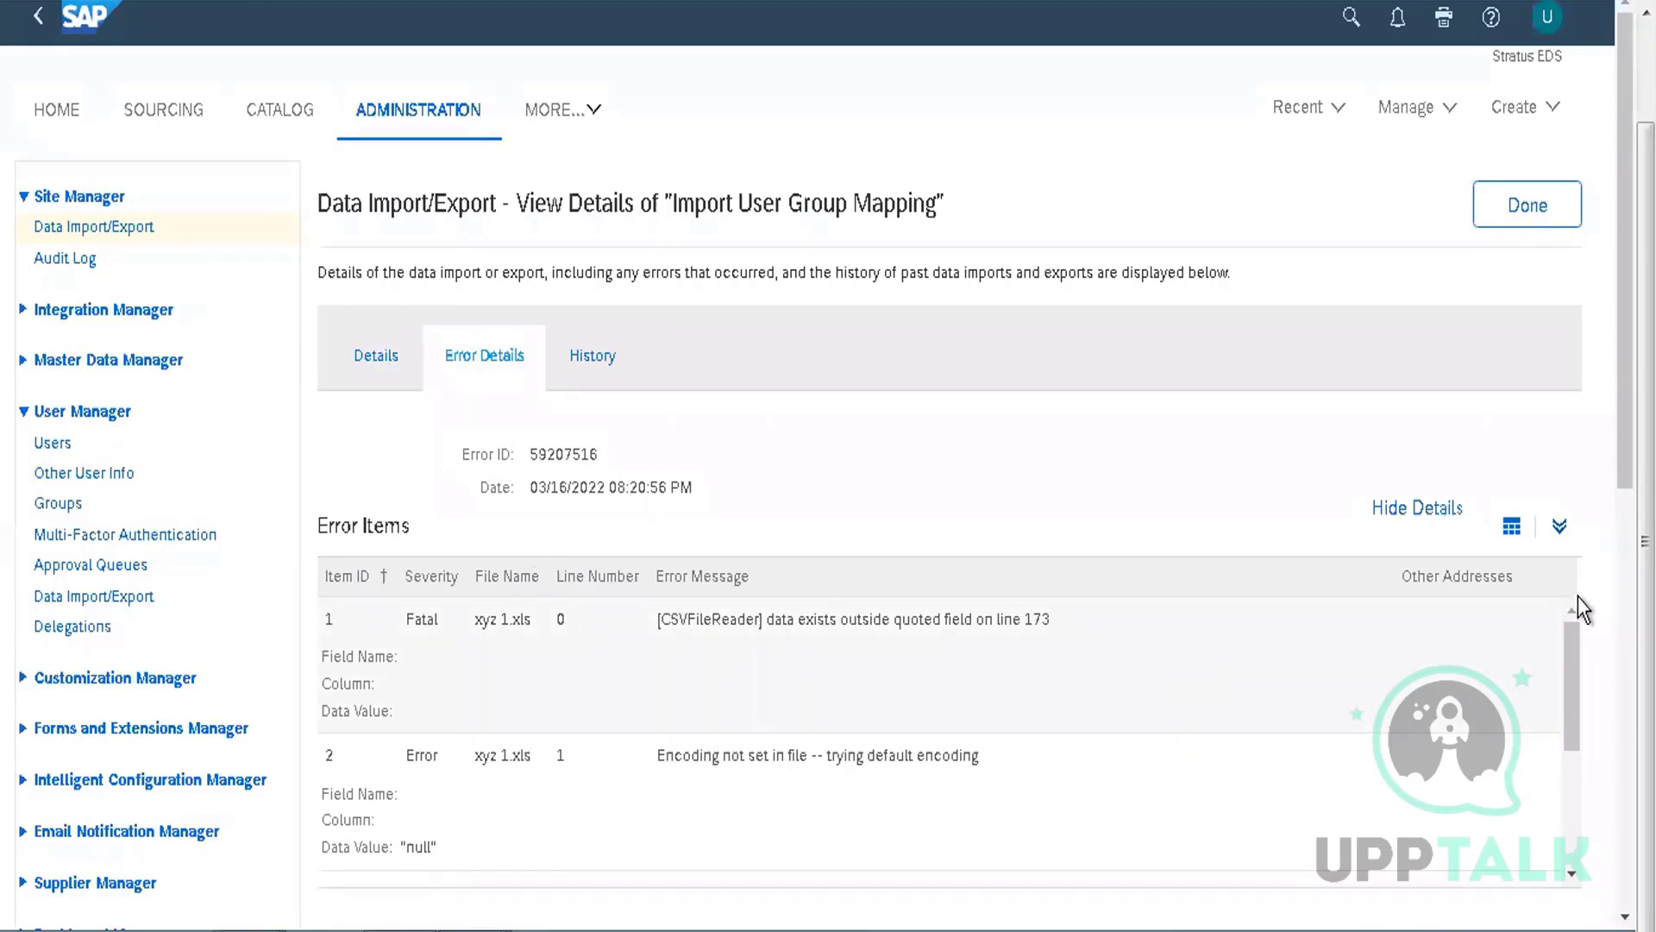
{"action": "left_click", "coordinate": [1557, 526]}
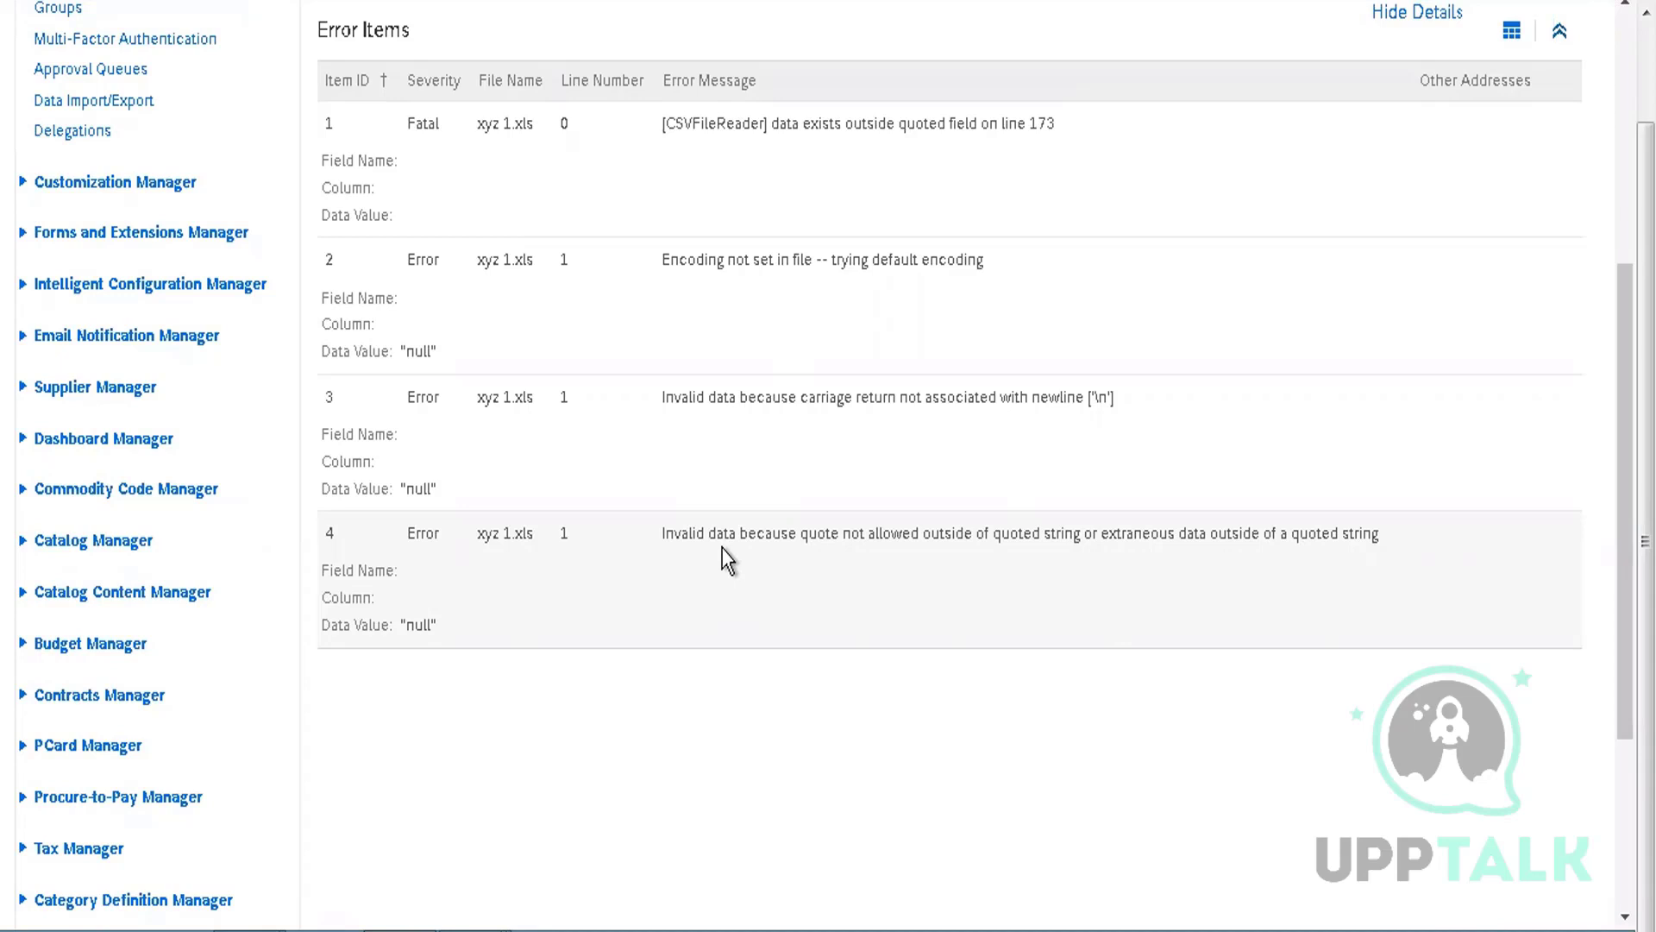
{"action": "scroll", "coordinate": [1620, 164], "scroll_direction": "up", "scroll_amount": 5}
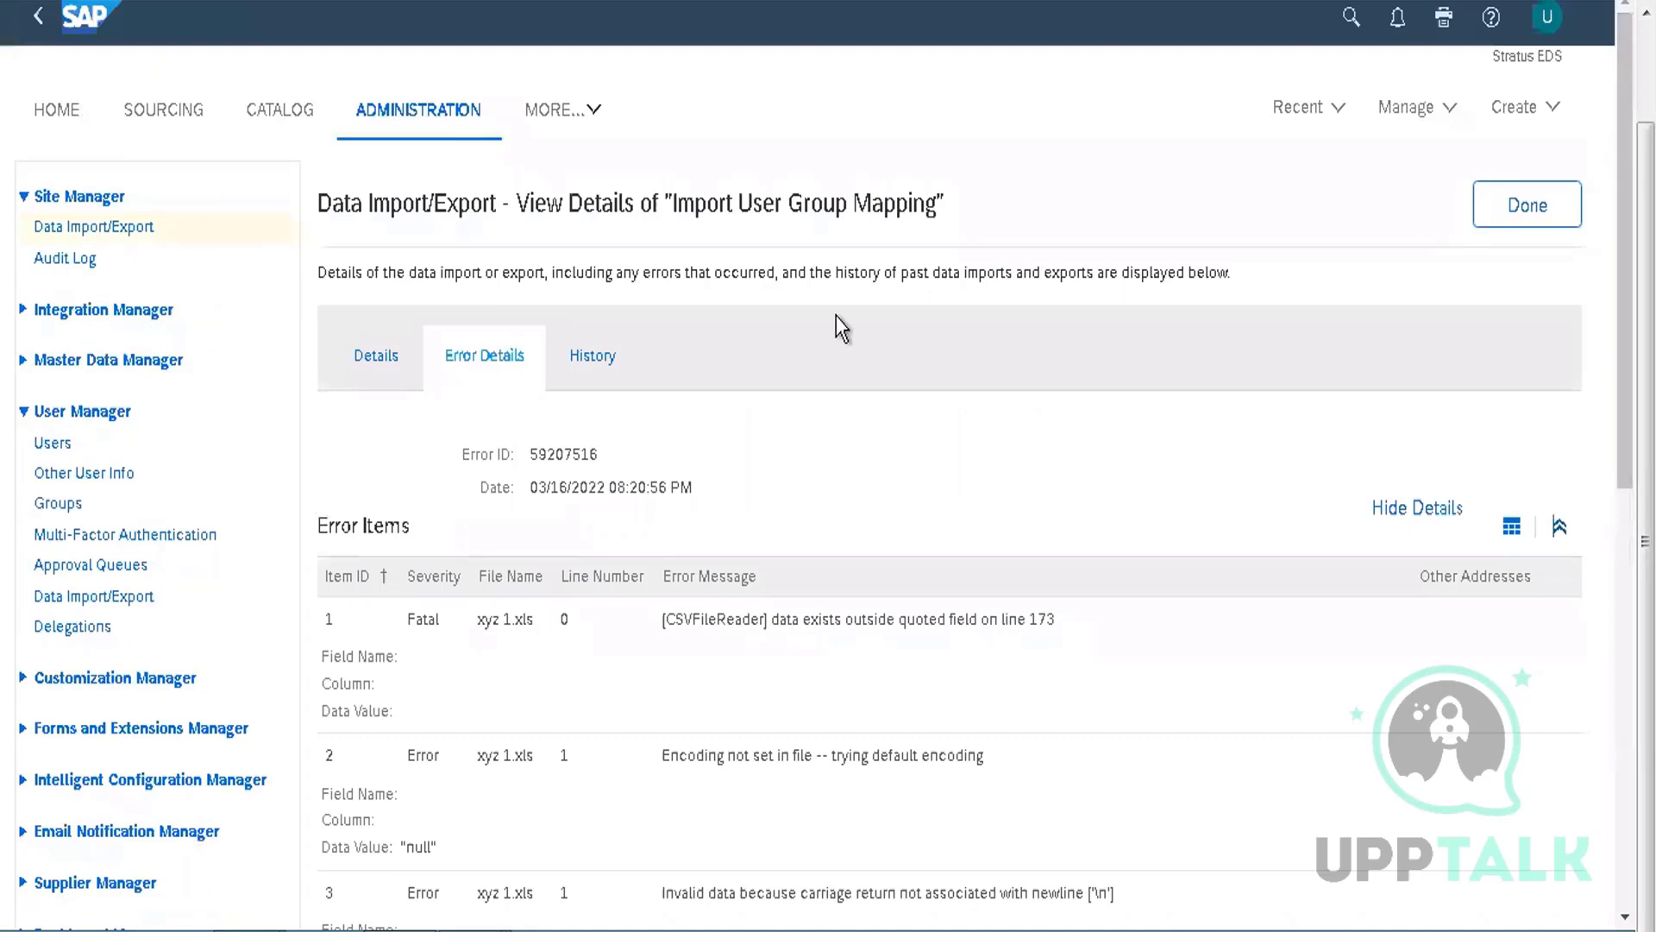
{"action": "left_click", "coordinate": [1516, 211]}
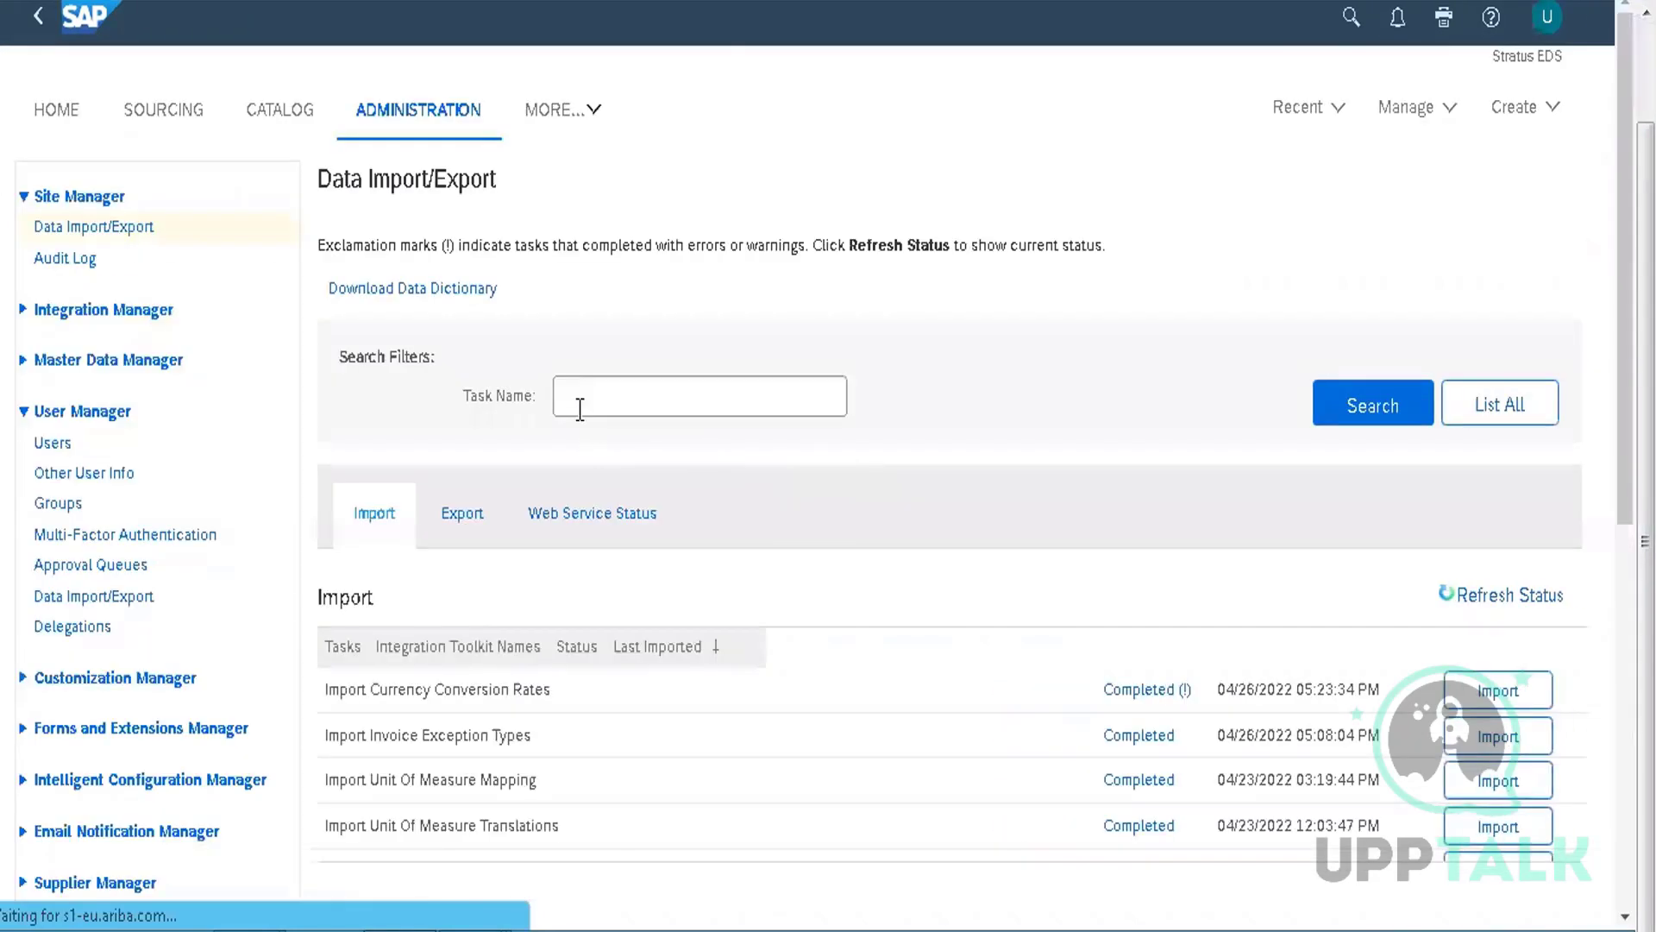
Filter import tasks by Task Name 'company code' and show their Web Service Status list
{"action": "left_click", "coordinate": [616, 390]}
{"action": "type", "text": "compan"}
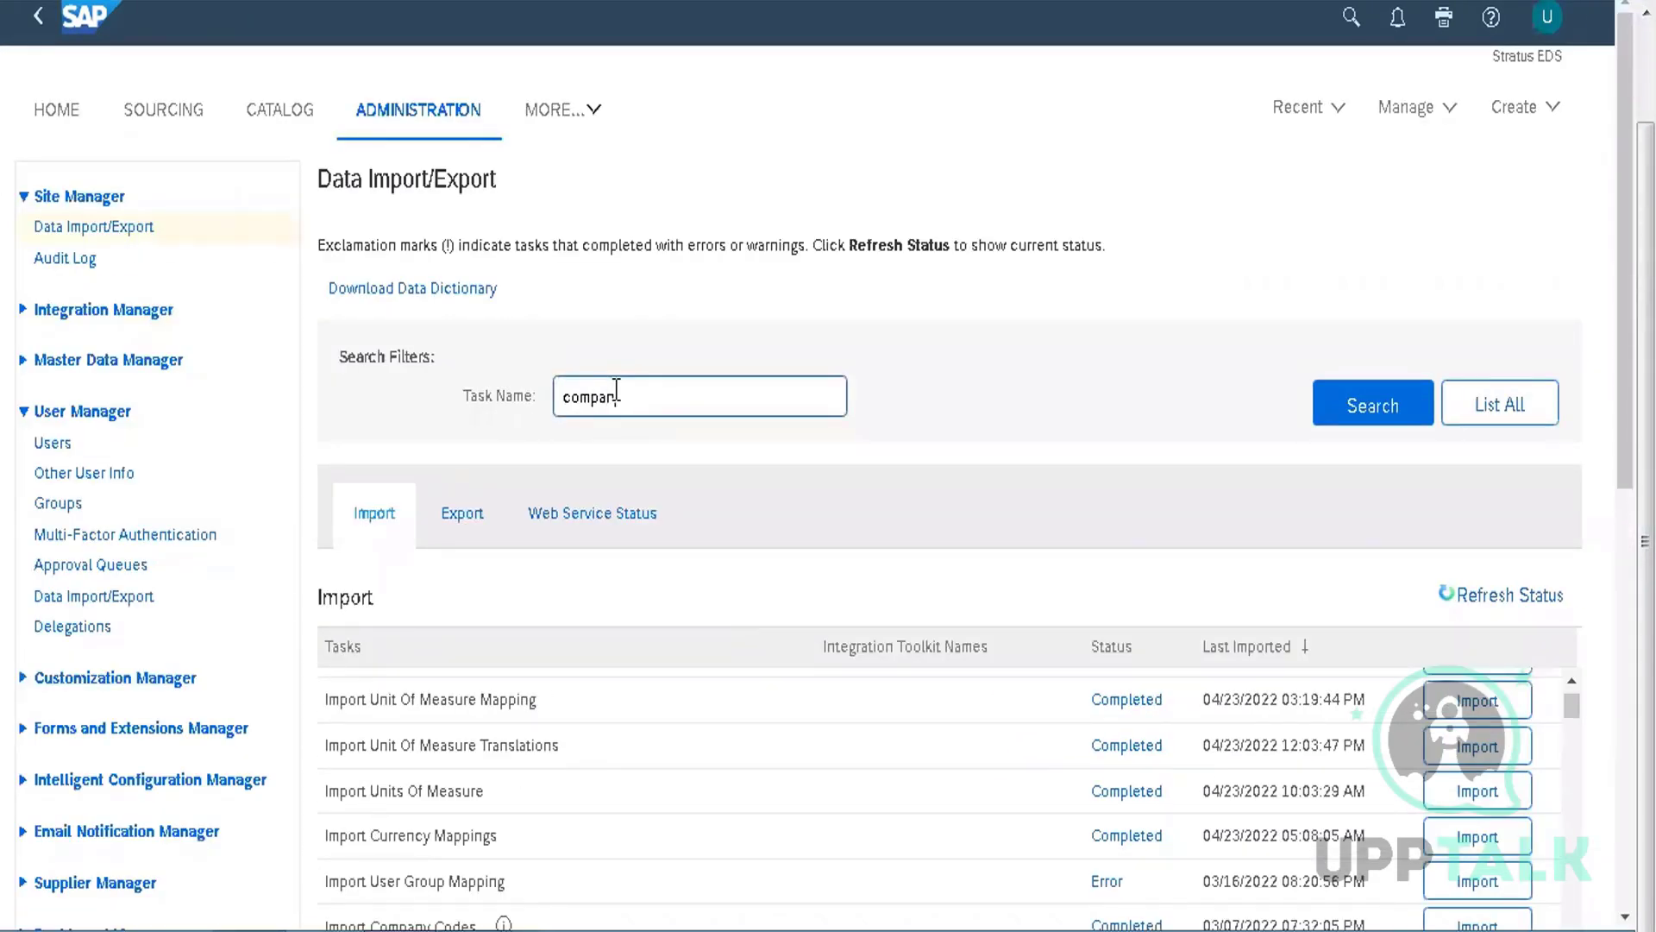
{"action": "type", "text": "y code"}
{"action": "key", "text": "Return"}
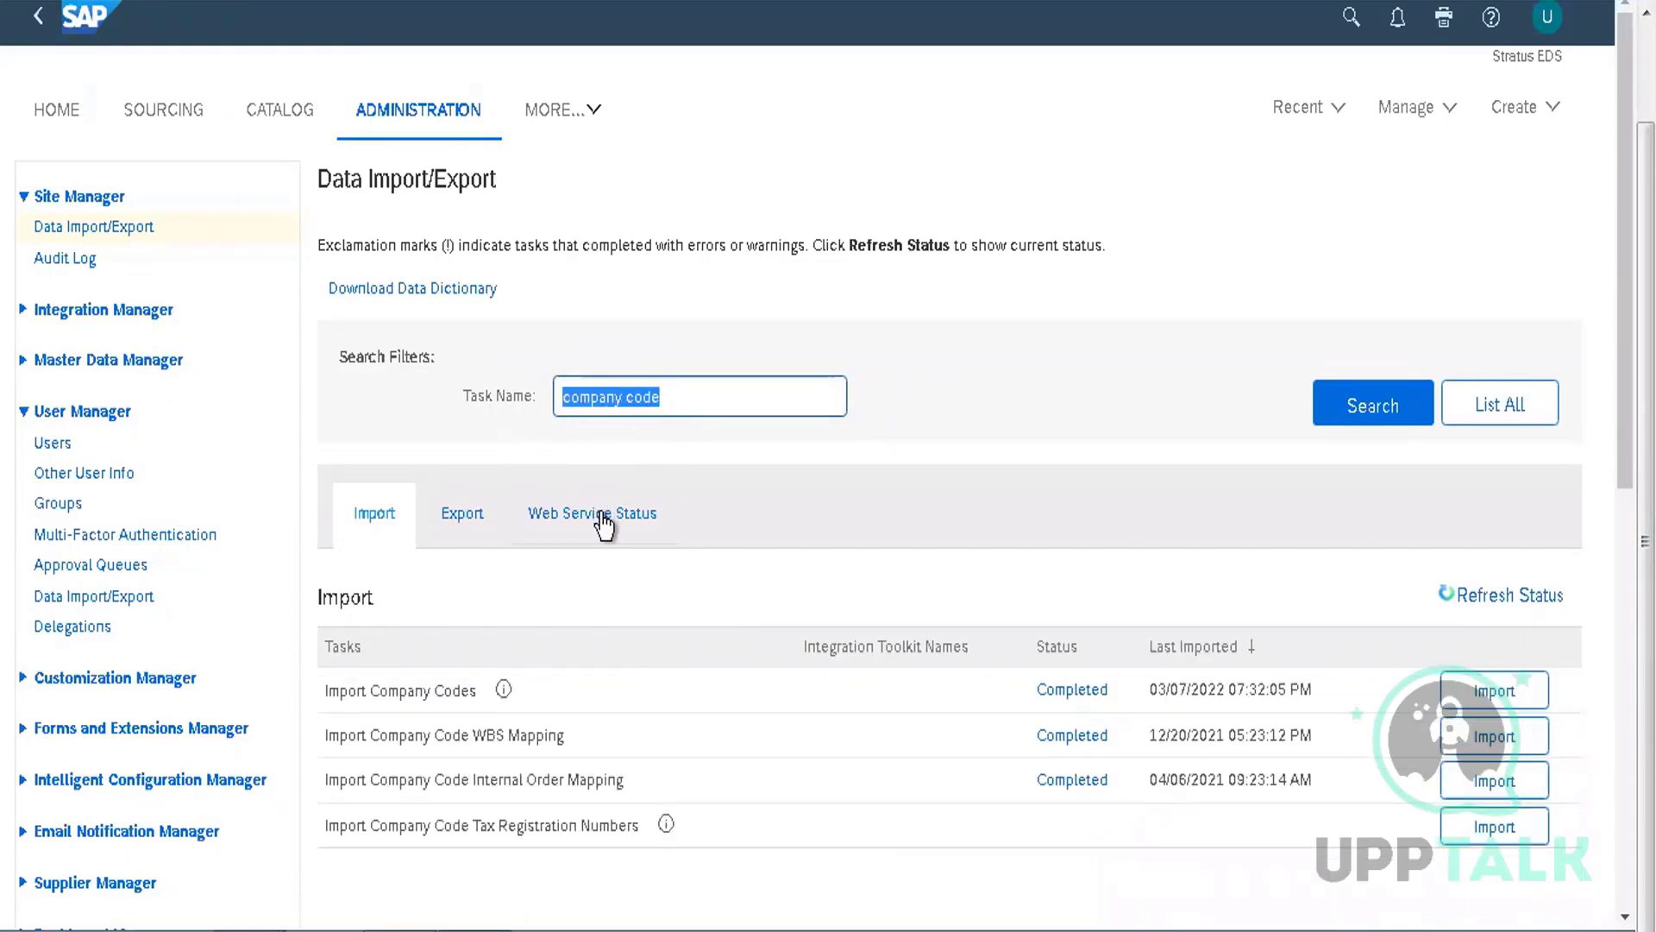
{"action": "left_click", "coordinate": [604, 522]}
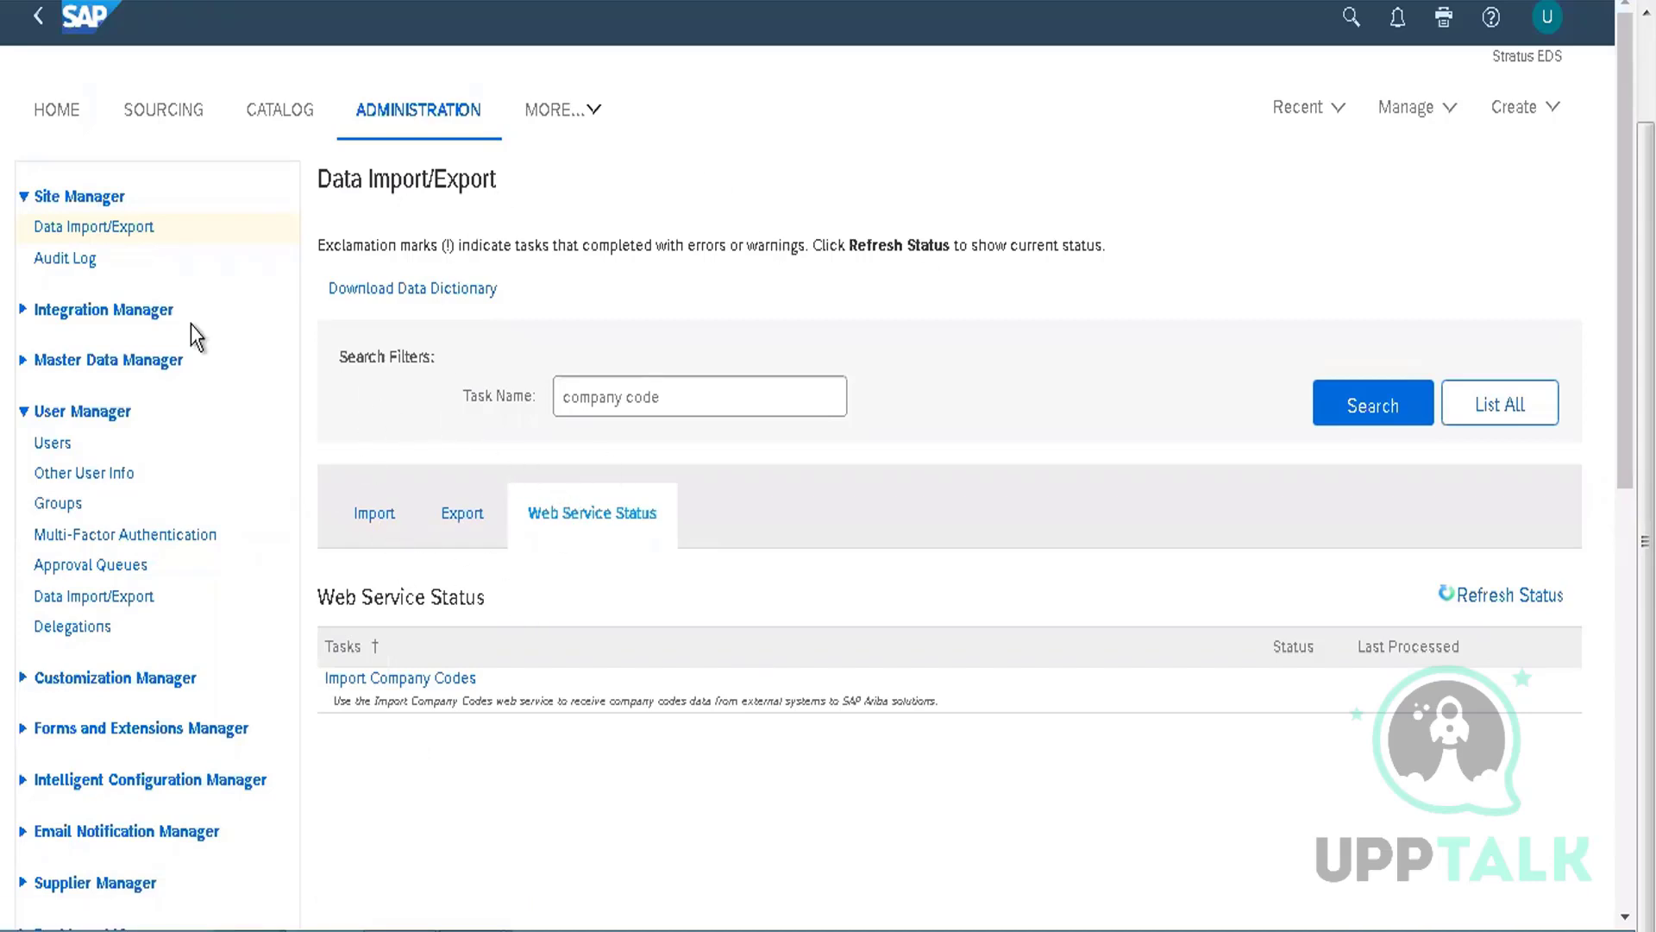
Search import tasks by Task Name 'user', 'unit of', 'cost center', and finally 'commodity'
{"action": "left_click", "coordinate": [135, 229]}
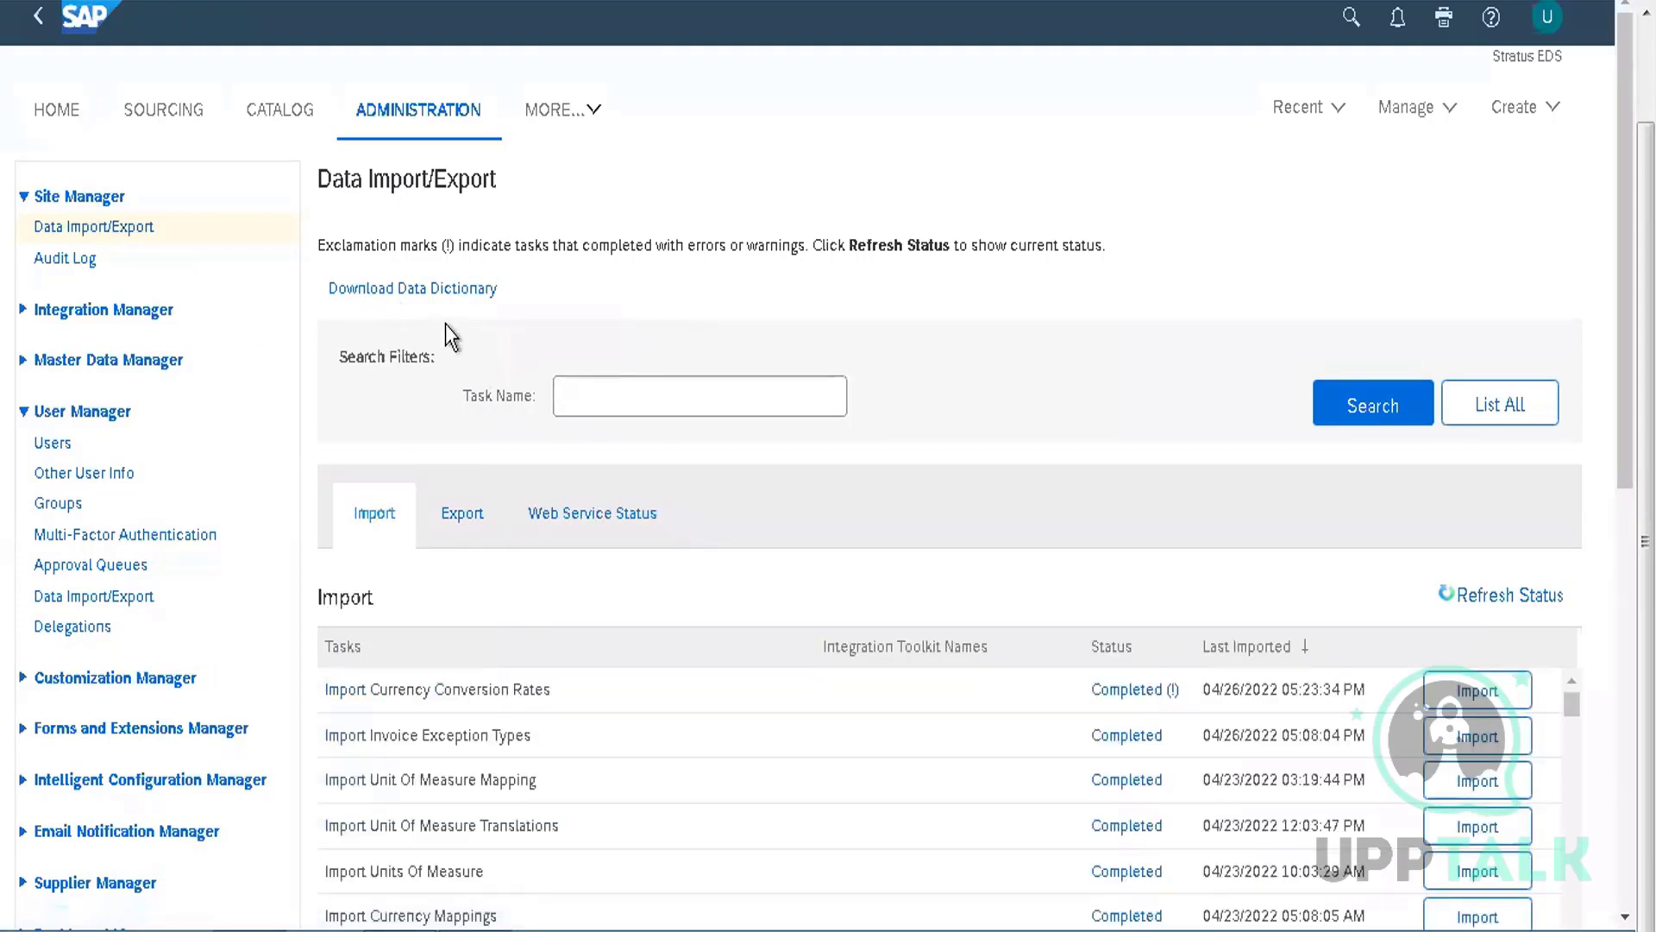
{"action": "left_click", "coordinate": [653, 396]}
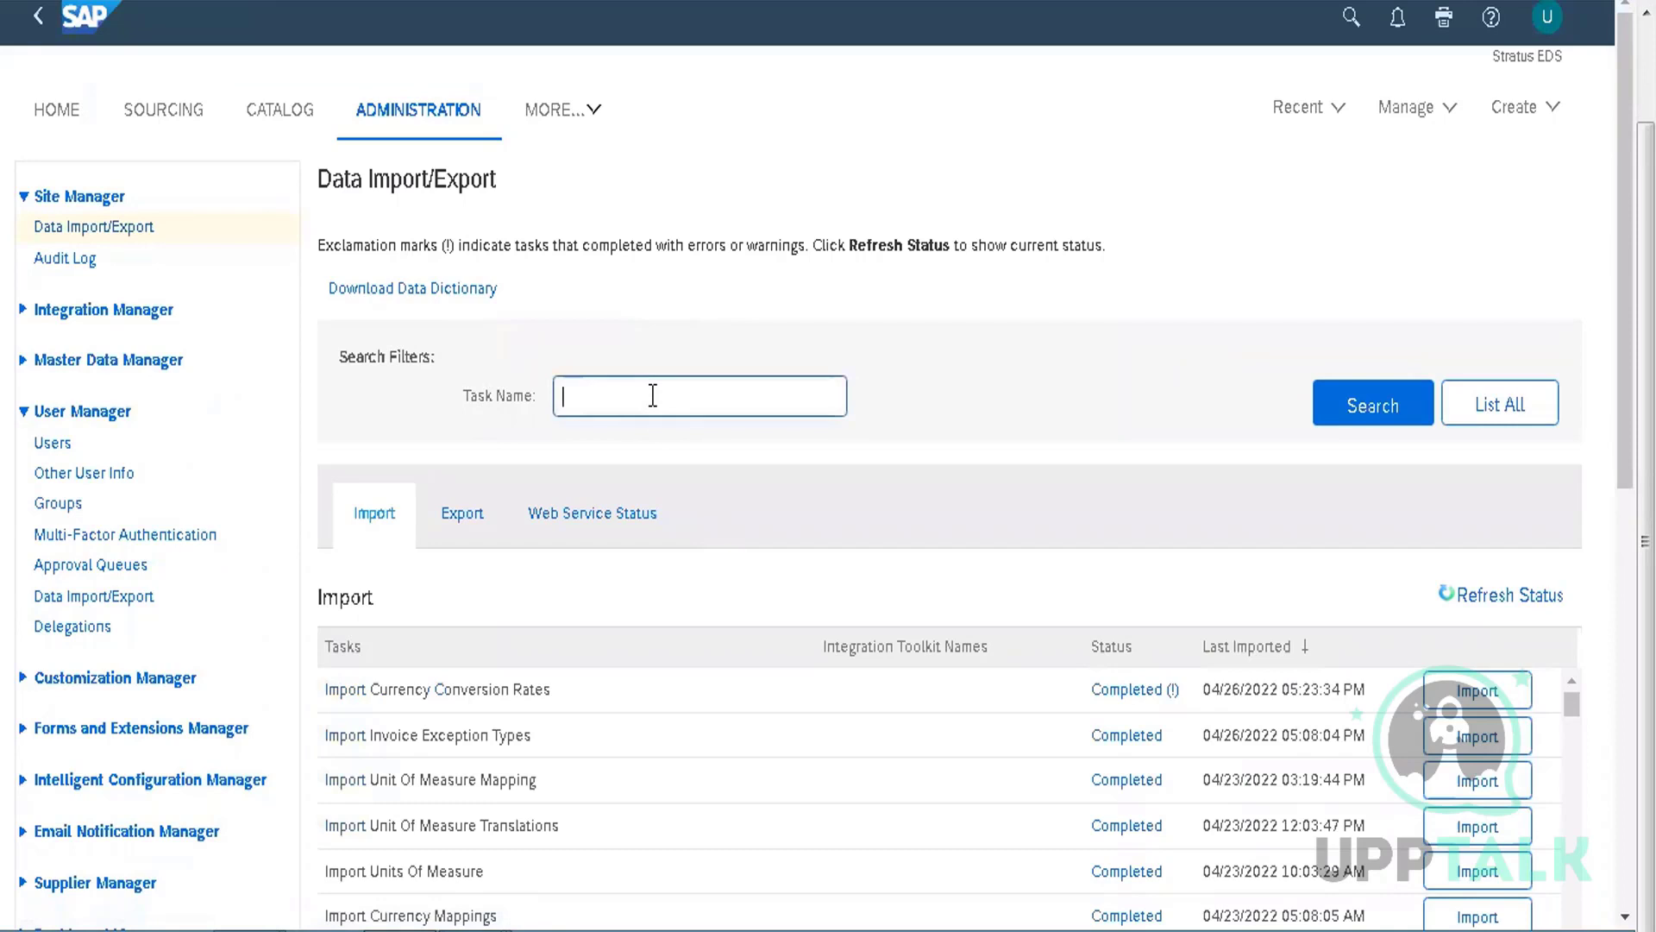
{"action": "type", "text": "user"}
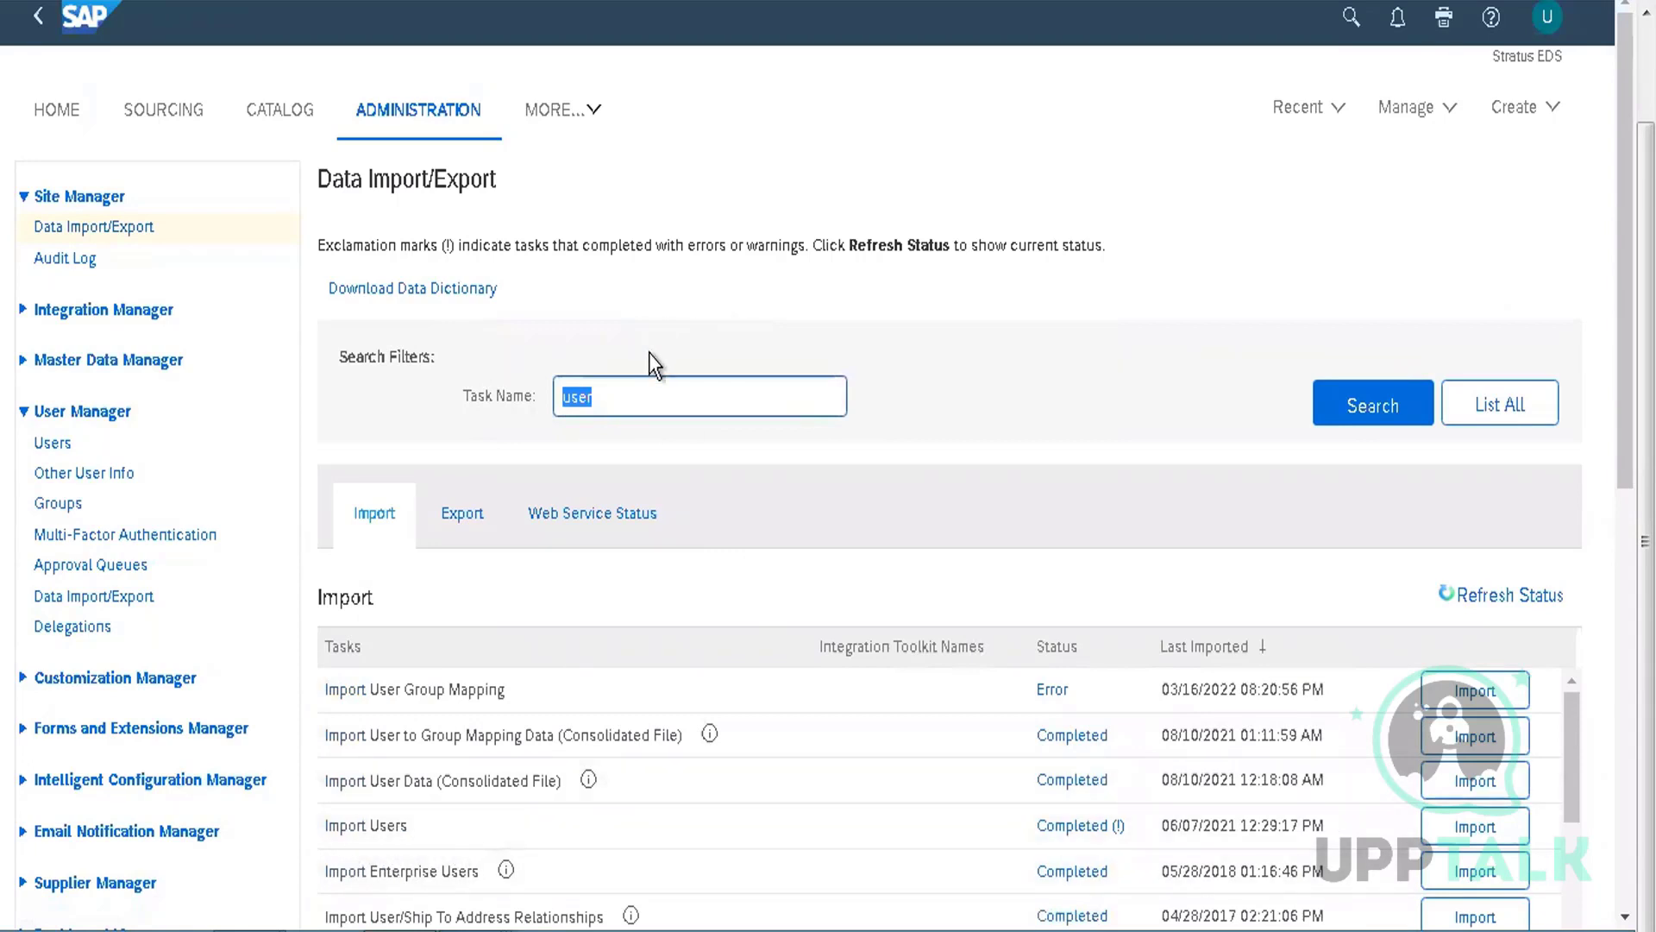
{"action": "type", "text": "unit of"}
{"action": "key", "text": "Return"}
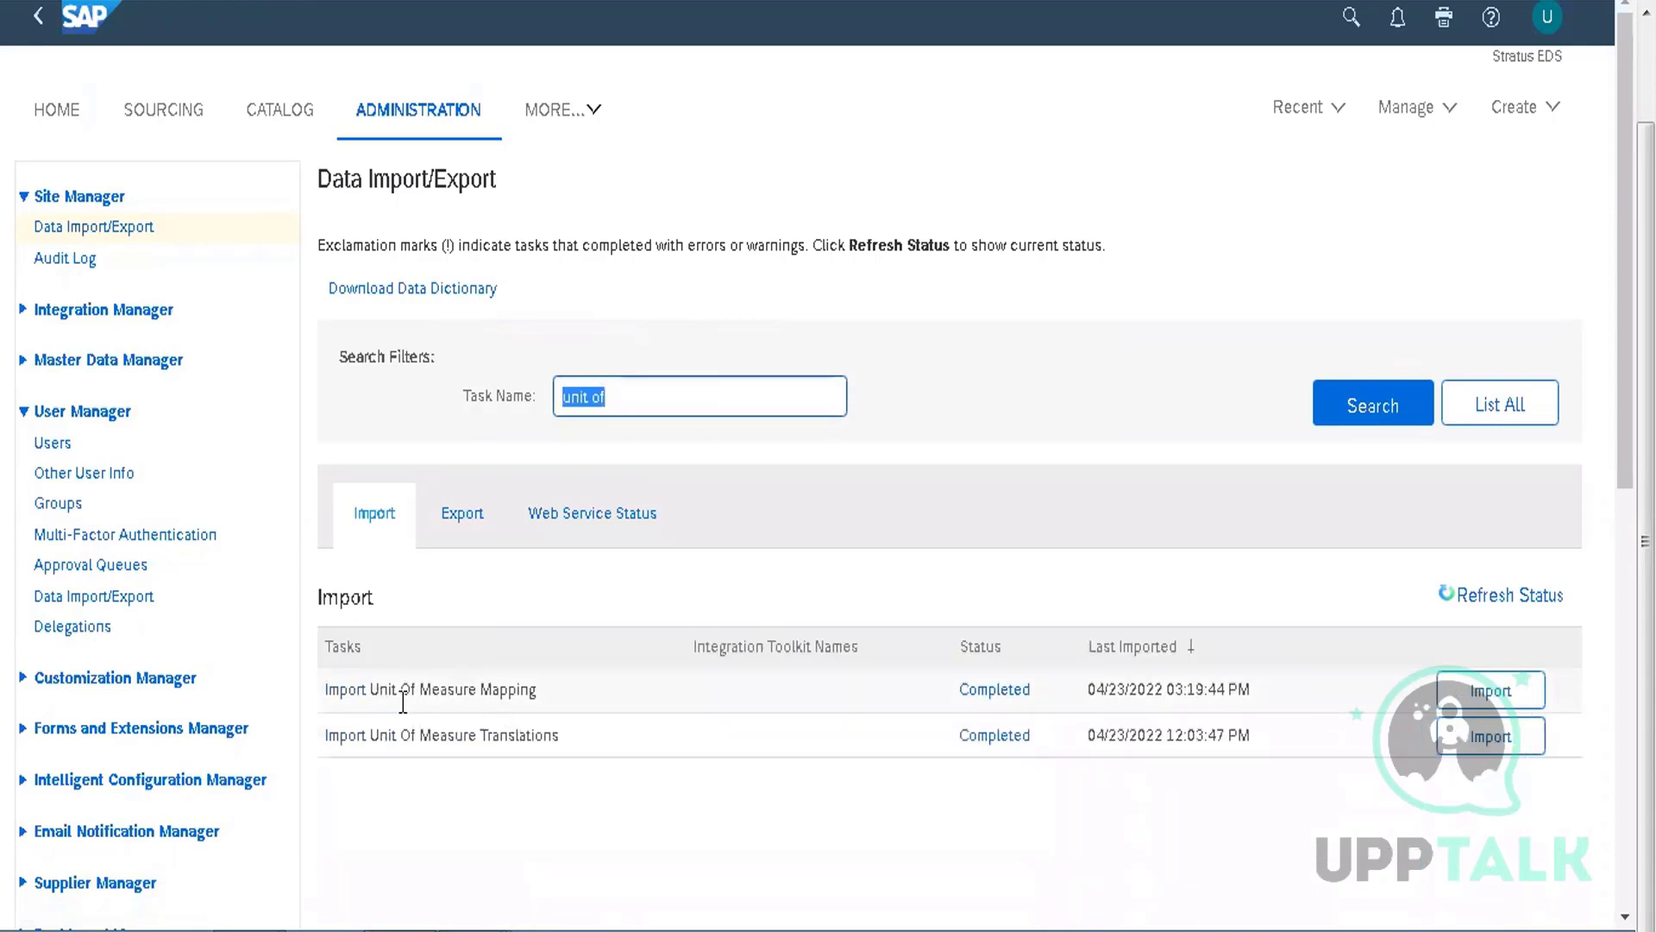
{"action": "left_click", "coordinate": [678, 638]}
{"action": "type", "text": "cost center"}
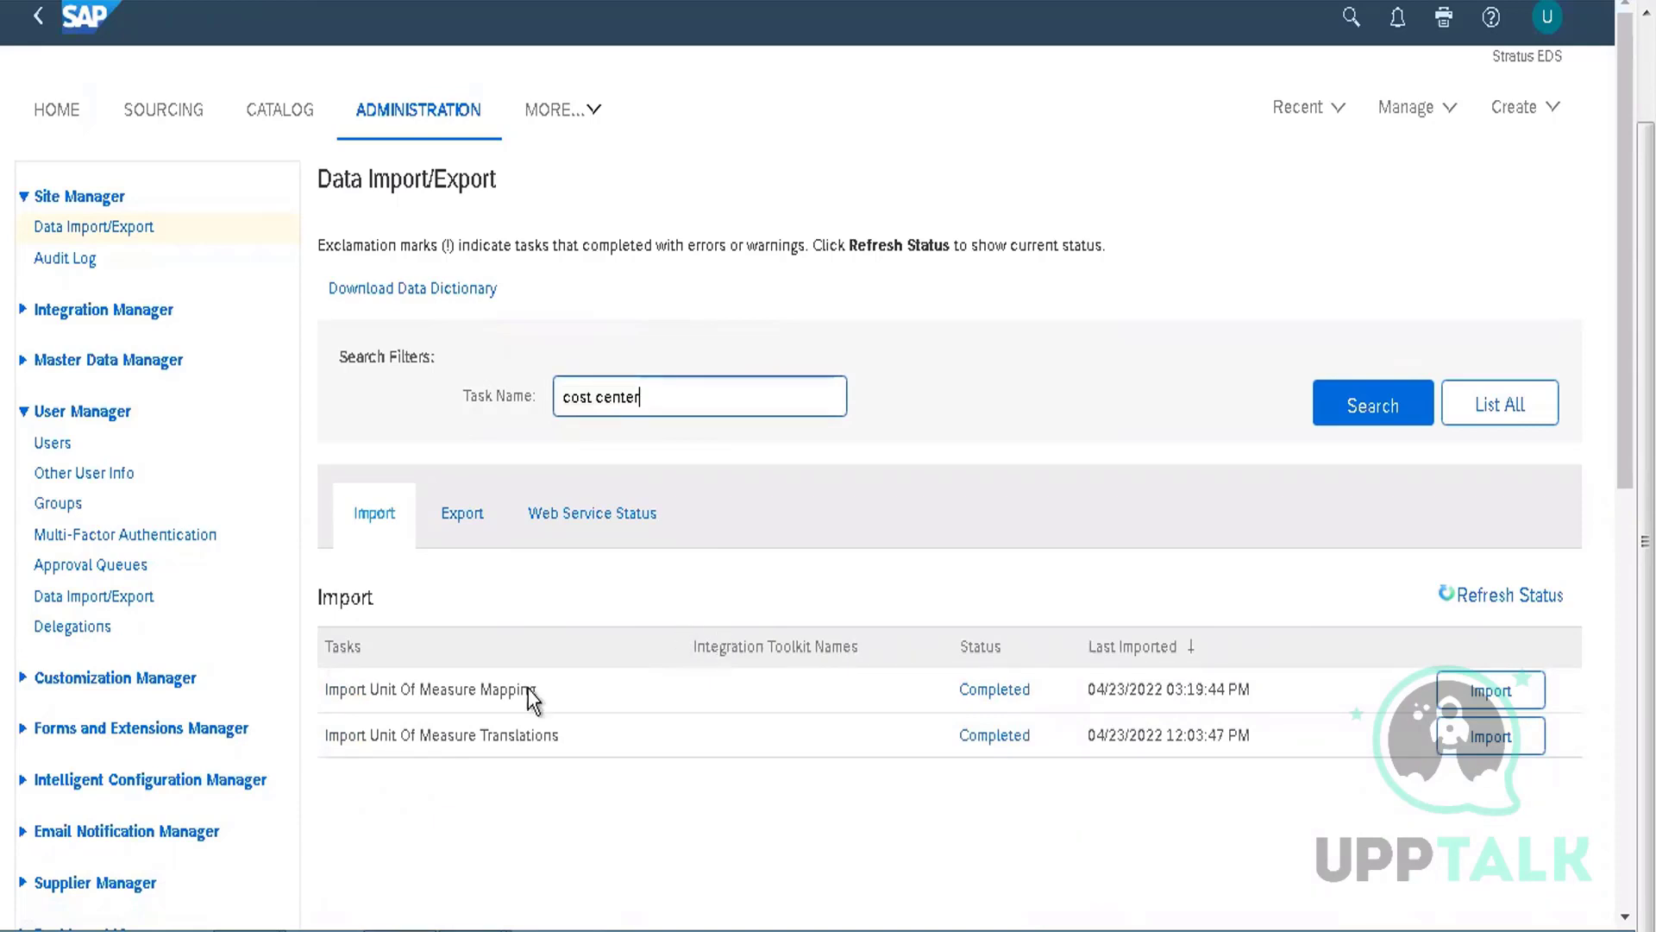
{"action": "key", "text": "Return"}
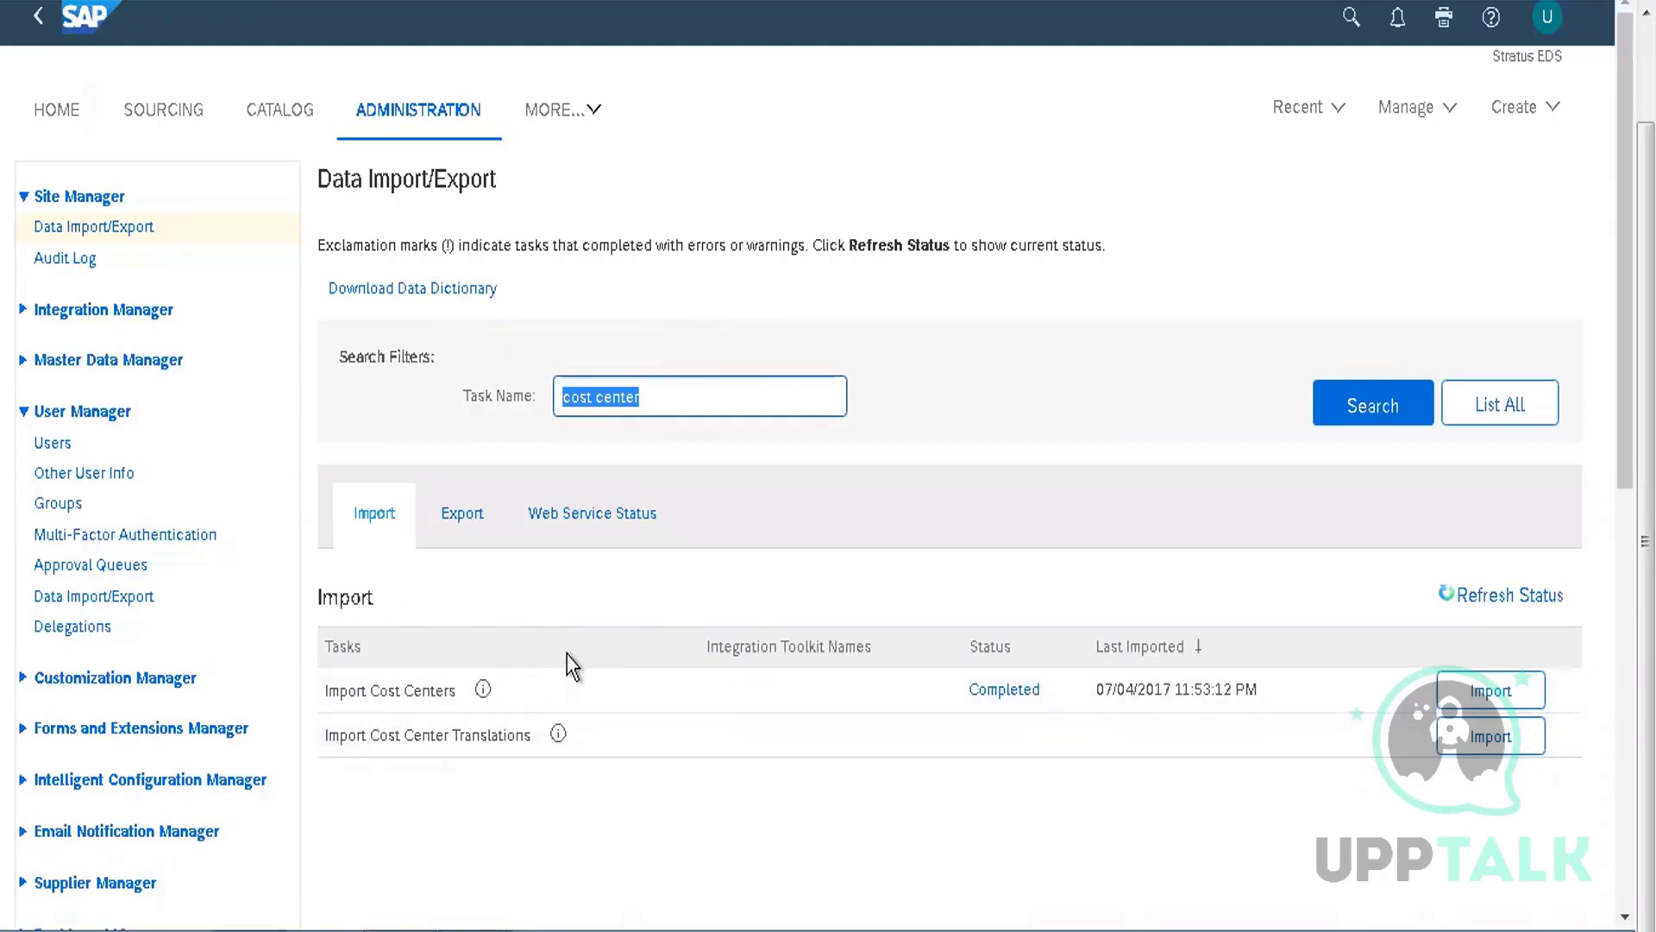
{"action": "type", "text": "commo"}
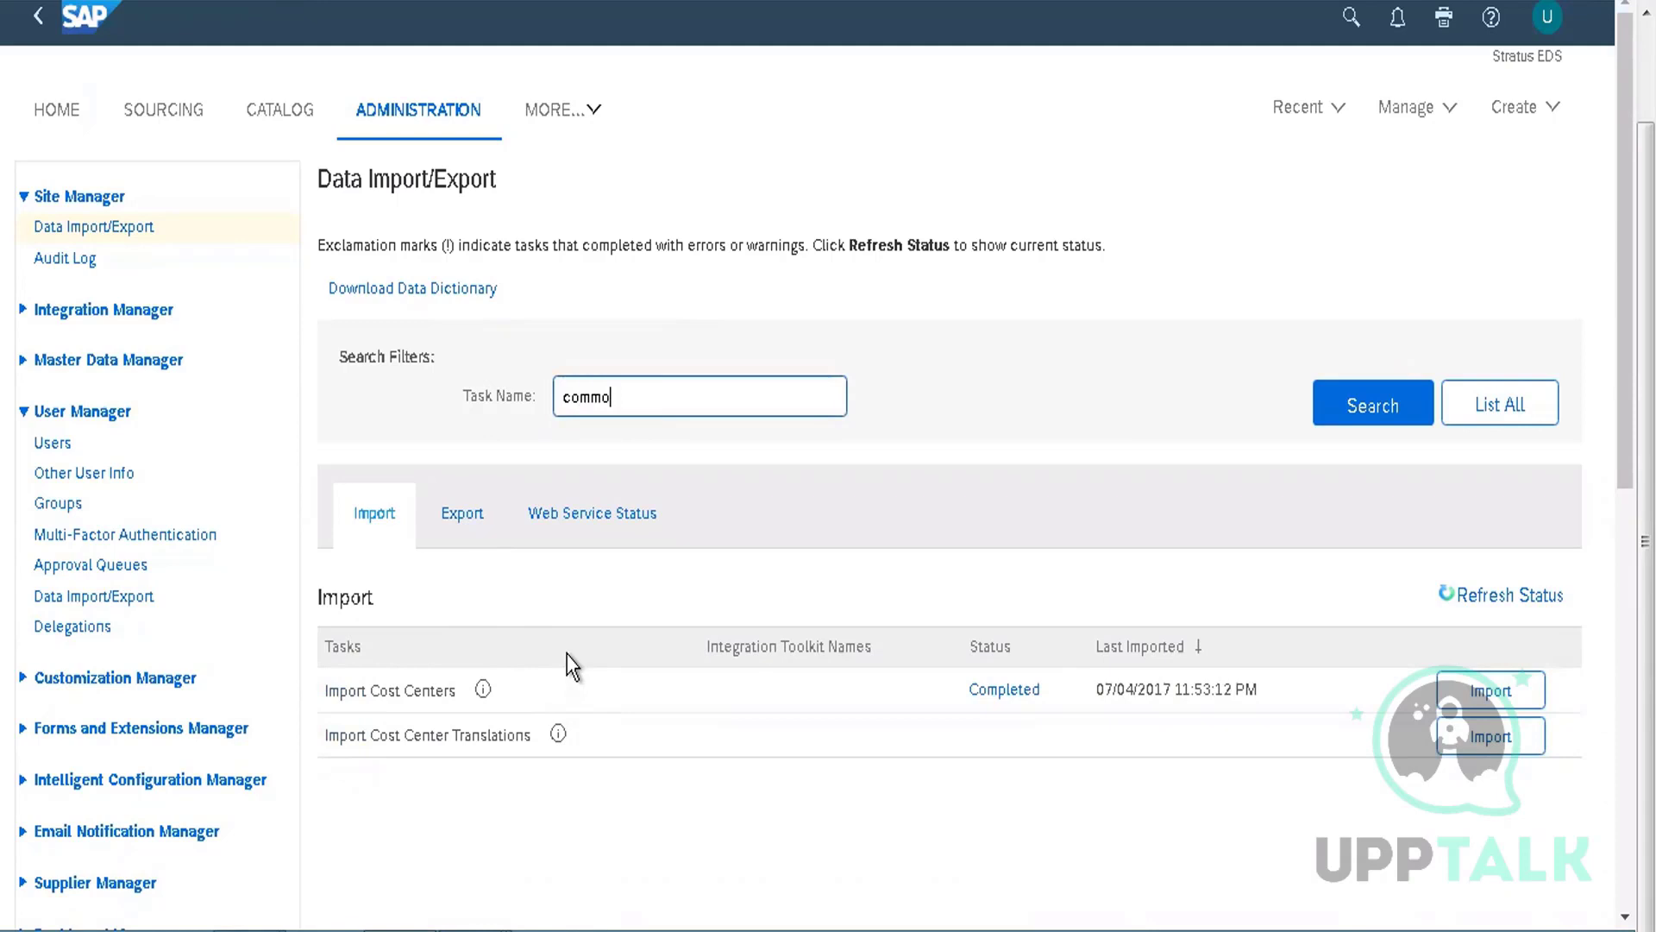
{"action": "type", "text": "dity"}
{"action": "key", "text": "Return"}
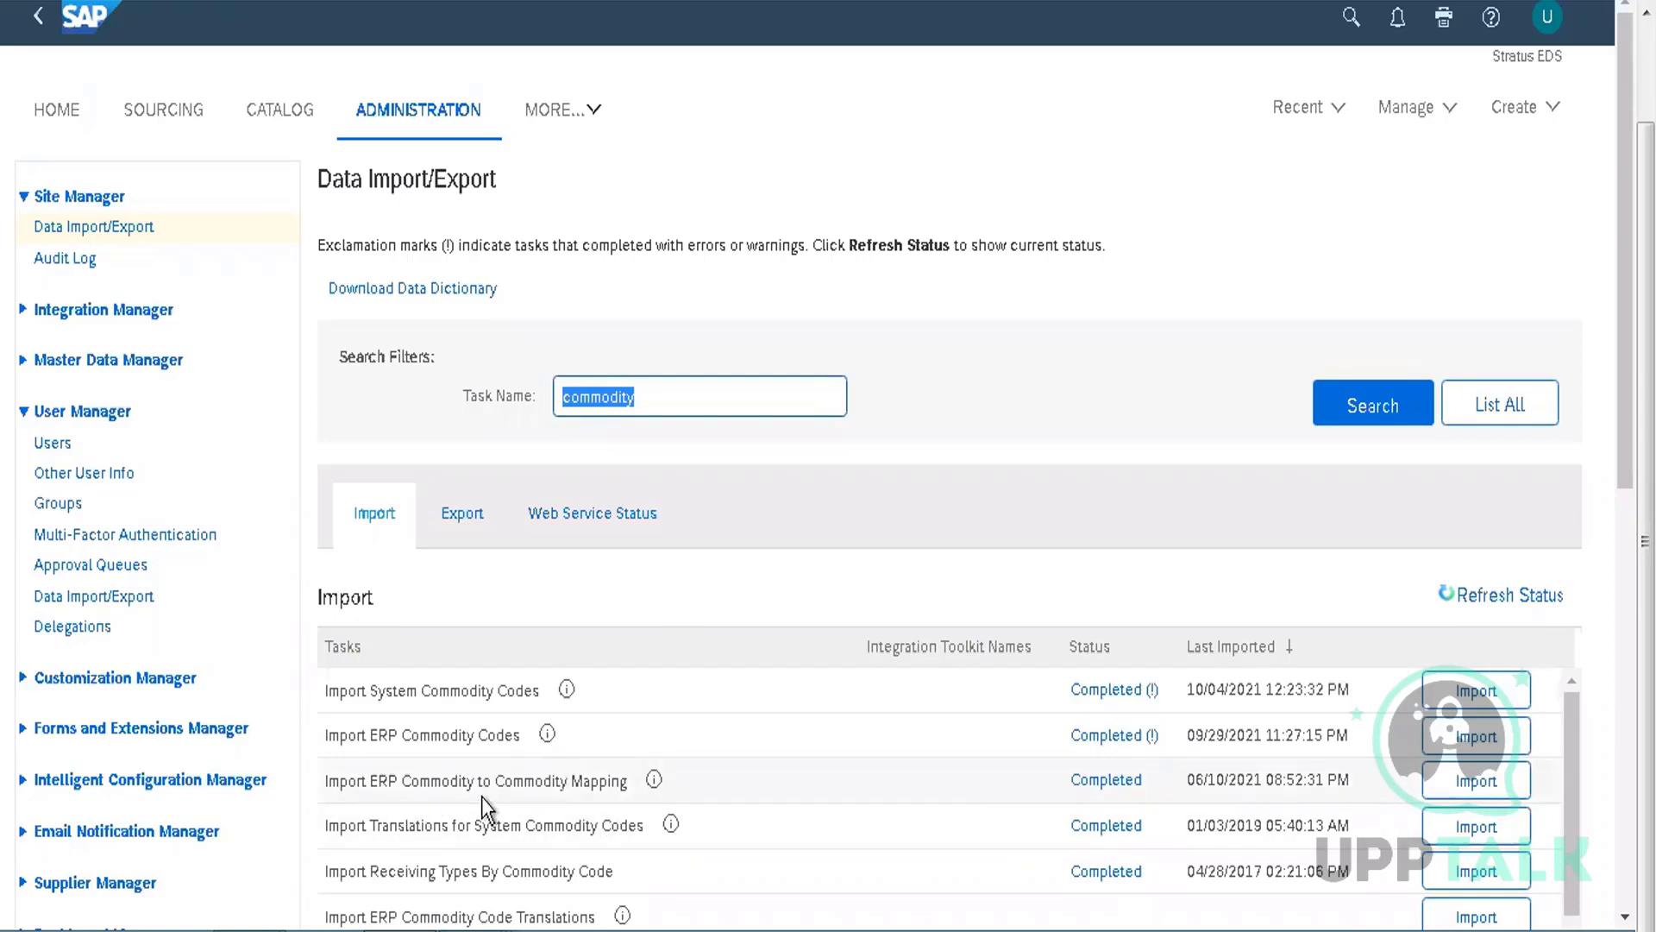
Open CommodityExportMapExport (5) from the Downloads folder
{"action": "left_click", "coordinate": [265, 927]}
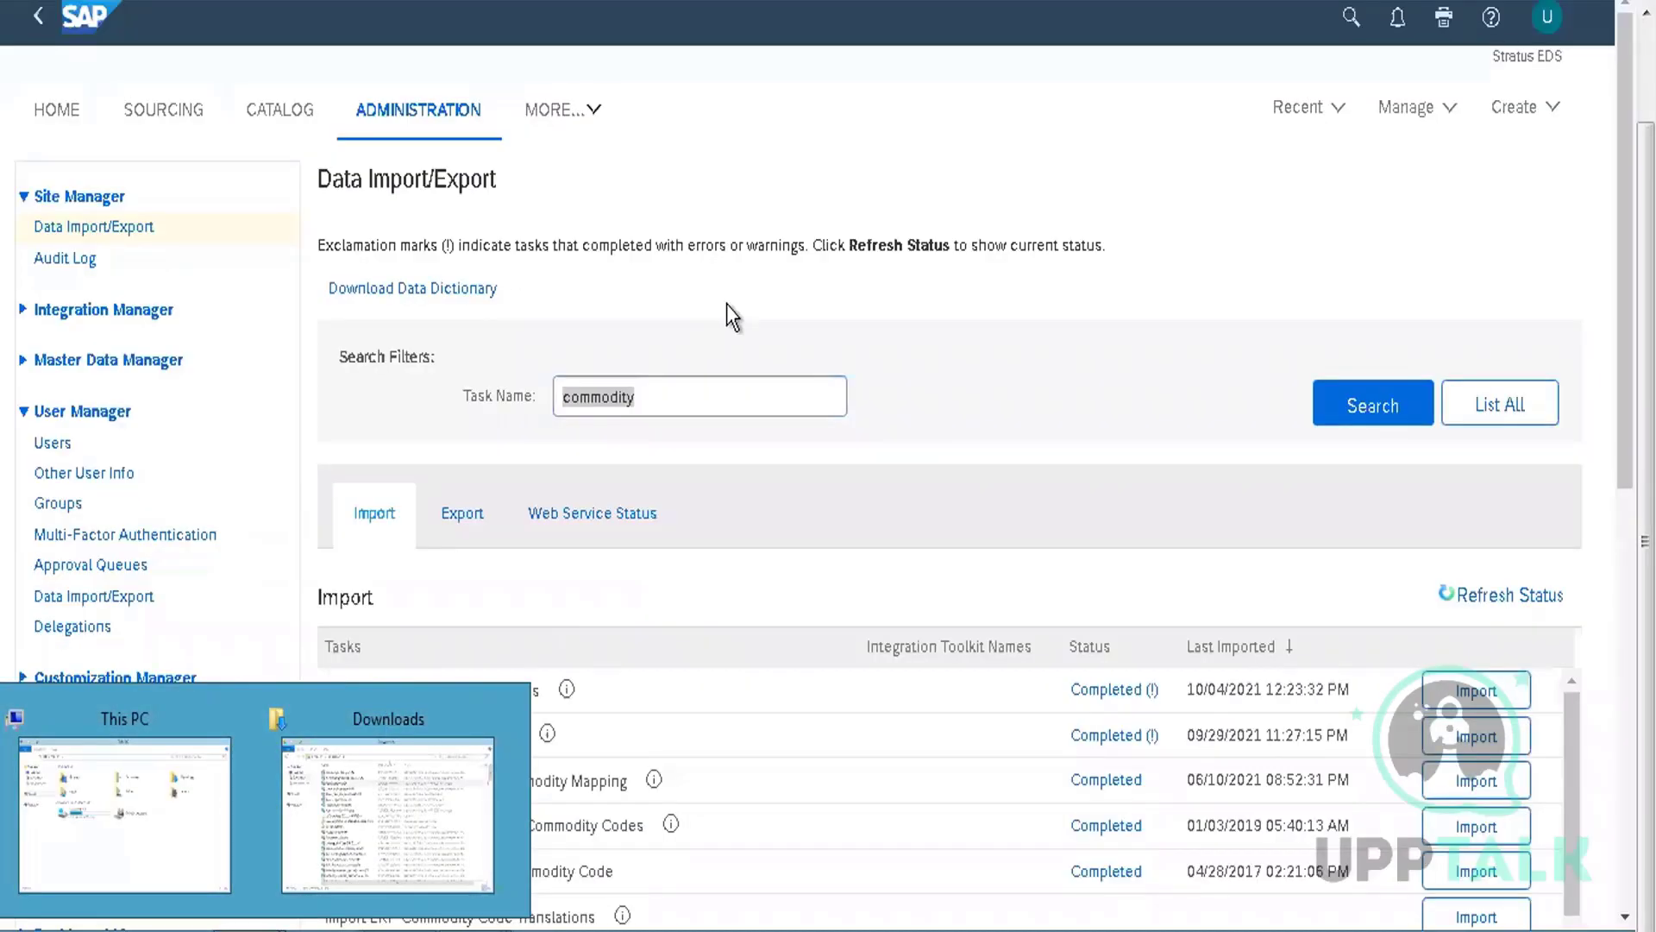
{"action": "left_click", "coordinate": [434, 798]}
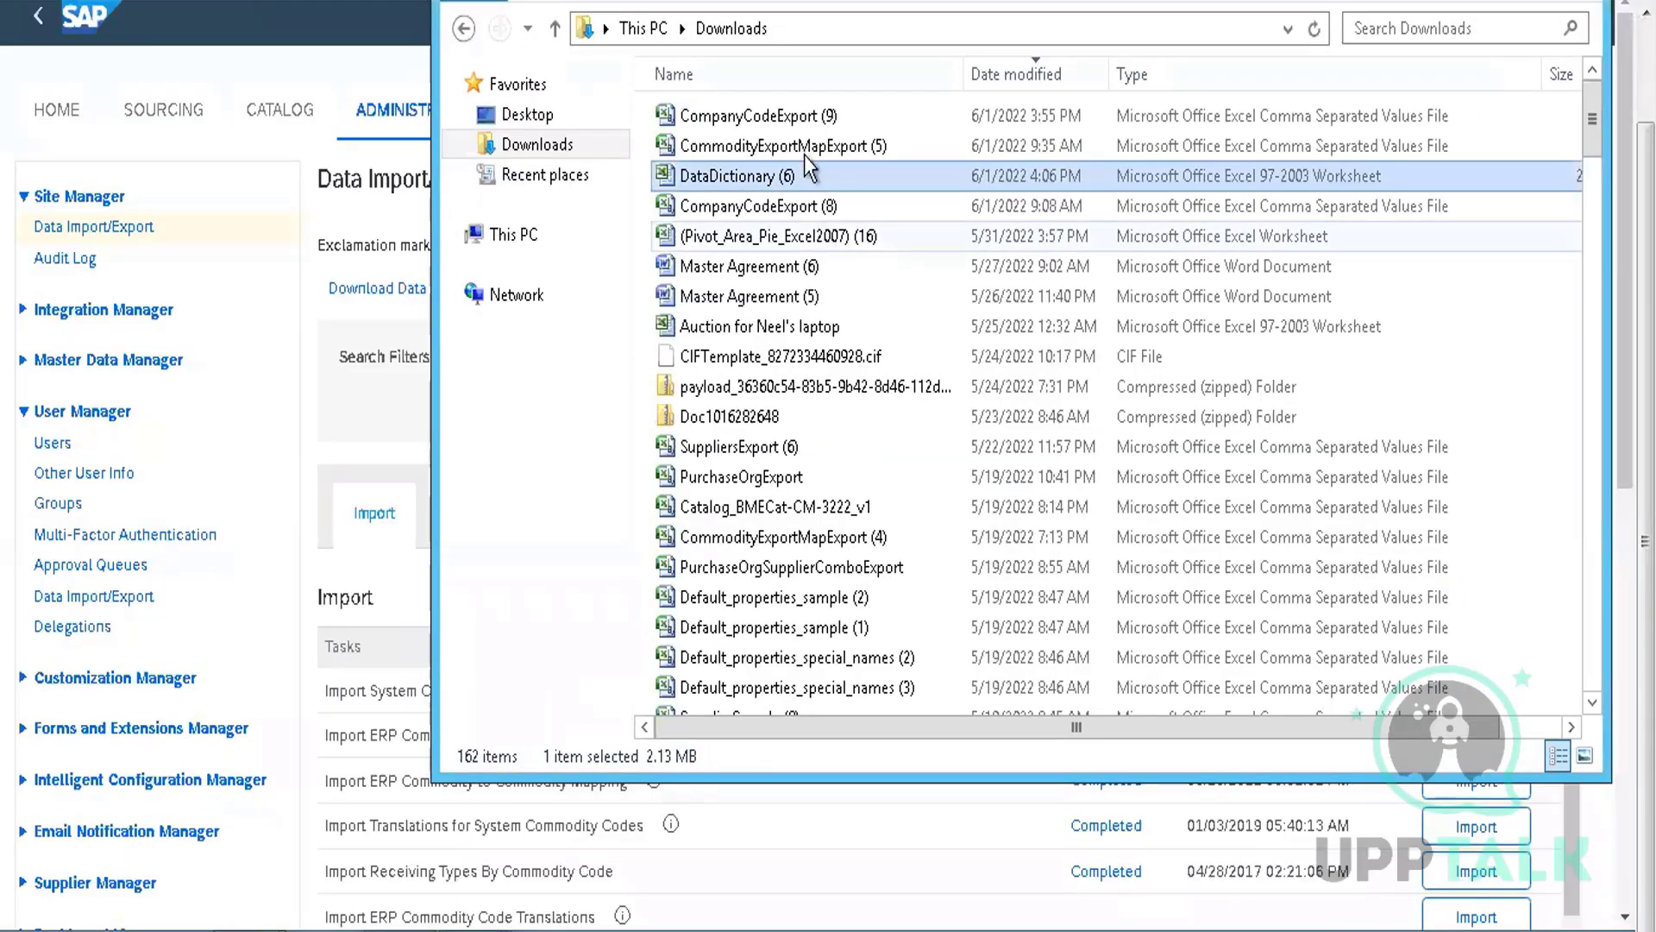
{"action": "double_click", "coordinate": [757, 147]}
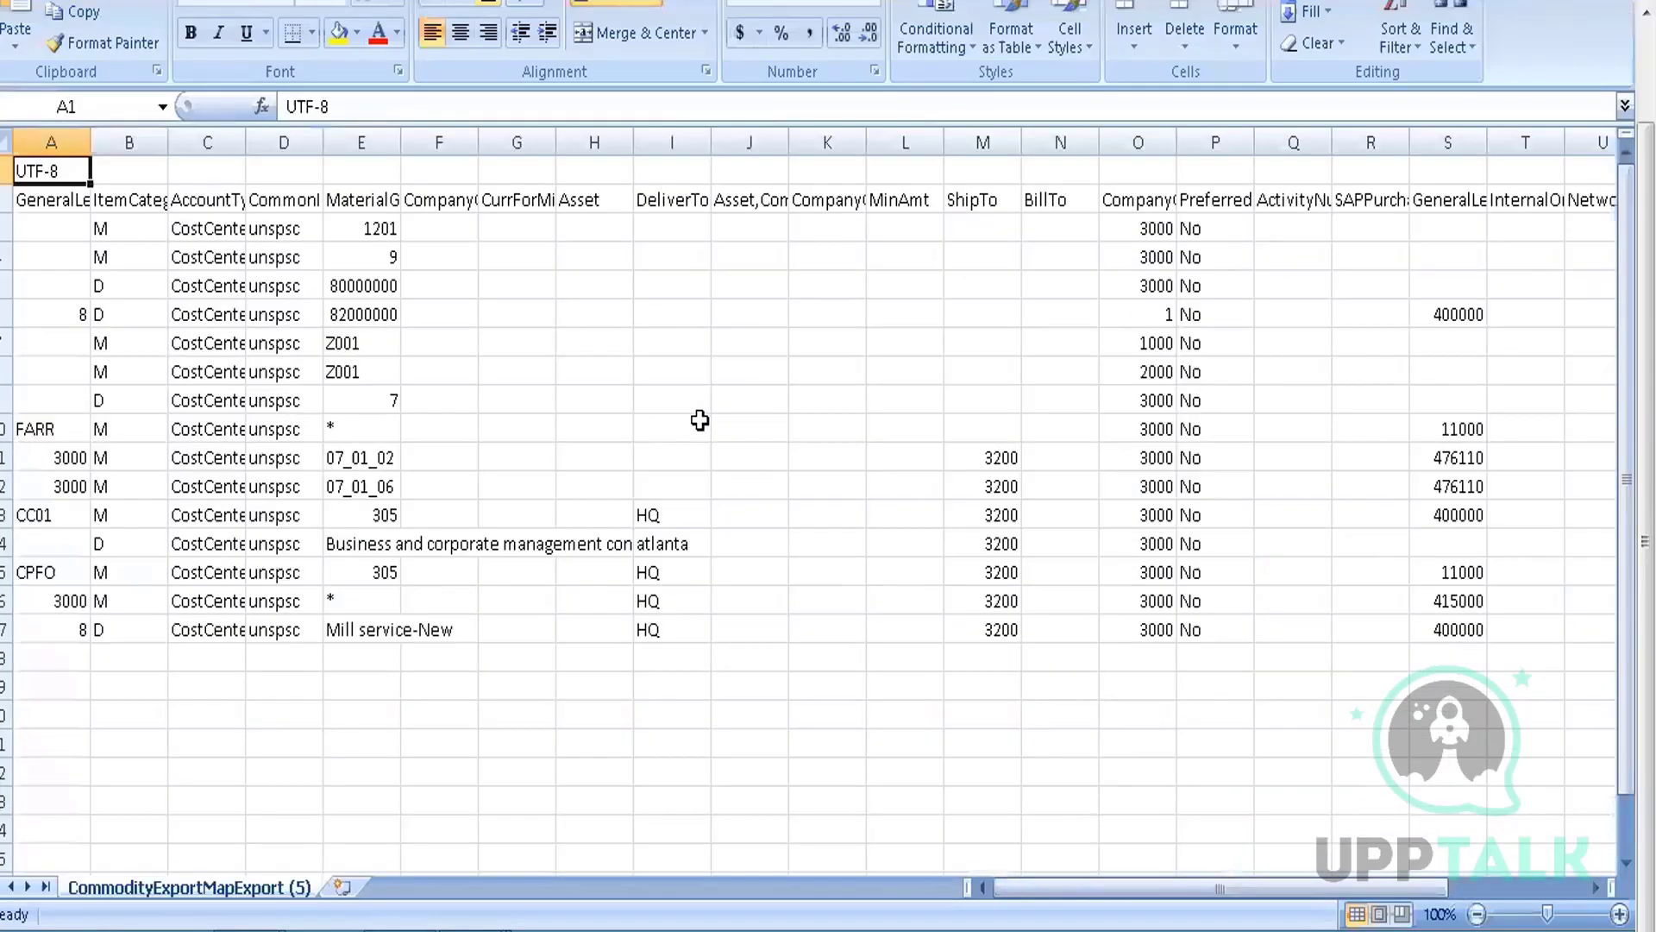
Select the whole sheet and auto-fit every column width to its contents
{"action": "left_click", "coordinate": [700, 420]}
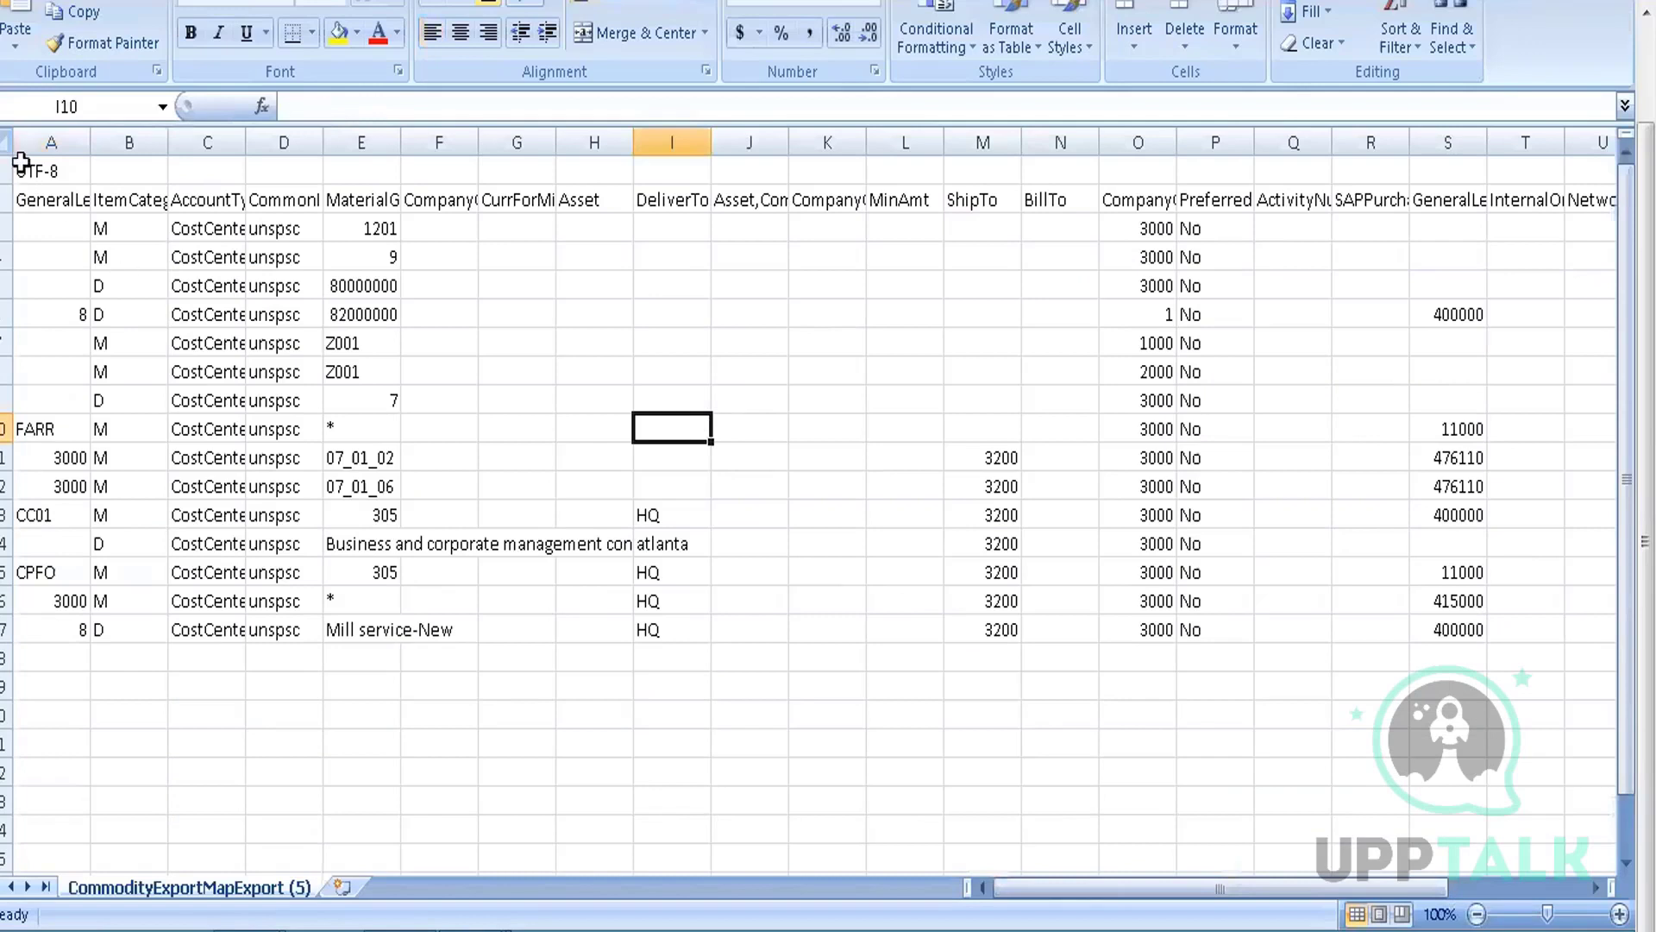
{"action": "left_click", "coordinate": [7, 141]}
{"action": "left_click_drag", "start_coordinate": [92, 135], "coordinate": [92, 134]}
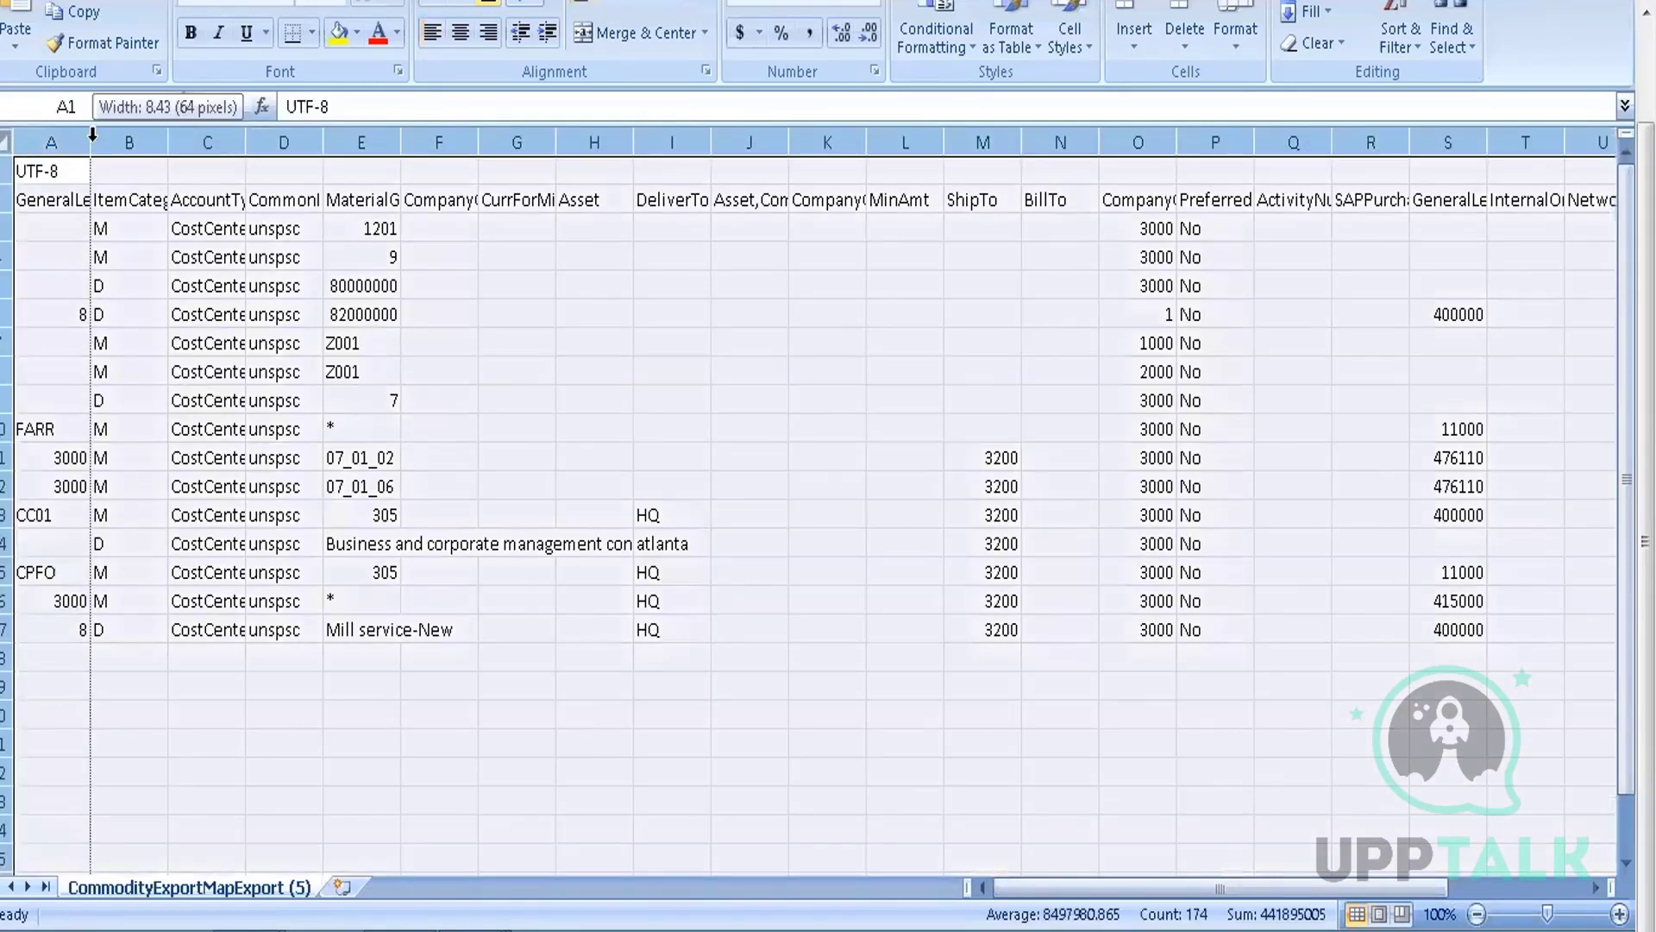
{"action": "double_click", "coordinate": [92, 134]}
{"action": "left_click", "coordinate": [69, 175]}
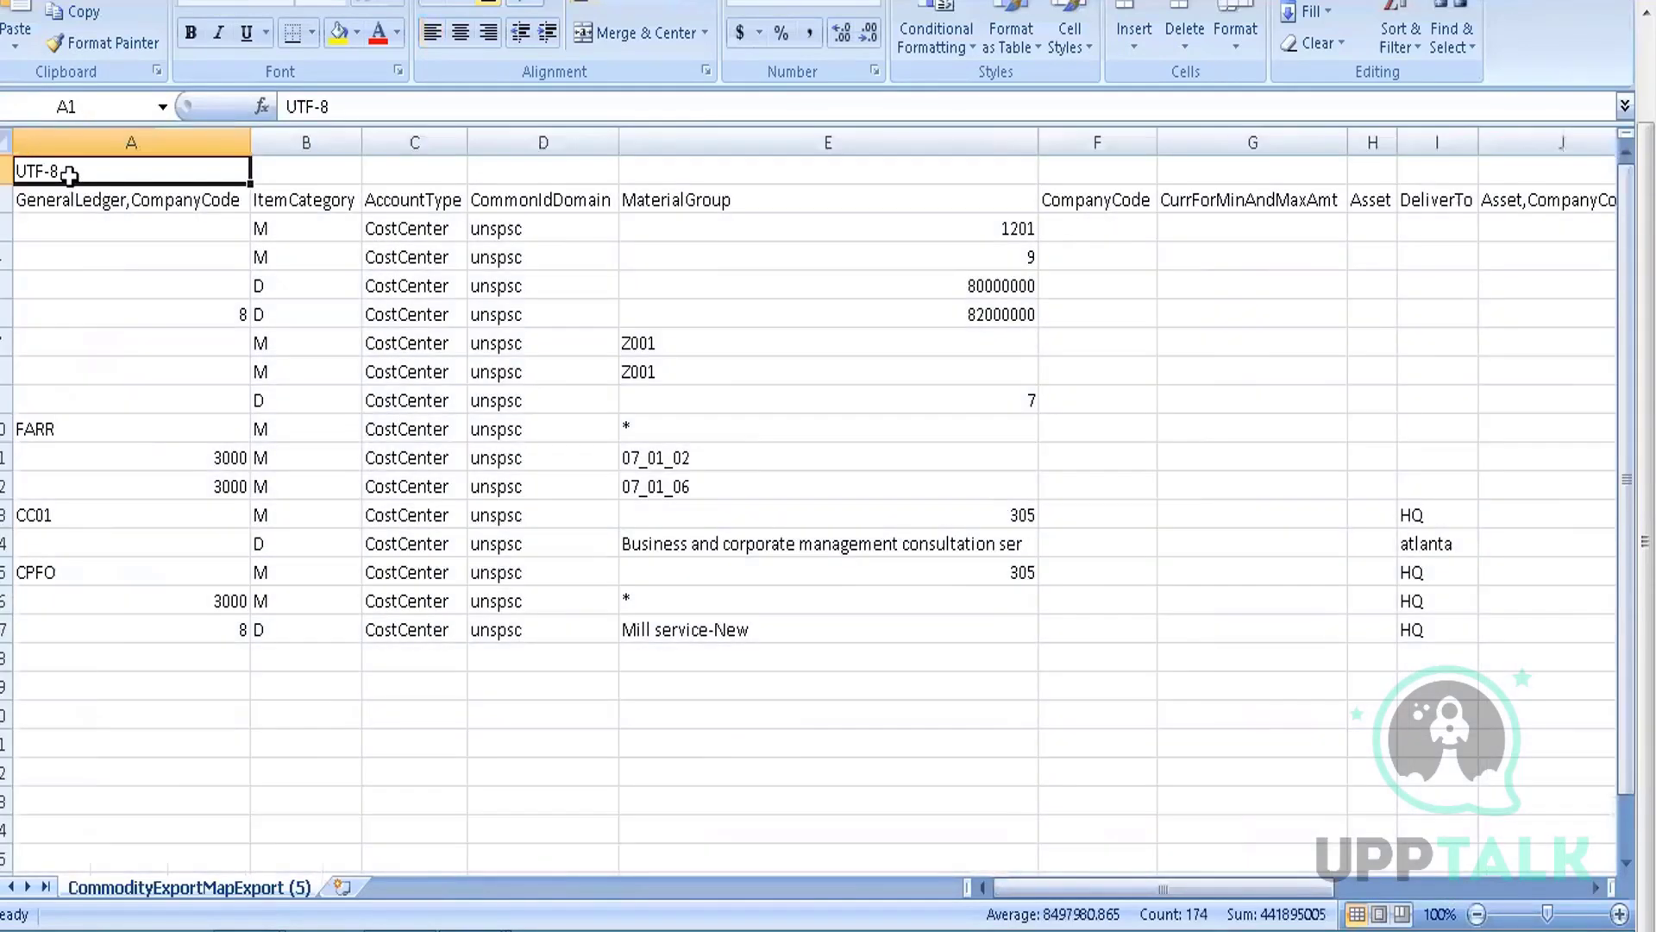
Review the GeneralLedger,CompanyCode values in column A and the ItemCategory header in B2
{"action": "left_click", "coordinate": [8, 170]}
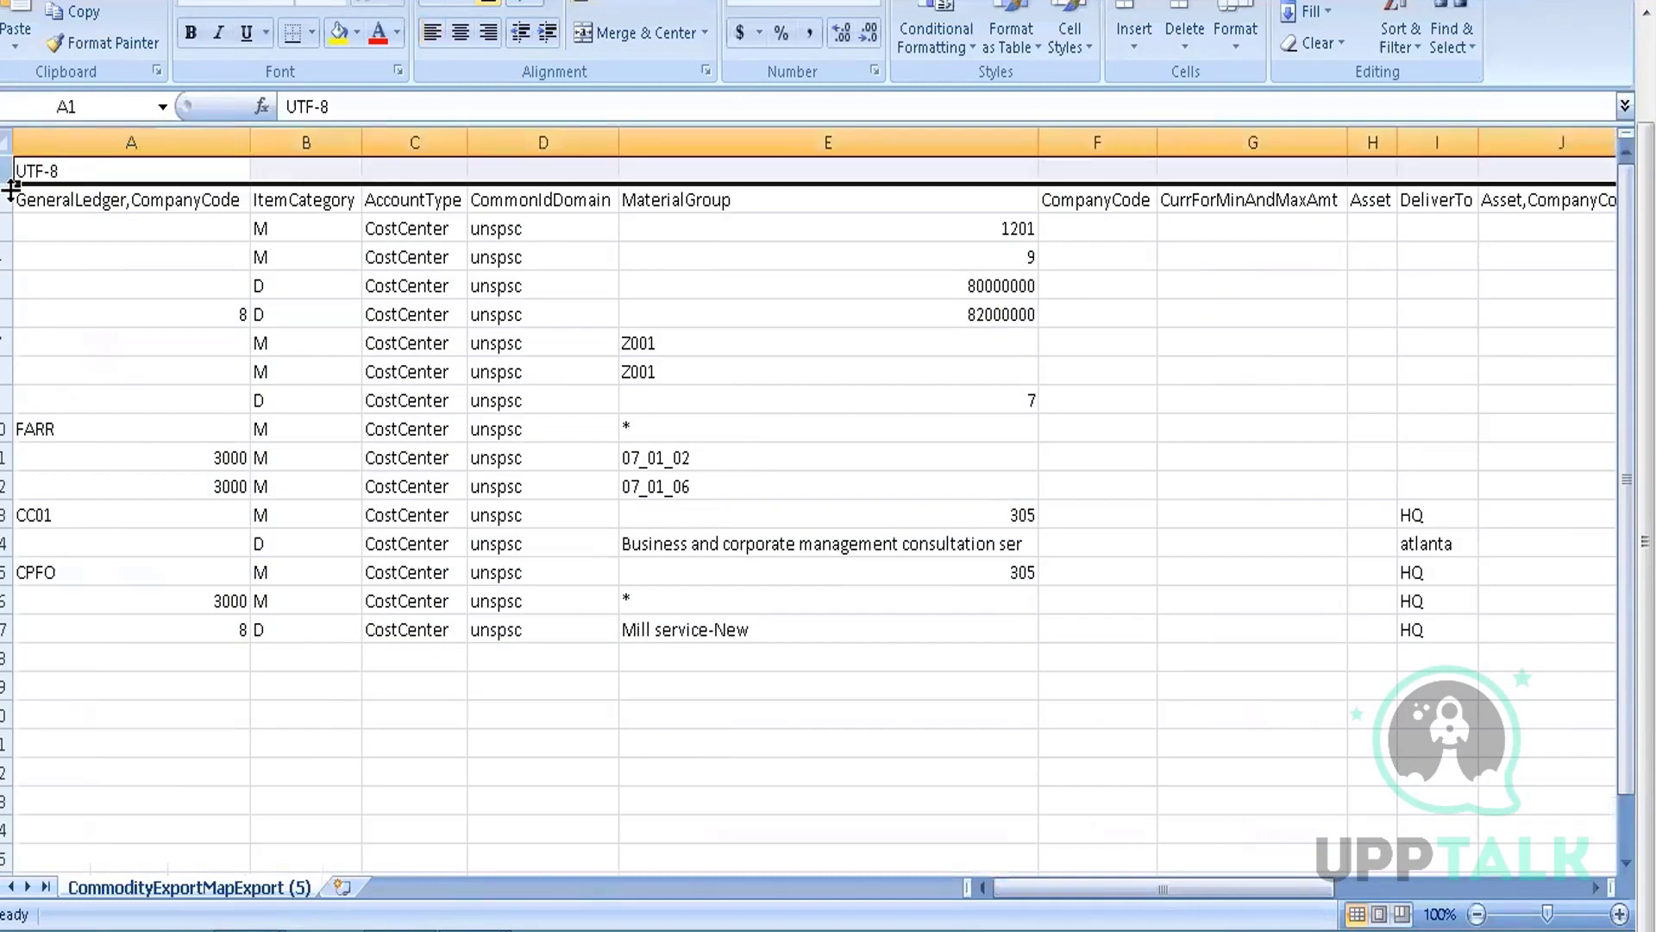
{"action": "left_click", "coordinate": [15, 200]}
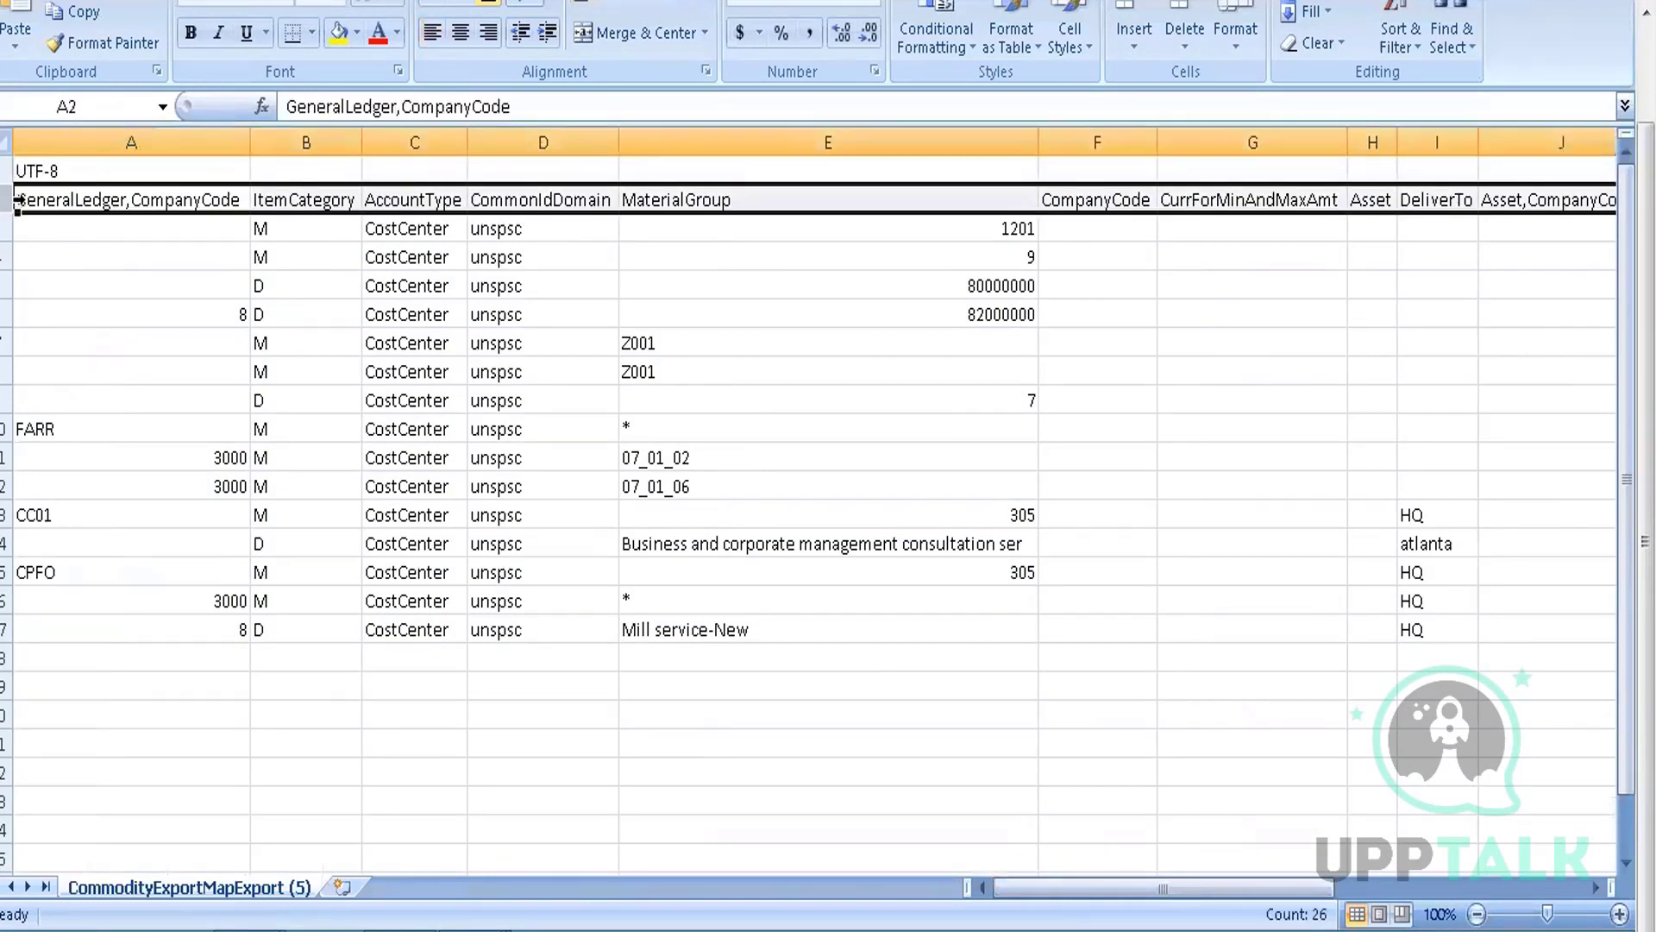
{"action": "left_click", "coordinate": [49, 197]}
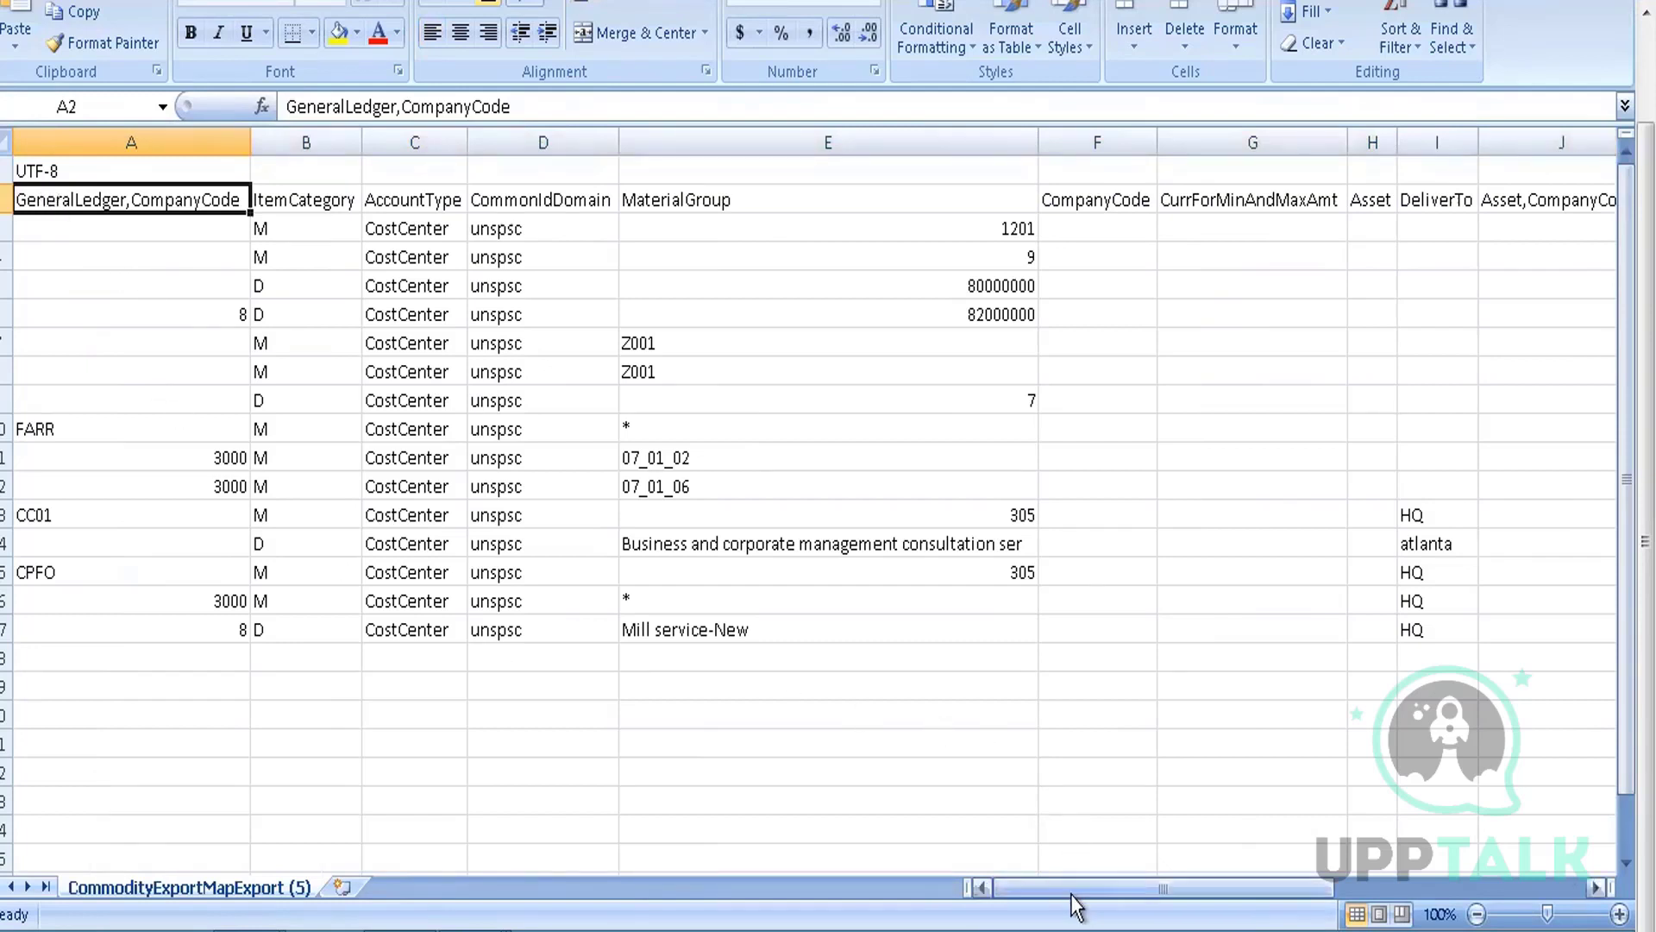
{"action": "left_click_drag", "start_coordinate": [1074, 894], "coordinate": [1267, 889]}
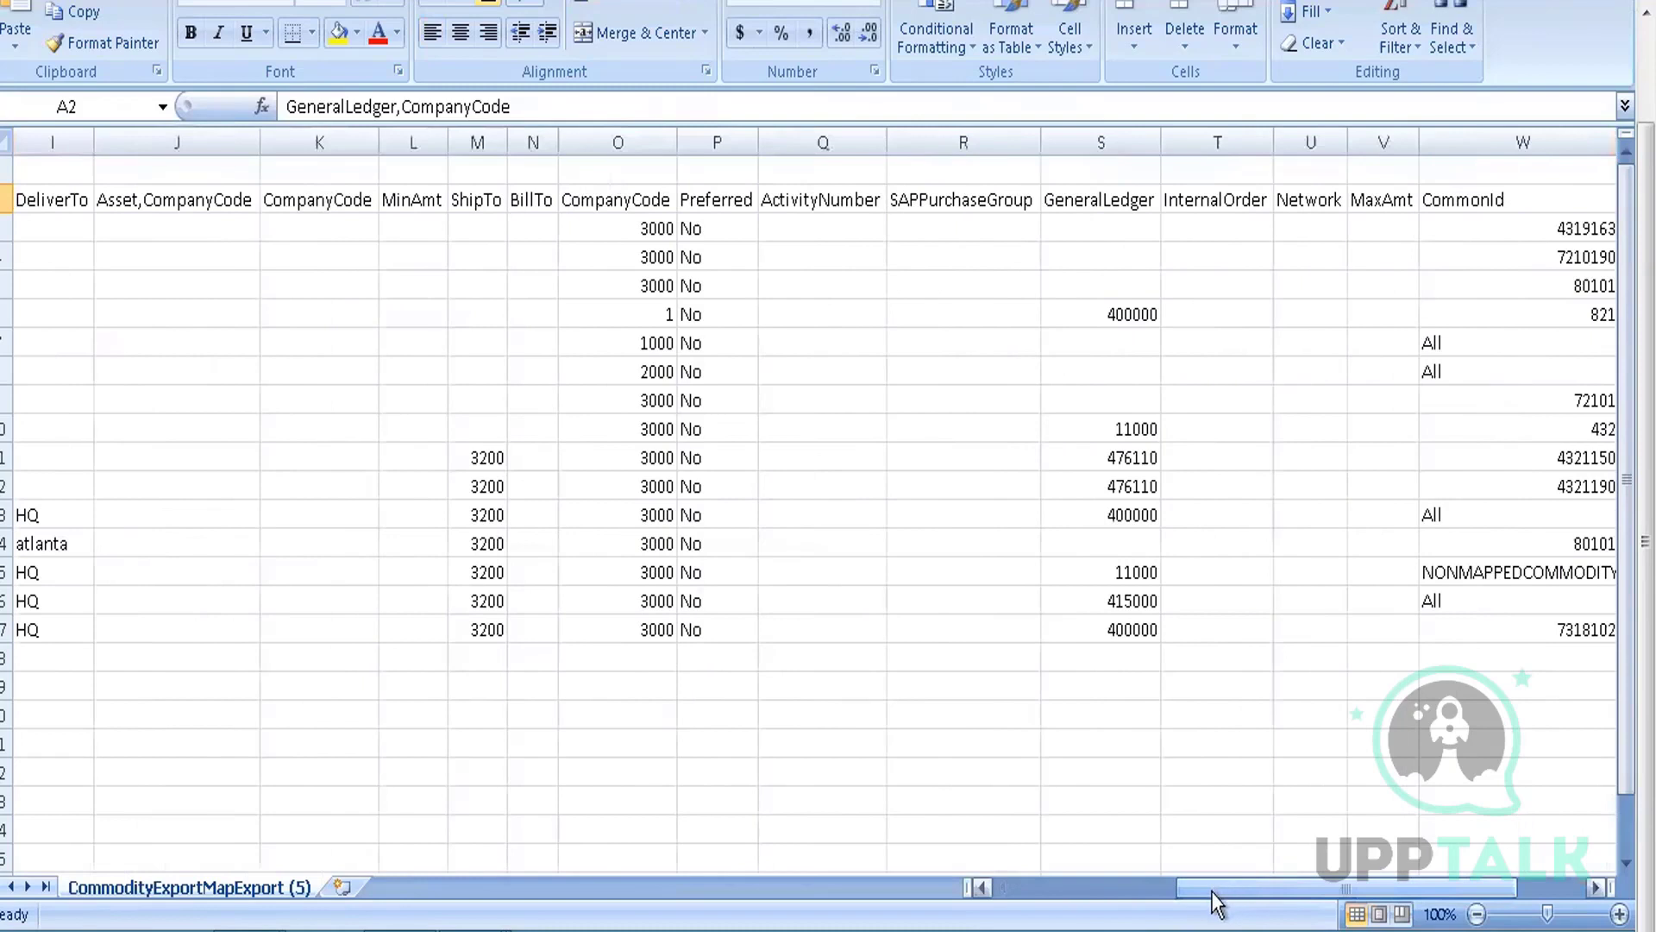
{"action": "left_click", "coordinate": [1005, 890]}
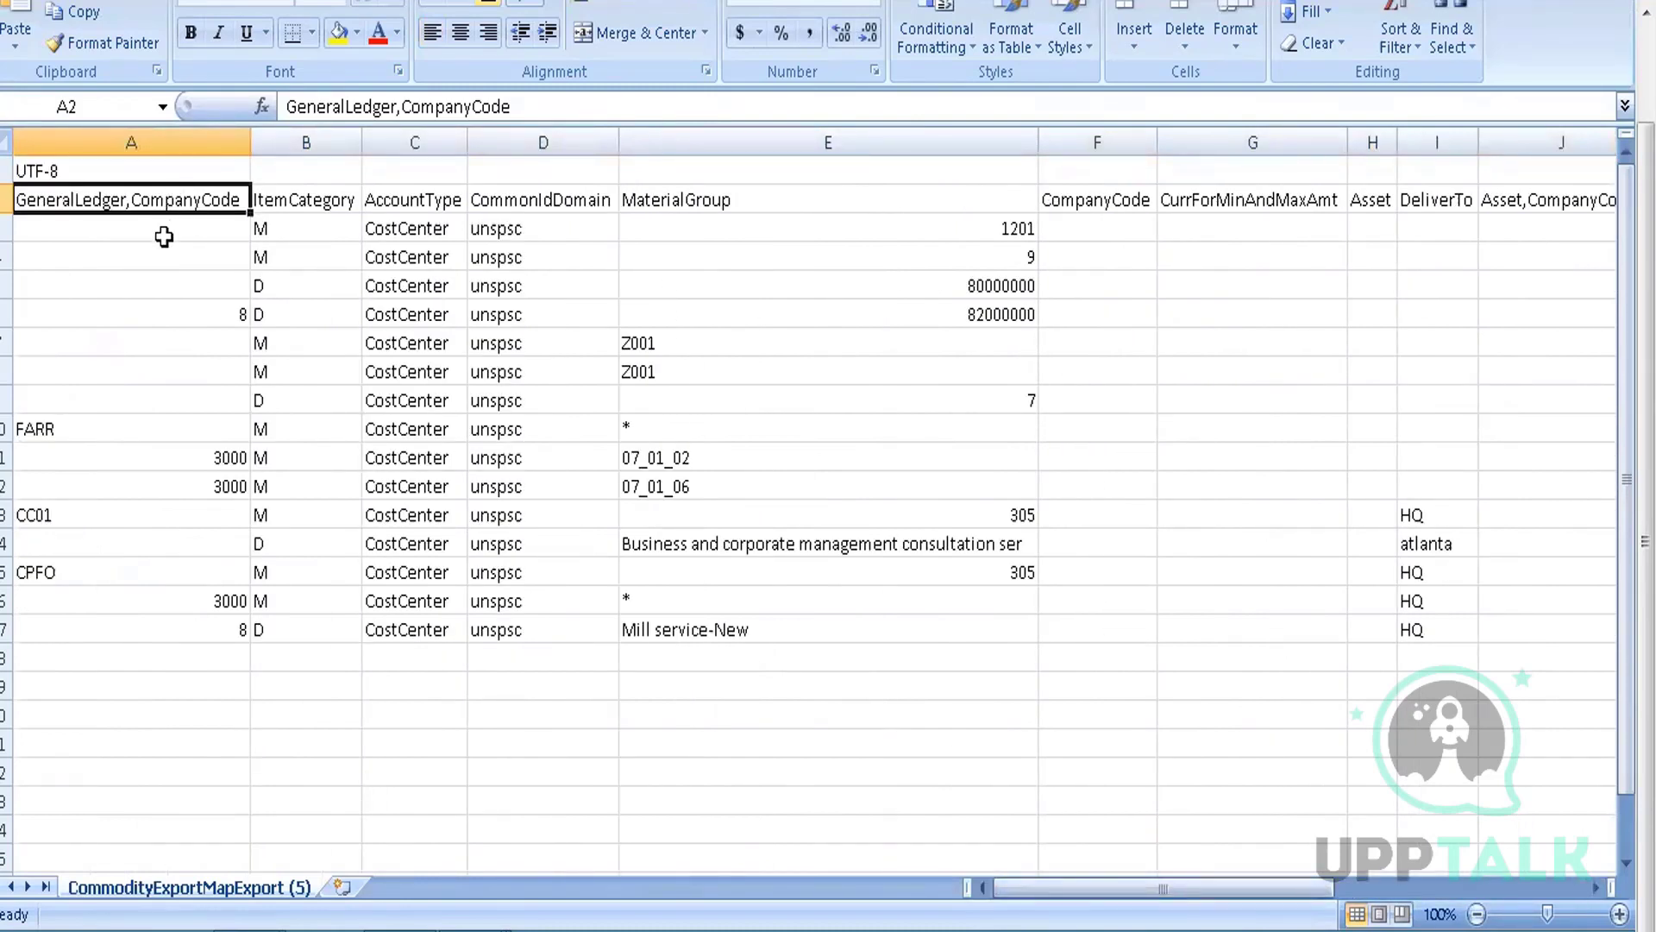
{"action": "key", "text": "Down"}
{"action": "key", "text": "Down"}
{"action": "key", "text": "Down"}
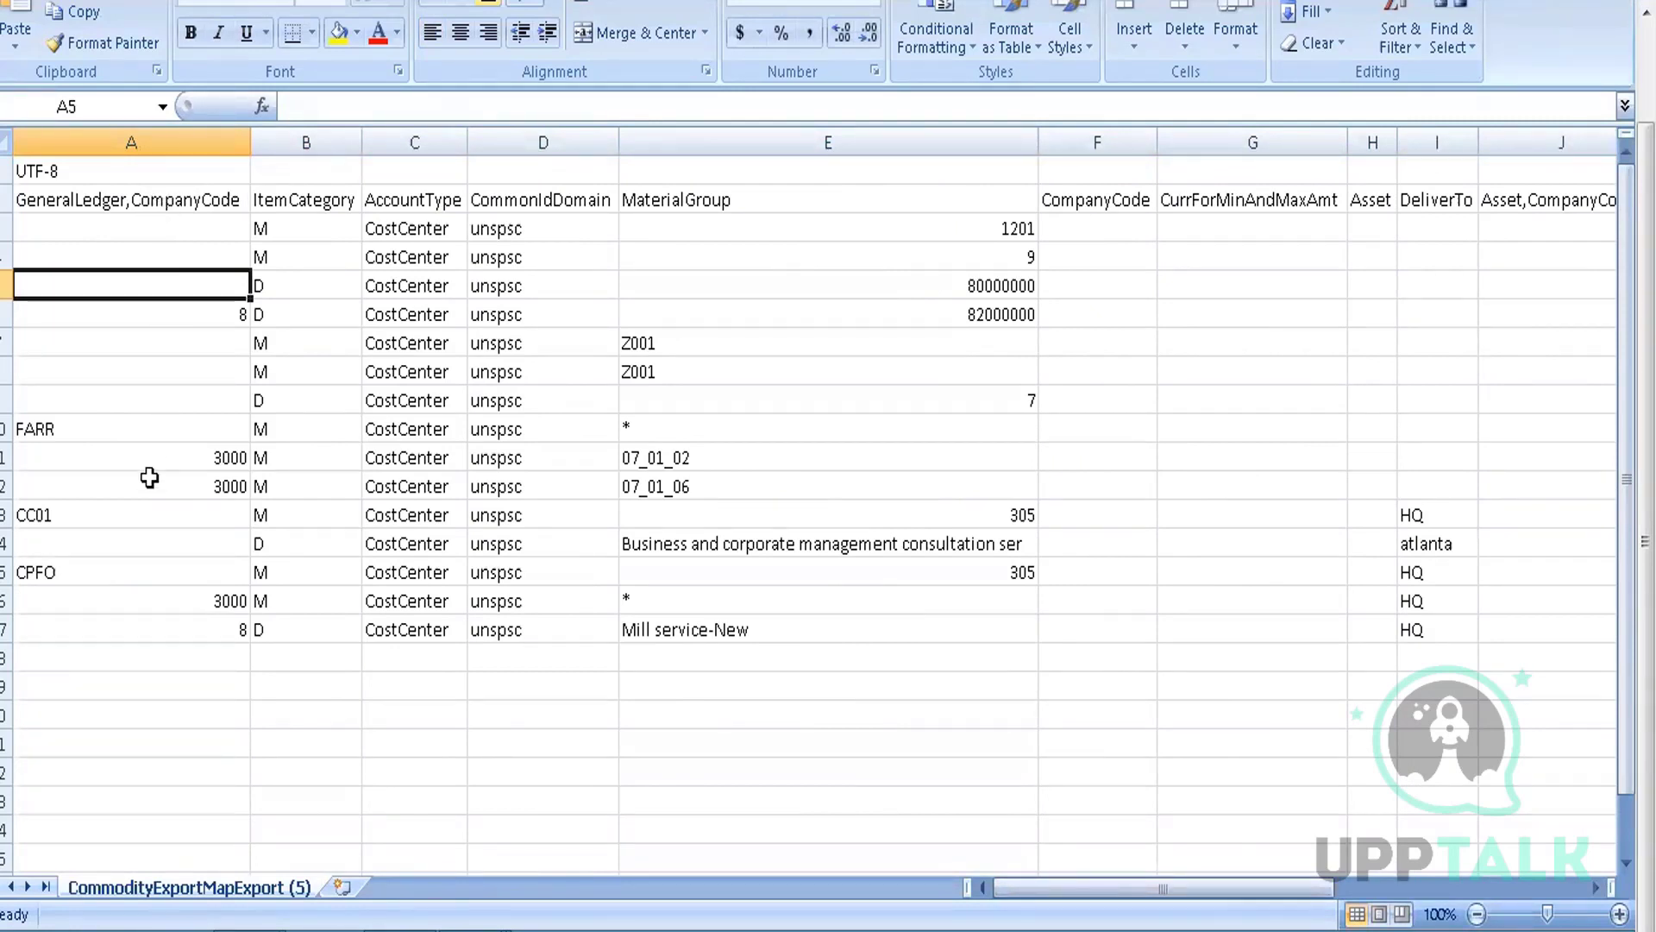
{"action": "left_click", "coordinate": [309, 200]}
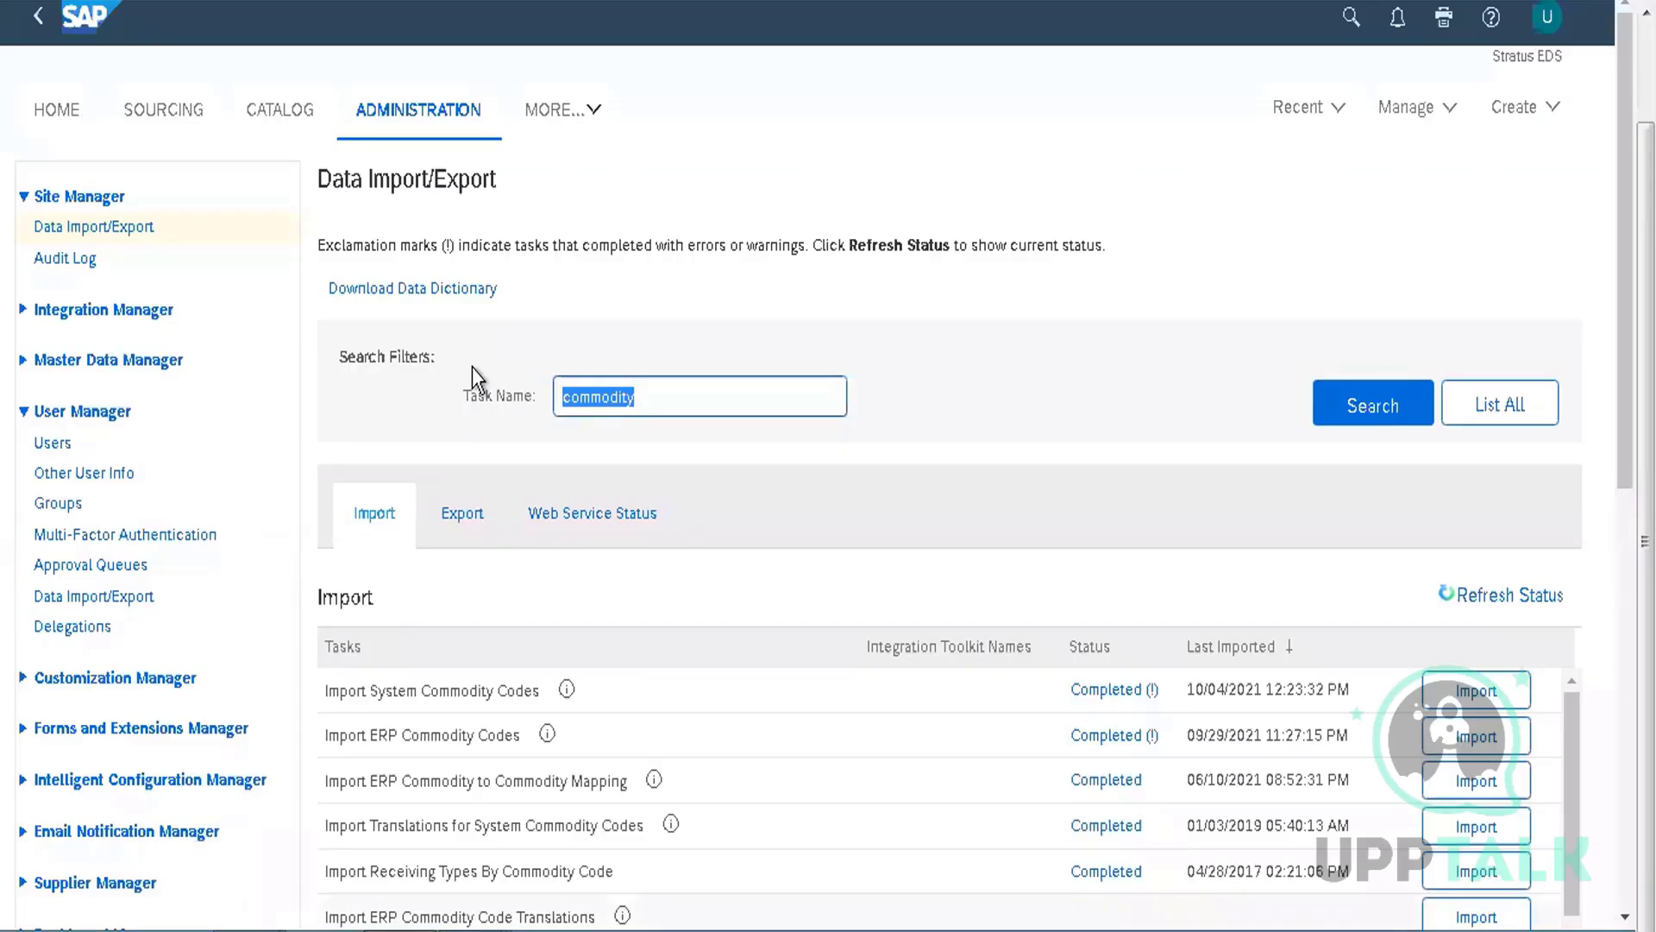
From Home, open requisition PR2100, scroll to its line items, and open line item 2's details
{"action": "left_click", "coordinate": [57, 110]}
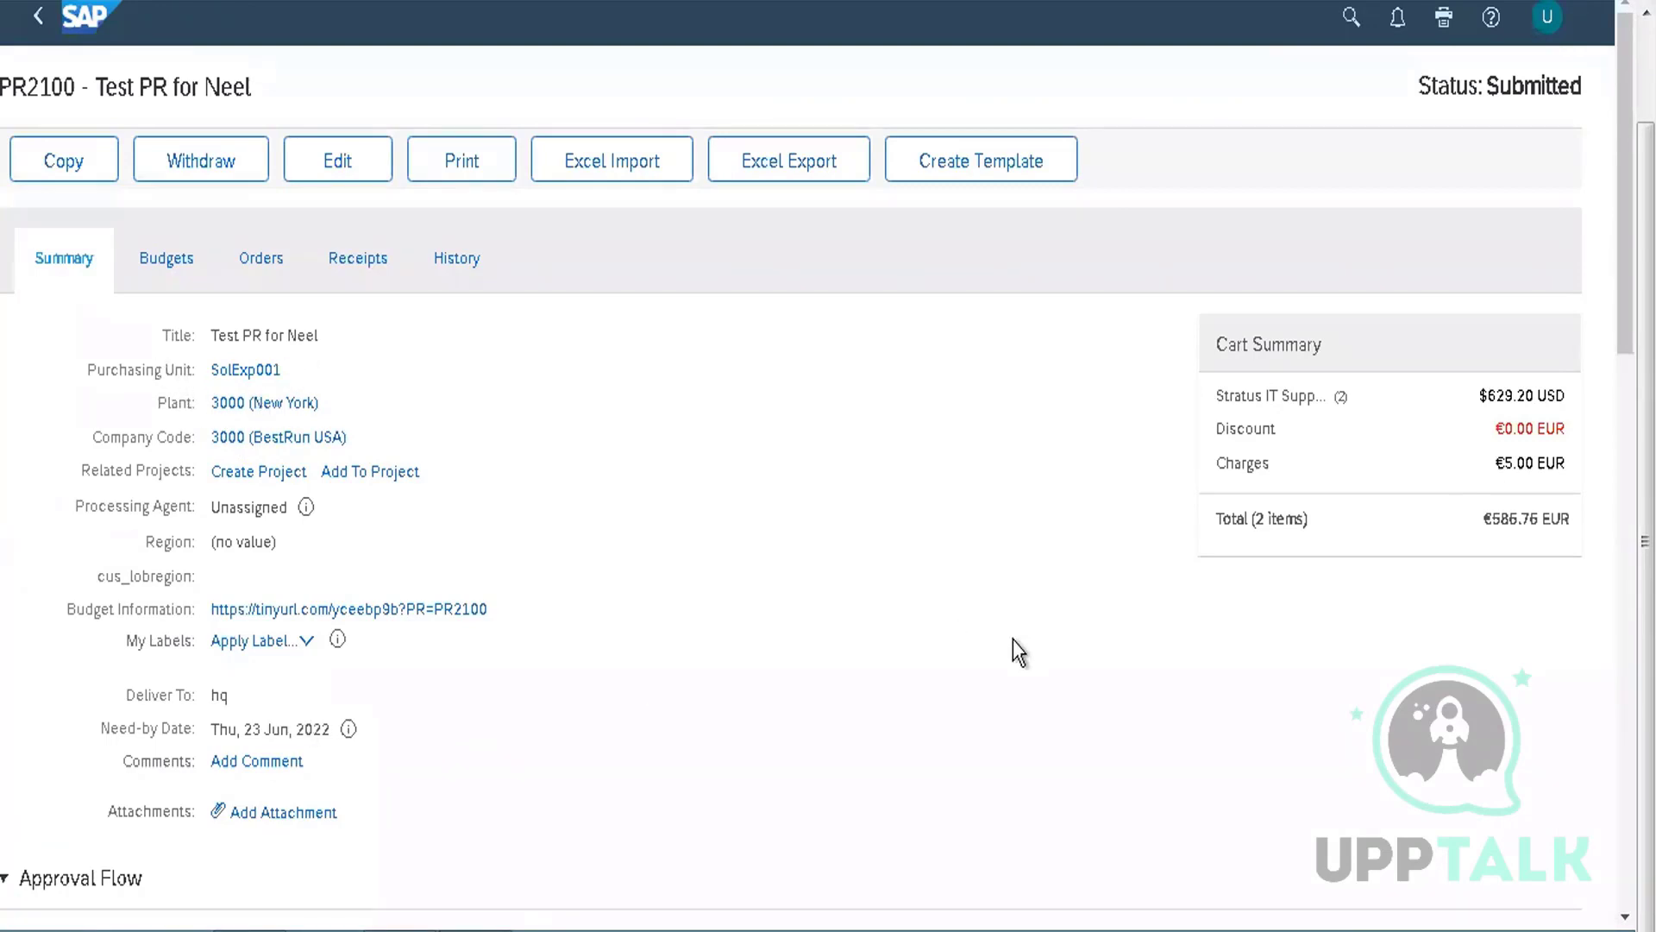
{"action": "scroll", "coordinate": [826, 687], "scroll_direction": "down", "scroll_amount": 10}
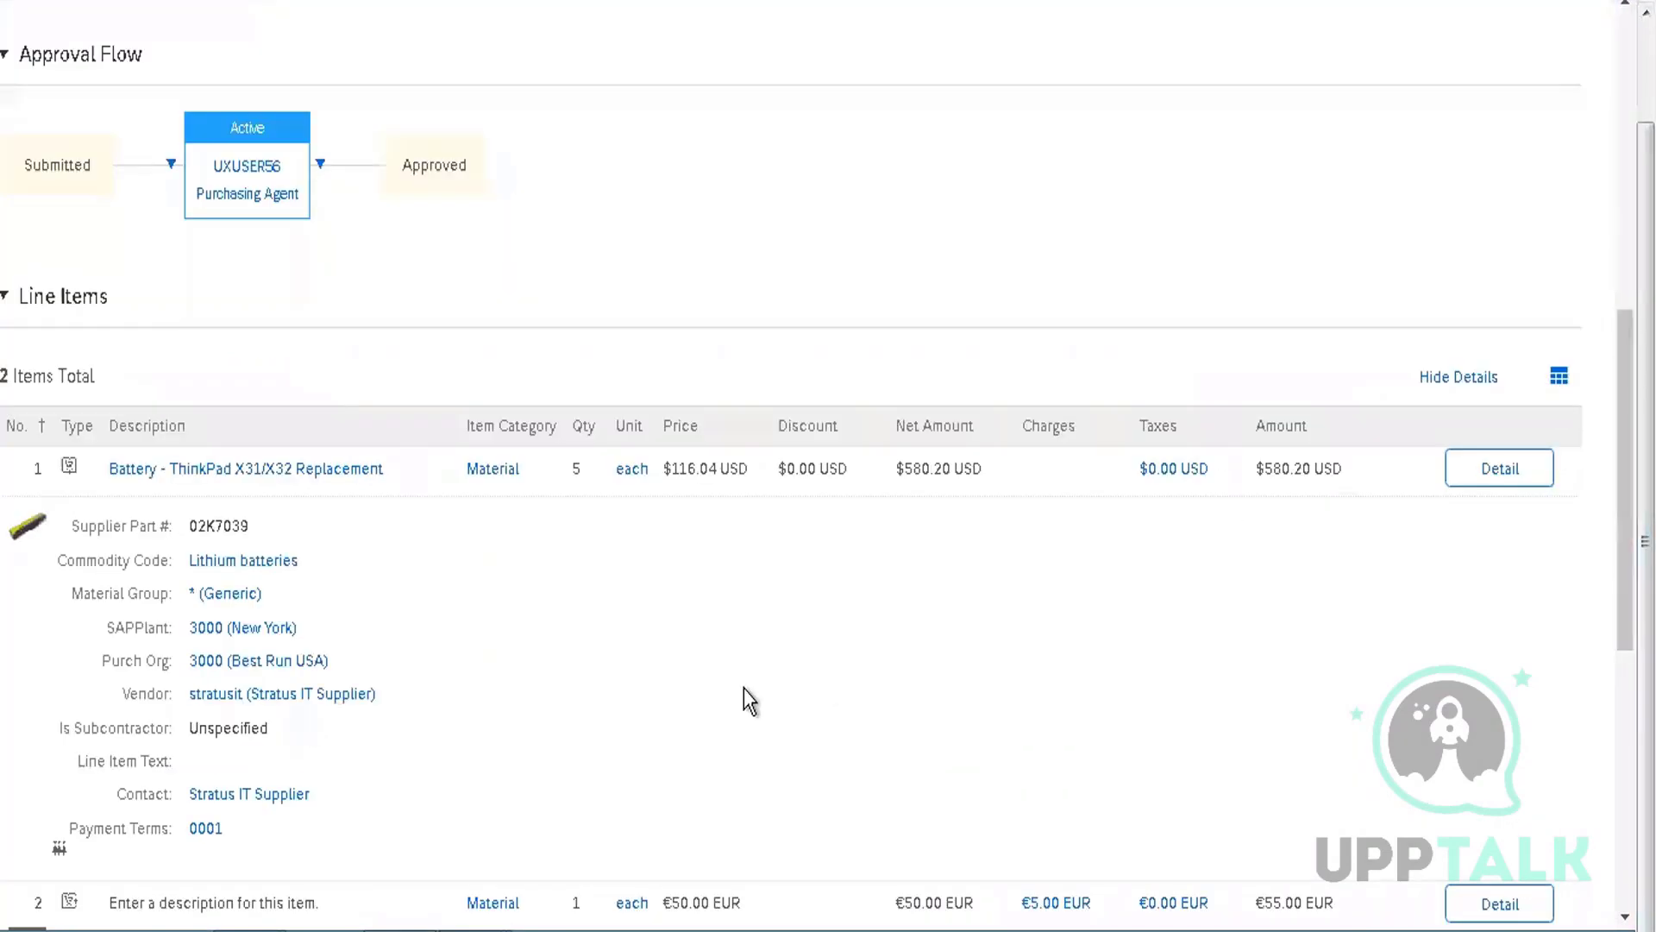
{"action": "scroll", "coordinate": [1611, 676], "scroll_direction": "down", "scroll_amount": 7}
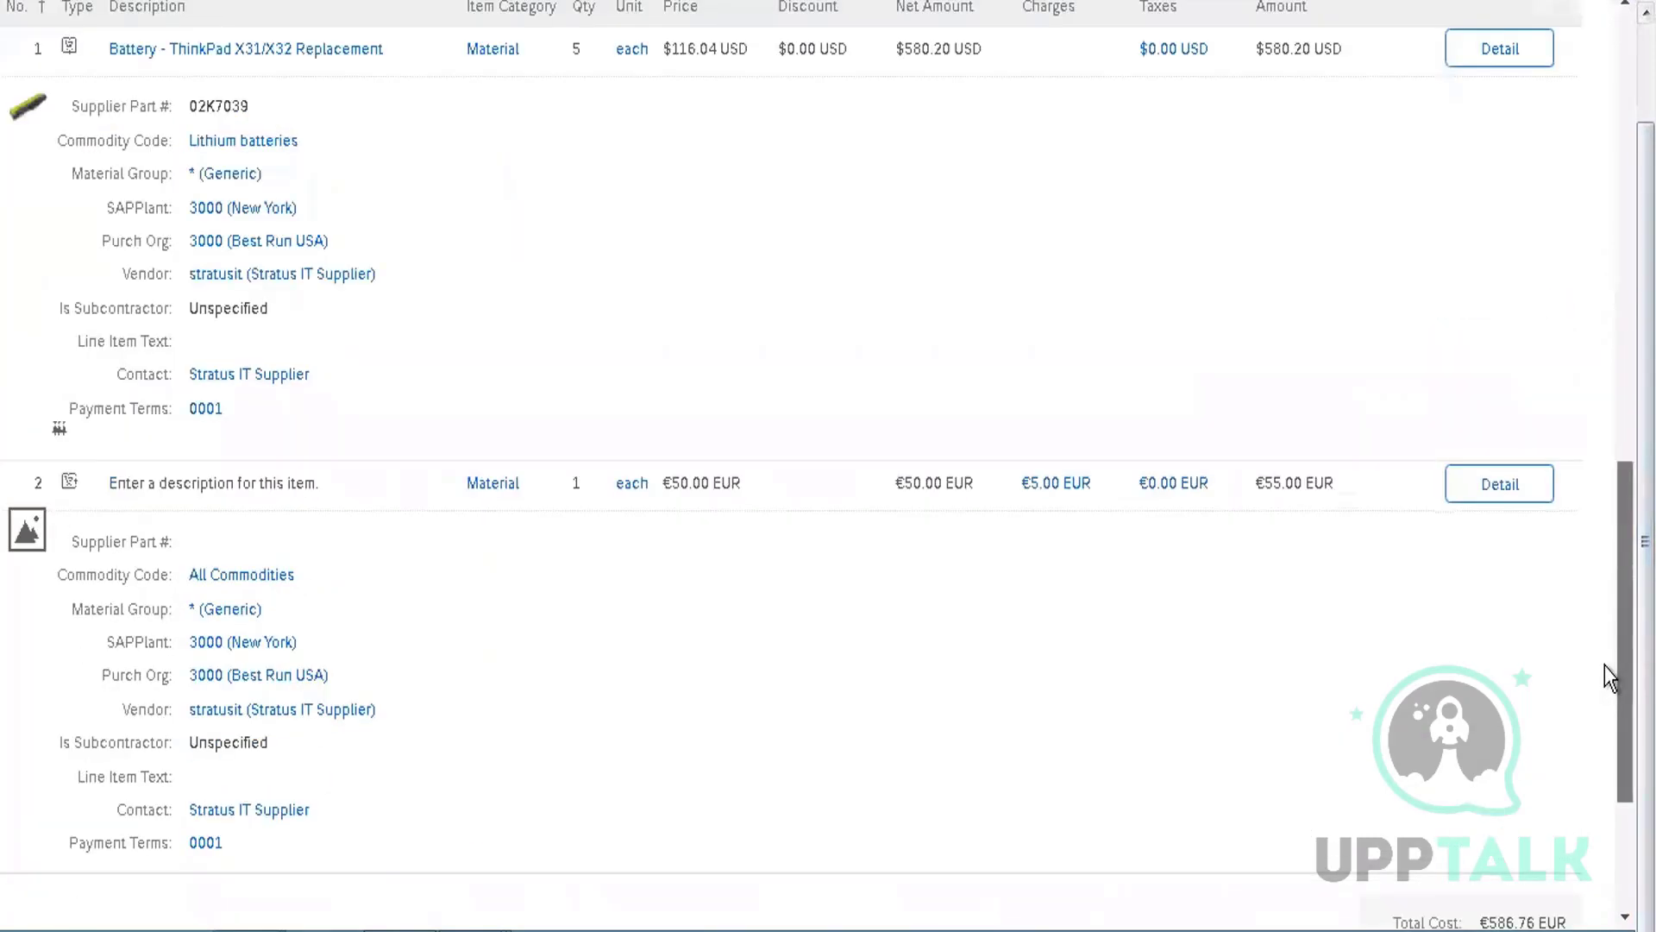
{"action": "left_click", "coordinate": [1505, 298]}
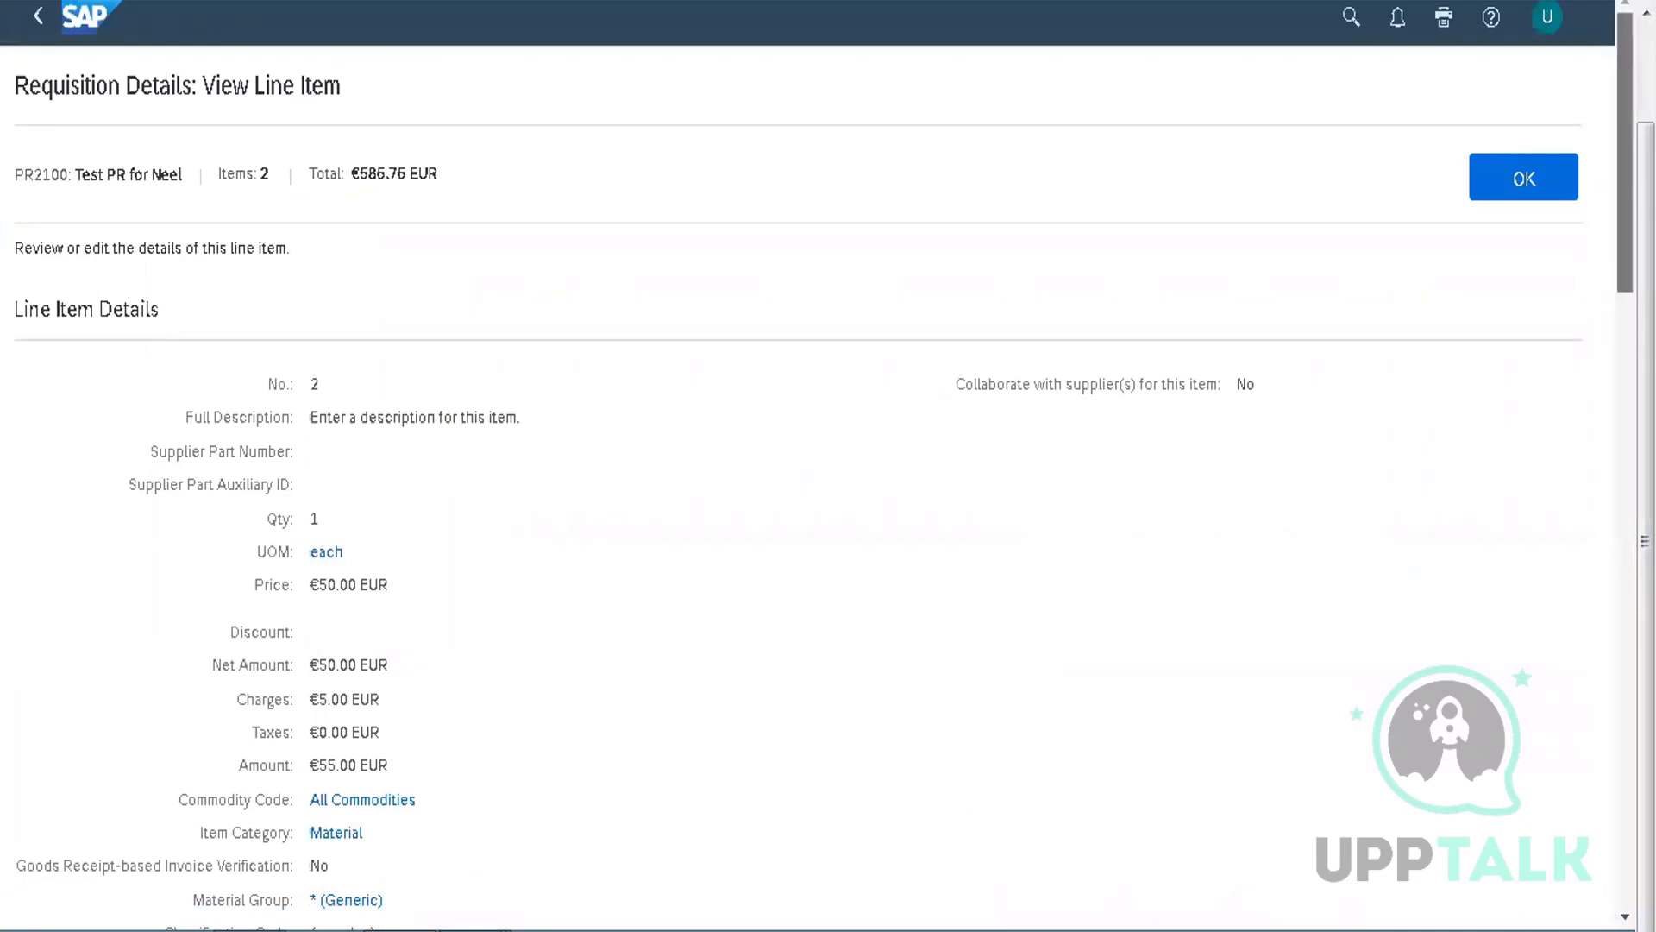
Review line item 2: item category Material, material group * (Generic), commodity code All Commodities
{"action": "scroll", "coordinate": [1625, 259], "scroll_direction": "down", "scroll_amount": 5}
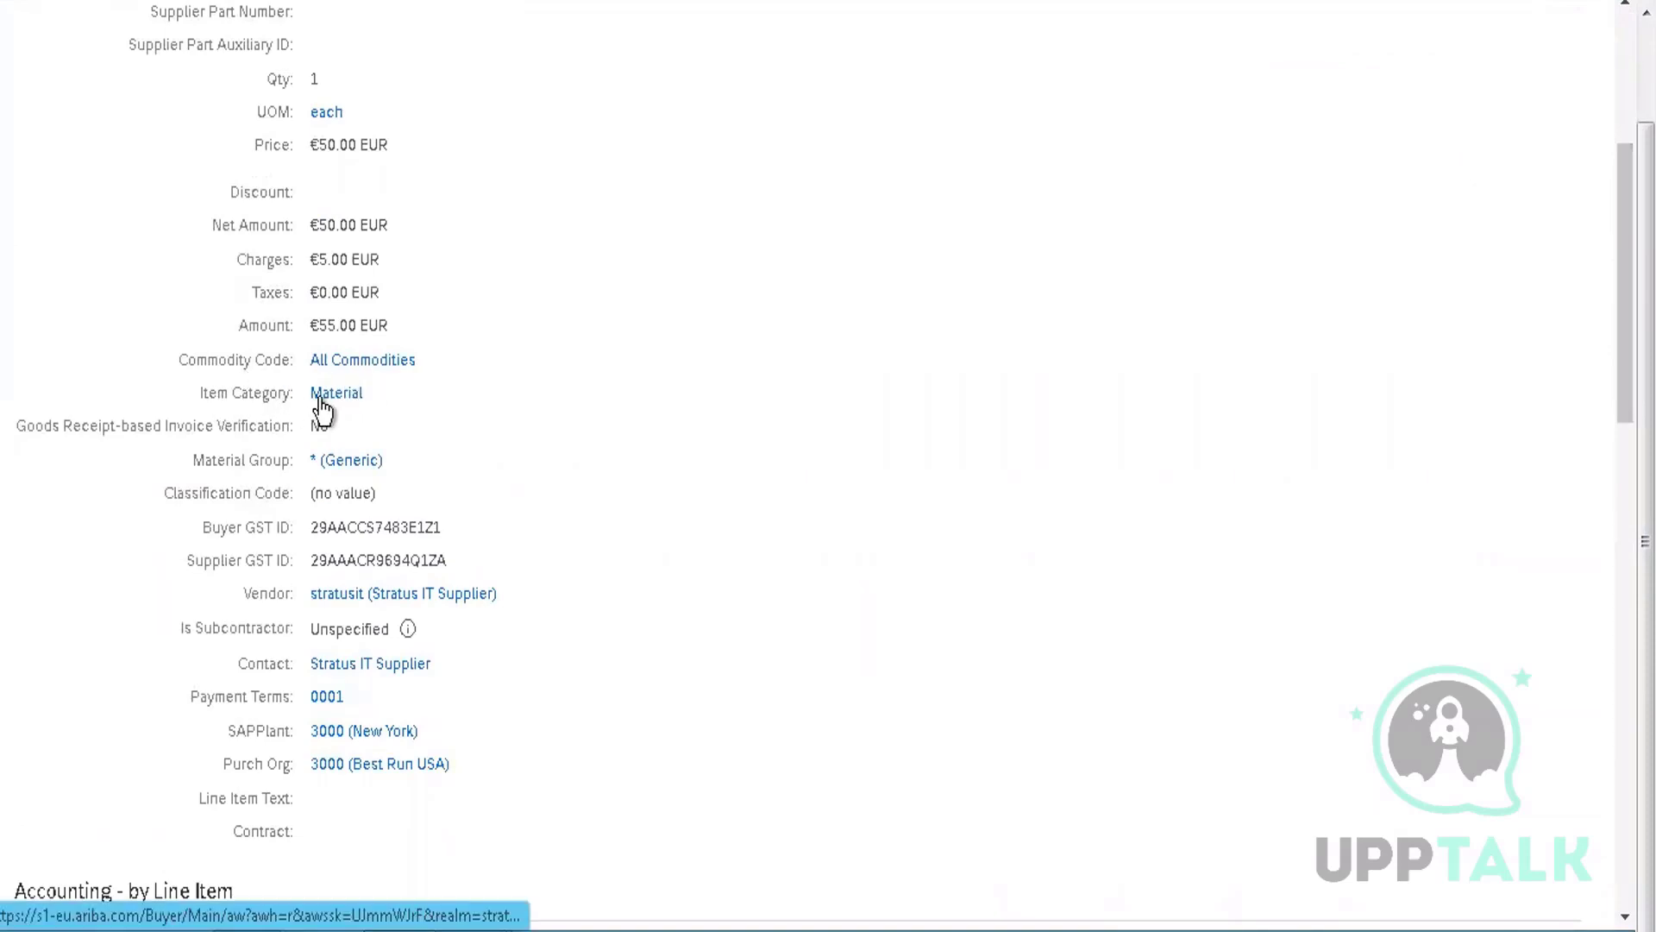
{"action": "key", "text": "alt+Tab"}
{"action": "key", "text": "alt+Tab"}
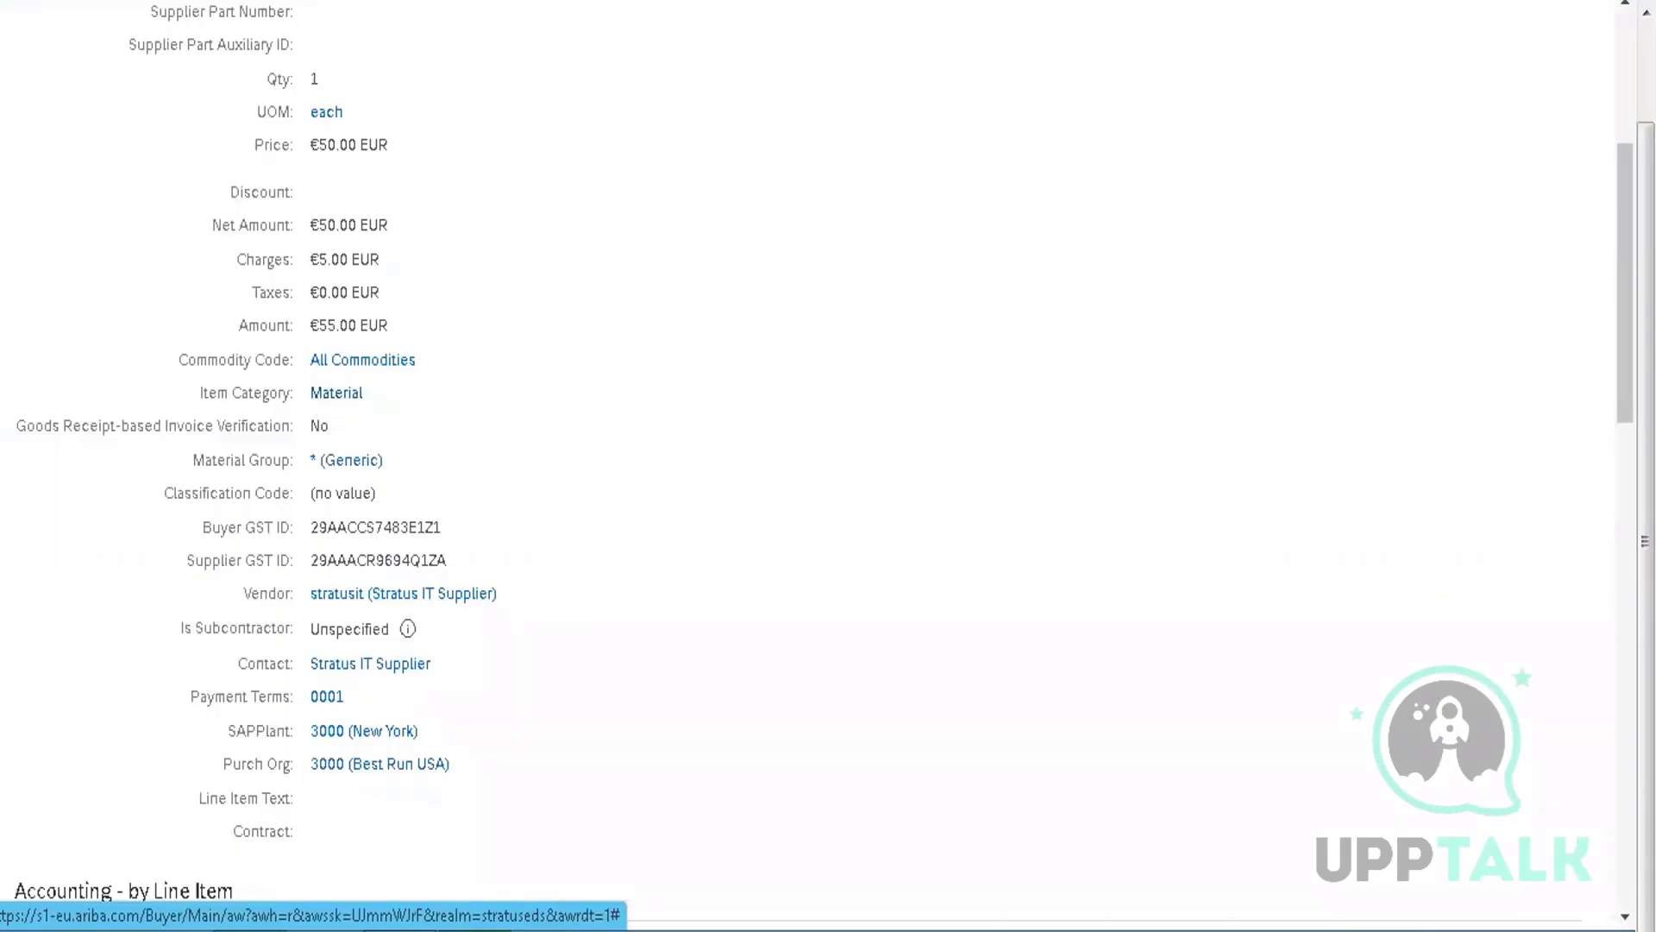
{"action": "mouse_move", "coordinate": [529, 927]}
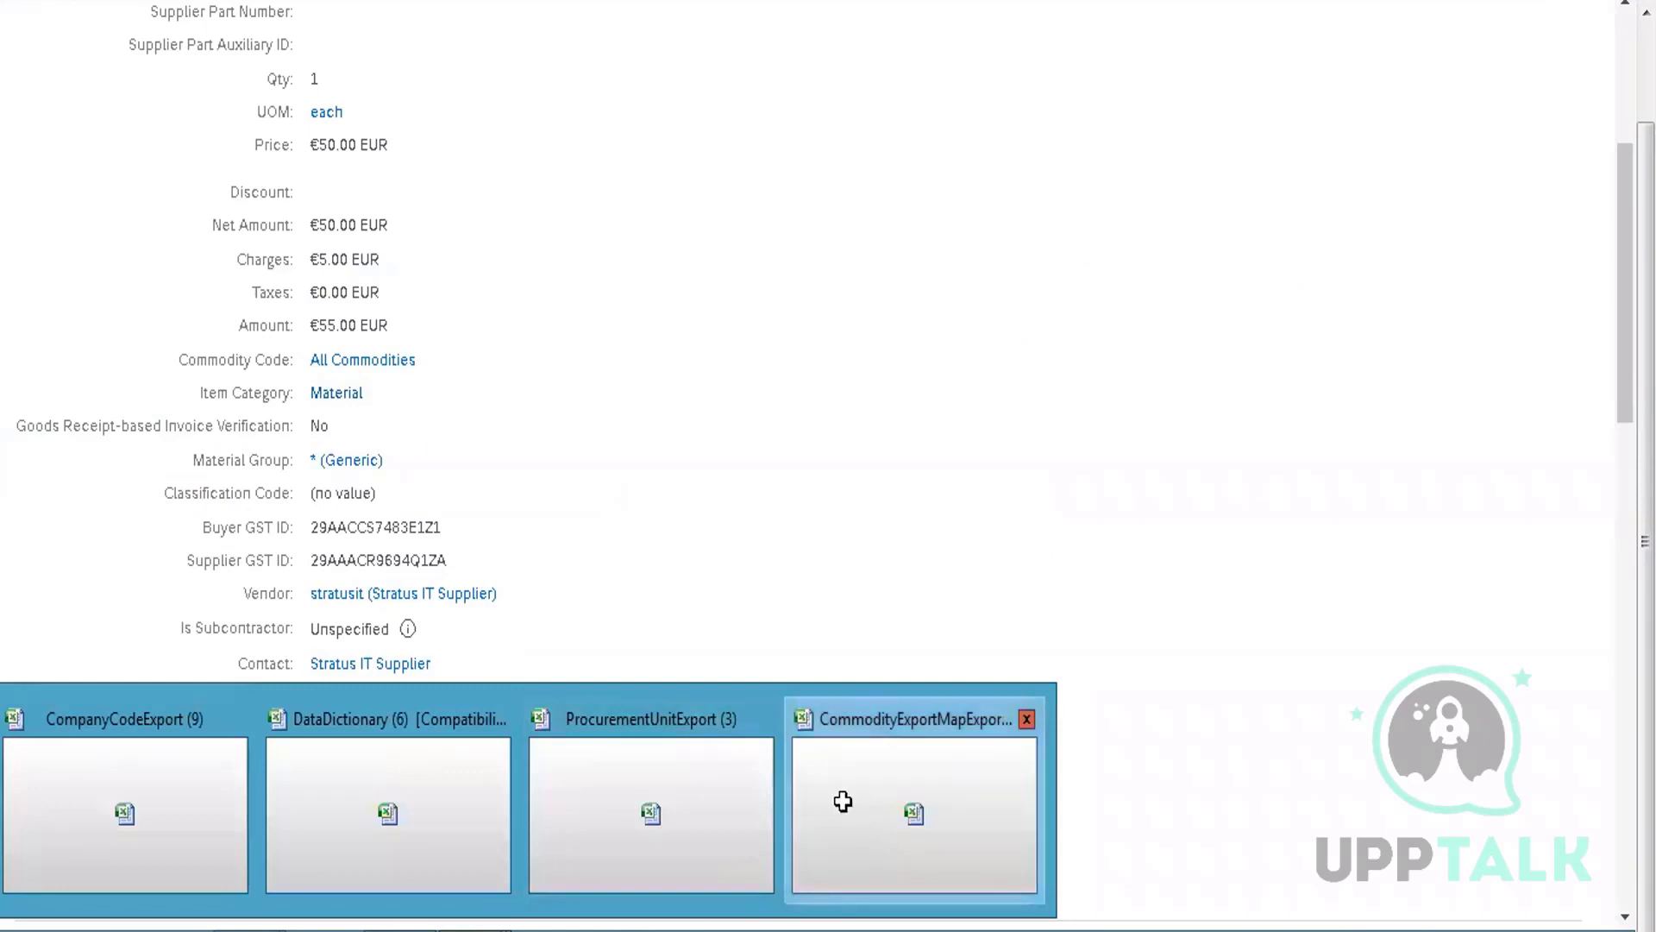
{"action": "left_click", "coordinate": [843, 750]}
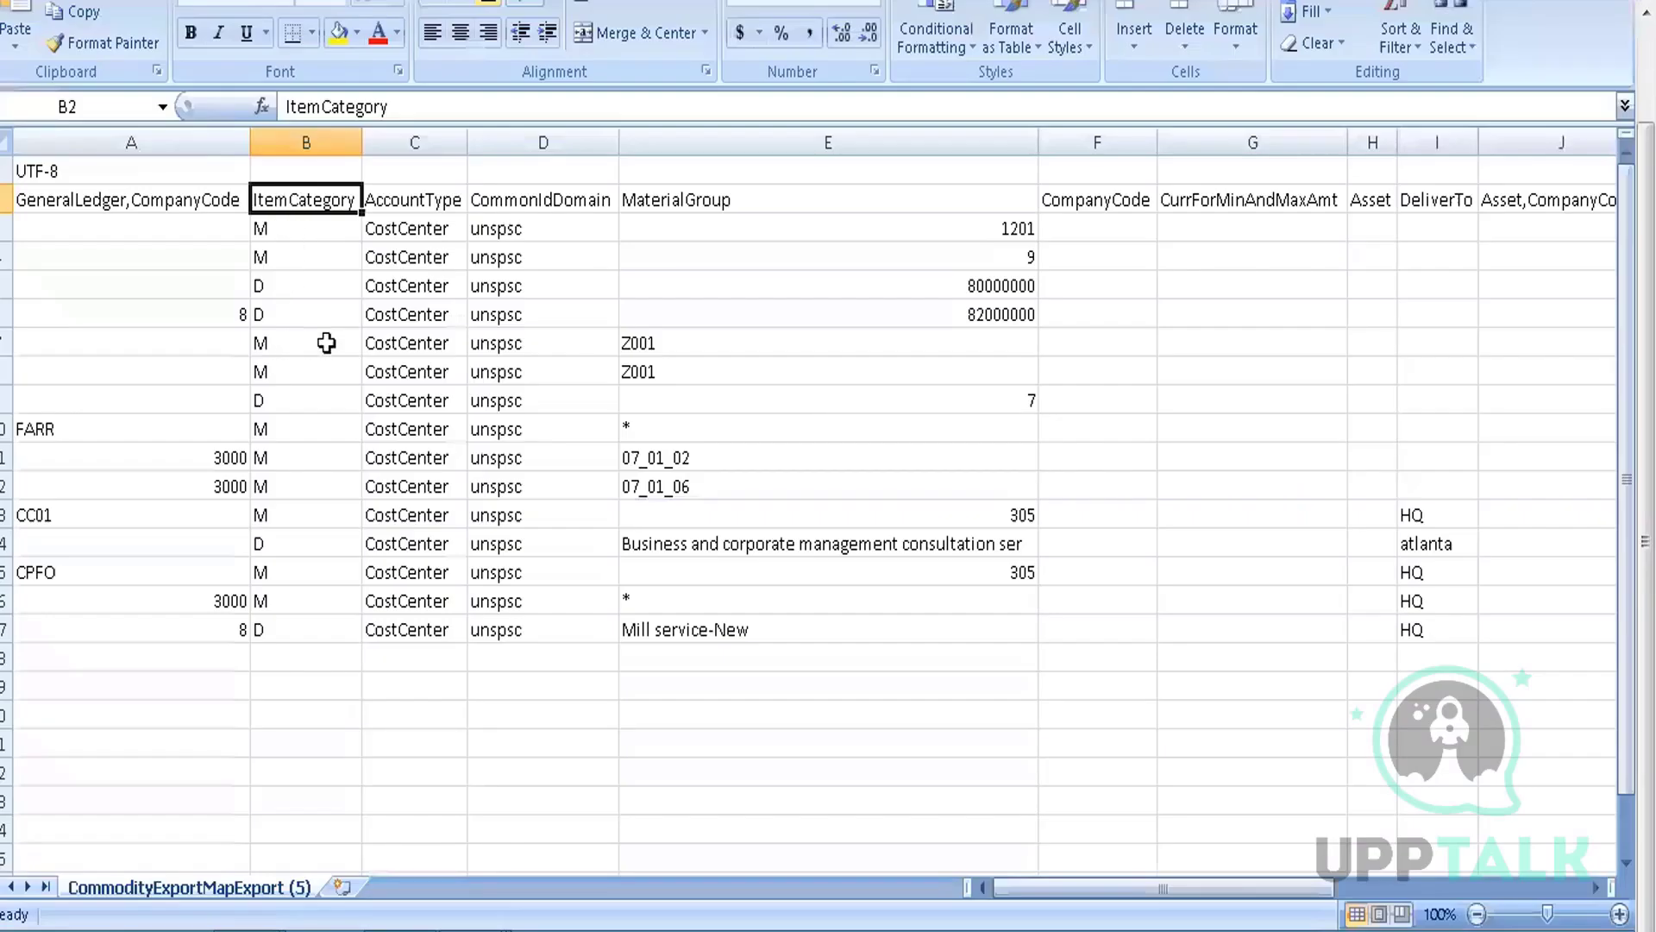
{"action": "left_click", "coordinate": [423, 245]}
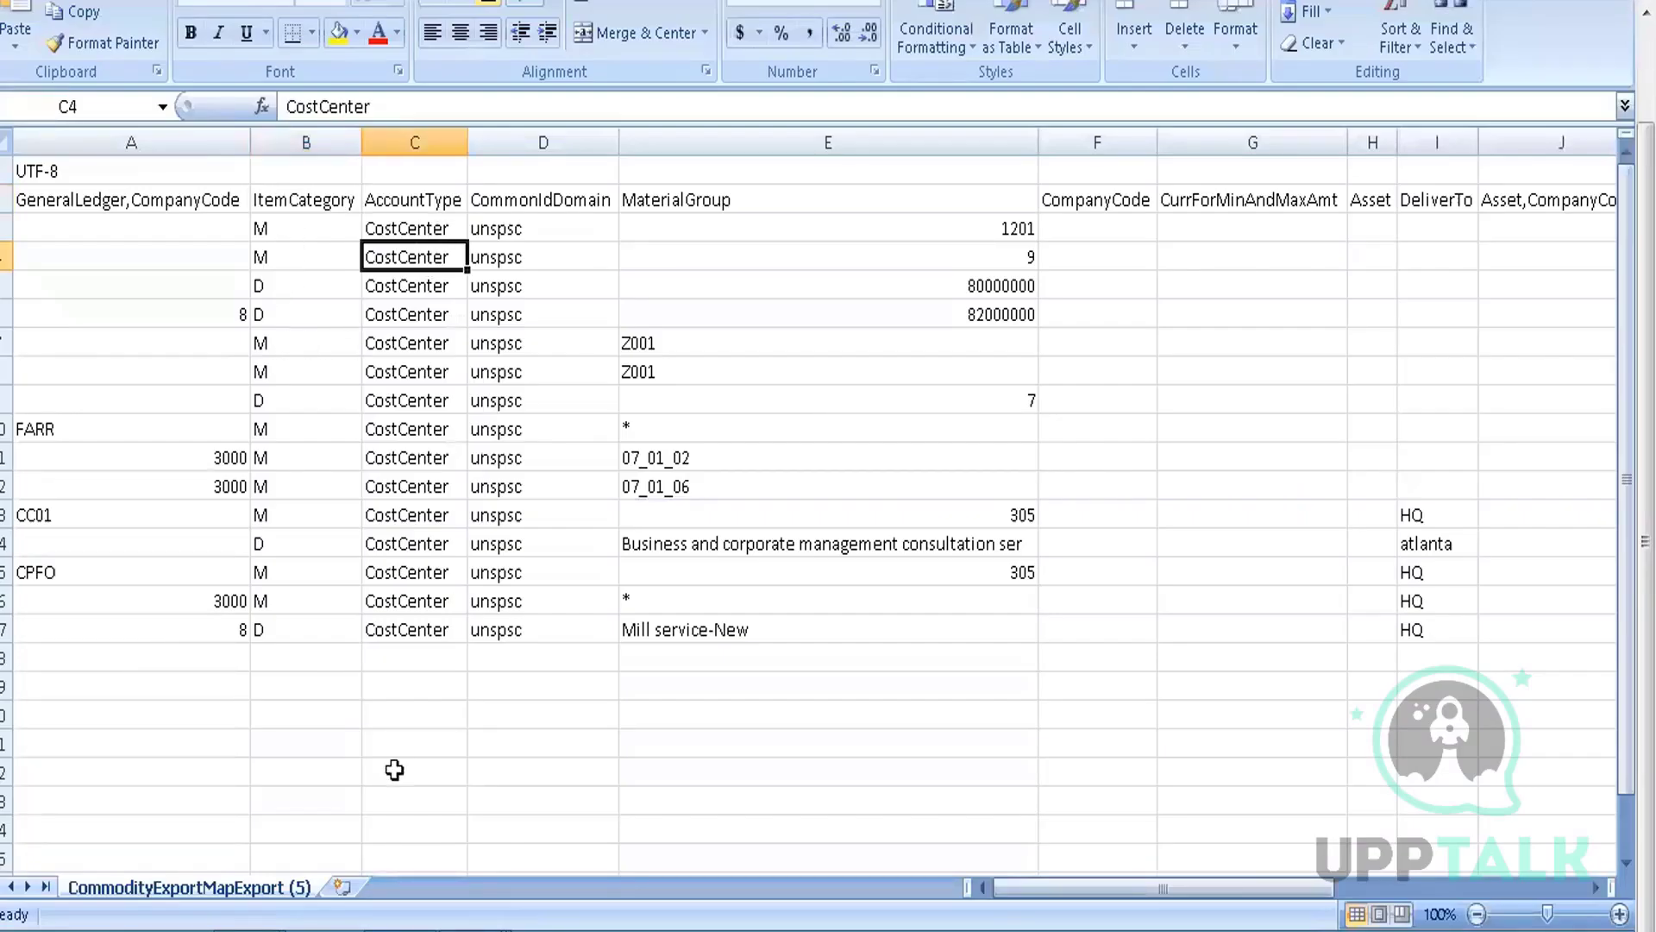
{"action": "mouse_move", "coordinate": [400, 925]}
{"action": "left_click", "coordinate": [399, 815]}
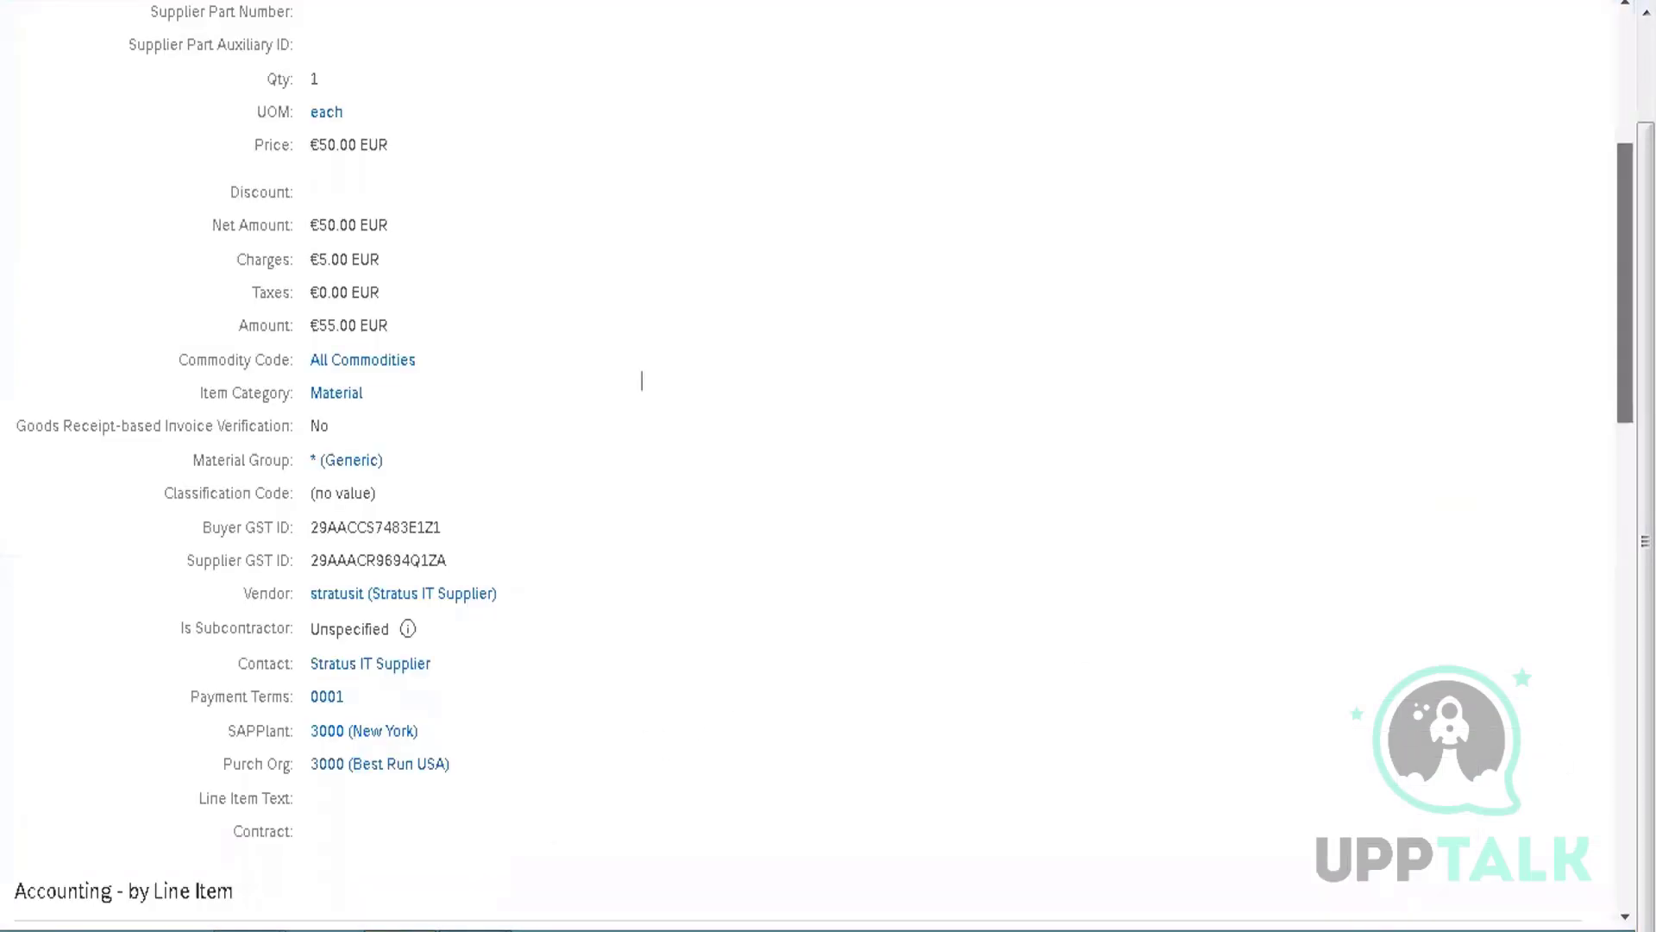
{"action": "scroll", "coordinate": [639, 374], "scroll_direction": "down", "scroll_amount": 6}
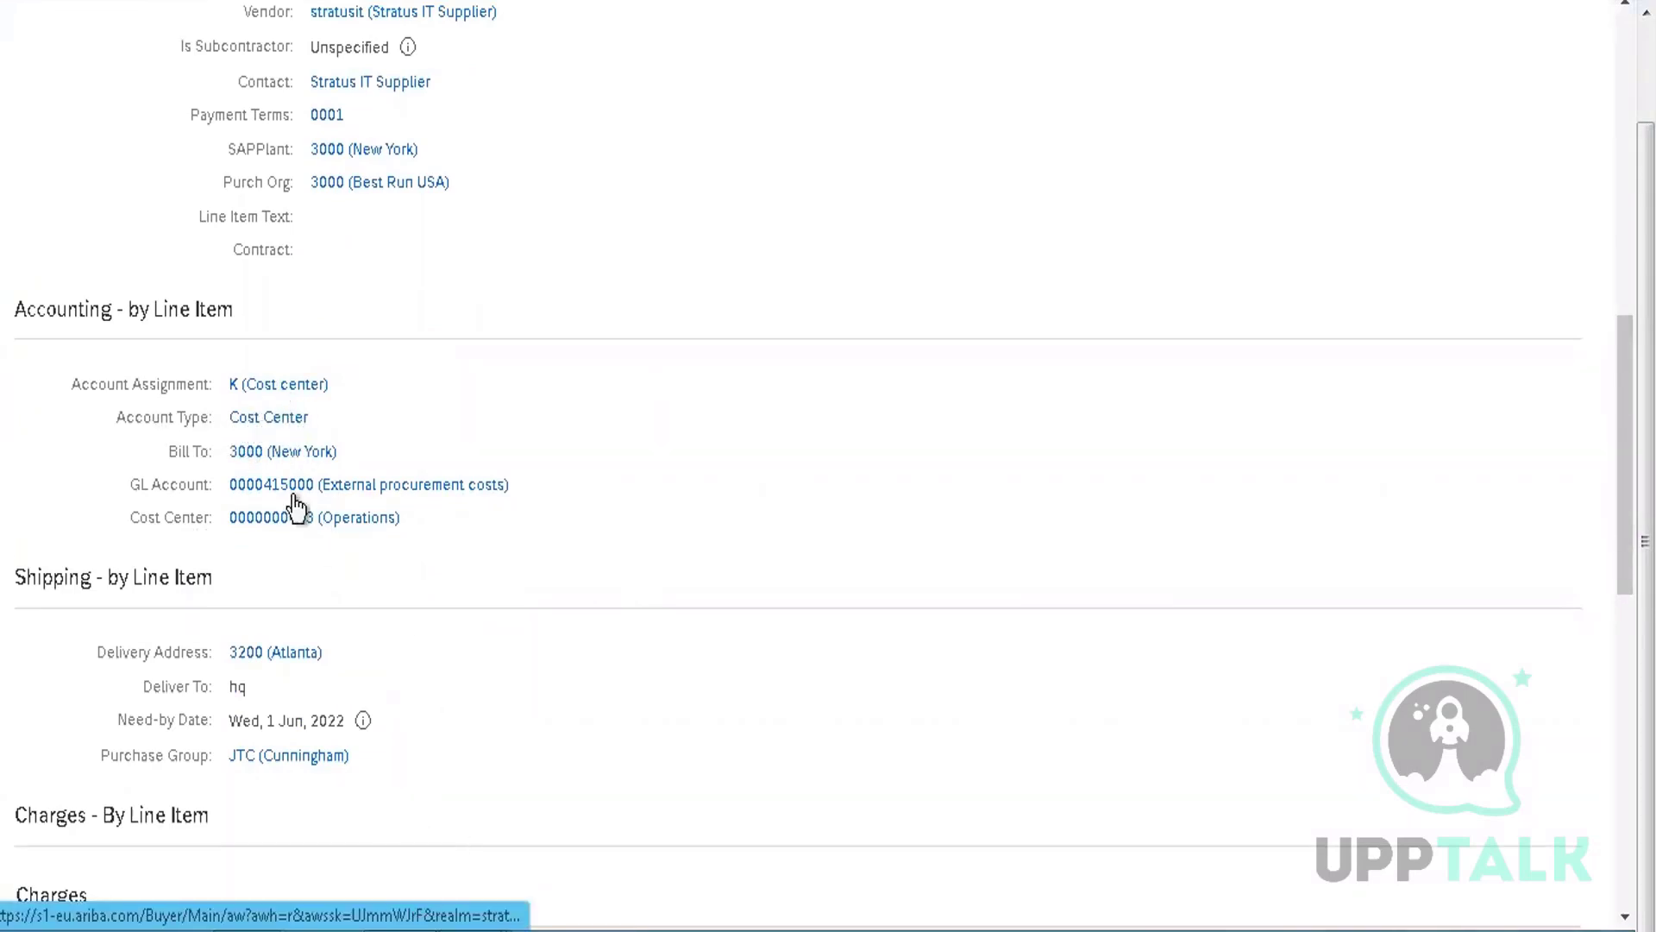
Switch to the commodity map workbook and move along row 4 to the CommonId column
{"action": "mouse_move", "coordinate": [721, 825]}
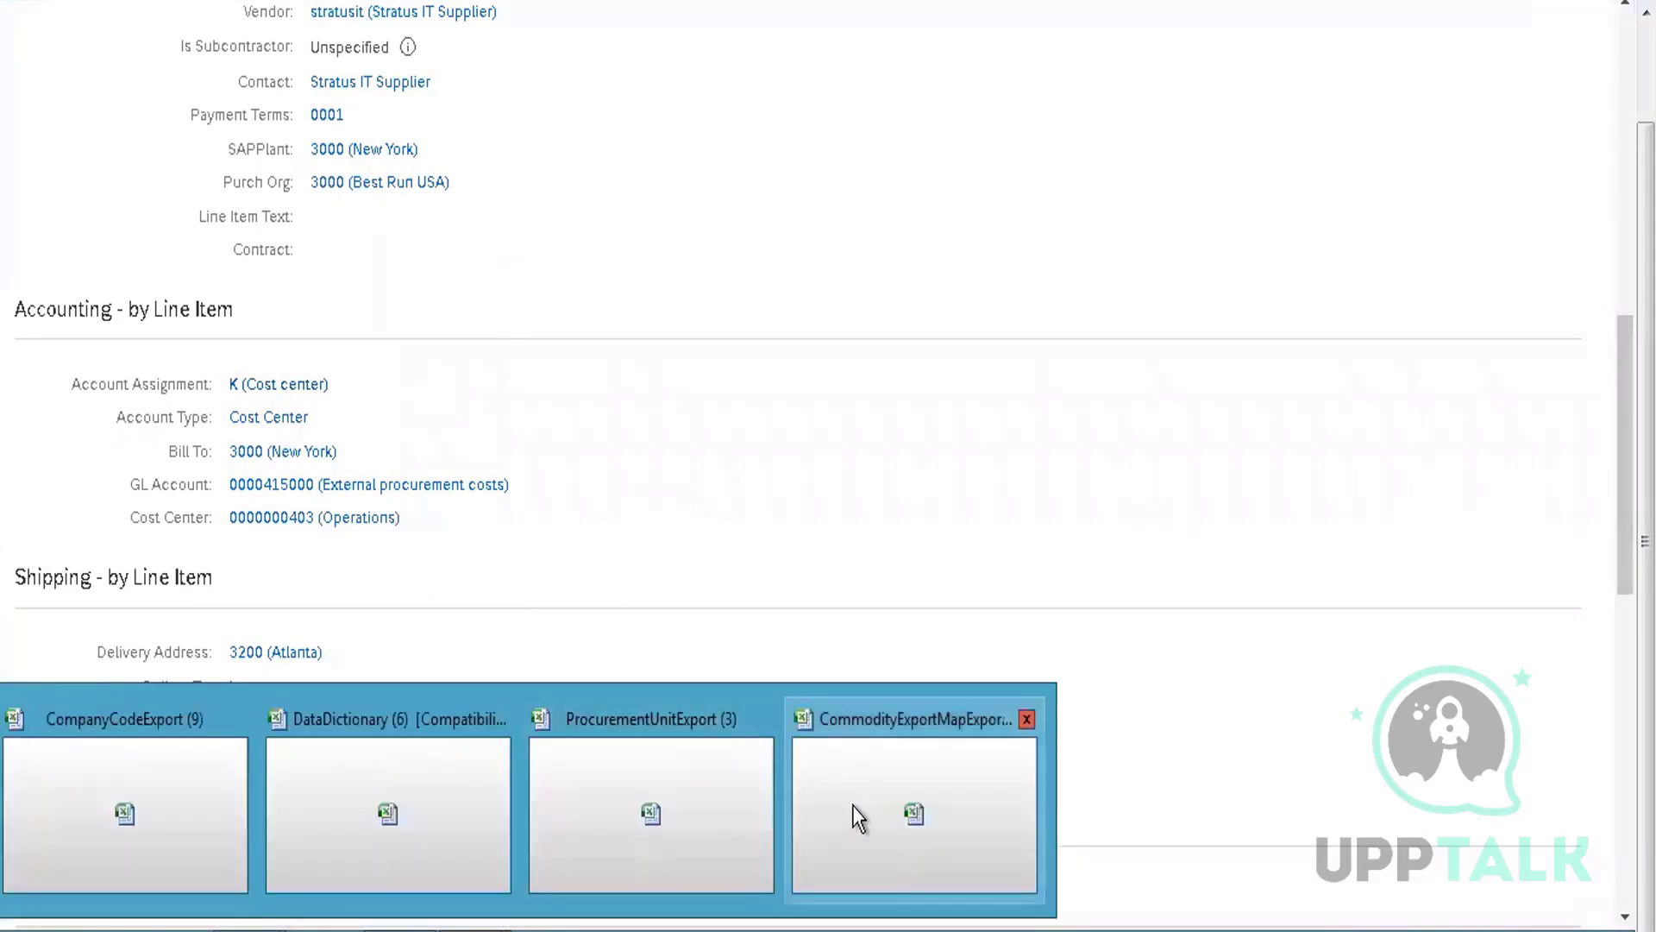
{"action": "left_click", "coordinate": [858, 818]}
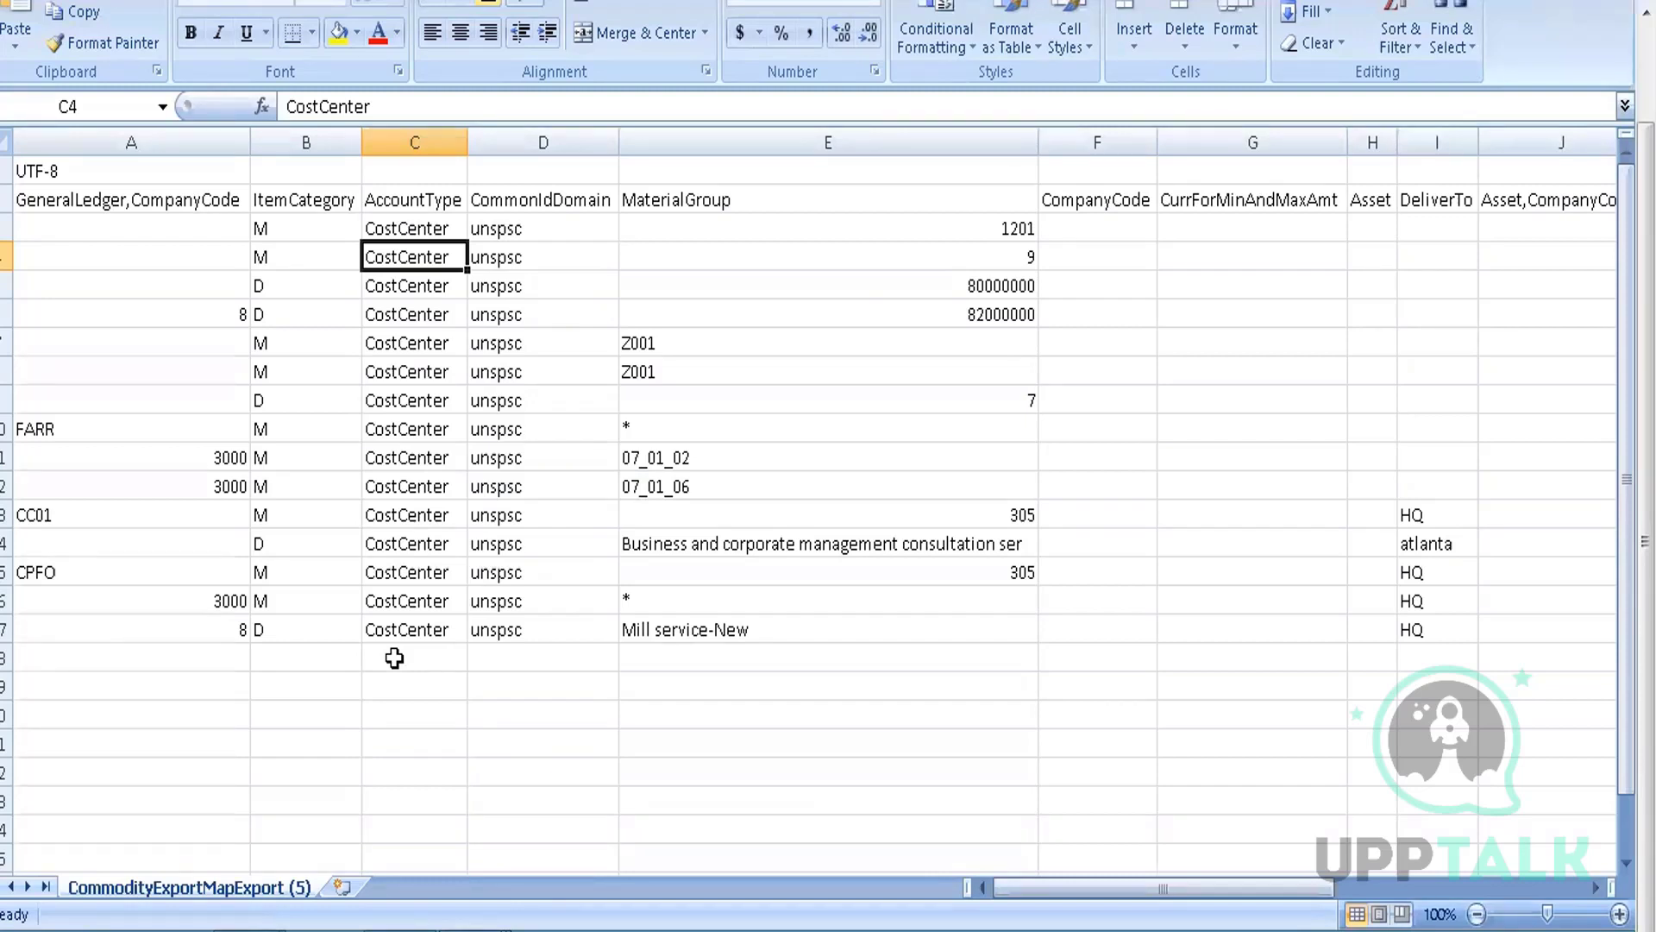
{"action": "key", "text": "Right"}
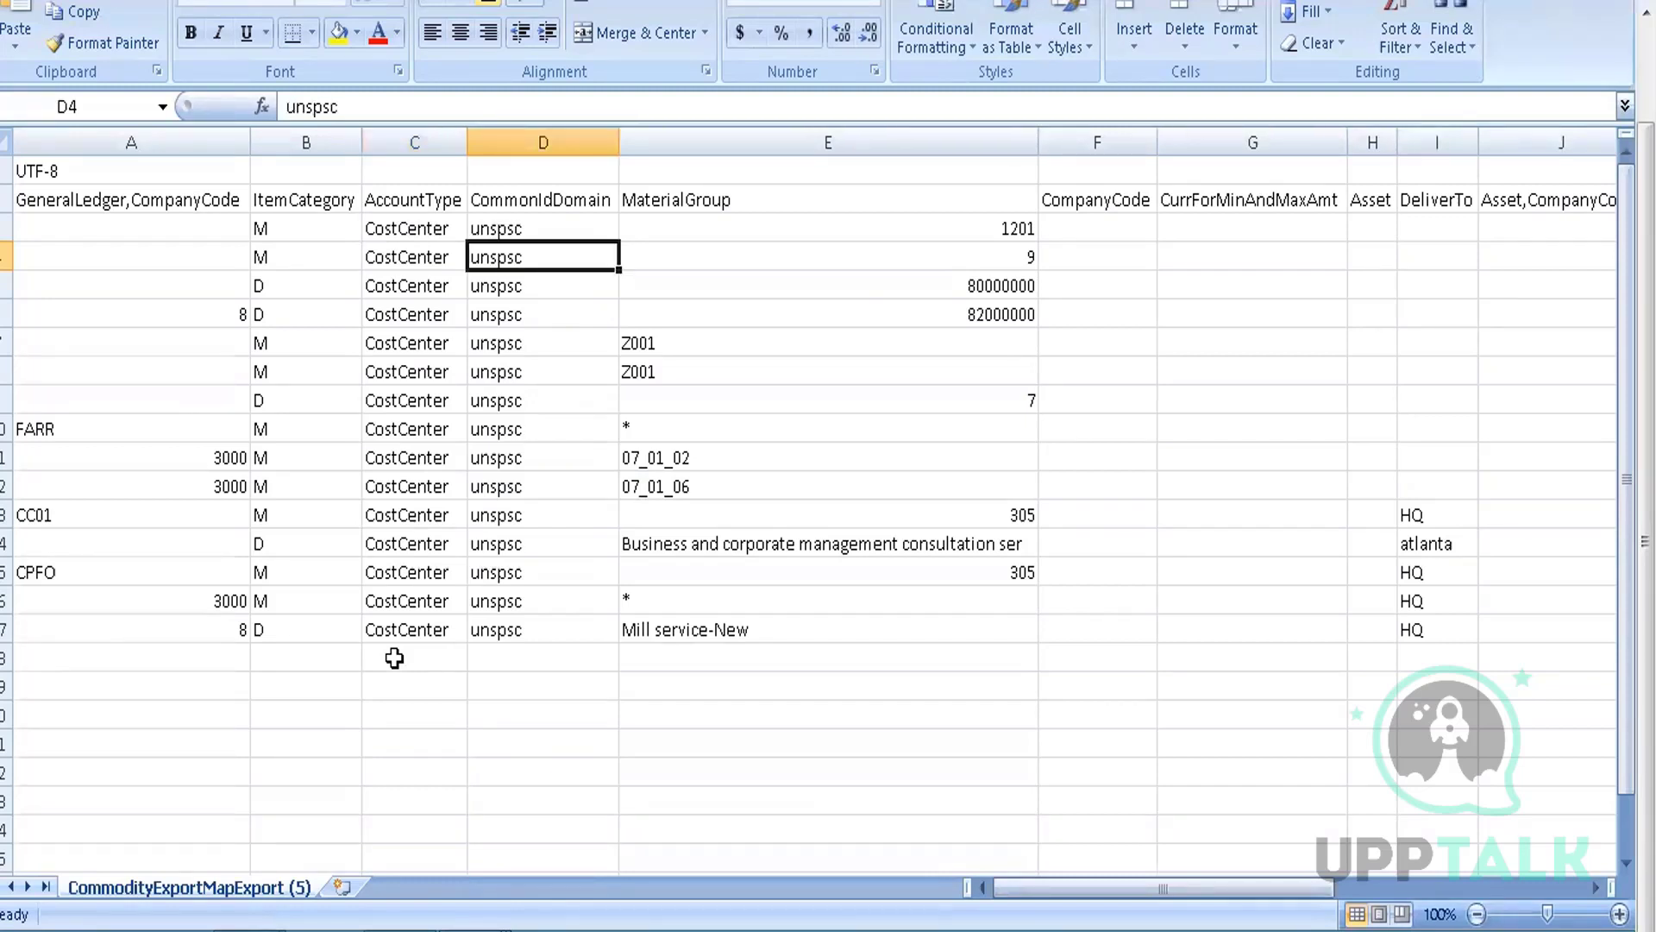
{"action": "key", "text": "Right"}
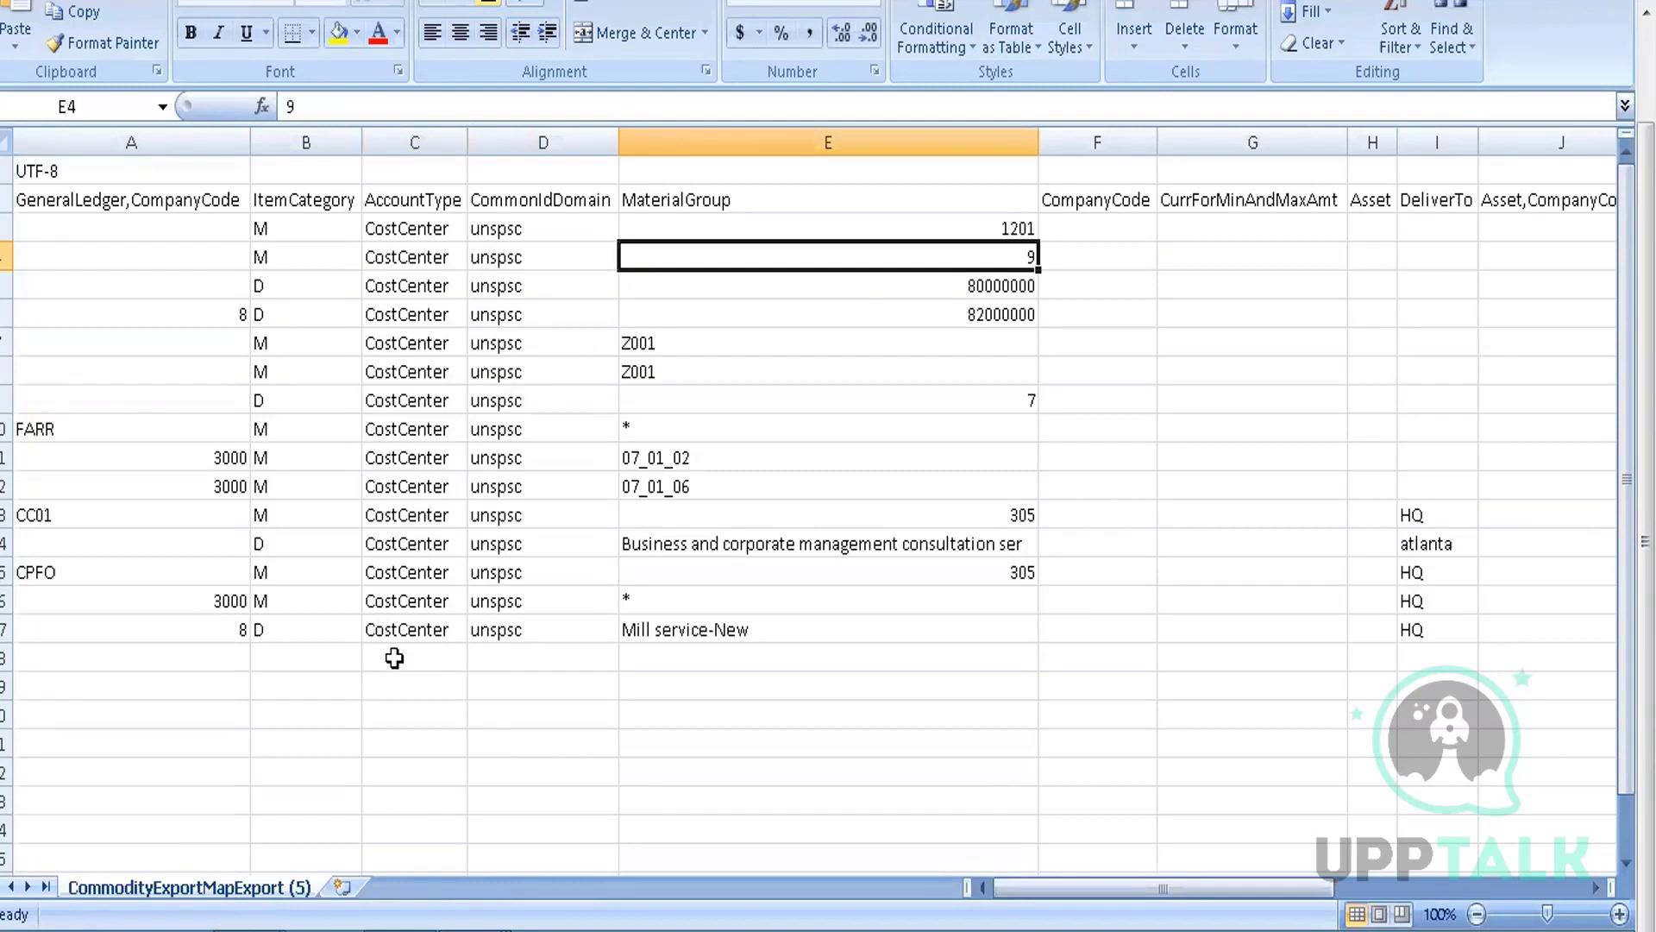
{"action": "key", "text": "Right"}
{"action": "key", "text": "Right"}
{"action": "key", "text": "Right"}
{"action": "key", "text": "Right"}
{"action": "key", "text": "Right"}
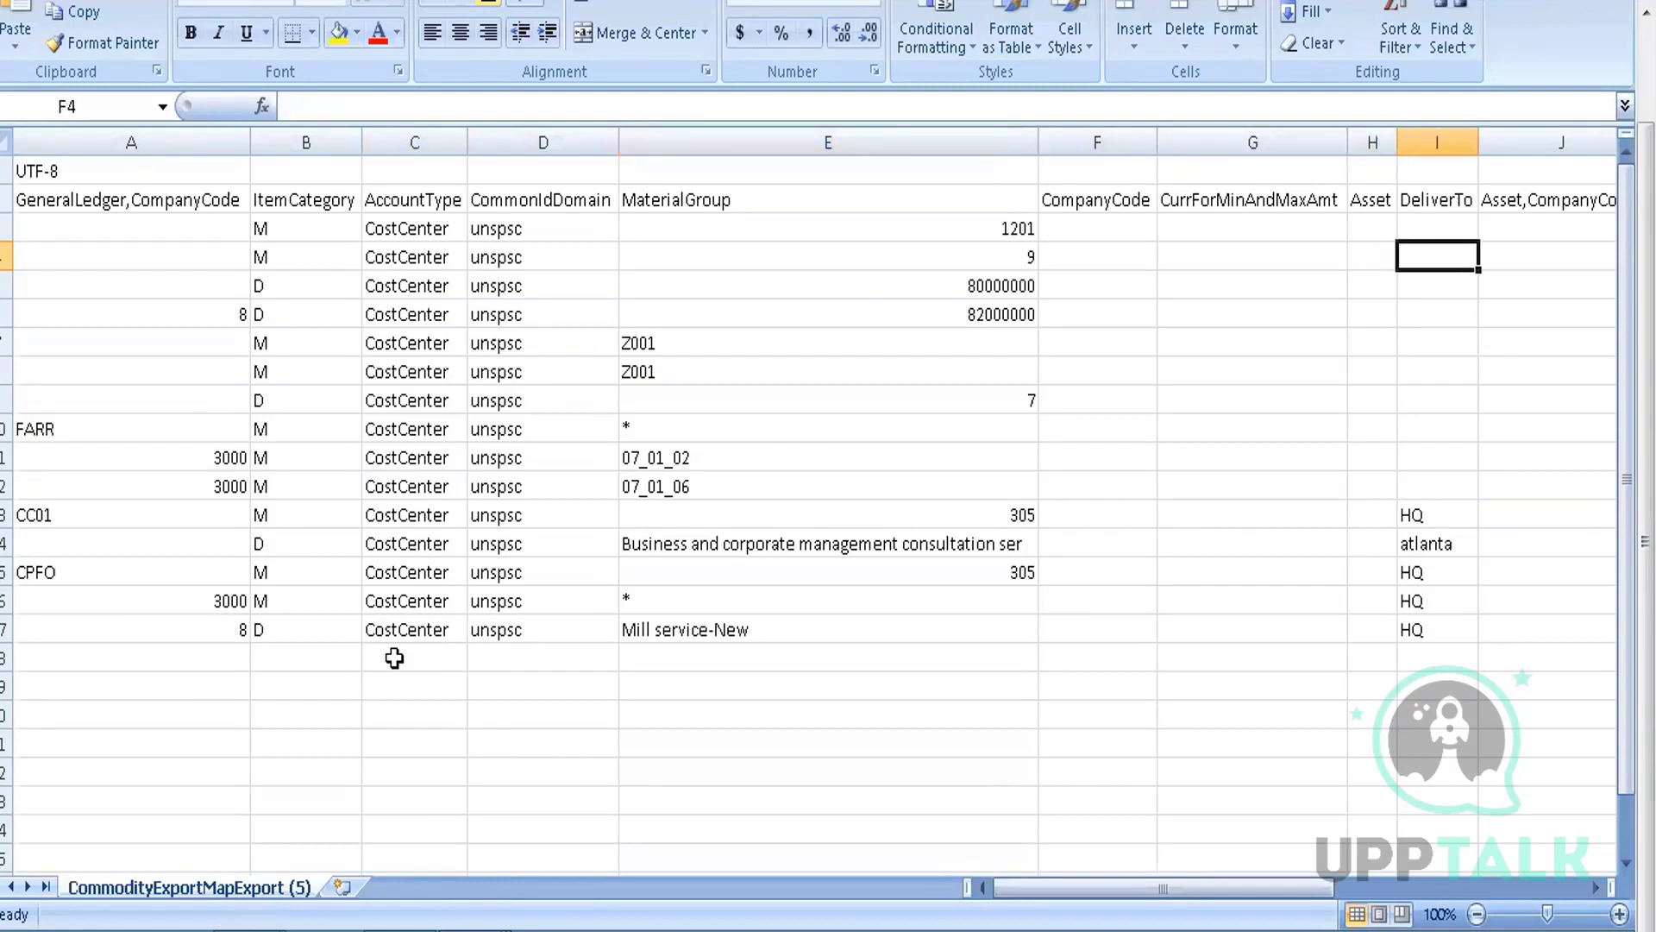
{"action": "key", "text": "Right"}
{"action": "key", "text": "Right"}
{"action": "key", "text": "Right"}
{"action": "key", "text": "Right"}
{"action": "key", "text": "Right"}
{"action": "key", "text": "Right"}
{"action": "key", "text": "Right"}
{"action": "key", "text": "Right"}
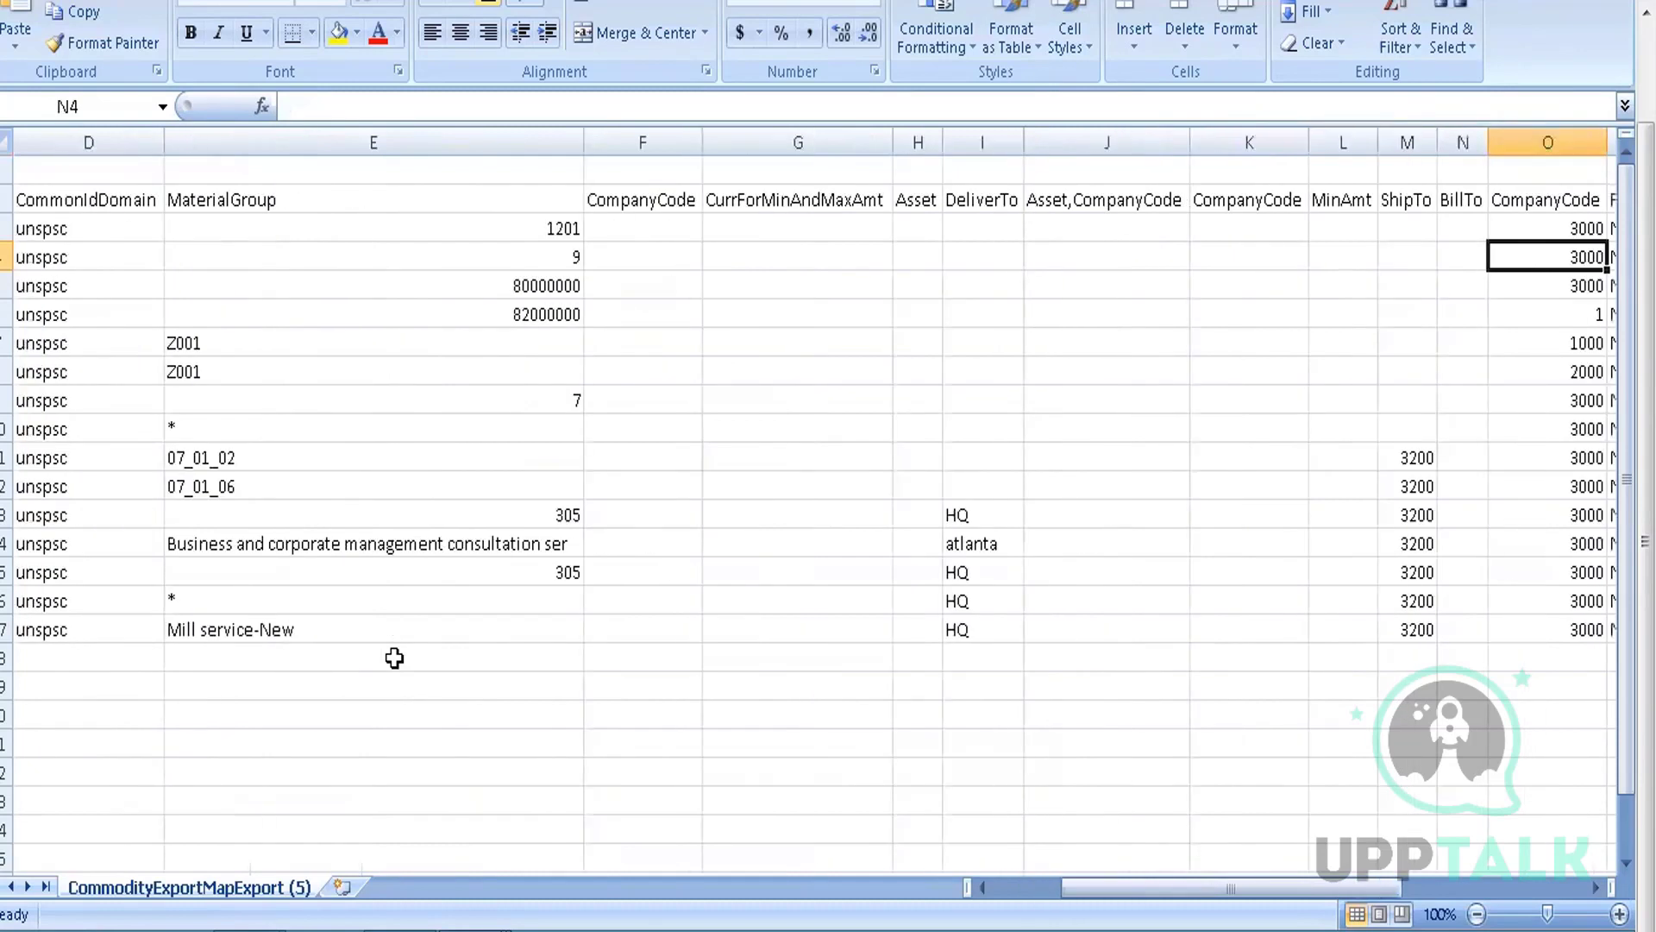
{"action": "key", "text": "Right"}
{"action": "key", "text": "Right"}
{"action": "key", "text": "Right"}
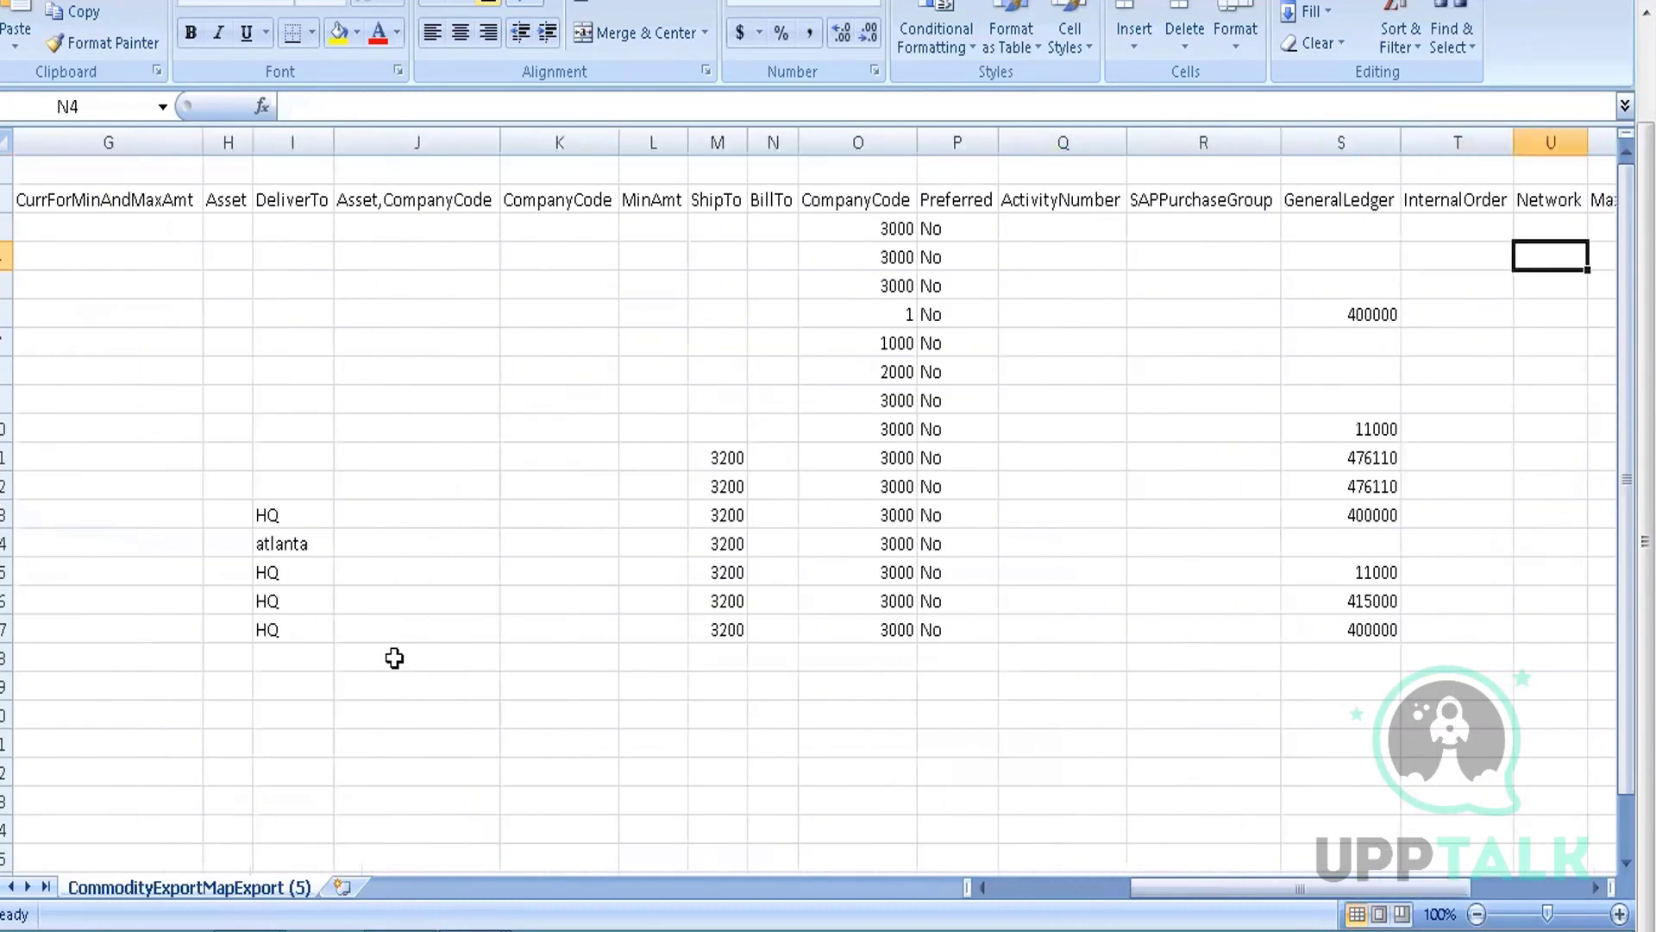
{"action": "key", "text": "Right"}
{"action": "key", "text": "Right"}
{"action": "key", "text": "Right"}
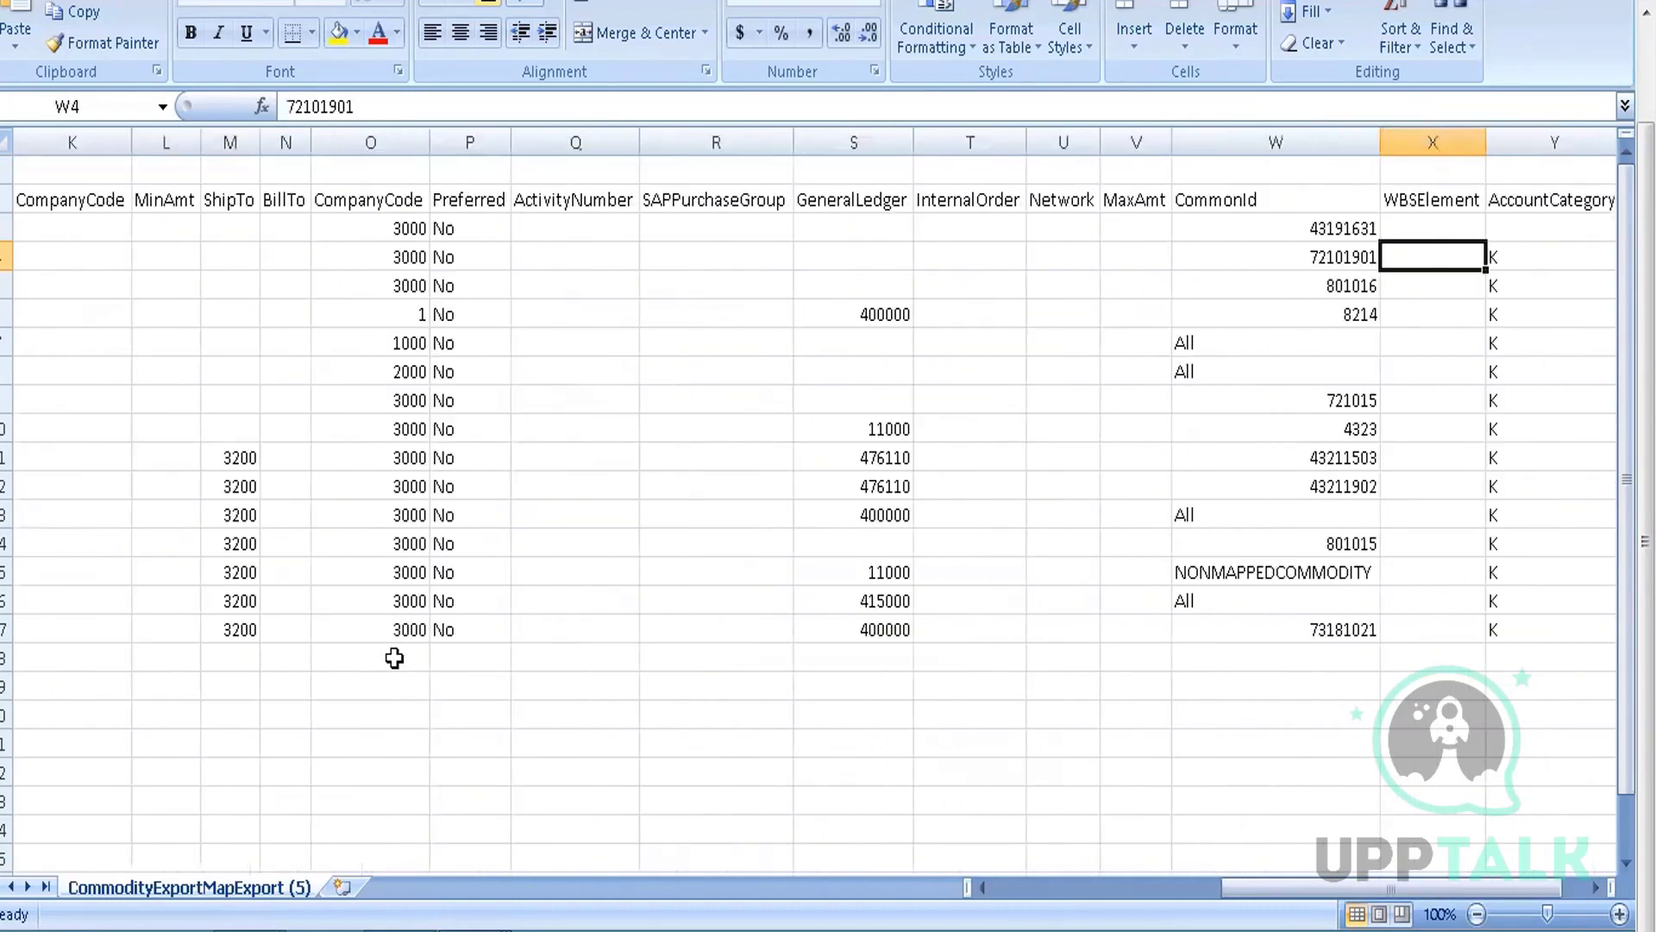
Compare CommonId values in neighbouring rows, such as 72101901 and 43191631
{"action": "key", "text": "Left"}
{"action": "key", "text": "Up"}
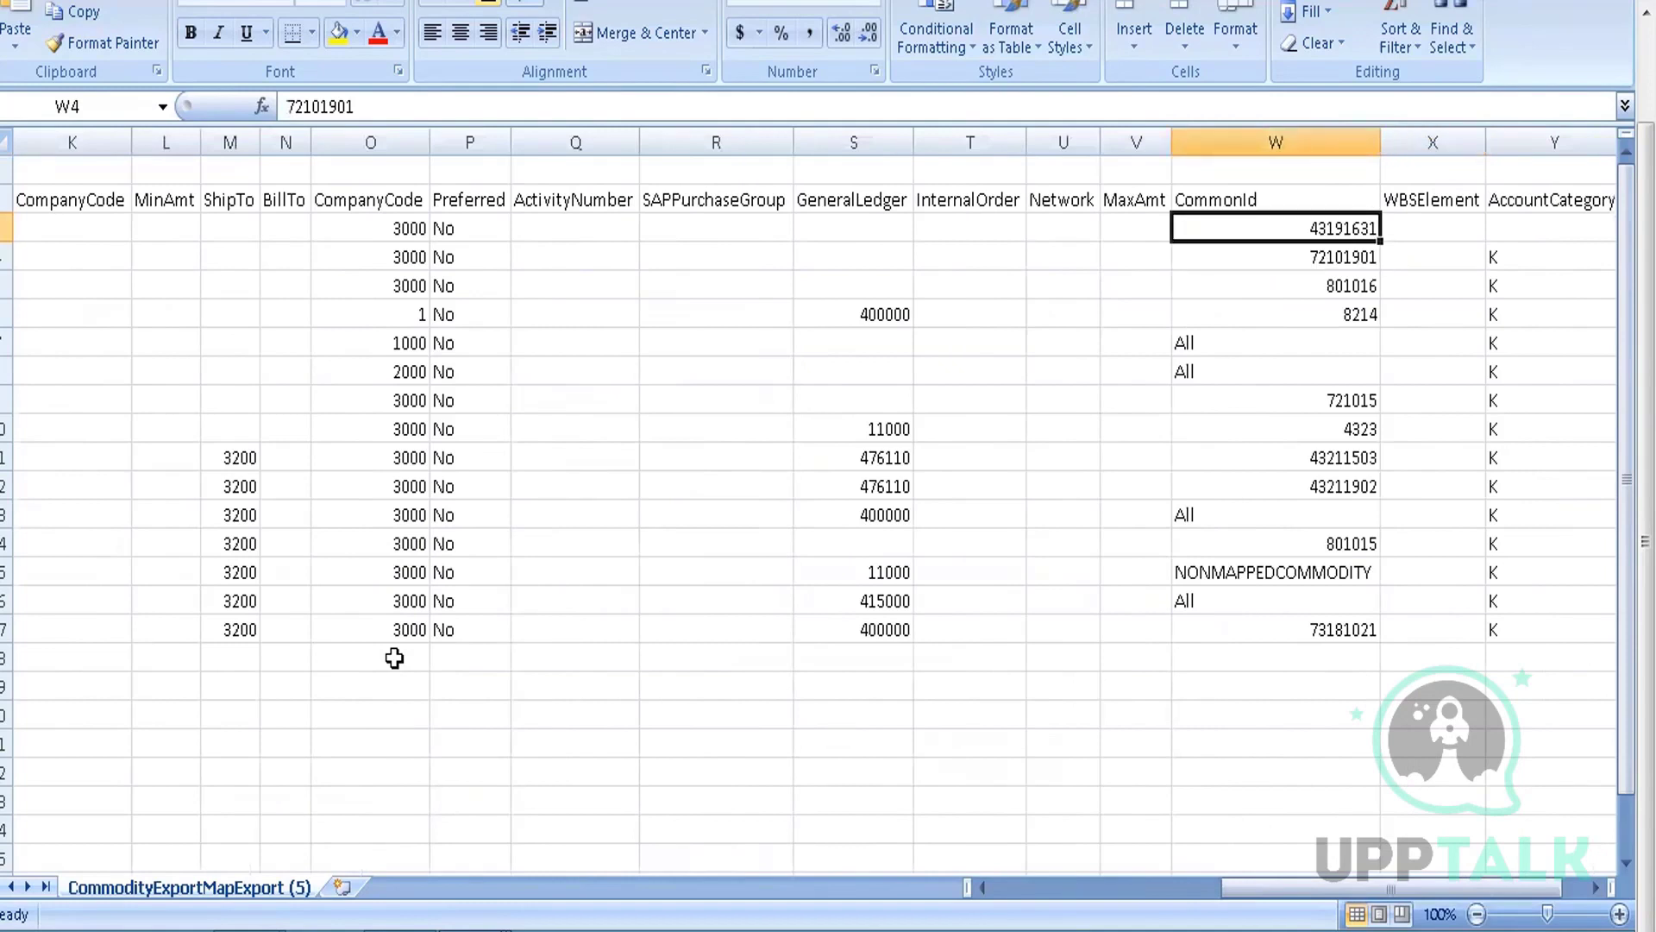
{"action": "key", "text": "Down"}
{"action": "key", "text": "Down"}
{"action": "key", "text": "Up"}
{"action": "key", "text": "Up"}
{"action": "key", "text": "Up"}
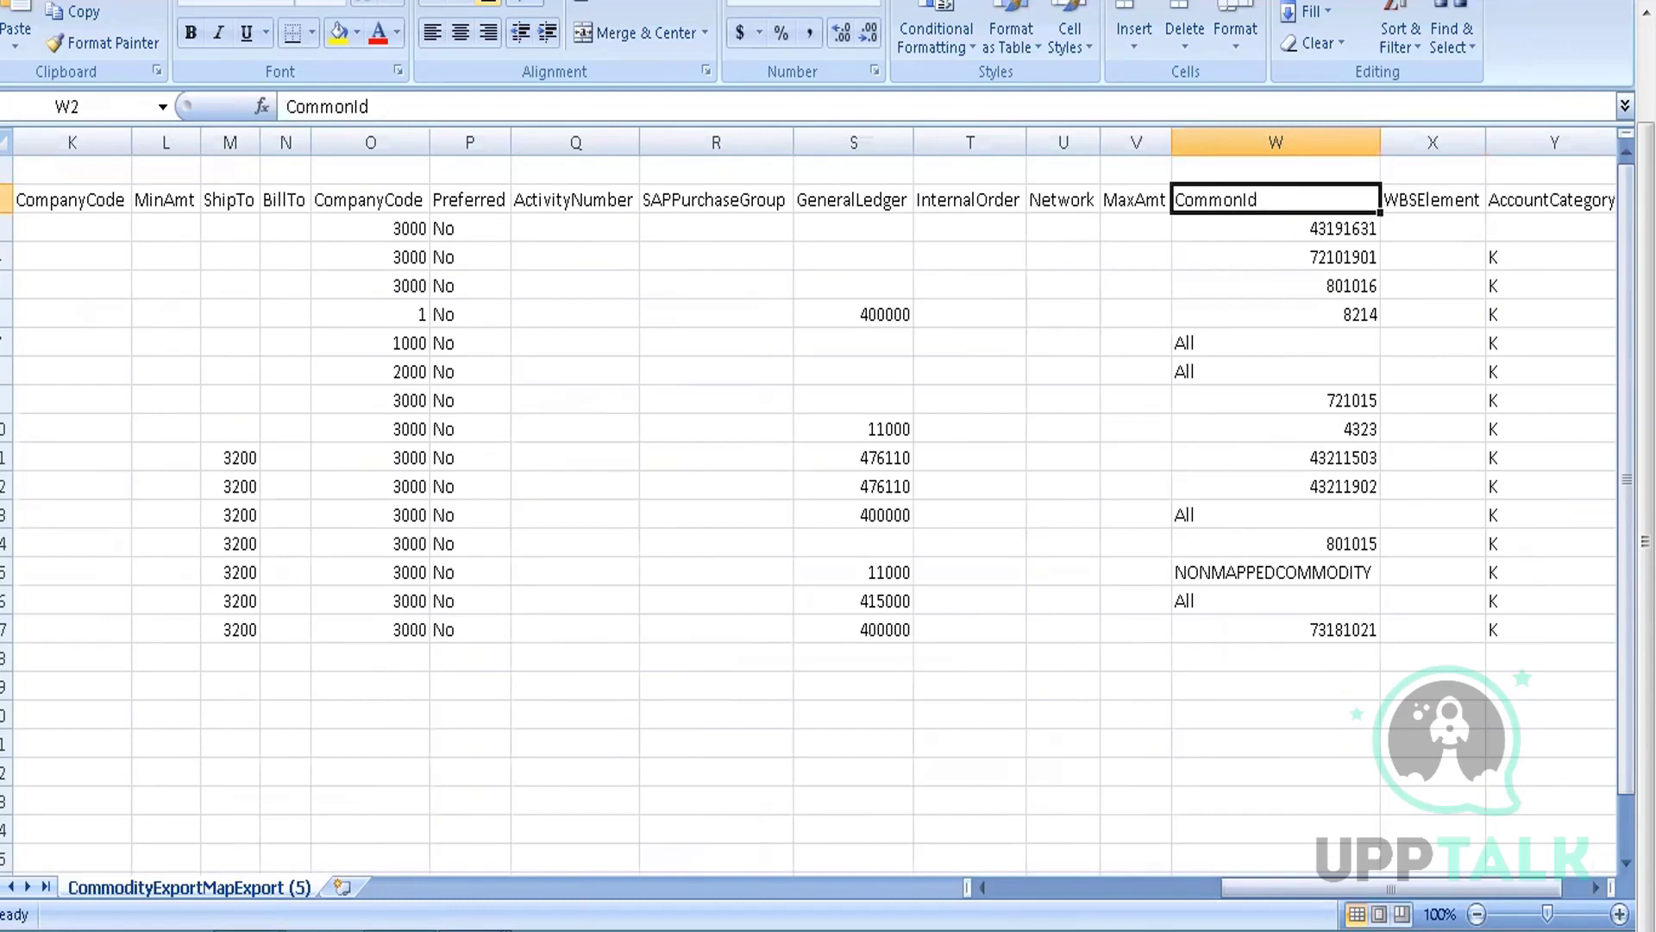
{"action": "mouse_move", "coordinate": [527, 927]}
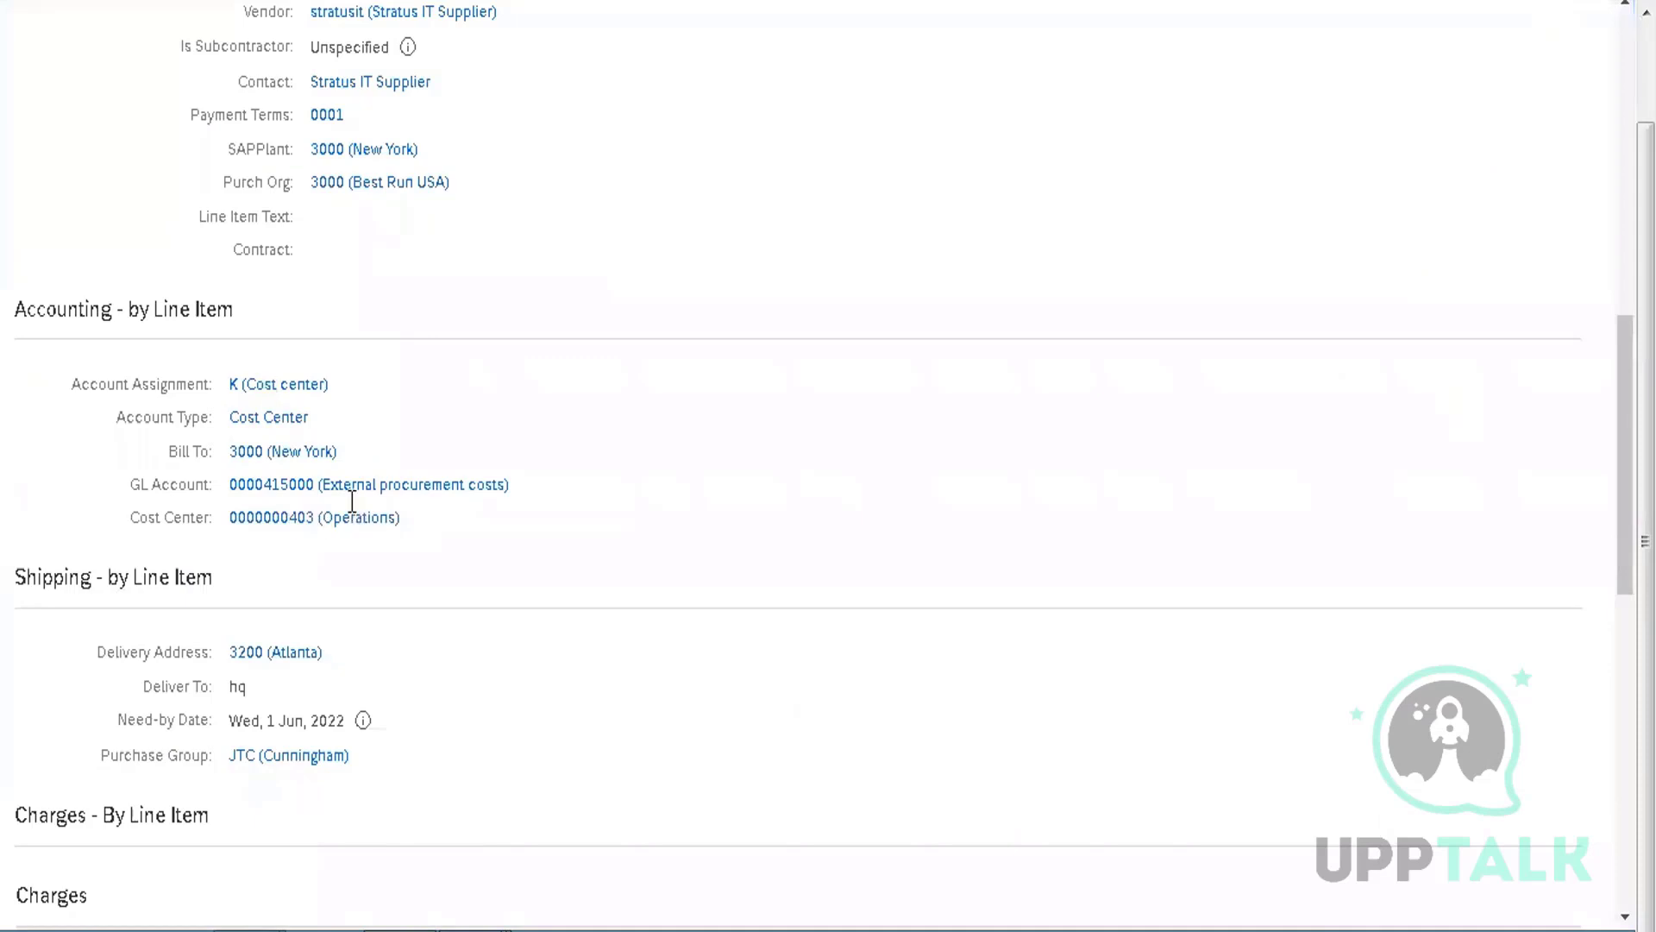
Confirm line item 2's commodity code is All Commodities, then bring up CommodityExportMapExport (5)
{"action": "scroll", "coordinate": [354, 515], "scroll_direction": "up", "scroll_amount": 10}
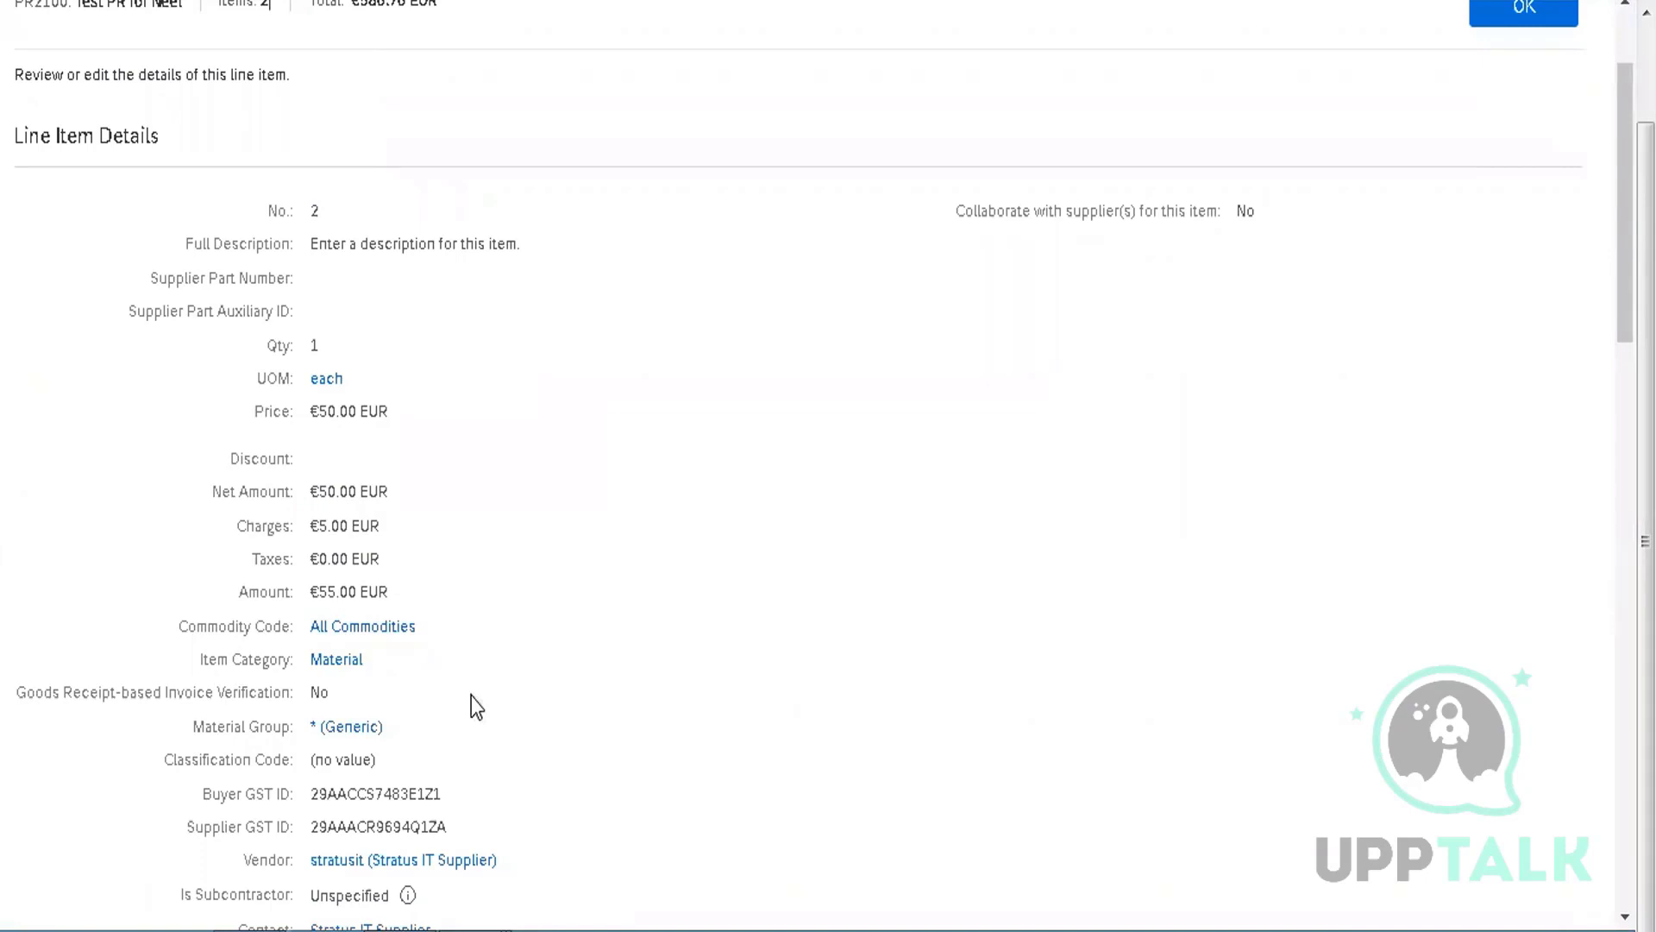
{"action": "key", "text": "alt+Tab"}
{"action": "key", "text": "alt+Tab"}
{"action": "mouse_move", "coordinate": [650, 794]}
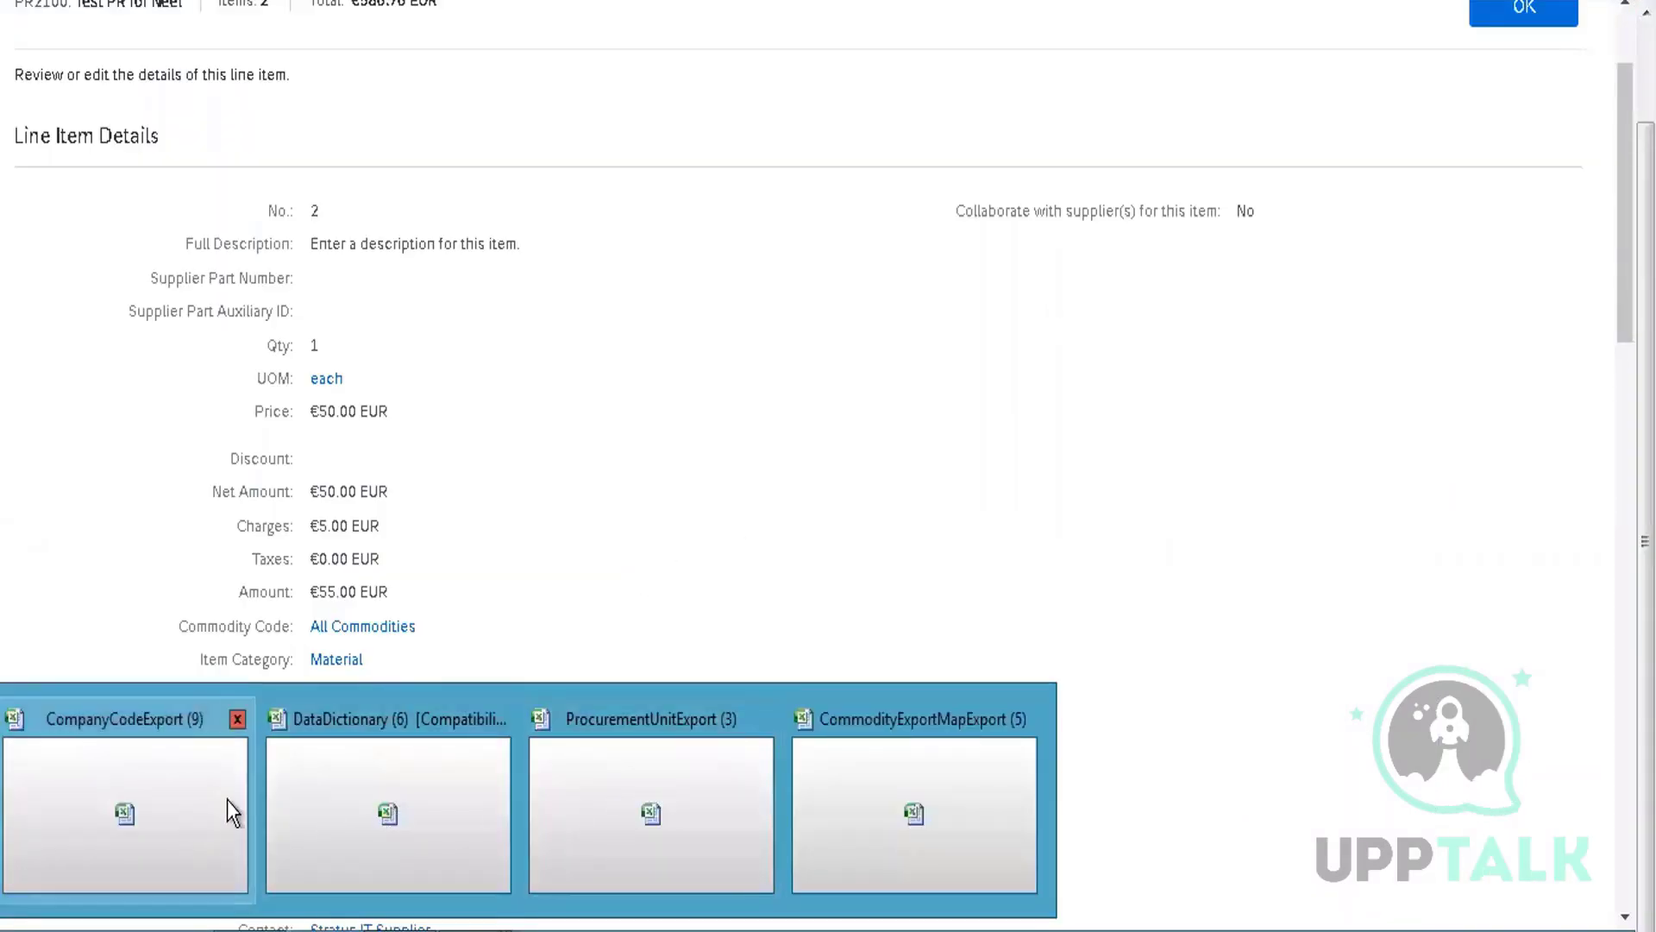
{"action": "left_click", "coordinate": [897, 788]}
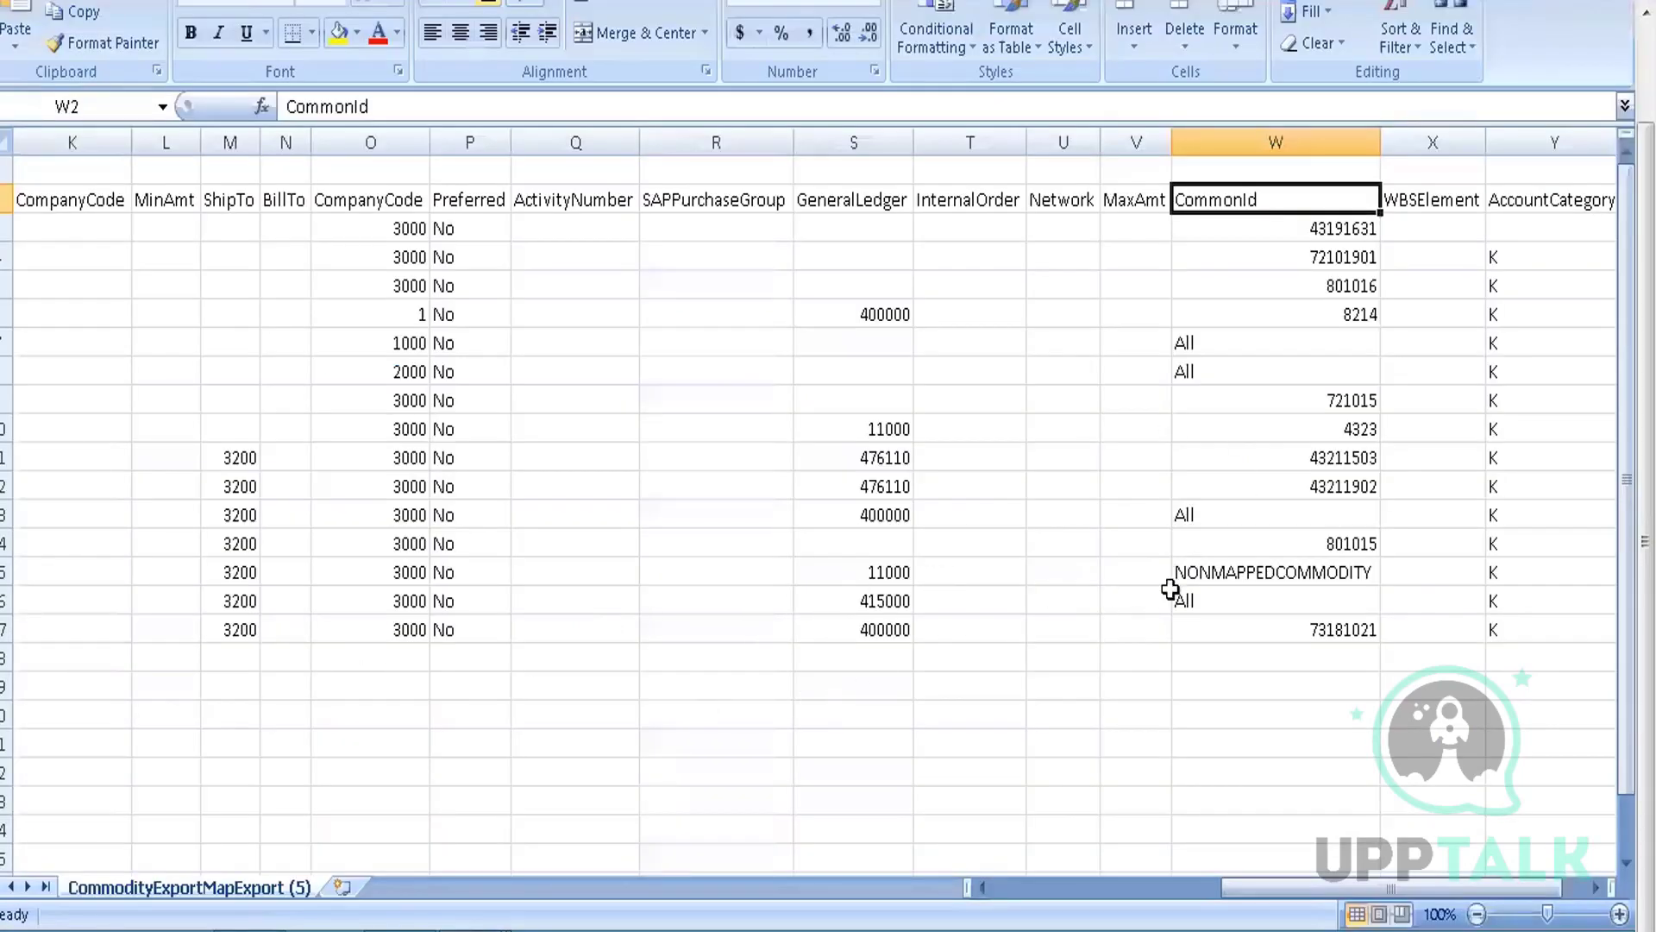
Select W16, where CommonId All maps to GeneralLedger 415000 and CompanyCode 3000, then return to Ariba
{"action": "left_click", "coordinate": [1213, 601]}
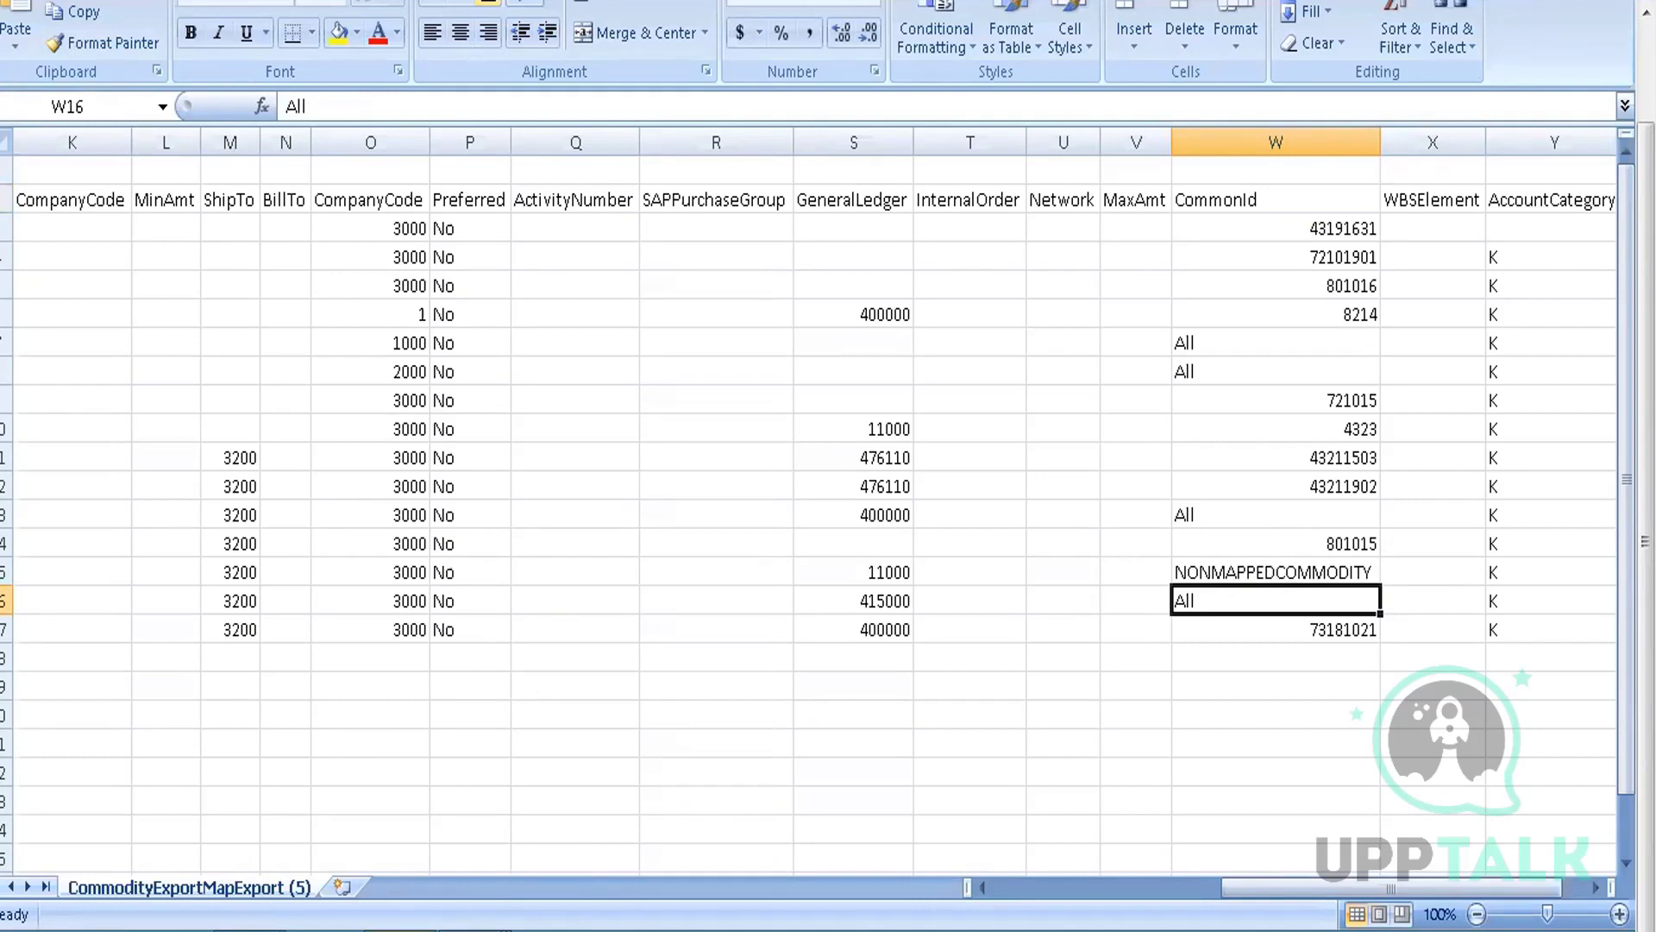
{"action": "left_click", "coordinate": [522, 930]}
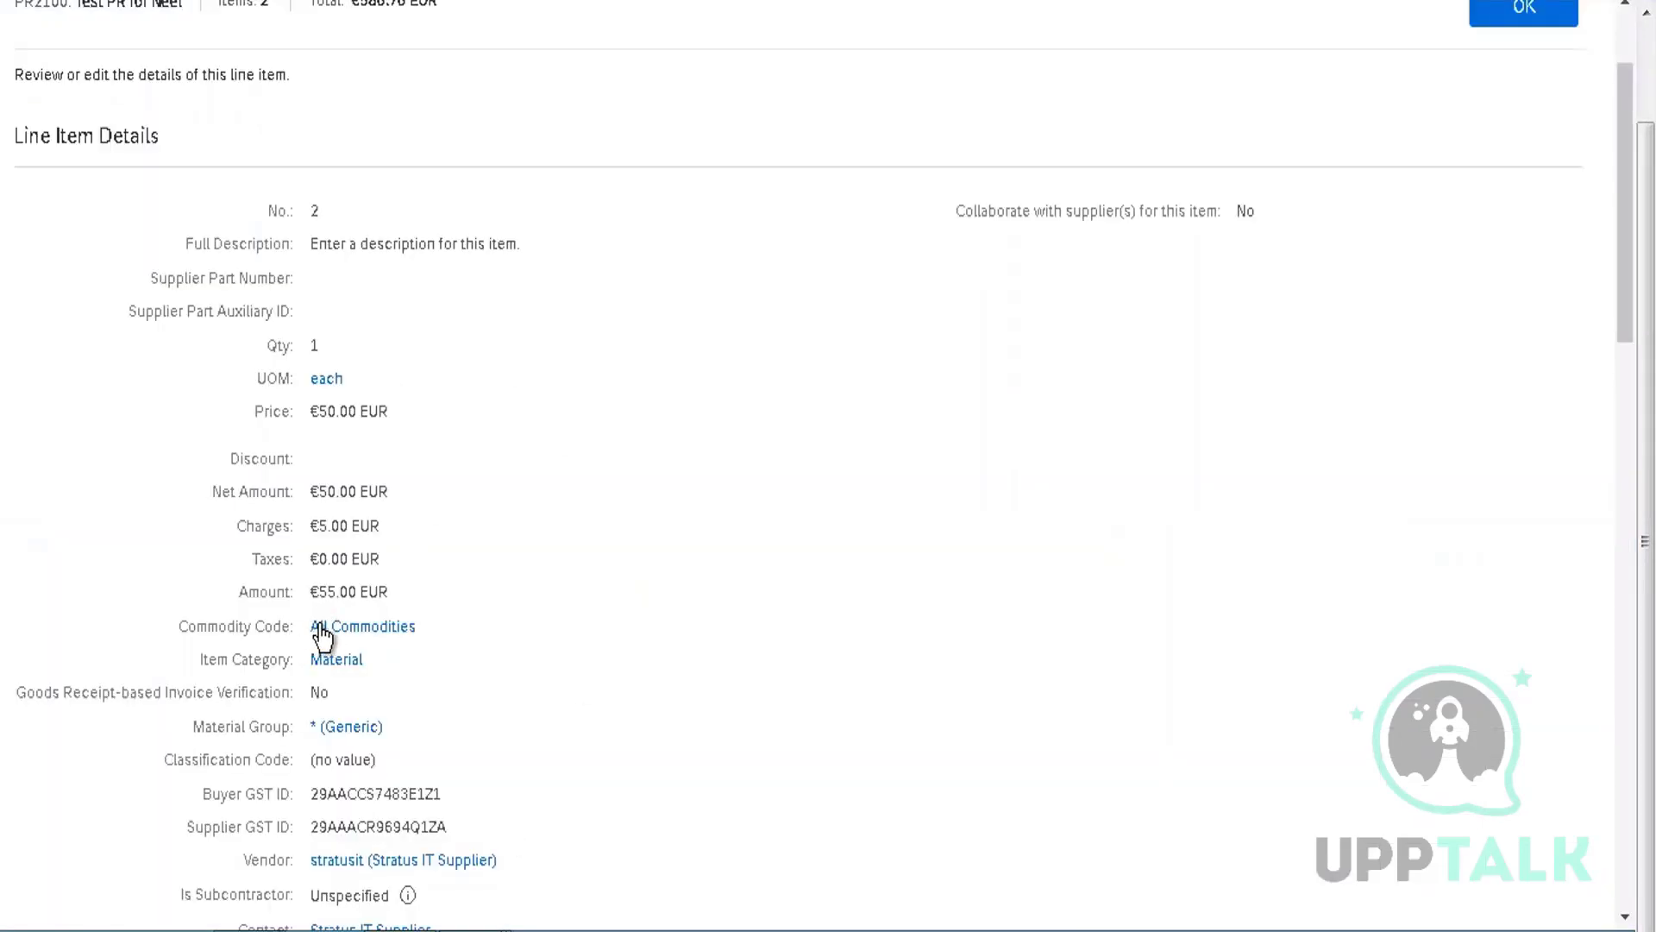
{"action": "scroll", "coordinate": [804, 434], "scroll_direction": "down", "scroll_amount": 8}
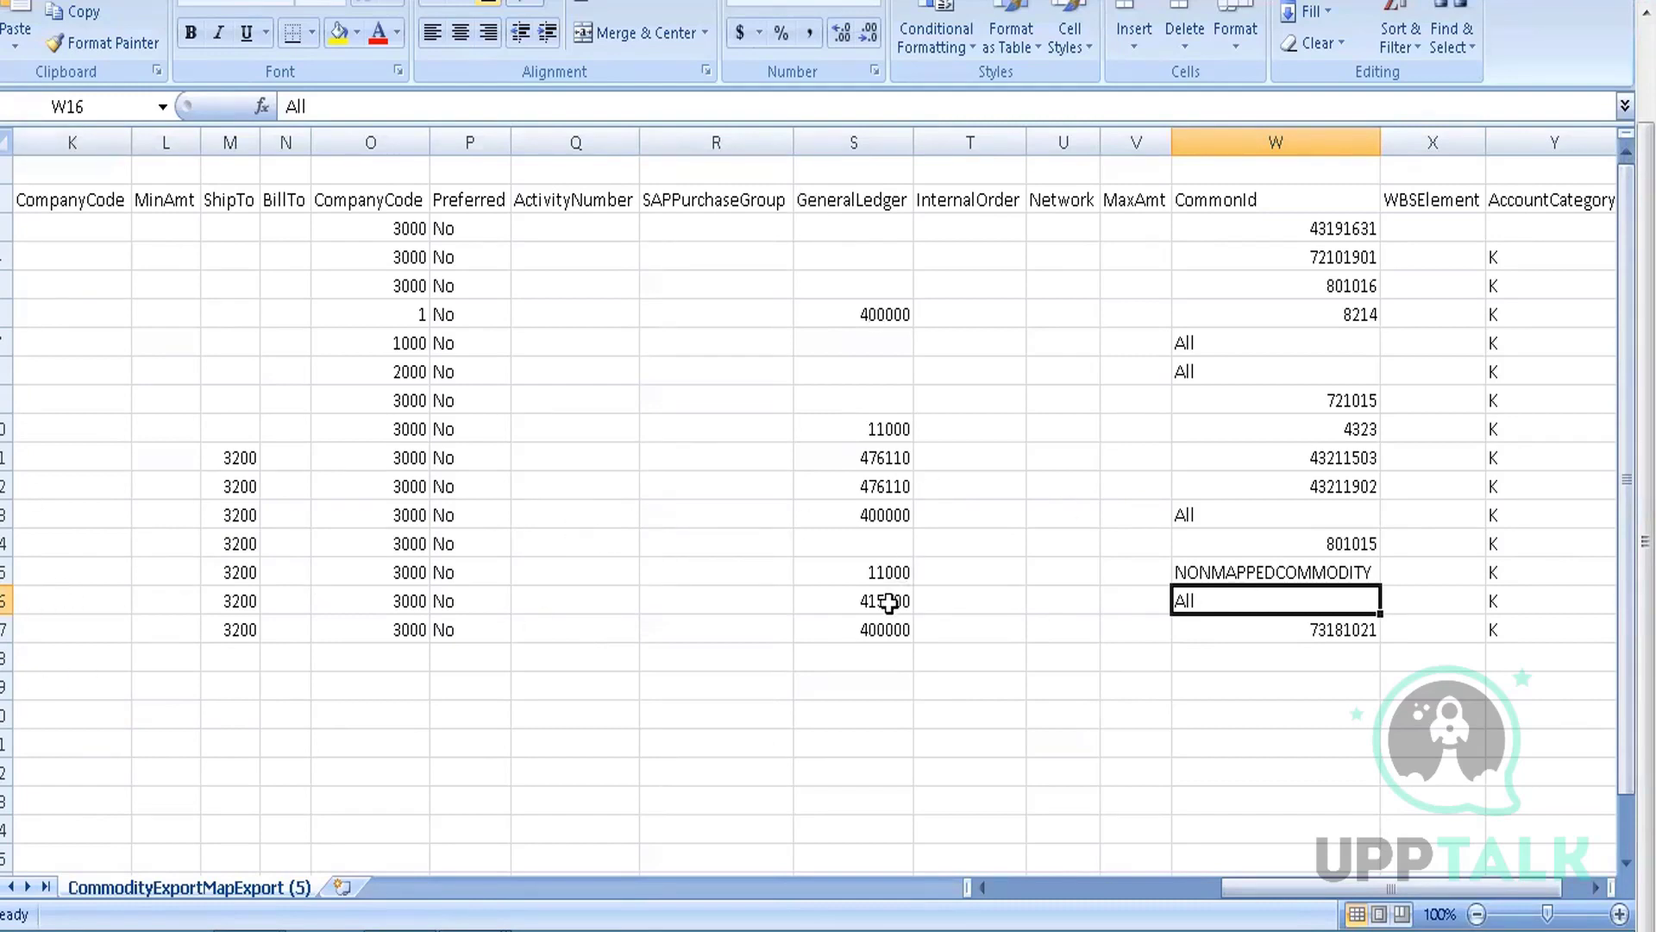
Verify the All row maps to GeneralLedger 415000 and CompanyCode 3000
{"action": "left_click", "coordinate": [888, 601]}
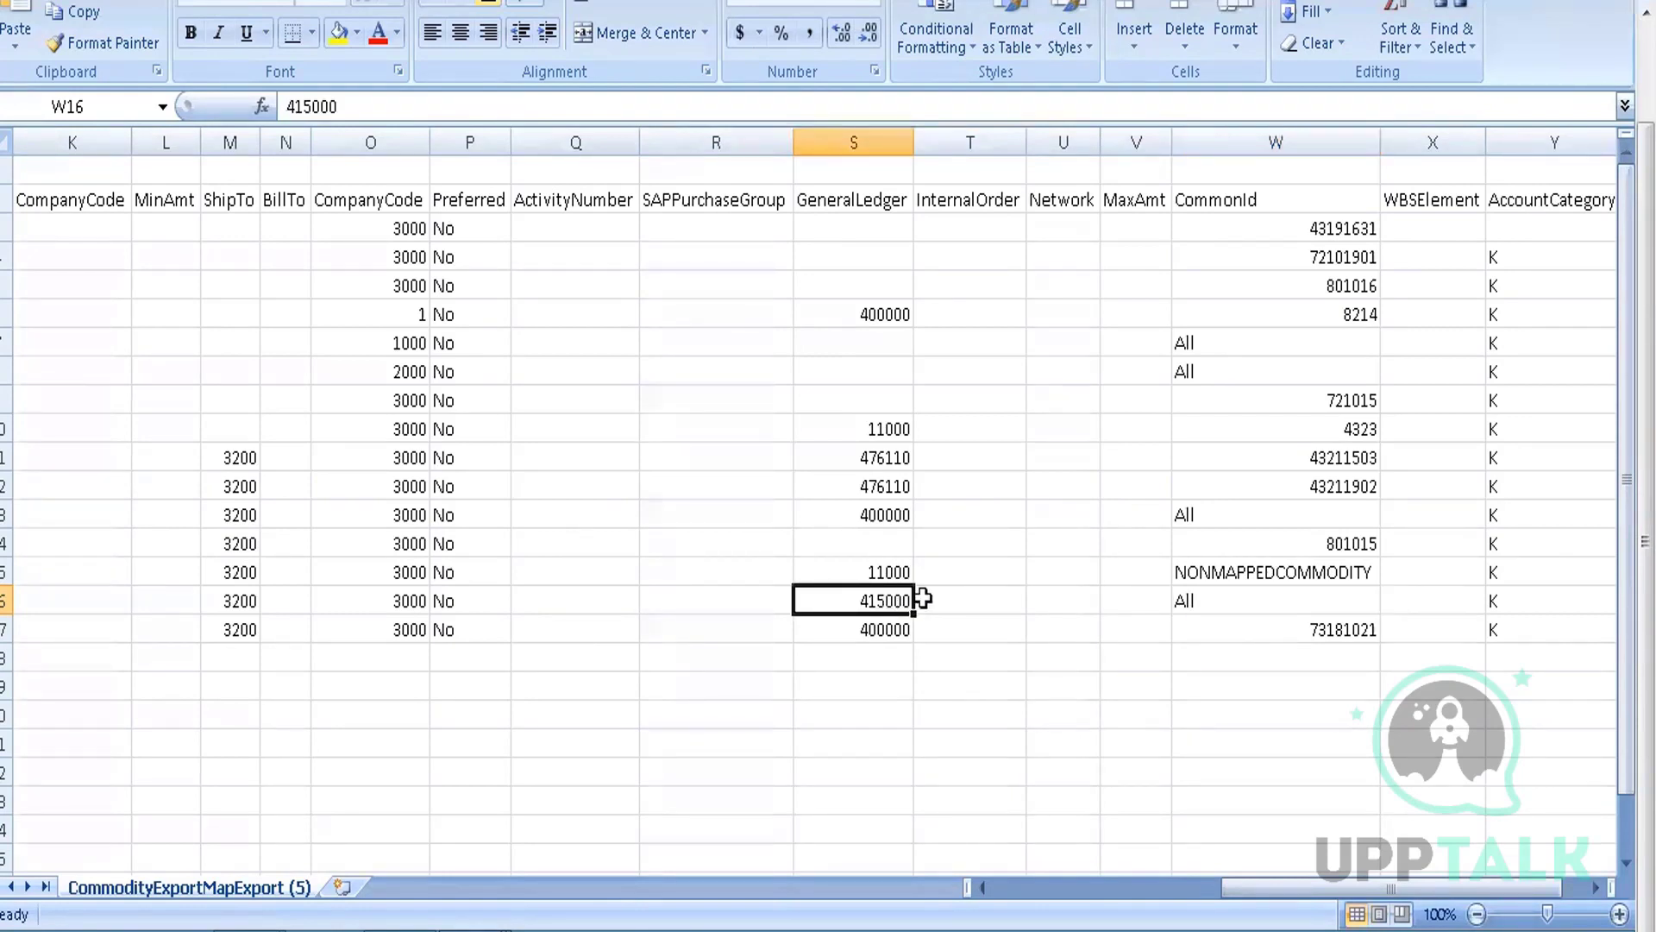
{"action": "left_click", "coordinate": [414, 601]}
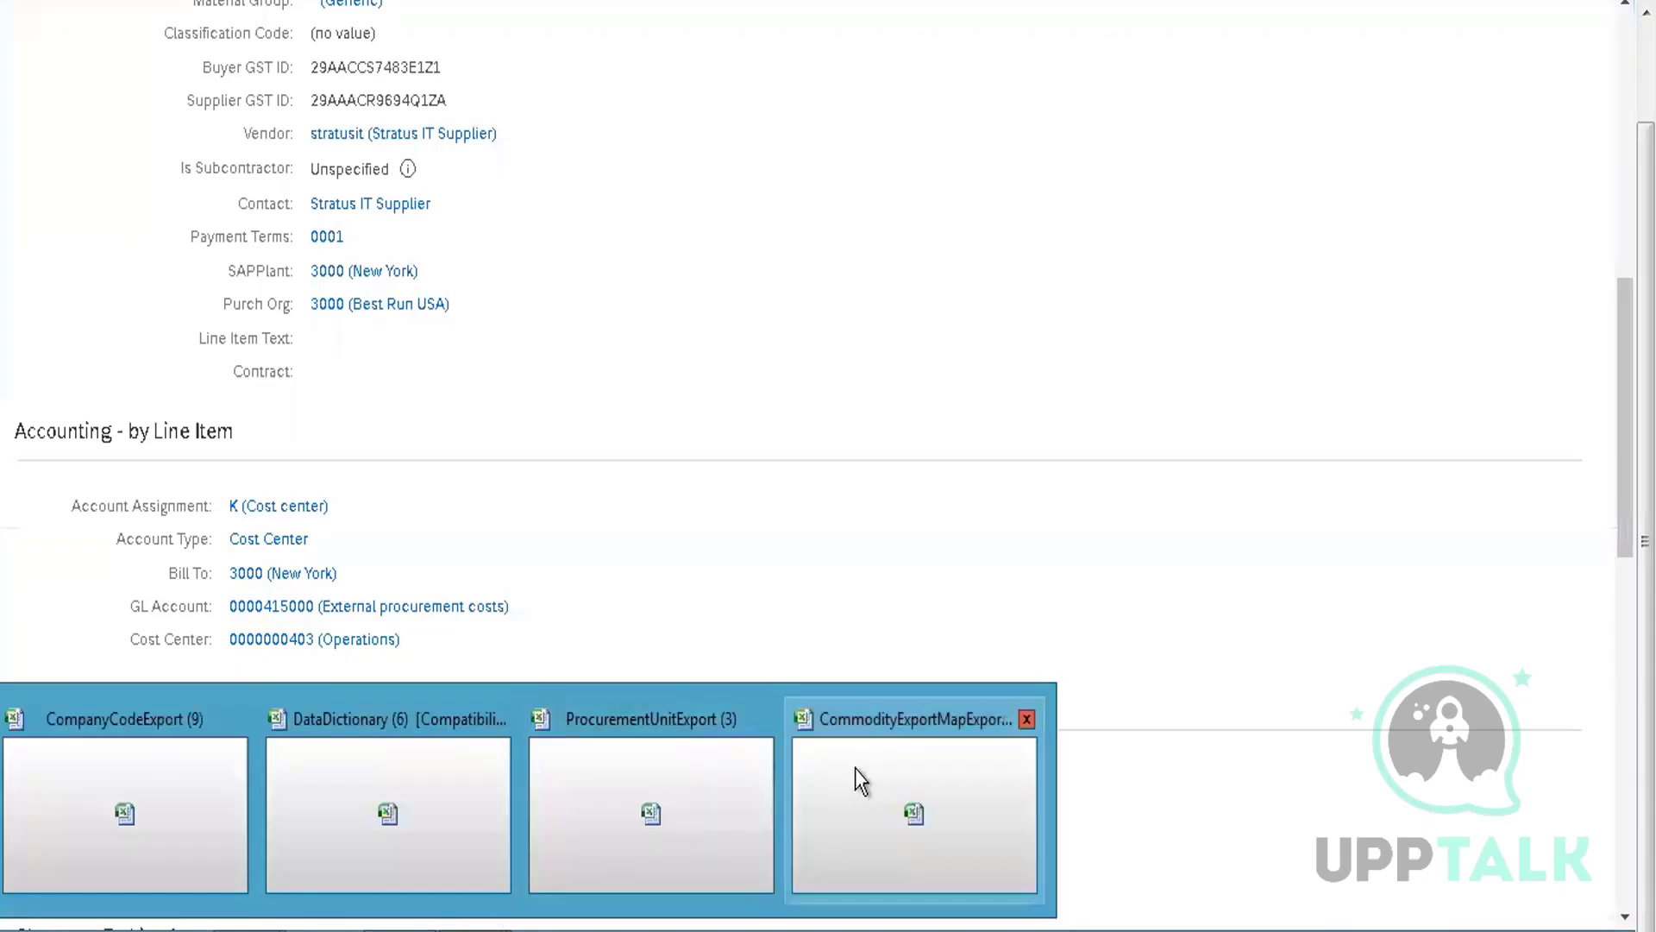
Bring the CommodityExportMapExport (5) workbook back to the front in Excel
{"action": "left_click", "coordinate": [855, 768]}
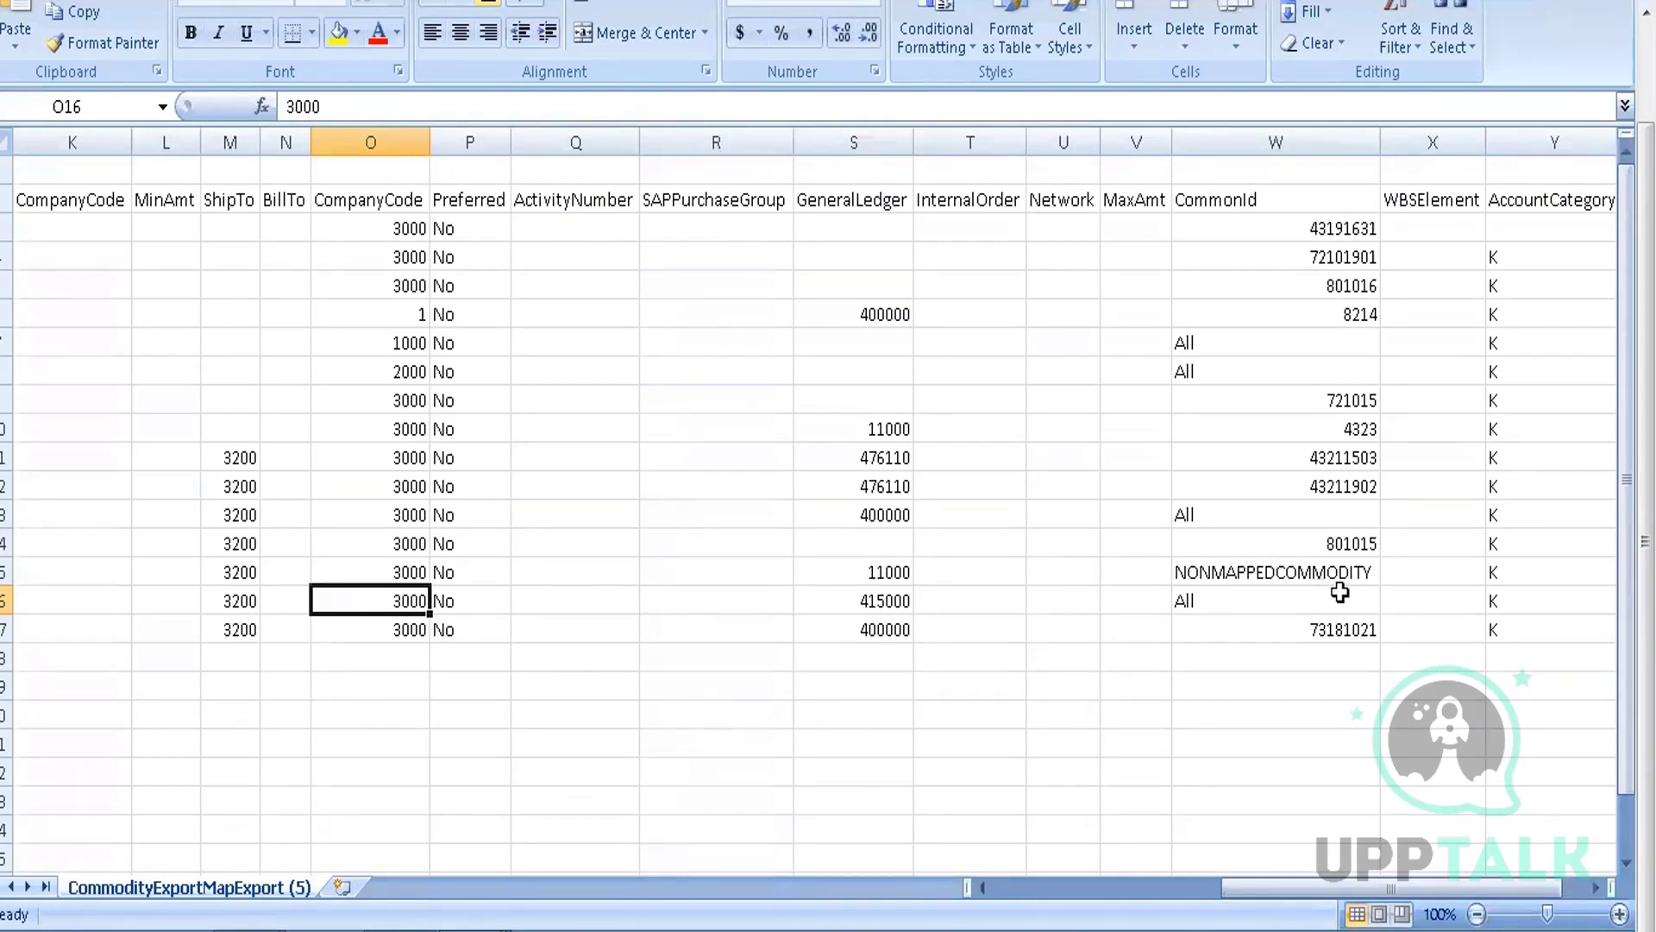
{"action": "left_click", "coordinate": [1524, 592]}
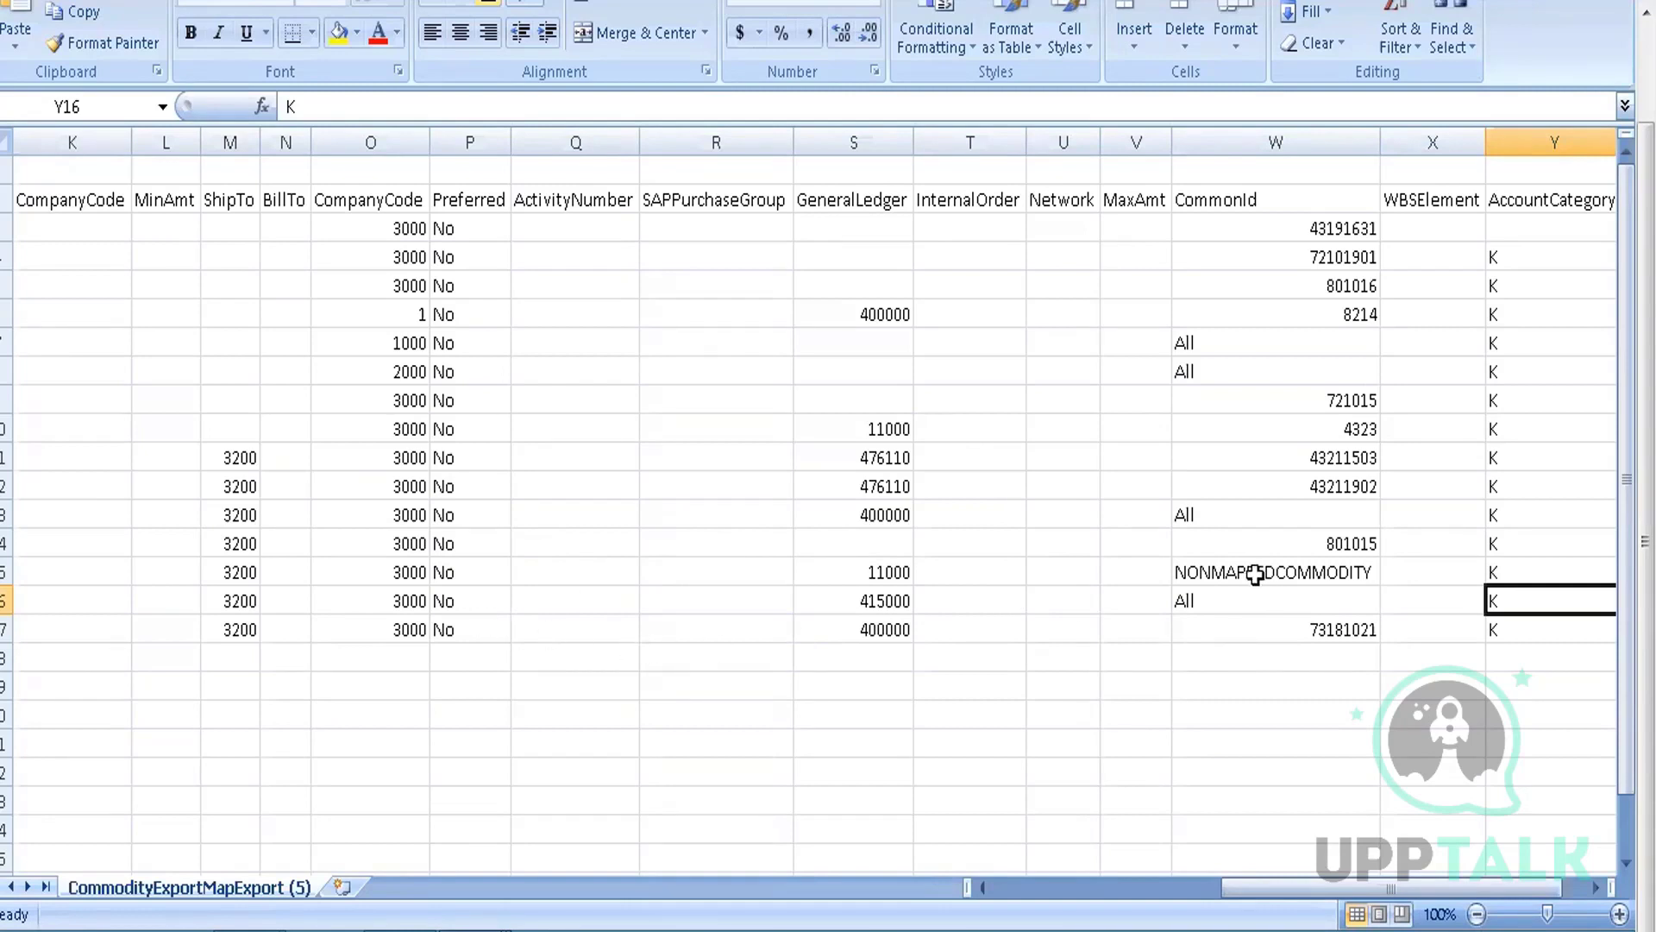
{"action": "left_click", "coordinate": [1287, 632]}
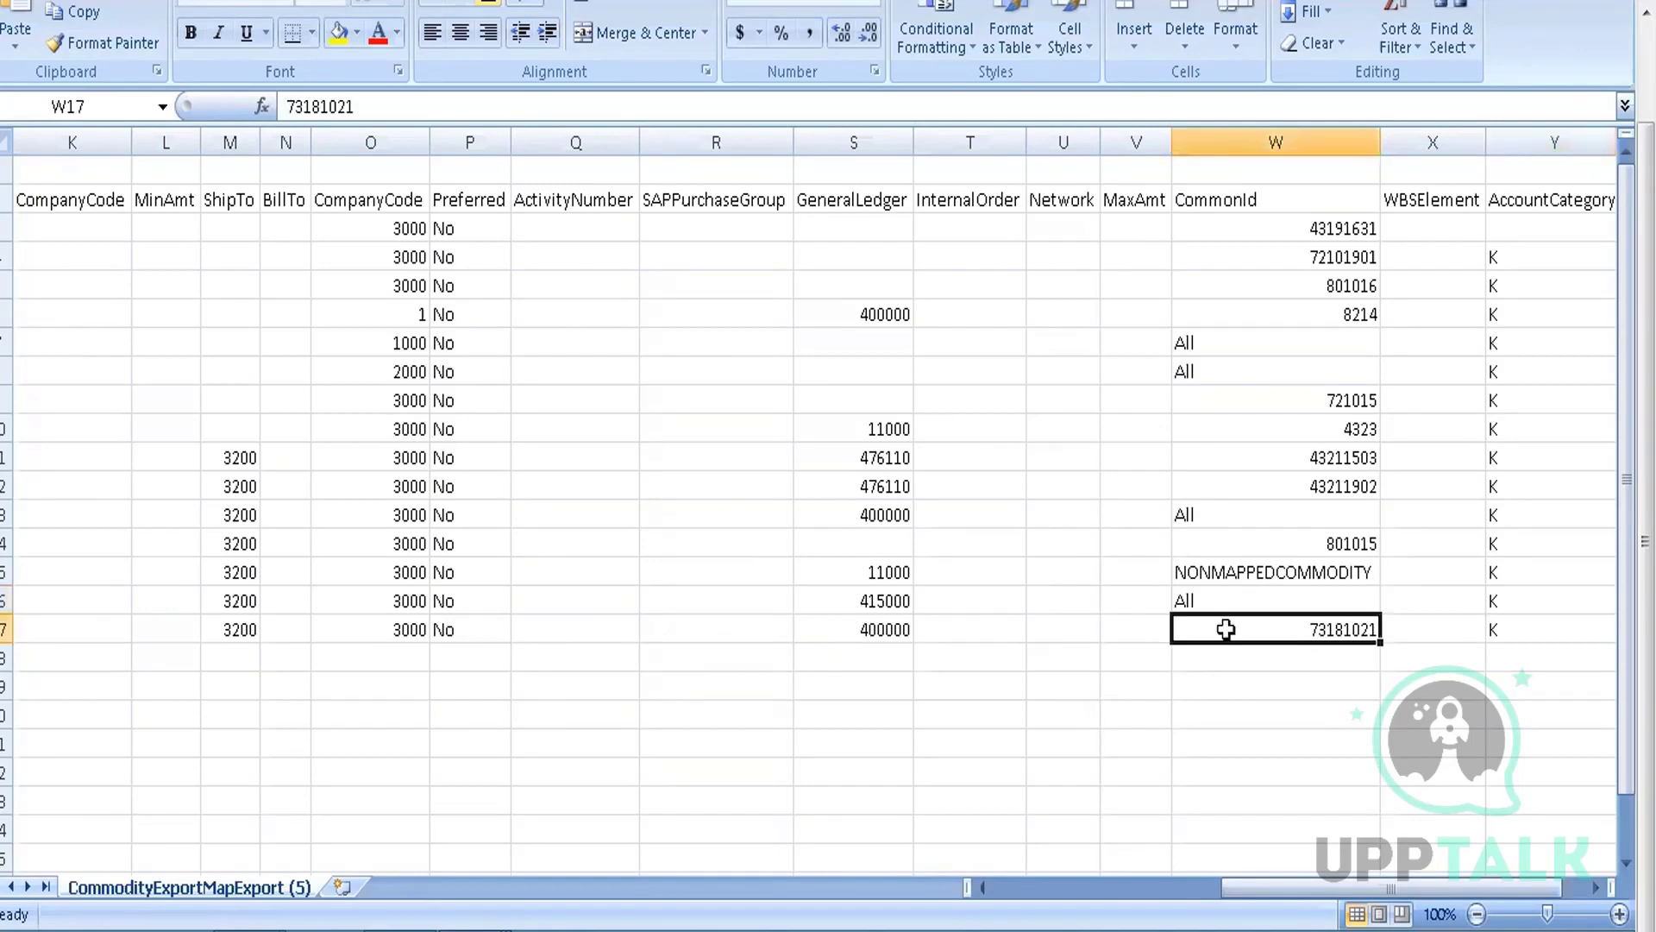